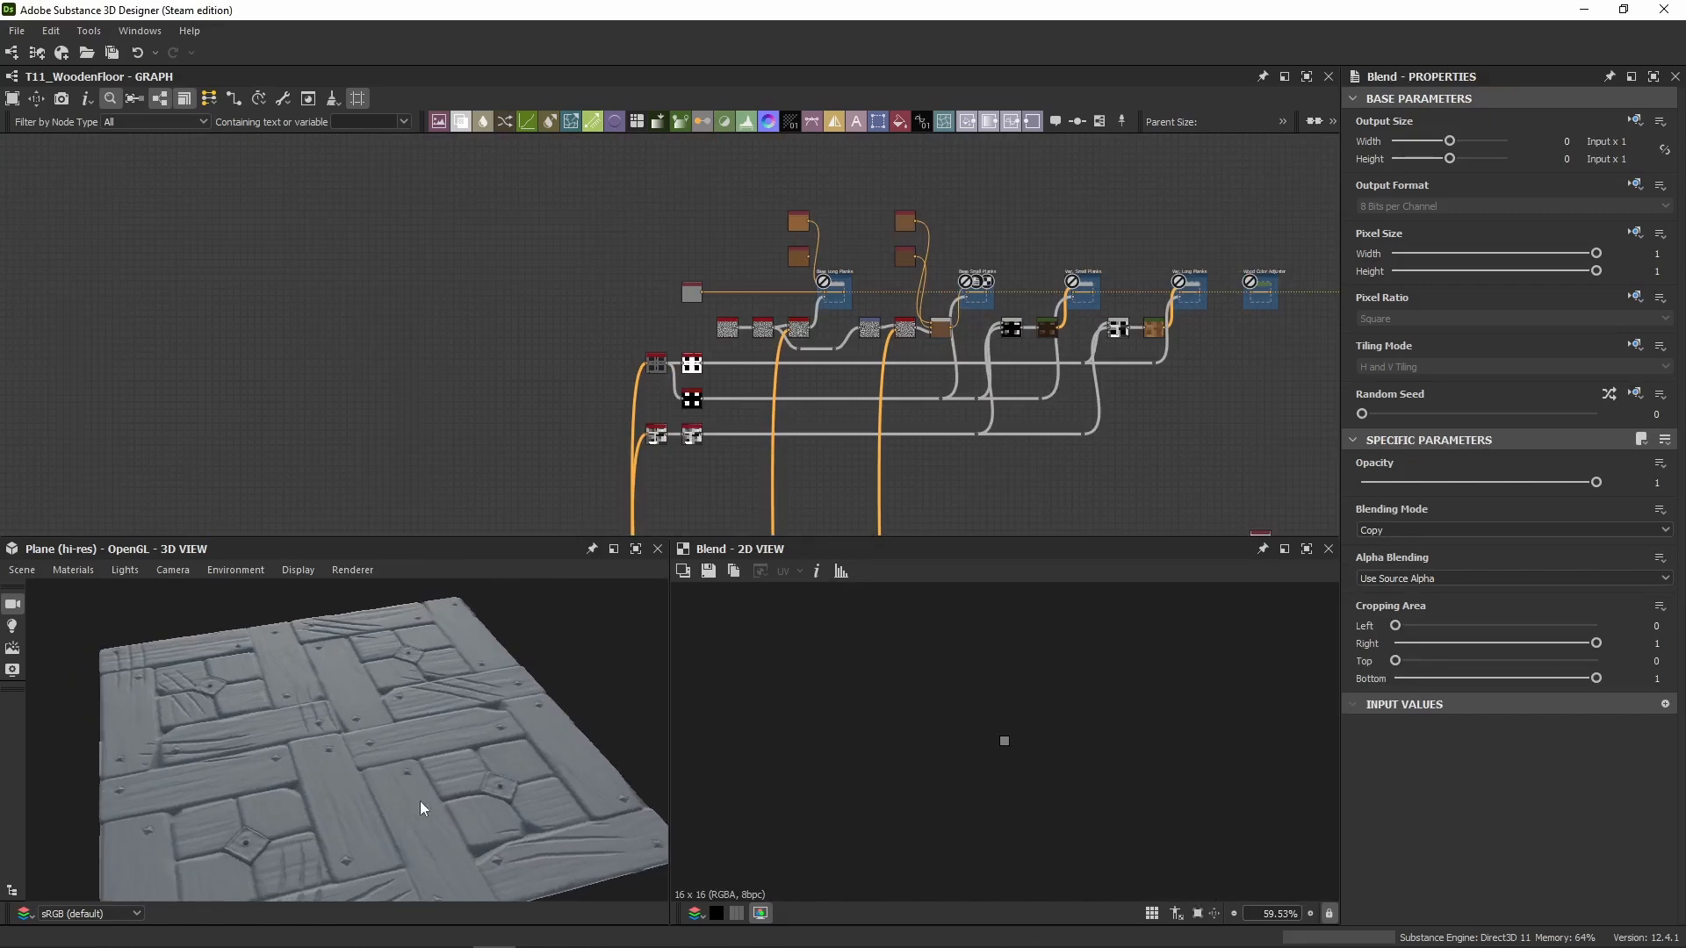
Step: Enlarge the graph area slightly and preview the Flood Fill node that follows the Histogram Scan
middle_drag(970, 305, 246, 287)
mouse_move(1099, 321)
middle_down()
mouse_move(150, 327)
mouse_move(1110, 327)
middle_up()
scroll(1076, 337, down, 8)
scroll(793, 336, up, 5)
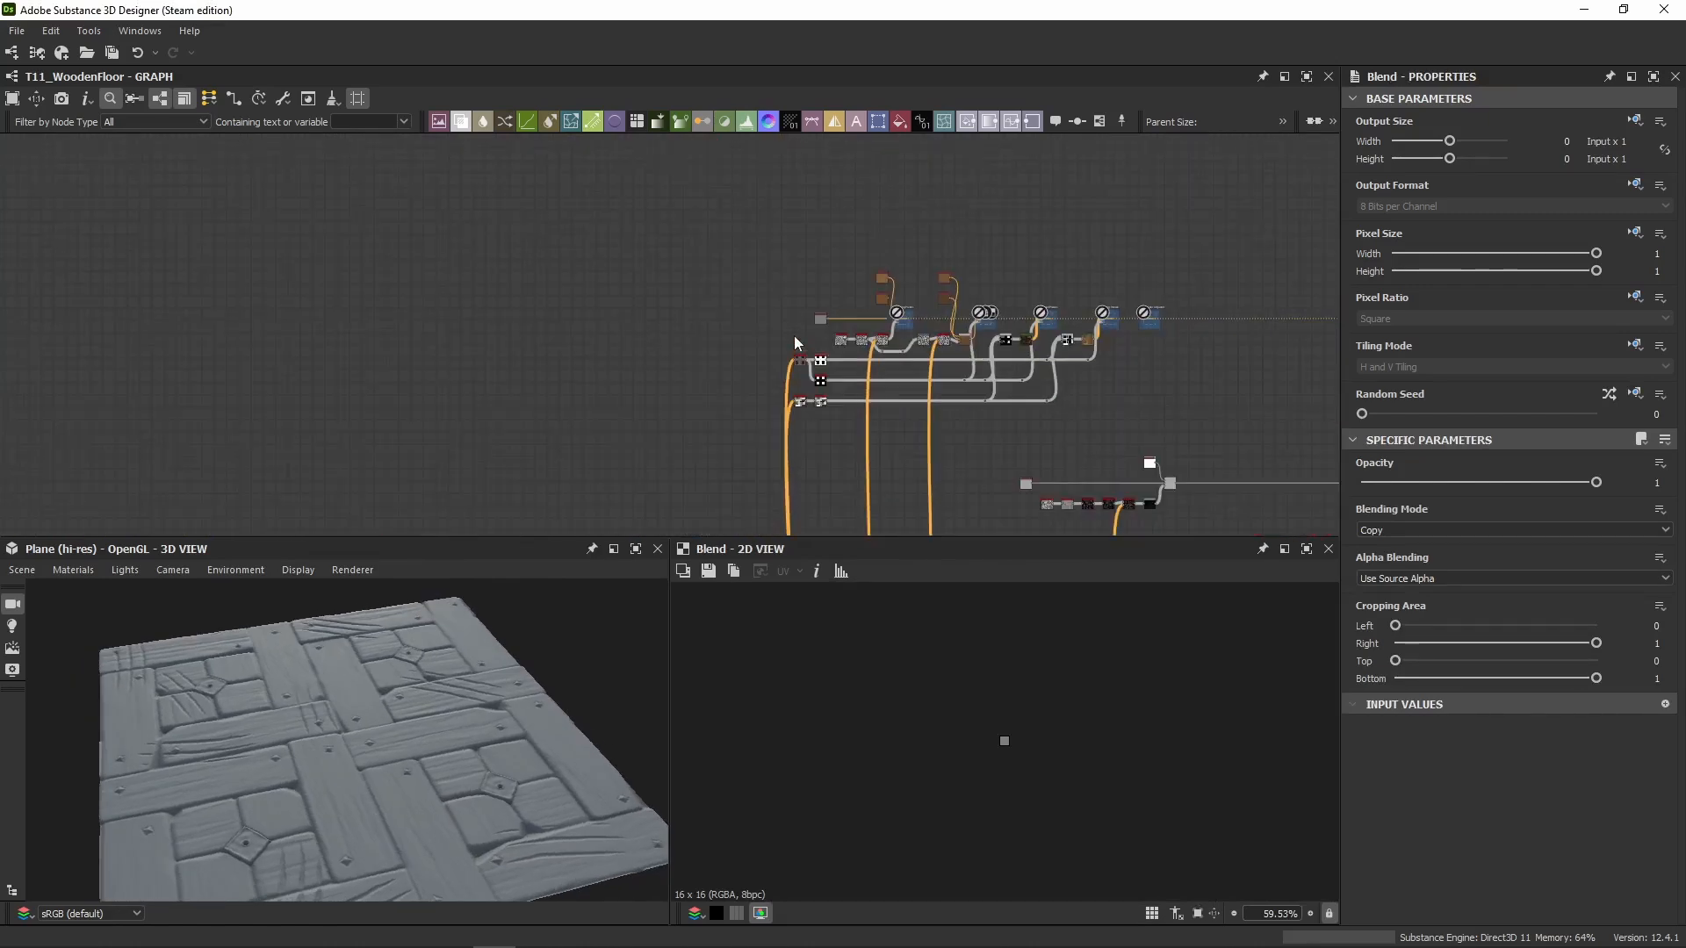
middle_drag(661, 405, 547, 296)
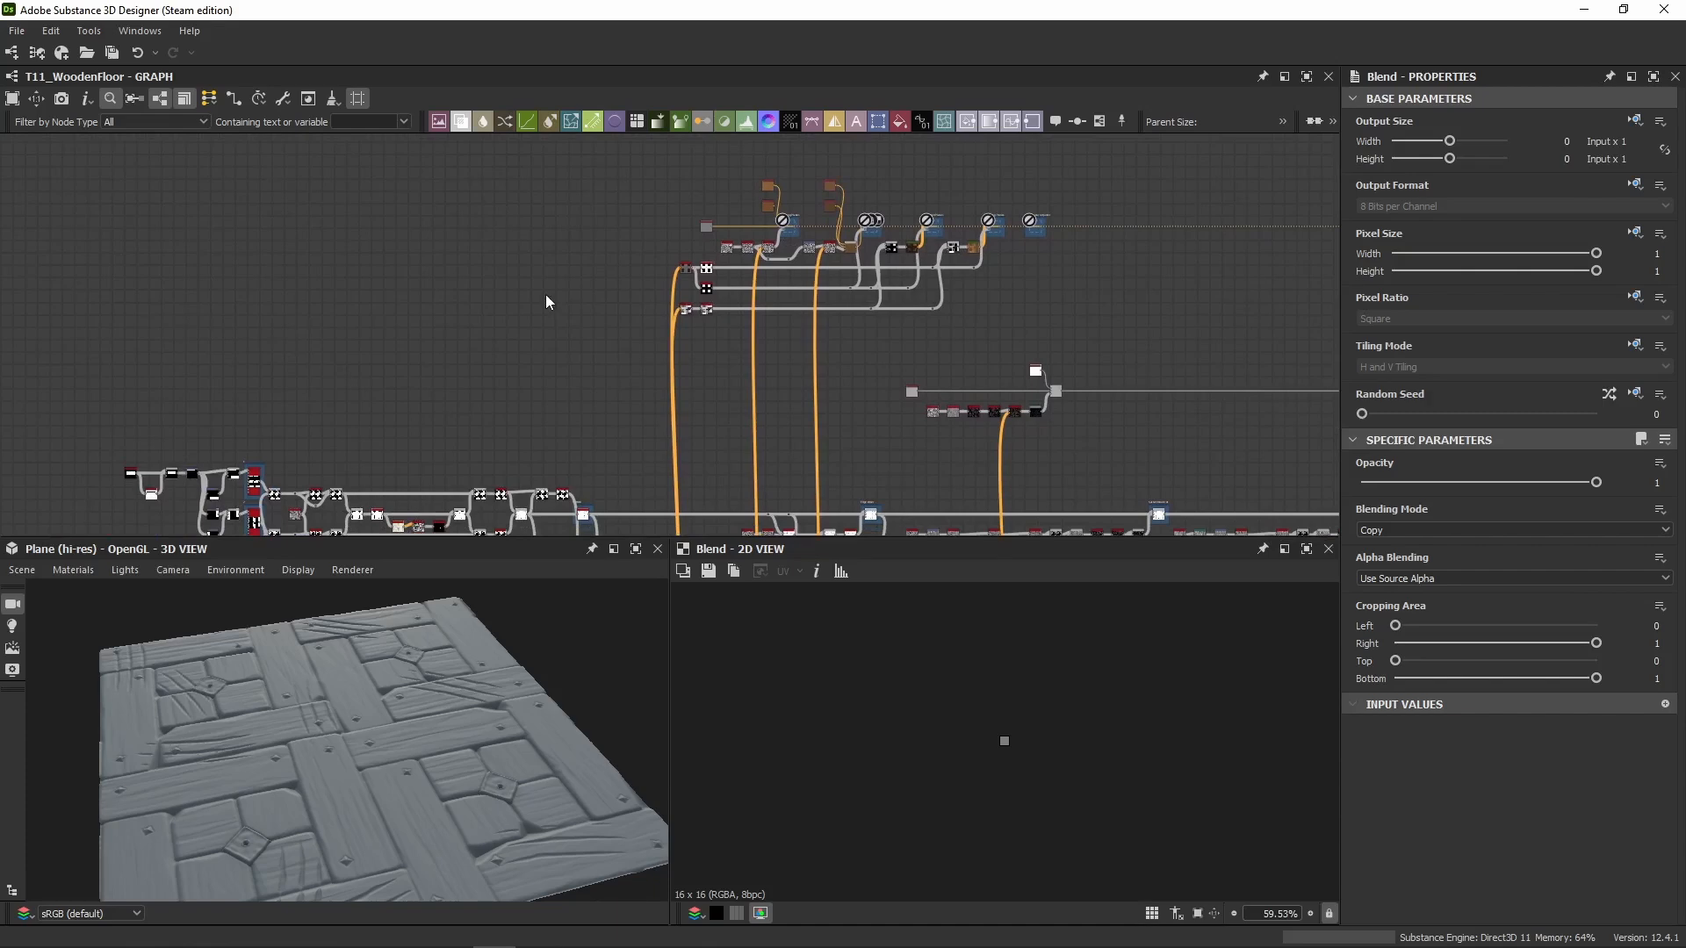
middle_drag(702, 387, 728, 198)
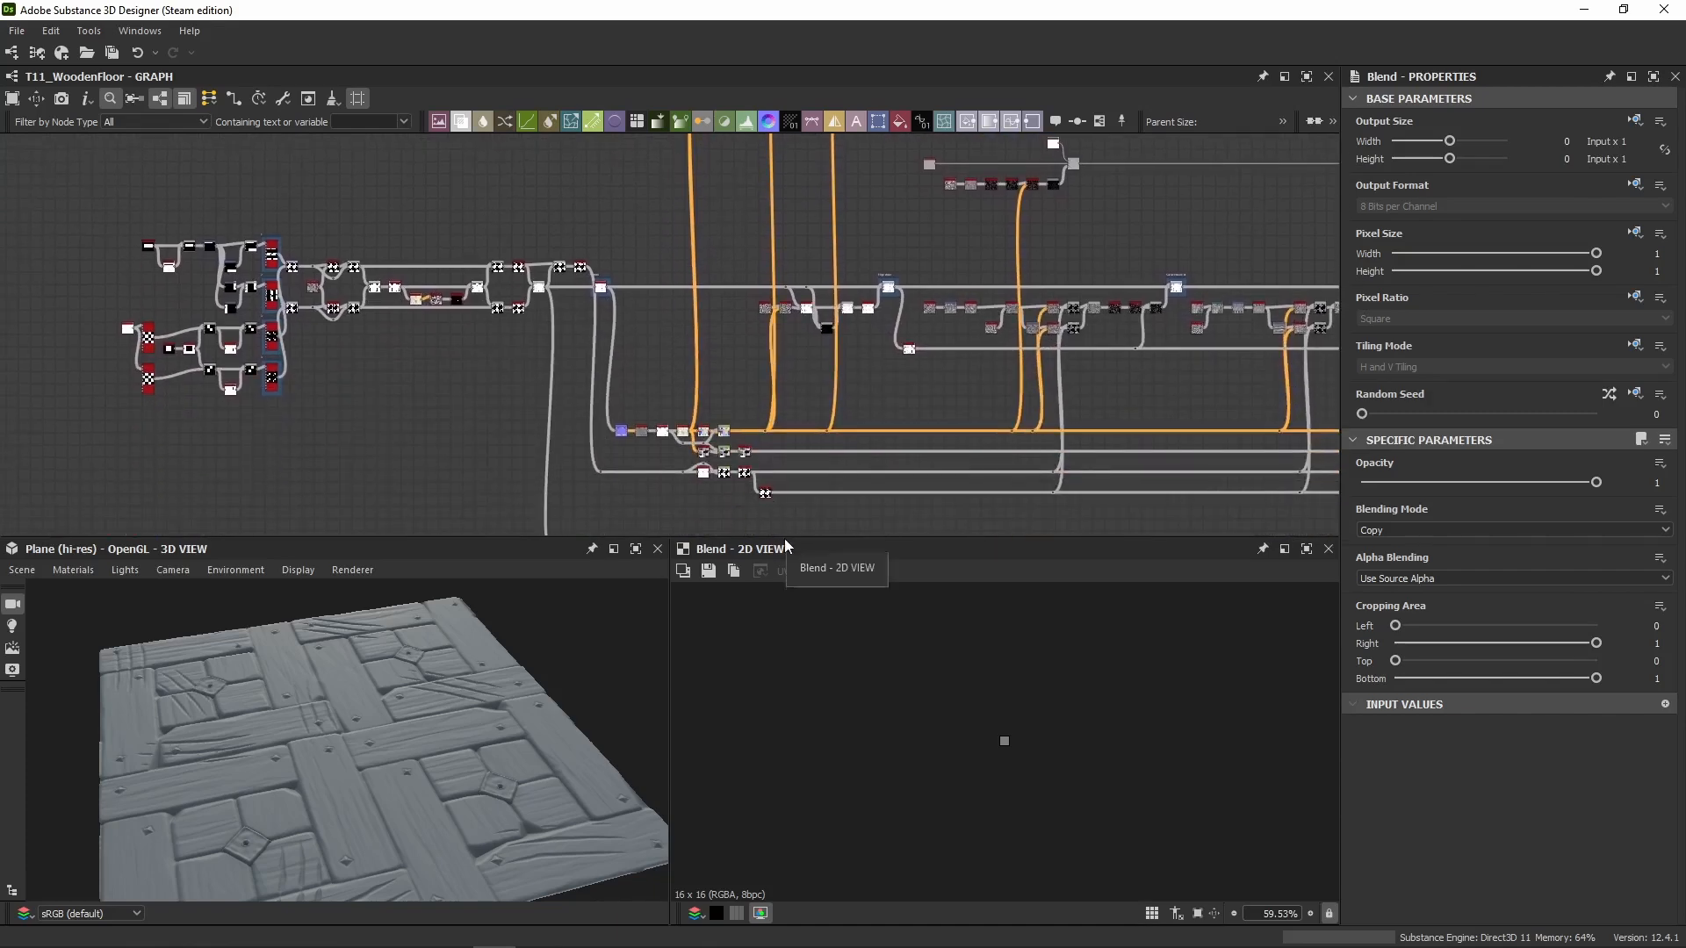
drag(786, 546, 786, 566)
scroll(687, 470, up, 8)
scroll(655, 437, up, 2)
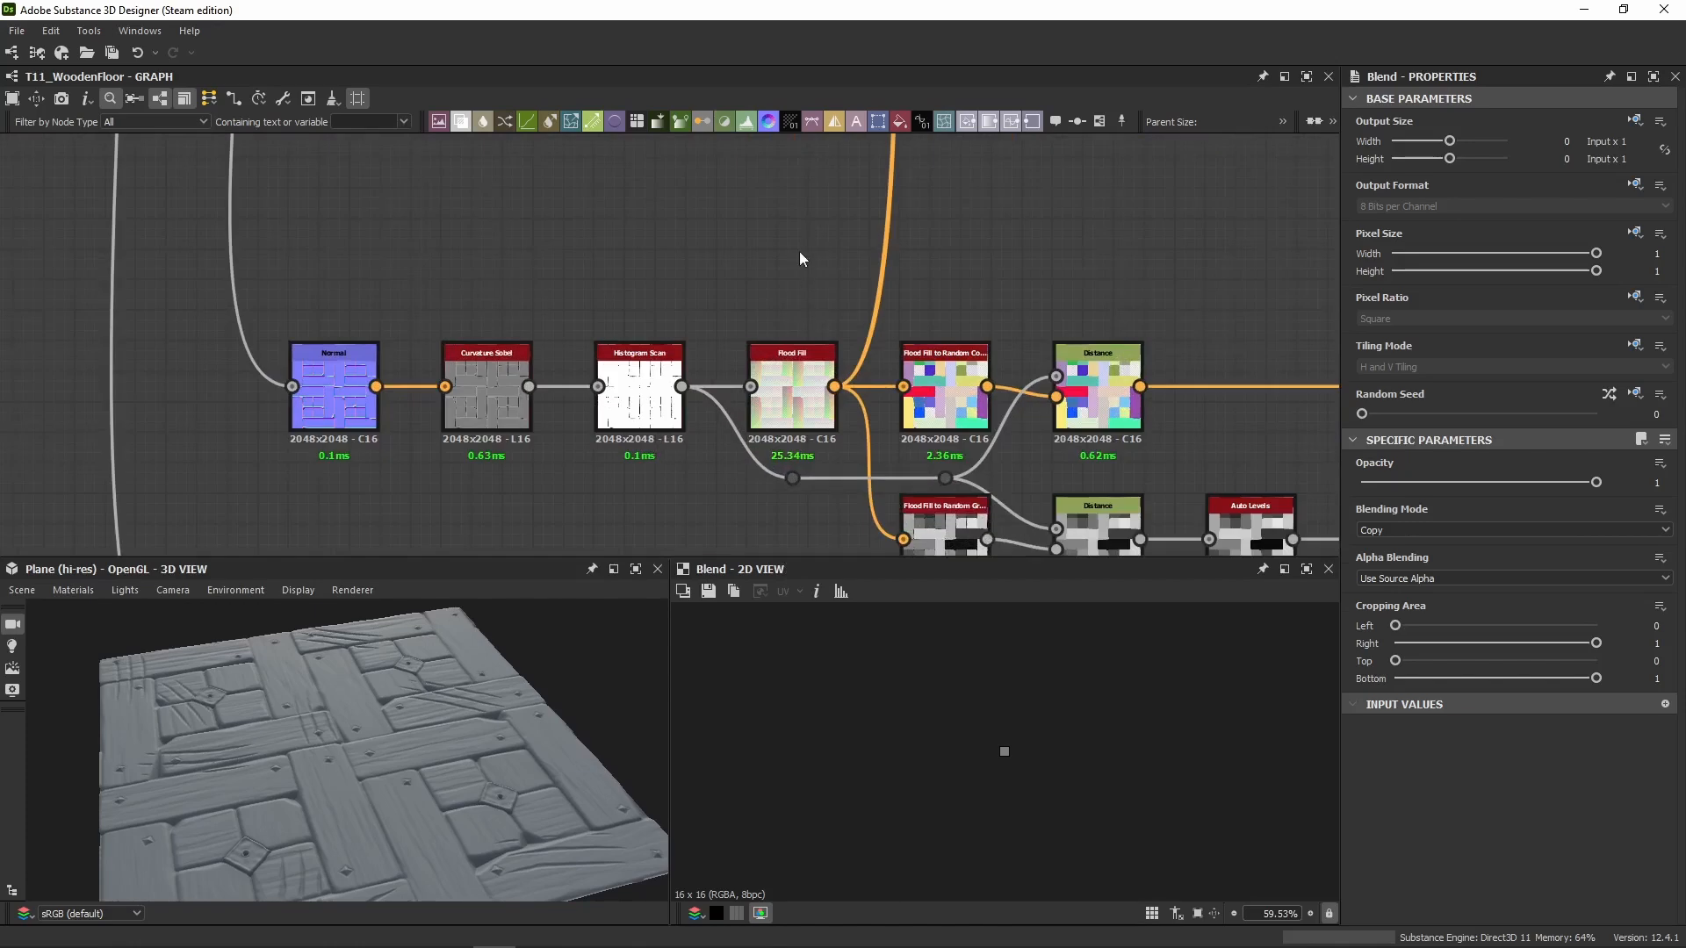
double_click(771, 392)
Step: Follow the Flood Fill connection to the colour section and preview the Flood Fill to BBox Size node with its parameters
scroll(771, 392, down, 6)
middle_drag(663, 348, 425, 199)
drag(299, 204, 817, 448)
middle_drag(599, 302, 869, 468)
middle_drag(754, 201, 634, 518)
scroll(731, 469, down, 3)
scroll(722, 462, up, 10)
scroll(667, 323, down, 7)
middle_drag(634, 228, 616, 540)
middle_drag(617, 263, 613, 527)
scroll(648, 356, up, 4)
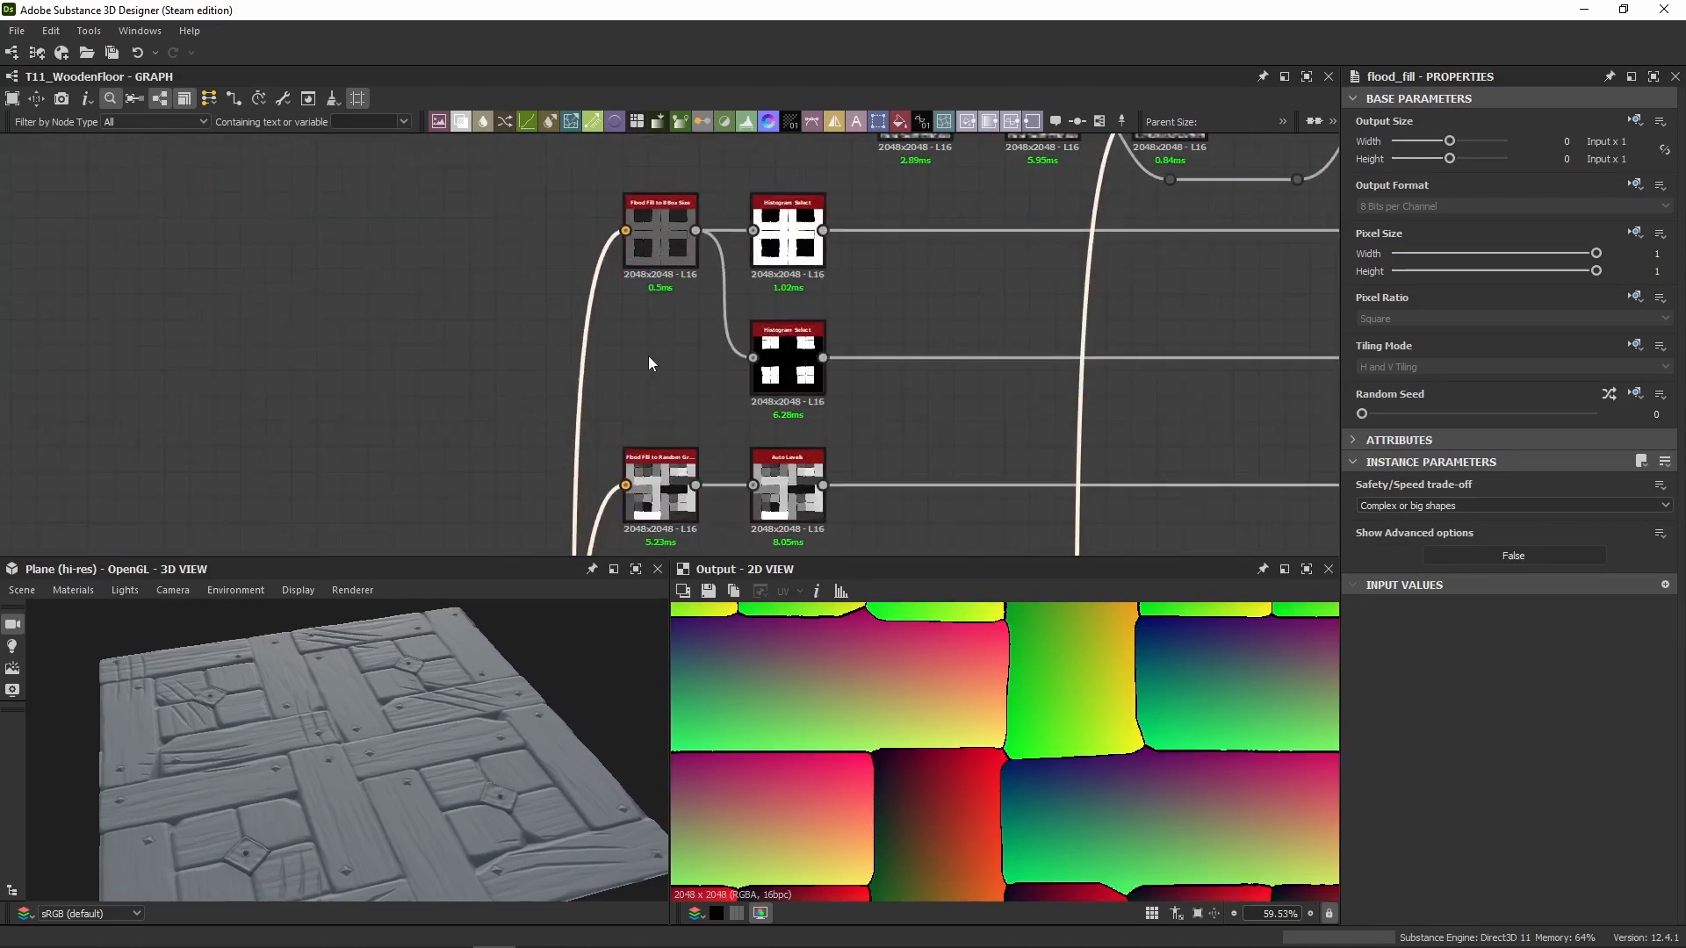
scroll(648, 365, up, 2)
double_click(603, 219)
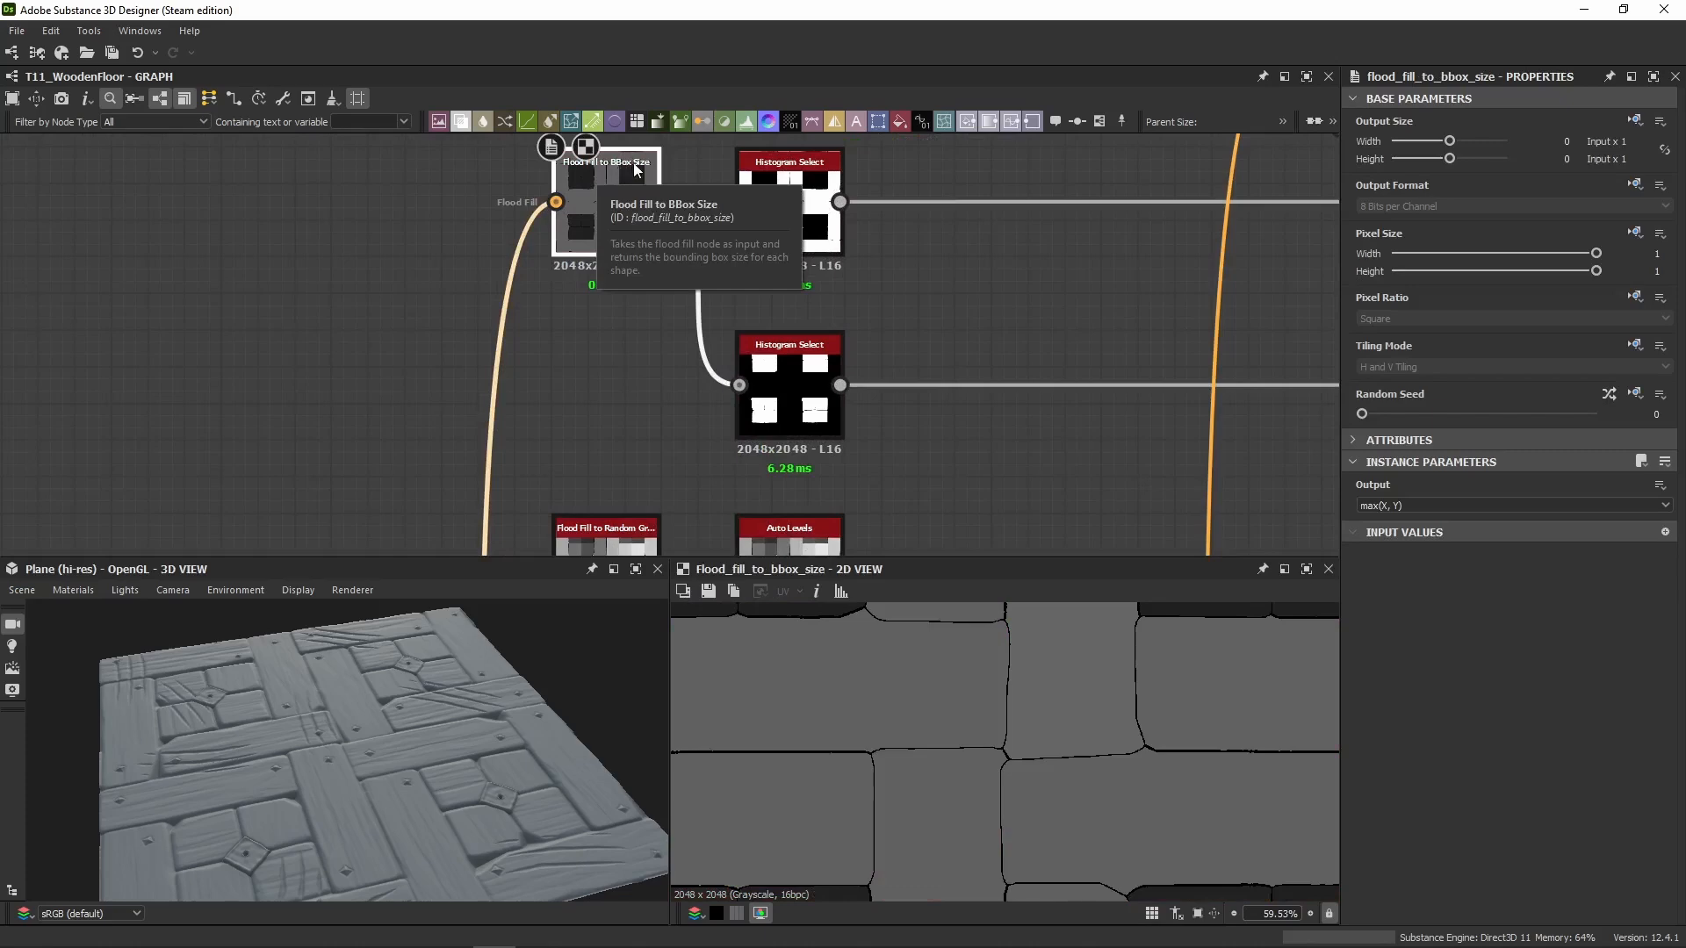
Step: Preview the Flood Fill to Random Grayscale node that feeds Auto Levels
middle_drag(604, 436, 601, 278)
scroll(579, 335, up, 3)
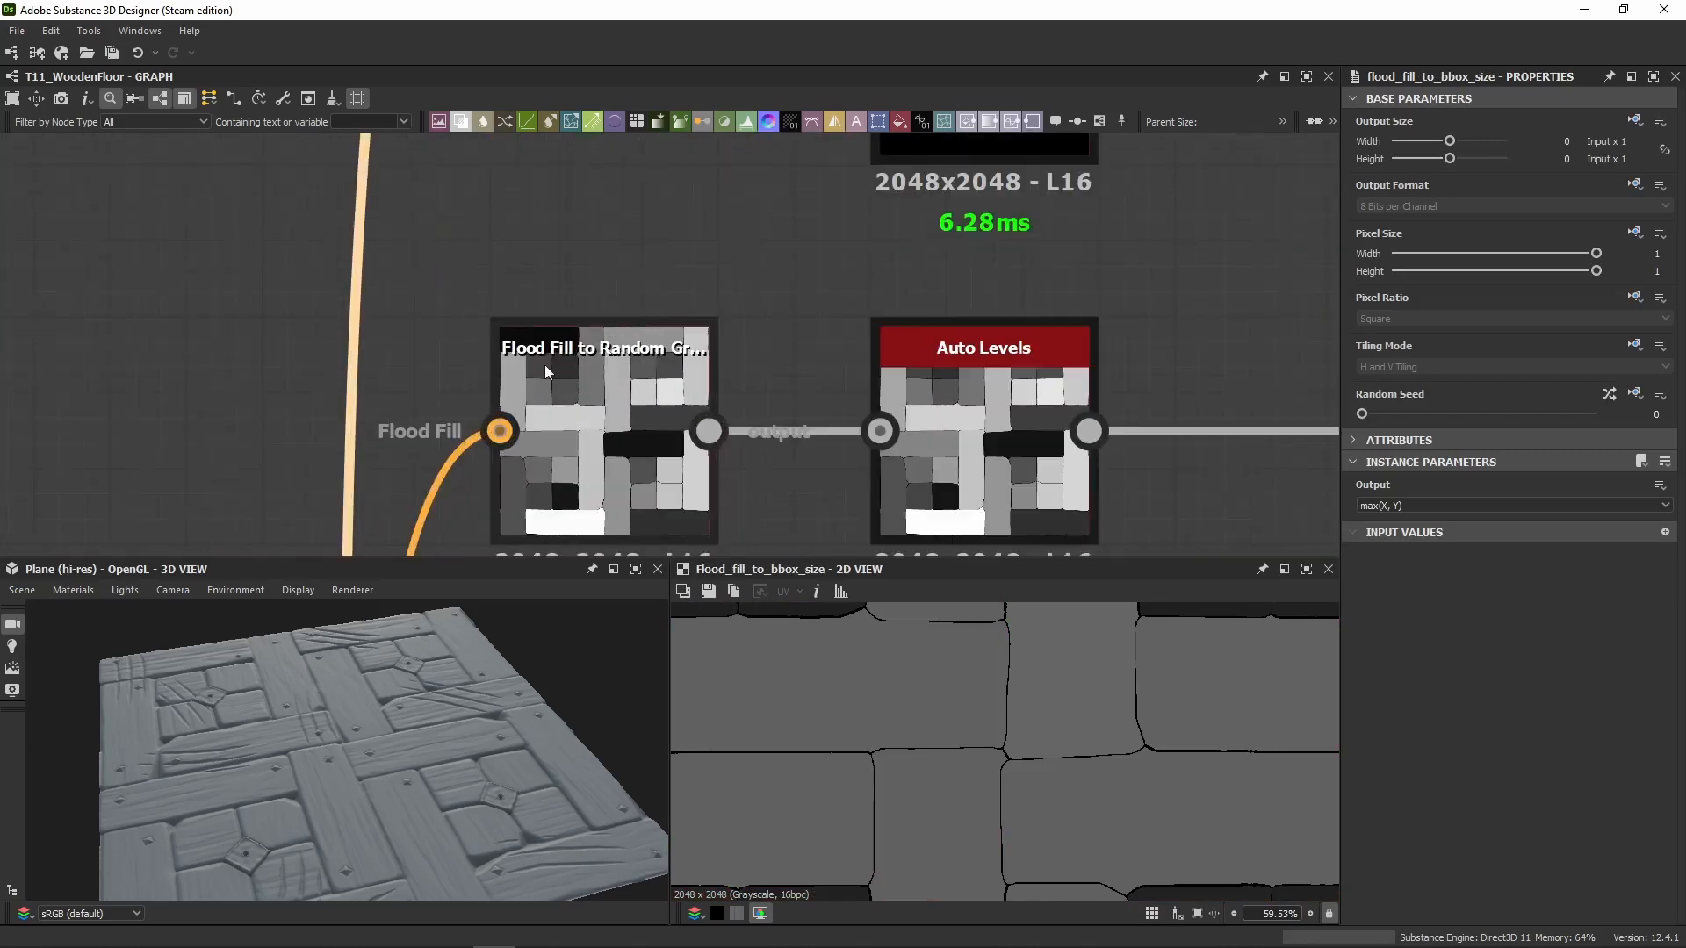
double_click(618, 358)
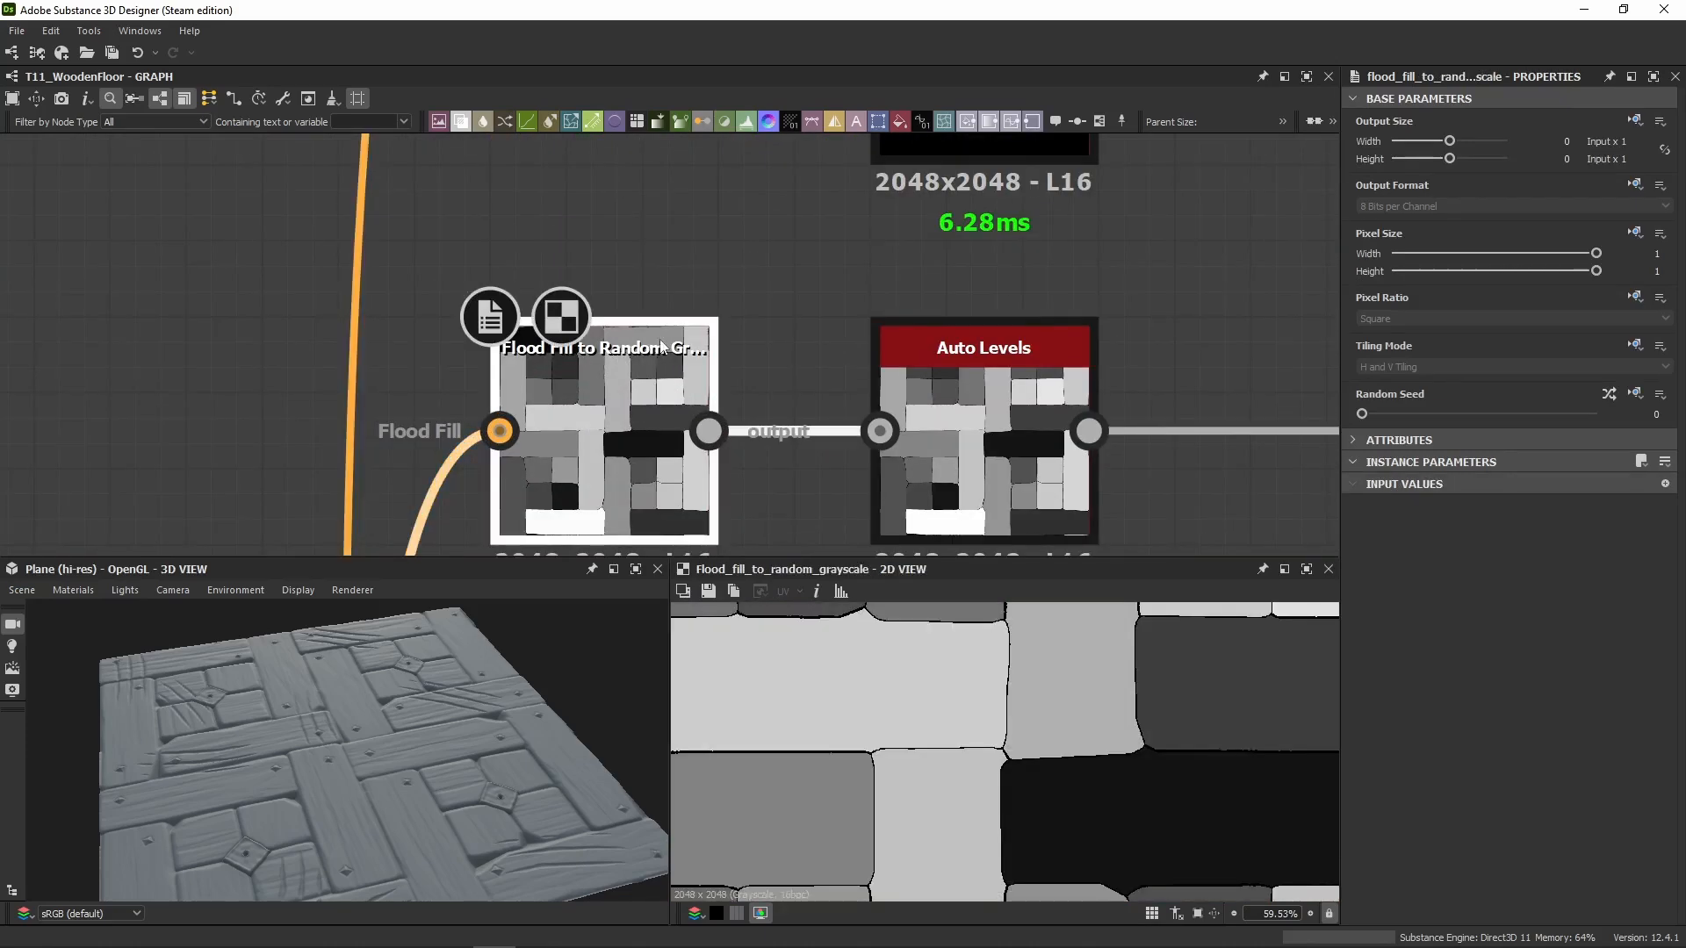
Step: Return to the Flood Fill to BBox Size node and show its output in the 2D view
scroll(790, 277, down, 5)
middle_drag(740, 237, 572, 375)
scroll(585, 286, up, 3)
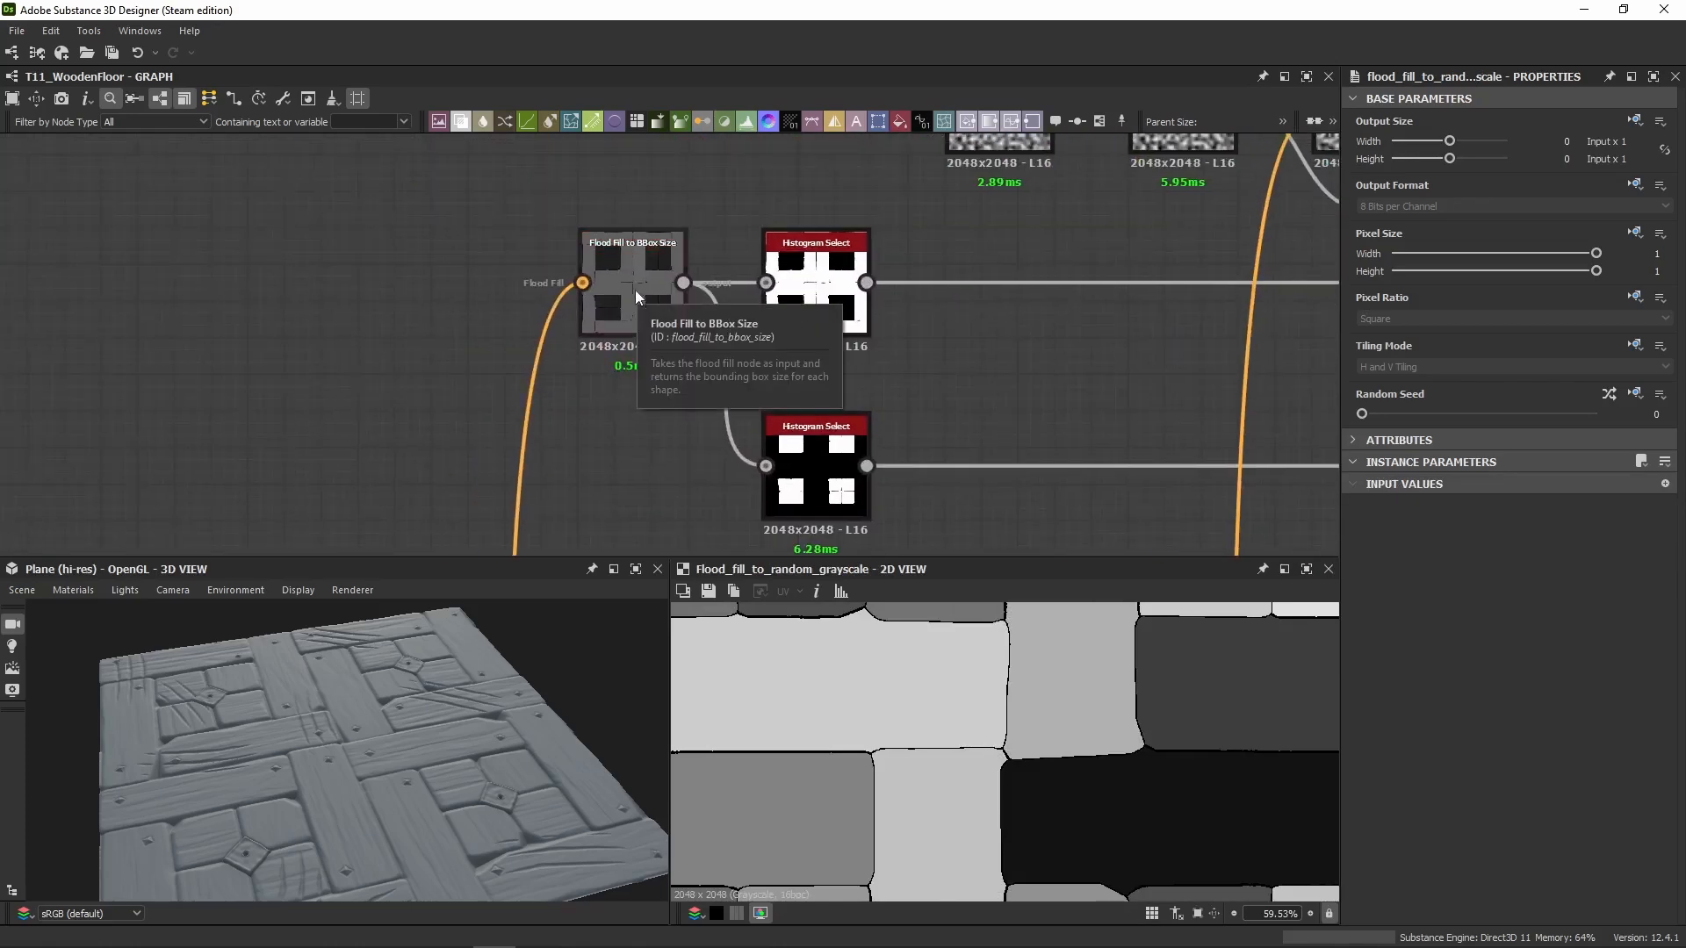
click(636, 299)
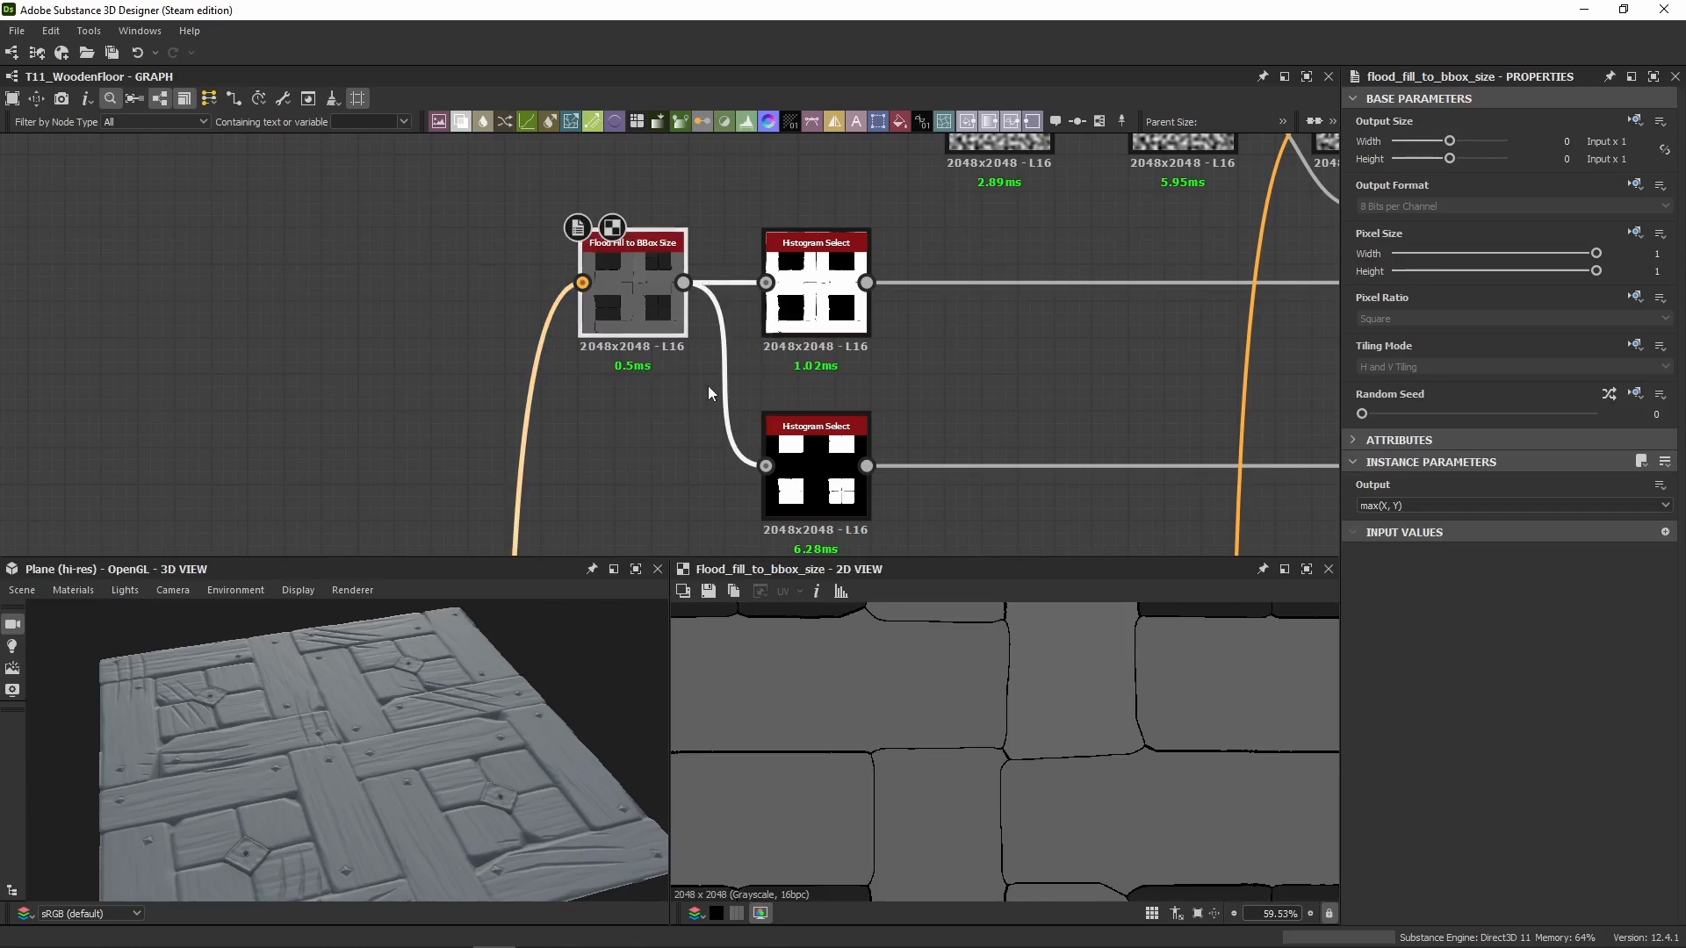
double_click(582, 284)
double_click(657, 239)
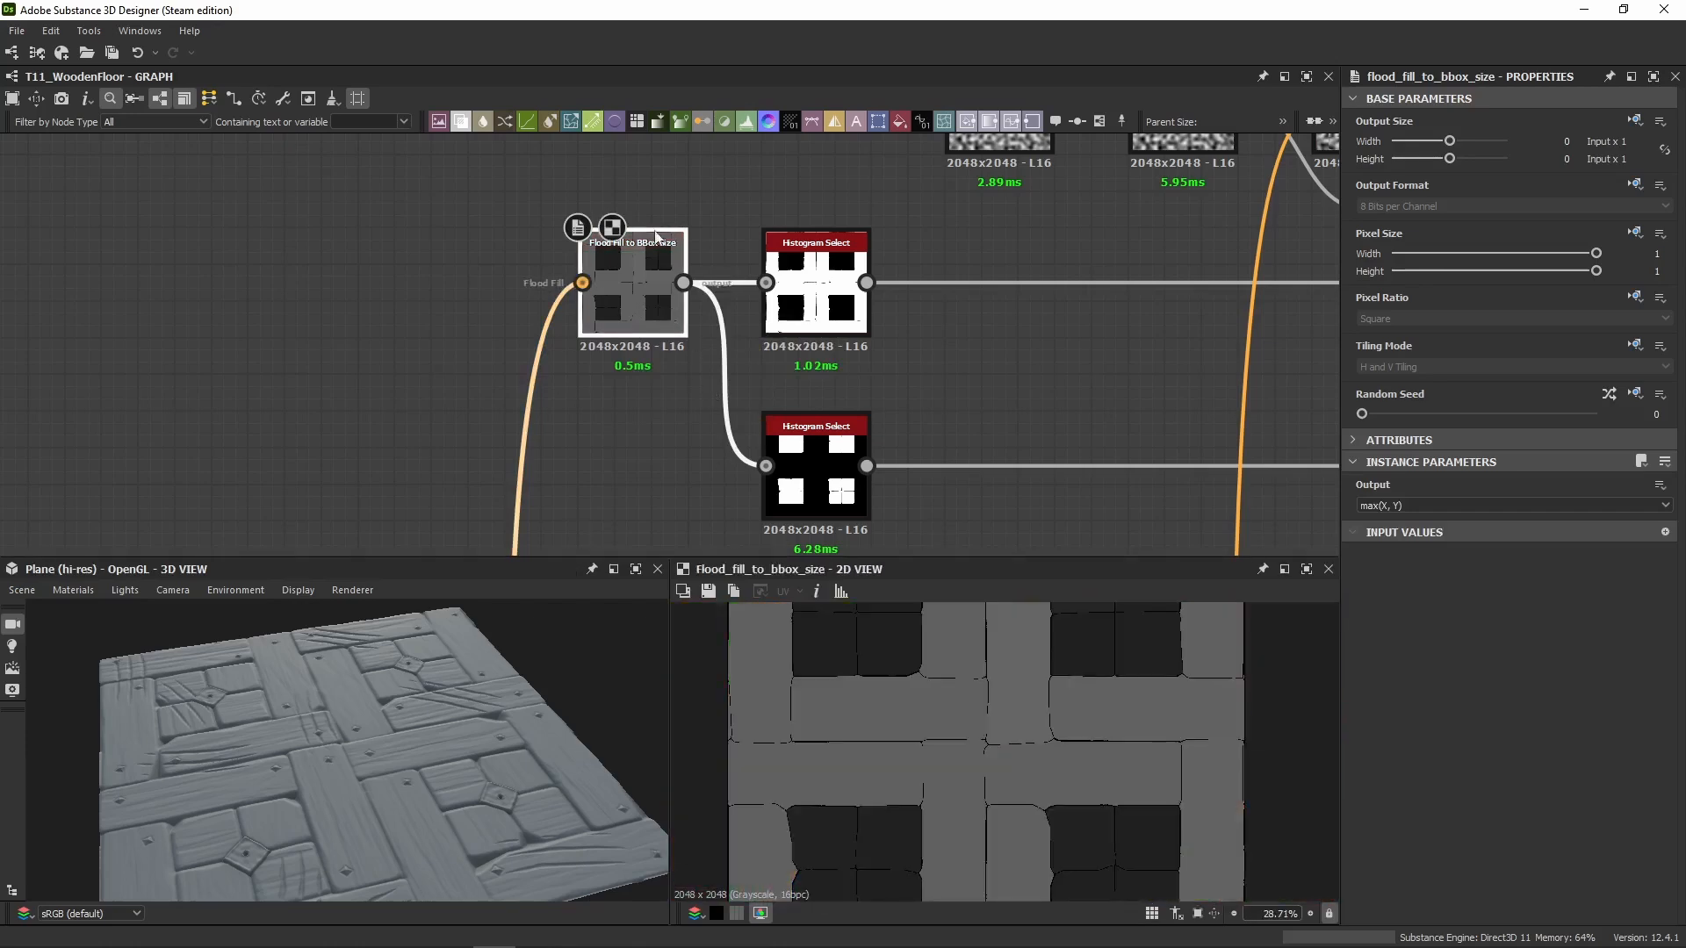
Step: Examine how the BBox Size output shades the long planks compared with the small square planks
scroll(642, 250, up, 5)
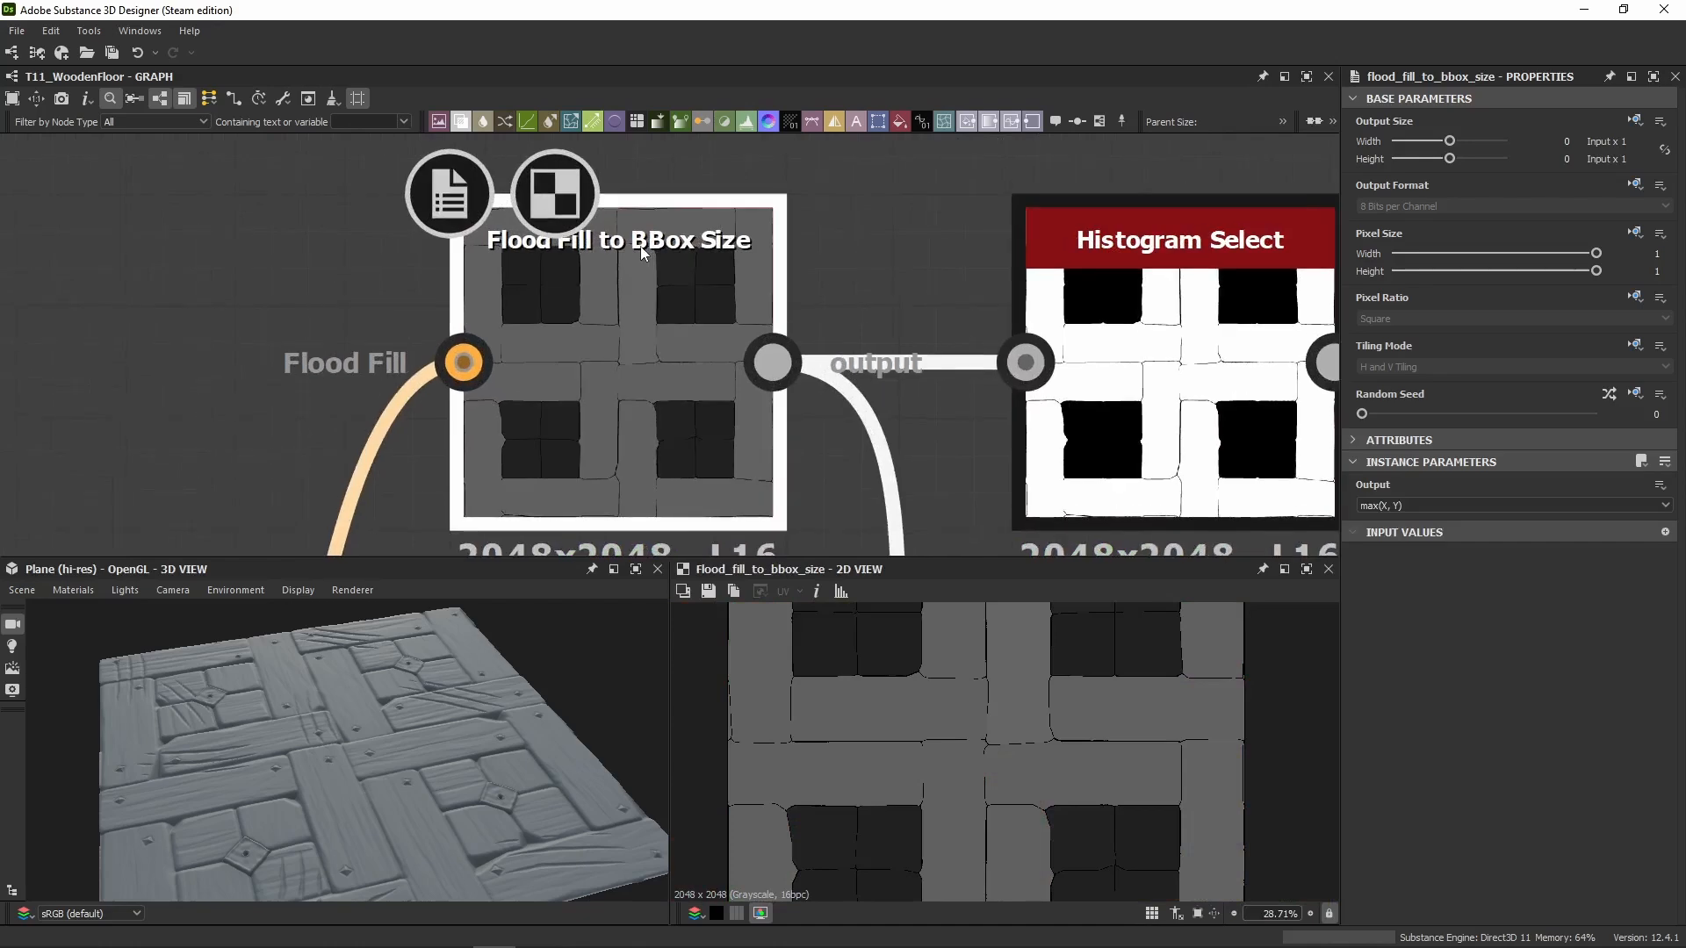
scroll(581, 352, down, 5)
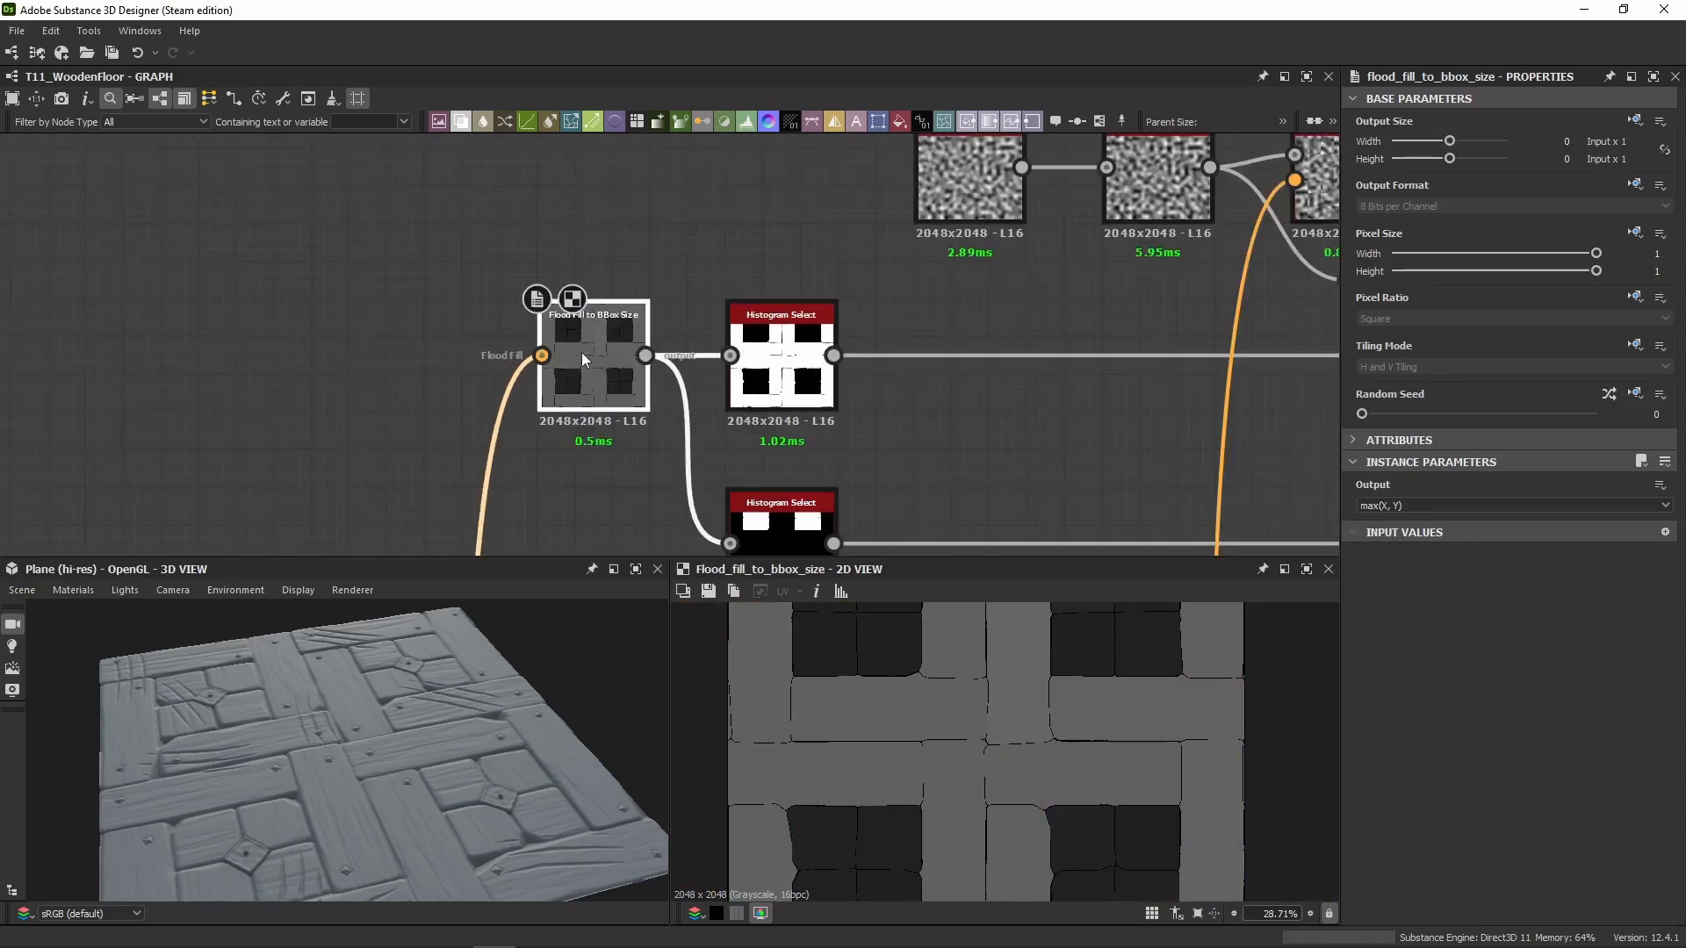
scroll(930, 744, down, 3)
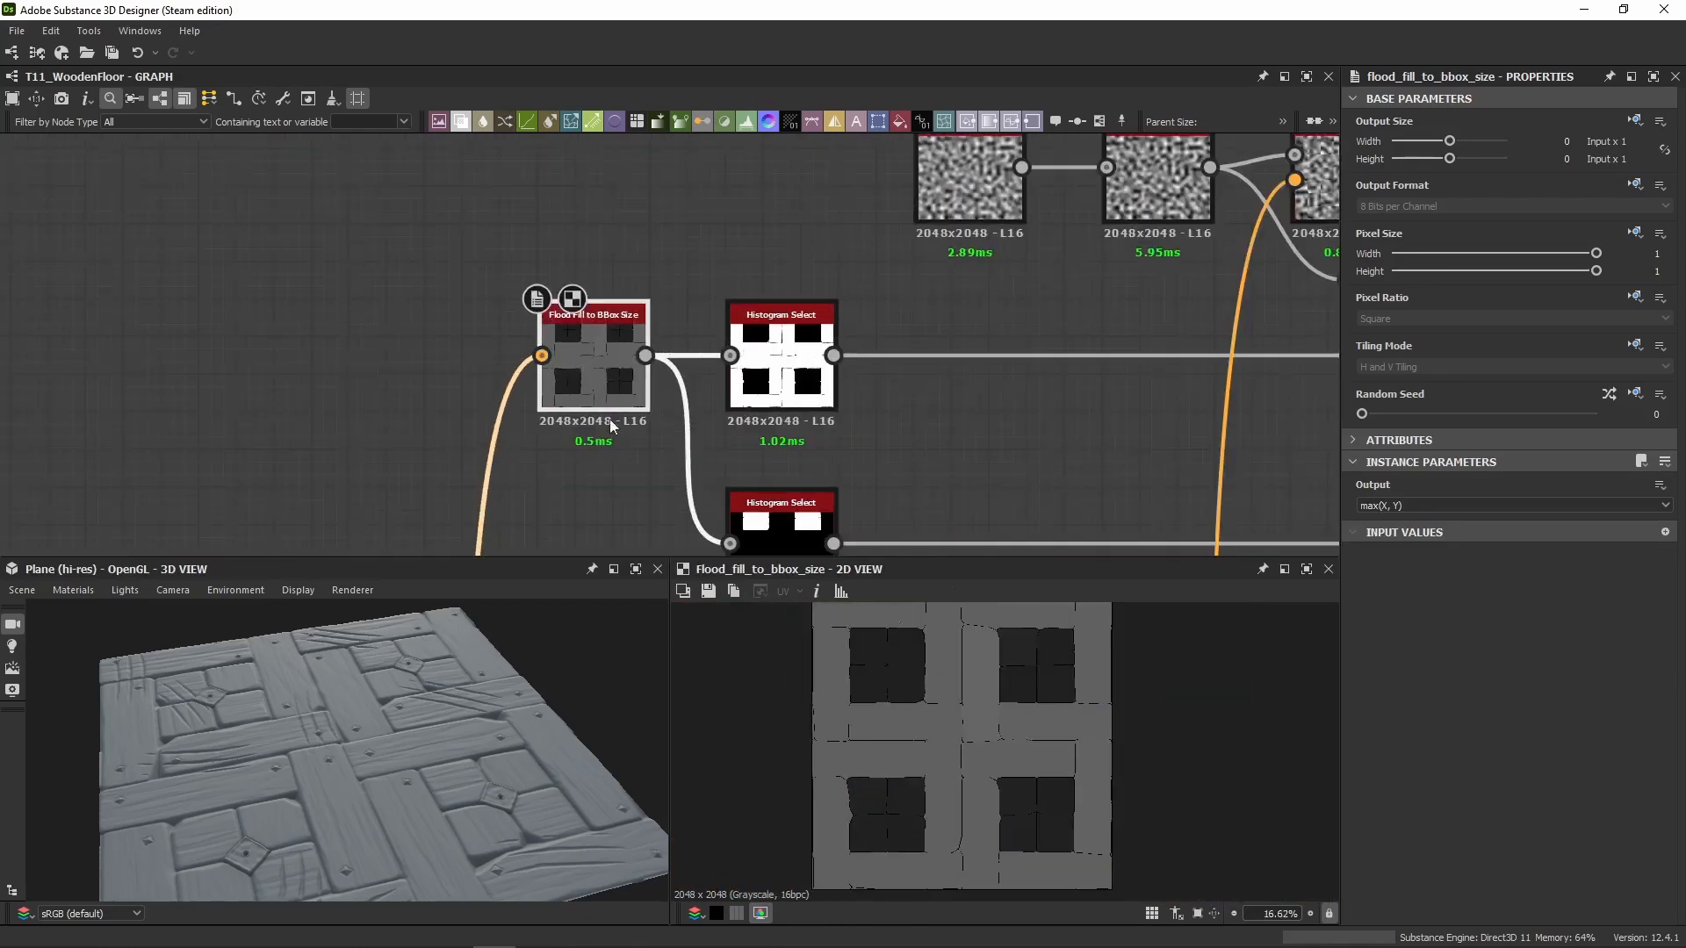
scroll(909, 685, up, 4)
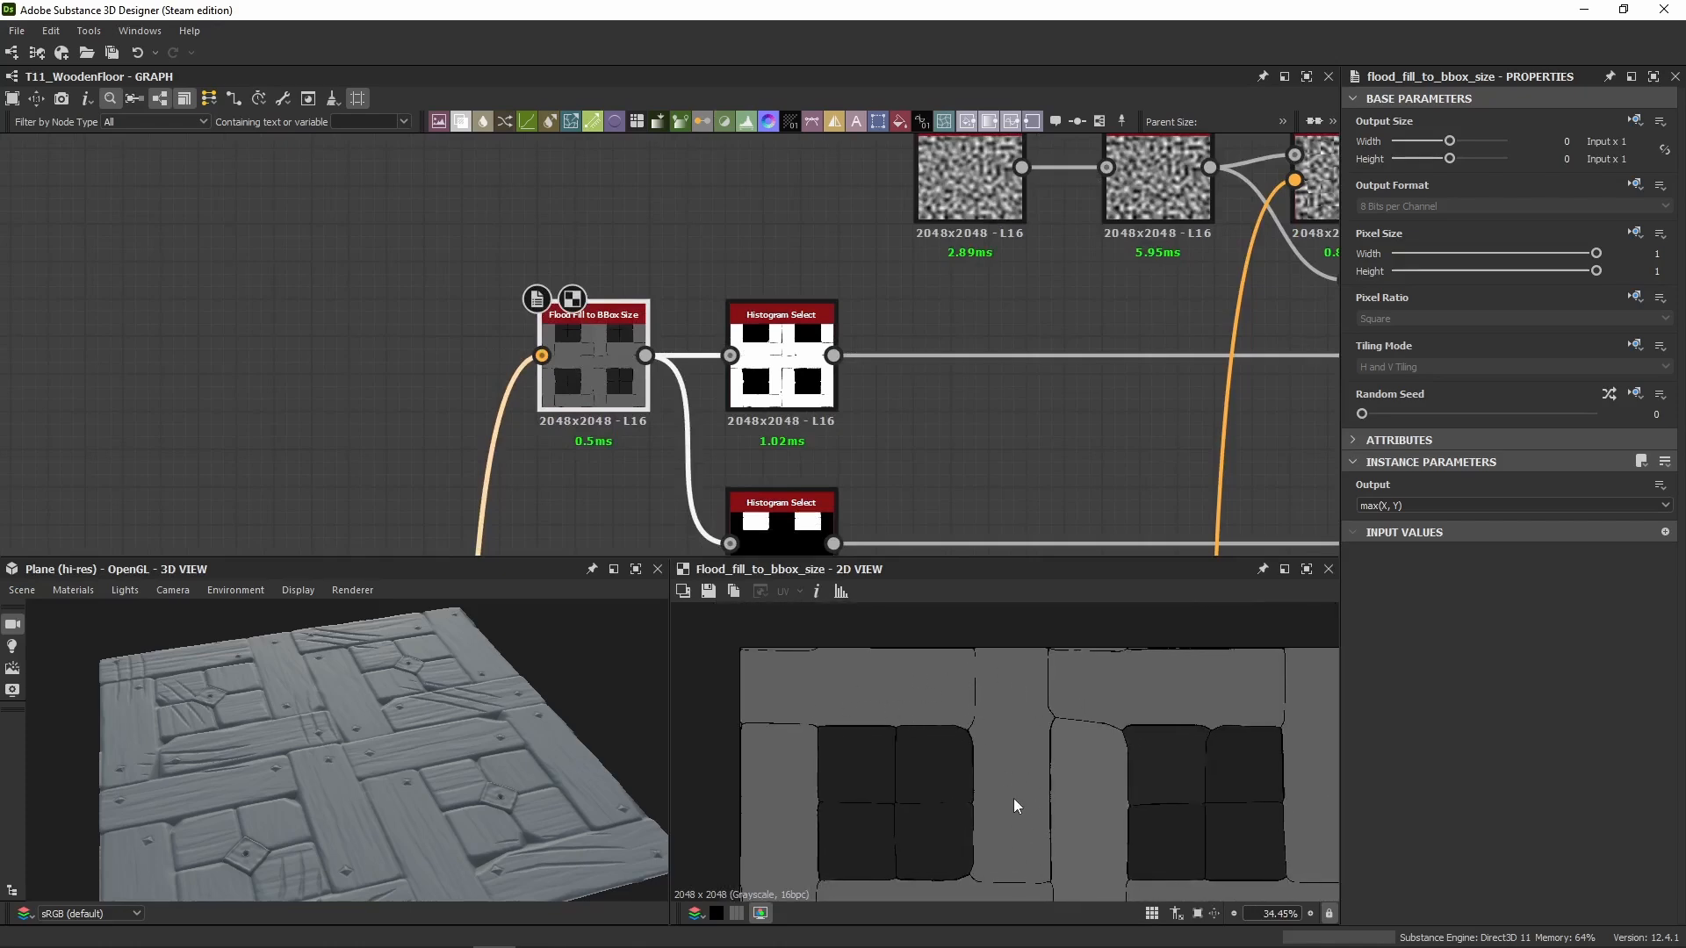
middle_drag(663, 435, 549, 310)
scroll(1050, 773, down, 2)
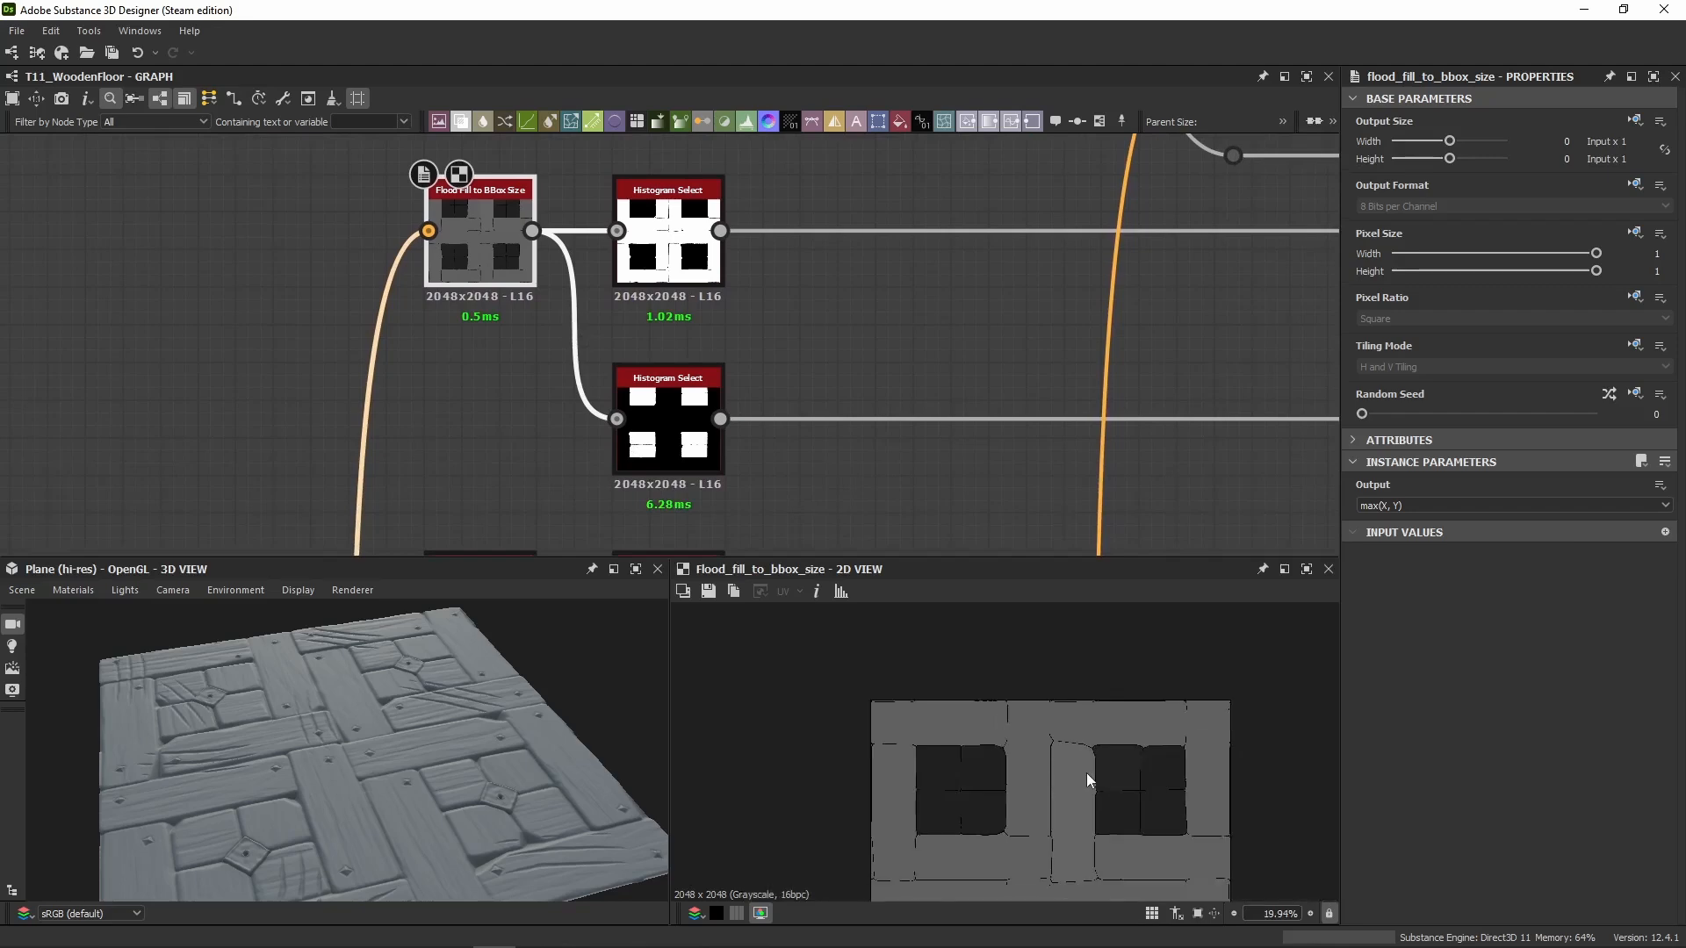
middle_drag(1071, 861, 993, 718)
scroll(995, 723, up, 4)
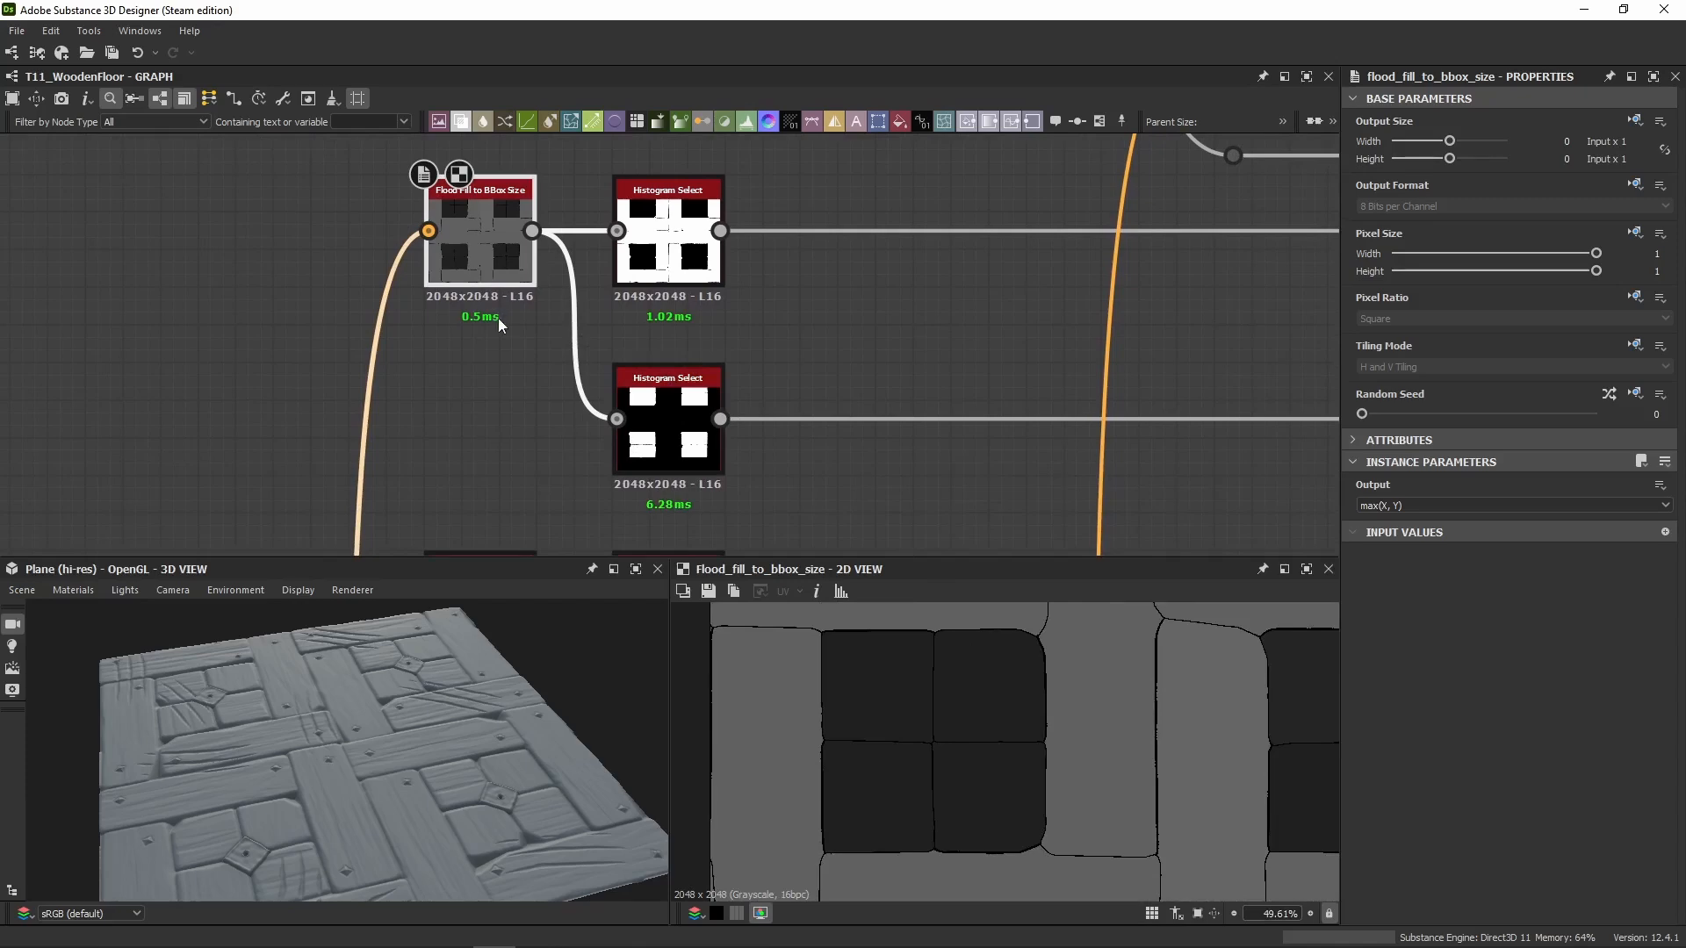
scroll(936, 716, down, 7)
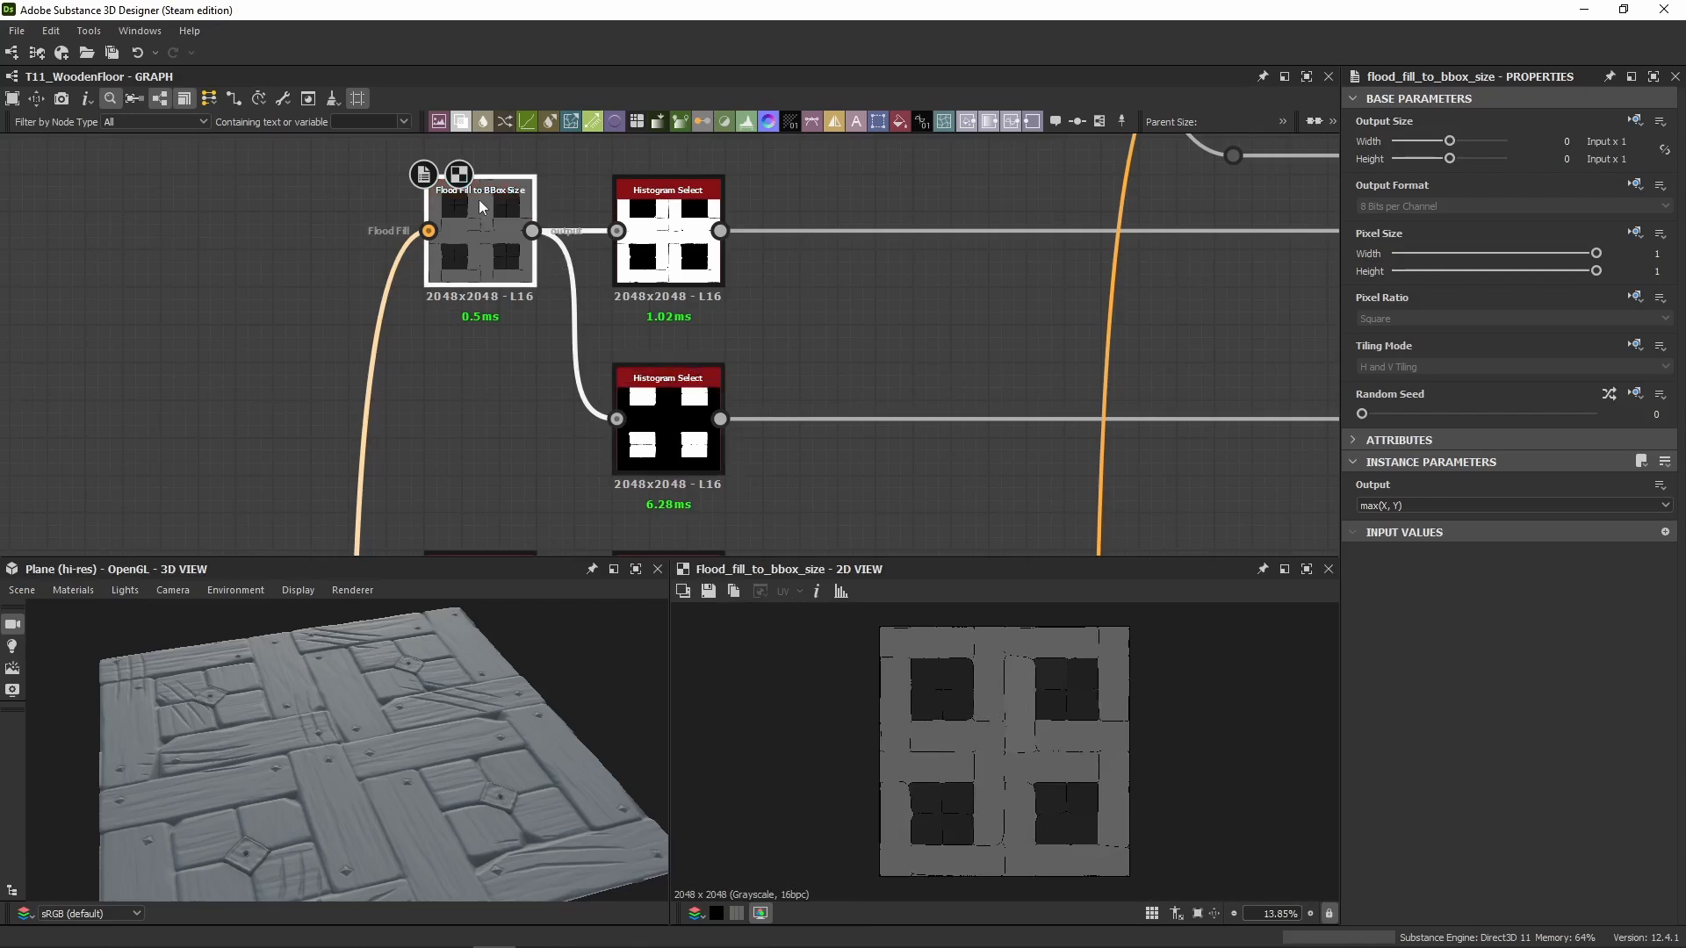
scroll(456, 200, up, 3)
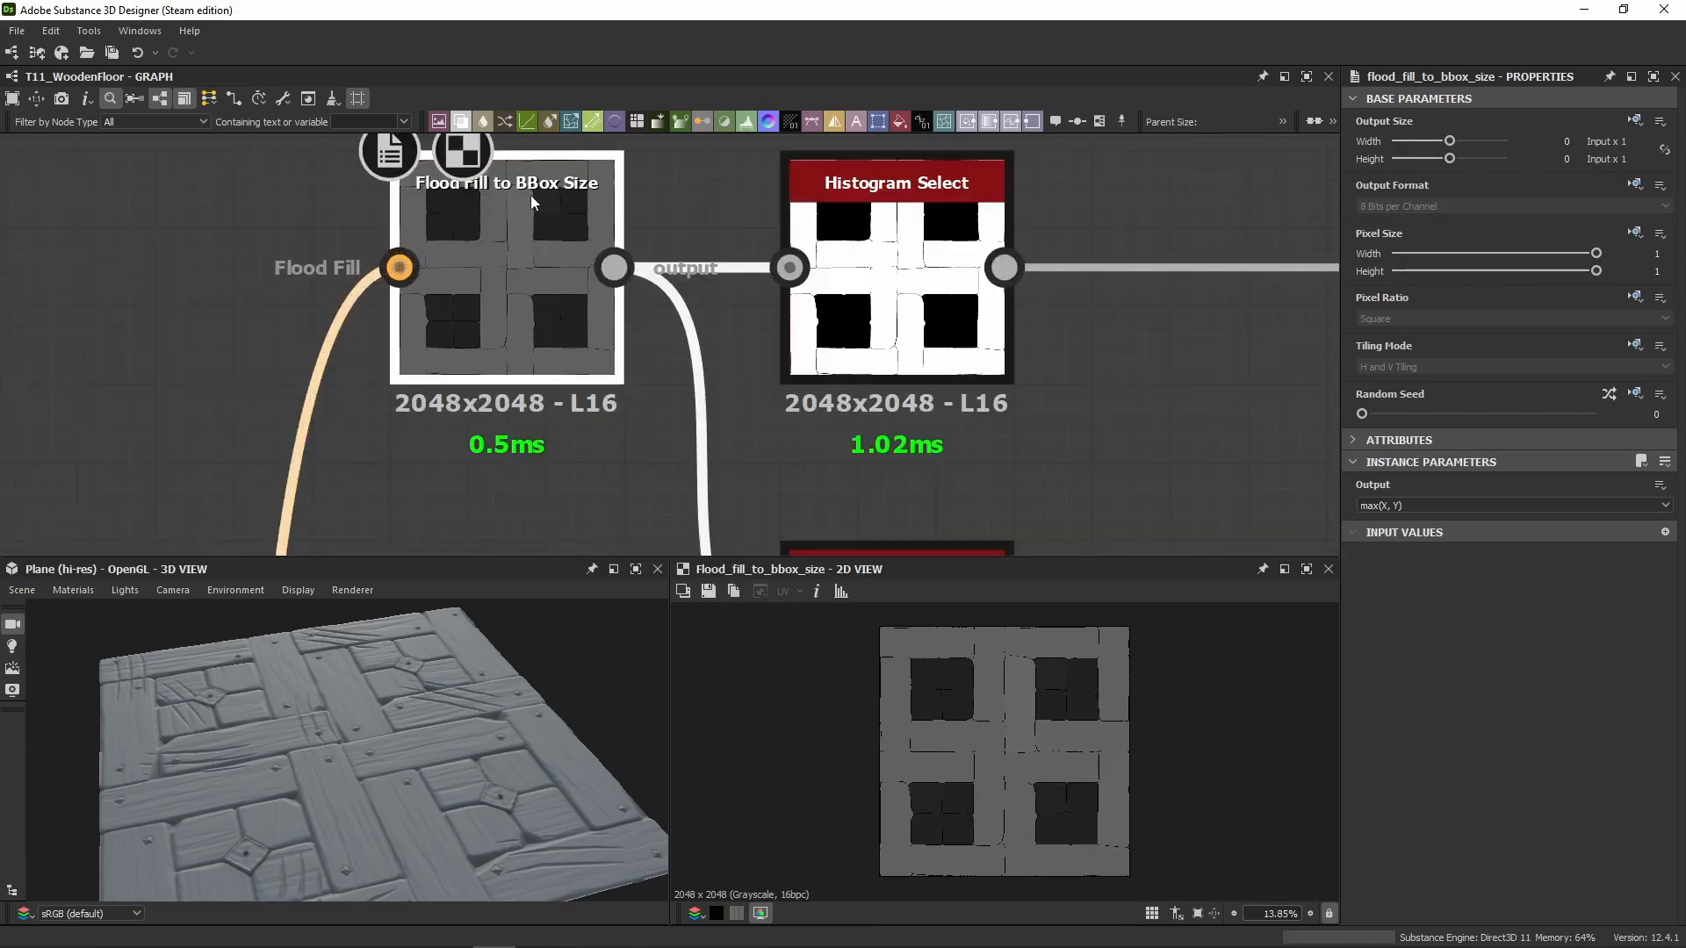
Step: Preview the Histogram Select node that isolates the long planks and inspect its mask and parameters
click(928, 272)
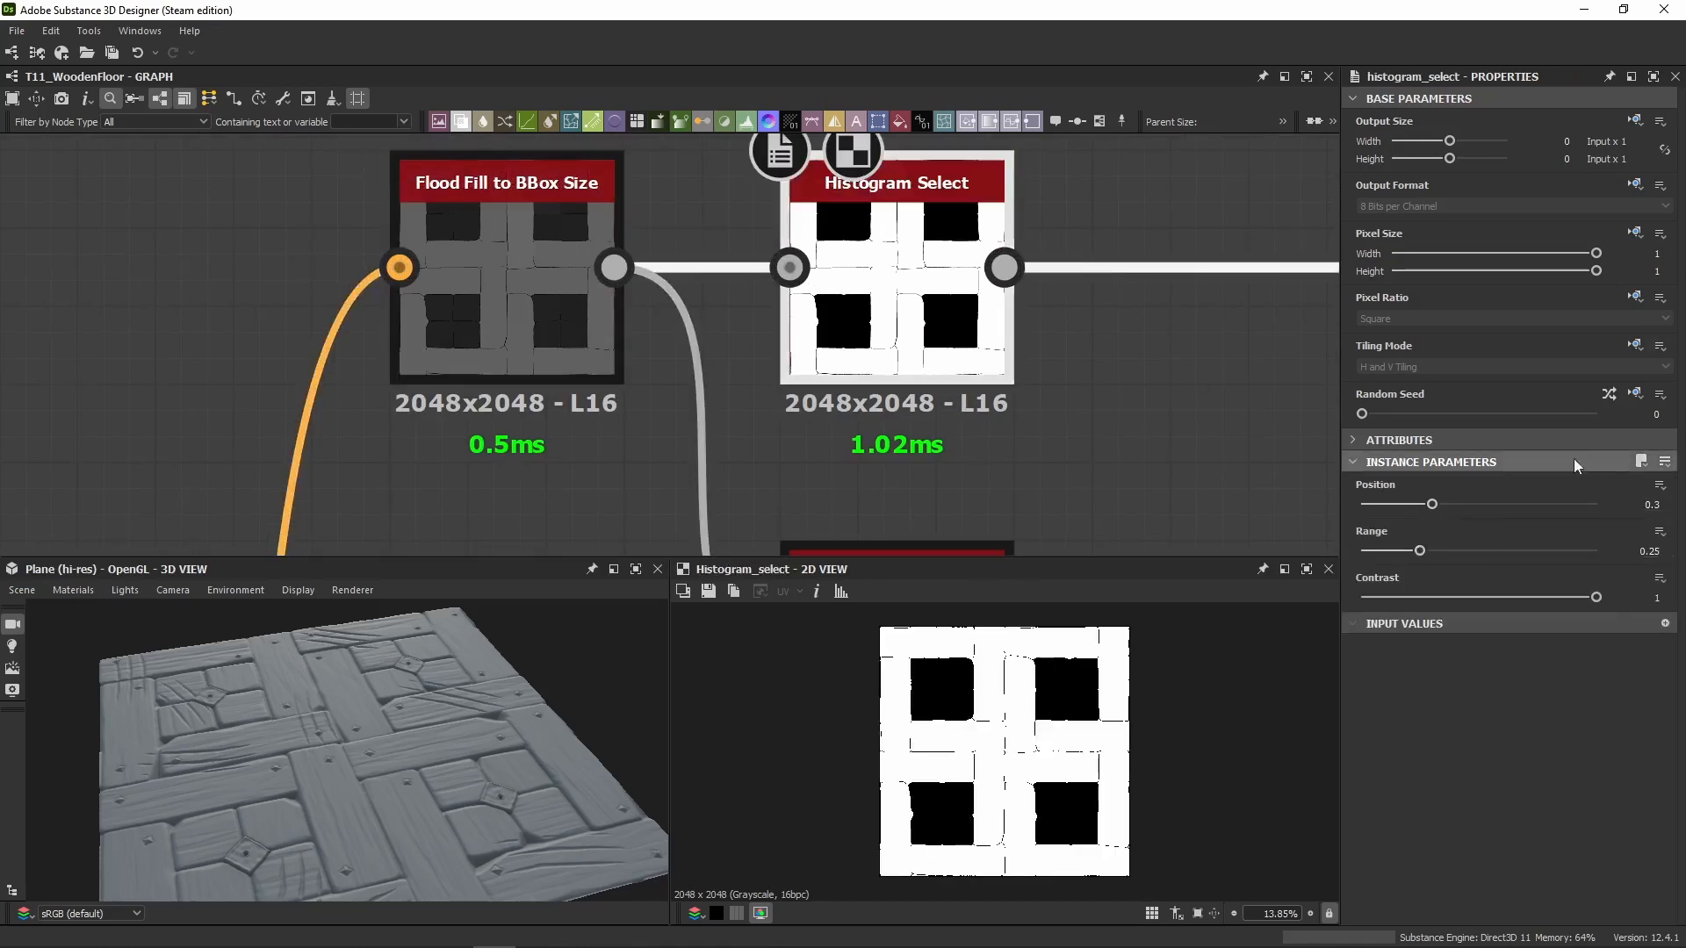
scroll(980, 707, up, 2)
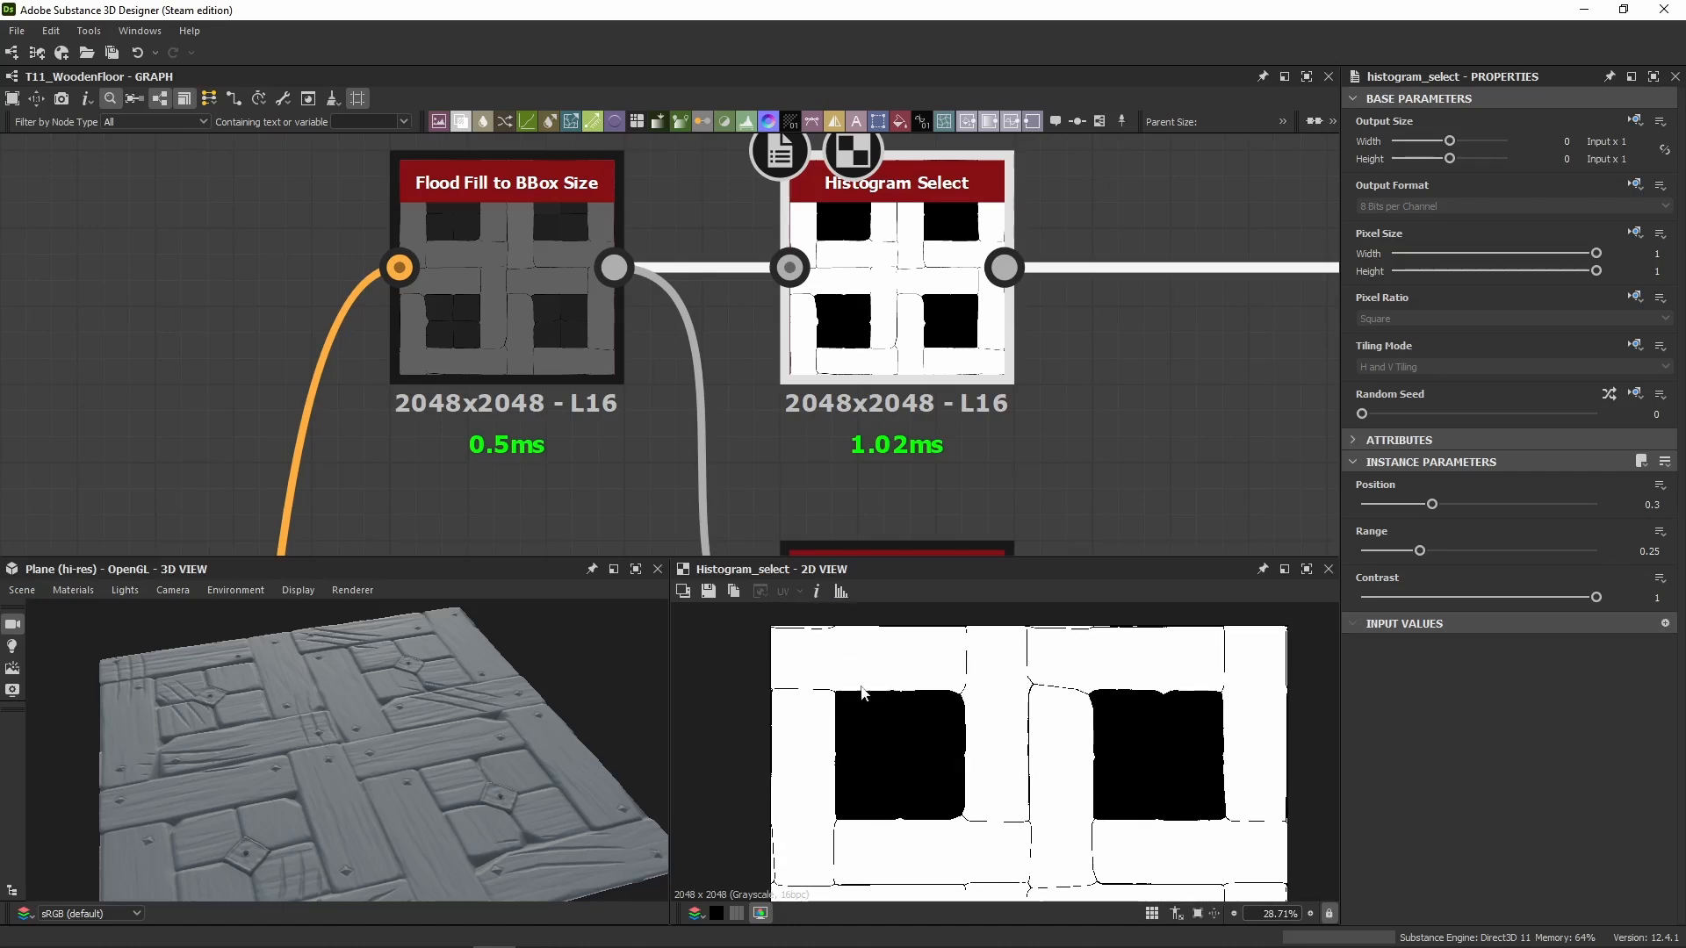
scroll(803, 669, up, 3)
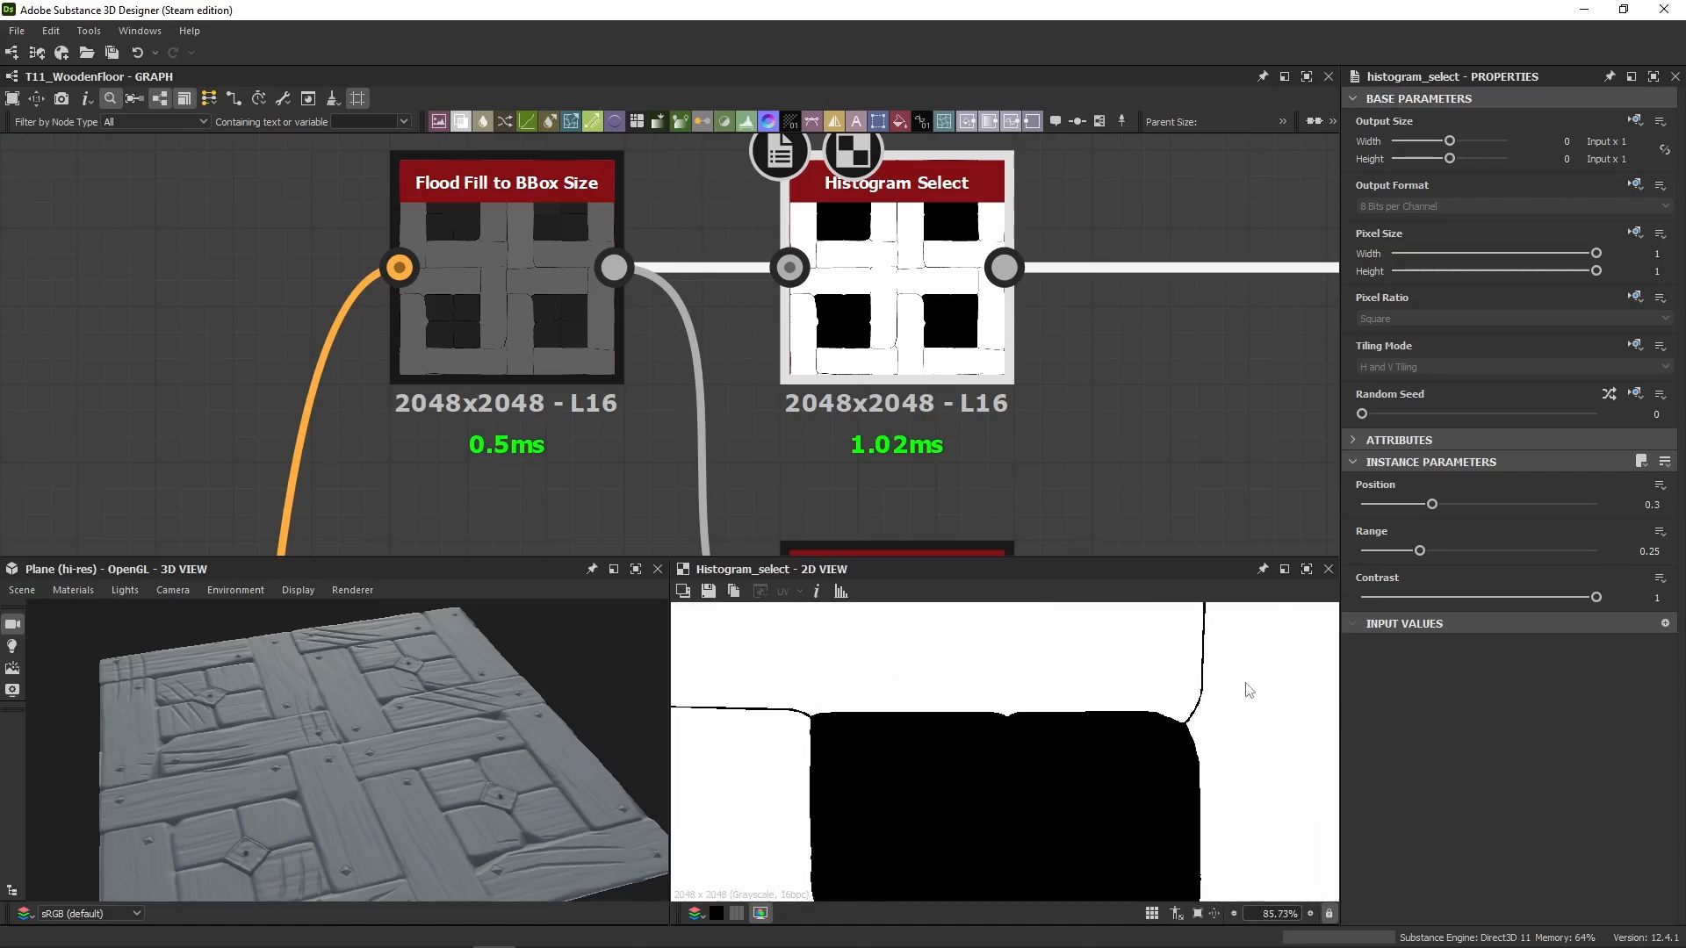
scroll(1246, 685, down, 5)
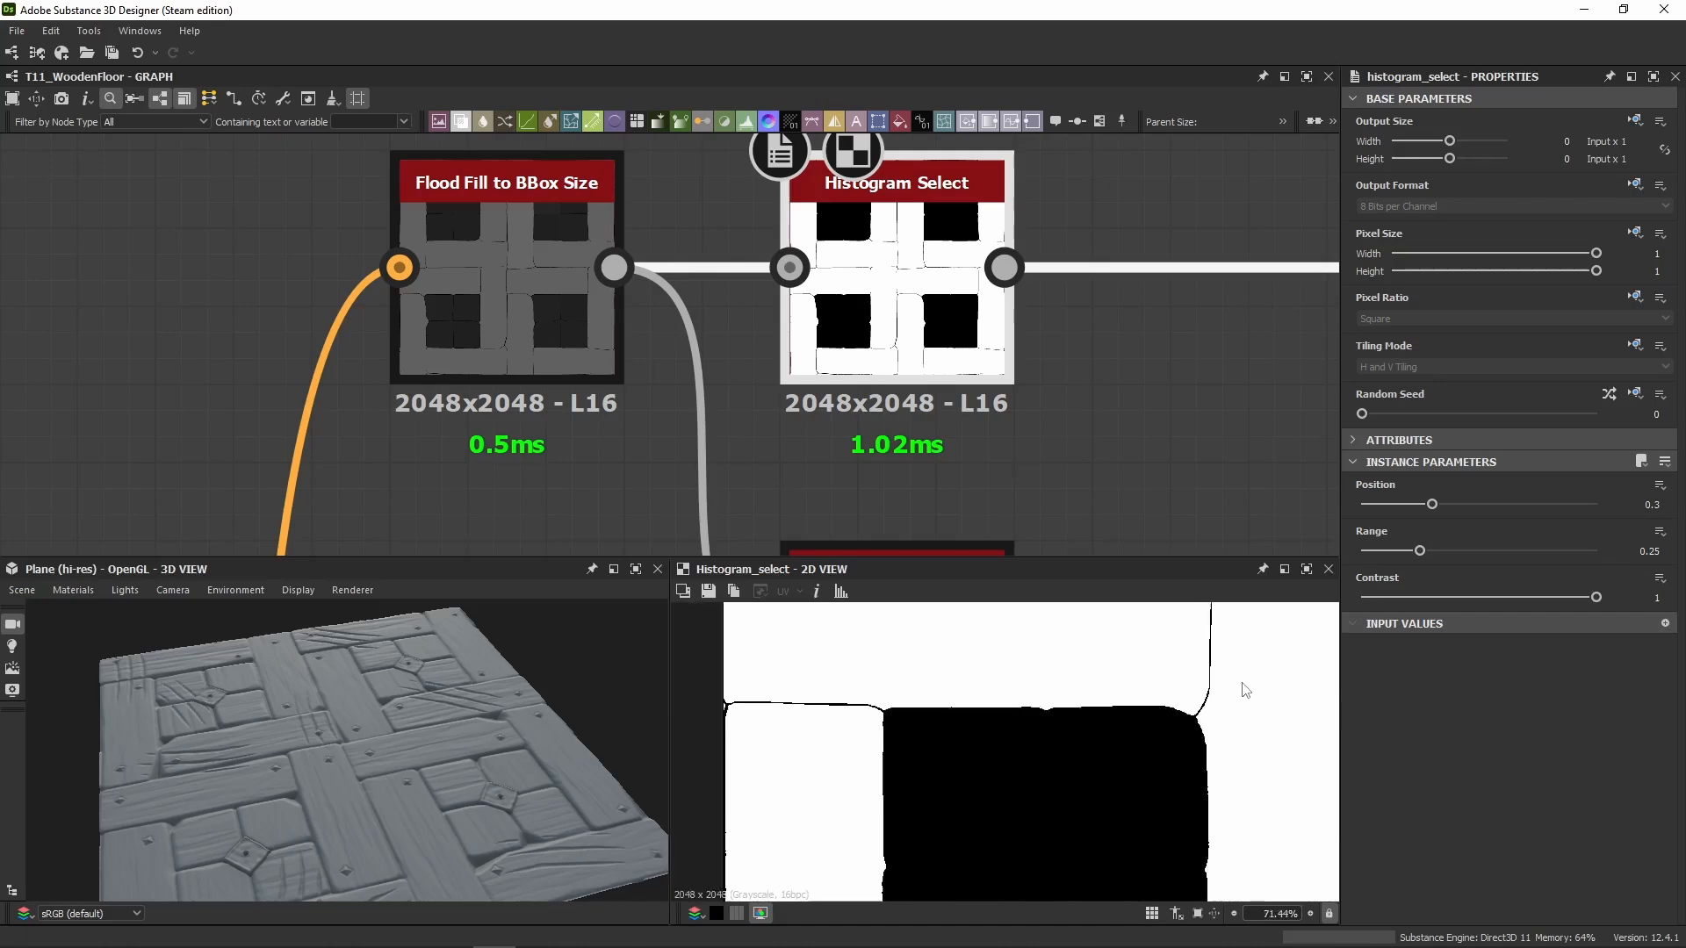
middle_drag(1193, 718, 1098, 668)
scroll(1087, 679, down, 2)
Step: Preview the second Histogram Select node, which isolates the small square planks, and inspect its mask
middle_drag(909, 465, 764, 198)
double_click(744, 375)
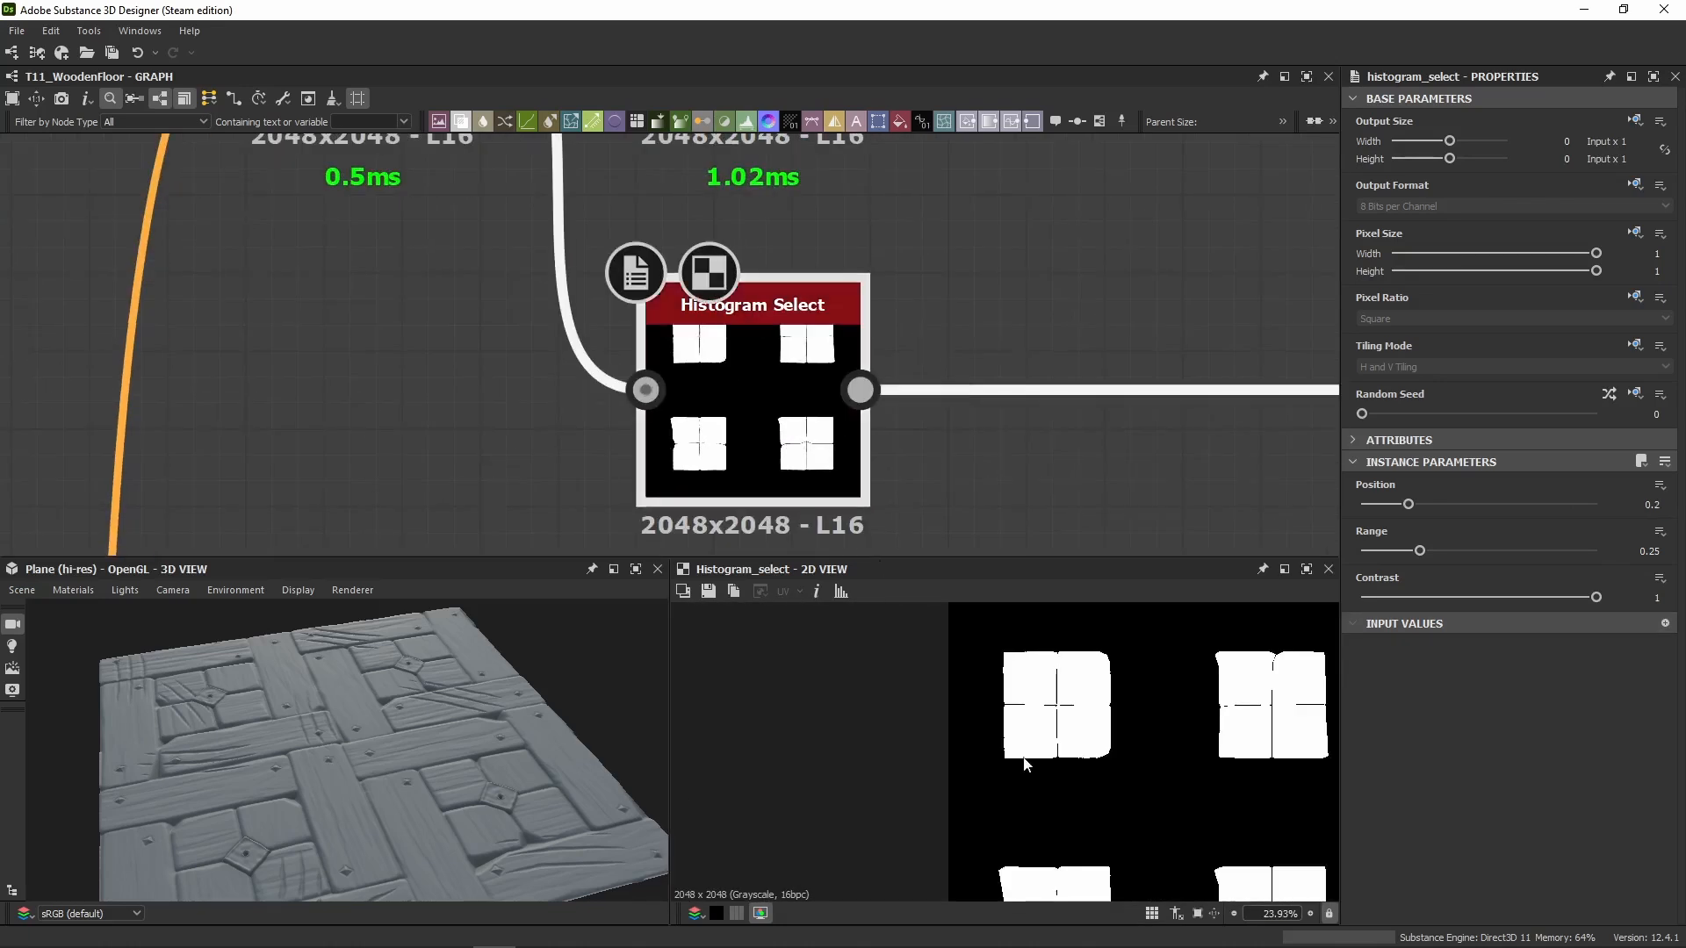
middle_drag(1064, 727, 990, 675)
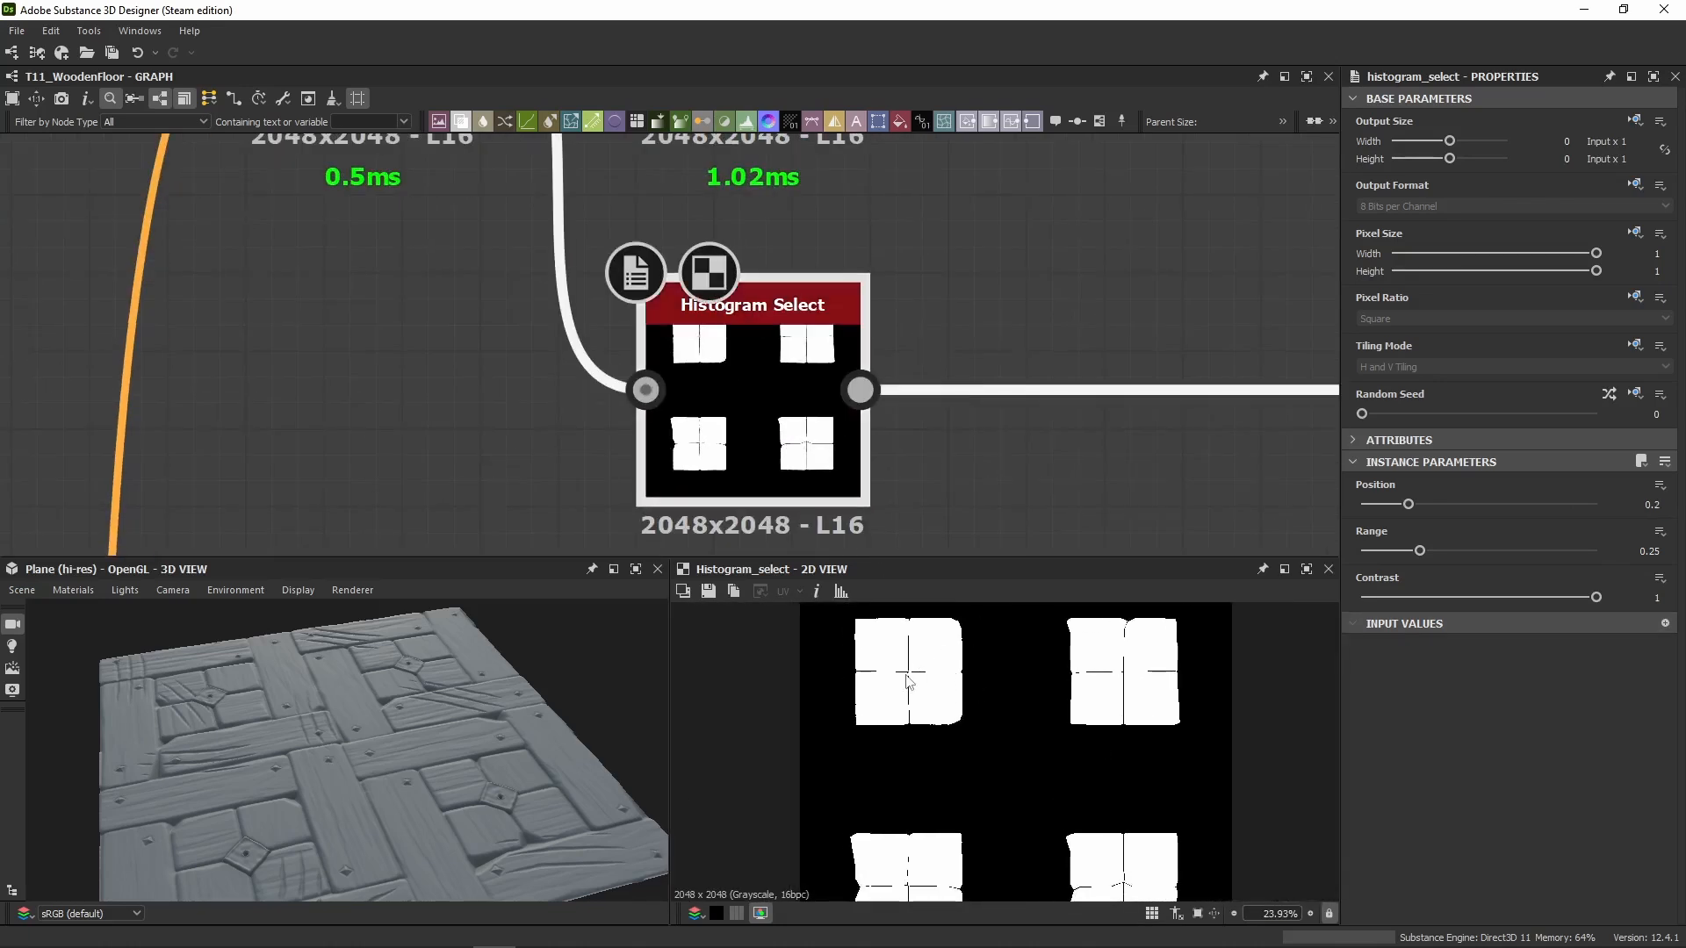
Step: Compare the long-plank and small-plank Histogram Select masks by previewing them alternately
middle_drag(858, 462, 629, 463)
scroll(628, 461, down, 4)
double_click(596, 233)
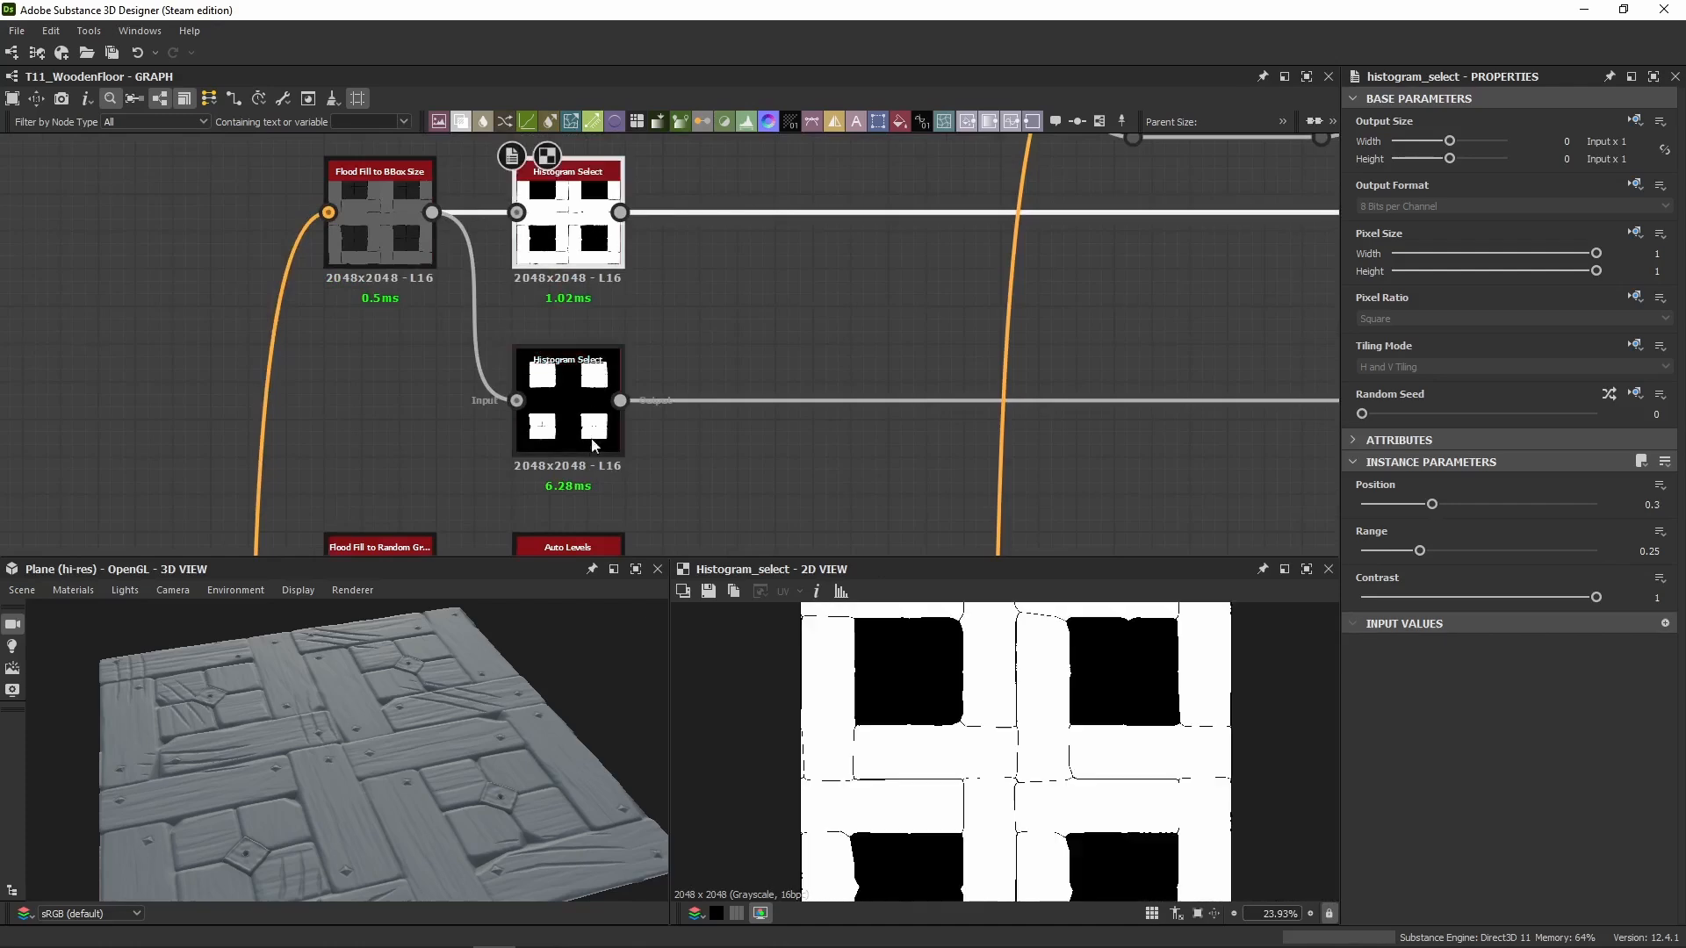
double_click(596, 400)
double_click(595, 233)
double_click(597, 403)
double_click(579, 230)
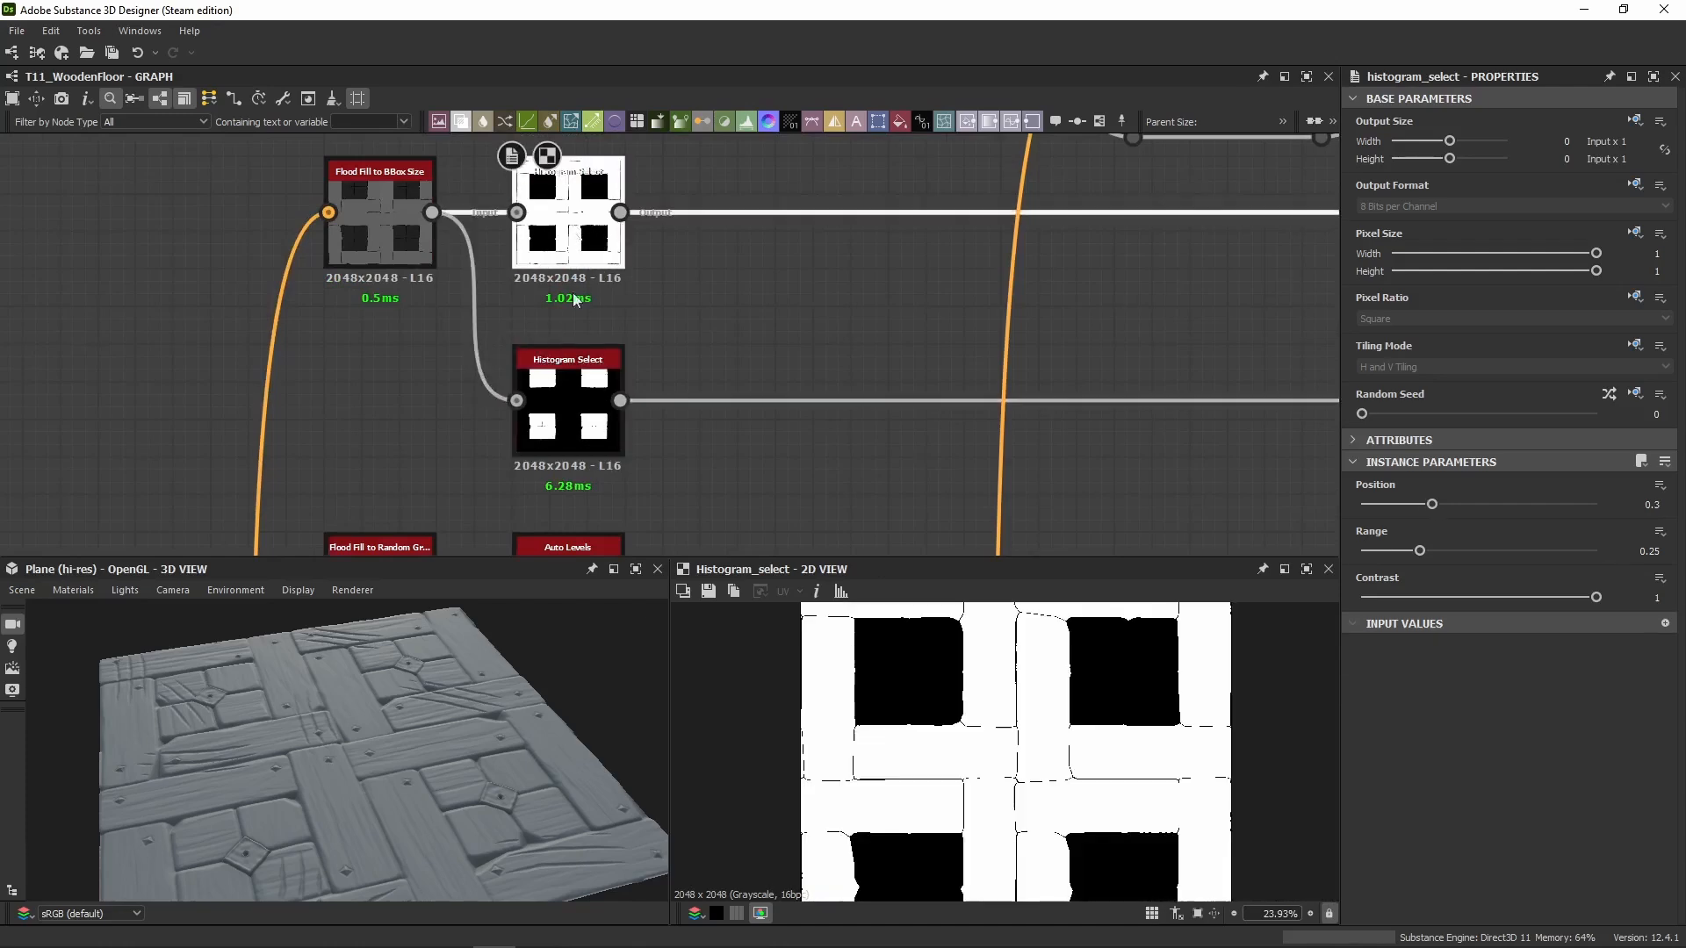
double_click(584, 402)
Step: Preview the Flood Fill to Random Grayscale output across the whole floor pattern
scroll(797, 357, down, 4)
middle_drag(908, 331, 828, 293)
scroll(741, 376, up, 6)
middle_drag(713, 316, 732, 258)
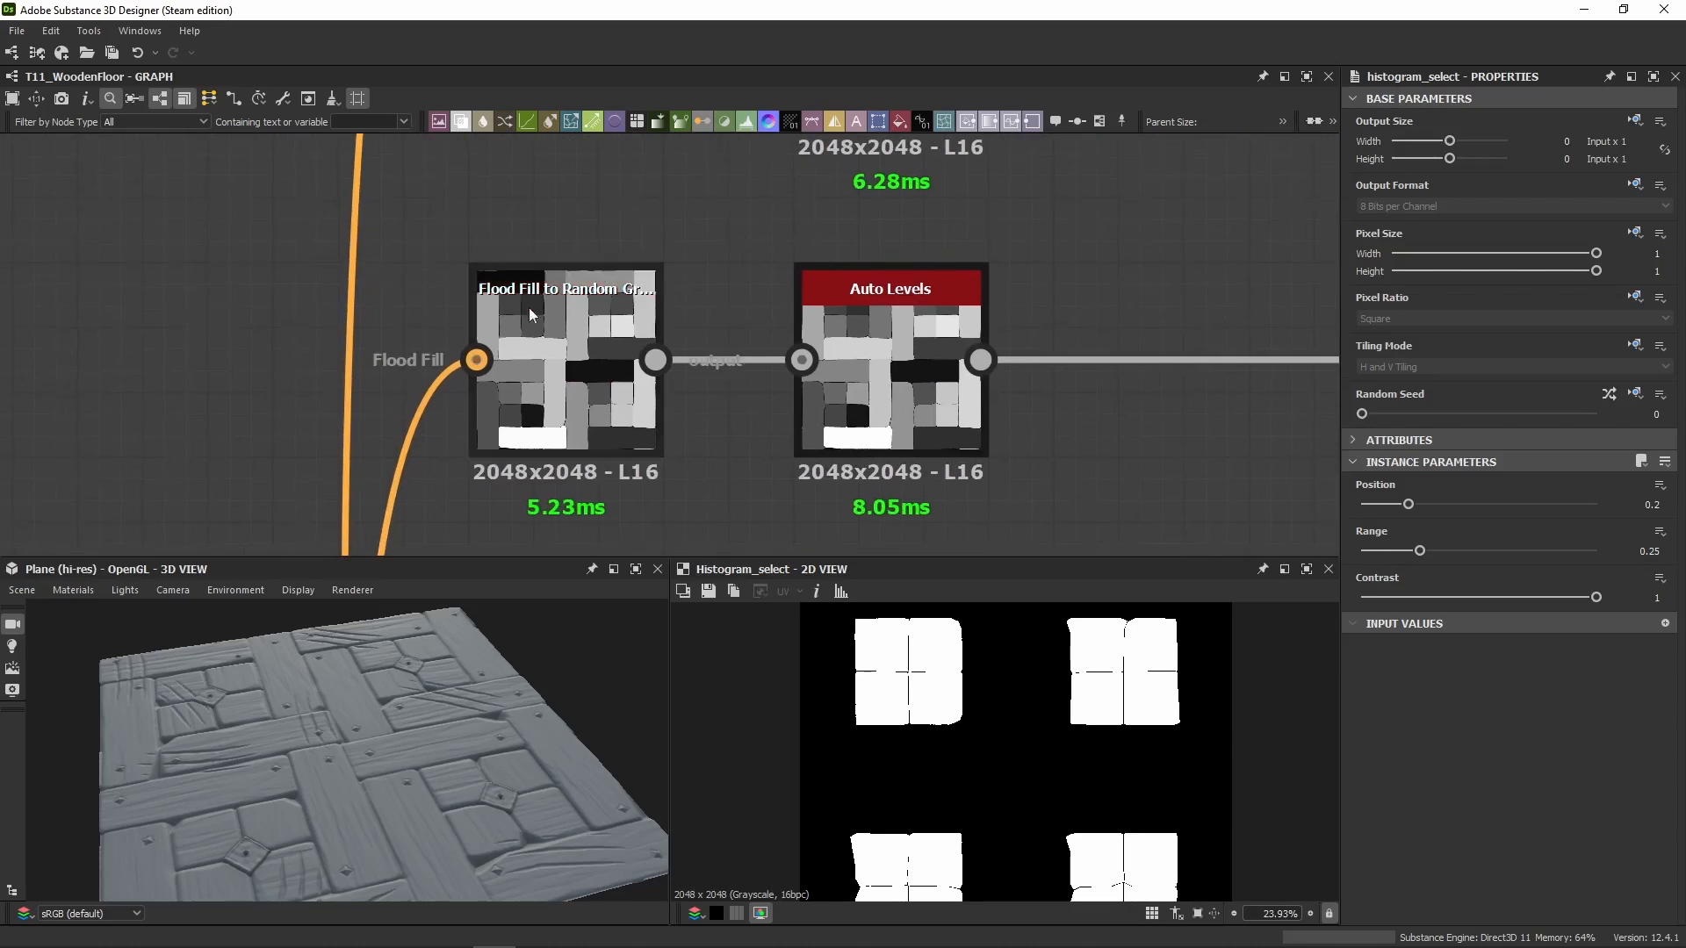
double_click(529, 308)
click(898, 309)
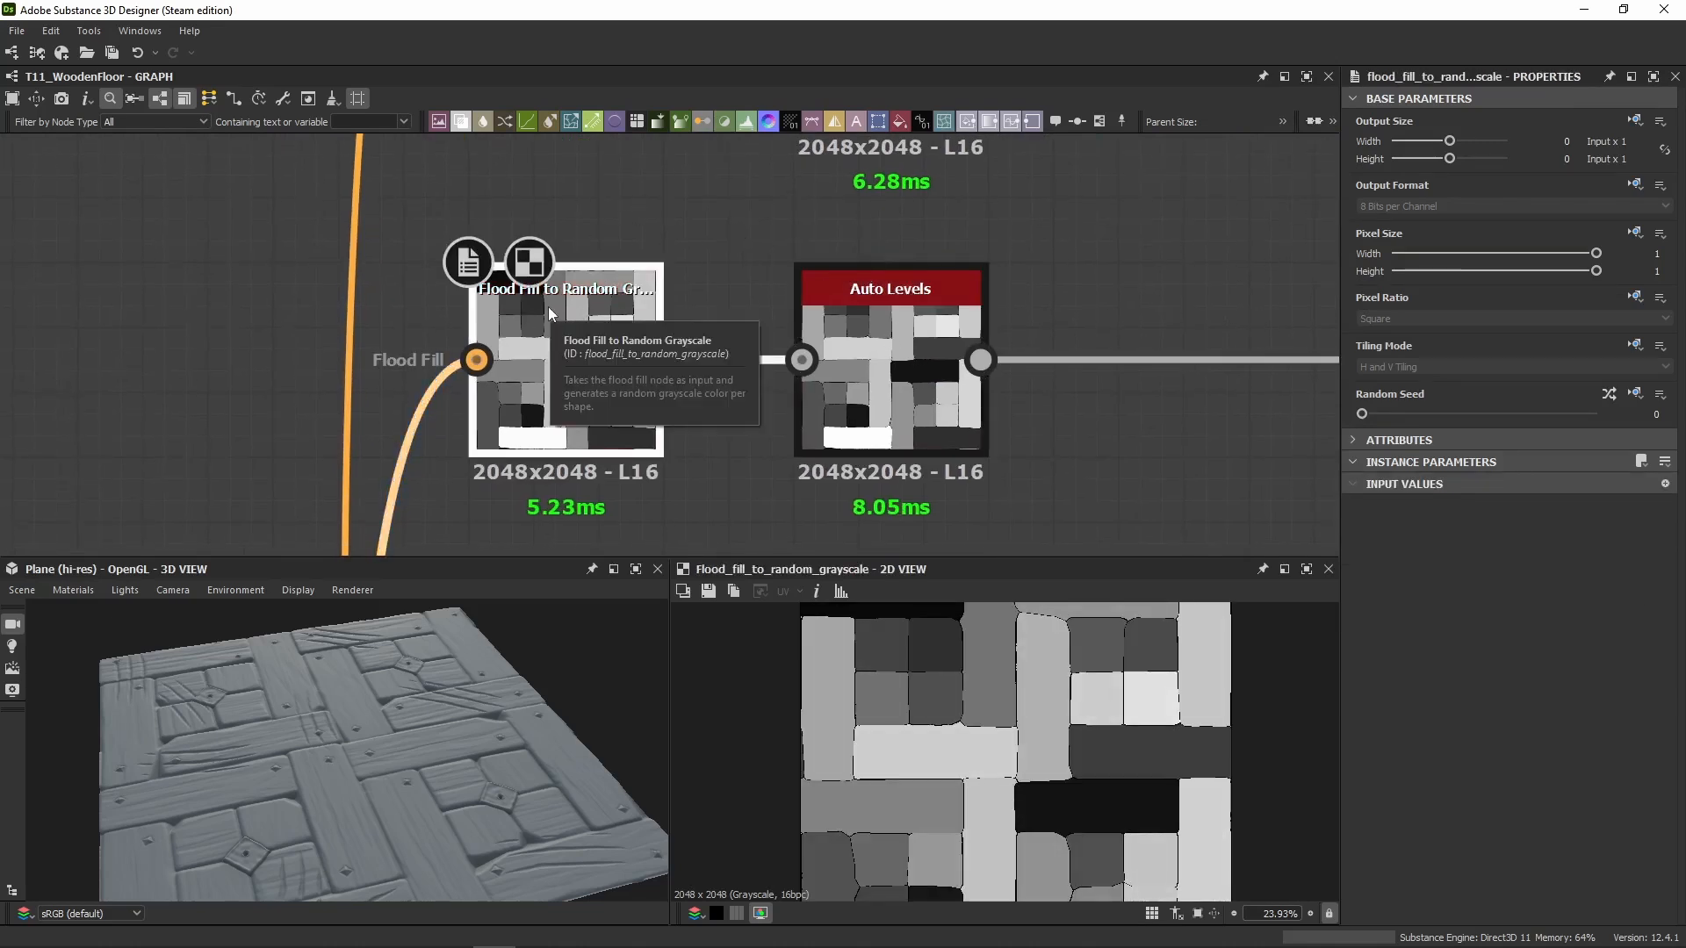
Step: Preview the Flood Fill to BBox Size node again above the random grayscale branch
scroll(548, 307, down, 3)
middle_drag(534, 136, 524, 345)
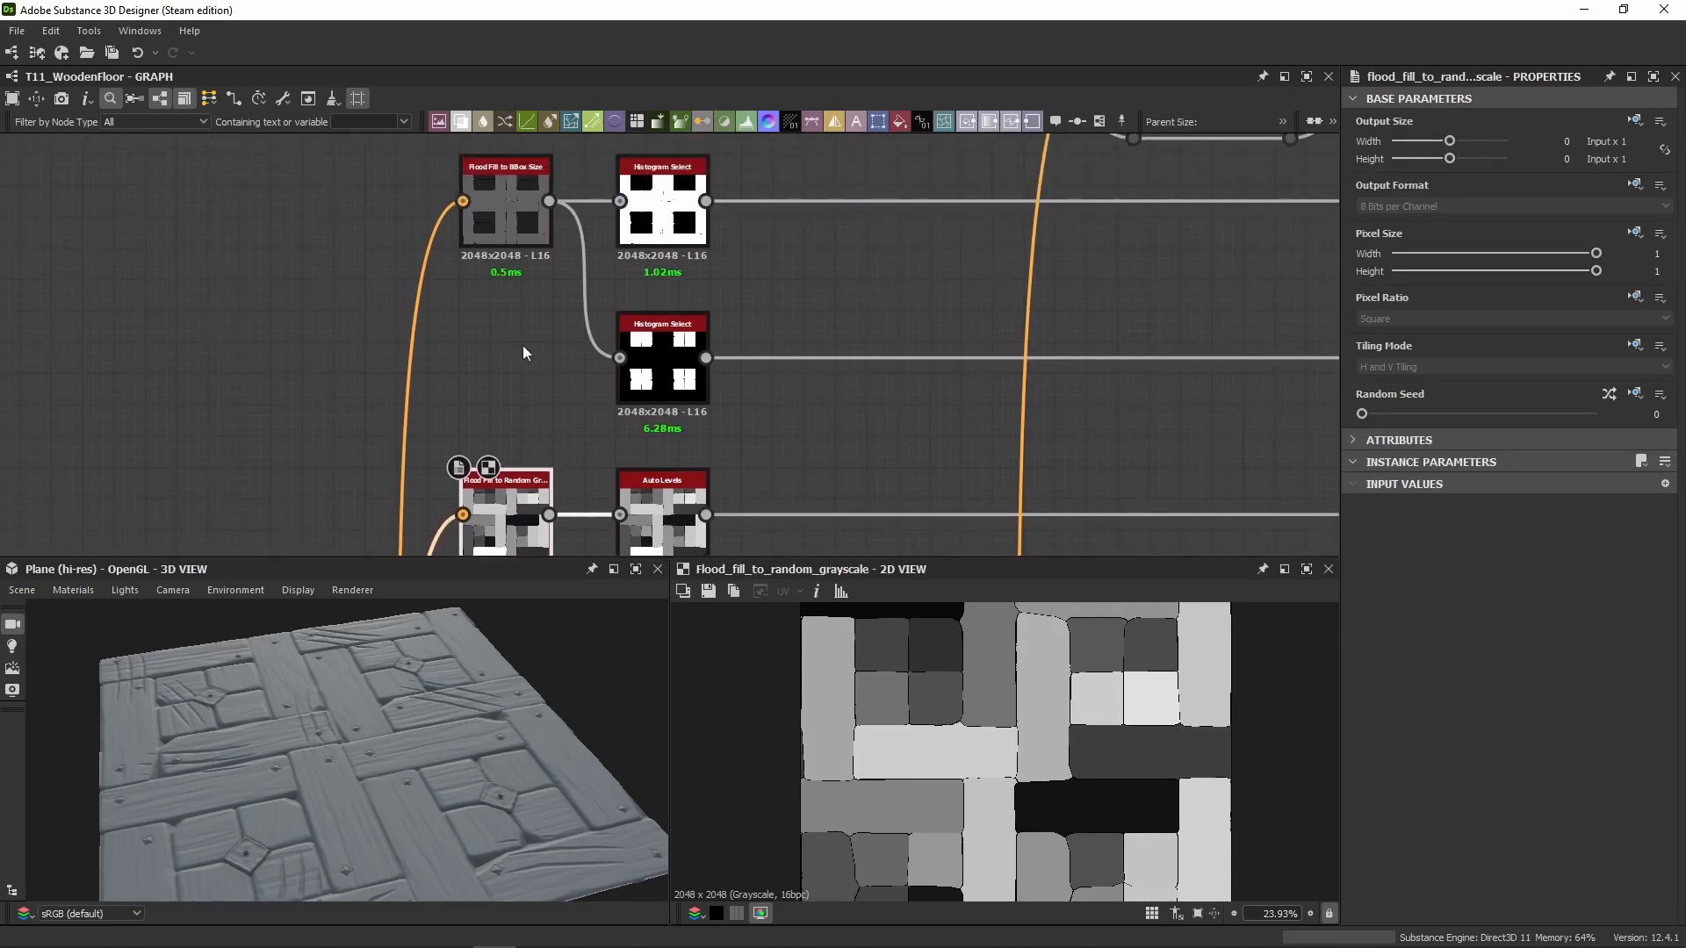
click(510, 167)
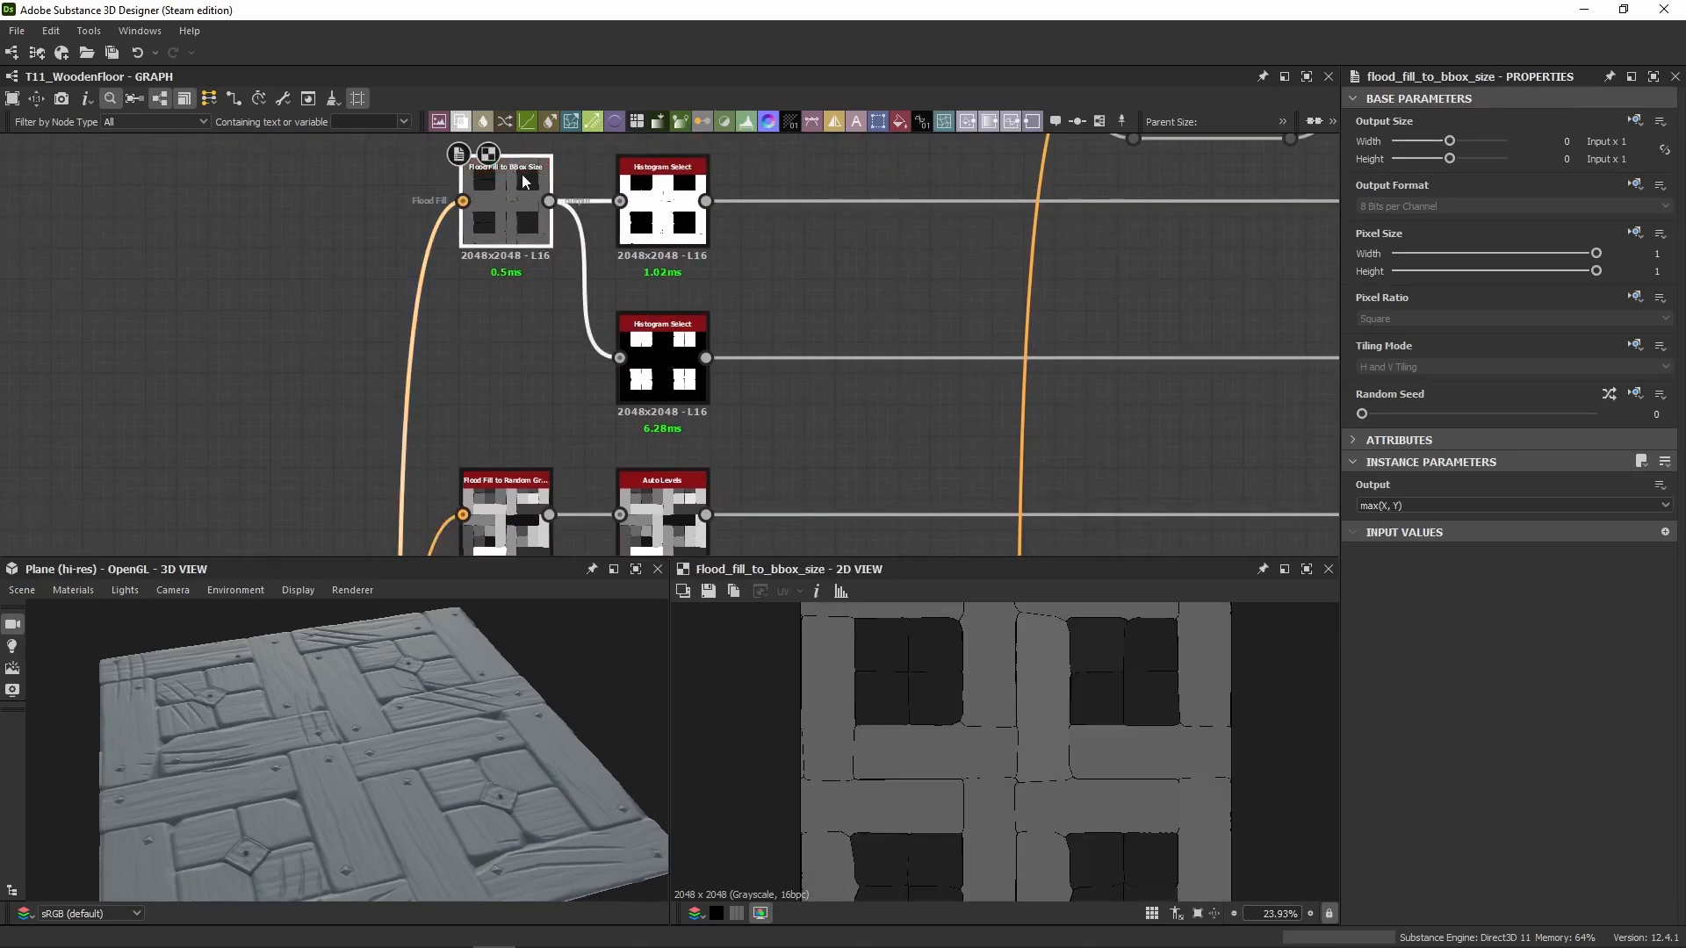
scroll(1016, 735, down, 1)
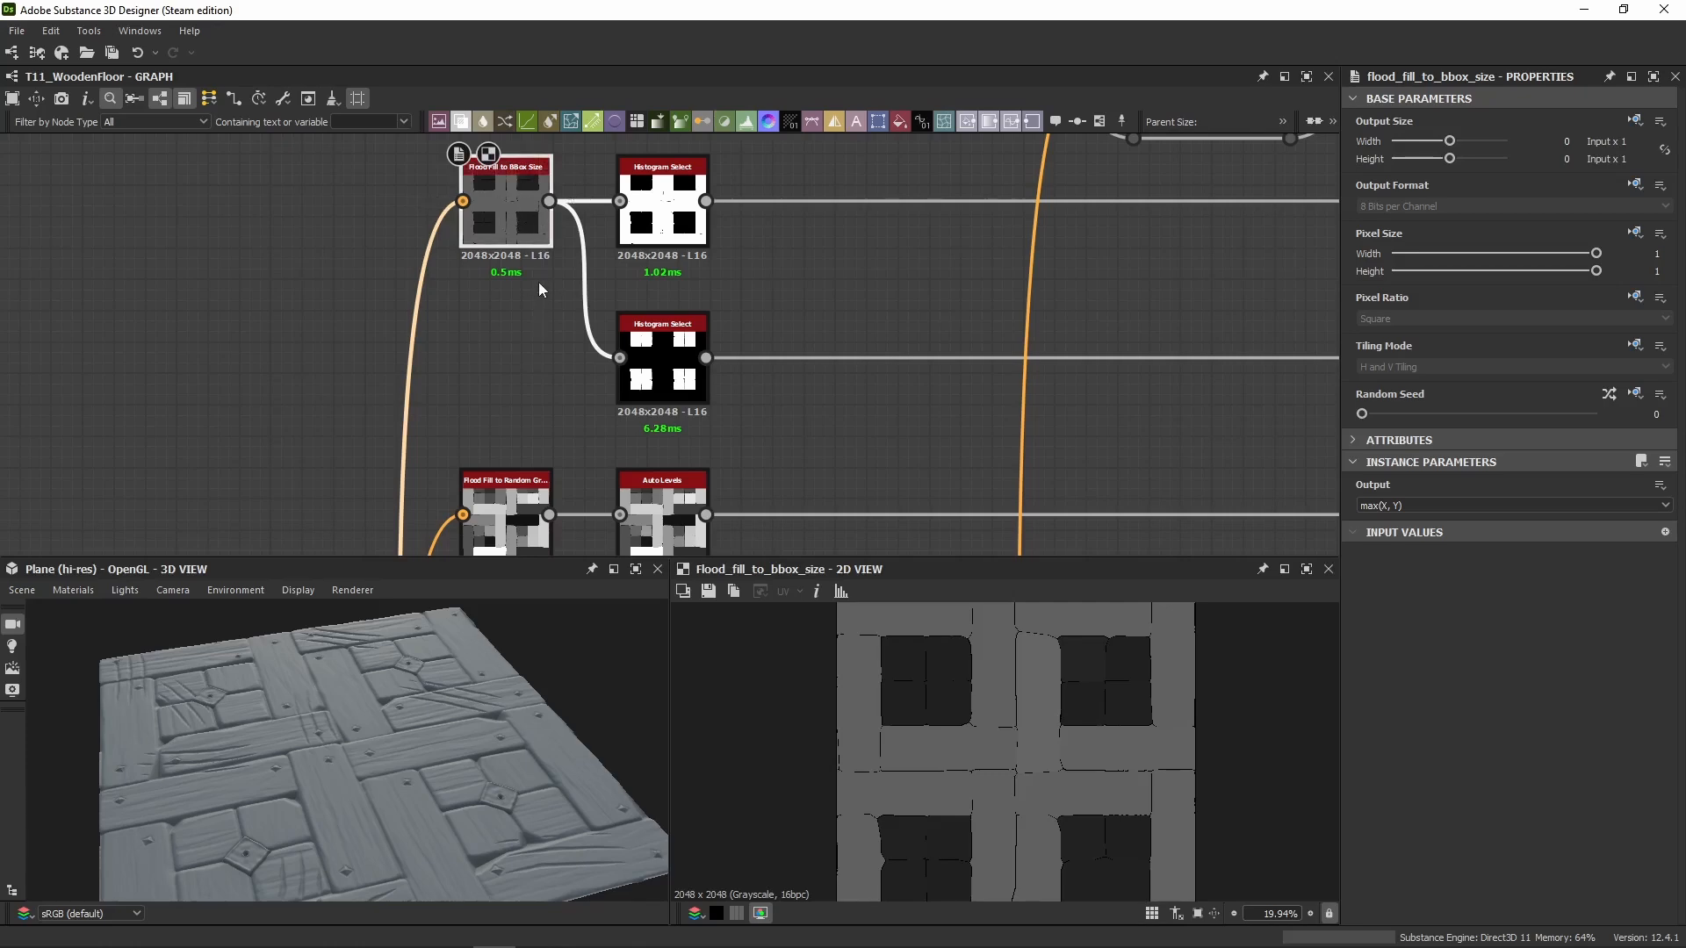
Step: Locate the Base Long Planks blend and the grey Uniform Color node feeding its background
scroll(698, 290, down, 3)
middle_drag(782, 294, 531, 325)
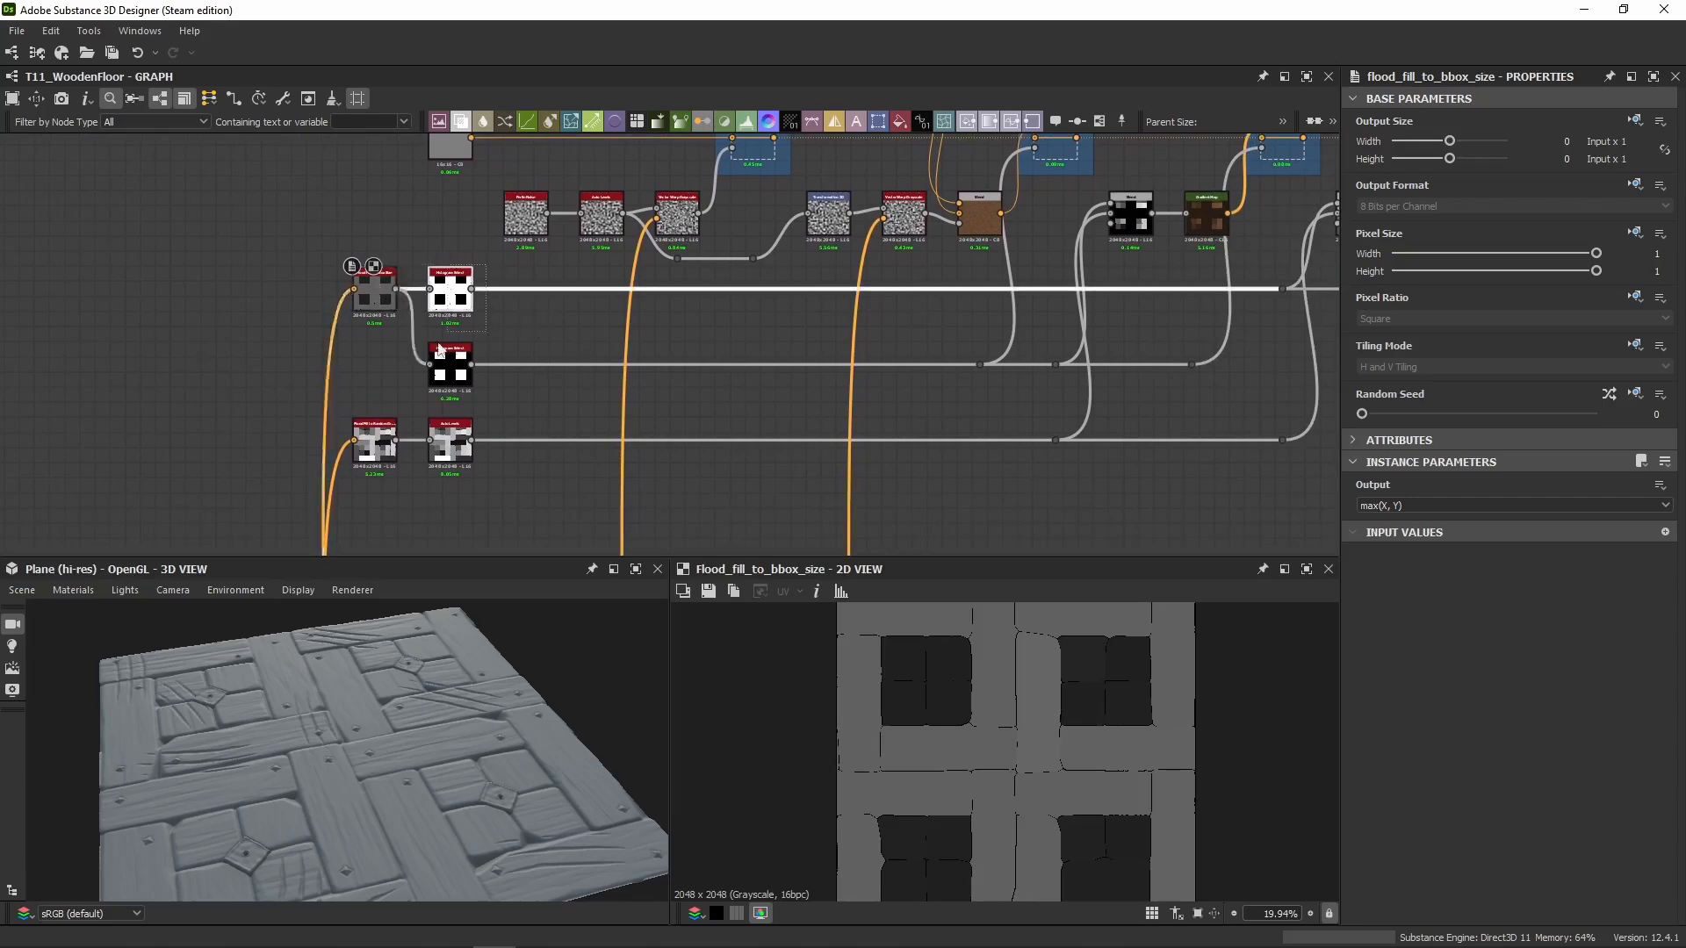
middle_drag(691, 308, 725, 351)
middle_drag(494, 279, 513, 392)
scroll(474, 285, up, 3)
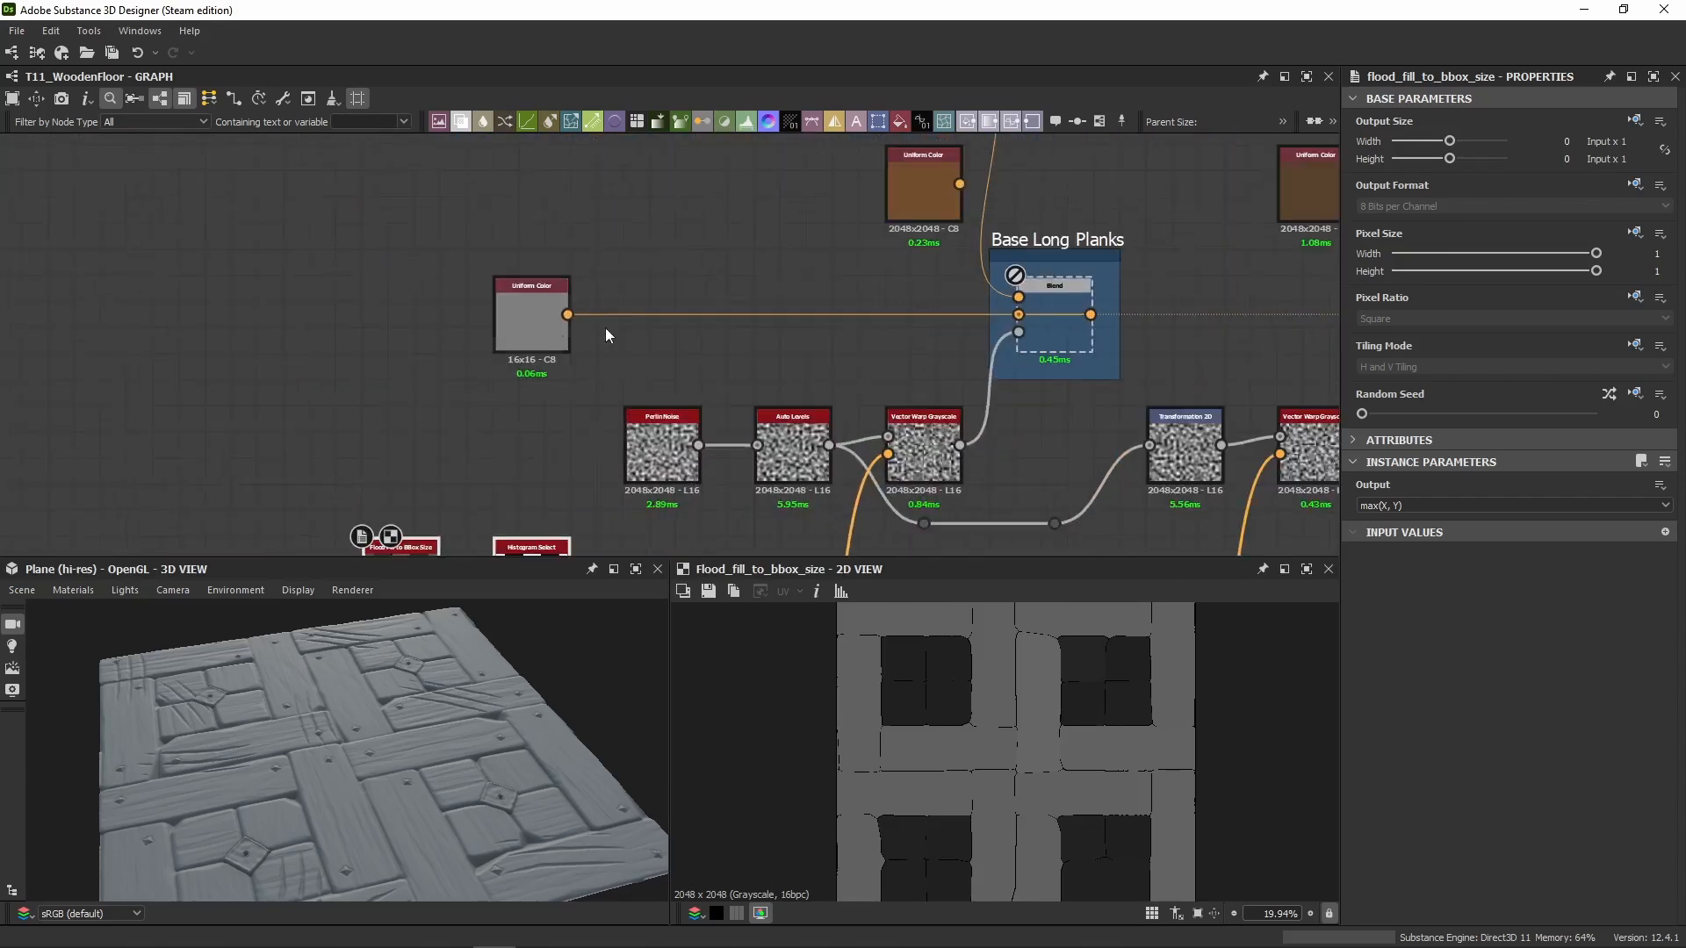
middle_drag(606, 335, 554, 373)
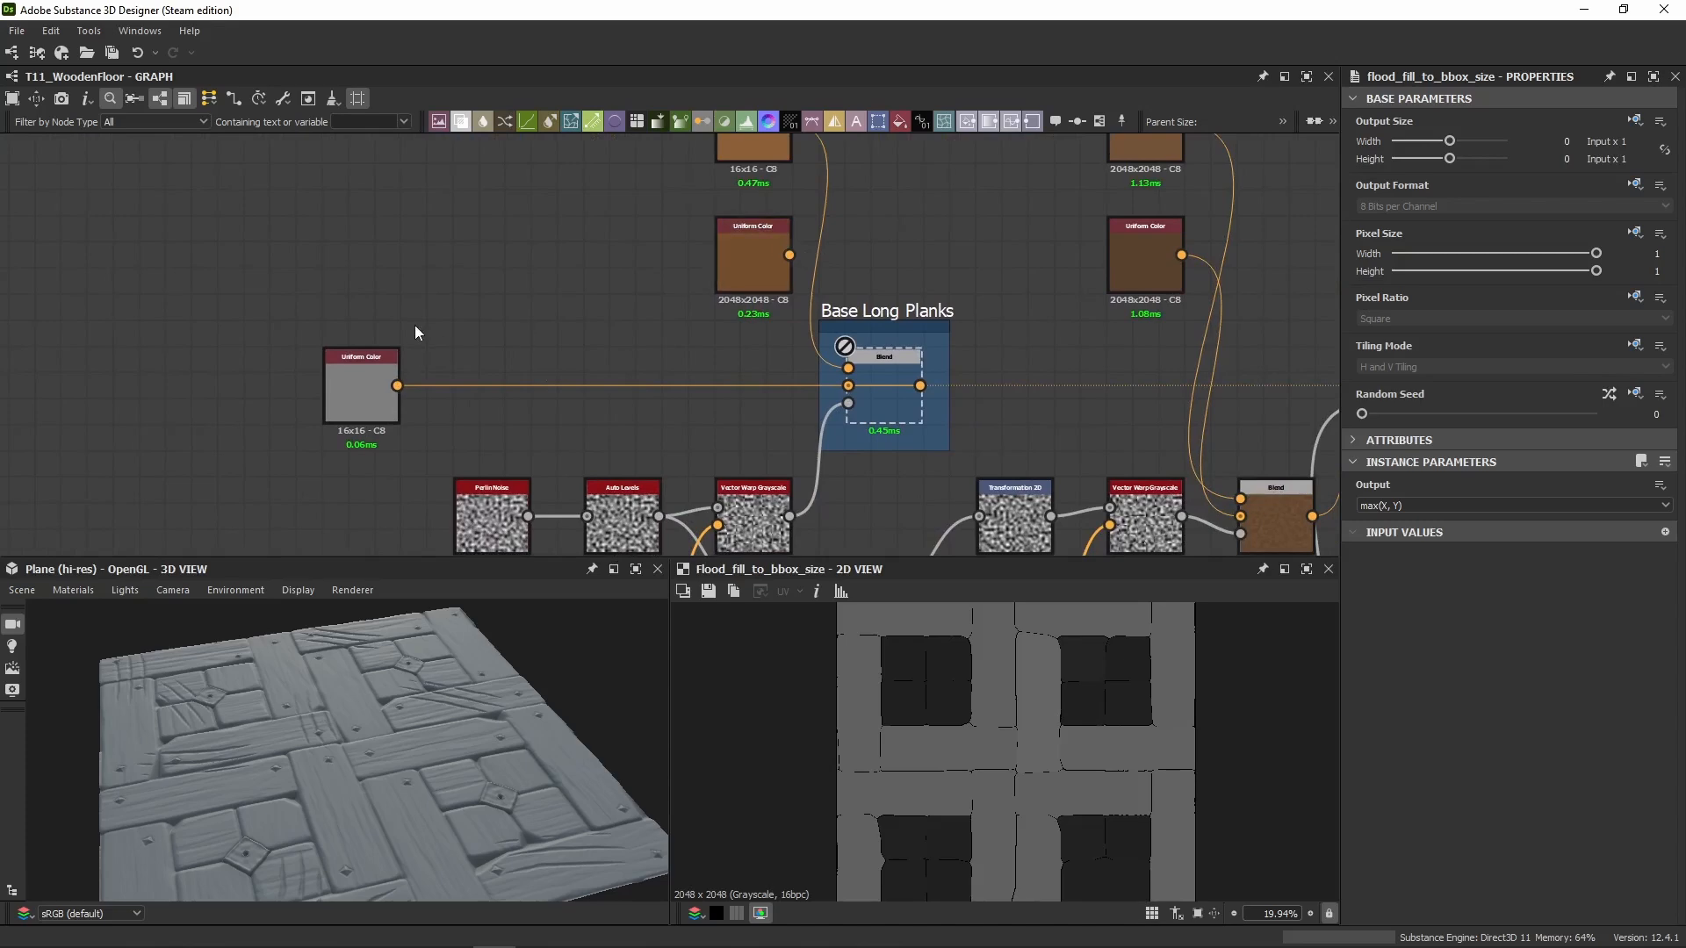
Step: Connect the darker brown Uniform Color to the background of the Base Long Planks blend and delete the grey Uniform Color
click(386, 369)
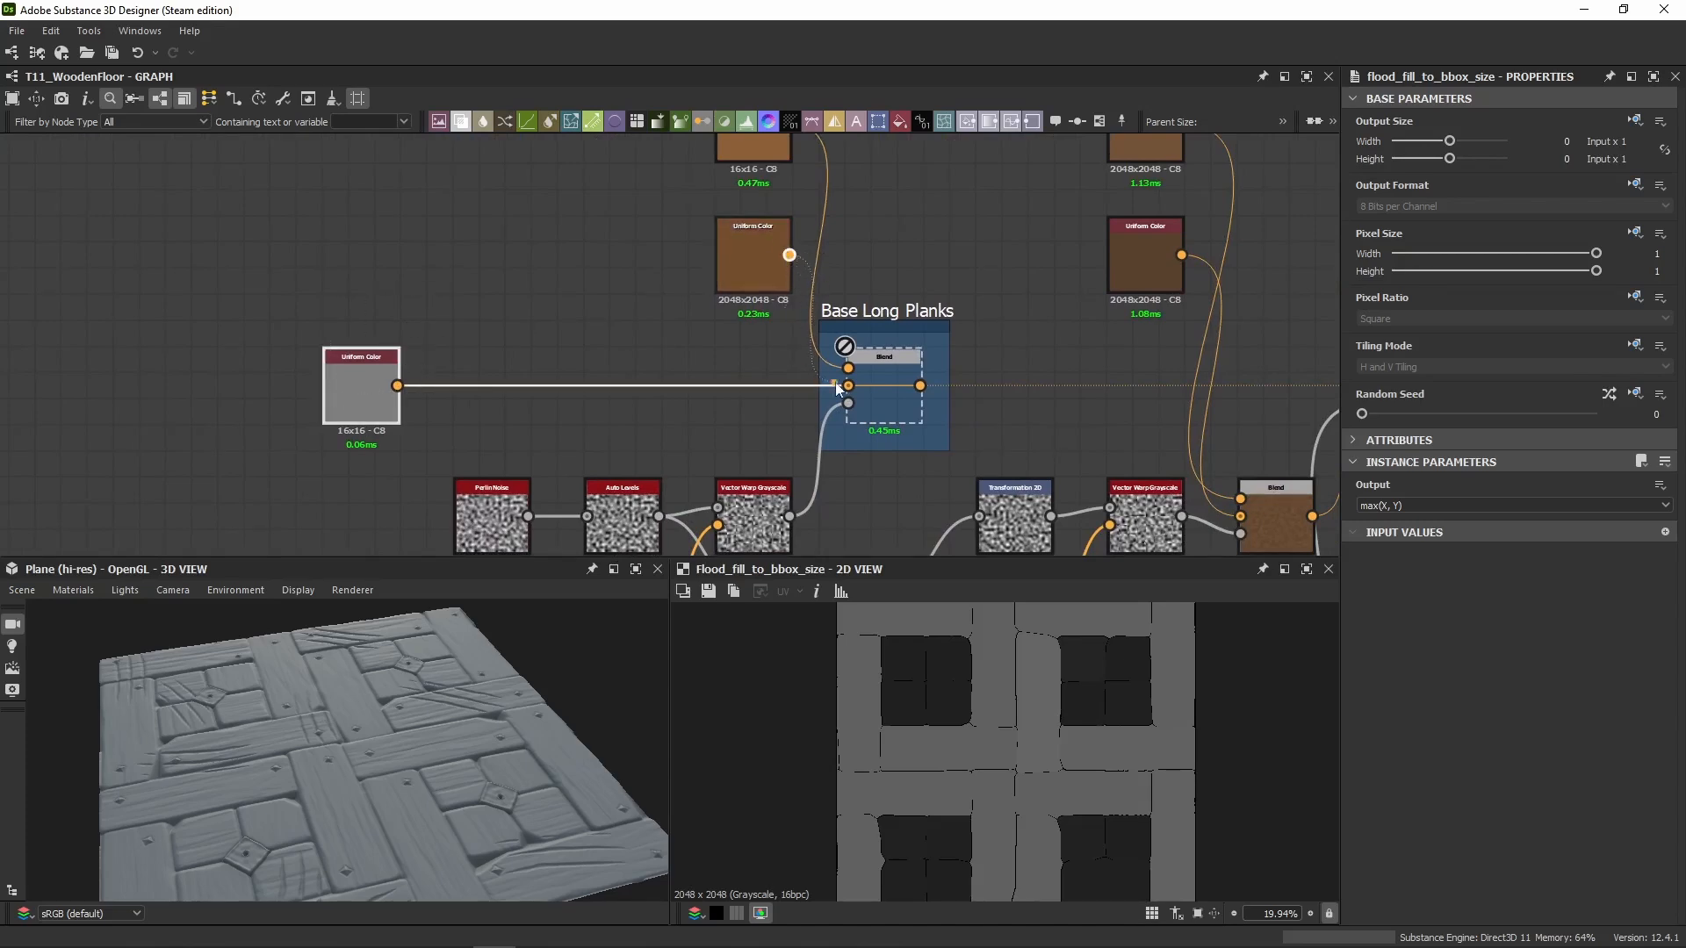
drag(835, 382, 847, 386)
click(329, 377)
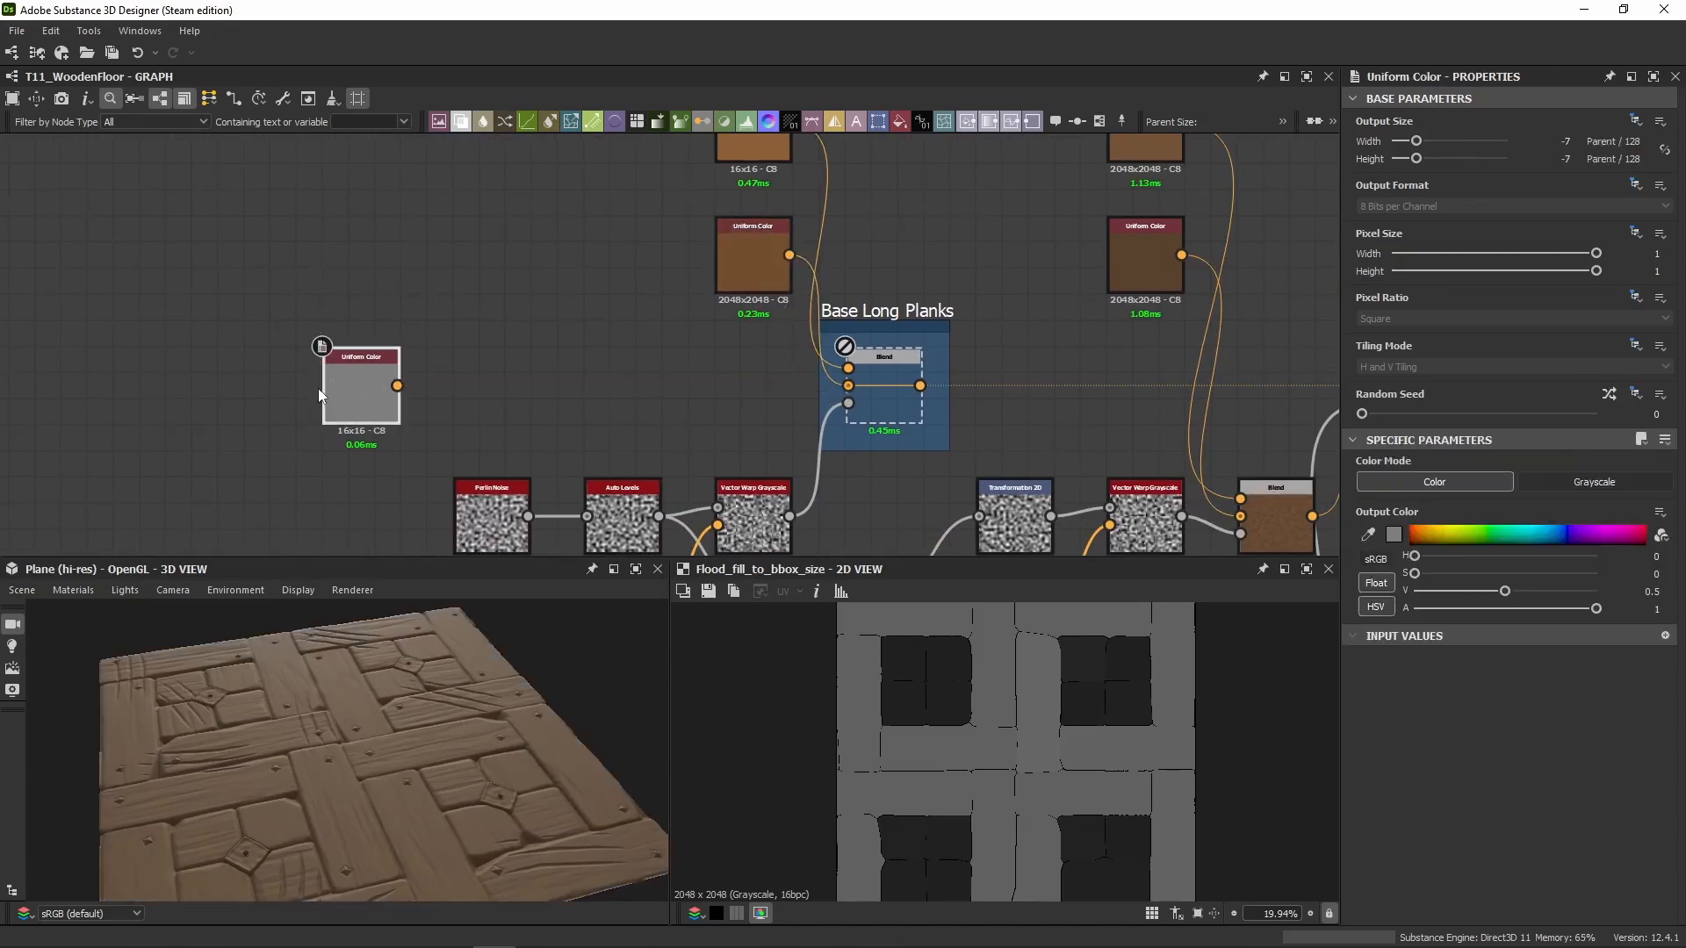
key(Delete)
Step: Set the hue of the lighter brown Uniform Color above Base Long Planks to 0.08
middle_drag(571, 266, 419, 353)
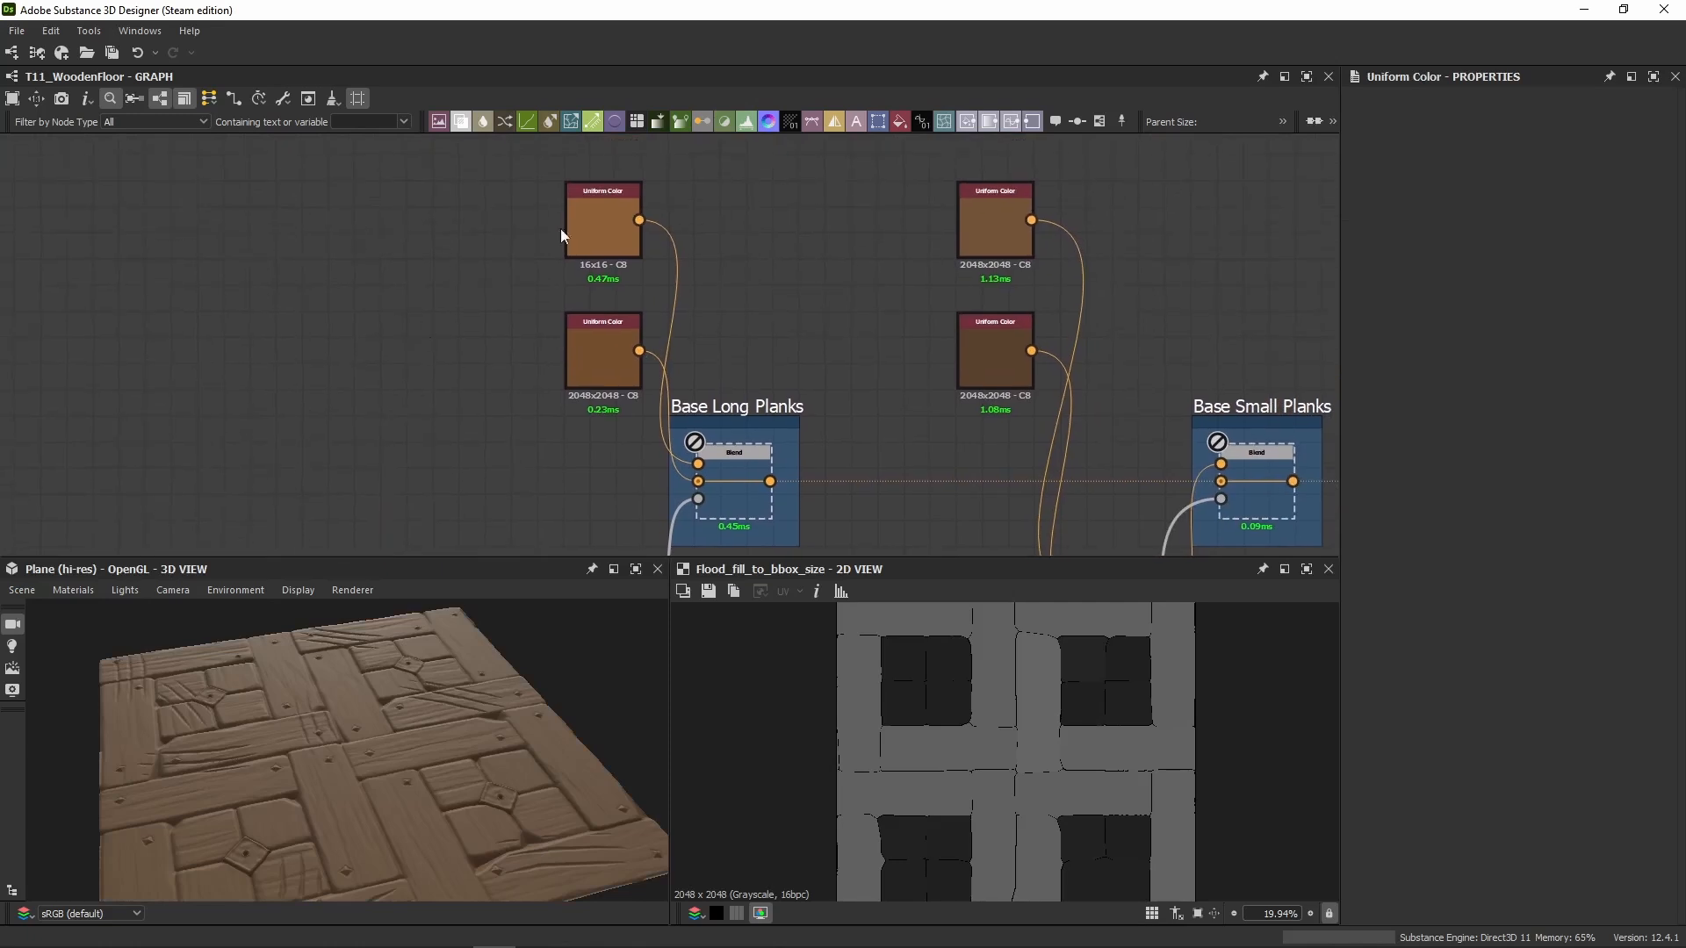
drag(453, 208, 576, 391)
middle_drag(518, 398, 628, 376)
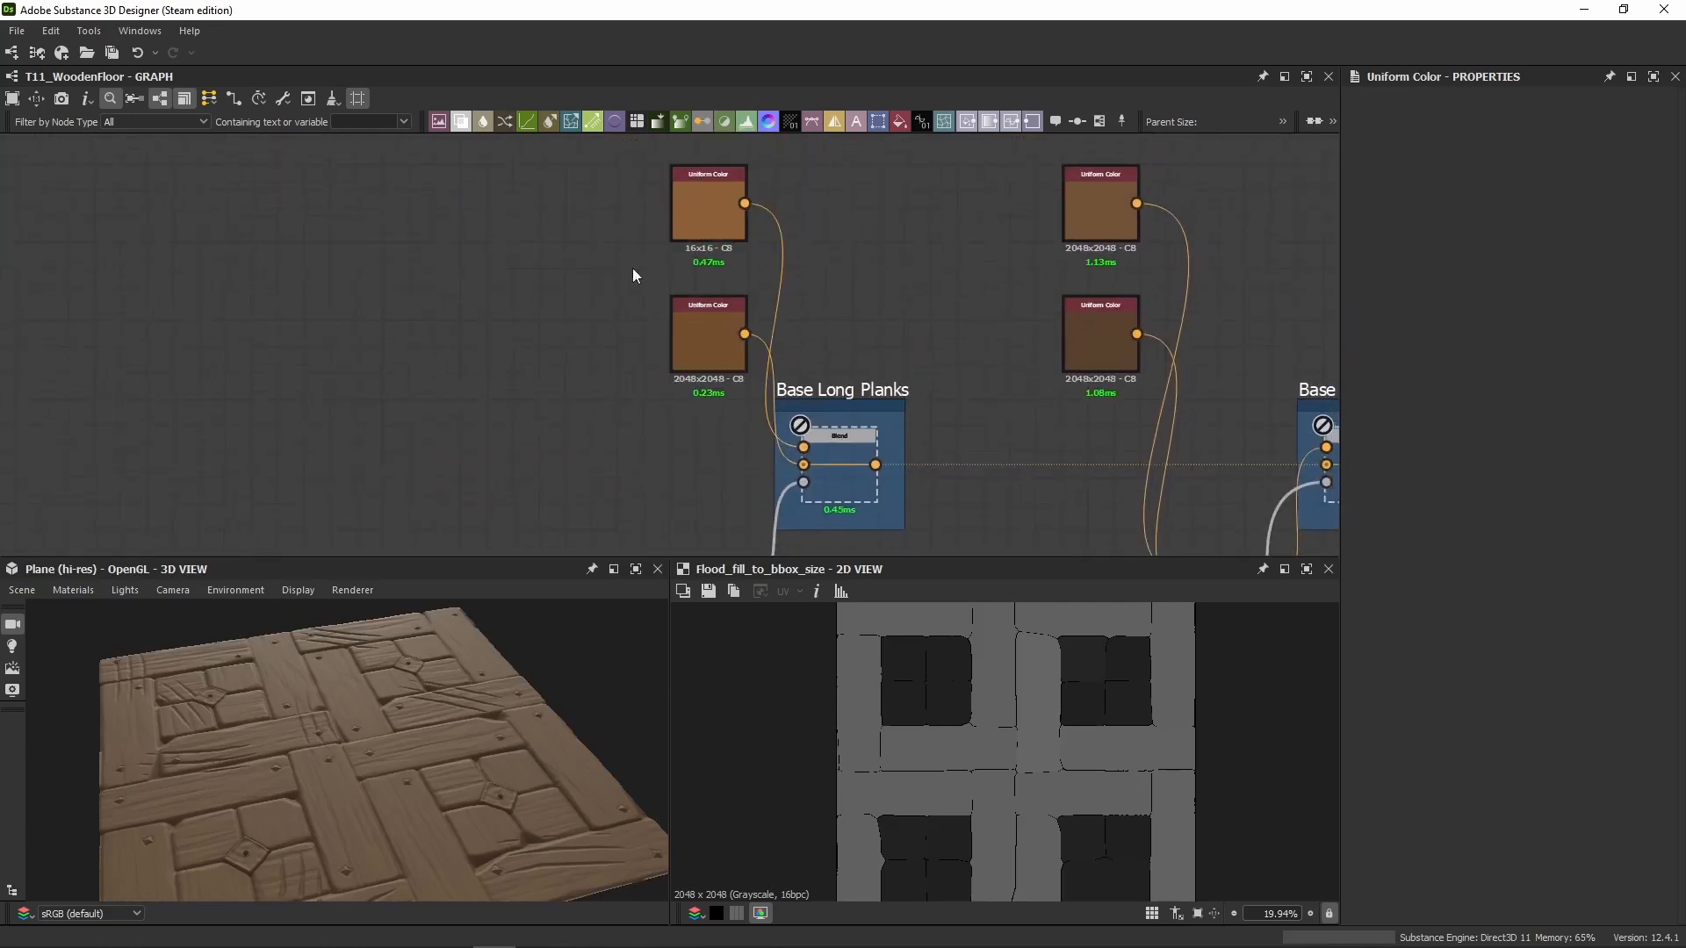
click(673, 233)
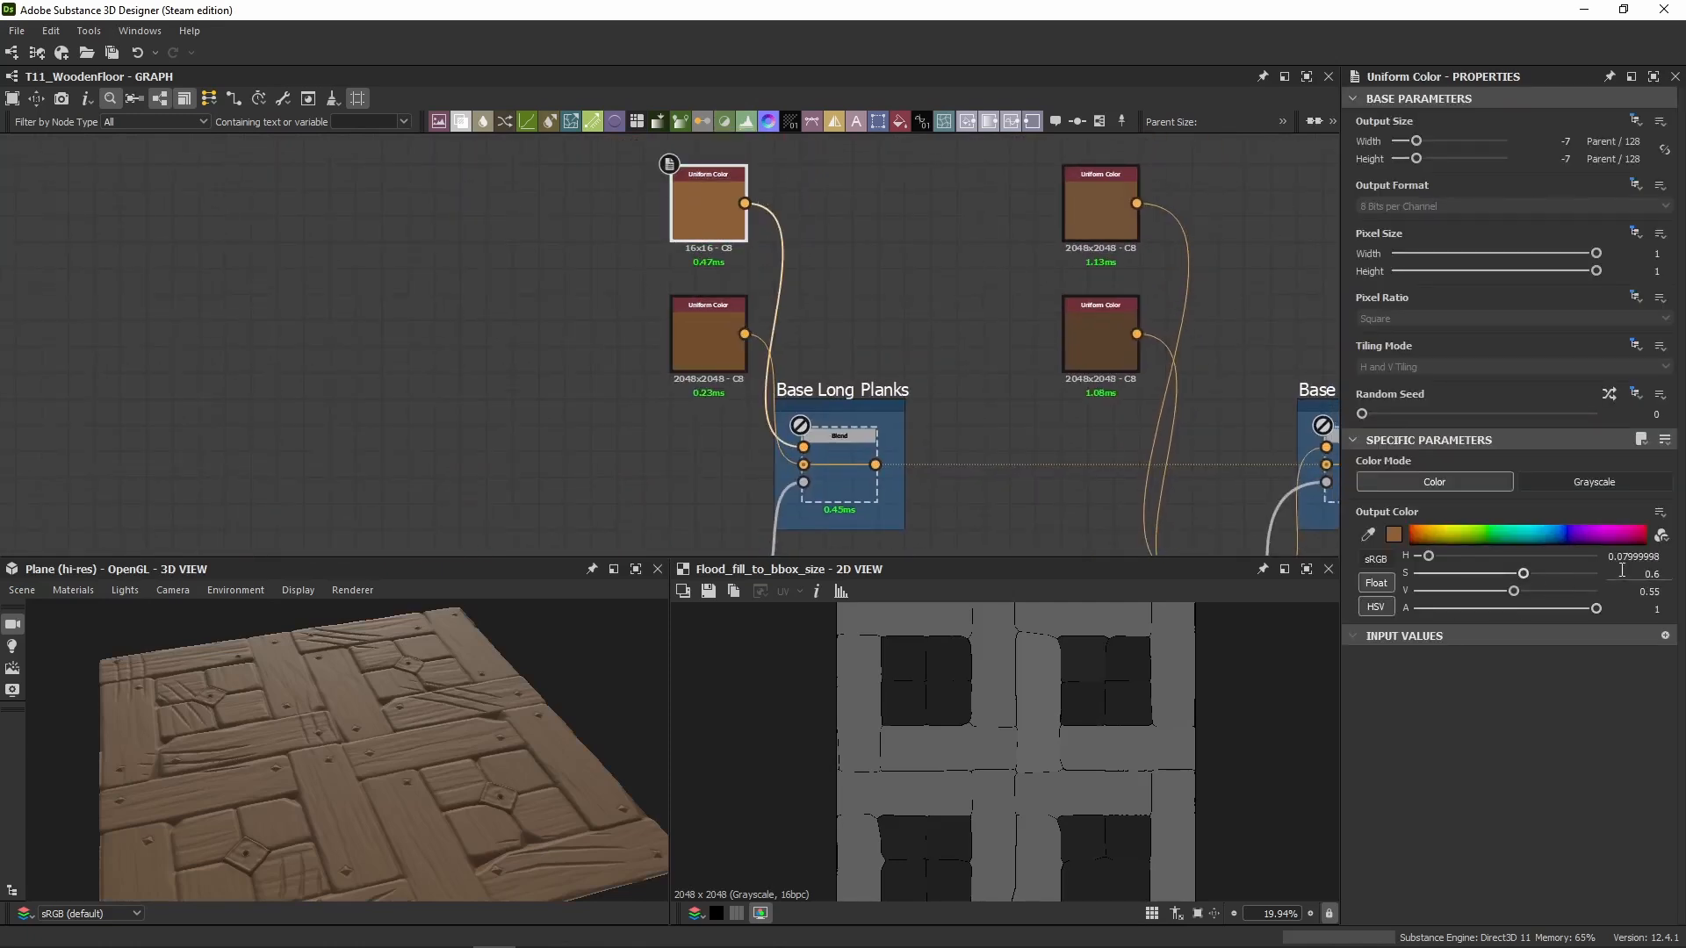
drag(1622, 557, 1677, 573)
text(8)
key(Return)
Step: Set the hue of the darker brown Uniform Color feeding Base Long Planks to 0.08 as well
click(704, 351)
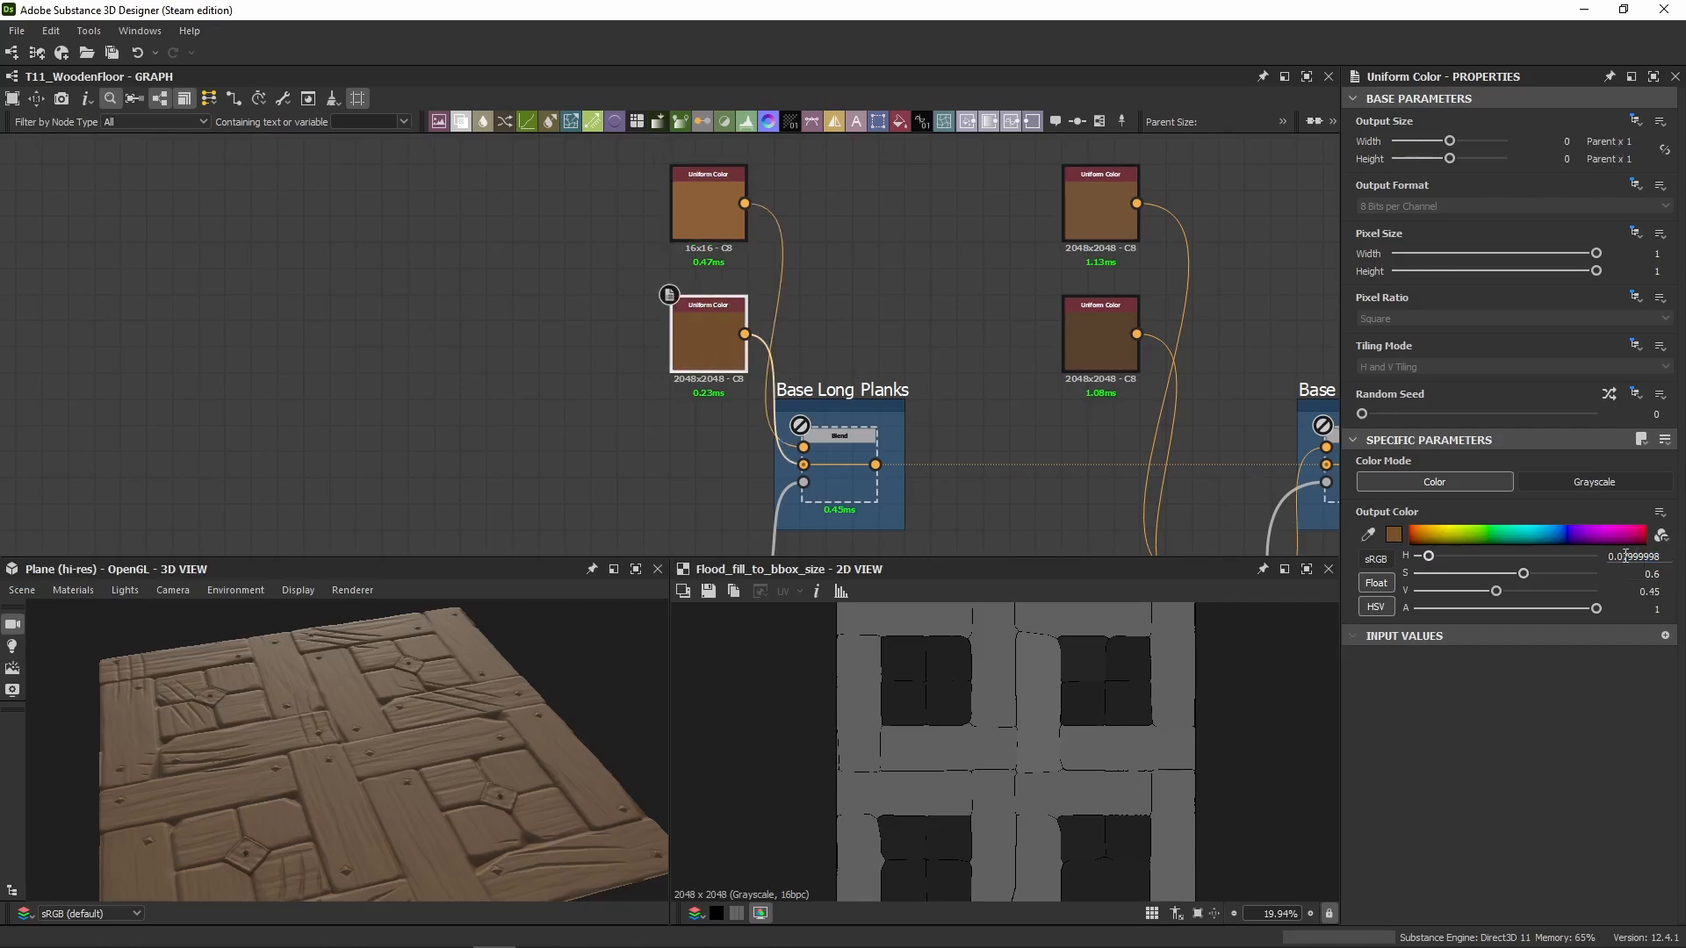
drag(1625, 558, 1678, 565)
text(8)
key(Return)
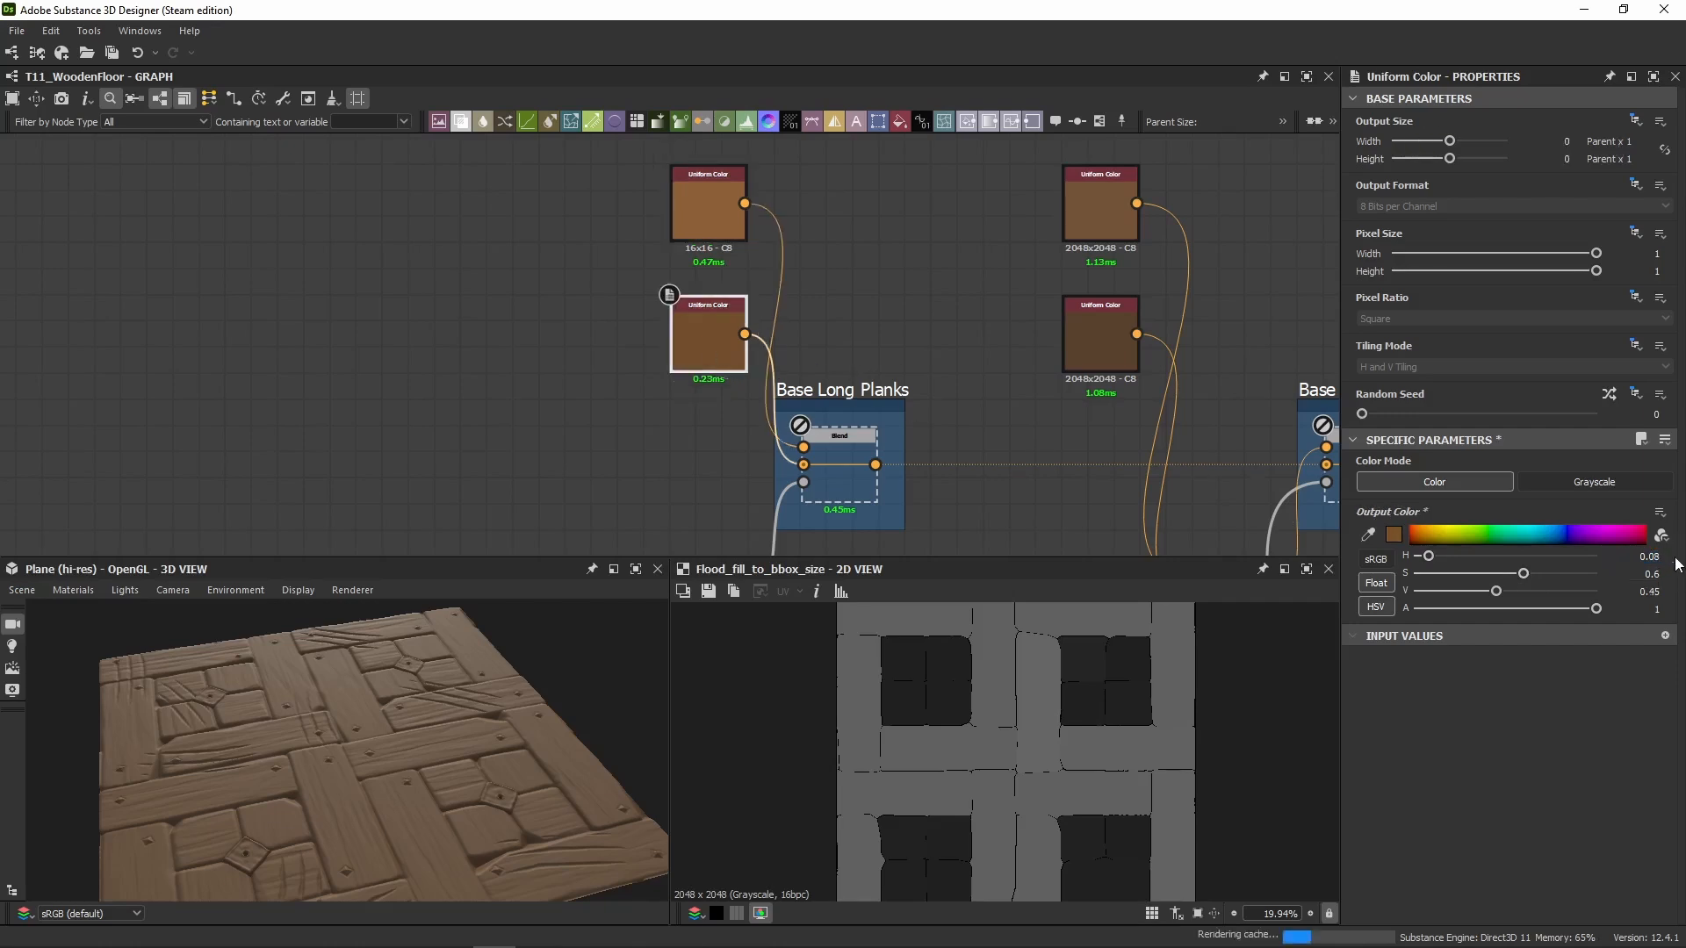
Step: Review the two brown colour inputs and preview the disabled Base Long Planks blend
middle_drag(539, 370, 548, 168)
middle_drag(578, 359, 615, 279)
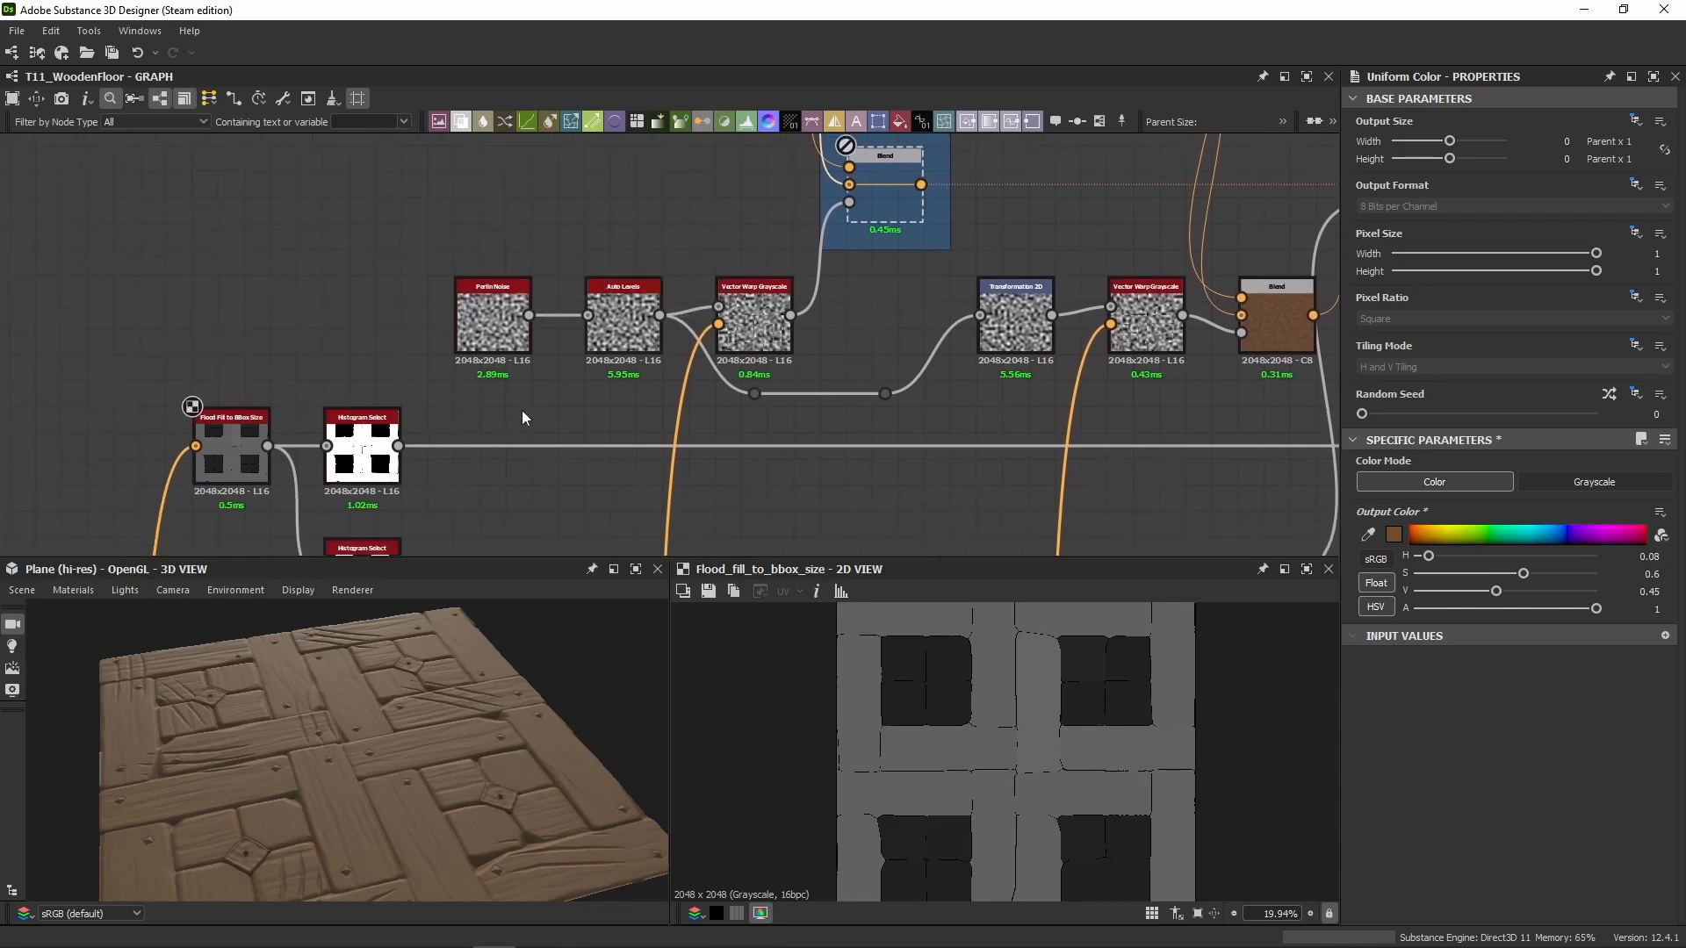
middle_drag(641, 187, 630, 448)
click(762, 318)
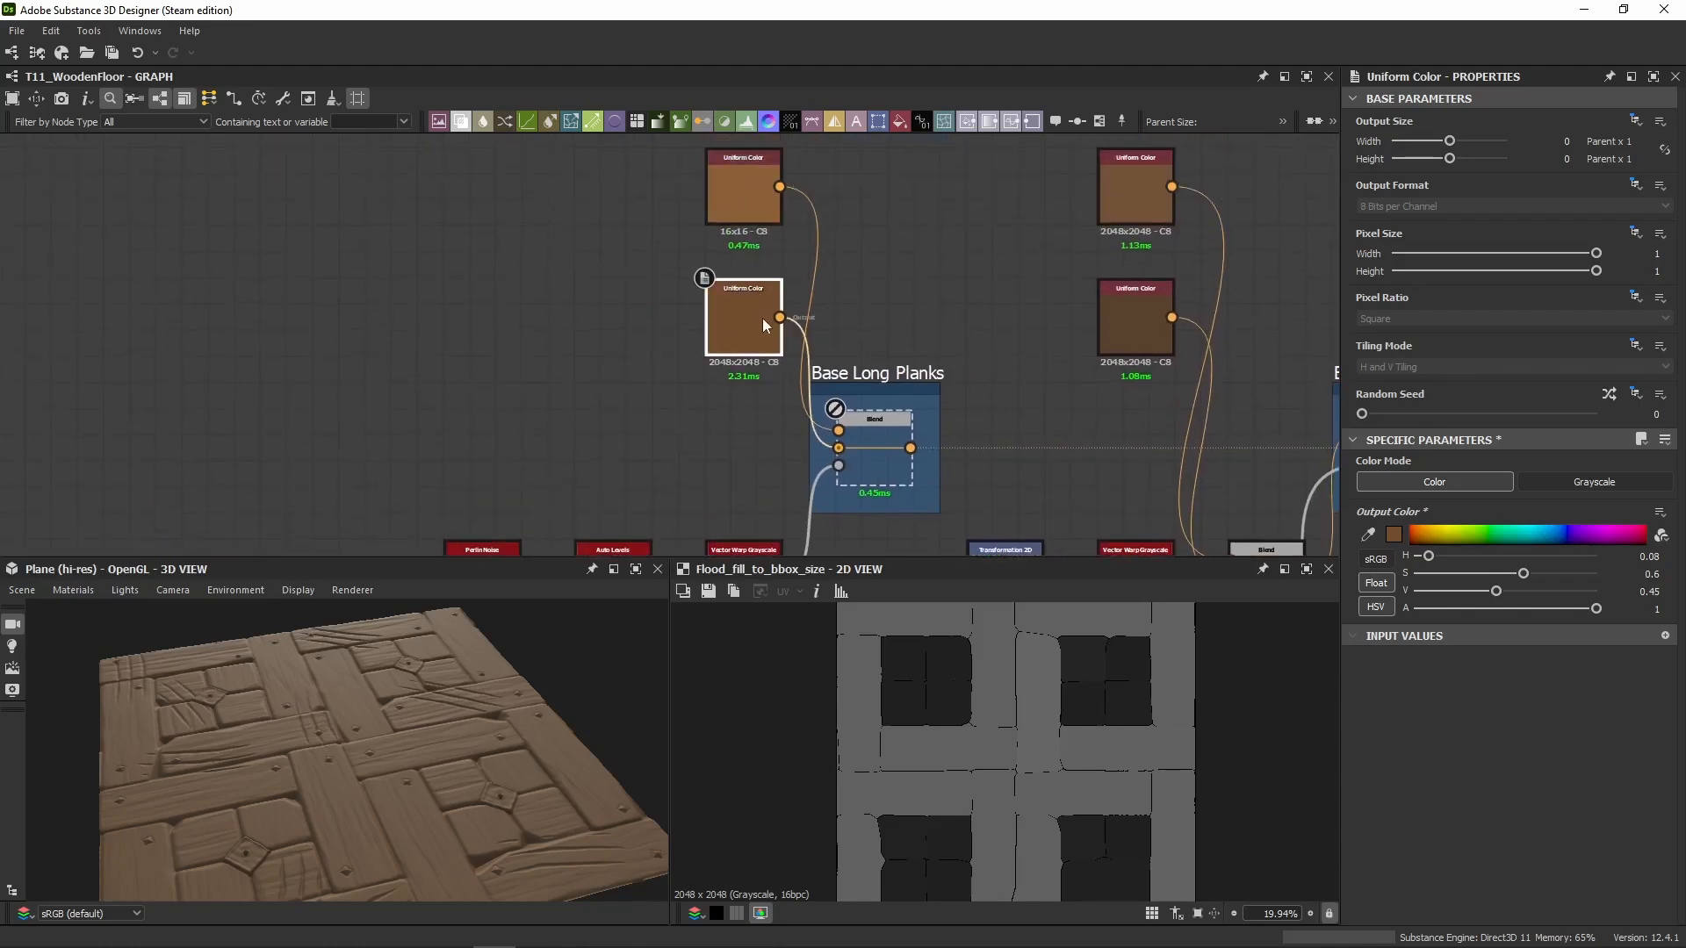
click(742, 167)
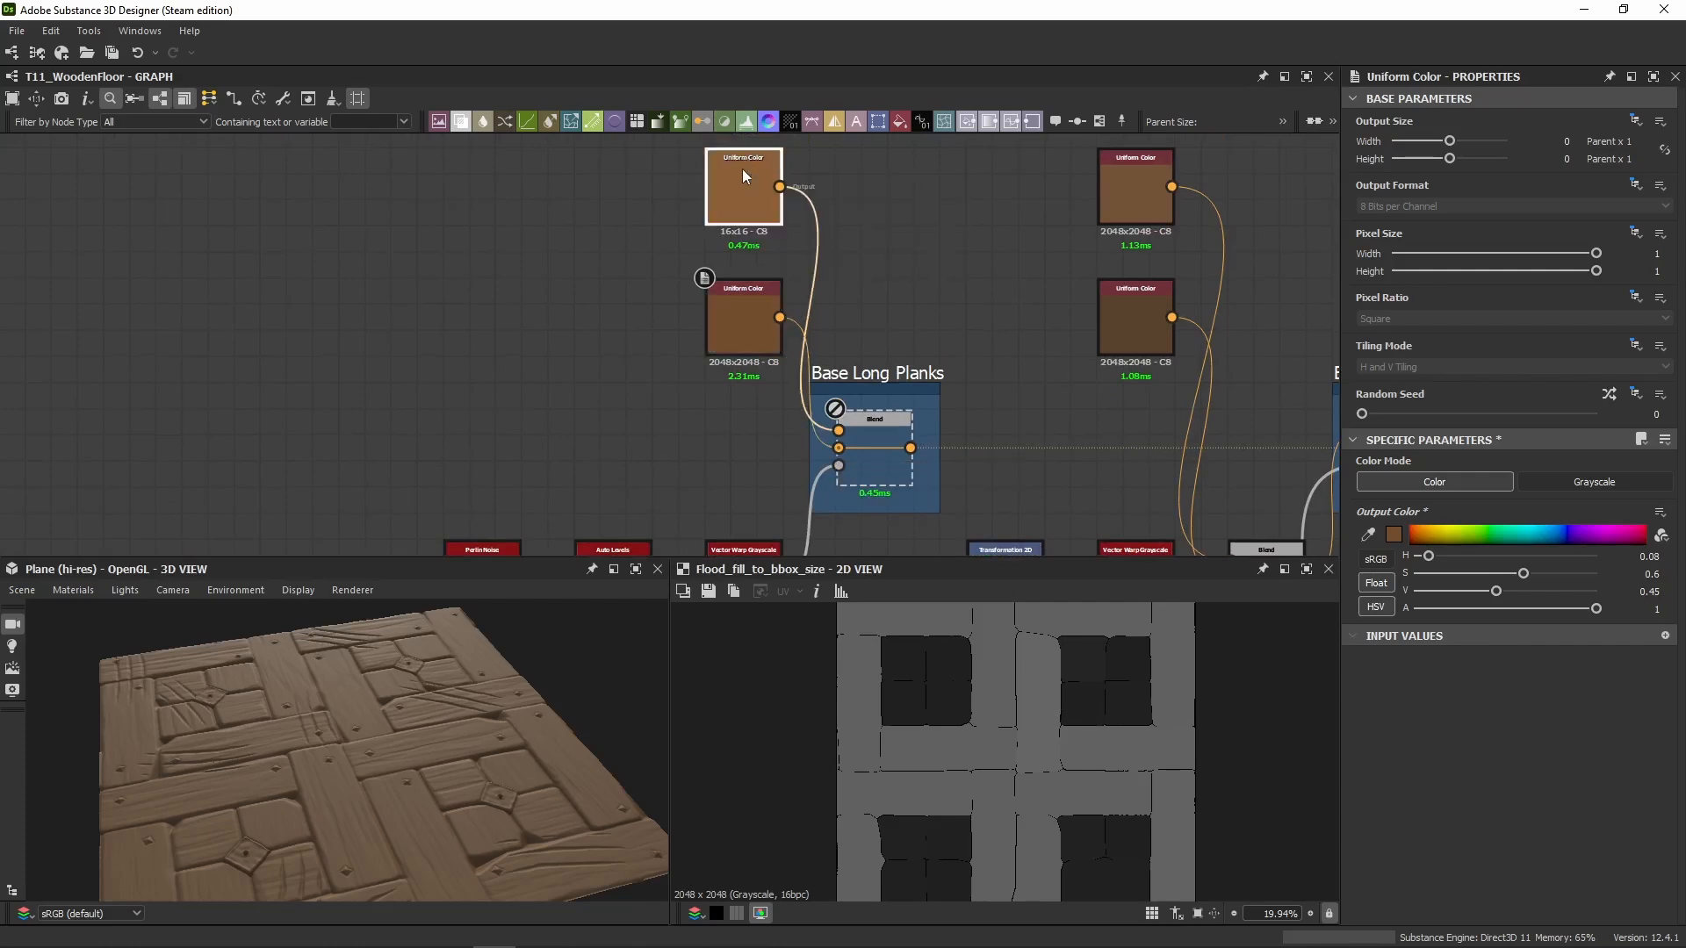
double_click(873, 446)
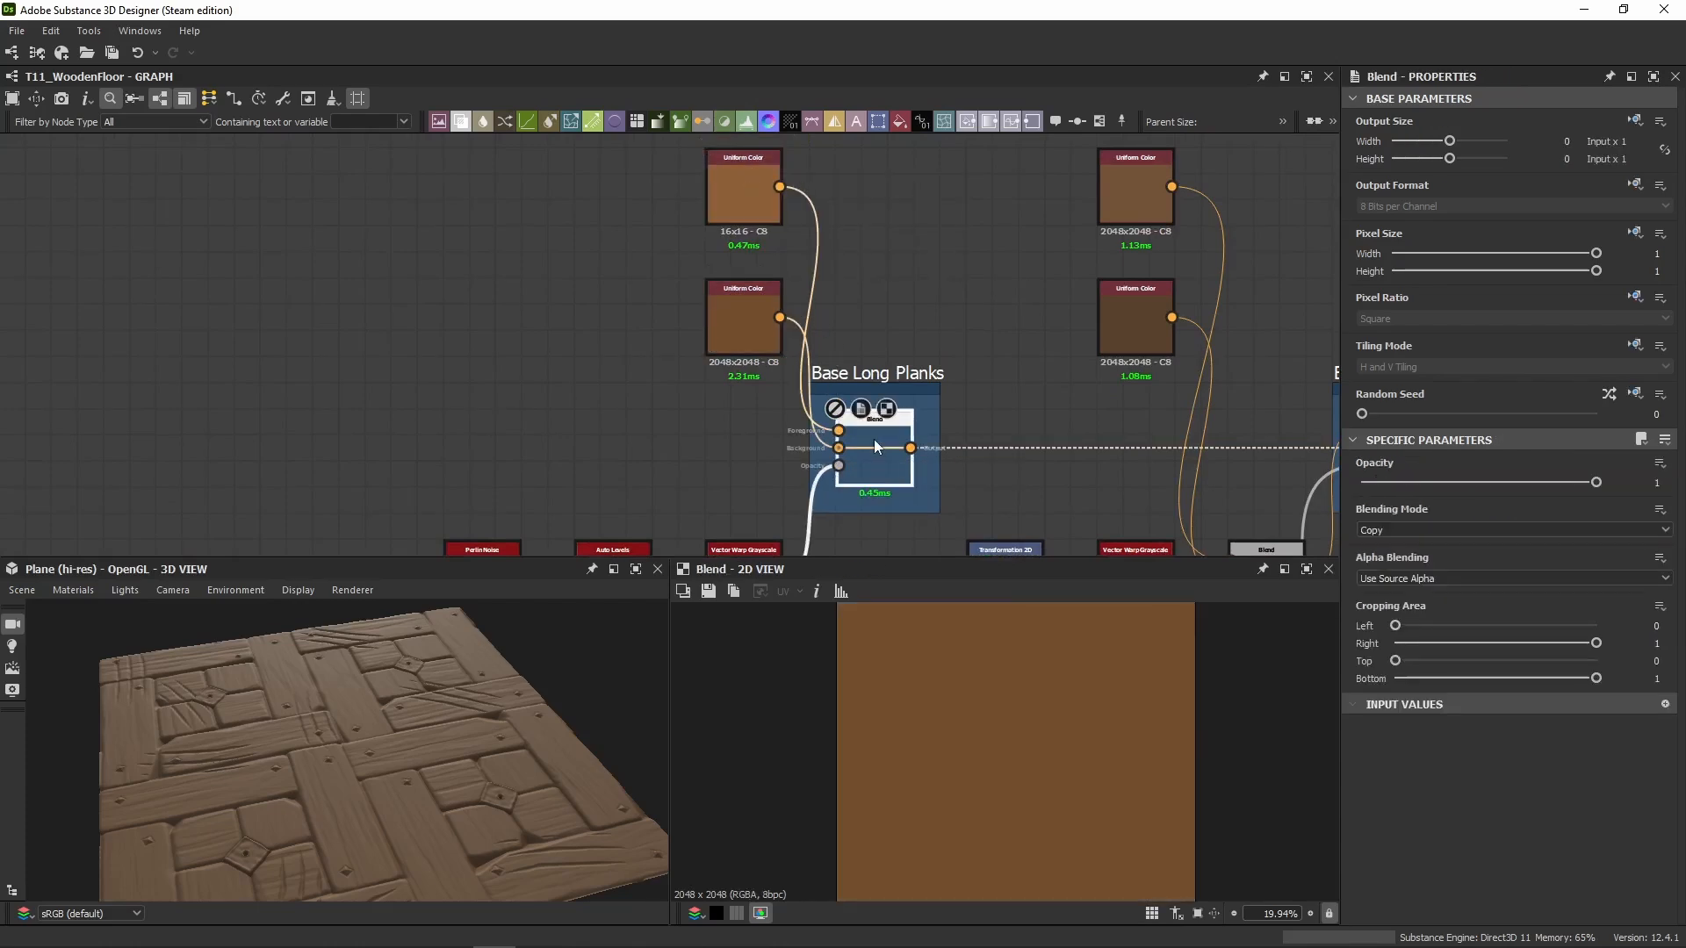
Step: Preview the Perlin Noise, Auto Levels and Vector Warp Grayscale nodes that build the long-plank blend mask
middle_drag(617, 380, 710, 186)
scroll(593, 441, up, 5)
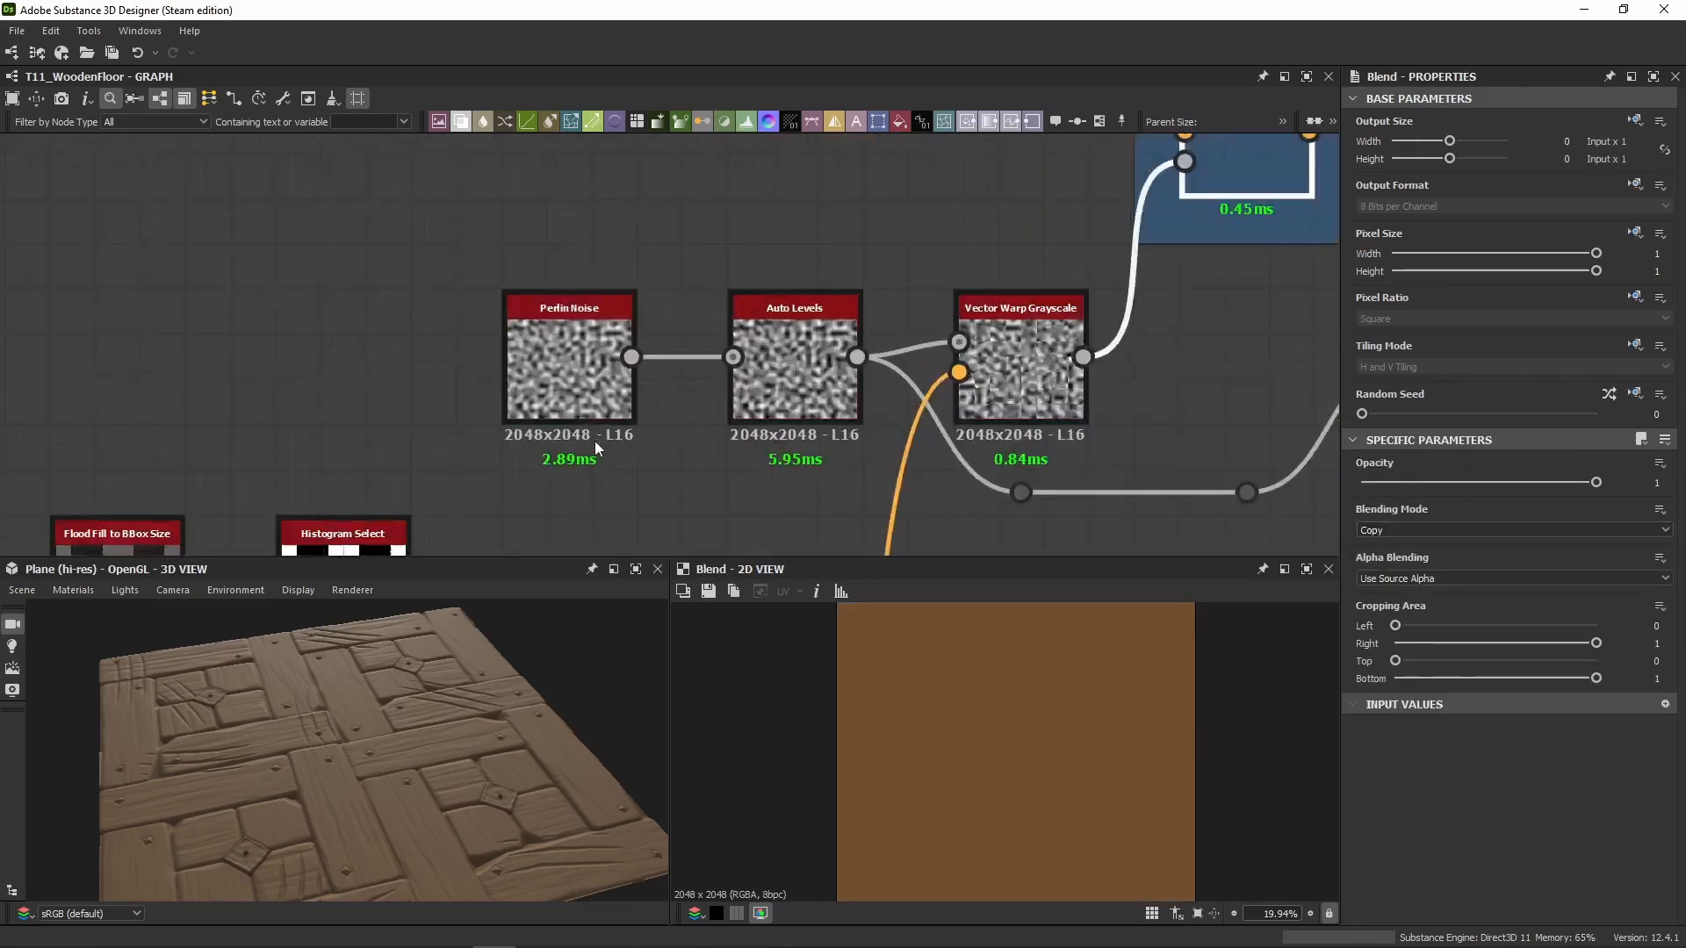
double_click(476, 293)
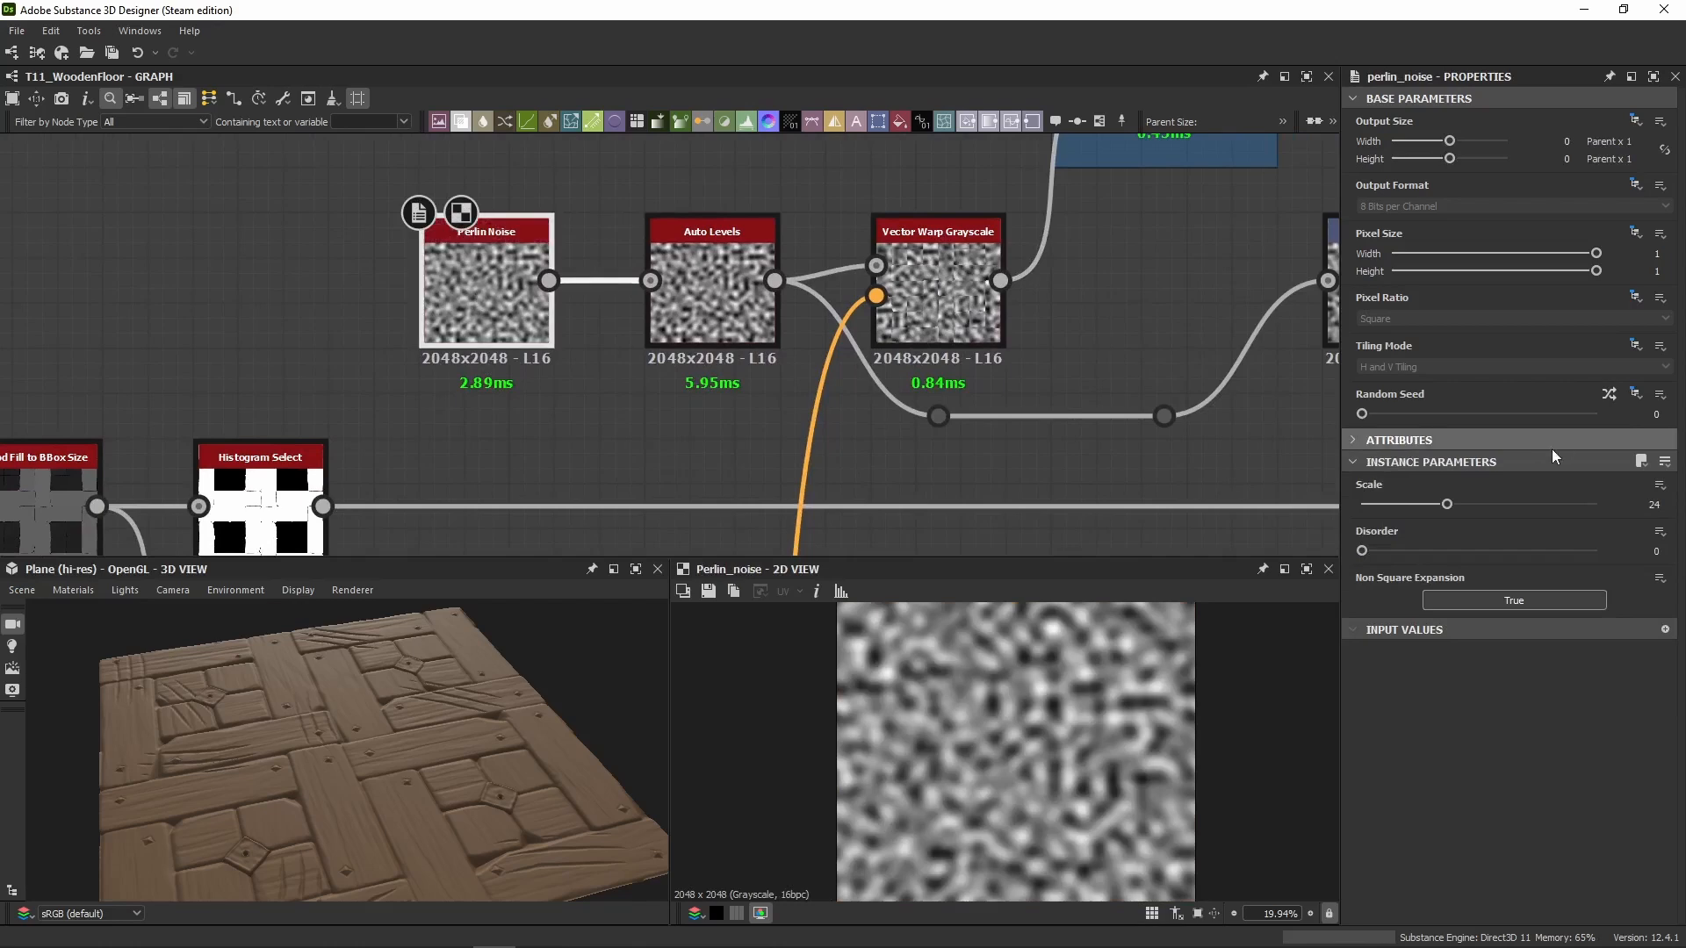
middle_drag(722, 265, 606, 263)
double_click(561, 318)
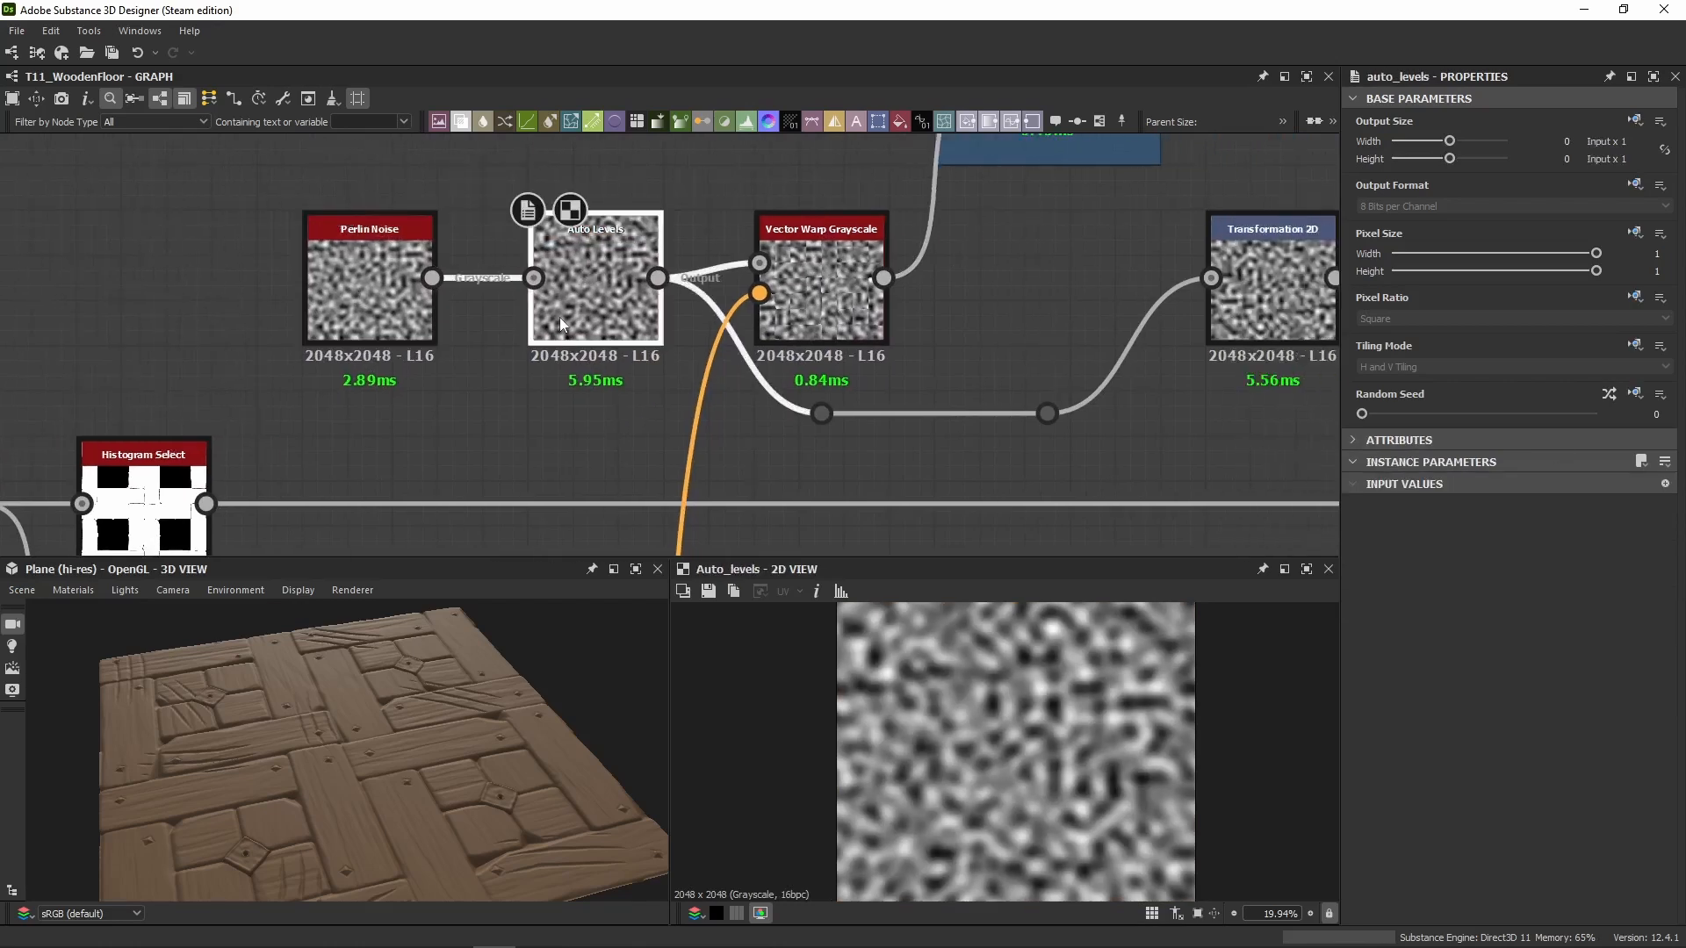
double_click(822, 309)
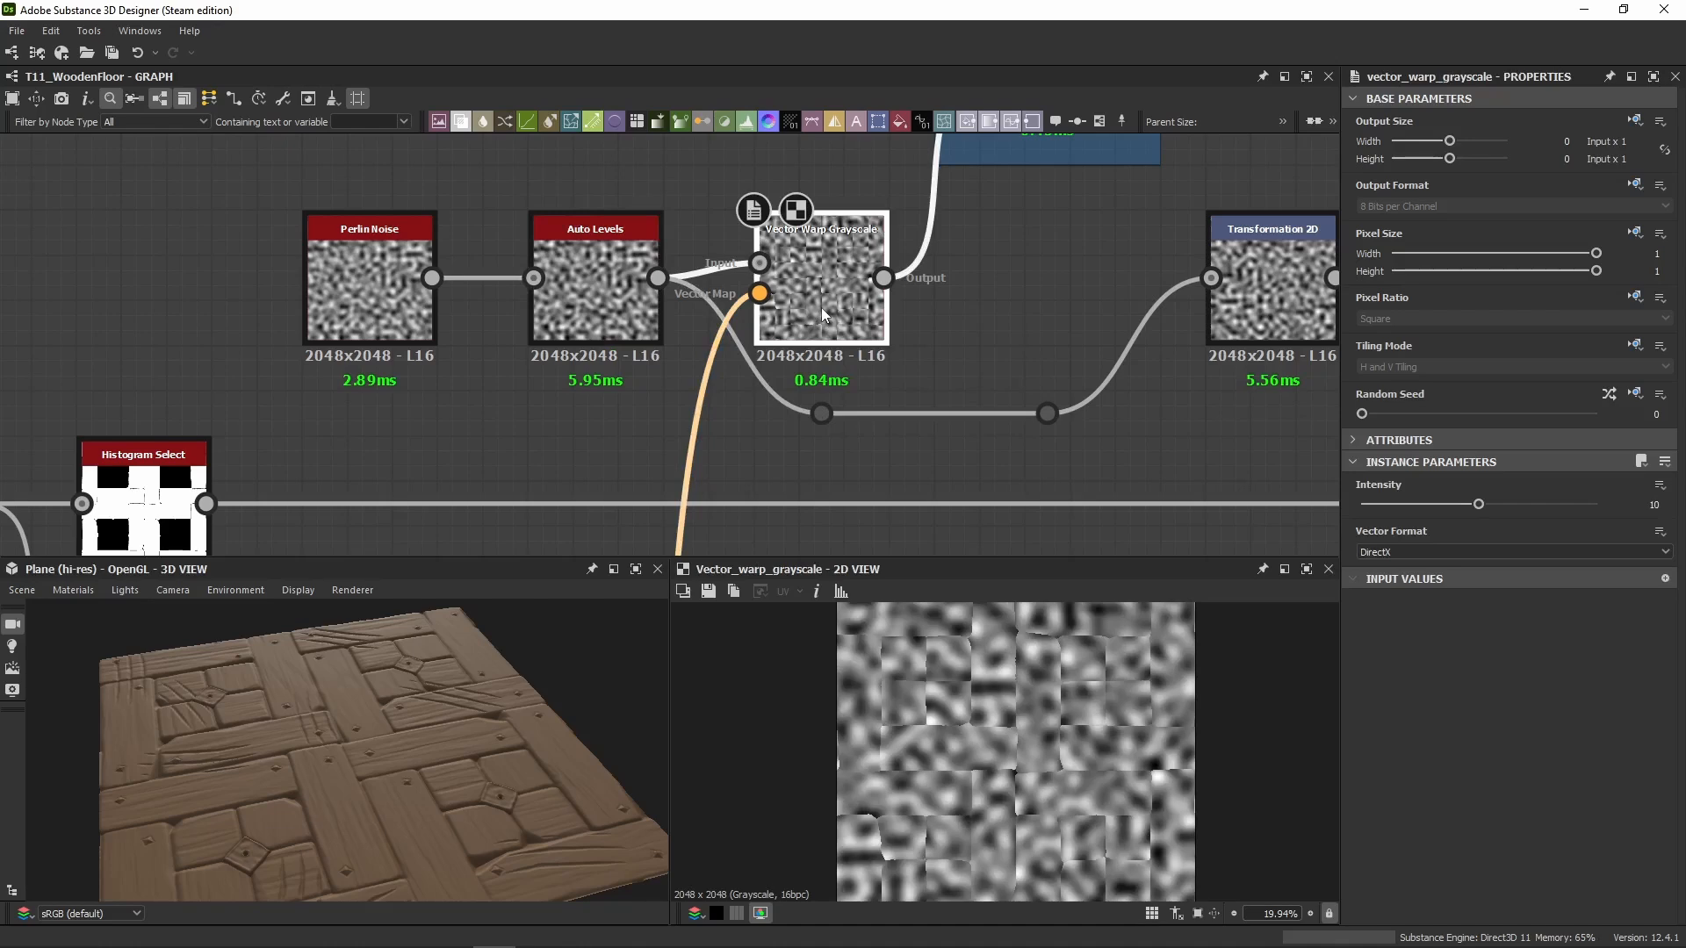
Step: Enable the Base Long Planks blend and rotate the 3D plane to check the brown floor from above
middle_drag(828, 233, 552, 387)
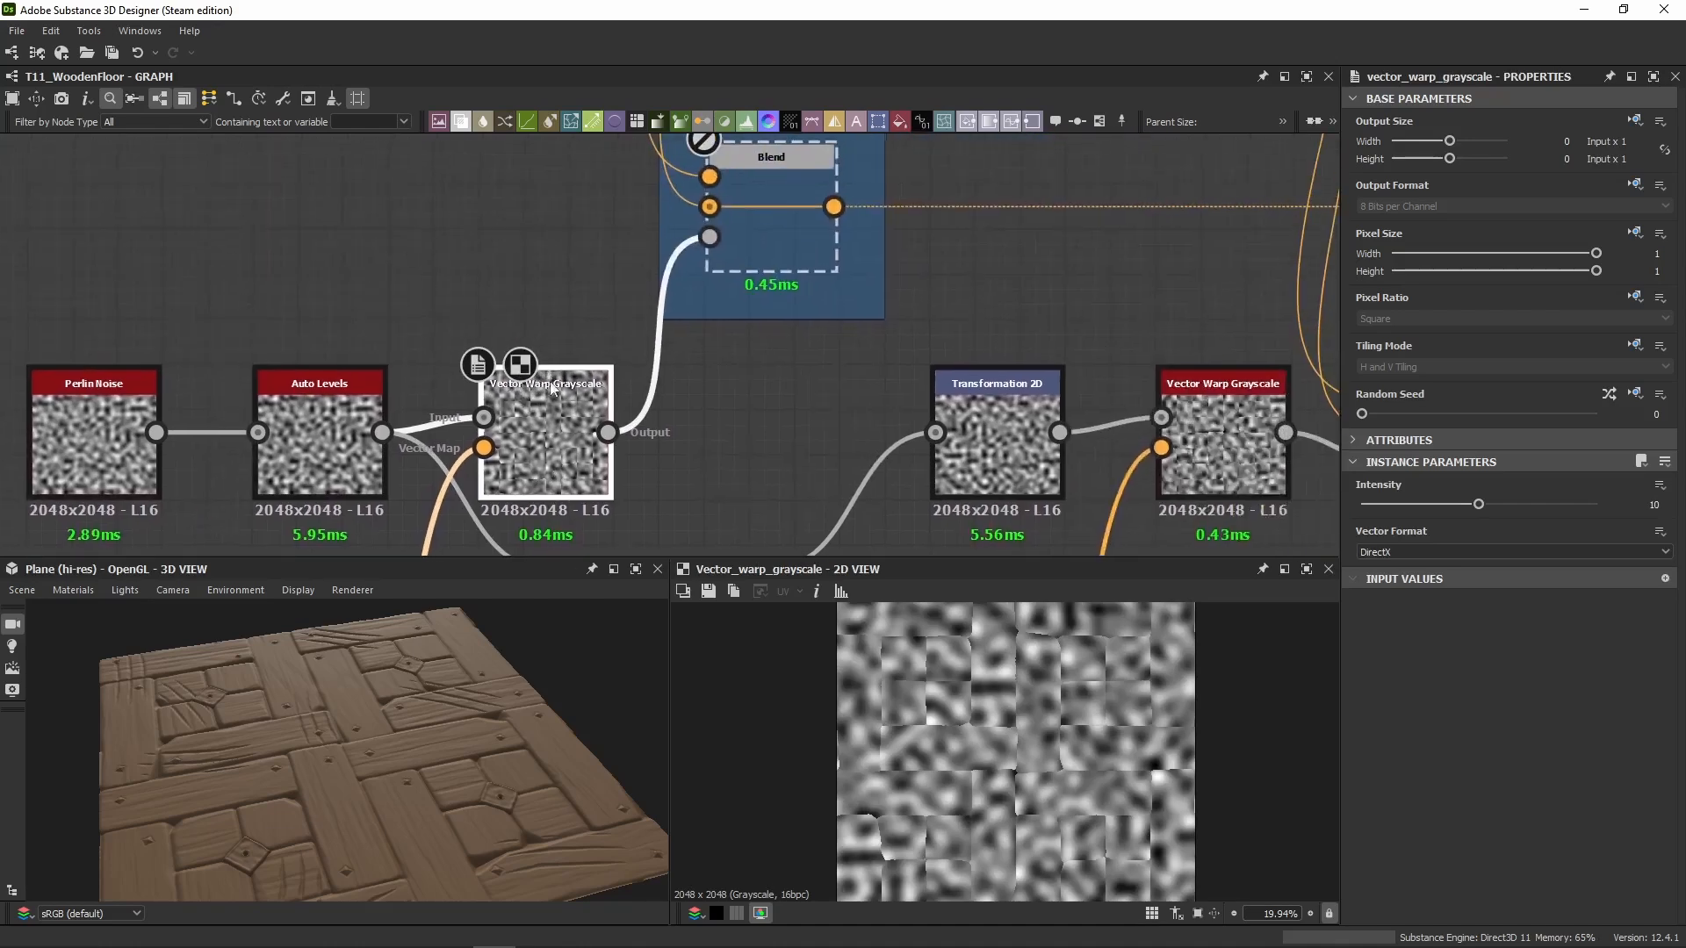
click(769, 214)
key(shift+d)
mouse_move(488, 755)
mouse_down()
mouse_move(448, 822)
mouse_move(485, 774)
mouse_up()
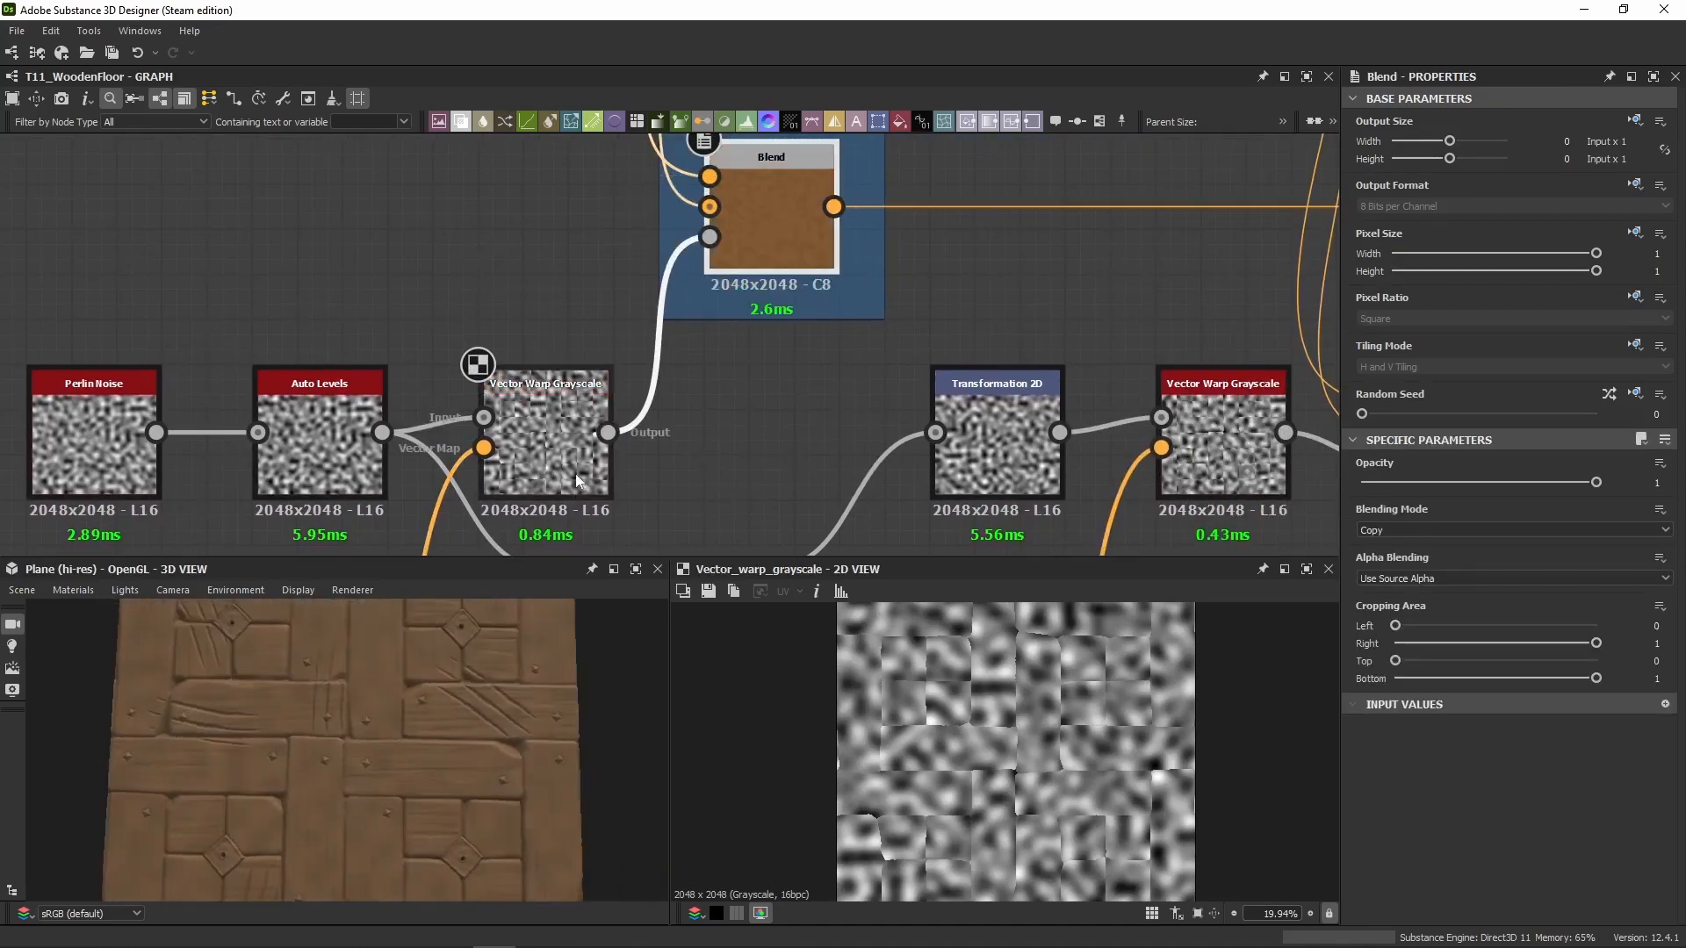
Step: Trace the Vector Warp Grayscale's vector map back to the Distance node and examine its random plank colours
middle_drag(575, 464, 628, 350)
double_click(539, 335)
scroll(592, 349, down, 1)
scroll(592, 350, down, 10)
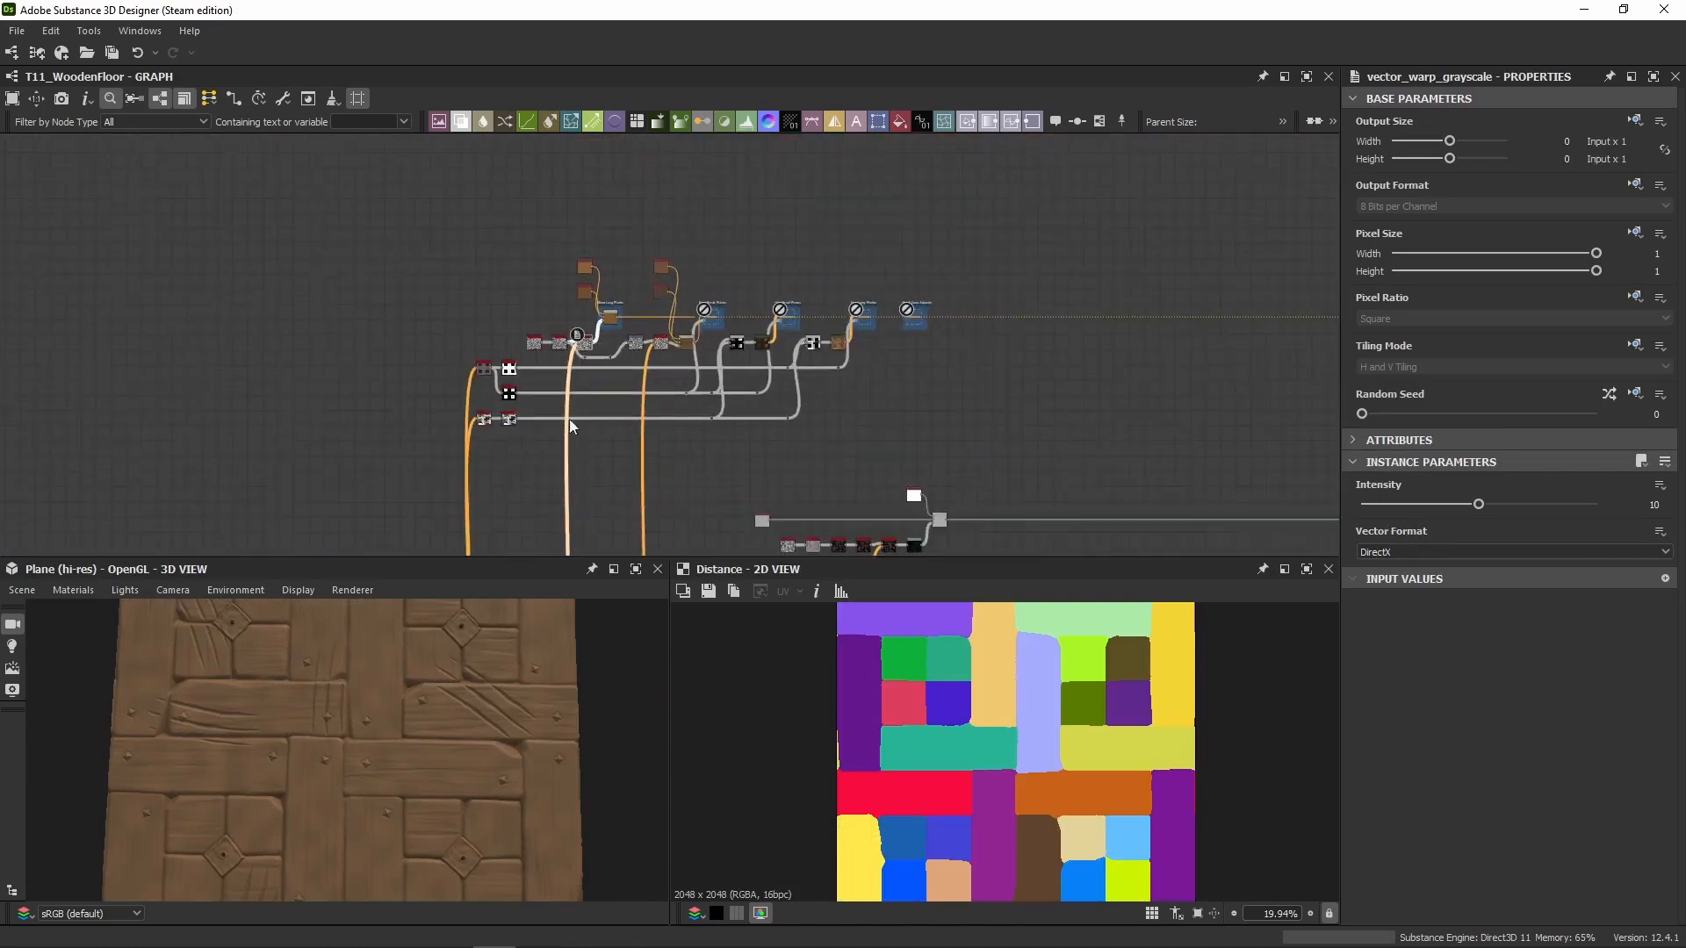
middle_drag(597, 535, 628, 61)
scroll(560, 320, up, 11)
middle_drag(391, 405, 544, 336)
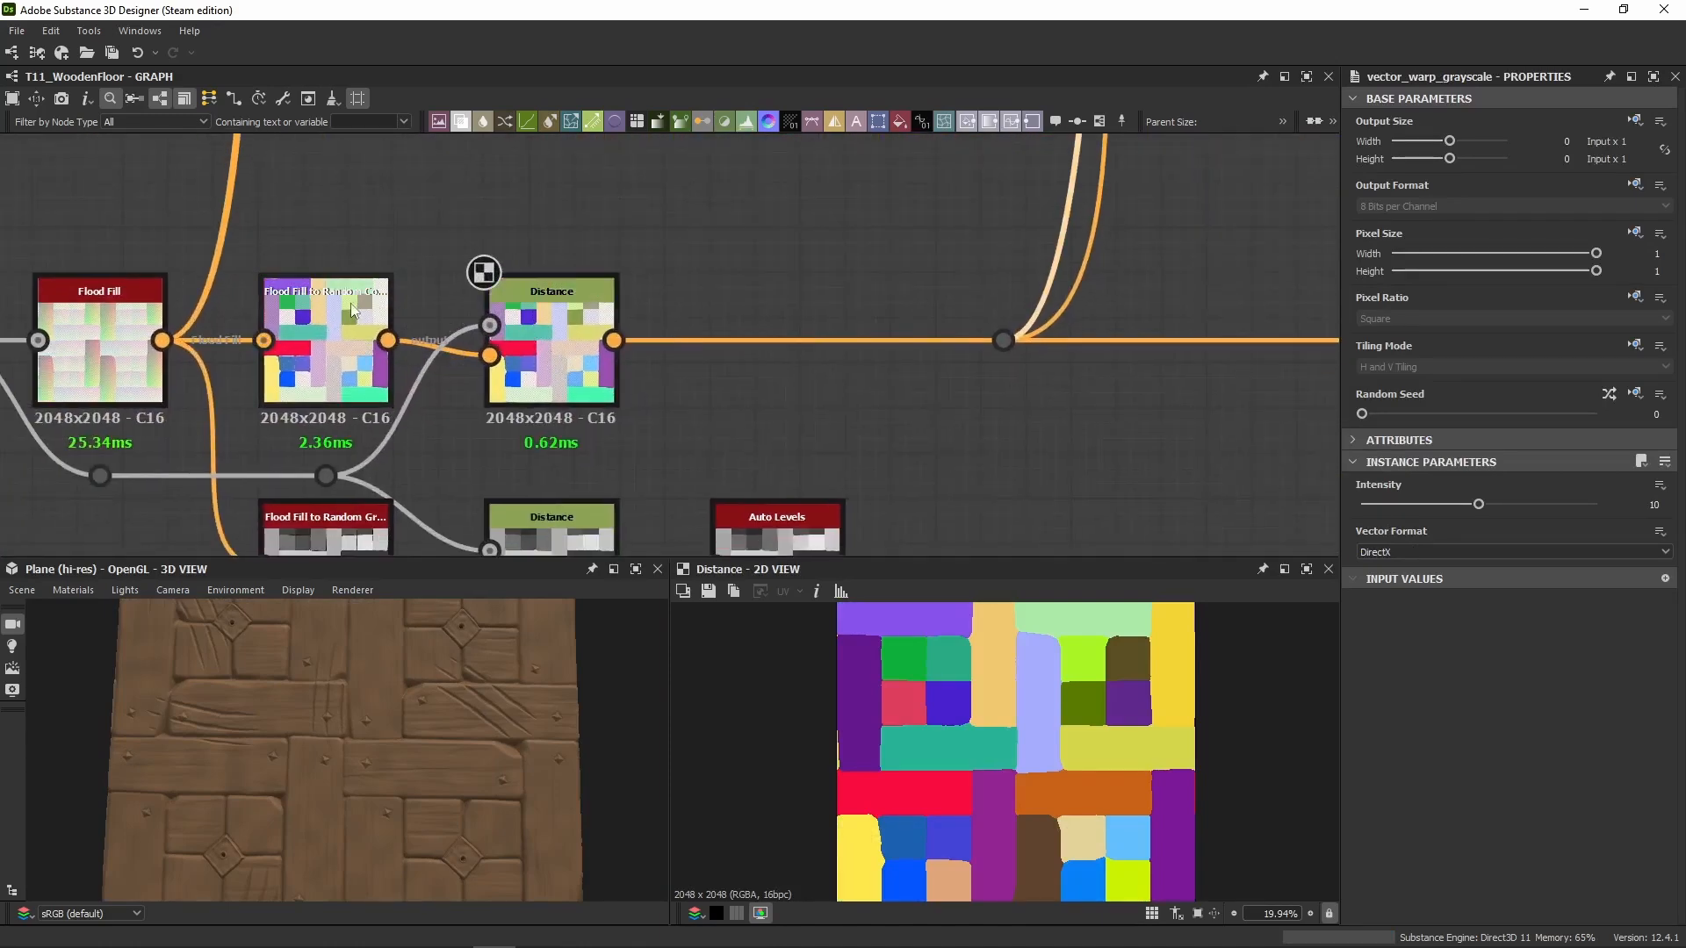
scroll(1004, 294, down, 6)
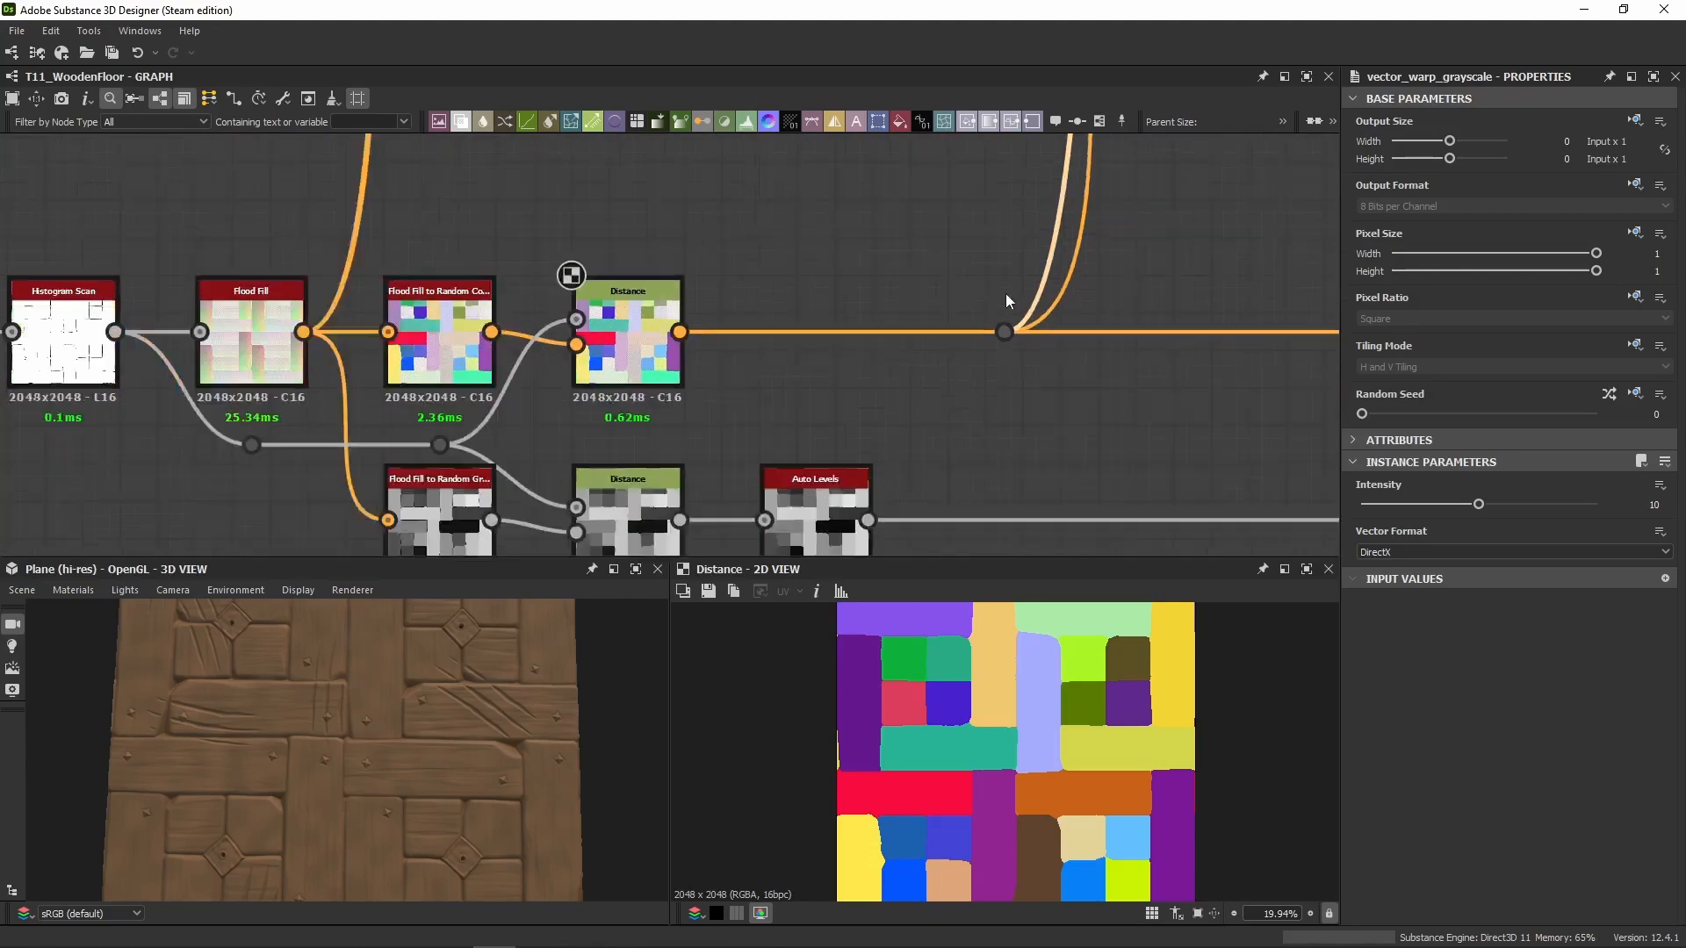
Step: Follow the Distance output through the height section of the graph and preview the Vector Warp Grayscale mask again
middle_drag(992, 237, 813, 588)
scroll(817, 388, down, 4)
middle_drag(817, 388, 460, 367)
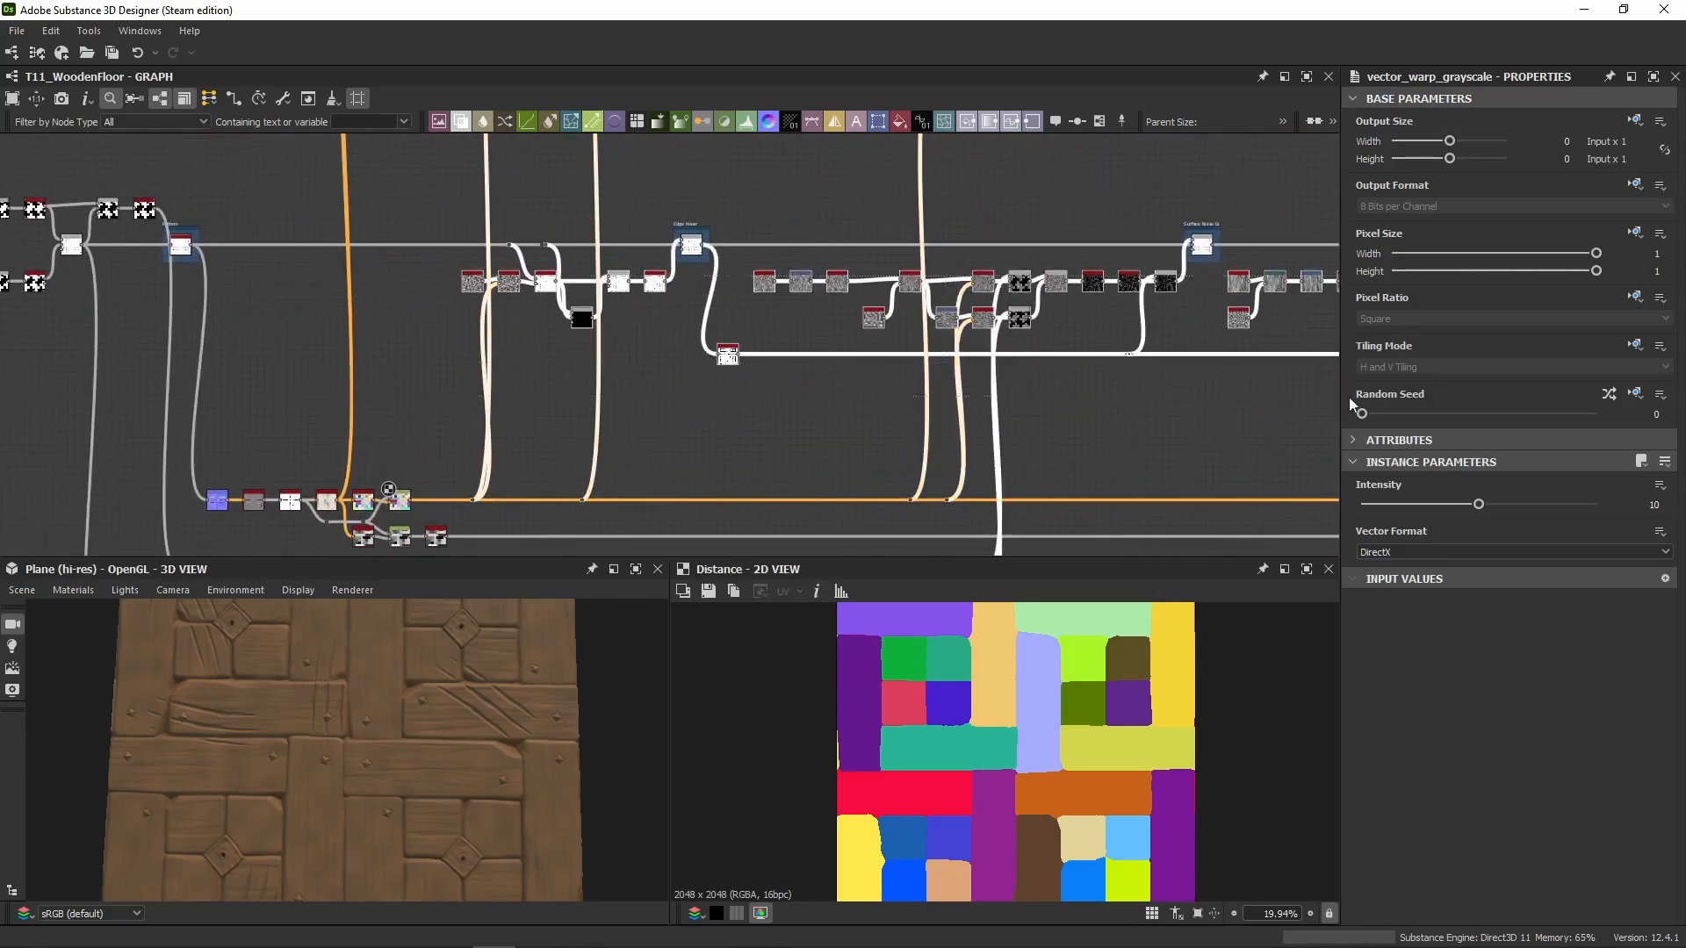
middle_drag(1255, 412, 777, 413)
middle_drag(652, 365, 671, 334)
middle_drag(1036, 457, 564, 369)
scroll(565, 369, up, 10)
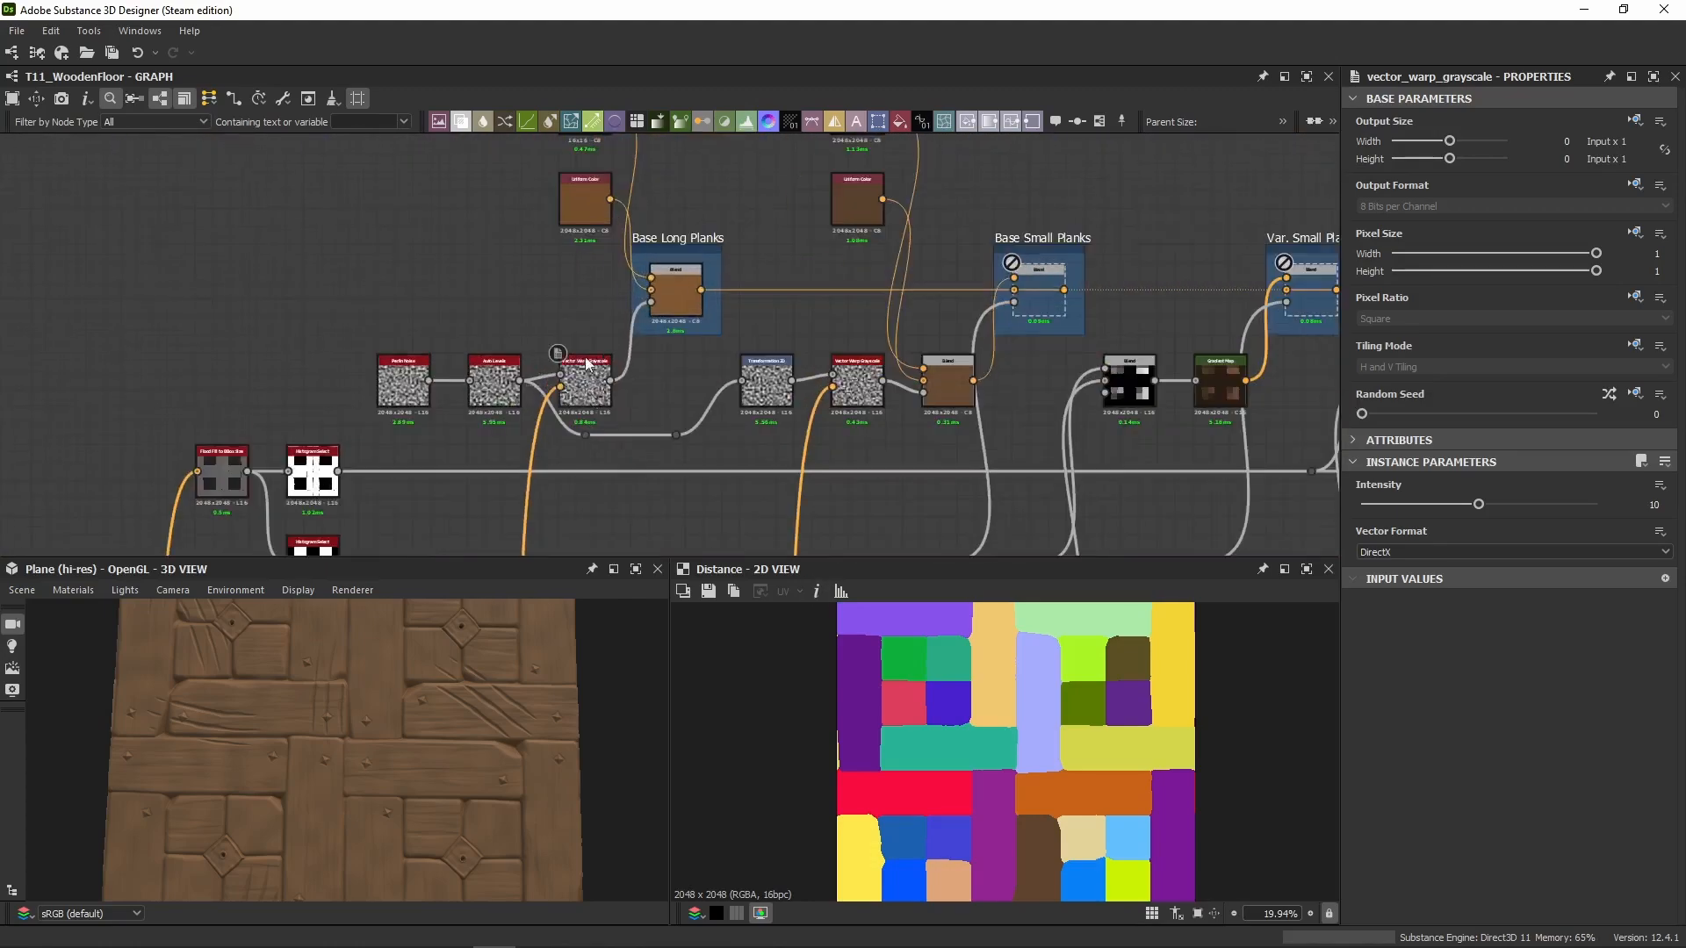
double_click(632, 400)
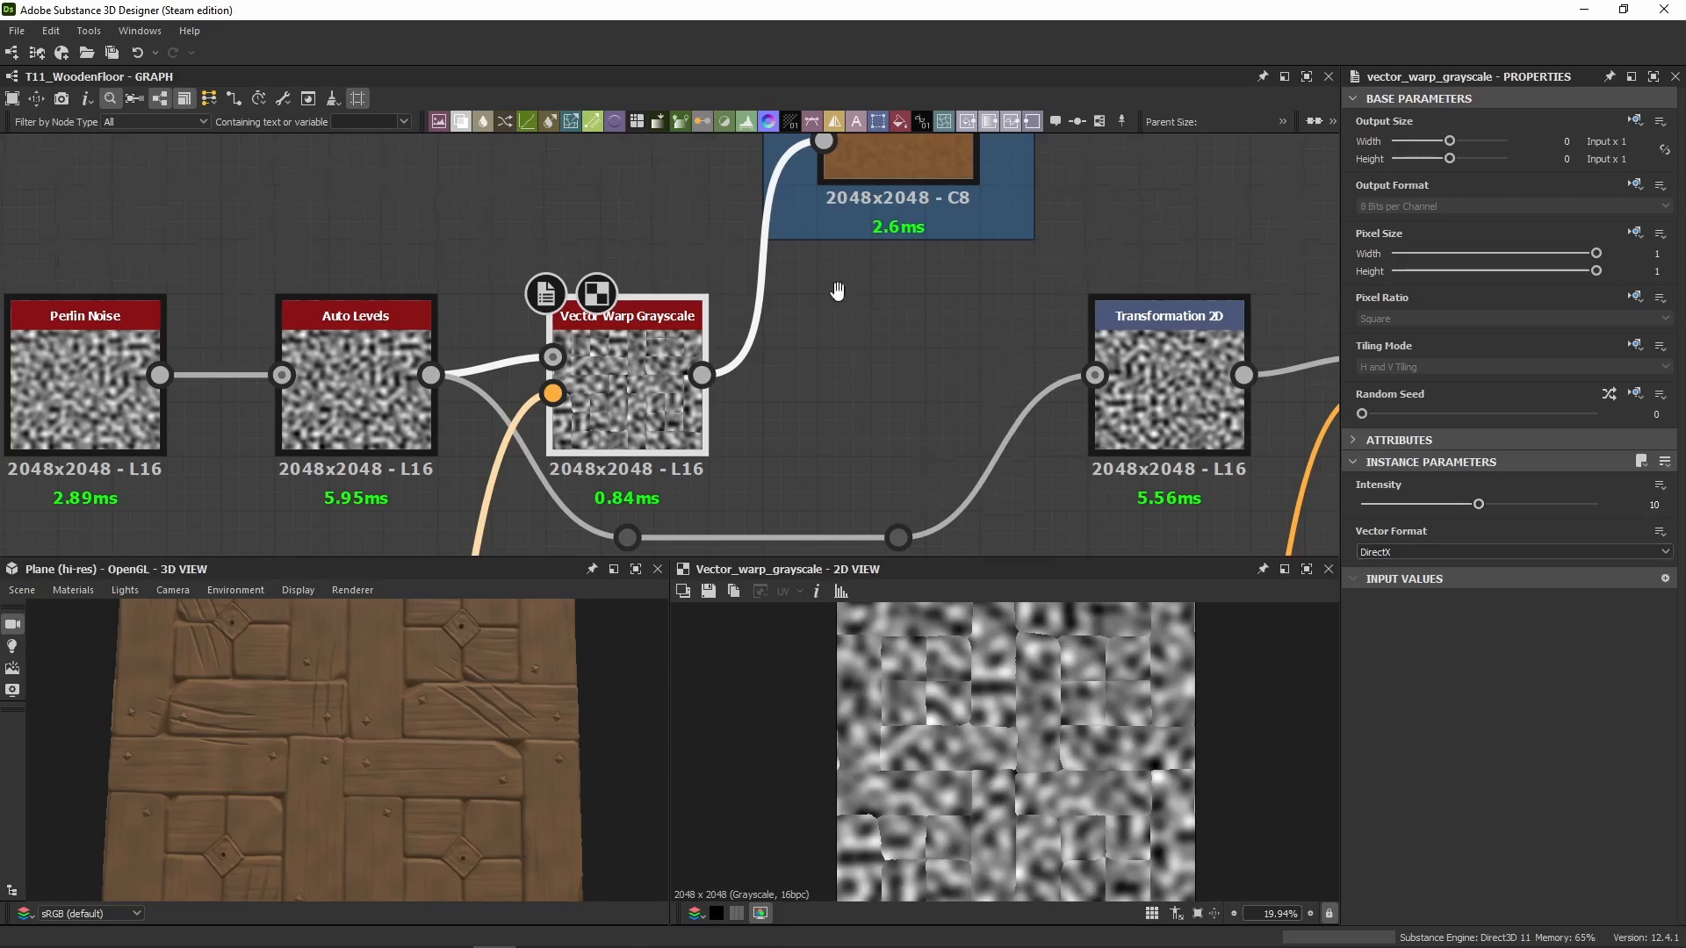
Step: Preview the Base Long Planks blend output and inspect its colour variation up close
scroll(841, 300, down, 5)
middle_drag(800, 362, 782, 302)
double_click(782, 302)
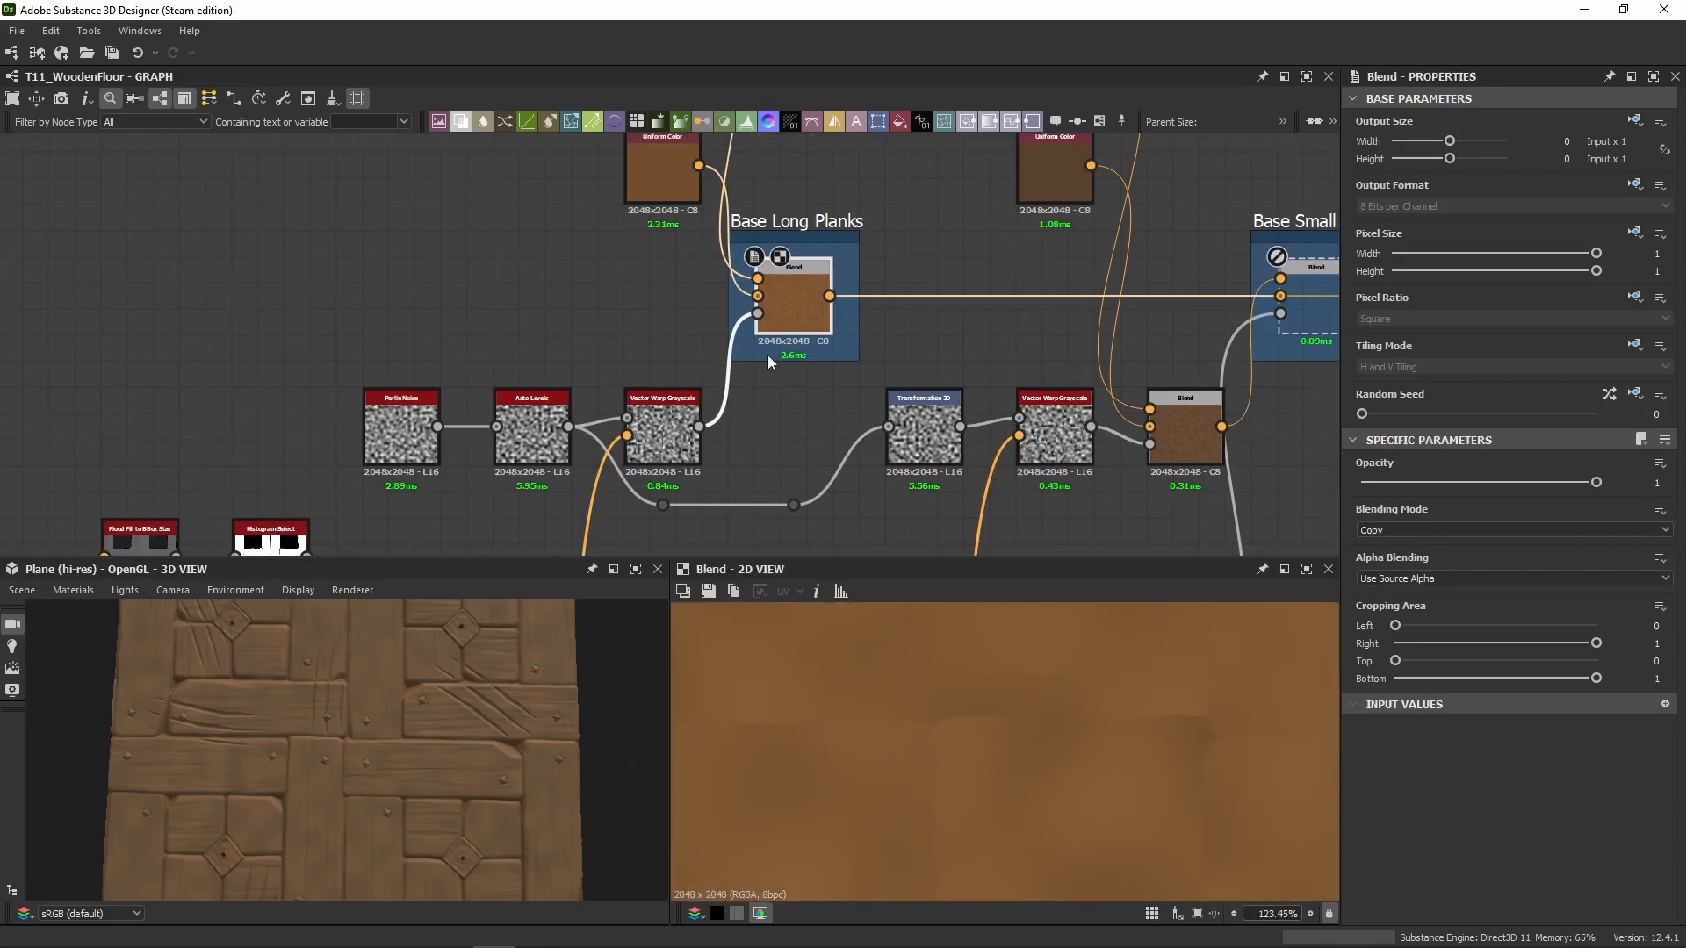
Step: Preview the shared Auto Levels noise and inspect the matrix settings of the small-plank Transformation 2D
middle_drag(767, 355, 539, 336)
scroll(630, 415, down, 2)
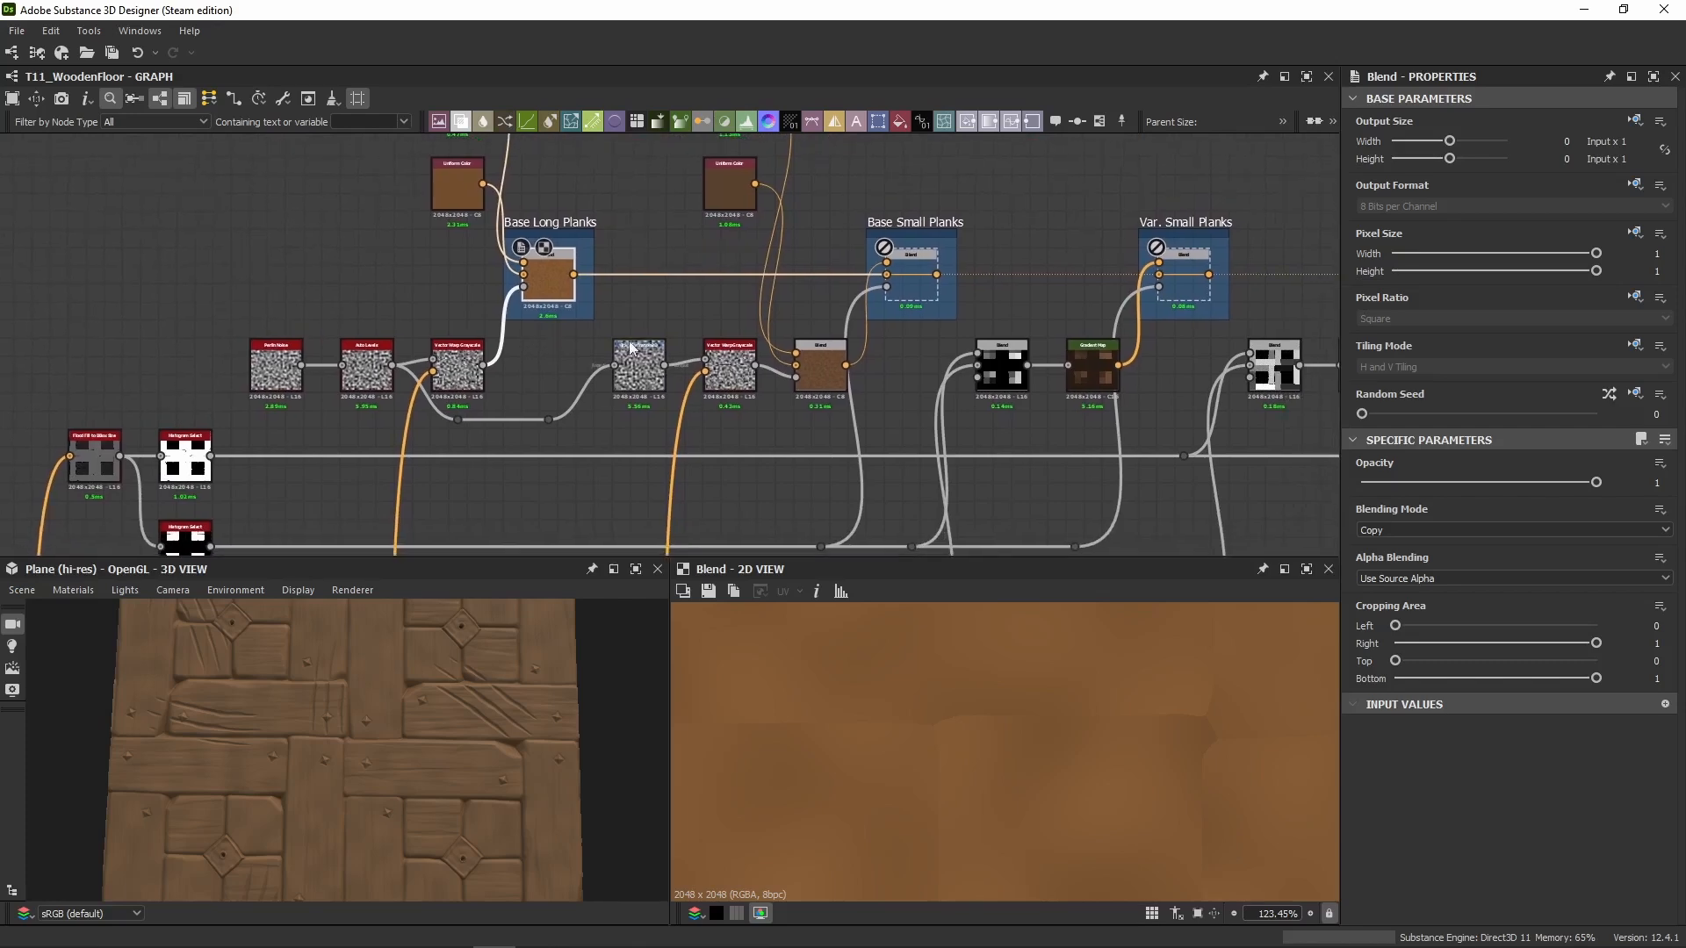
double_click(314, 339)
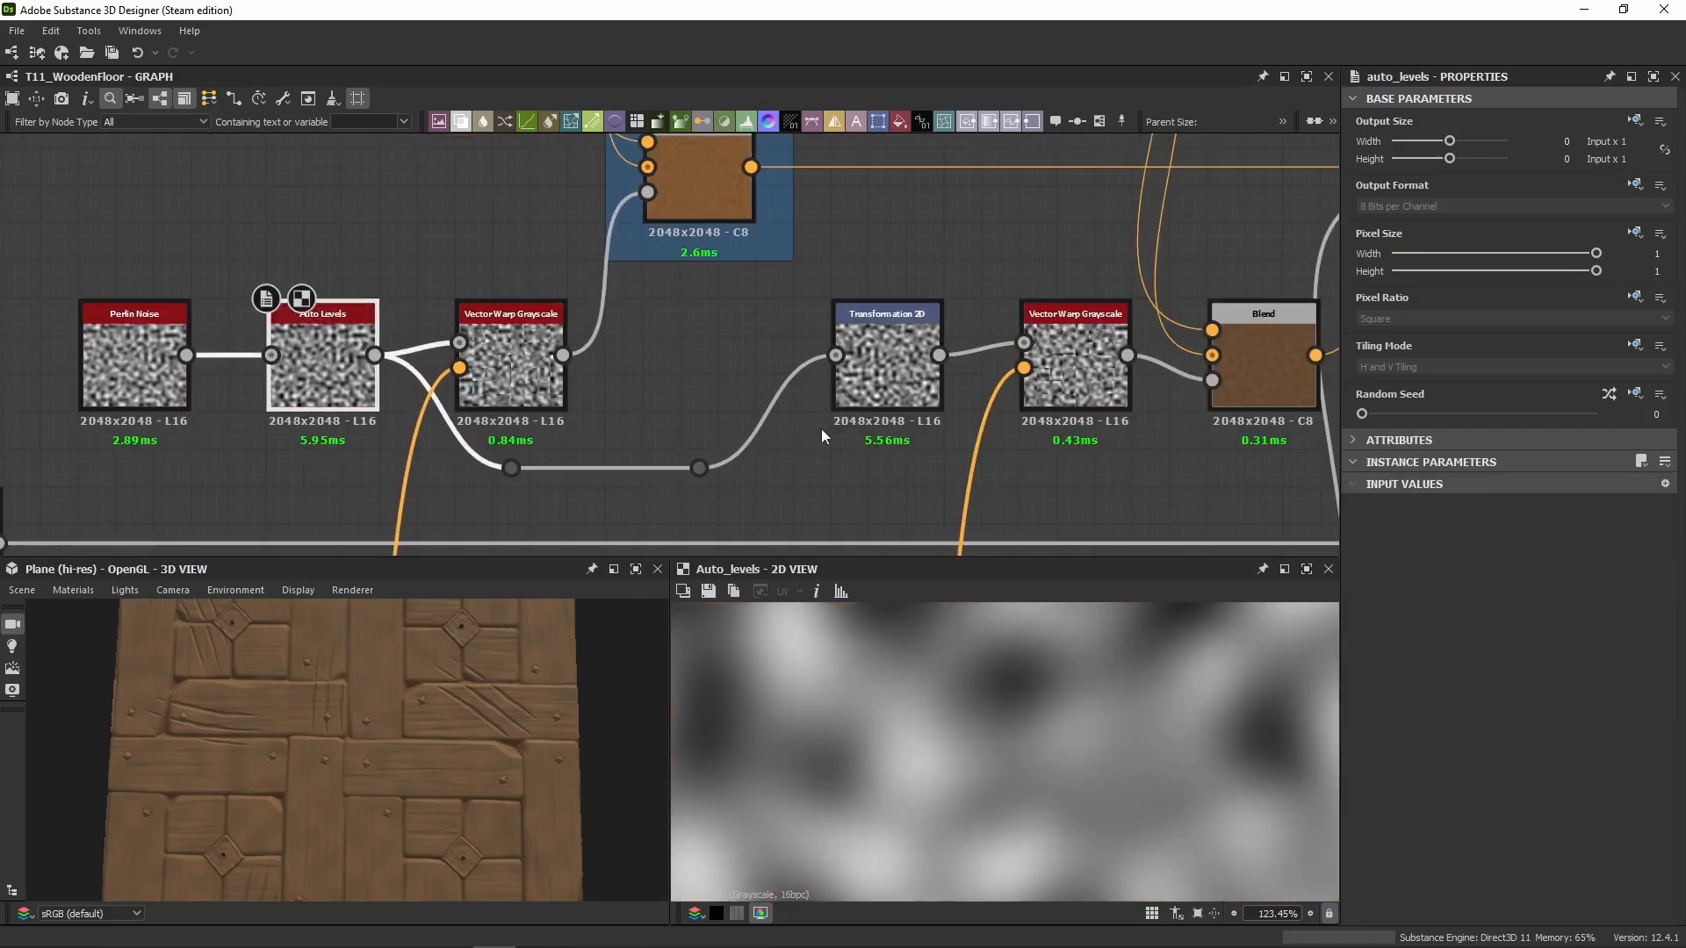
double_click(878, 371)
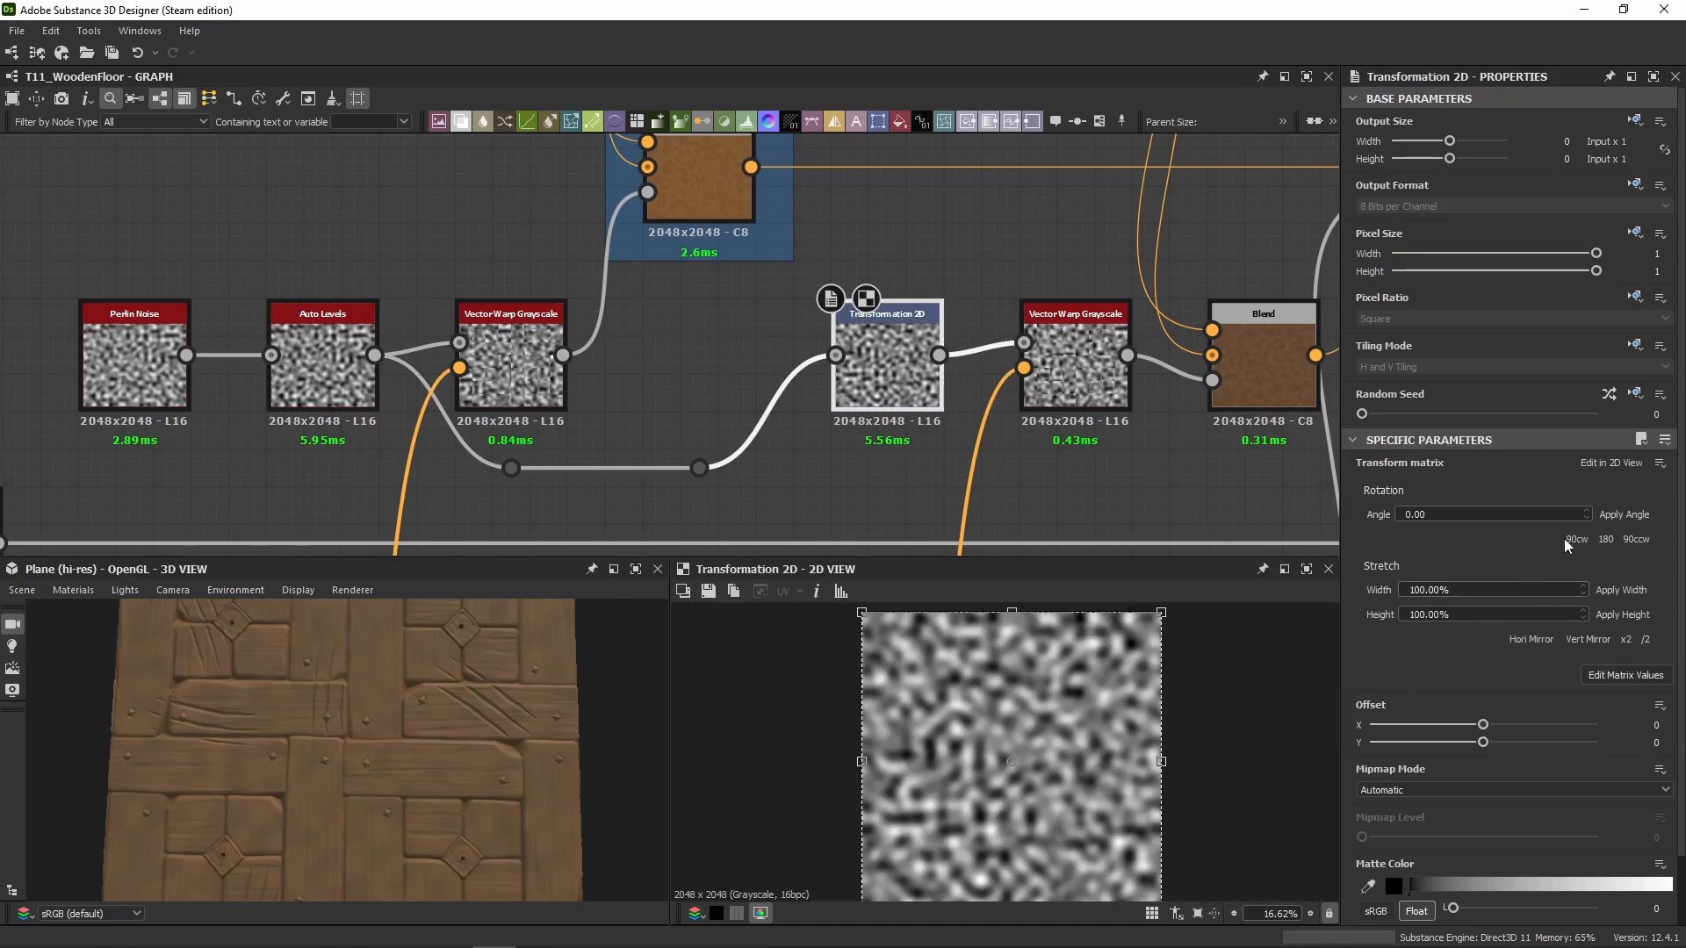
click(1616, 674)
Step: Compare the small-plank Vector Warp Grayscale and Transformation 2D outputs with a close view of the long-plank warp
middle_drag(839, 330, 542, 312)
middle_drag(754, 407, 876, 388)
double_click(881, 334)
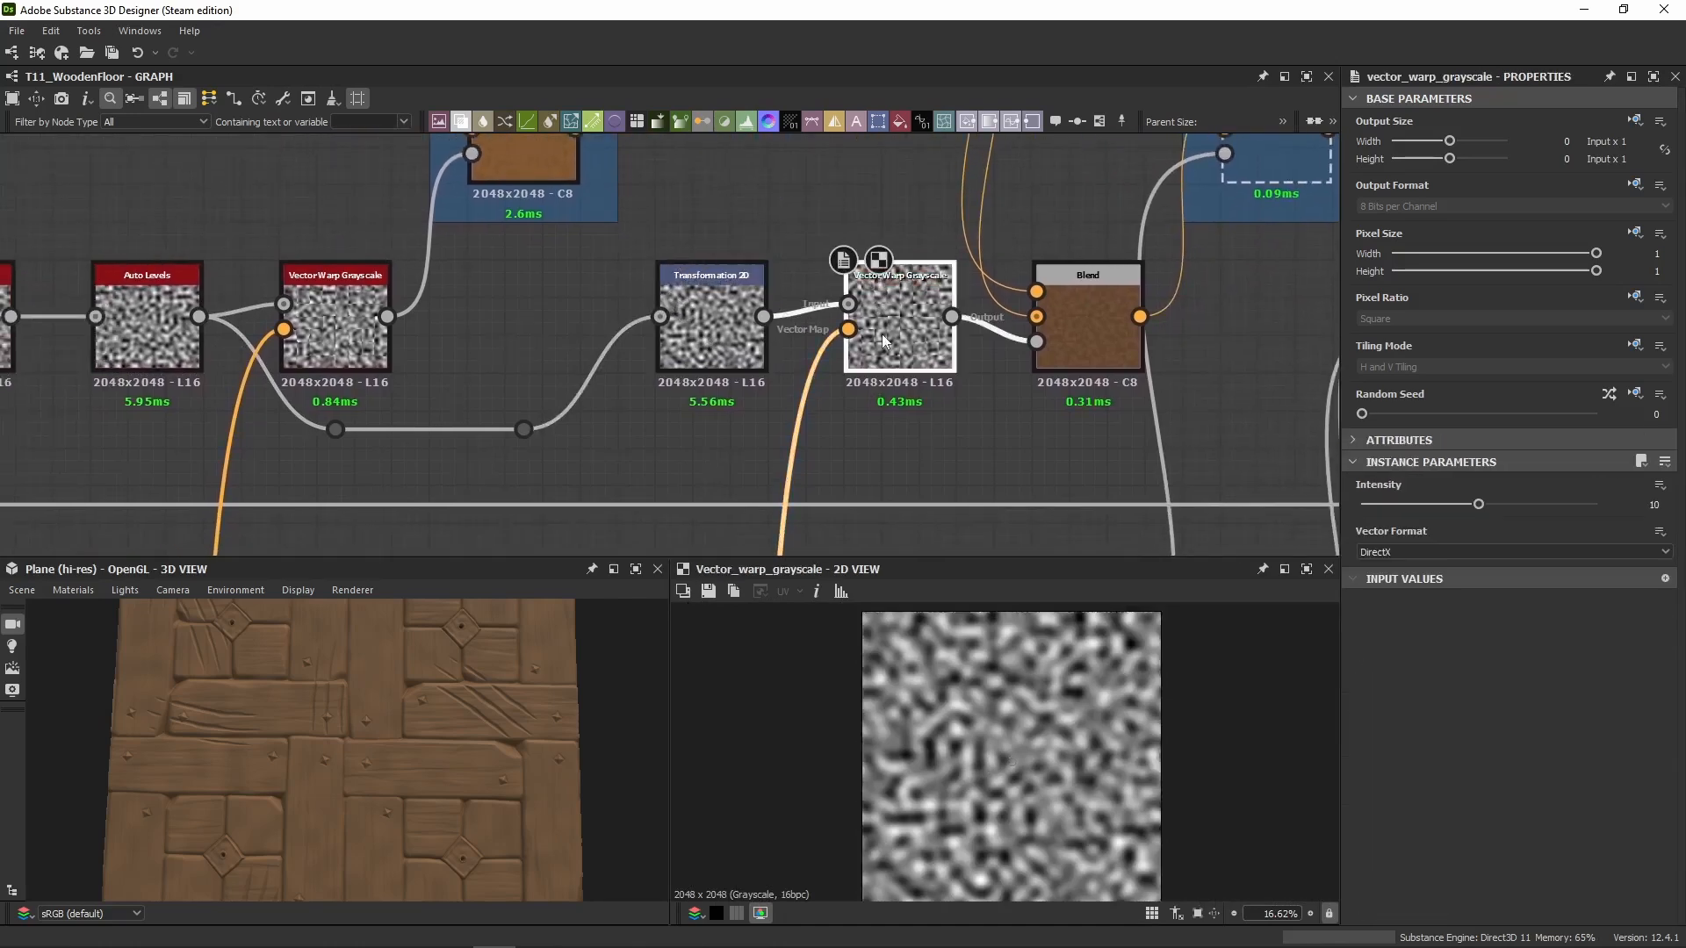
middle_drag(539, 344, 713, 318)
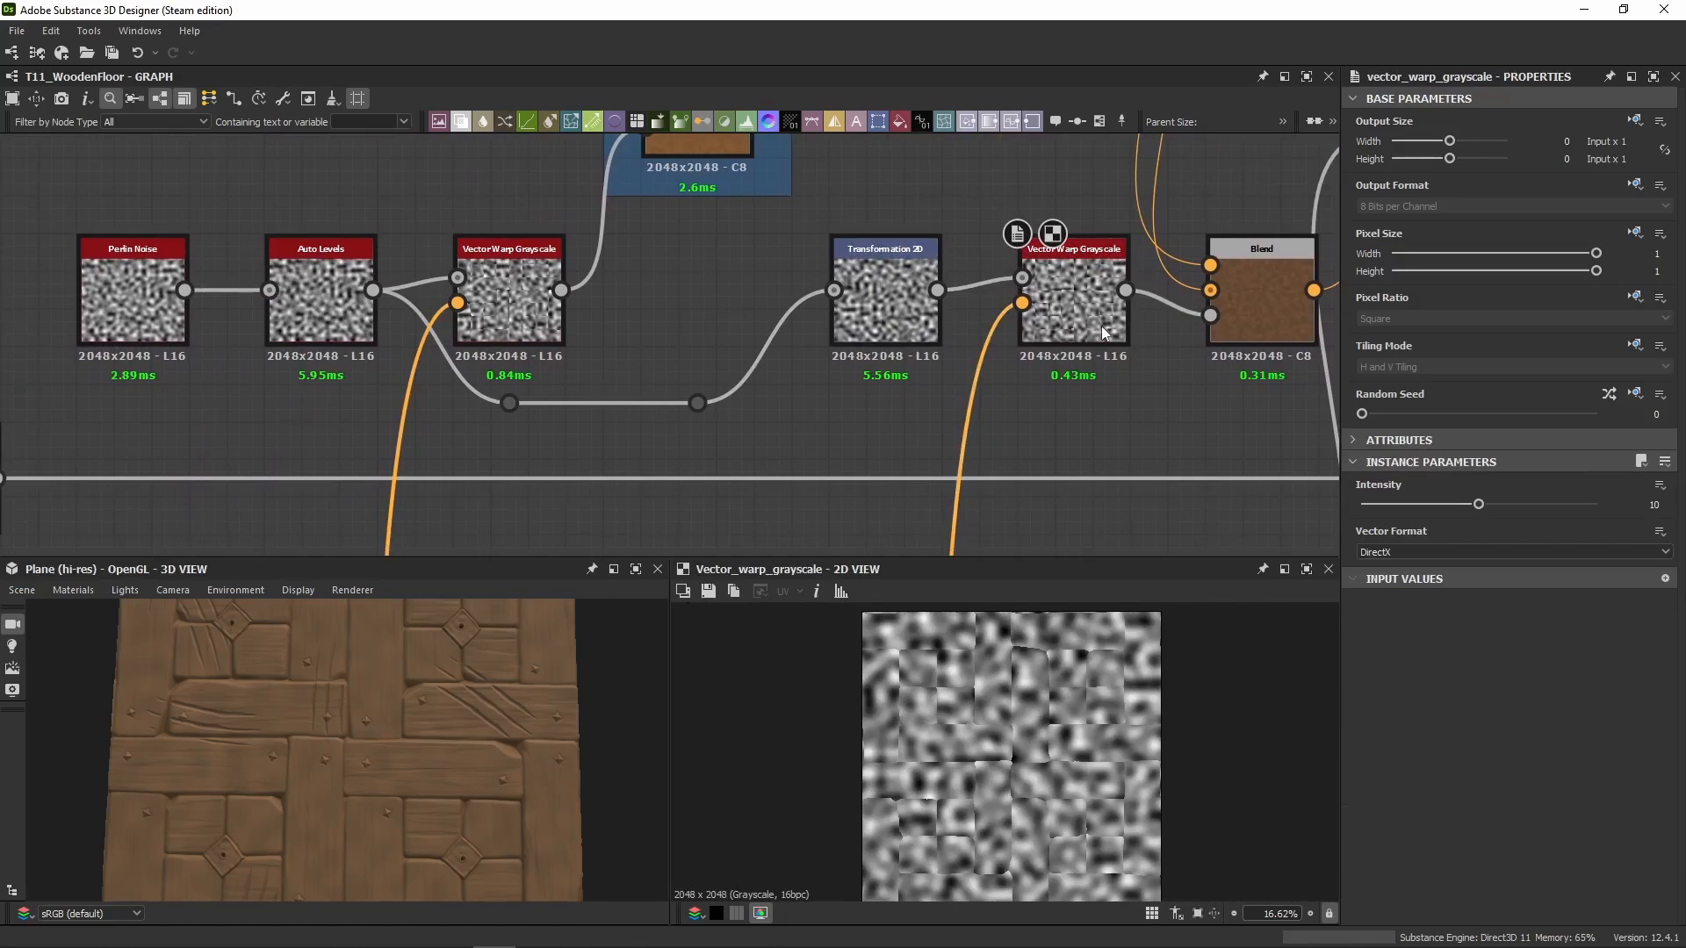
double_click(873, 297)
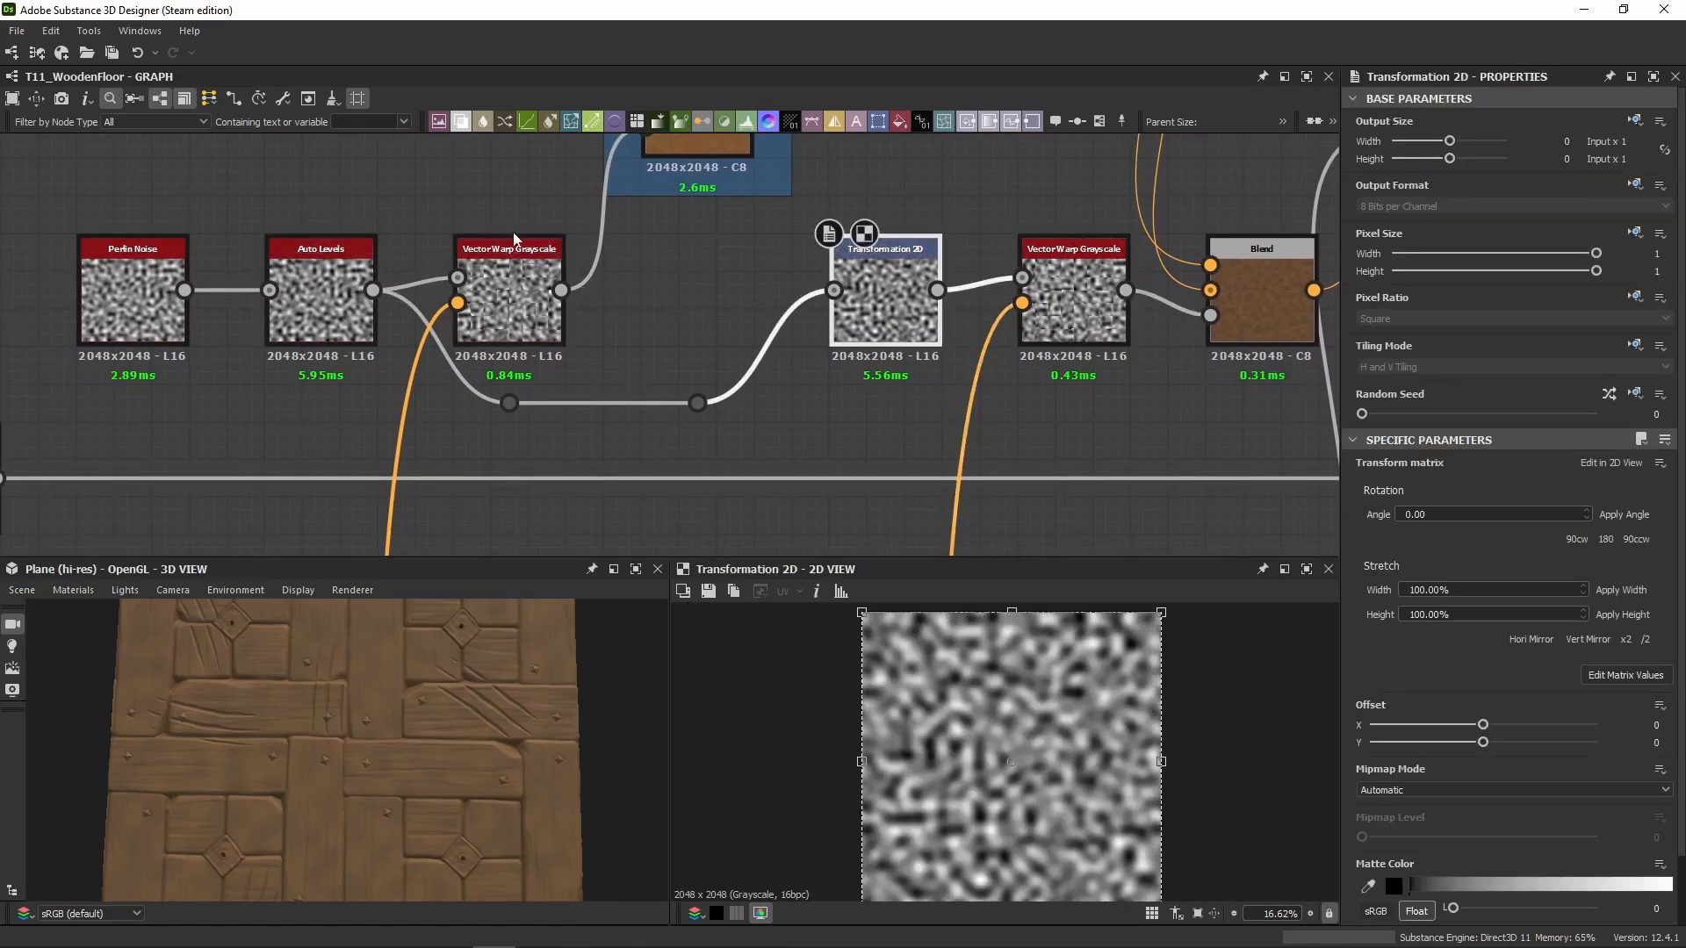
double_click(512, 297)
scroll(993, 788, up, 10)
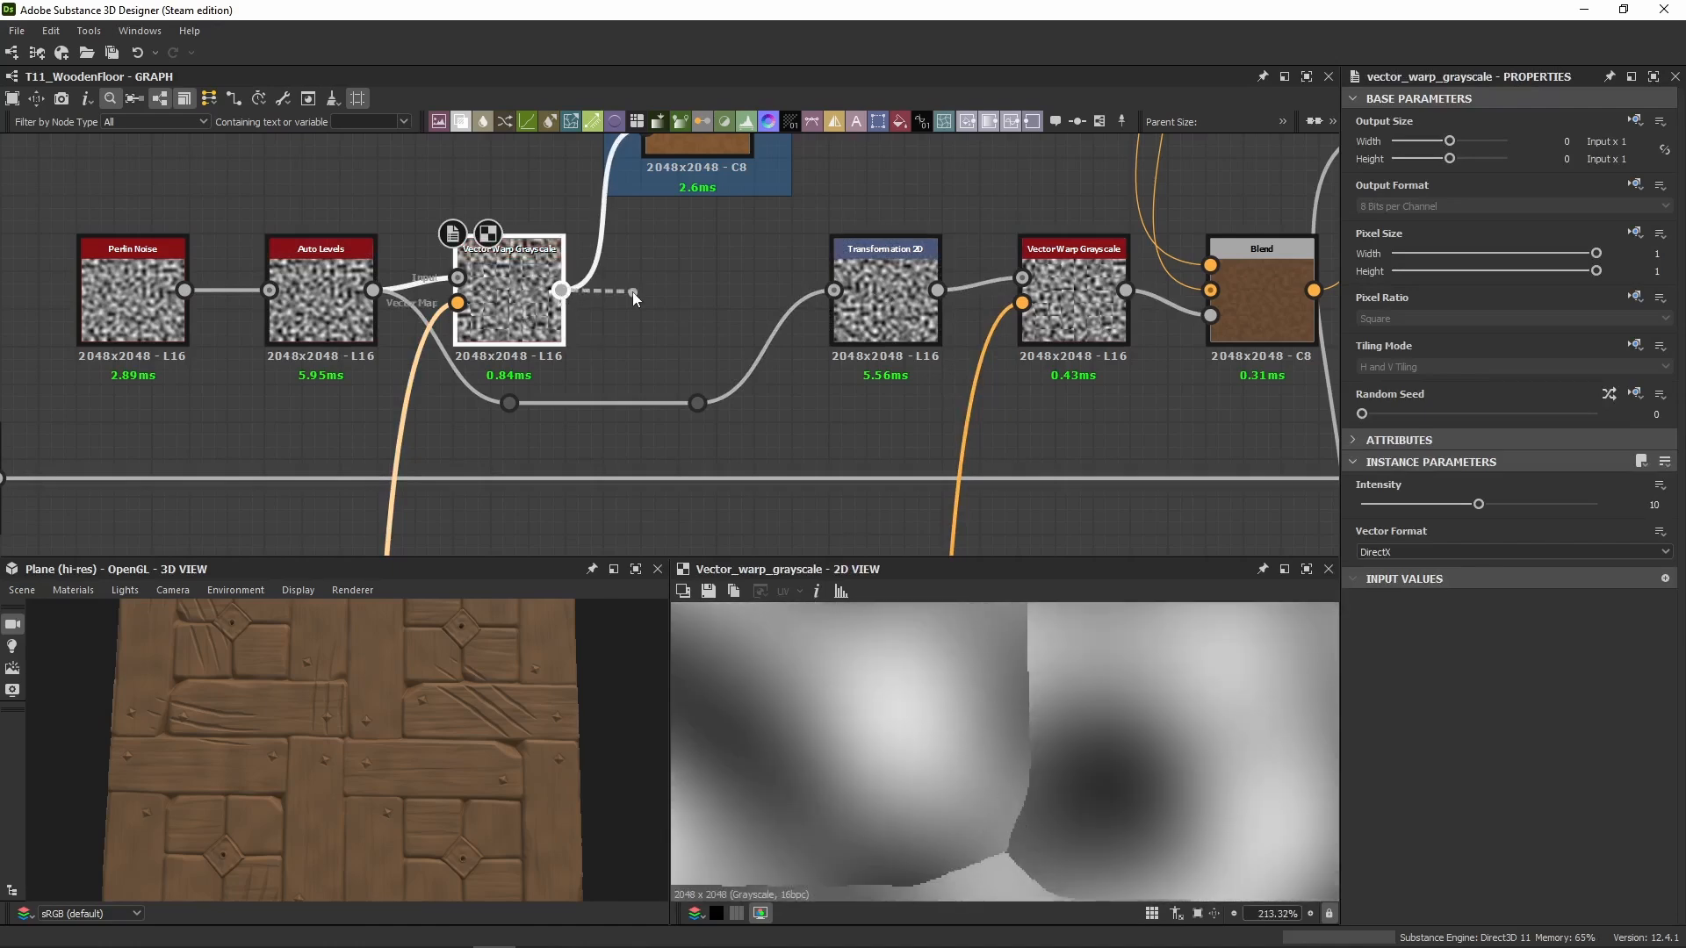
Step: Add a Transformation 2D node after the long-plank Vector Warp Grayscale and rotate it 90 degrees clockwise
drag(632, 291, 634, 291)
text(3d)
key(BackSpace)
key(BackSpace)
text(2d)
click(727, 335)
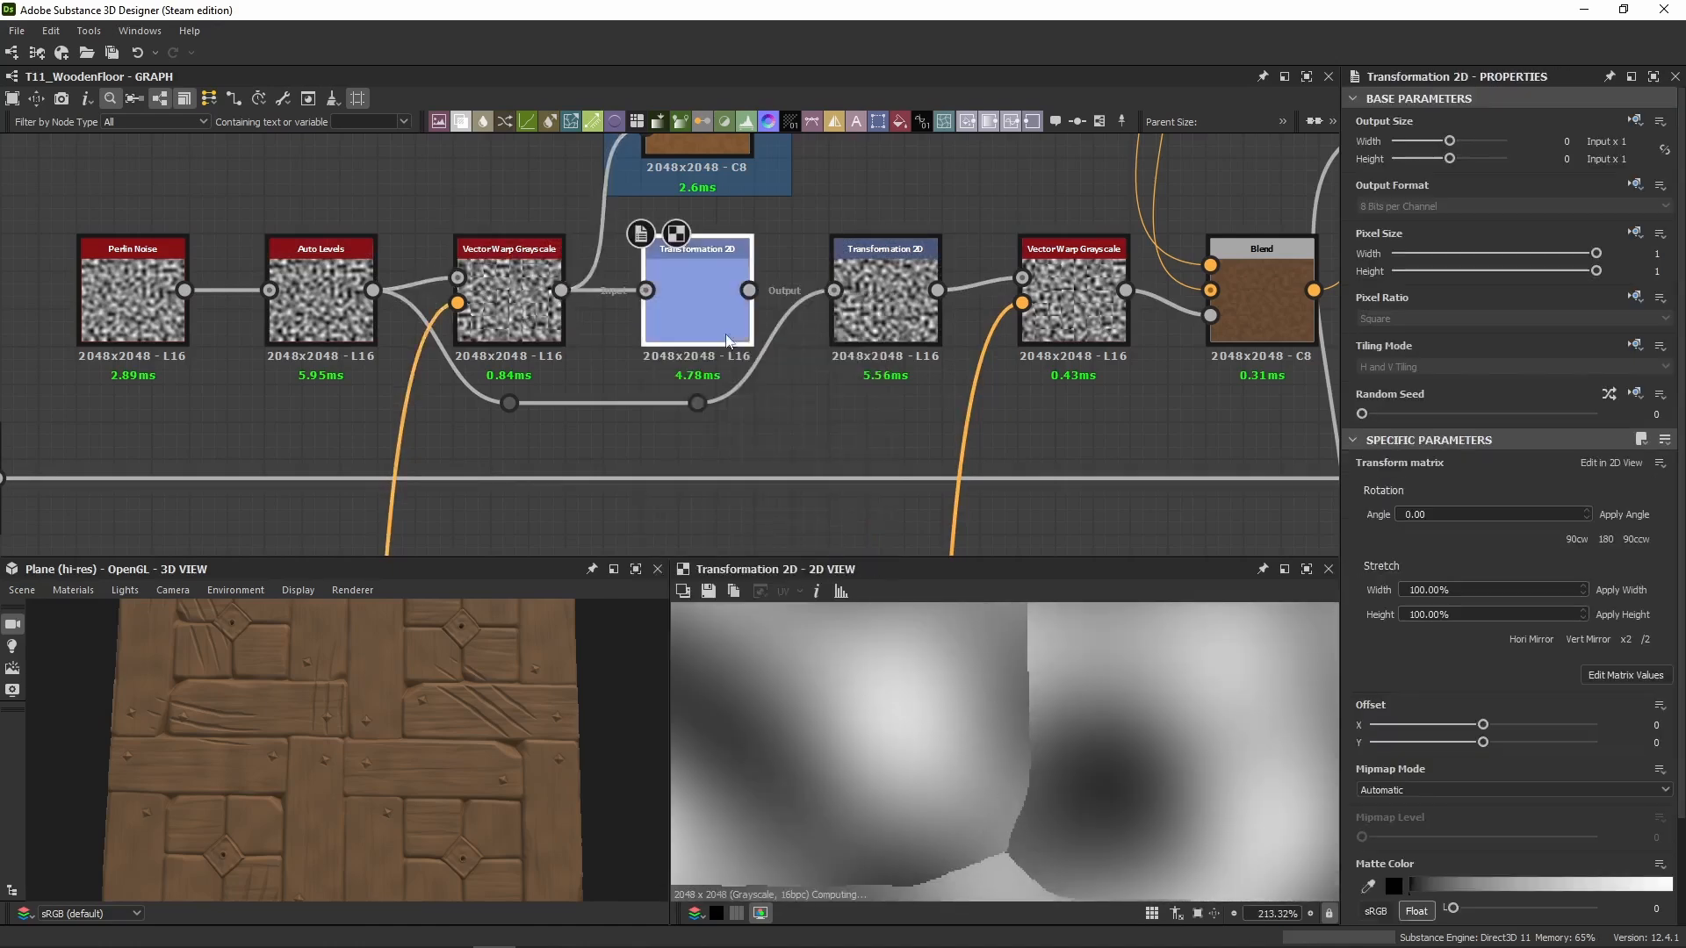
click(1576, 539)
scroll(1036, 703, up, 5)
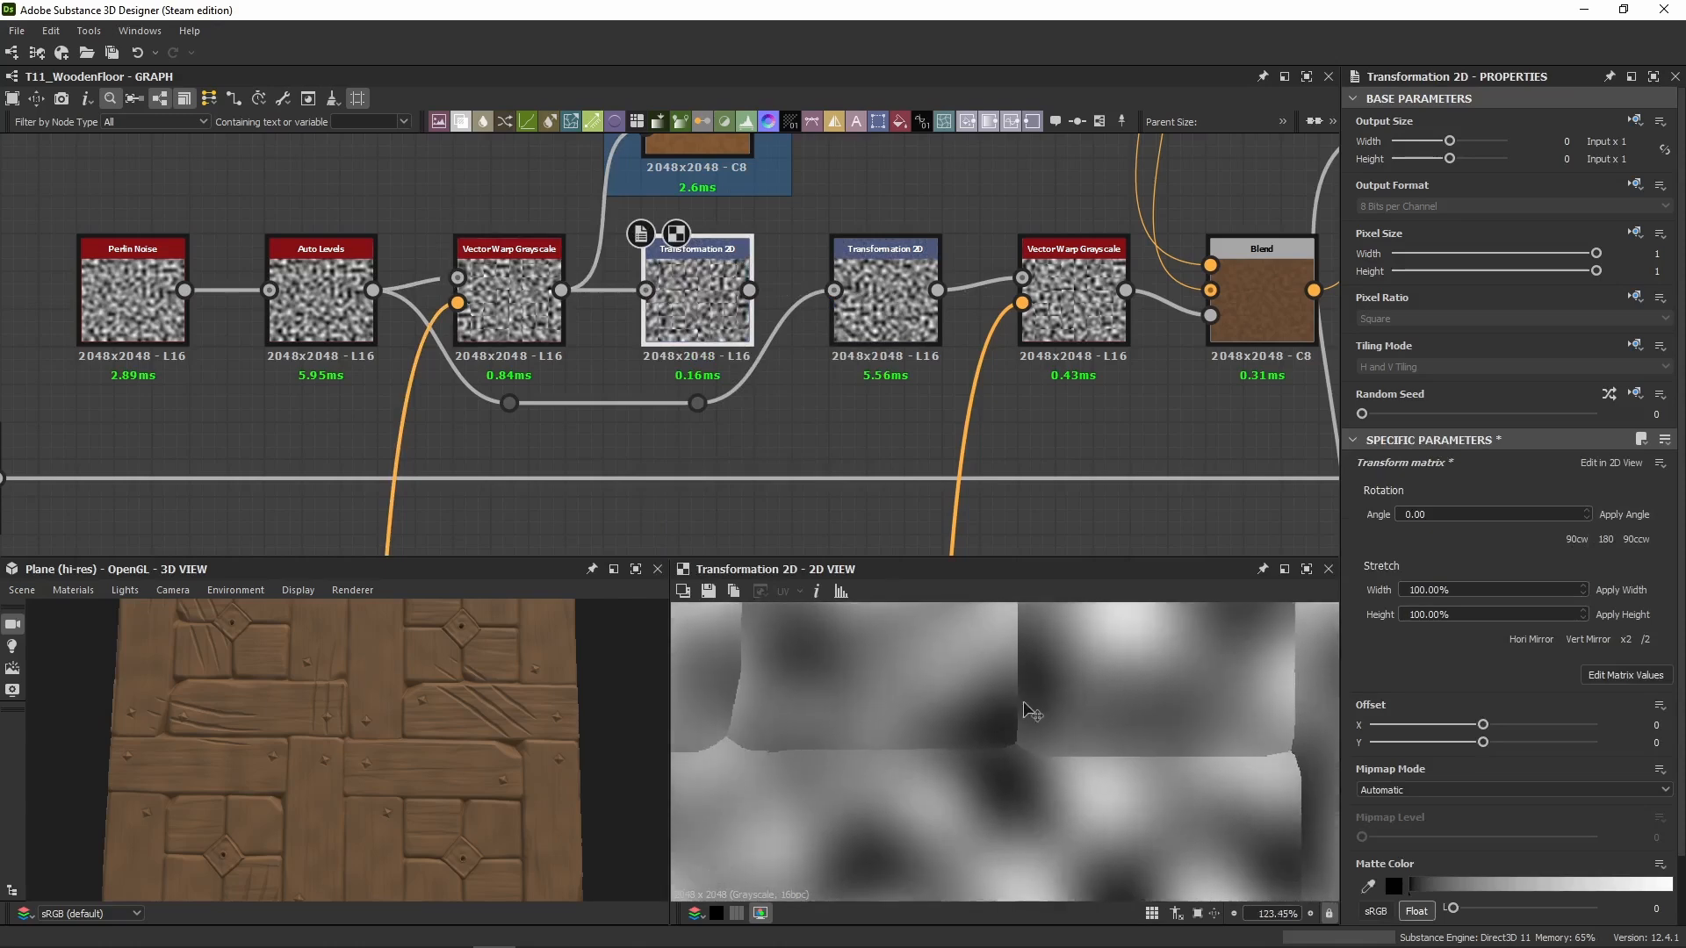
Step: Compare the plank edges in the long-plank Vector Warp Grayscale with those in the rotated Transformation 2D output
double_click(532, 308)
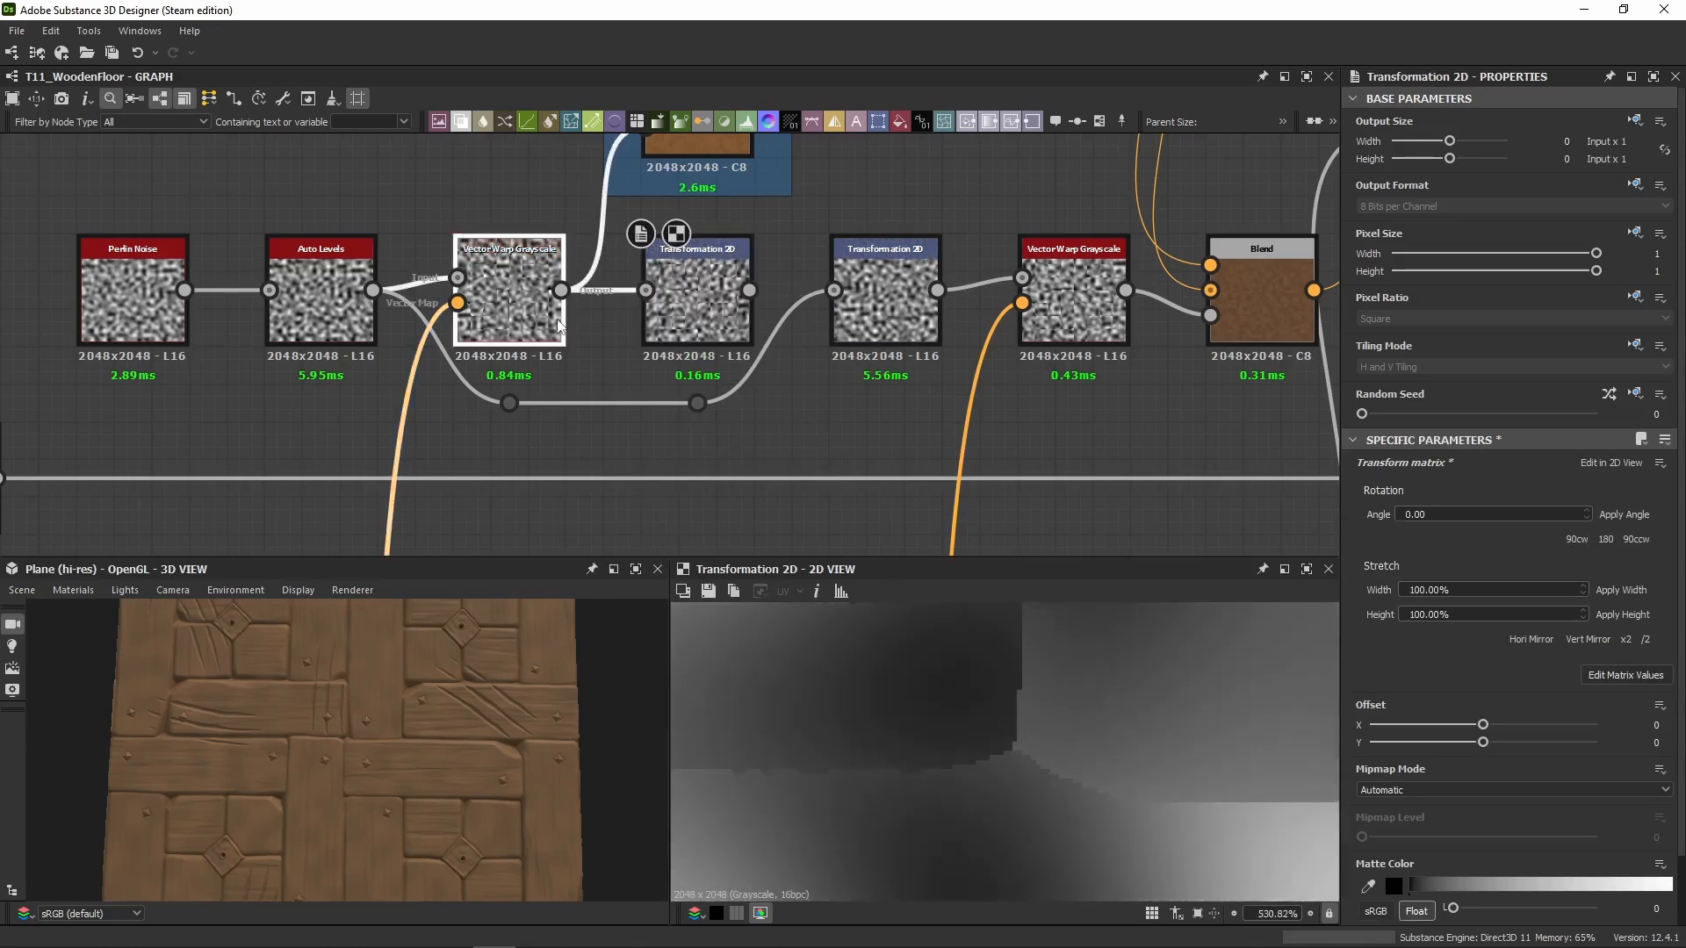
double_click(722, 308)
scroll(1061, 680, down, 13)
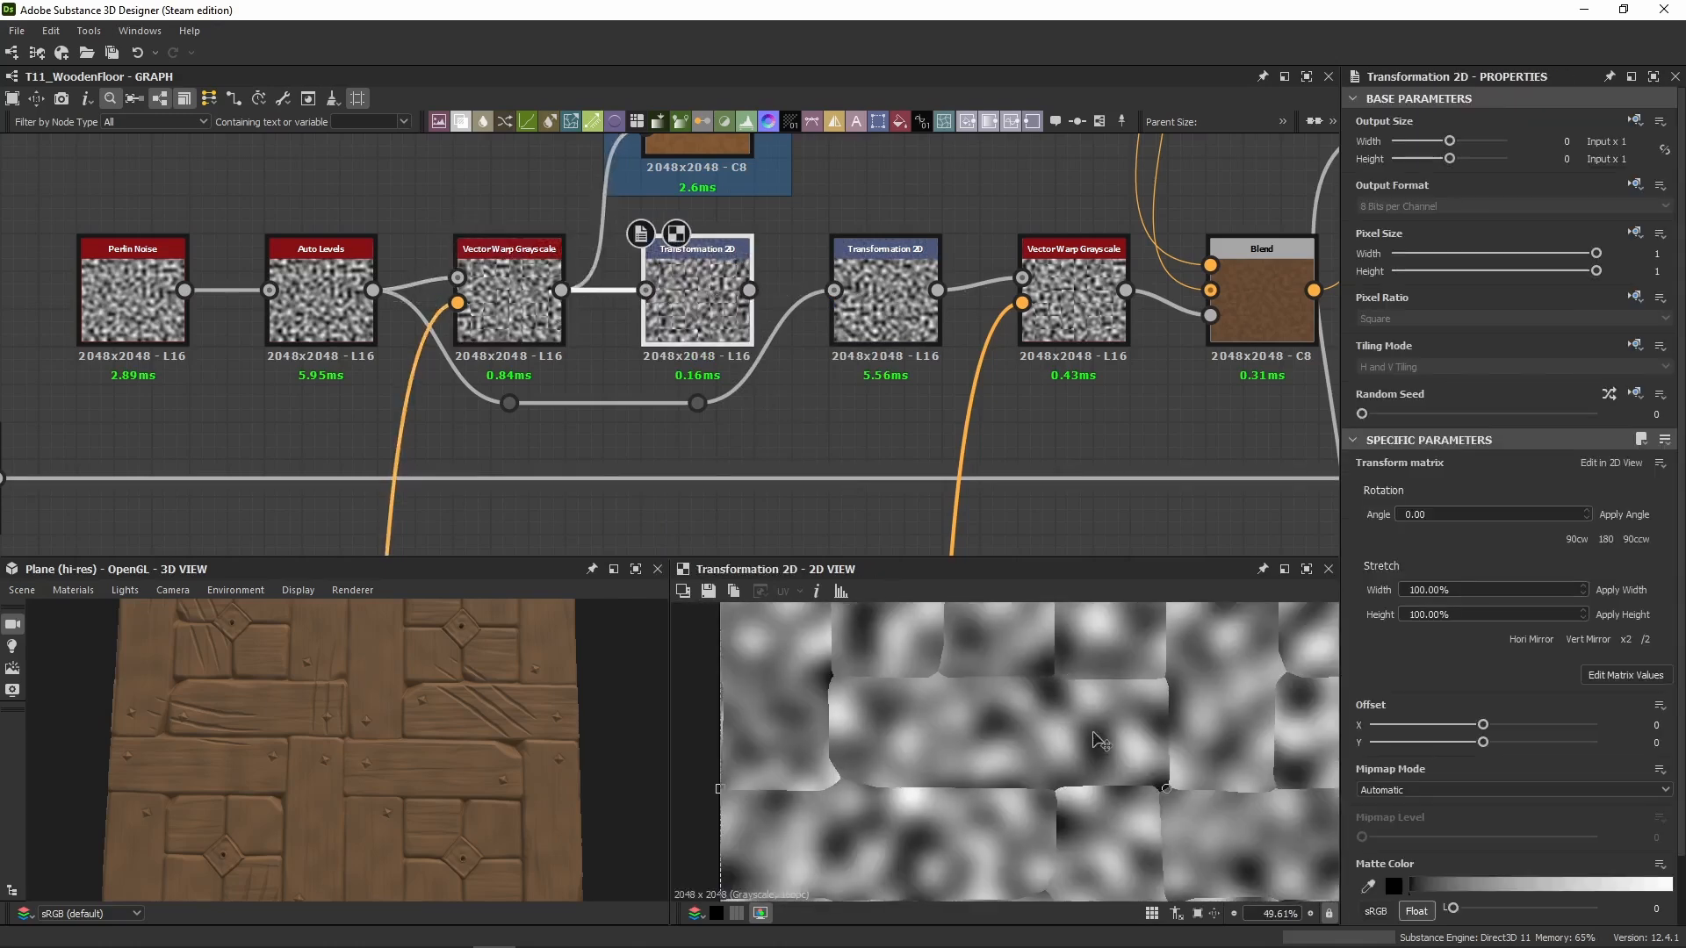
Step: Preview the Base Long Planks Blend and examine up close the Distance output that feeds the long-plank Vector Warp Grayscale
middle_drag(707, 140, 714, 314)
double_click(713, 261)
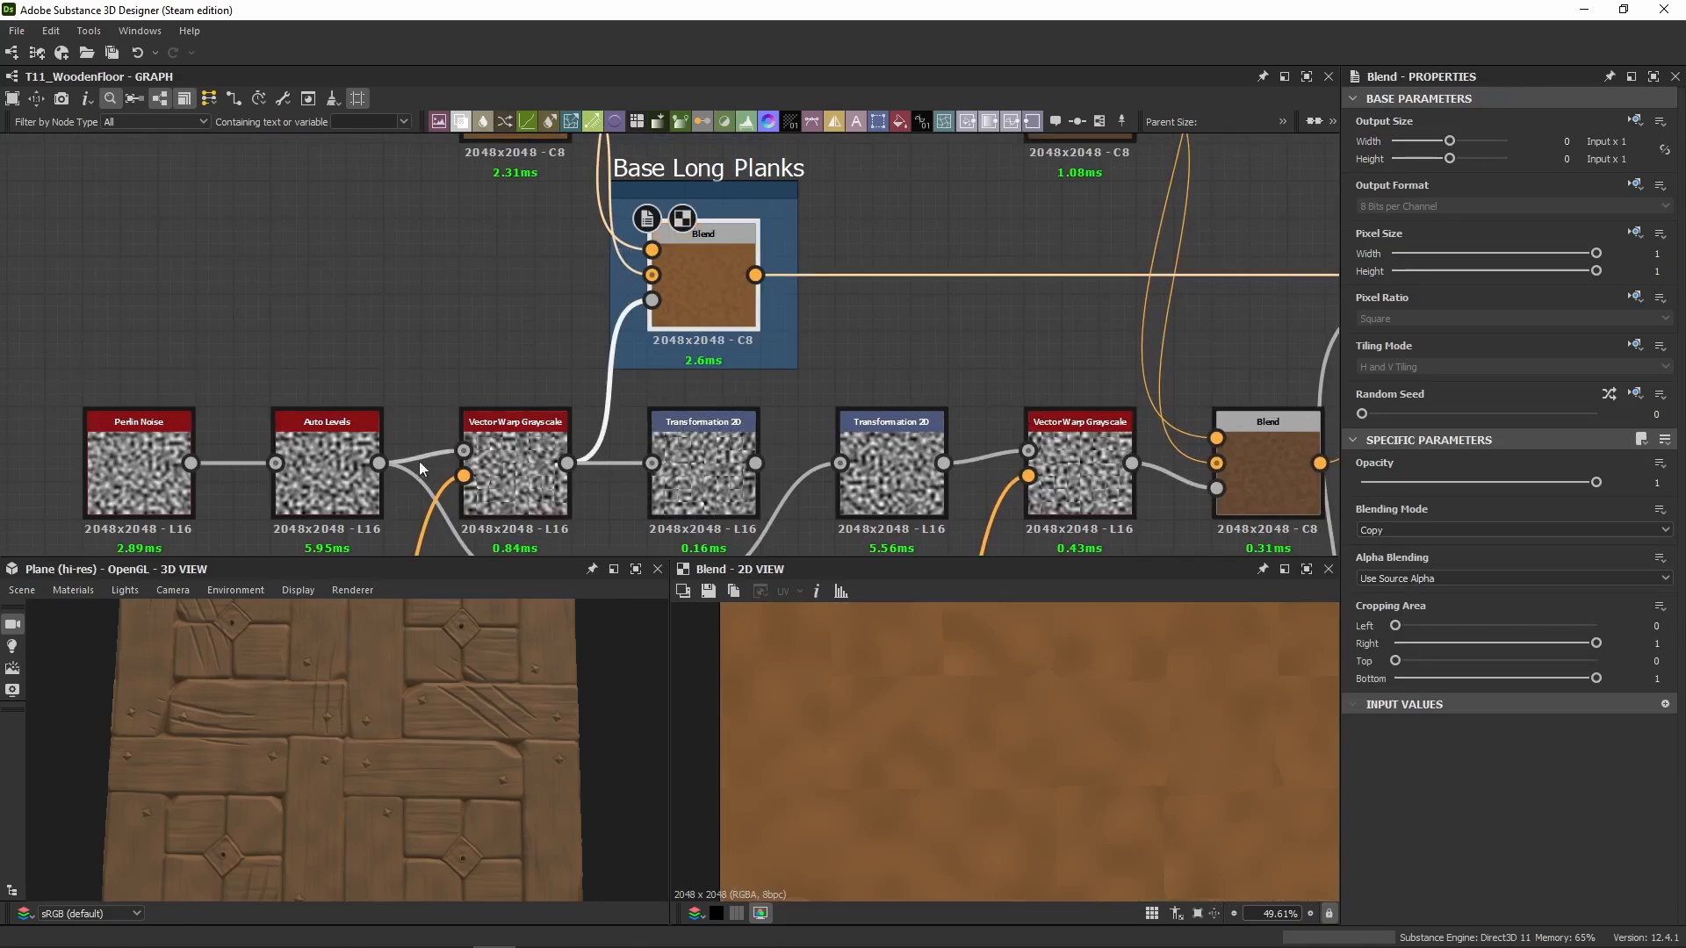
double_click(515, 474)
middle_drag(518, 492, 506, 377)
scroll(1057, 671, up, 8)
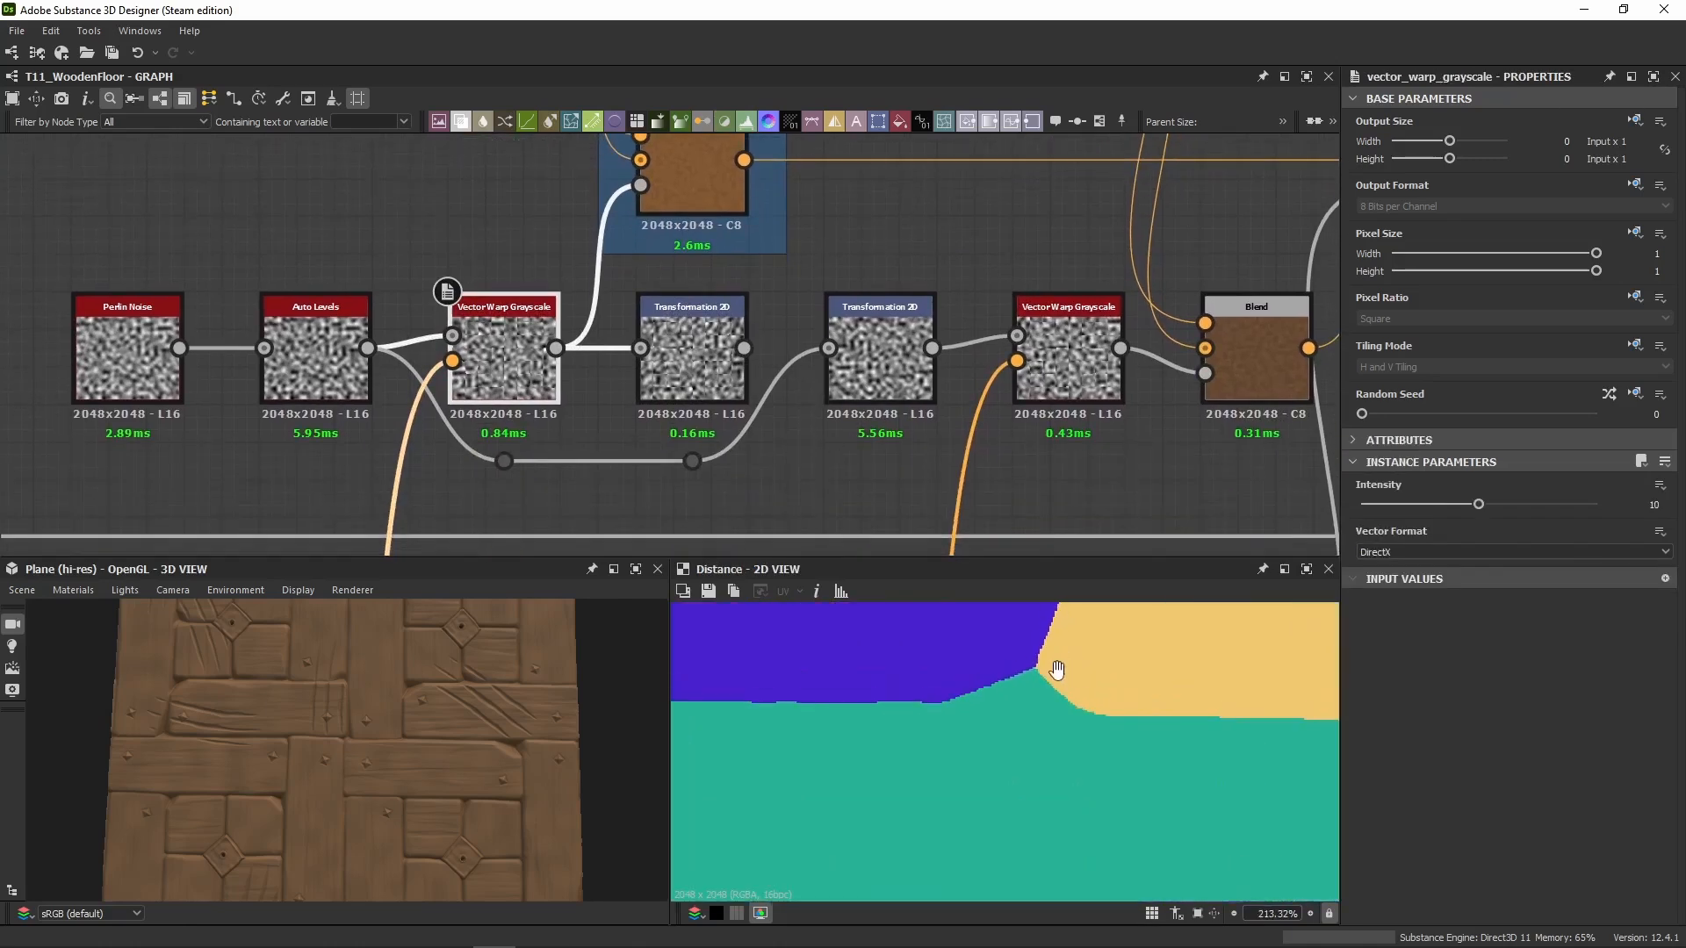
scroll(1057, 672, up, 5)
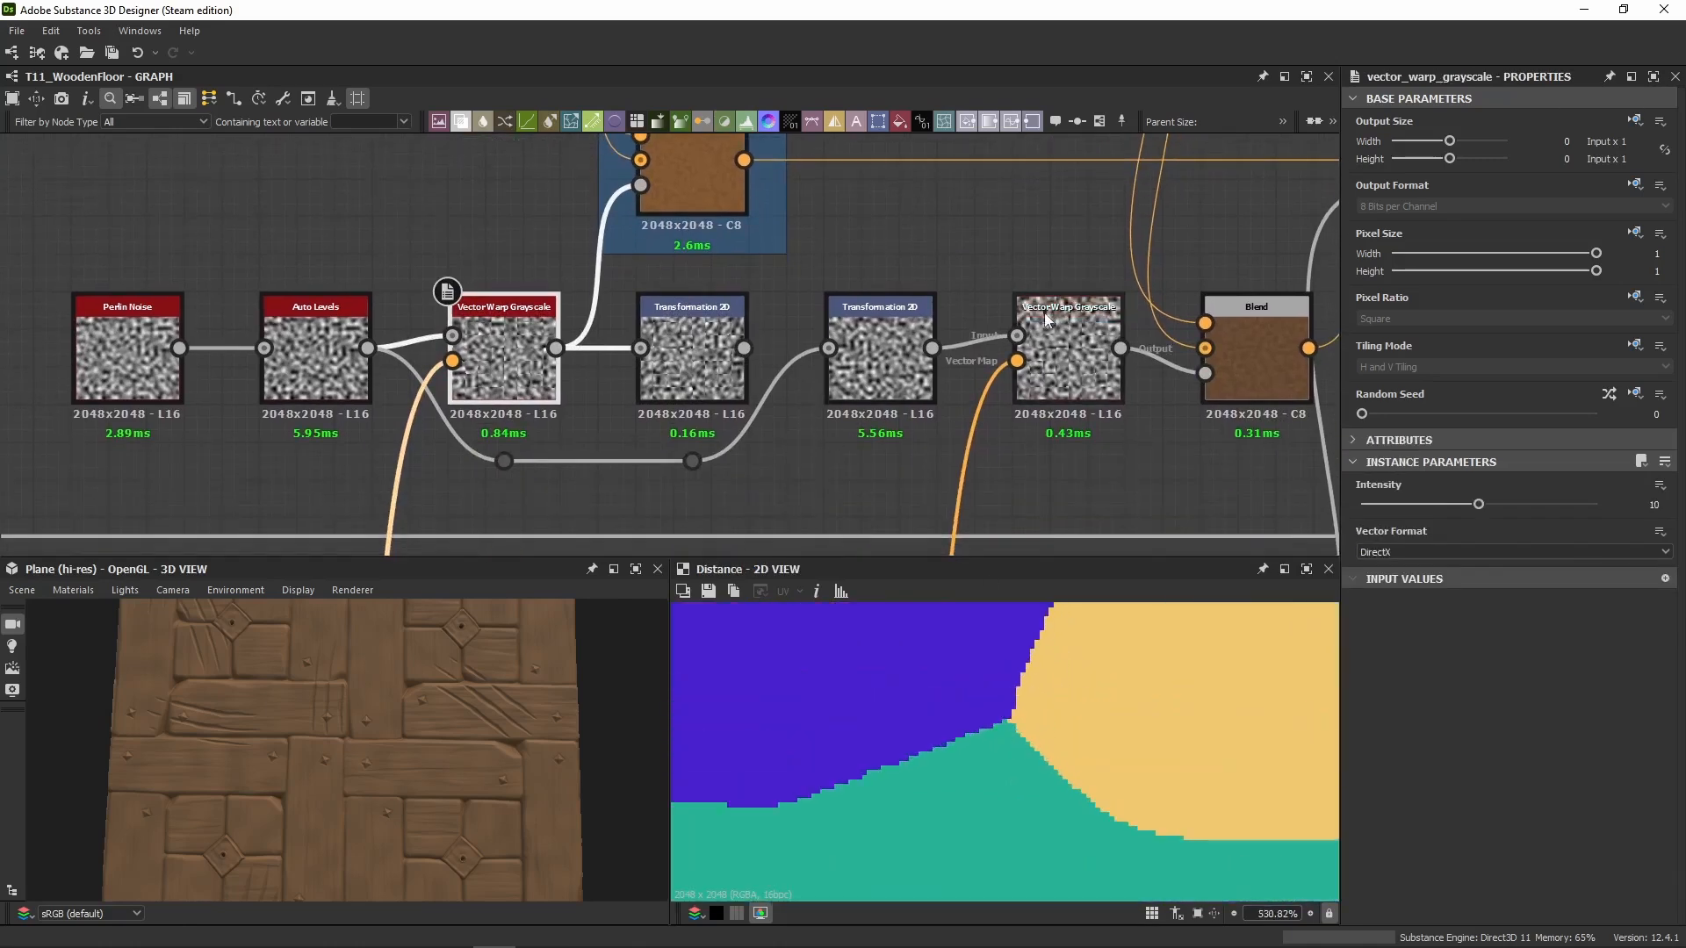
Step: Compare the added Transformation 2D with the long-plank Vector Warp Grayscale, and delete that Transformation 2D node
double_click(713, 387)
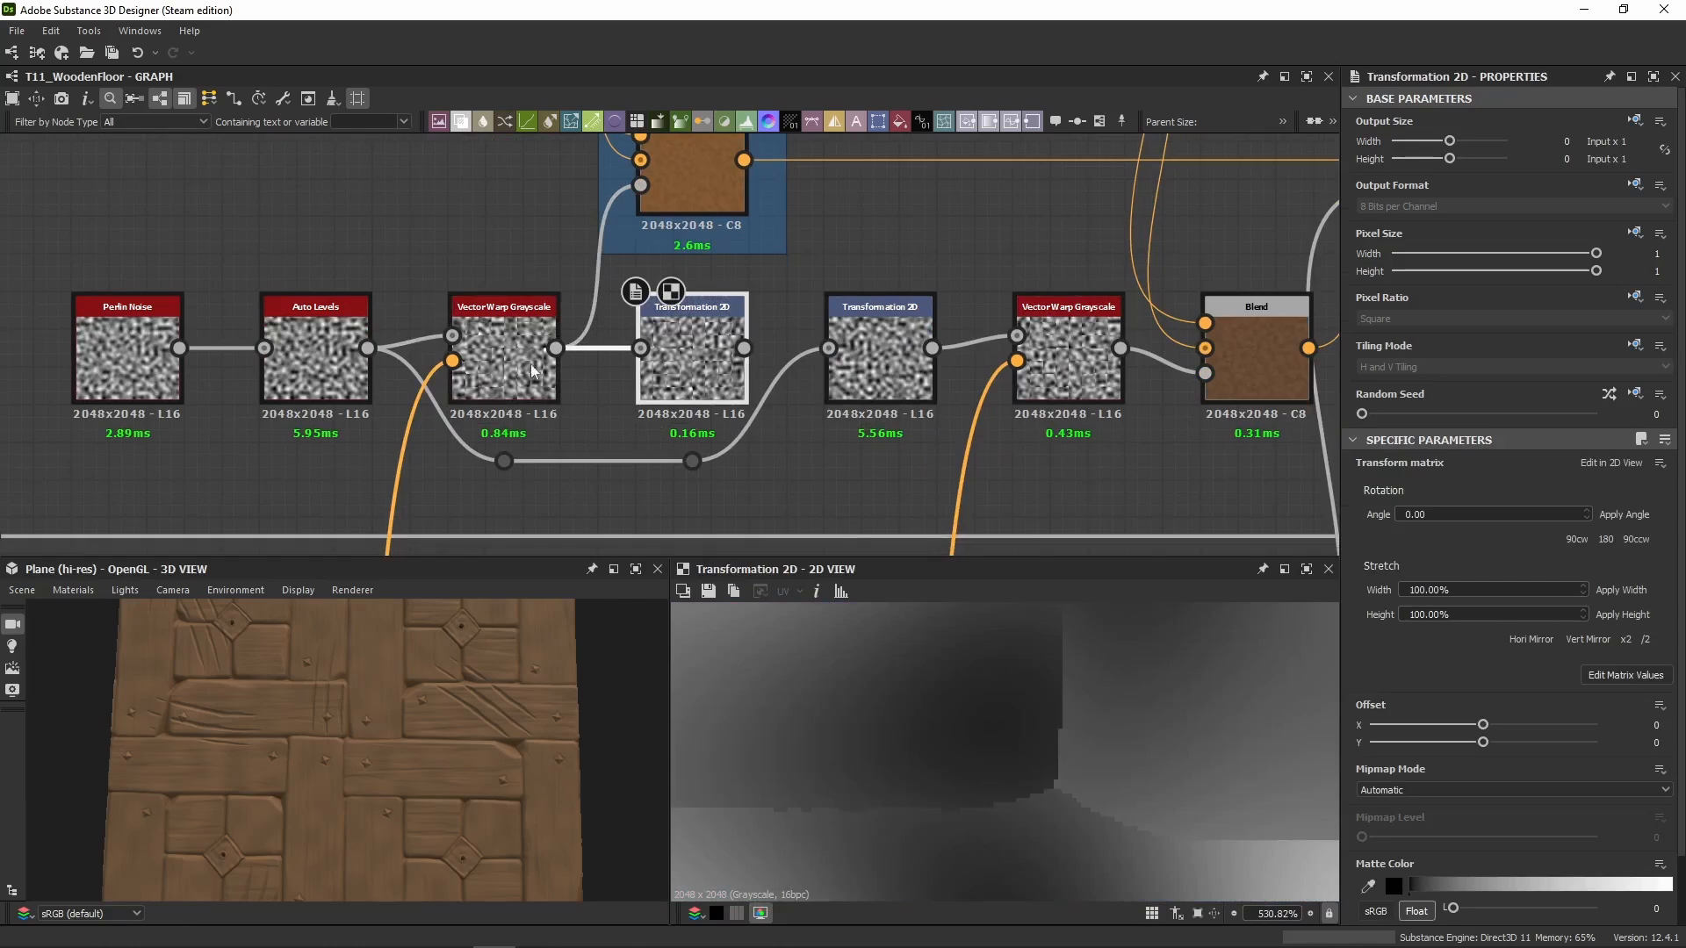
double_click(533, 371)
click(686, 358)
key(Delete)
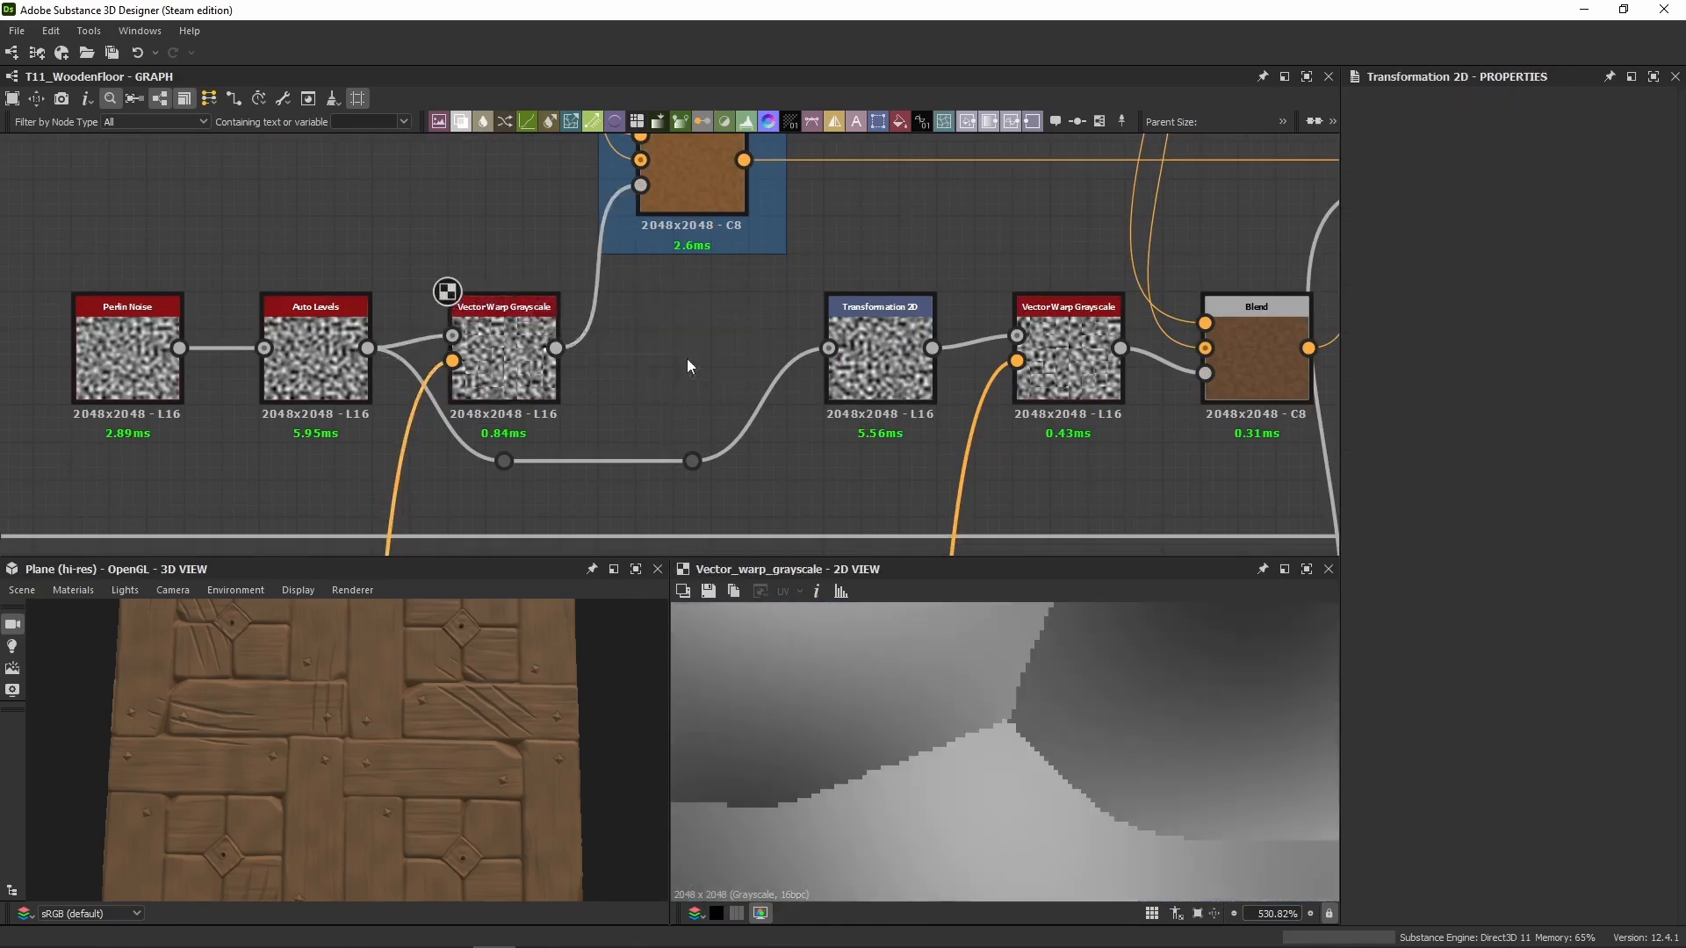
Step: Preview the Auto Levels noise, the small-plank Vector Warp Grayscale and the Blend it drives
double_click(303, 355)
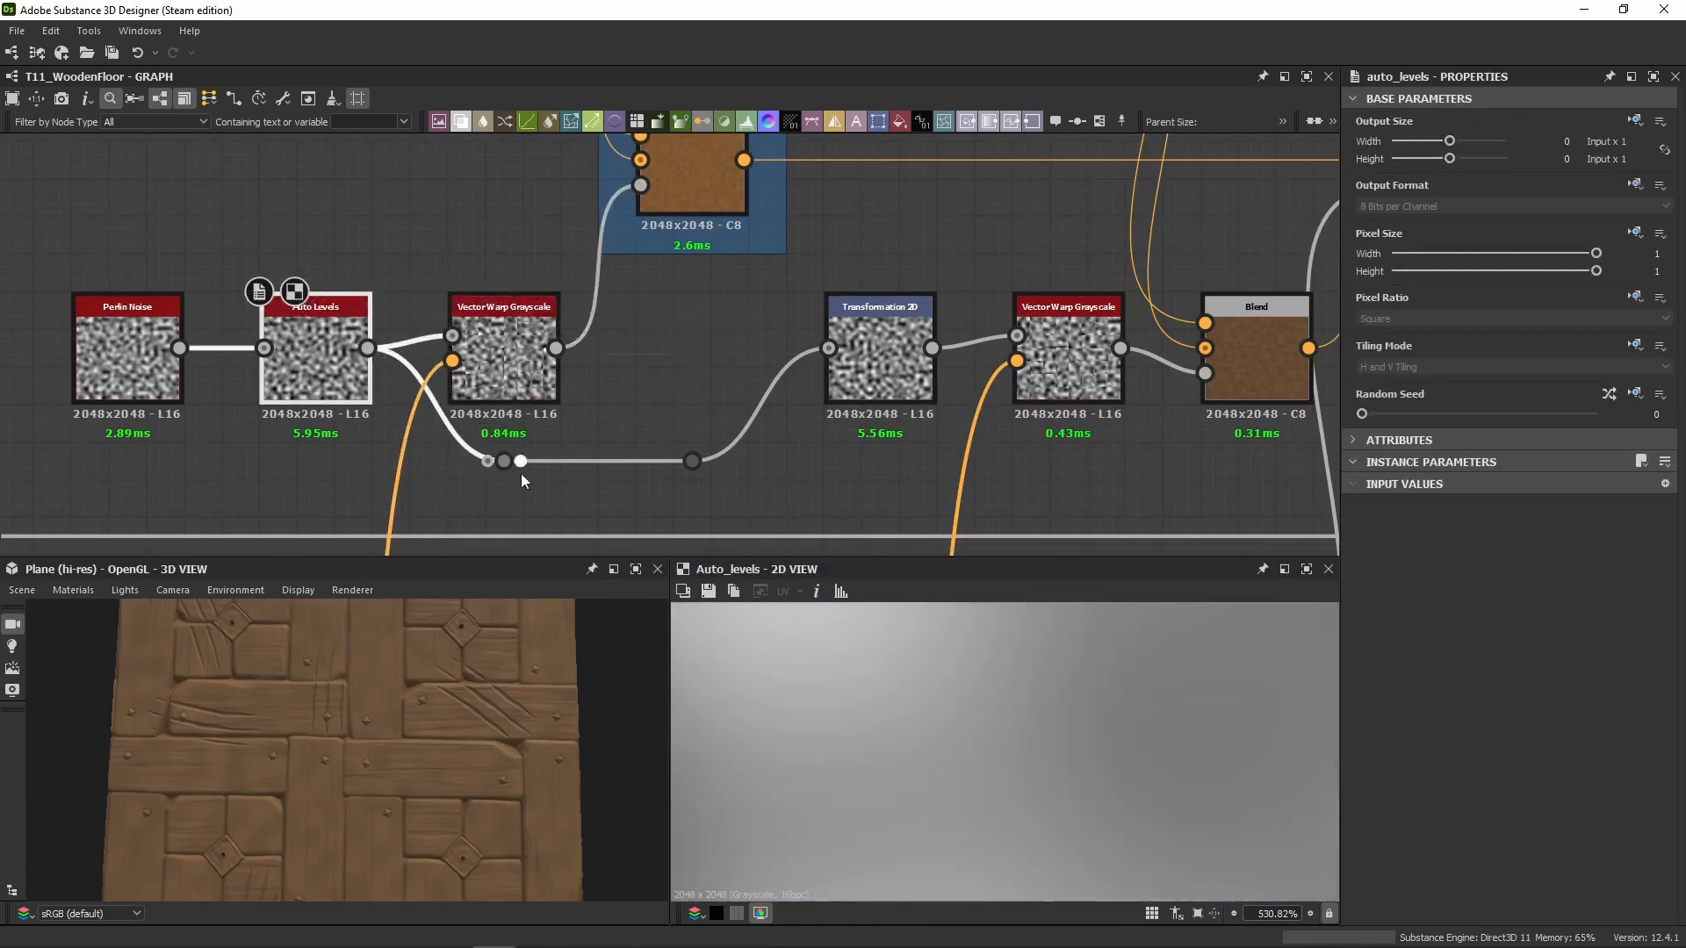
double_click(750, 302)
middle_drag(1075, 350, 509, 422)
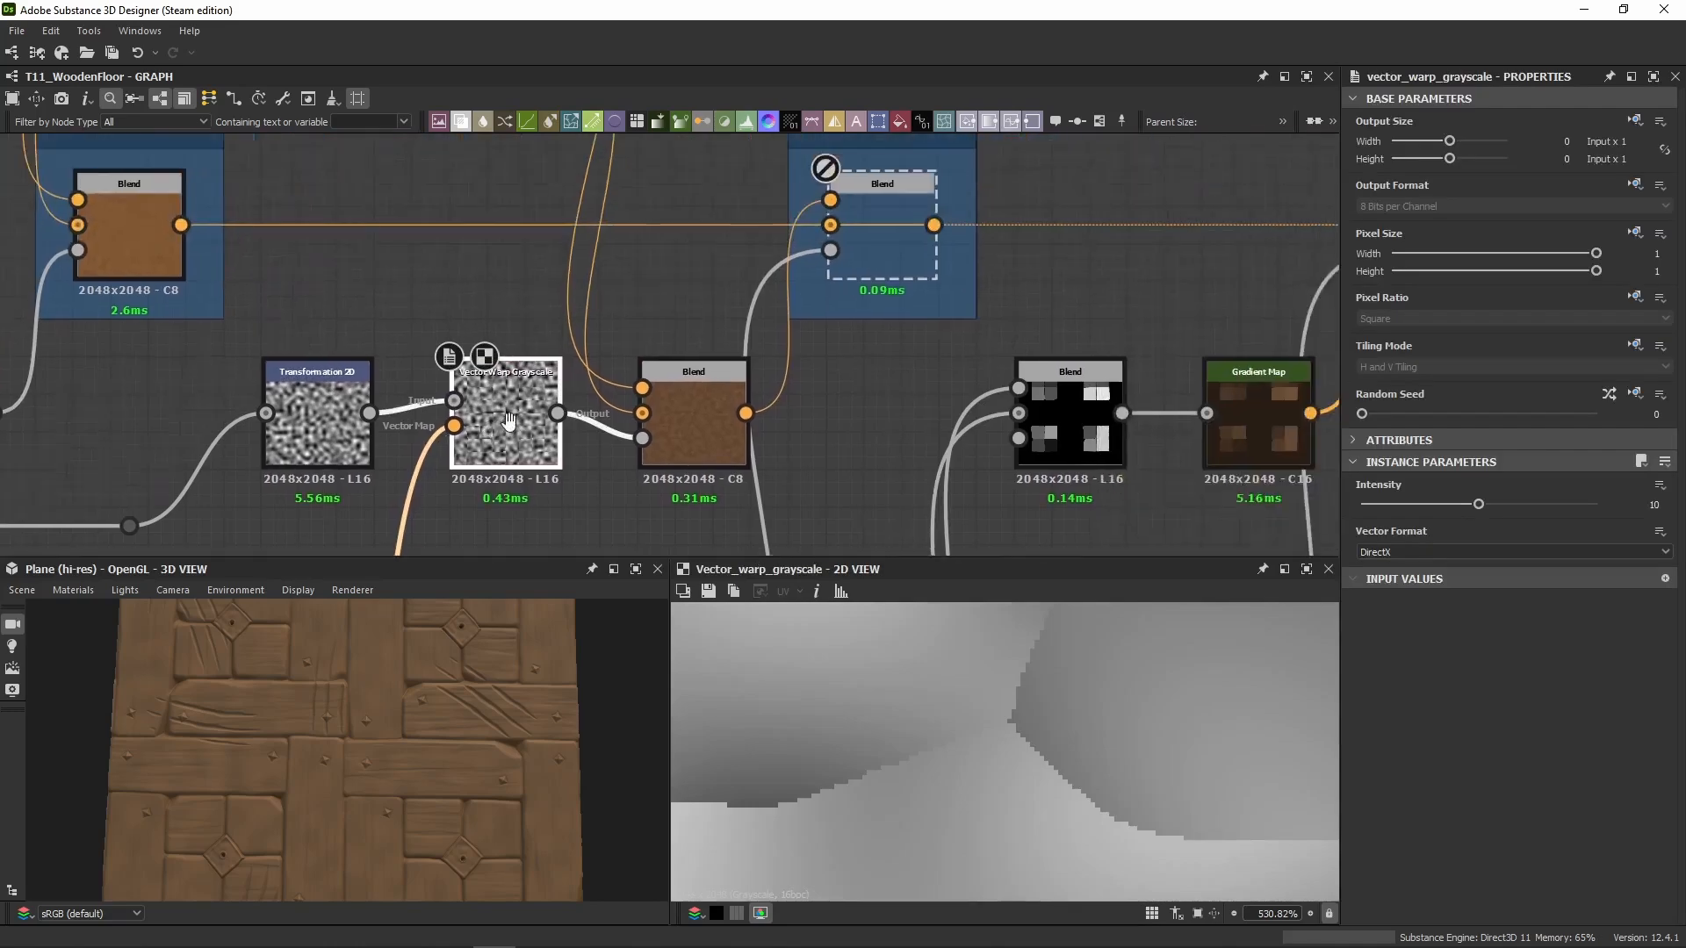
scroll(510, 422, down, 3)
scroll(657, 313, up, 3)
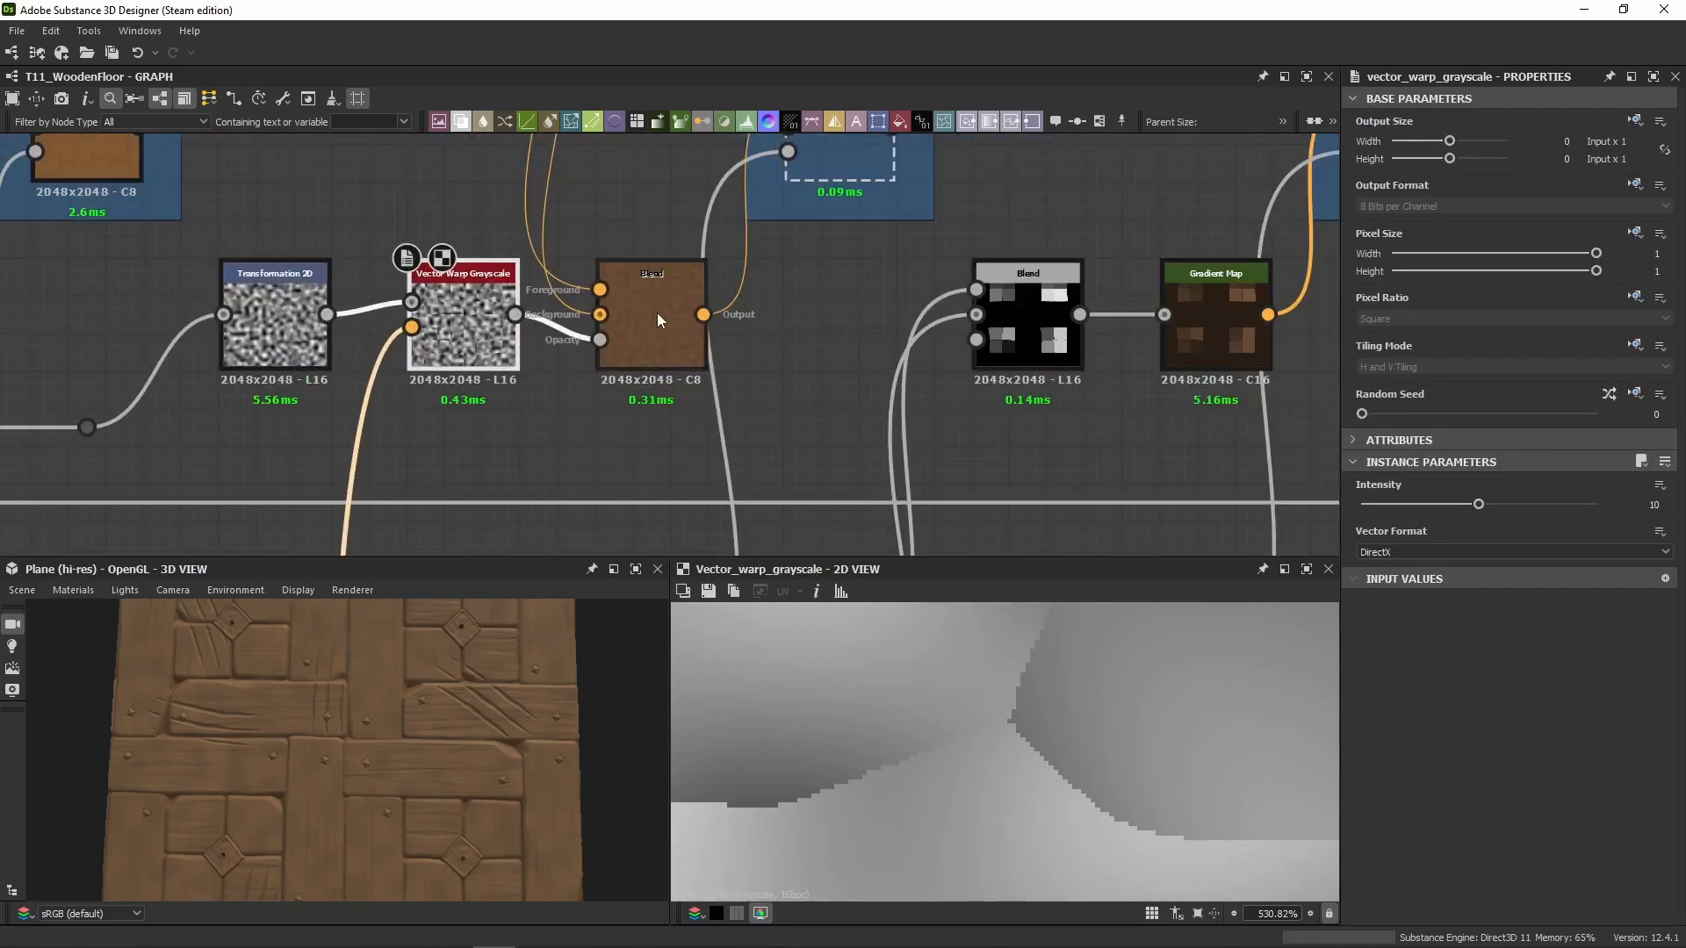
double_click(640, 373)
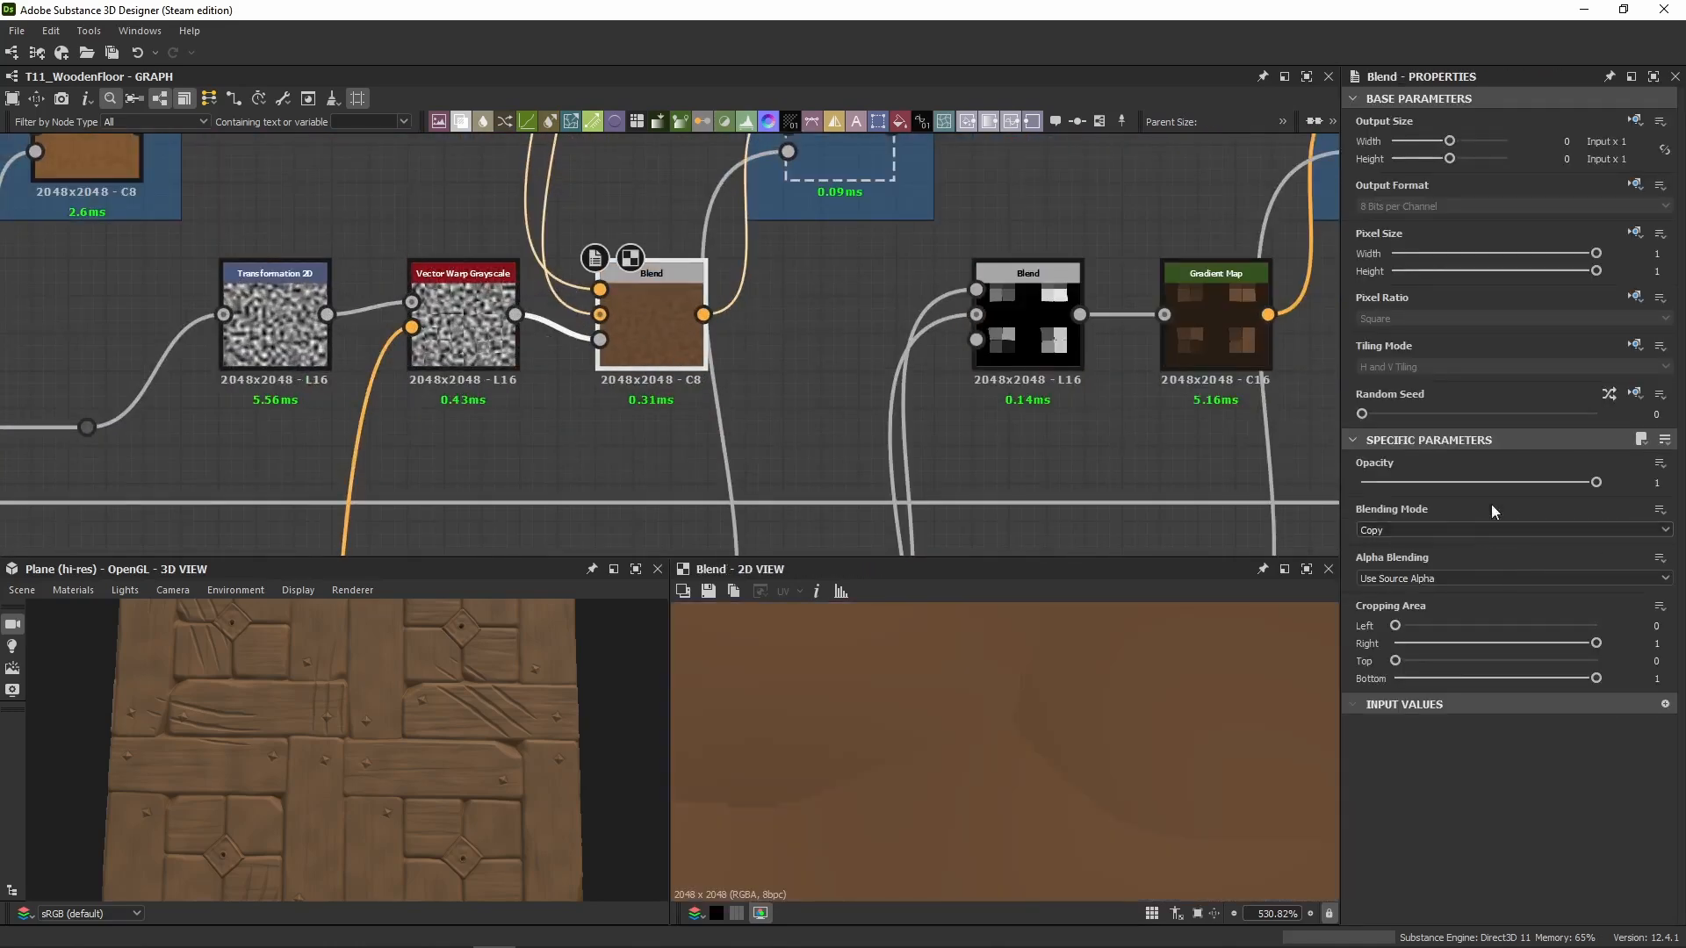
Step: Inspect the two pairs of Uniform Color nodes feeding the long-plank and small-plank Blends
scroll(772, 271, down, 5)
click(618, 253)
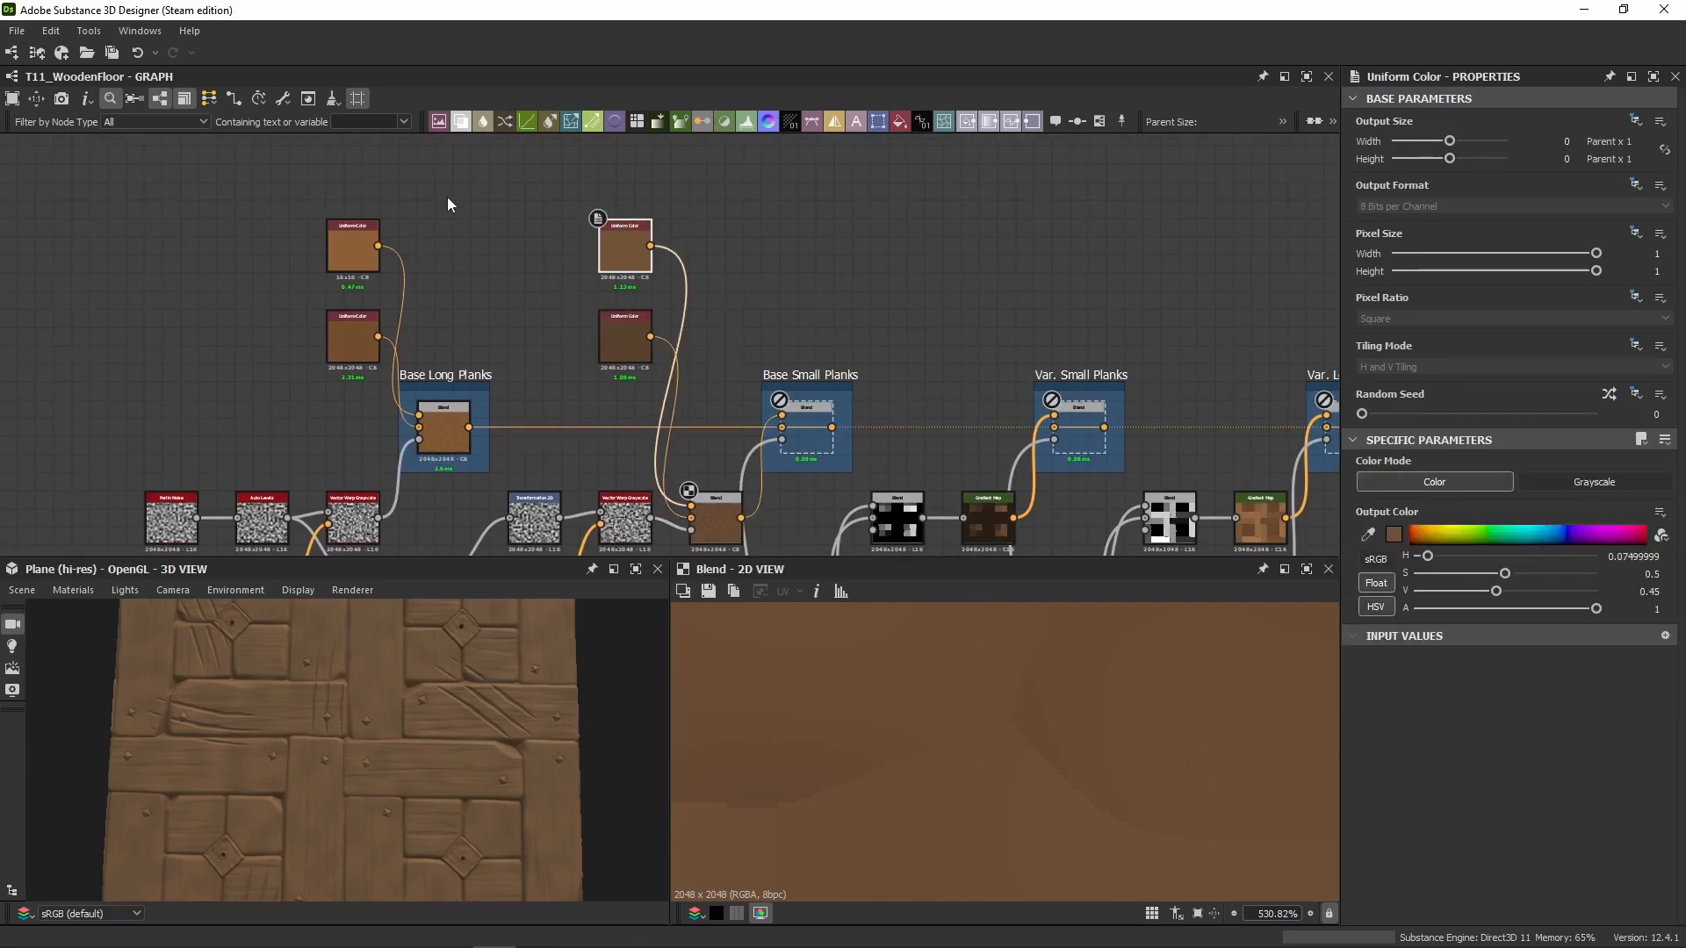
drag(436, 194, 323, 344)
drag(704, 158, 601, 356)
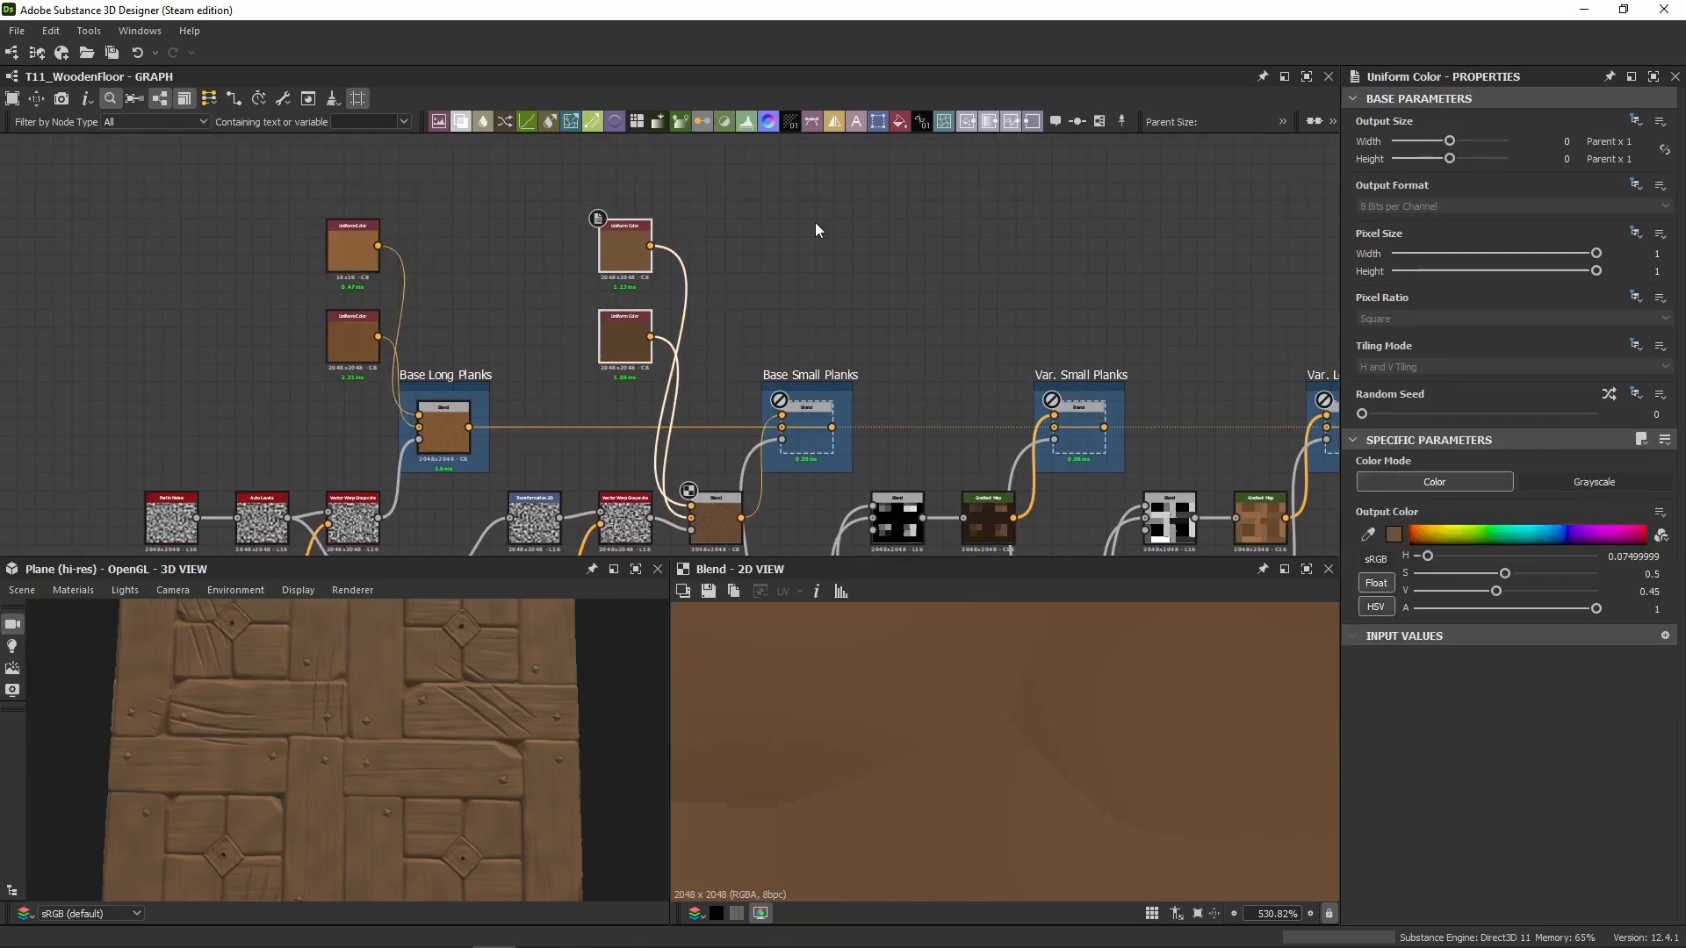
click(815, 223)
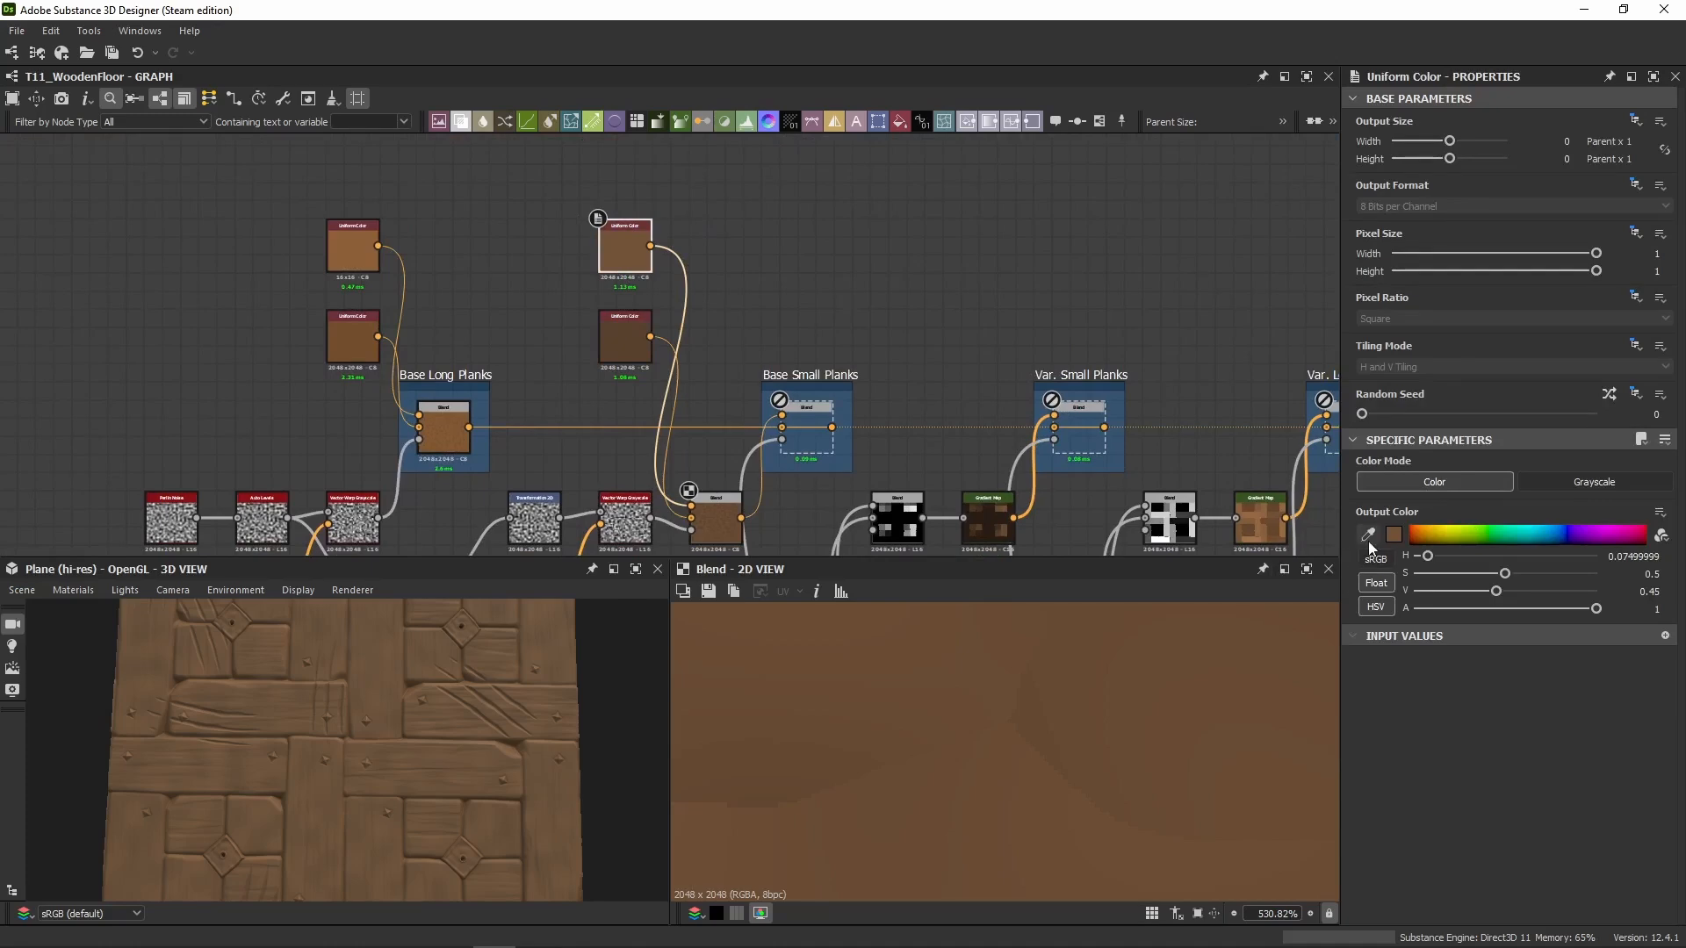
Step: Set the hue of both small-plank Uniform Color nodes to 0.075
scroll(639, 275, up, 1)
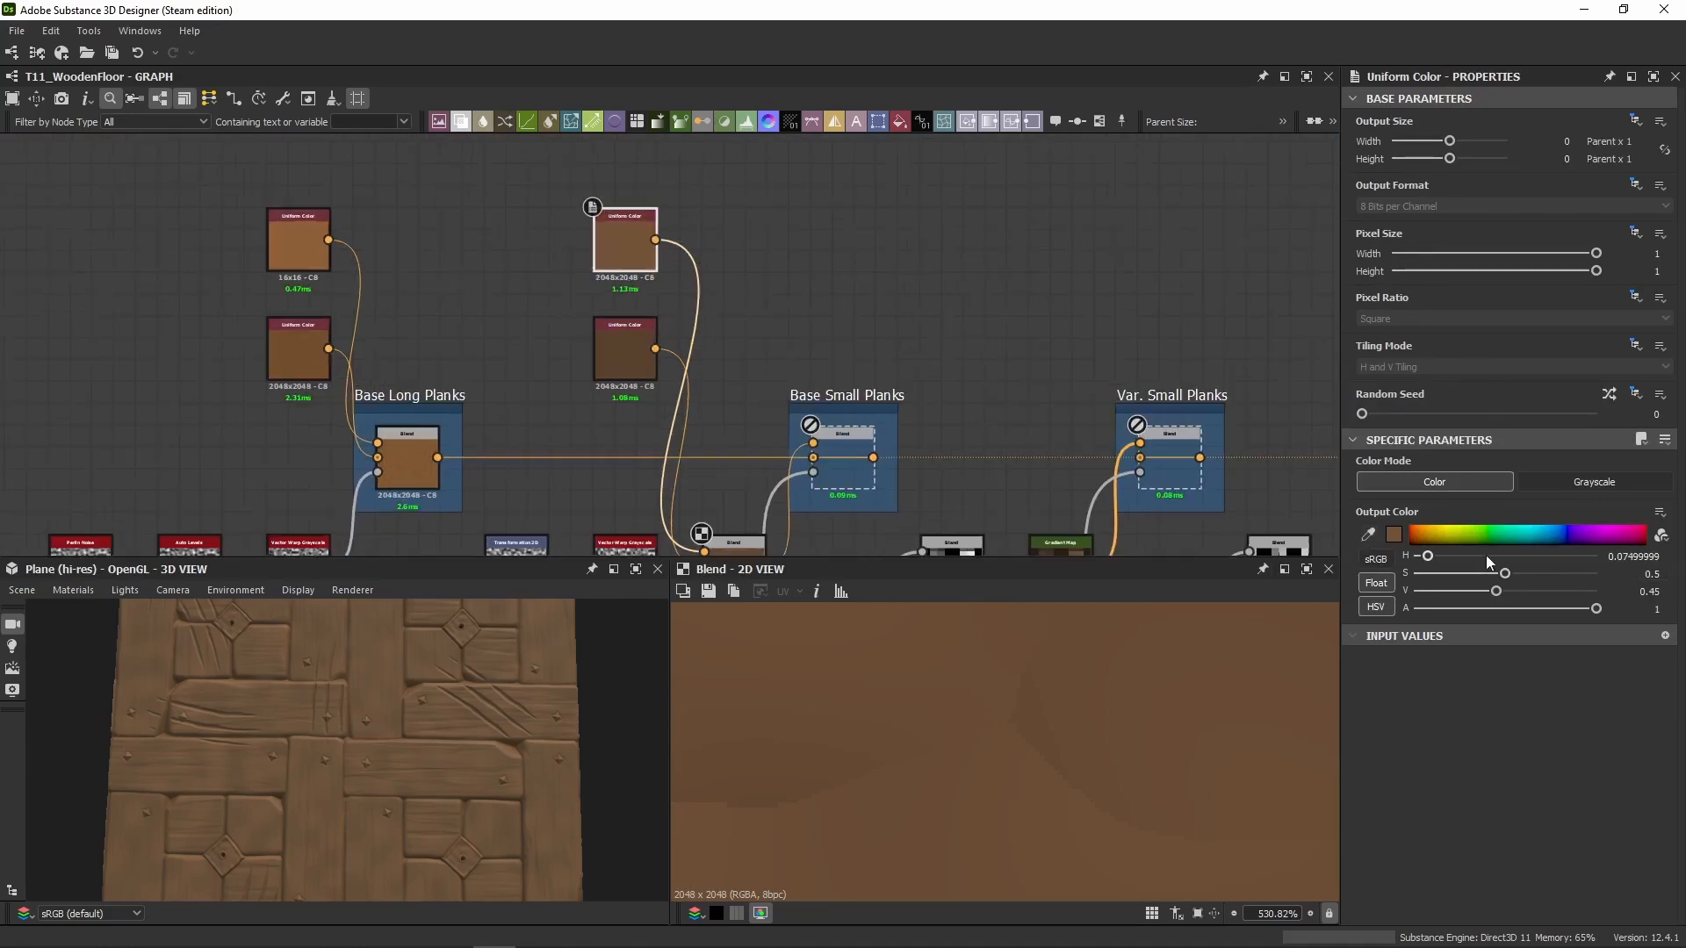
middle_drag(657, 347, 645, 274)
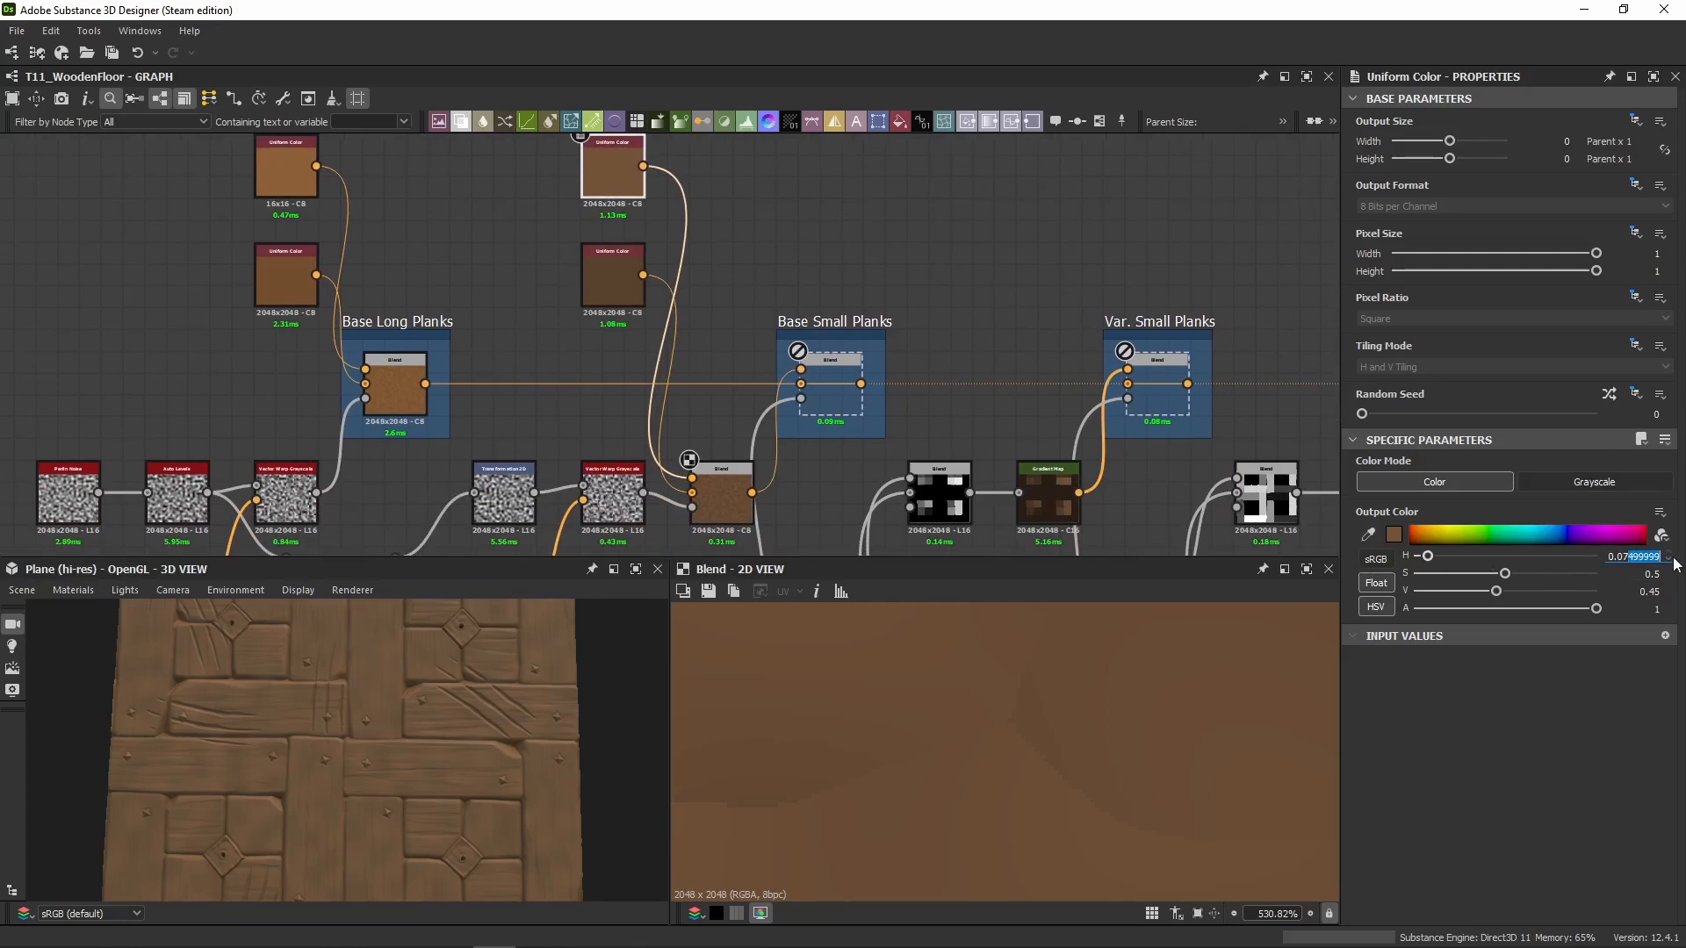
click(613, 277)
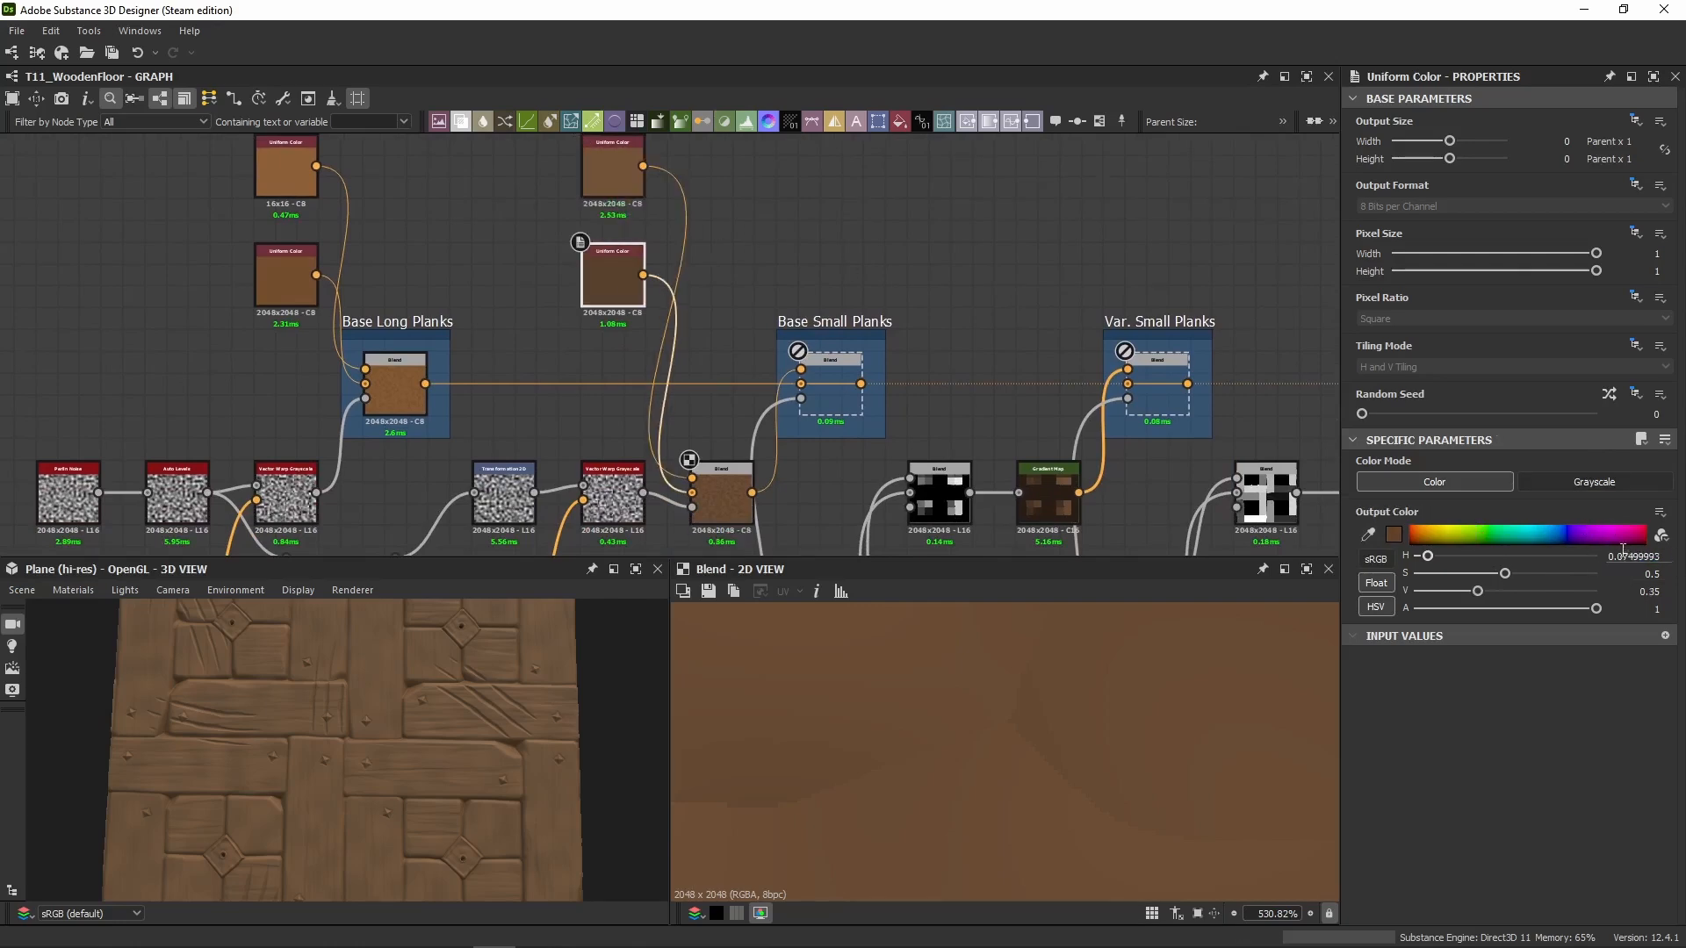
text(5)
key(Return)
Step: Enable the Base Small Planks Blend and preview it in the 2D view
middle_drag(803, 279, 803, 181)
click(709, 395)
middle_drag(703, 285, 685, 332)
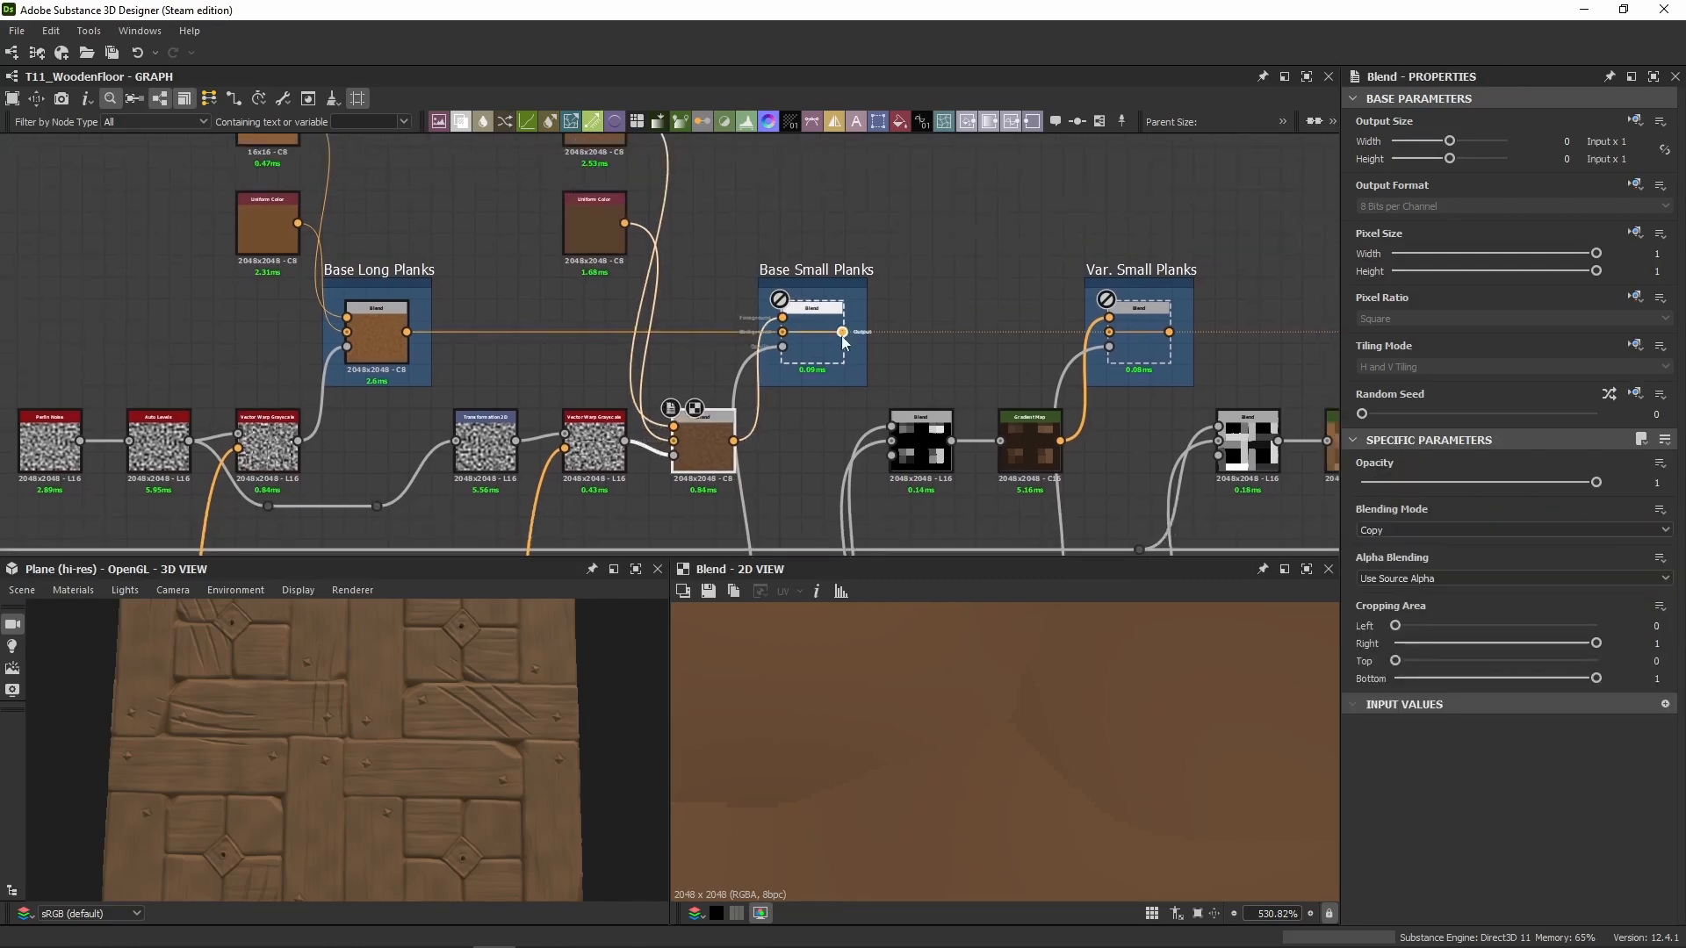
double_click(803, 347)
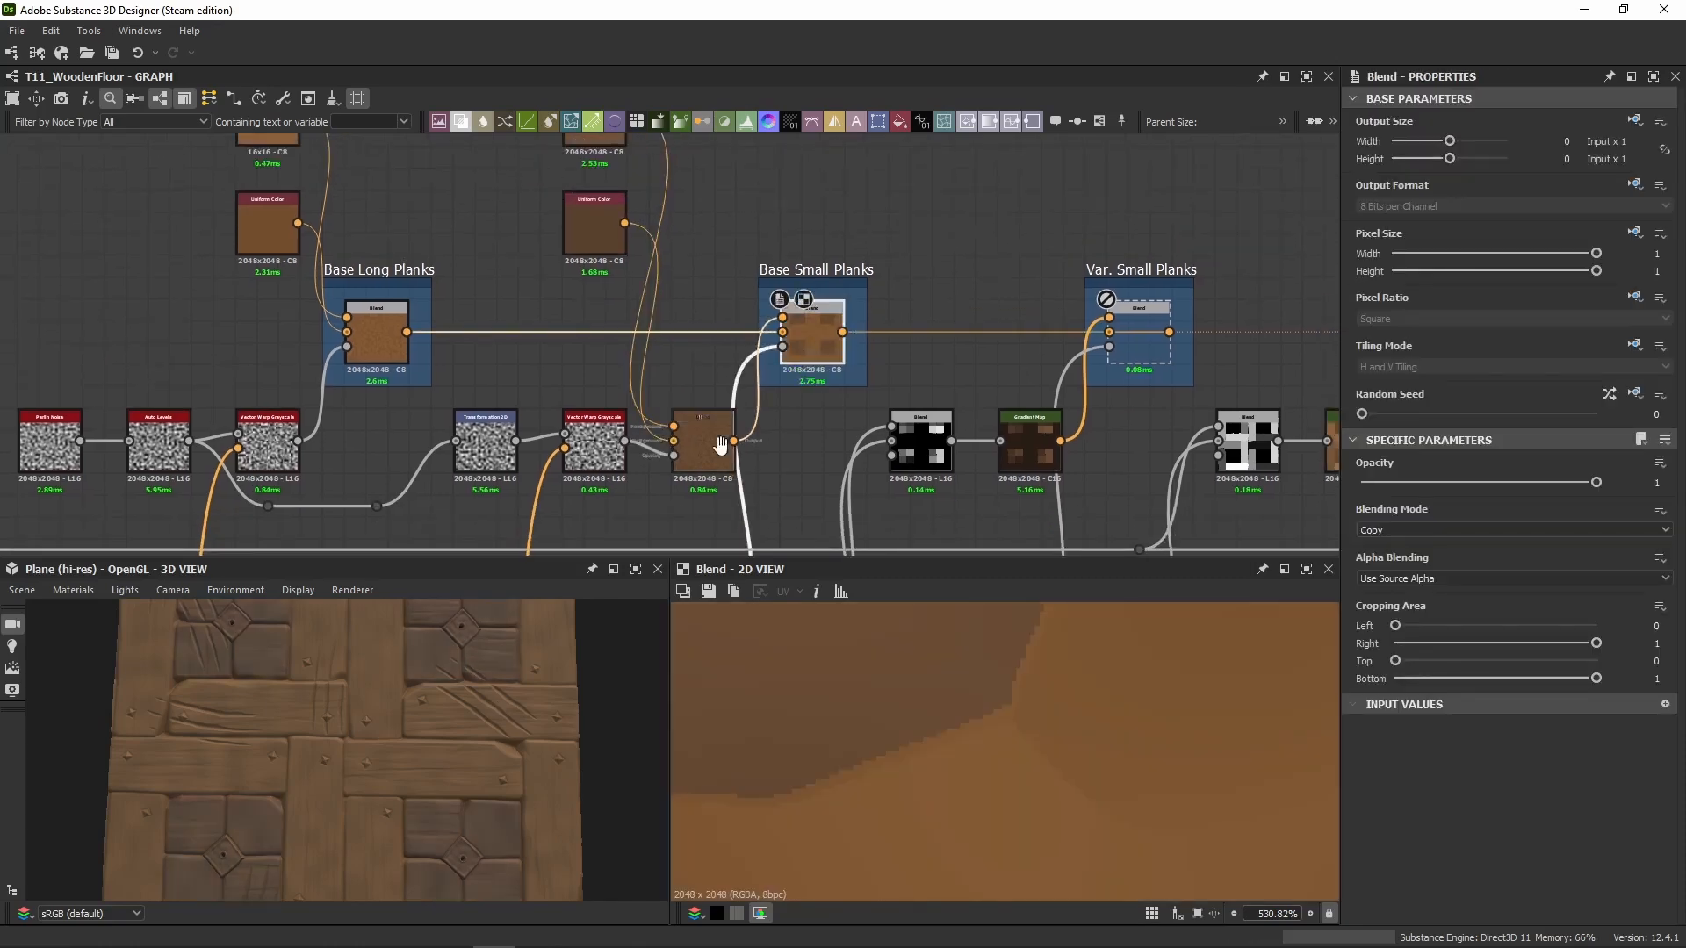
Step: Examine the Histogram Select mask of the small planks and compare it with the Base Small Planks Blend output
middle_drag(720, 446, 841, 241)
scroll(842, 240, down, 2)
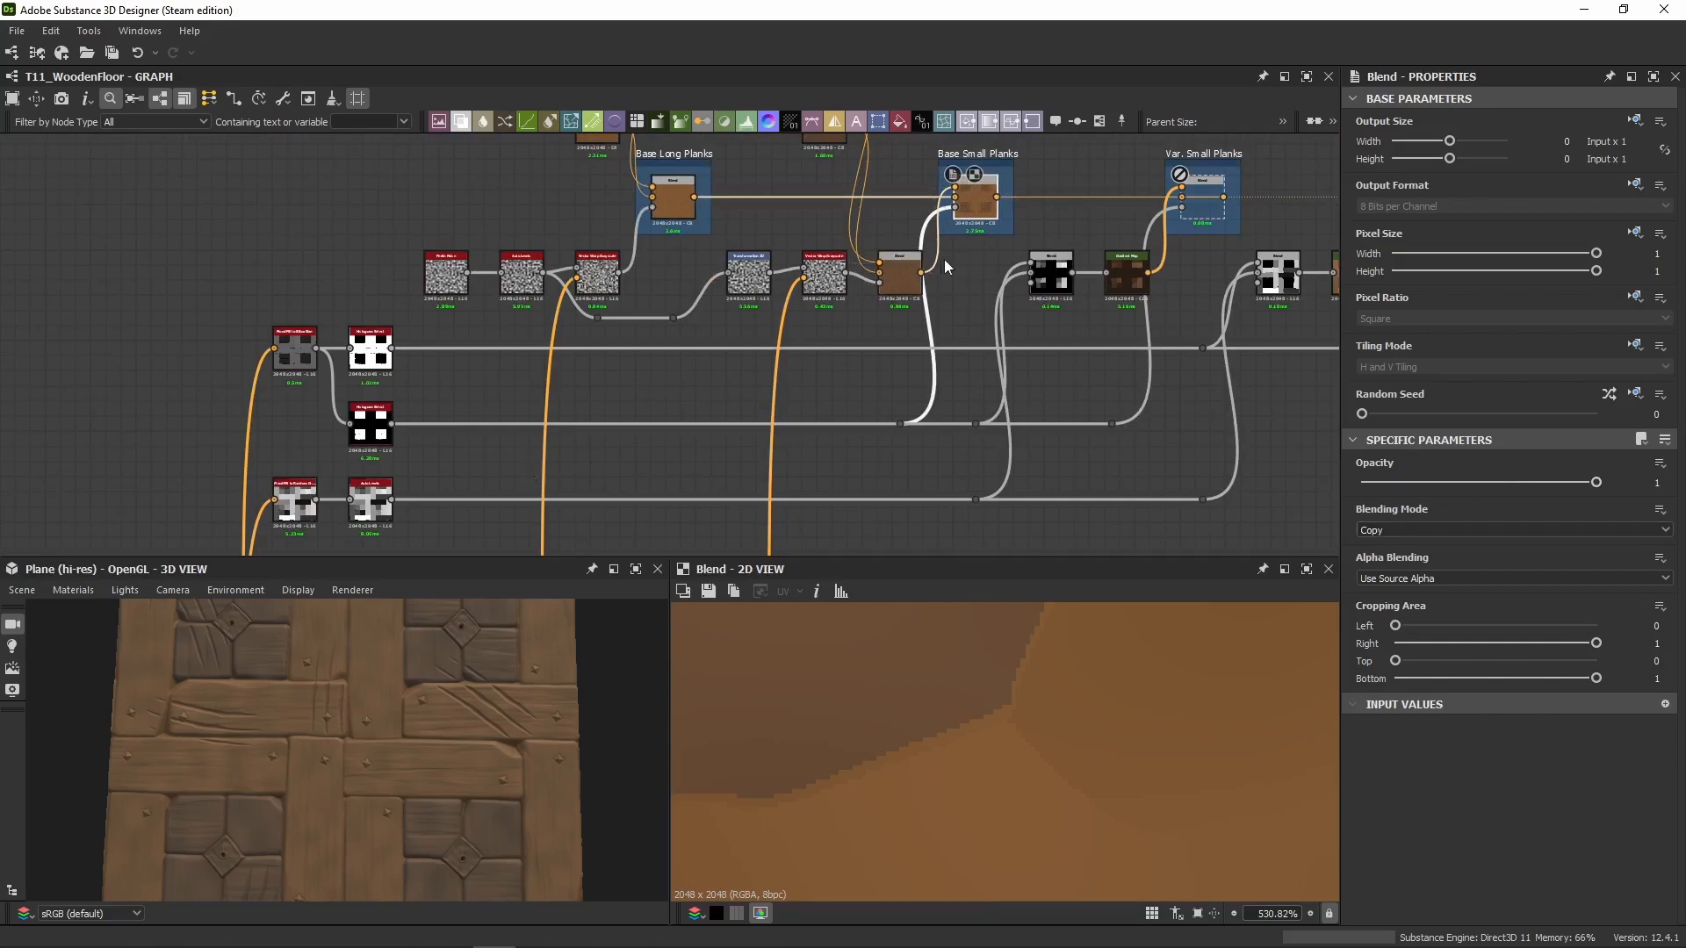
double_click(370, 424)
scroll(874, 650, down, 10)
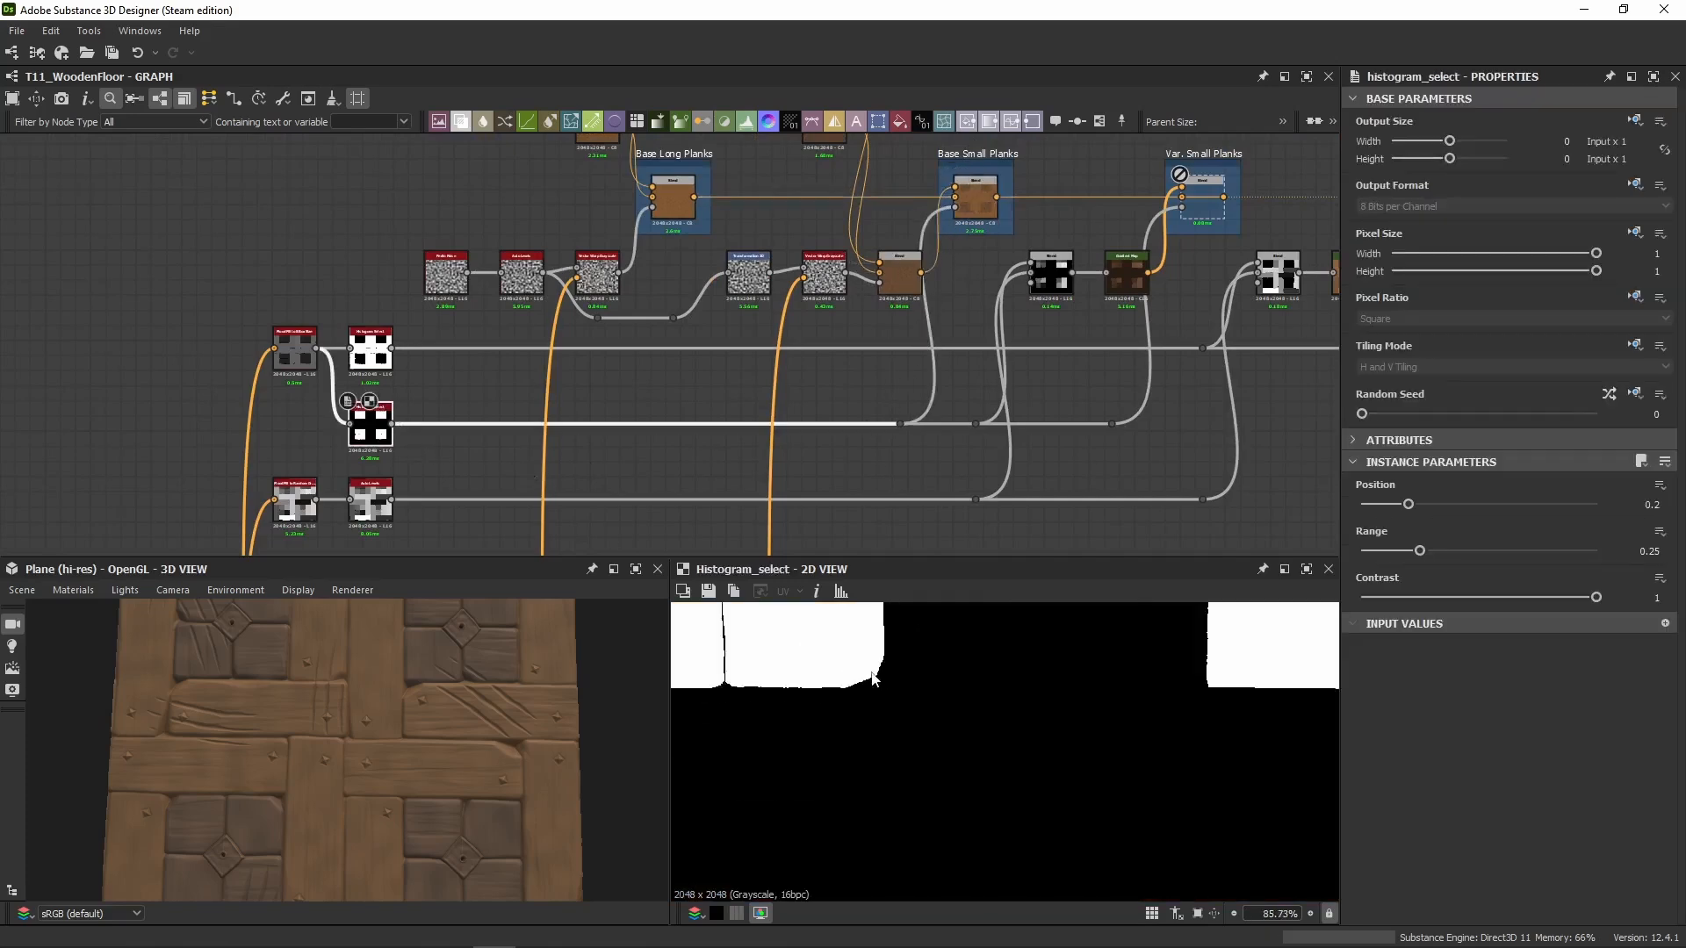
middle_drag(873, 650, 878, 702)
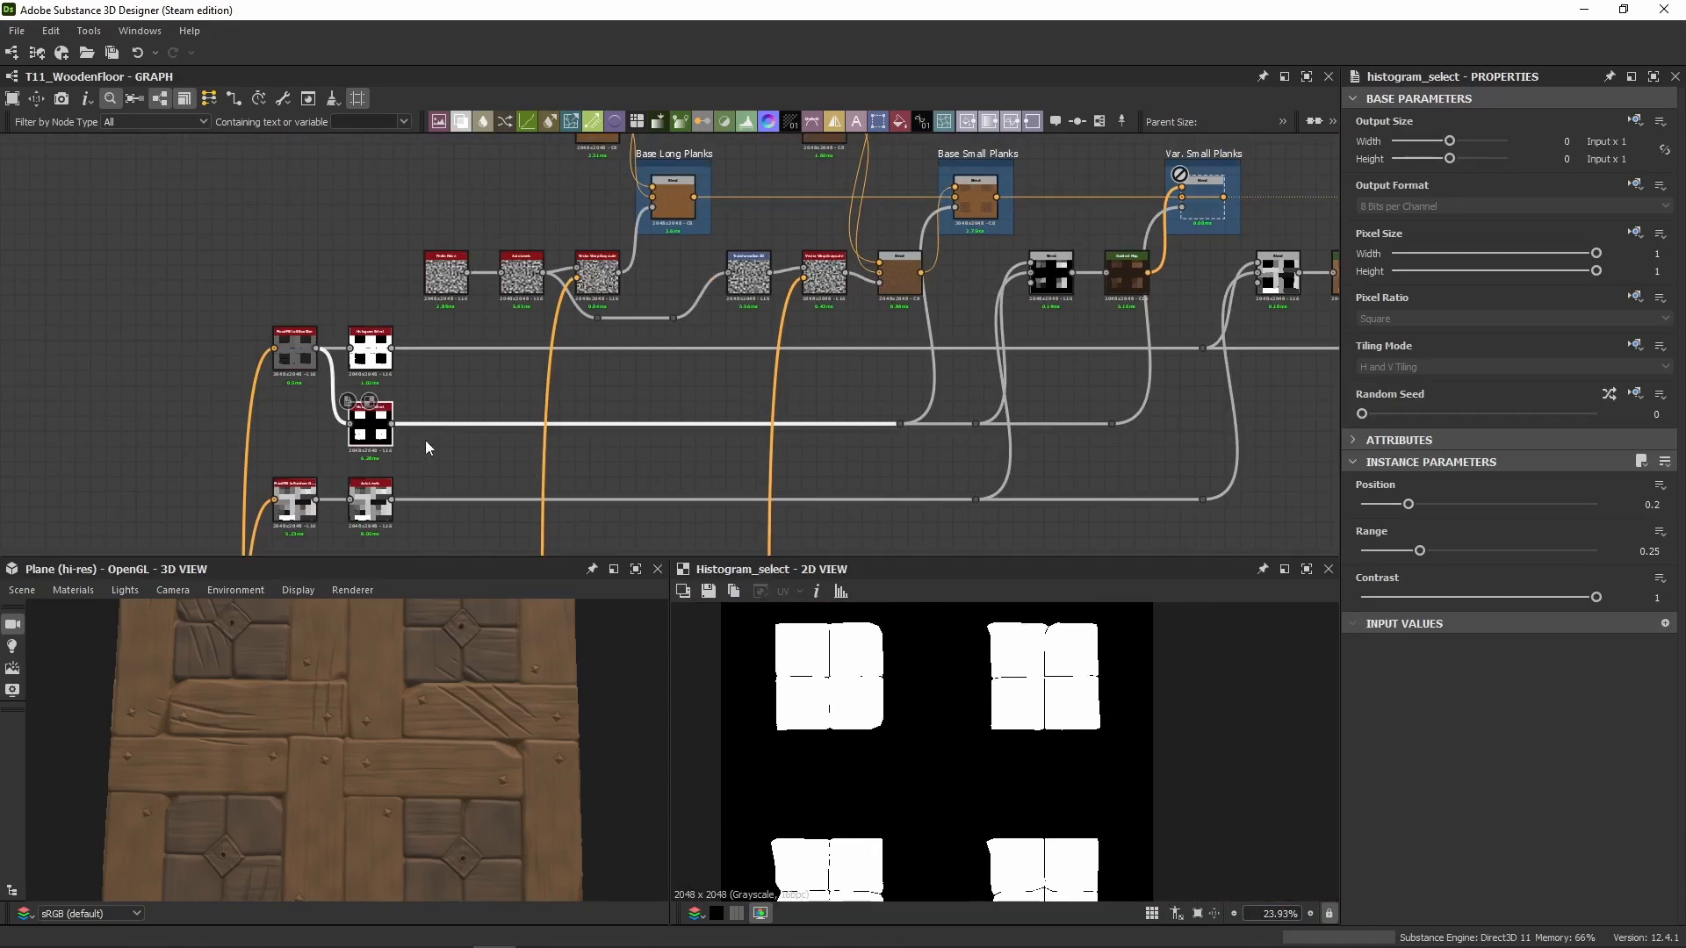
double_click(977, 200)
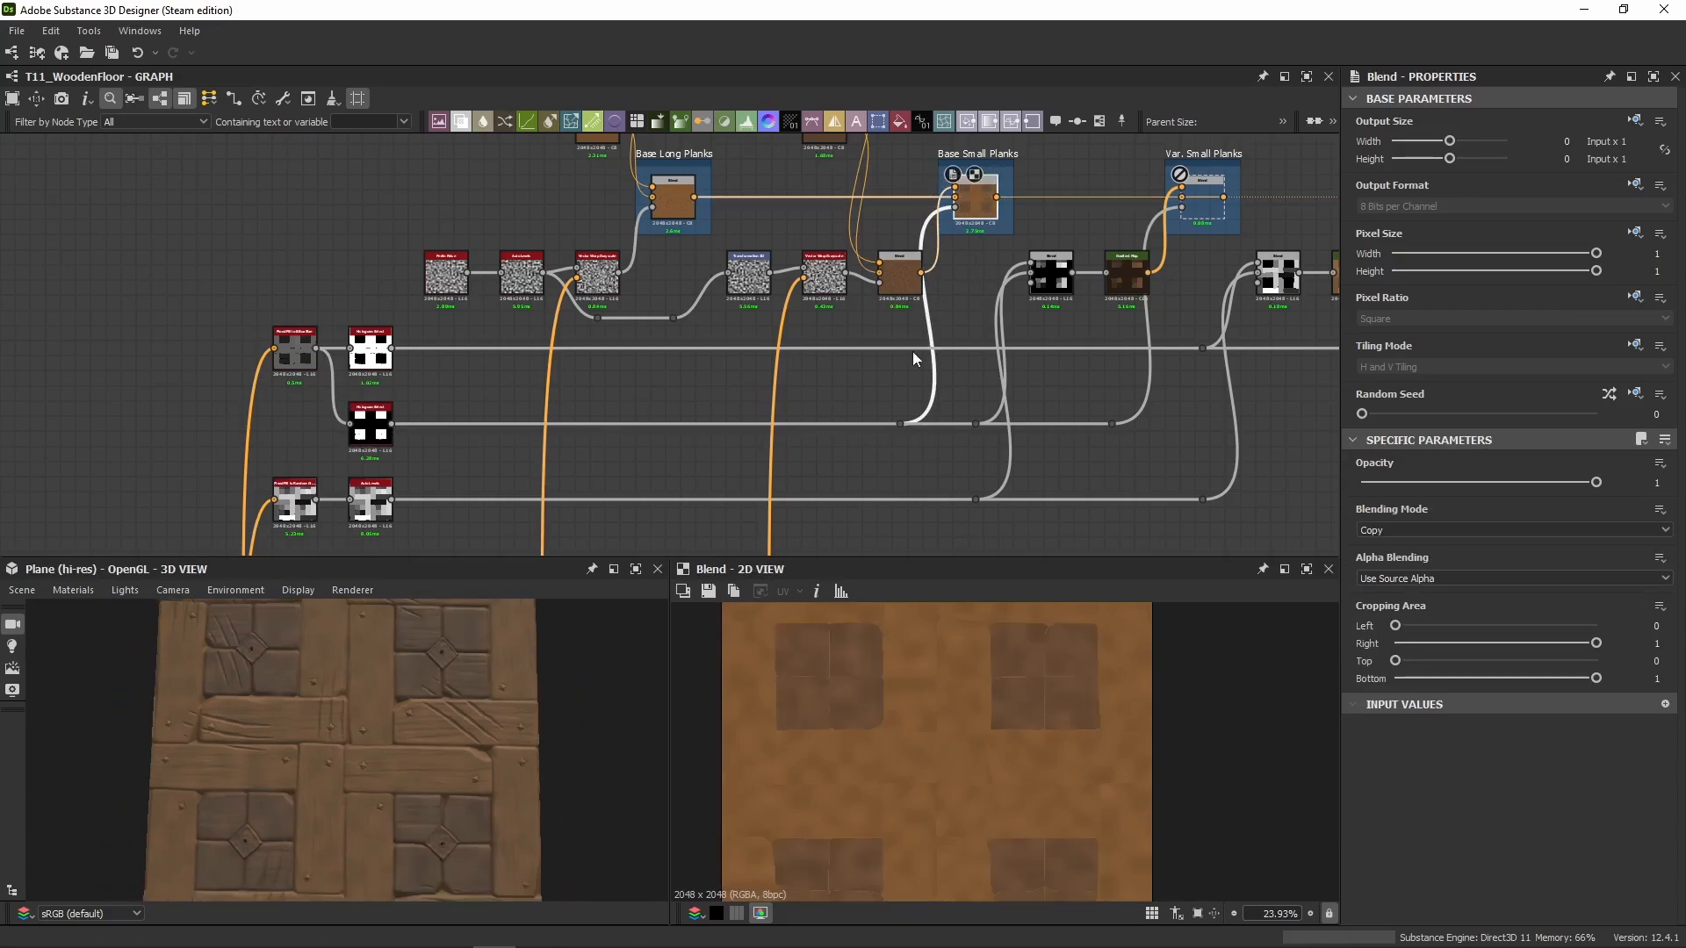
Step: Trace the small-plank mask connection and preview the Multiply Blend that feeds the small-plank Gradient Map
middle_drag(913, 351, 673, 412)
scroll(610, 429, up, 5)
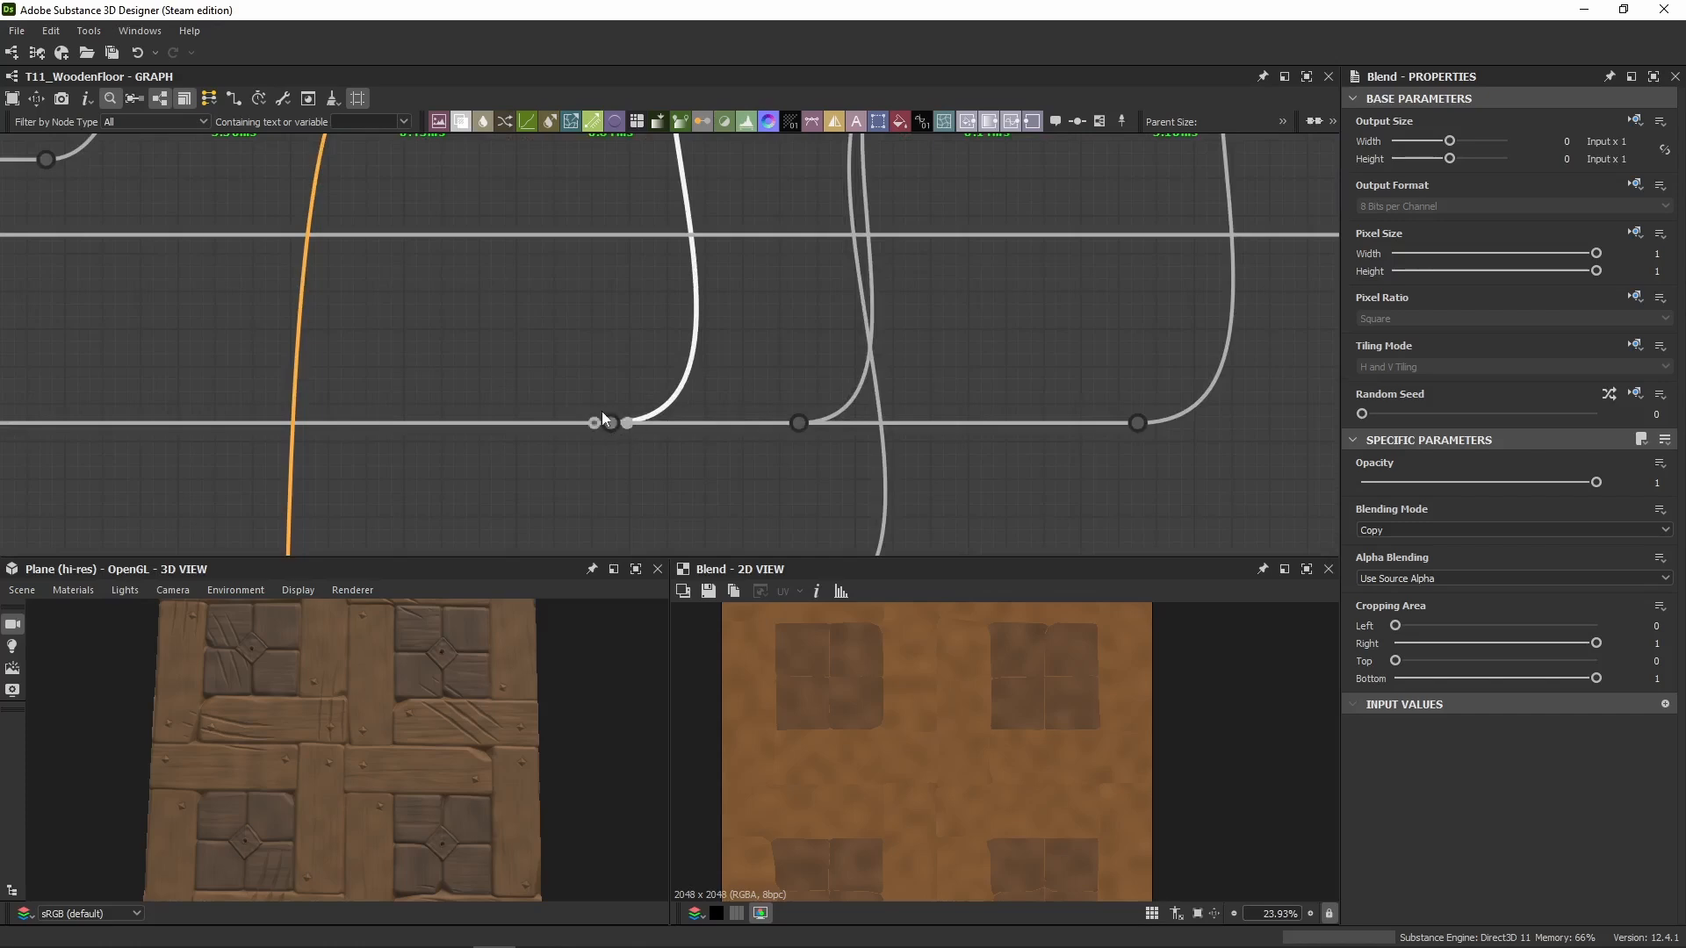
middle_drag(757, 341, 693, 411)
middle_drag(811, 231, 743, 359)
middle_drag(686, 286, 607, 382)
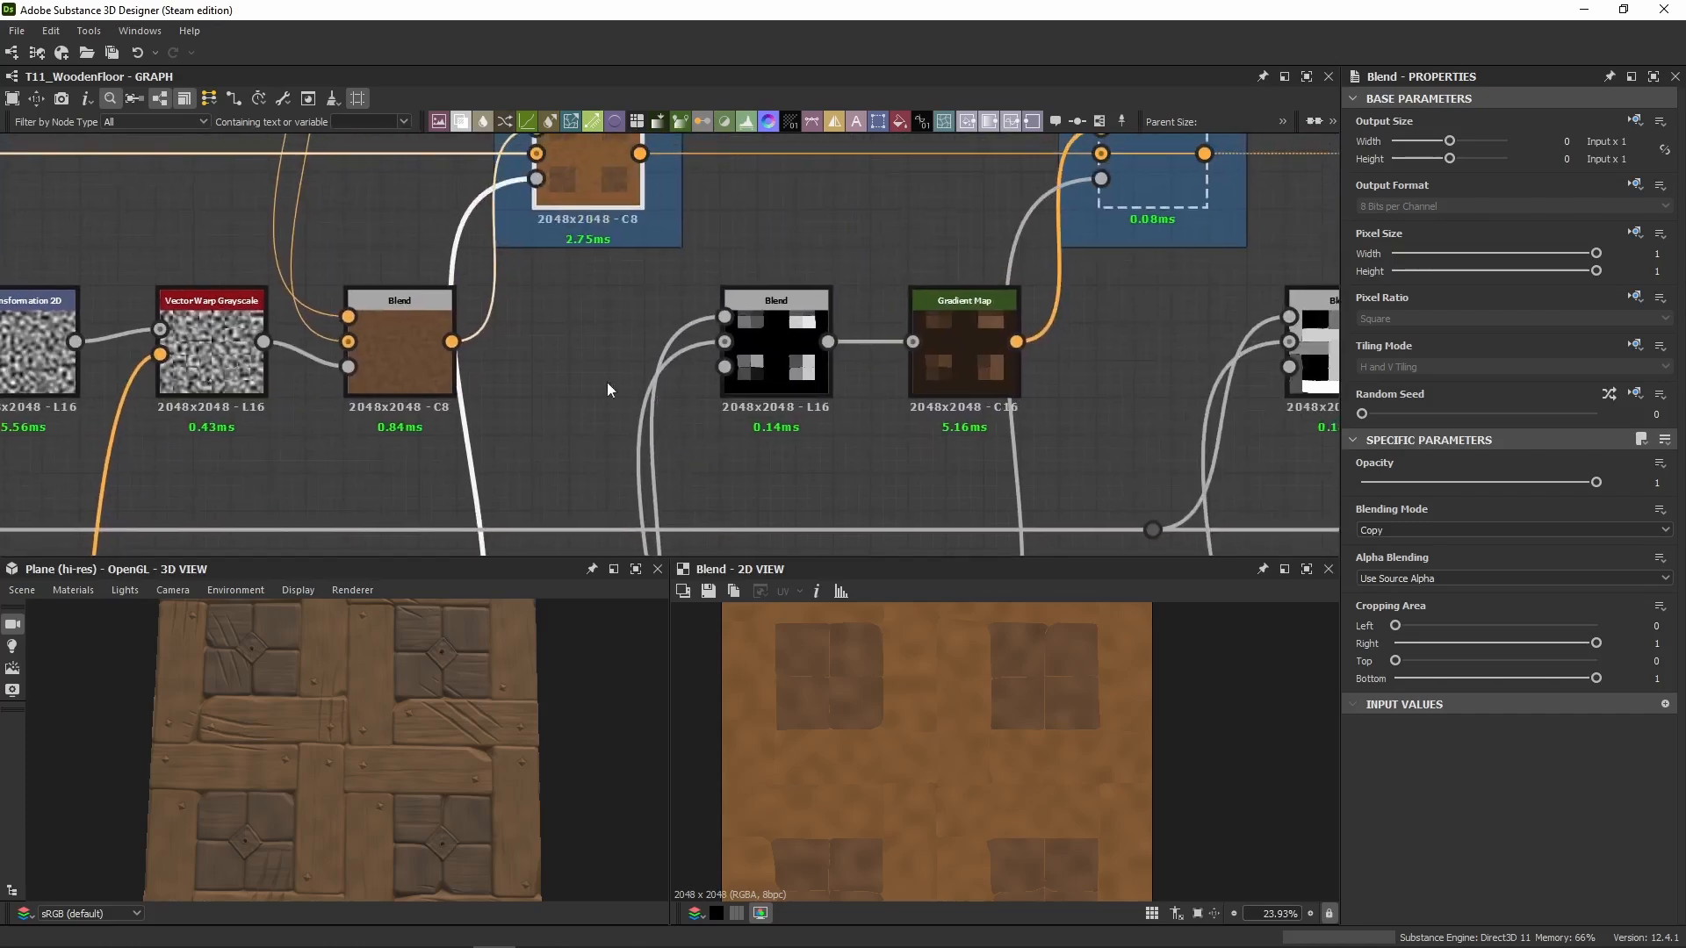
double_click(785, 352)
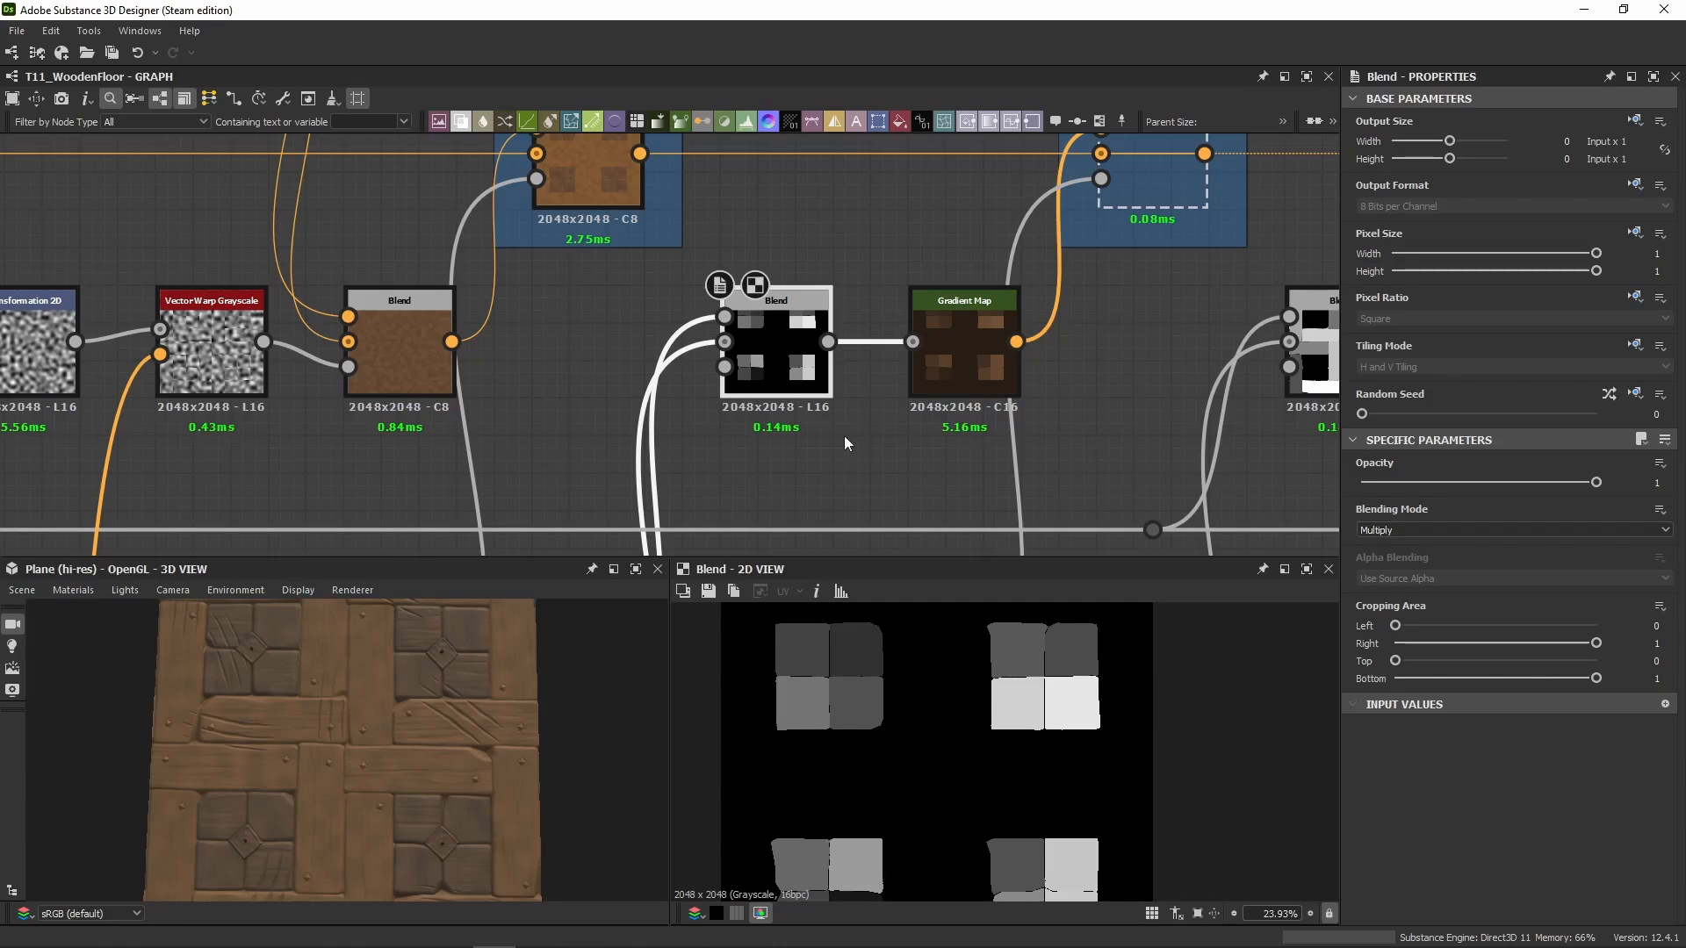
scroll(694, 423, down, 4)
middle_drag(686, 423, 655, 476)
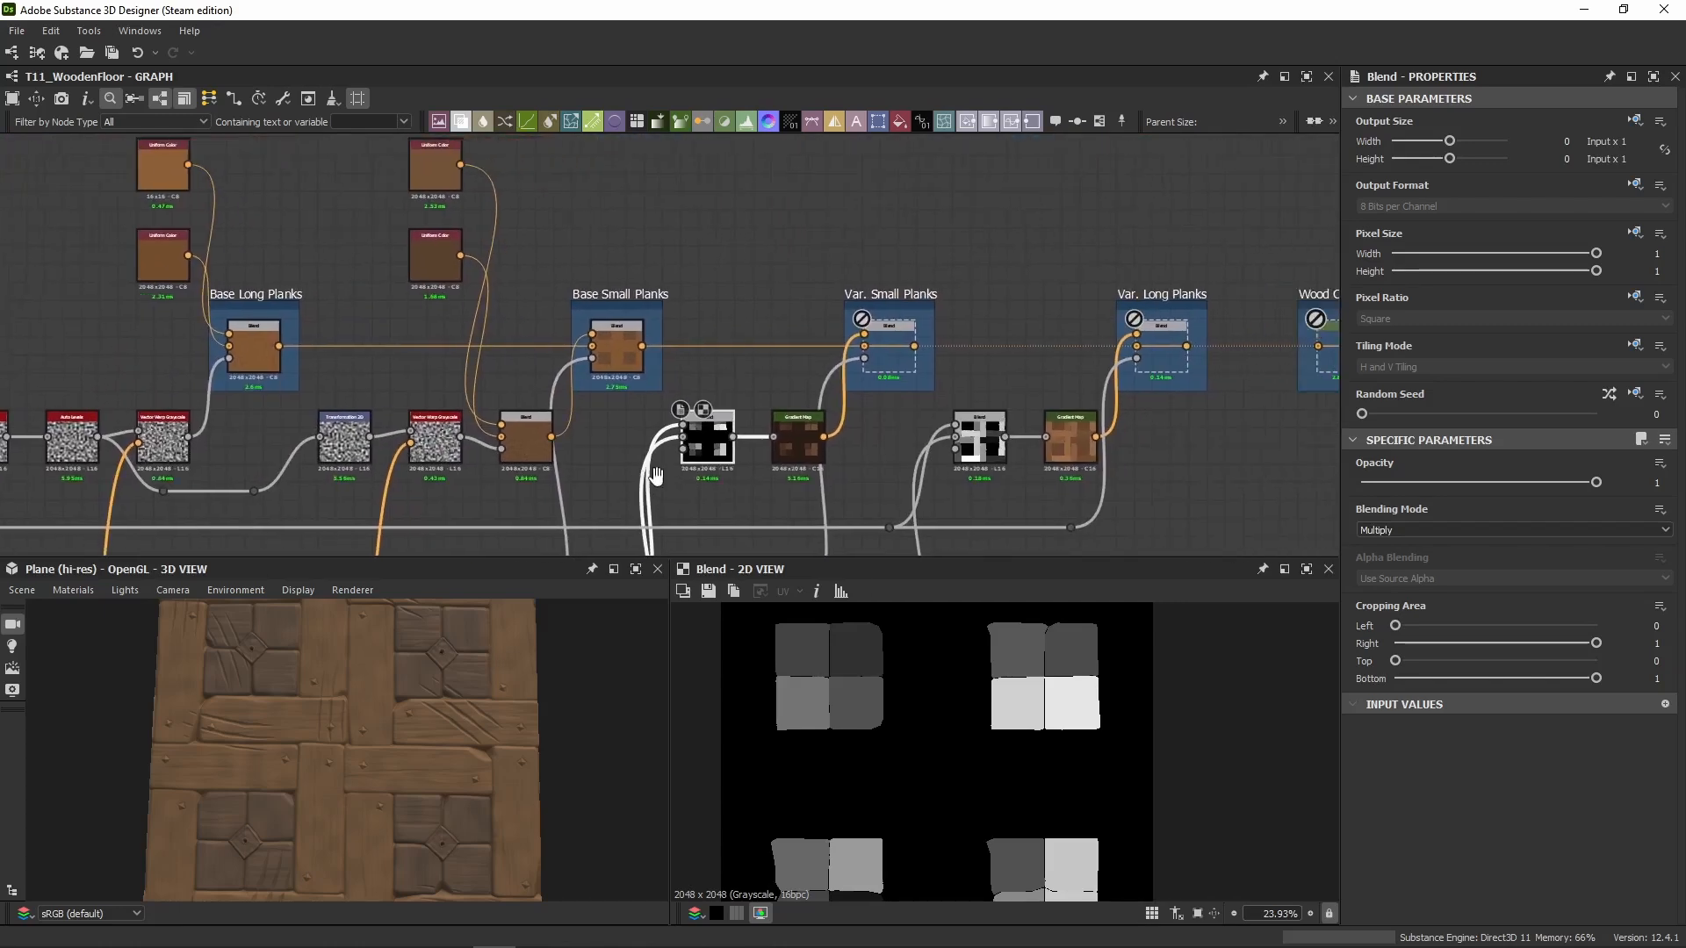
Step: Enable the Var. Small Planks Blend and examine the small planks on the 3D plane
scroll(858, 300, up, 5)
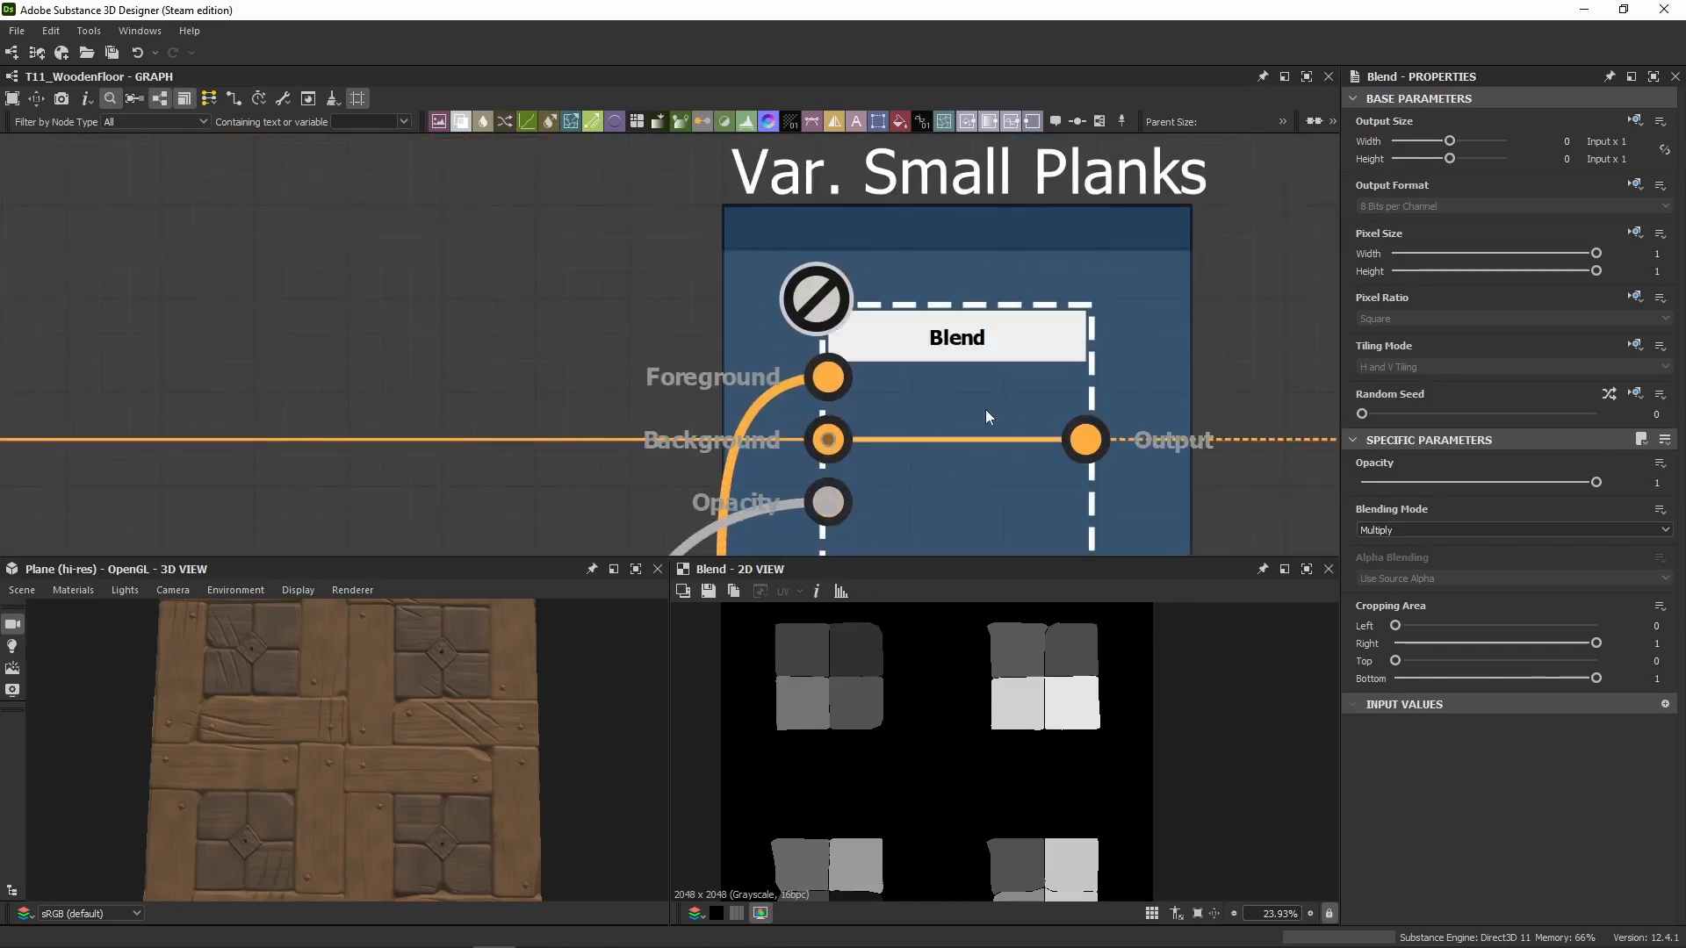
click(971, 406)
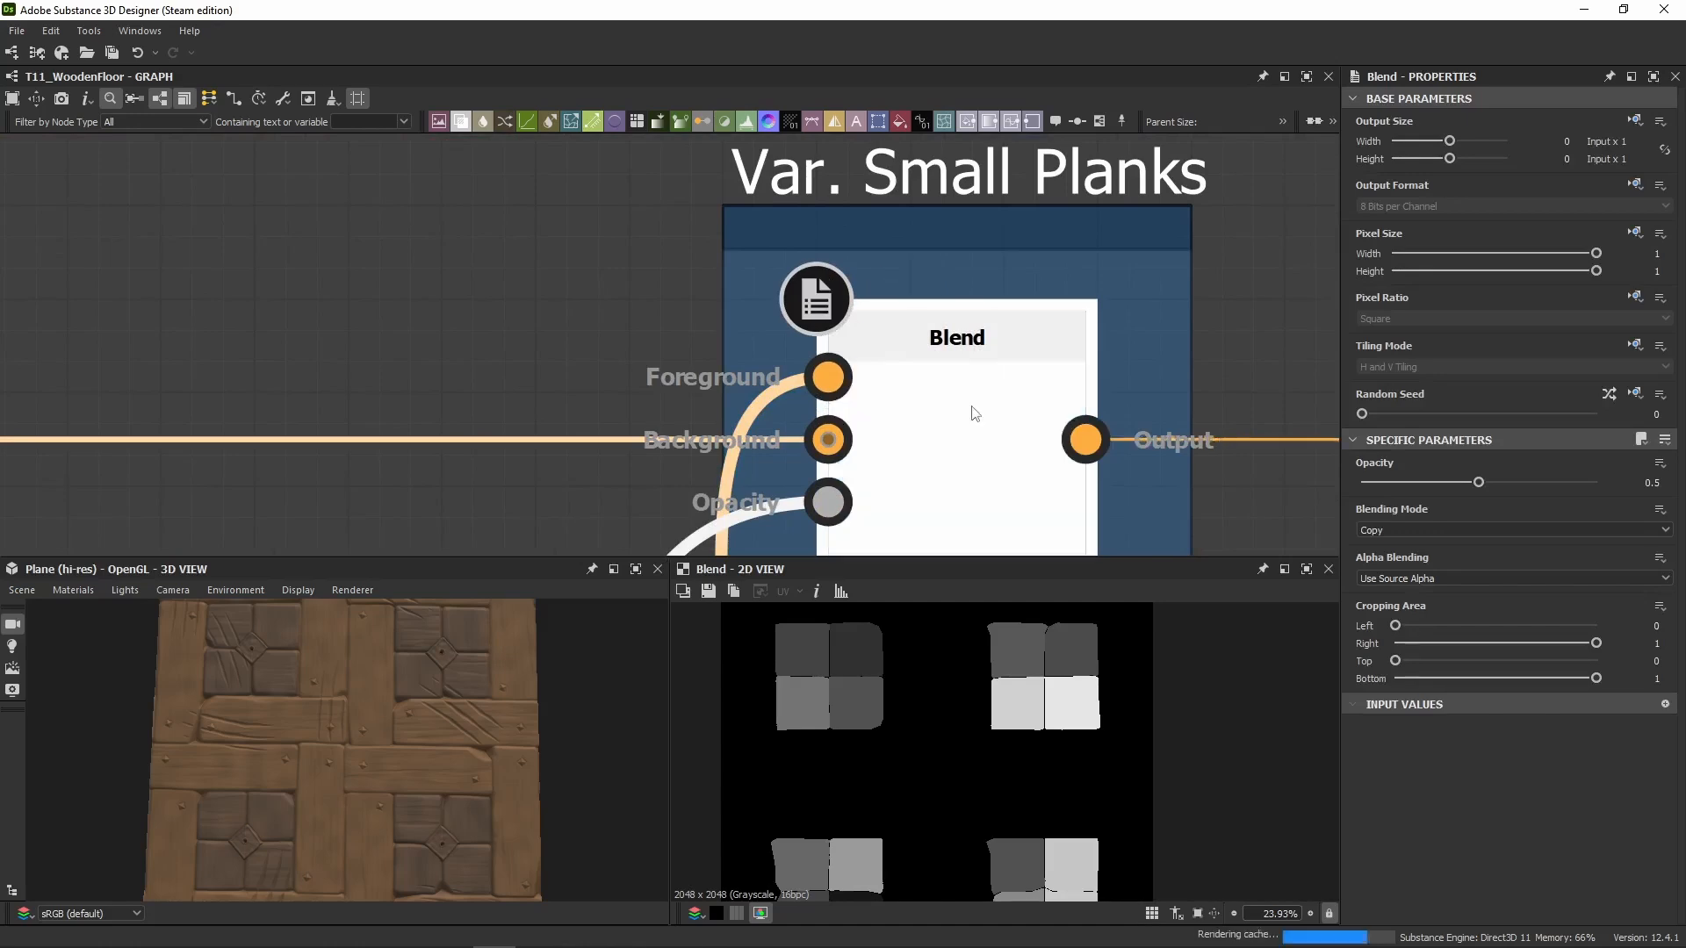
drag(310, 816, 331, 848)
middle_drag(320, 735, 318, 782)
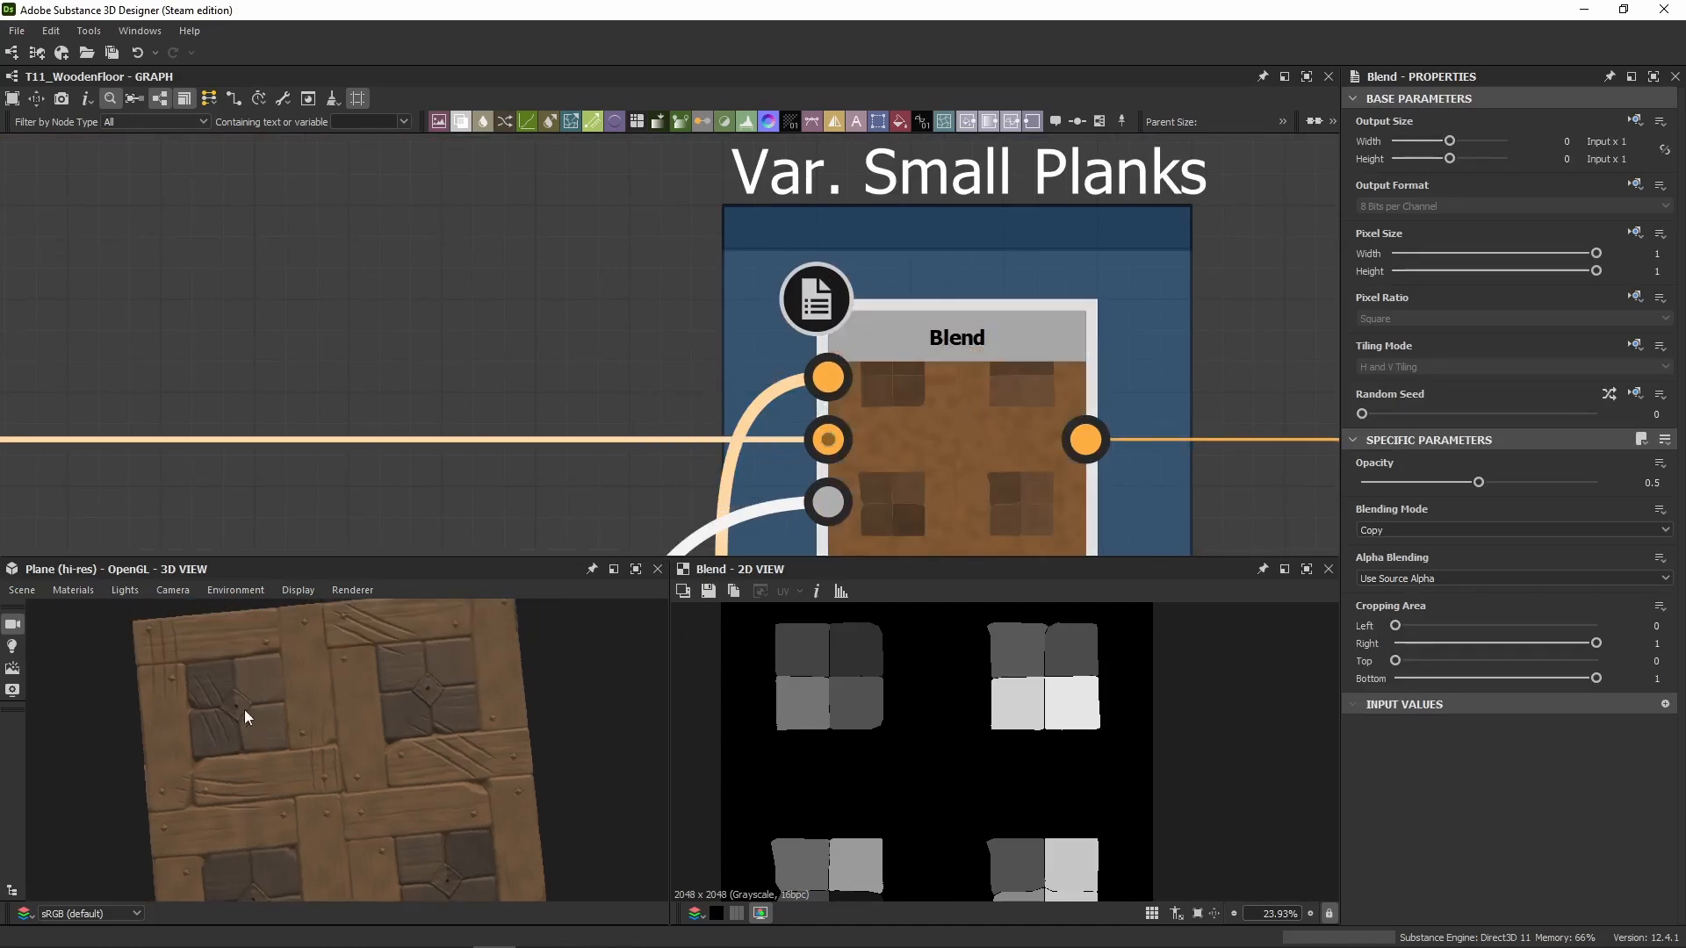
Step: Trace the small-plank variation back to its source, and compare the Flood Fill to Random Grayscale and Auto Levels outputs
scroll(538, 354, down, 5)
middle_drag(589, 334, 752, 264)
scroll(753, 264, down, 2)
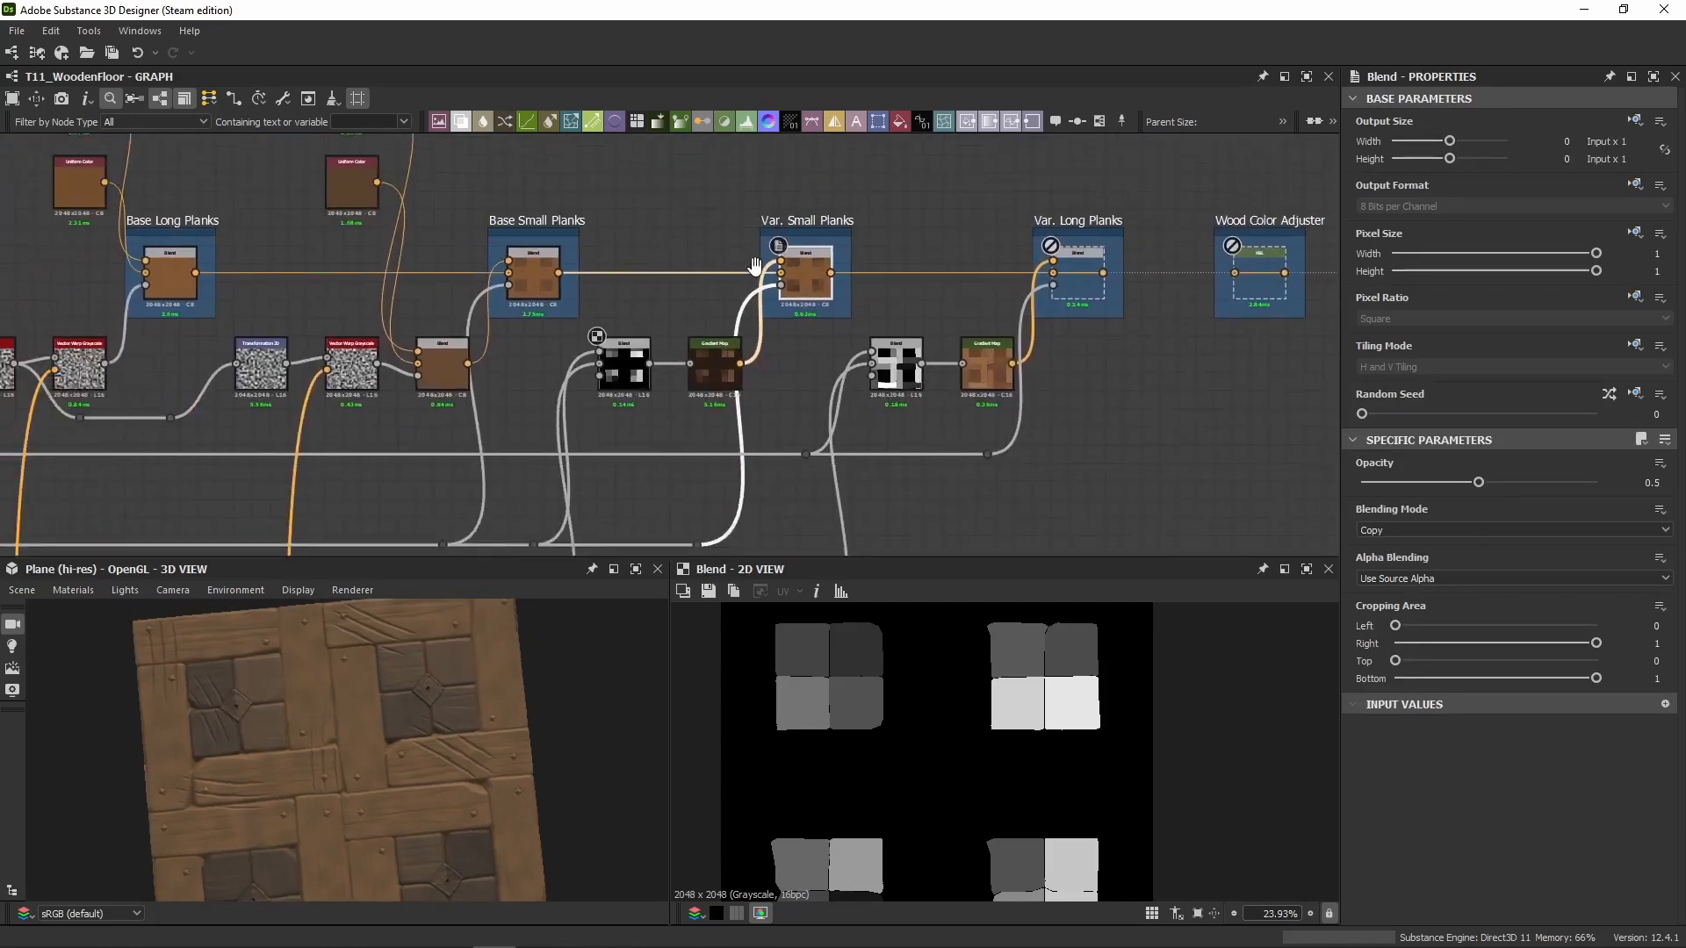
scroll(591, 380, up, 2)
middle_drag(591, 380, 734, 309)
scroll(753, 437, down, 2)
middle_drag(754, 437, 873, 279)
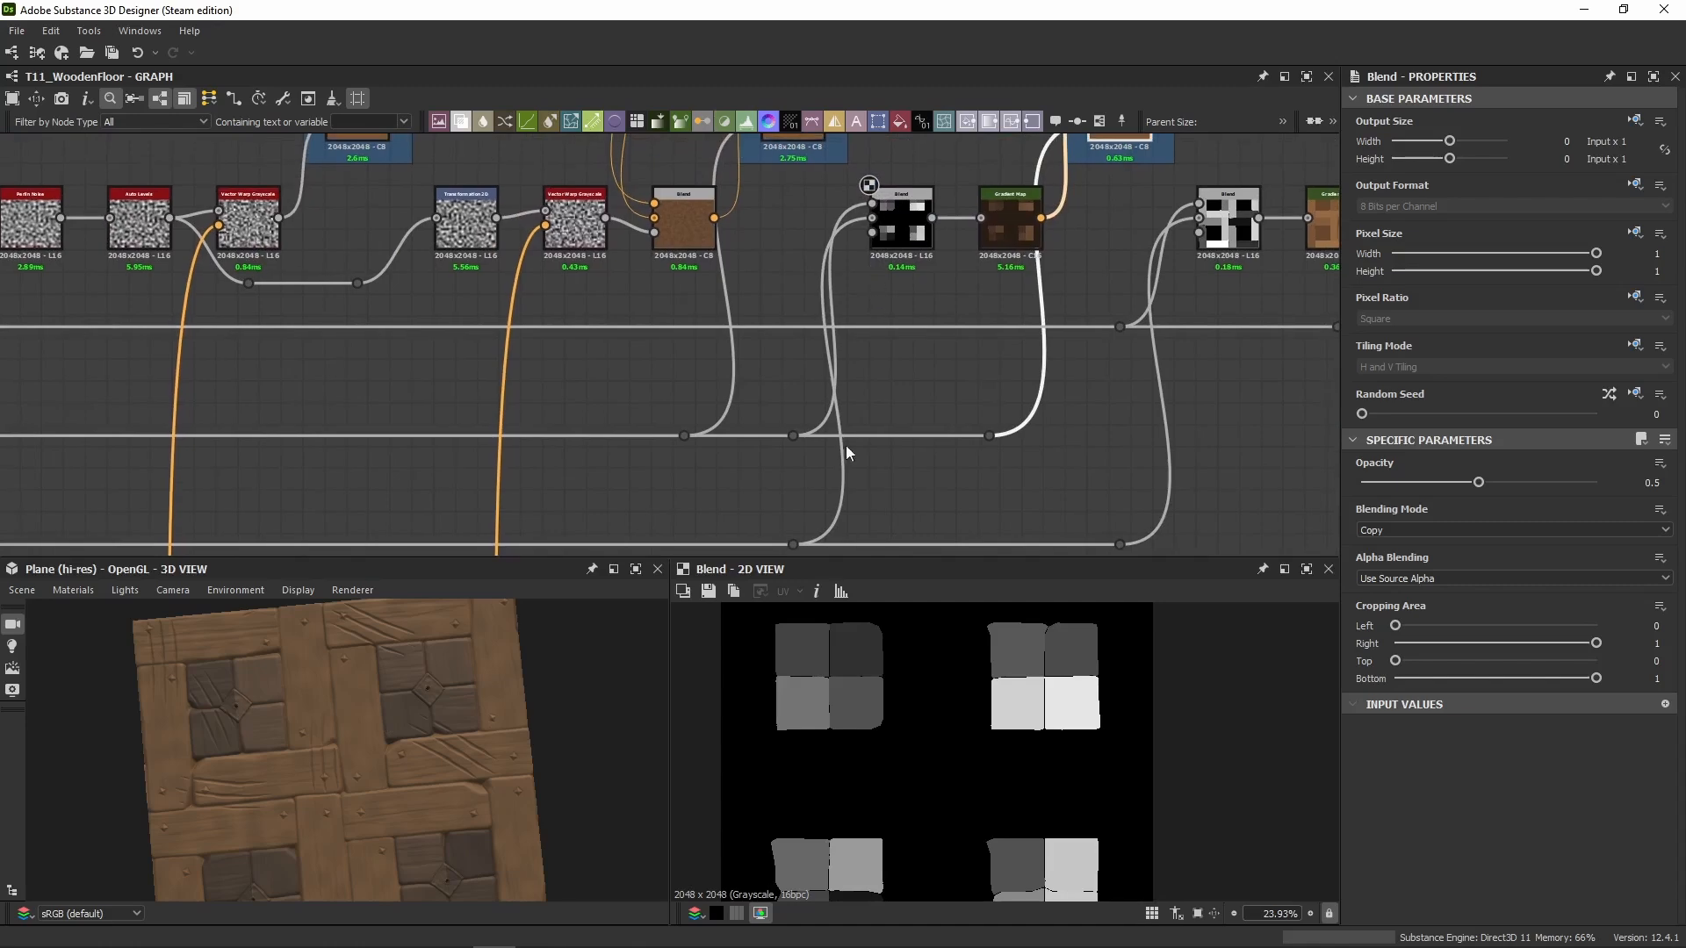
middle_drag(311, 479, 785, 384)
double_click(373, 474)
scroll(281, 450, up, 3)
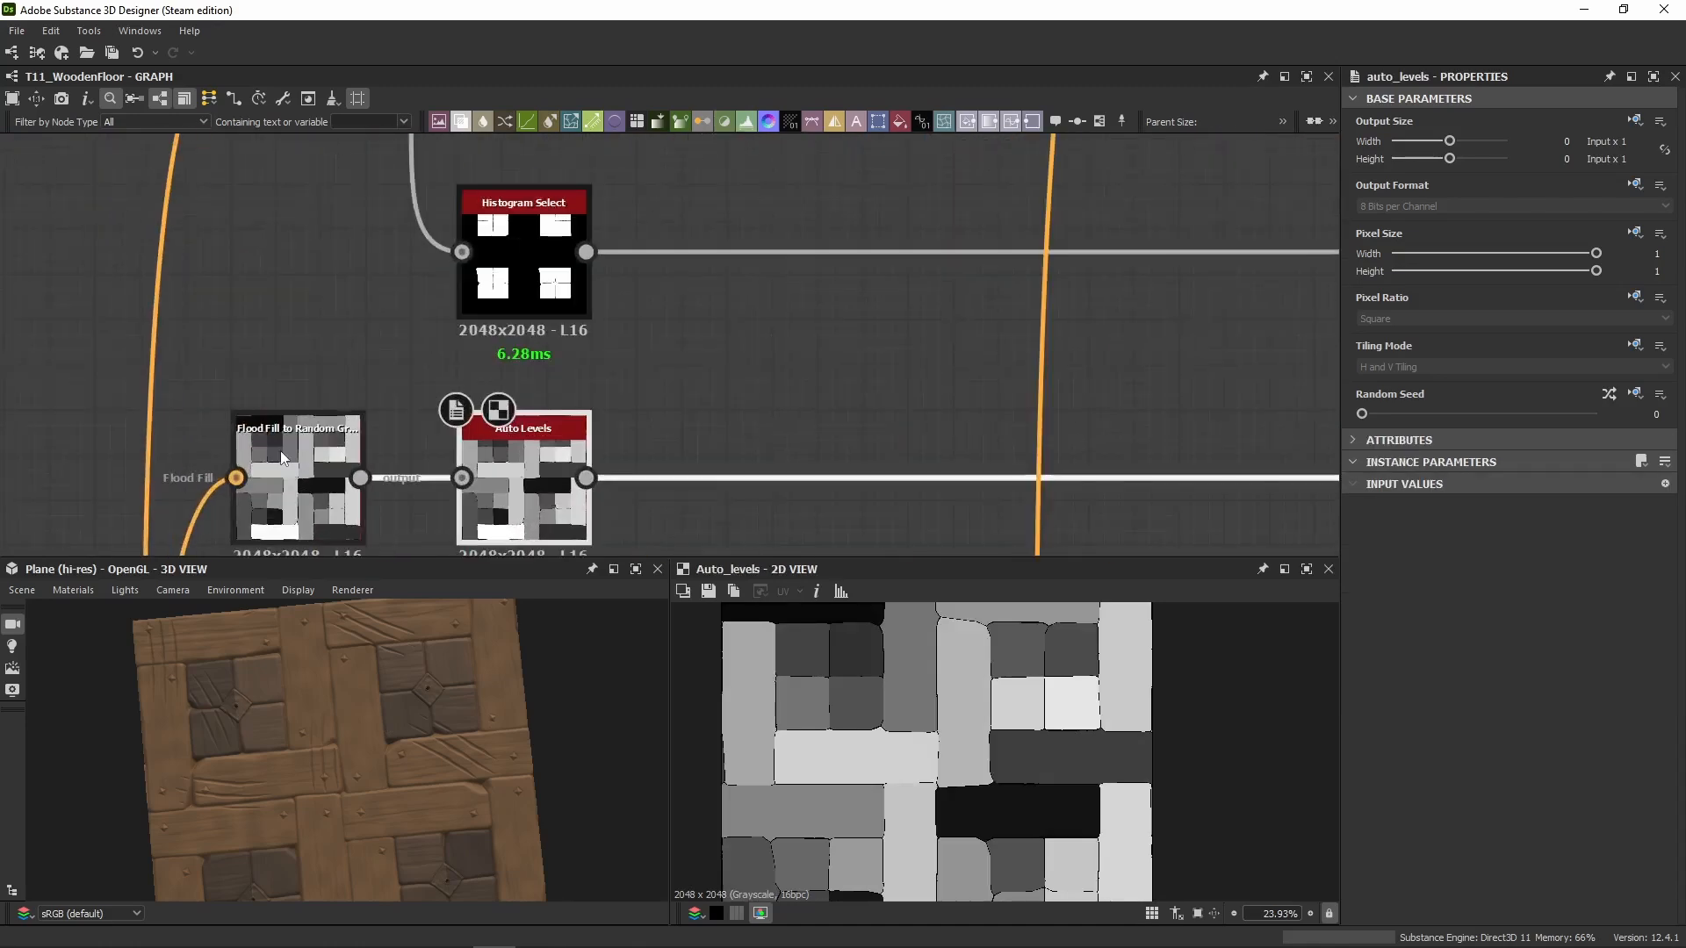
double_click(281, 450)
double_click(508, 486)
scroll(490, 411, down, 5)
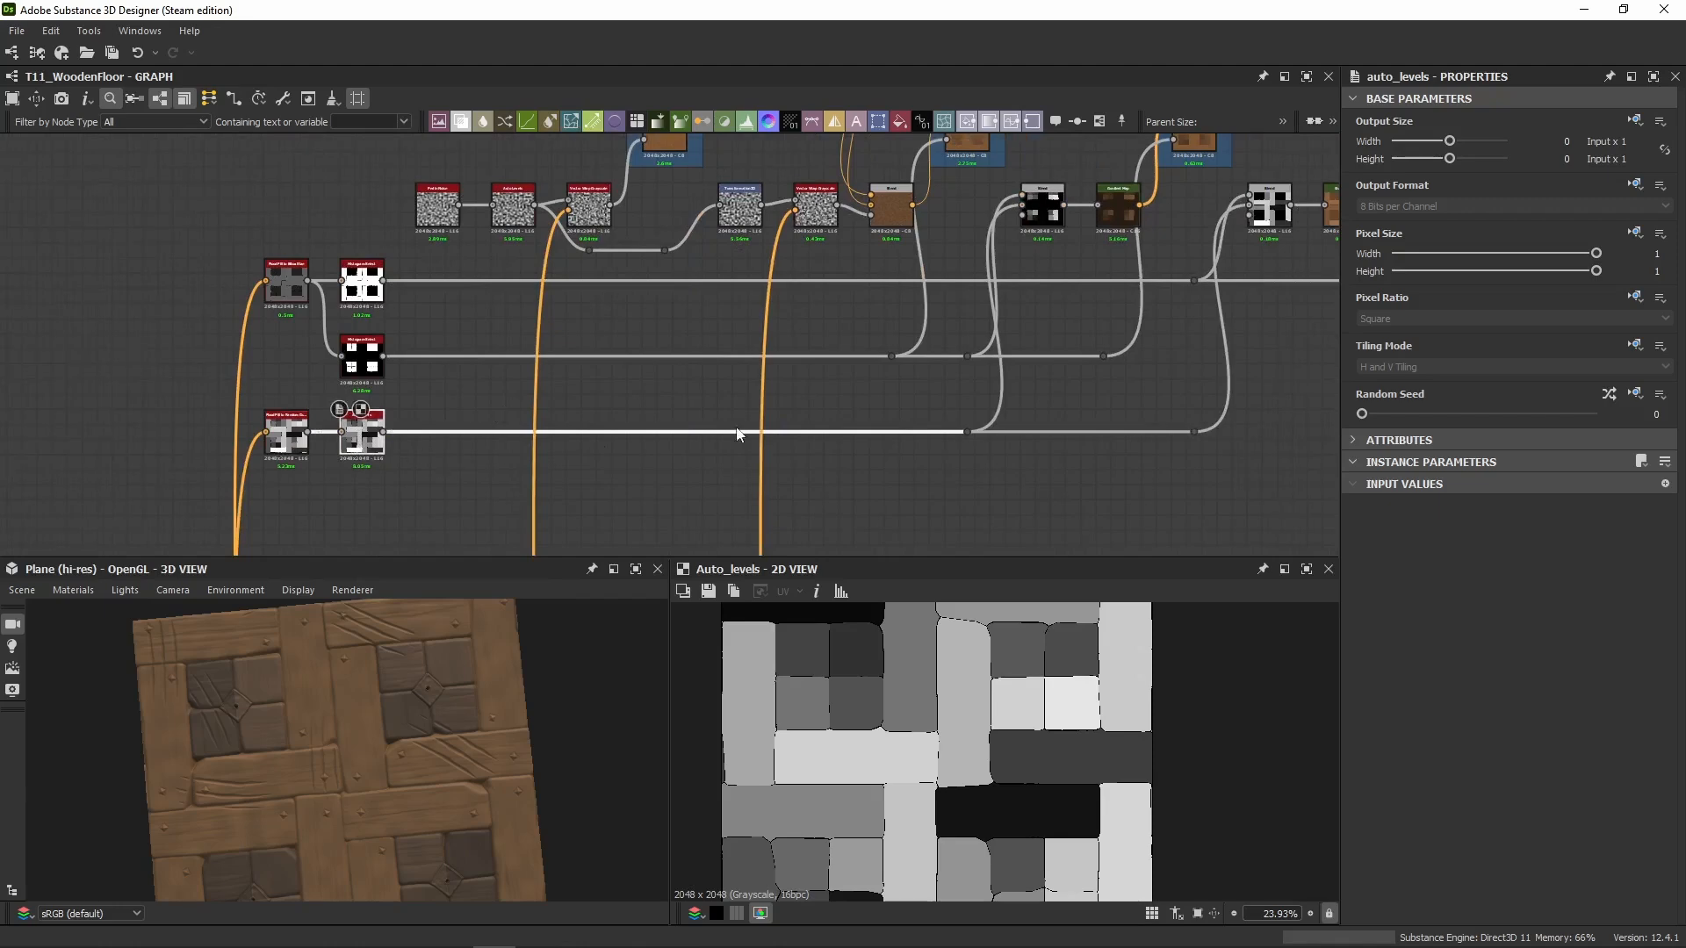
Step: Follow the Auto Levels and mask connections into the small-plank Multiply Blend, and preview the Histogram Select mask at its reroute point
middle_drag(824, 425, 599, 491)
click(804, 464)
click(777, 426)
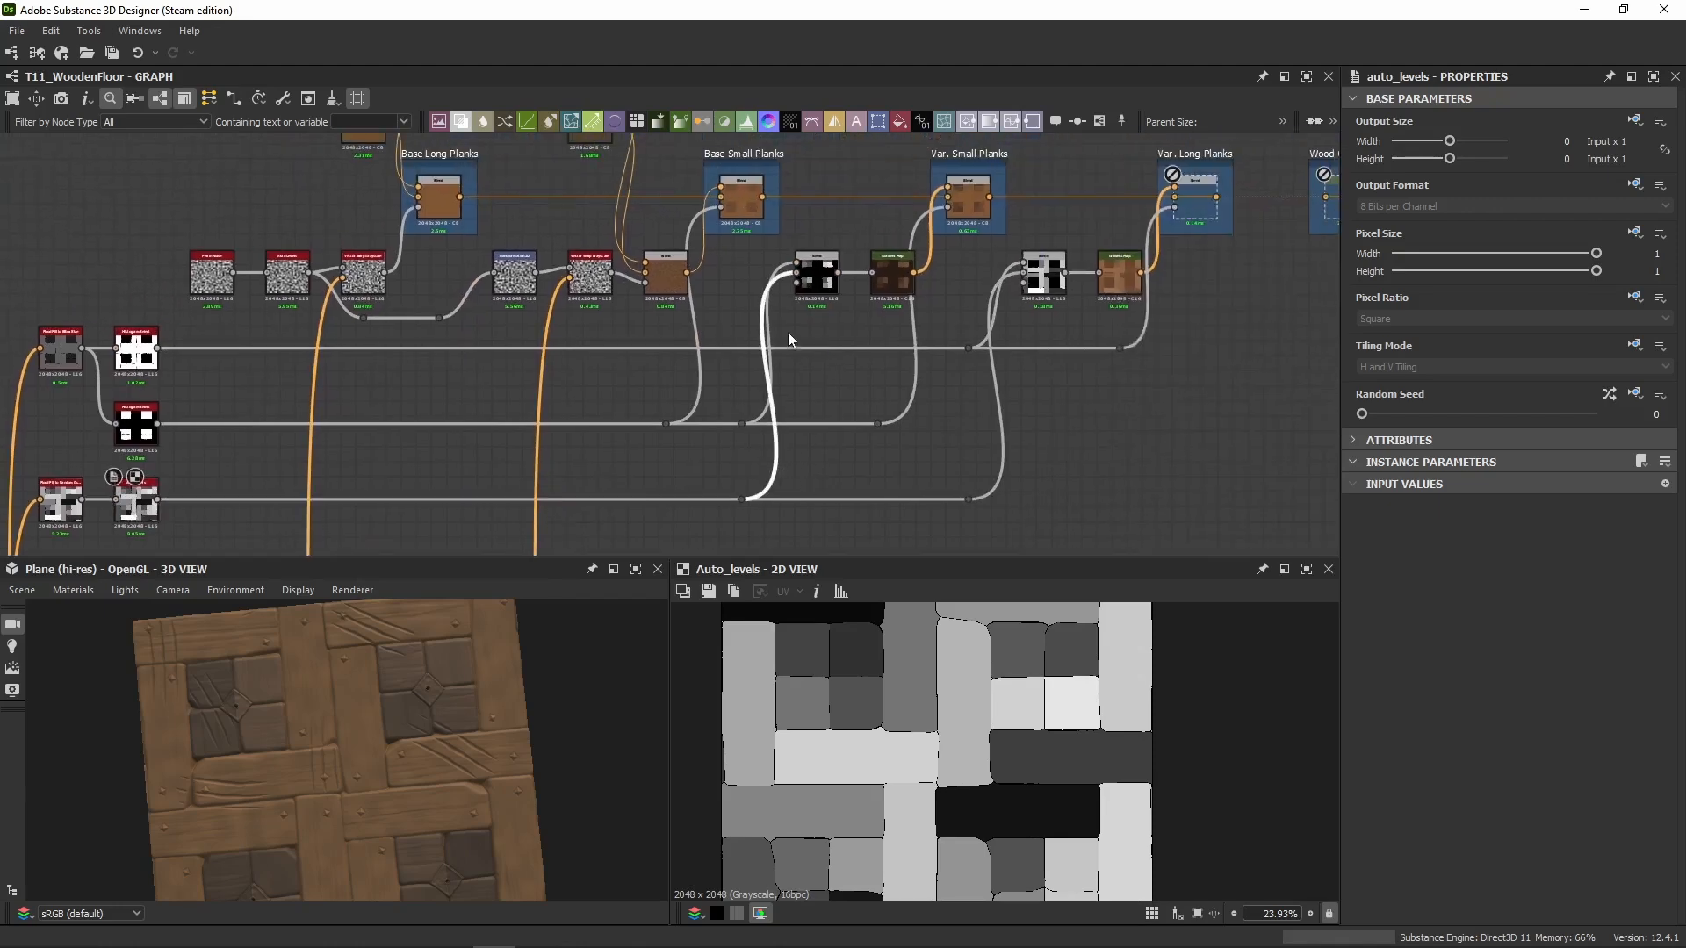
scroll(791, 263, up, 8)
scroll(756, 419, down, 5)
middle_drag(749, 428, 724, 271)
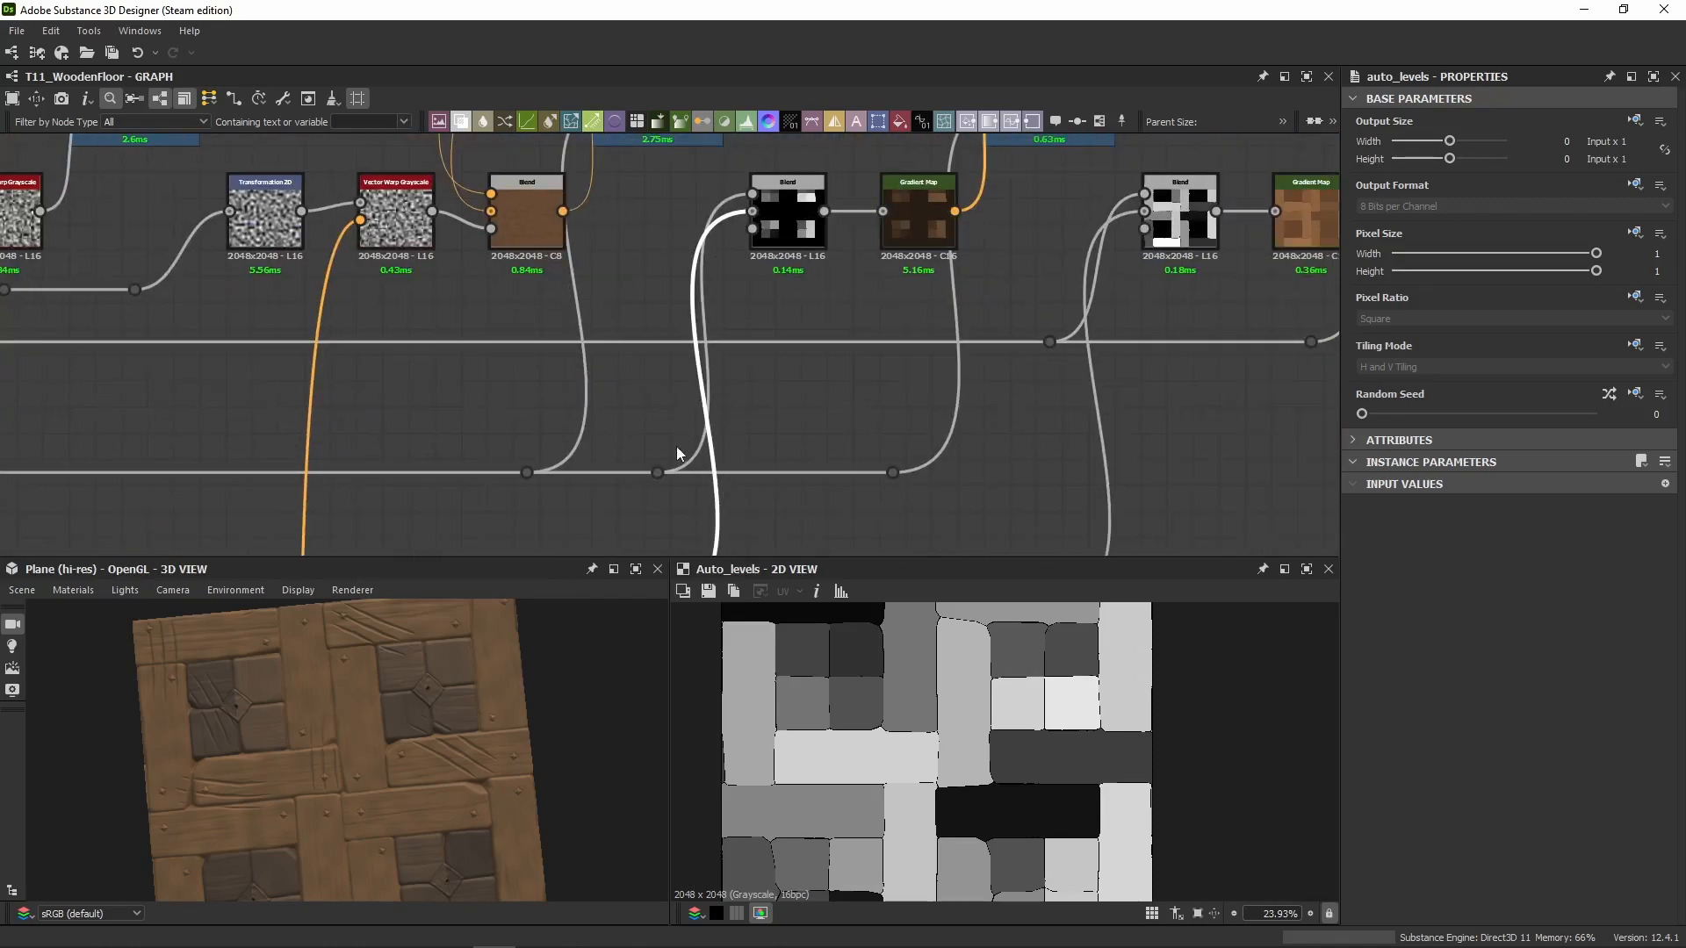
double_click(658, 472)
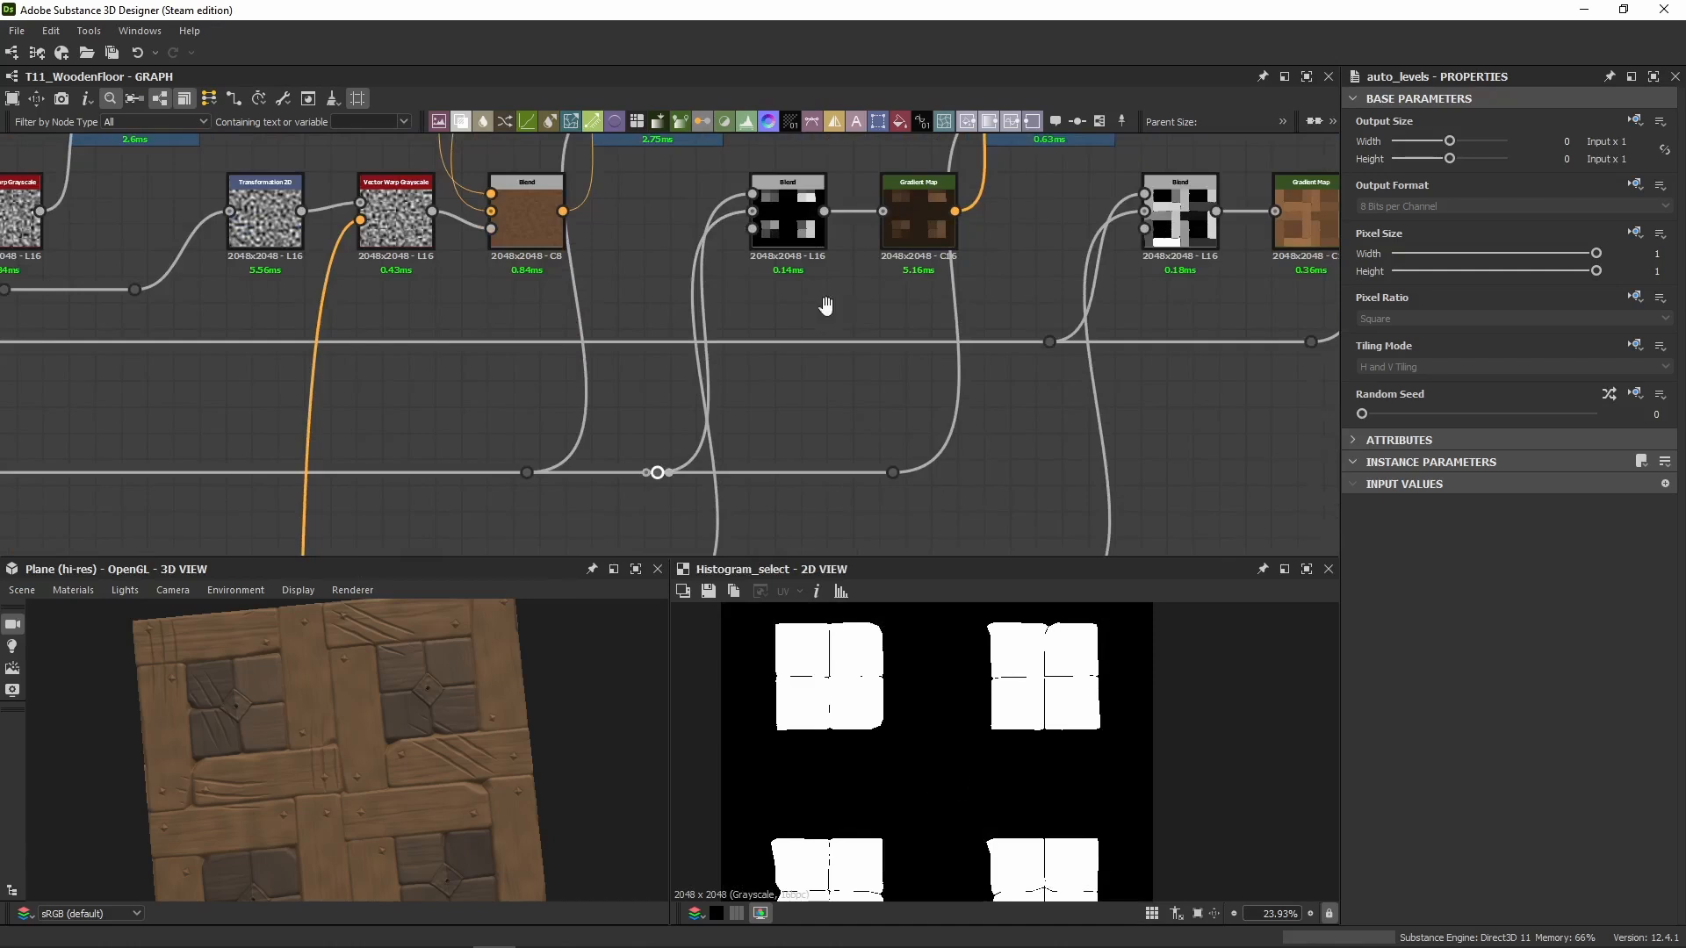
Step: Compare the small-plank Multiply Blend's output with its Auto Levels and Histogram Select inputs
middle_drag(825, 305, 813, 390)
double_click(769, 290)
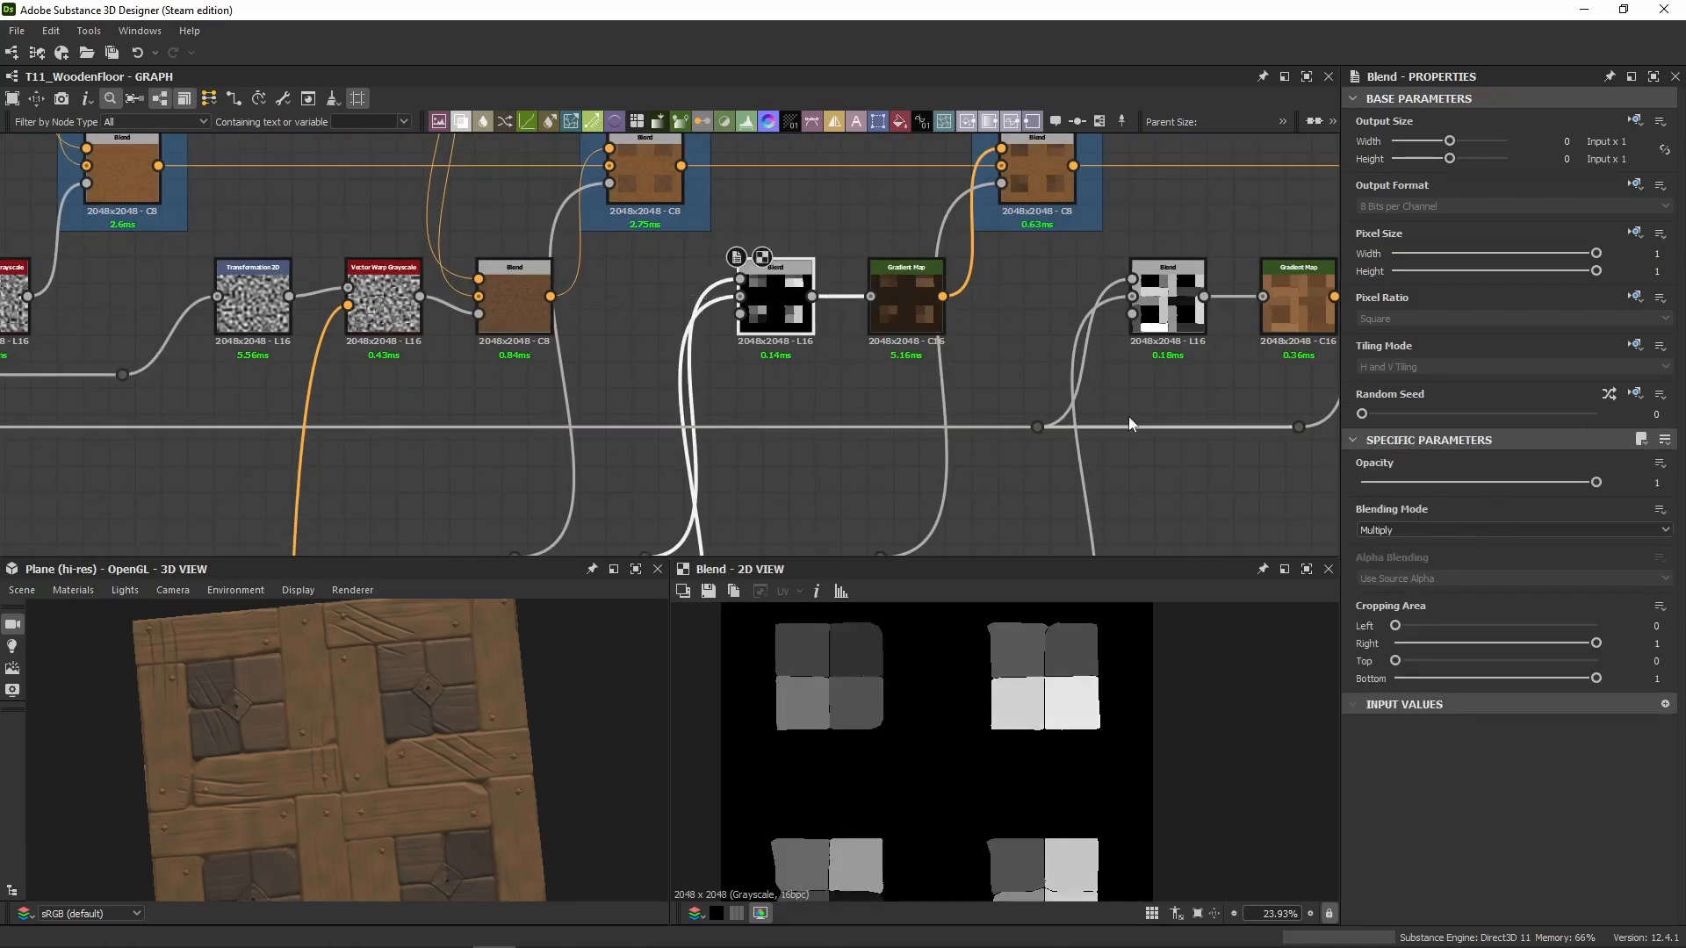
double_click(740, 297)
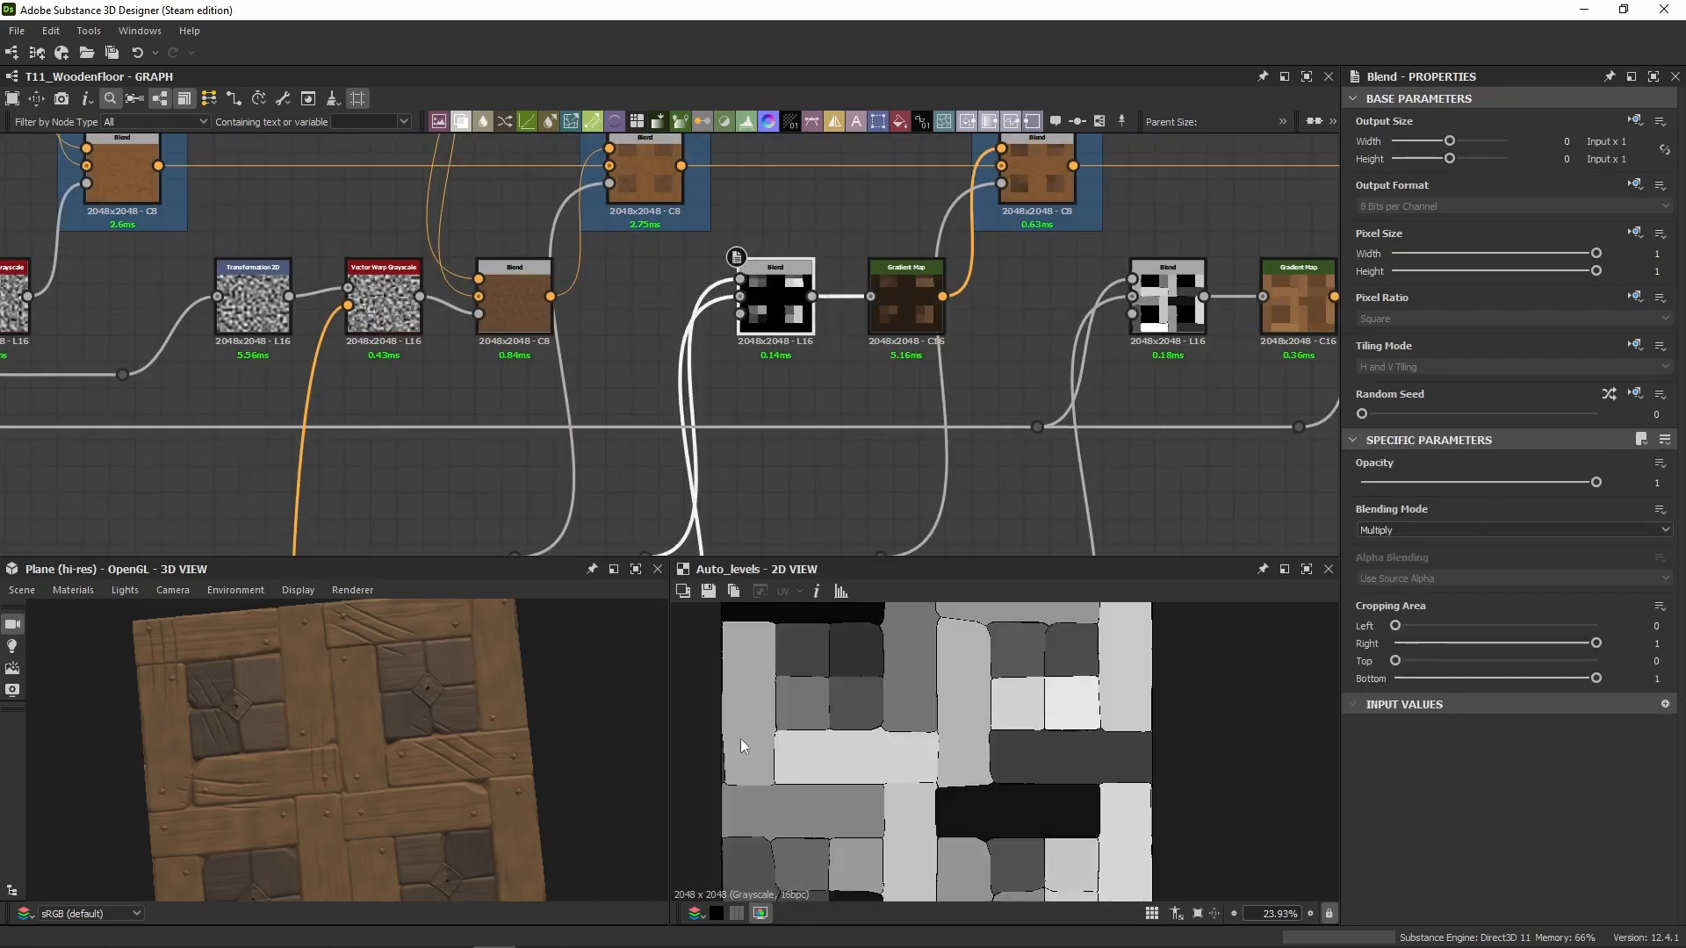
double_click(730, 281)
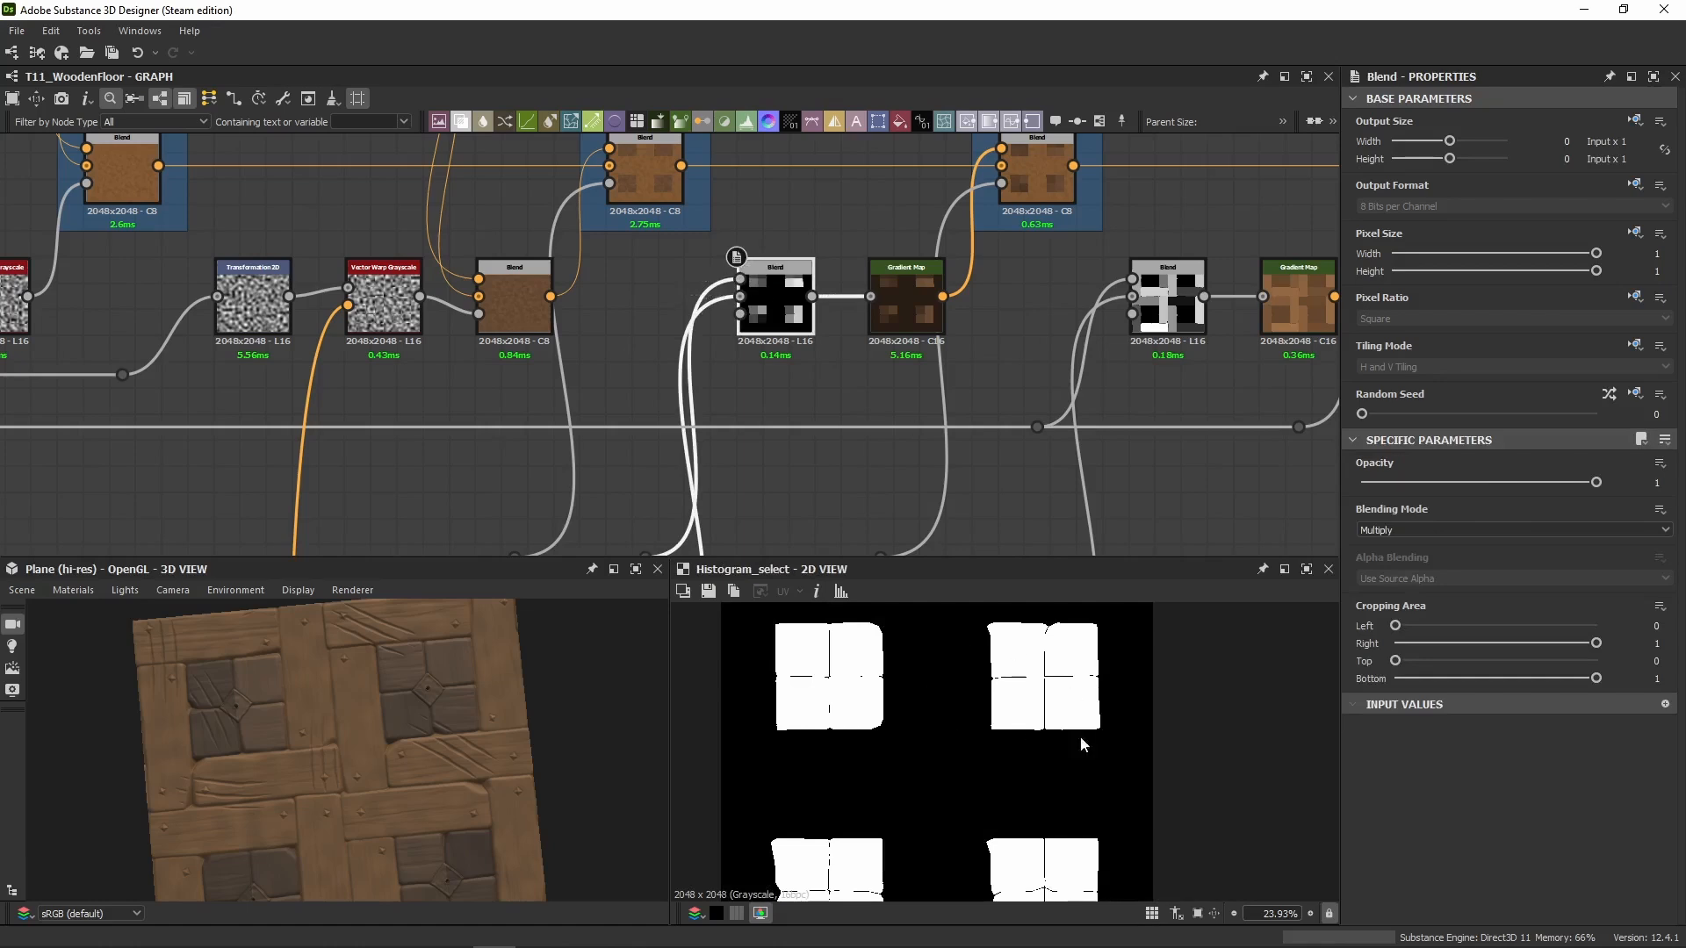
middle_drag(786, 303, 745, 336)
double_click(740, 332)
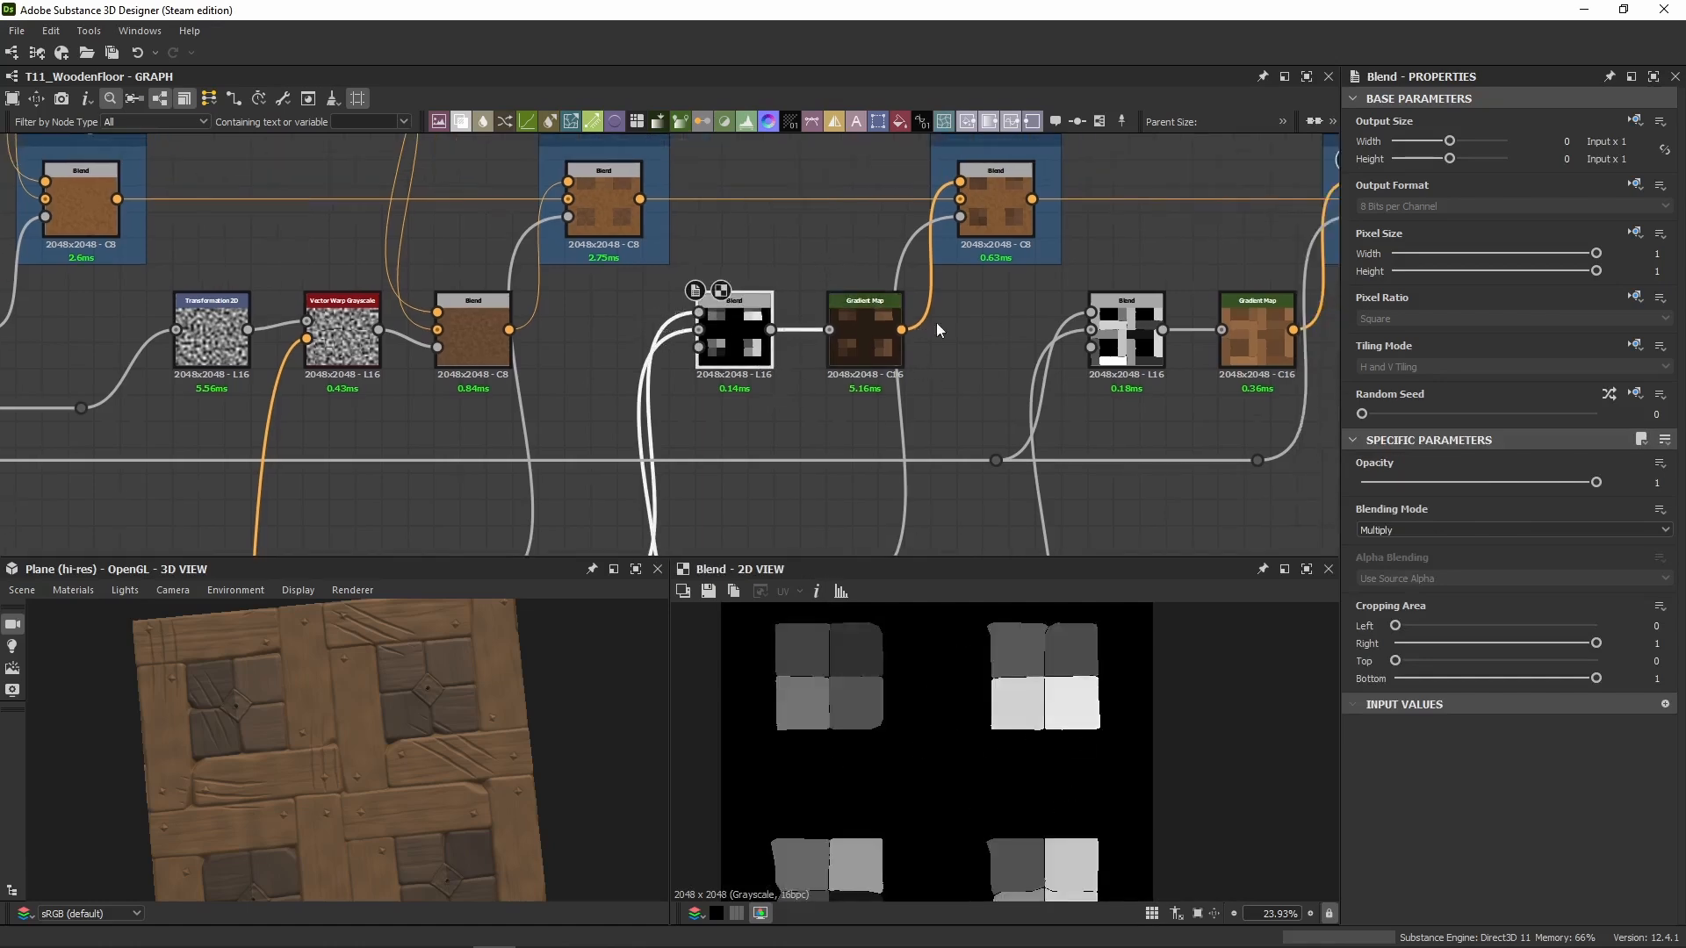
Step: Preview the small-plank Gradient Map and locate the two Uniform Color nodes that feed the Base Small Planks layer
middle_drag(936, 329, 920, 379)
double_click(850, 382)
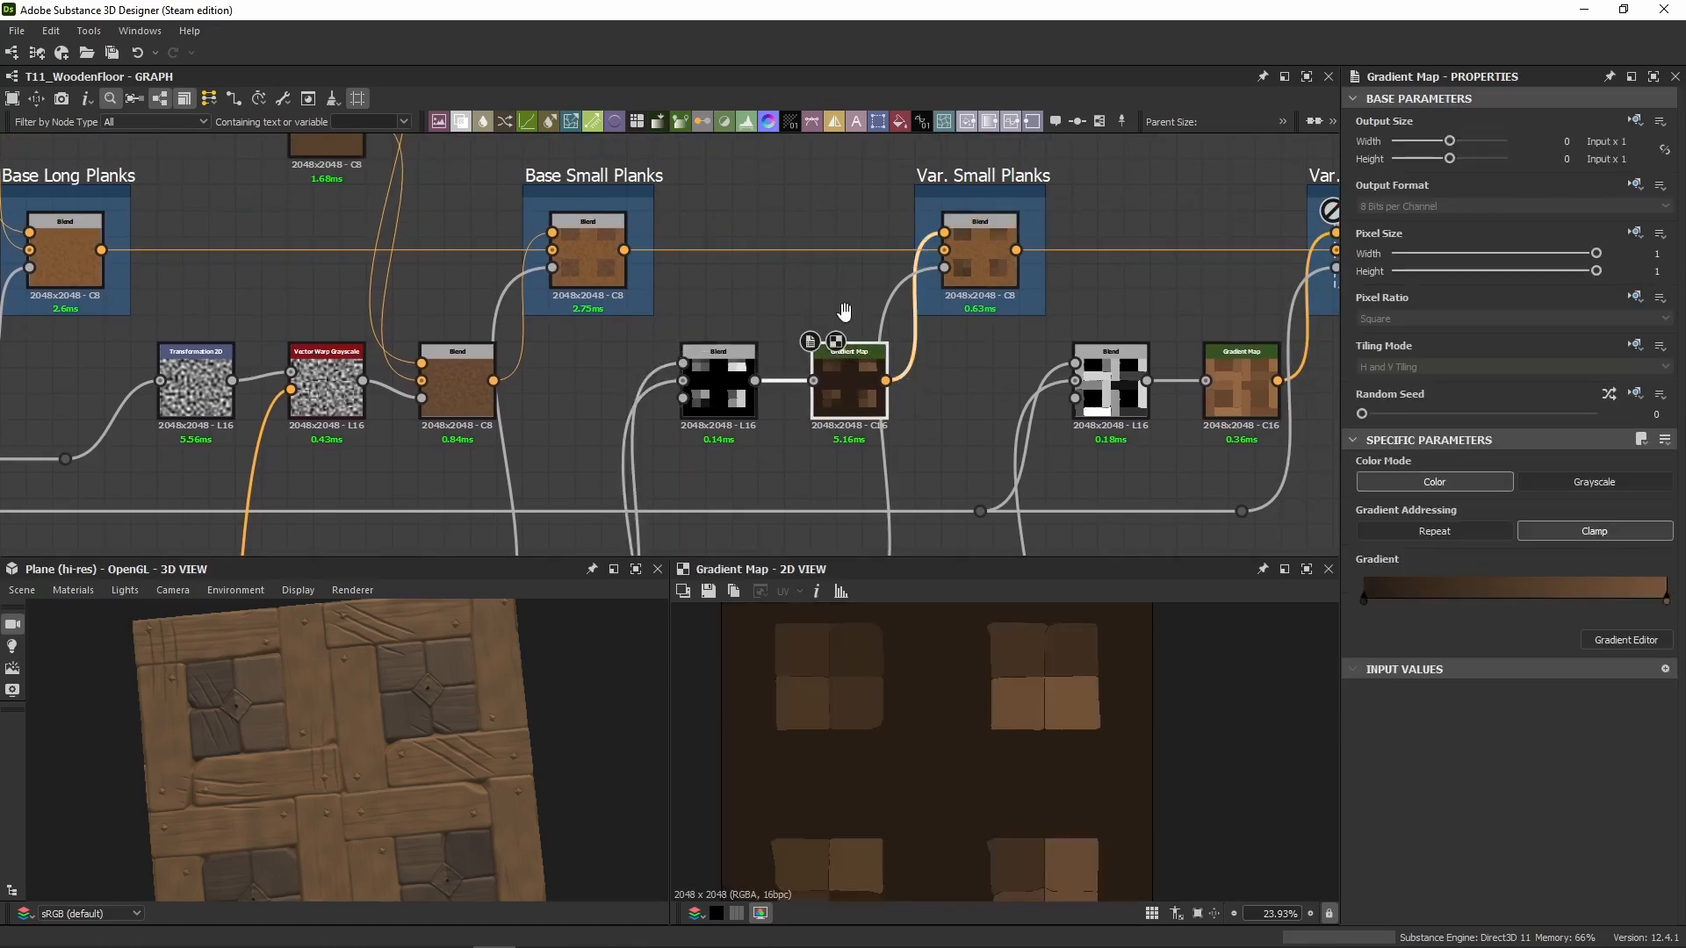
middle_drag(844, 312, 1150, 423)
middle_drag(964, 257, 951, 376)
scroll(950, 376, down, 2)
drag(800, 207, 712, 477)
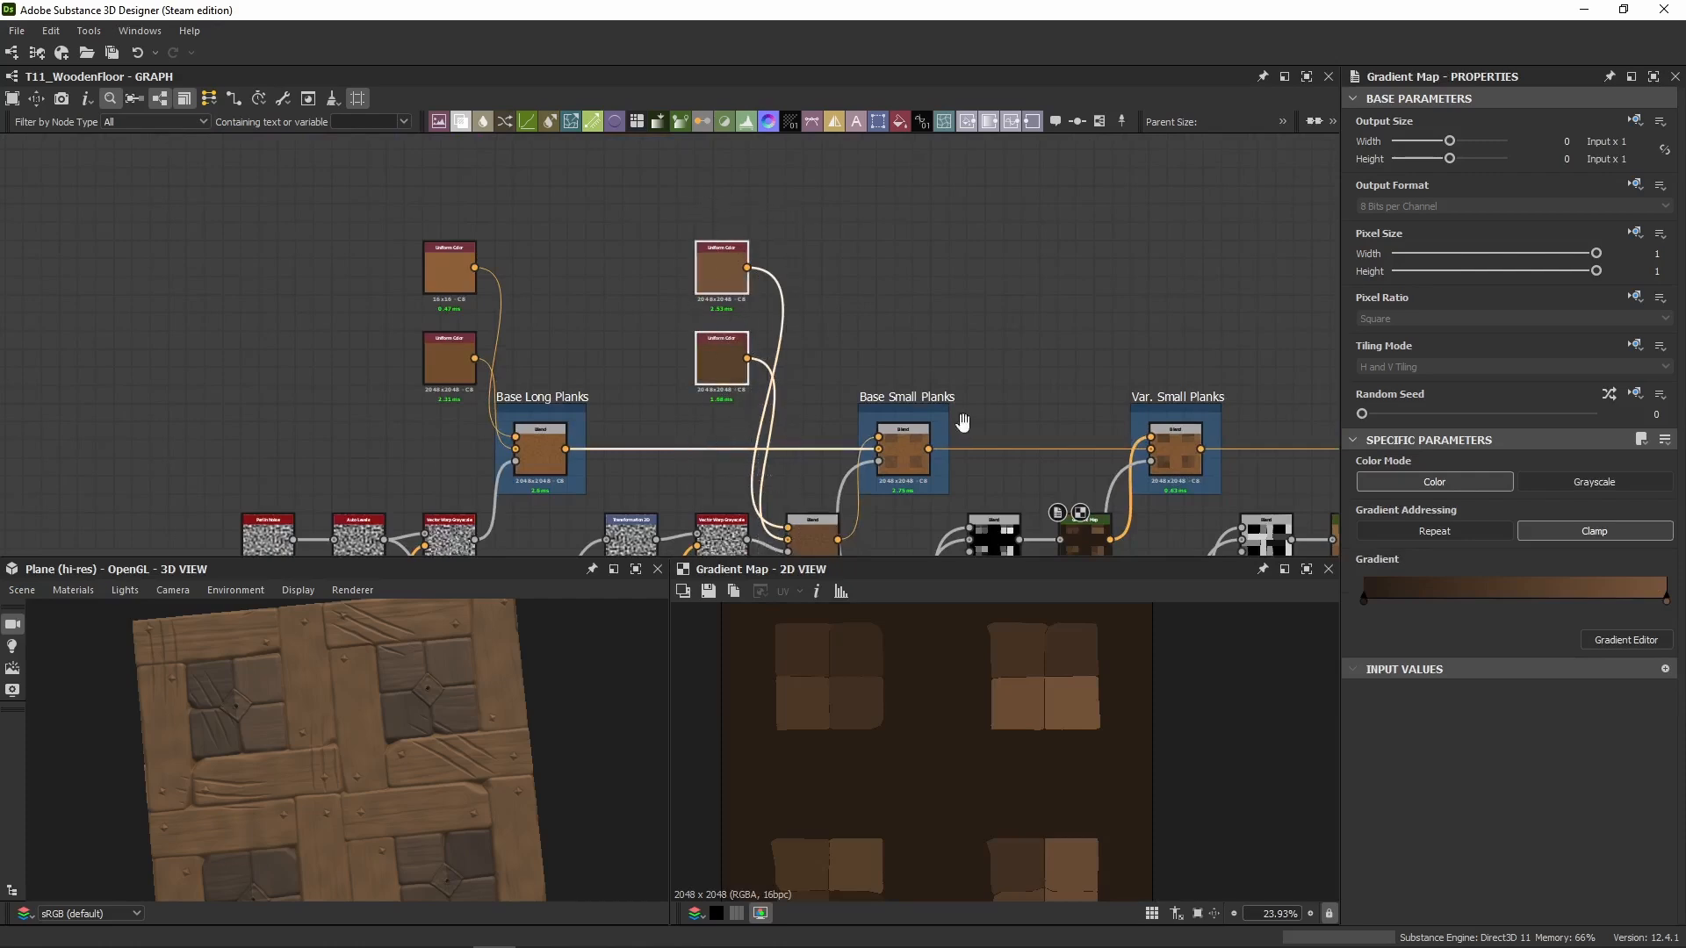
middle_drag(963, 422, 730, 225)
scroll(821, 316, up, 6)
middle_drag(821, 316, 661, 264)
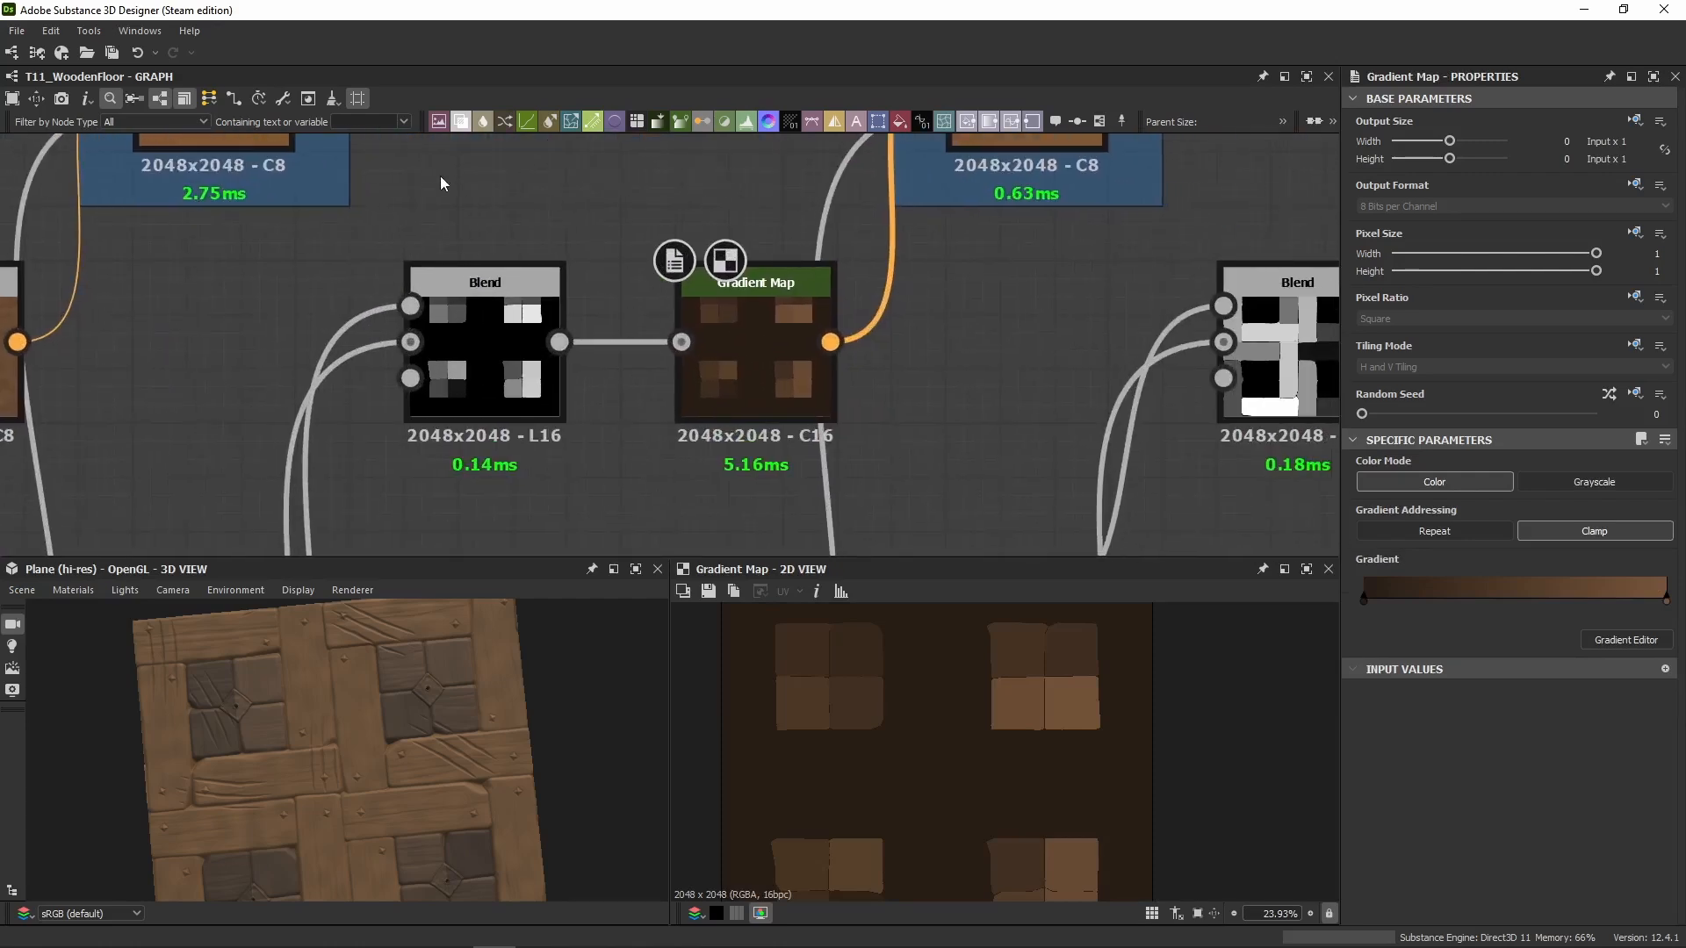
Step: Inspect the start and end colour keys of the small-plank Gradient Map's gradient
click(762, 371)
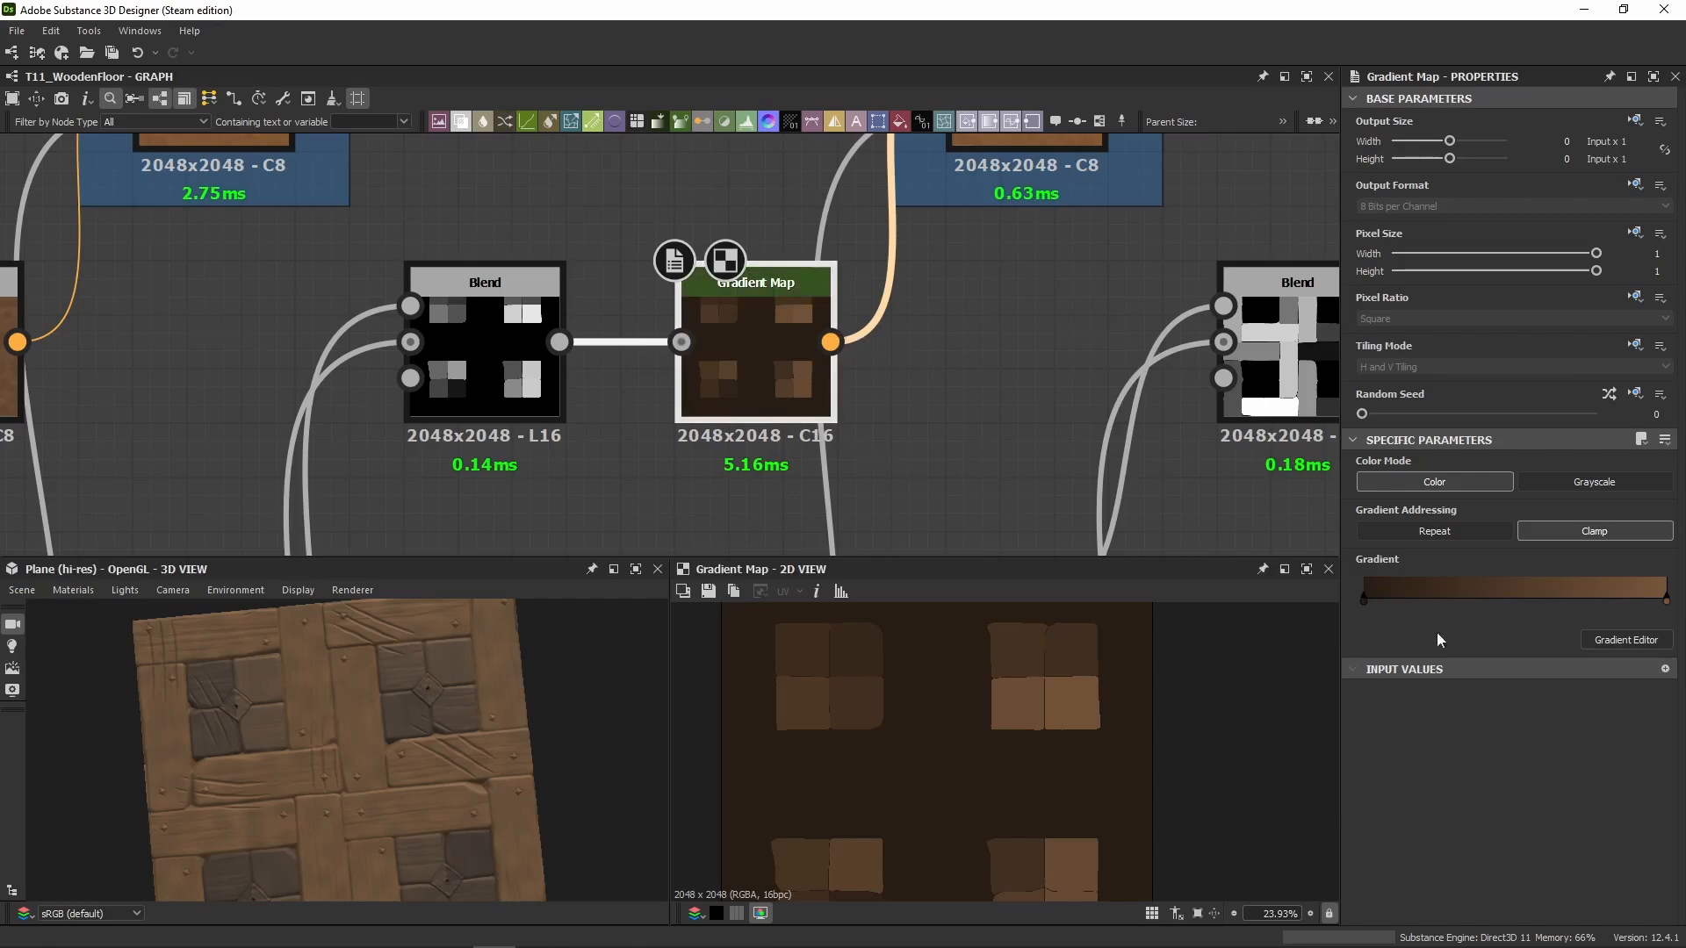
click(1627, 640)
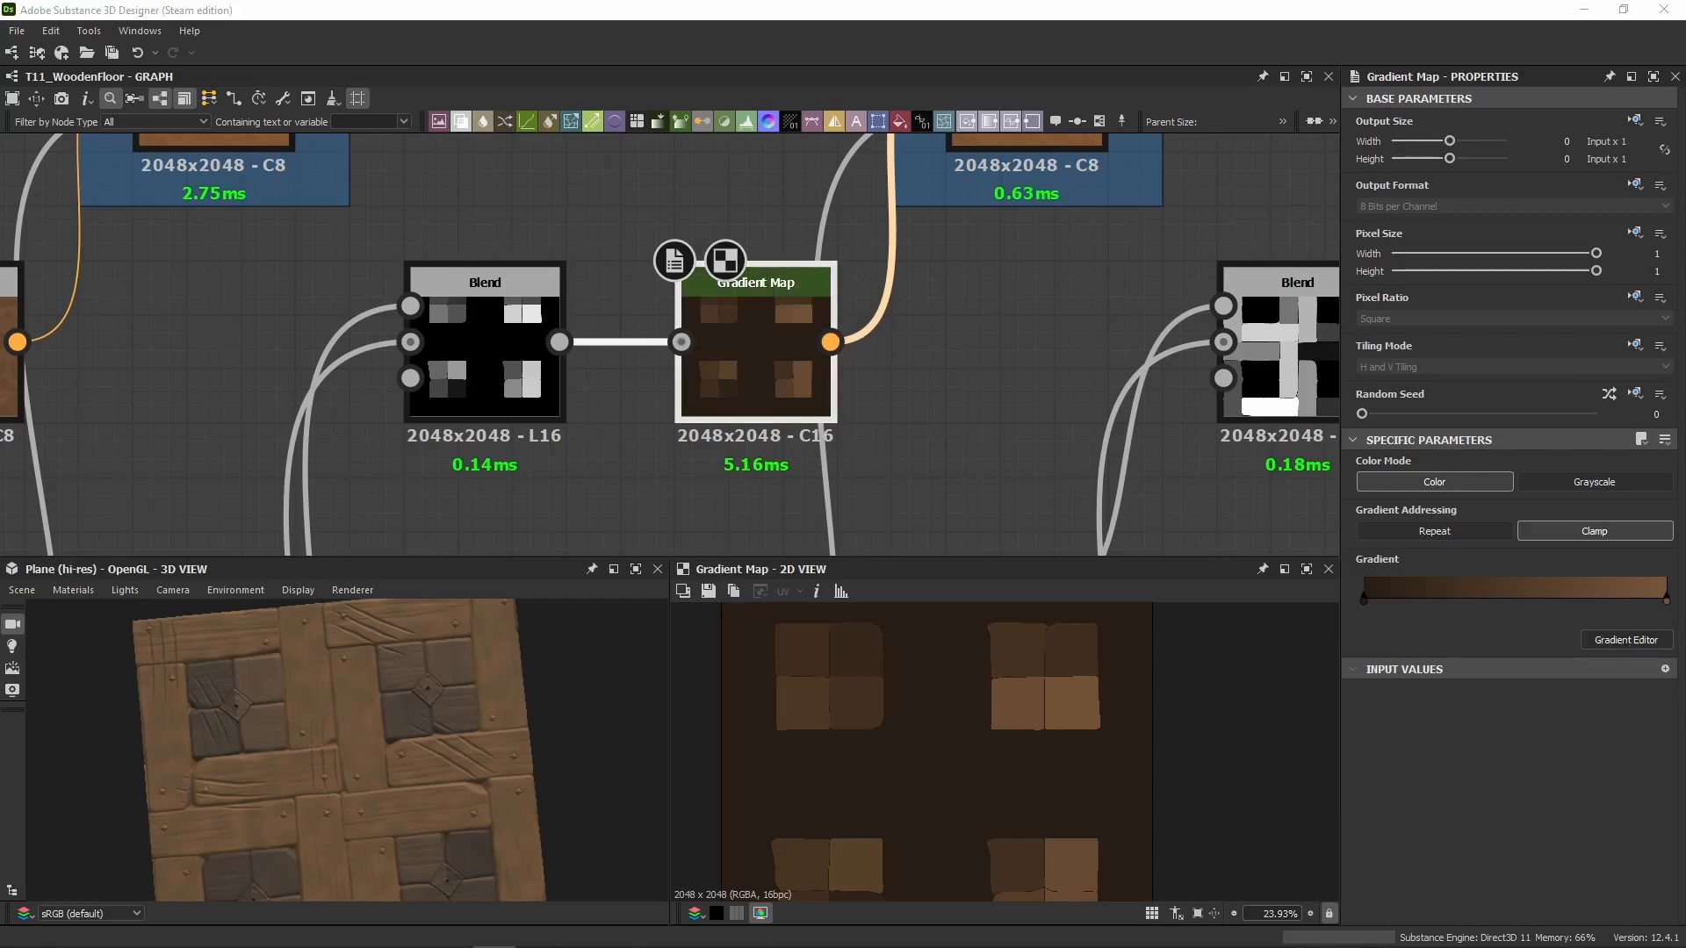
drag(1113, 431, 942, 231)
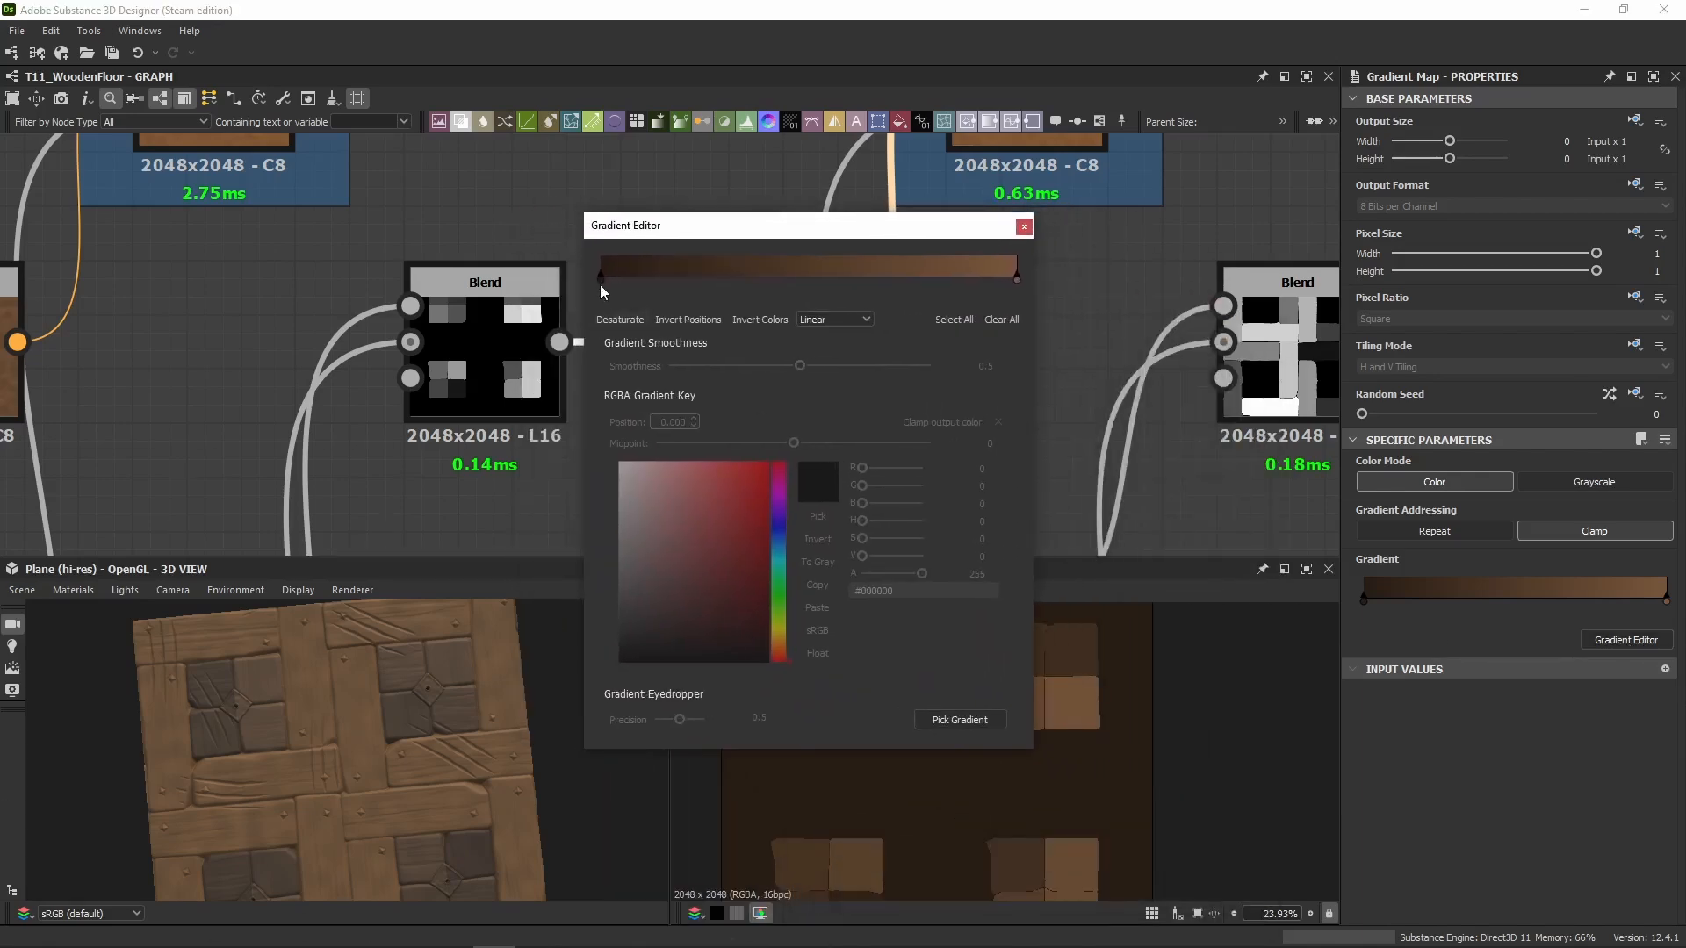
click(601, 279)
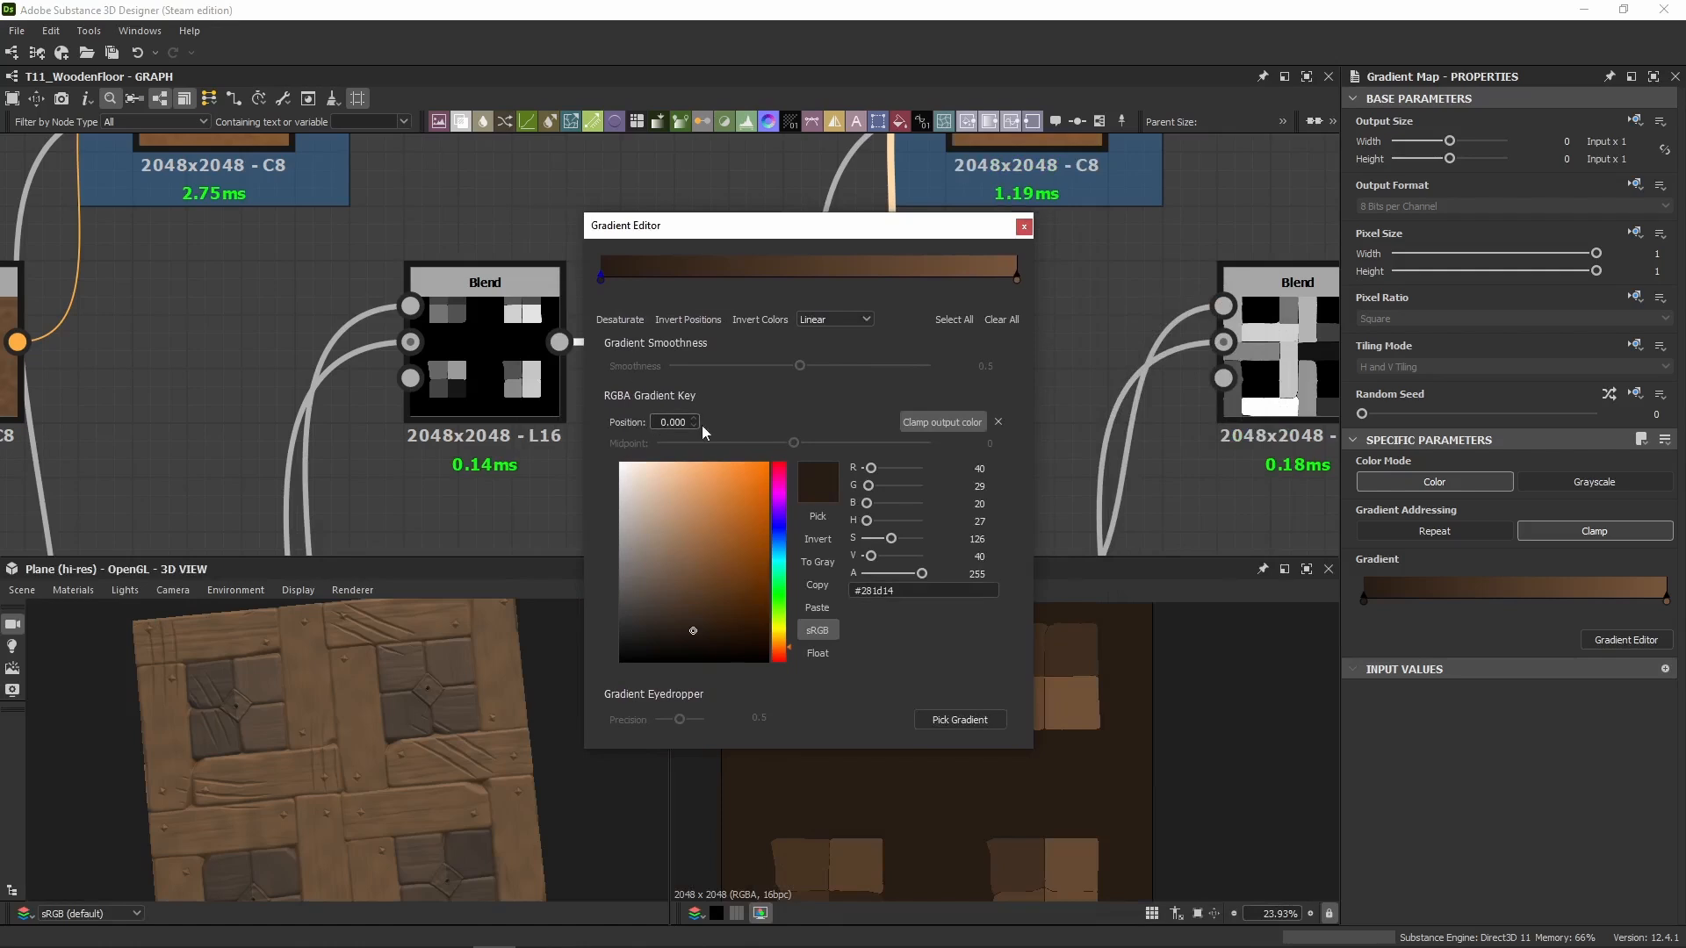
click(1017, 280)
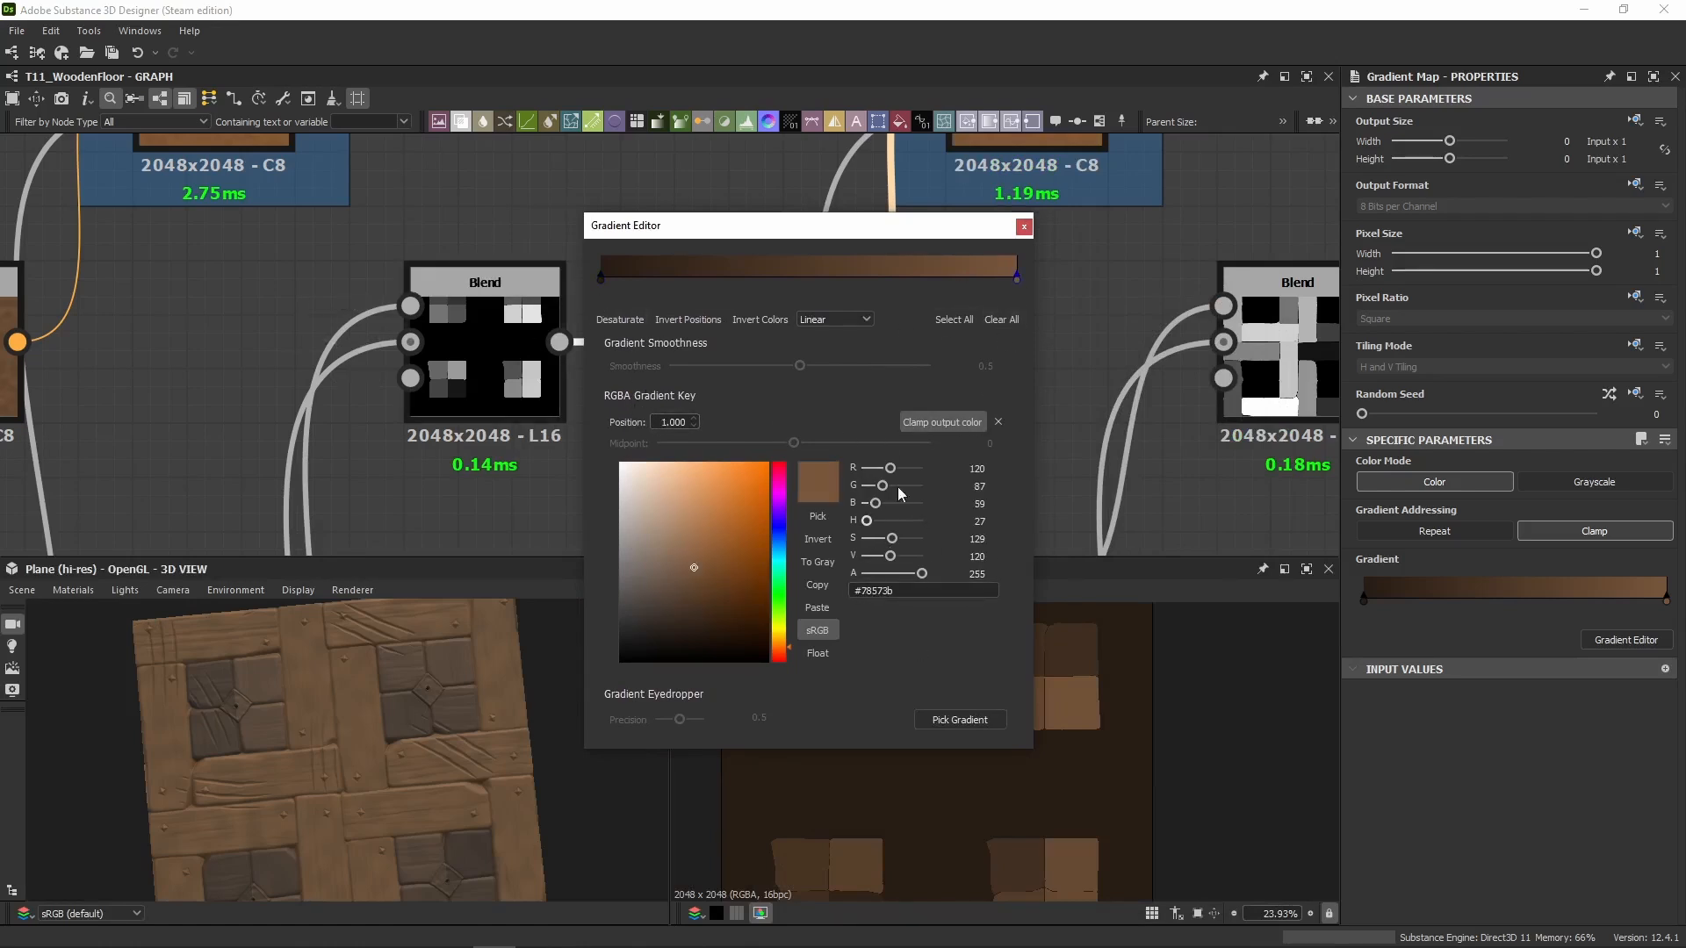
click(1028, 231)
Step: Preview the mask input and output of the Var. Small Planks Blend, and check the small planks on the 3D plane
scroll(880, 303, down, 2)
middle_drag(779, 349, 693, 459)
double_click(844, 277)
scroll(865, 394, down, 3)
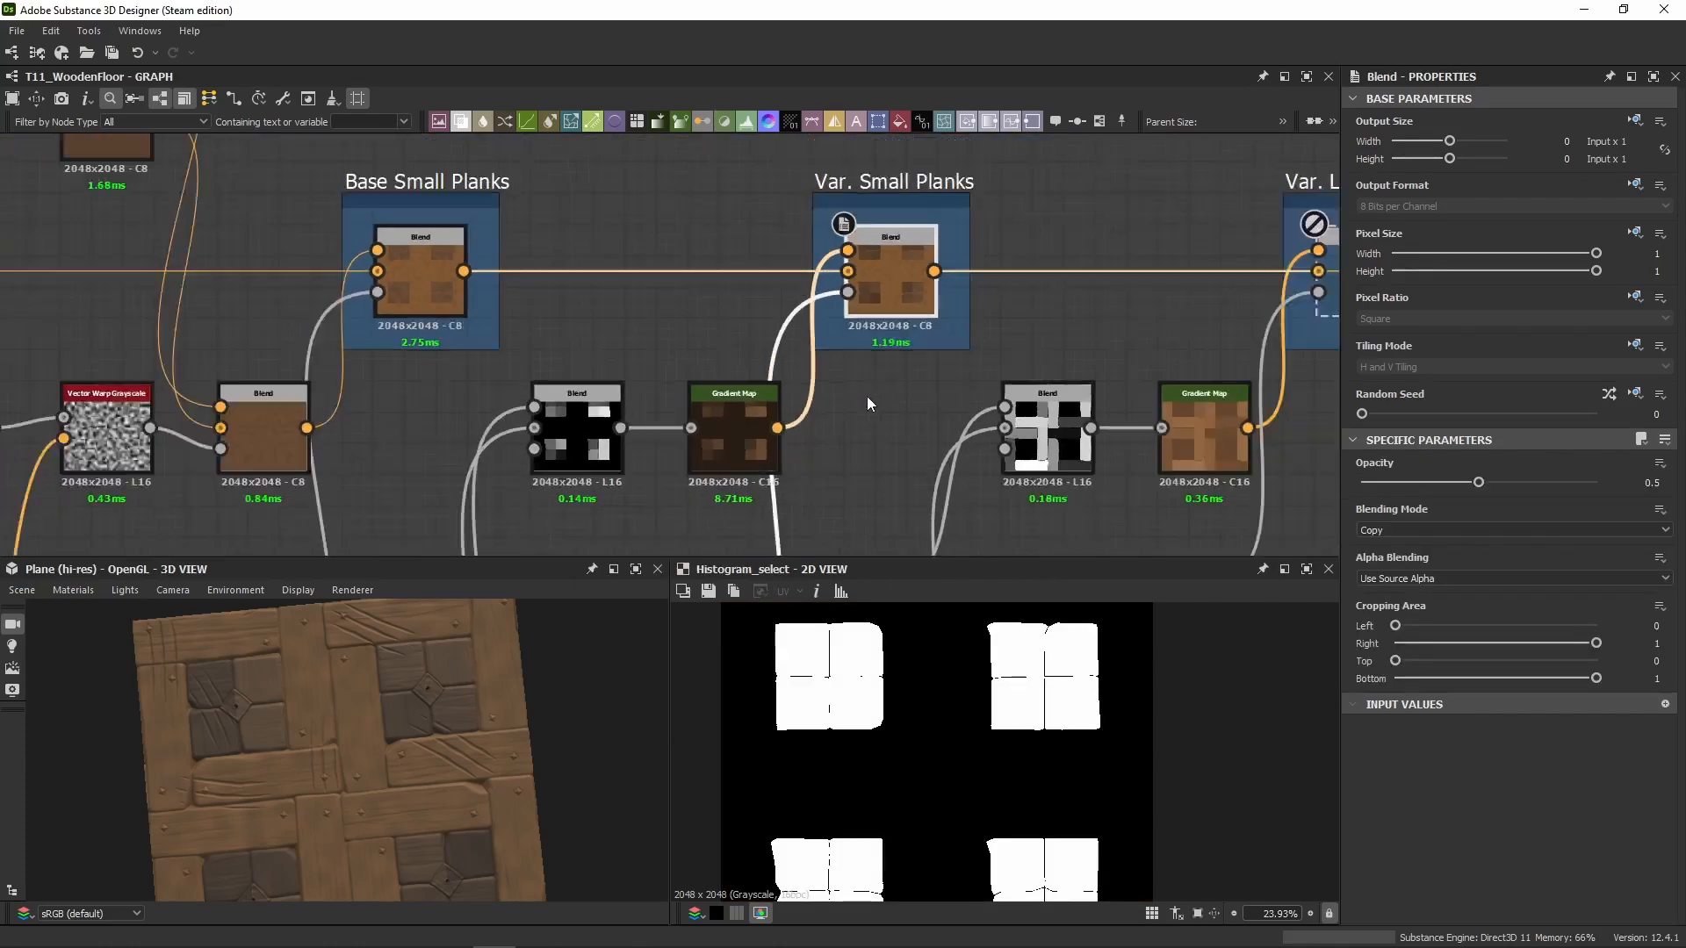
middle_drag(866, 397, 855, 293)
double_click(855, 294)
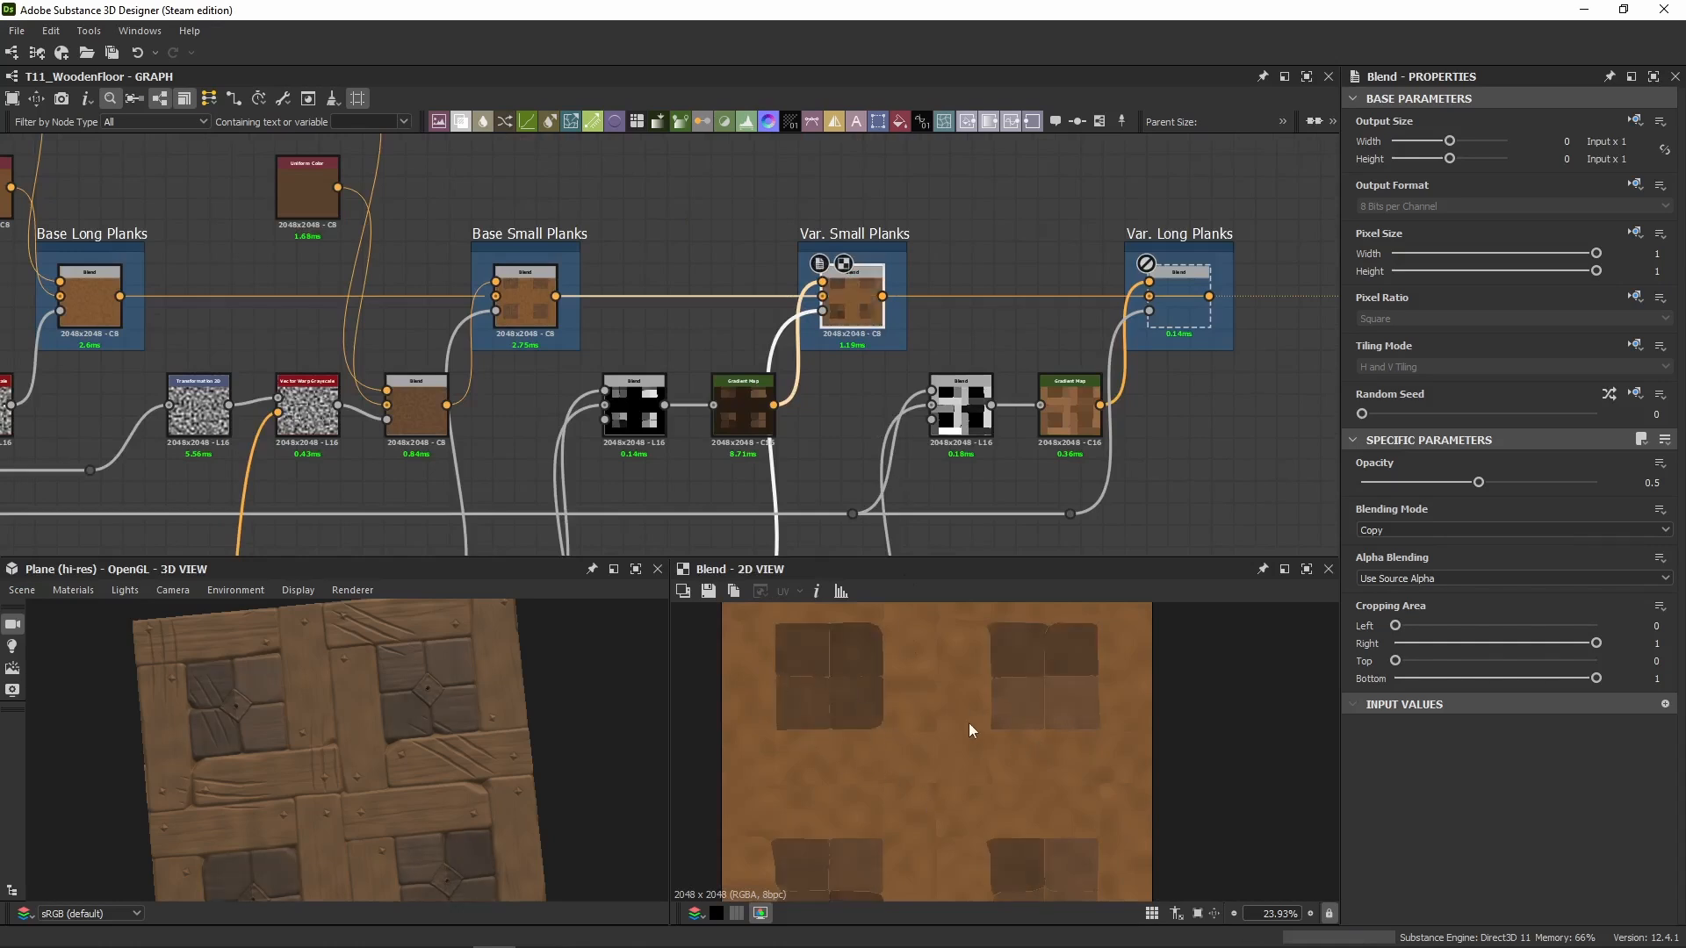
drag(316, 730, 204, 761)
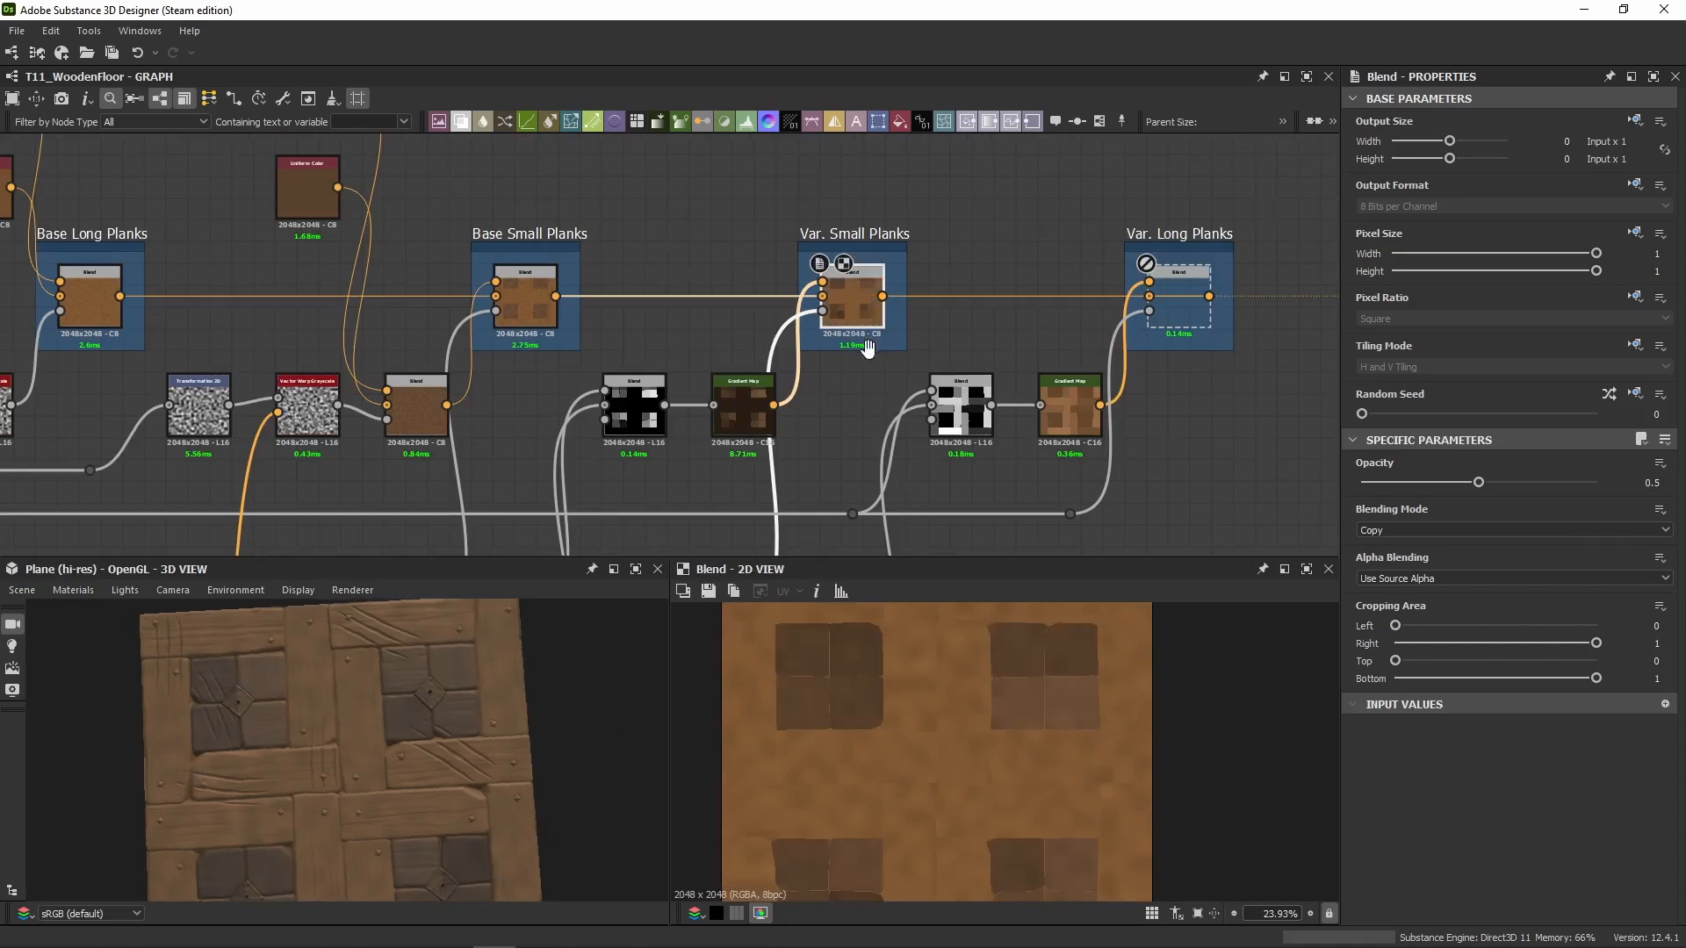
Step: Enable the Var. Long Planks Blend
middle_drag(873, 346, 704, 293)
middle_drag(526, 313, 587, 210)
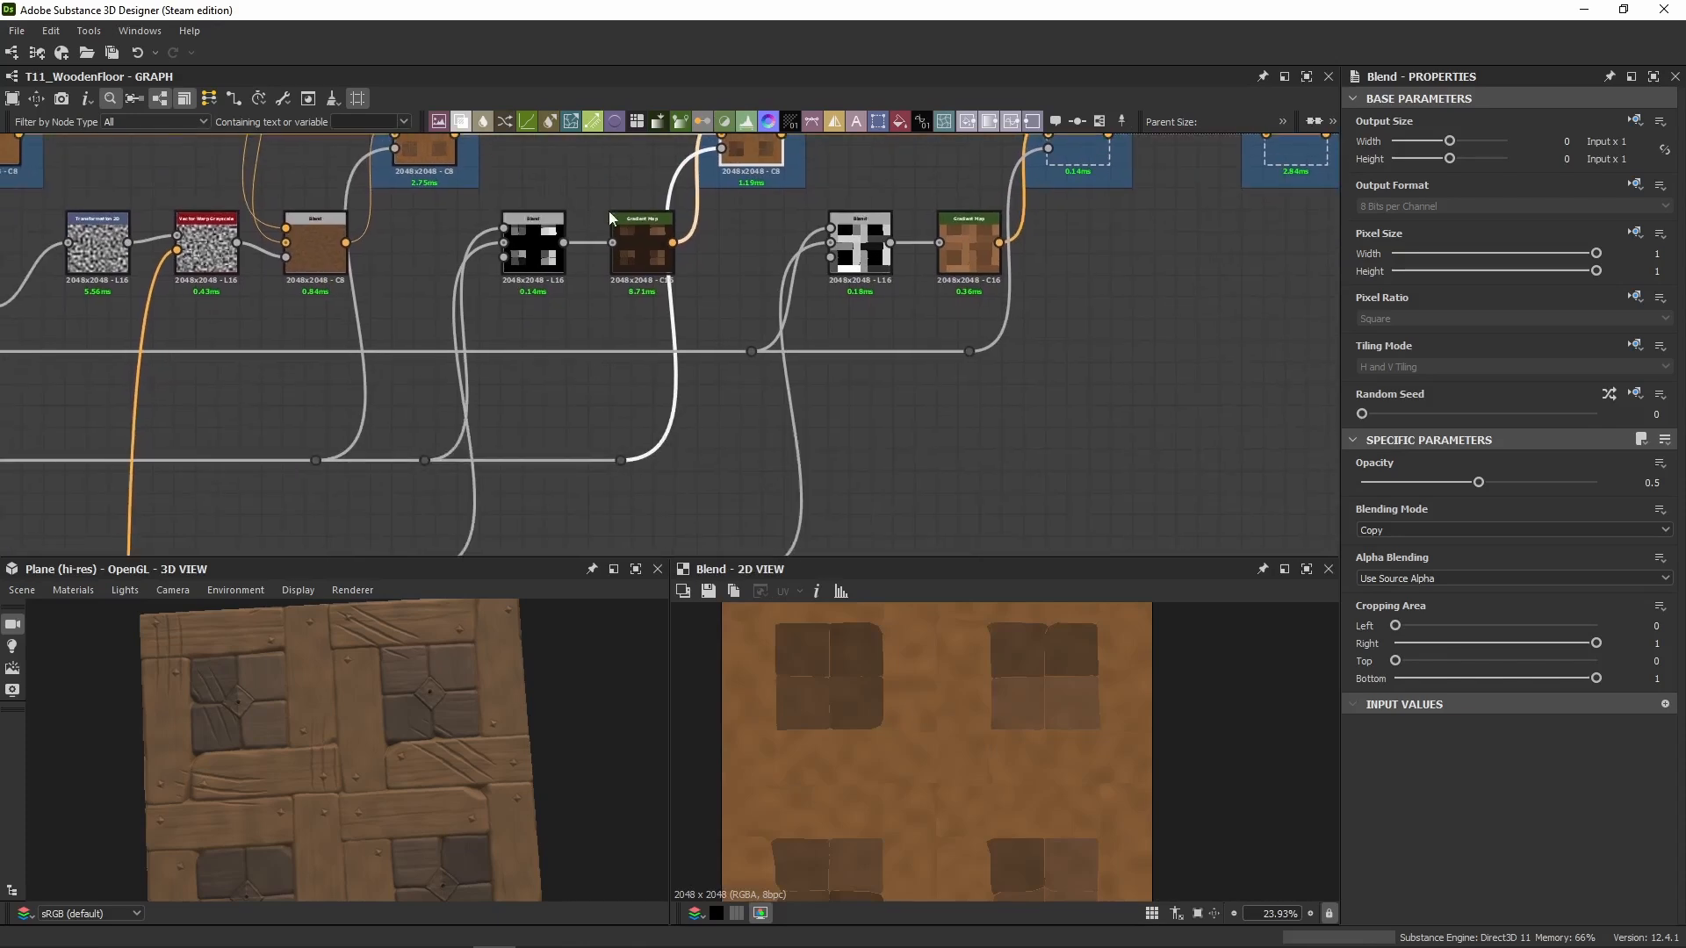
scroll(634, 214, down, 2)
middle_drag(555, 395, 589, 432)
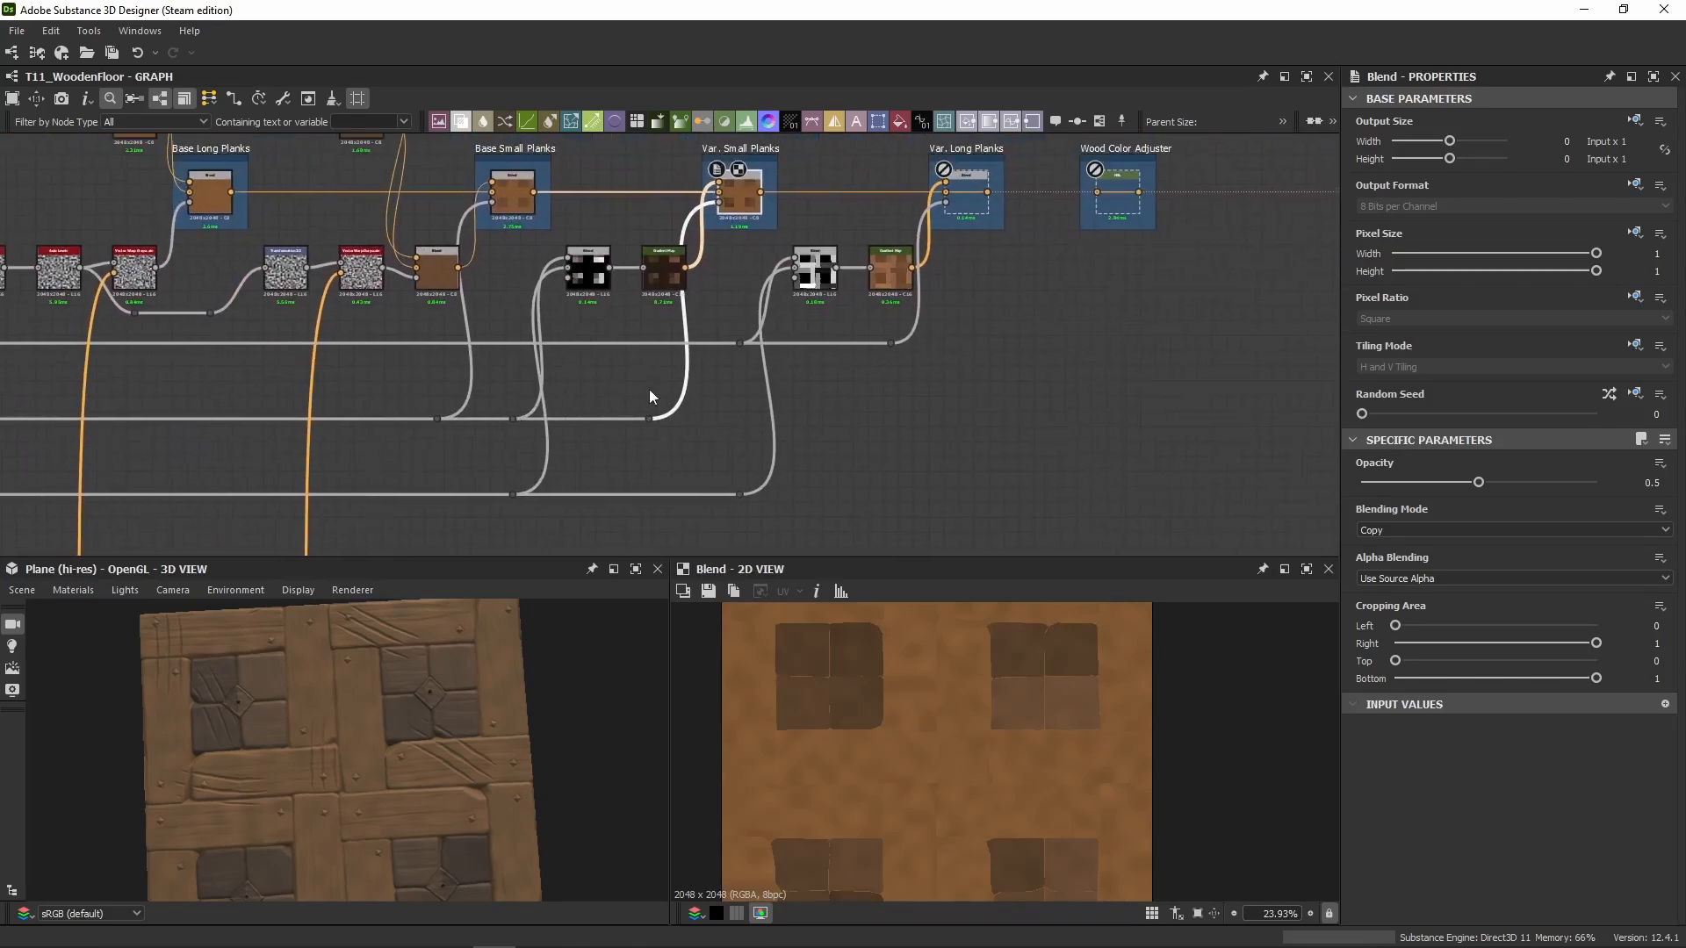
click(975, 196)
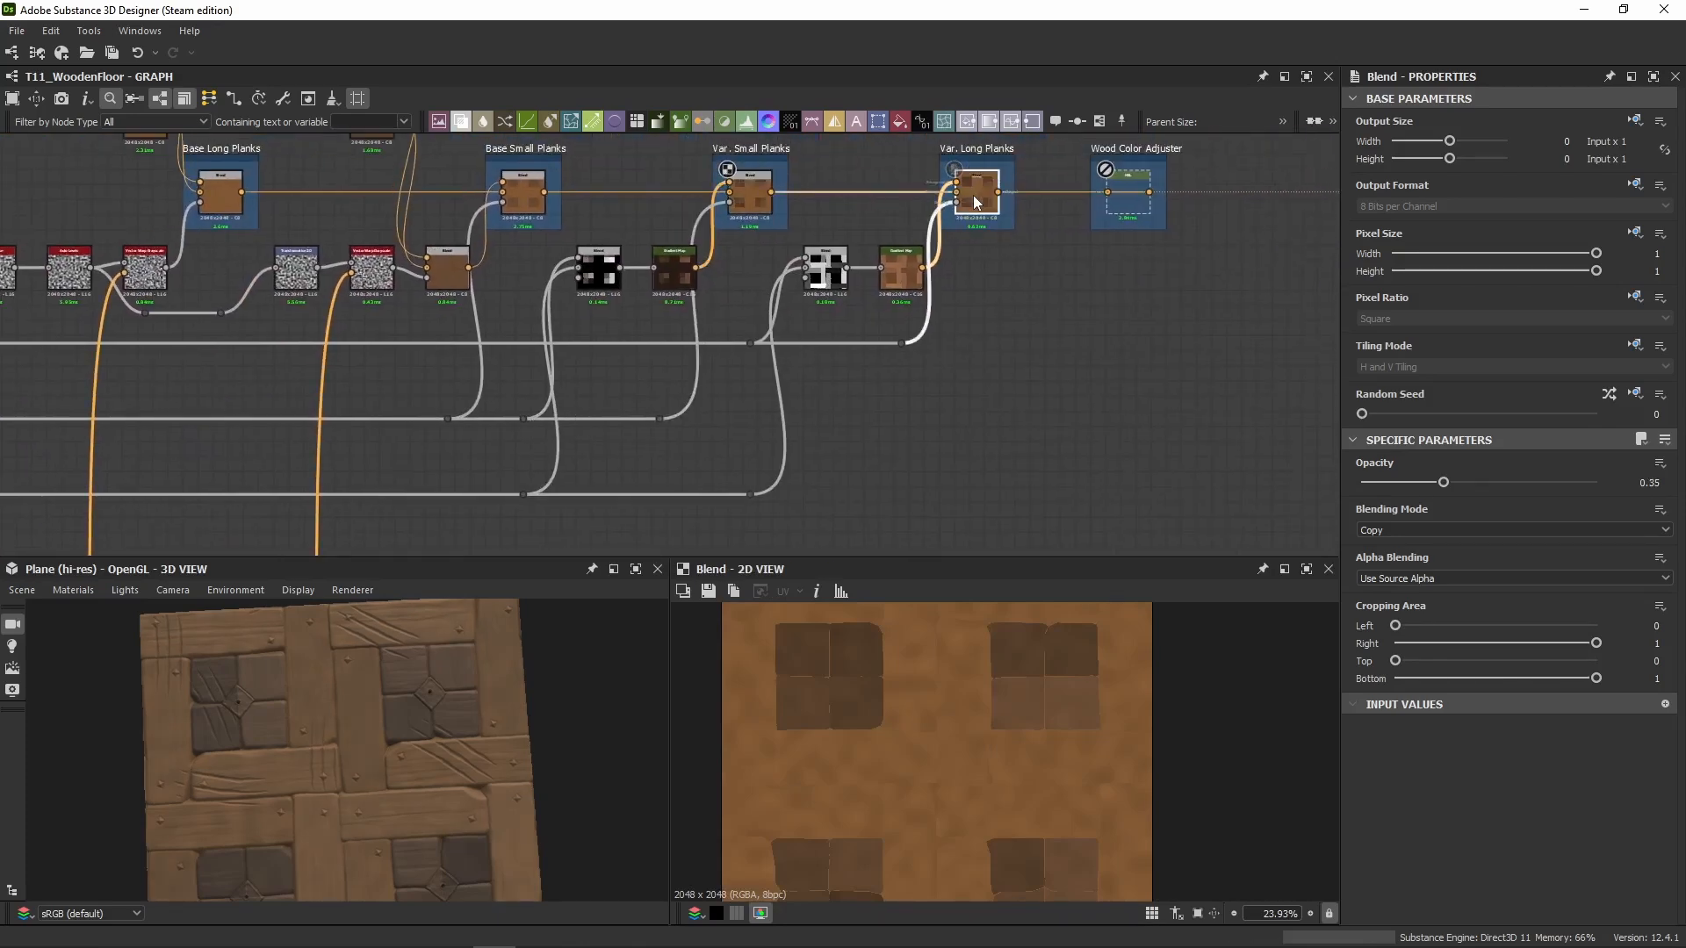
Step: Preview the long-plank Histogram Select mask and follow it to the Multiply Blend that feeds the long-plank Gradient Map
middle_drag(634, 307, 841, 337)
double_click(346, 396)
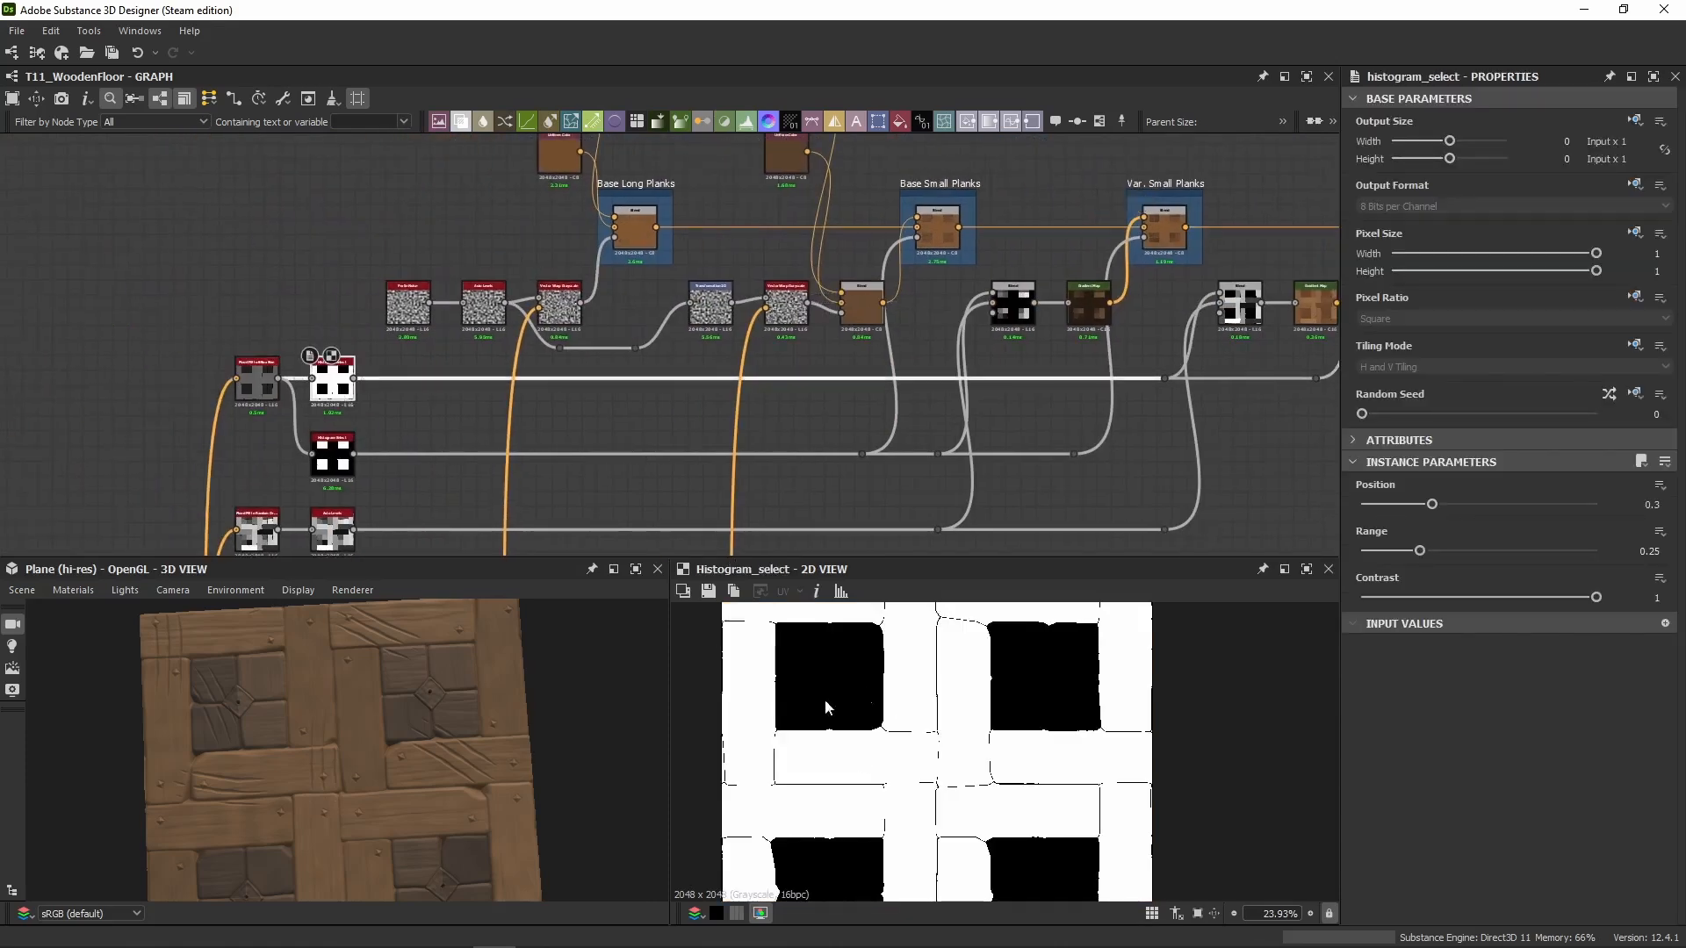
middle_drag(1023, 441, 817, 440)
scroll(1053, 288, up, 4)
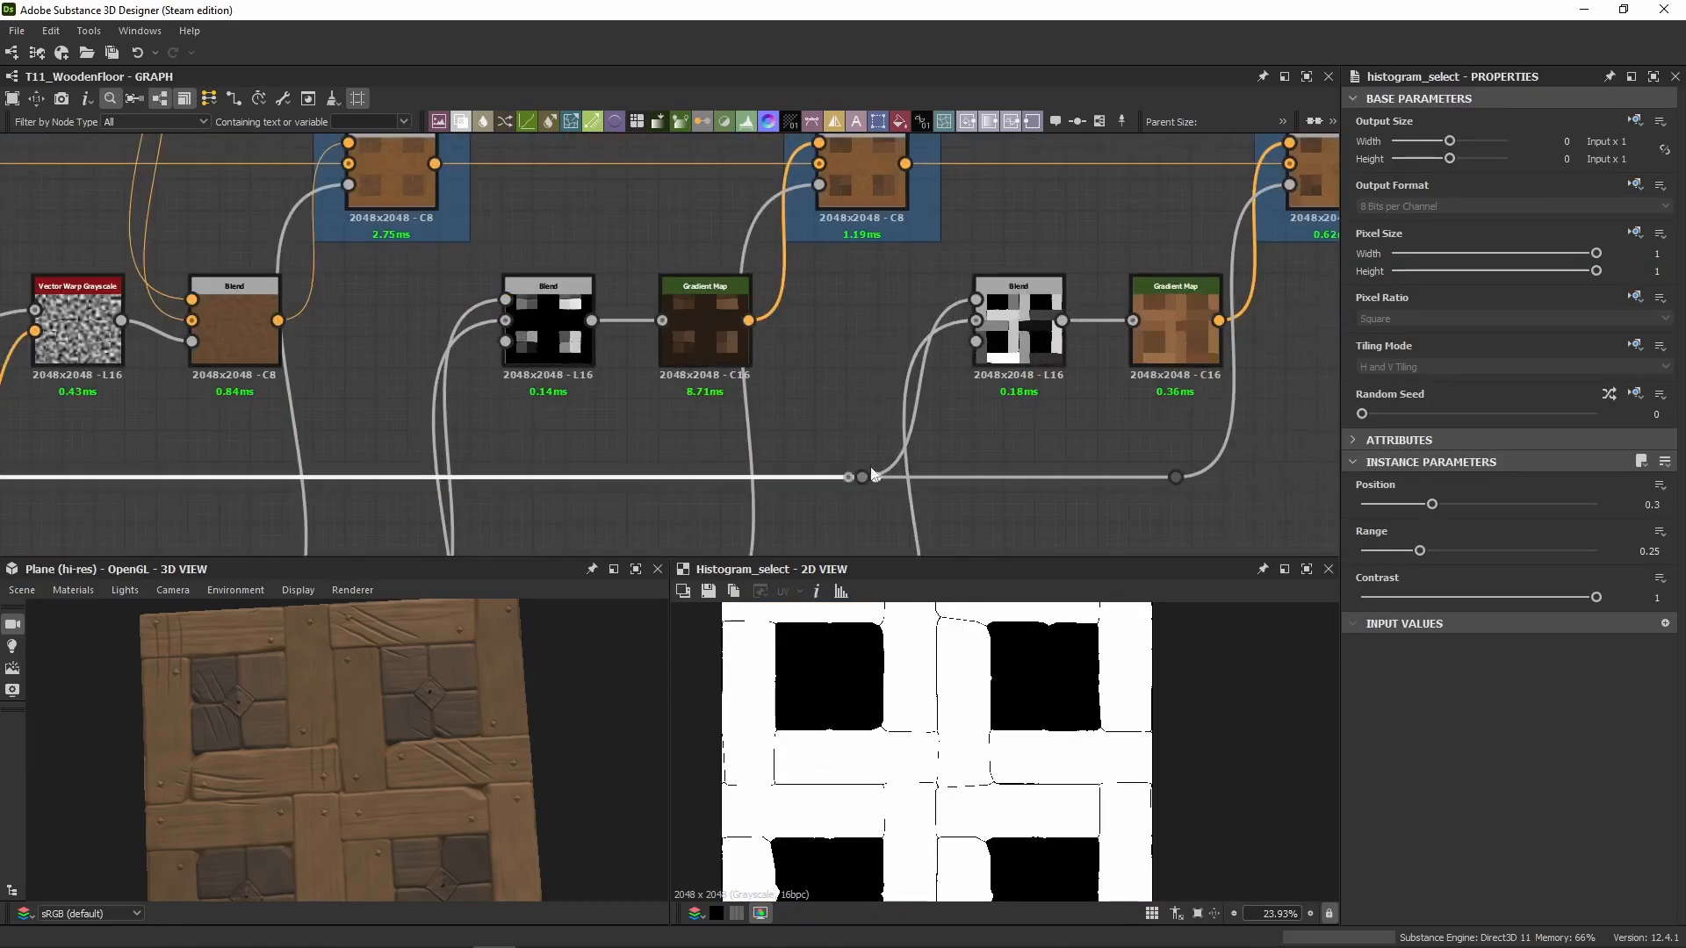
click(876, 471)
double_click(1016, 332)
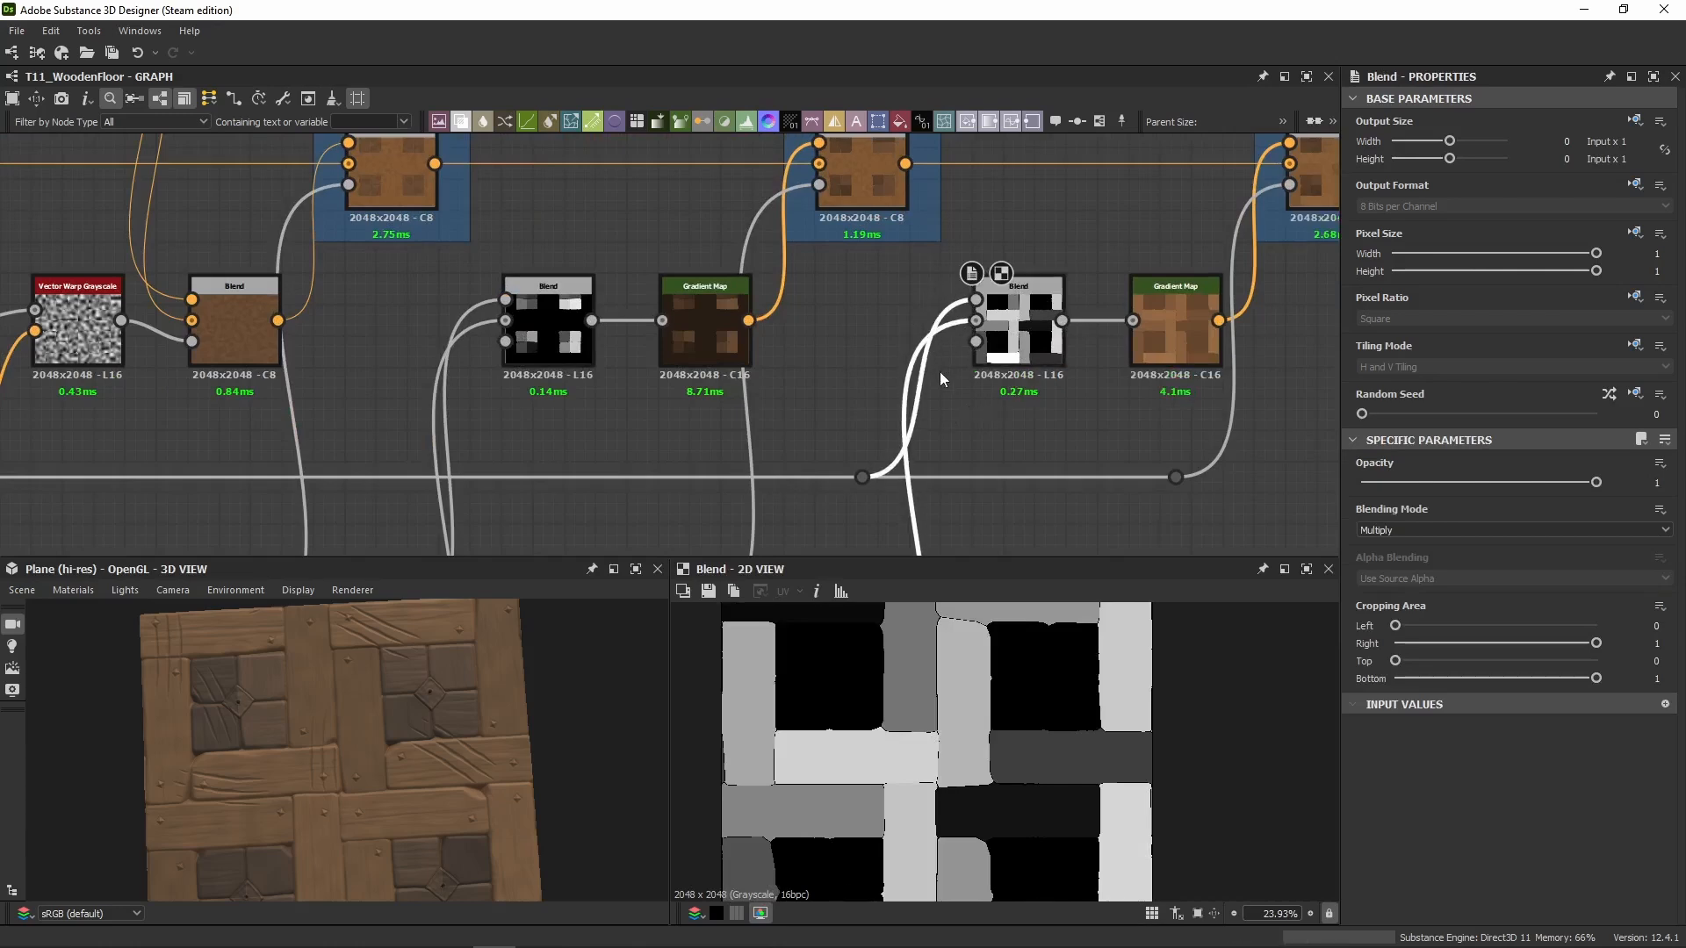
Step: Trace the long-plank Multiply Blend's other input back to its Auto Levels source and preview it
key(x)
drag(874, 455, 891, 466)
middle_drag(1011, 449, 933, 255)
scroll(961, 394, down, 3)
middle_drag(818, 424, 950, 531)
click(196, 430)
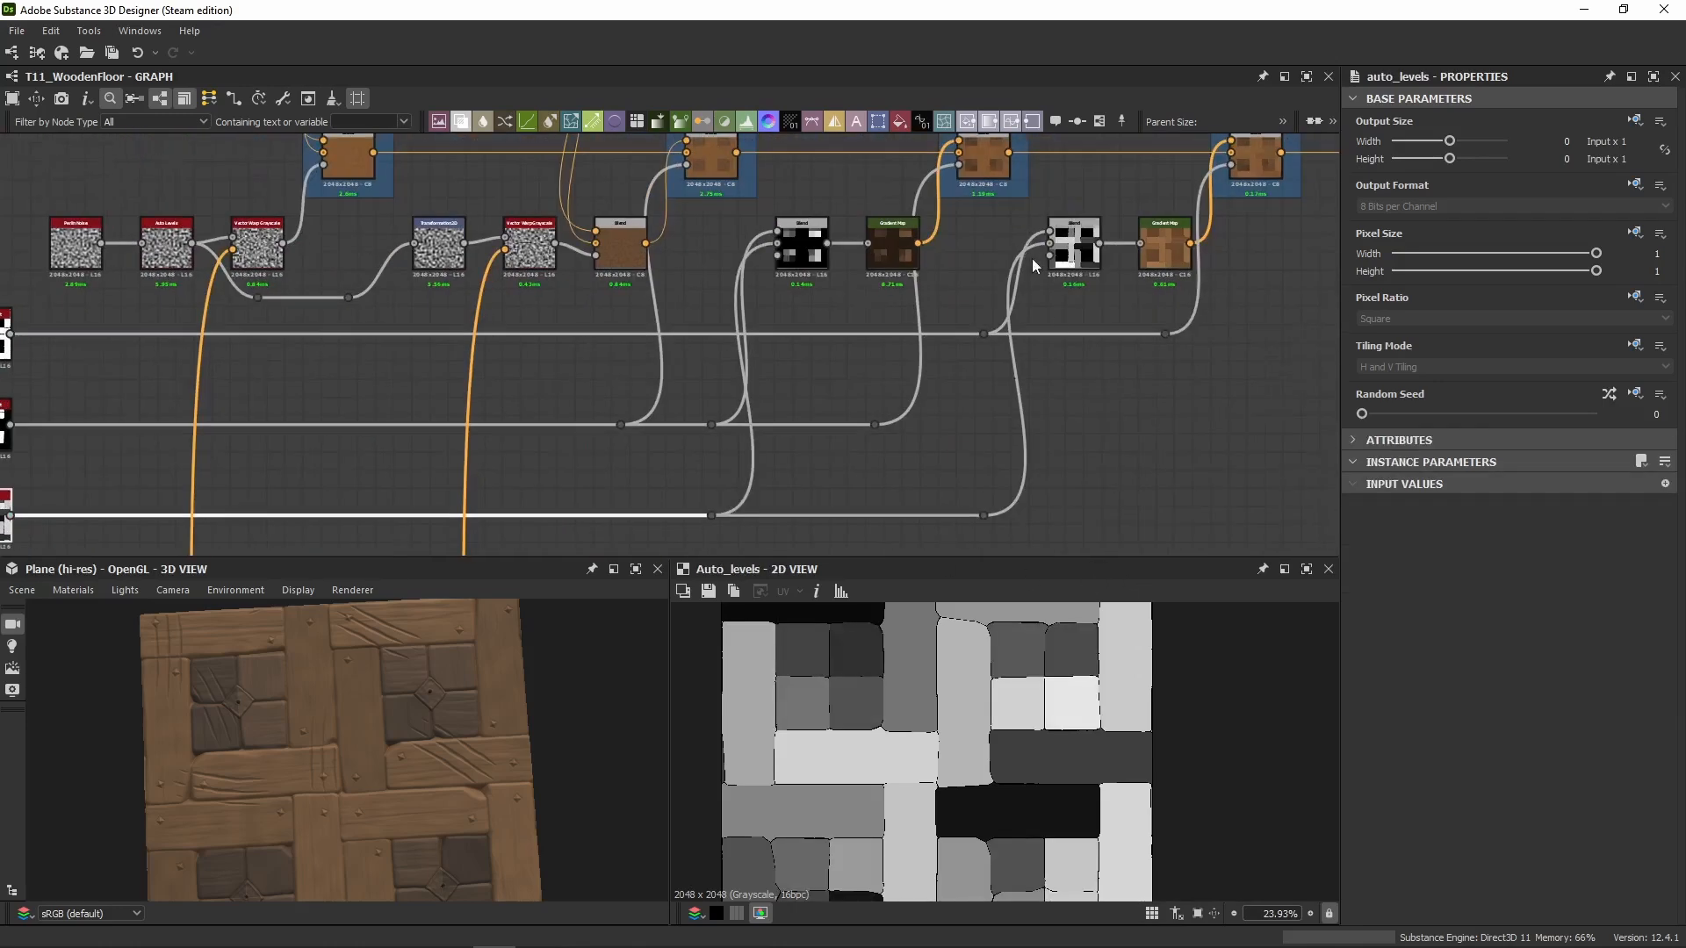
Step: Compare the long-plank mask at its reroute point with the Multiply Blend's combined output
double_click(1071, 247)
middle_drag(1072, 247, 1016, 274)
scroll(1012, 275, up, 4)
double_click(838, 455)
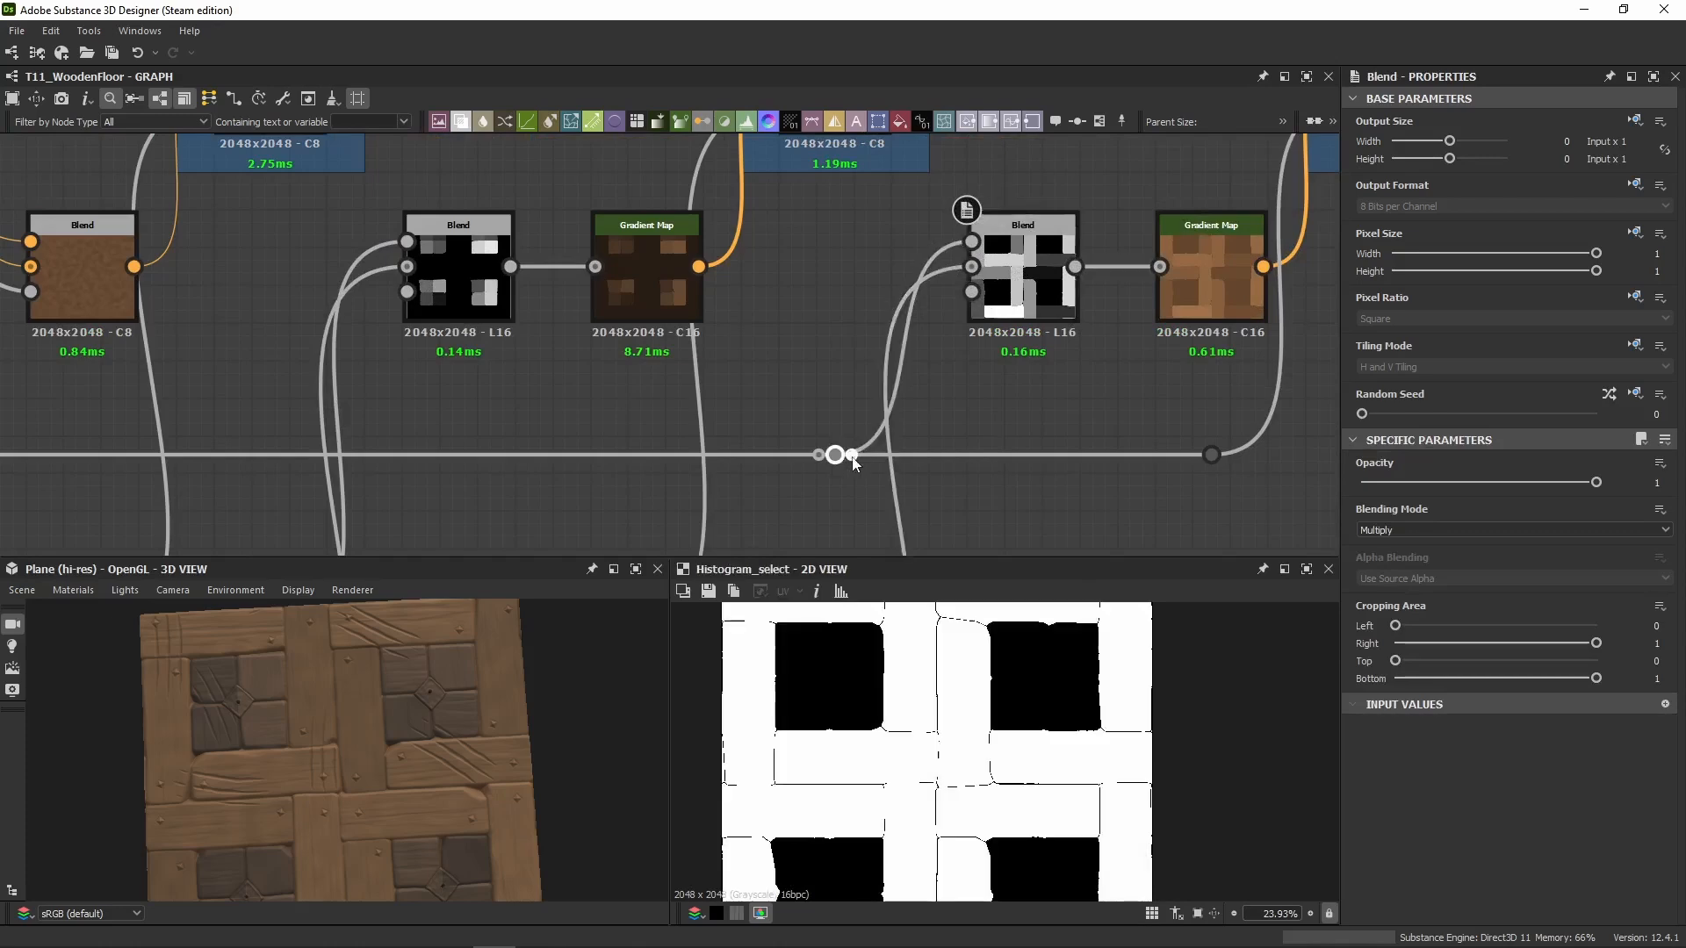
double_click(1041, 277)
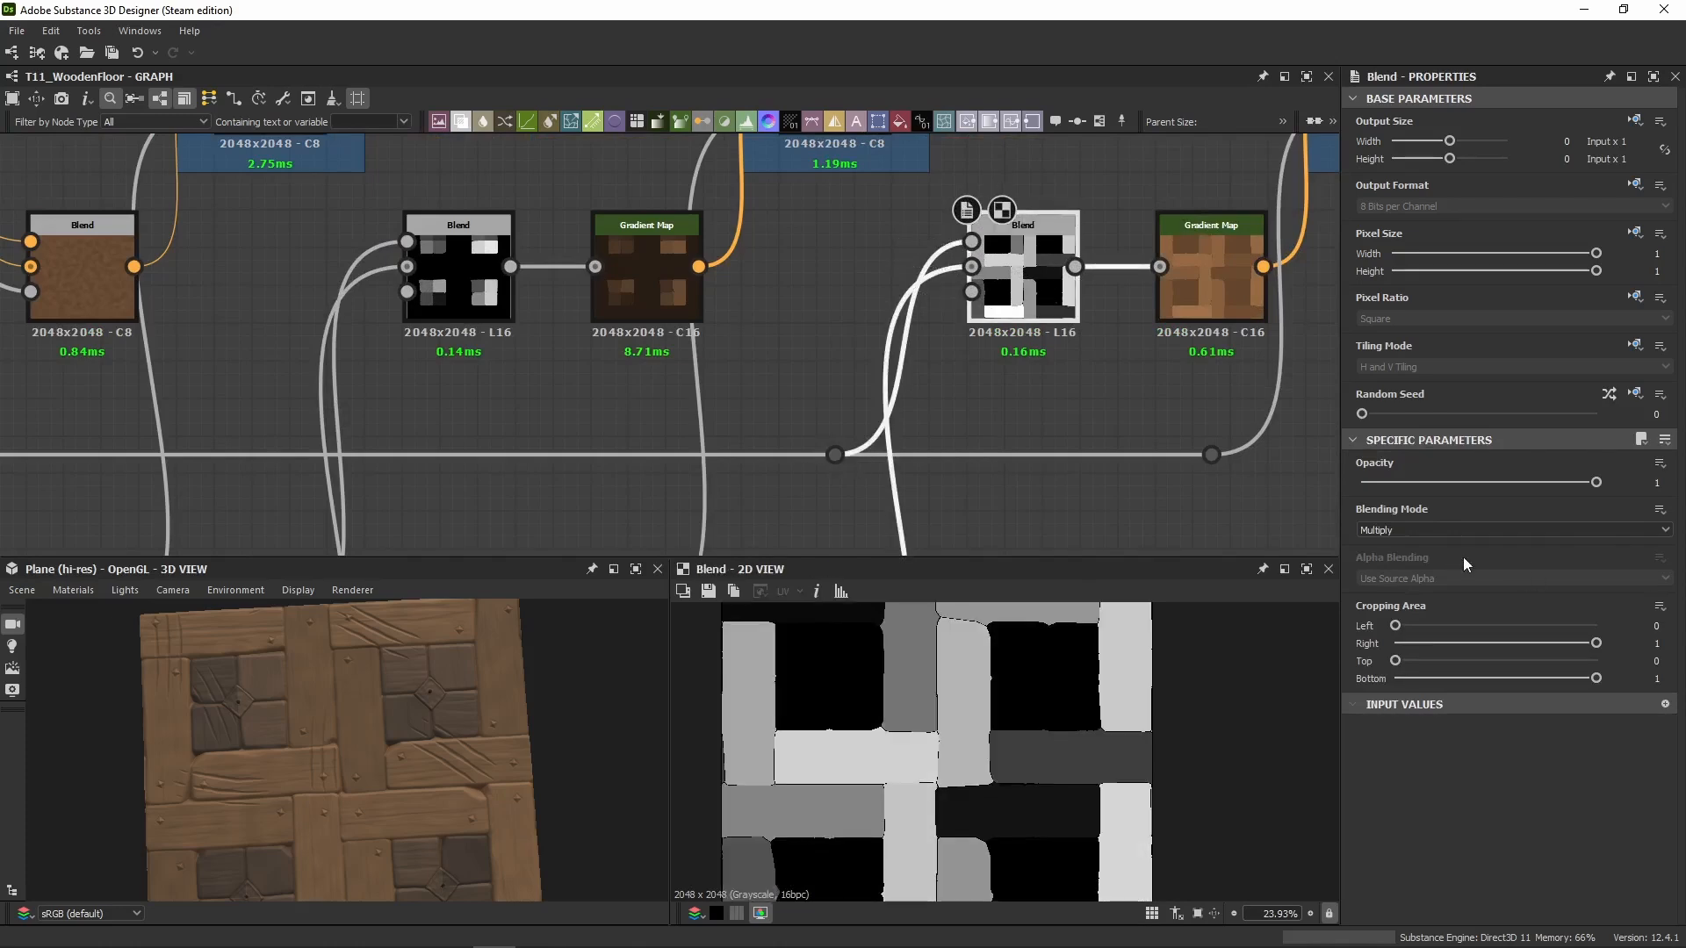
Step: Preview the long-plank Gradient Map and inspect the start and end colour keys of its gradient
middle_drag(1139, 361, 901, 466)
scroll(964, 609, down, 3)
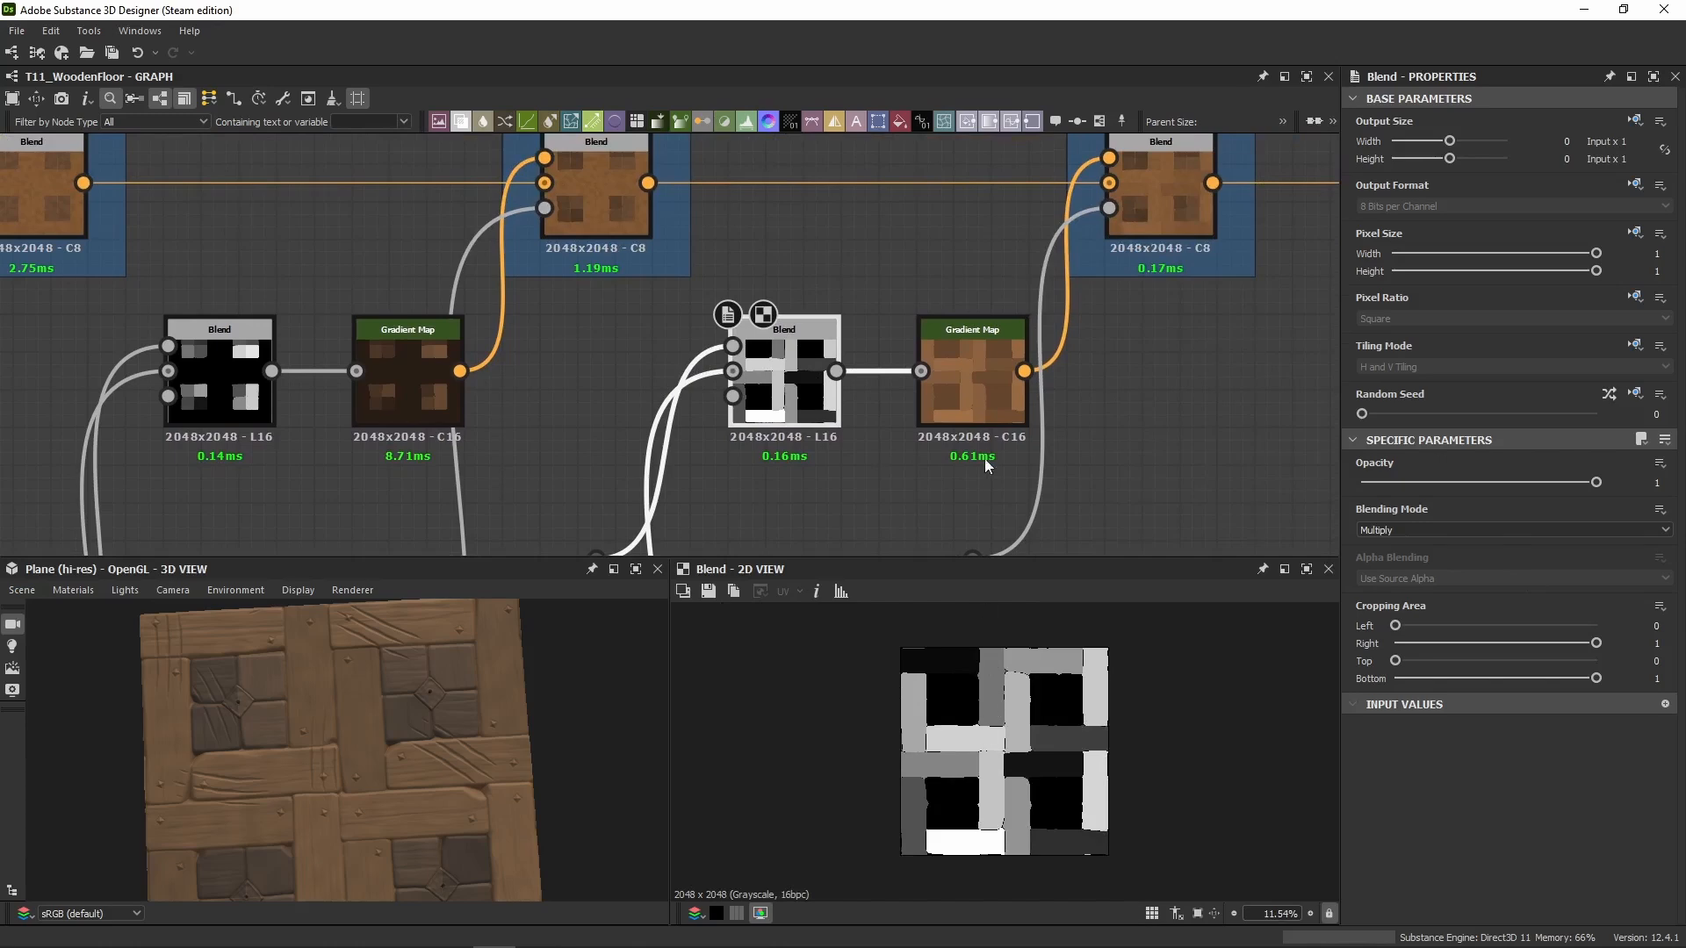
double_click(982, 422)
click(1602, 638)
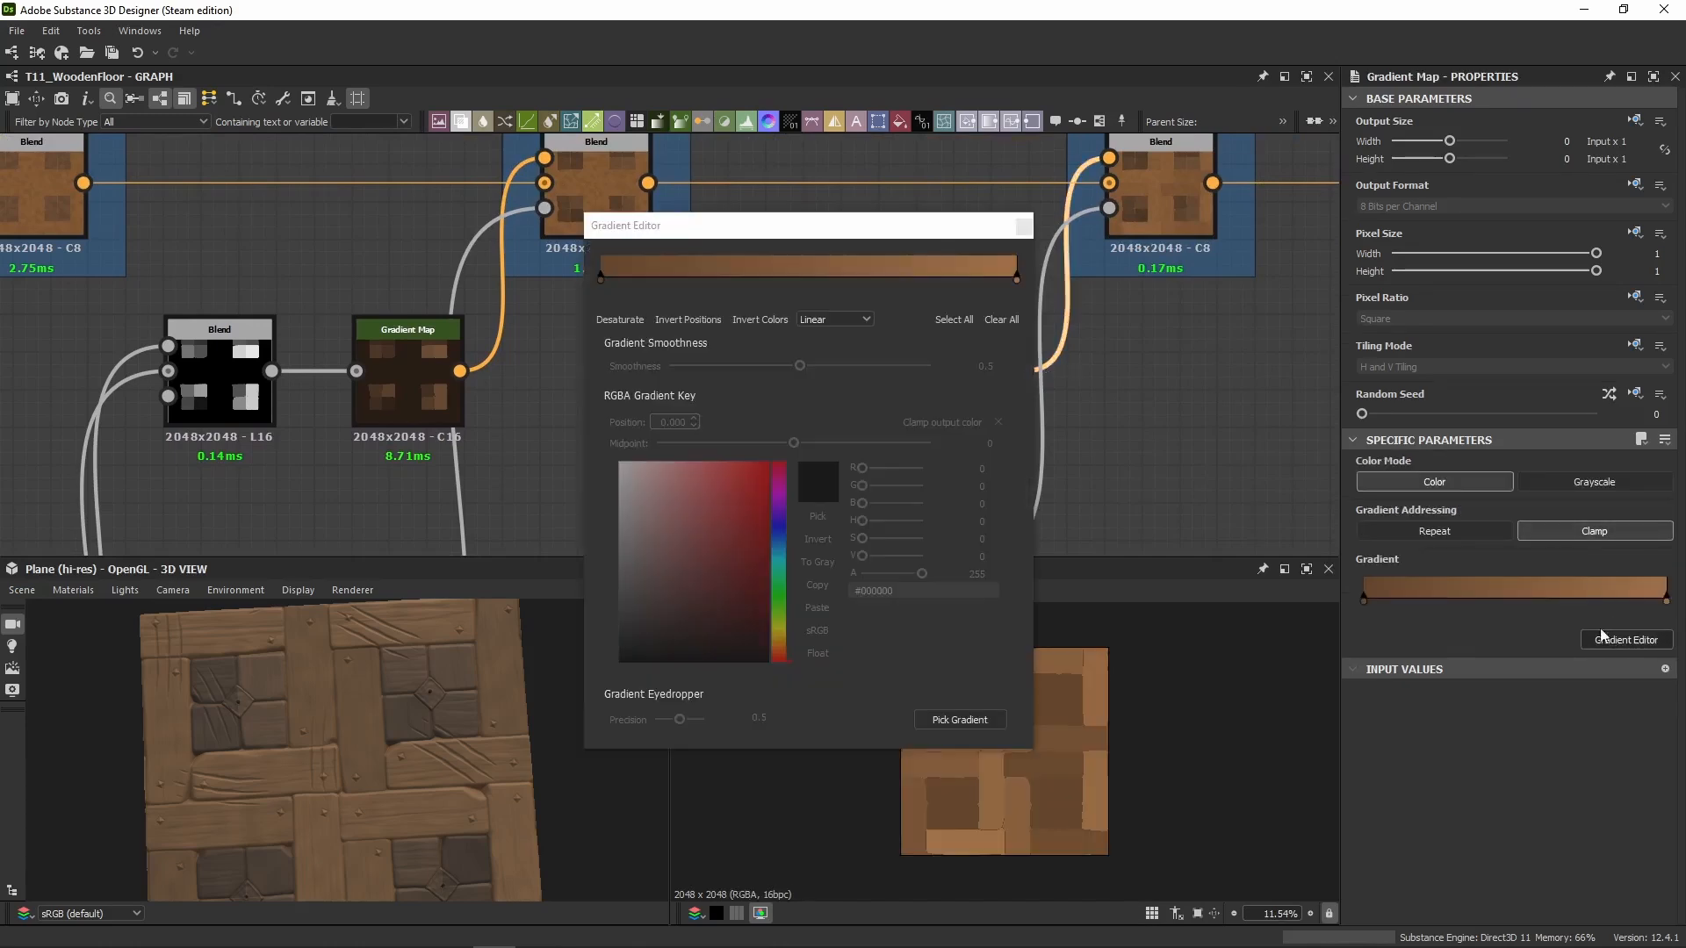
click(600, 279)
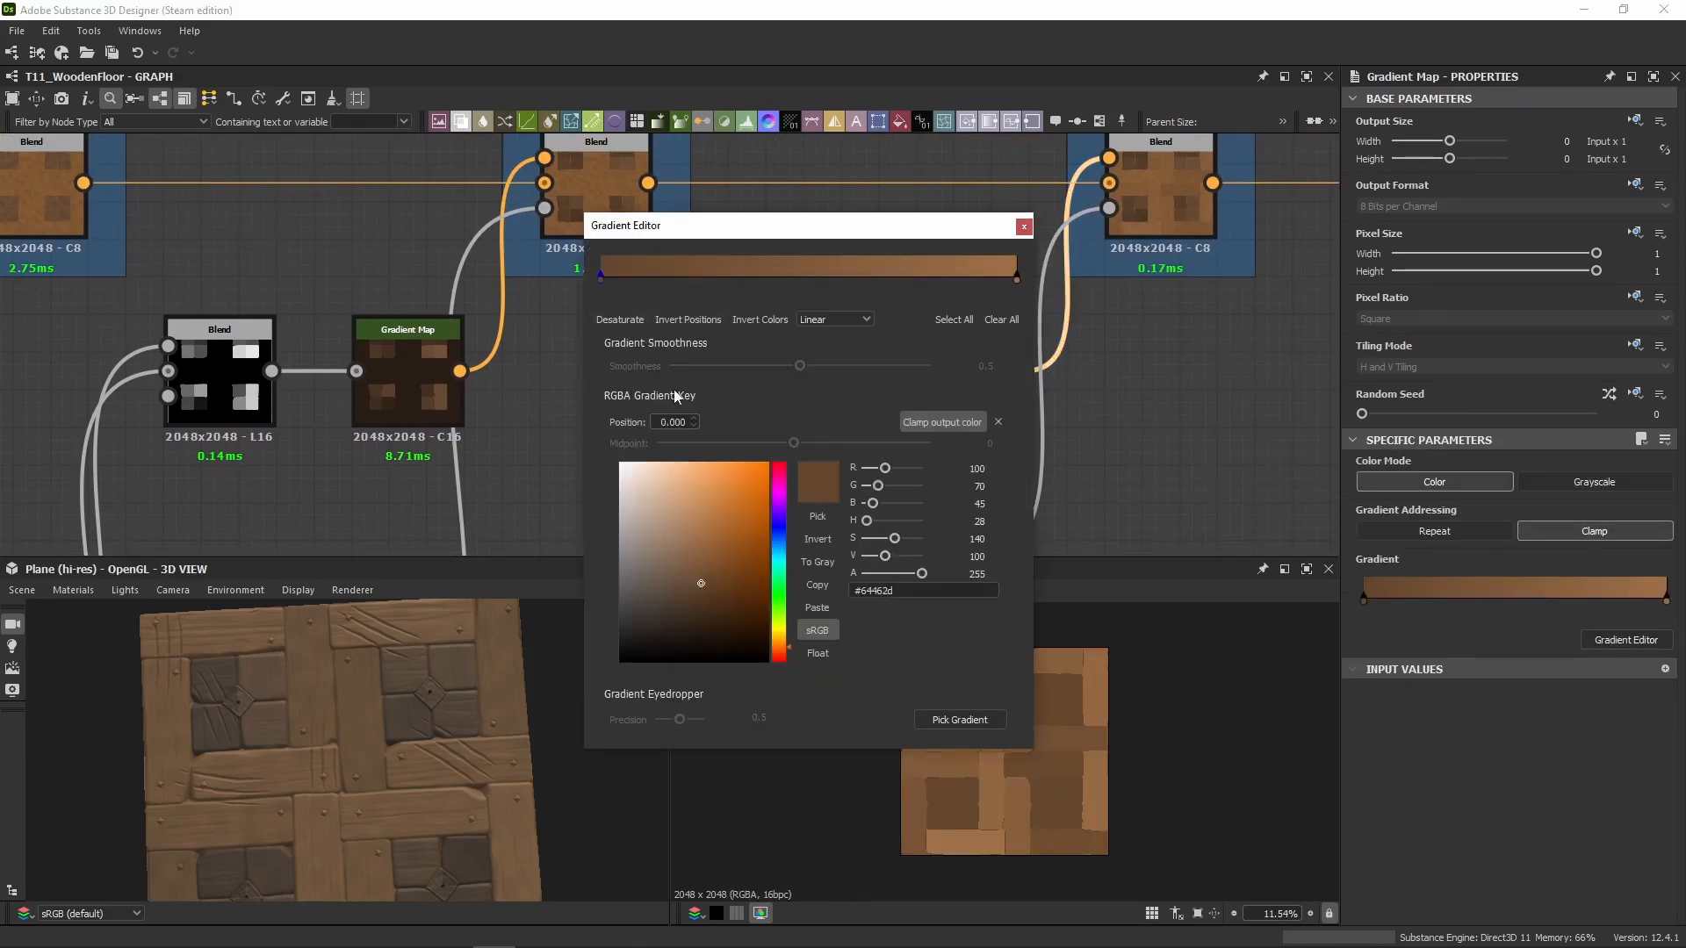
click(1016, 280)
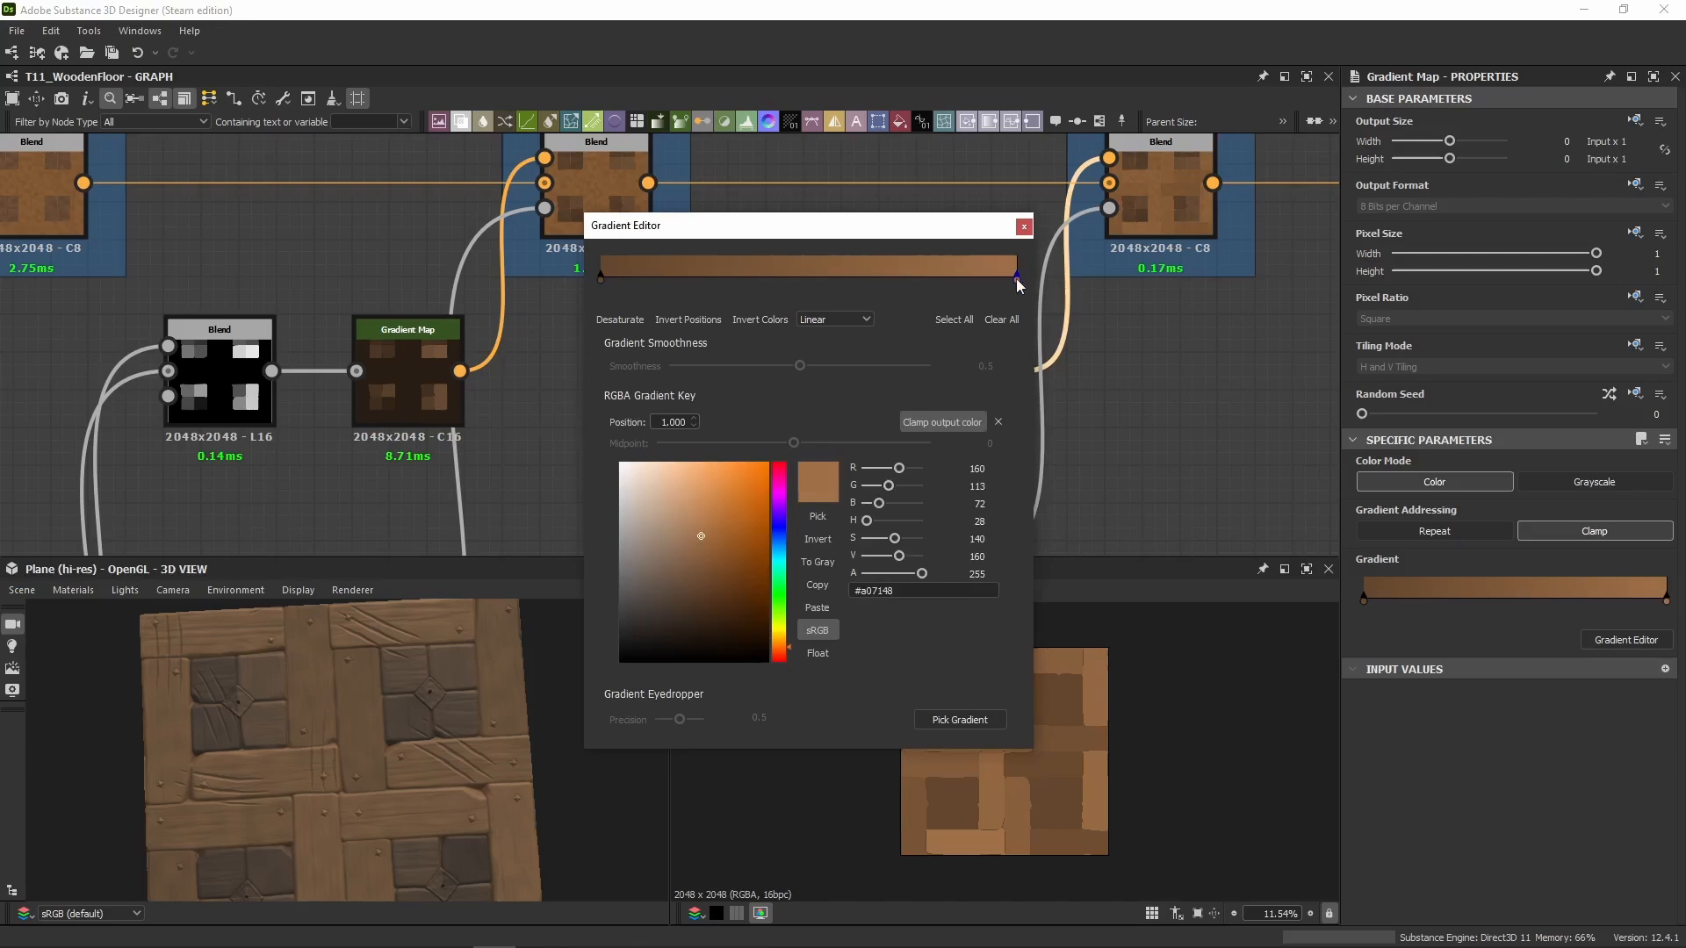
click(1025, 227)
Step: Preview the Var. Long Planks Blend and compare the 3D plane up close with the layer disabled and enabled
middle_drag(1134, 356, 898, 468)
double_click(917, 325)
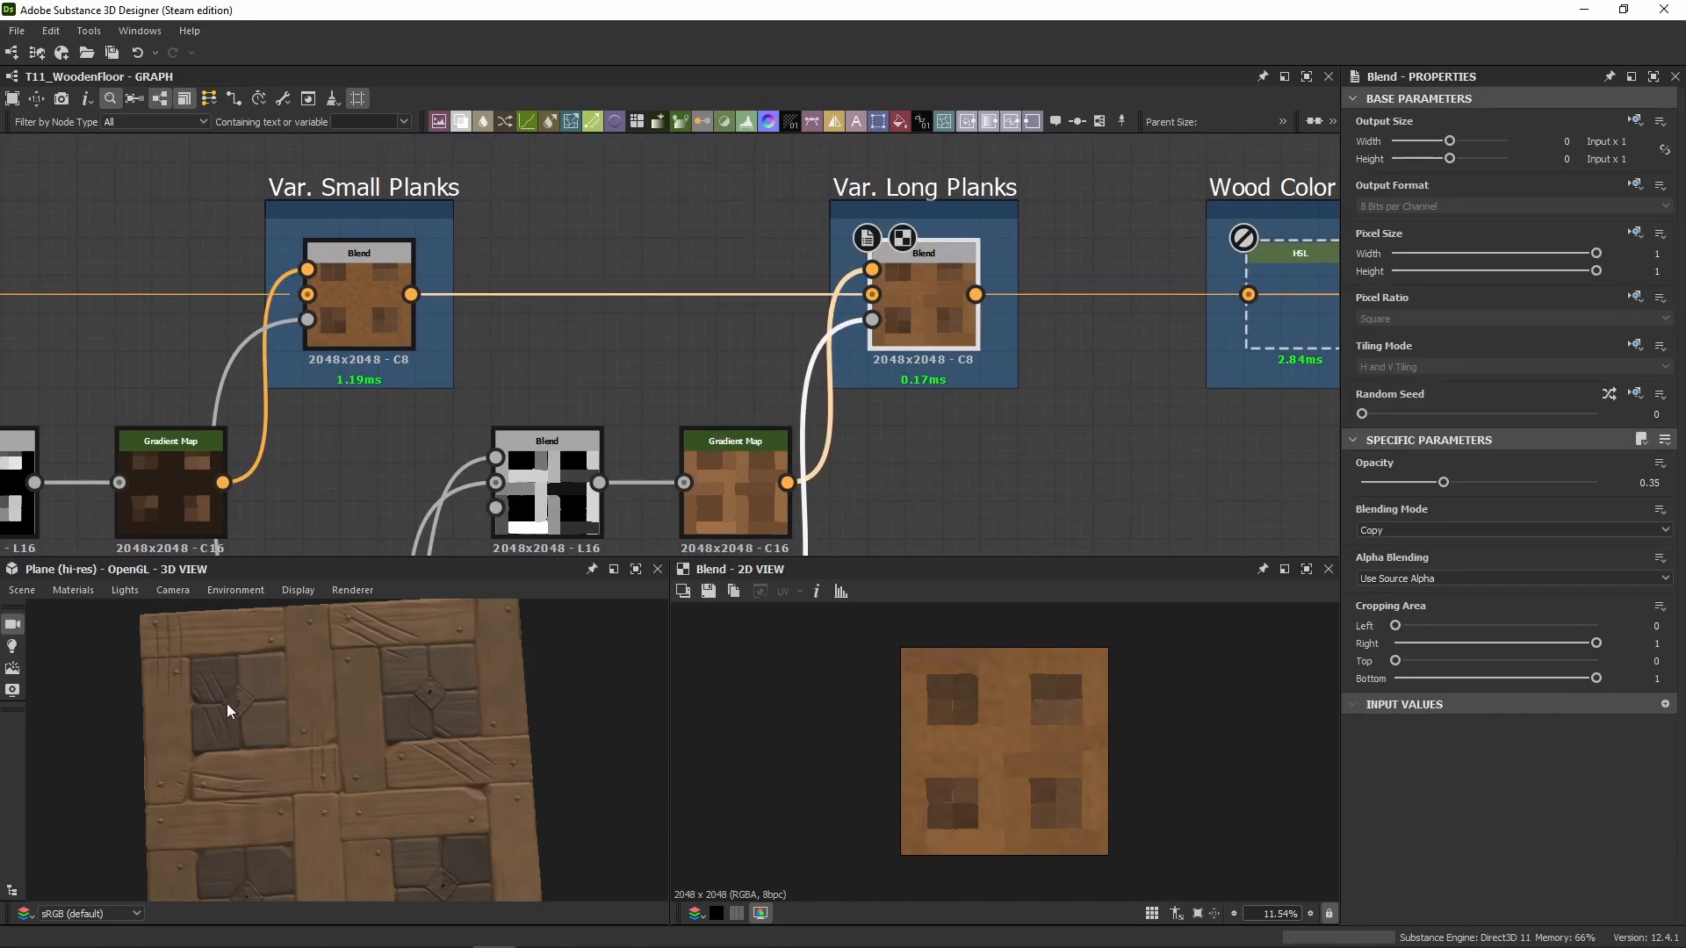
scroll(330, 746, up, 3)
middle_drag(194, 784, 387, 789)
scroll(330, 746, up, 4)
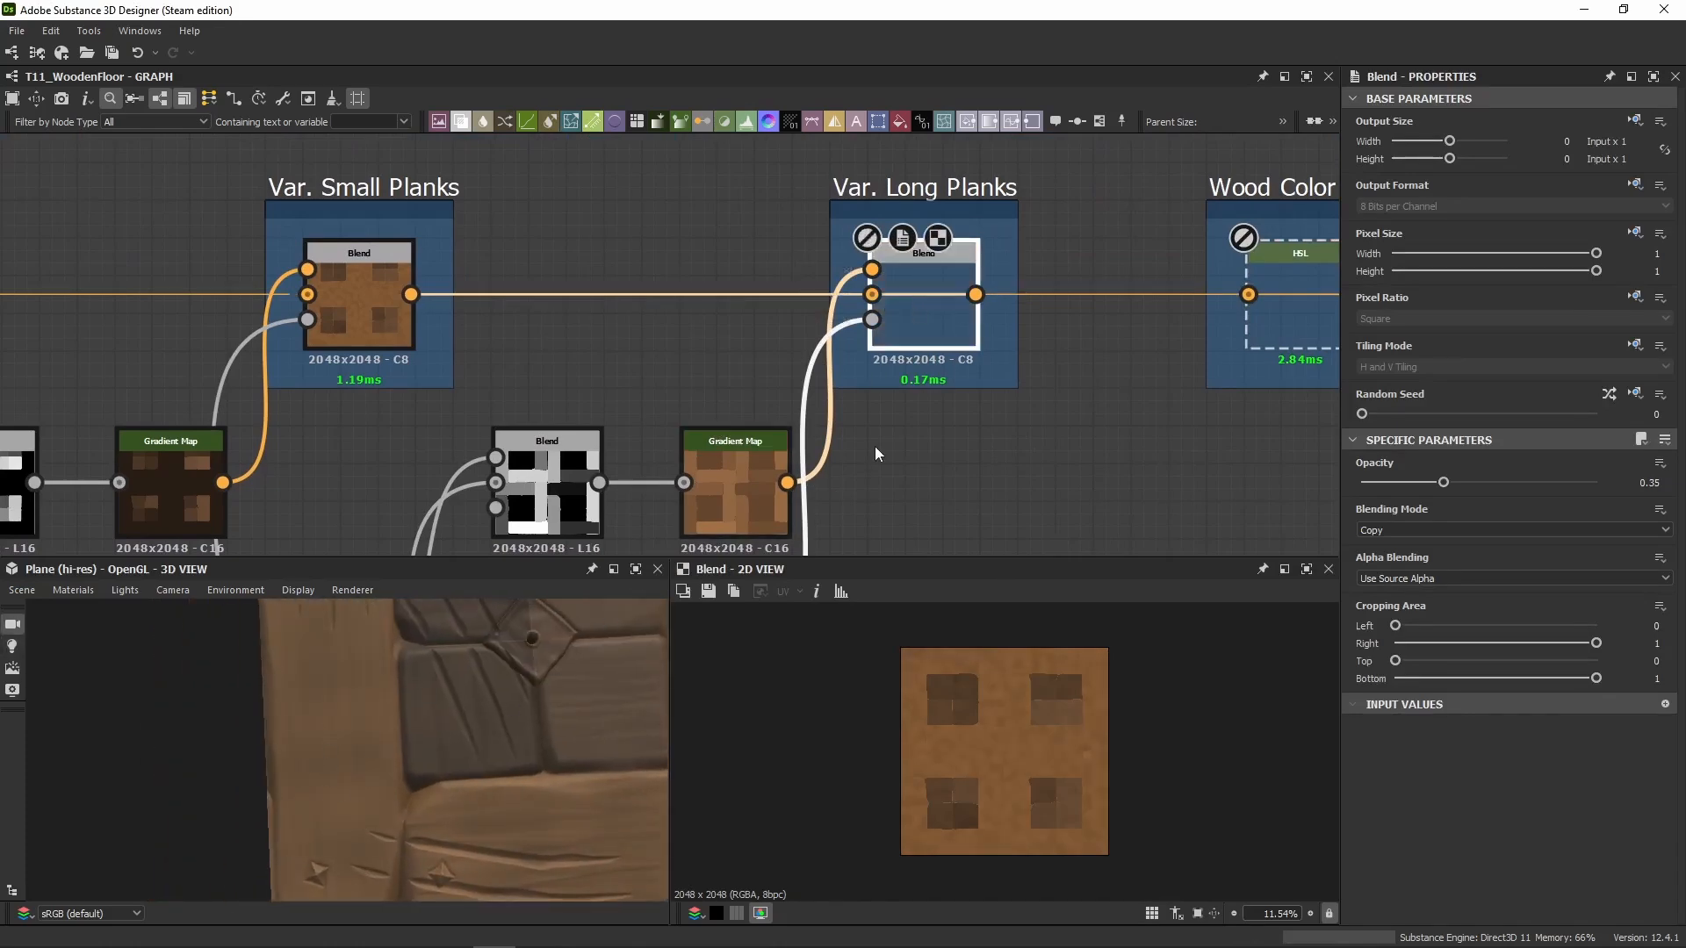
scroll(432, 724, down, 5)
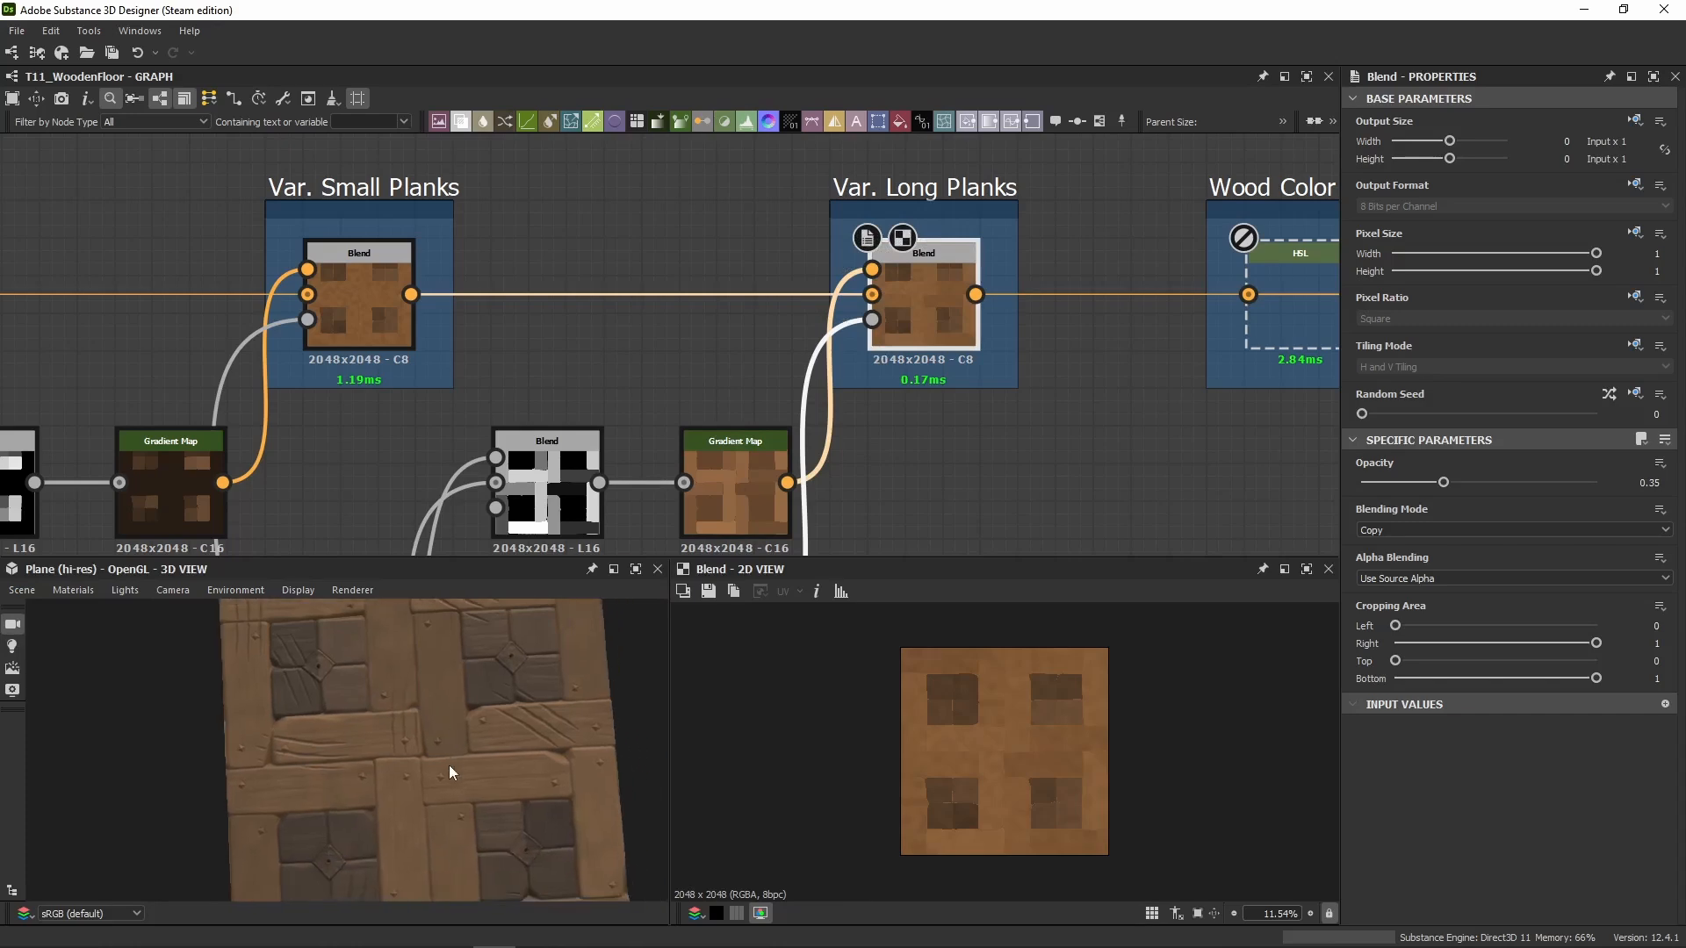
Step: Locate the Wood Color Adjuster and review the Uniform Color nodes feeding the Base Long Planks and Base Small Planks layers
middle_drag(980, 330, 667, 320)
scroll(736, 453, down, 3)
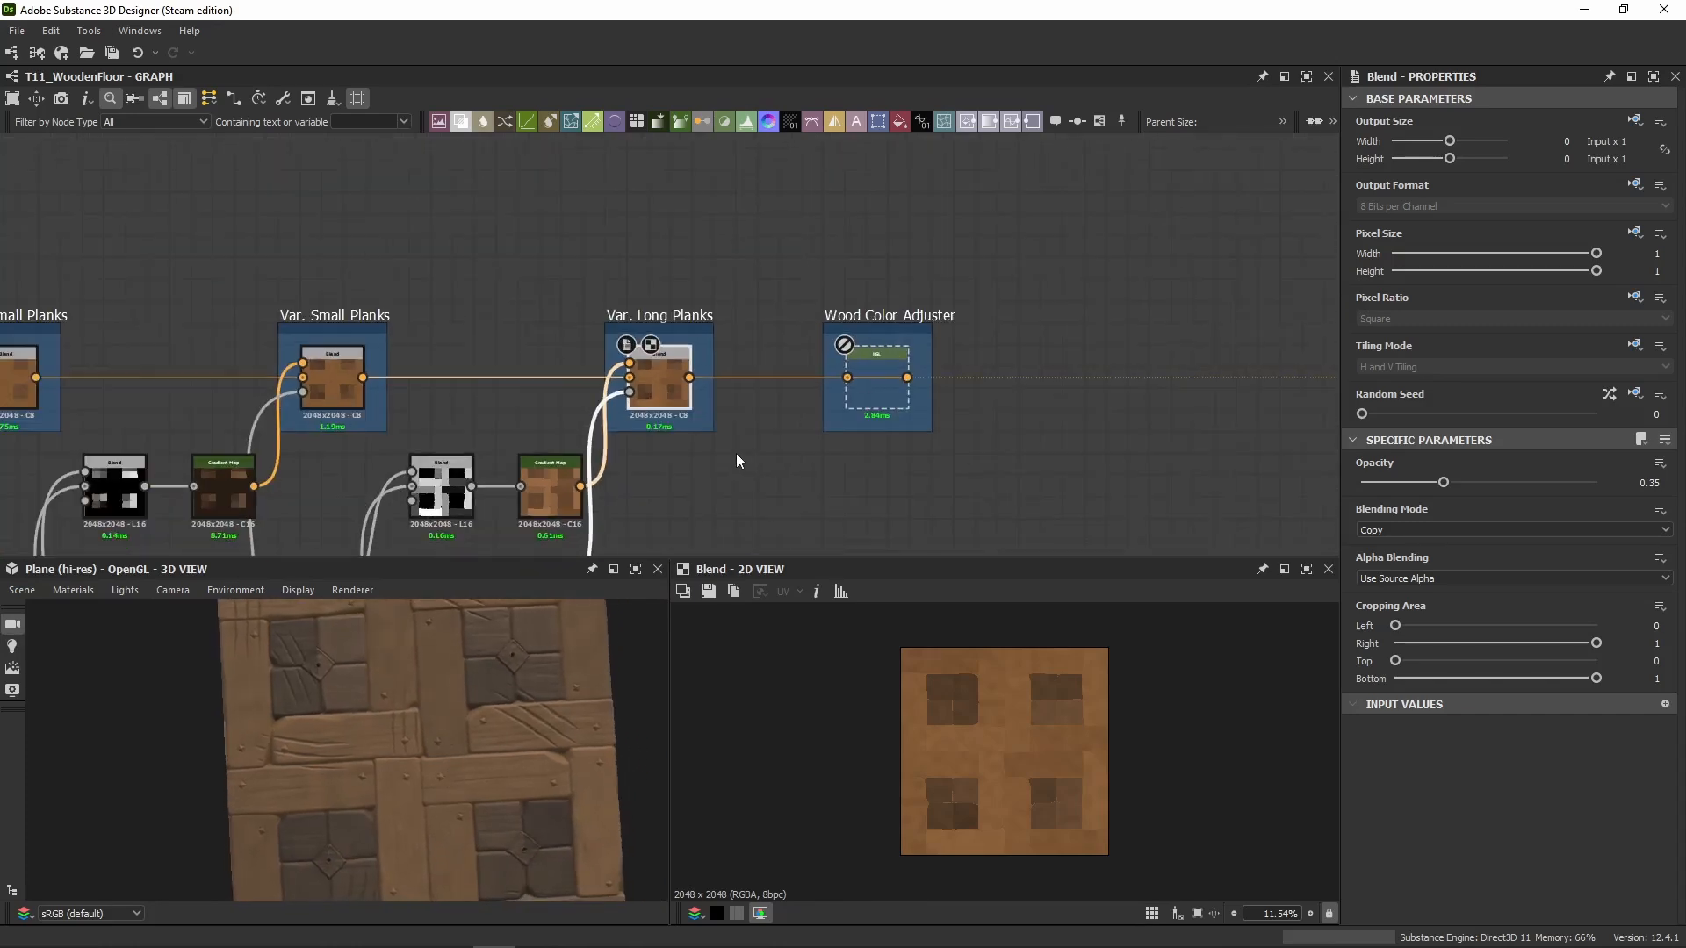
middle_drag(787, 447, 657, 378)
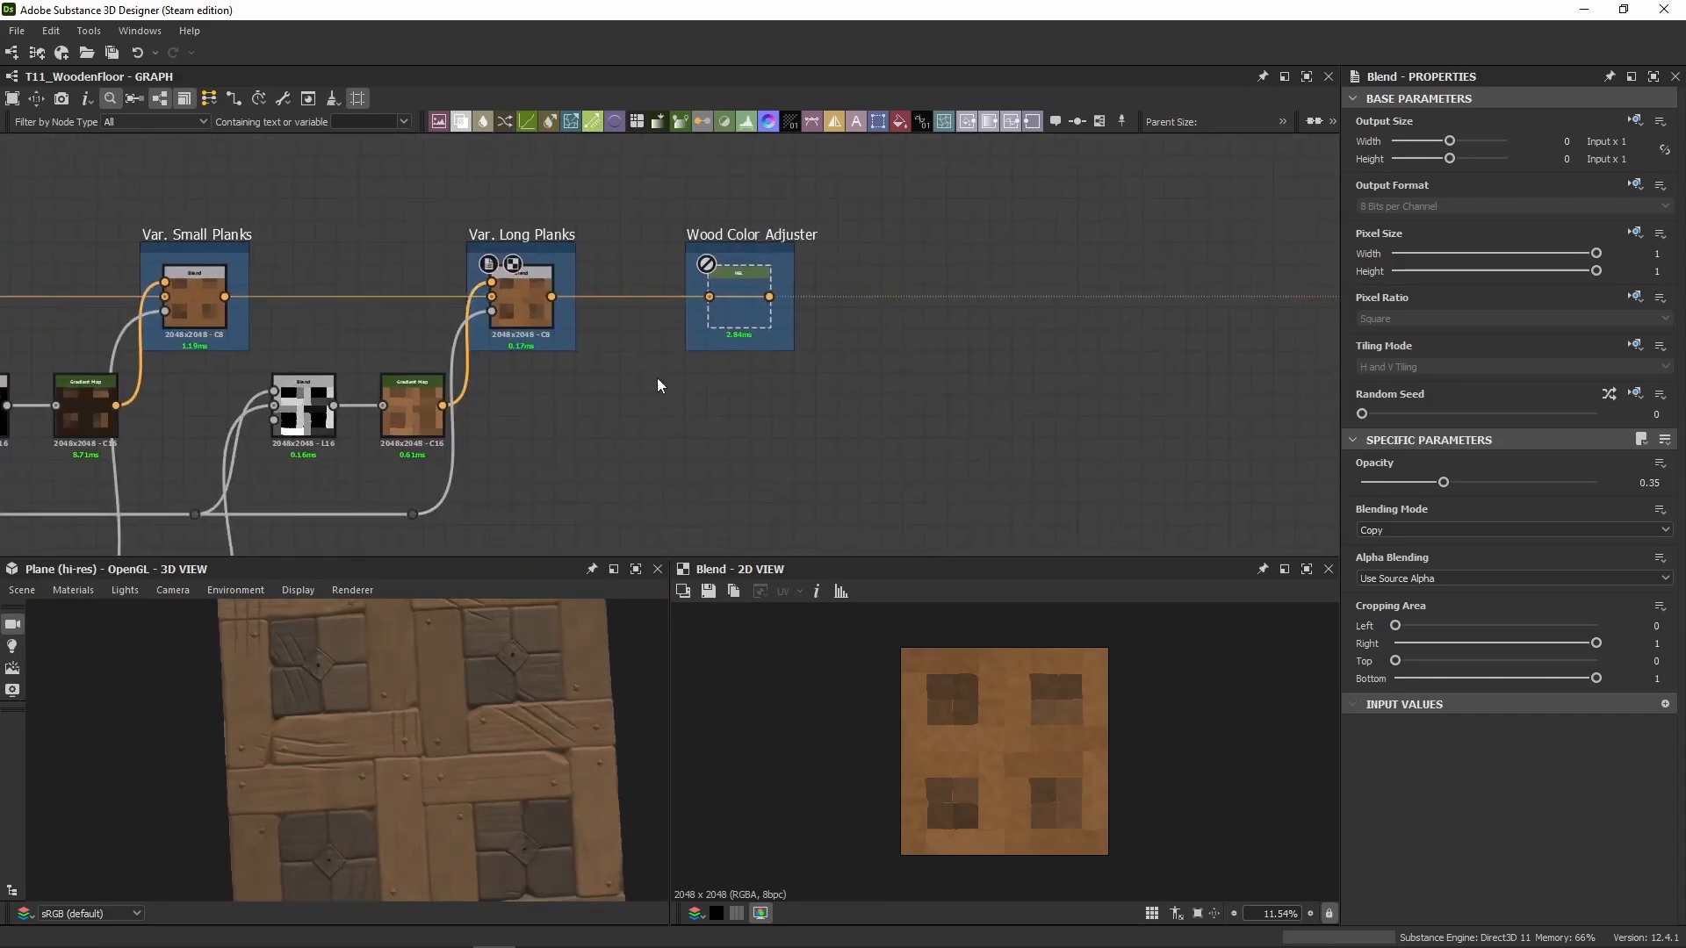
drag(635, 181, 881, 402)
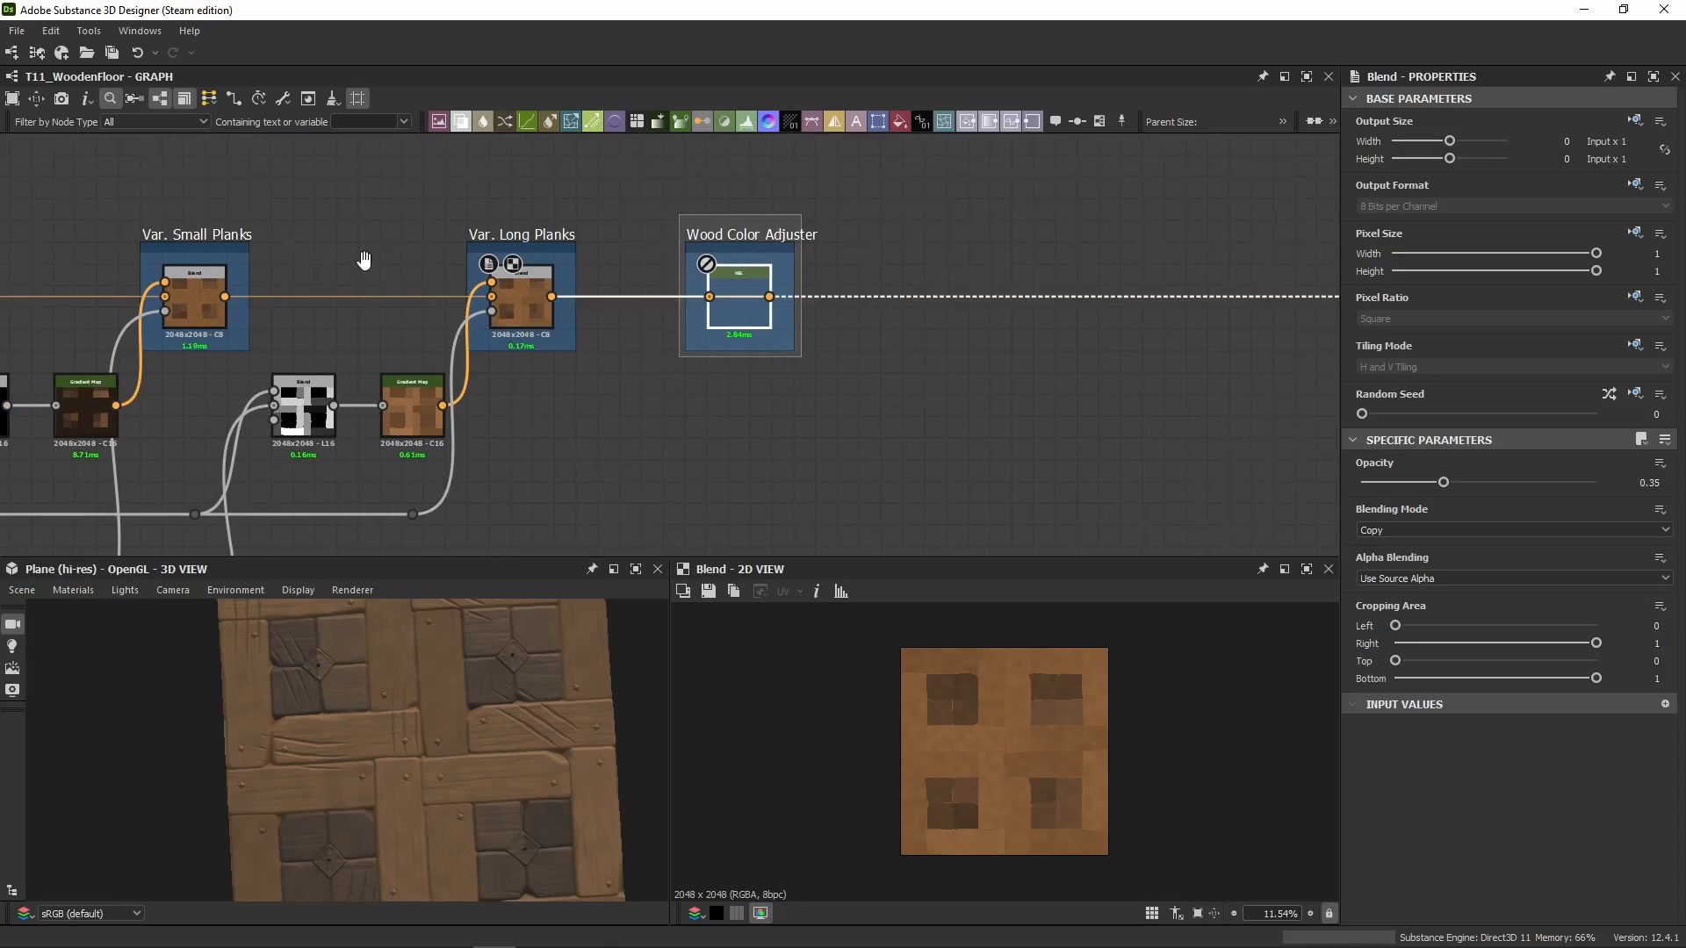
middle_drag(366, 260, 1091, 331)
middle_drag(688, 274, 973, 325)
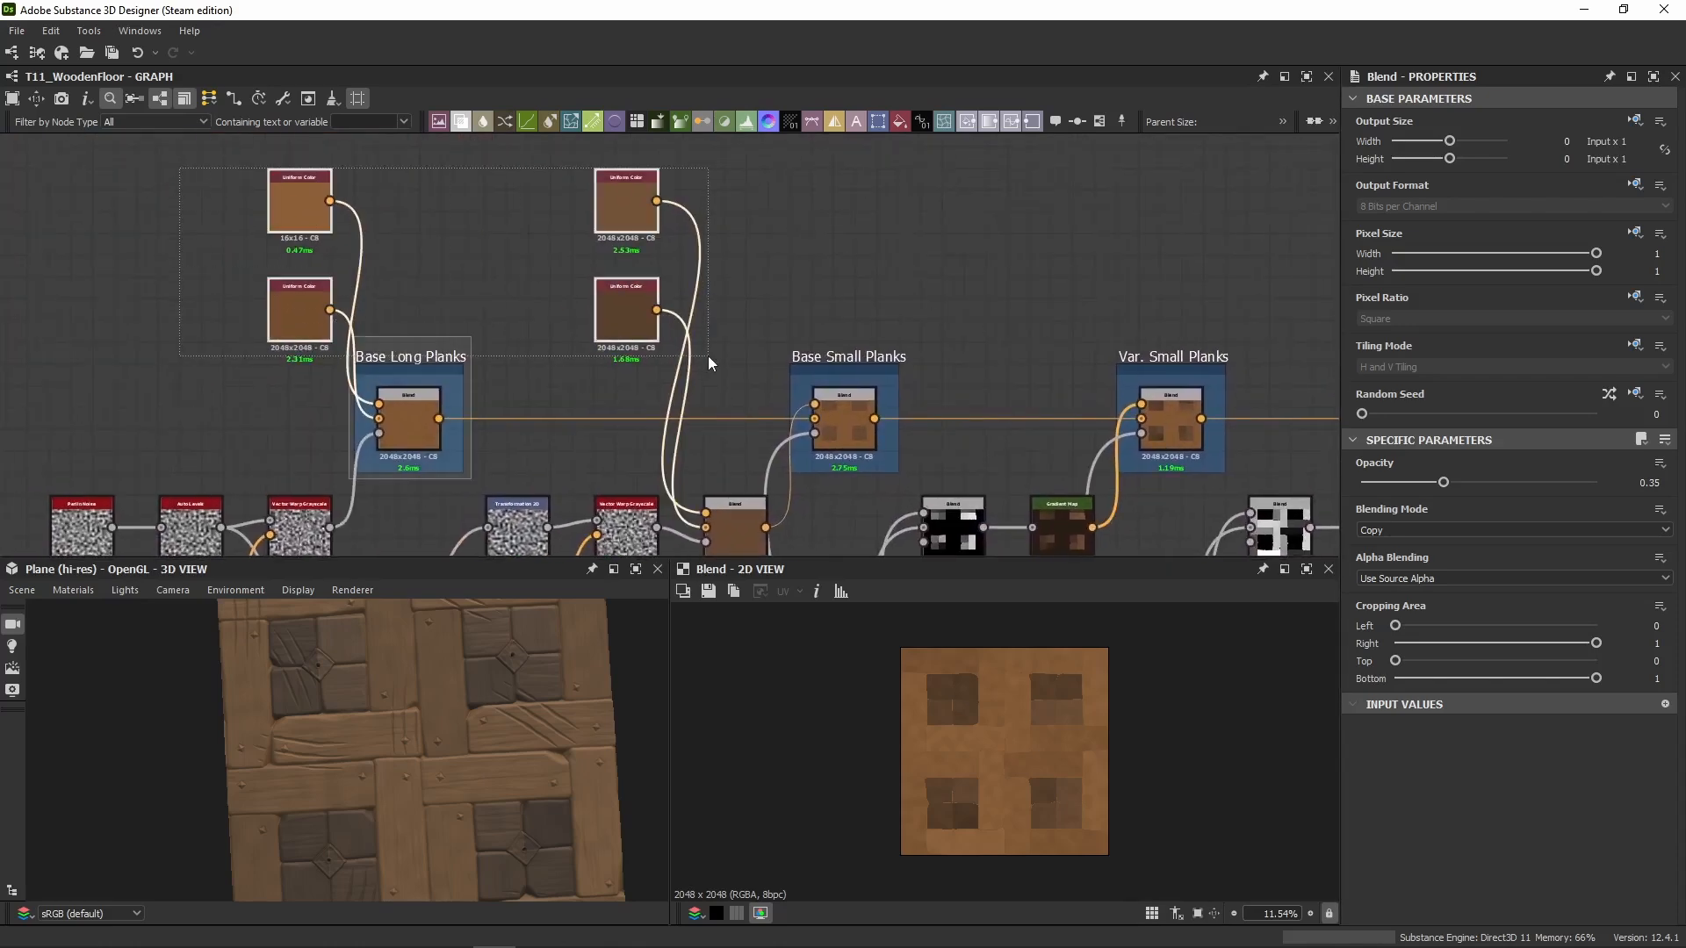
click(300, 203)
middle_drag(1089, 359, 307, 262)
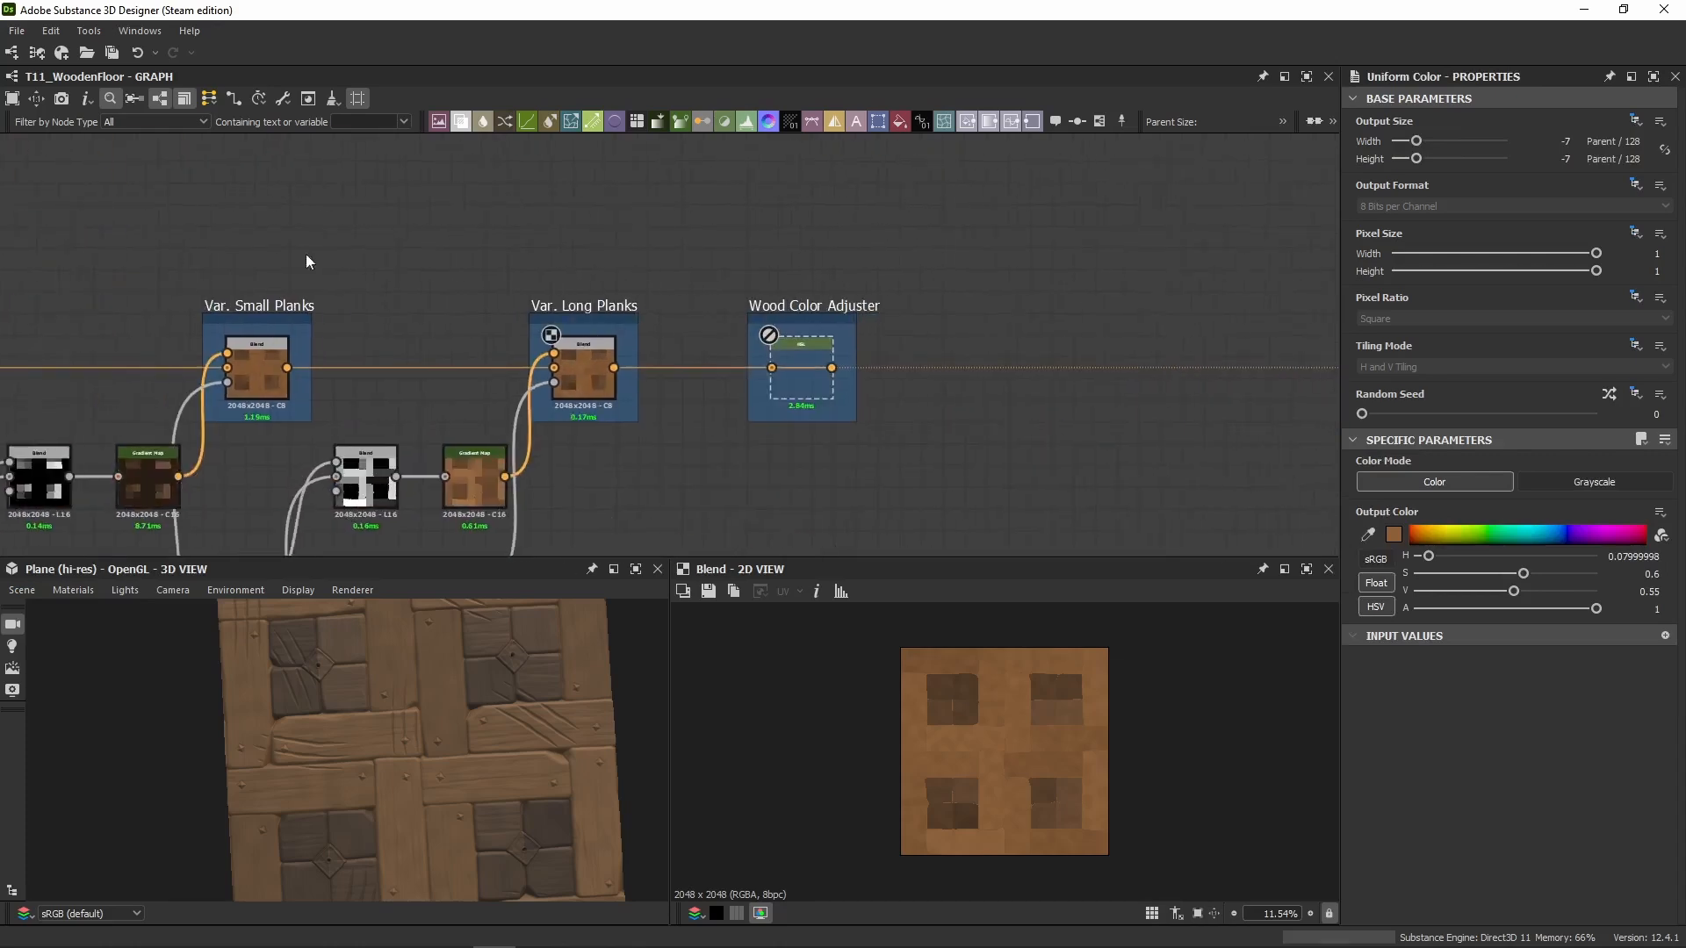
Step: Enable the Wood Color Adjuster's HSL node and test Hue values of 0.53 and 0.495 before restoring it to 0.5
click(822, 369)
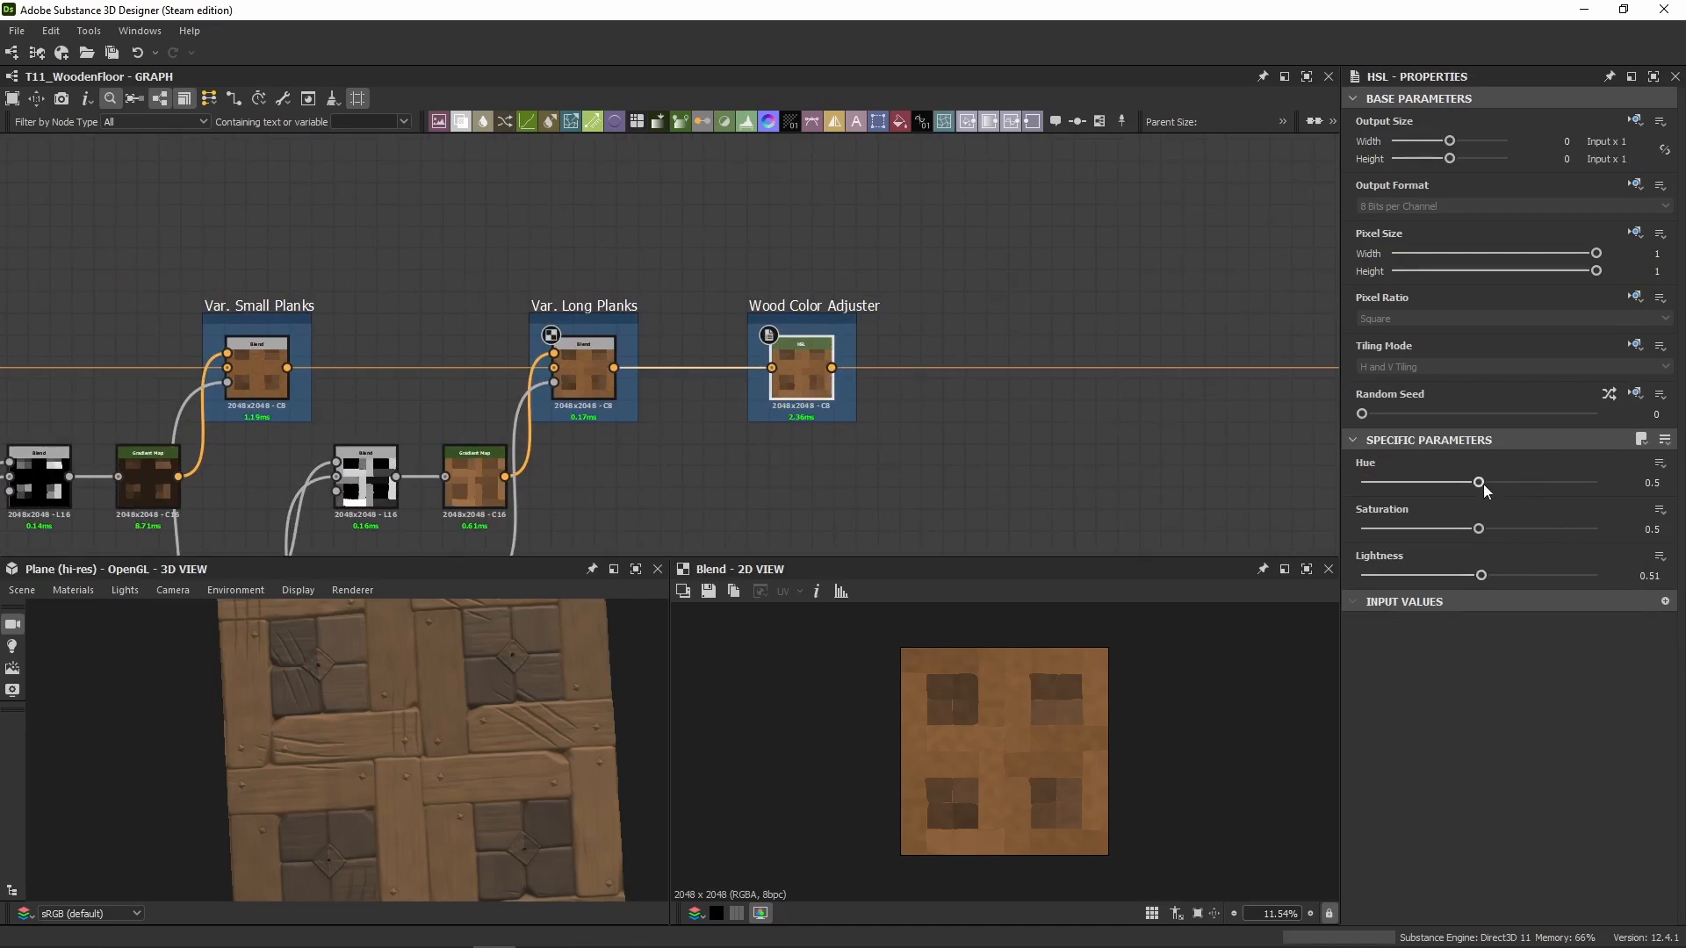
drag(1483, 483, 1486, 485)
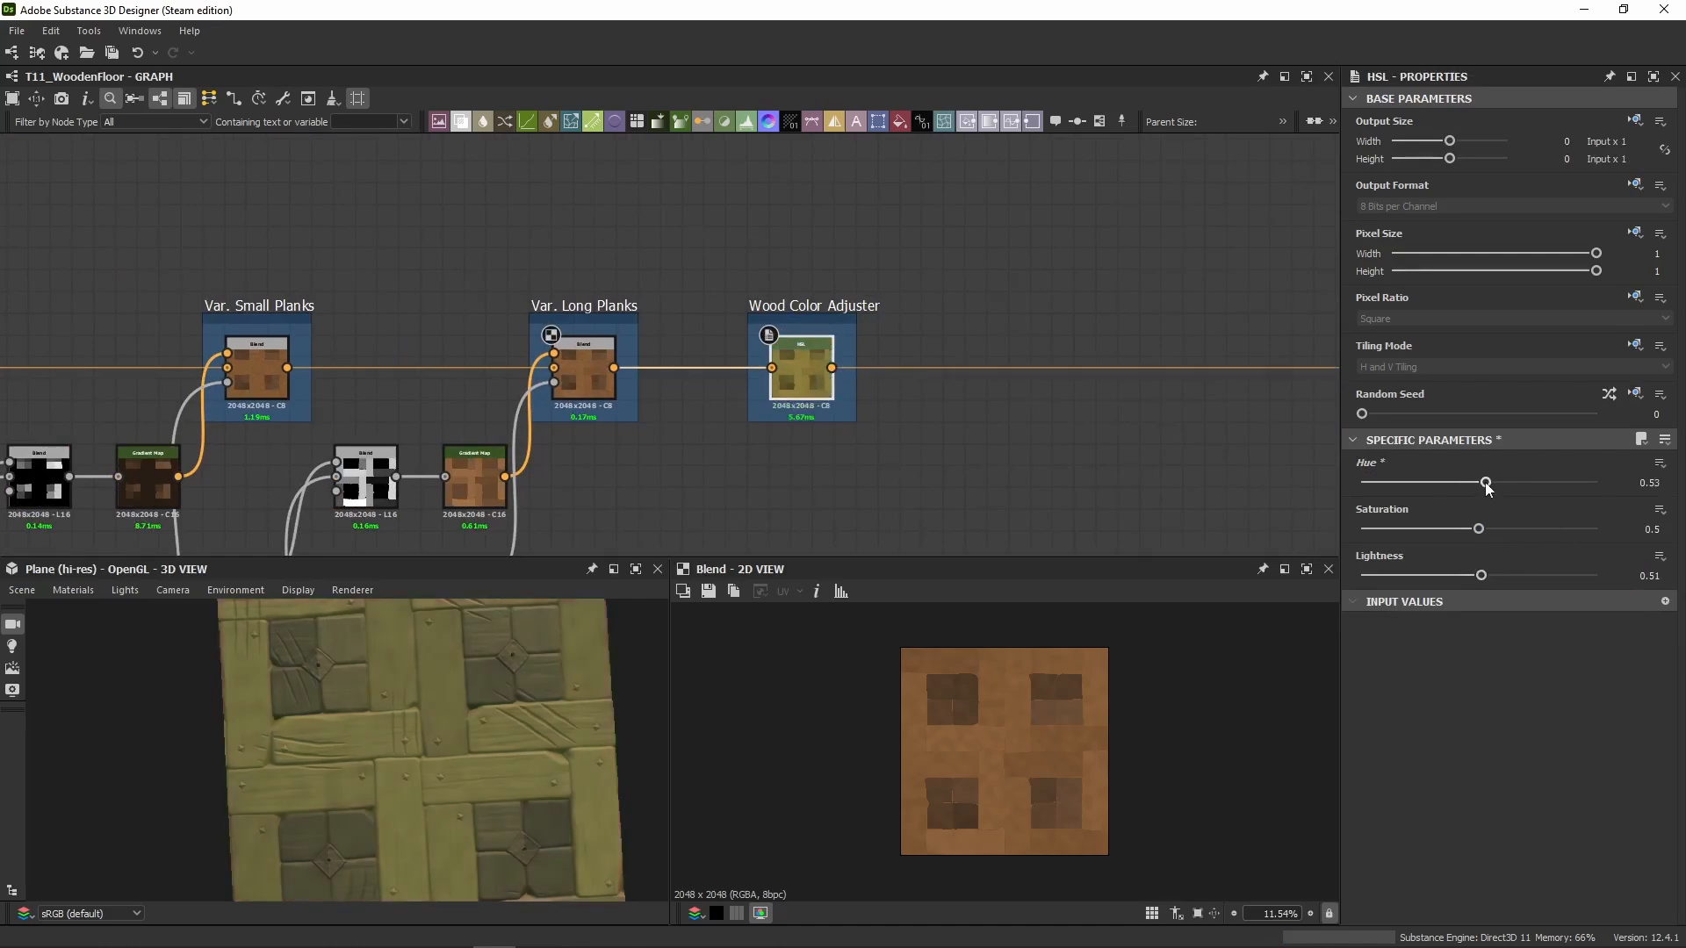
drag(1484, 483, 1482, 484)
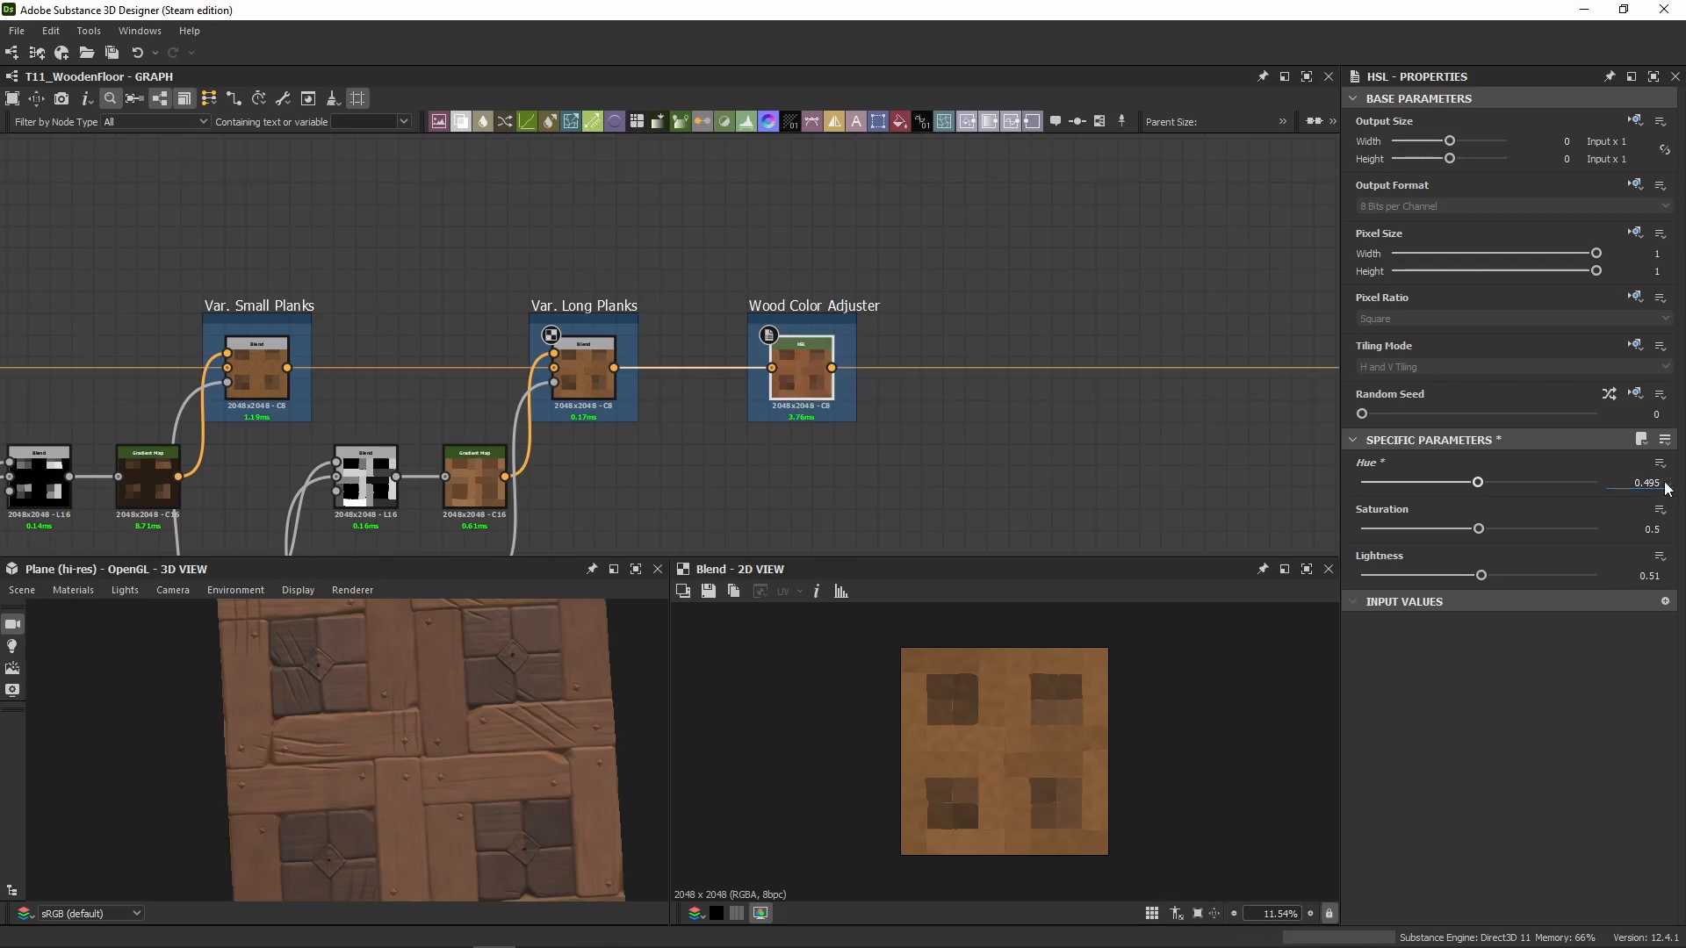
drag(500, 812, 490, 738)
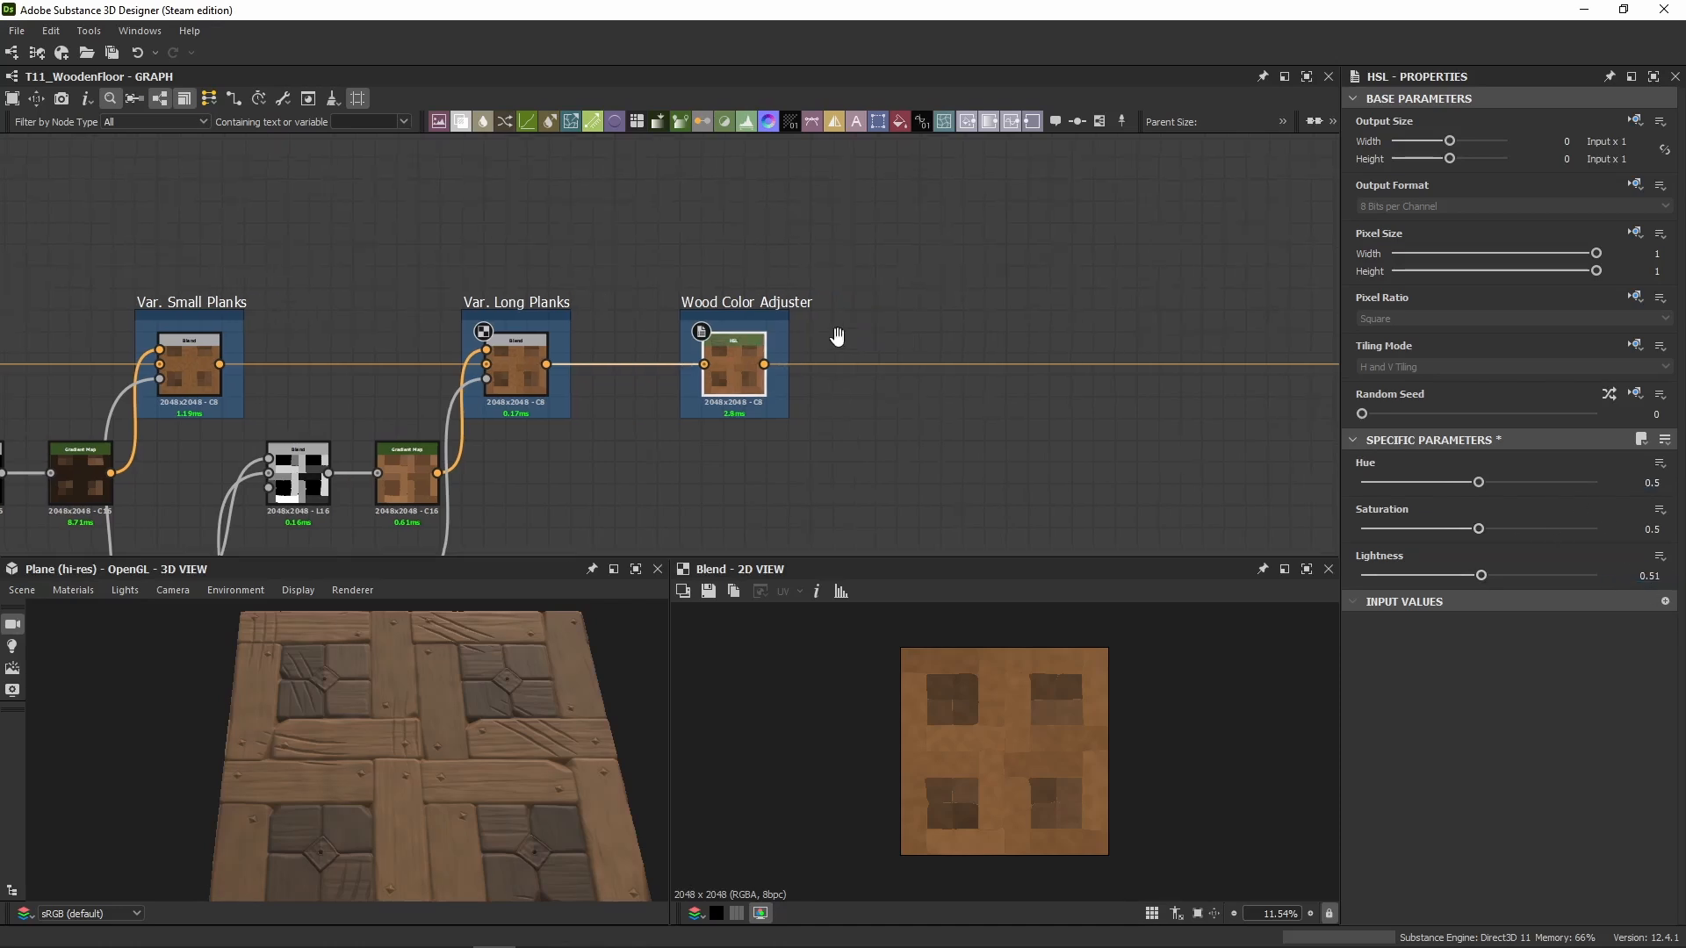
Step: Enable the Surface Color 01 Blend and compare the 3D plane up close with the layer disabled and enabled
scroll(538, 263, down, 5)
drag(432, 265, 448, 391)
scroll(865, 330, up, 2)
scroll(889, 336, up, 5)
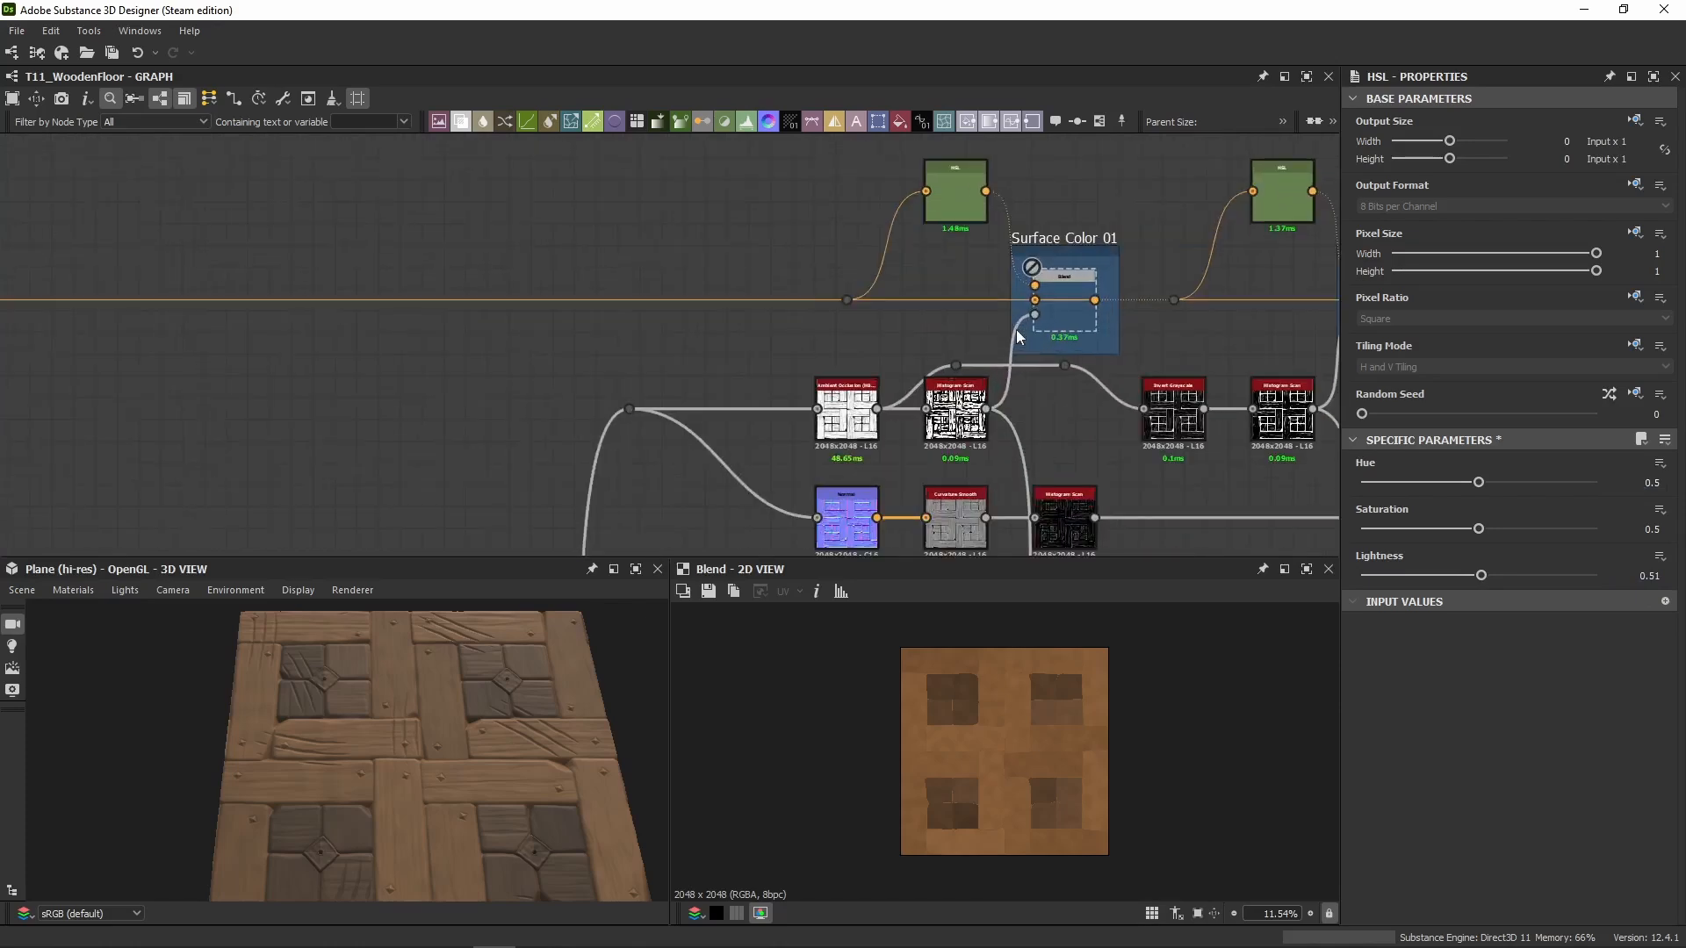
scroll(339, 787, up, 5)
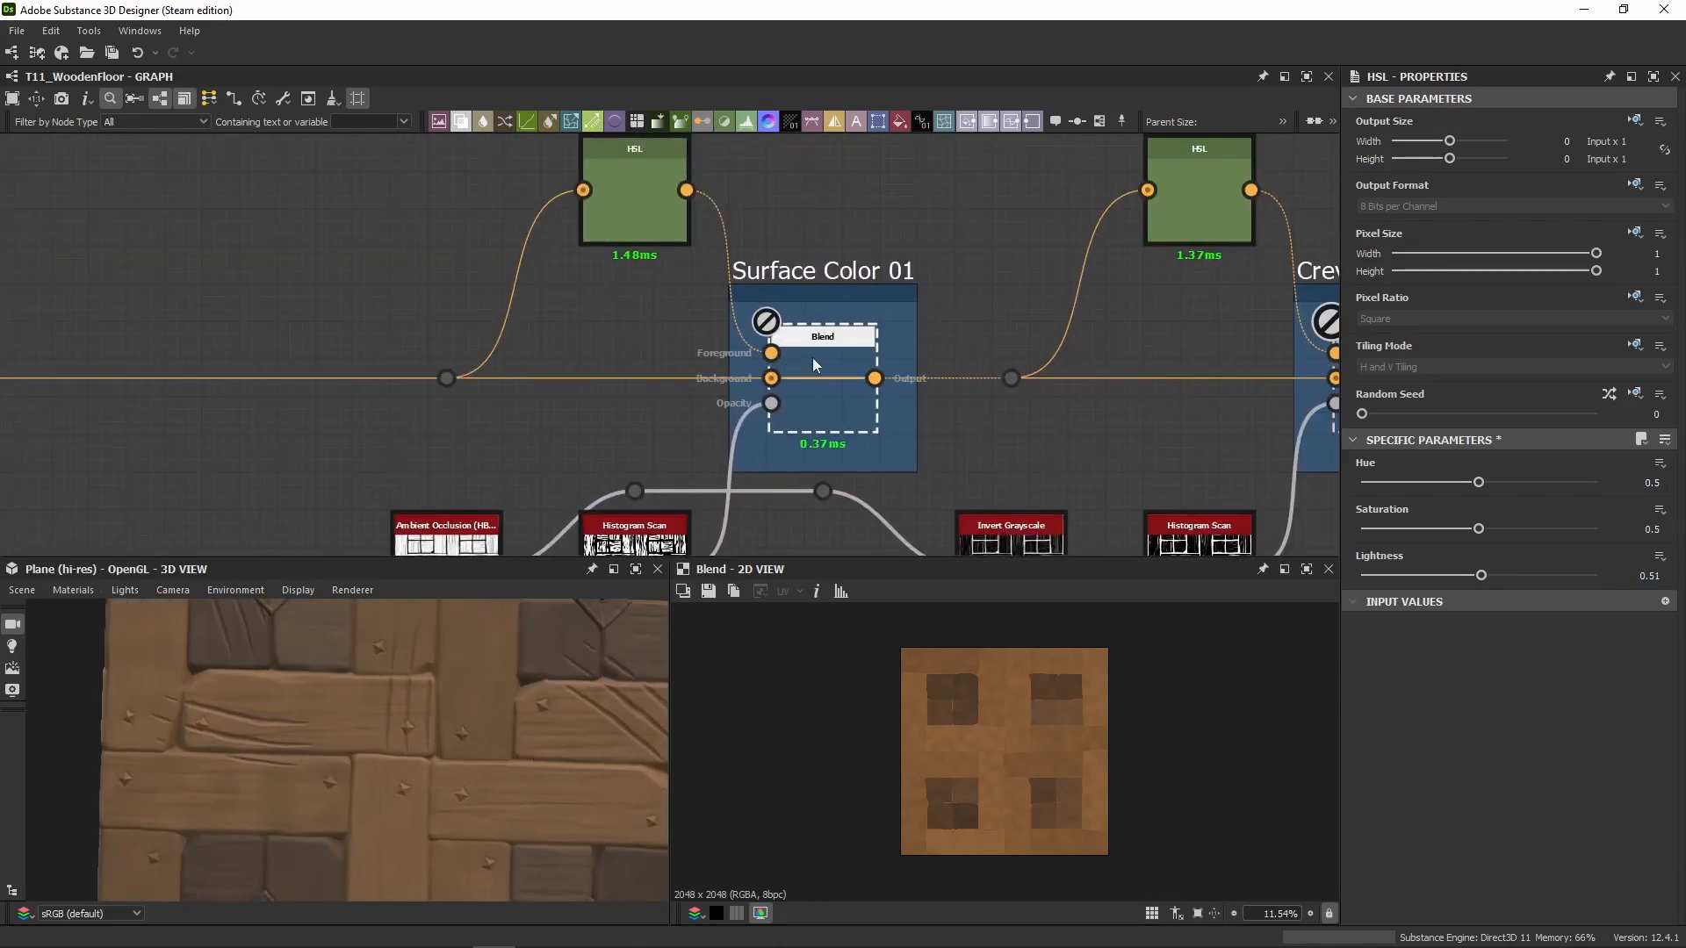
click(814, 359)
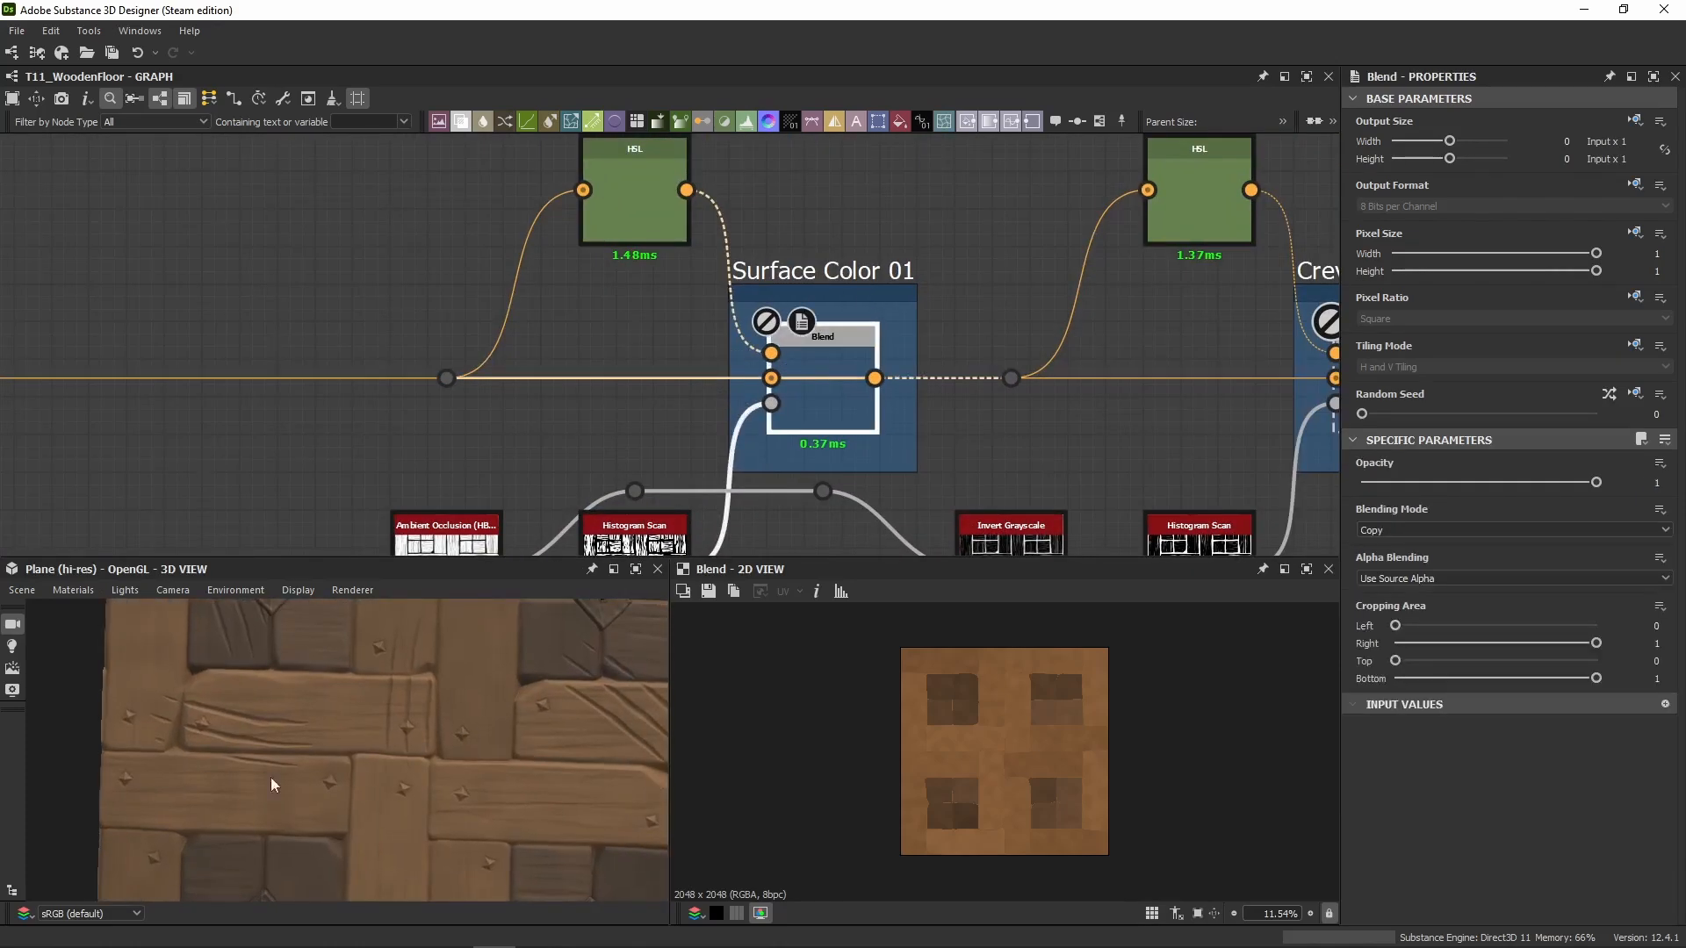
key(shift+d)
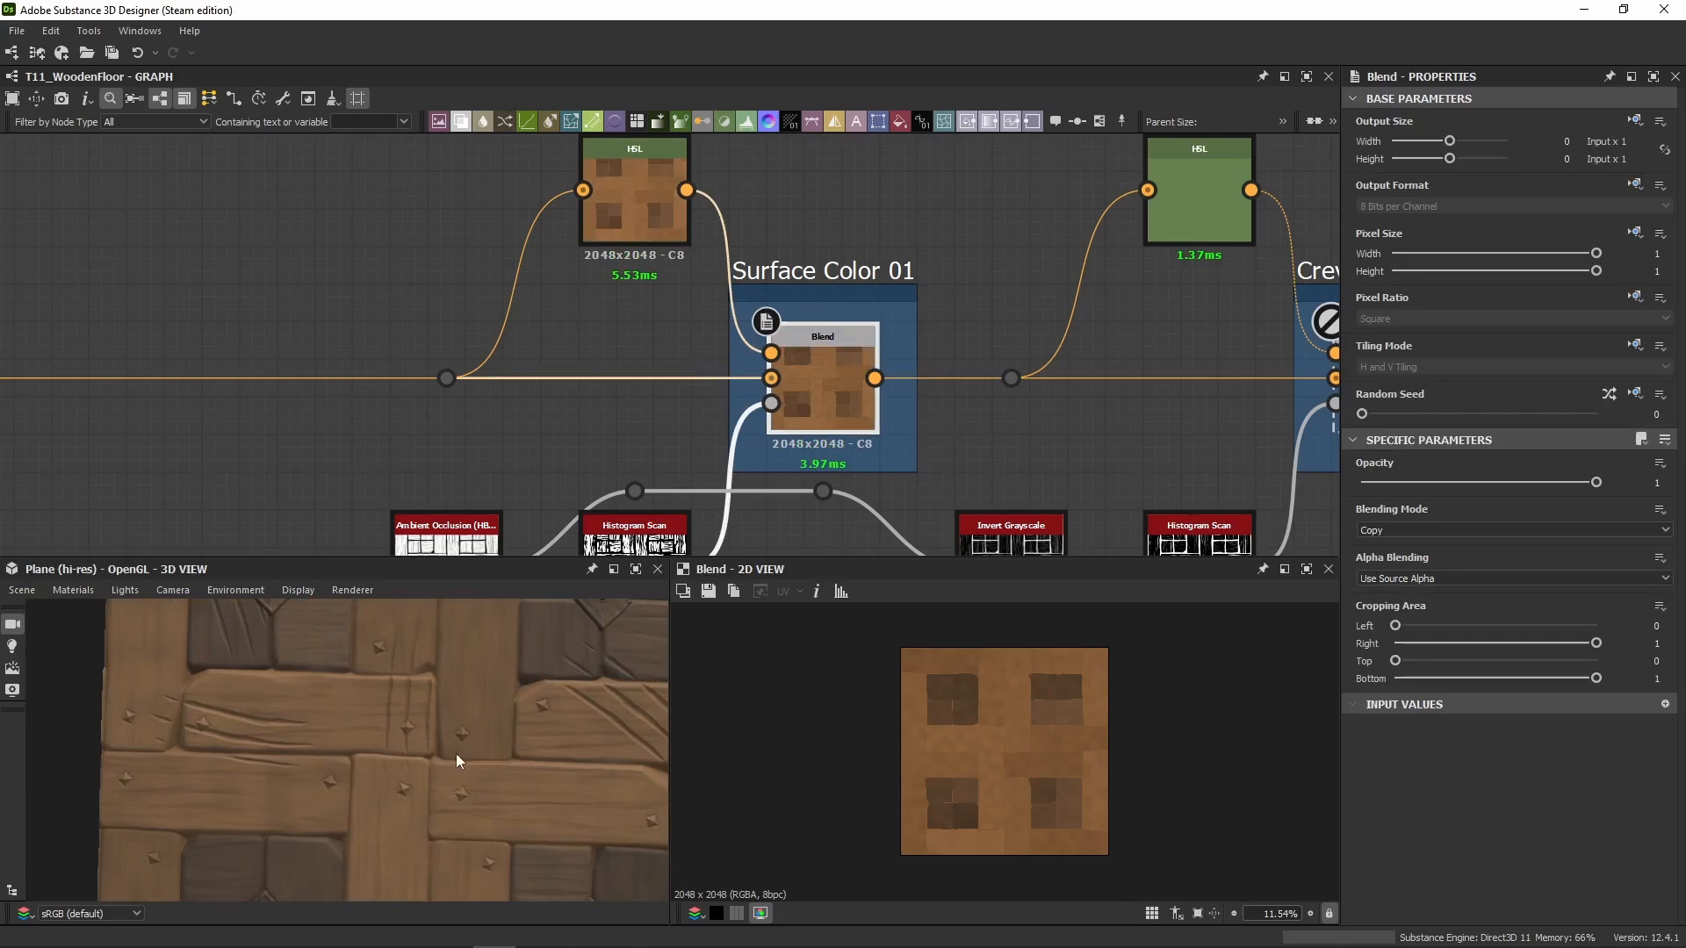
drag(456, 754, 519, 750)
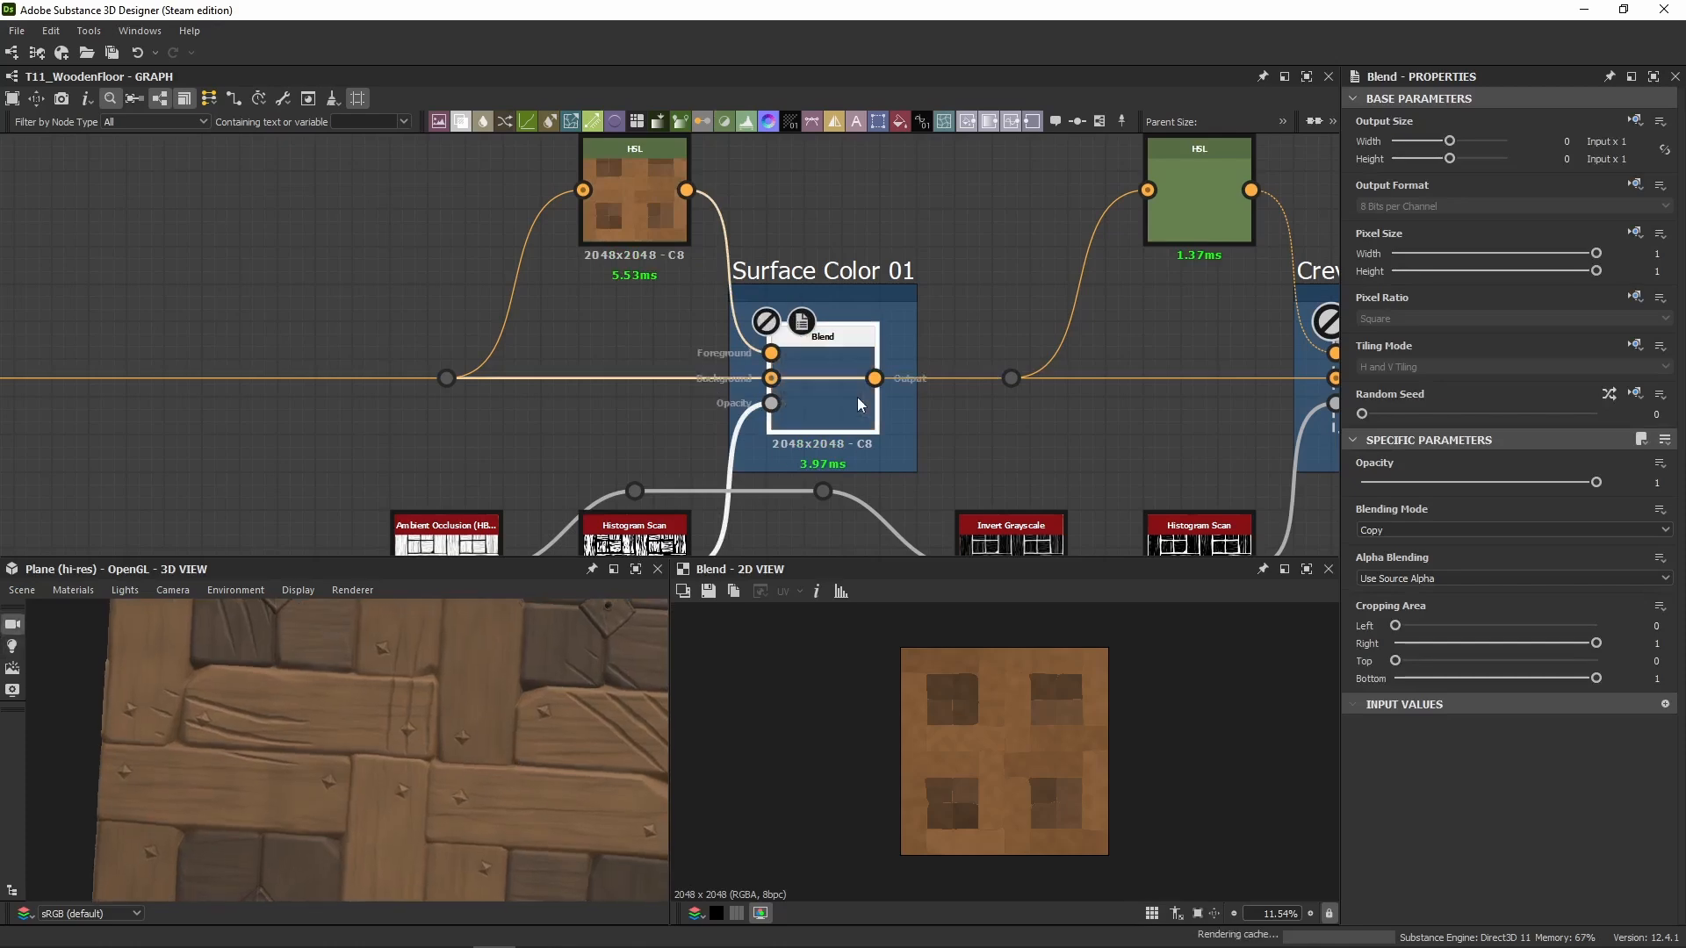
Step: Compare the Surface Color 01 Blend's background input with its output up close in the 2D view
scroll(990, 745, up, 5)
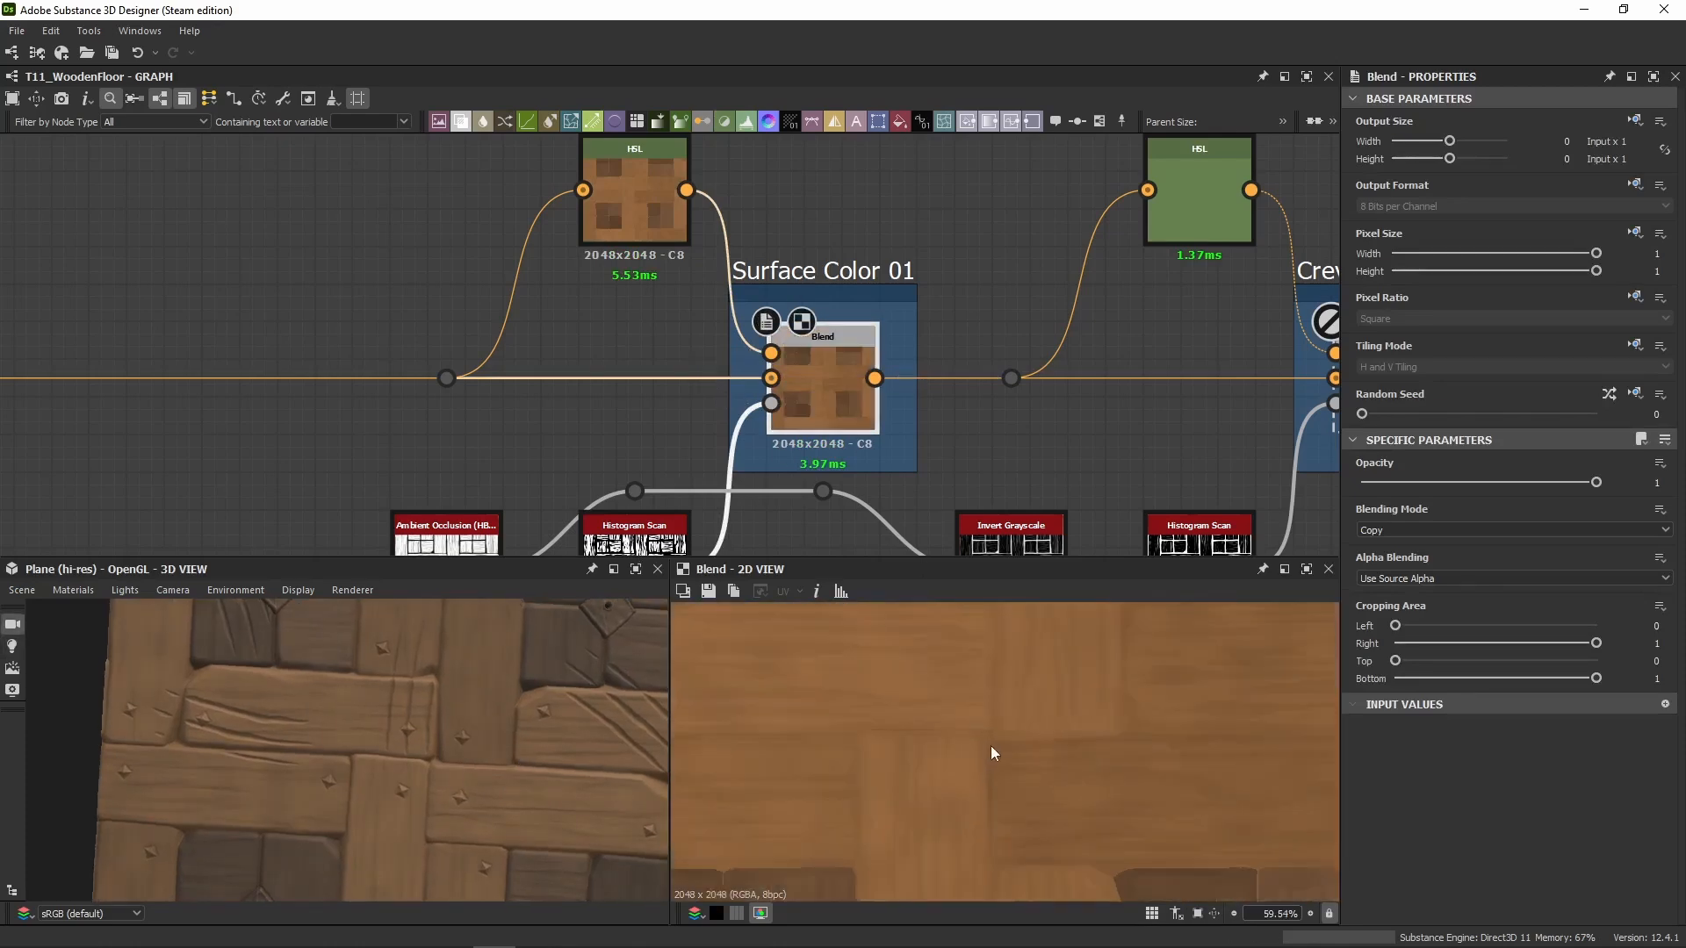
click(771, 379)
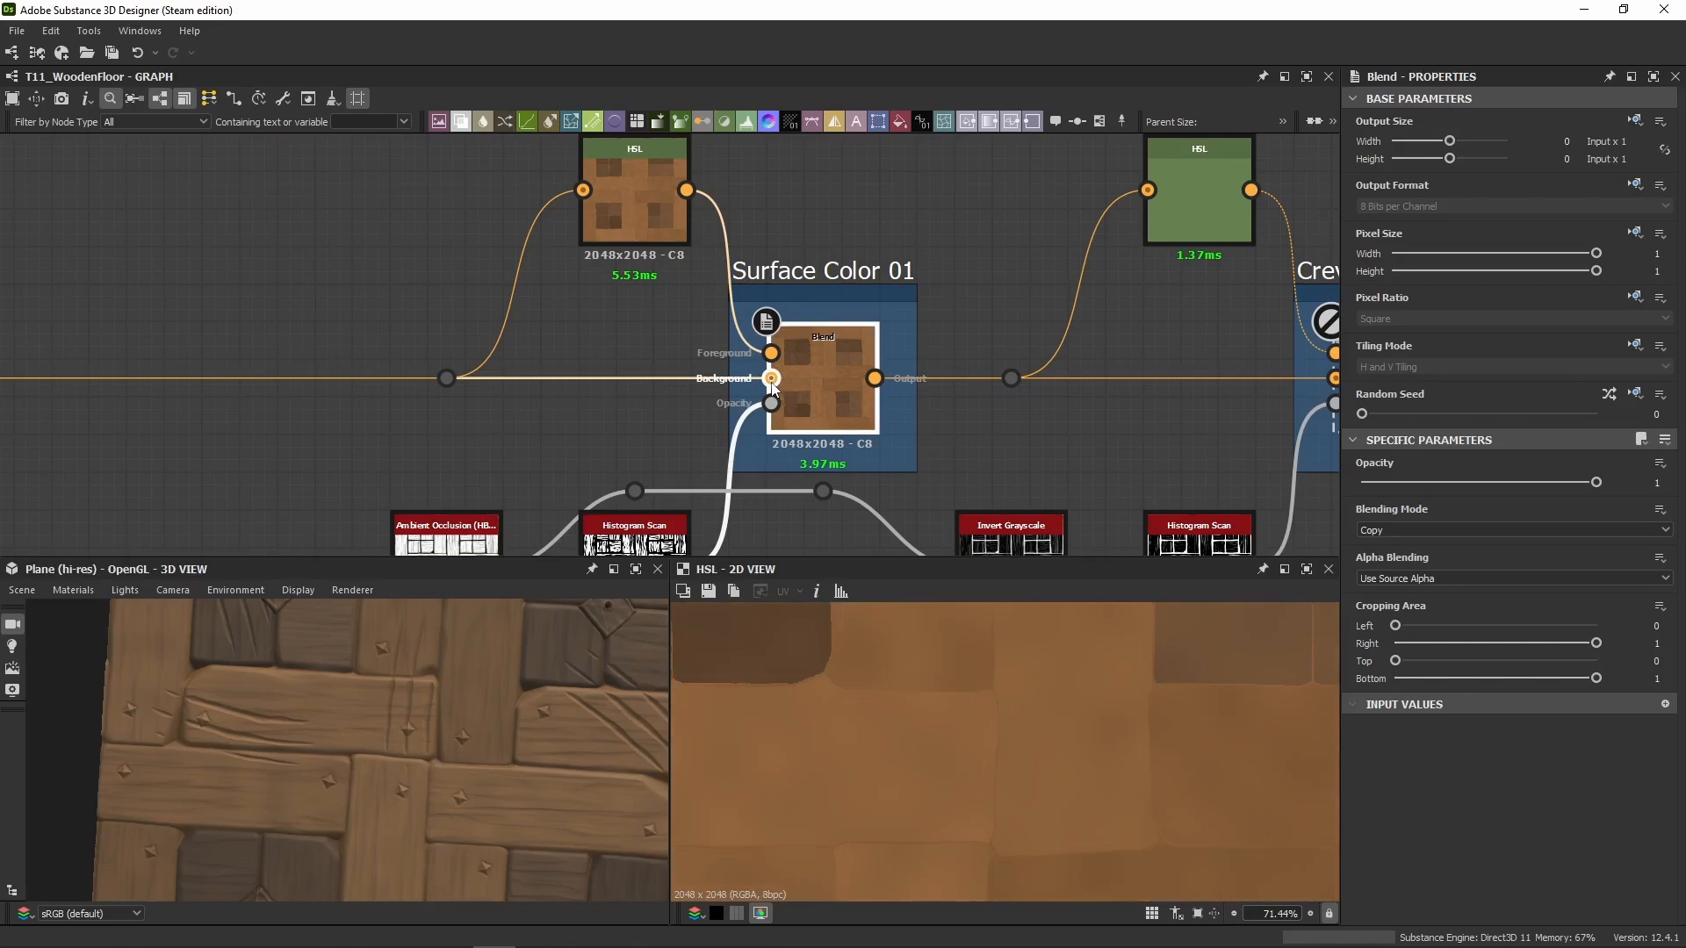
double_click(827, 372)
Step: Trace the height input of the surface colour masks back to the Surface Noise 03 Blend and preview it
scroll(613, 385, down, 3)
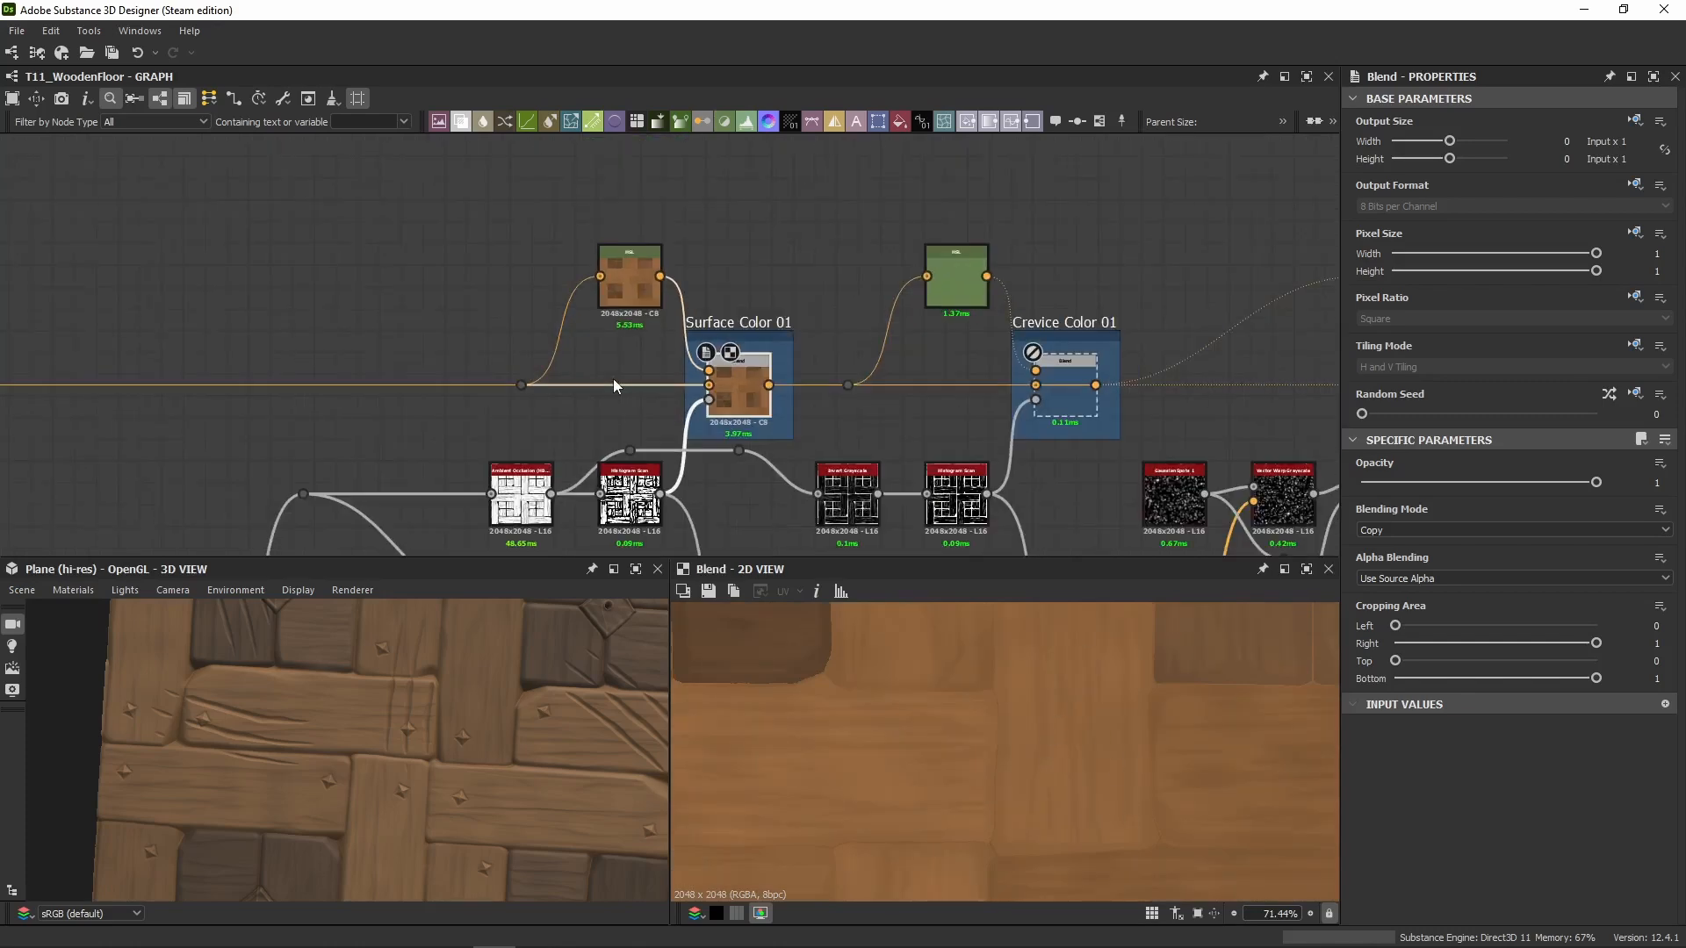
scroll(516, 388, down, 2)
middle_drag(516, 388, 611, 216)
scroll(551, 243, down, 3)
click(509, 283)
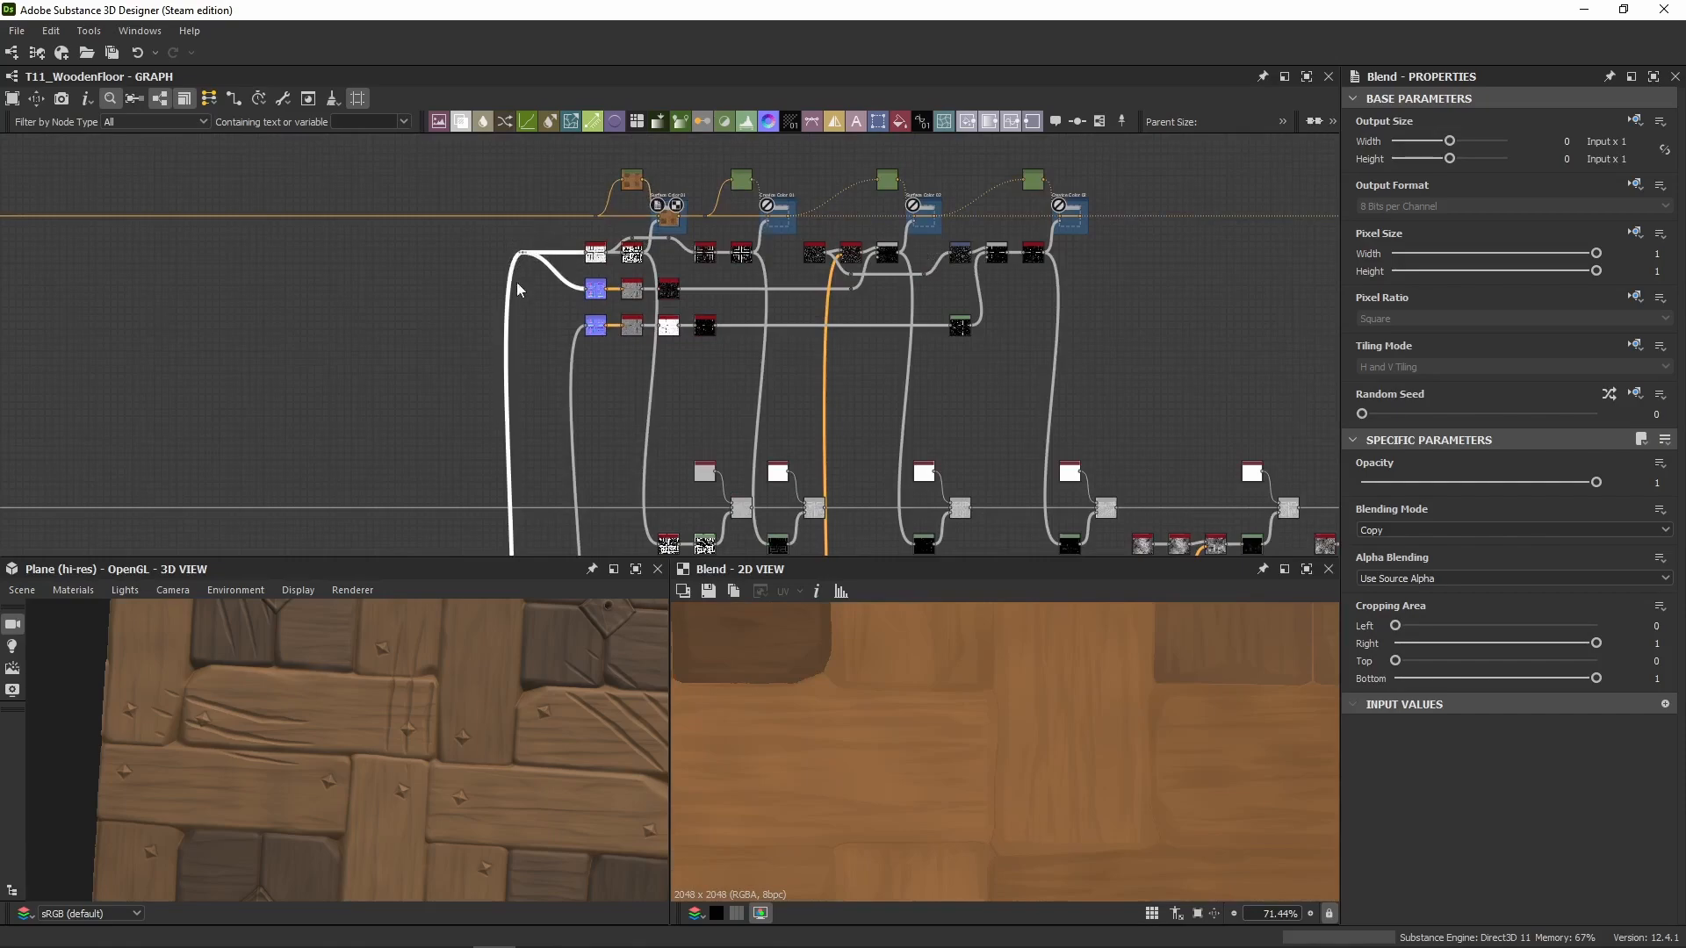
scroll(516, 348, down, 3)
middle_drag(516, 348, 681, 168)
scroll(670, 371, up, 5)
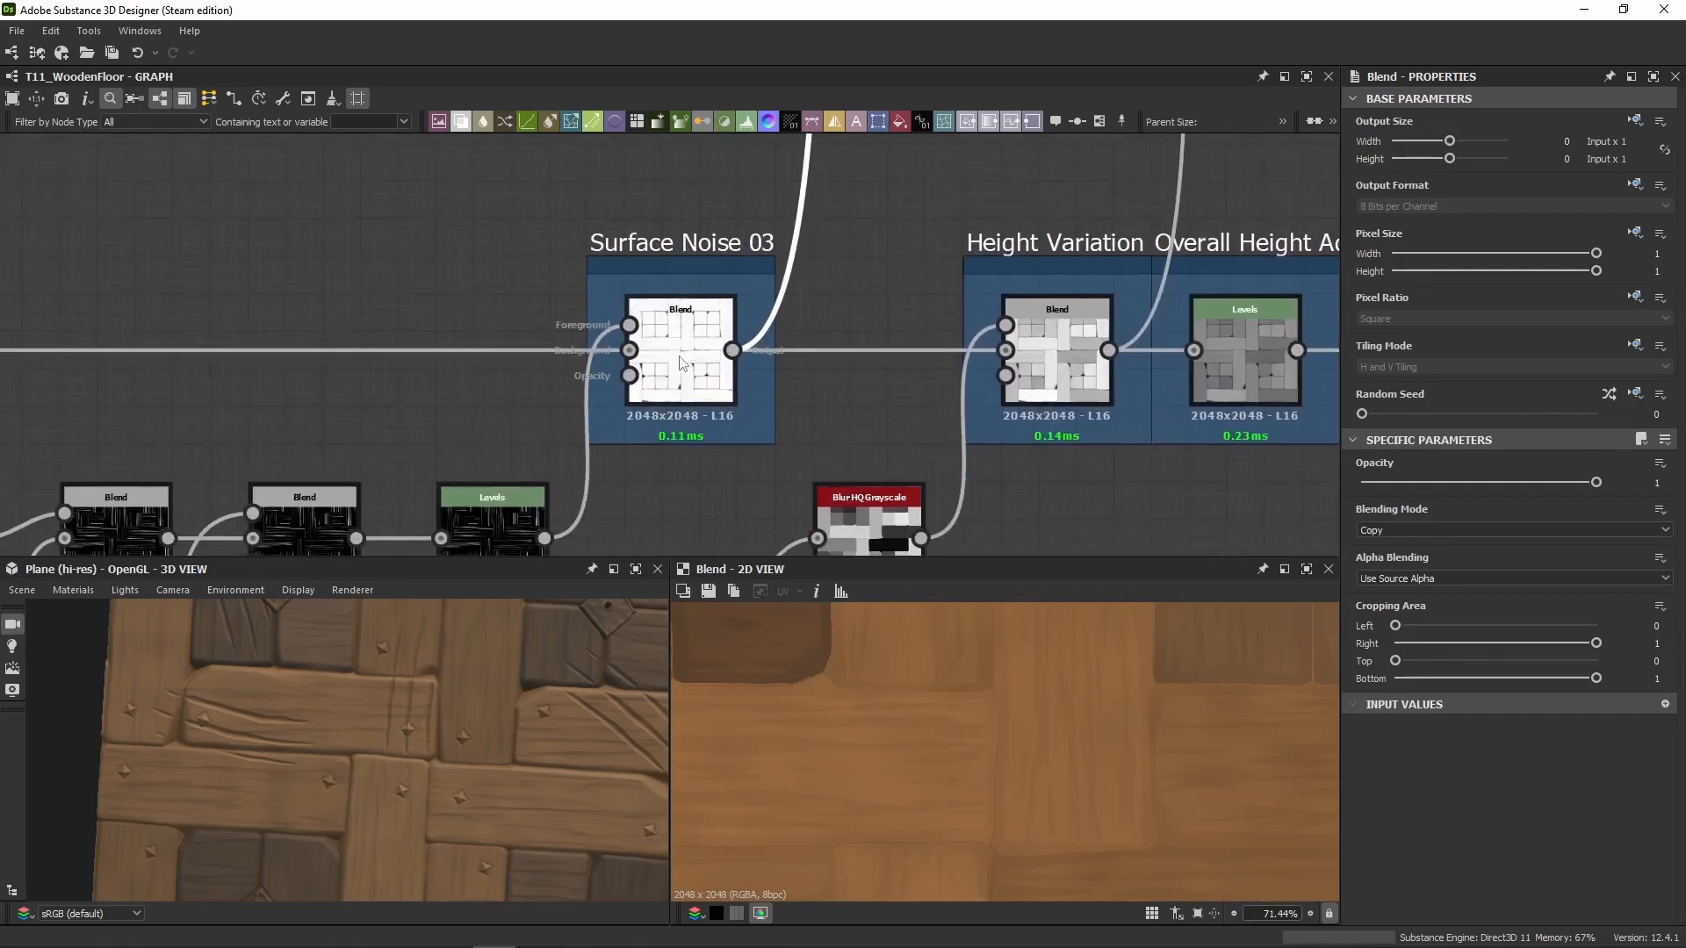
click(694, 309)
Step: Return to the colour masks and compare previews of the Ambient Occlusion (HBAO) and Normal nodes fed by that height
scroll(667, 325, down, 5)
middle_drag(685, 228, 746, 289)
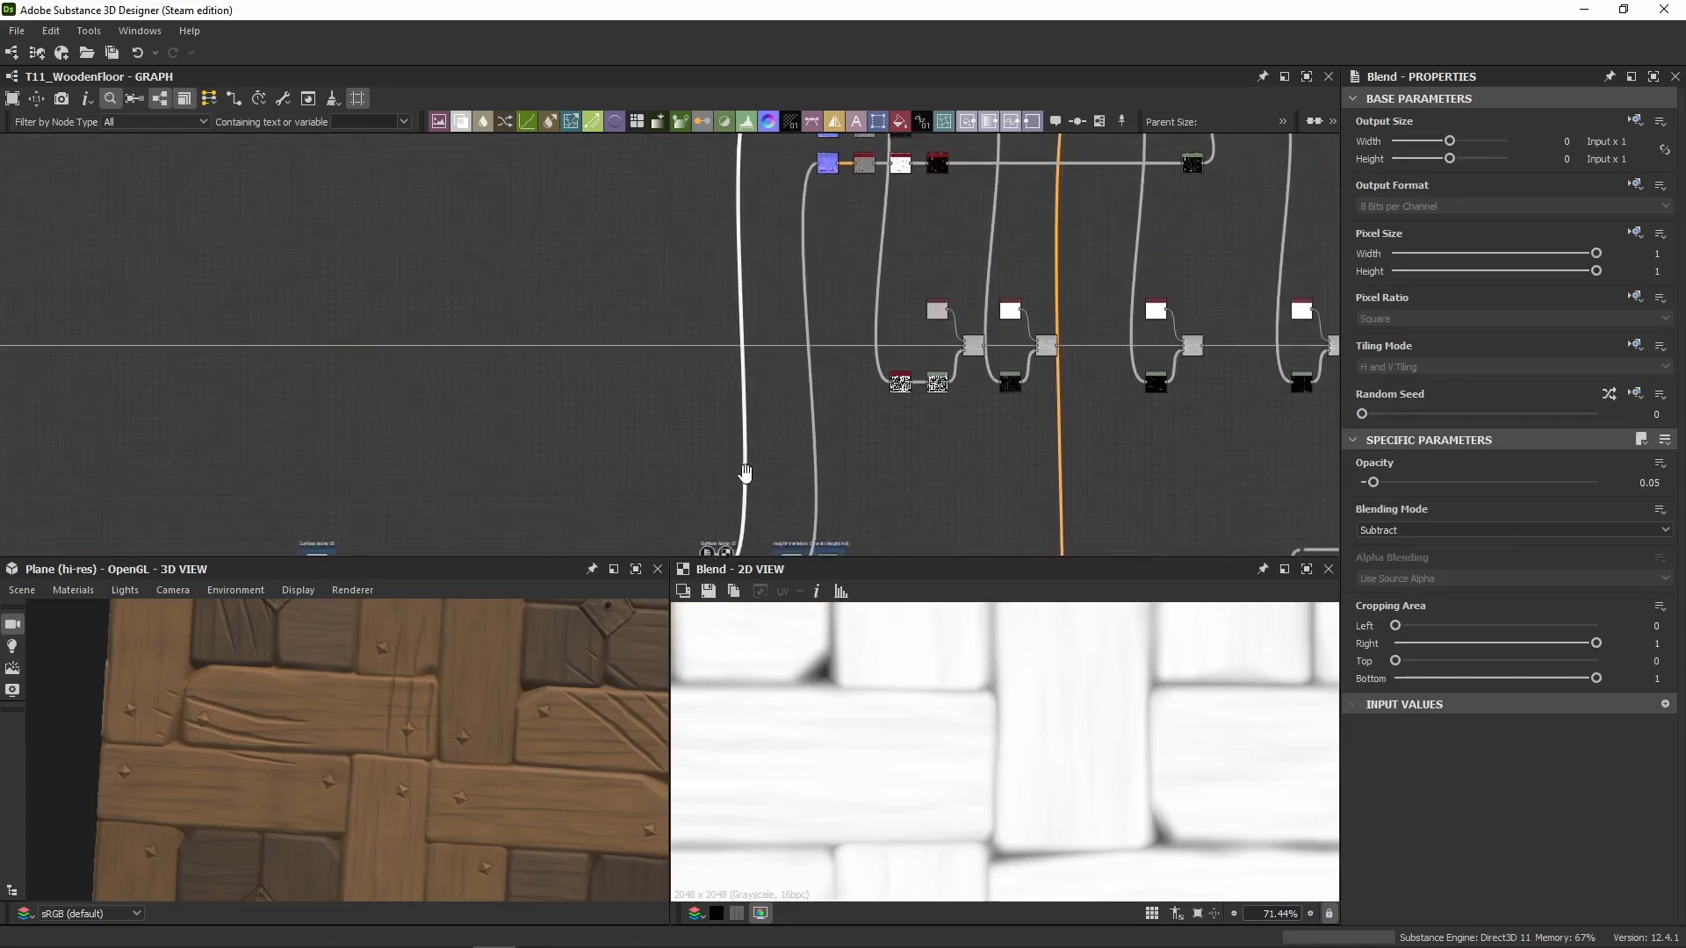
scroll(711, 387, up, 6)
middle_drag(724, 387, 316, 298)
scroll(530, 284, down, 2)
scroll(530, 290, up, 3)
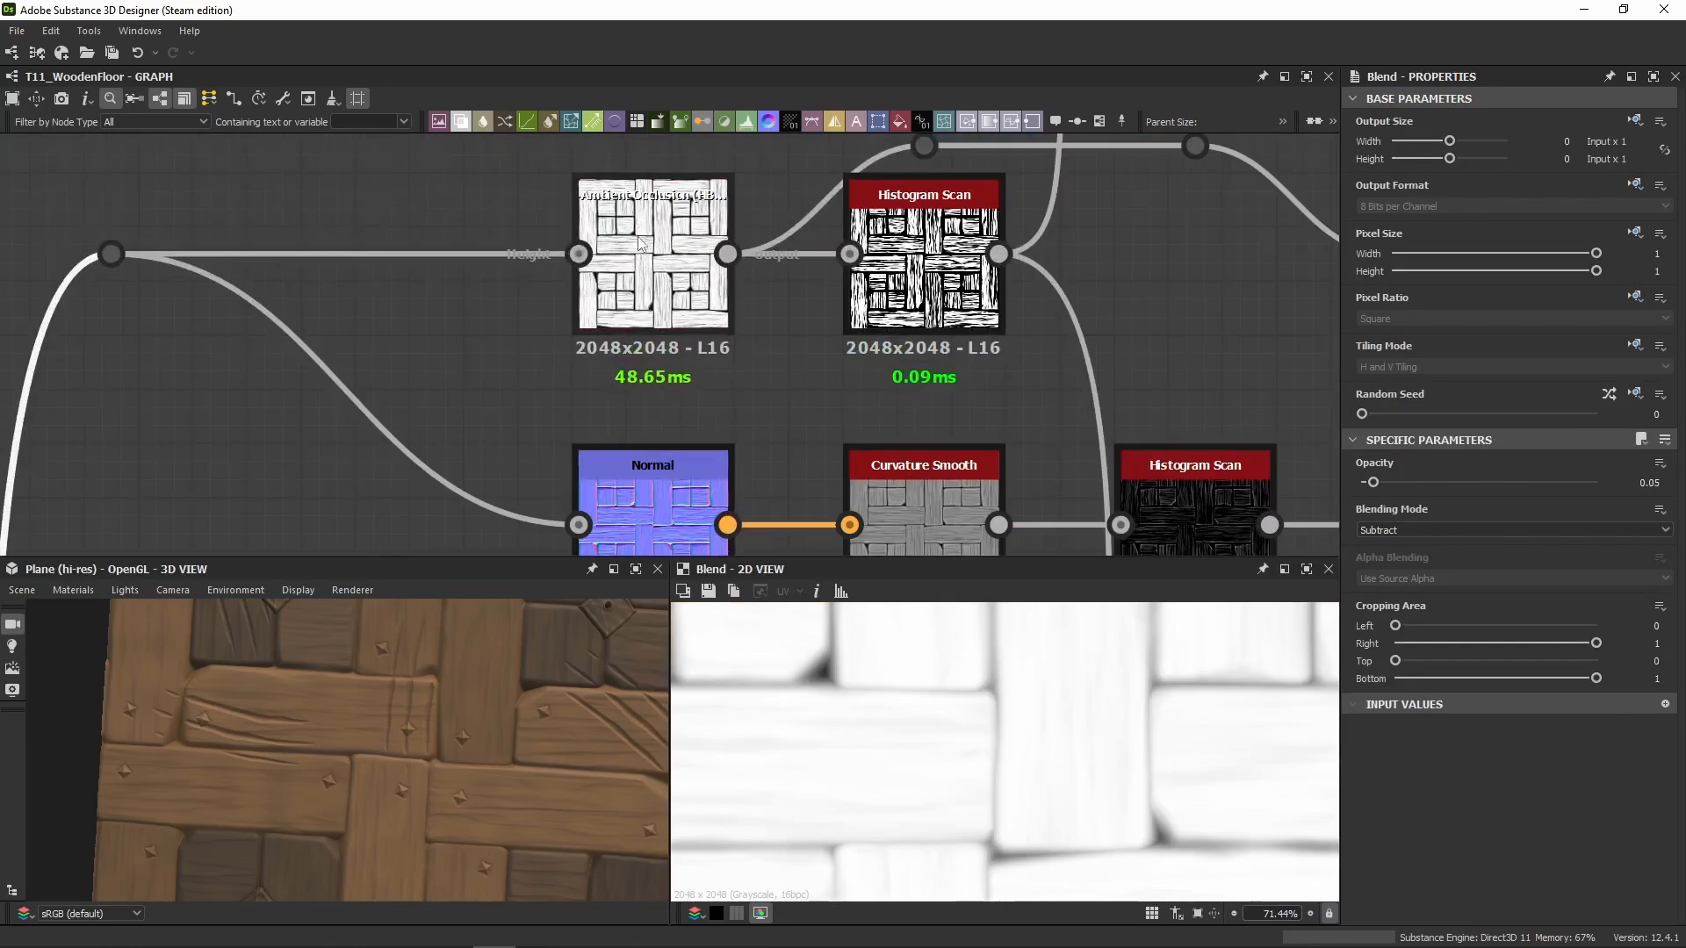
click(642, 242)
middle_drag(635, 388, 650, 304)
double_click(643, 436)
middle_drag(647, 364, 637, 435)
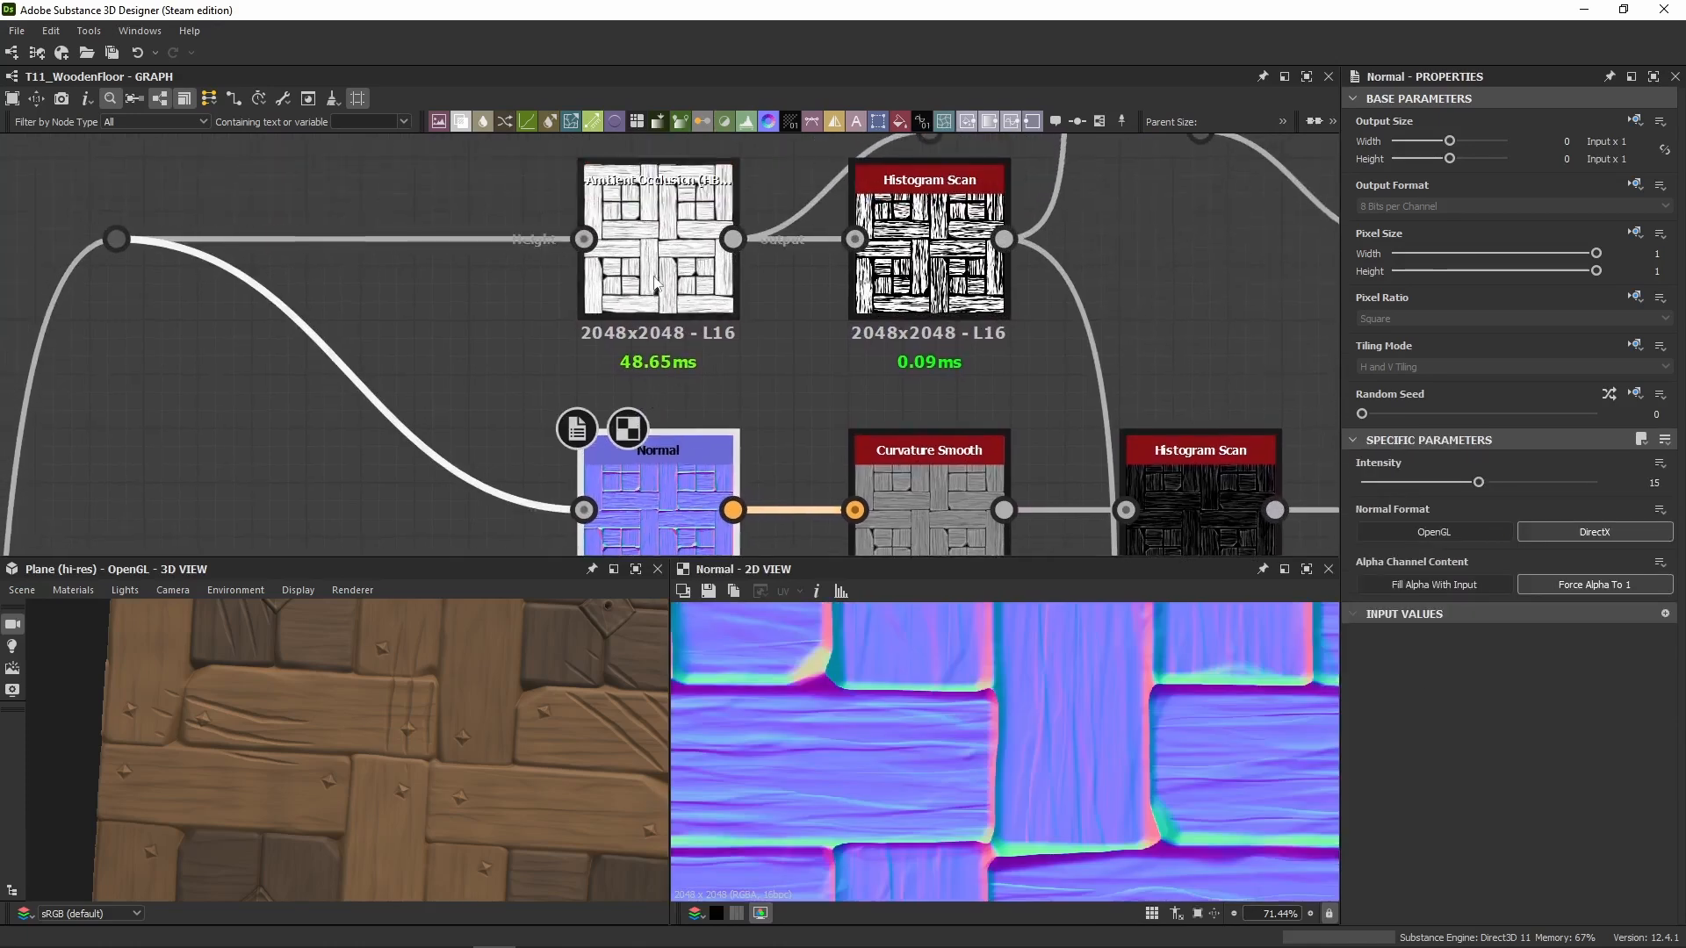
double_click(656, 263)
click(676, 475)
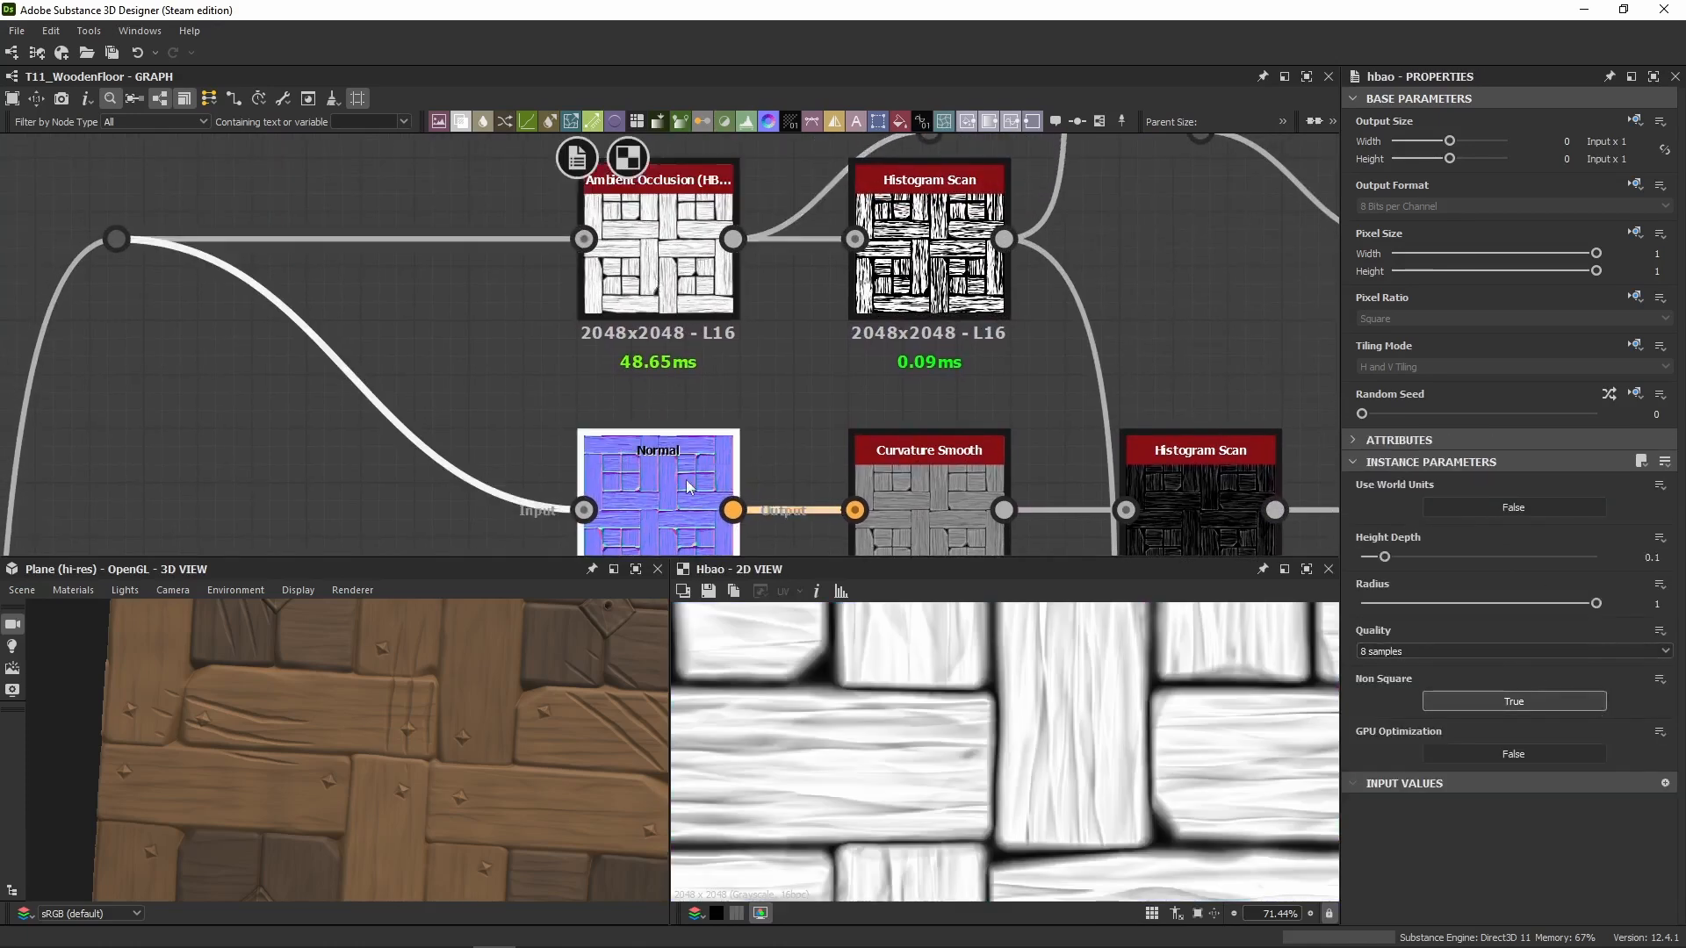
Step: Inspect the Ambient Occlusion (HBAO) settings and preview the Histogram Scan connected to its output
scroll(788, 382, down, 3)
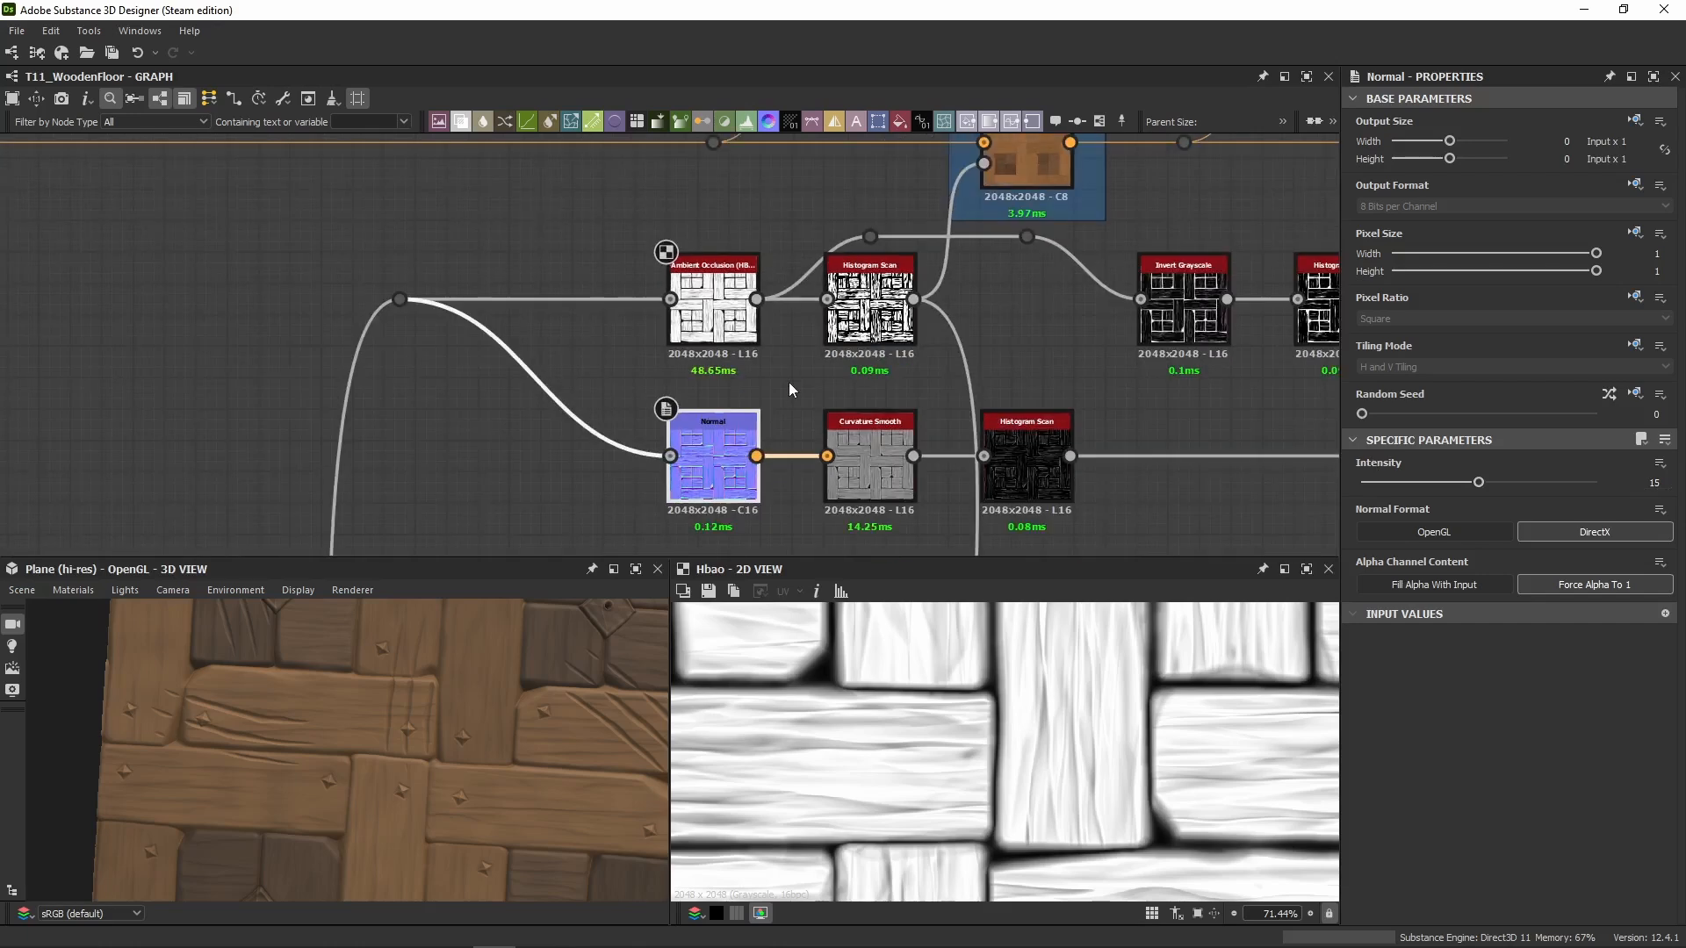
middle_drag(782, 384, 678, 439)
scroll(752, 462, down, 2)
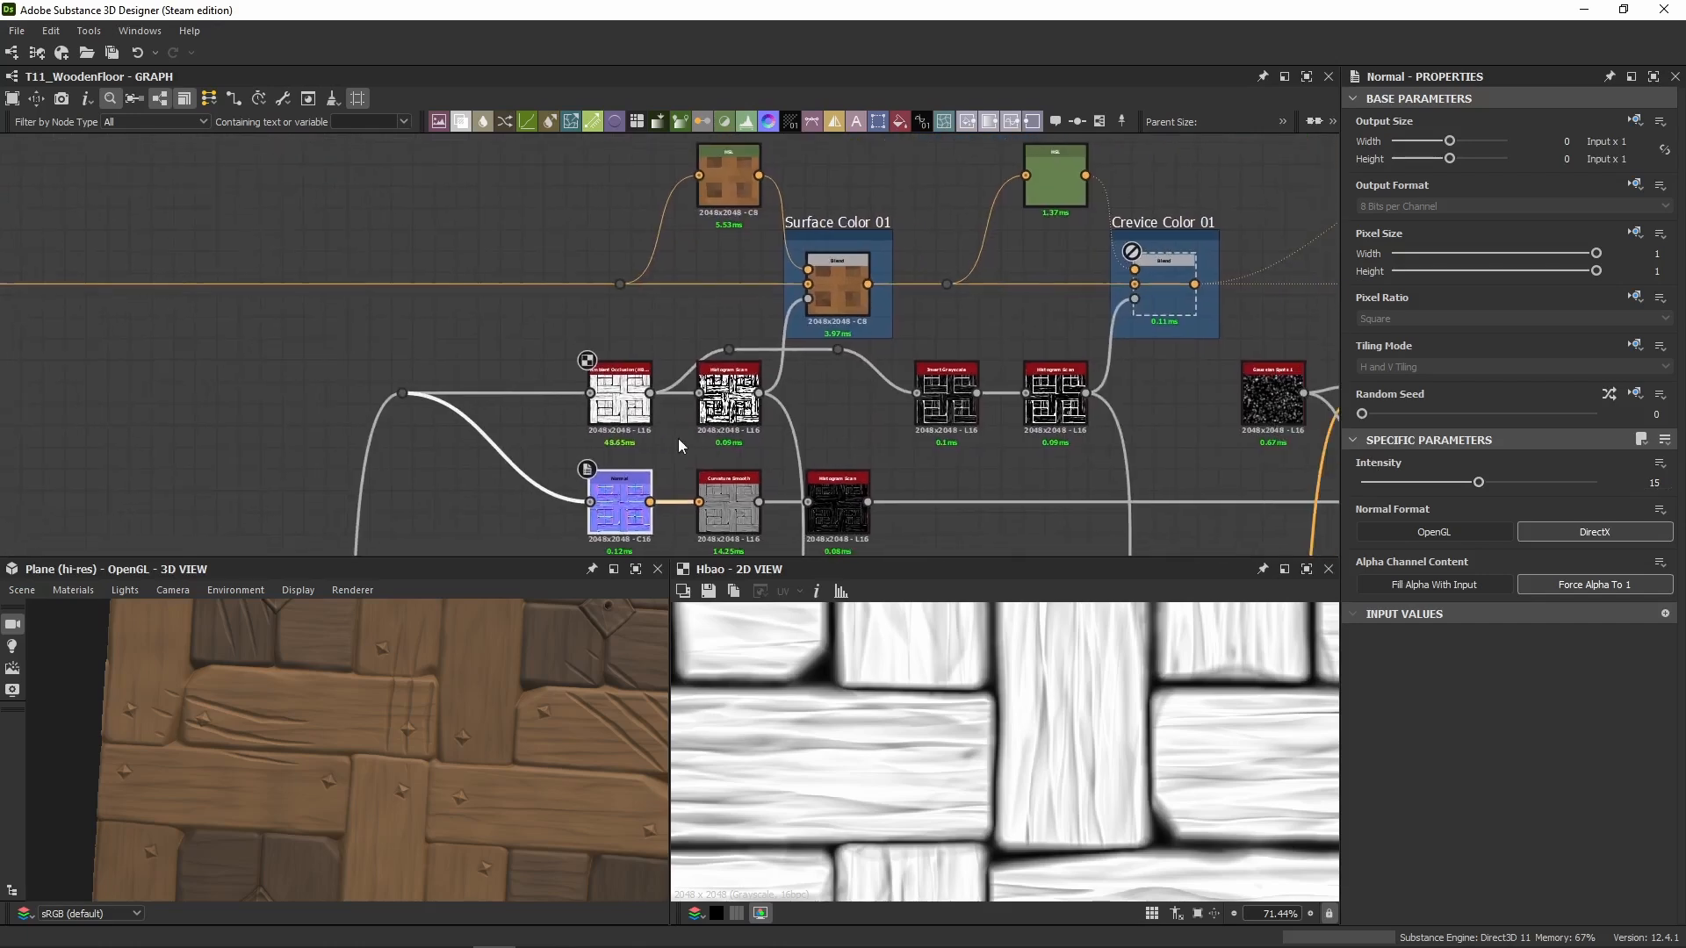
click(620, 409)
scroll(665, 377, up, 3)
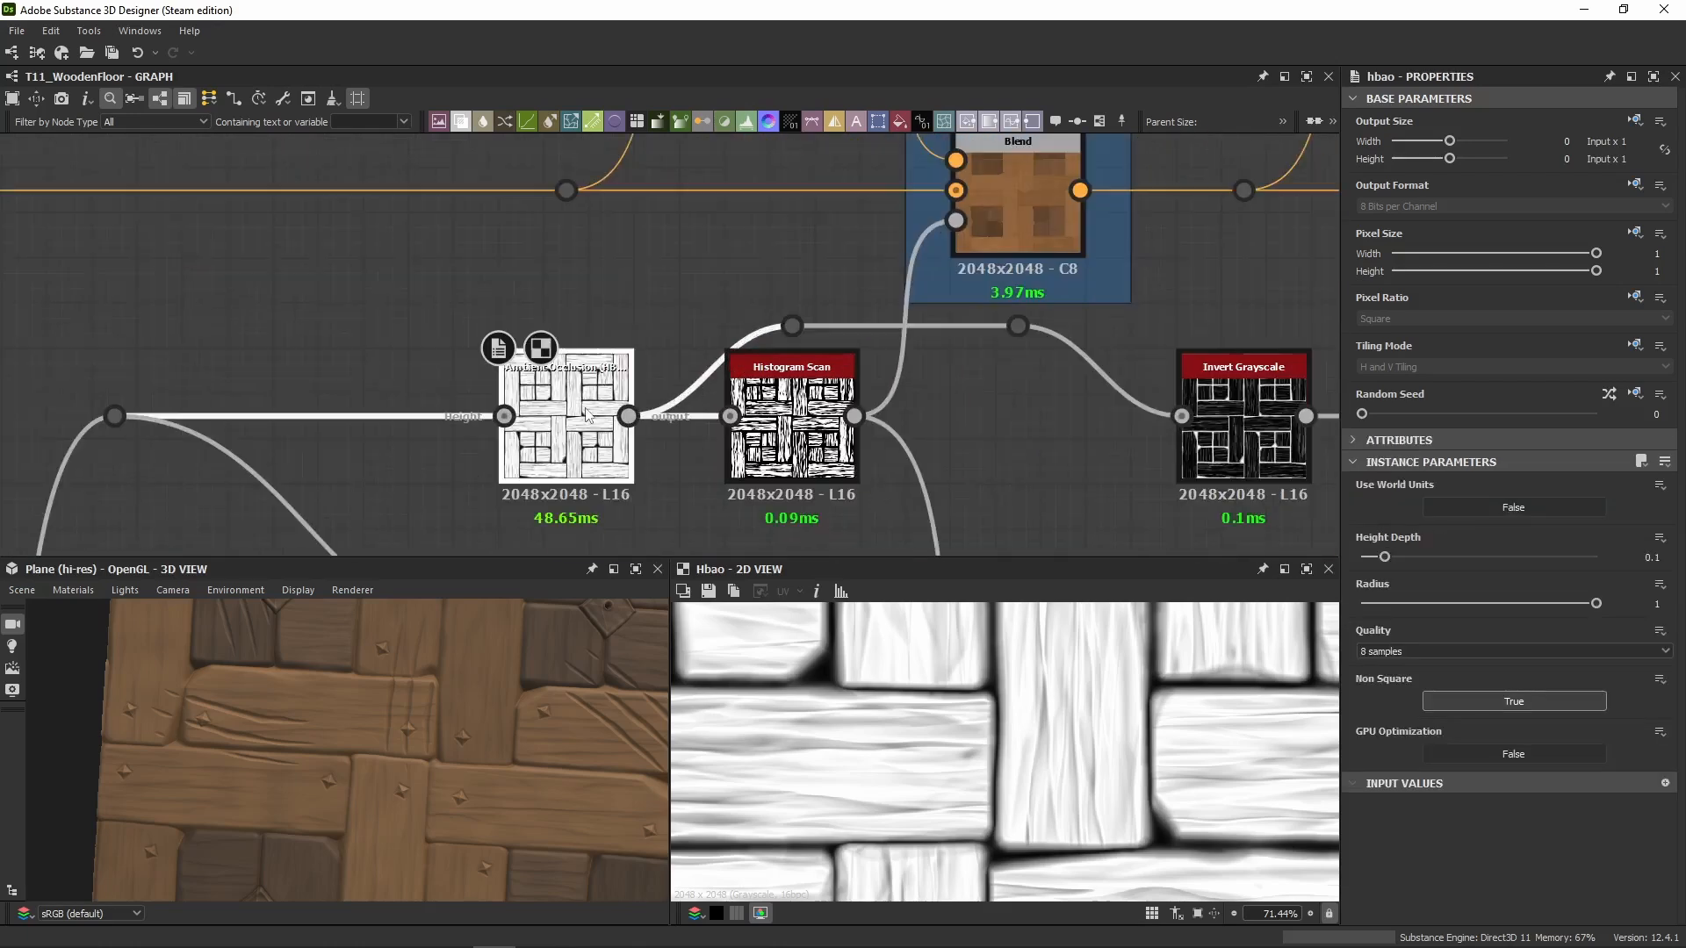
double_click(779, 397)
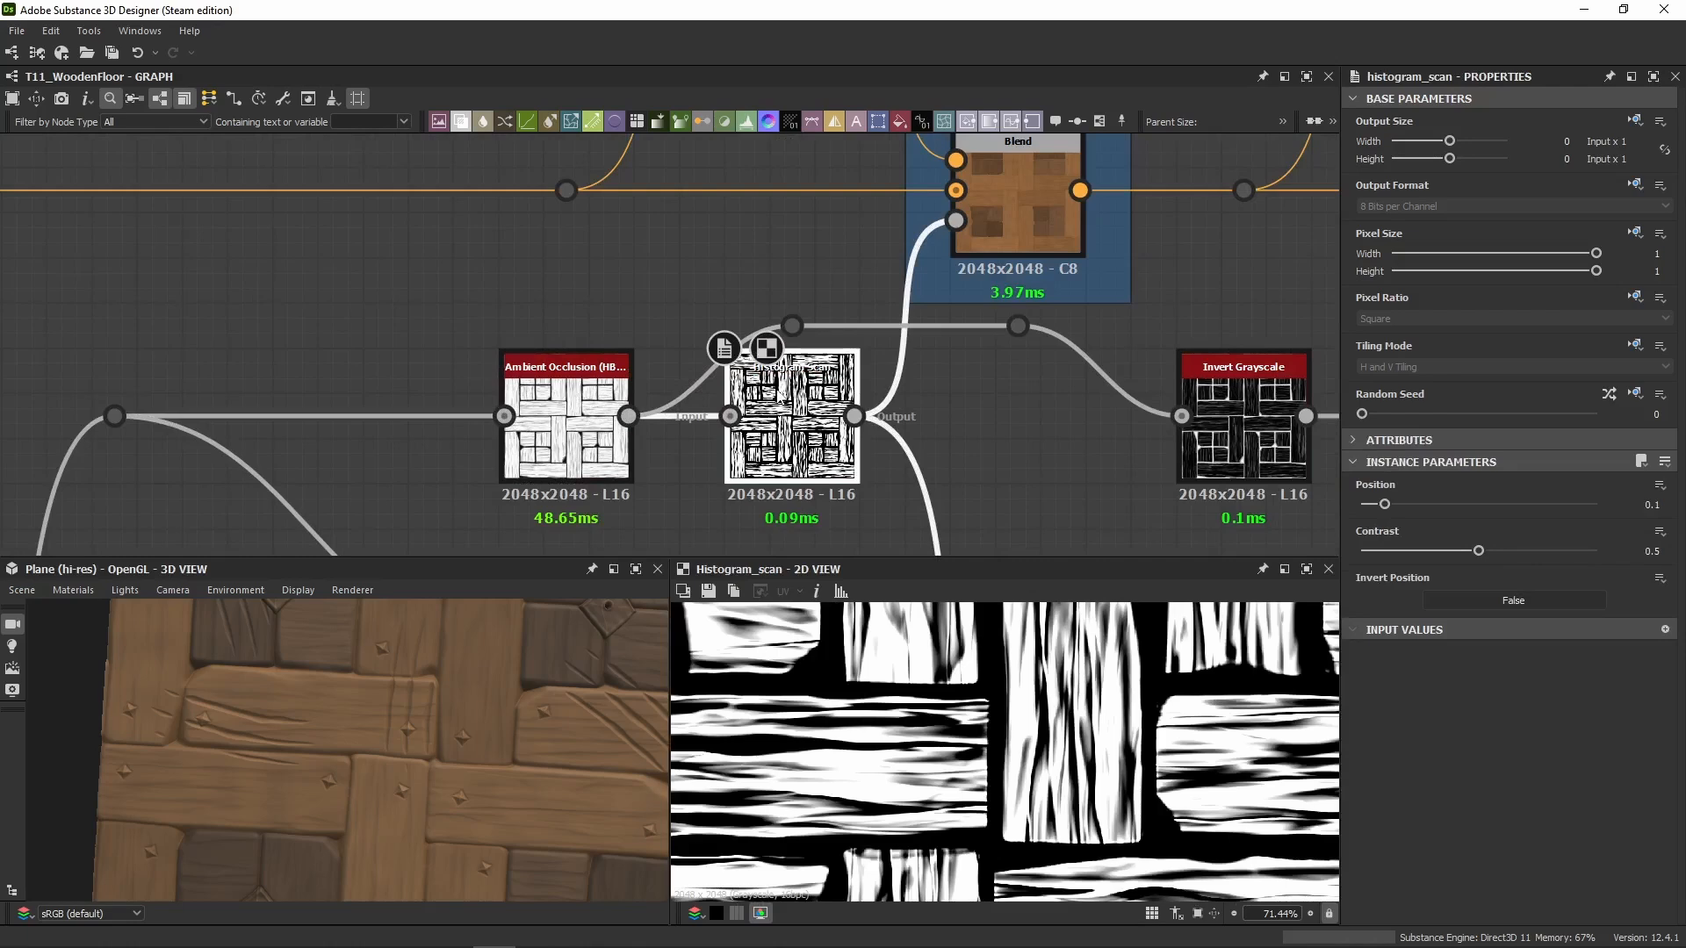
Step: Compare the Surface Color 01 Blend's output with the Histogram Scan mask that drives its opacity
middle_drag(939, 404, 920, 437)
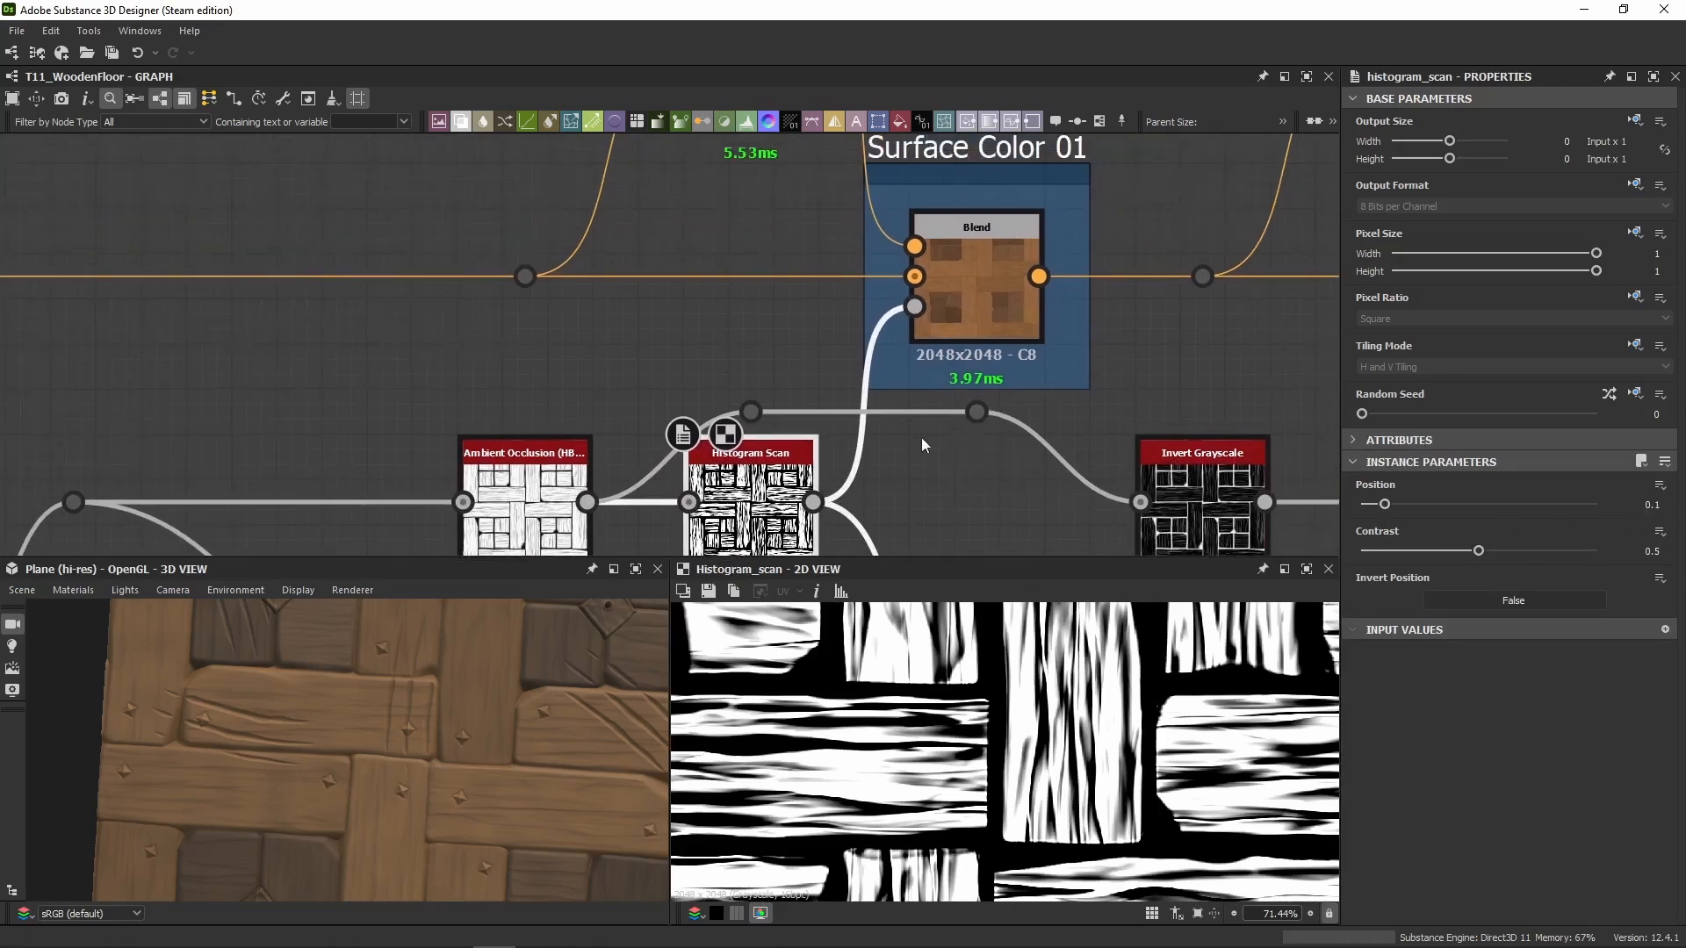
double_click(990, 297)
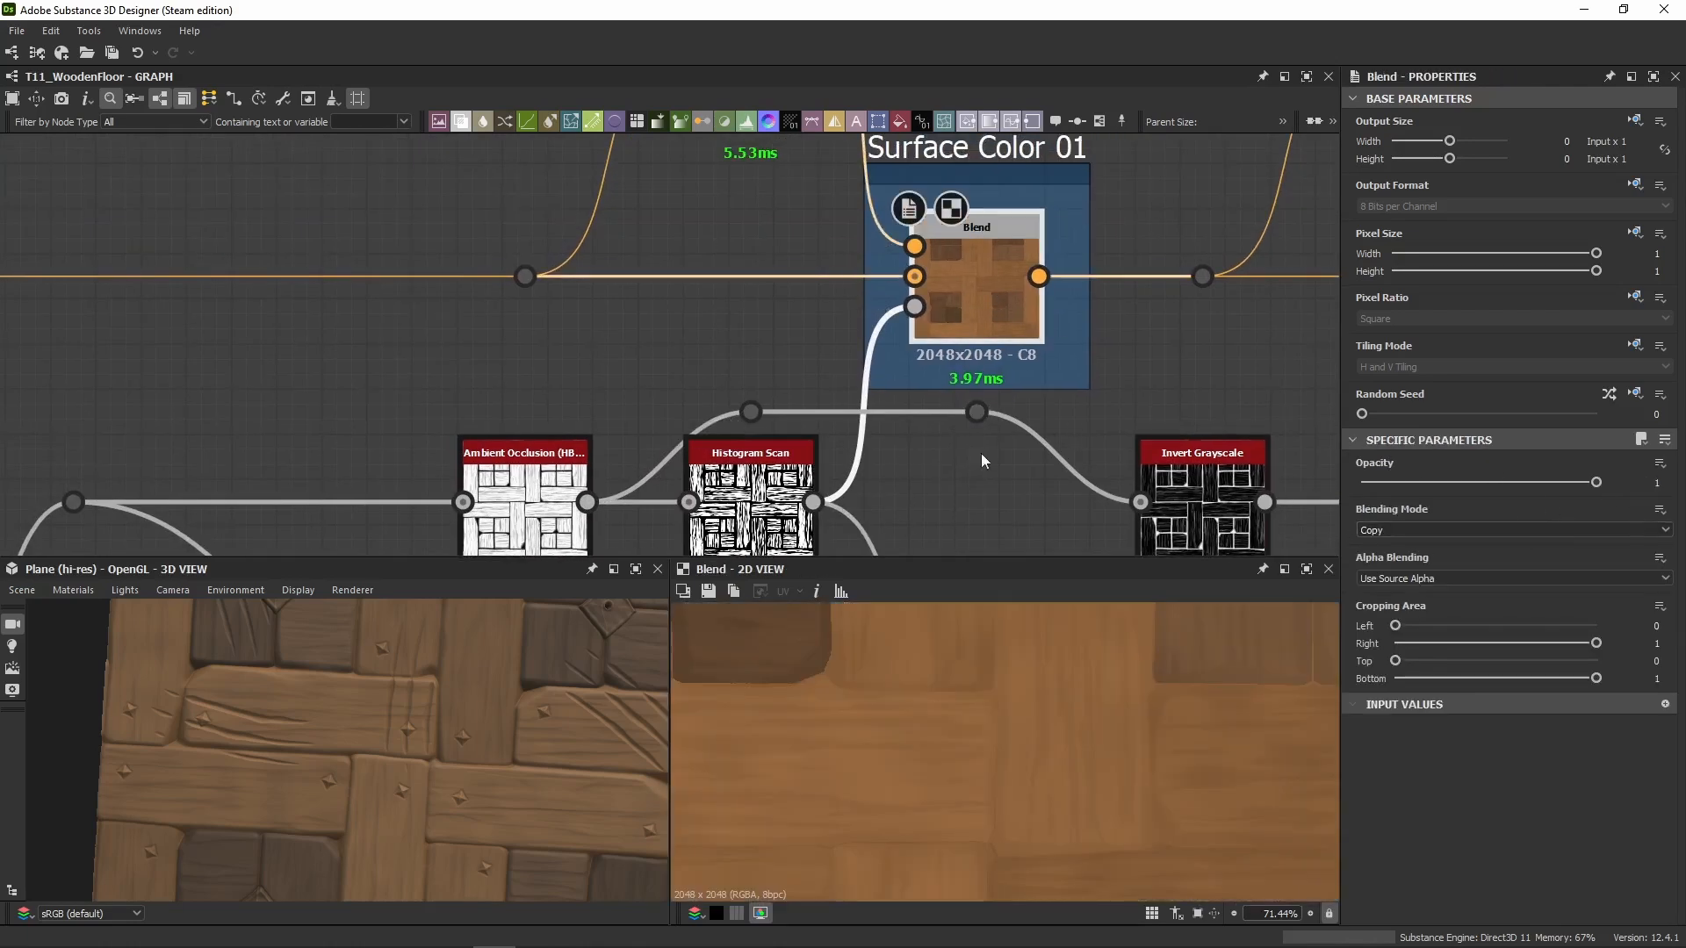
double_click(782, 479)
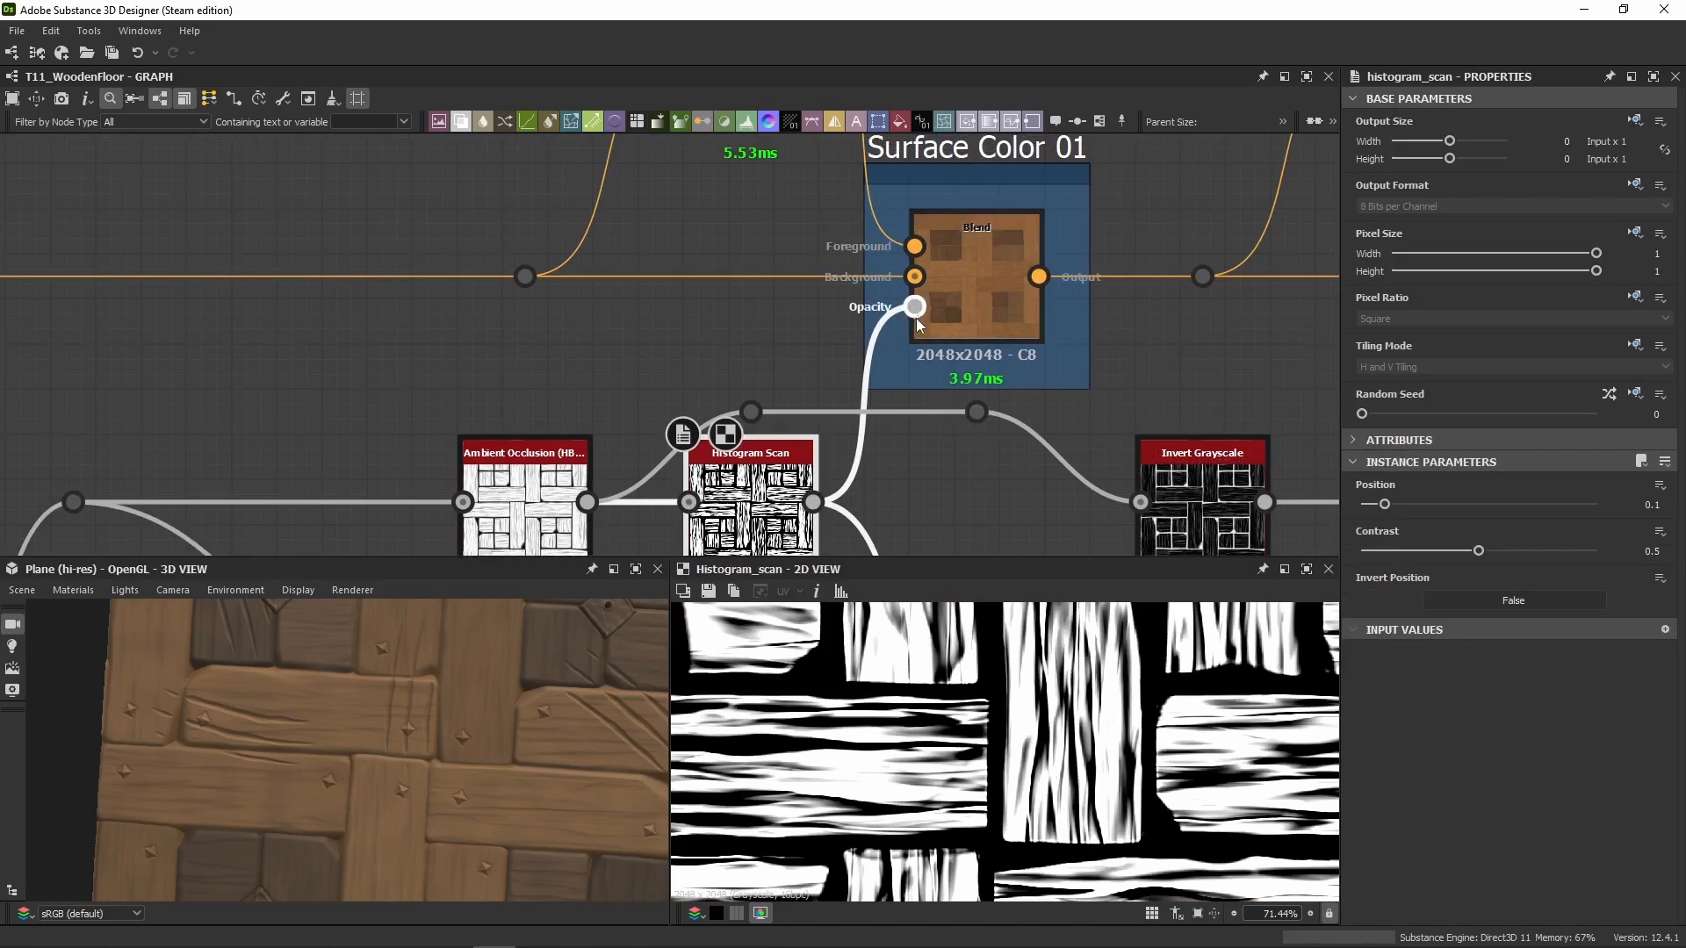
Step: Preview the HSL node feeding Surface Color 01's foreground, and compare the Blend's opacity mask with its output again
middle_drag(914, 245, 913, 401)
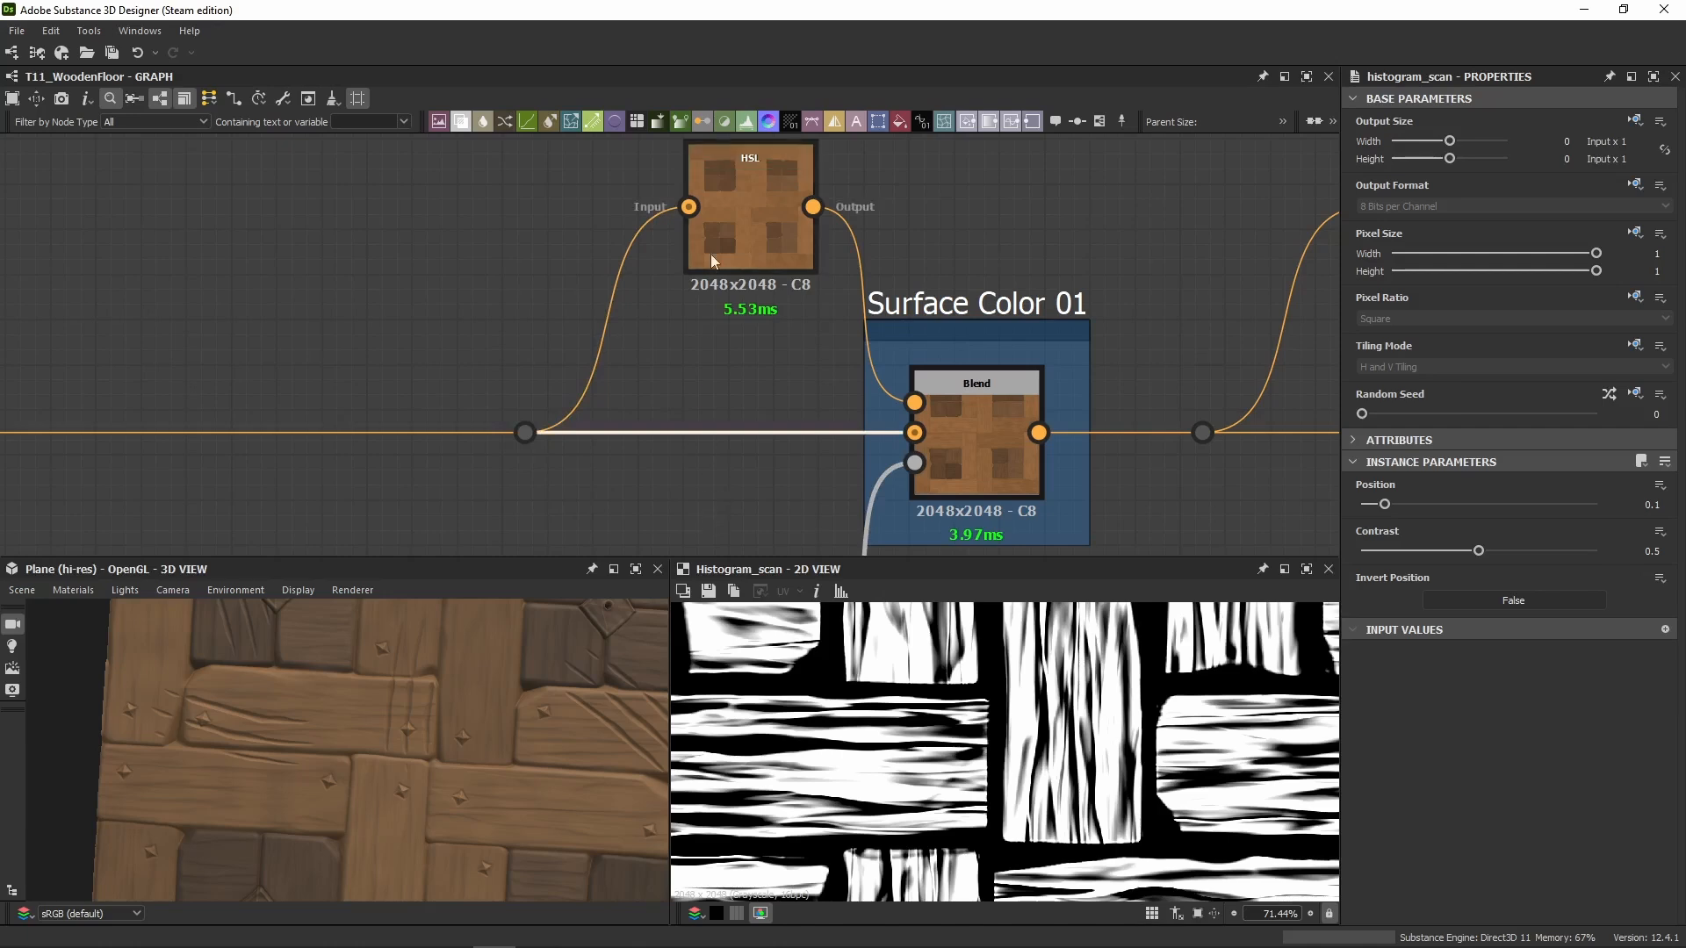
double_click(735, 214)
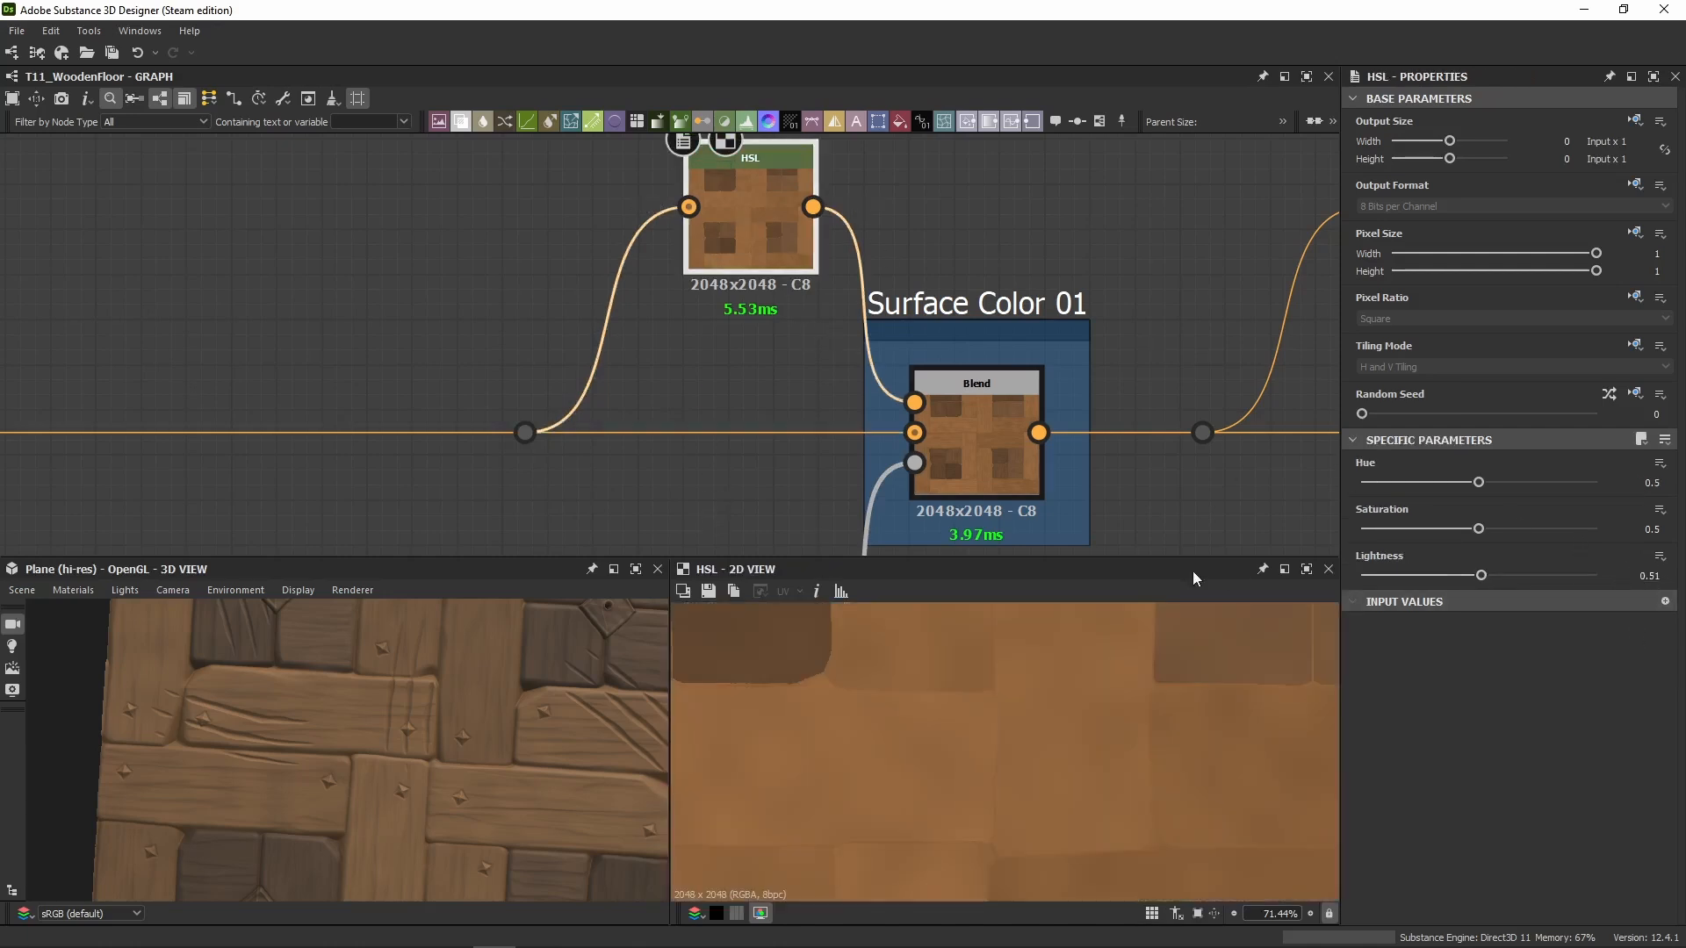
click(914, 464)
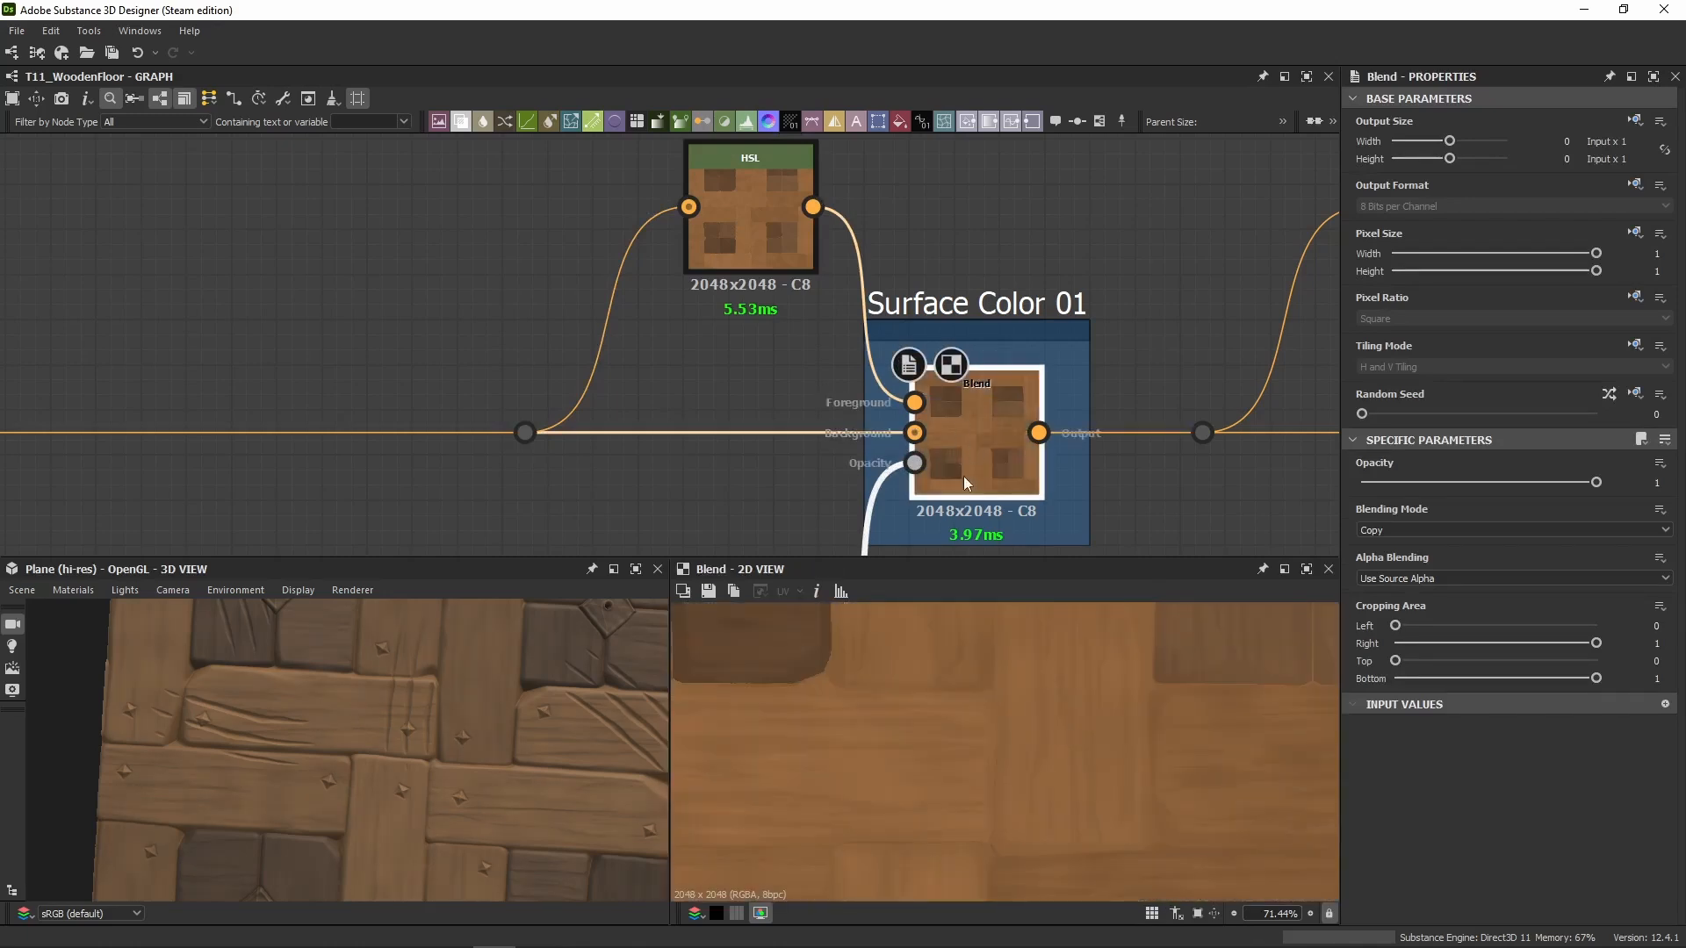
click(917, 466)
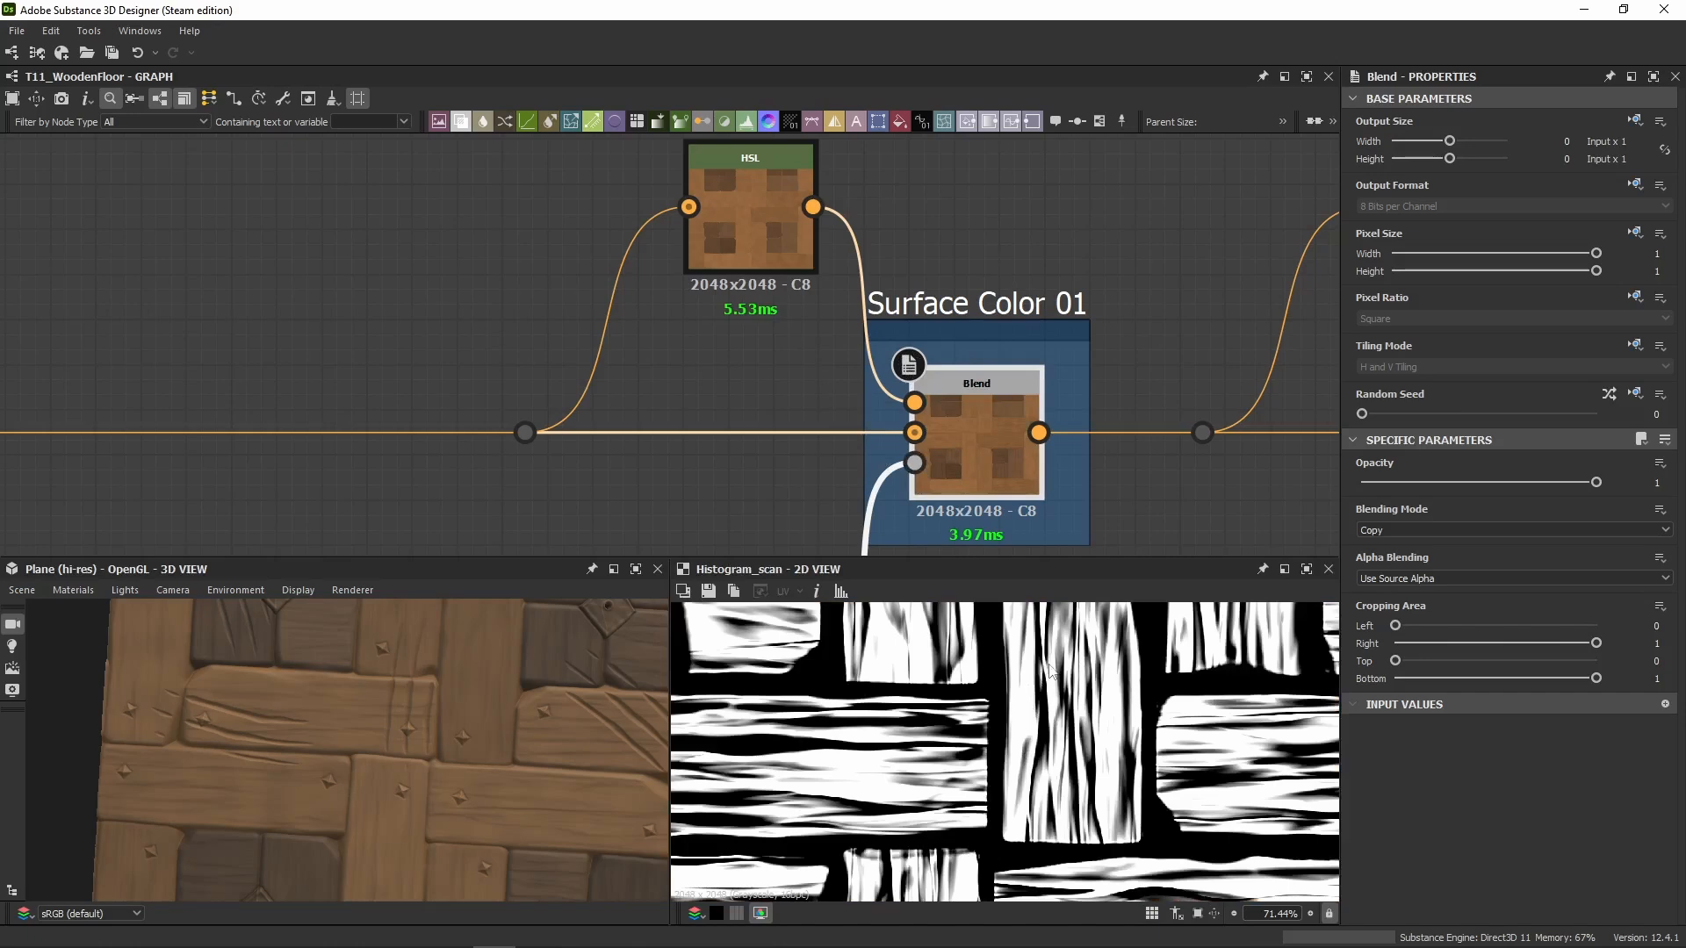
double_click(1023, 445)
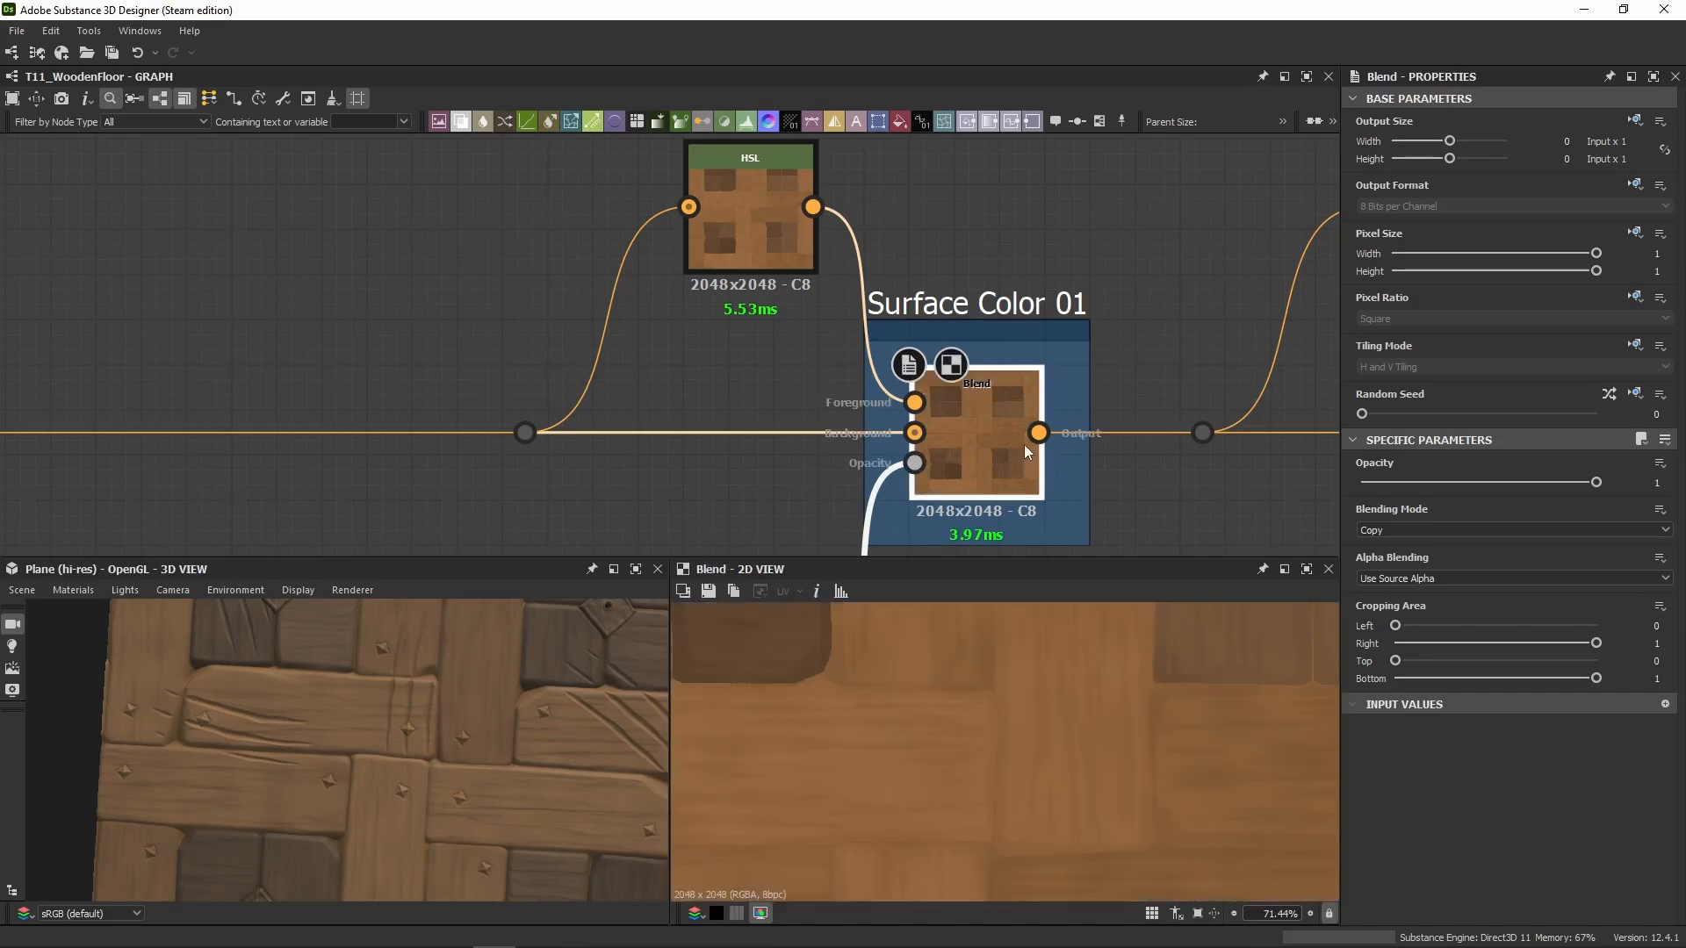
Step: Enable the Crevice Color 01 Blend and preview its output
scroll(914, 300, down, 5)
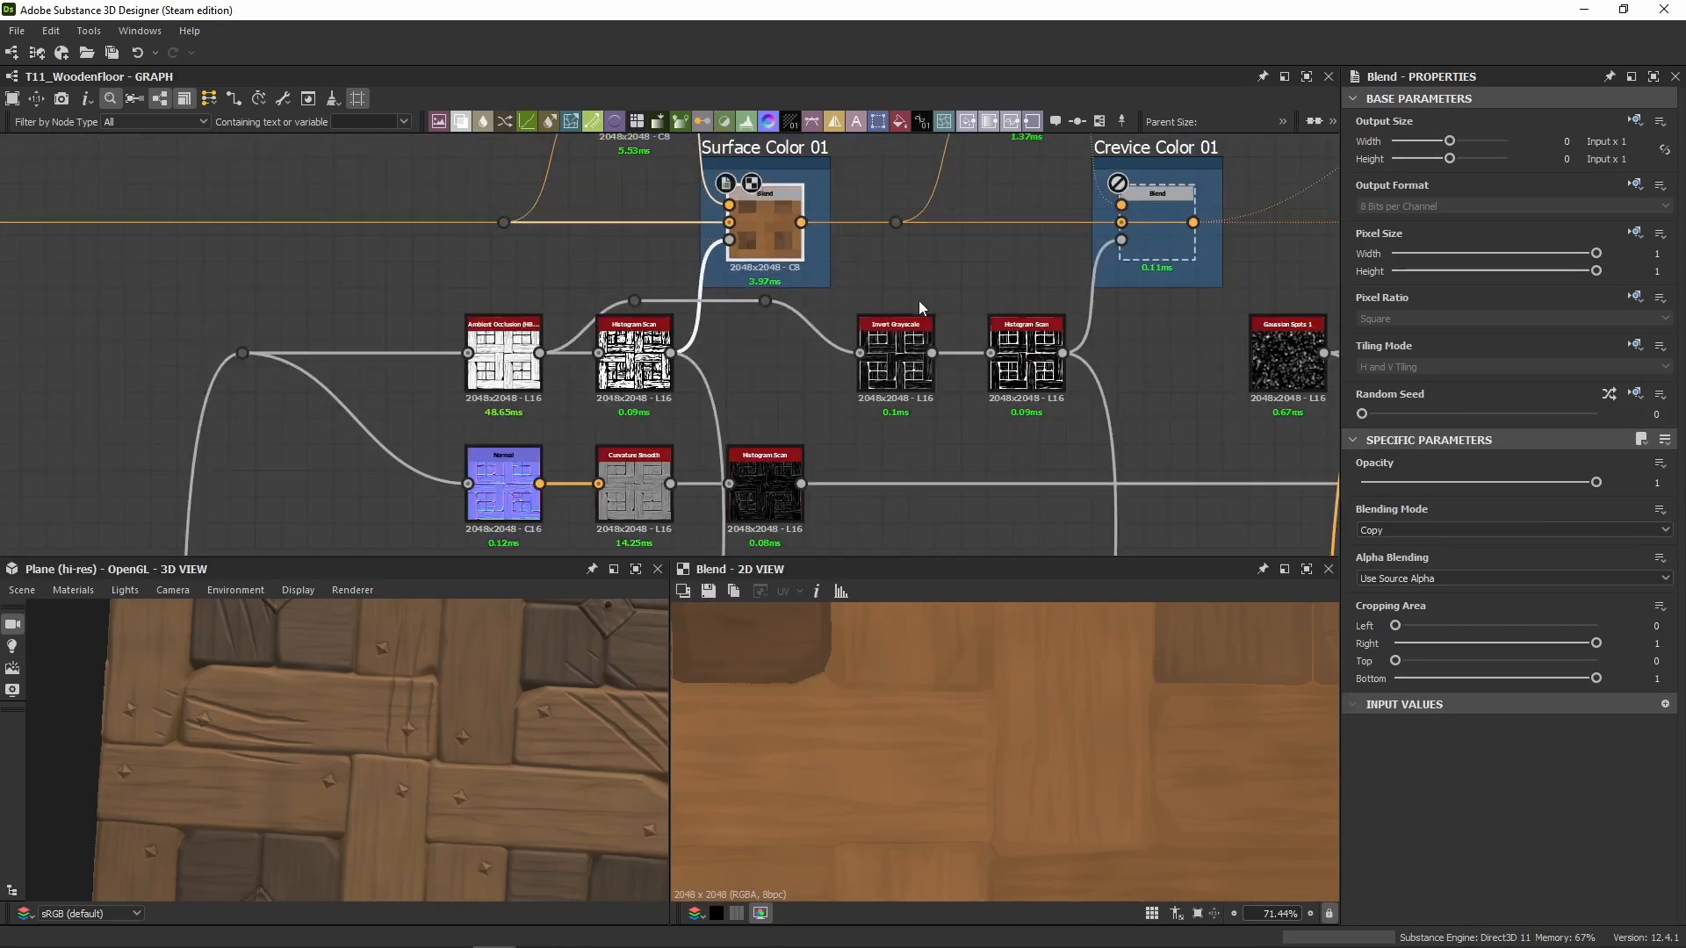
middle_drag(907, 298, 878, 417)
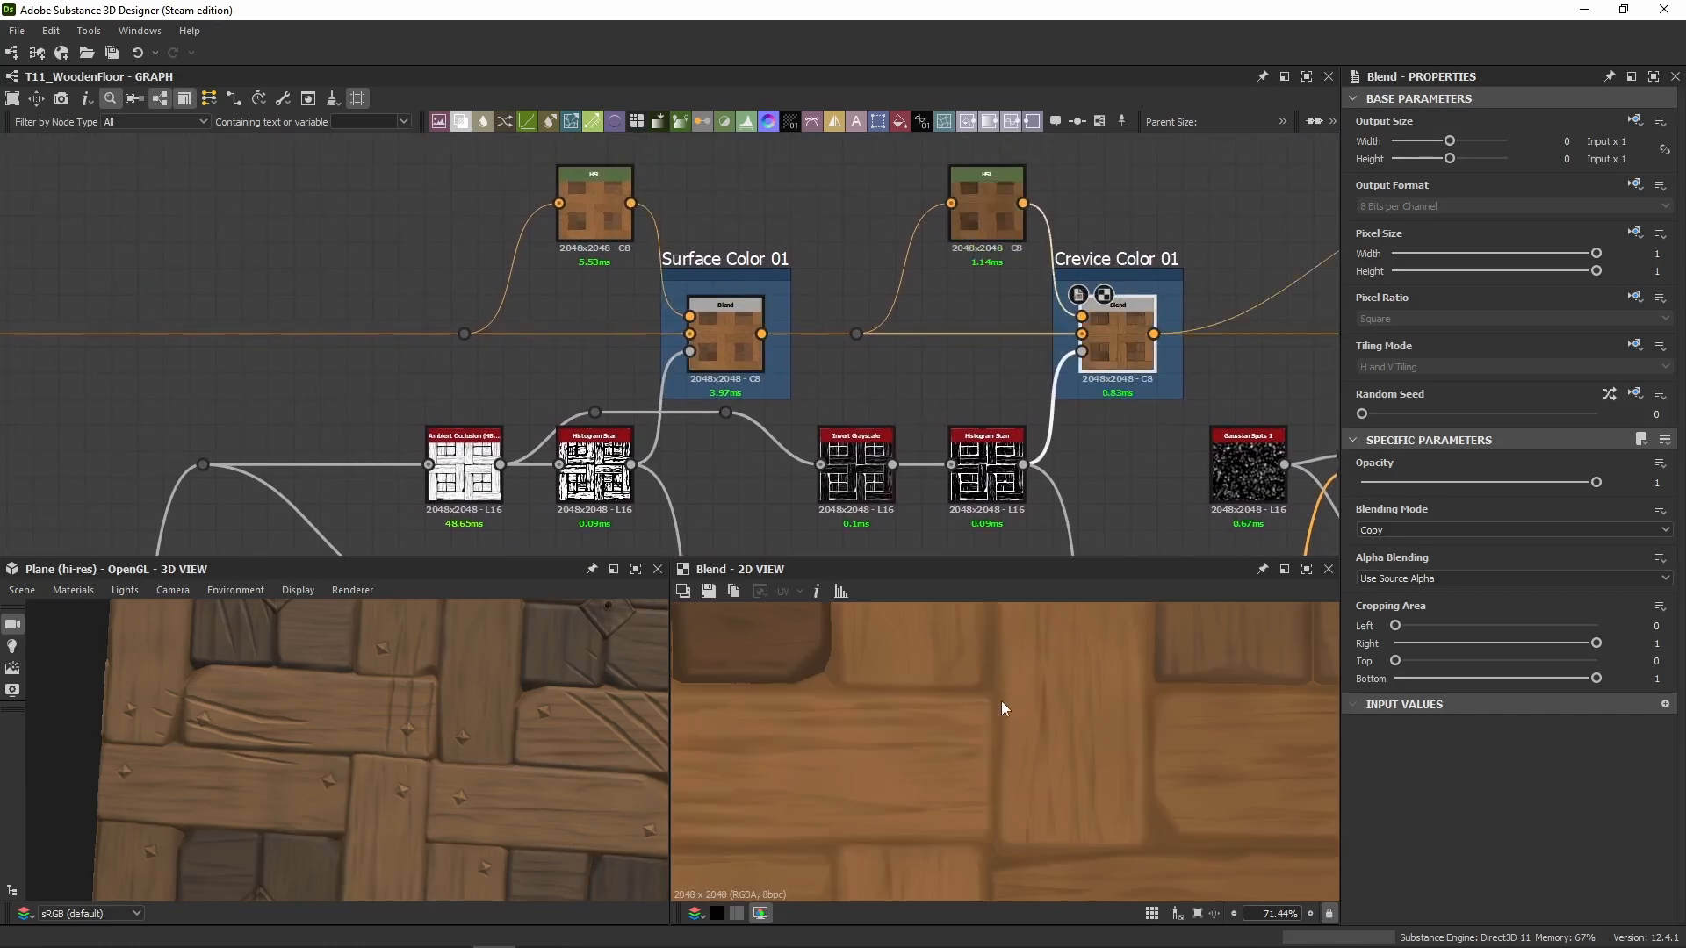
middle_drag(755, 365, 760, 303)
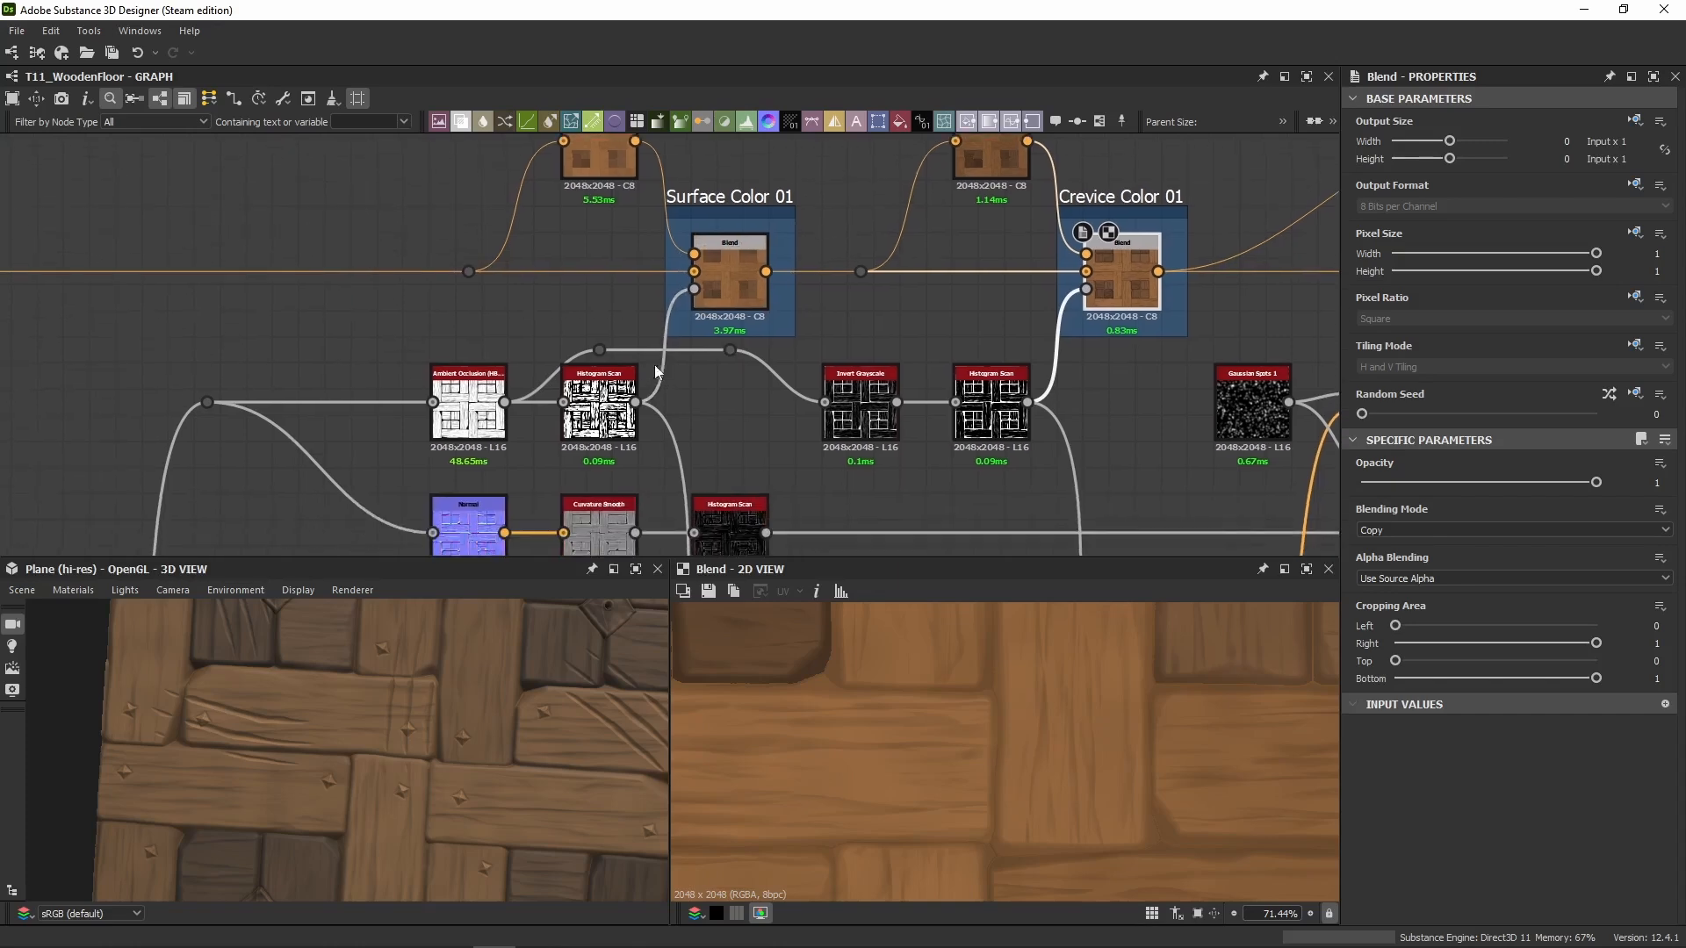
Step: Trace the crevice mask from Ambient Occlusion (HBAO) to Invert Grayscale and compare the original and inverted previews
scroll(453, 393, up, 4)
click(454, 392)
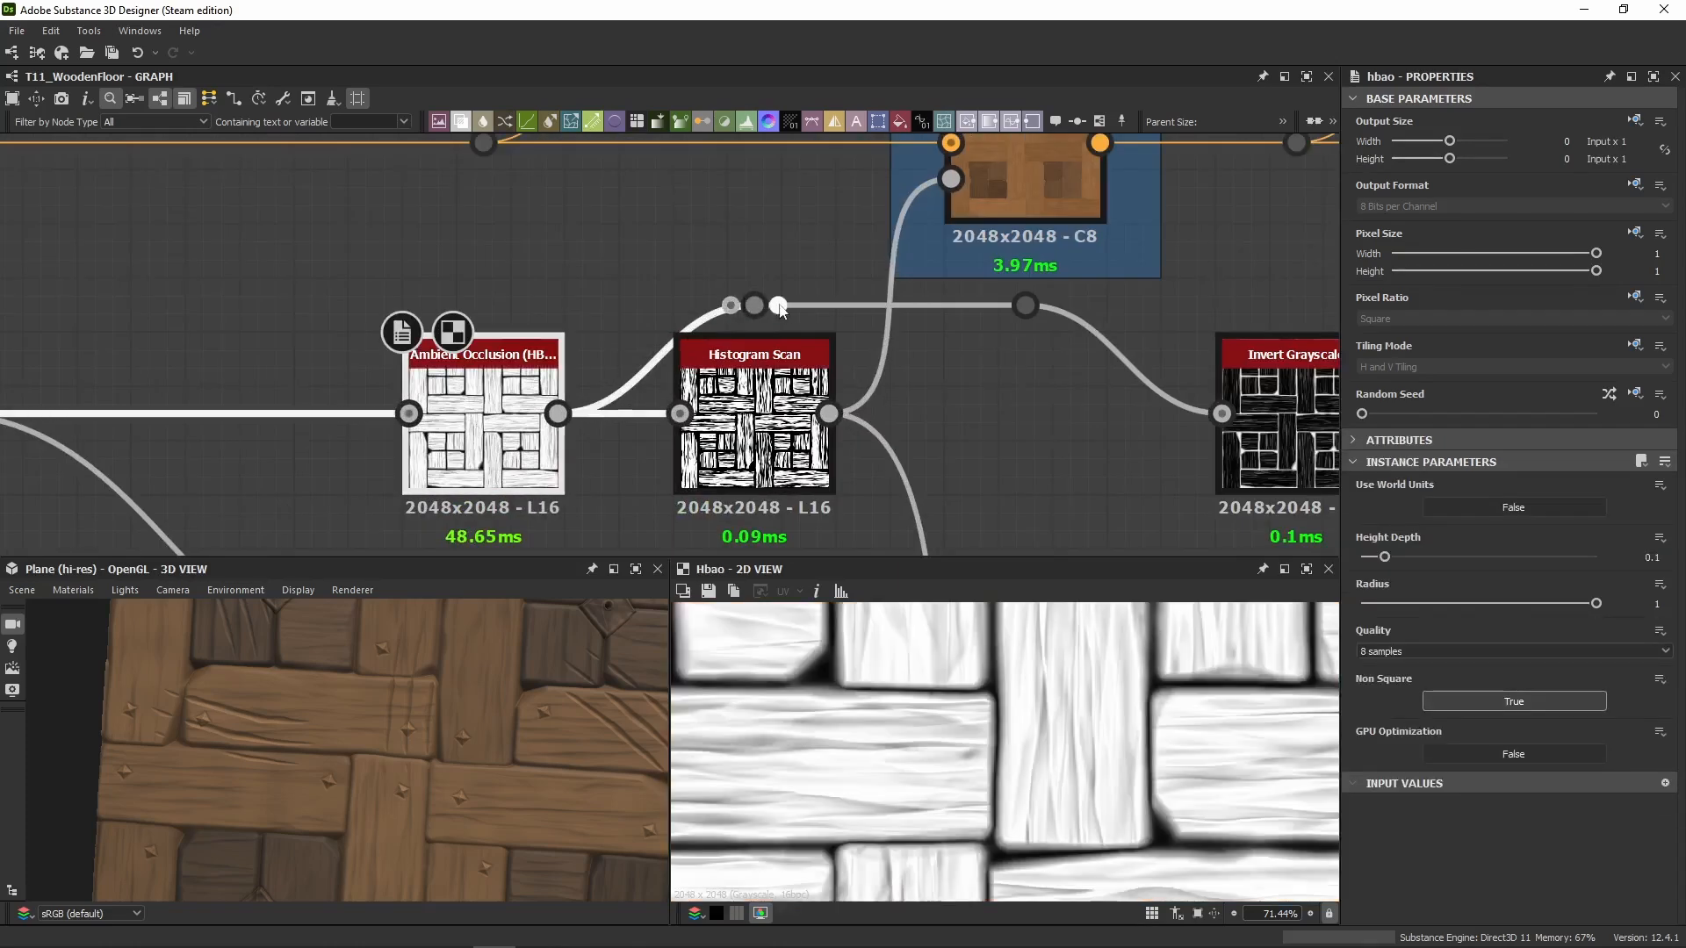
middle_drag(1069, 318, 696, 275)
click(912, 341)
scroll(851, 723, up, 5)
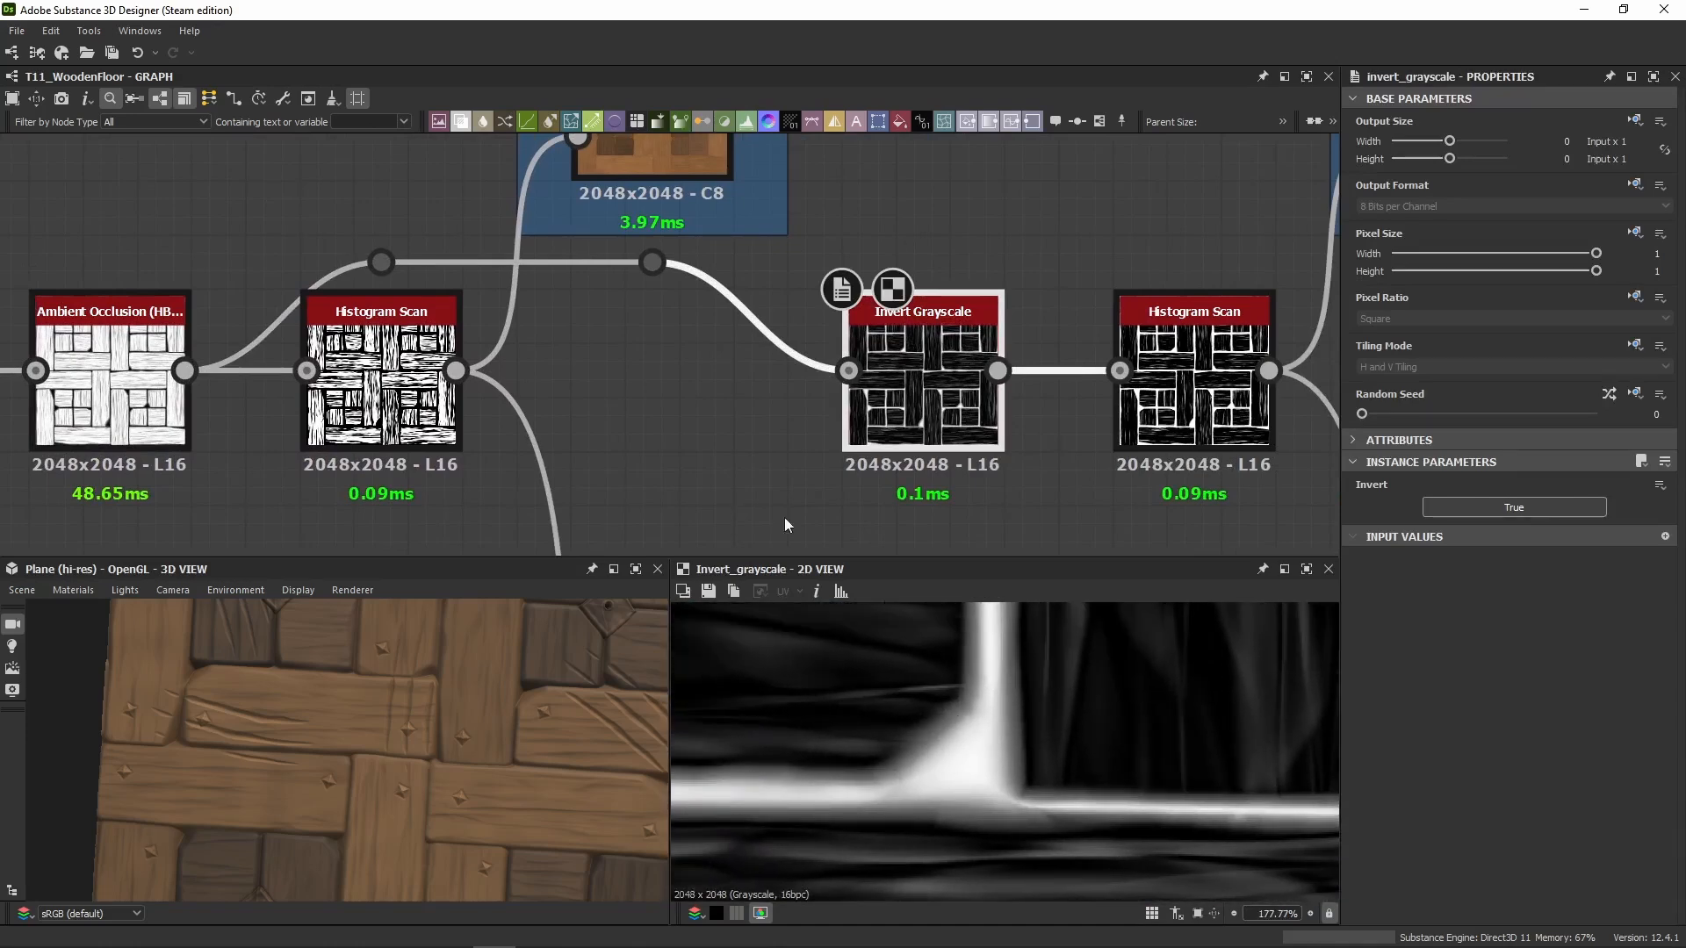
double_click(653, 263)
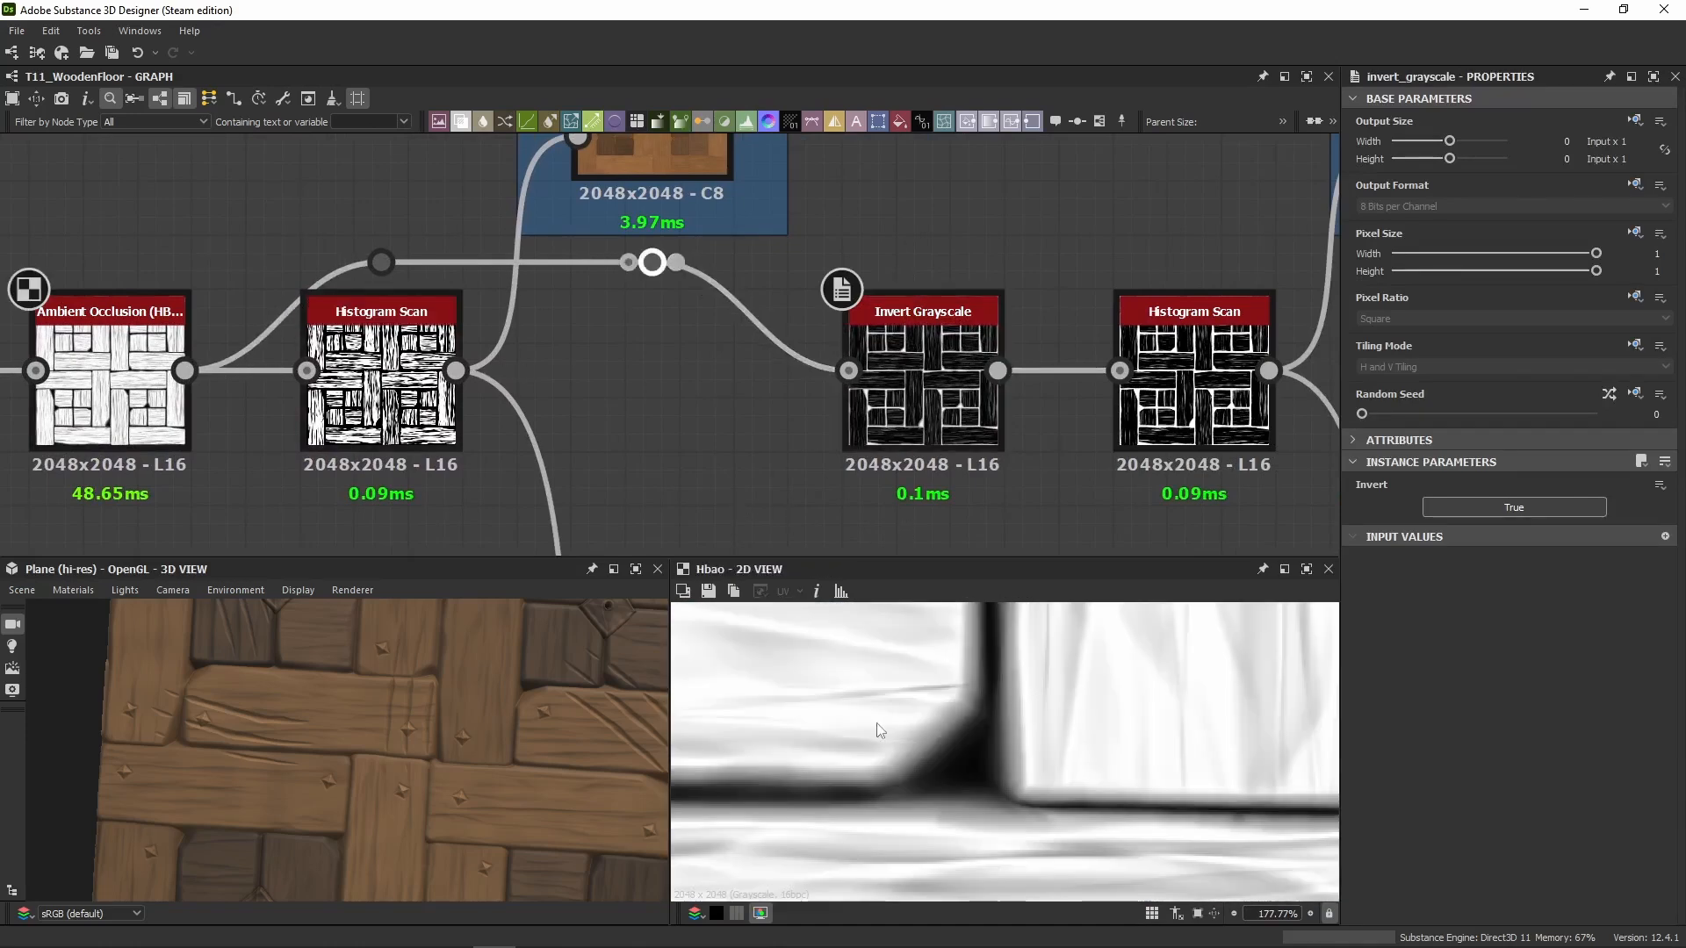
double_click(980, 403)
middle_drag(980, 404, 680, 393)
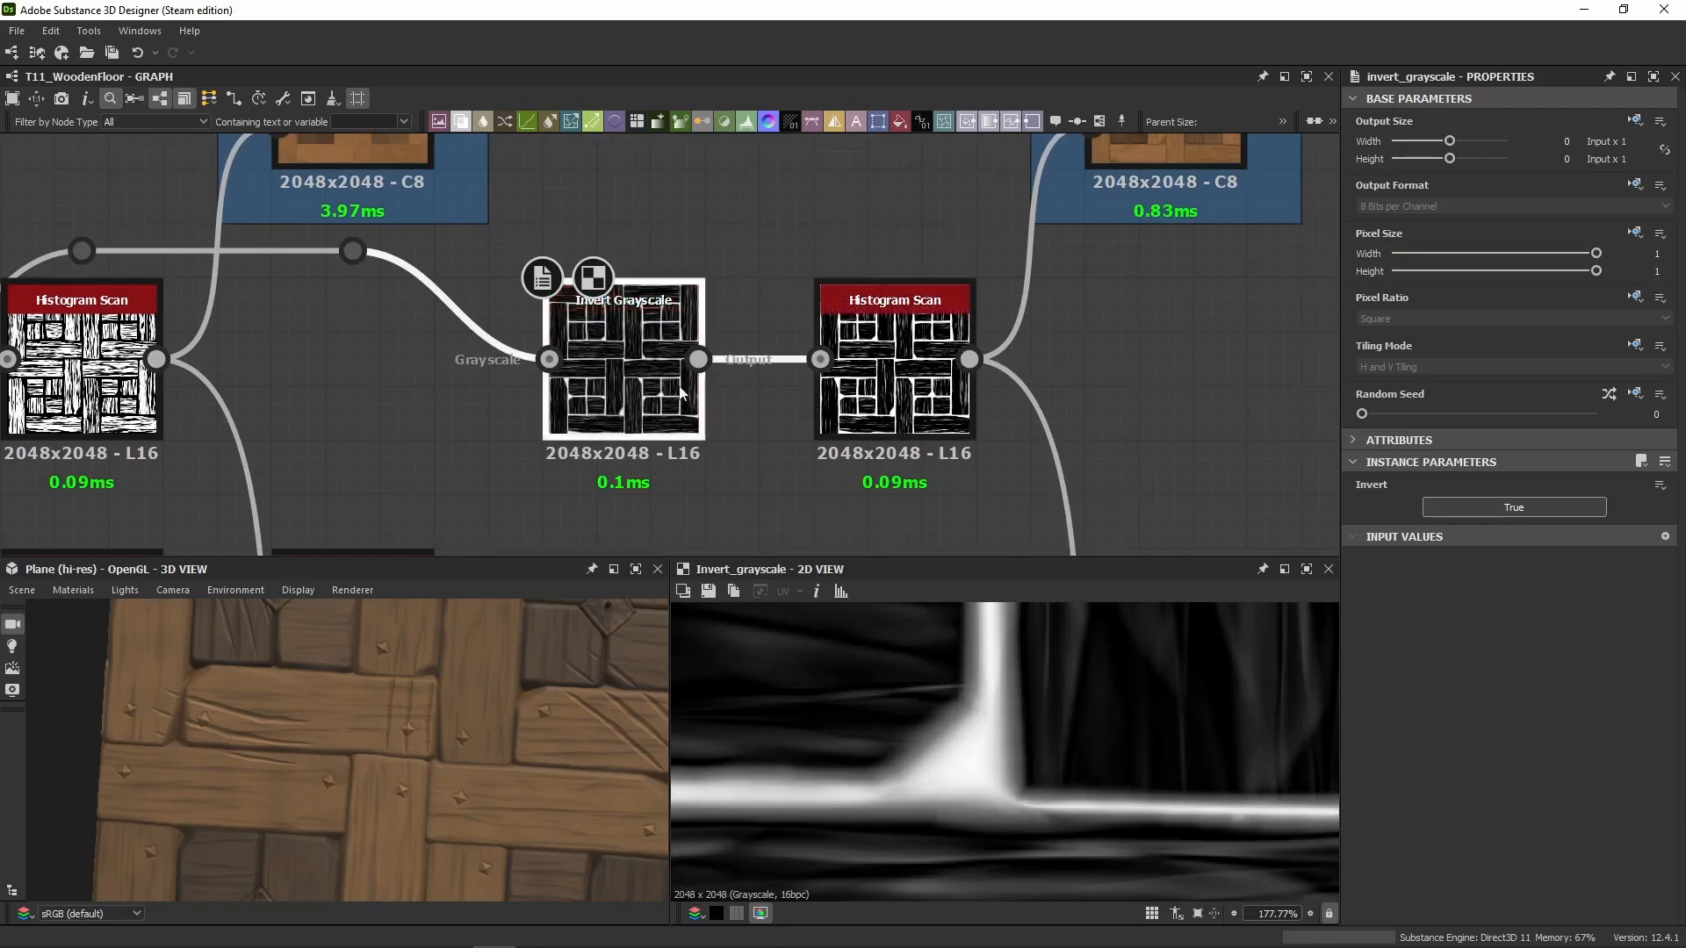
scroll(1042, 753, down, 9)
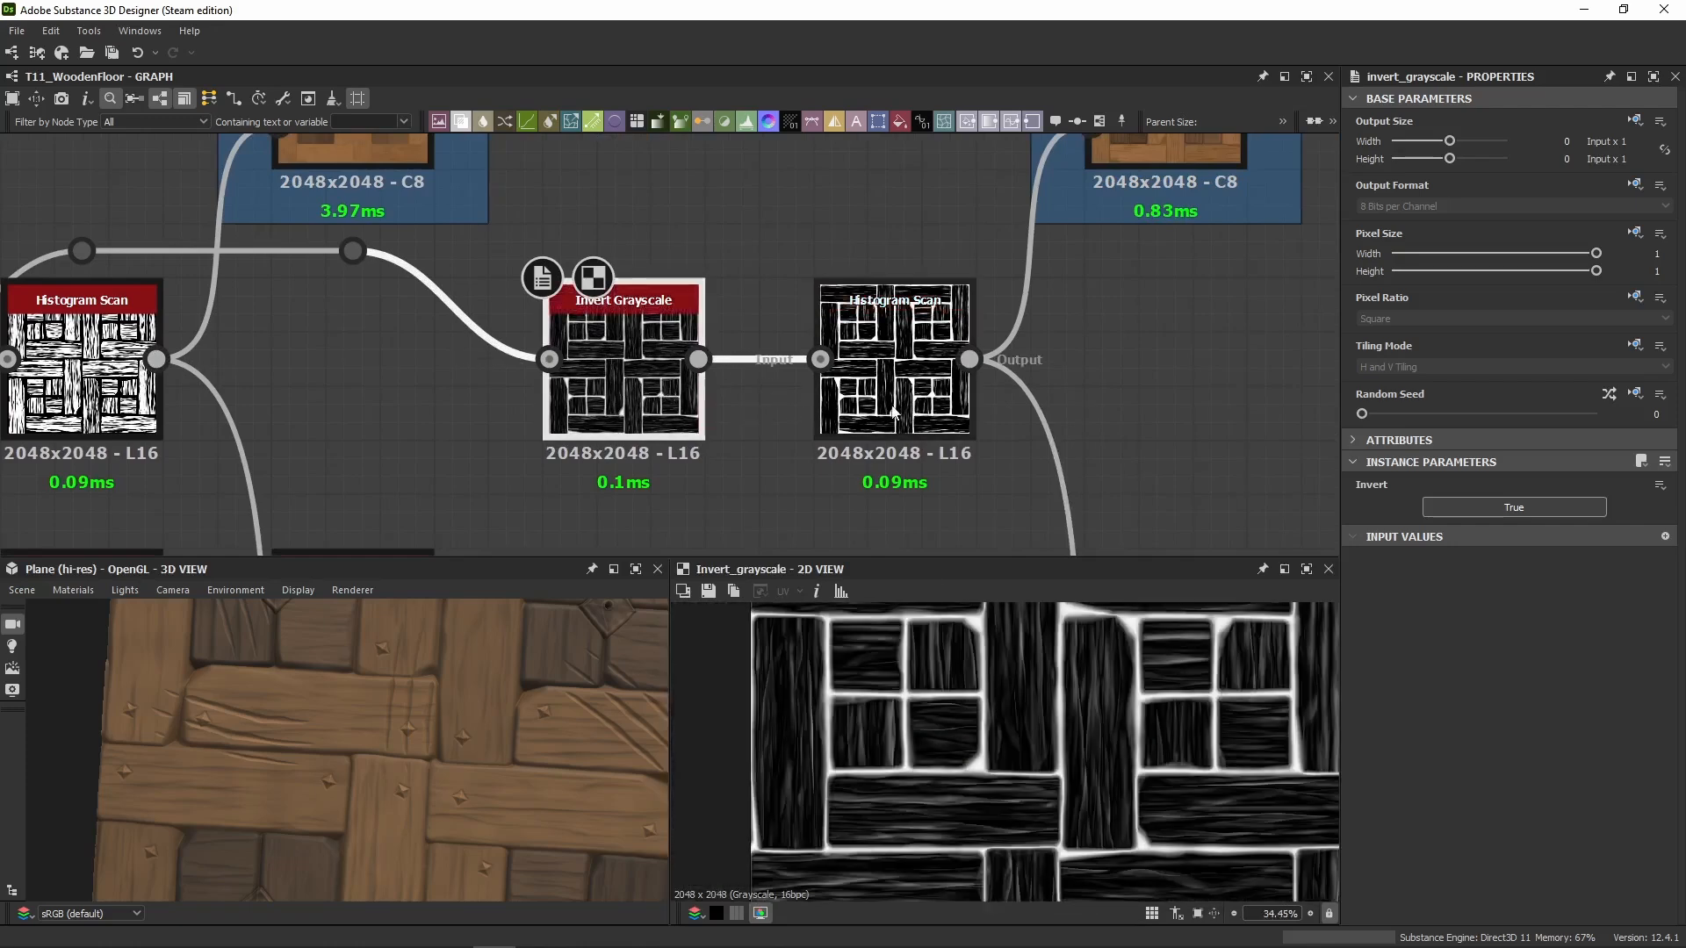
Step: Inspect the Histogram Scan after Invert Grayscale and compare its preview with the inverted mask up close
double_click(893, 411)
scroll(947, 703, up, 5)
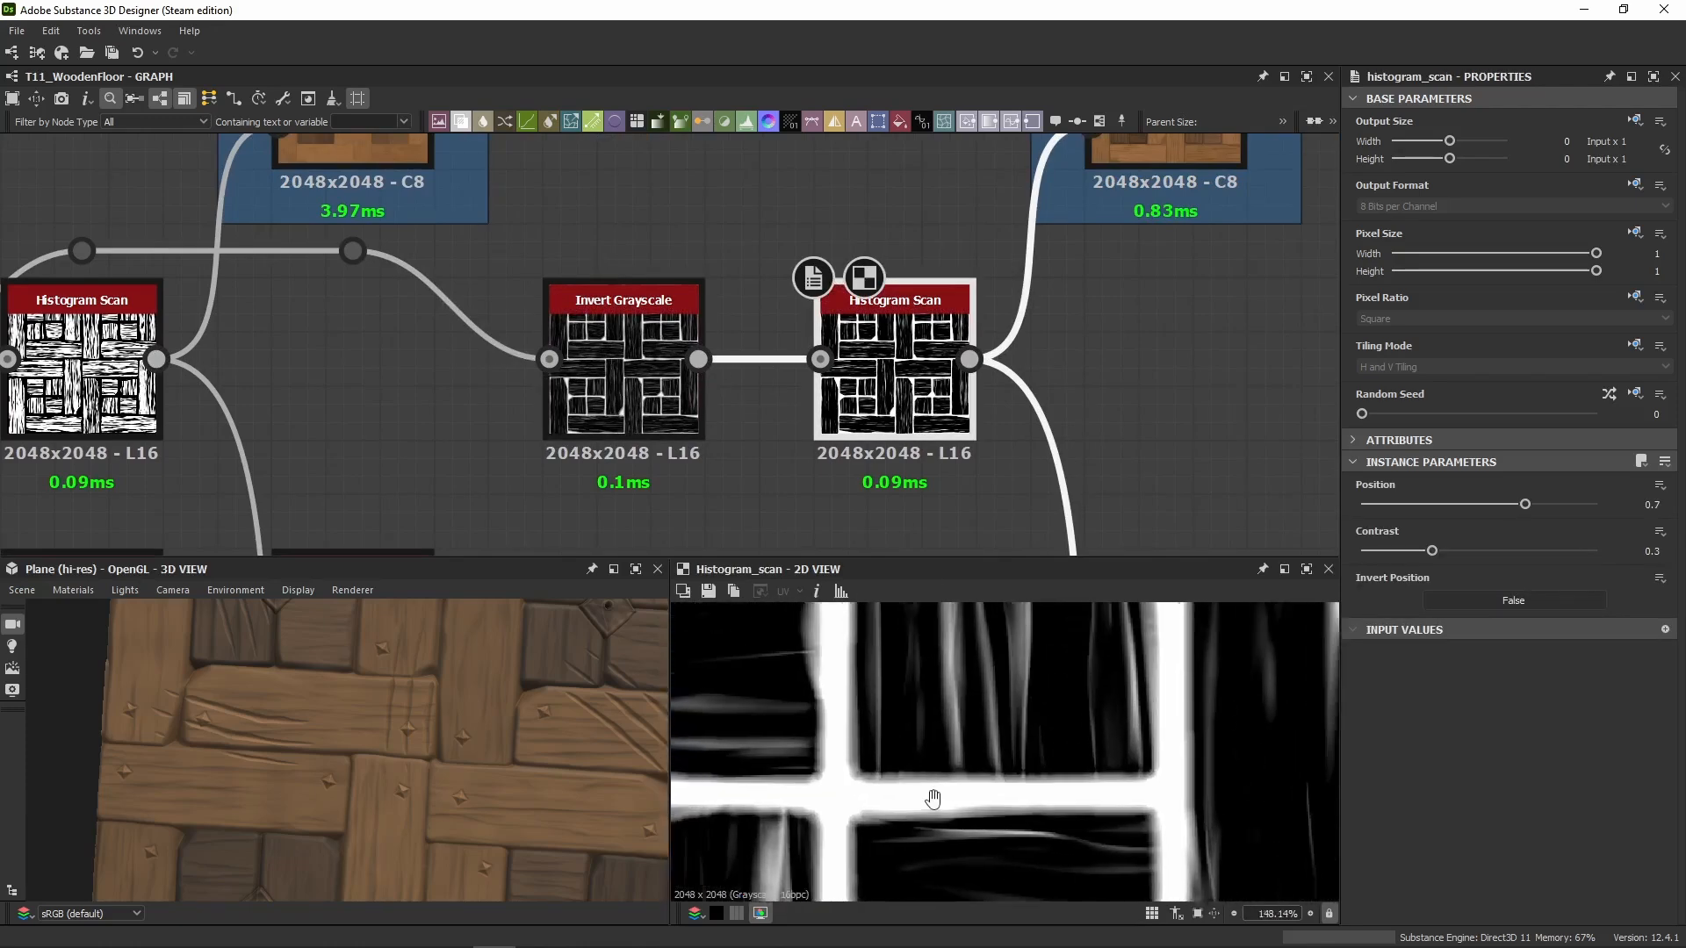
middle_drag(933, 799, 867, 751)
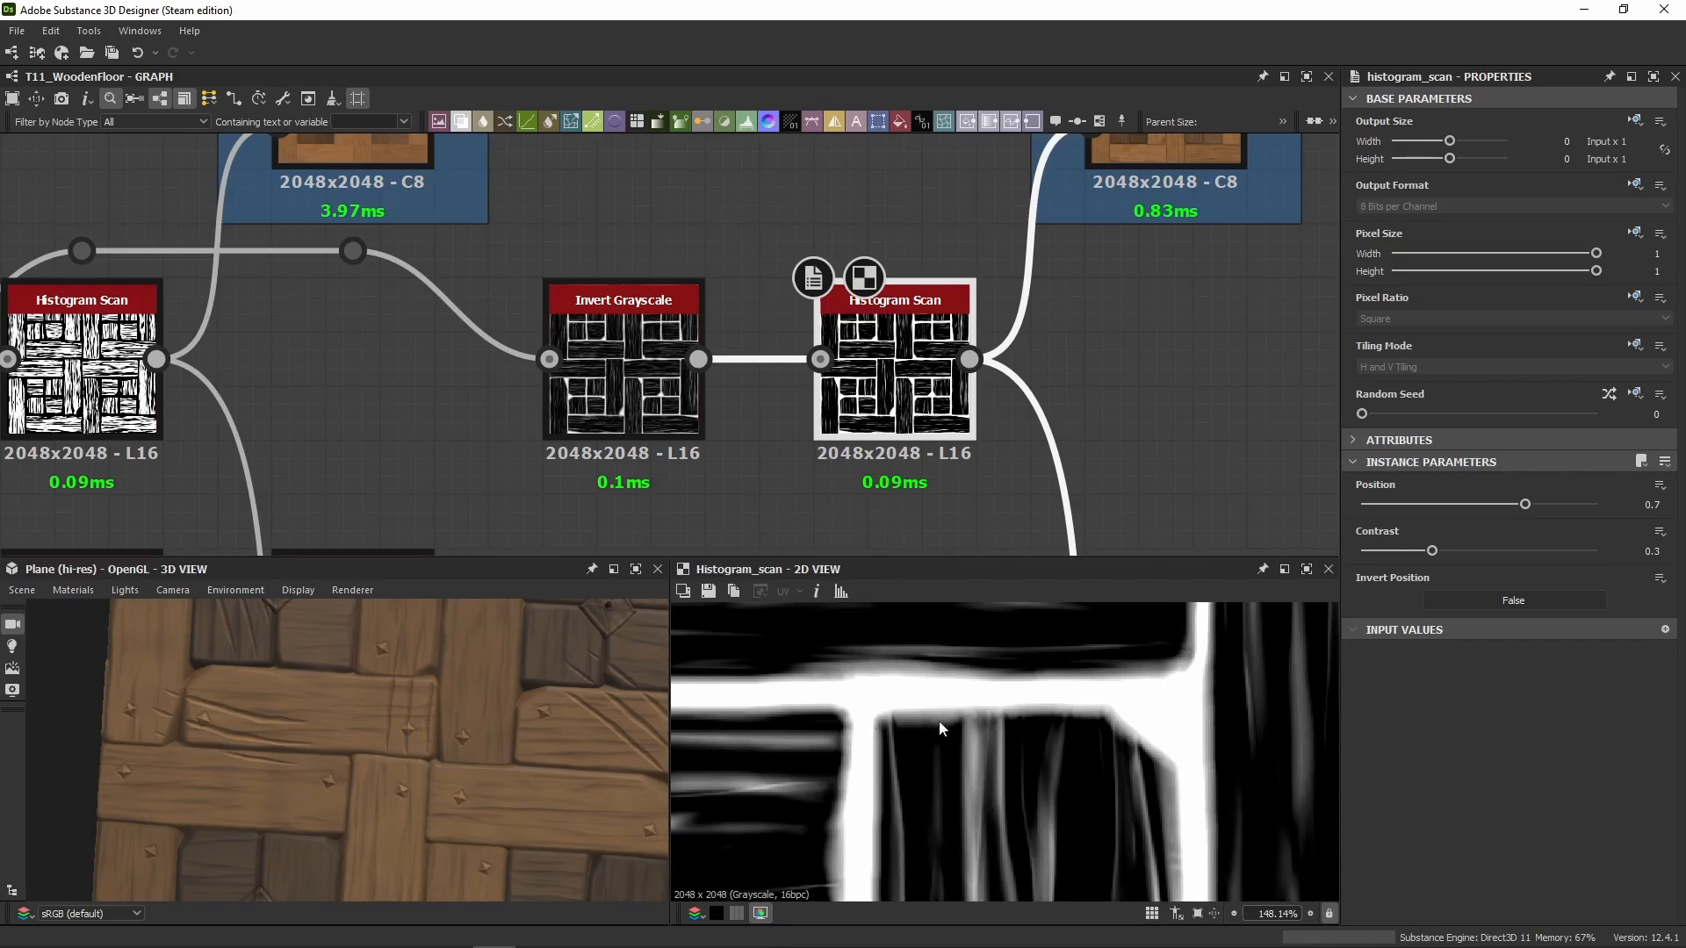
scroll(864, 690, up, 3)
double_click(640, 384)
double_click(900, 392)
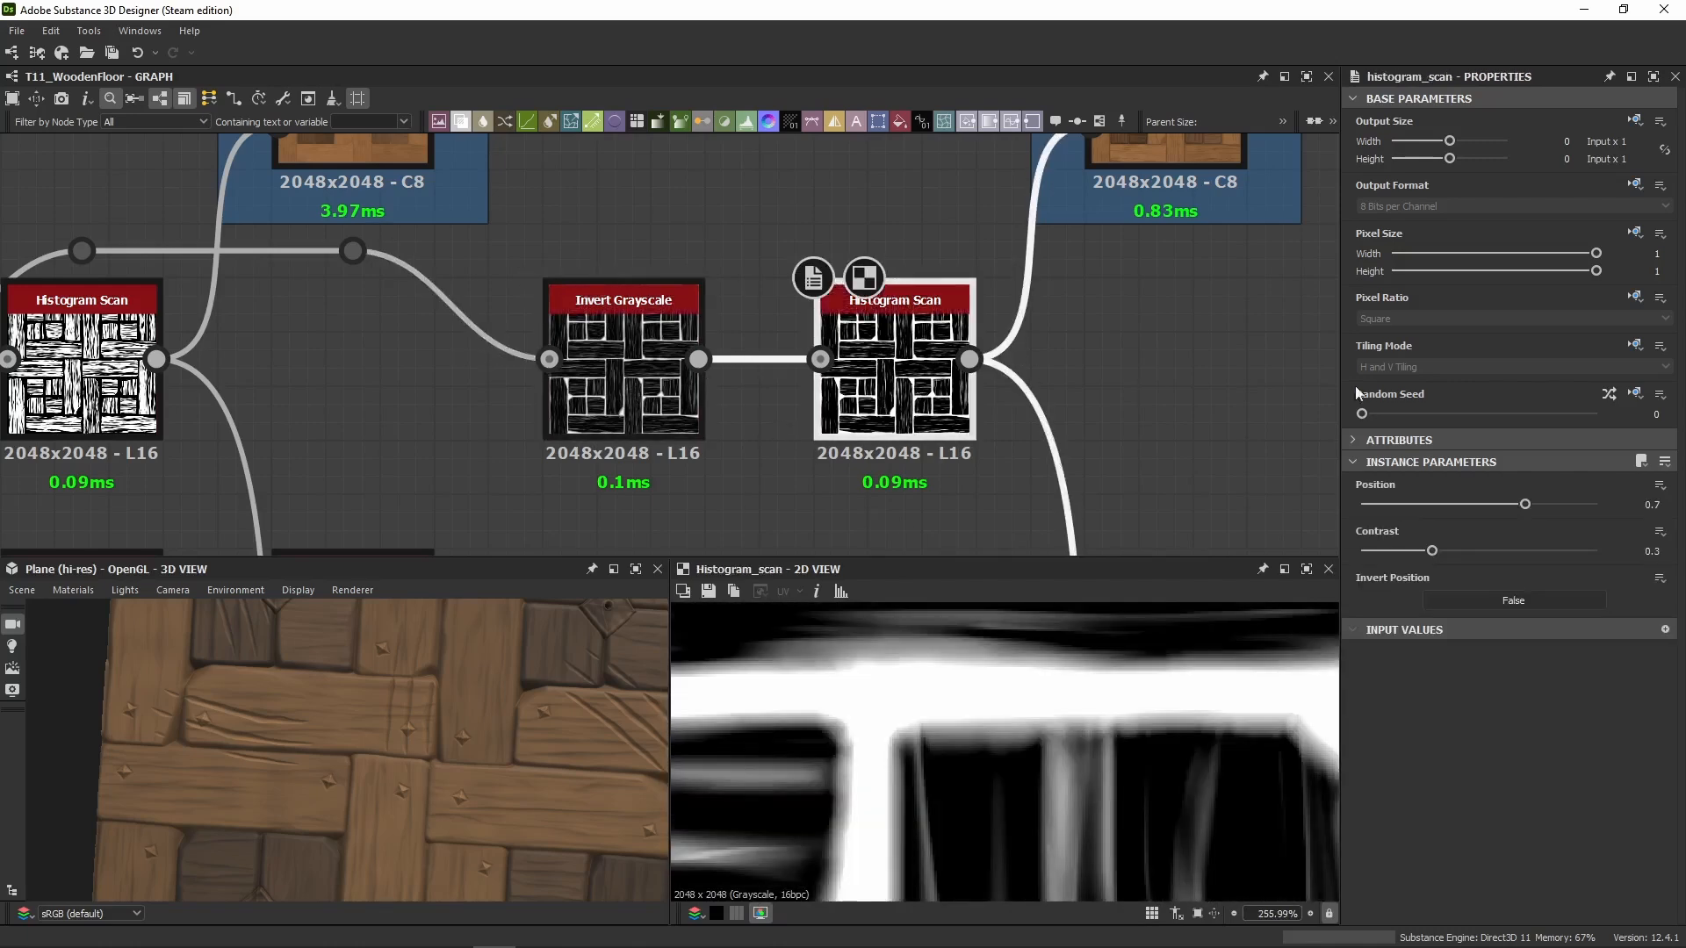
Step: Preview the Crevice Color 01 Blend and inspect the HSL settings feeding Surface Color 01 and Crevice Color 01
scroll(890, 279, down, 3)
middle_drag(885, 267, 697, 379)
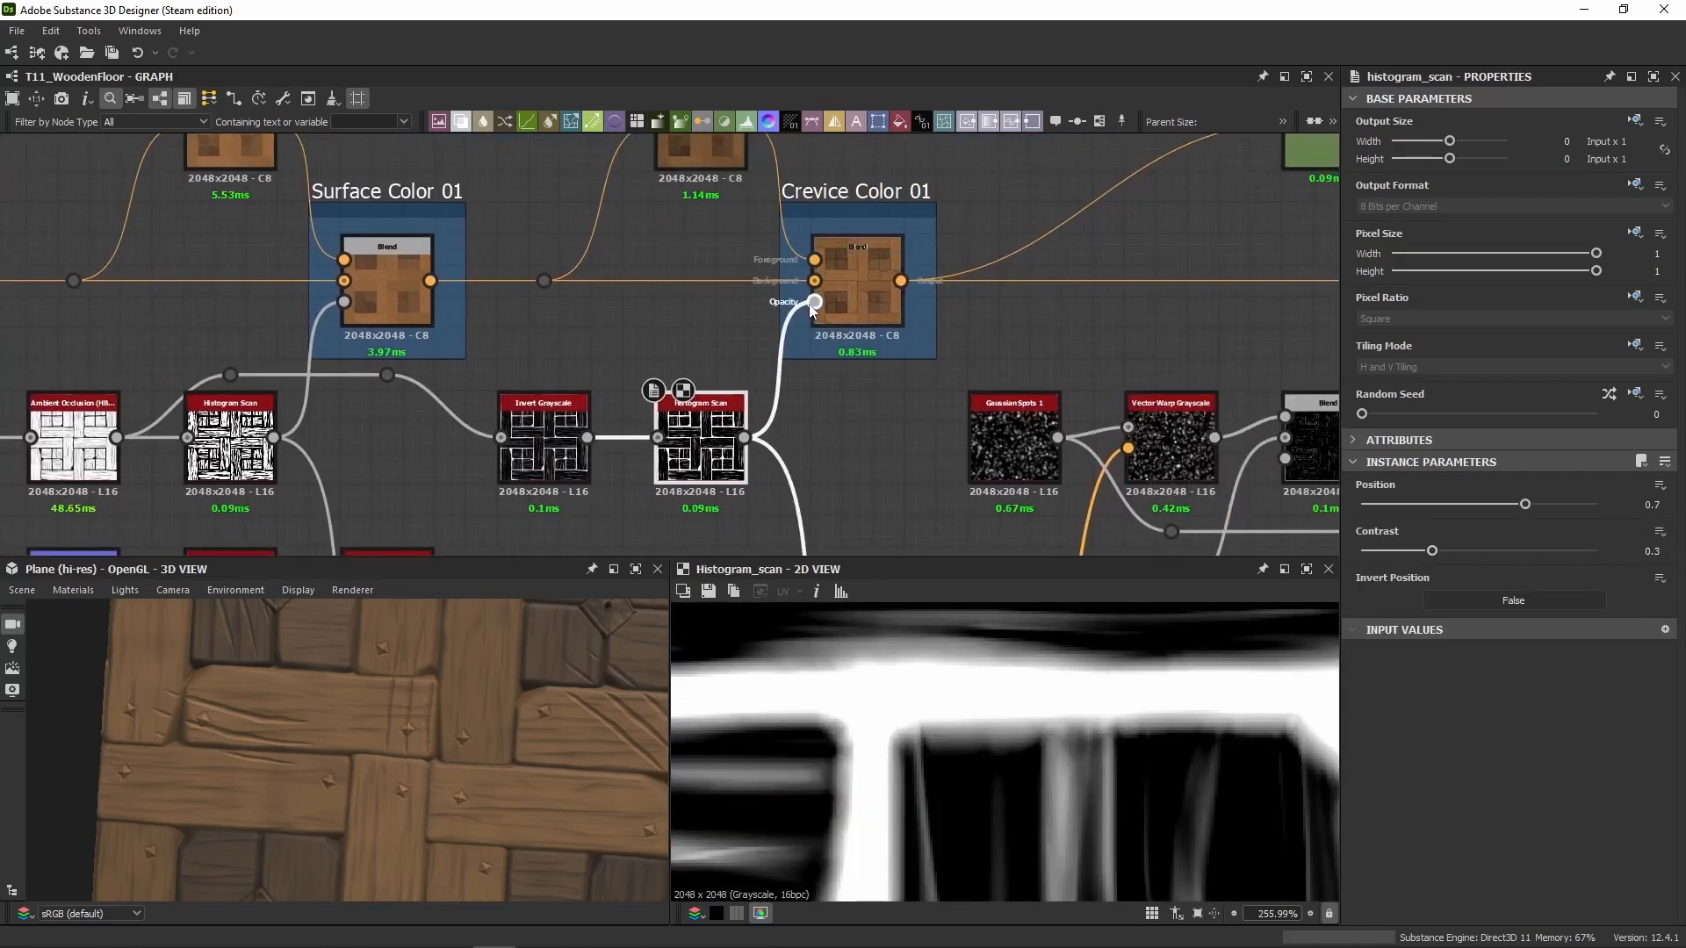
middle_drag(857, 297, 857, 368)
double_click(857, 369)
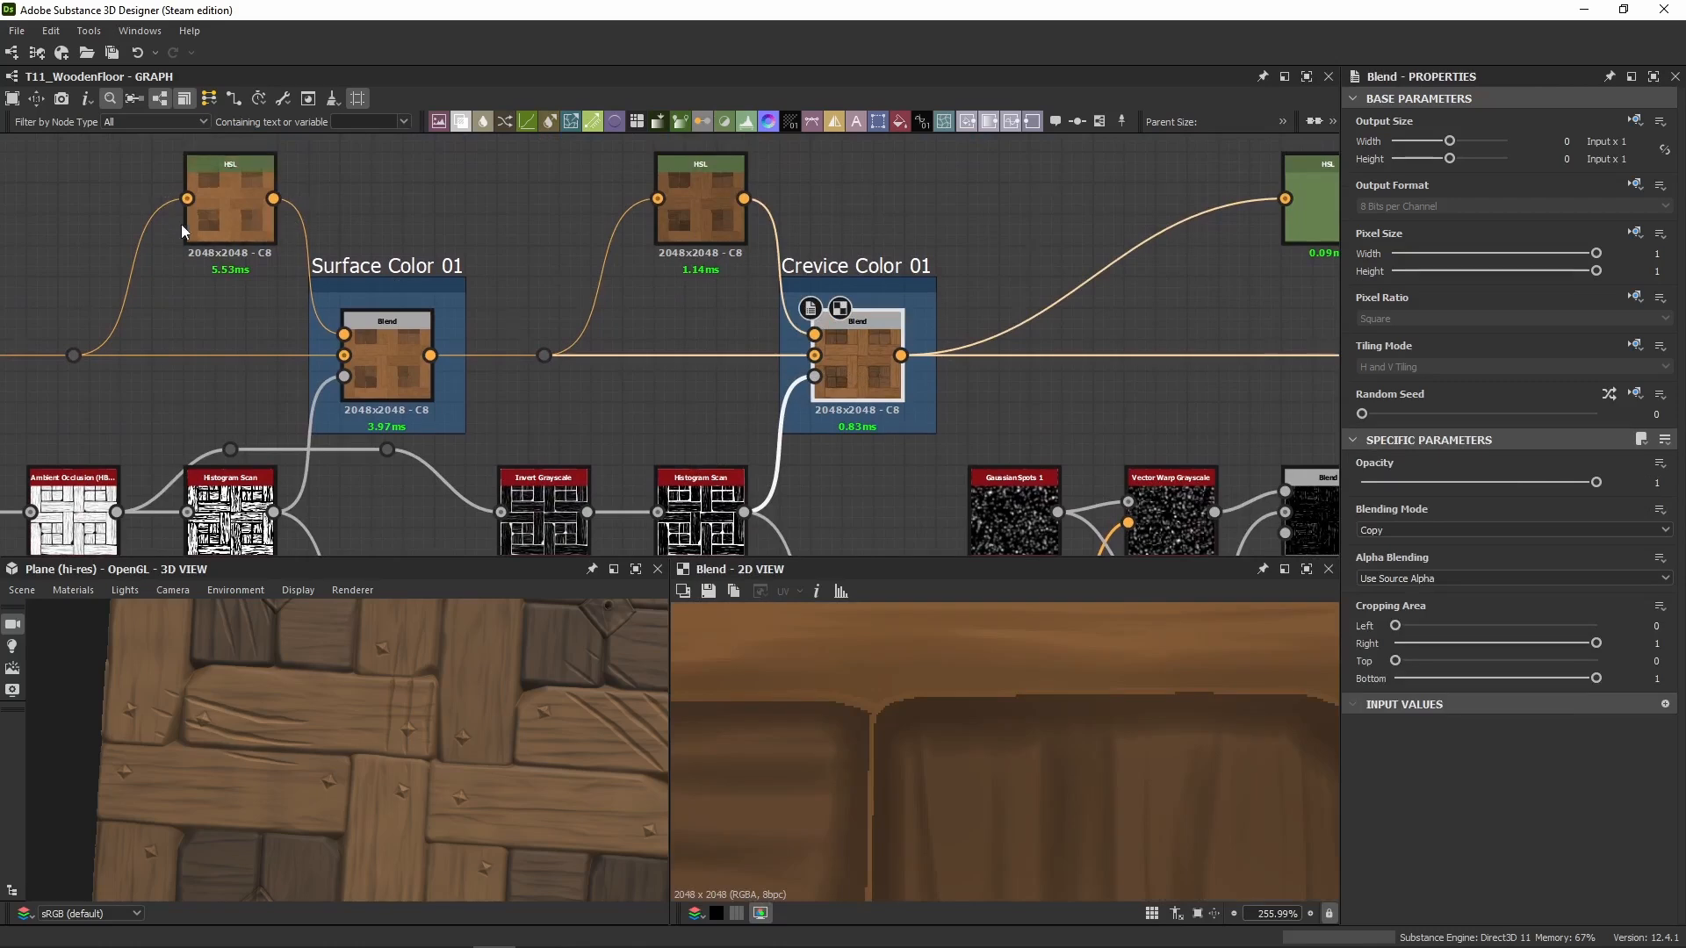
middle_drag(188, 226, 378, 252)
drag(477, 211, 489, 219)
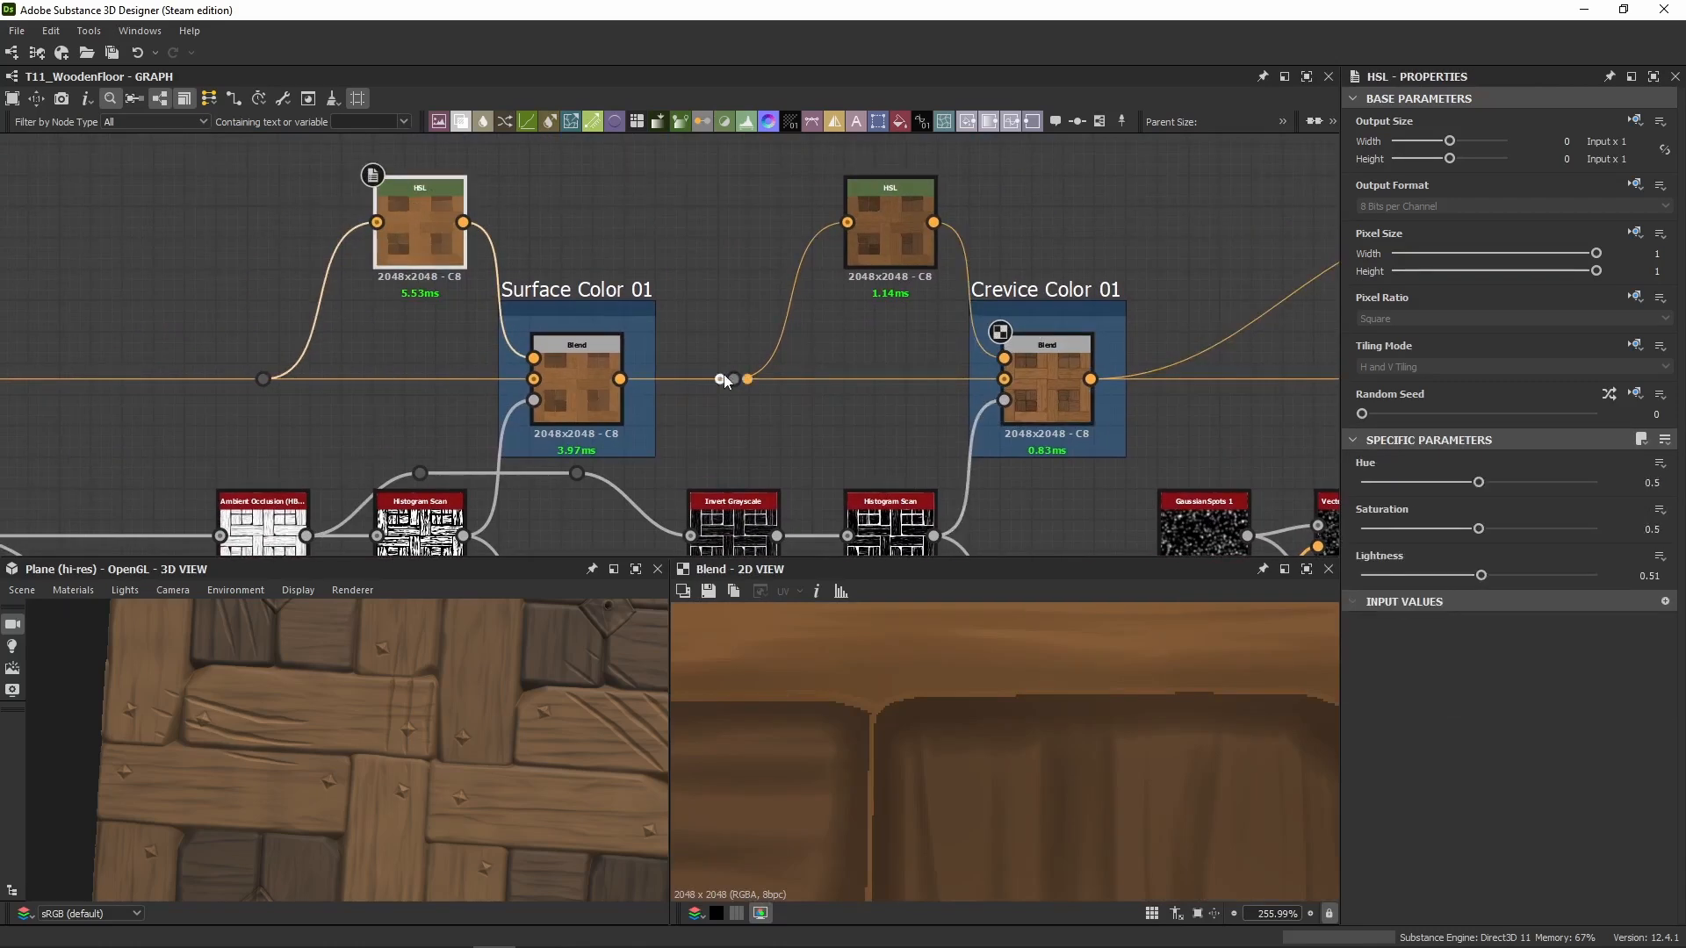
double_click(881, 226)
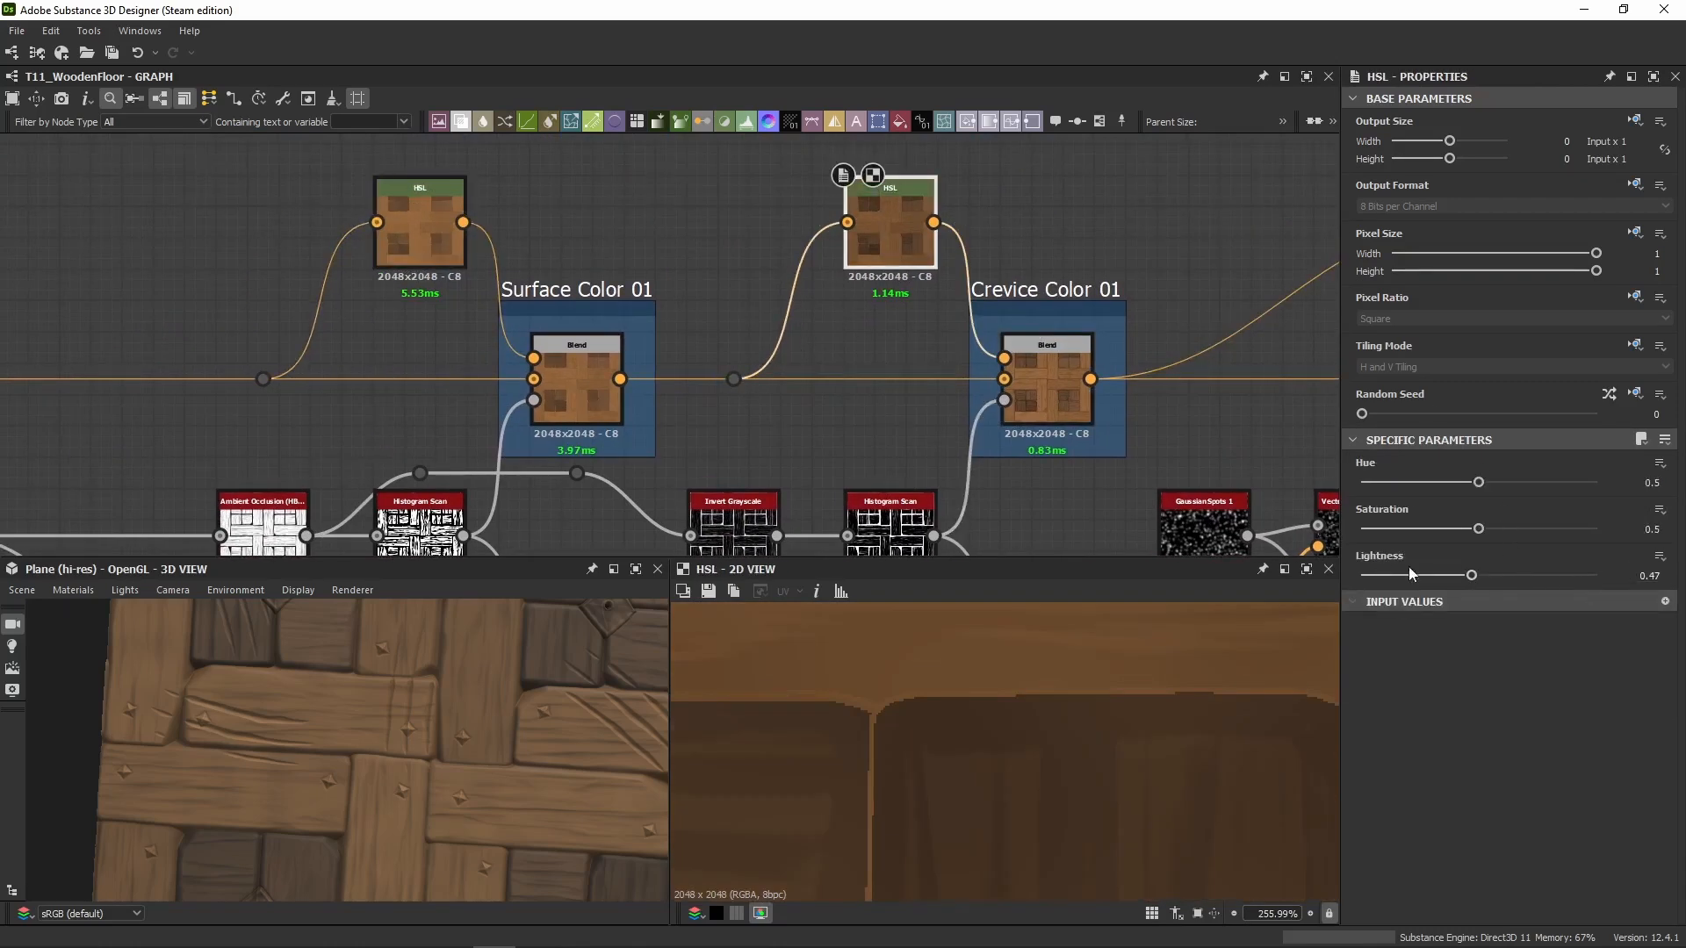
Step: Examine the Crevice Color 01 Blend's output up close along the gaps between planks
middle_drag(712, 354, 674, 284)
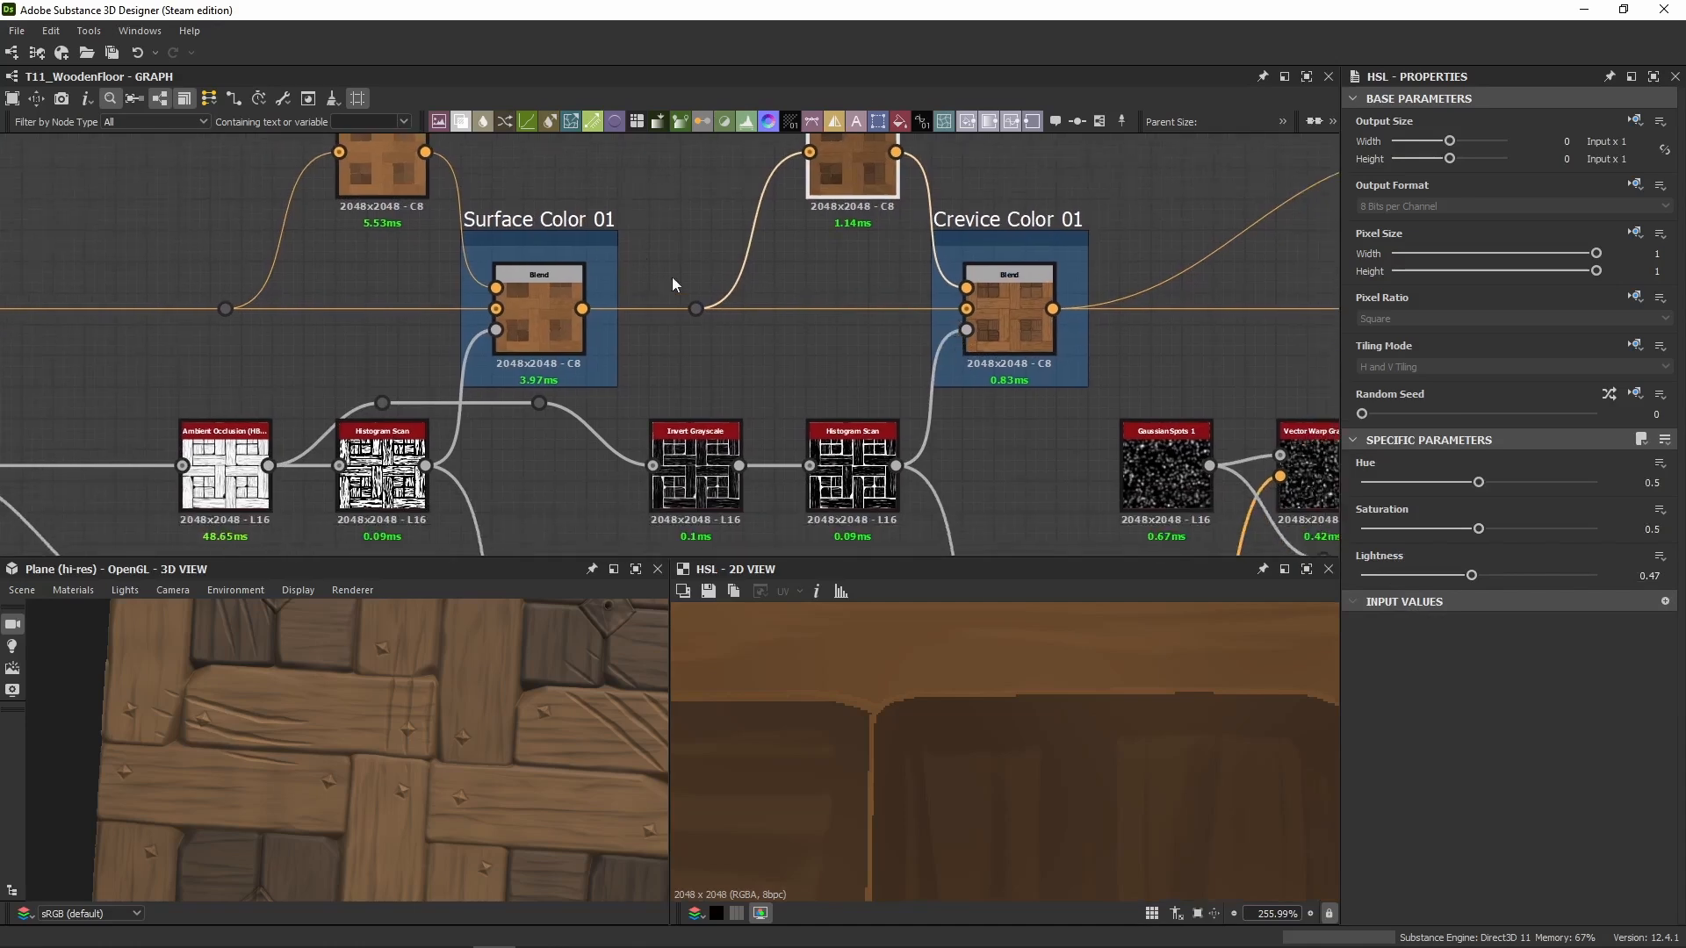
double_click(993, 320)
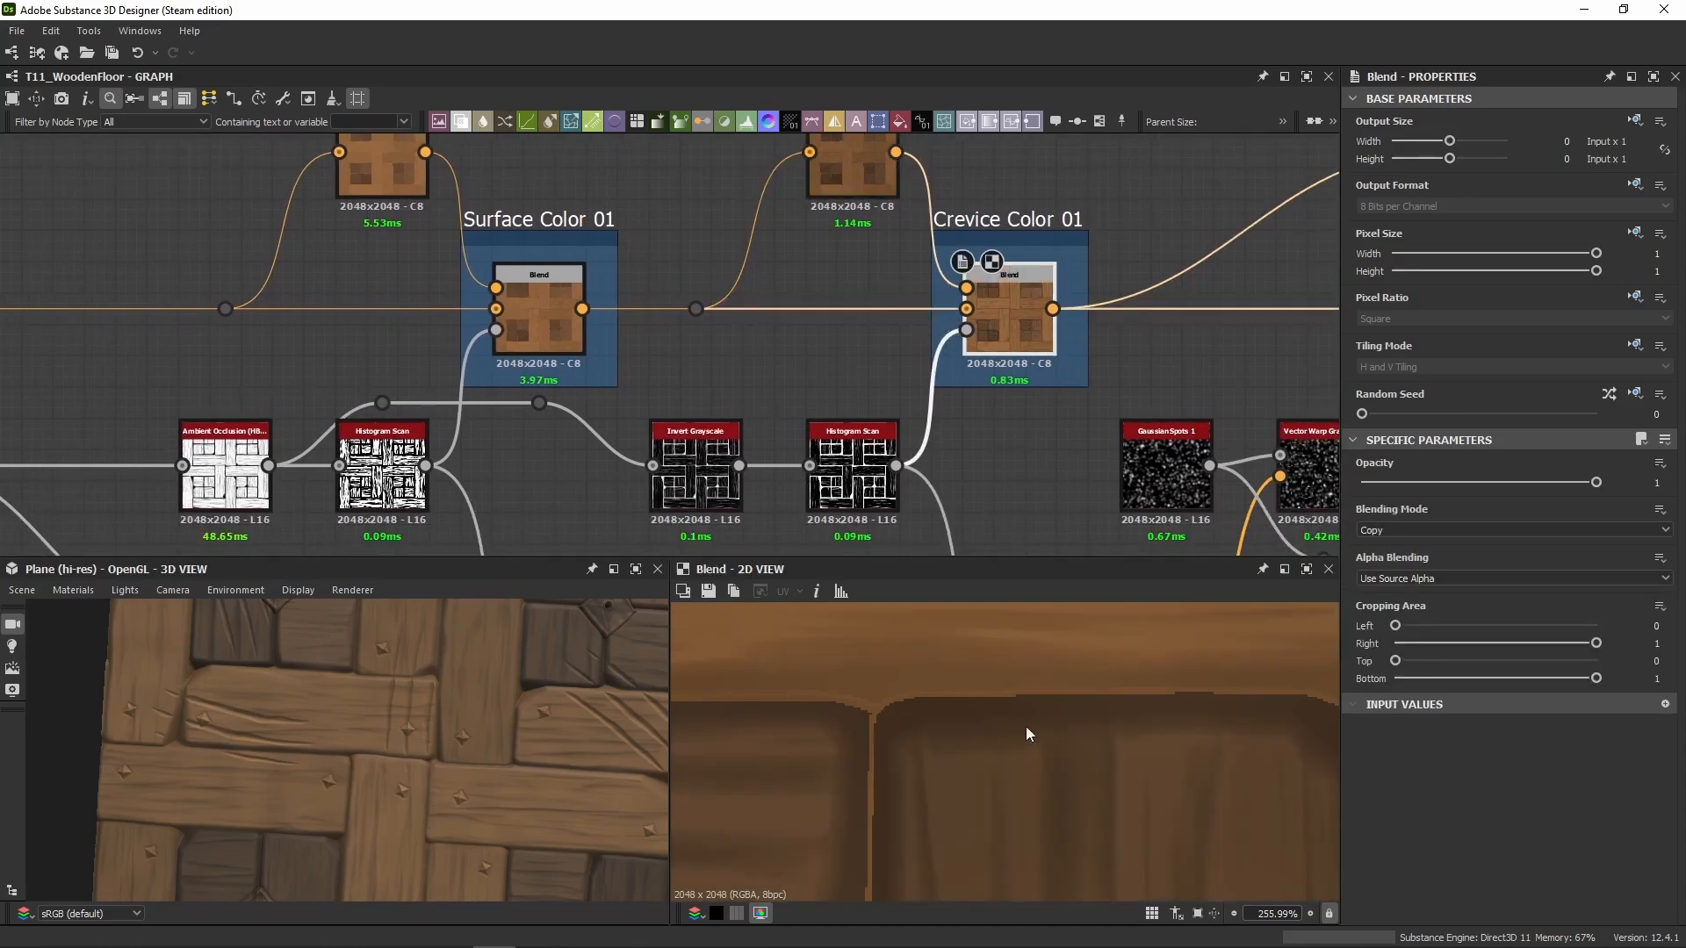
scroll(1026, 725, down, 5)
middle_drag(1036, 790, 1016, 685)
scroll(1017, 685, up, 8)
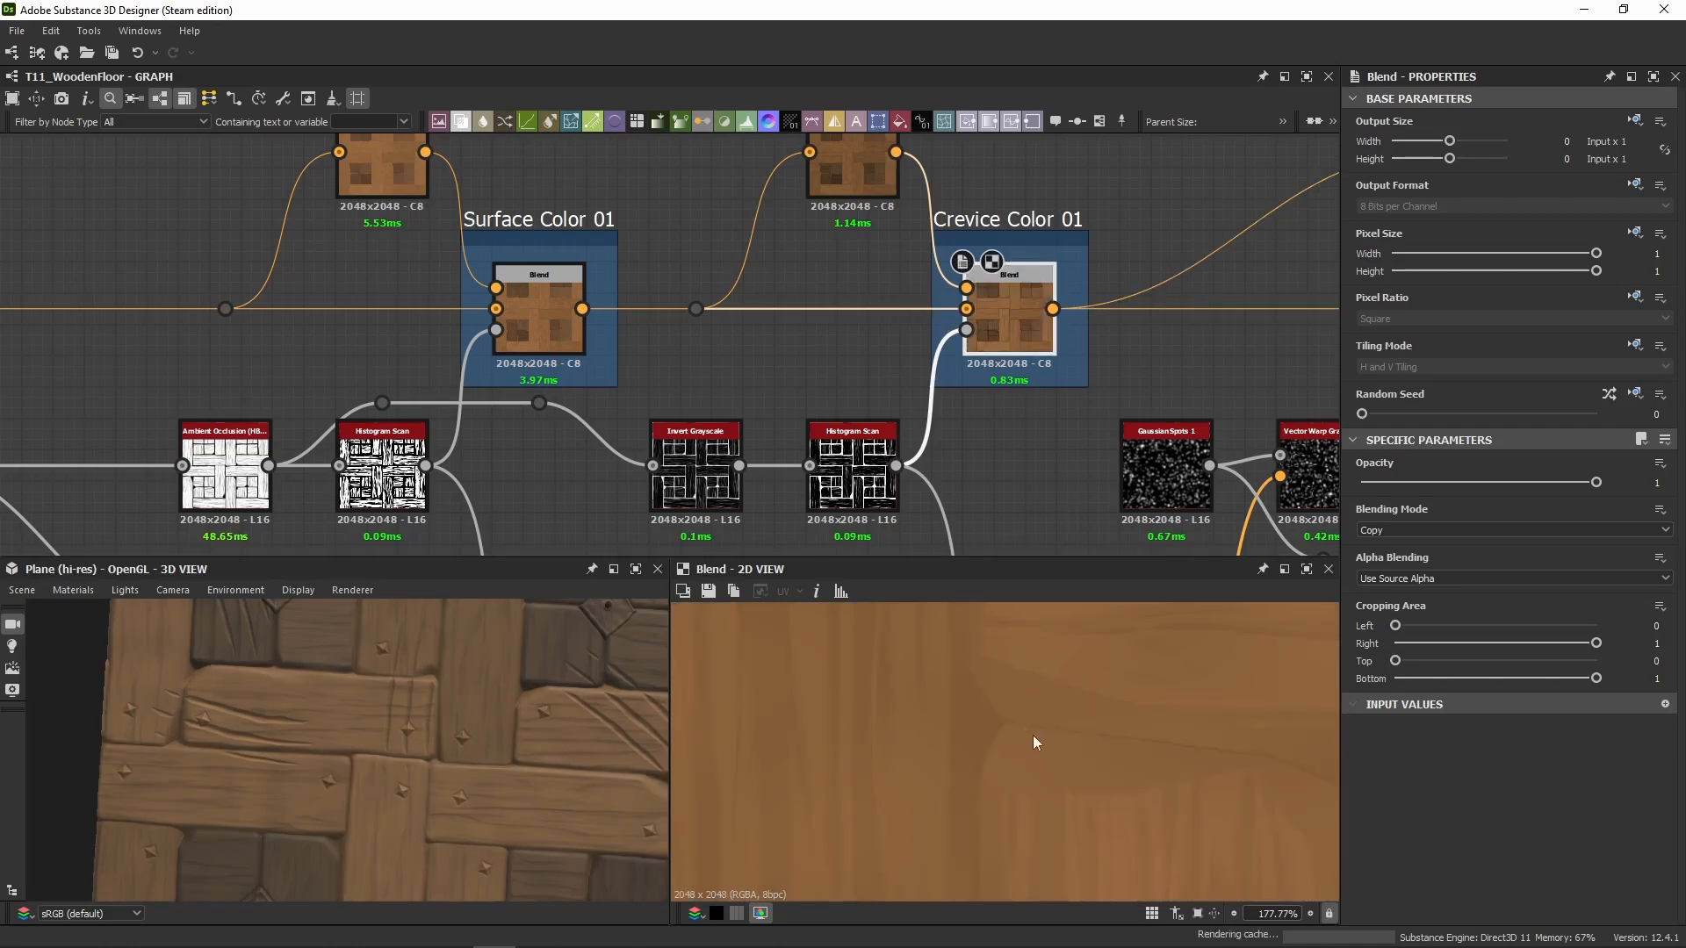
Step: Enable the Surface Color 02 Blend and preview its output along a plank's edges
scroll(815, 419, down, 4)
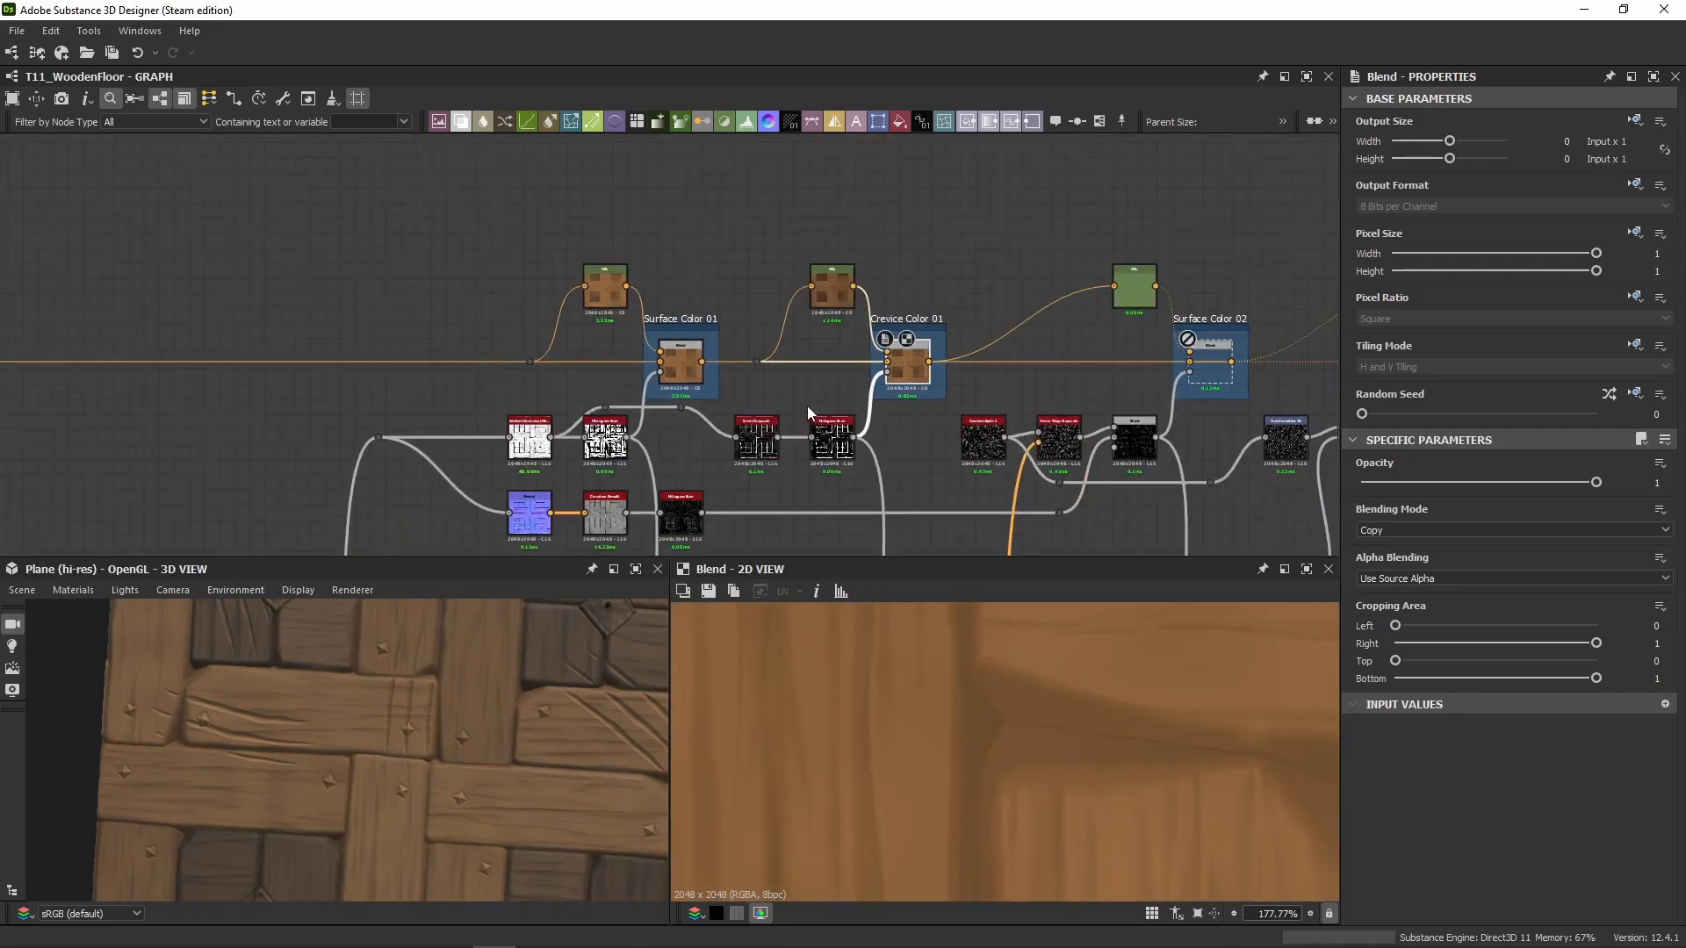
middle_drag(847, 469, 704, 425)
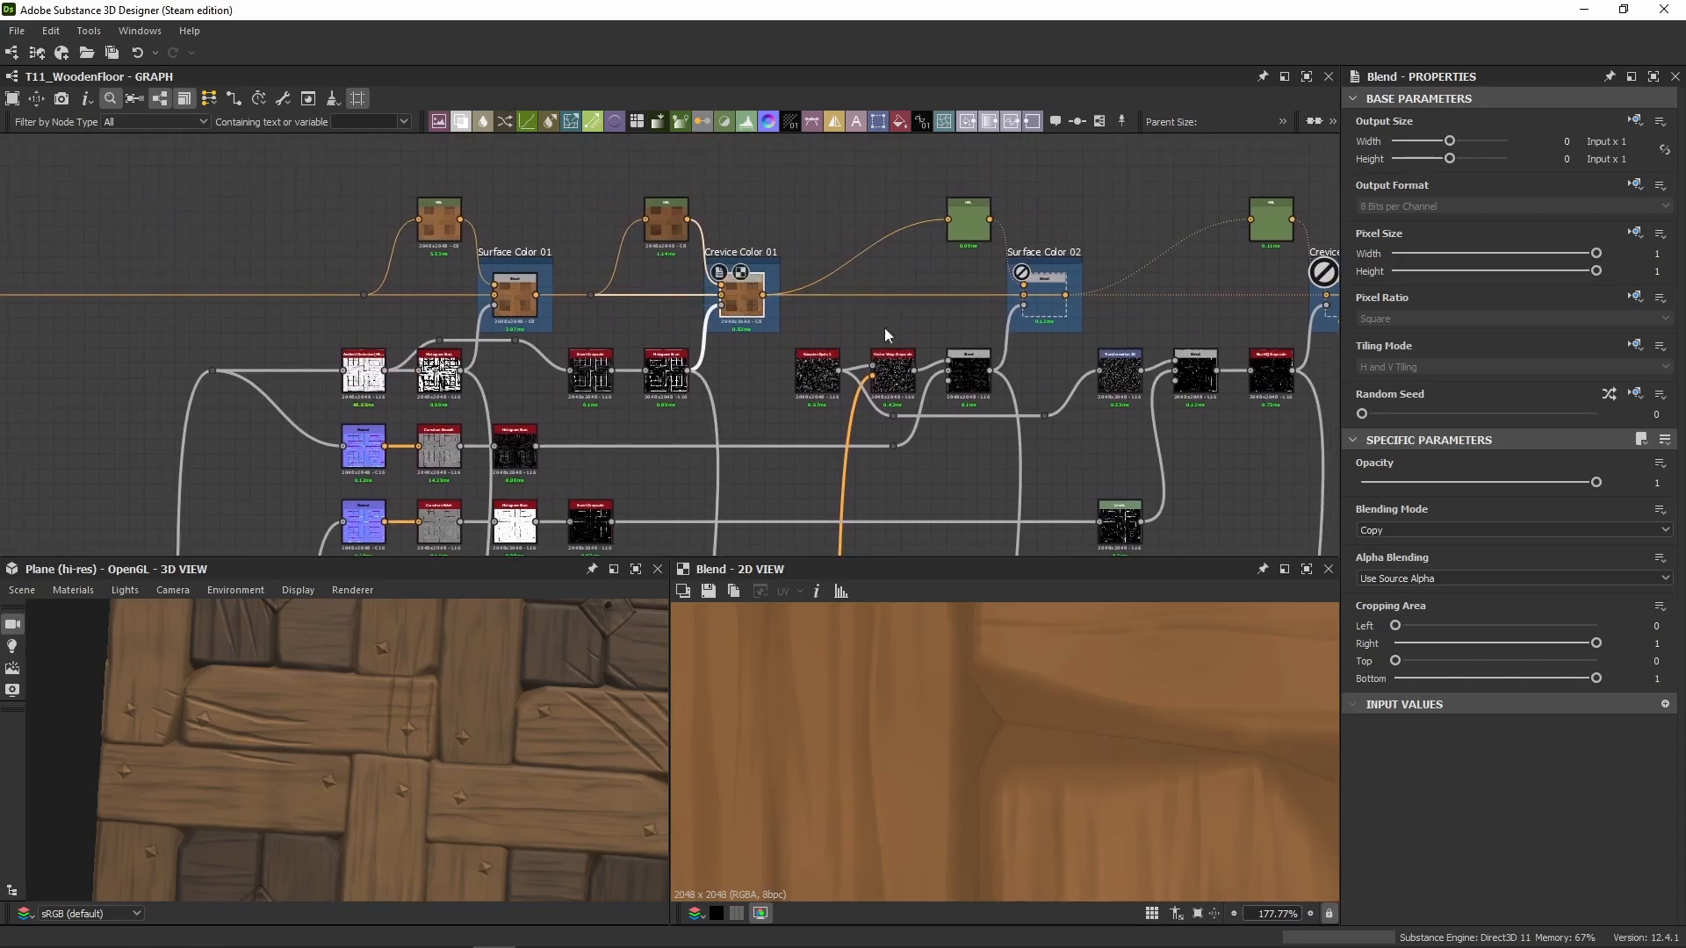
double_click(1044, 297)
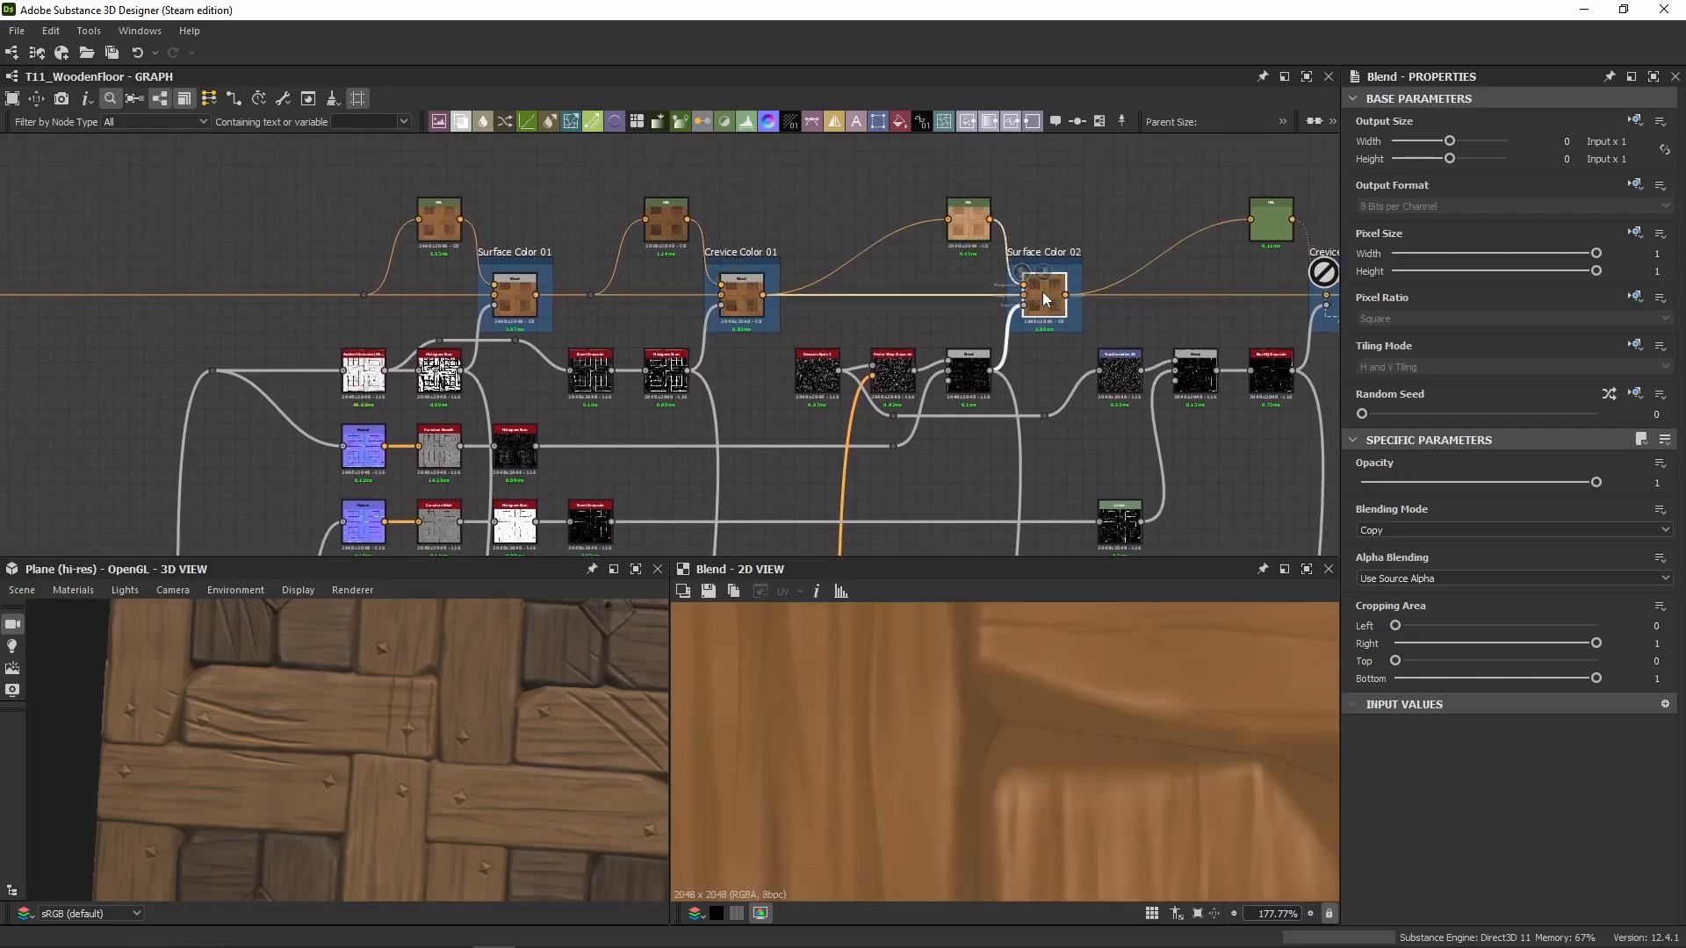
middle_drag(1136, 752, 1004, 618)
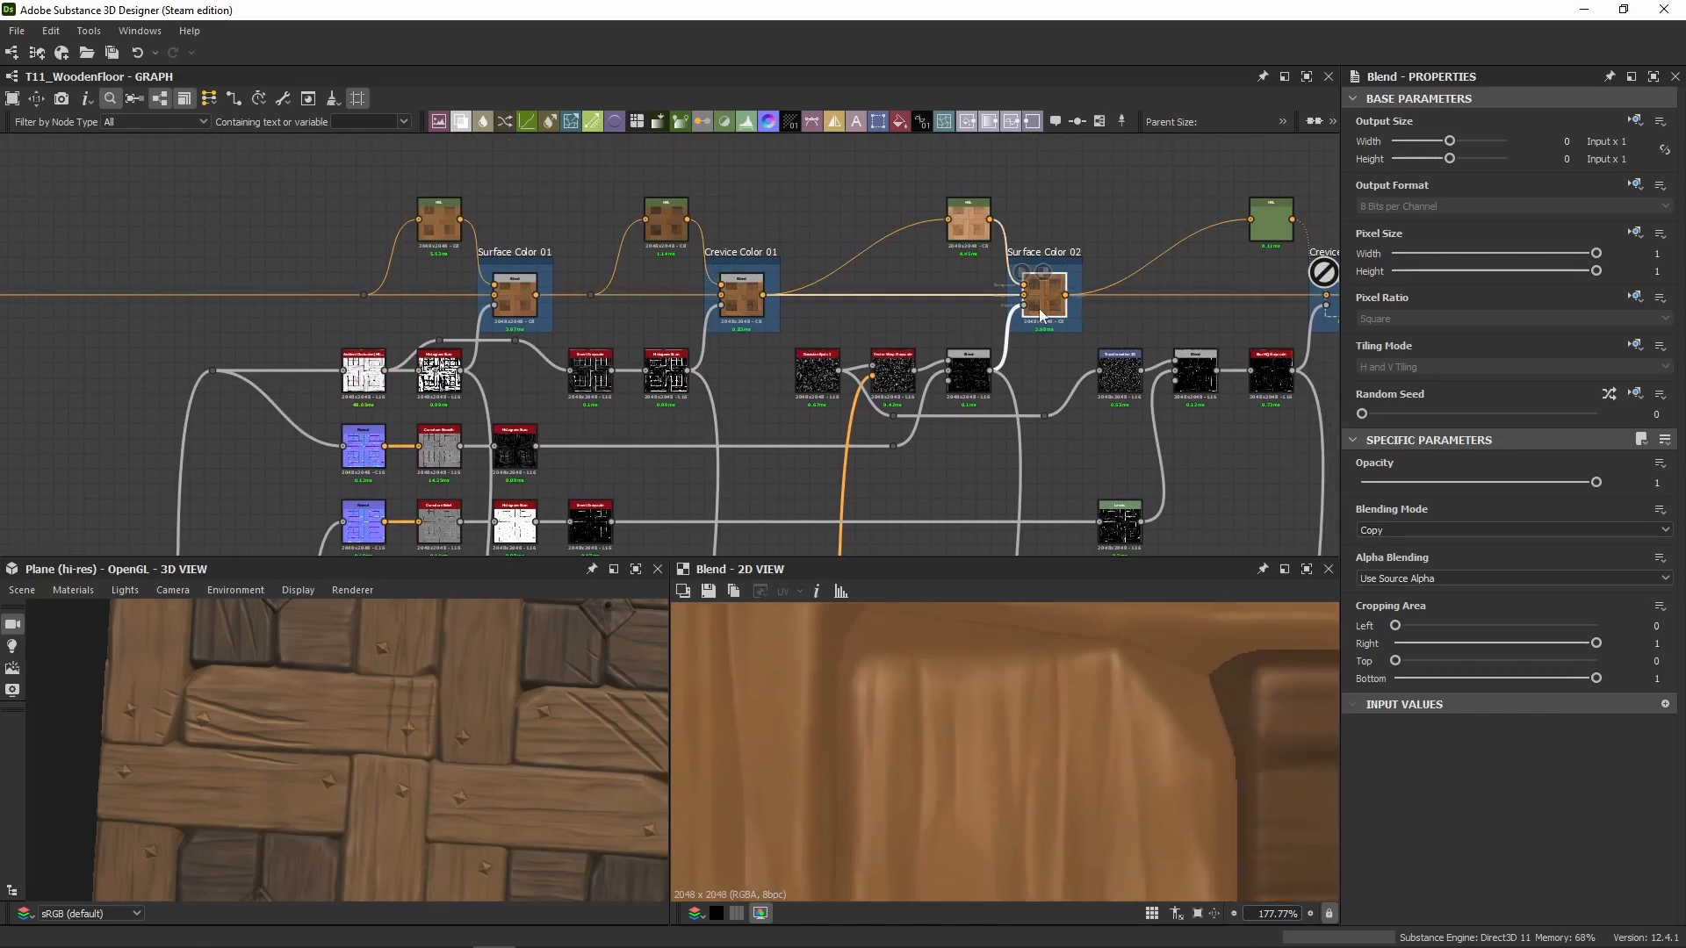
Step: Inspect the Normal, Curvature Smooth and Histogram Scan nodes that build the edge mask for Surface Color 02
scroll(617, 492, up, 3)
middle_drag(617, 492, 604, 425)
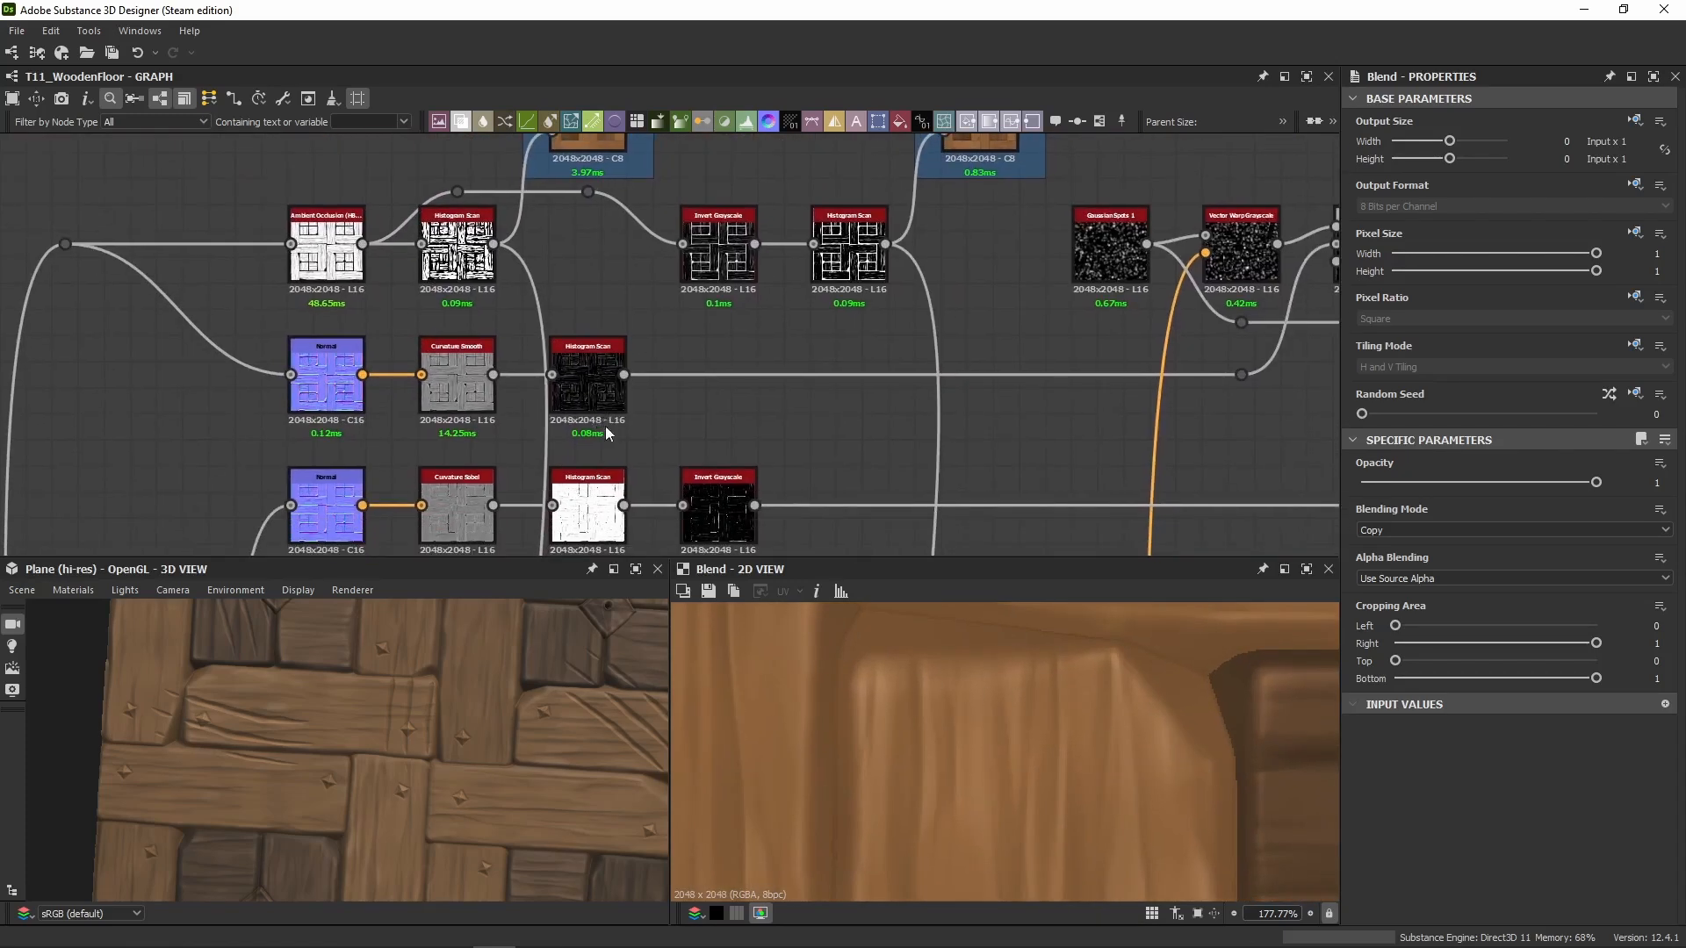
click(343, 386)
double_click(442, 354)
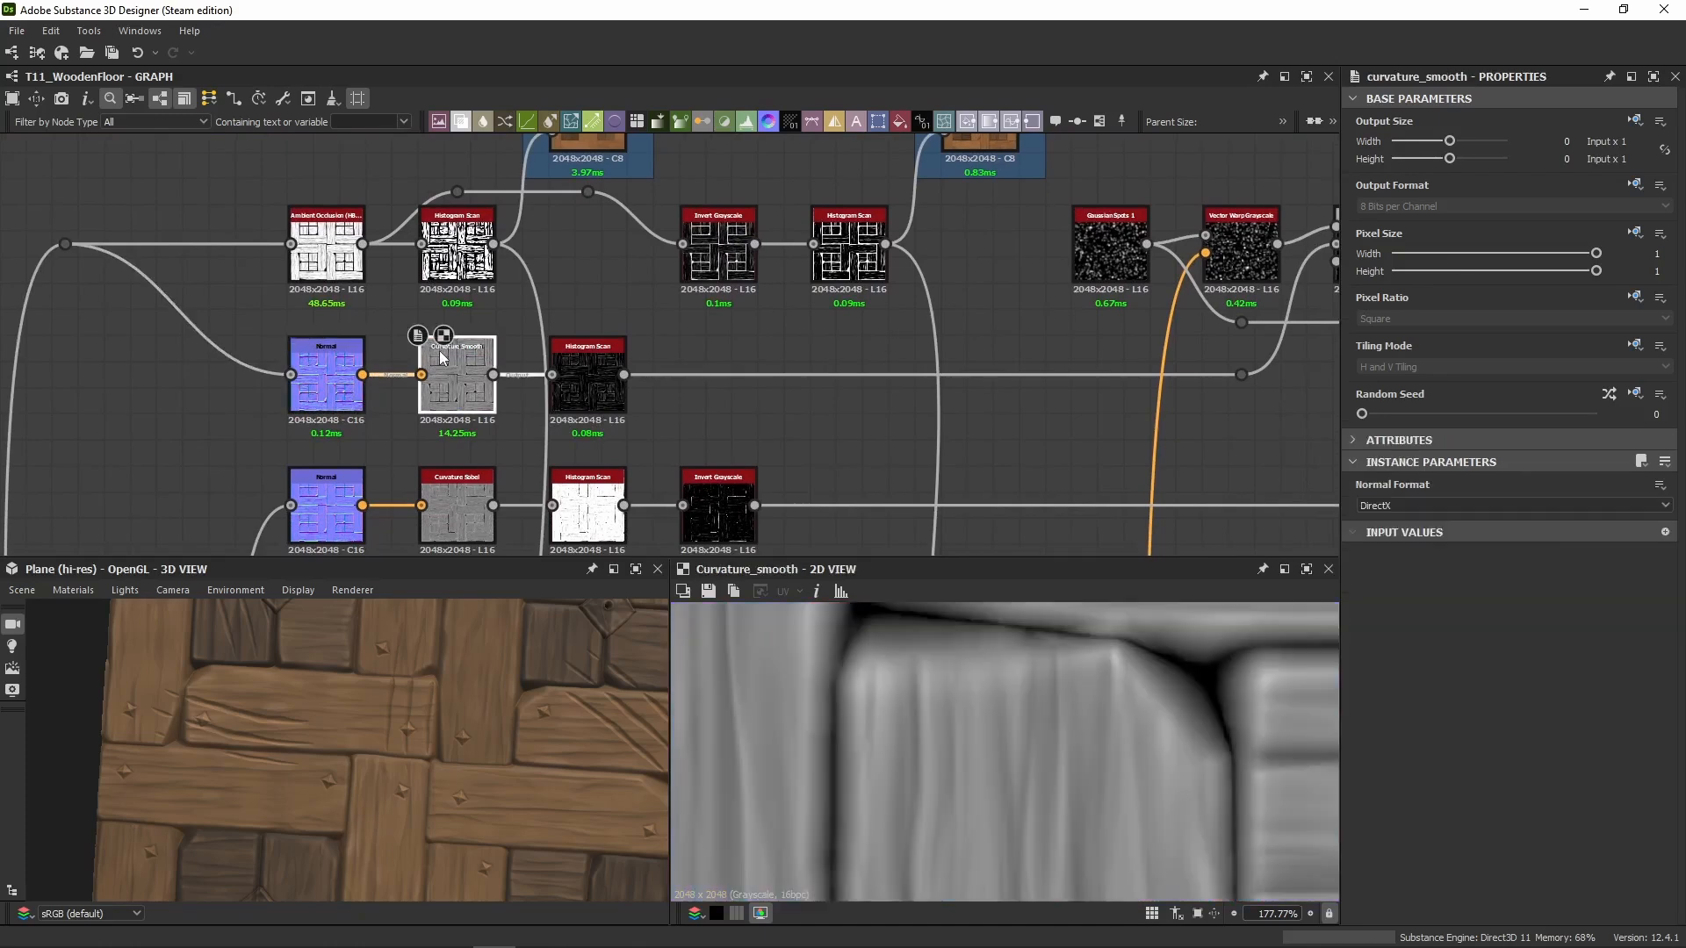
scroll(442, 354, up, 4)
middle_drag(451, 388, 503, 333)
click(267, 391)
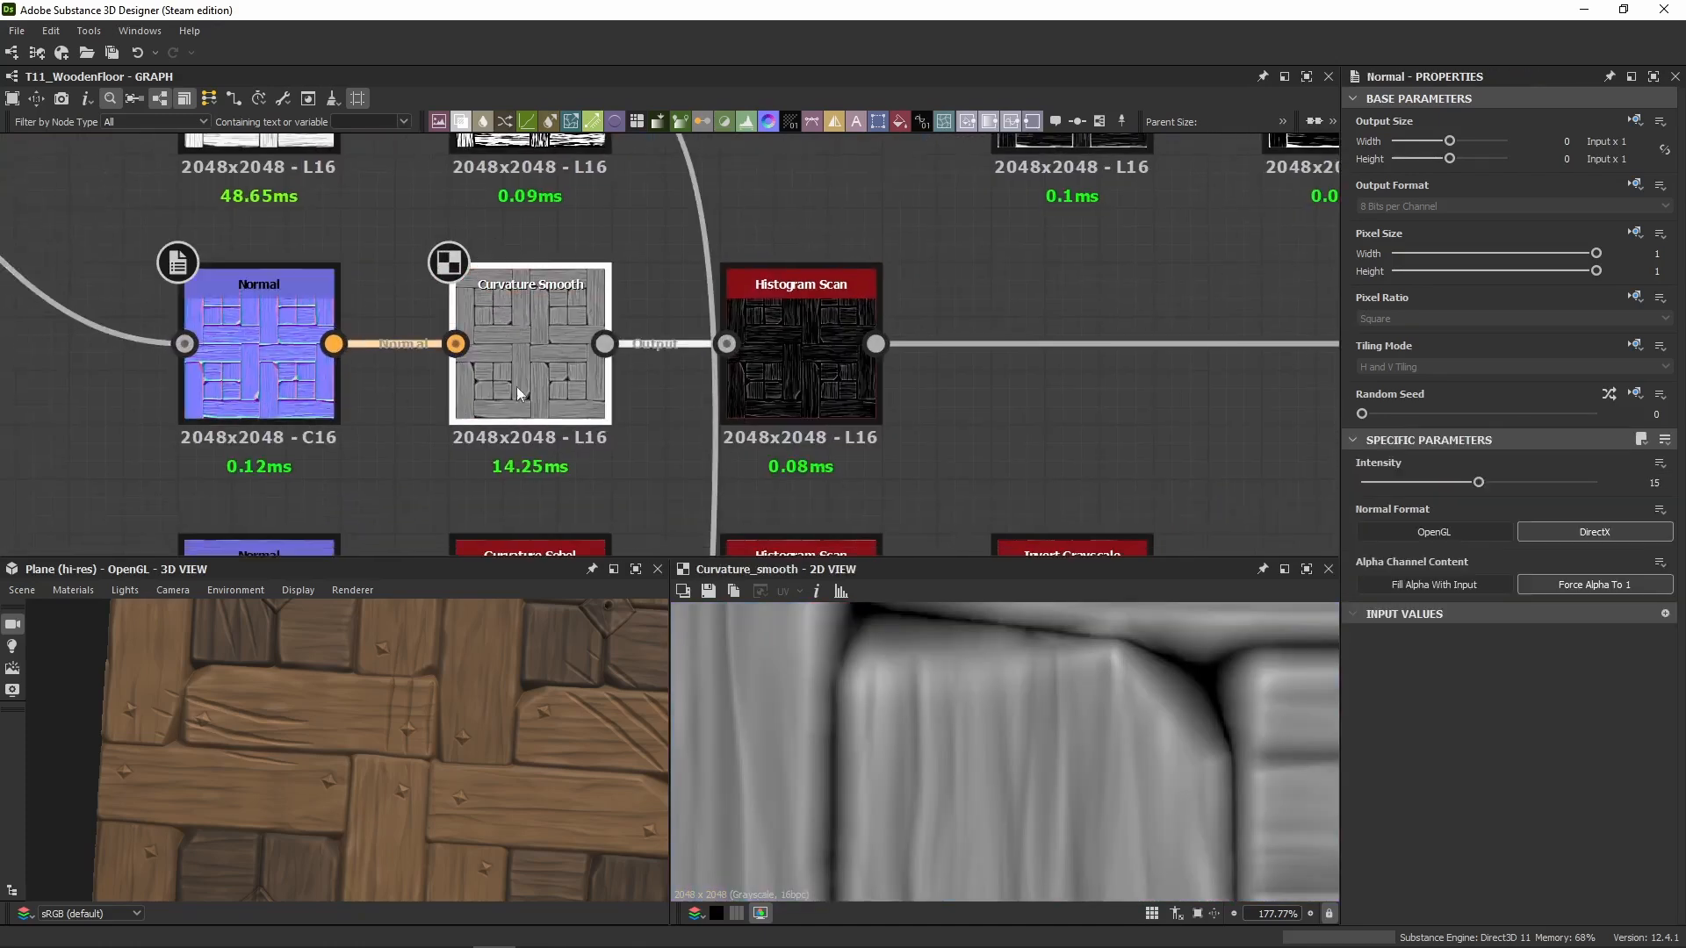
click(767, 392)
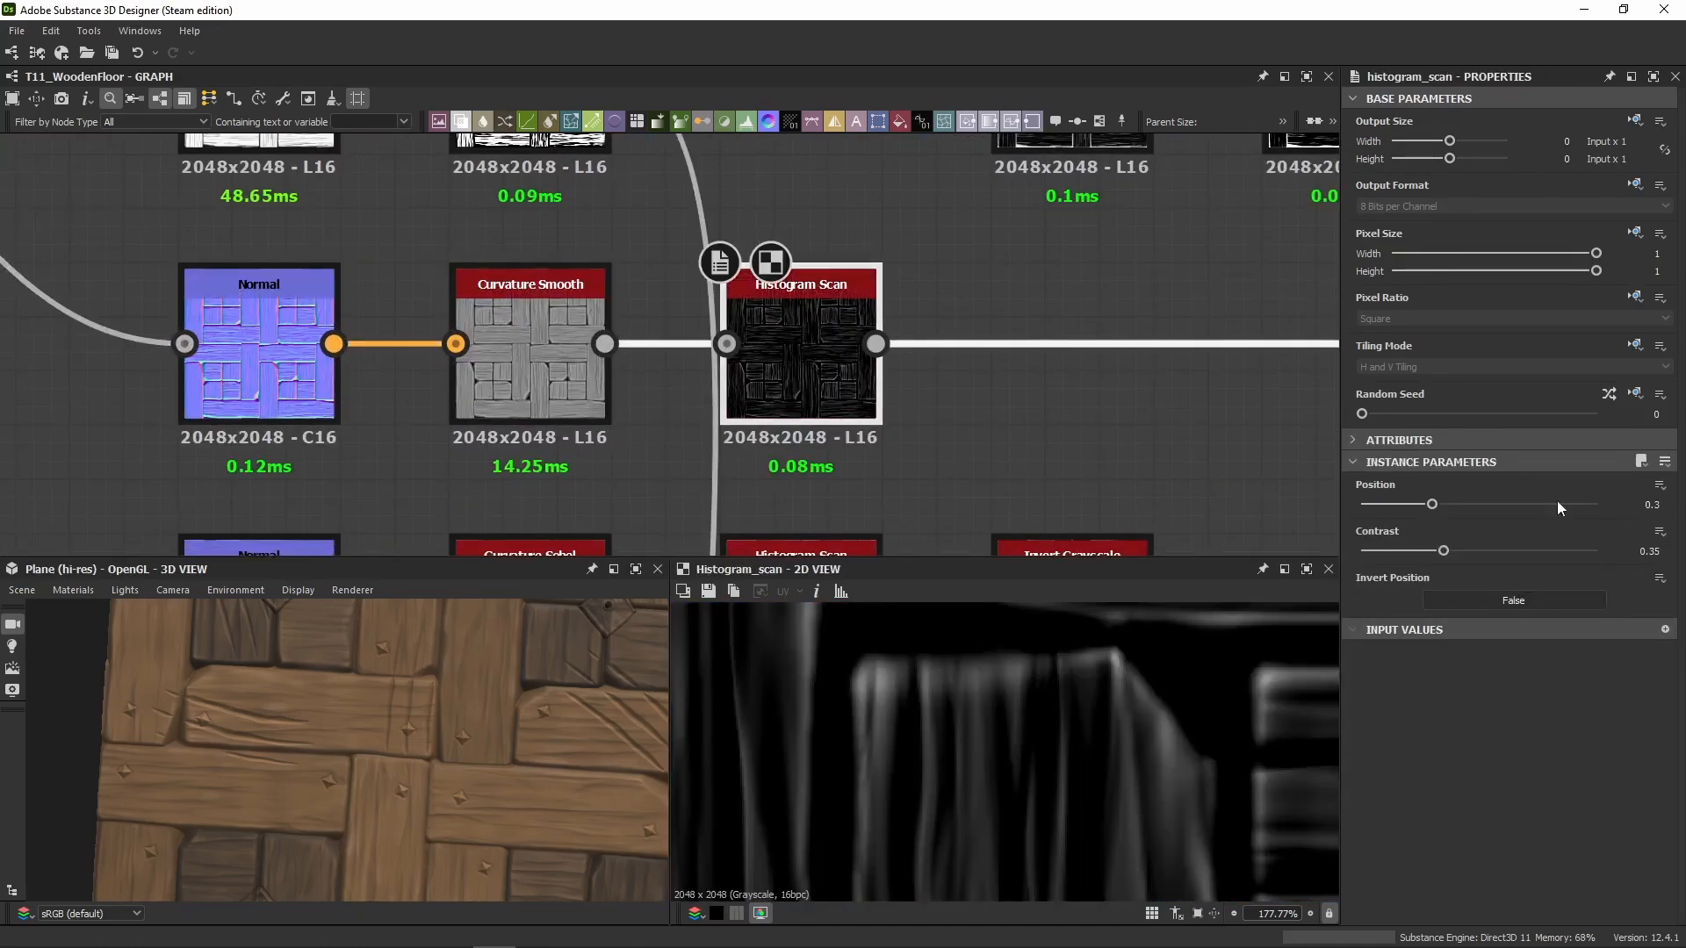
Step: Inspect the Subtract Blend driving Surface Color 02's opacity and preview the Gaussian Spots 1 noise behind it
scroll(1139, 397, down, 6)
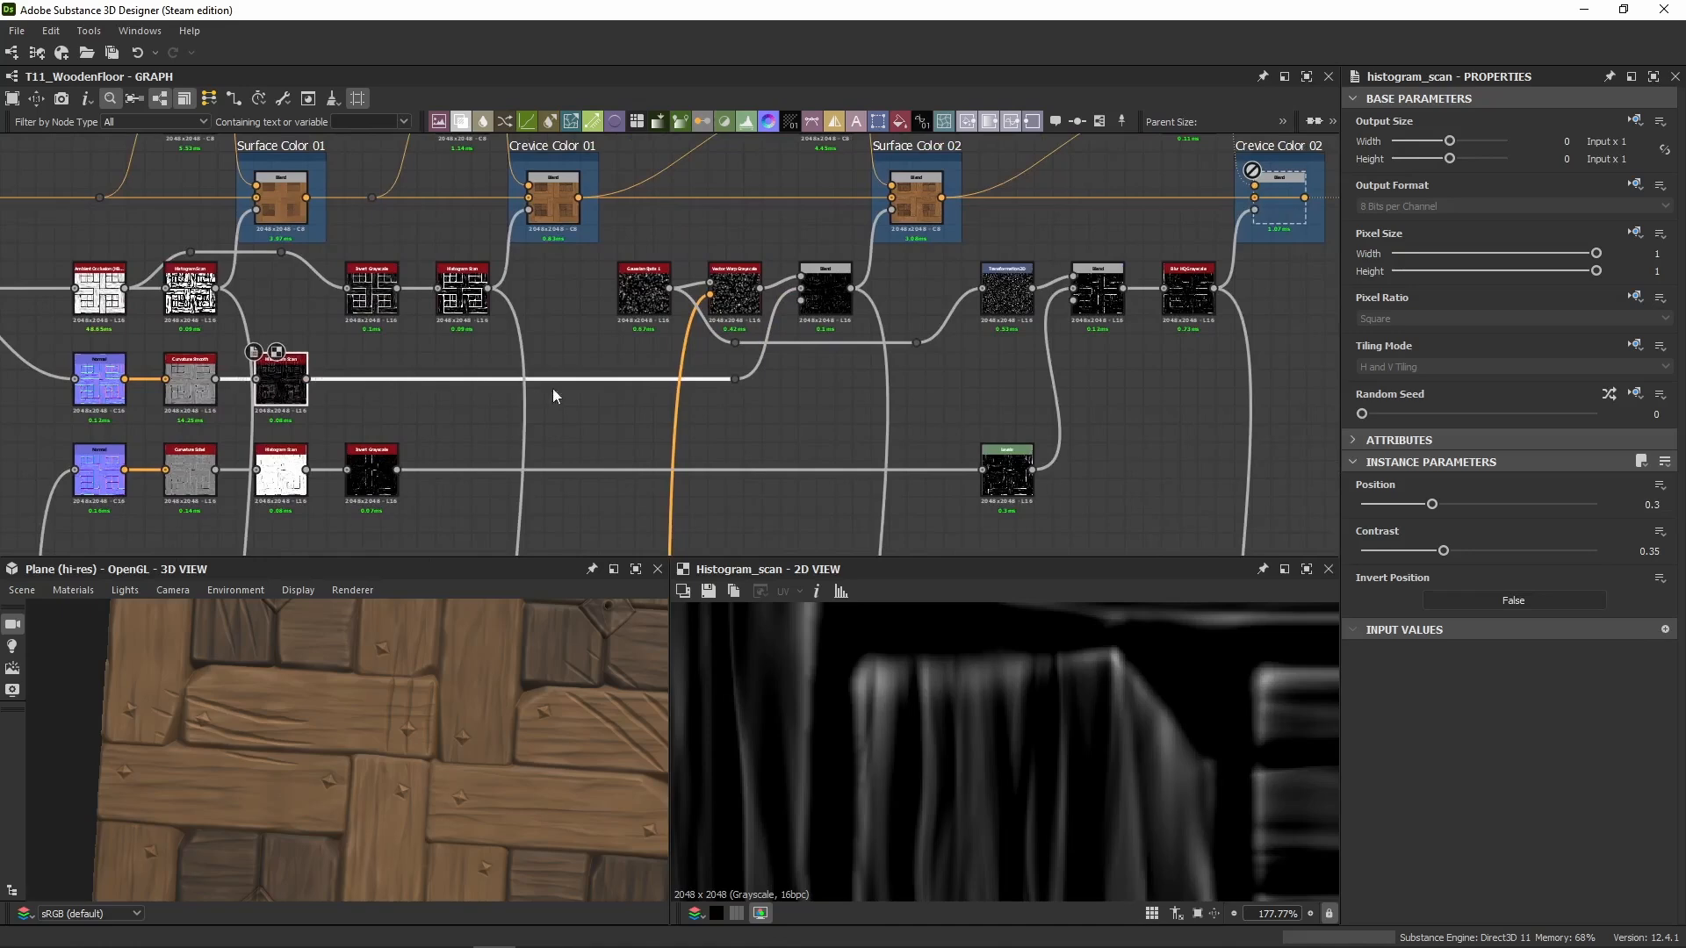
scroll(825, 282, up, 3)
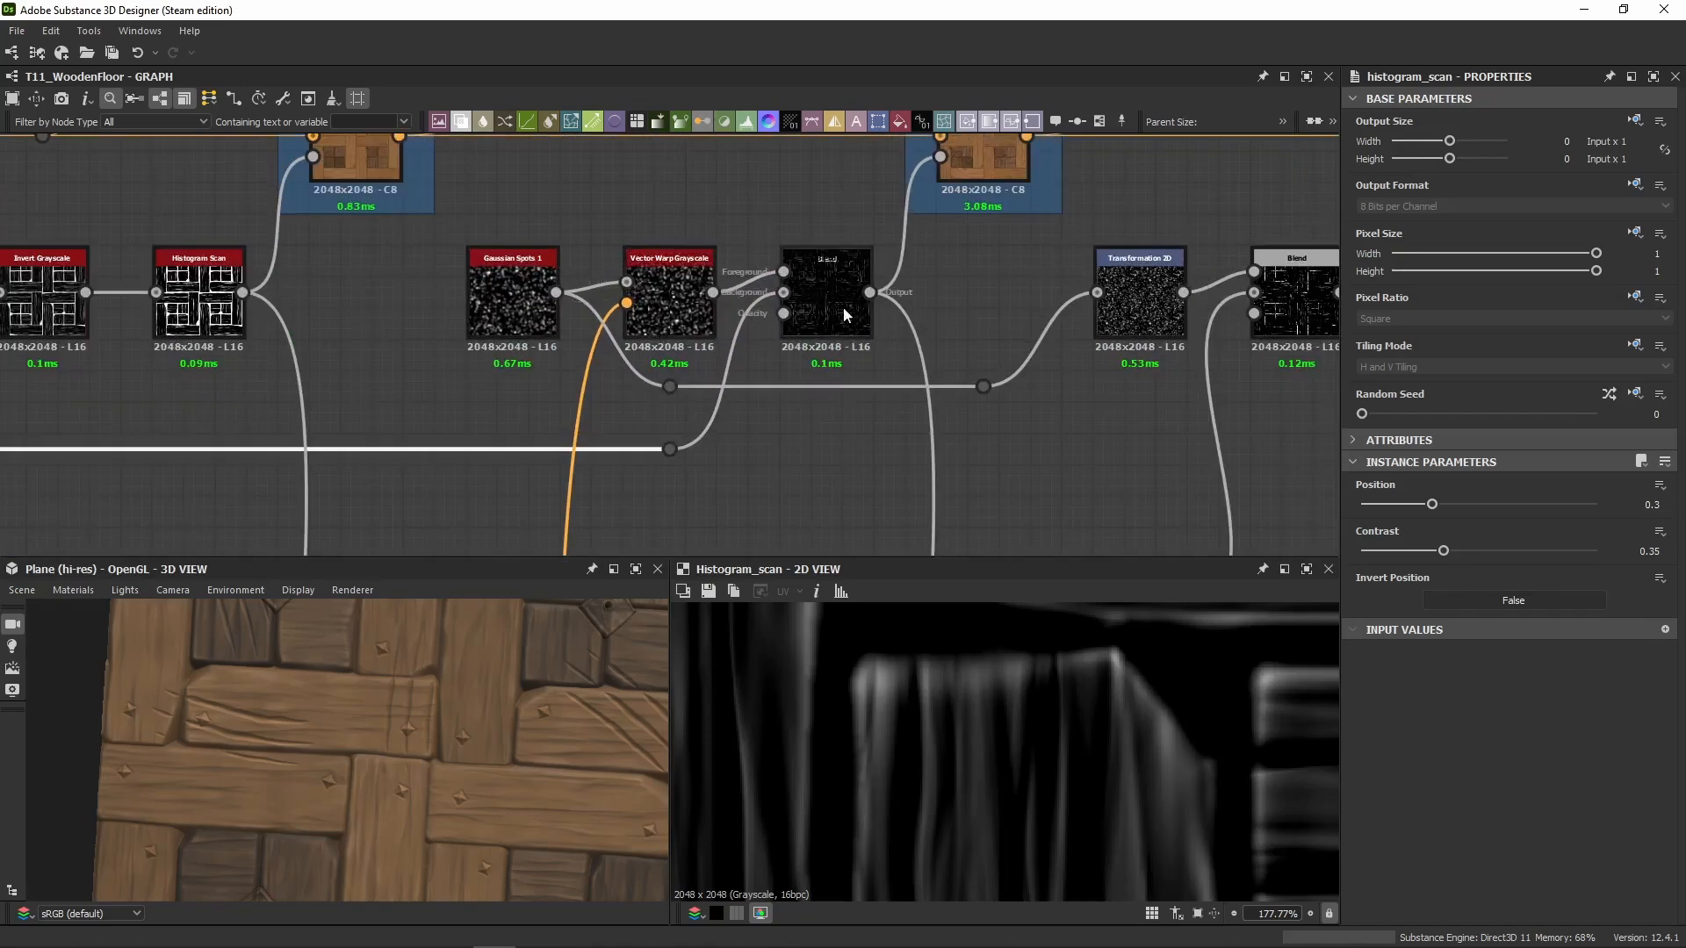
click(821, 314)
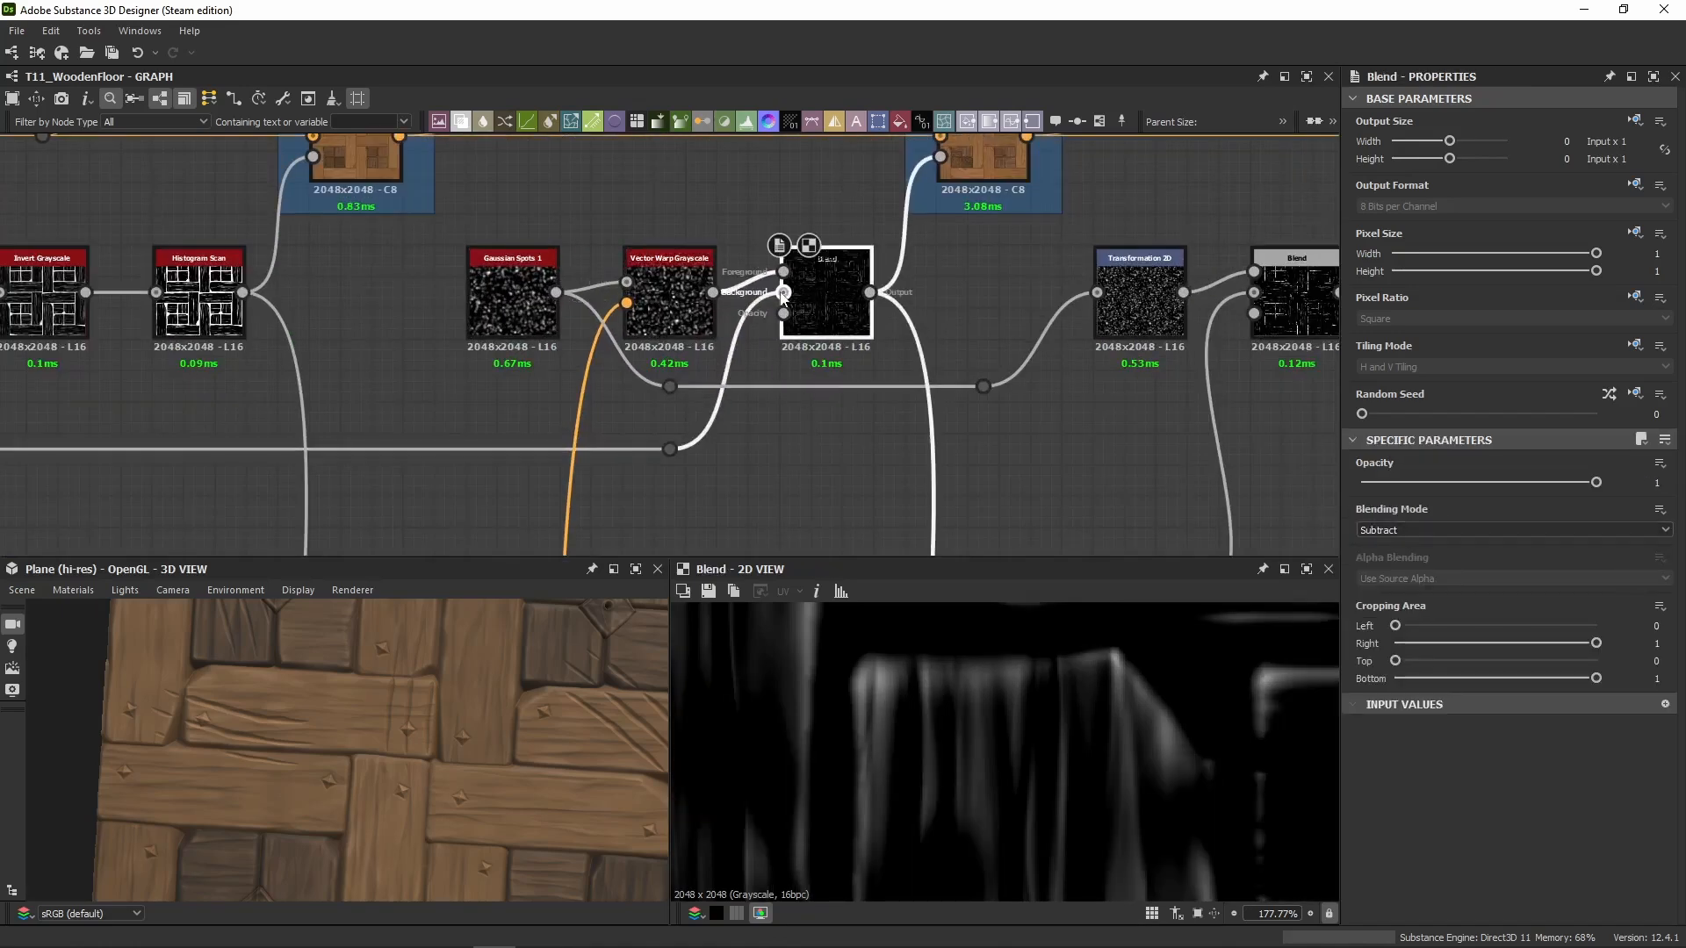
middle_drag(784, 299, 999, 413)
click(714, 406)
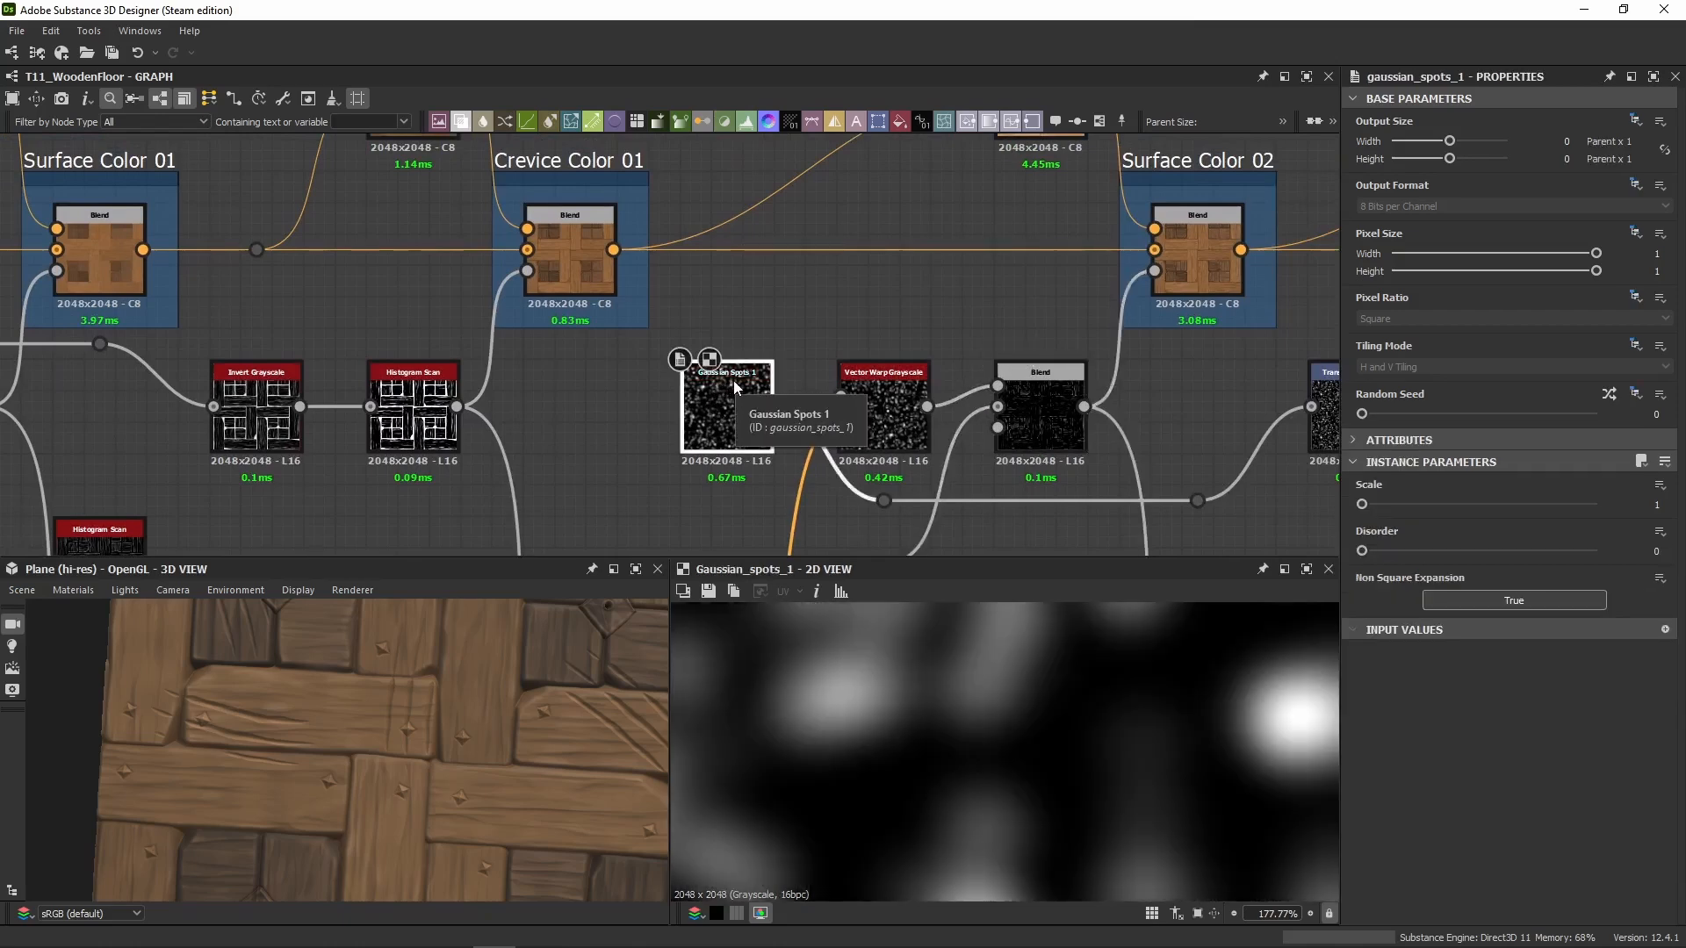
middle_drag(755, 417, 721, 362)
scroll(982, 626, down, 8)
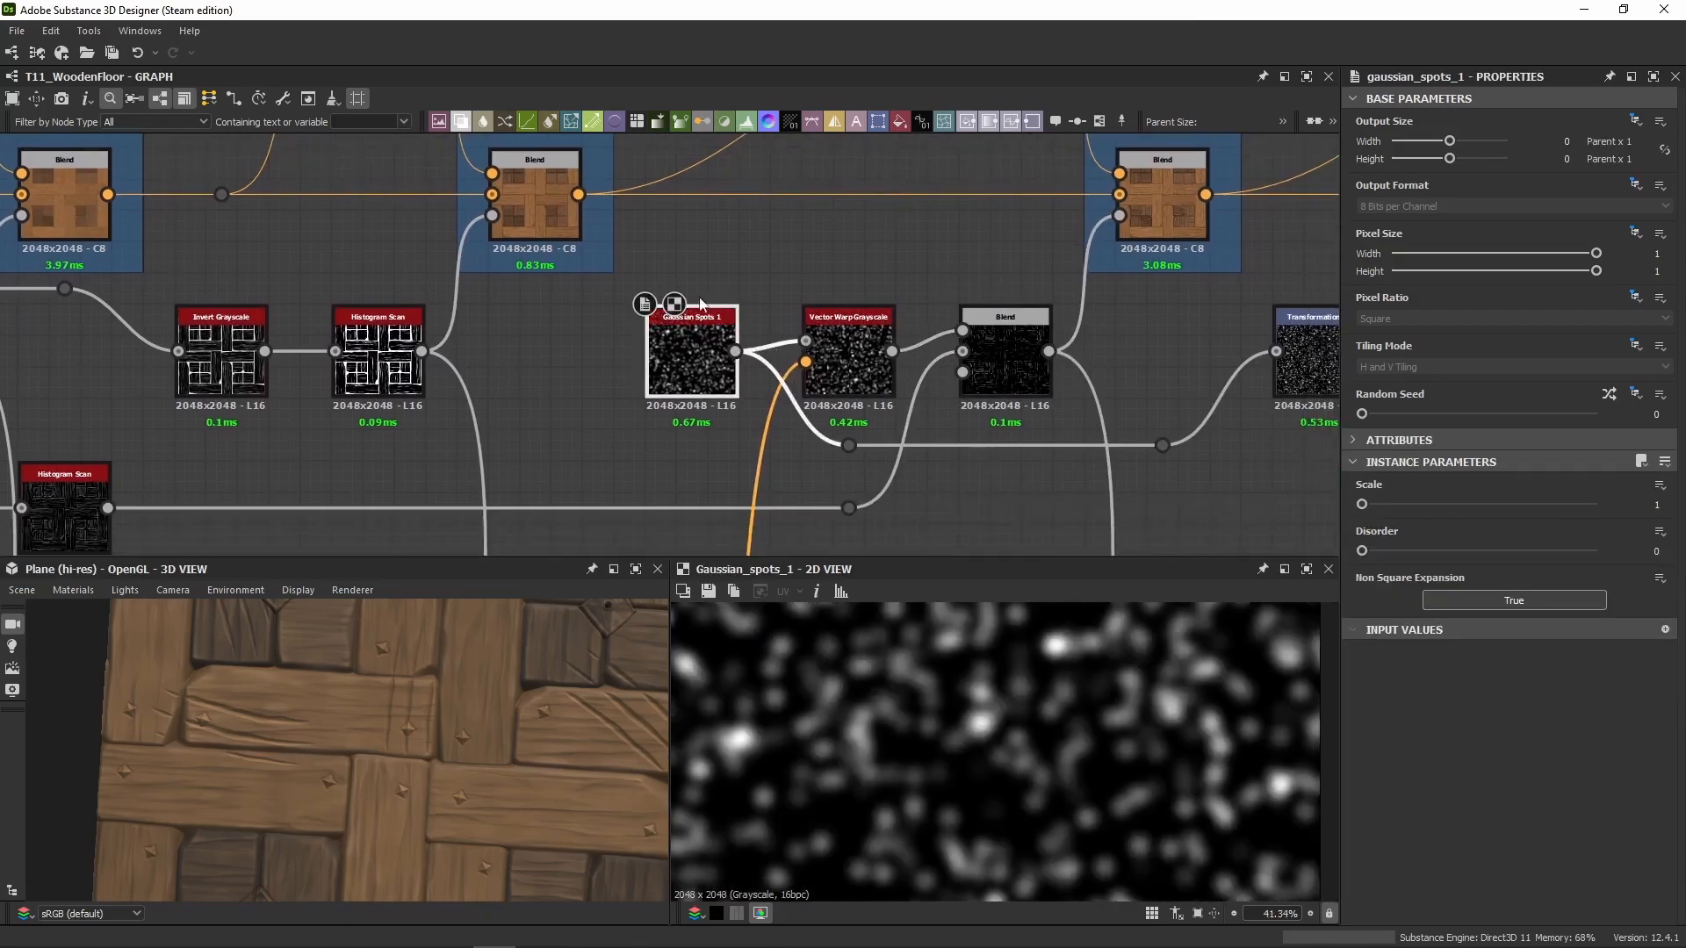
Step: Preview the Vector Warp Grayscale node's output and trace its vector map connection back through the graph
double_click(853, 361)
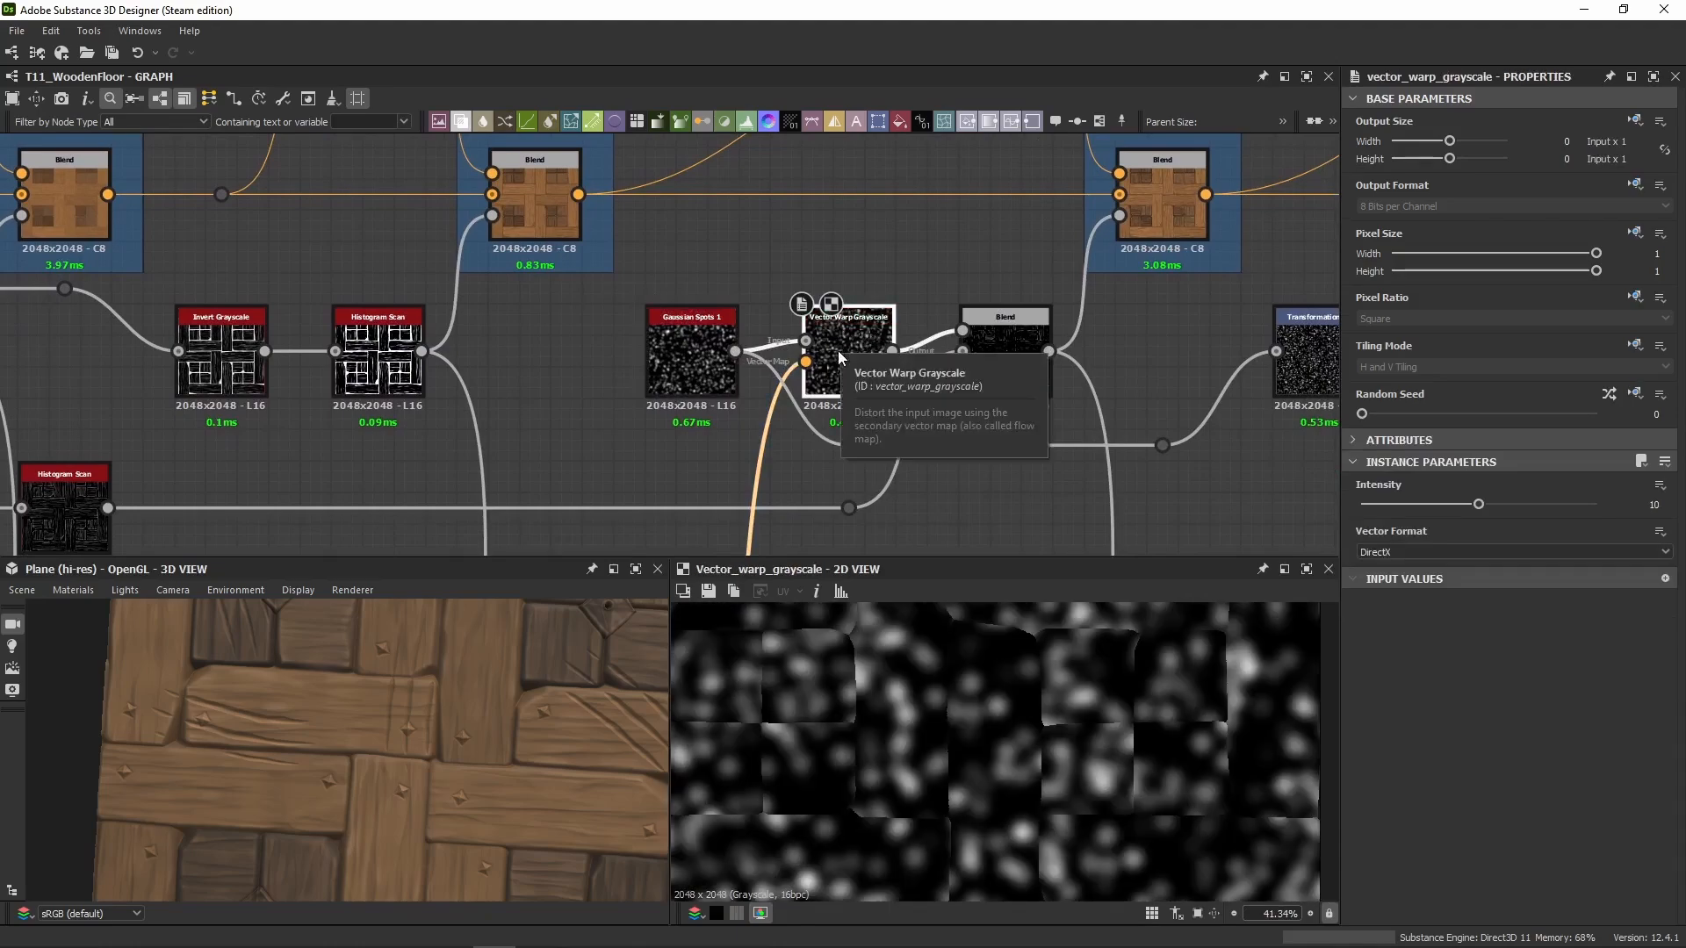
scroll(794, 361, up, 2)
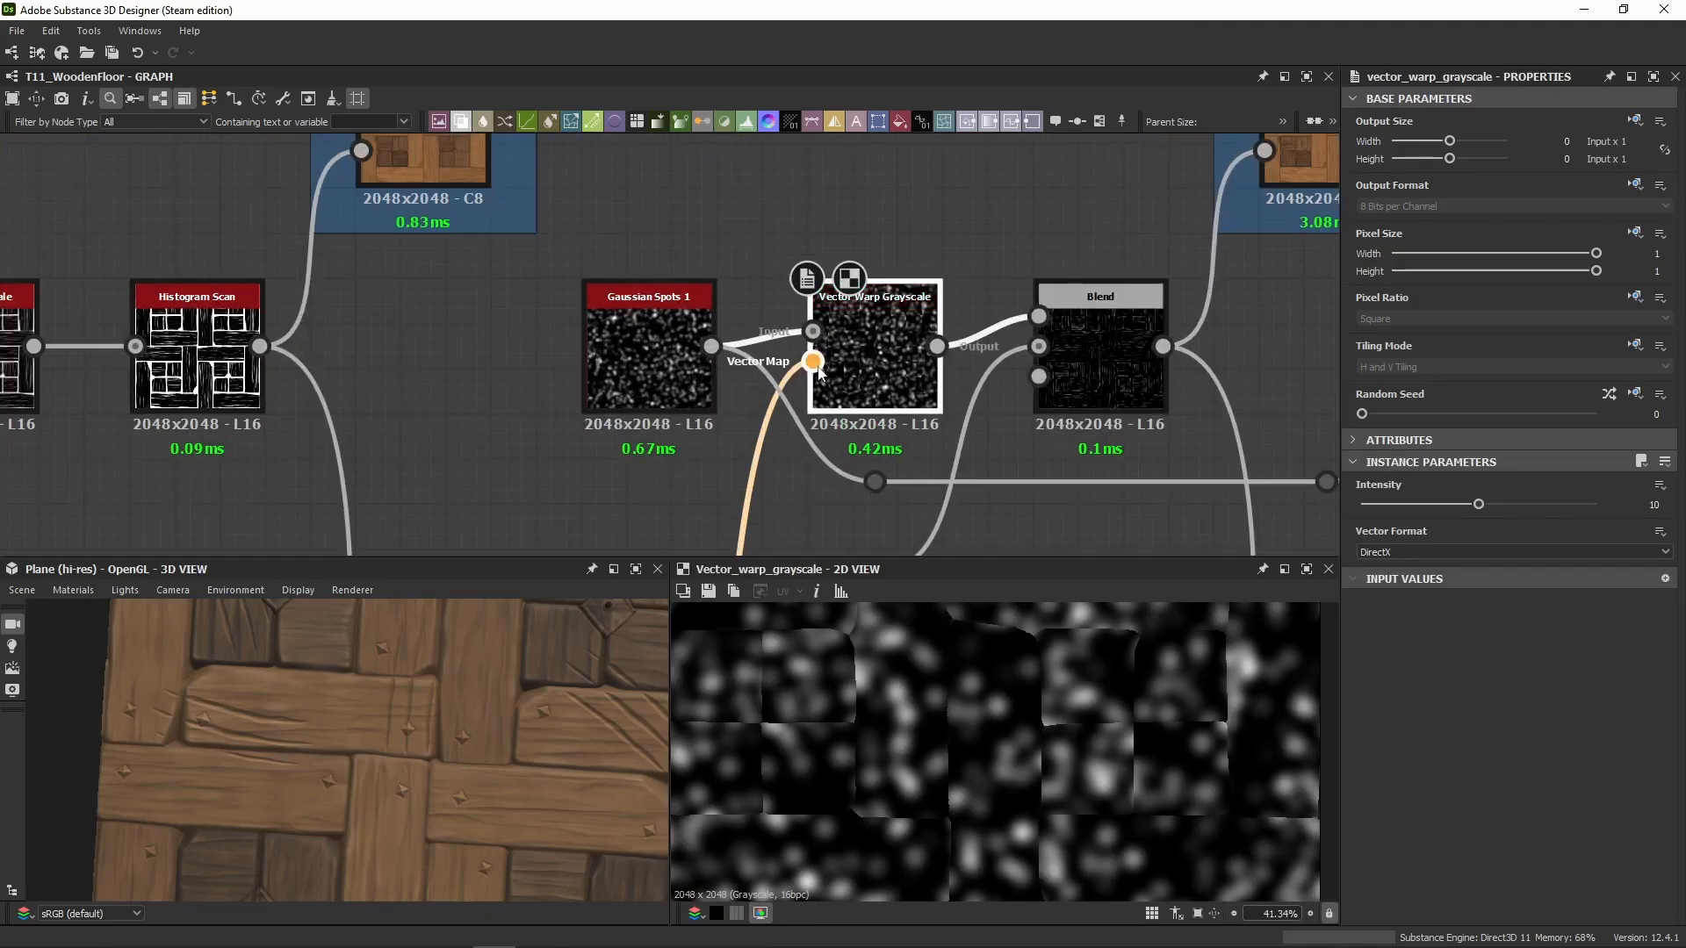
scroll(817, 371, down, 6)
scroll(831, 251, up, 2)
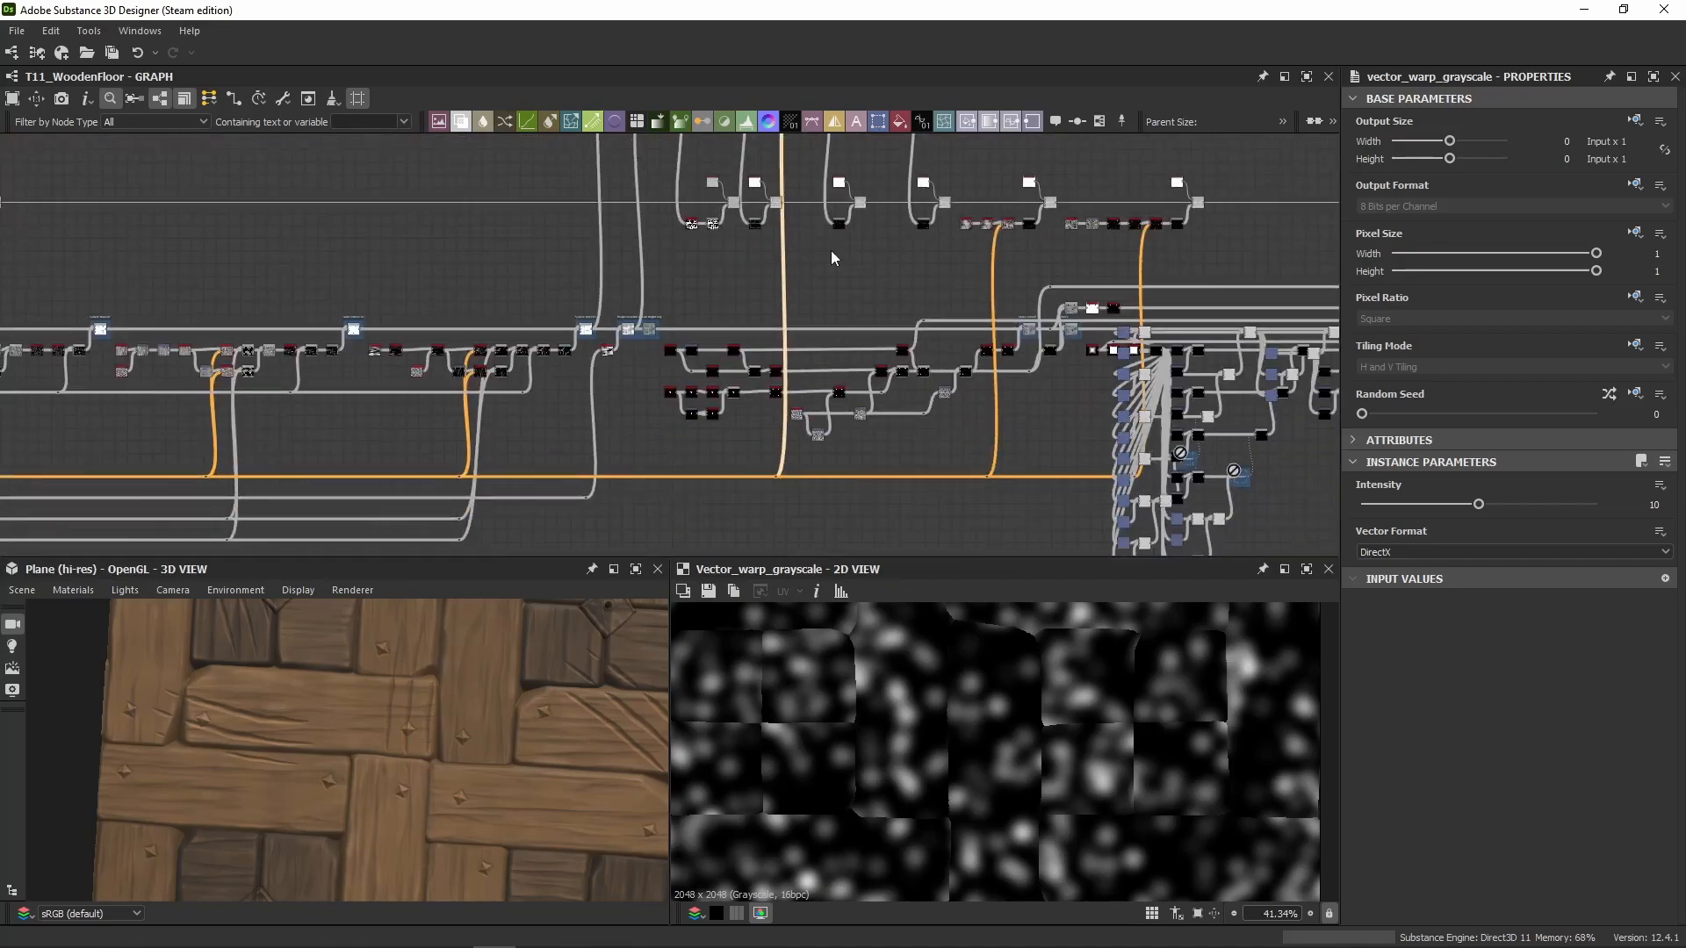
middle_drag(865, 431, 1163, 331)
scroll(815, 376, down, 3)
middle_drag(322, 397, 361, 395)
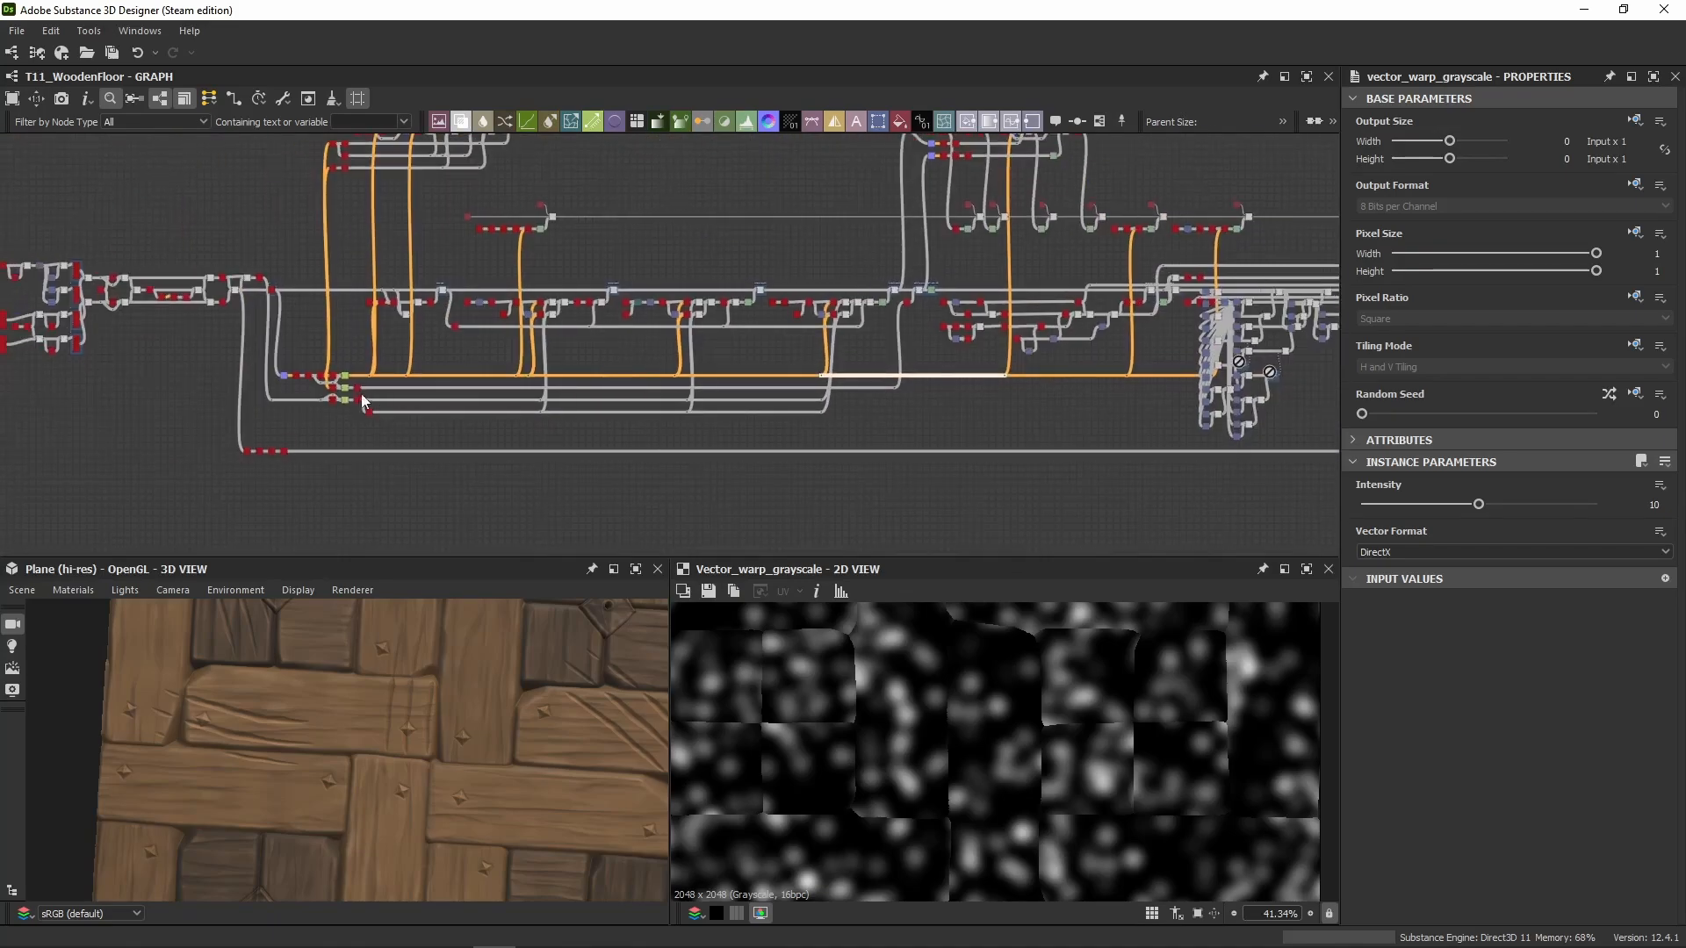
scroll(1004, 314, up, 6)
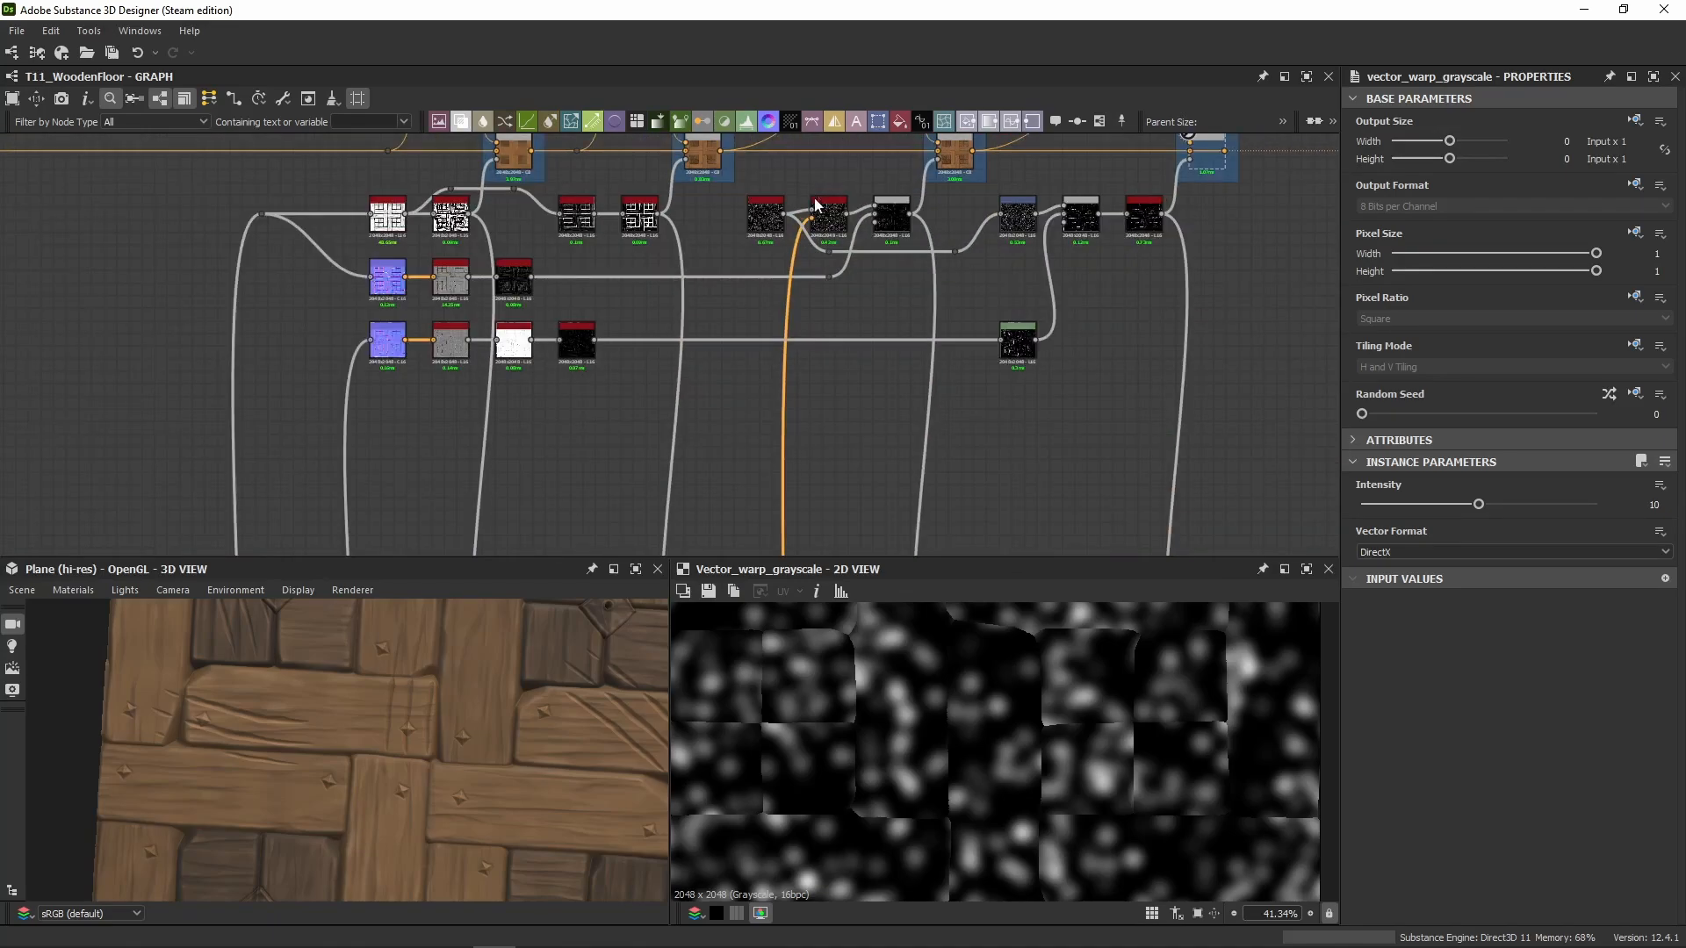
middle_drag(989, 382, 820, 497)
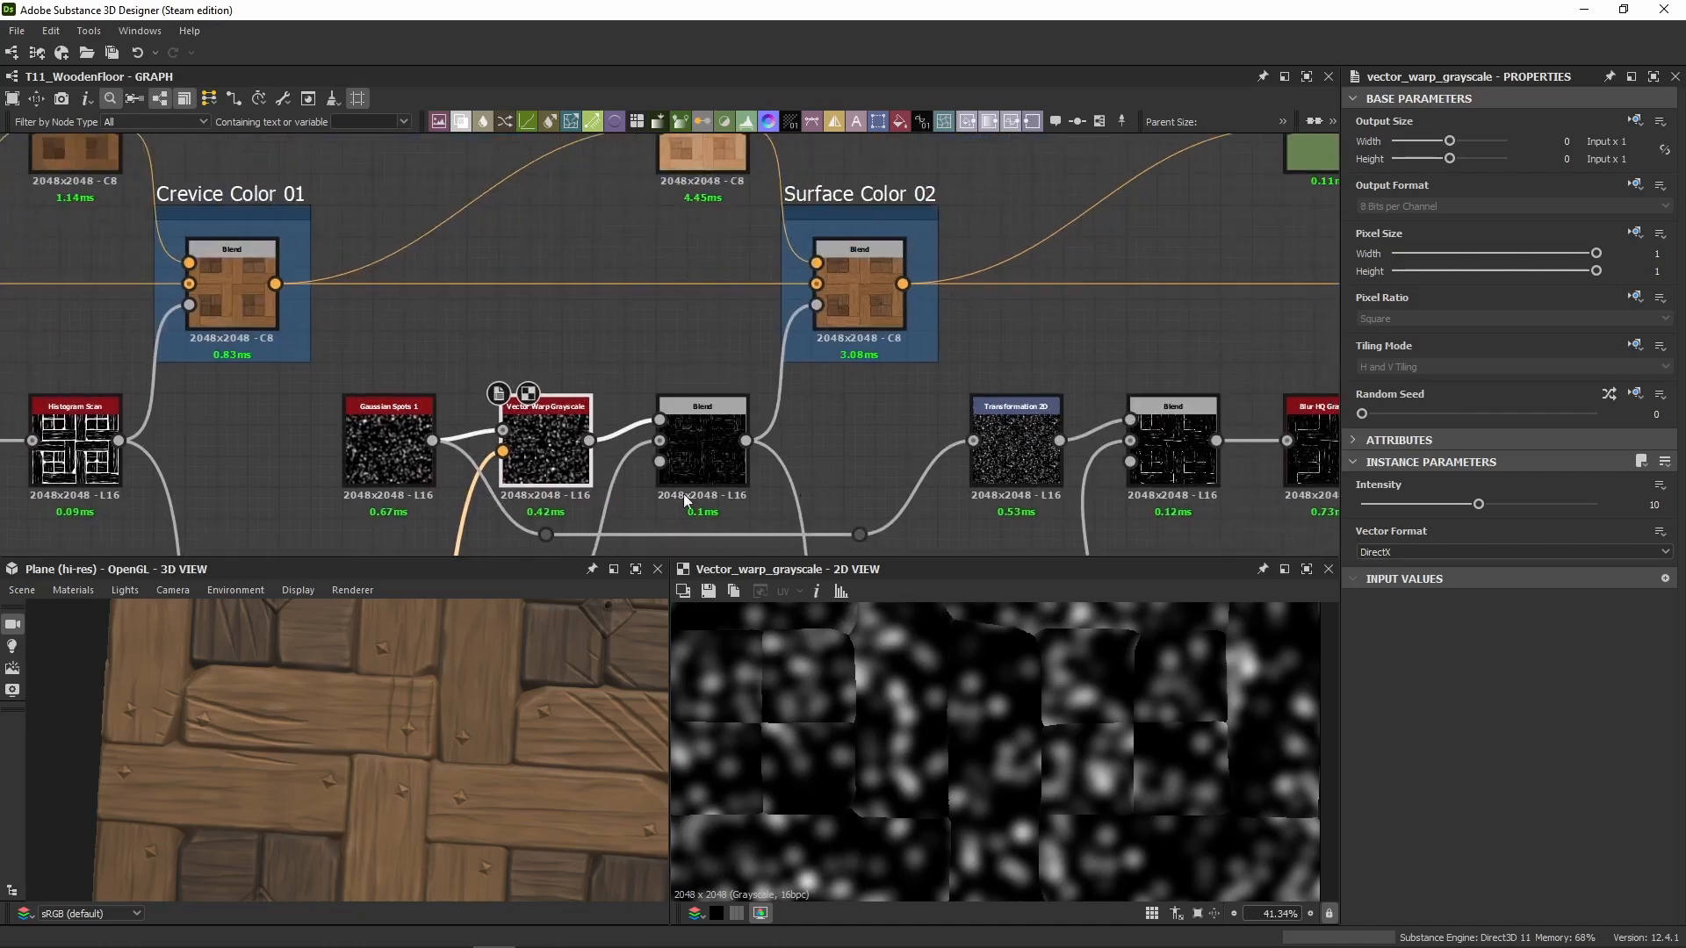
Step: Compare the outputs of the Subtract Blend and the Vector Warp Grayscale feeding it, examining the warped spots up close
click(703, 444)
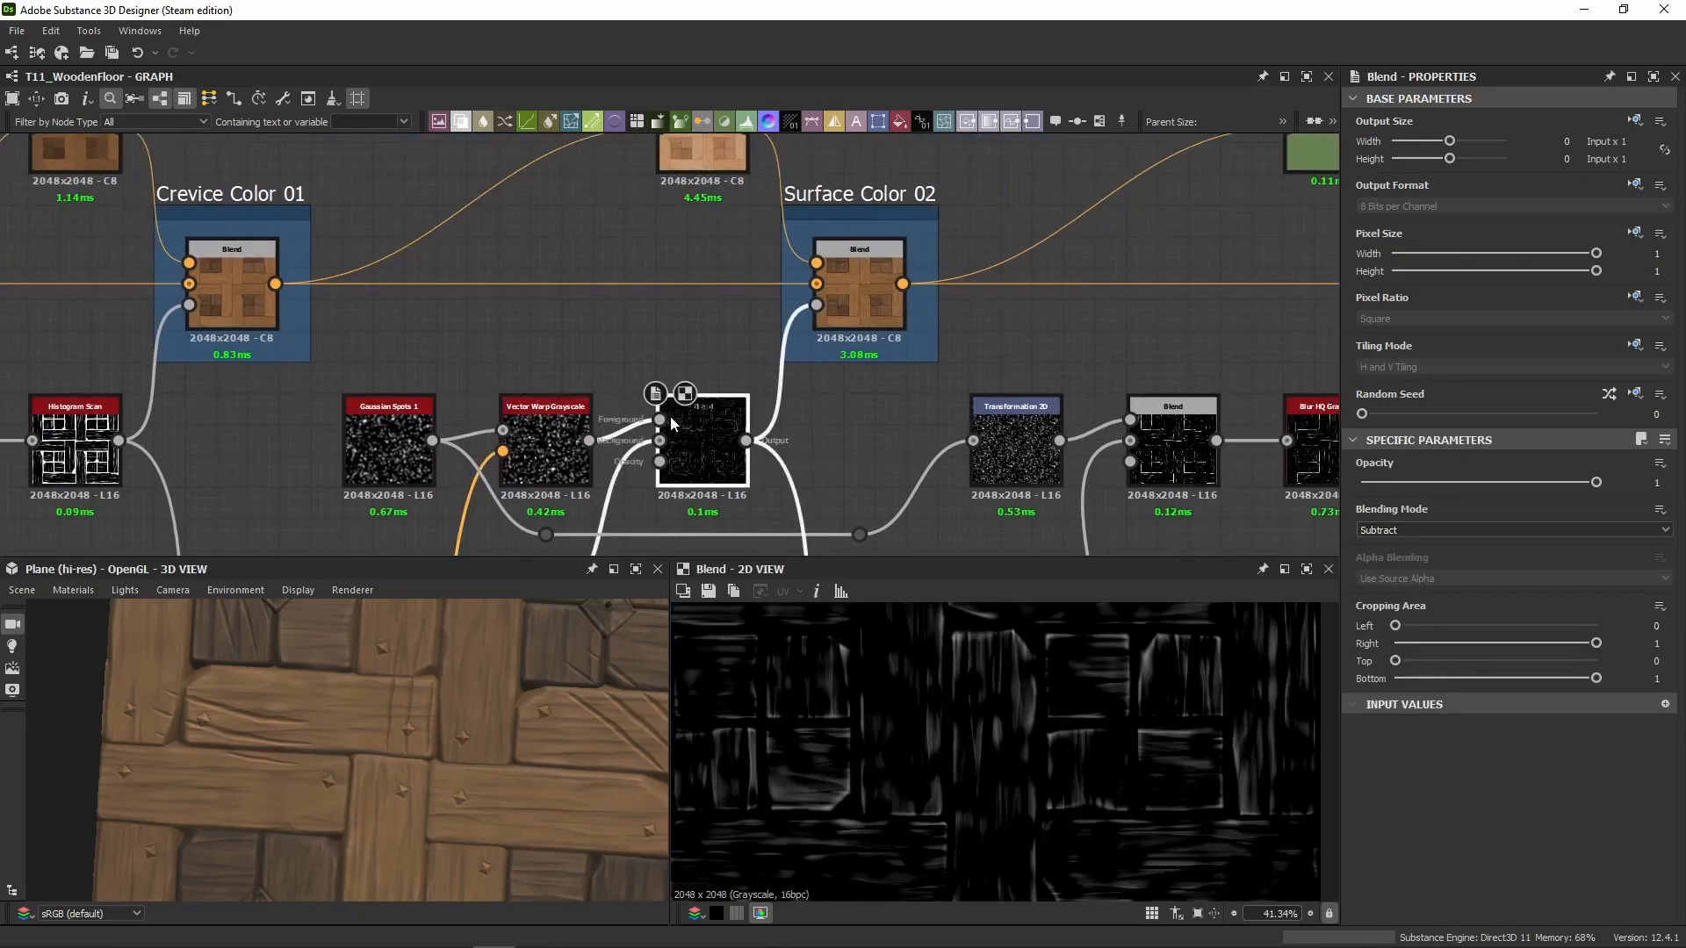
middle_drag(617, 457, 764, 299)
click(694, 286)
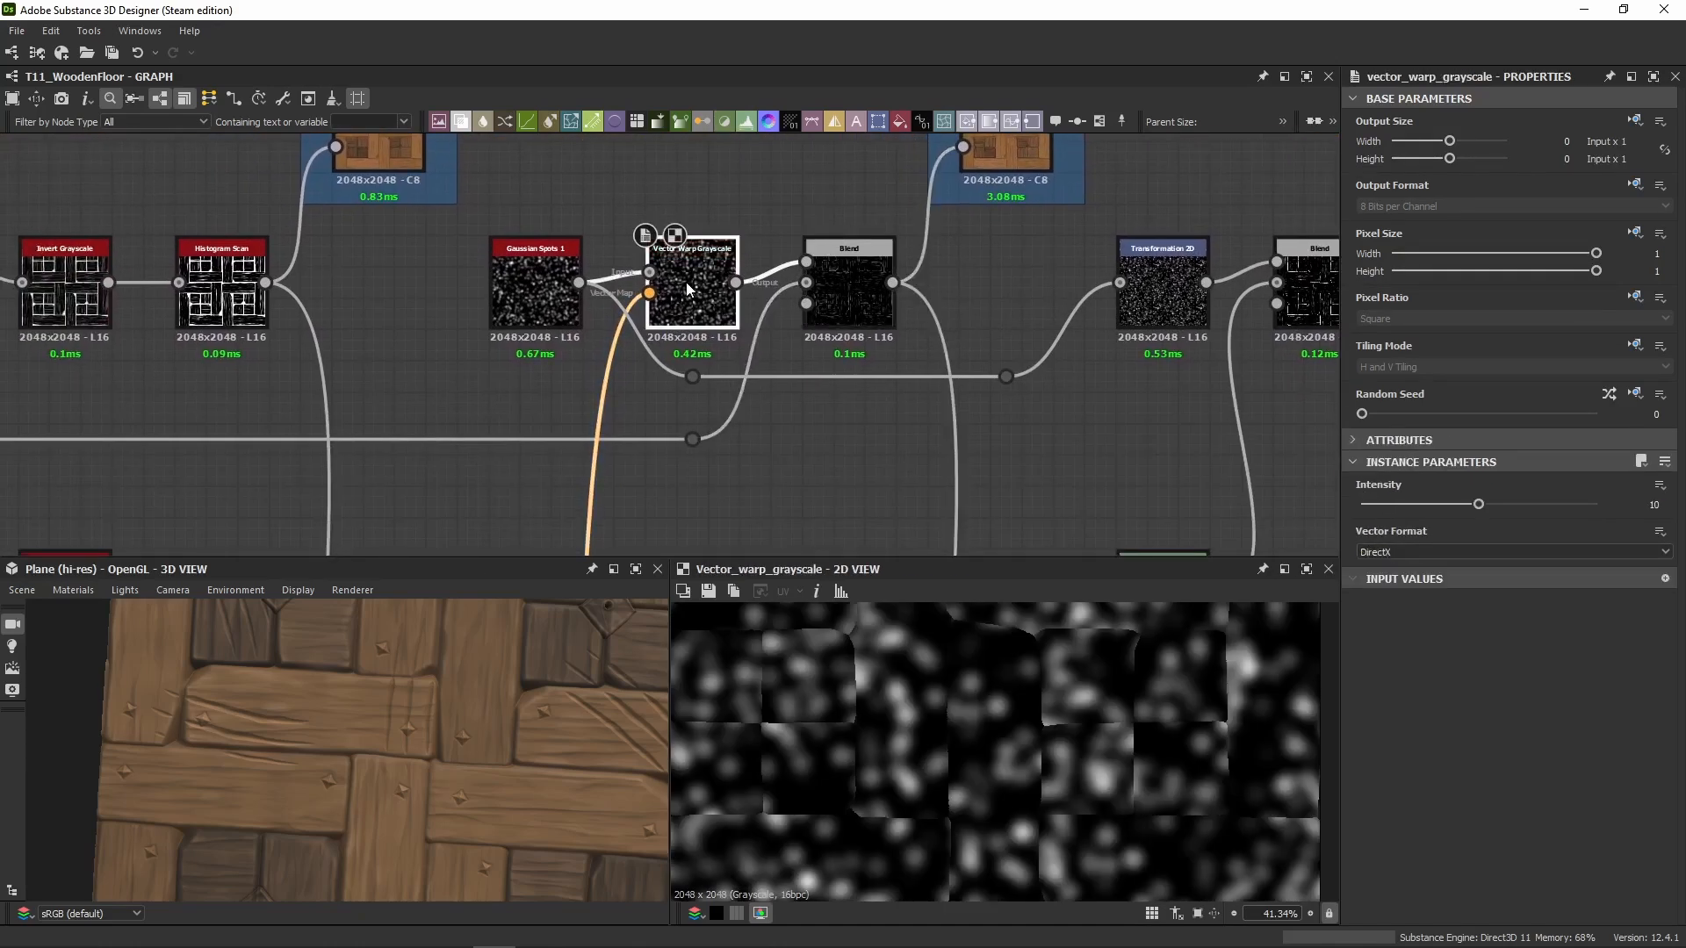
scroll(948, 667, up, 4)
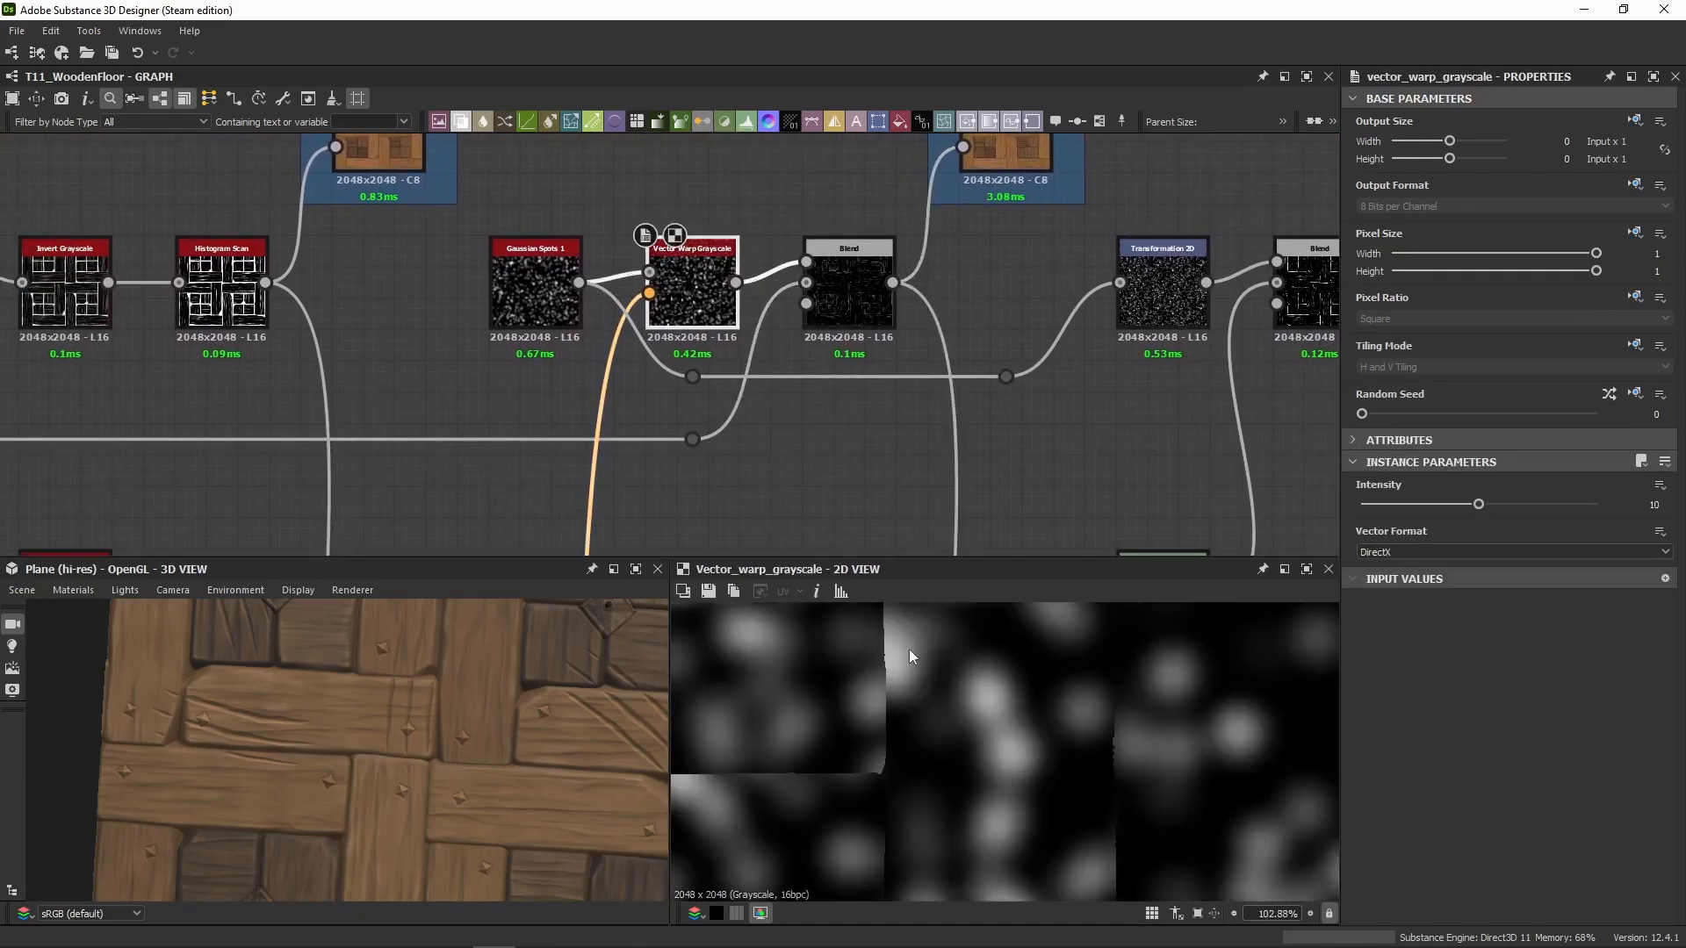
Step: Preview the Histogram Scan edge mask entering the Subtract Blend and examine it closely on the small planks
click(707, 441)
scroll(1037, 790, down, 5)
scroll(932, 708, up, 4)
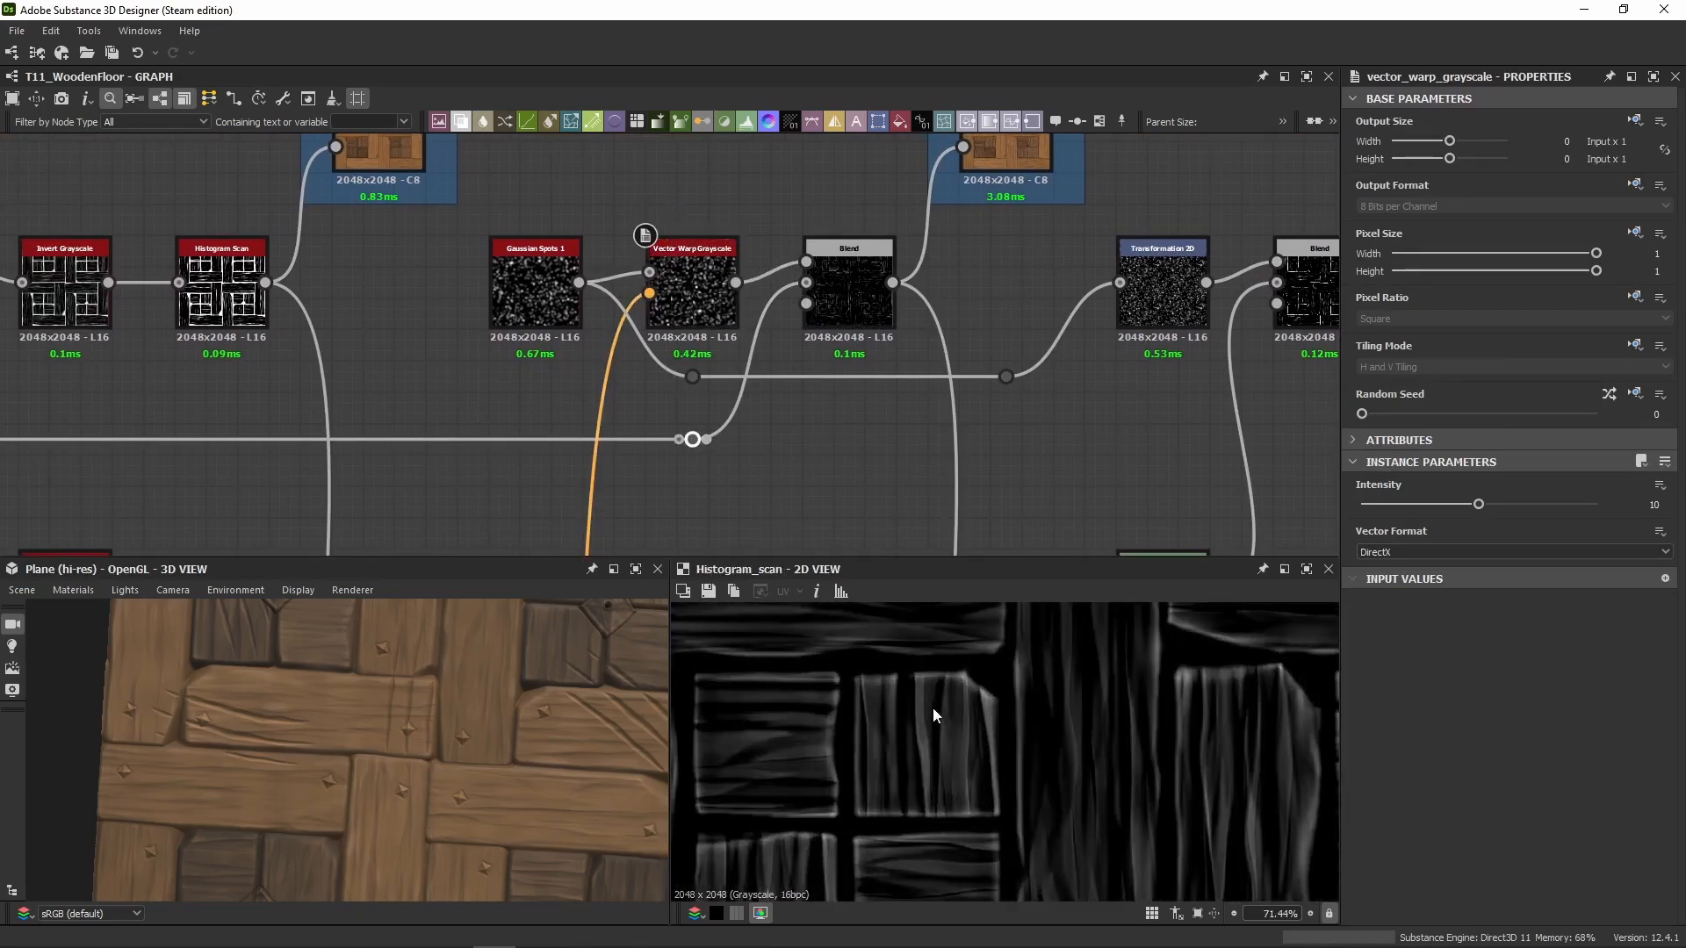
scroll(892, 724, up, 3)
middle_drag(893, 729, 929, 681)
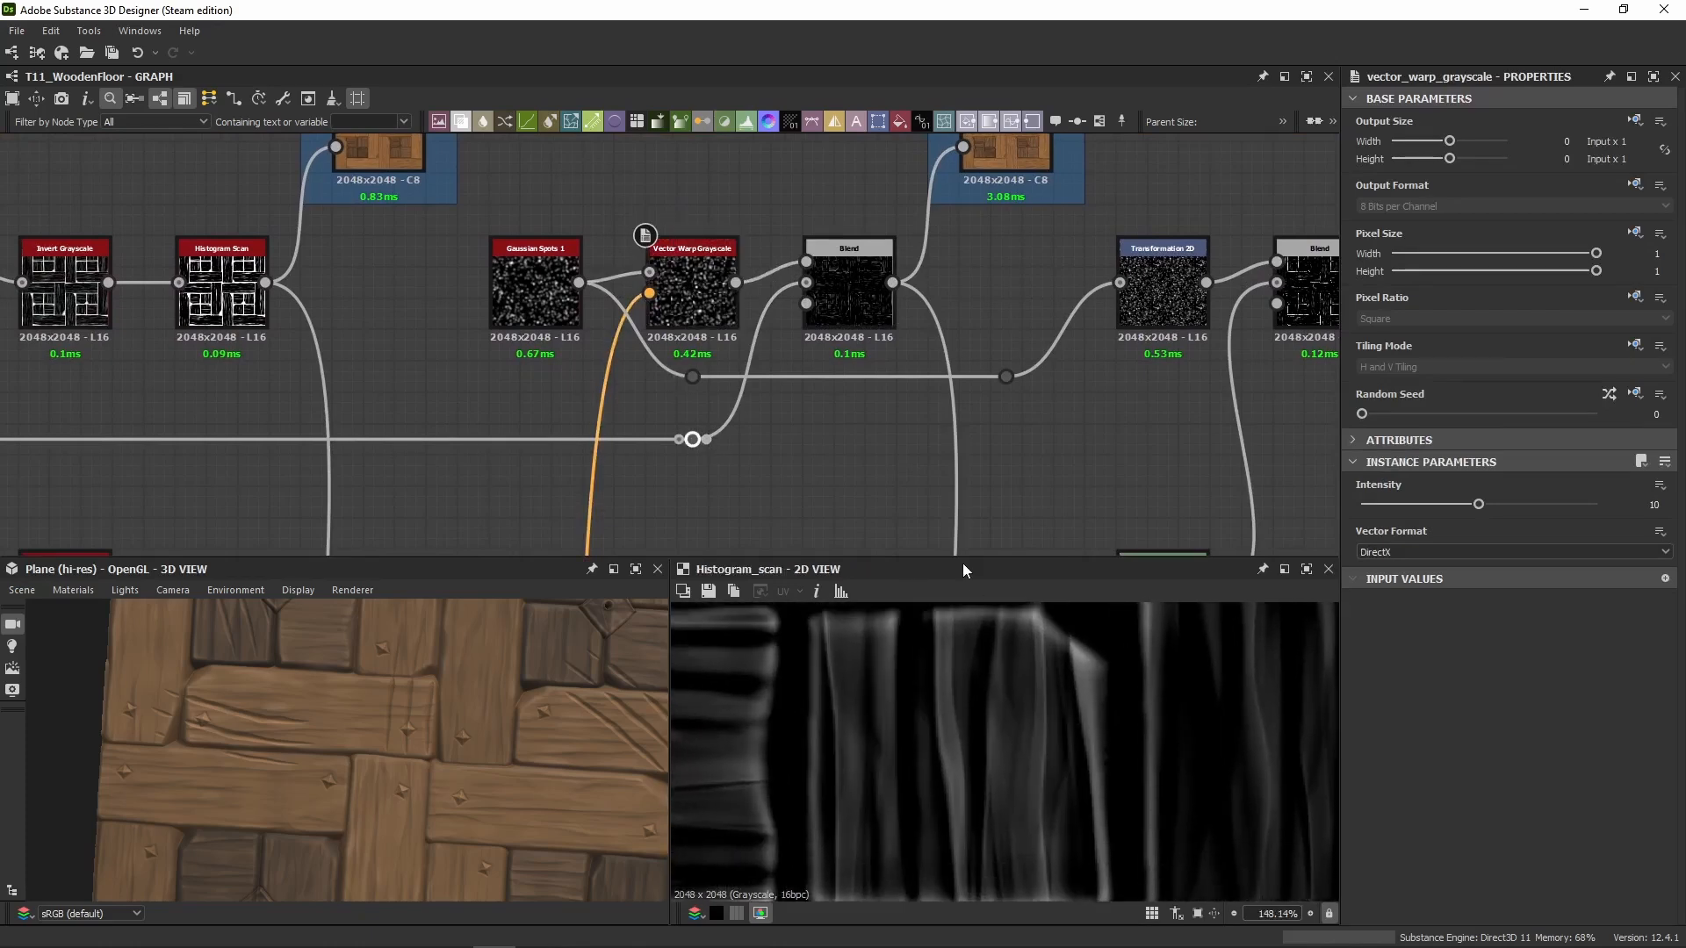
Step: Enlarge the 2D and 3D previews and check how the Subtract Blend breaks up the edge mask
drag(969, 556, 968, 439)
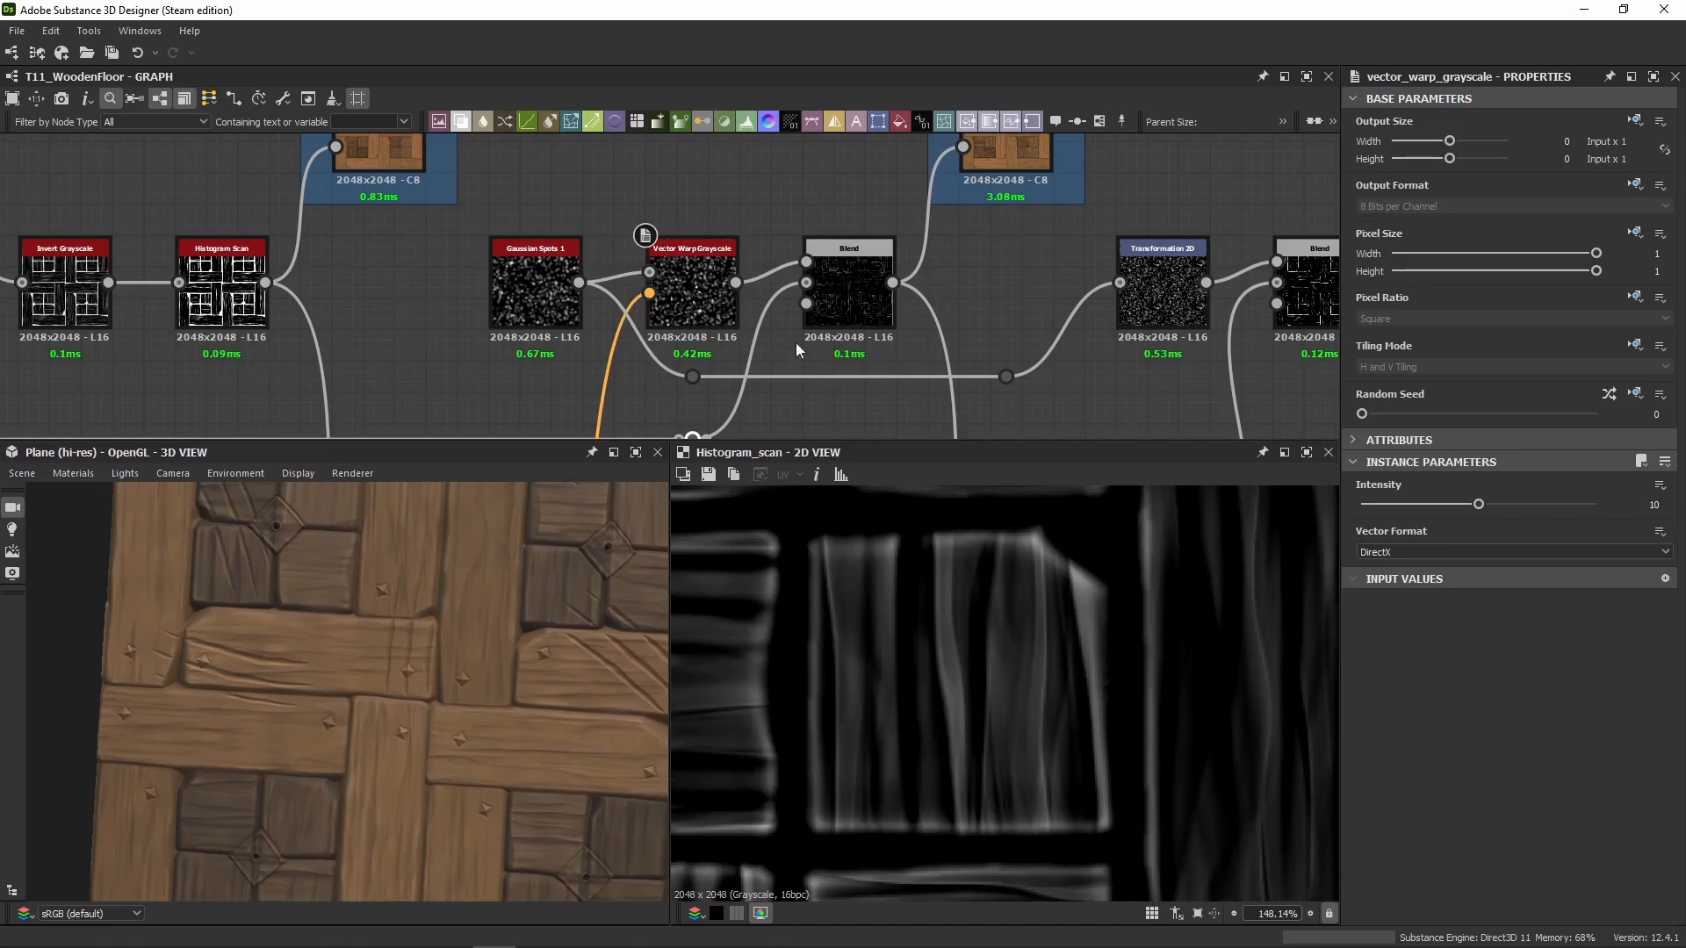
click(839, 298)
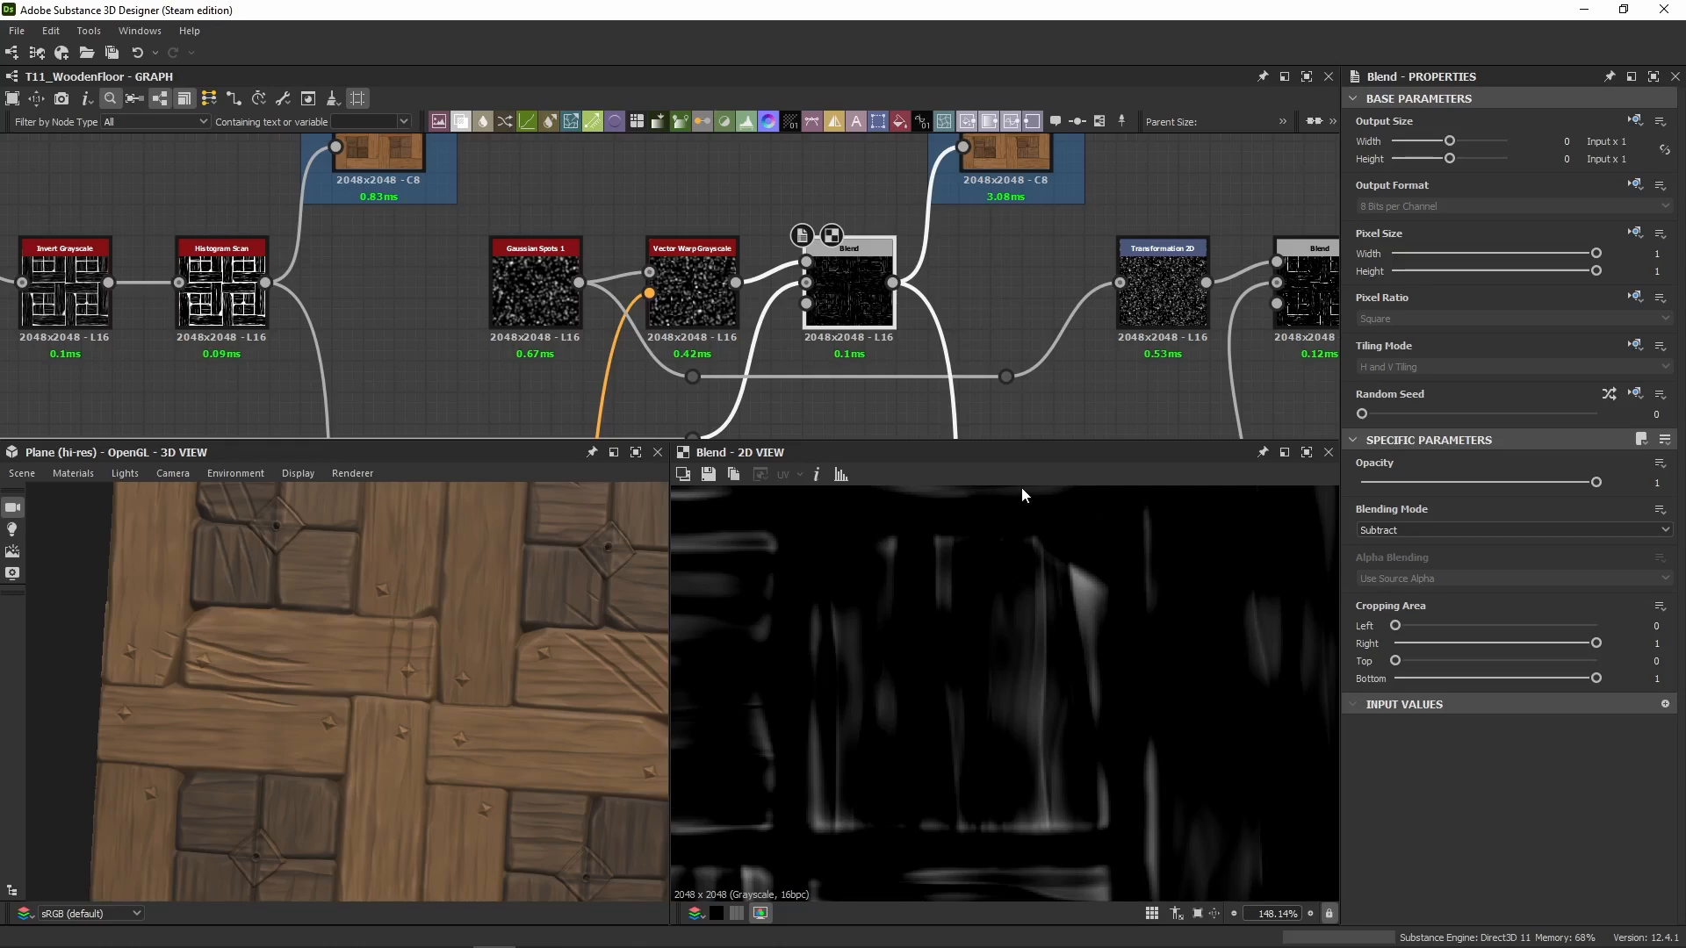
click(703, 303)
click(850, 286)
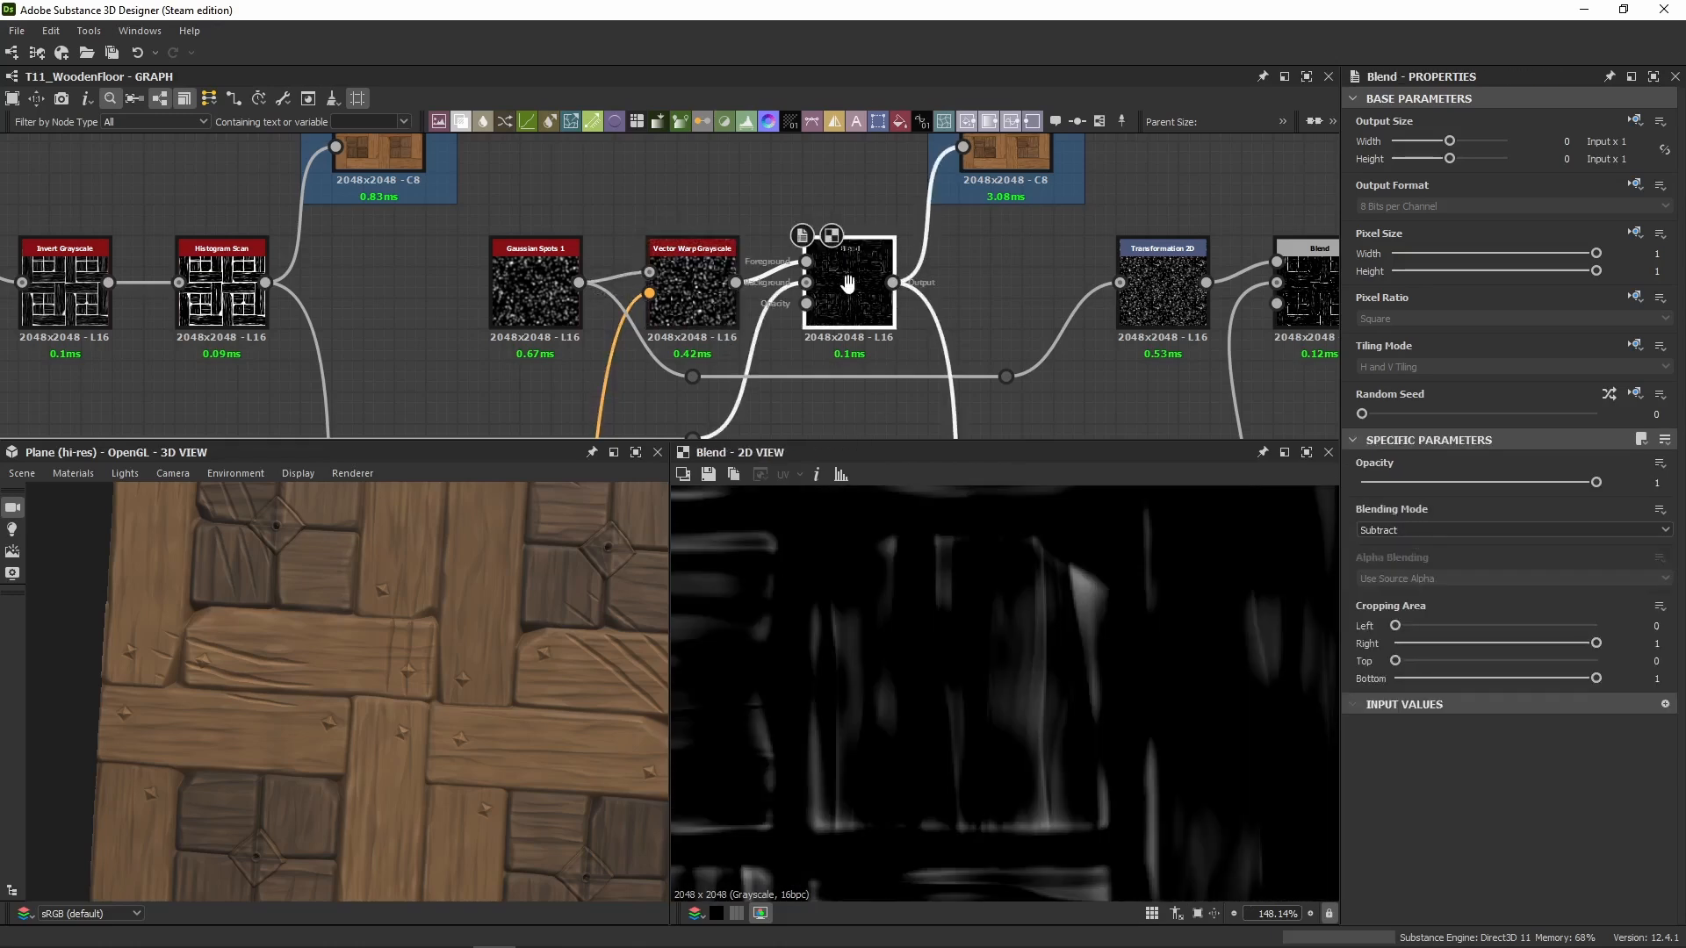
Step: Toggle the Subtract Blend off and on to compare the edge highlights on a plank in the 3D preview
middle_drag(850, 284, 606, 327)
key(shift+d)
scroll(270, 648, up, 5)
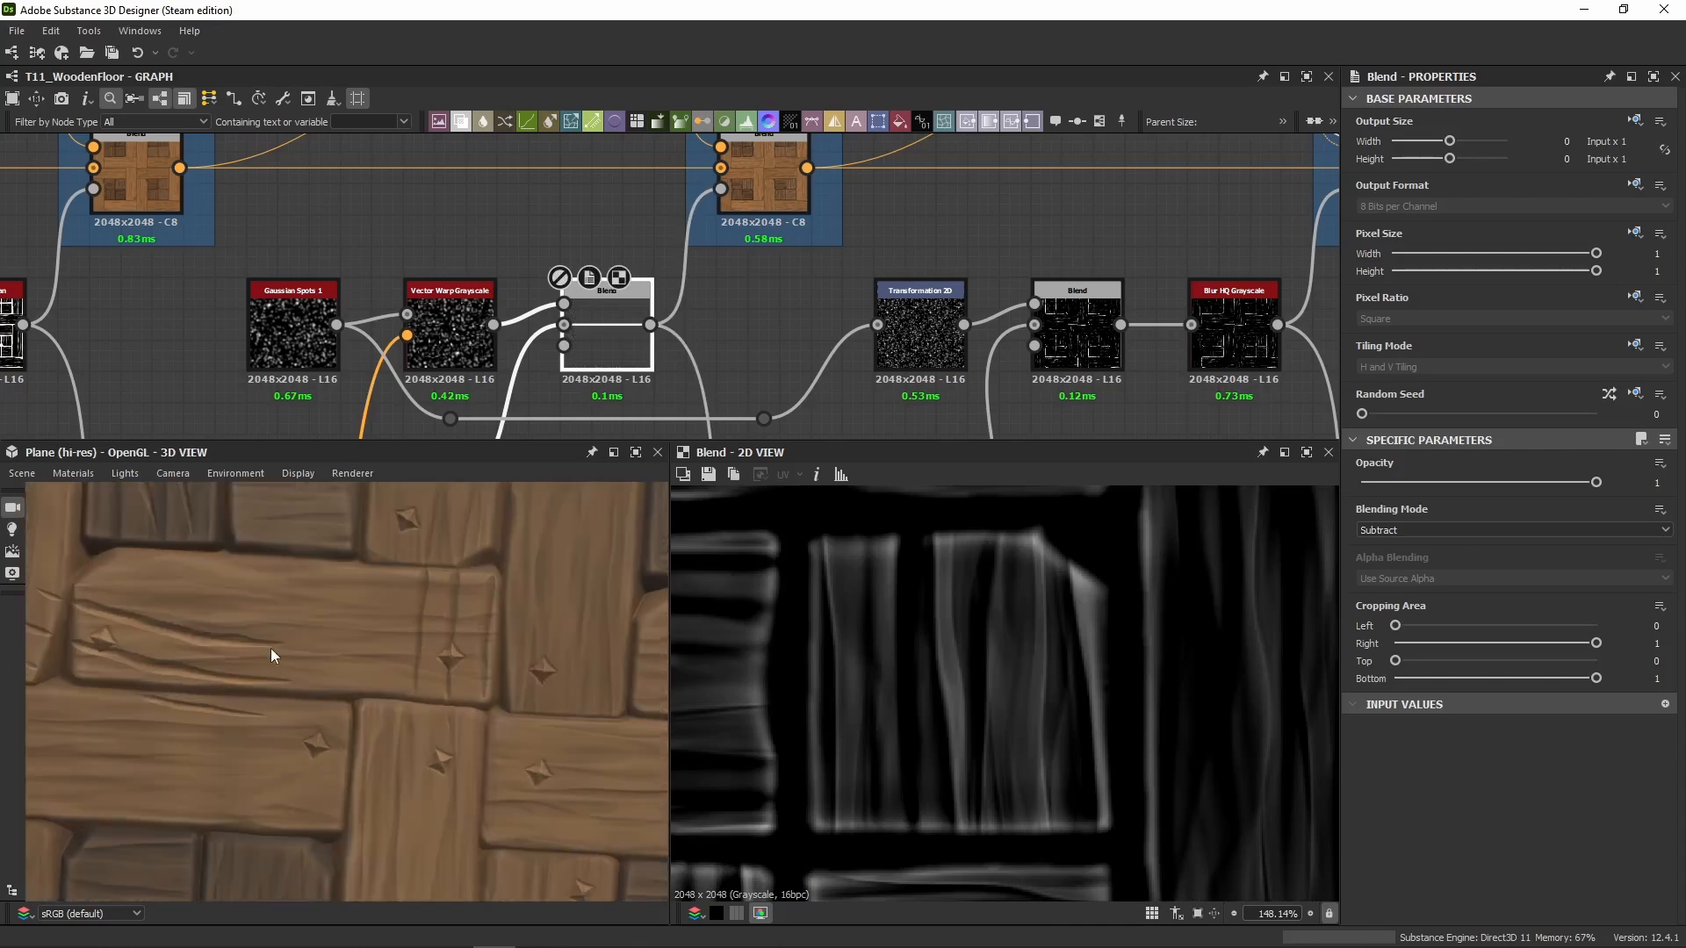
middle_drag(263, 631, 339, 733)
scroll(151, 636, up, 2)
middle_drag(150, 634, 233, 599)
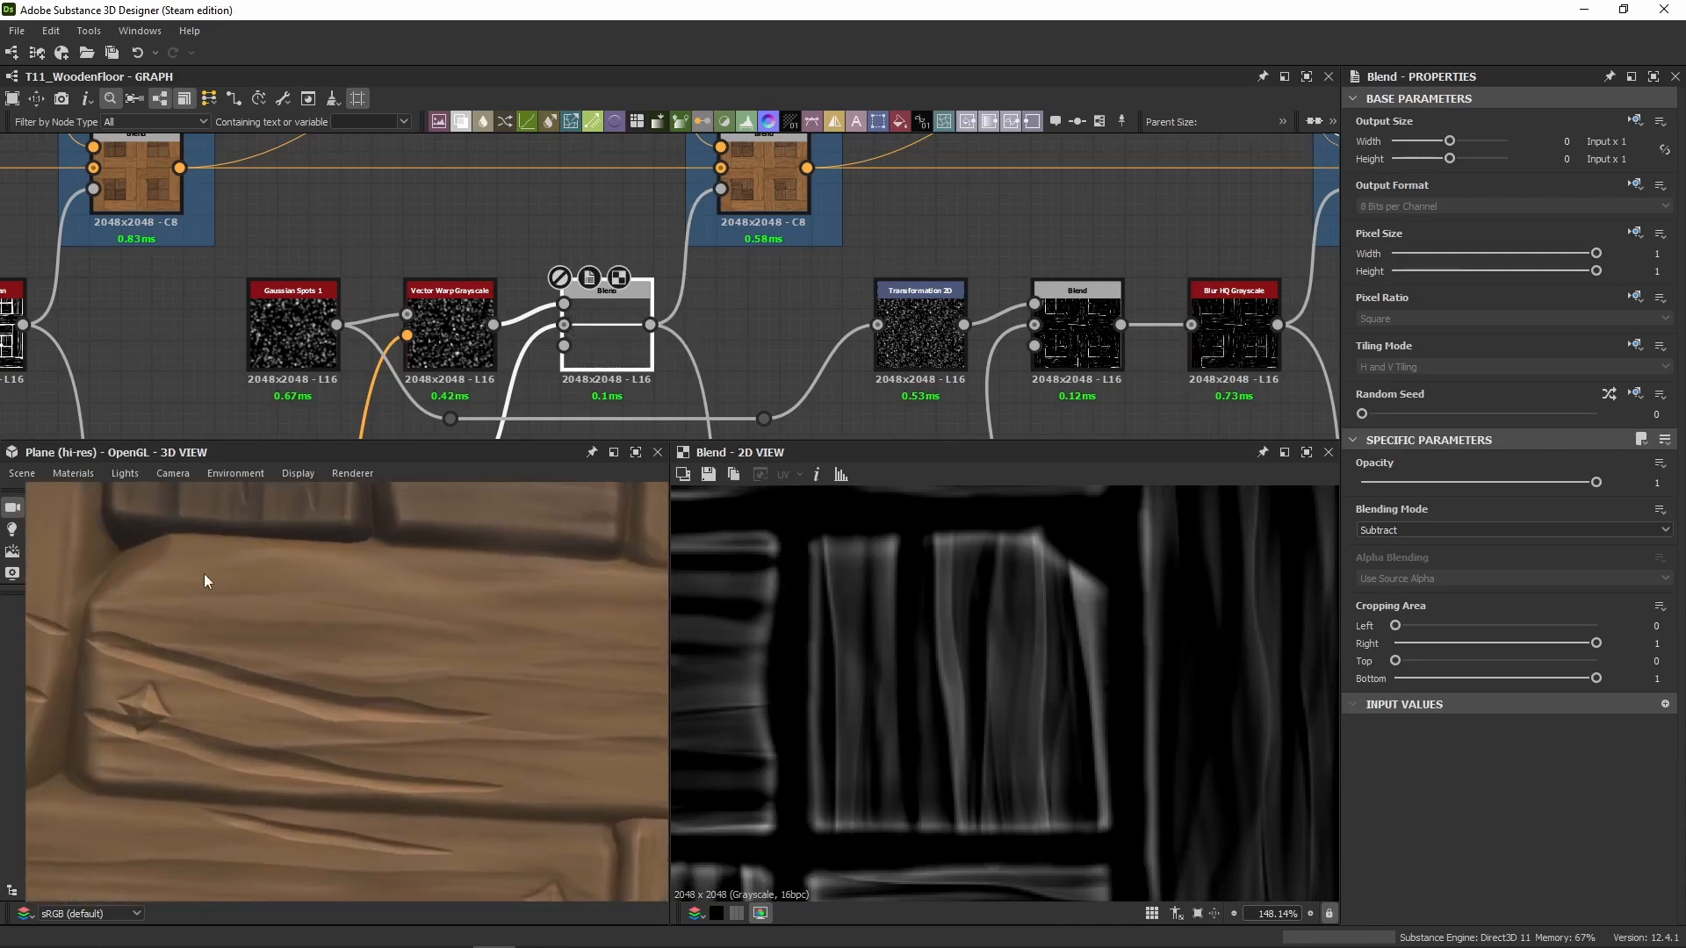
key(shift+d)
key(shift+d)
key(shift+d)
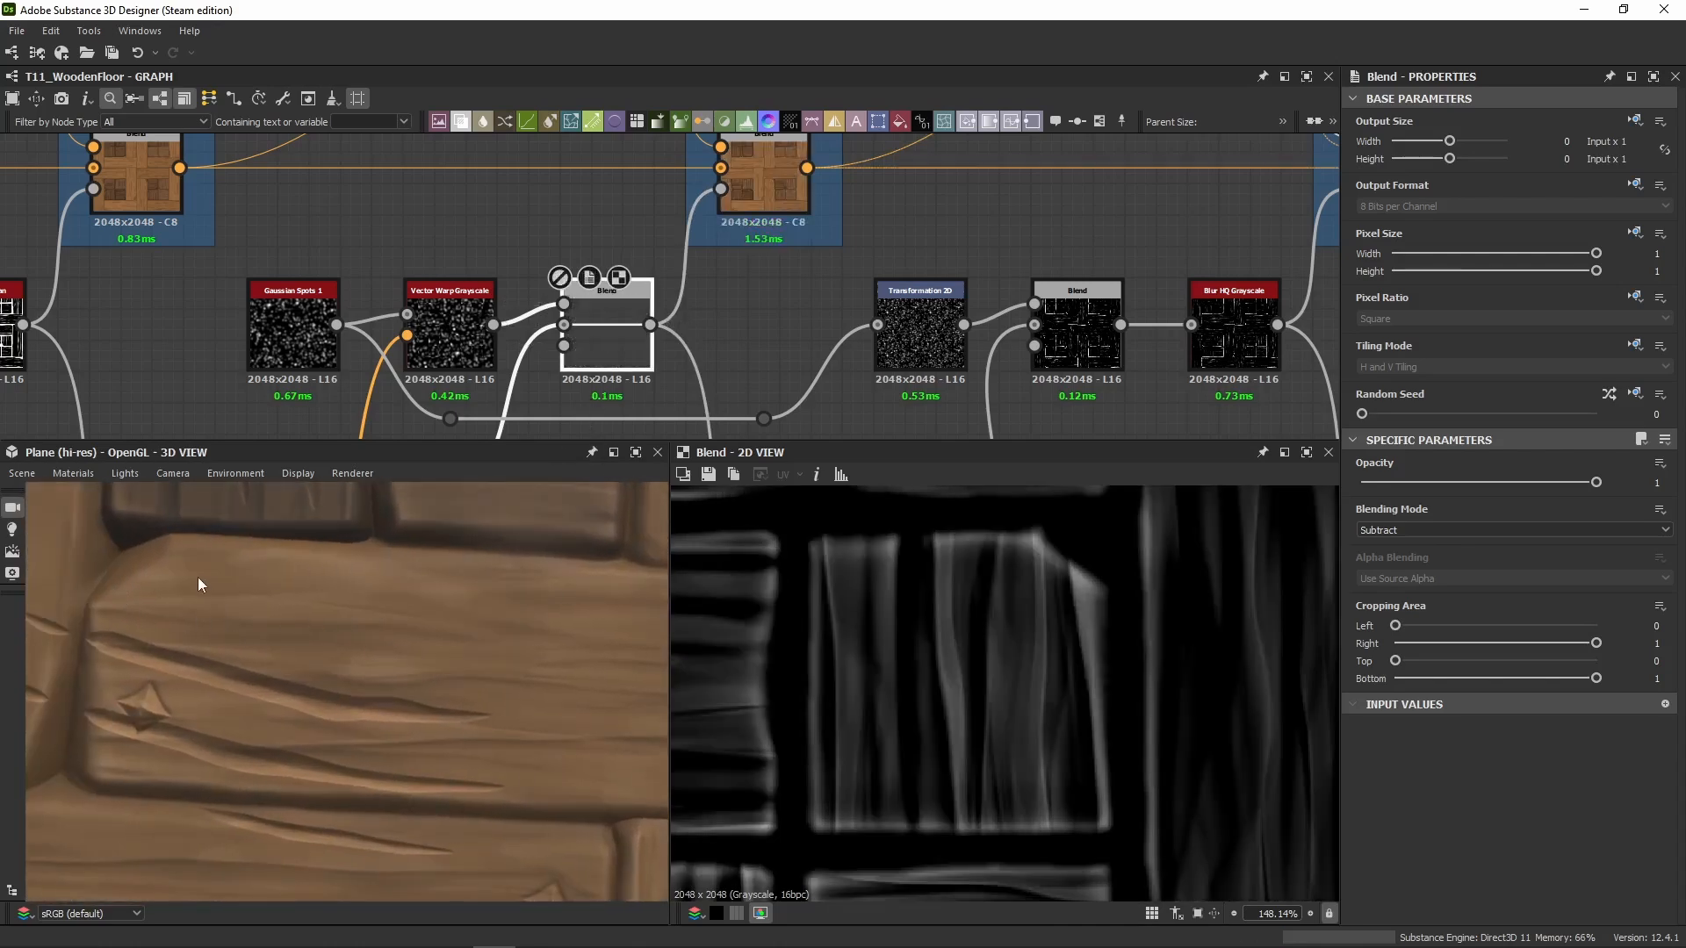
key(shift+d)
key(shift+d)
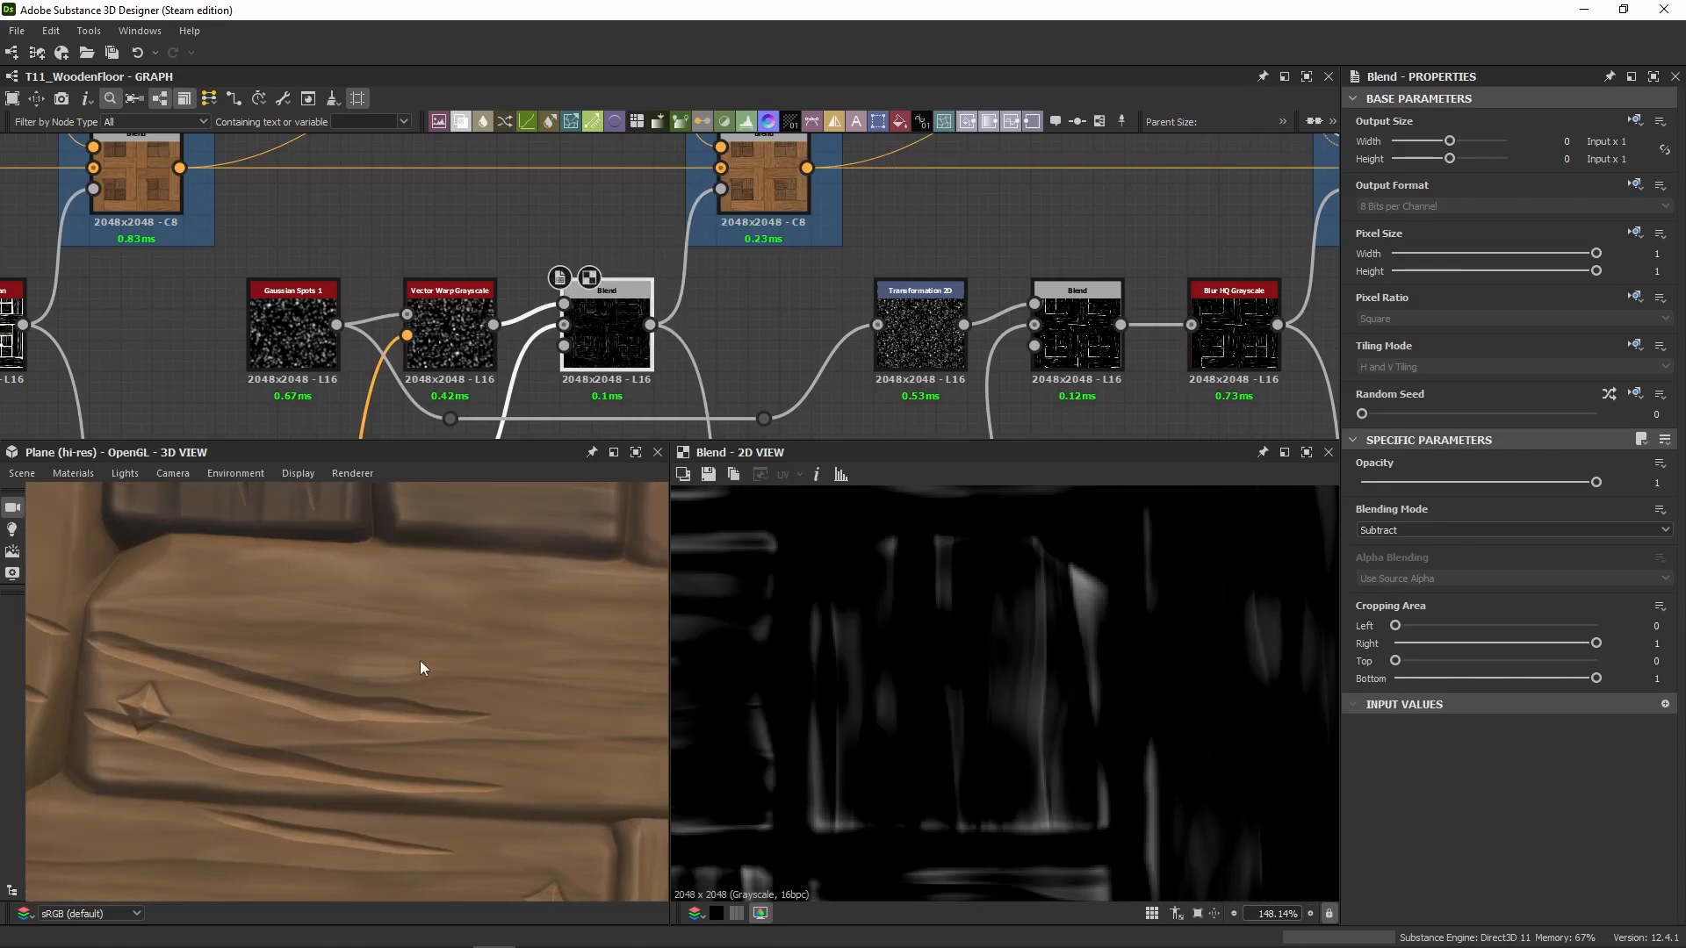
Step: Preview the Surface Color 02 Blend, enable the Crevice Color 02 Blend and check its output along a plank's edge
middle_drag(768, 340, 634, 437)
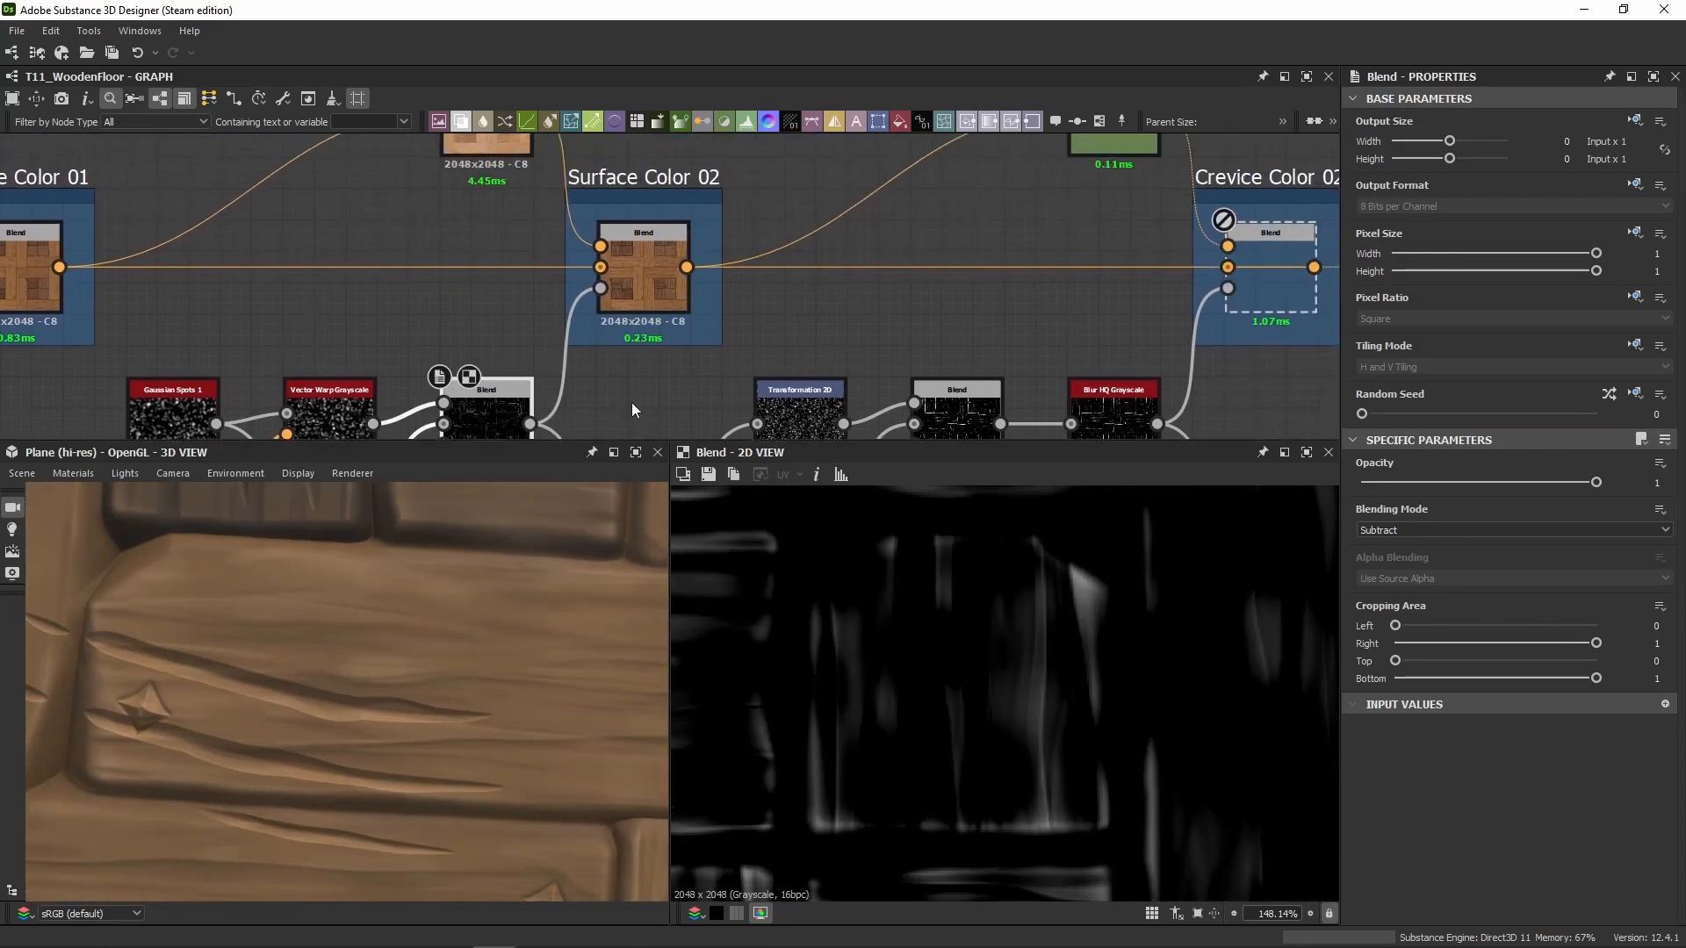
scroll(630, 403, down, 4)
scroll(449, 621, down, 4)
drag(450, 620, 481, 588)
middle_drag(655, 374, 615, 260)
click(615, 256)
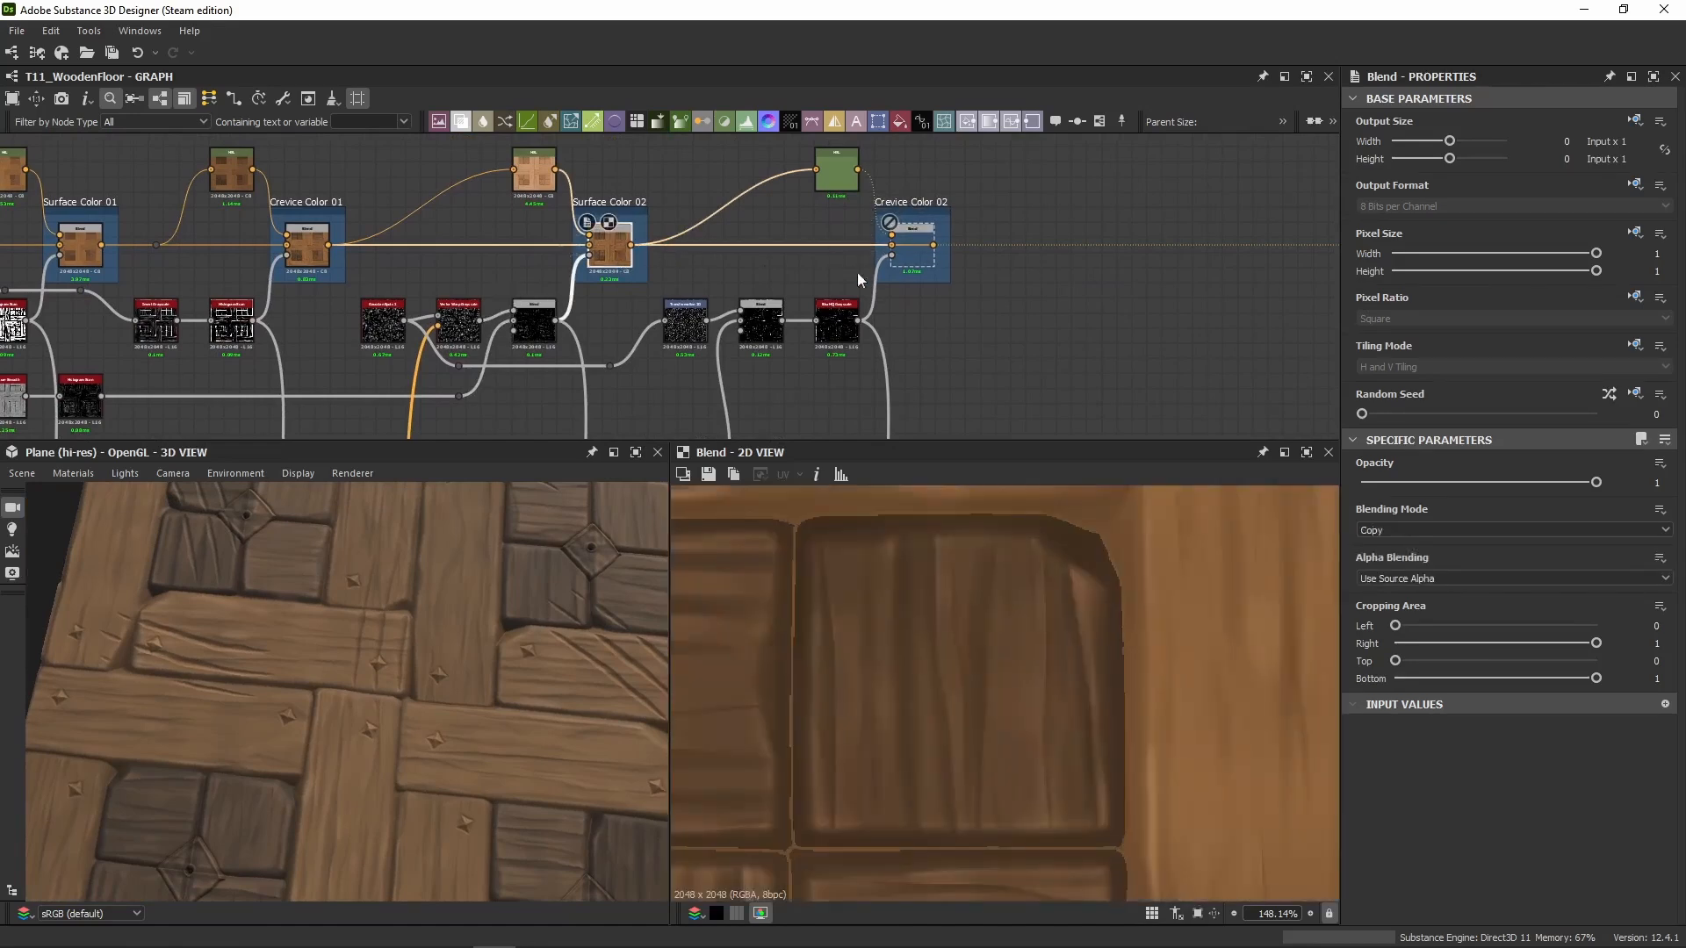
click(918, 254)
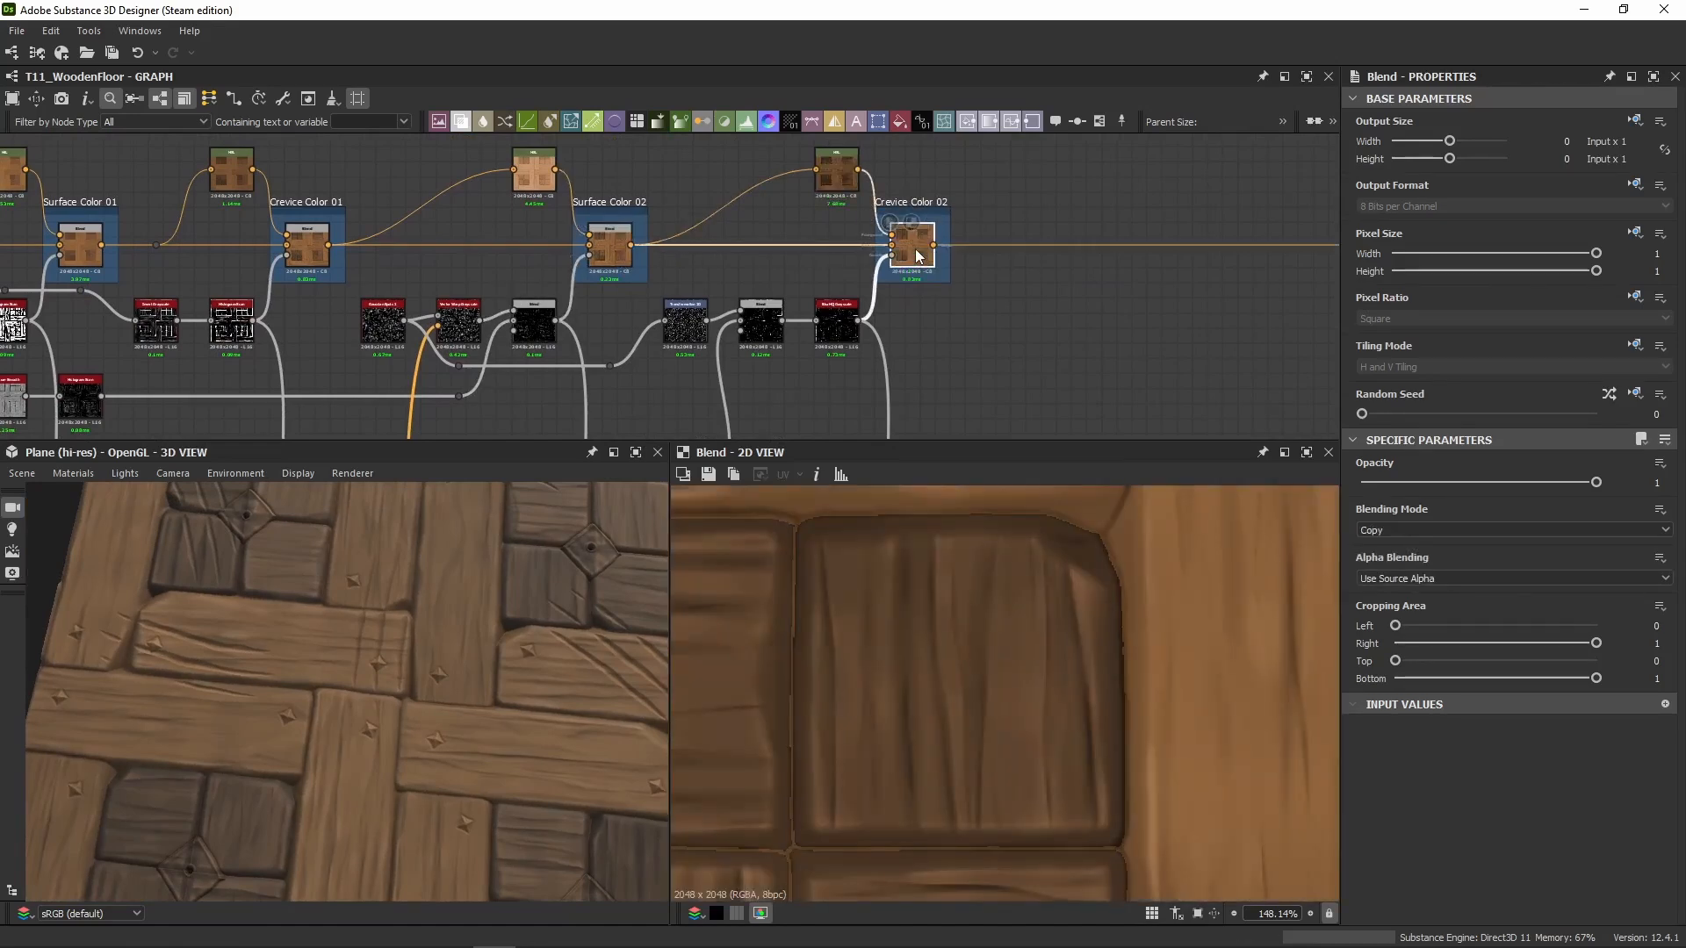
scroll(1070, 564, up, 6)
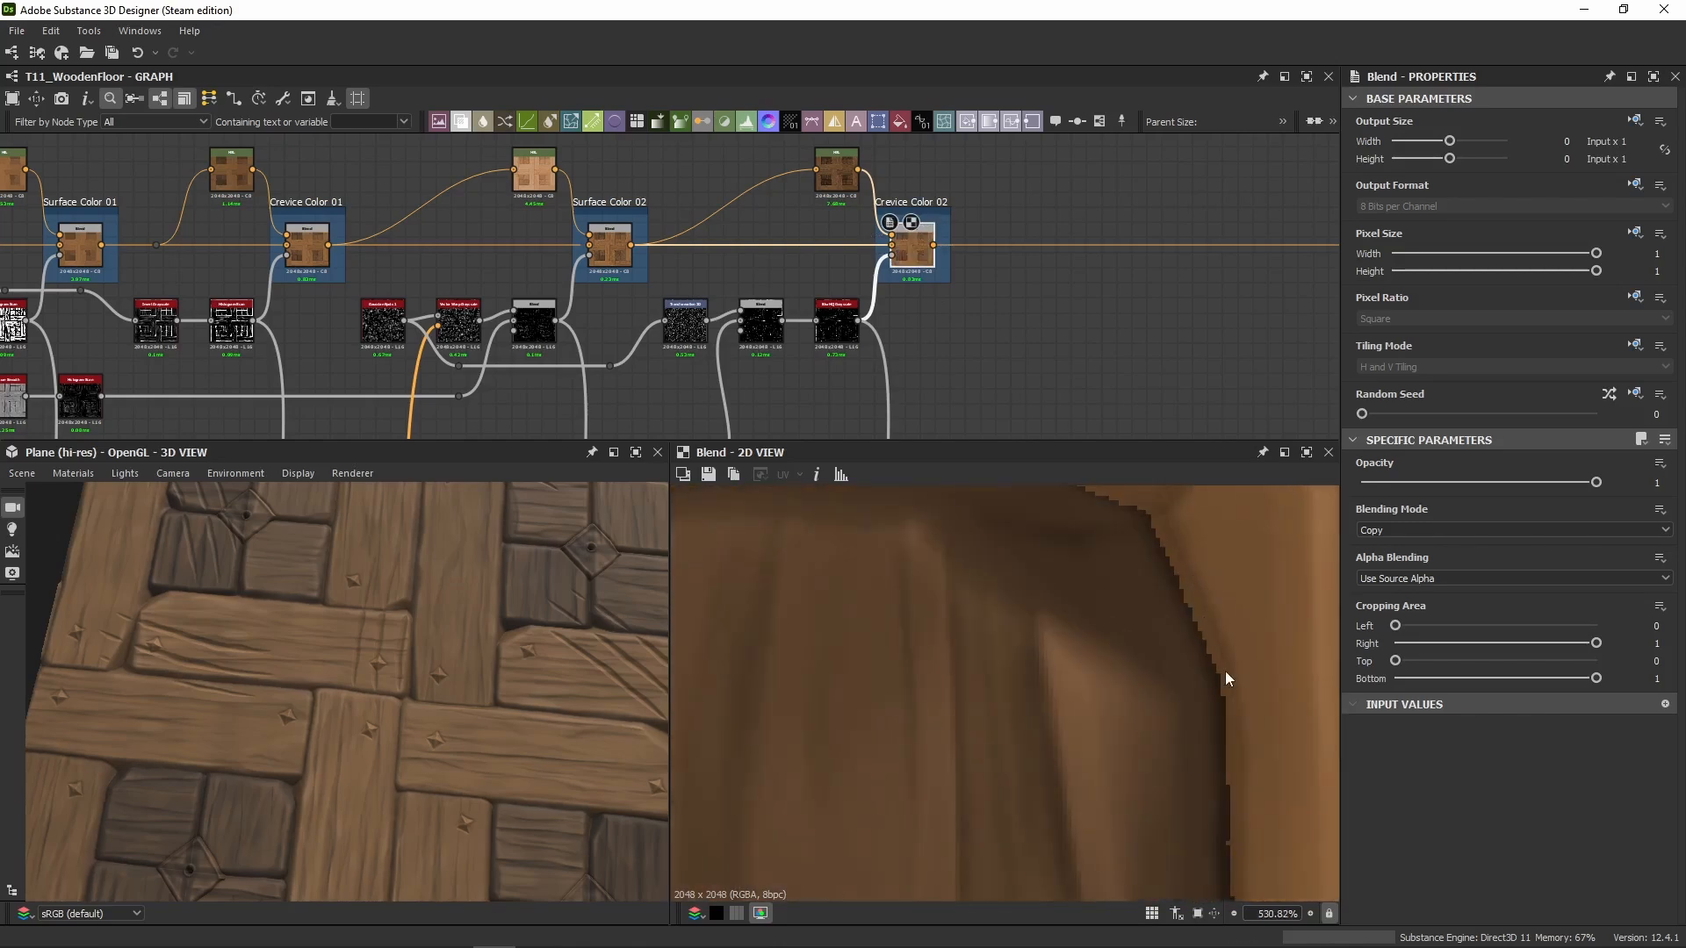
Step: Inspect the Normal and Curvature Sobel nodes behind the Crevice Color 02 mask, examining the gap where planks meet
middle_drag(610, 363, 730, 334)
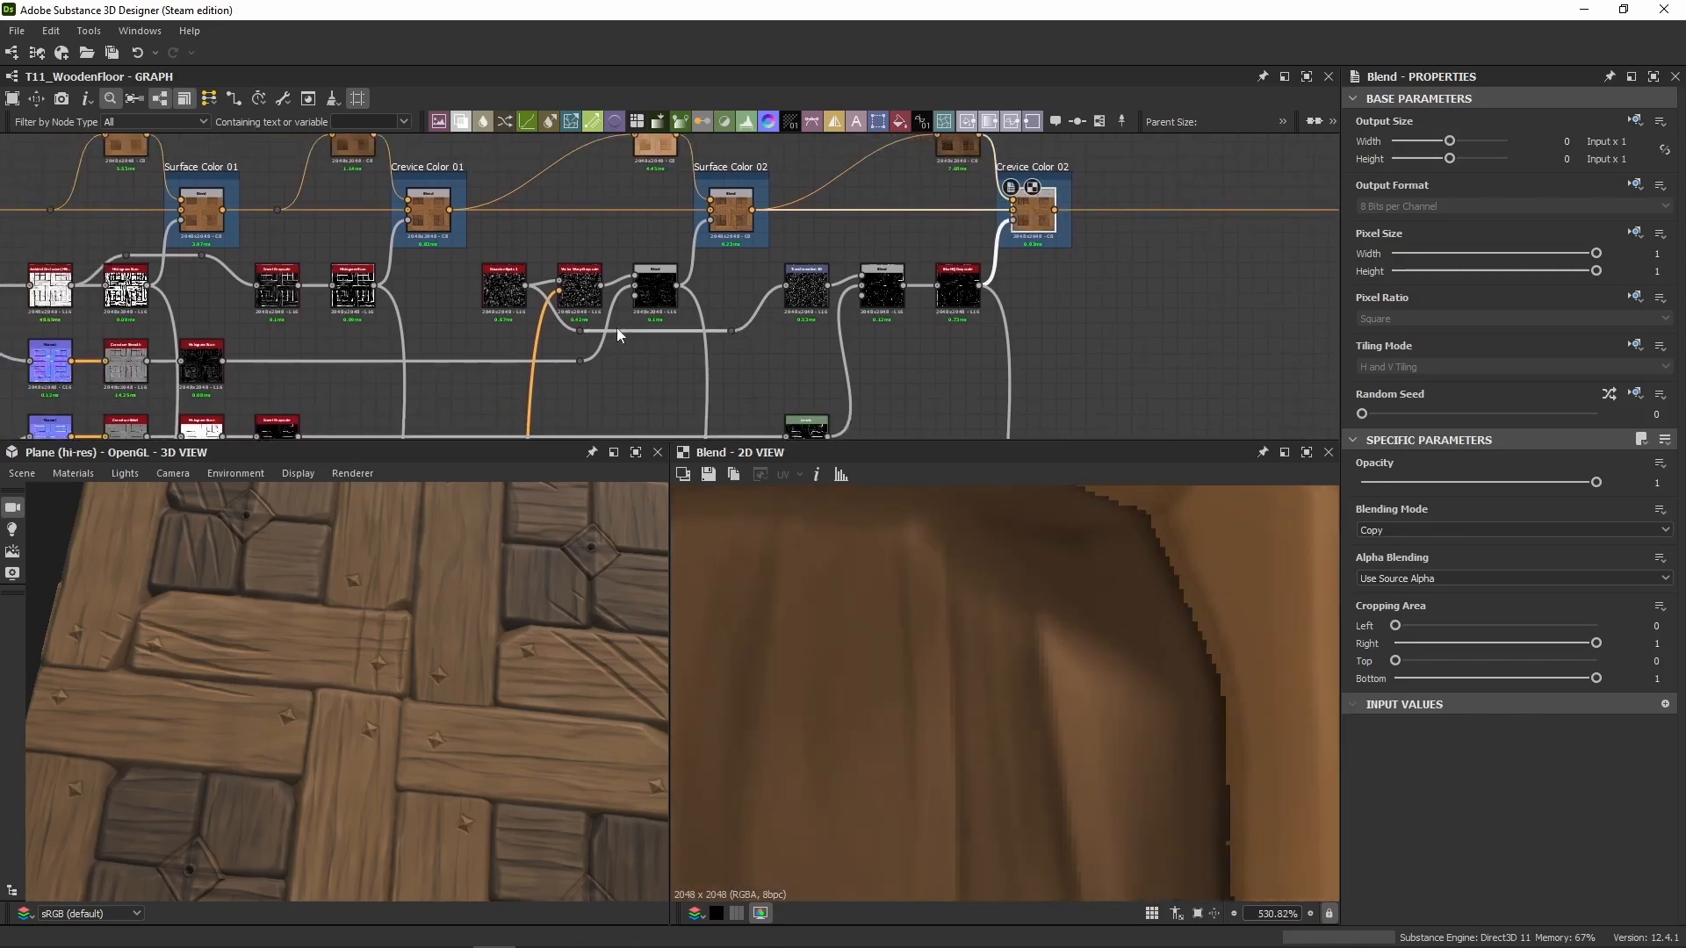
middle_drag(616, 329, 1157, 255)
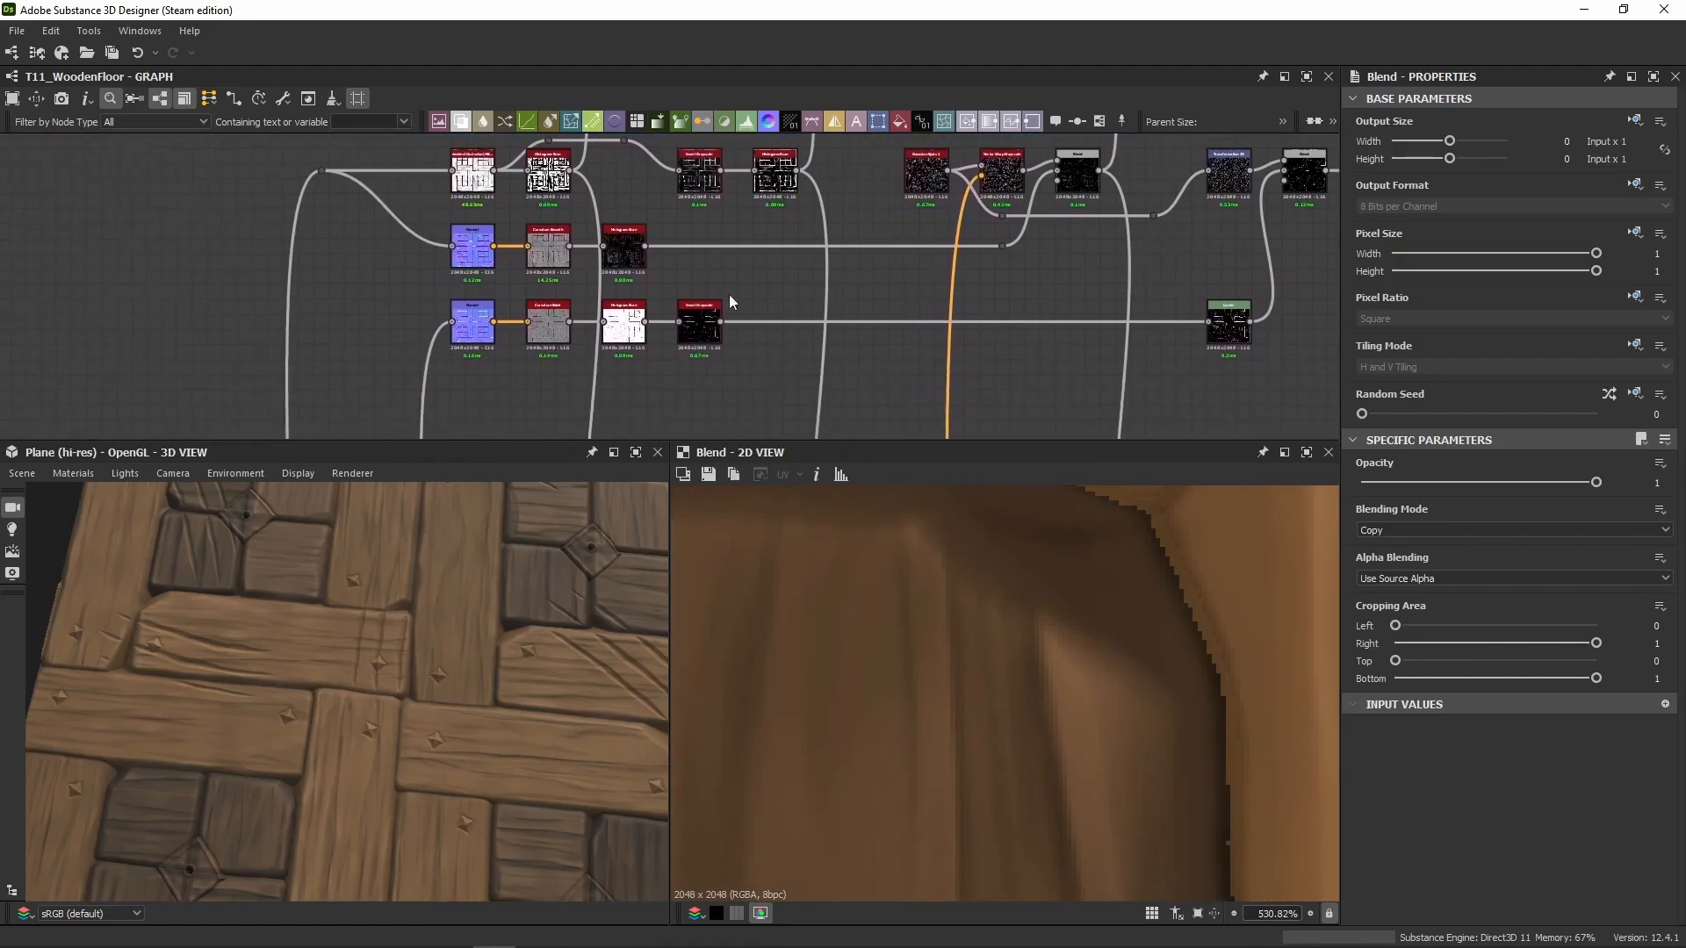
scroll(497, 331, up, 5)
click(499, 331)
scroll(503, 331, down, 2)
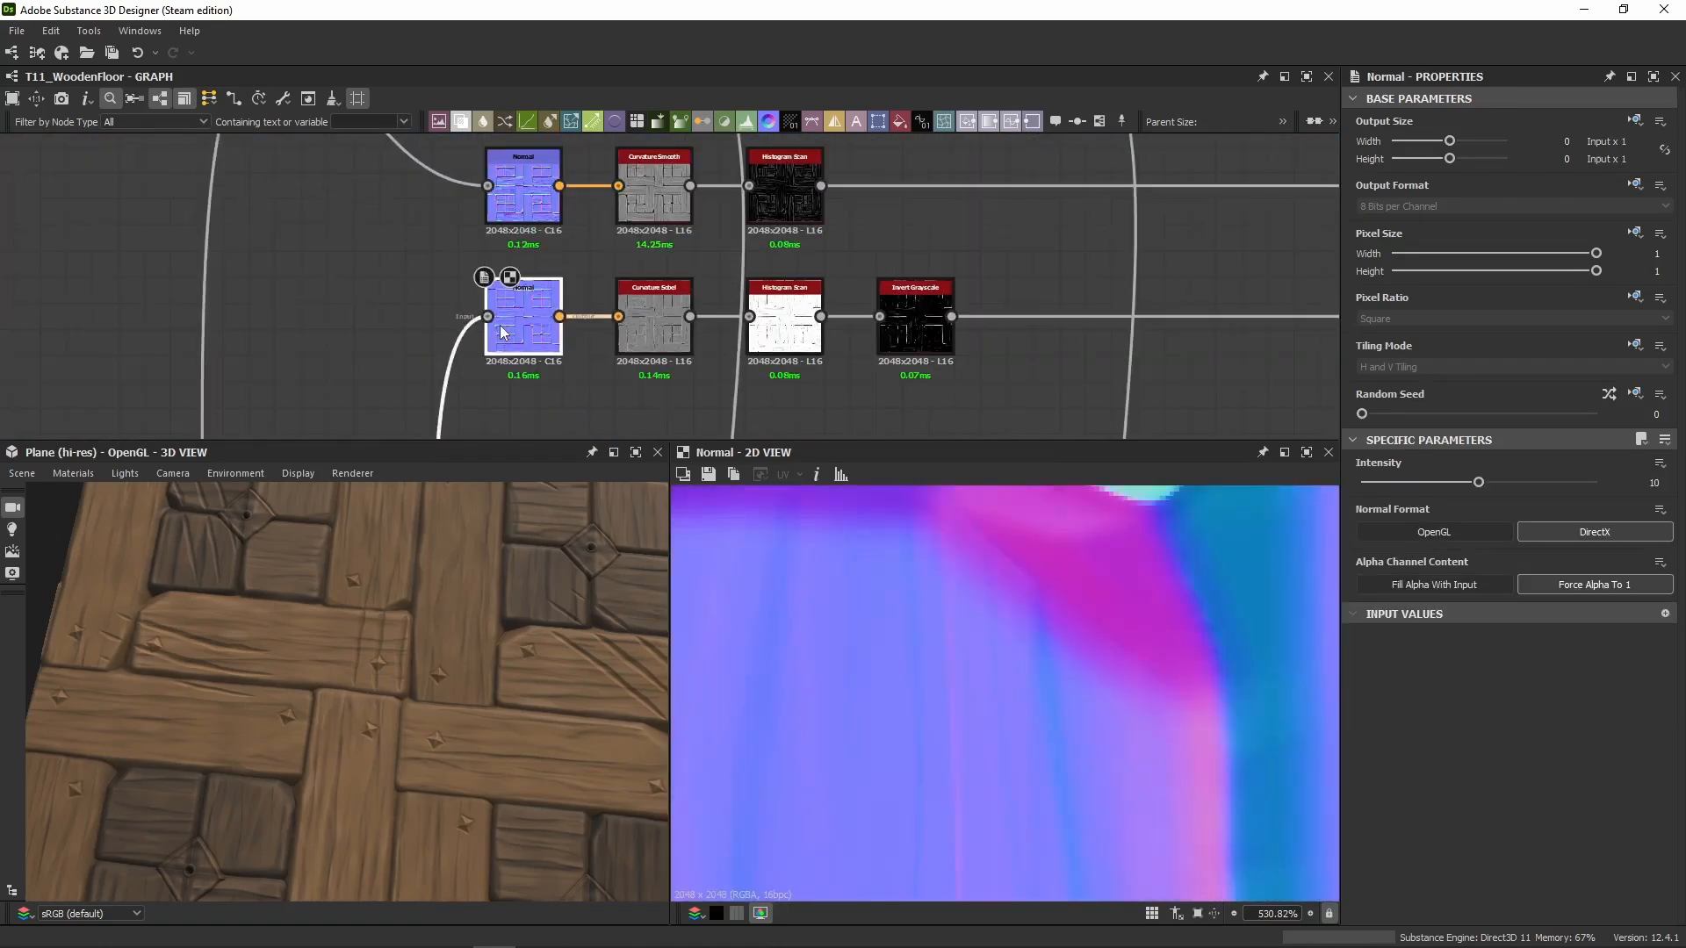
click(654, 321)
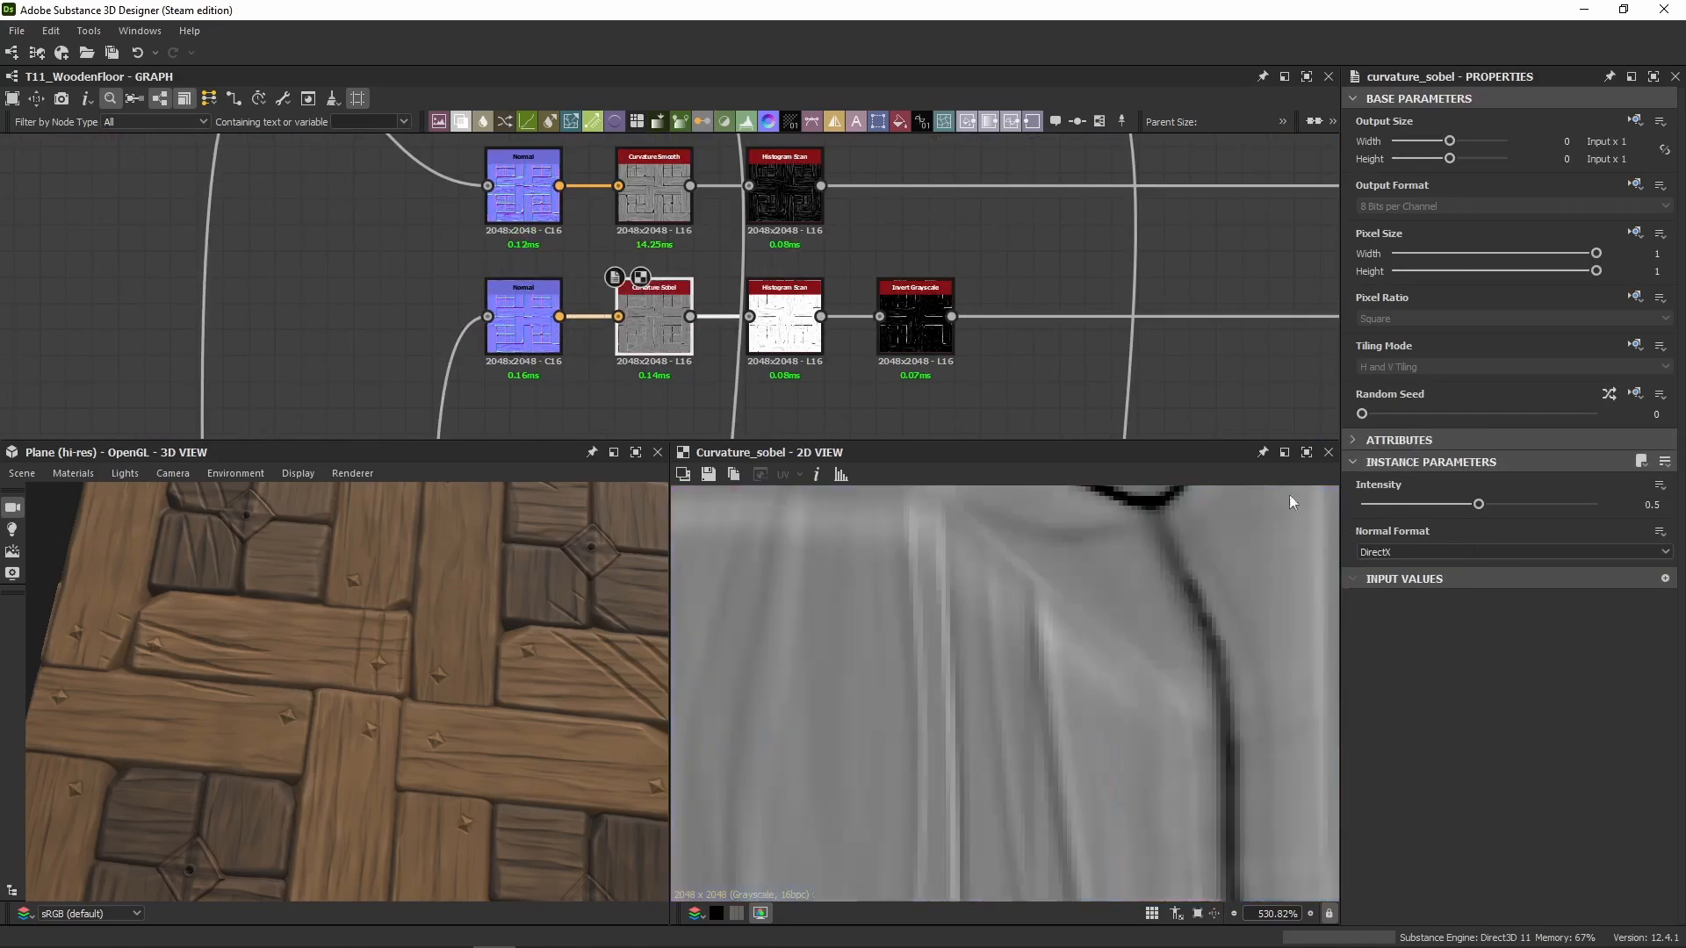
middle_drag(1112, 549, 1025, 795)
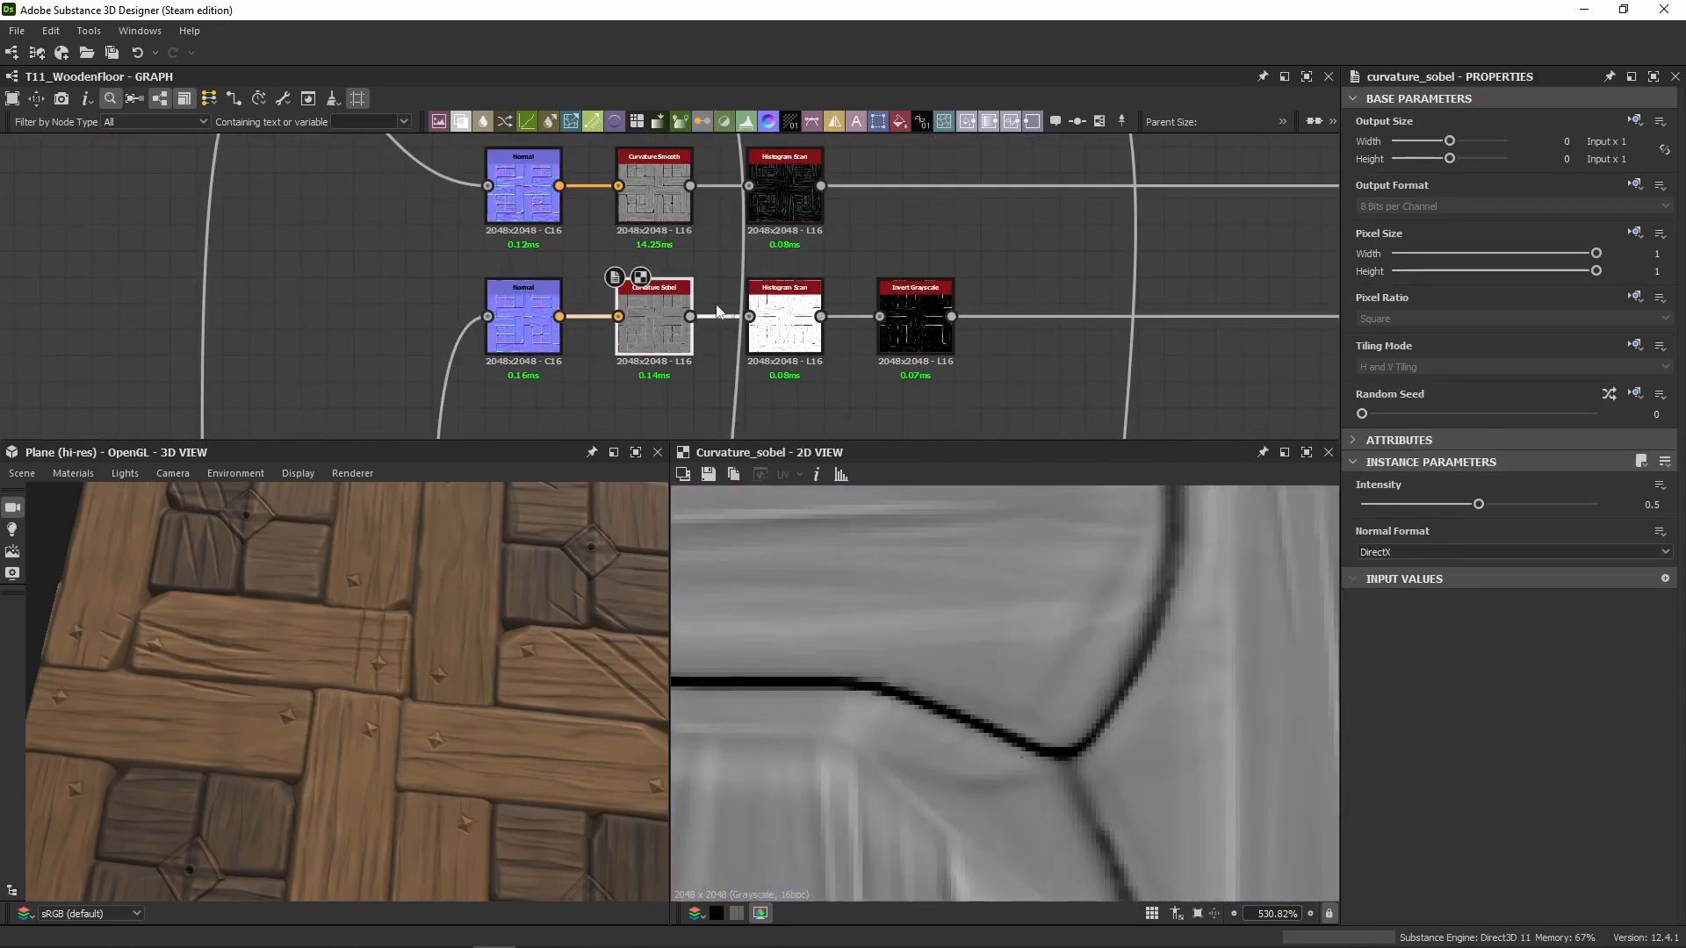
Step: Compare the Curvature Smooth output with the Curvature Sobel output at the same plank junction
click(655, 212)
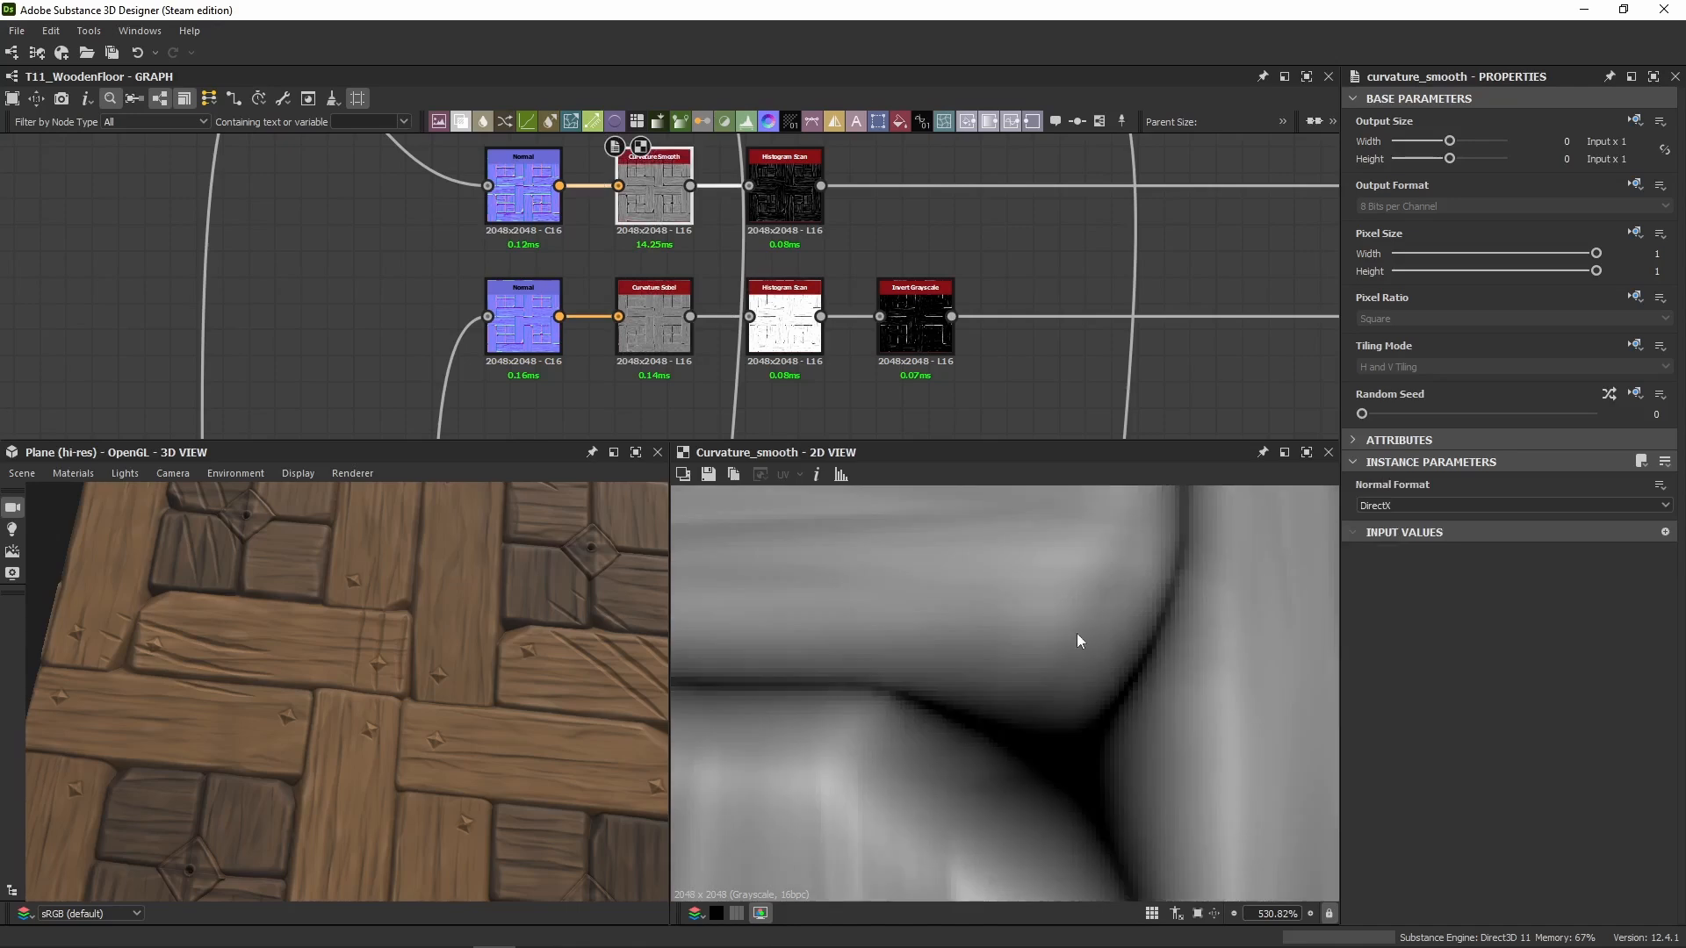
click(678, 346)
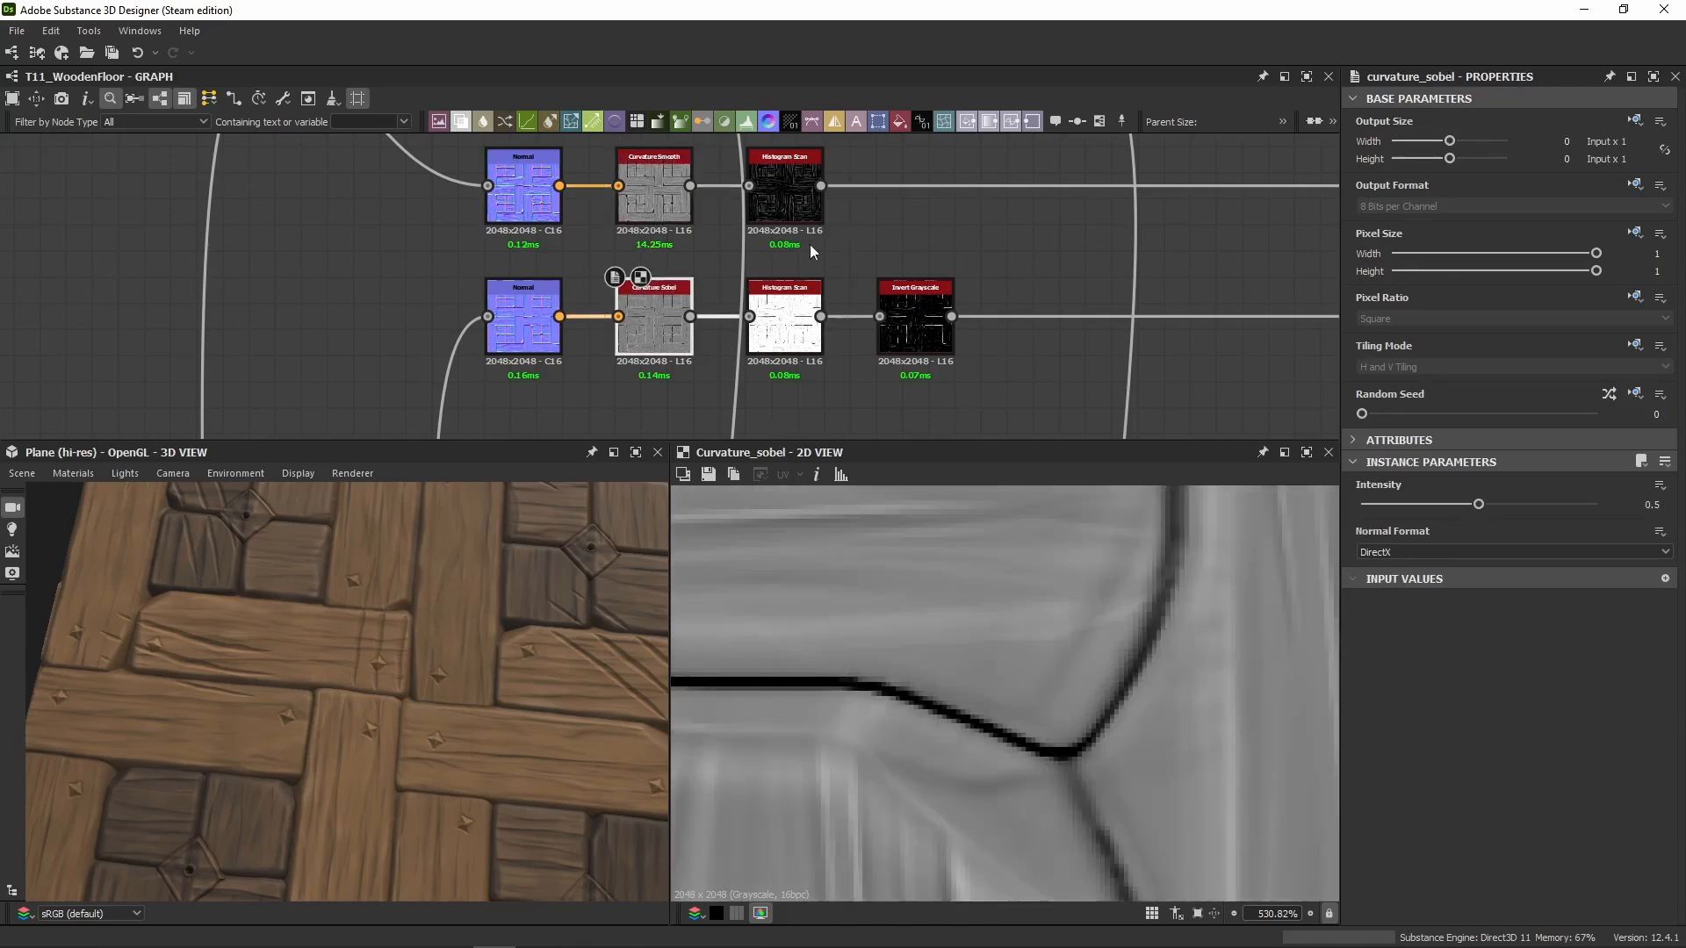
click(693, 346)
click(691, 348)
Step: Inspect the Histogram Scan following Curvature Sobel and the inverted mask from Invert Grayscale up close
click(817, 350)
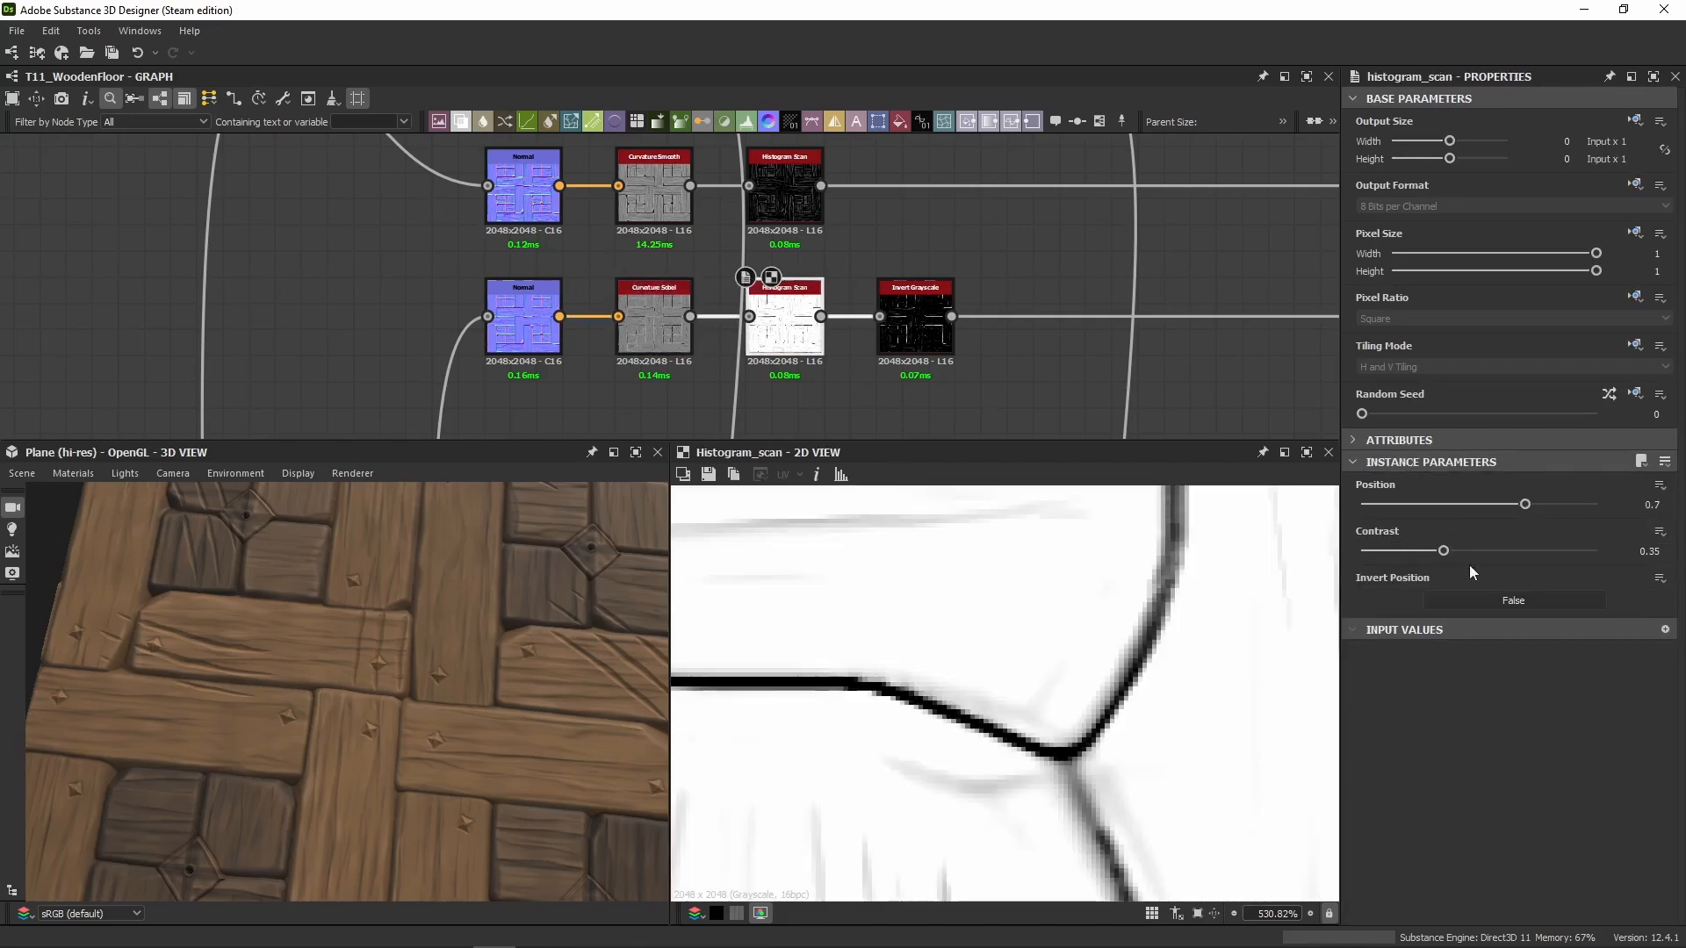
click(916, 321)
scroll(1010, 693, down, 6)
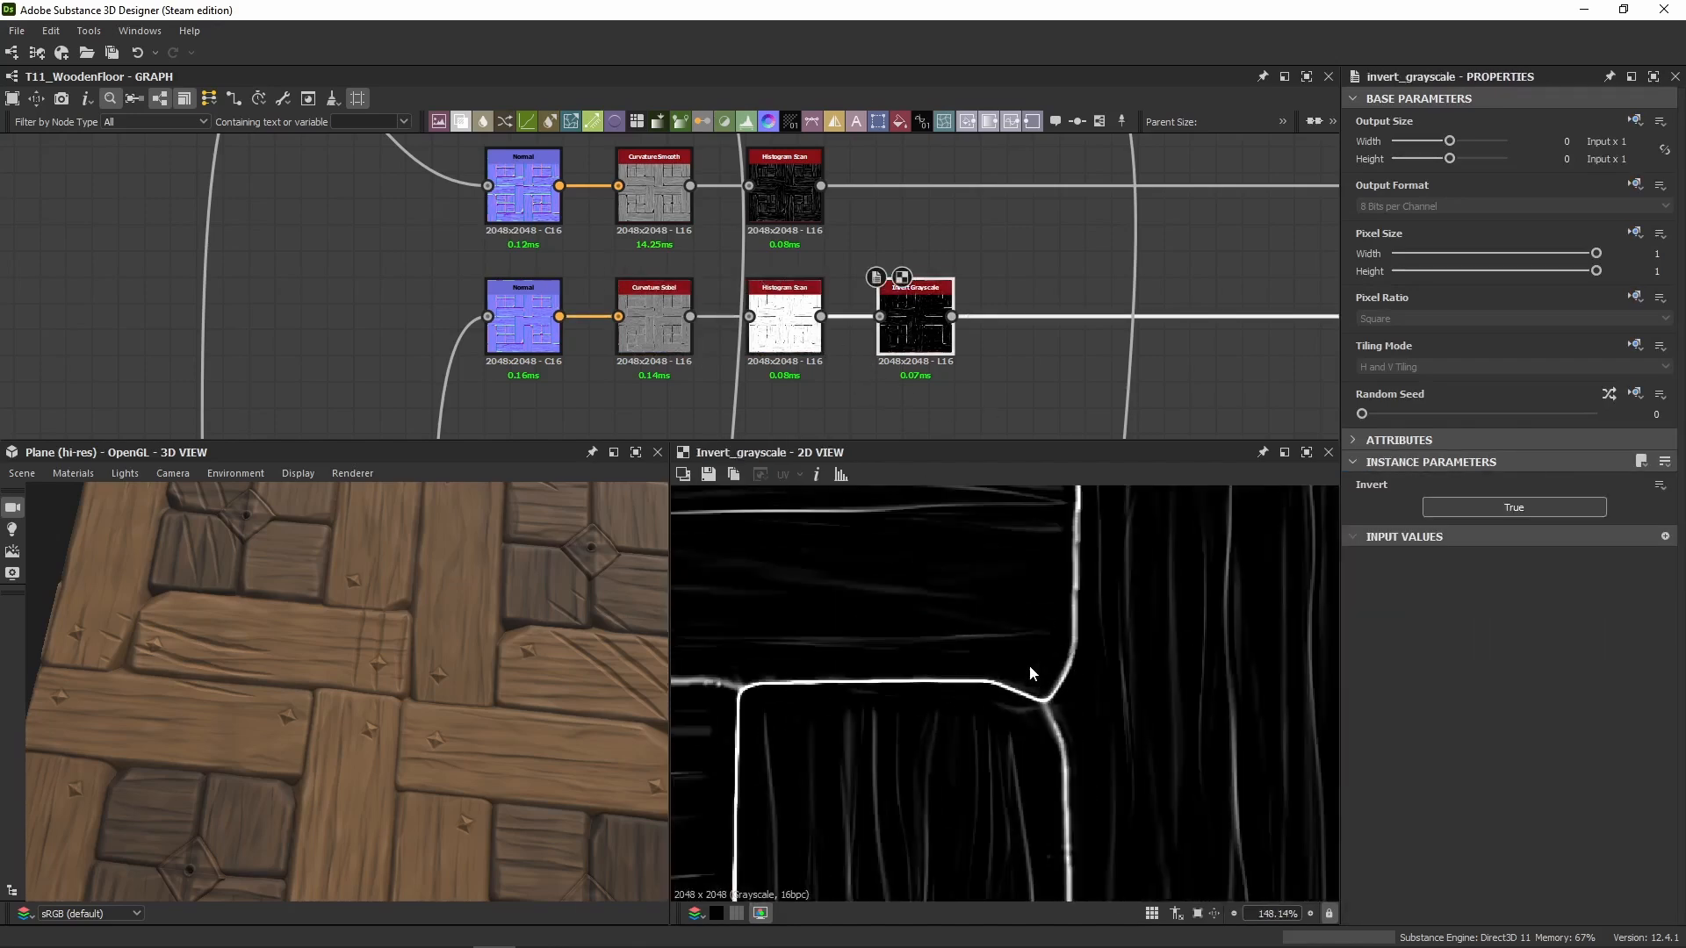
scroll(961, 683, up, 4)
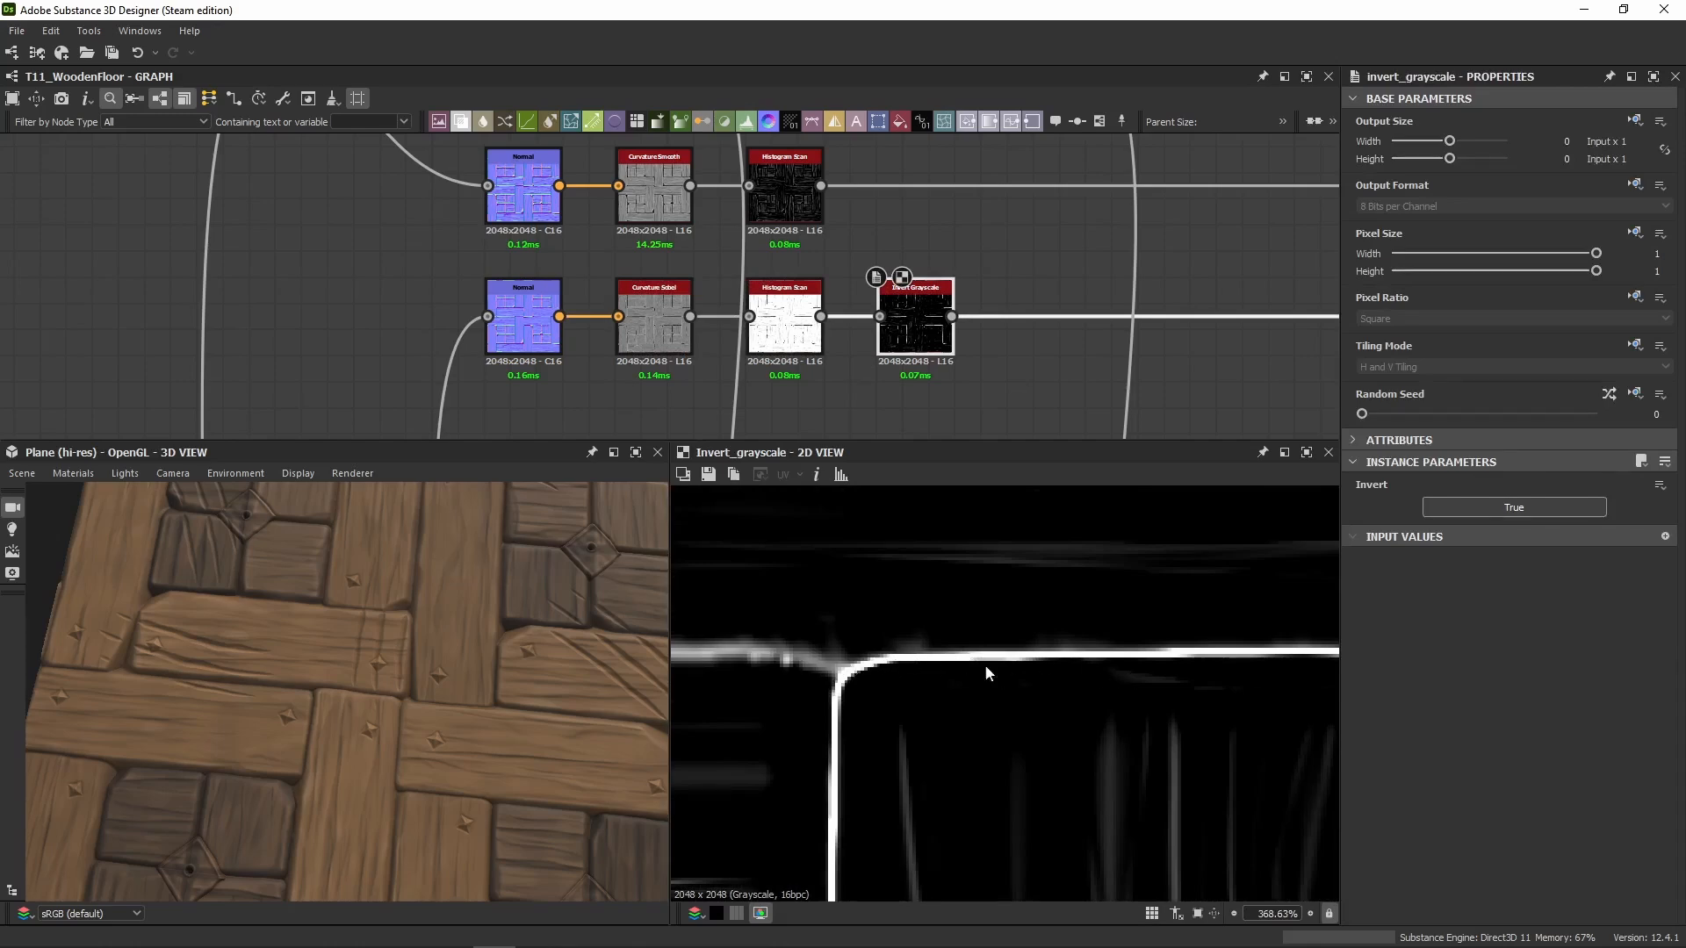
Step: Preview the Levels node after Invert Grayscale and show its level parameters as numeric sliders instead of the histogram
middle_drag(1024, 407, 459, 289)
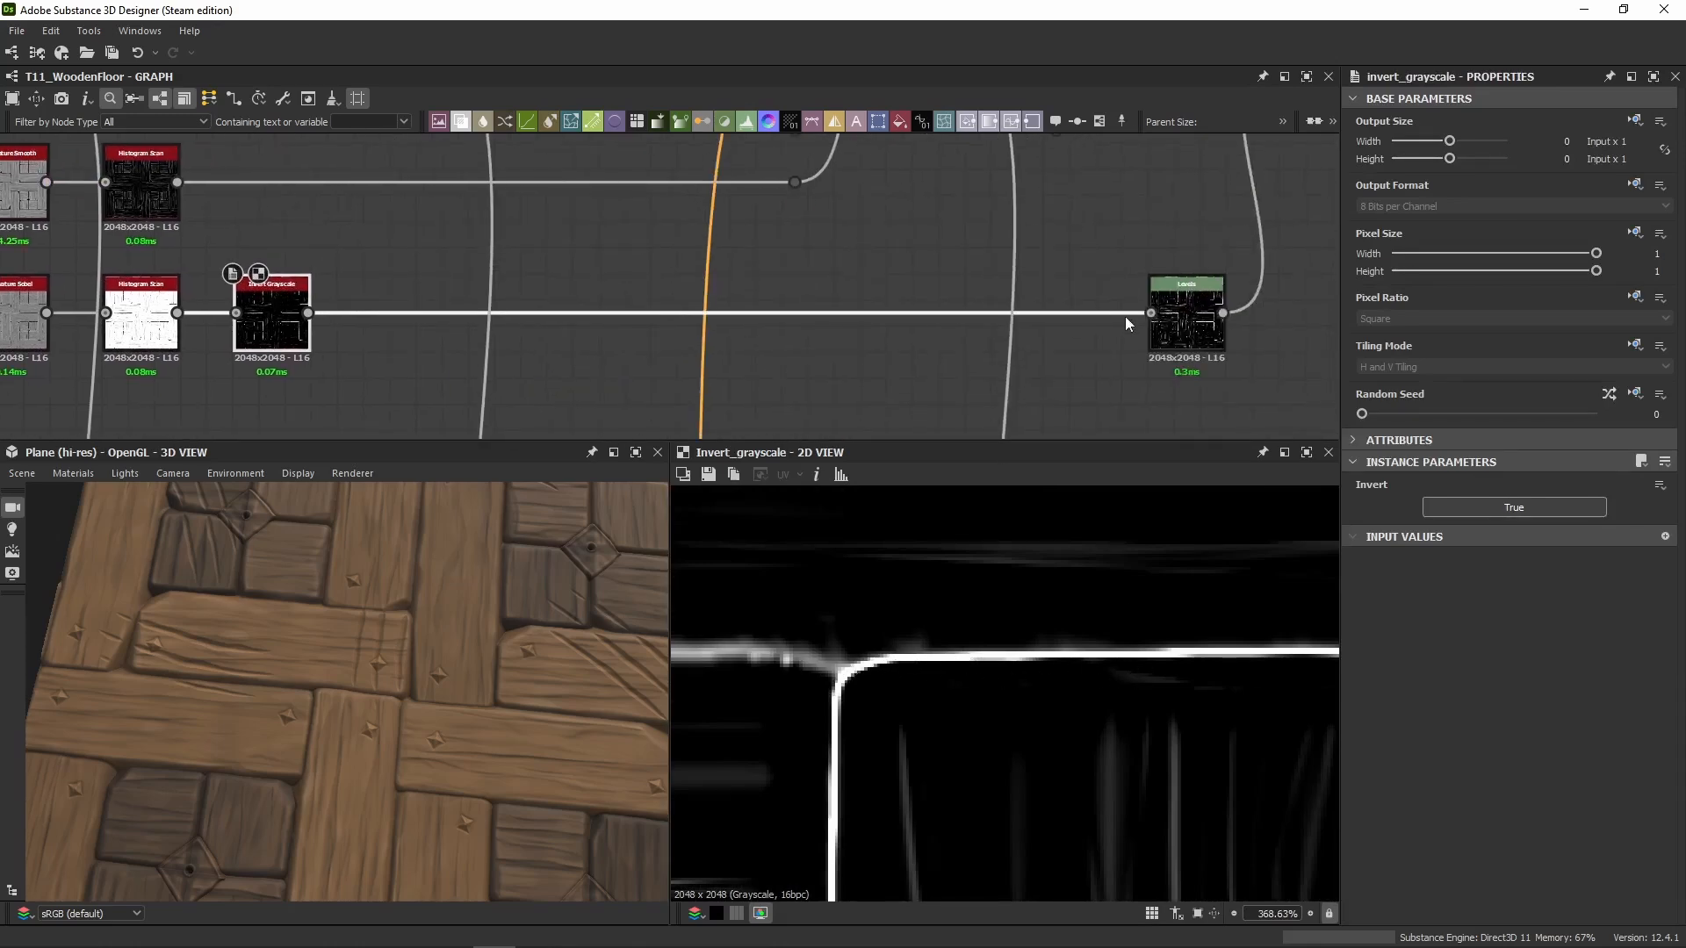
click(1173, 332)
scroll(869, 693, down, 4)
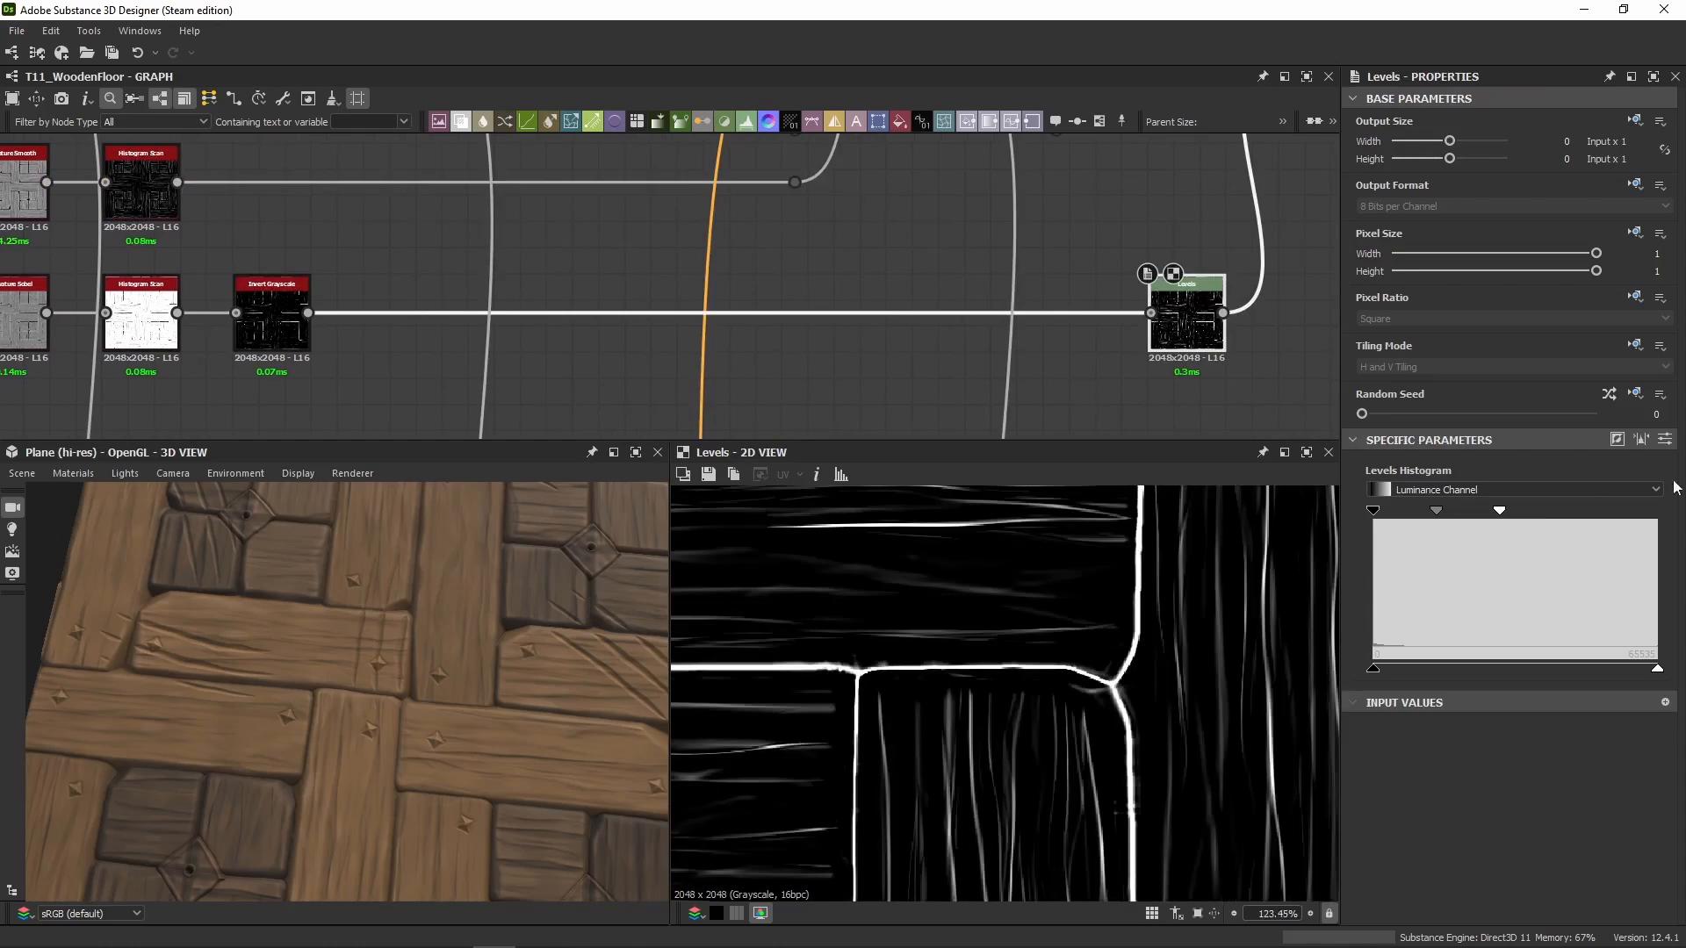
click(1665, 439)
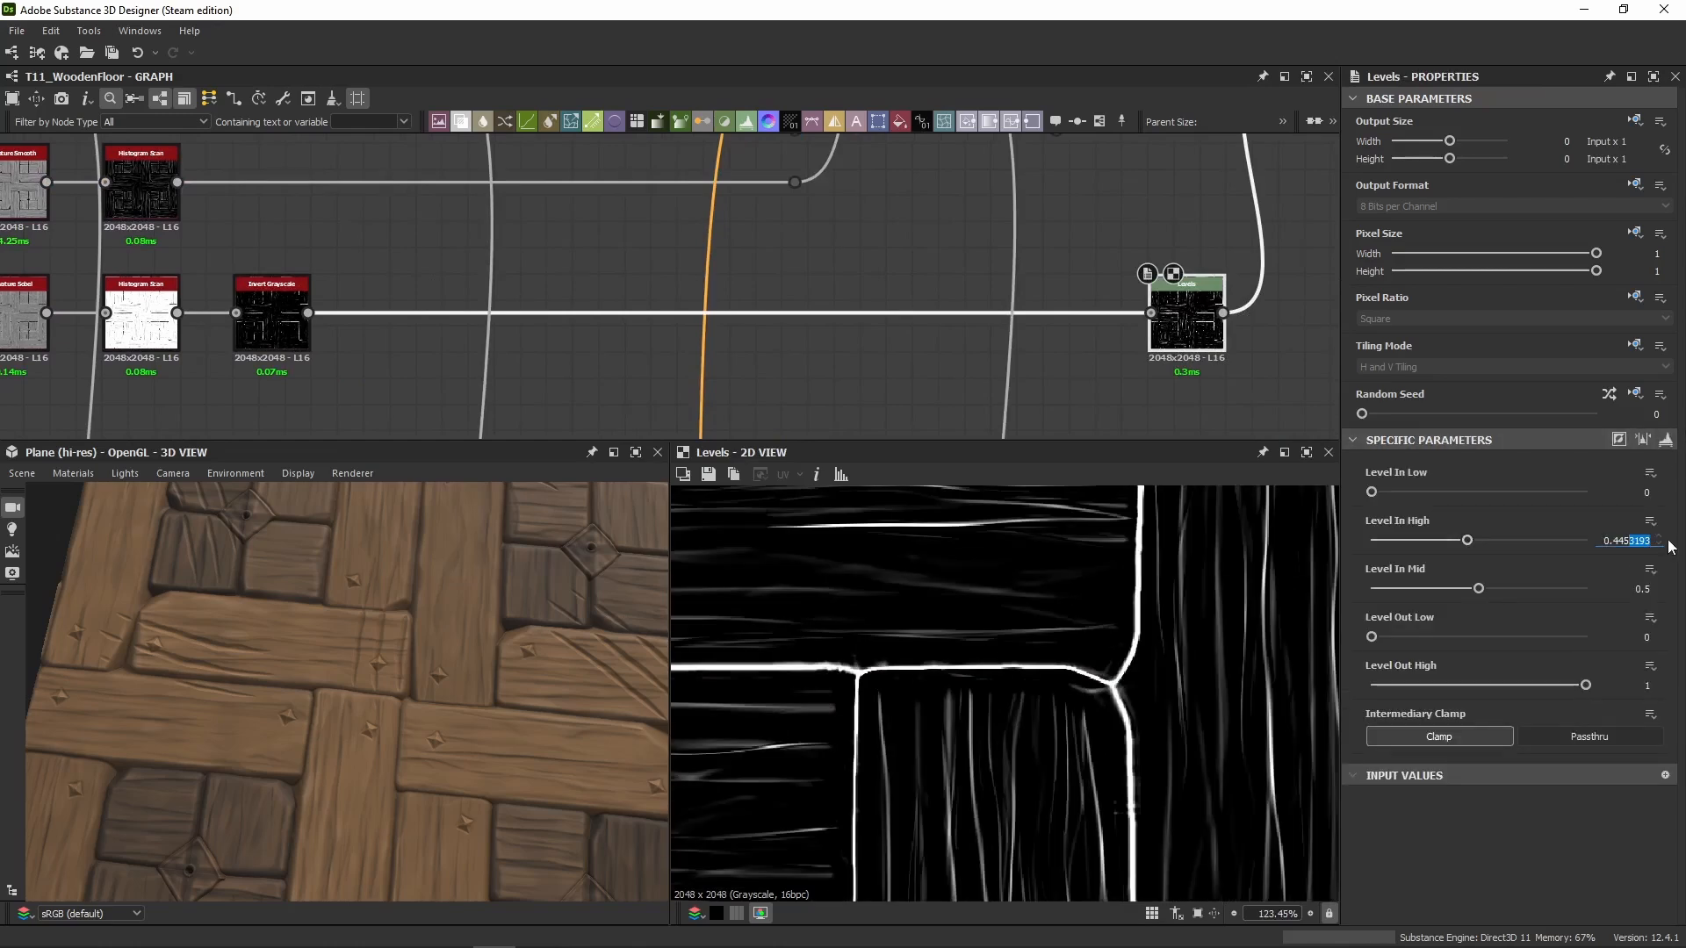
Step: Set the Levels node's Level In High to 0.445
key(Return)
scroll(936, 277, down, 6)
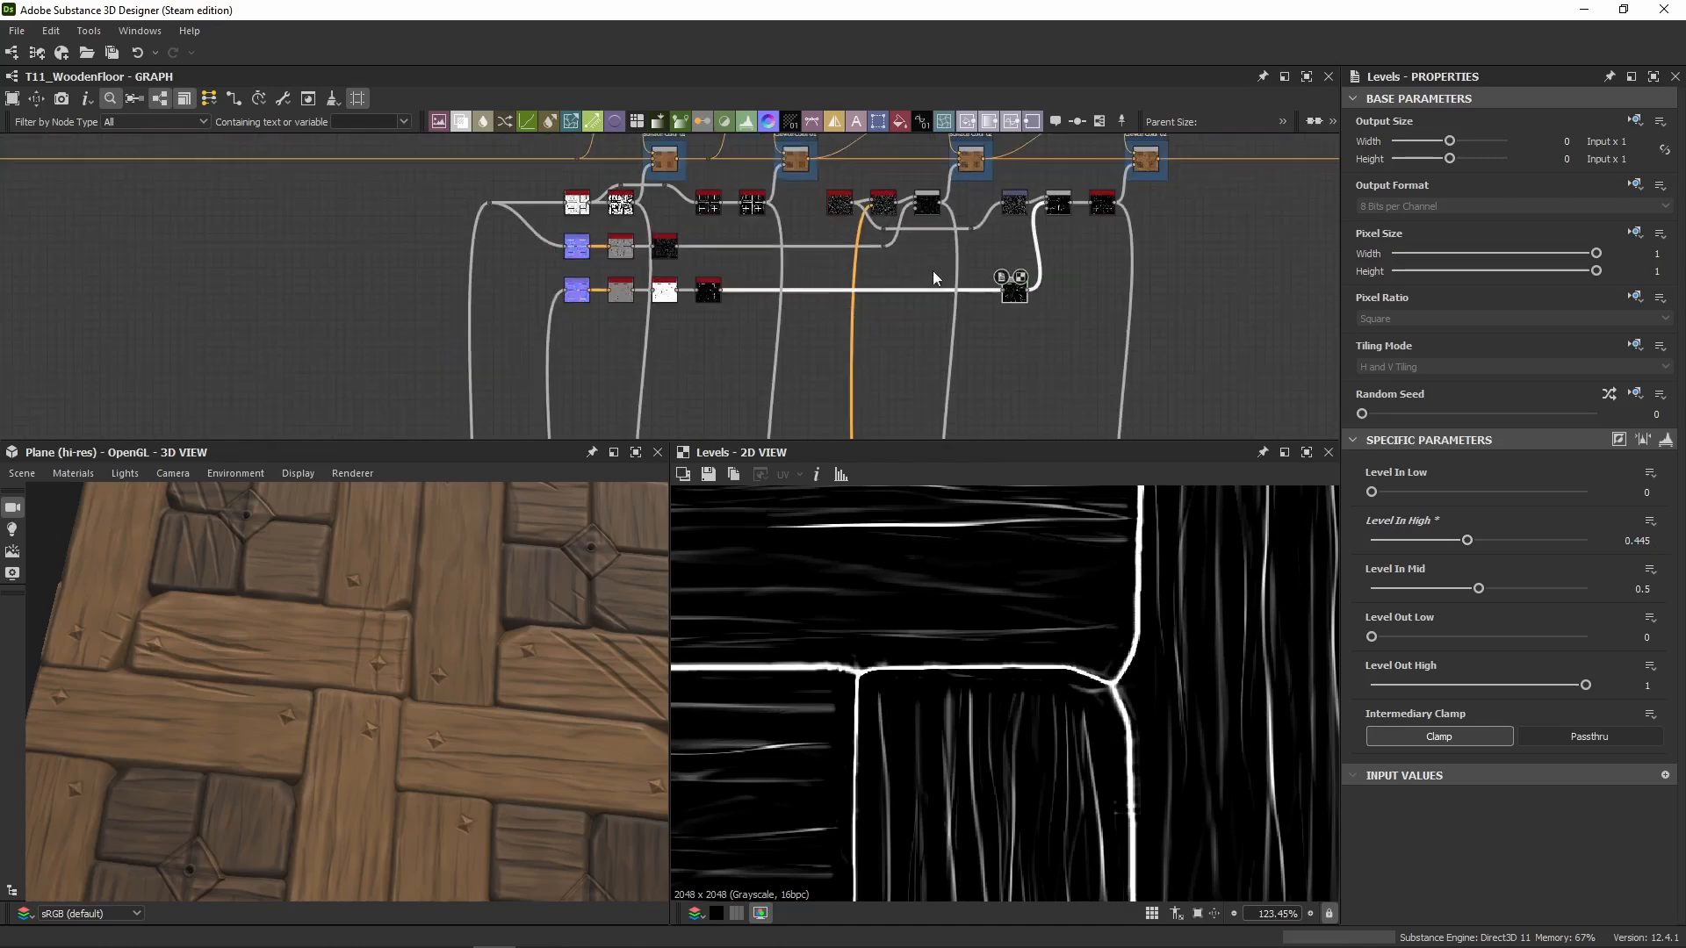
Step: Inspect the Subtract Blend following the Levels node and the Gaussian Spots 1 noise that supplies its spots
middle_drag(1101, 292, 940, 303)
scroll(941, 304, up, 3)
middle_drag(767, 231, 771, 333)
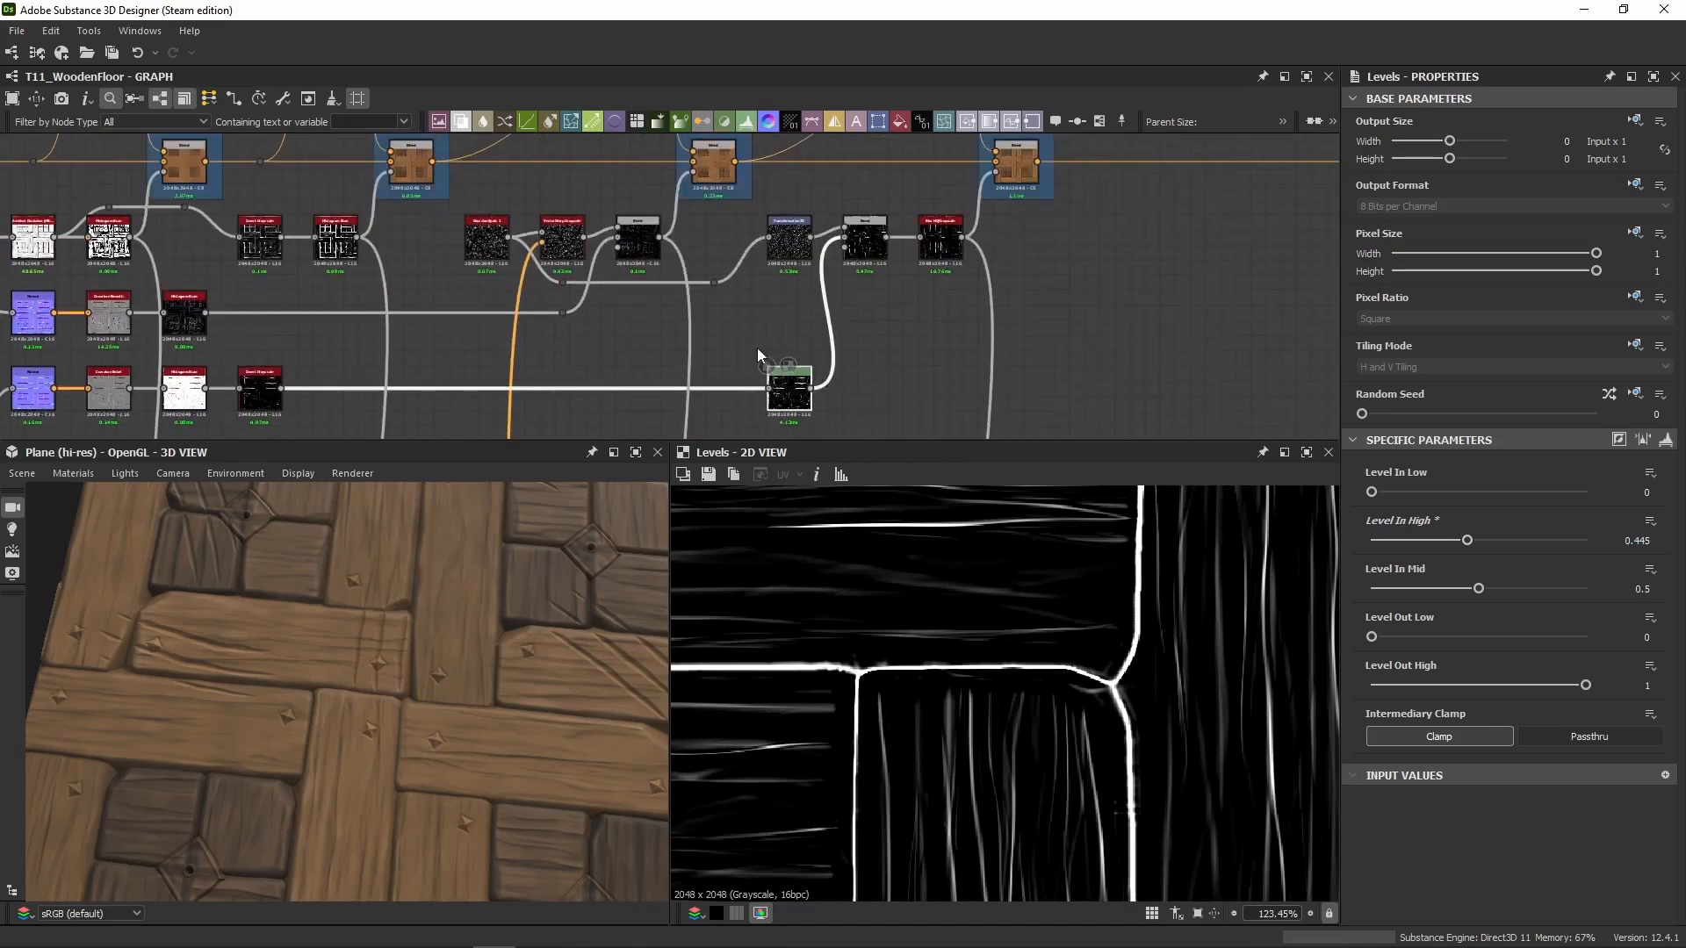
click(864, 249)
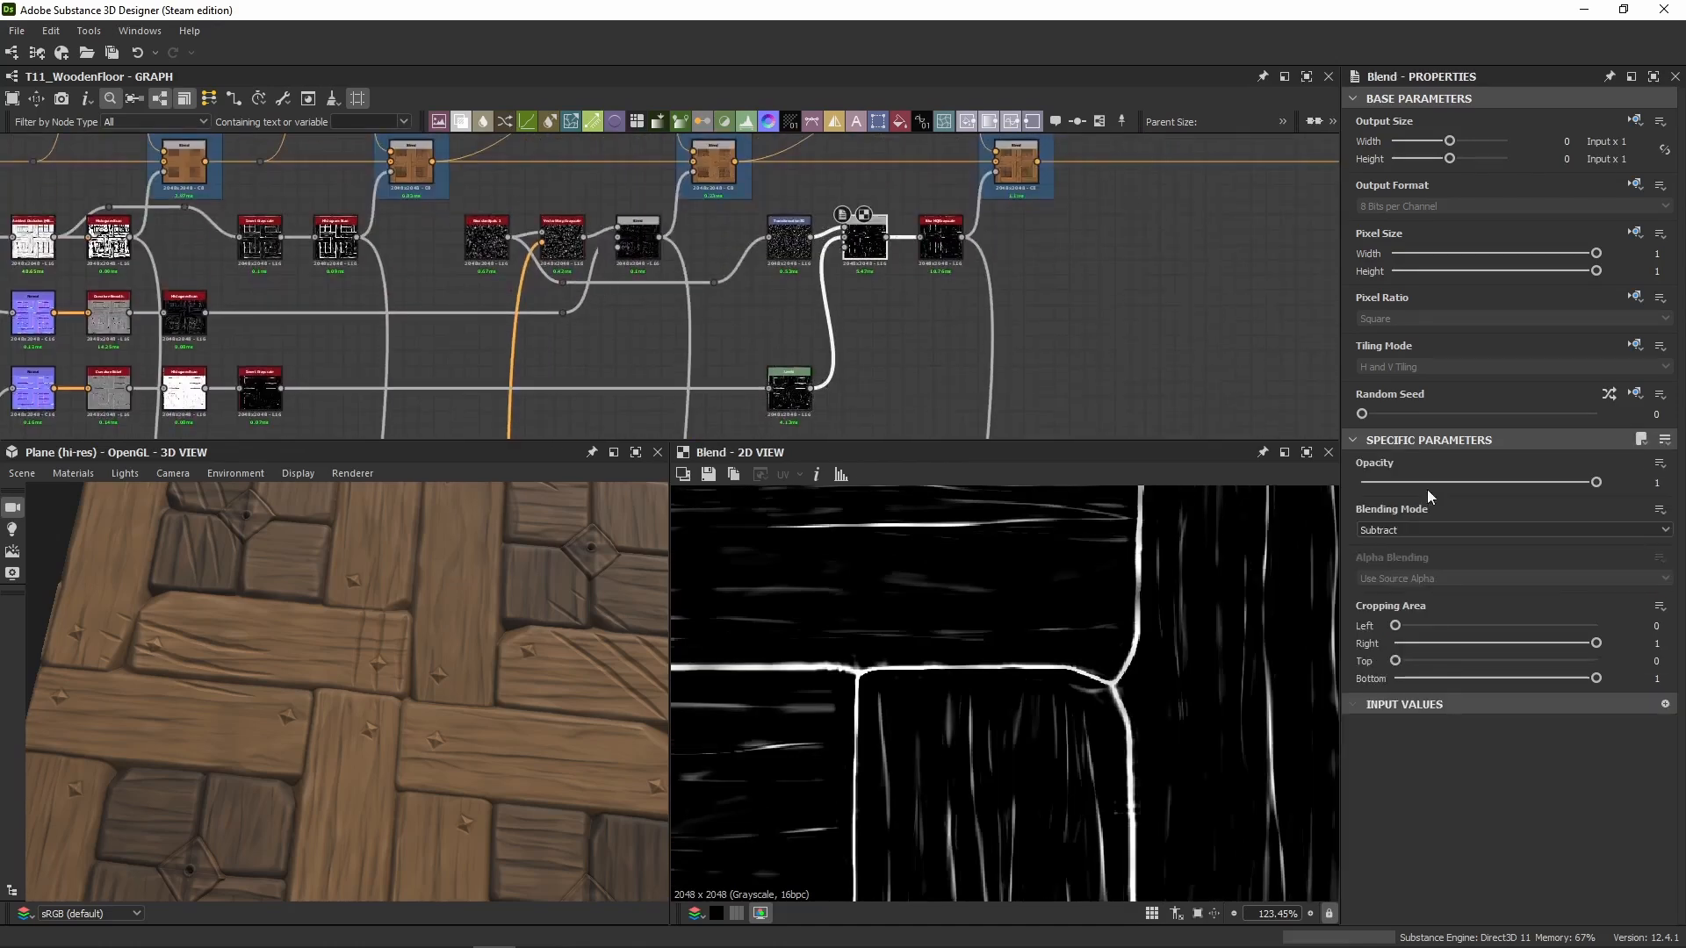
scroll(529, 234, up, 5)
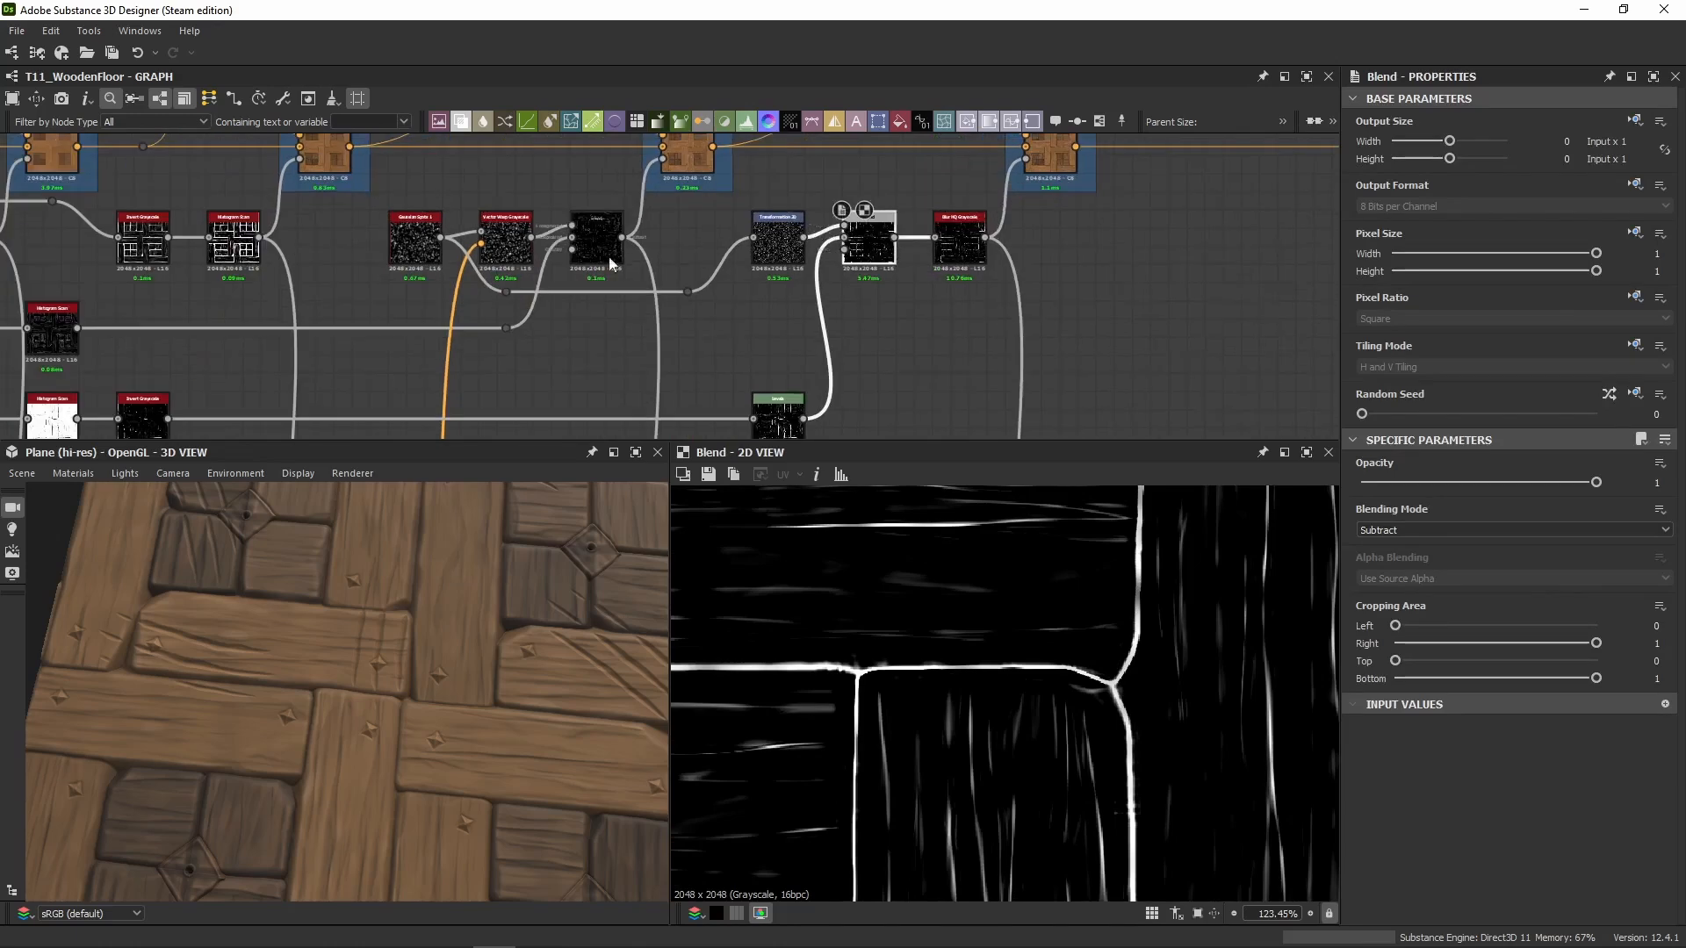
click(408, 232)
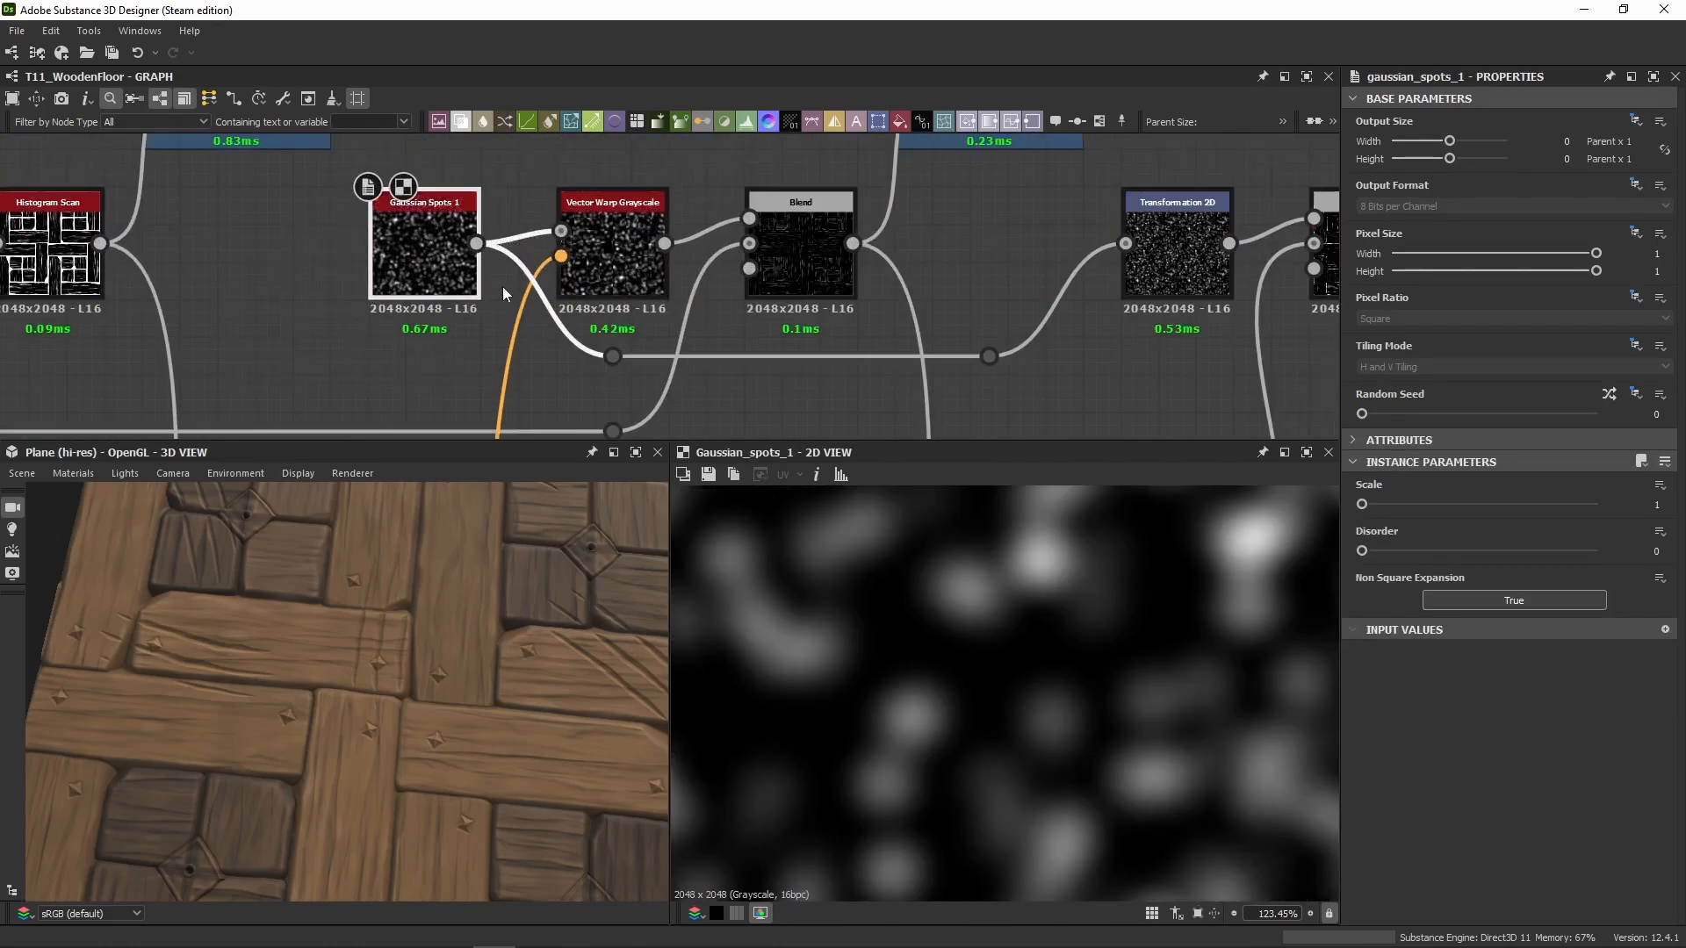
scroll(1165, 325, down, 3)
middle_drag(1164, 321, 610, 281)
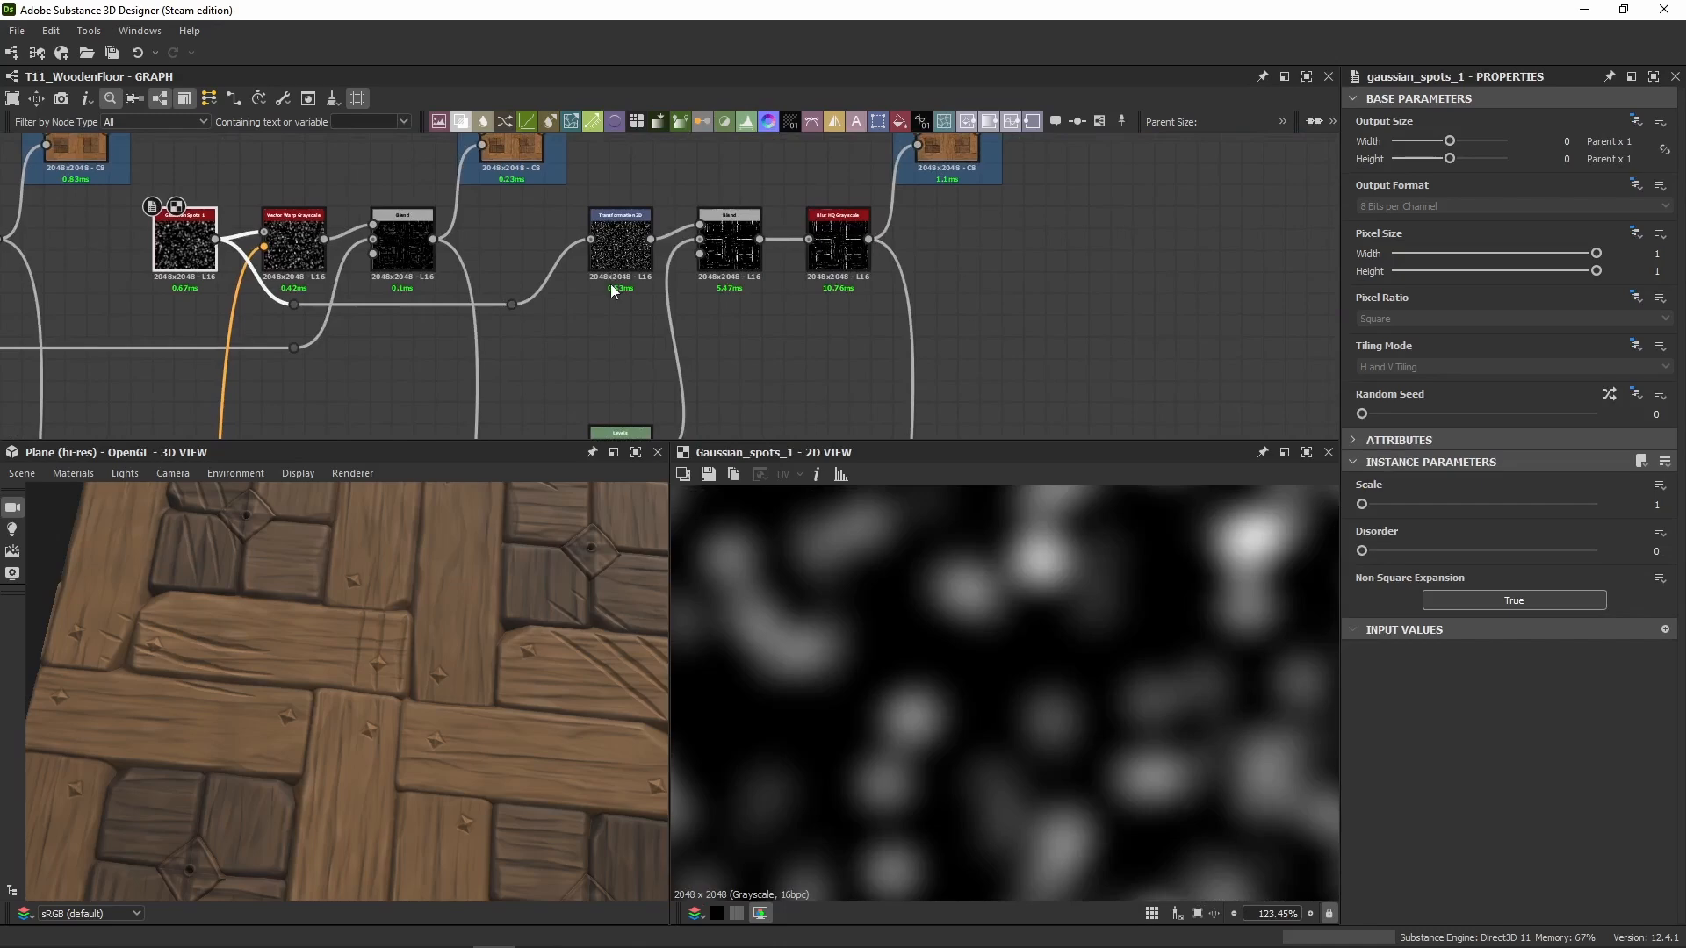
Step: Duplicate the Vector Warp Grayscale node and insert the copy between Transformation 2D and the Crevice Color 02 mask's Subtract Blend
click(307, 256)
key(ctrl+c)
key(ctrl+v)
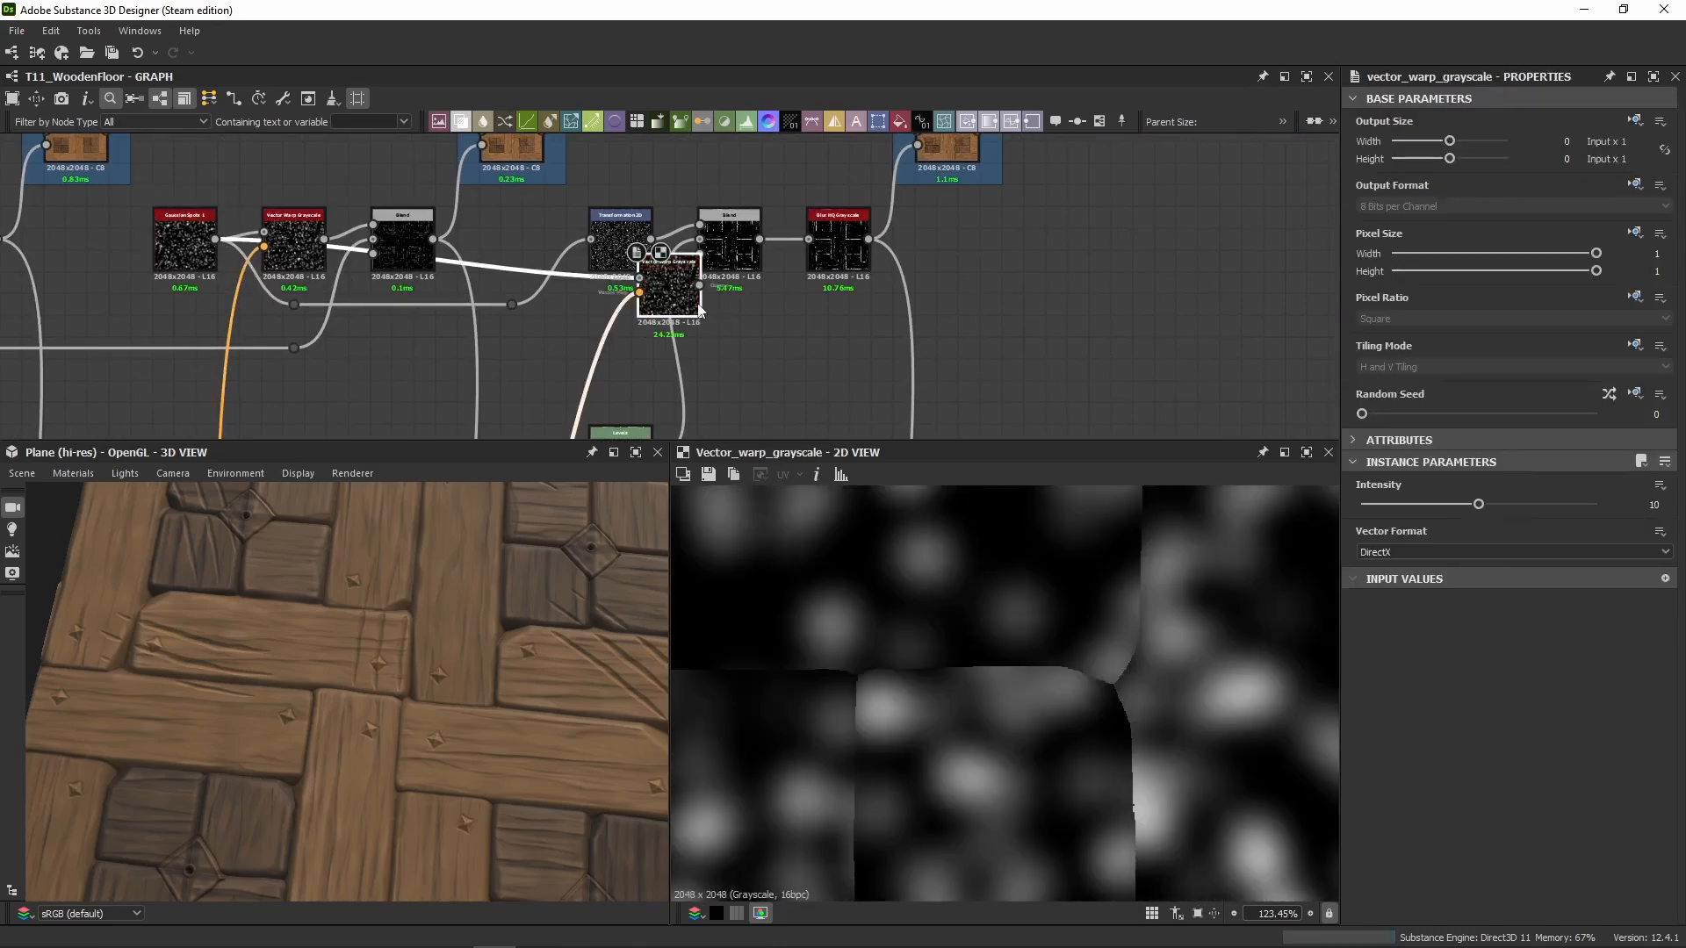
drag(701, 309, 717, 373)
drag(652, 241, 656, 340)
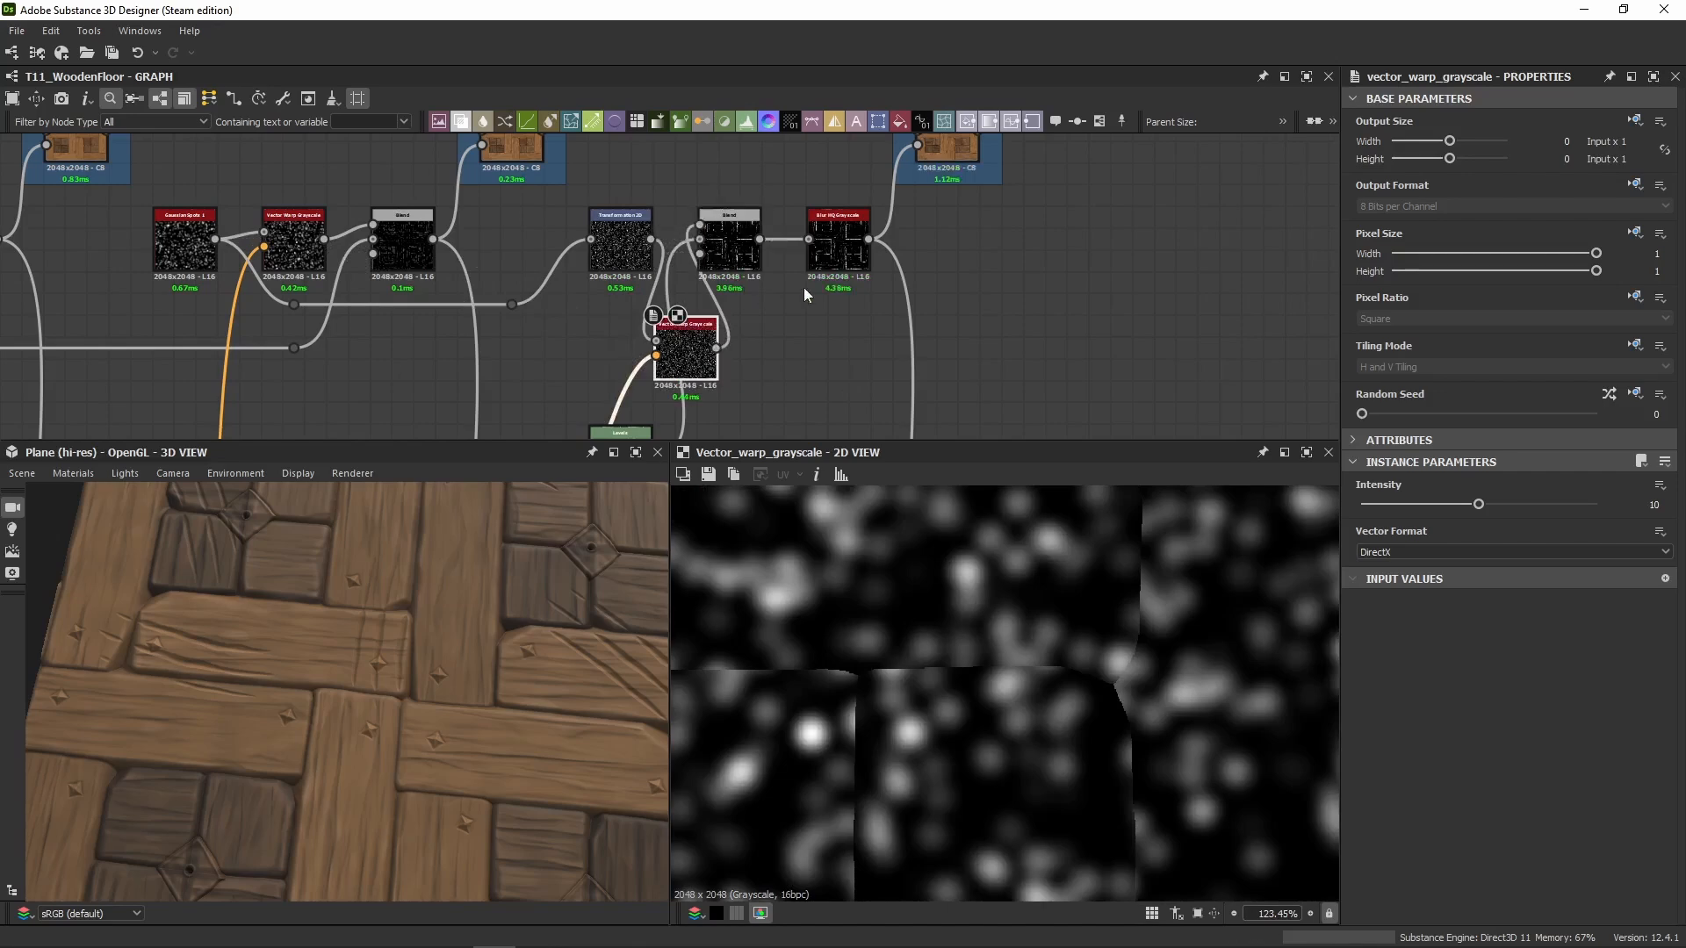
Step: Make room by shifting the Crevice Color 02 mask Blend and its following nodes, and align the duplicated warp after Transformation 2D
scroll(803, 287, down, 4)
drag(858, 164, 792, 309)
scroll(650, 311, up, 4)
middle_drag(570, 363, 672, 291)
drag(662, 379, 725, 221)
Step: Add a dot on the long horizontal link carrying the random plank colours, below the duplicated Vector Warp Grayscale
scroll(671, 340, down, 8)
mouse_move(681, 387)
middle_down()
mouse_move(723, 320)
mouse_move(722, 207)
mouse_move(726, 403)
mouse_move(736, 232)
middle_up()
scroll(727, 402, up, 4)
scroll(707, 406, down, 5)
middle_drag(740, 345, 746, 162)
middle_drag(747, 342, 744, 204)
scroll(737, 246, up, 8)
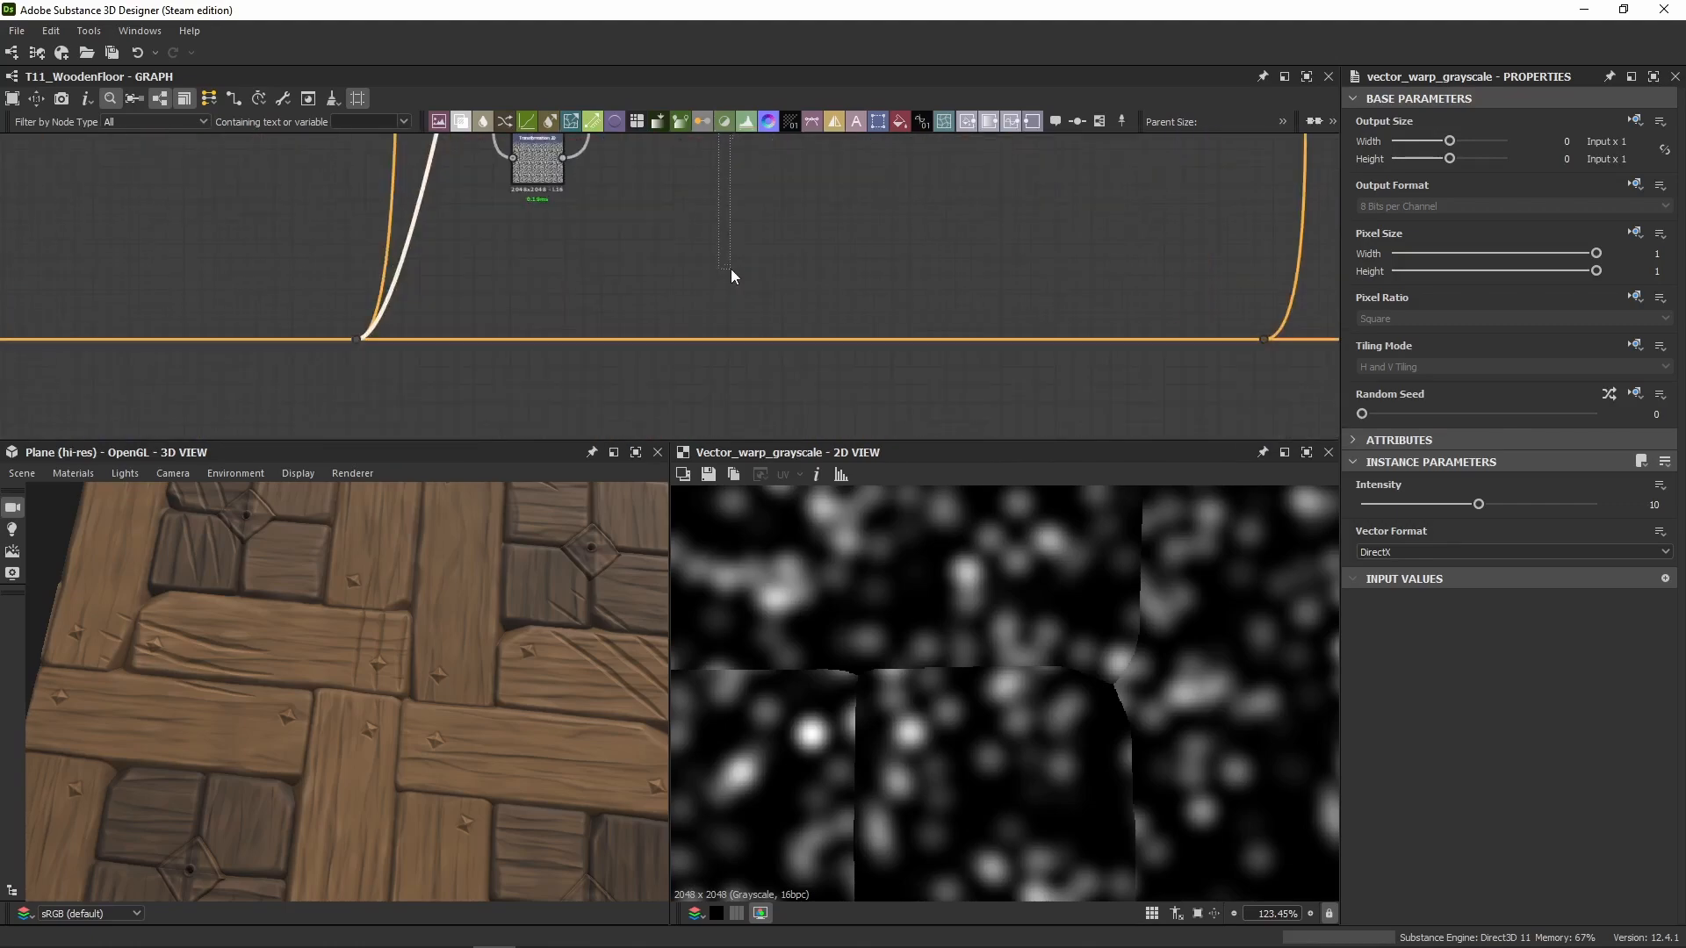
double_click(714, 360)
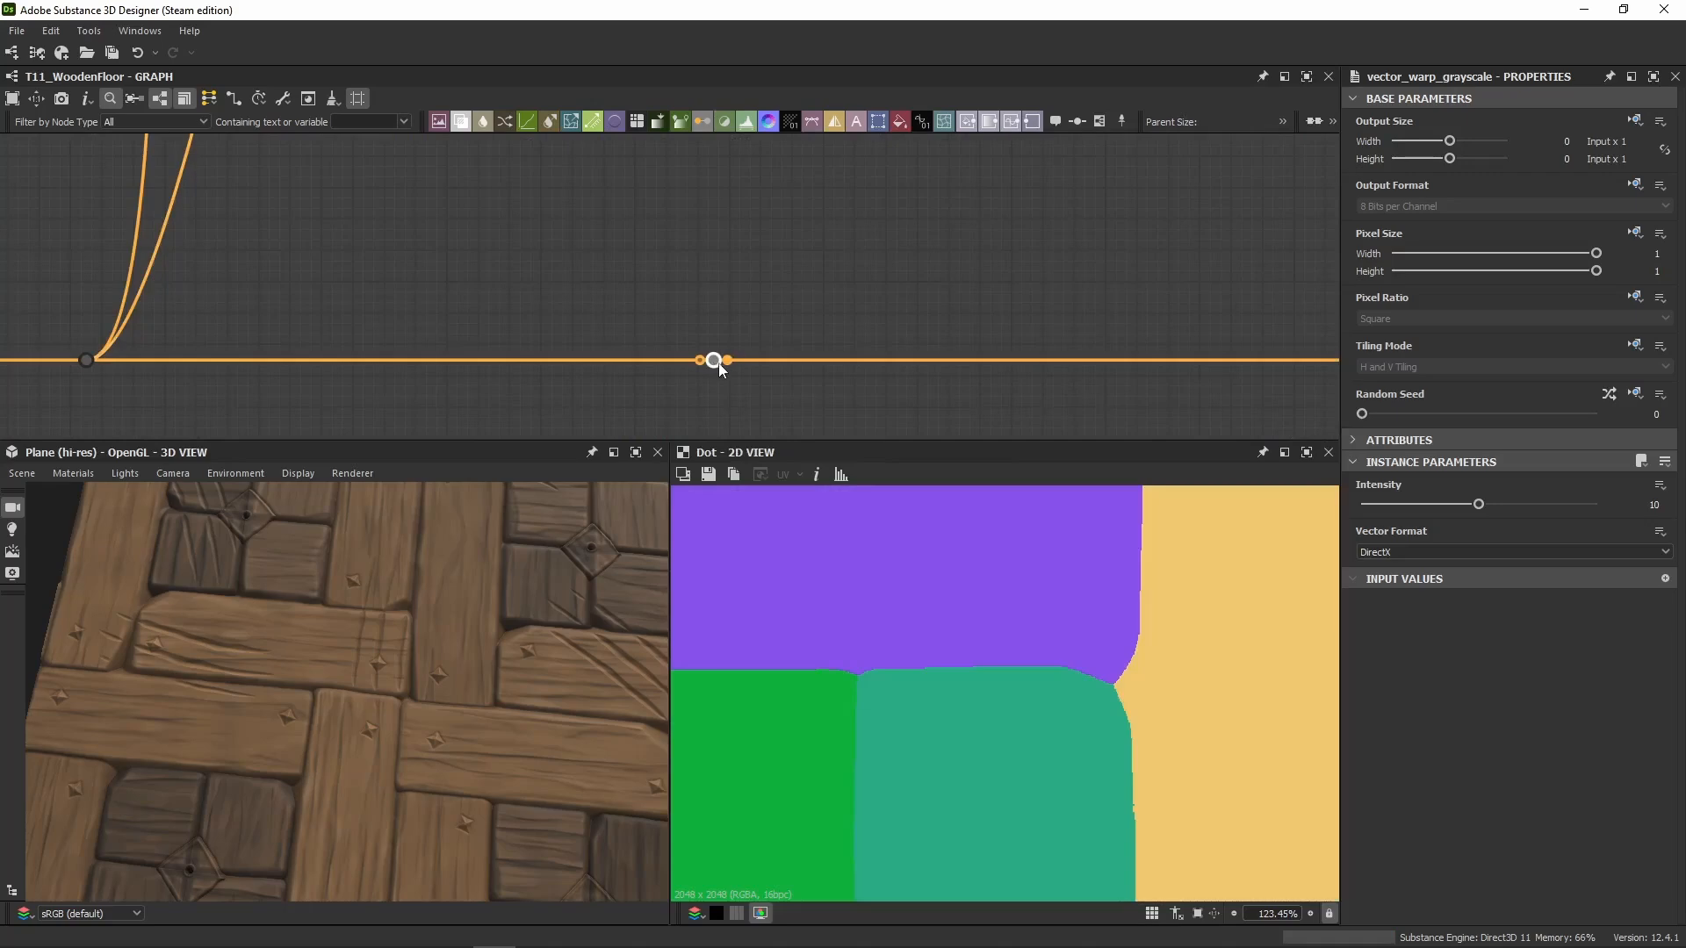
Step: Connect the new dot's output to the vector map input of the duplicated Vector Warp Grayscale
drag(717, 360, 860, 172)
scroll(843, 201, down, 3)
scroll(860, 175, down, 1)
middle_drag(856, 176, 749, 369)
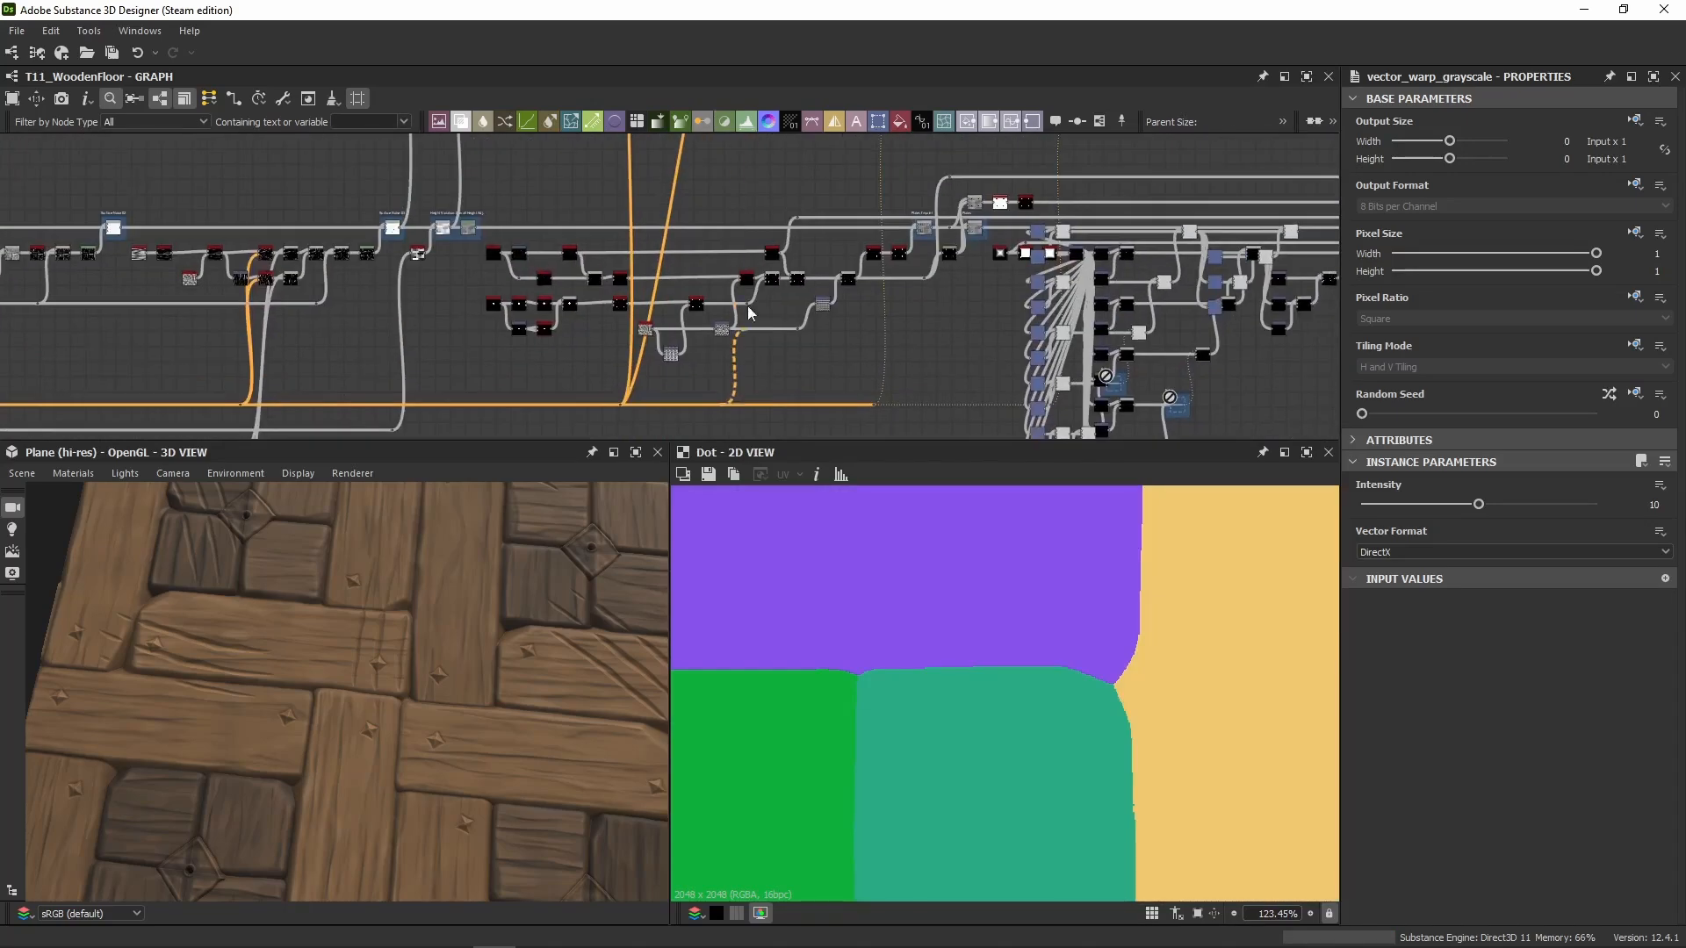
middle_drag(749, 194, 747, 378)
middle_drag(746, 281, 744, 417)
scroll(746, 298, up, 6)
drag(752, 300, 754, 300)
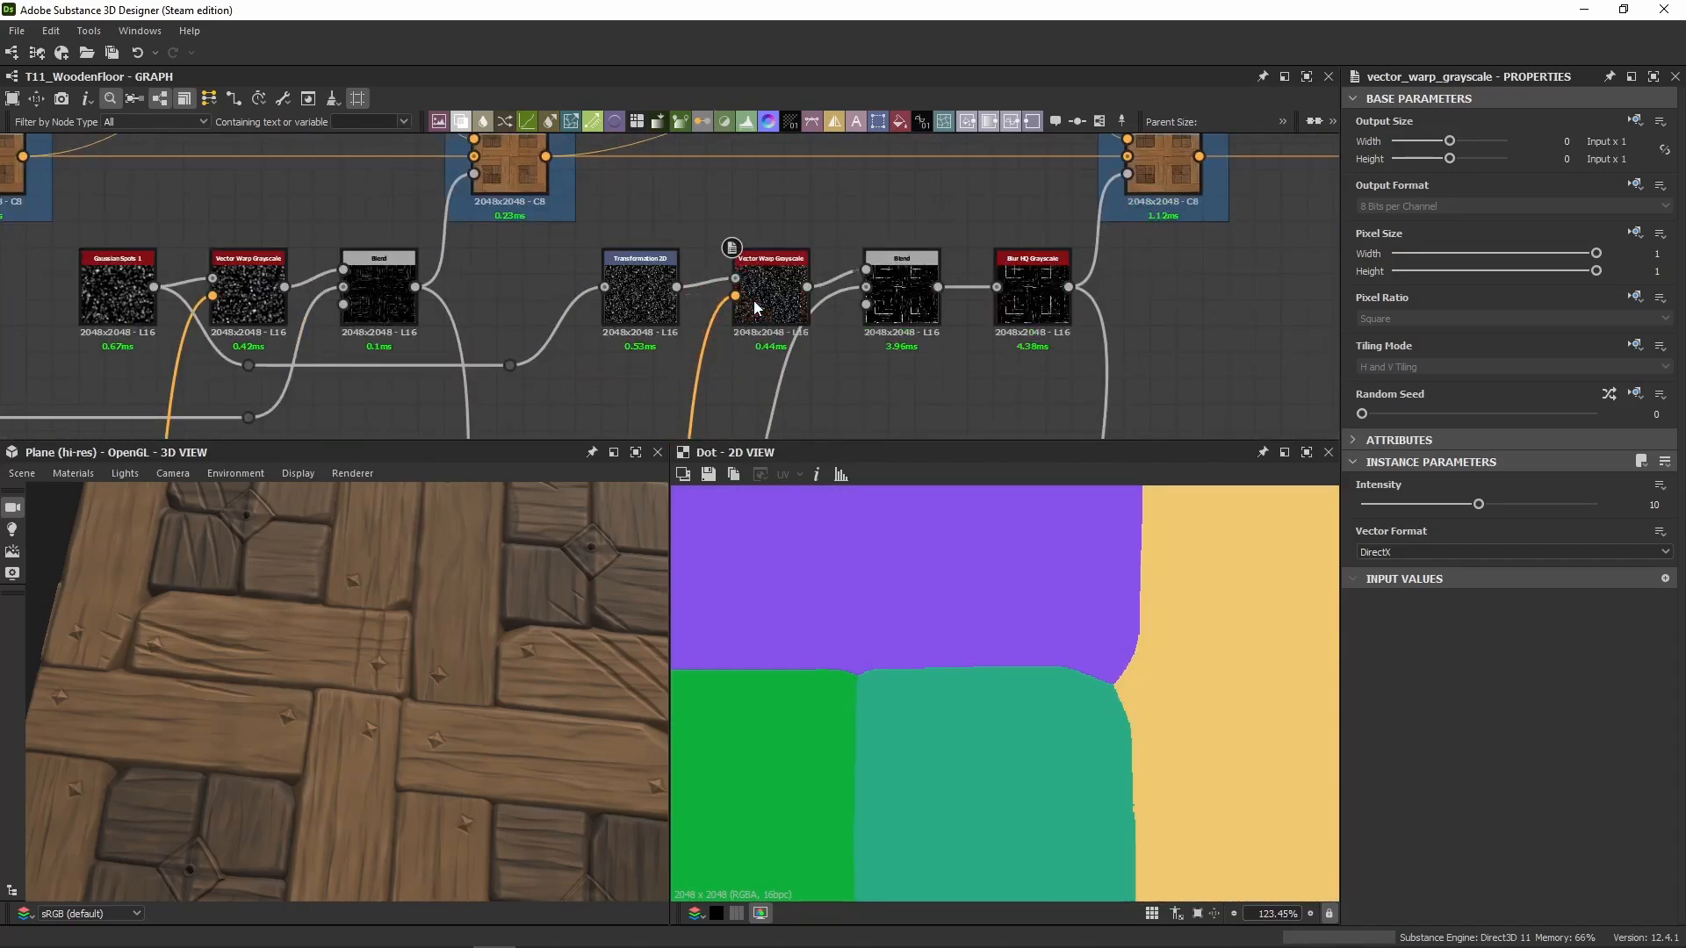
Step: Enlarge the graph view and compare the Transformation 2D spots with the output of the duplicated Vector Warp Grayscale
drag(861, 440, 859, 544)
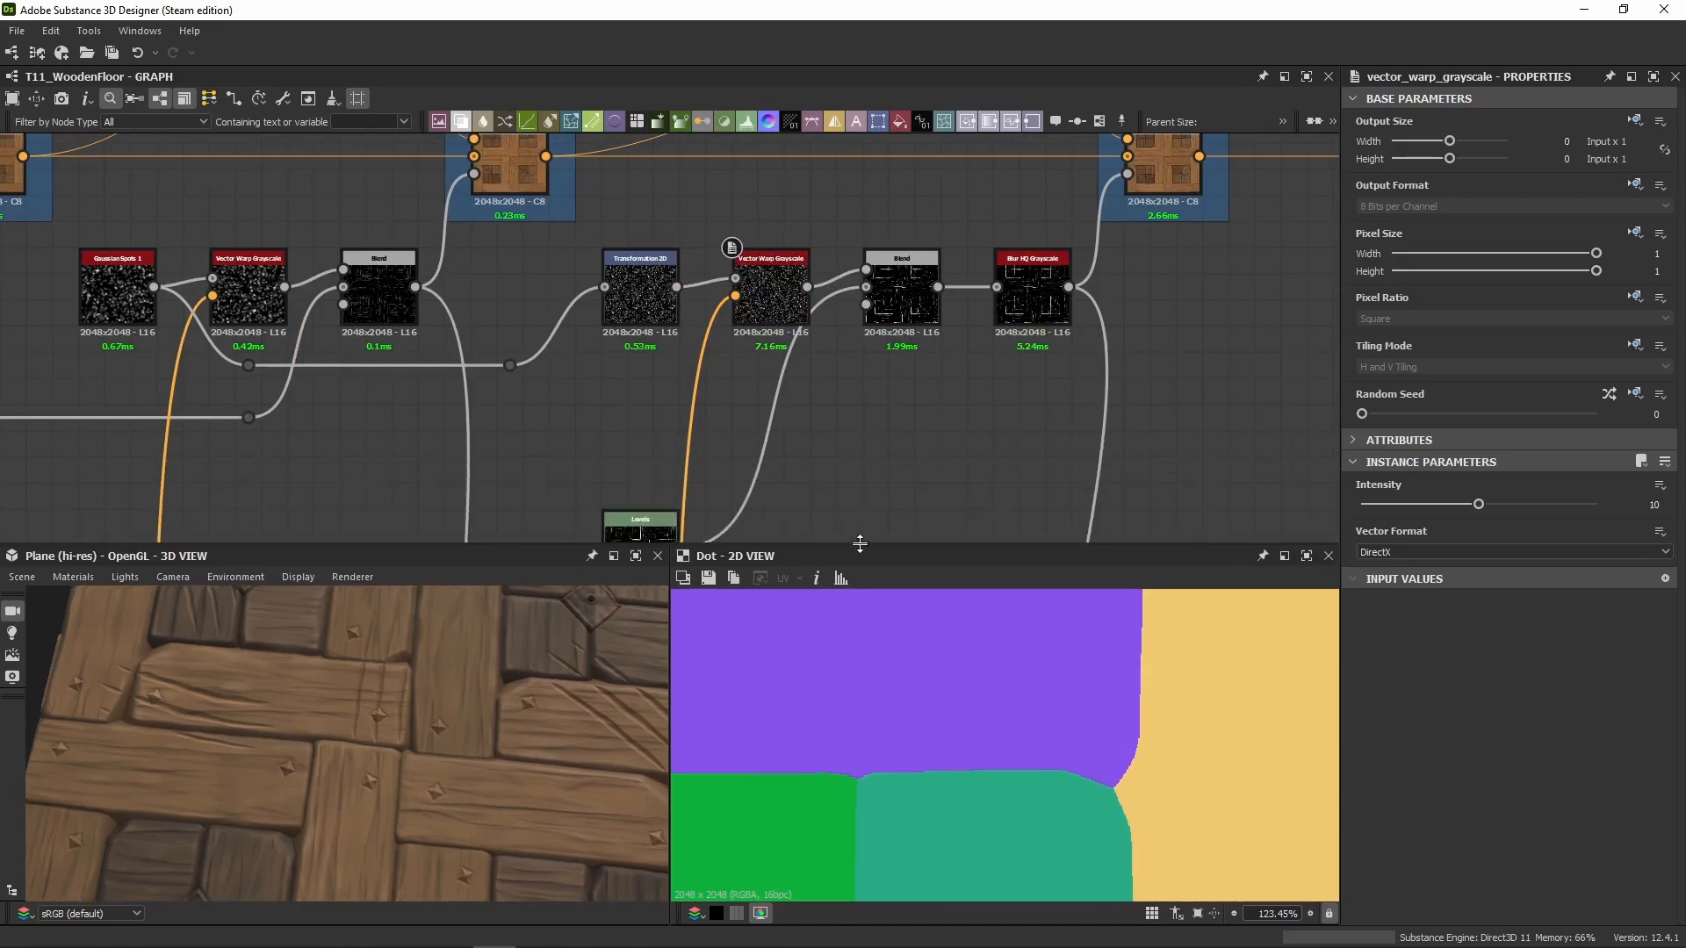
mouse_move(868, 407)
middle_down()
mouse_move(840, 372)
mouse_move(858, 430)
middle_up()
double_click(726, 273)
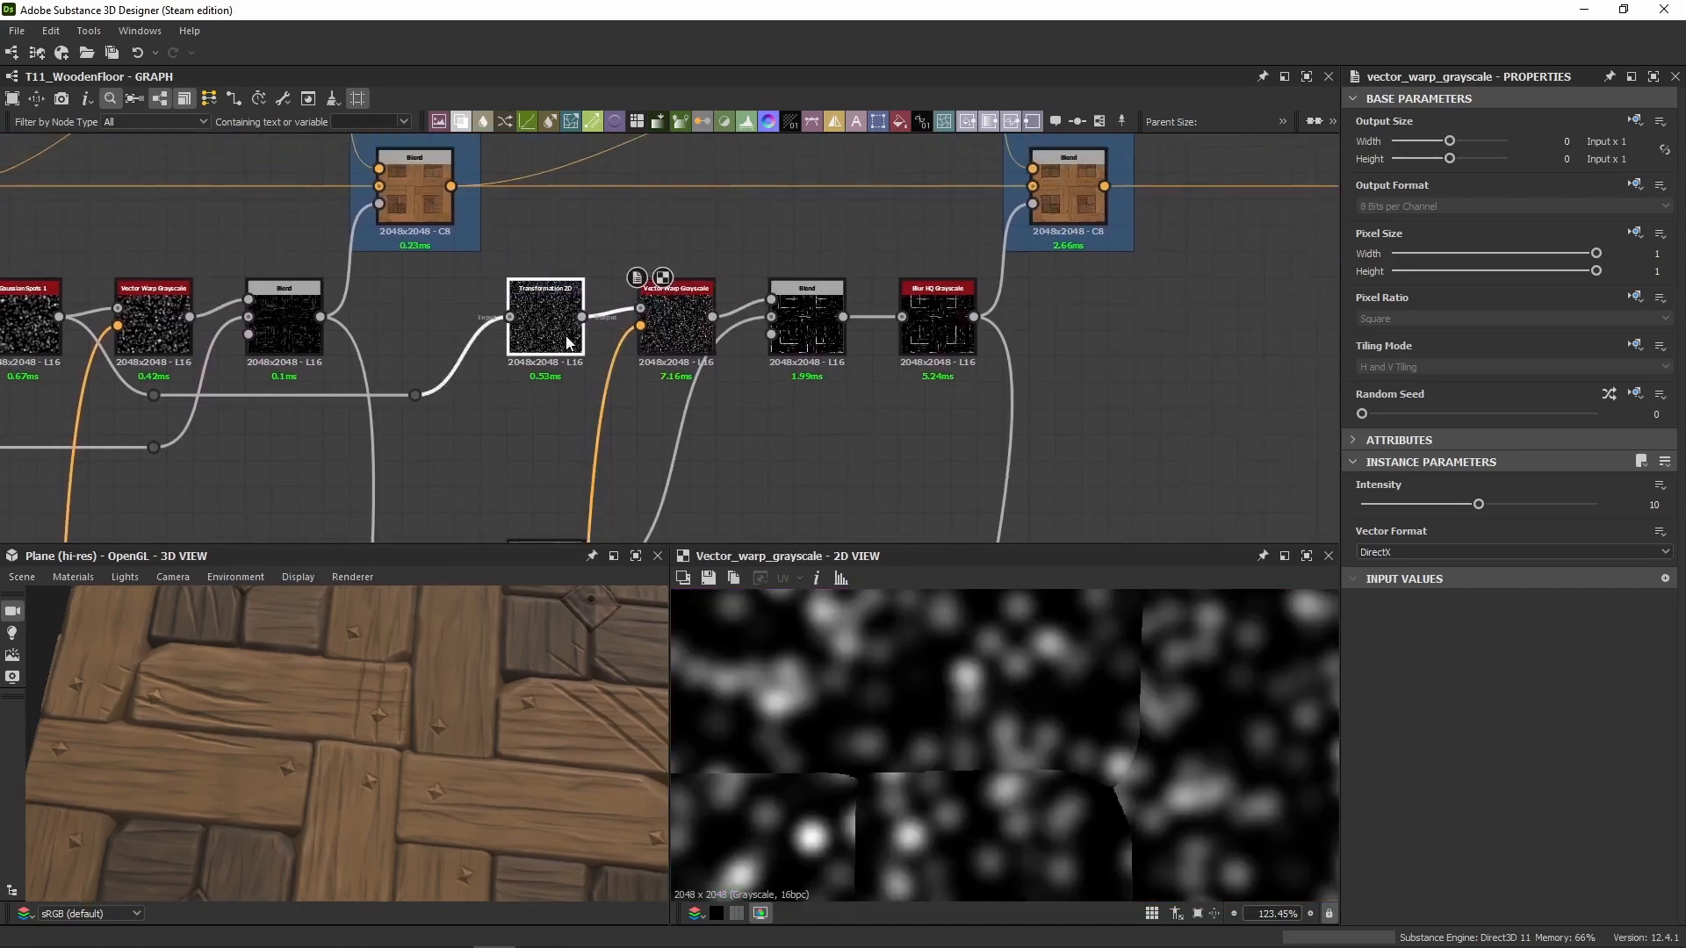
double_click(545, 316)
scroll(975, 725, down, 5)
middle_drag(975, 725, 920, 579)
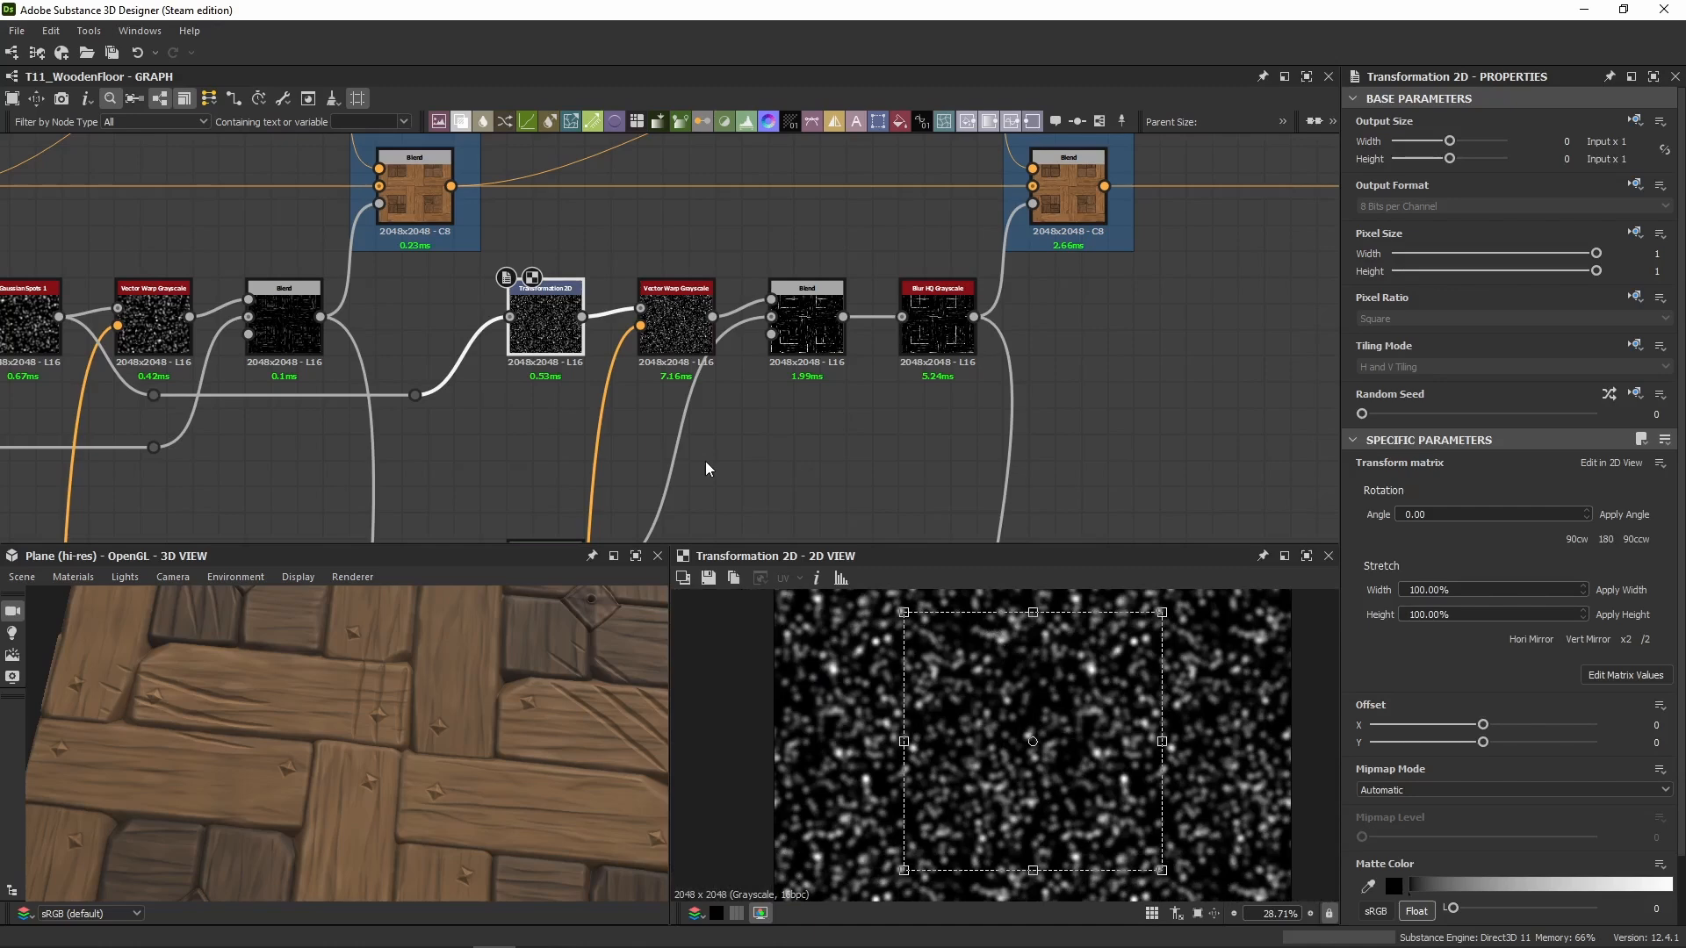
double_click(668, 330)
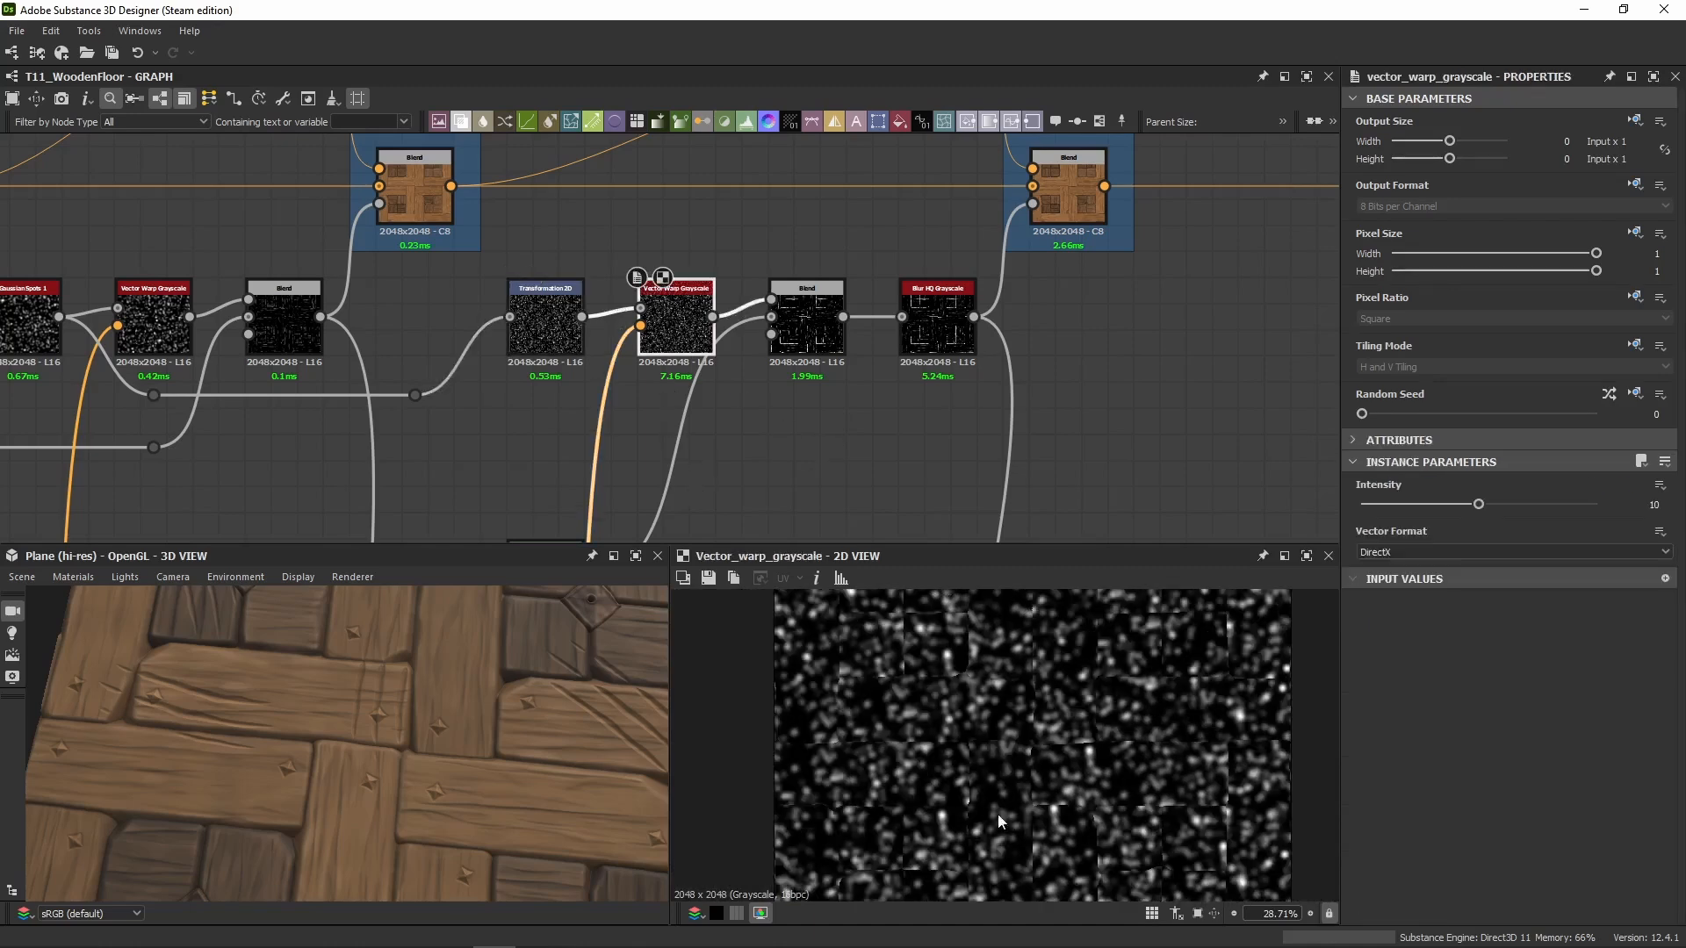
scroll(925, 660, up, 8)
Step: Preview the Subtract Blend of warped spots and Levels, disabling and re-enabling it to compare the crevice mask
double_click(826, 332)
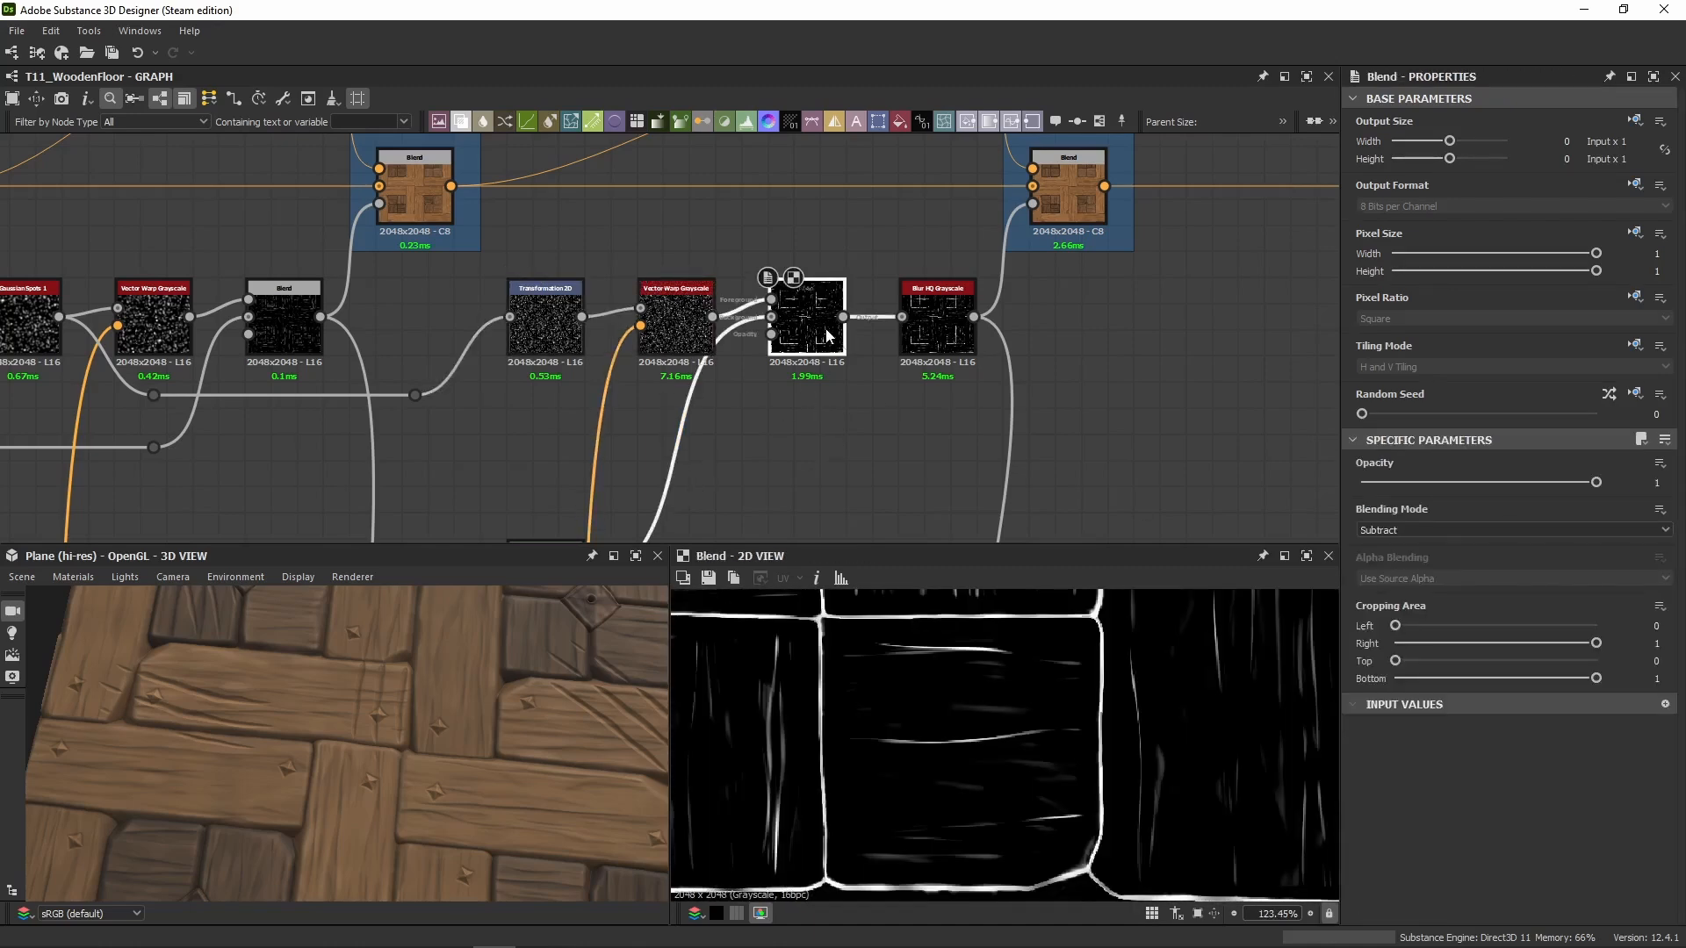
mouse_move(863, 403)
middle_down()
mouse_move(829, 403)
mouse_move(867, 394)
middle_up()
middle_drag(816, 458, 975, 378)
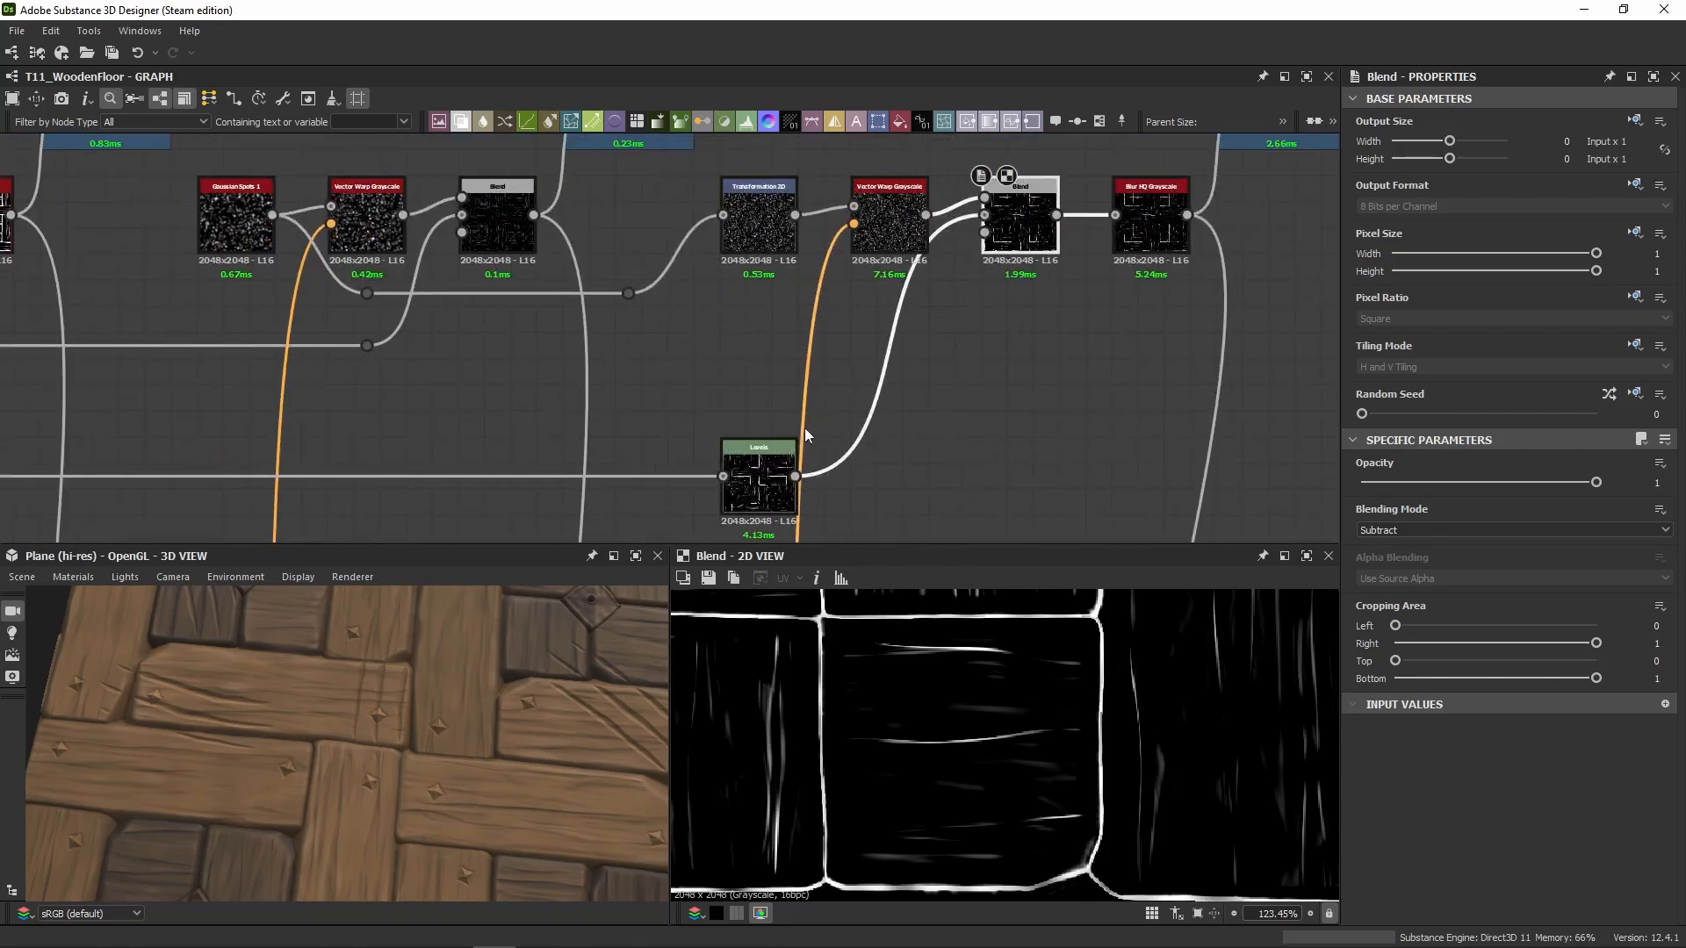
middle_drag(1044, 437, 1019, 439)
key(shift+d)
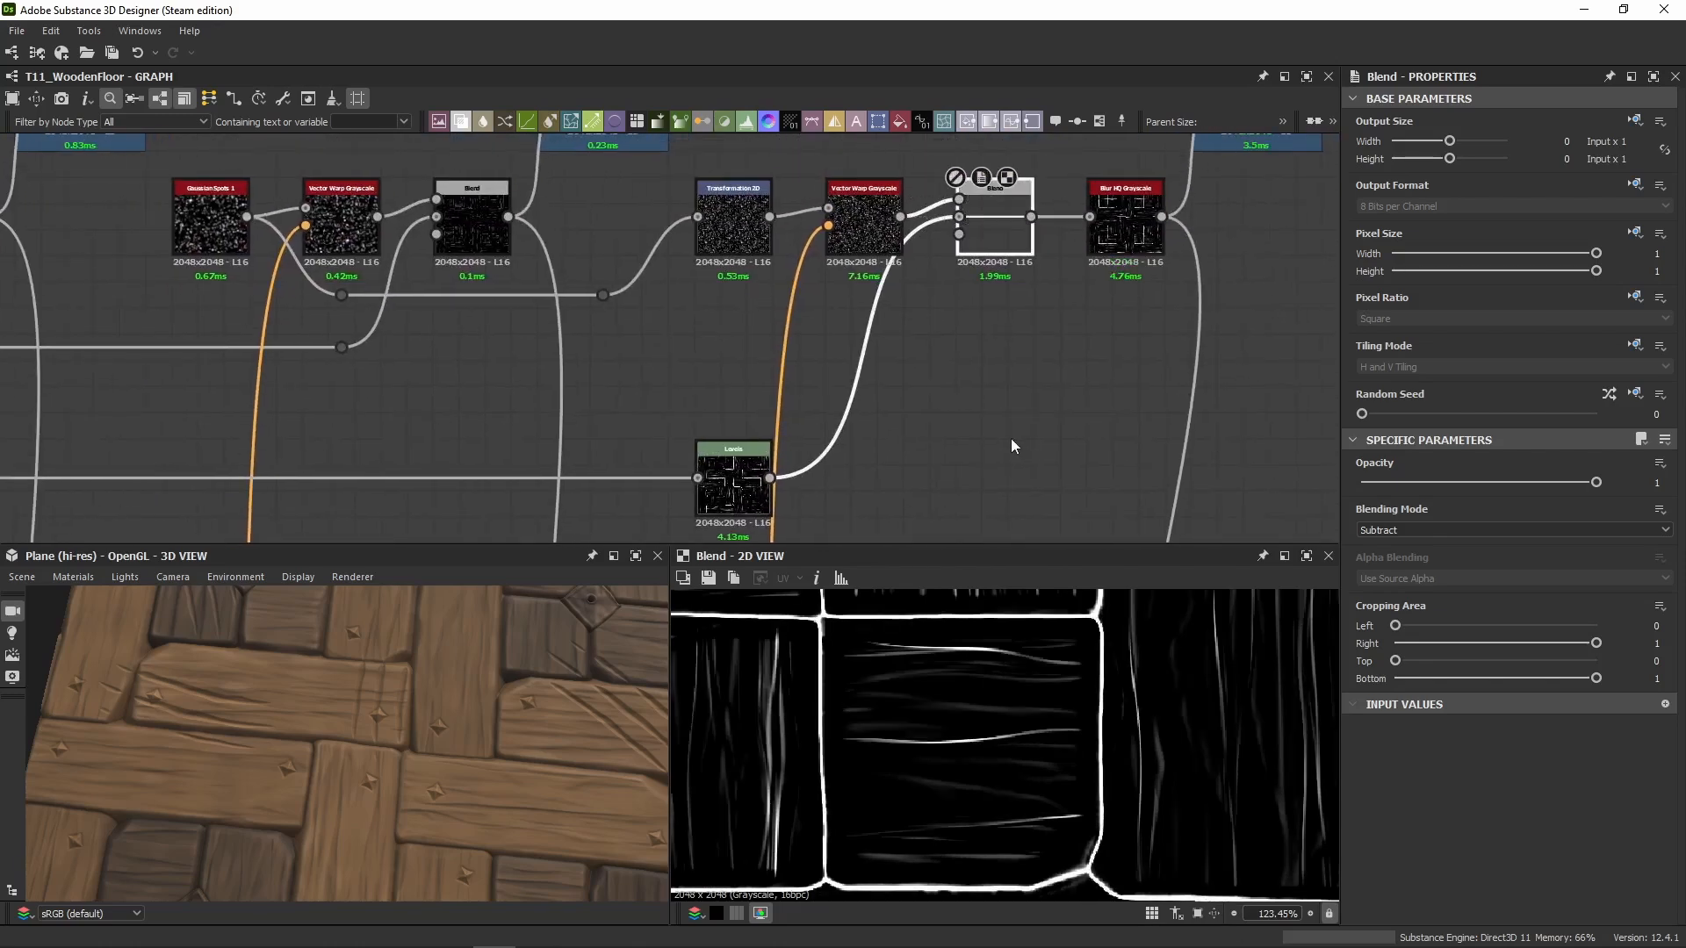
key(shift+d)
Step: Preview the Surface Color 02 mask's Blend, and repeatedly toggle the Crevice Color 02 mask's Blend off and on for comparison
middle_drag(492, 342, 754, 495)
double_click(756, 373)
middle_drag(1205, 363, 829, 316)
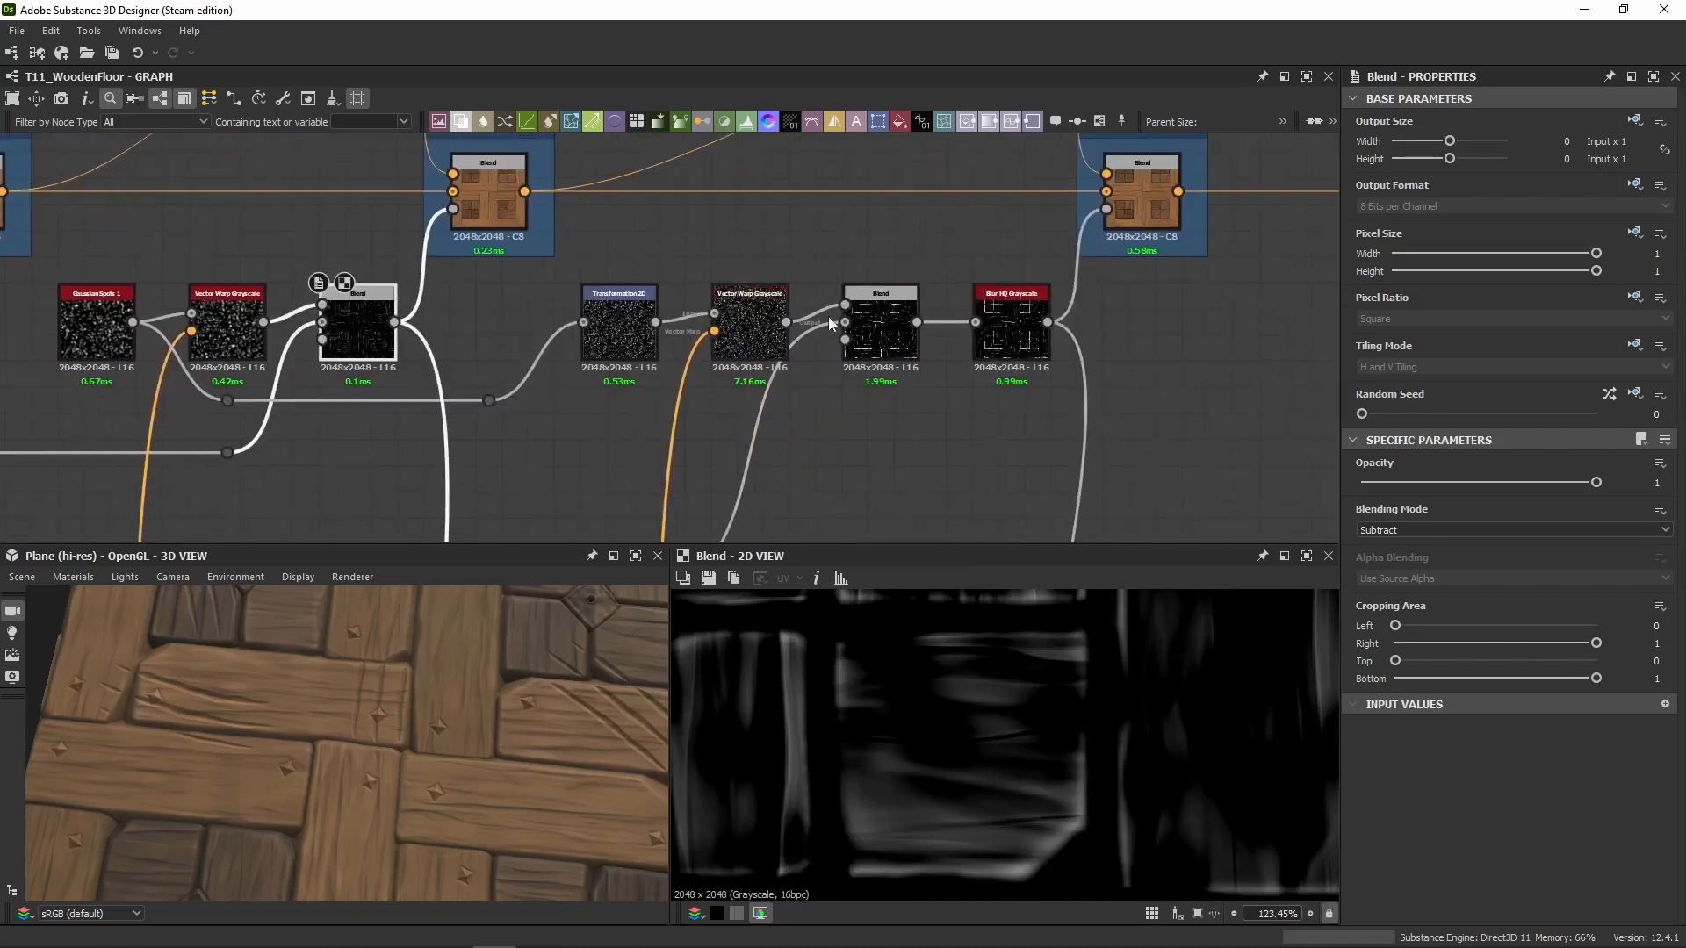
click(907, 350)
key(shift+d)
key(shift+d)
key(shift+d)
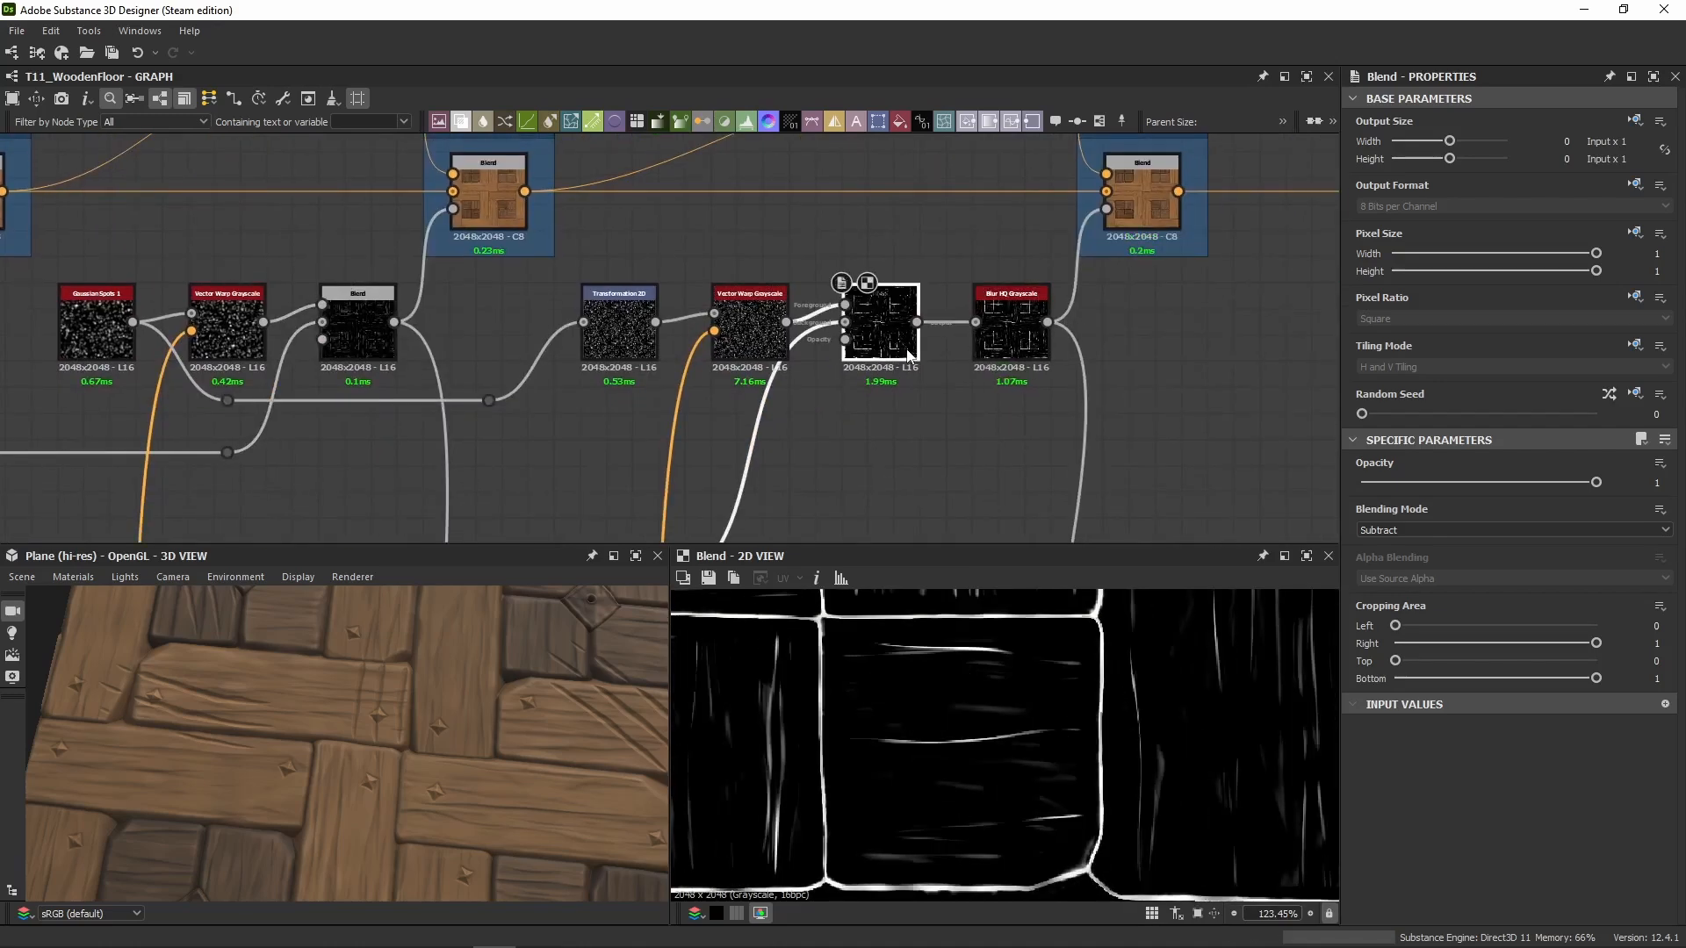
key(shift+d)
key(shift+d)
key(shift+d)
Step: Inspect the Blur HQ Grayscale output and intensity up close, comparing it with the Subtract Blend before it
middle_drag(967, 420, 718, 409)
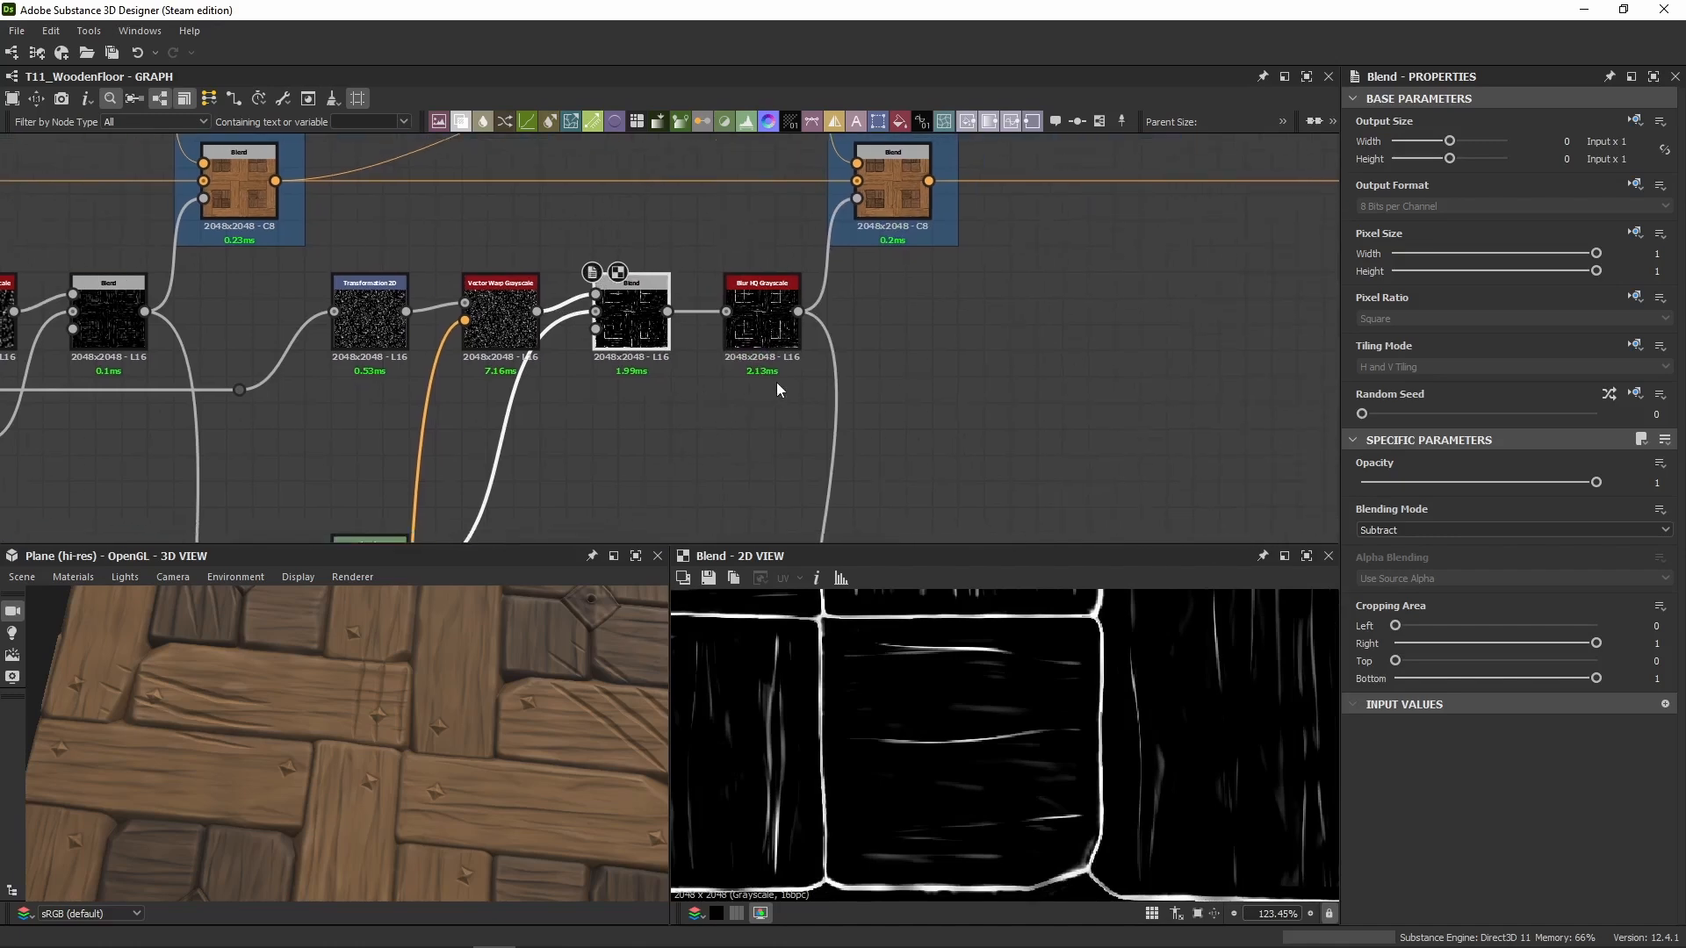
double_click(762, 320)
scroll(1005, 775, up, 4)
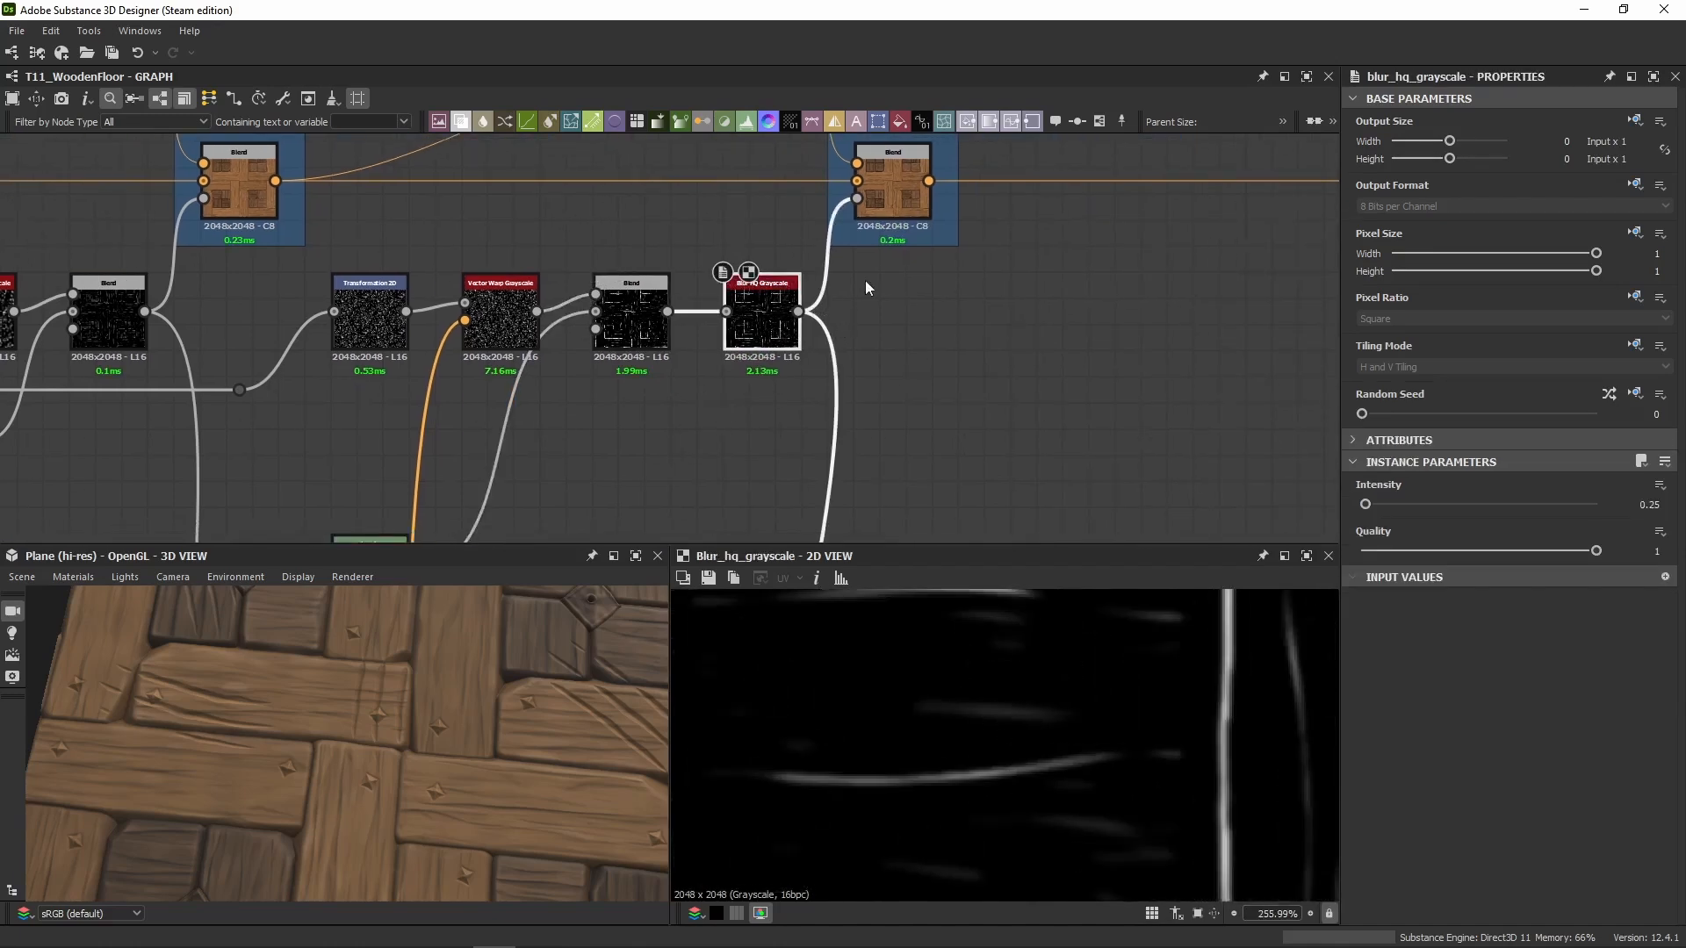
middle_drag(903, 301, 887, 383)
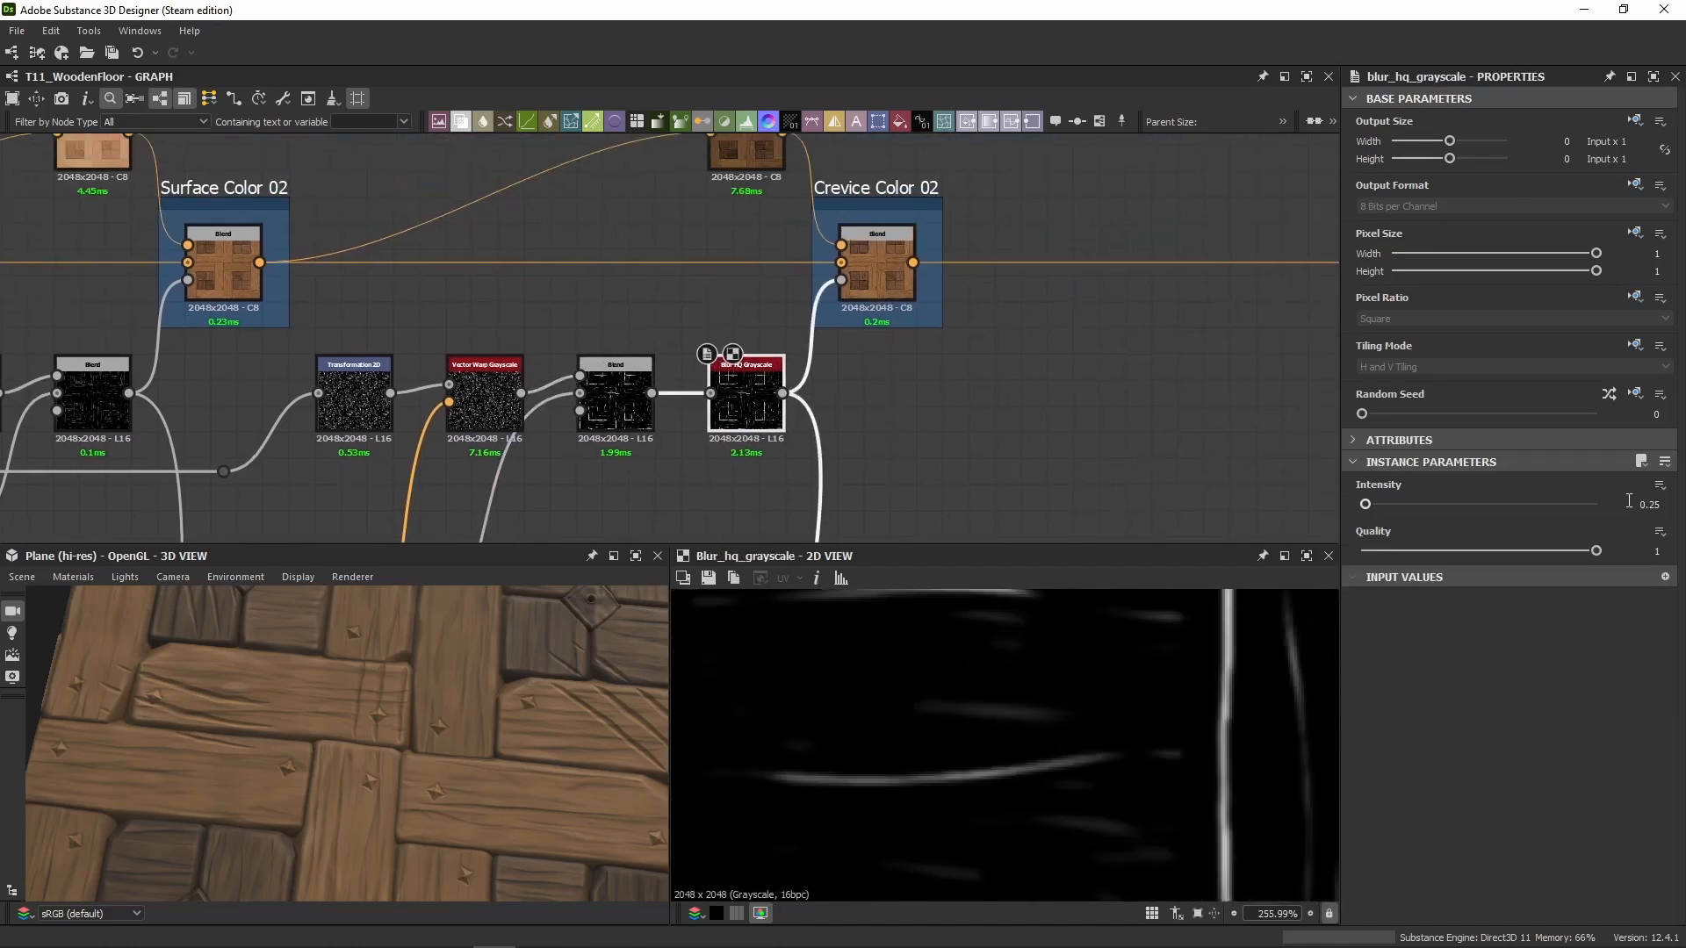
double_click(590, 405)
Step: Preview the Crevice Color 02 Blend's colour result and examine the whole floor plane in 3D
double_click(877, 245)
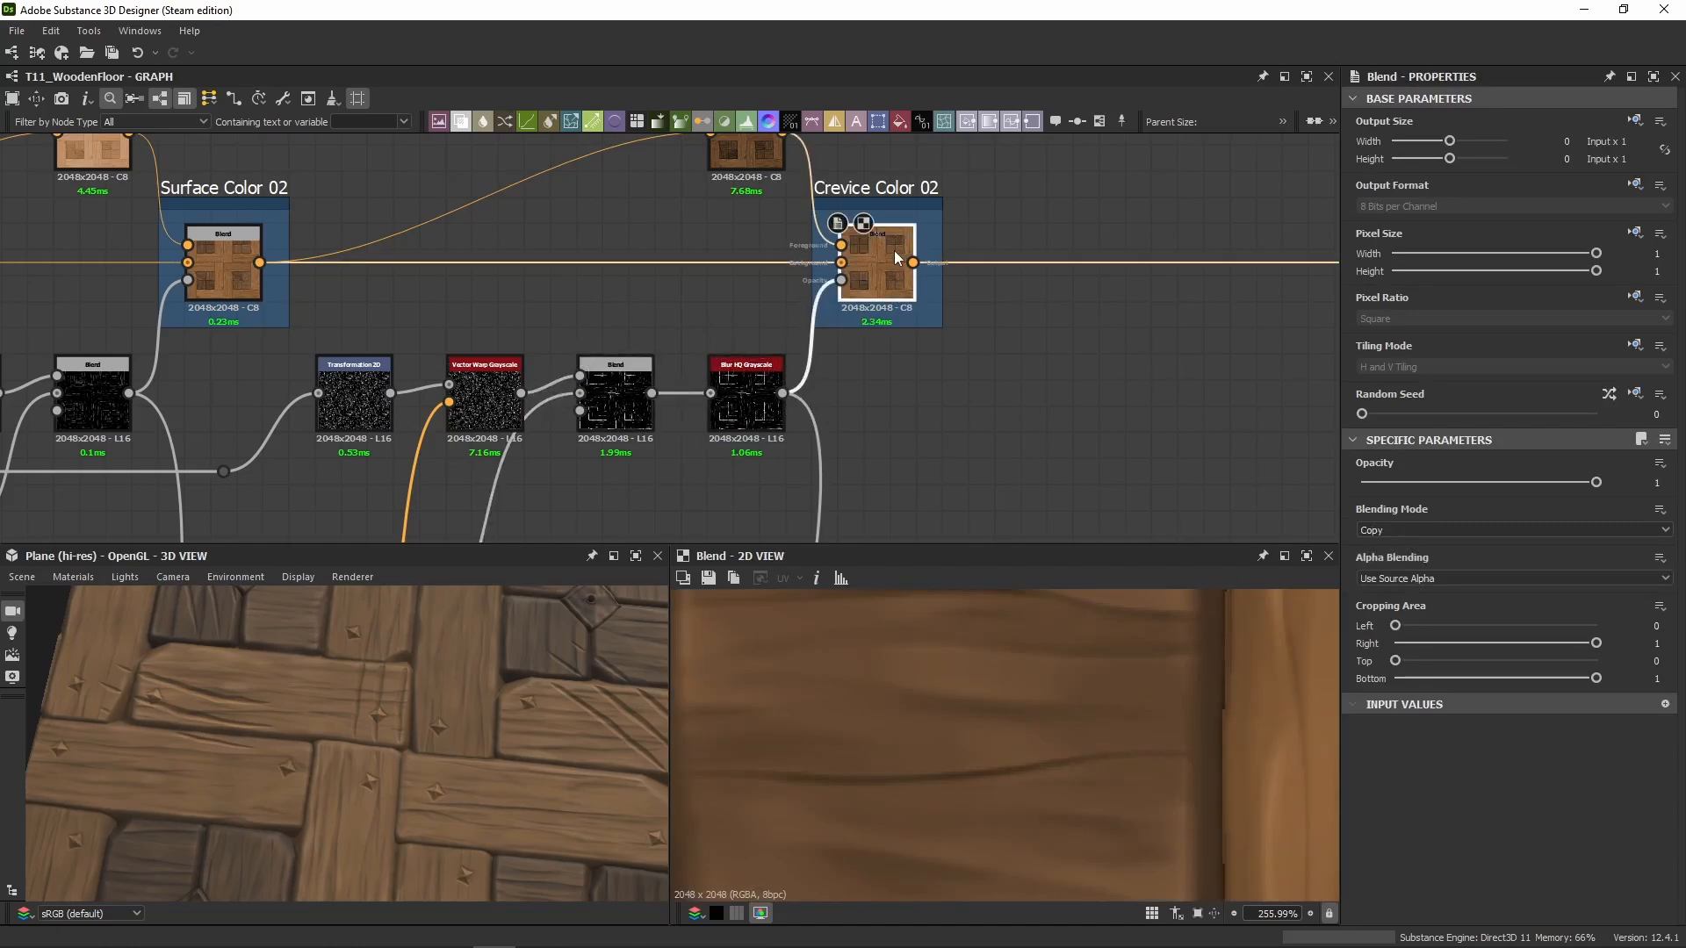
scroll(494, 776, down, 4)
drag(493, 780, 434, 776)
scroll(926, 376, down, 5)
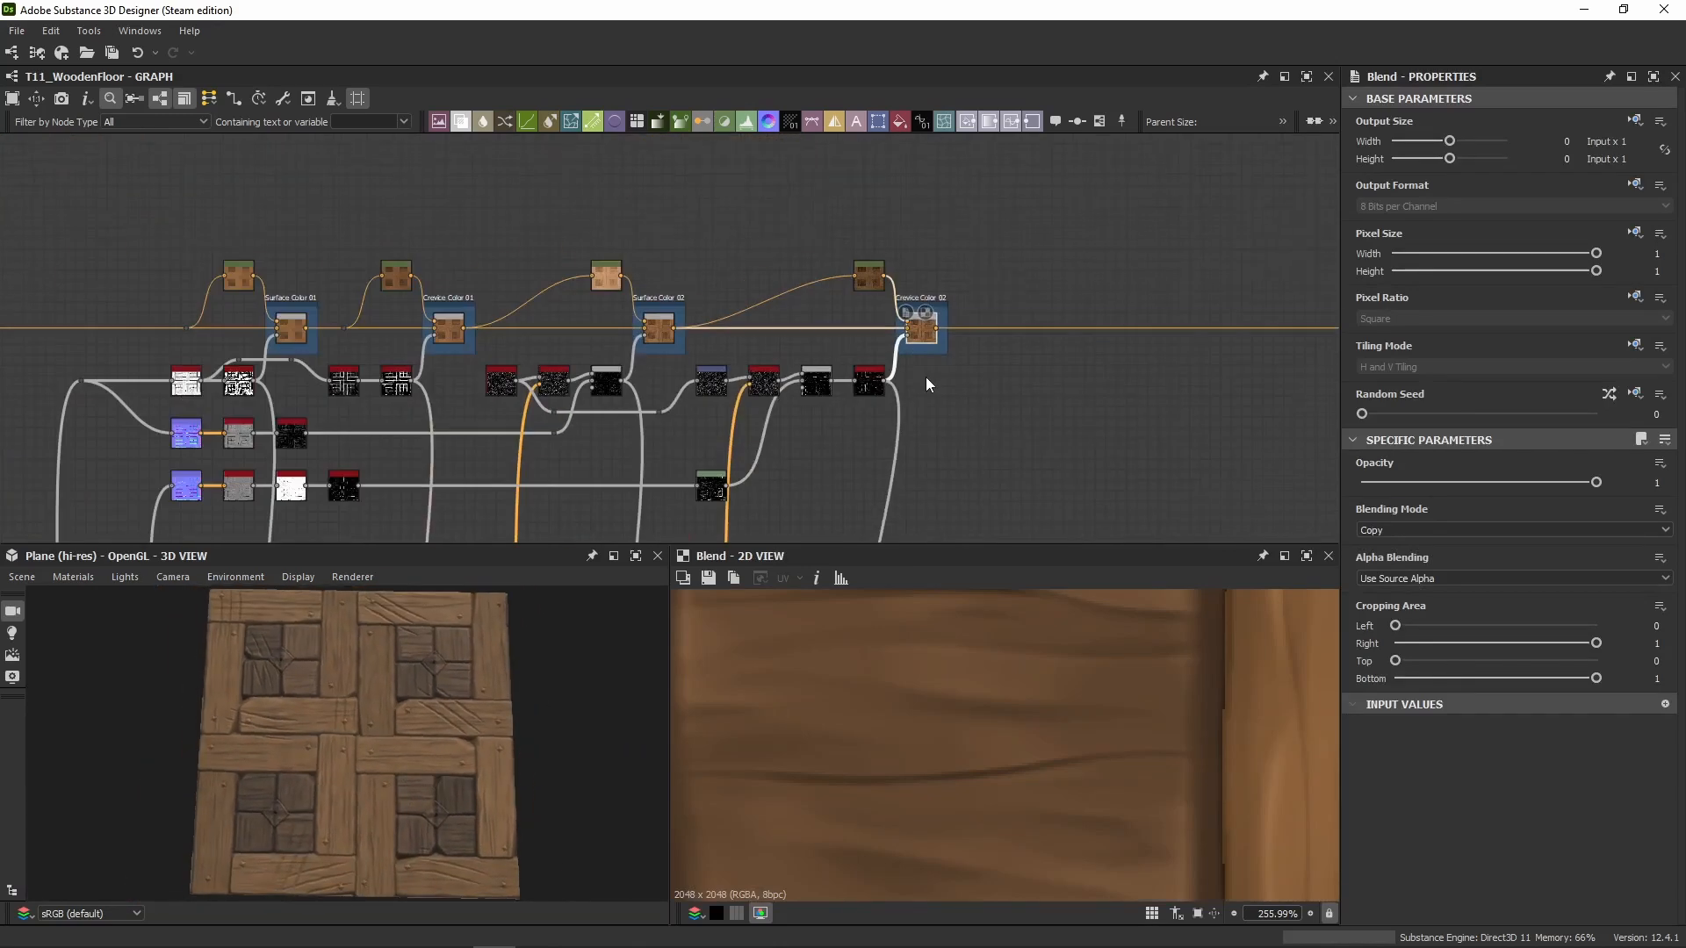
Step: Enable the disabled Base Metal Blend to add the metal colour to the floor
middle_drag(999, 382, 643, 296)
drag(355, 715, 412, 738)
middle_drag(831, 338, 246, 310)
middle_drag(872, 352, 211, 379)
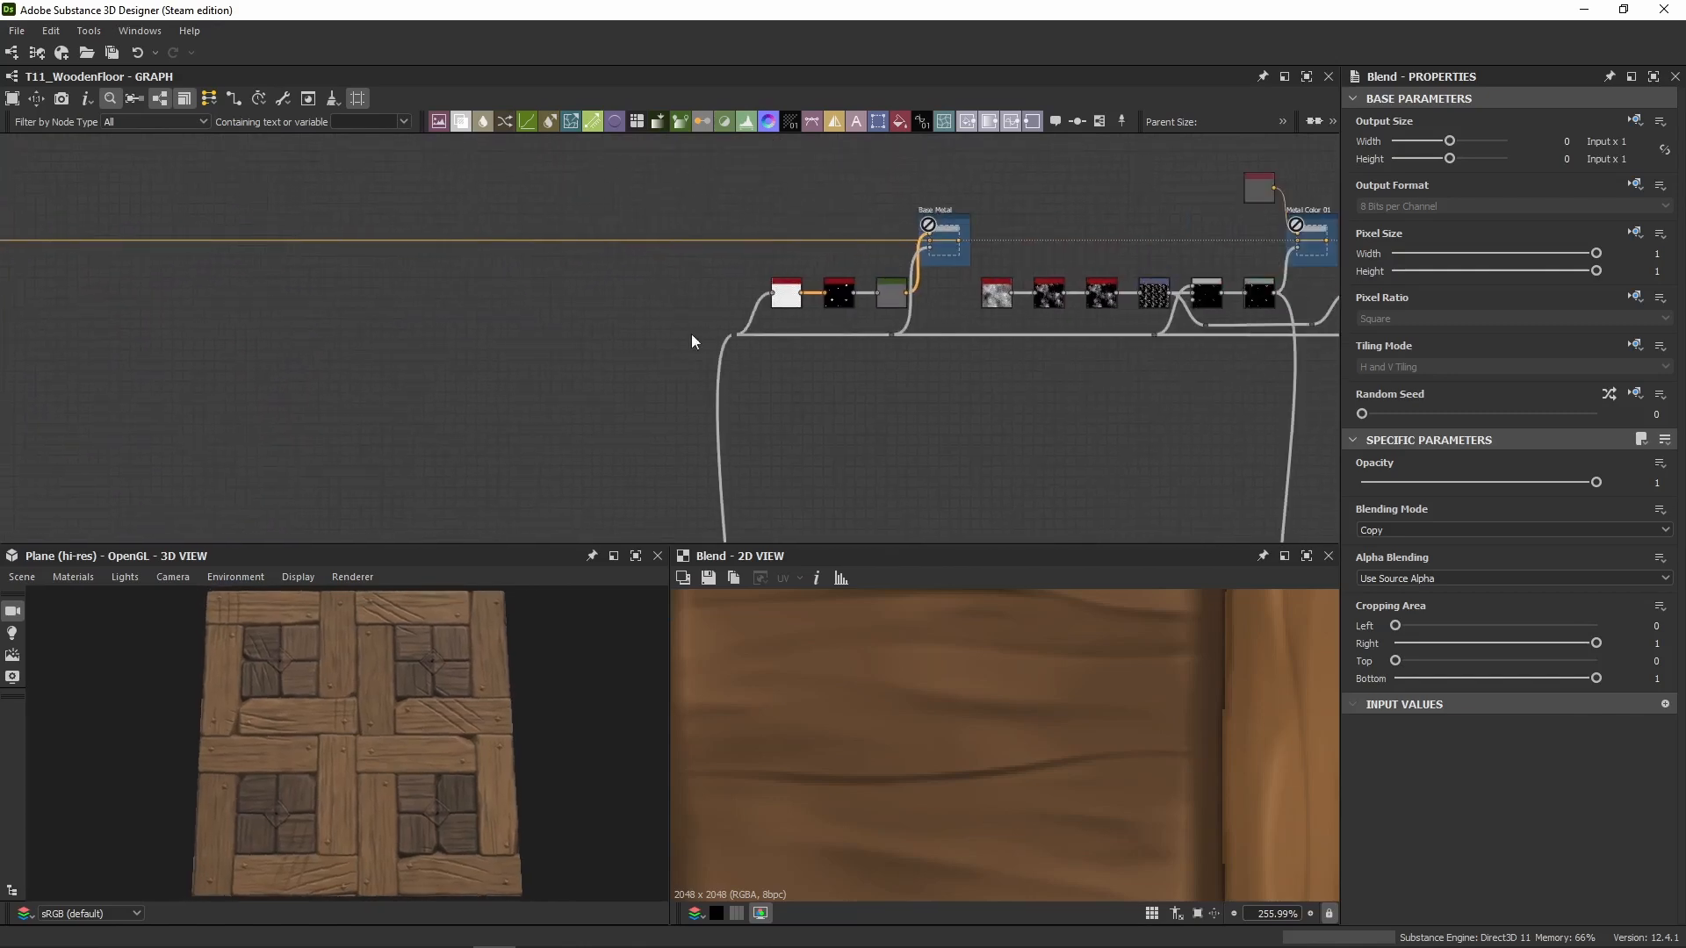
middle_drag(692, 341, 493, 354)
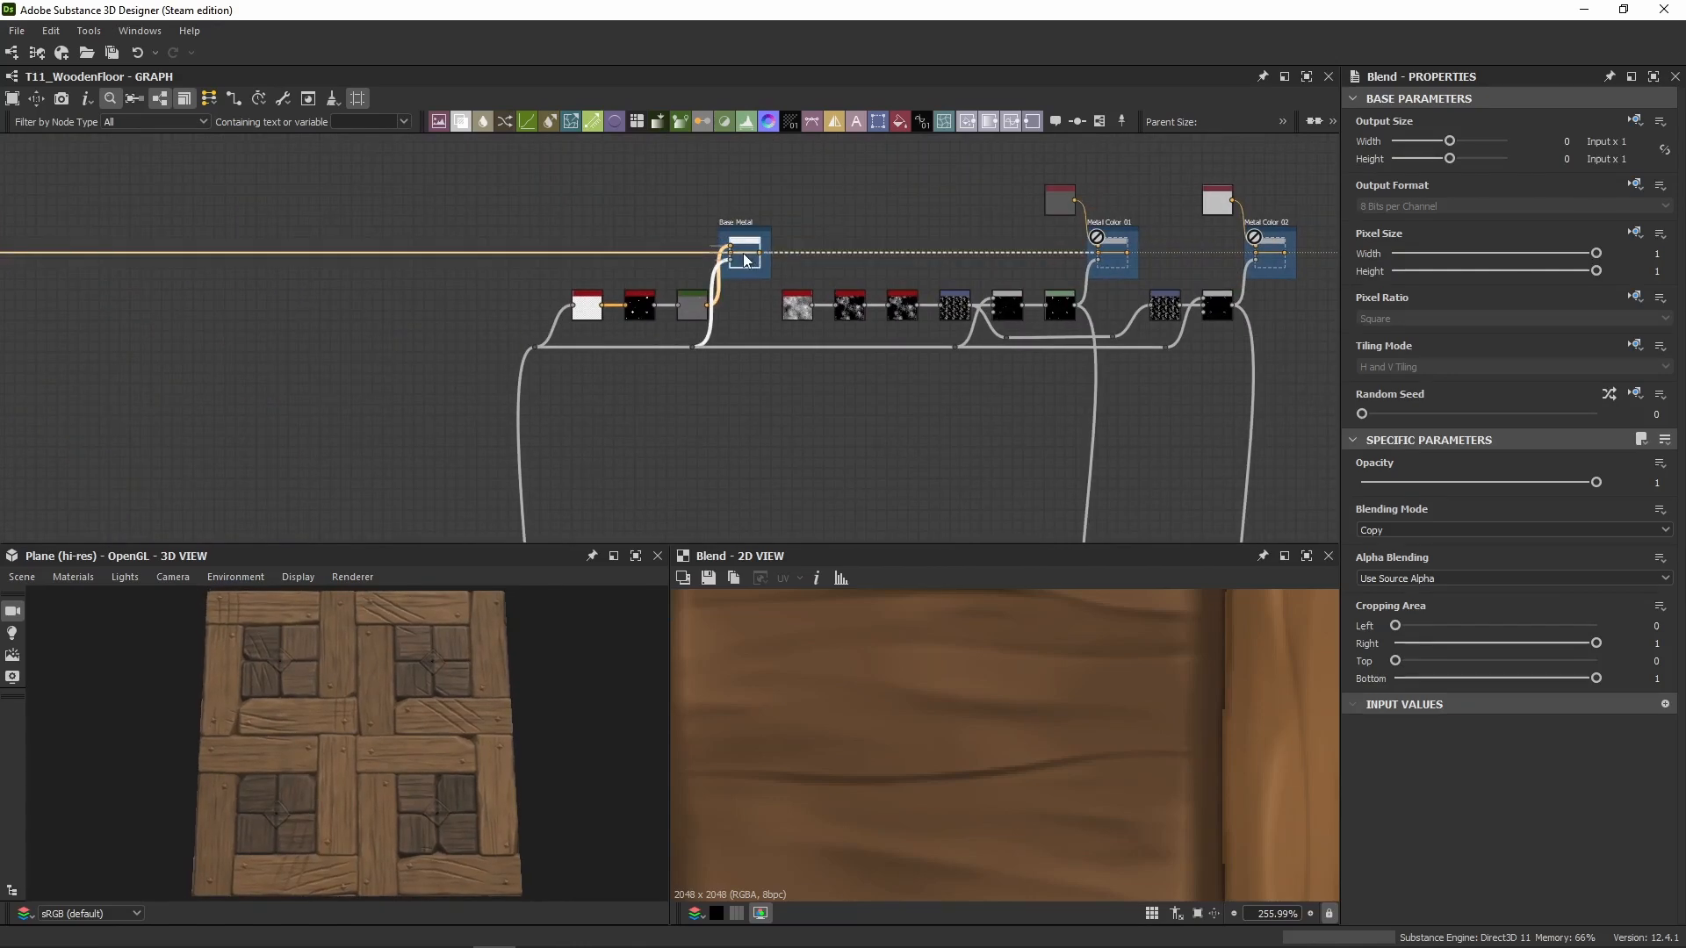
scroll(736, 230, up, 3)
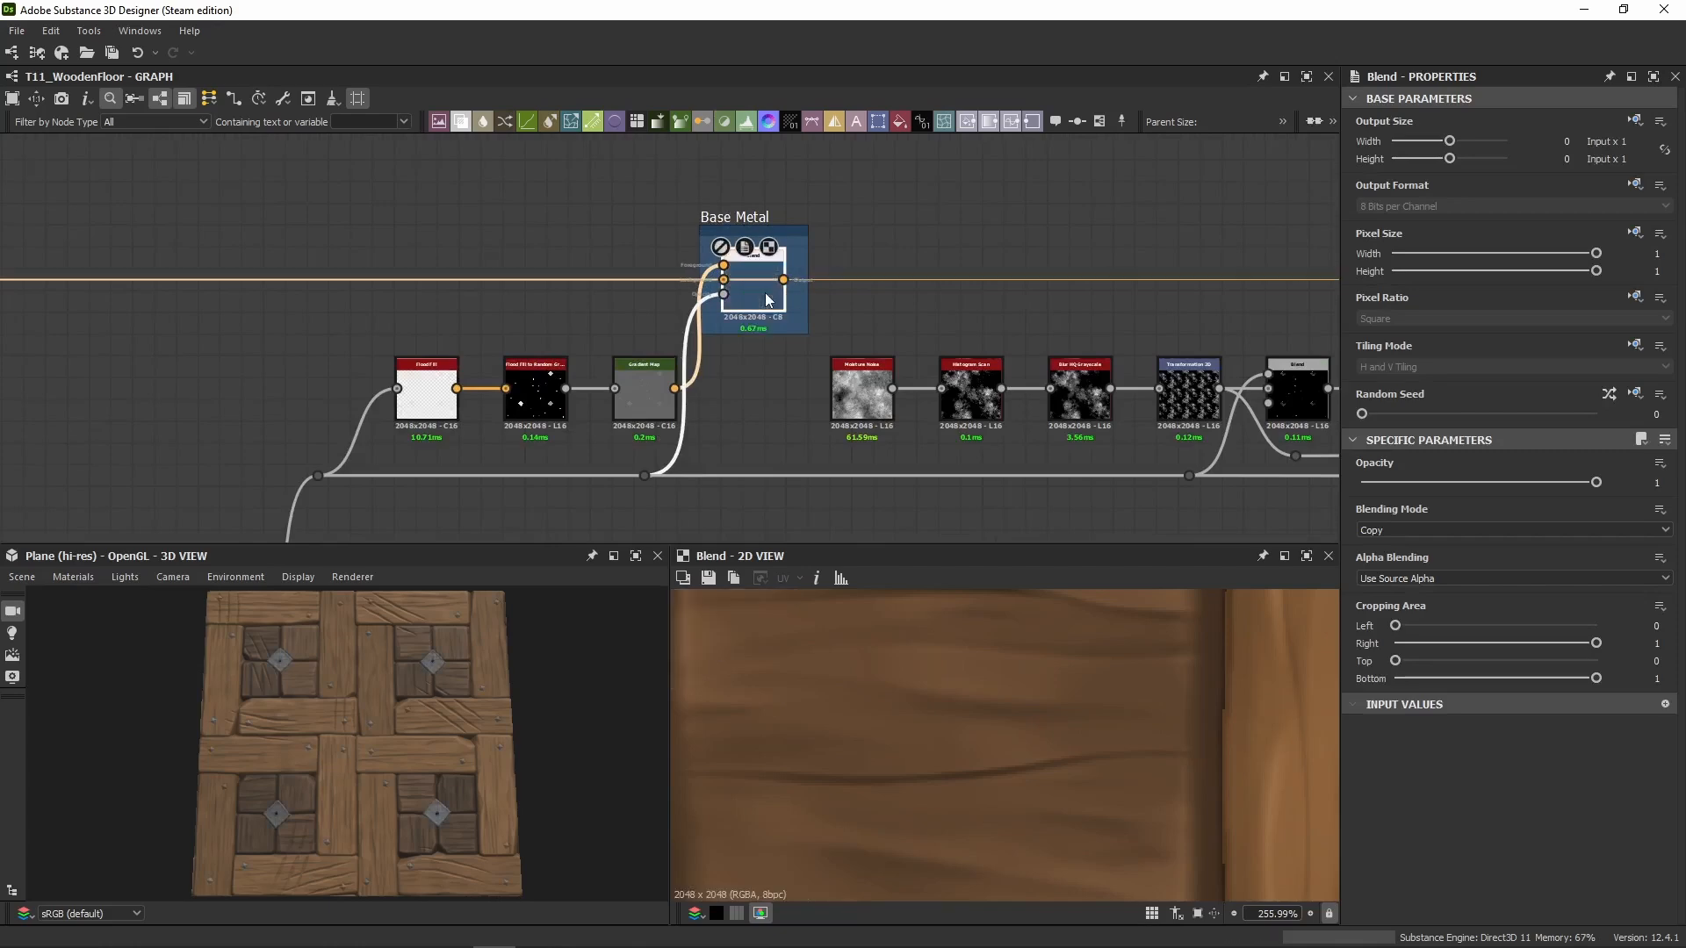
Step: Trace the Base Metal Blend's mask connection back to its source in the Metal Mask frame
middle_drag(713, 374, 910, 318)
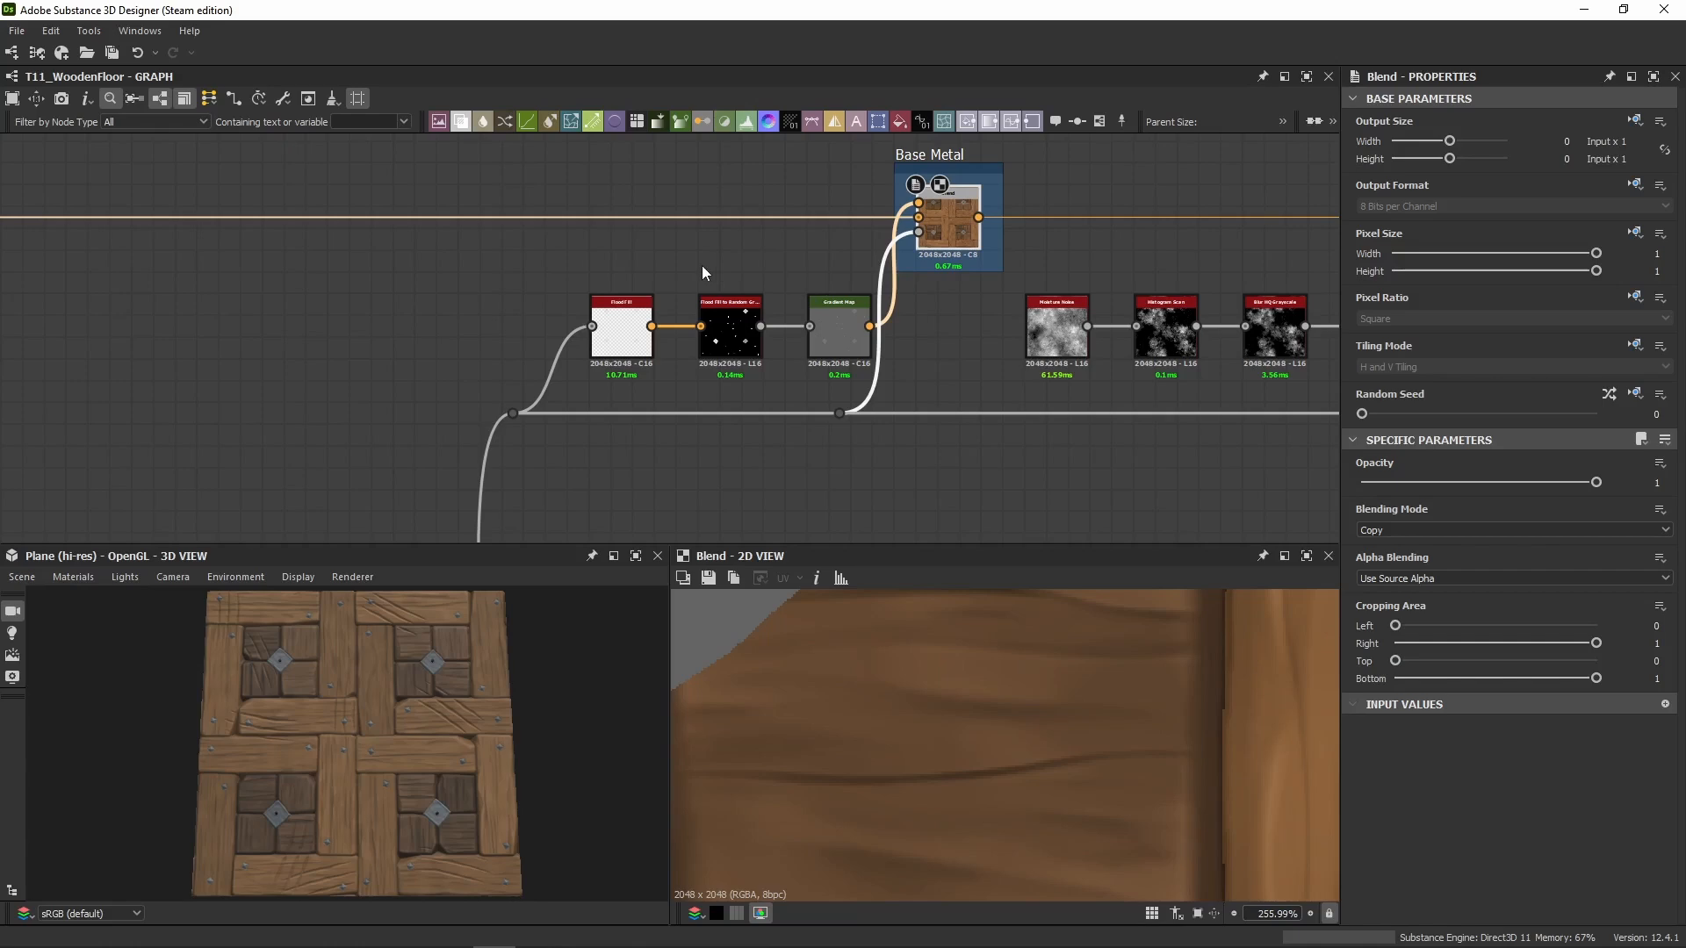
scroll(583, 357, down, 7)
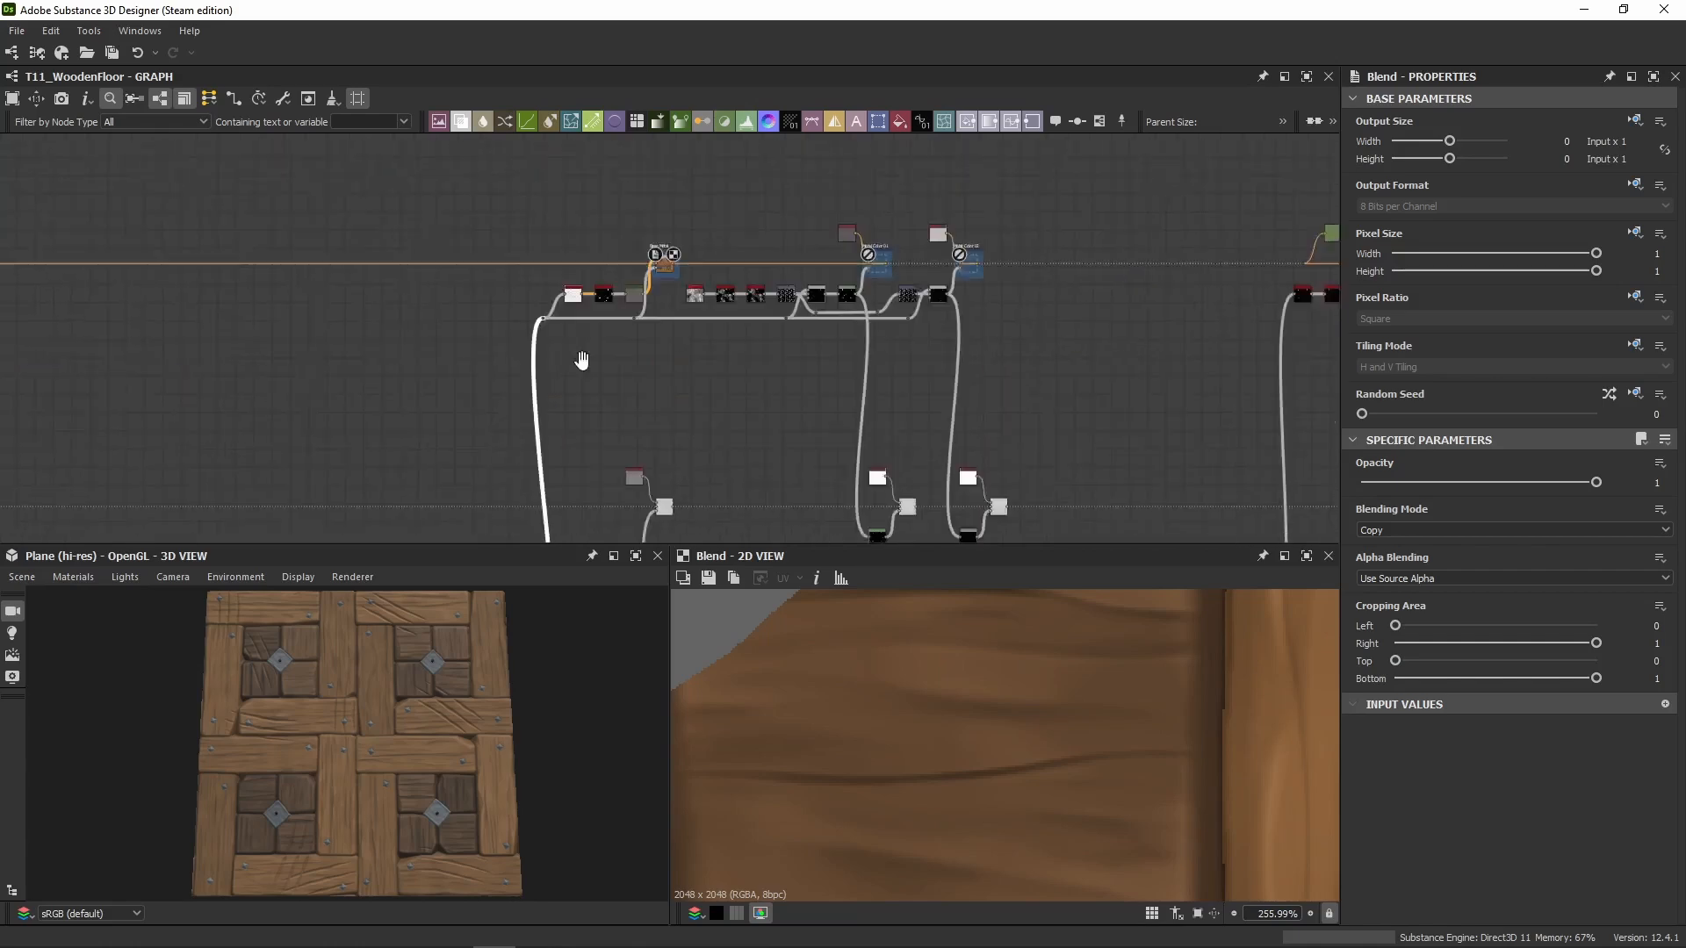
key(f)
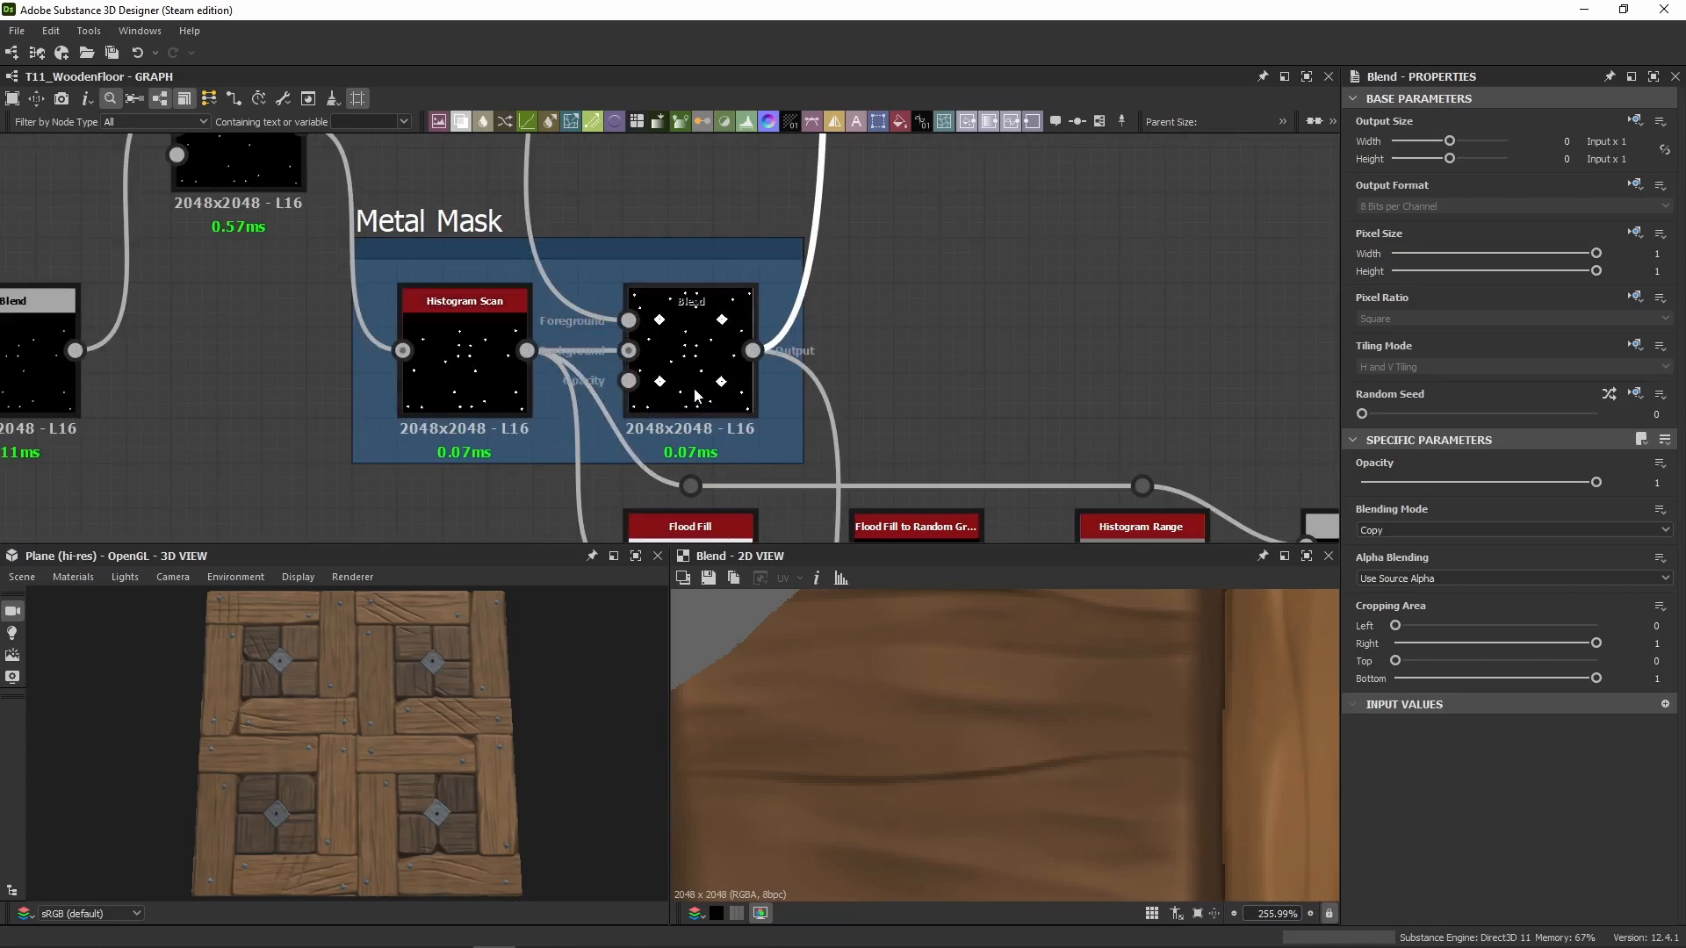
Step: Preview the Metal Mask blend output and trace its connection up to the metal color section of the graph
double_click(697, 324)
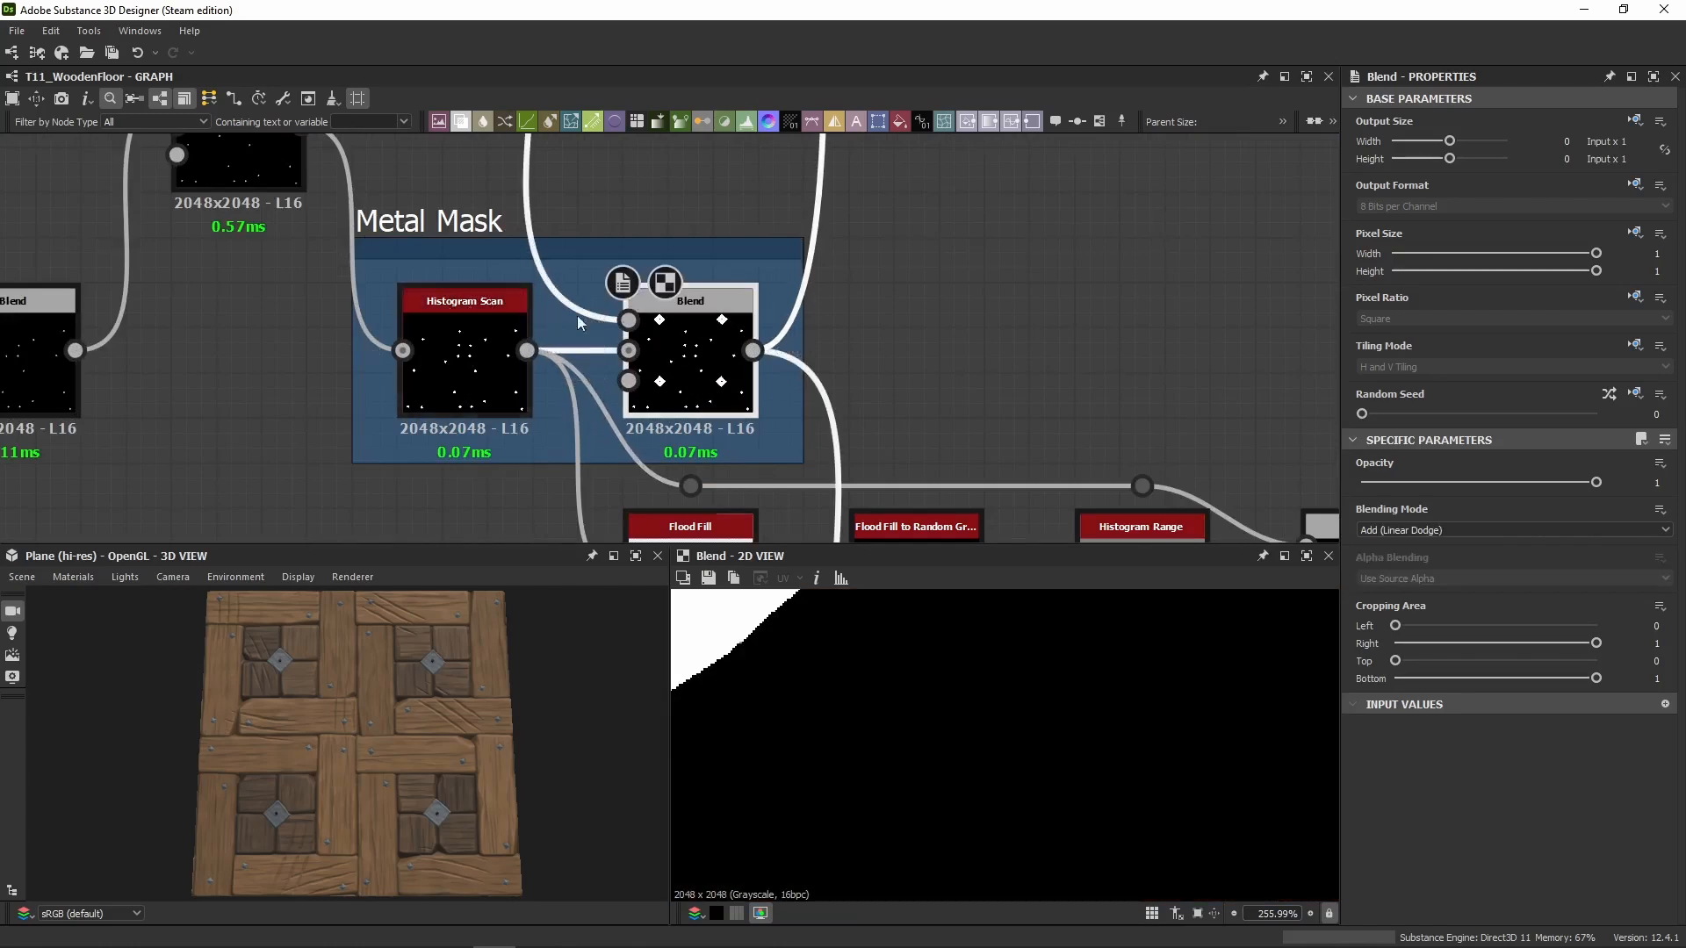
scroll(742, 303, down, 3)
middle_drag(747, 290, 757, 474)
scroll(756, 474, down, 3)
middle_drag(764, 256, 754, 503)
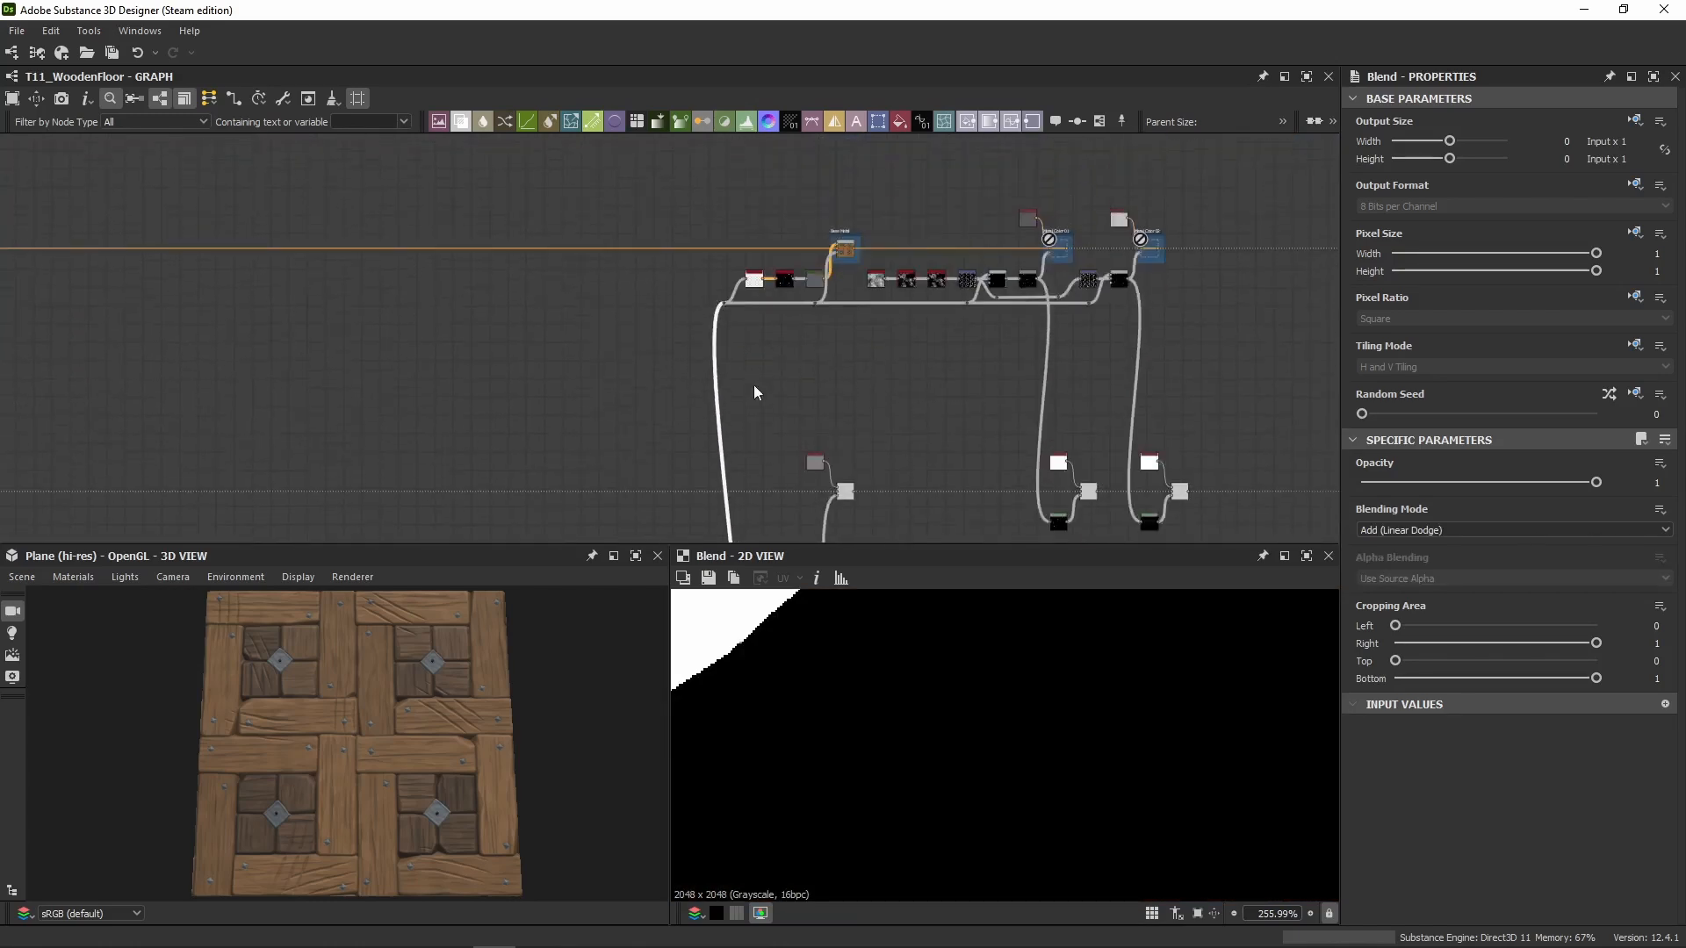
scroll(742, 267, up, 7)
scroll(669, 443, down, 5)
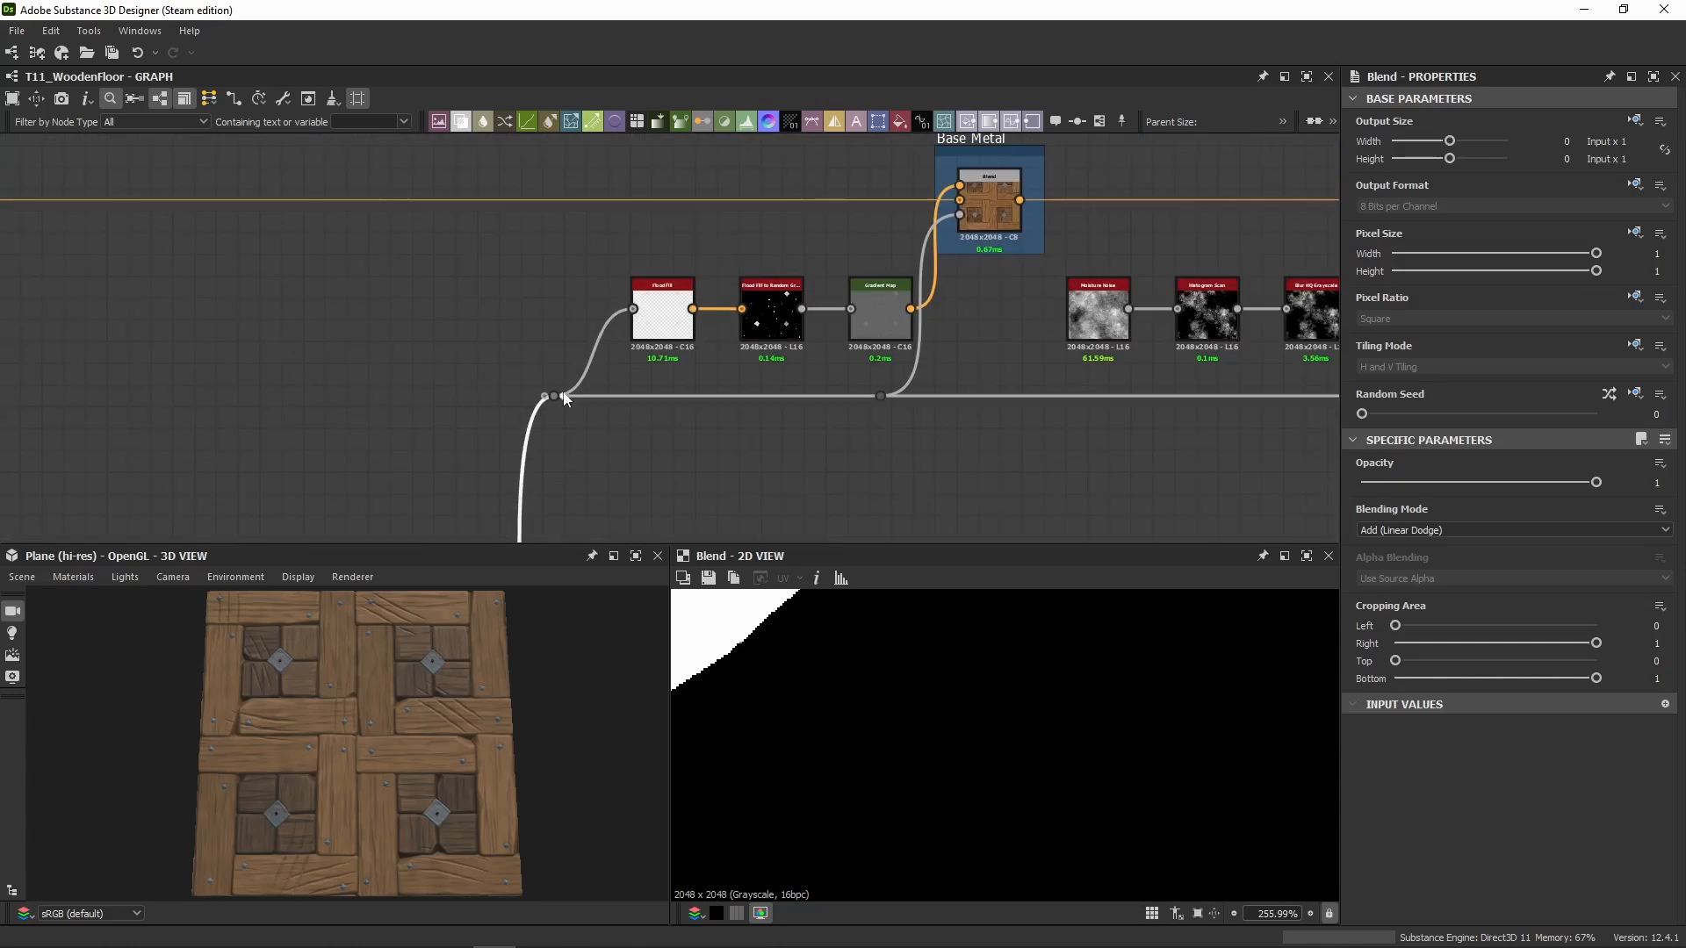
Step: Preview the Flood Fill and Flood Fill to Random Grayscale nodes that feed the Base Metal chain
double_click(663, 316)
scroll(870, 650, down, 10)
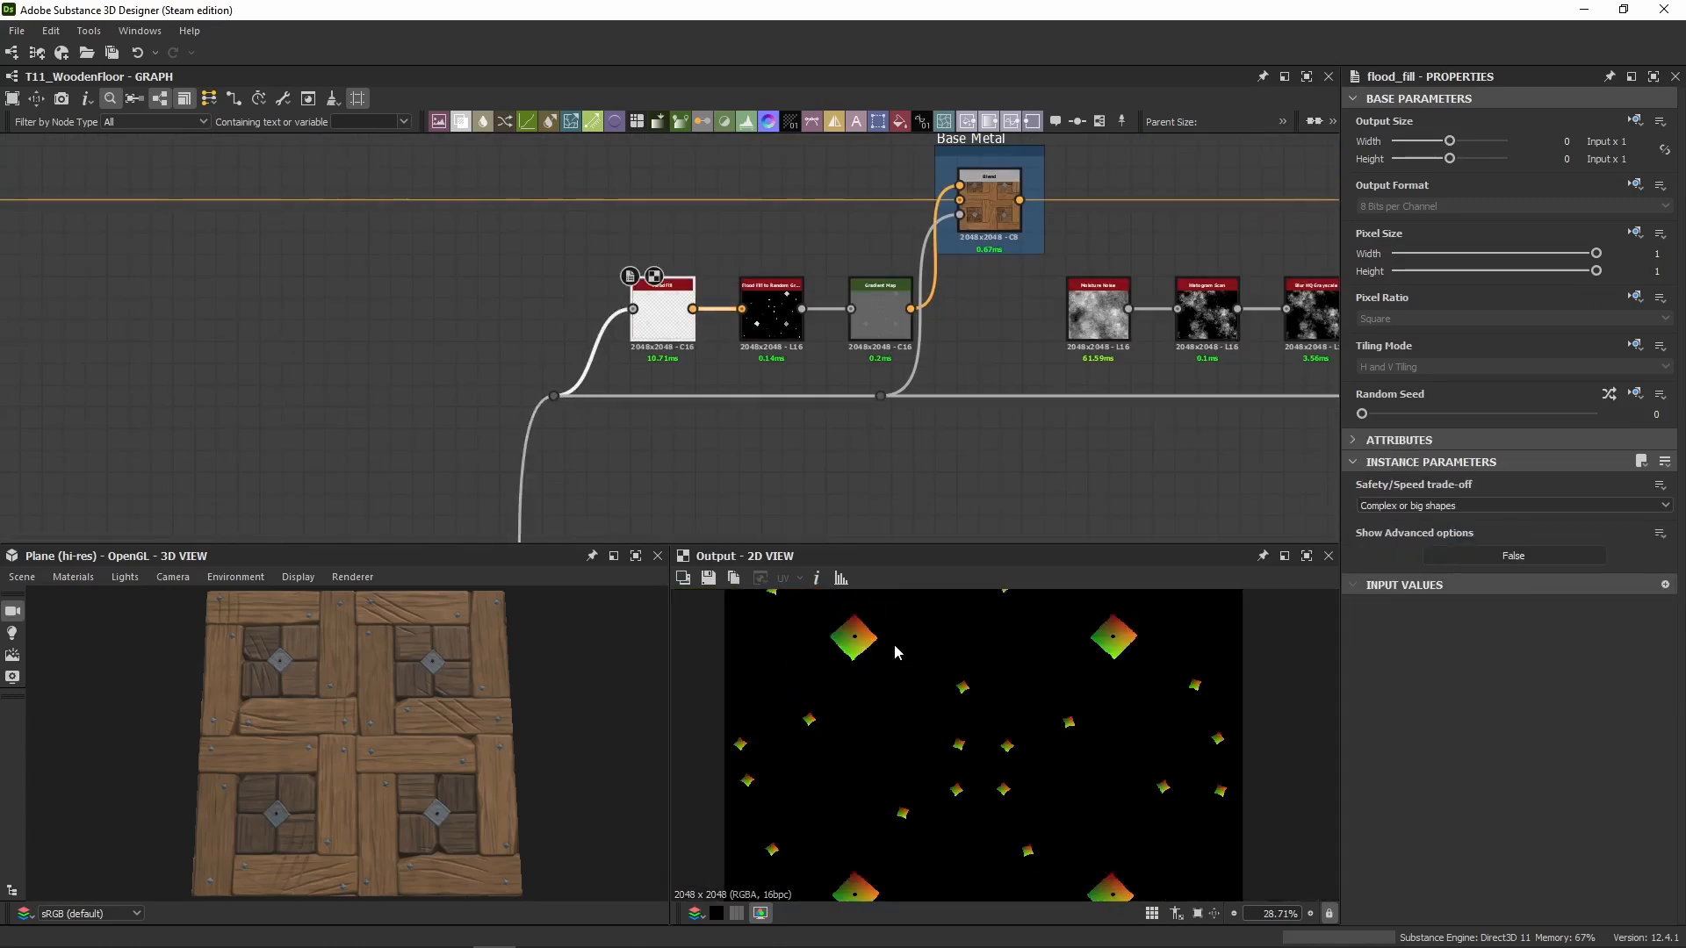
double_click(797, 325)
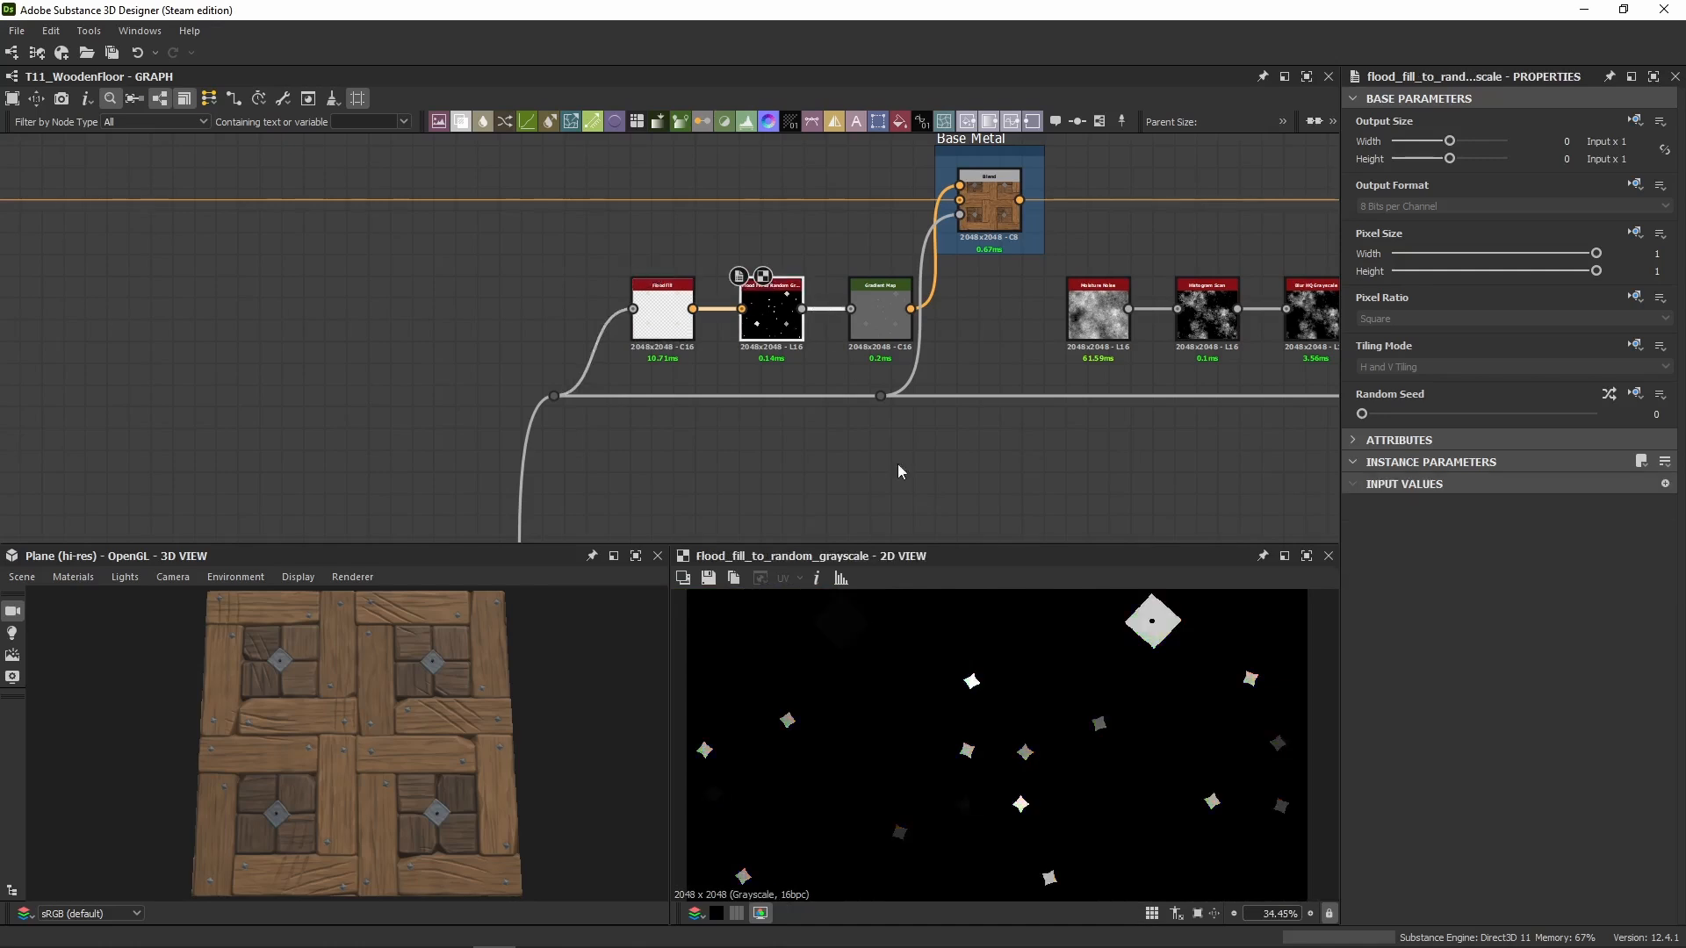
scroll(1059, 729, down, 1)
scroll(777, 295, up, 4)
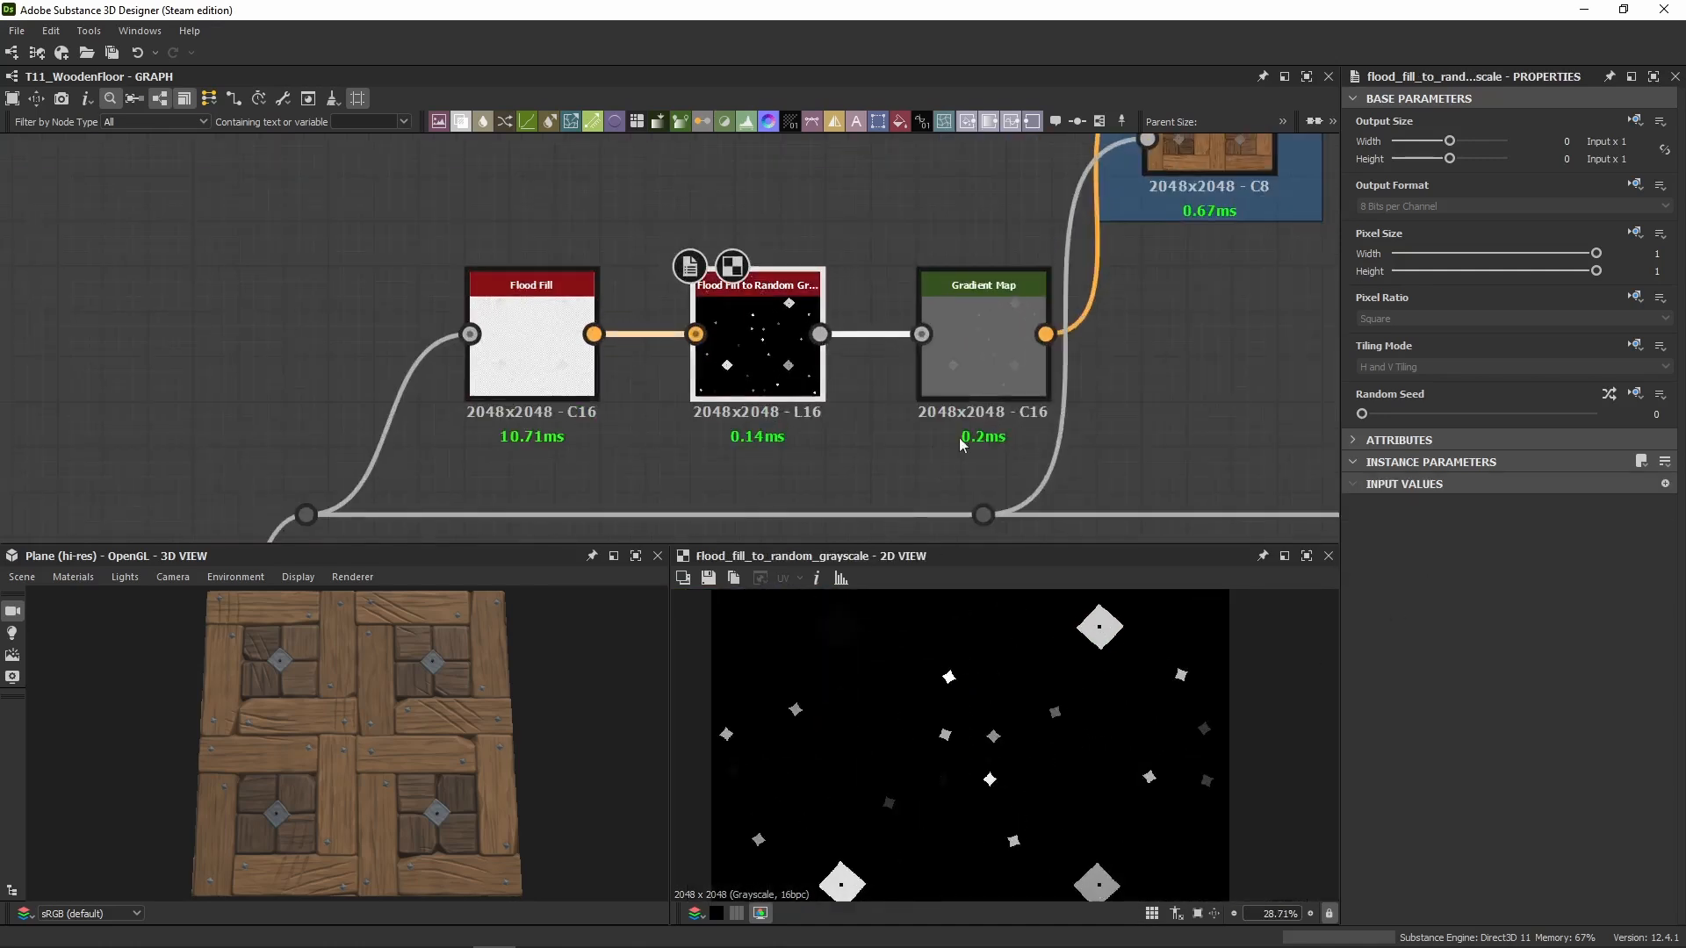
Step: Inspect the start and end color keys of the Base Metal chain's Gradient Map in the Gradient Editor
double_click(993, 336)
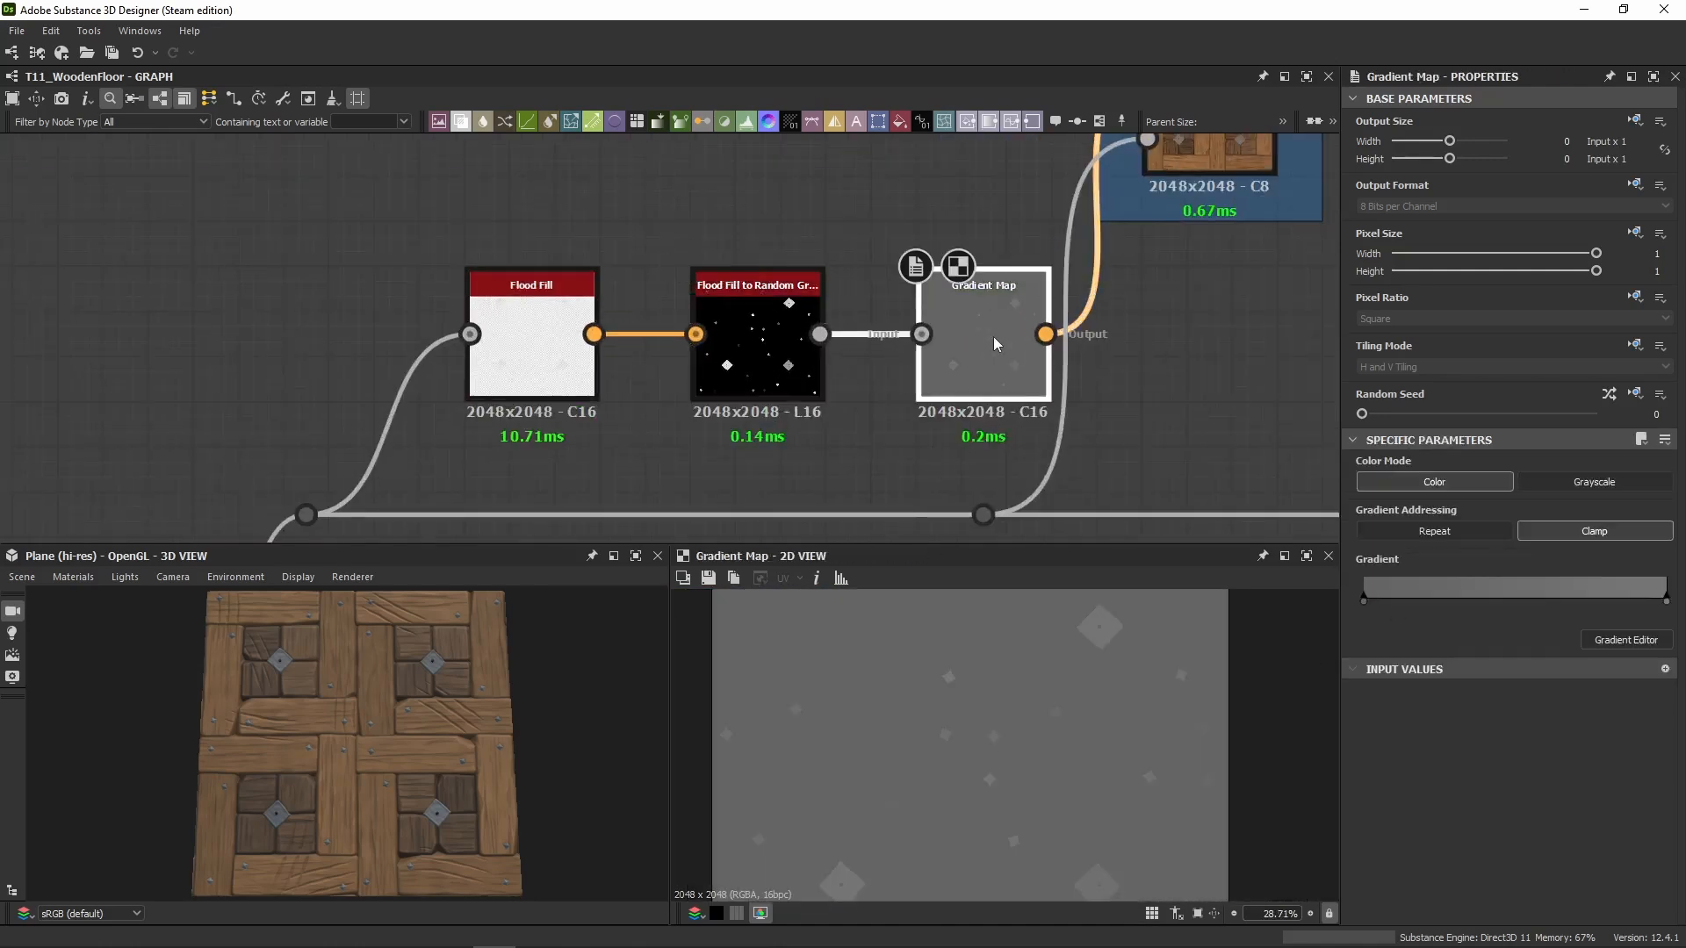
click(1627, 641)
click(602, 281)
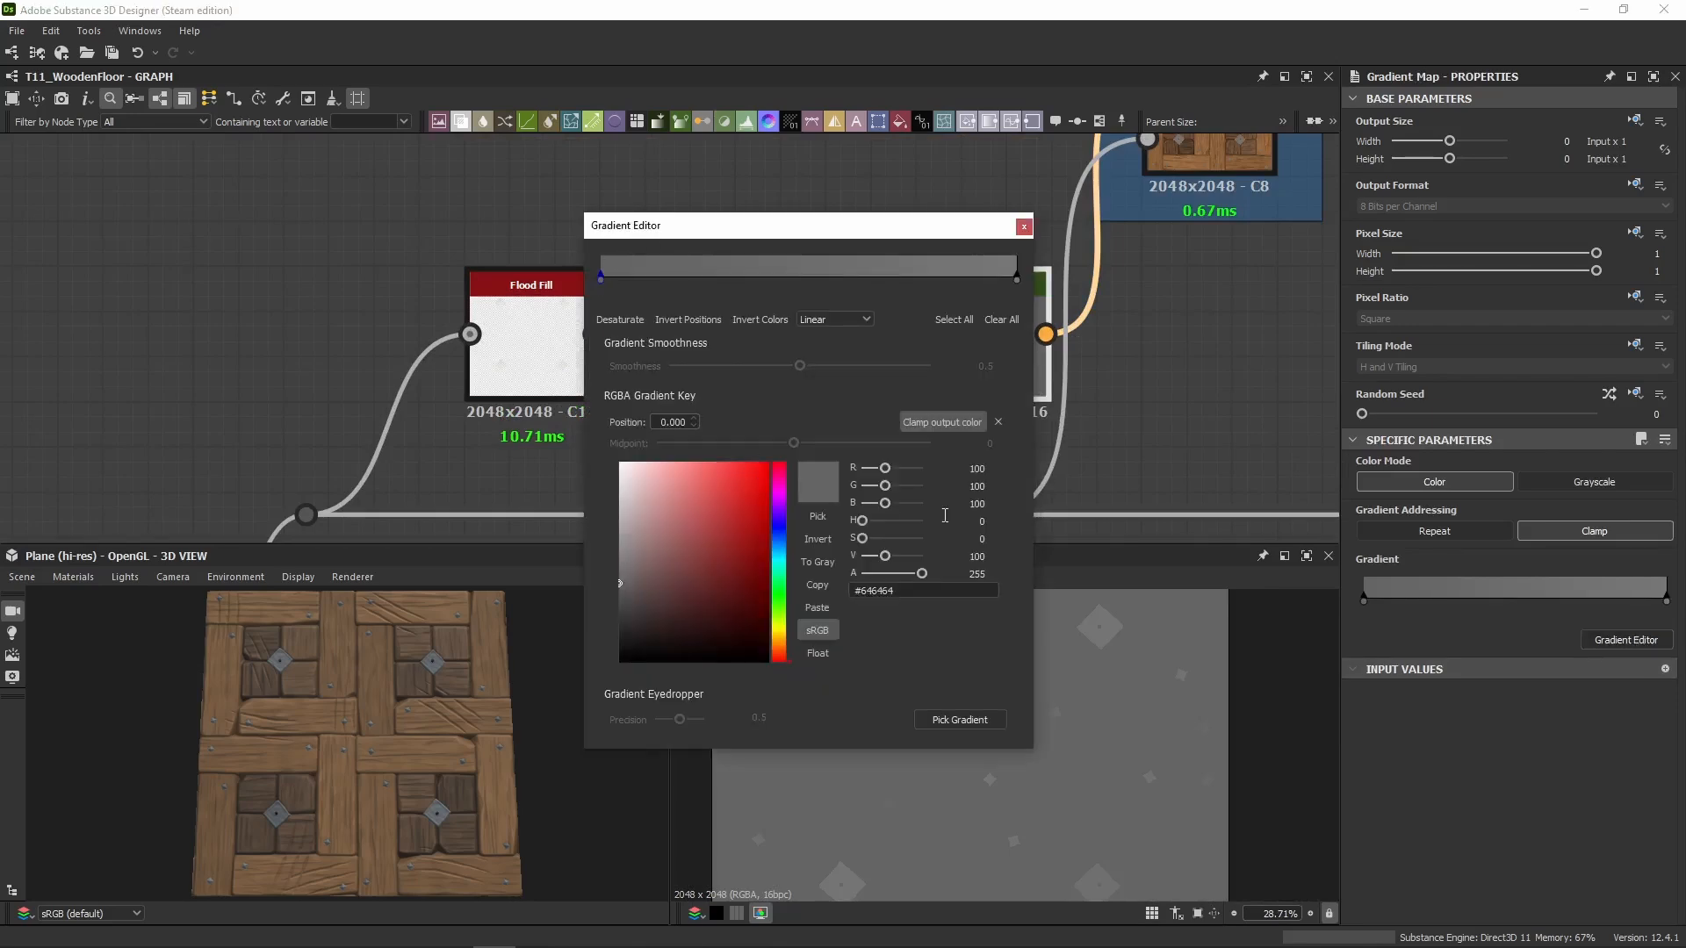
click(1016, 280)
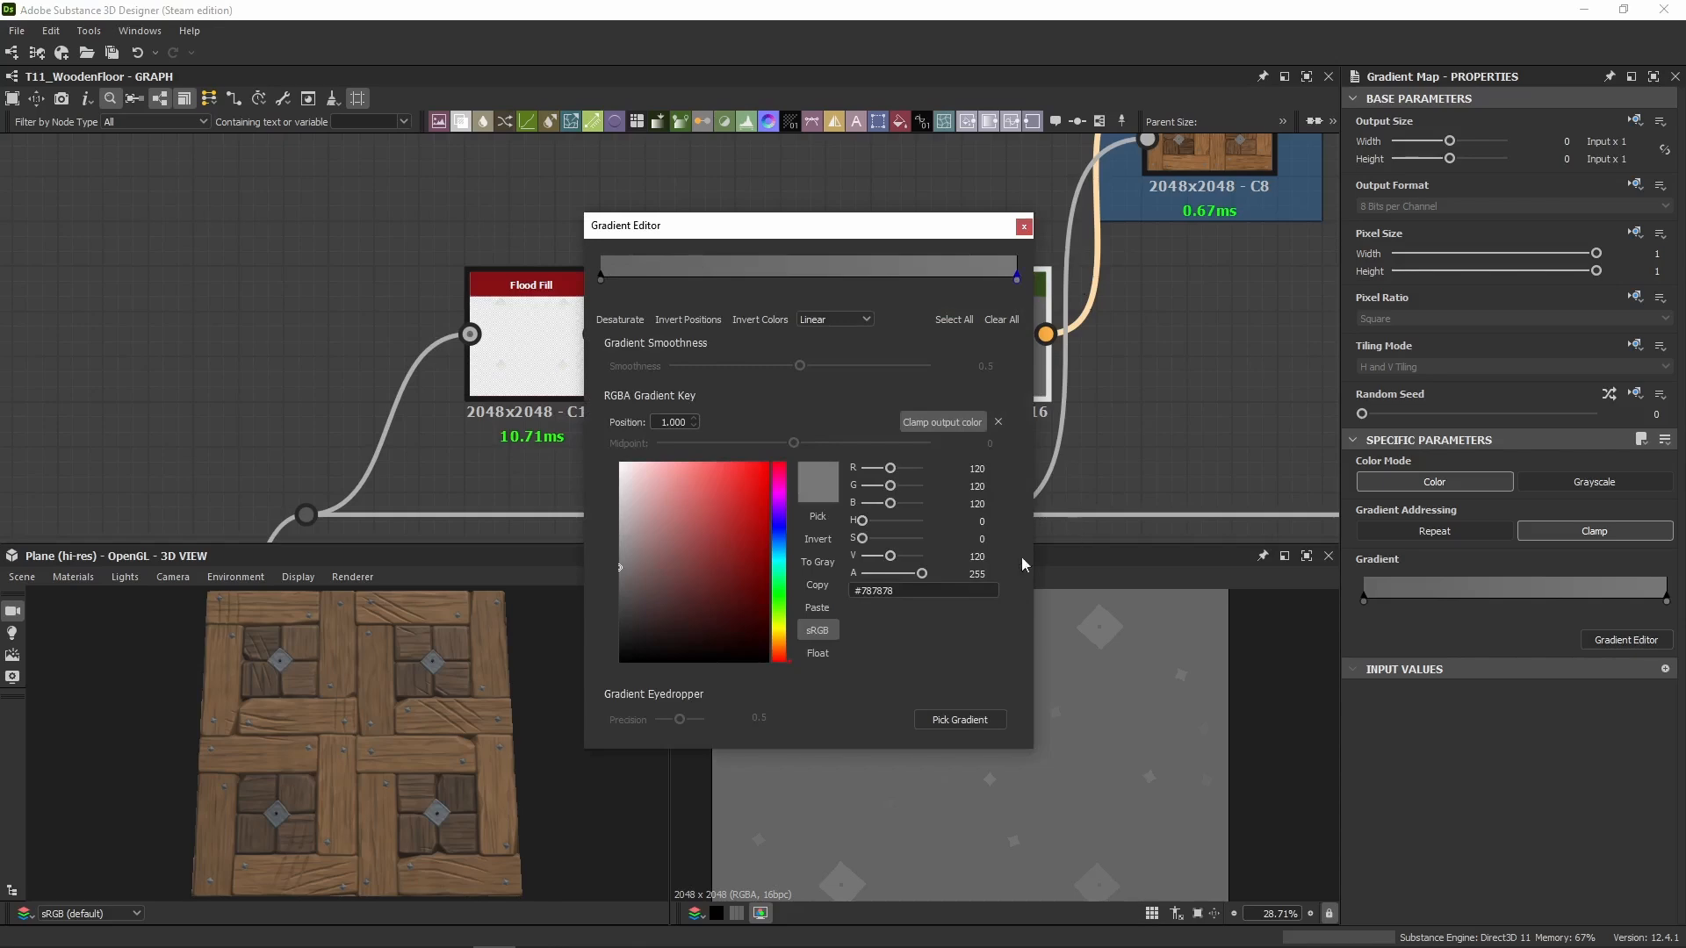
click(1023, 227)
Step: Preview the Base Metal blend and examine the nail colors up close in the 2D and 3D views
middle_drag(1183, 136, 784, 228)
double_click(784, 228)
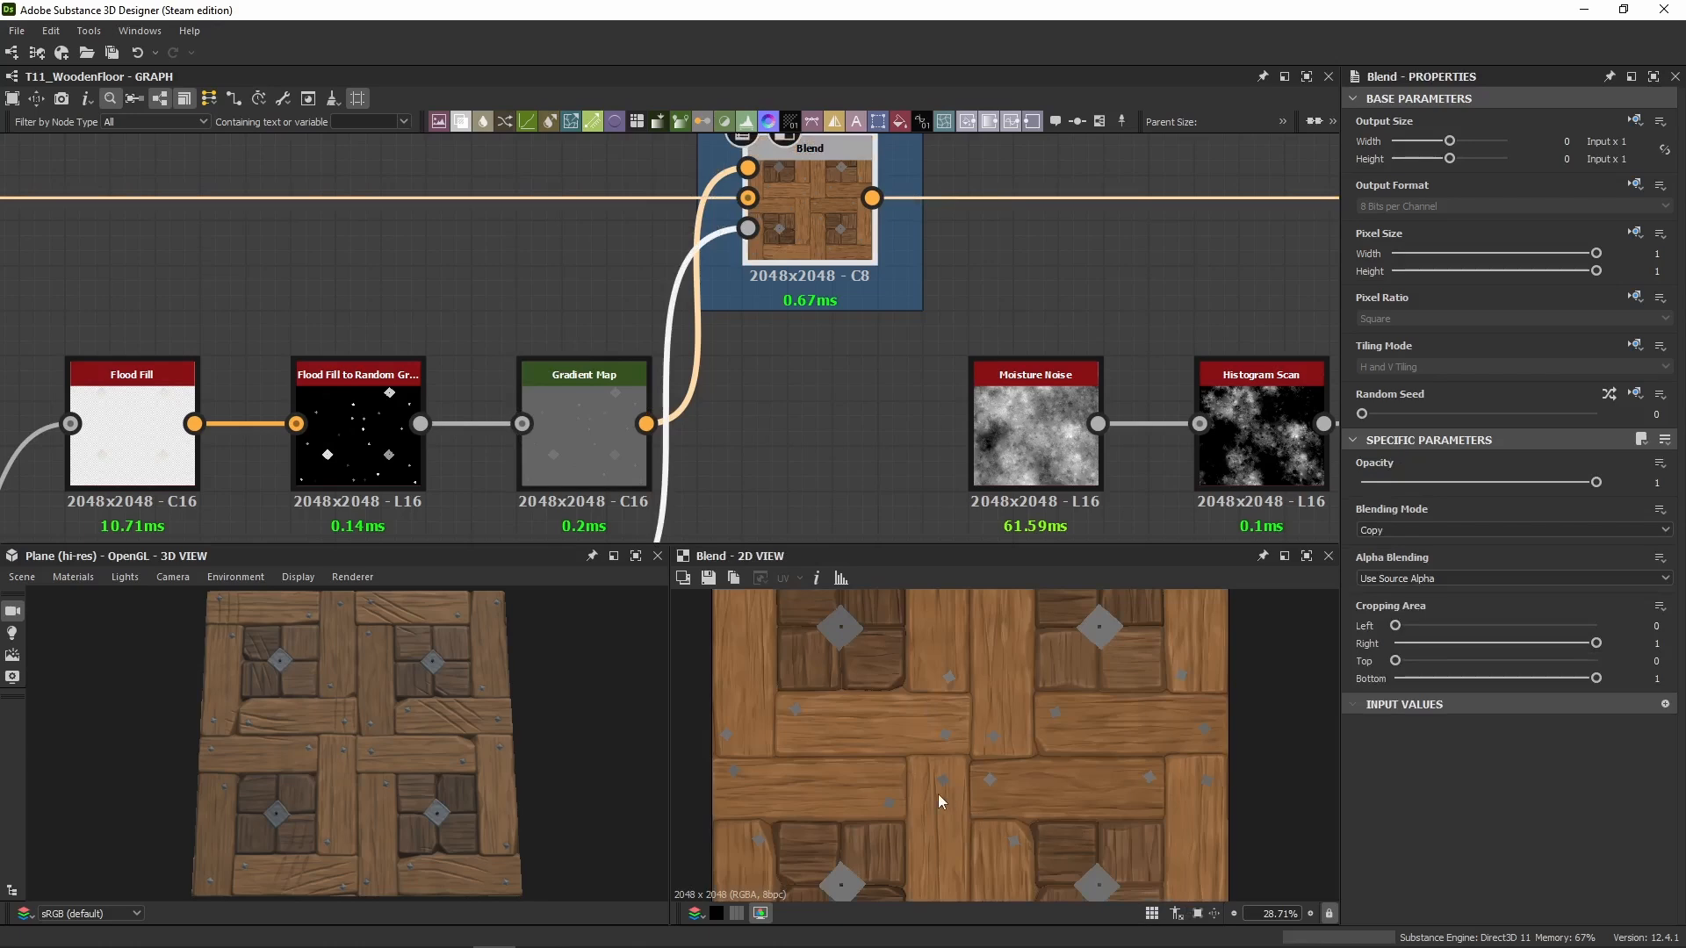
scroll(944, 788, up, 5)
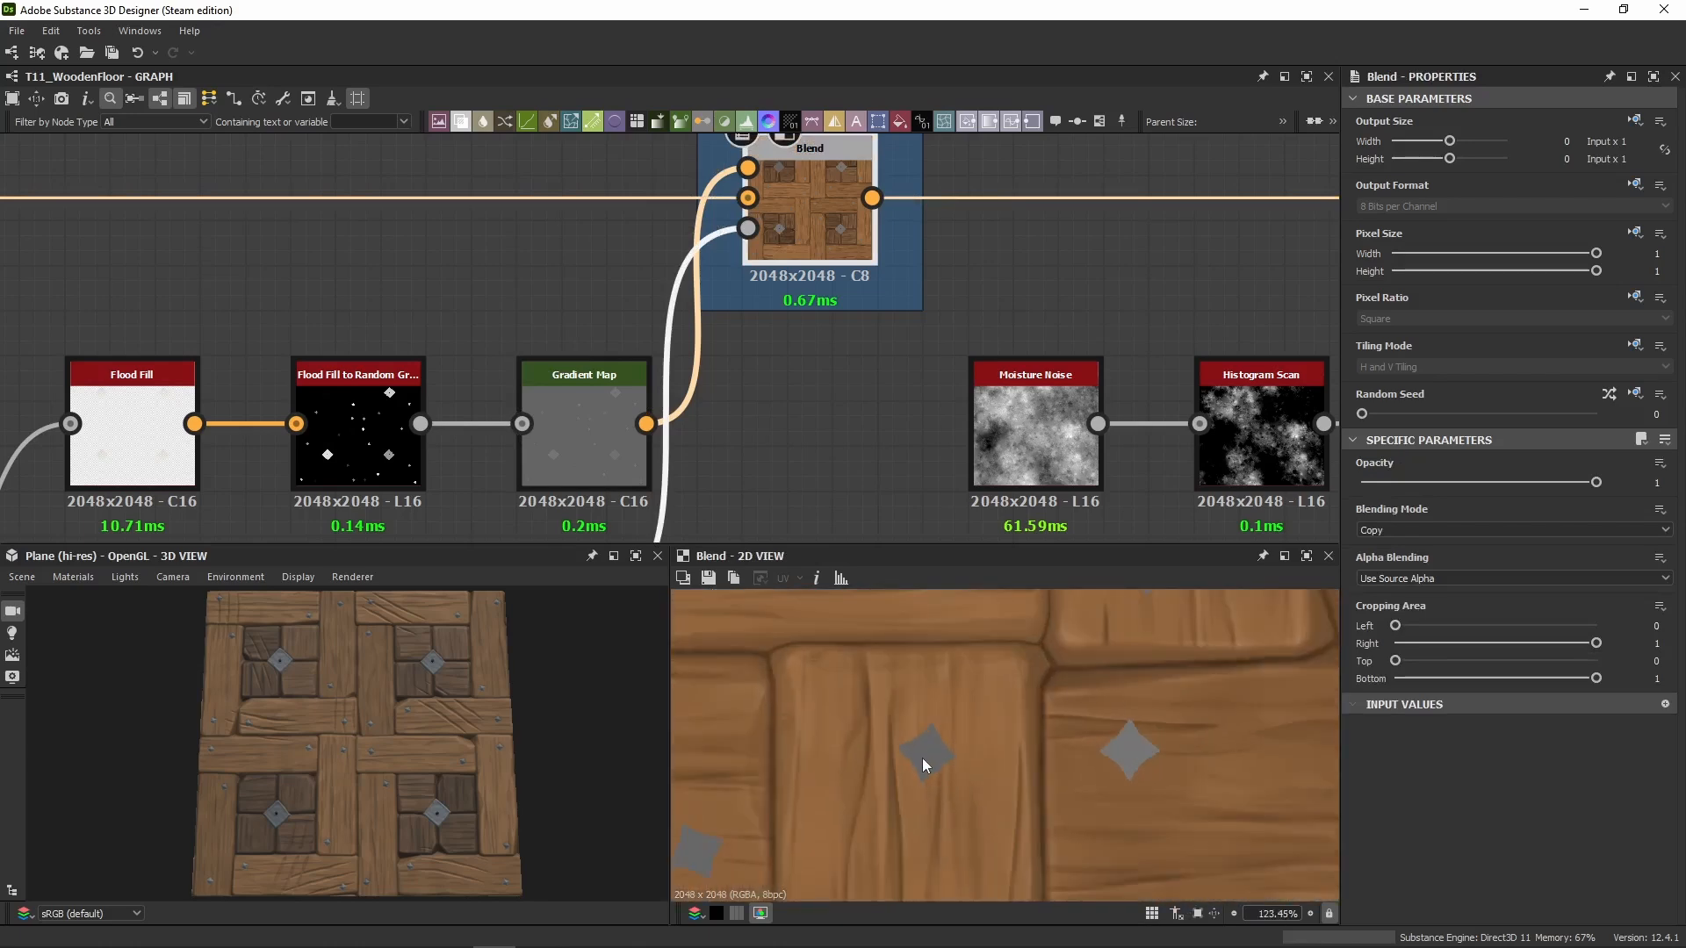
scroll(1098, 757, up, 2)
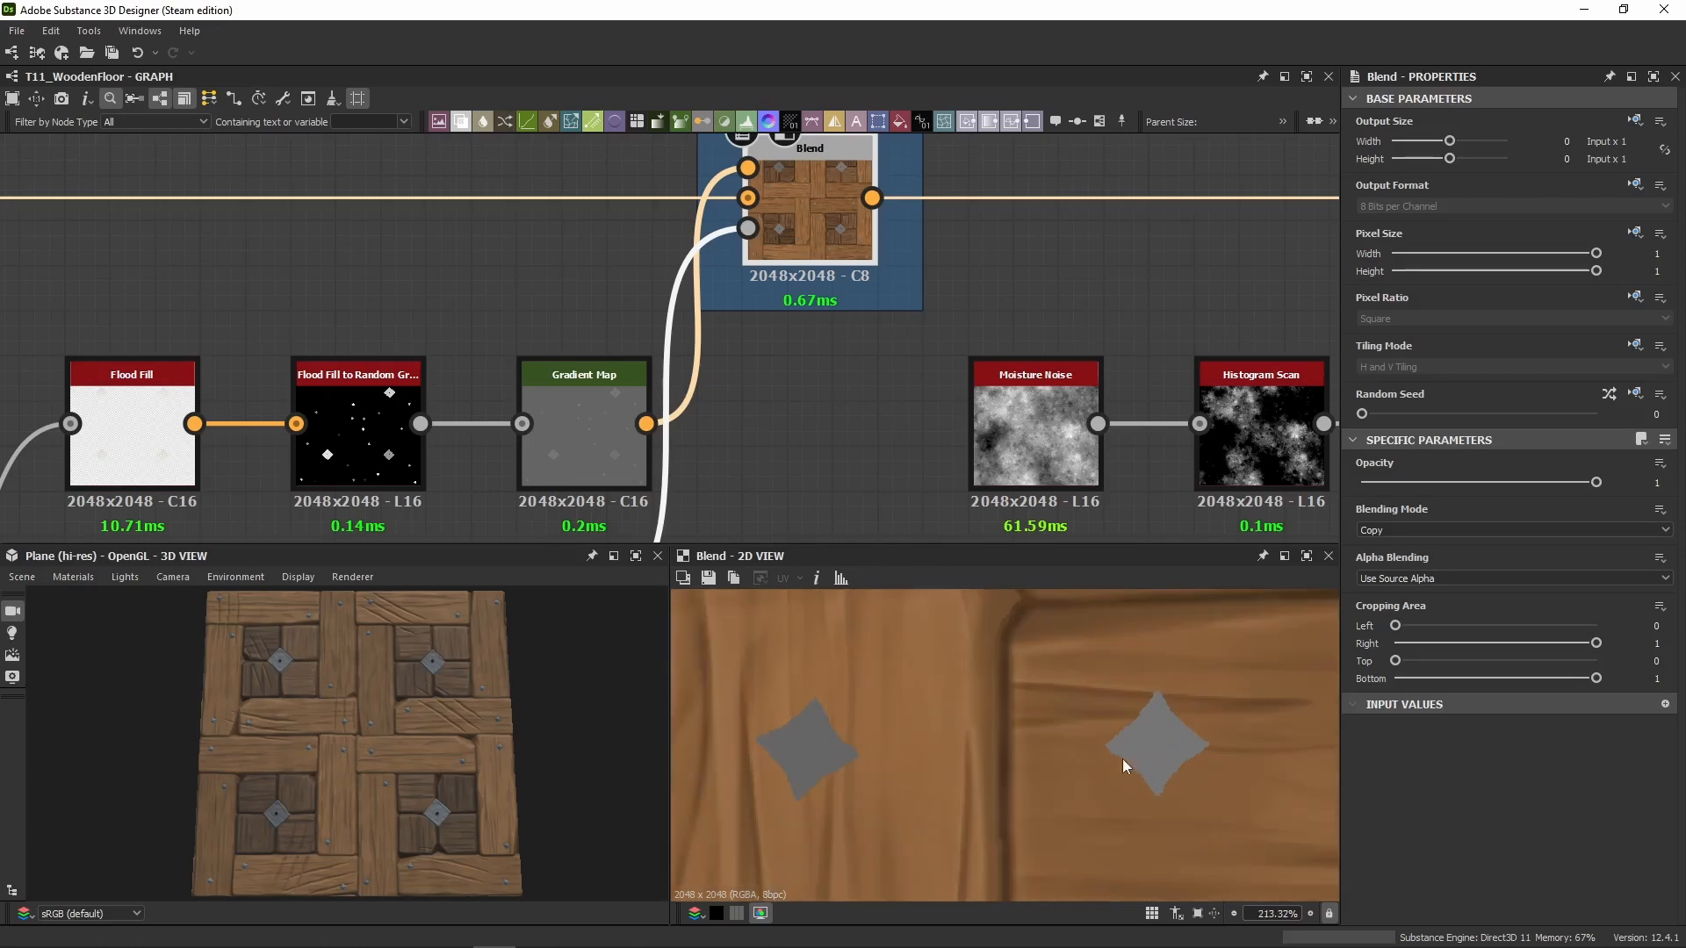
scroll(421, 753, up, 5)
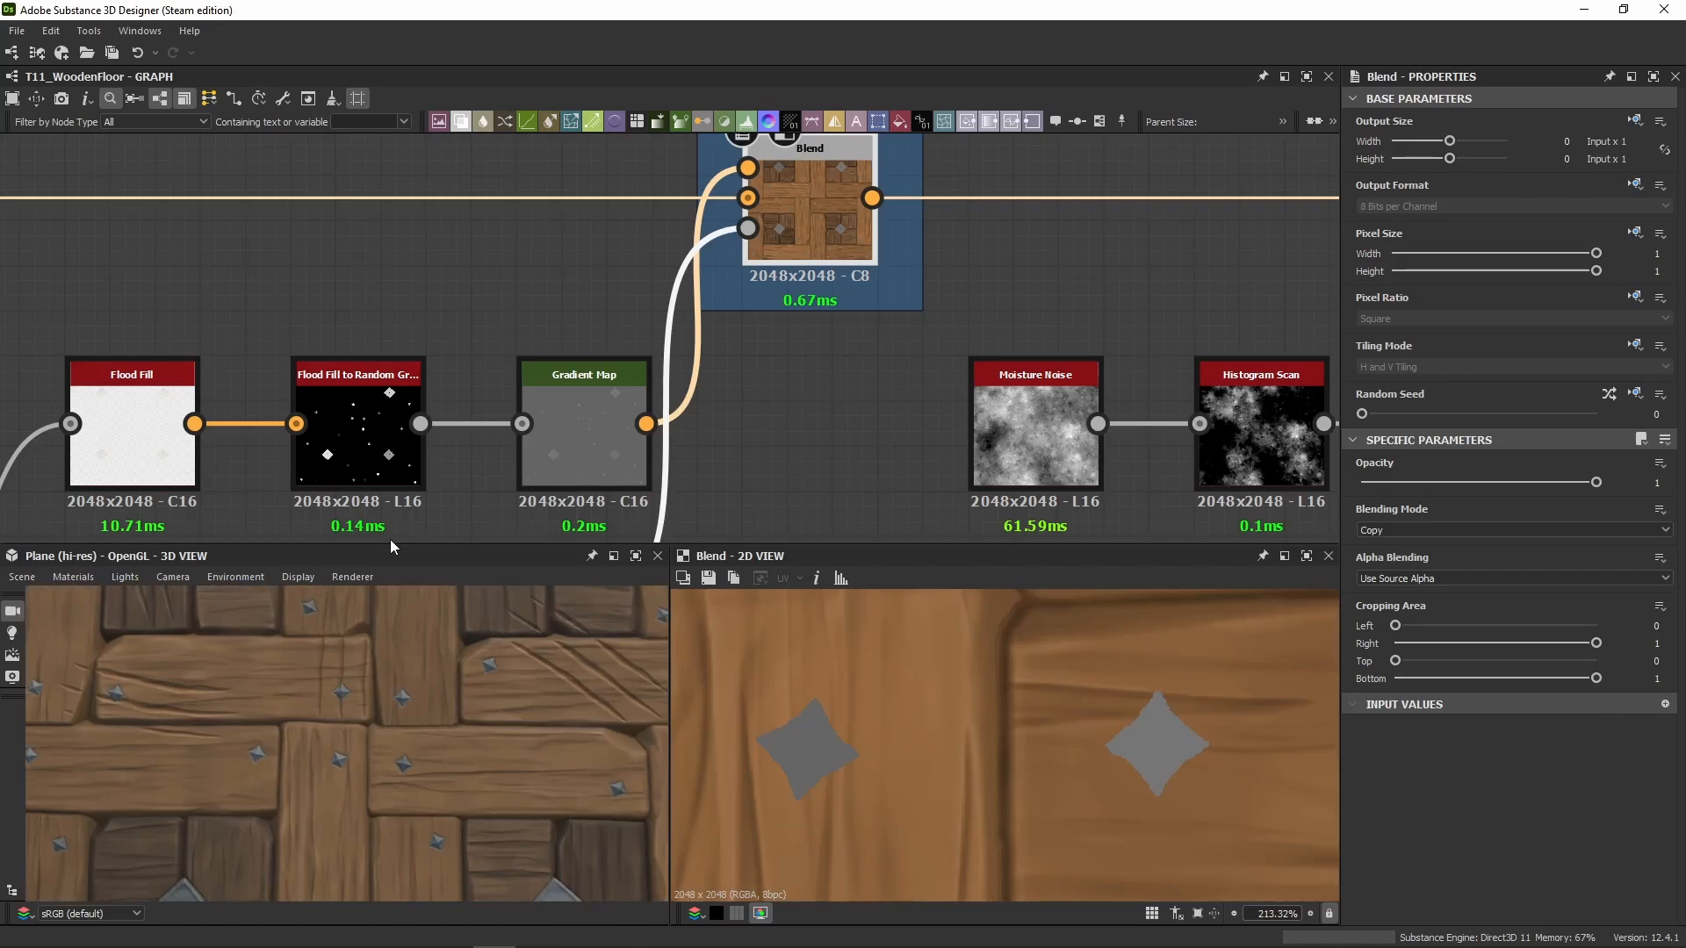
Step: Compare the metal mask driving the Base Metal blend's opacity with the blend's color output
scroll(404, 325, down, 5)
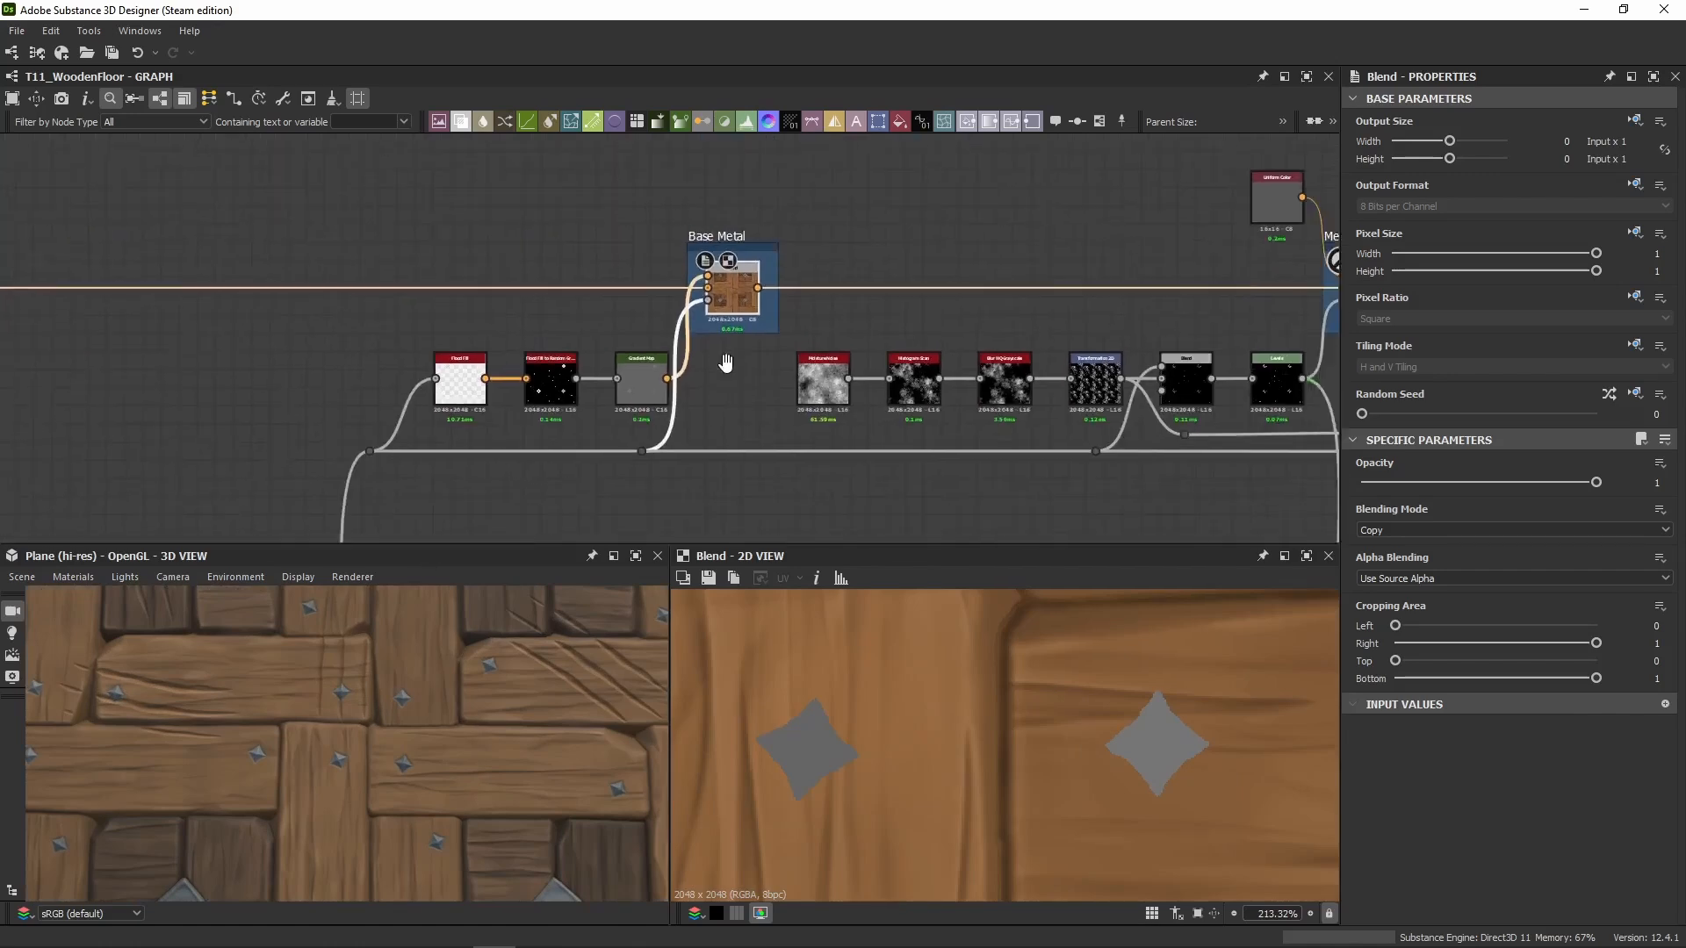
middle_drag(417, 323, 704, 288)
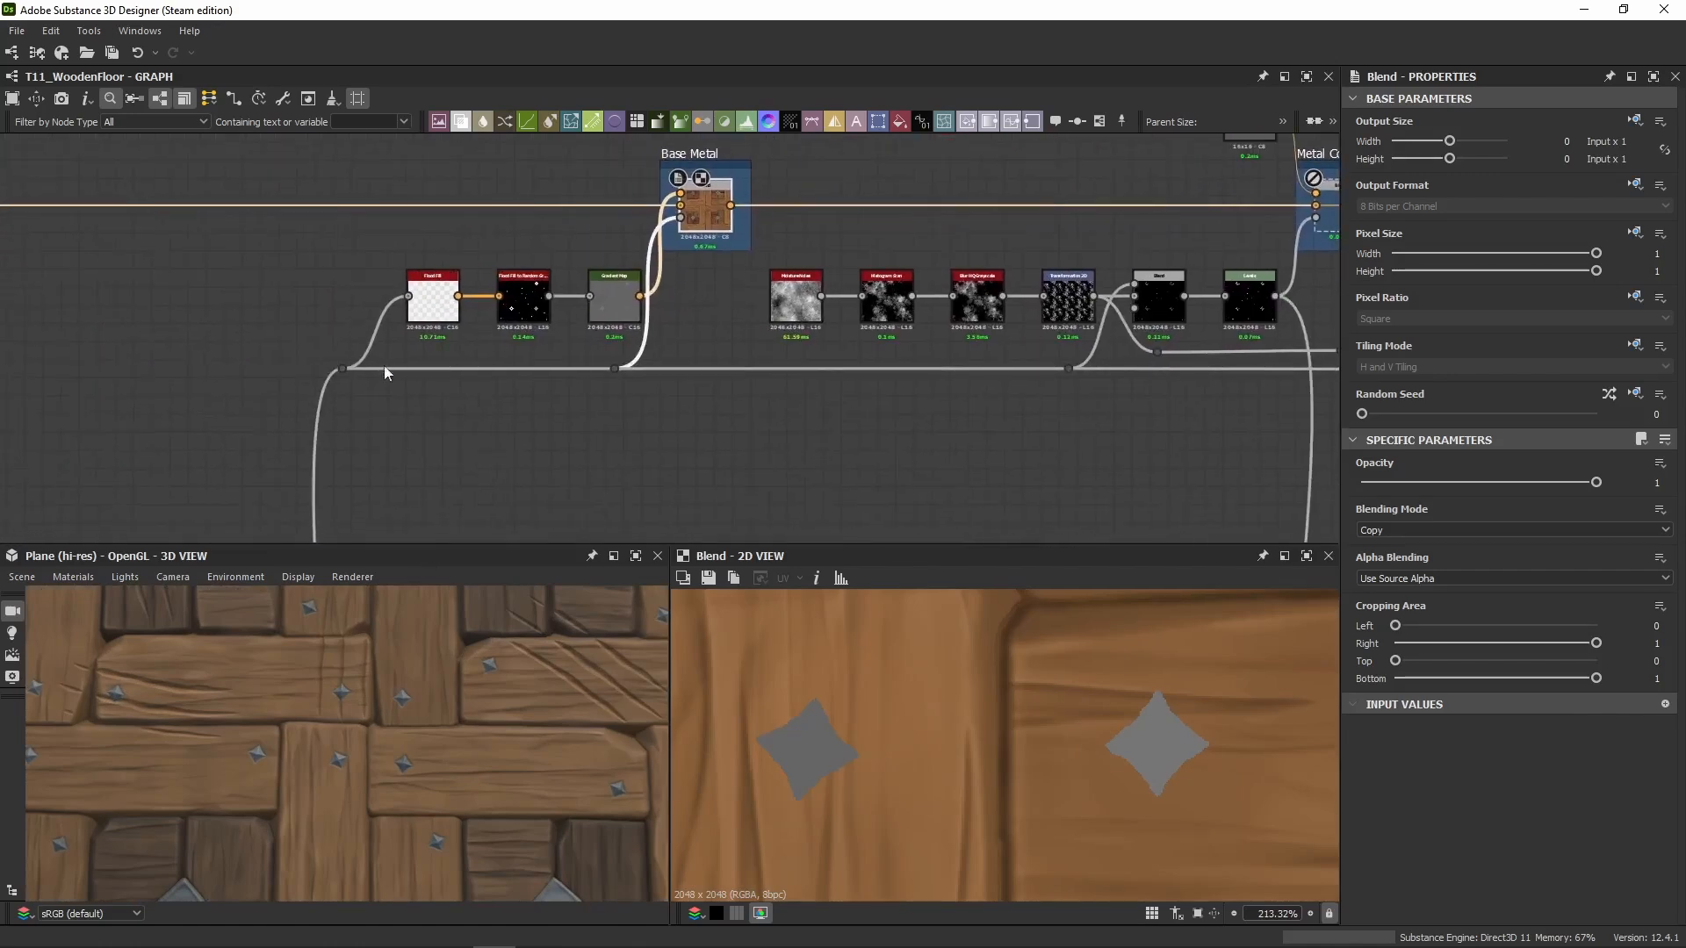
double_click(344, 369)
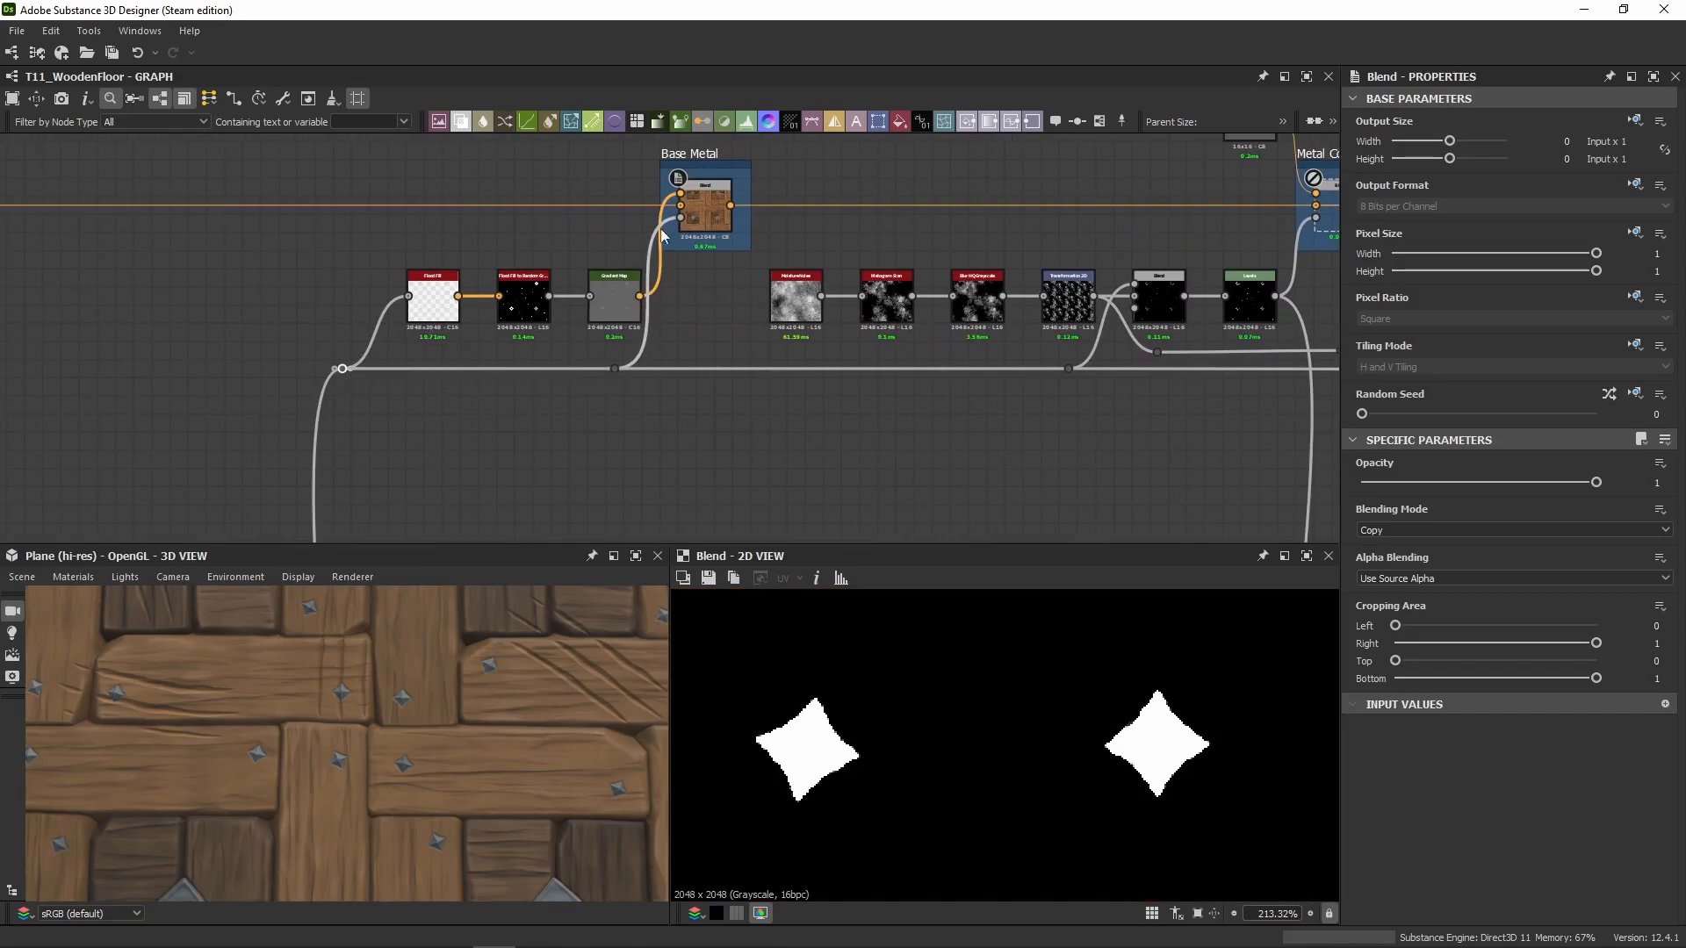
middle_drag(710, 219, 724, 274)
double_click(724, 274)
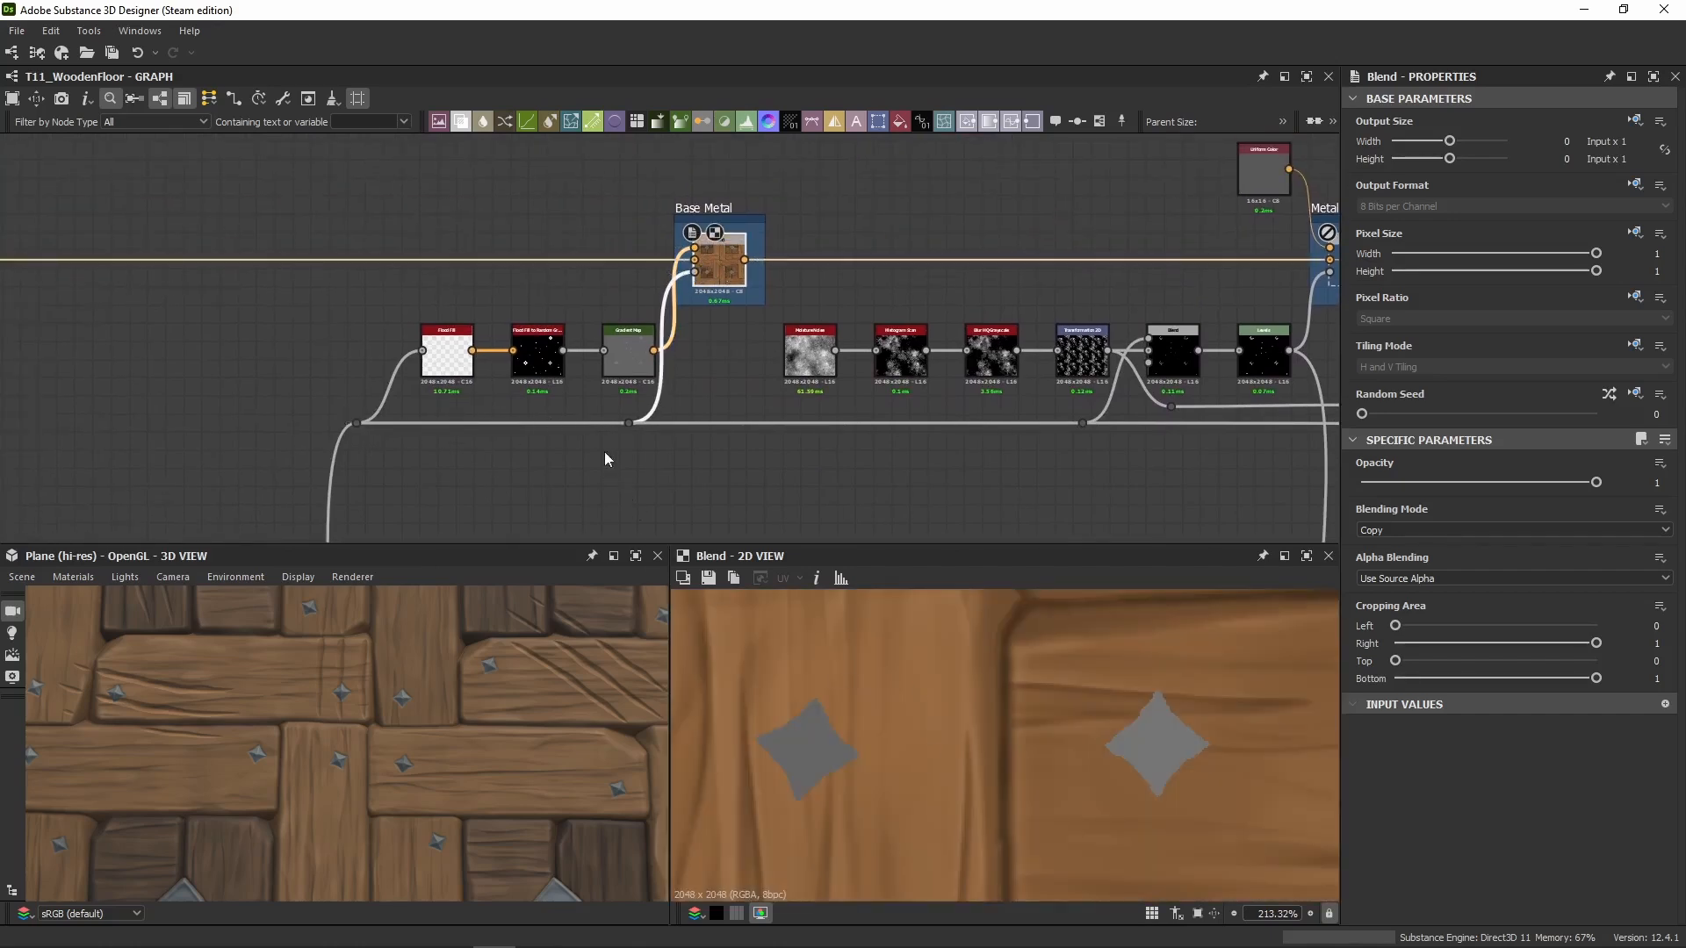
double_click(696, 274)
scroll(1088, 681, down, 10)
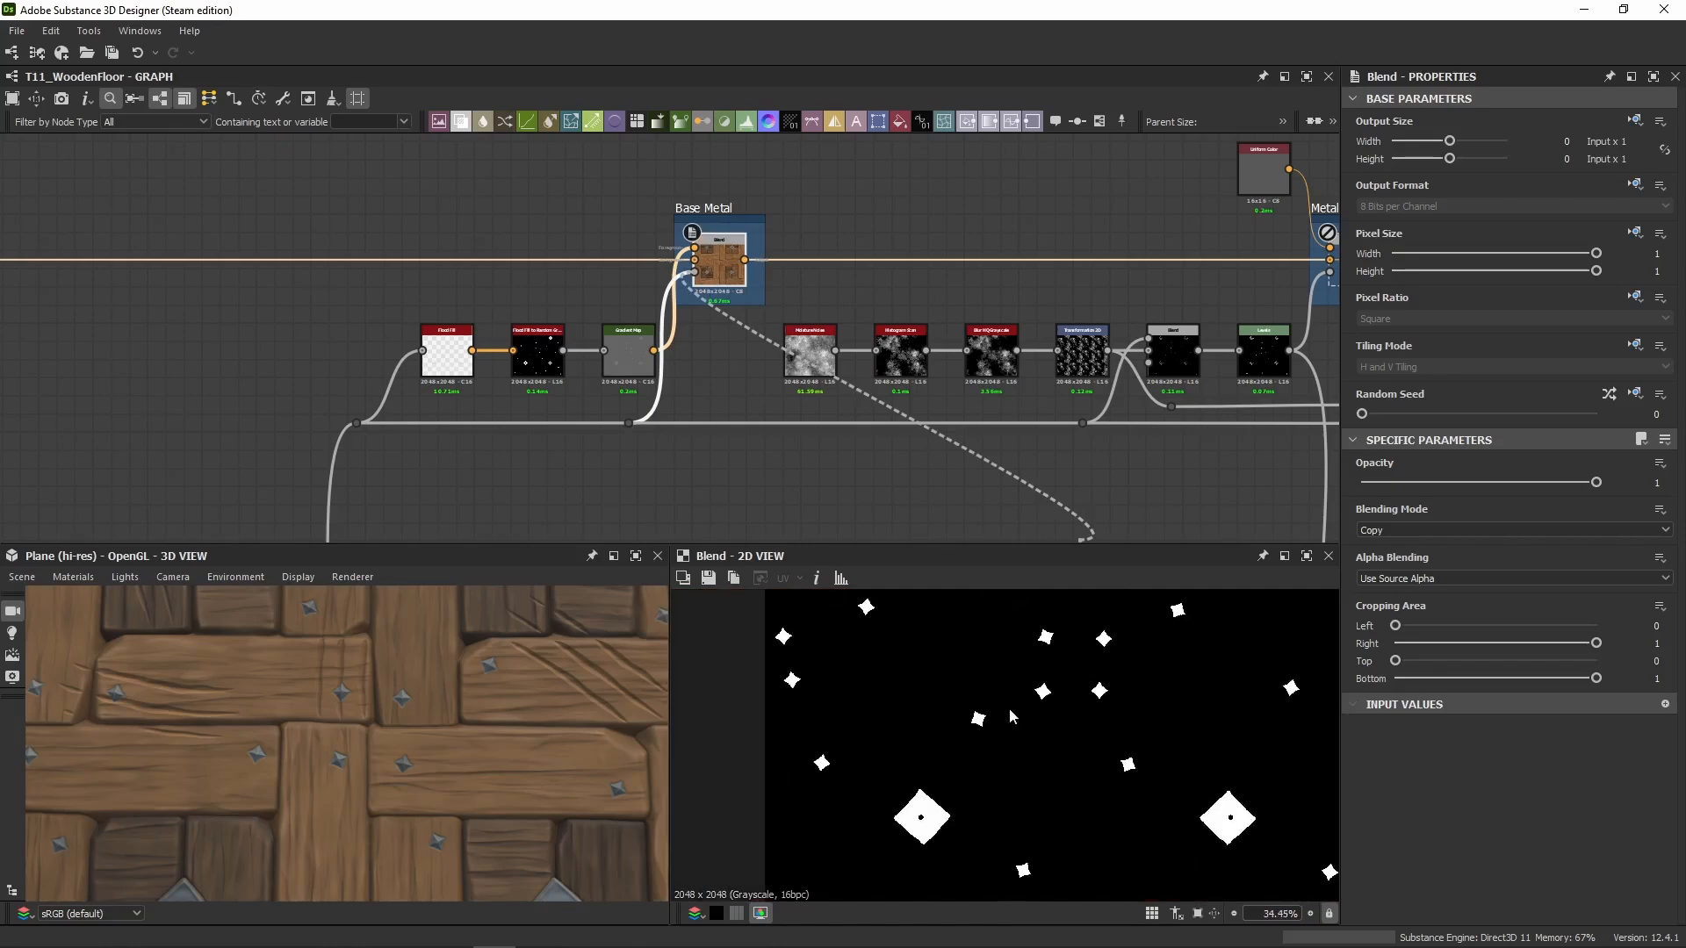
click(777, 478)
scroll(724, 281, up, 3)
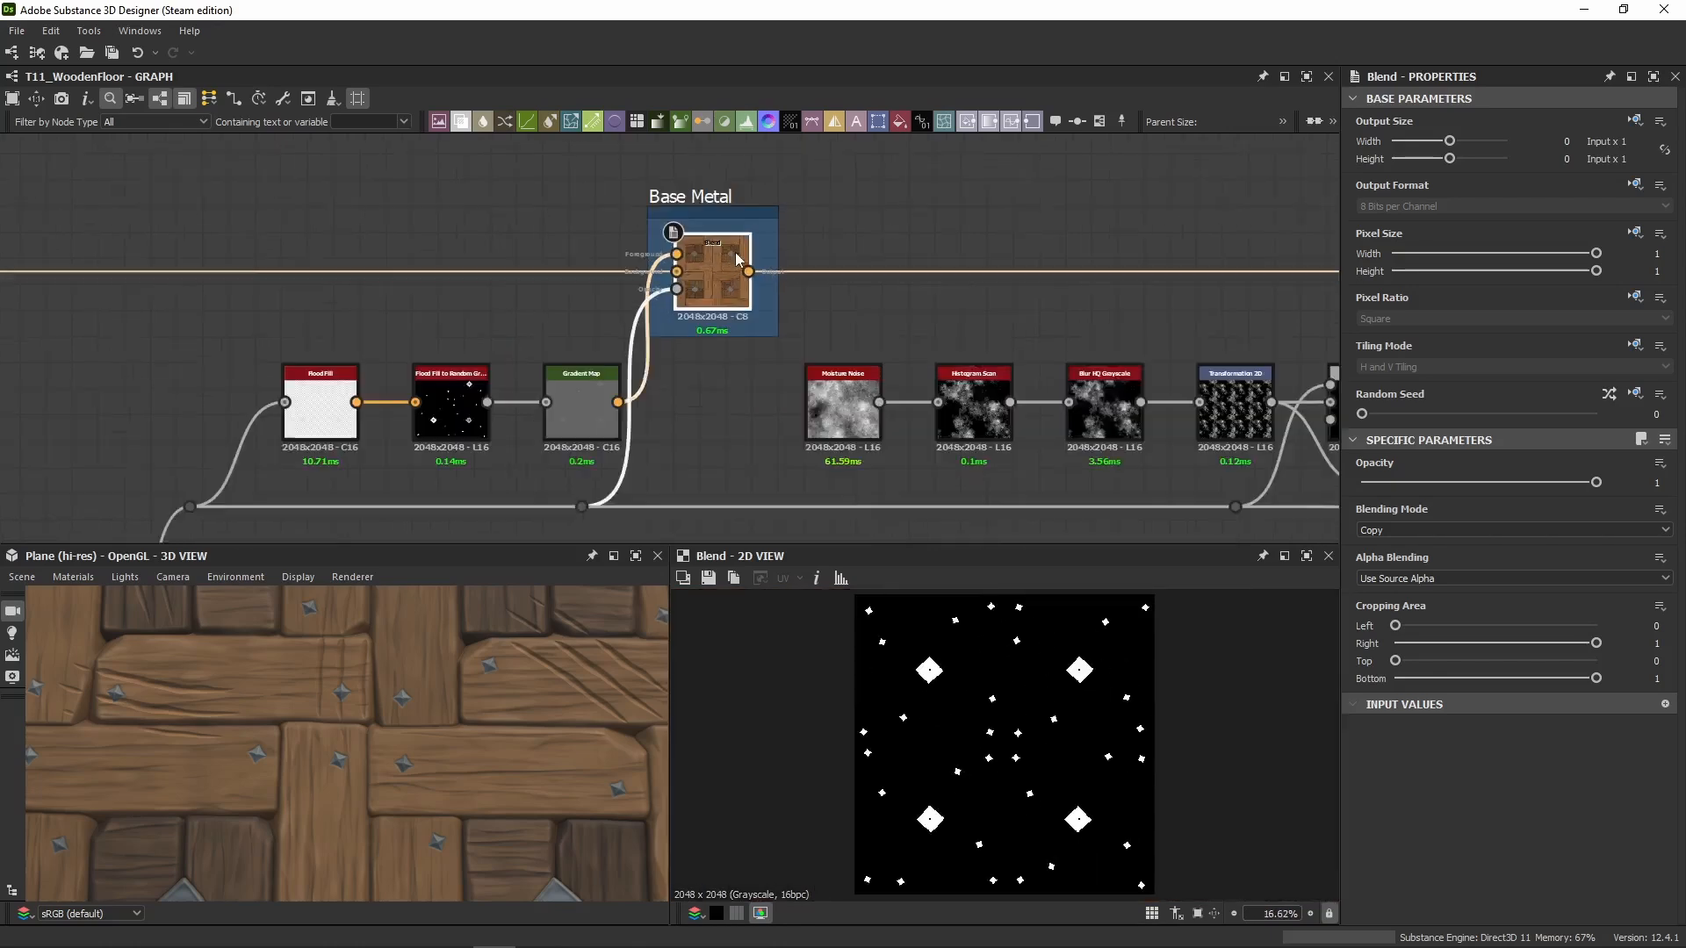
double_click(725, 290)
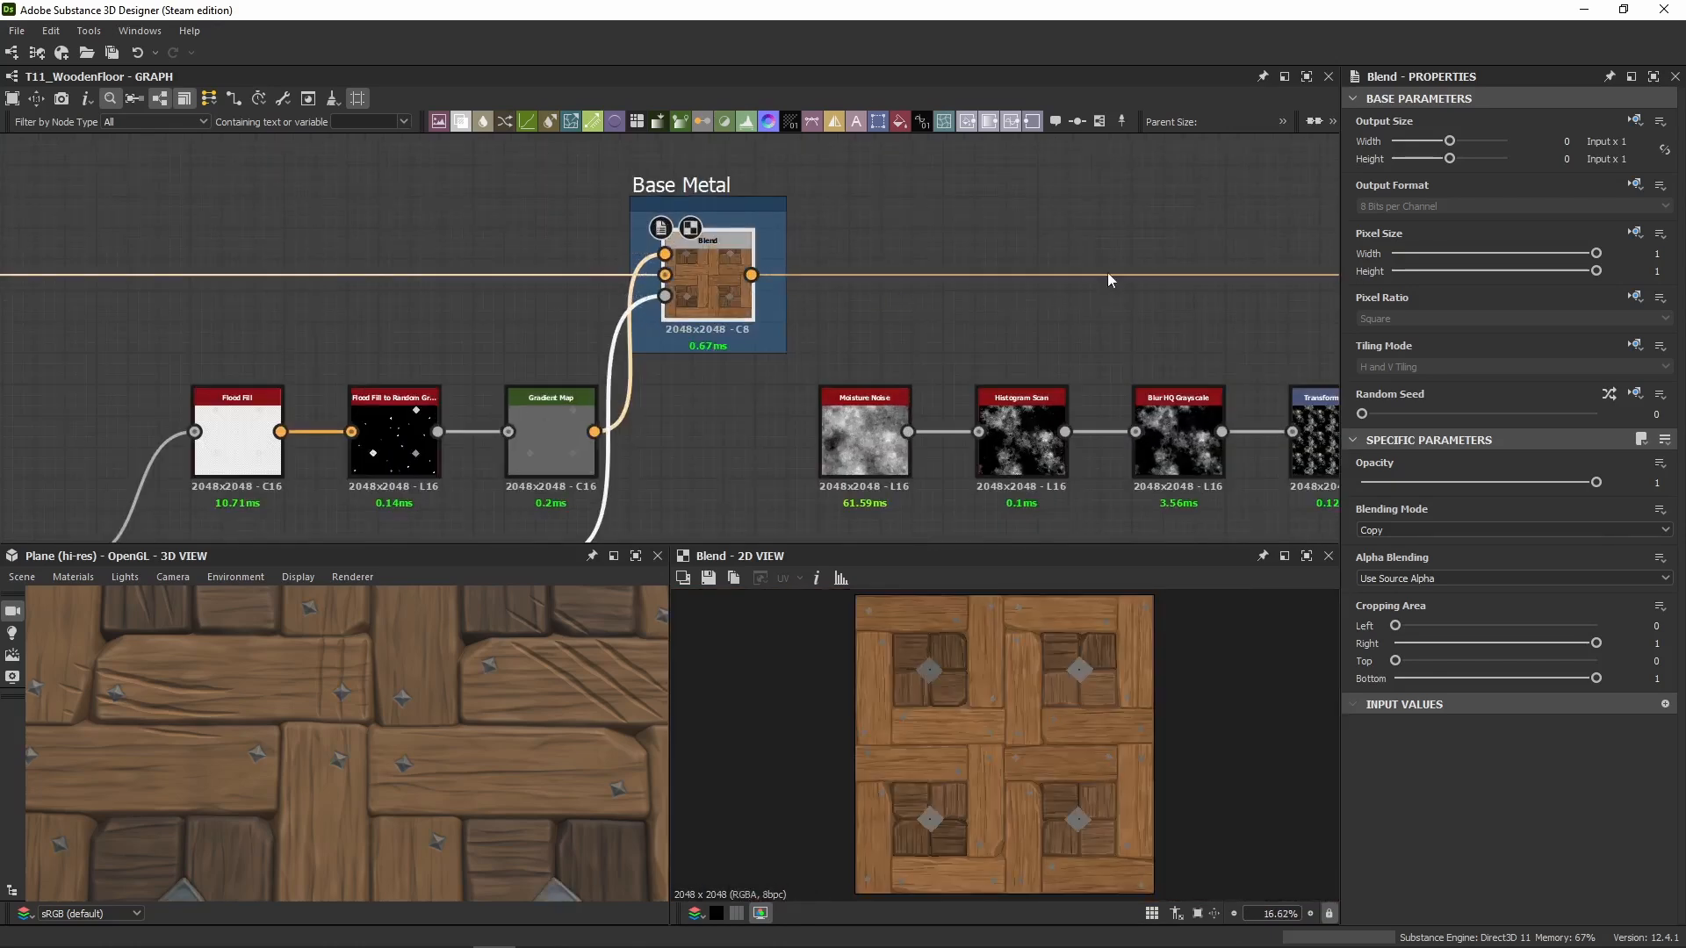
Step: Enable the Metal Color 01 blend node and preview its effect on a large metal plate
middle_drag(1117, 266, 945, 236)
scroll(342, 686, up, 4)
scroll(335, 657, up, 2)
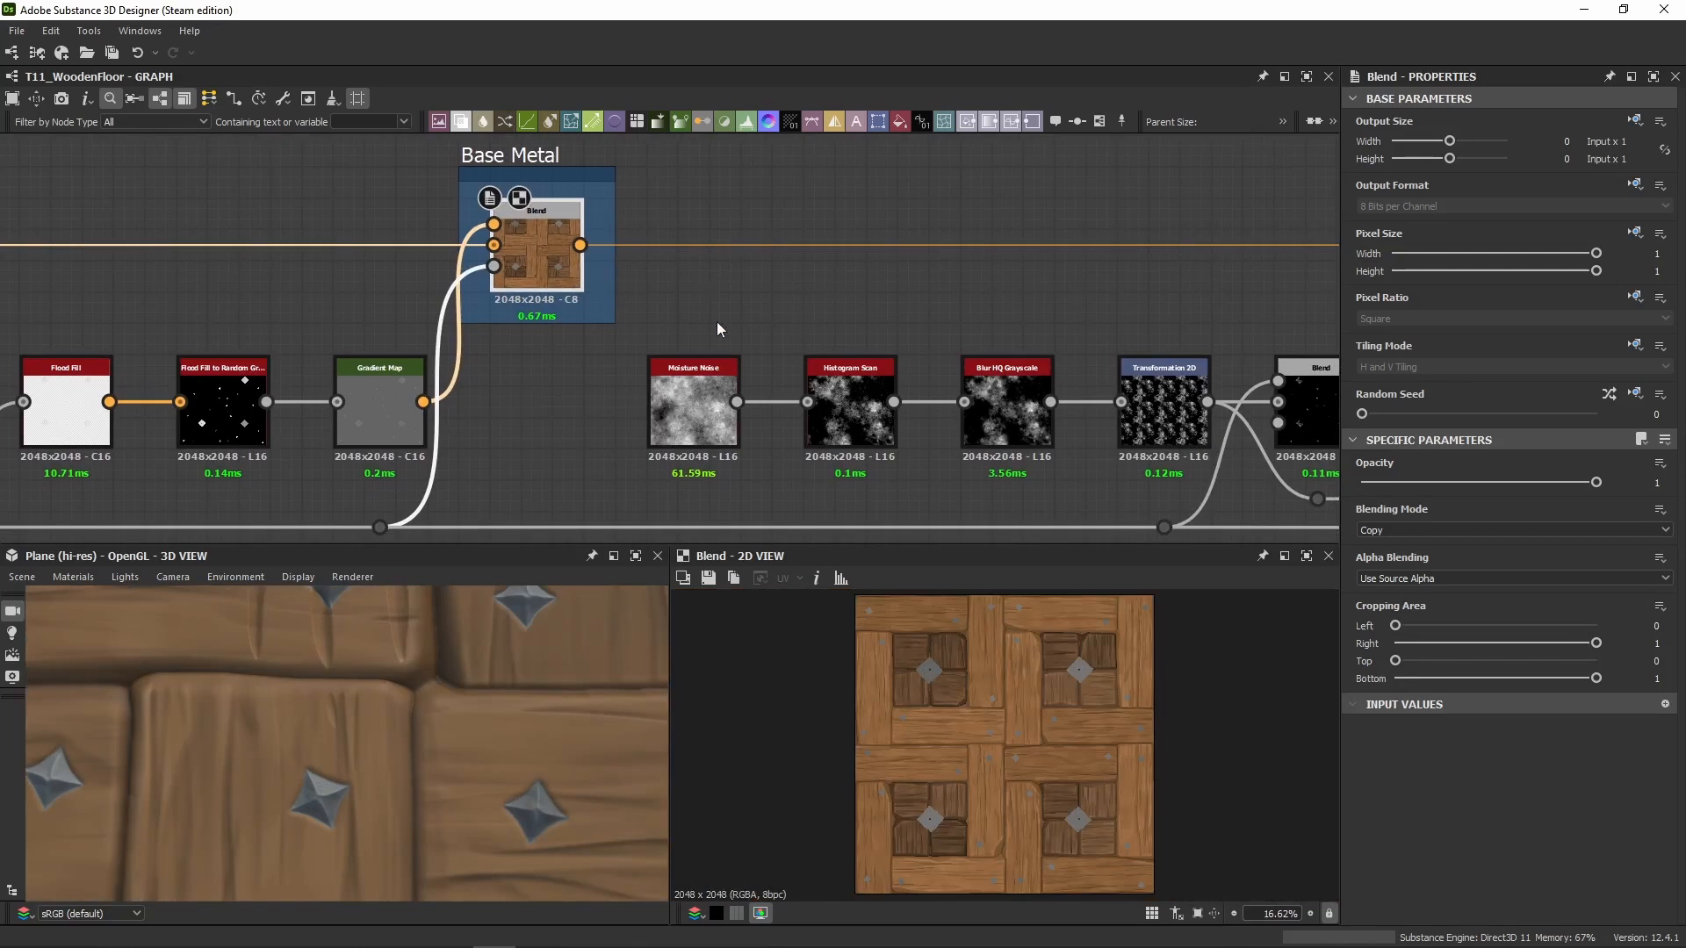
middle_drag(1107, 271, 610, 282)
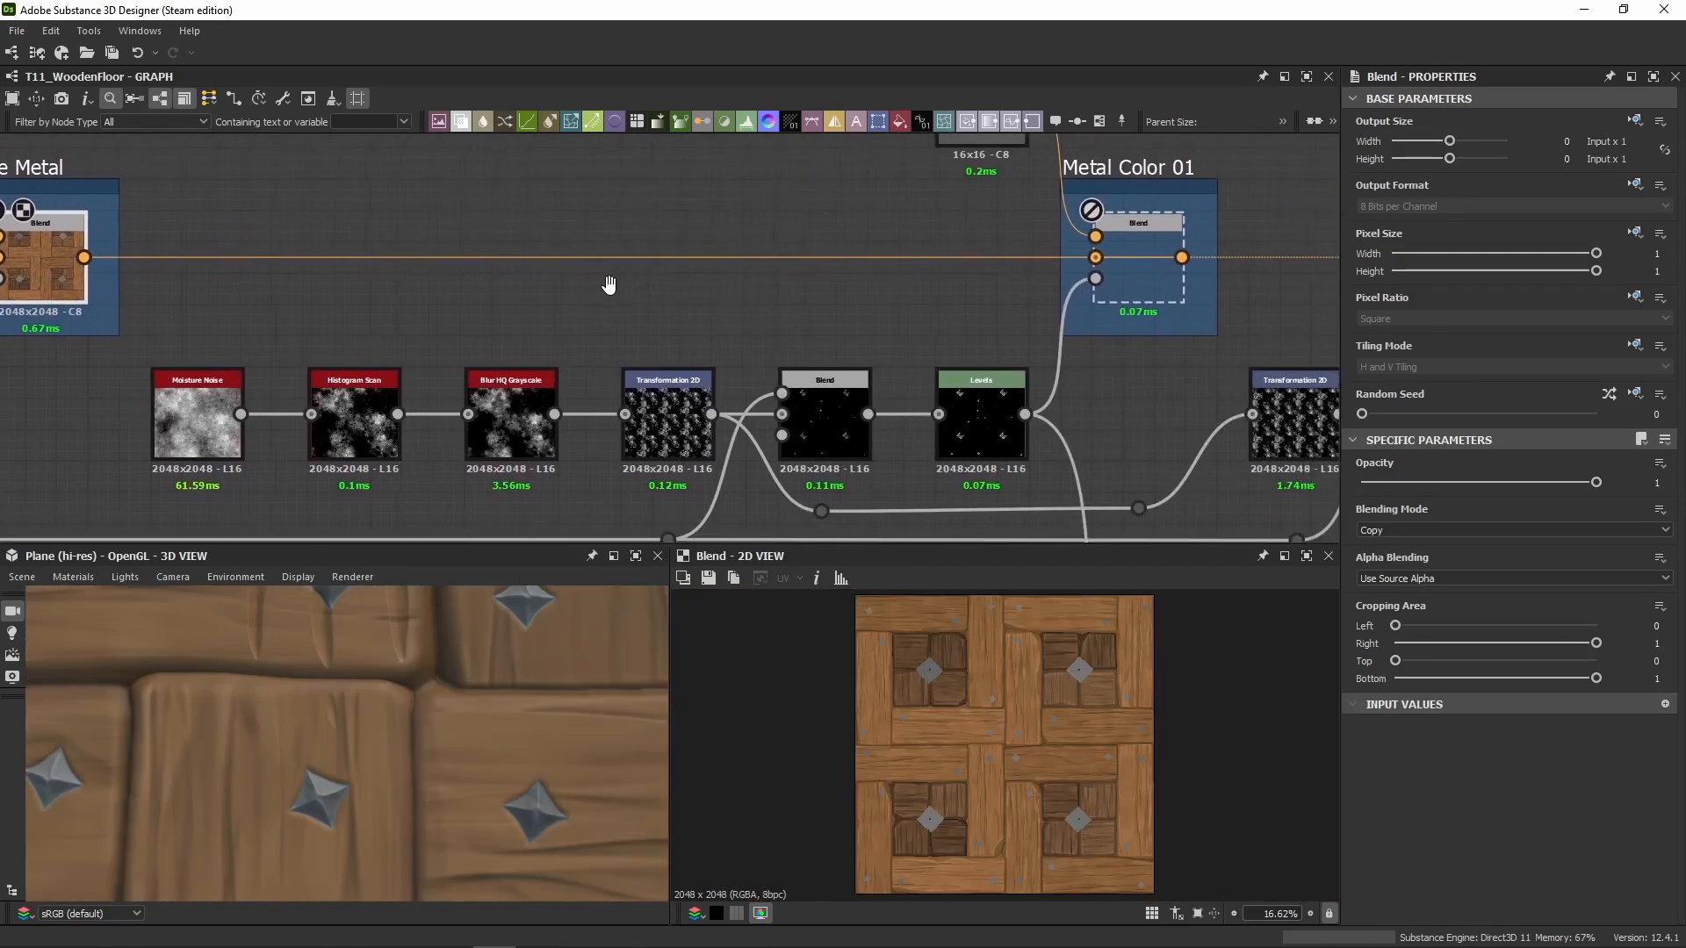
scroll(610, 282, down, 2)
double_click(924, 227)
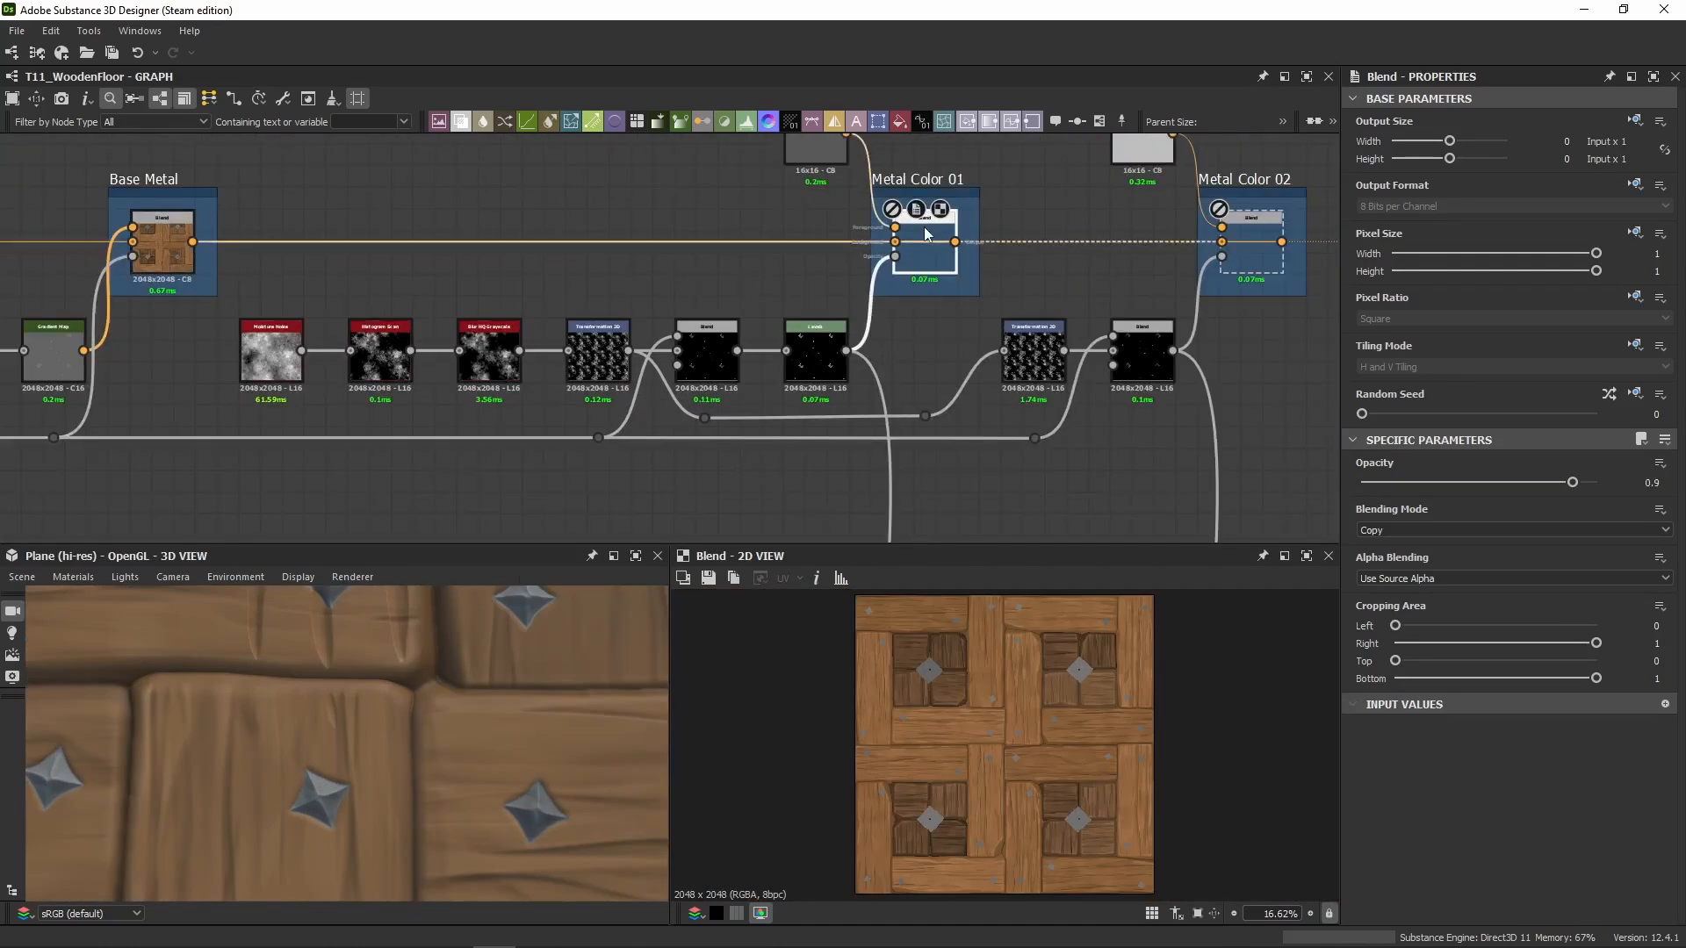
scroll(913, 713, up, 3)
scroll(913, 709, up, 8)
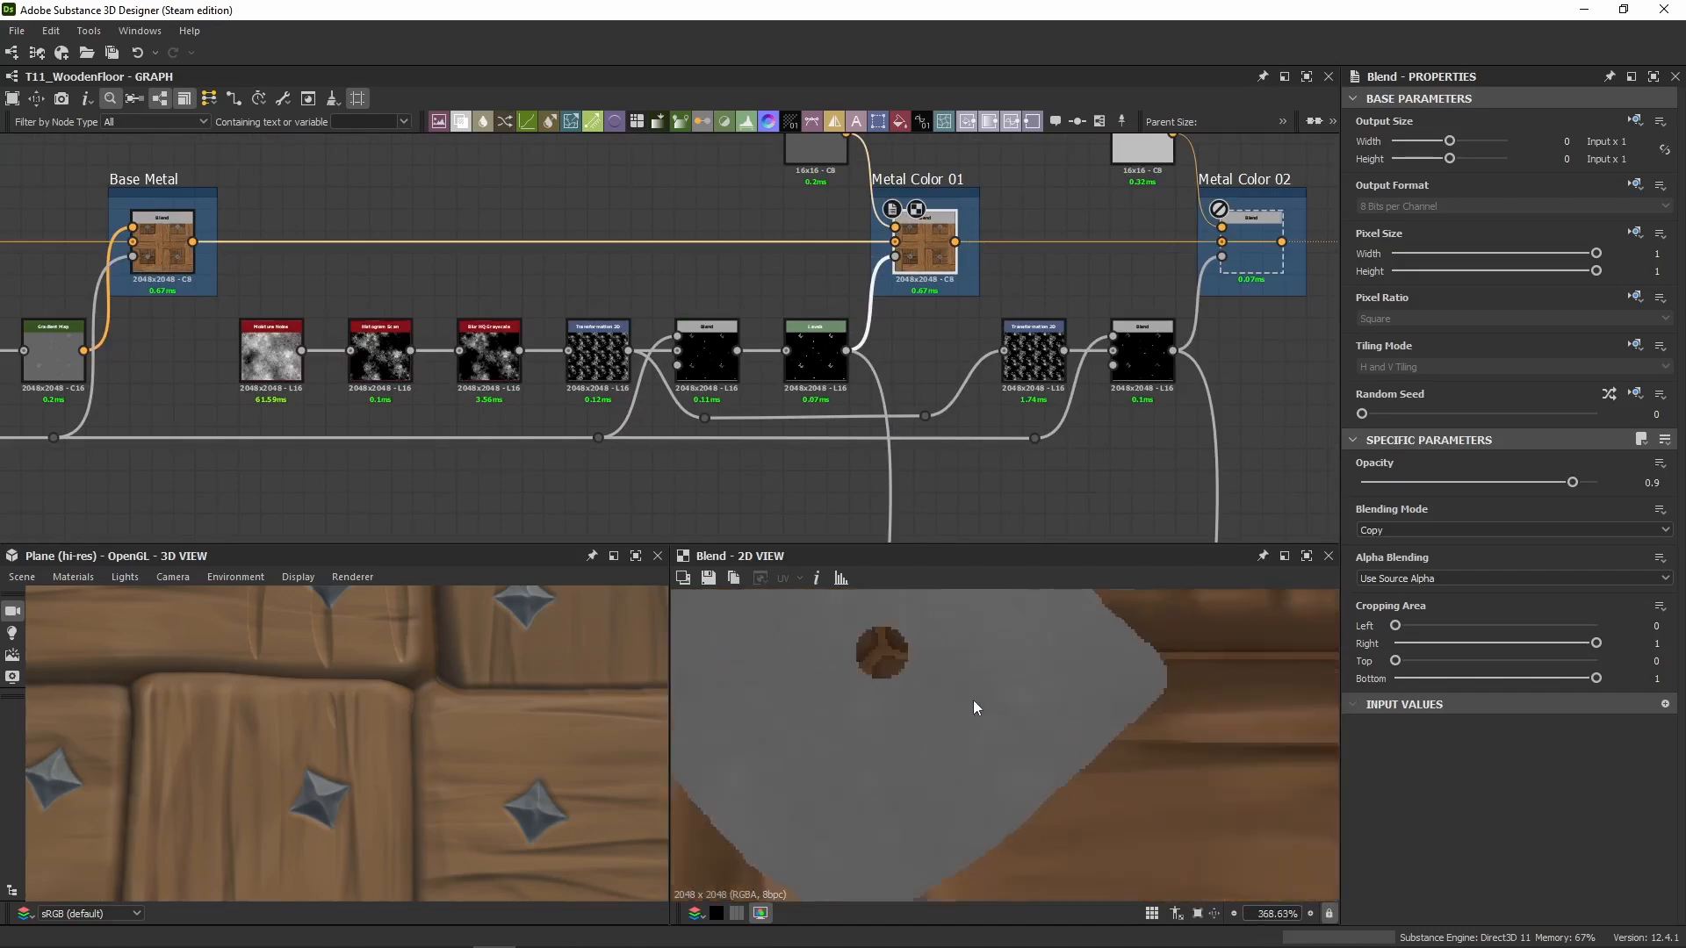
middle_drag(888, 665, 967, 690)
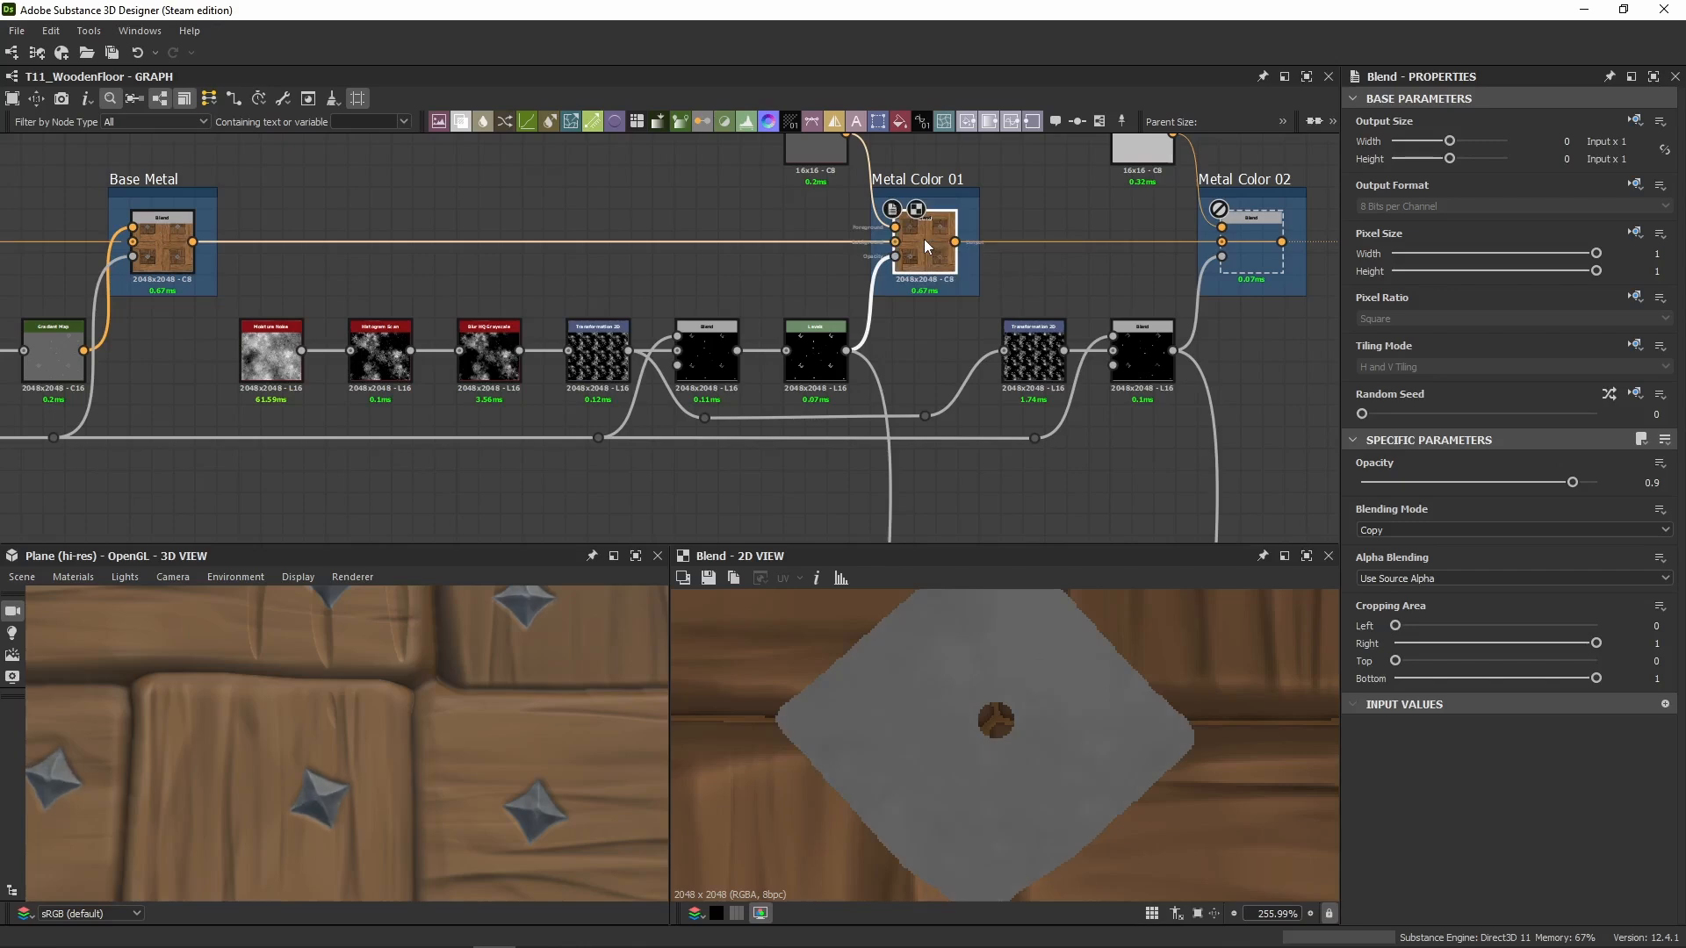
Step: Preview the Moisture Noise and Histogram Scan nodes in the Metal Color 01 chain and examine the noise detail
middle_drag(272, 367, 587, 367)
double_click(587, 367)
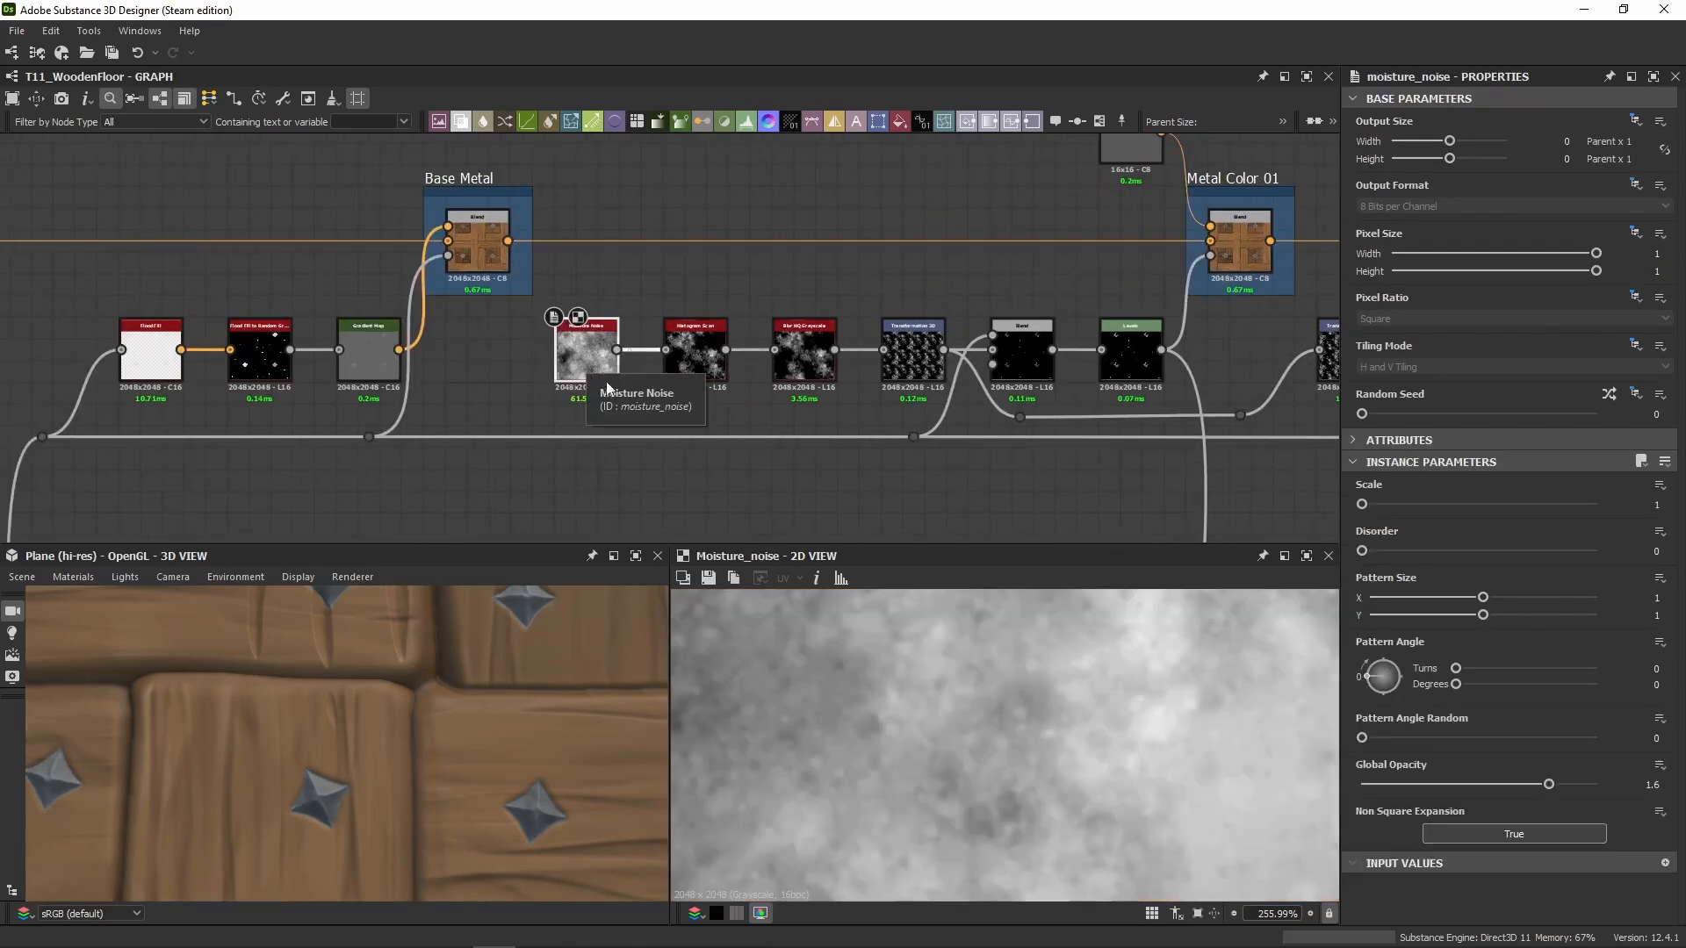
double_click(695, 351)
scroll(931, 664, down, 10)
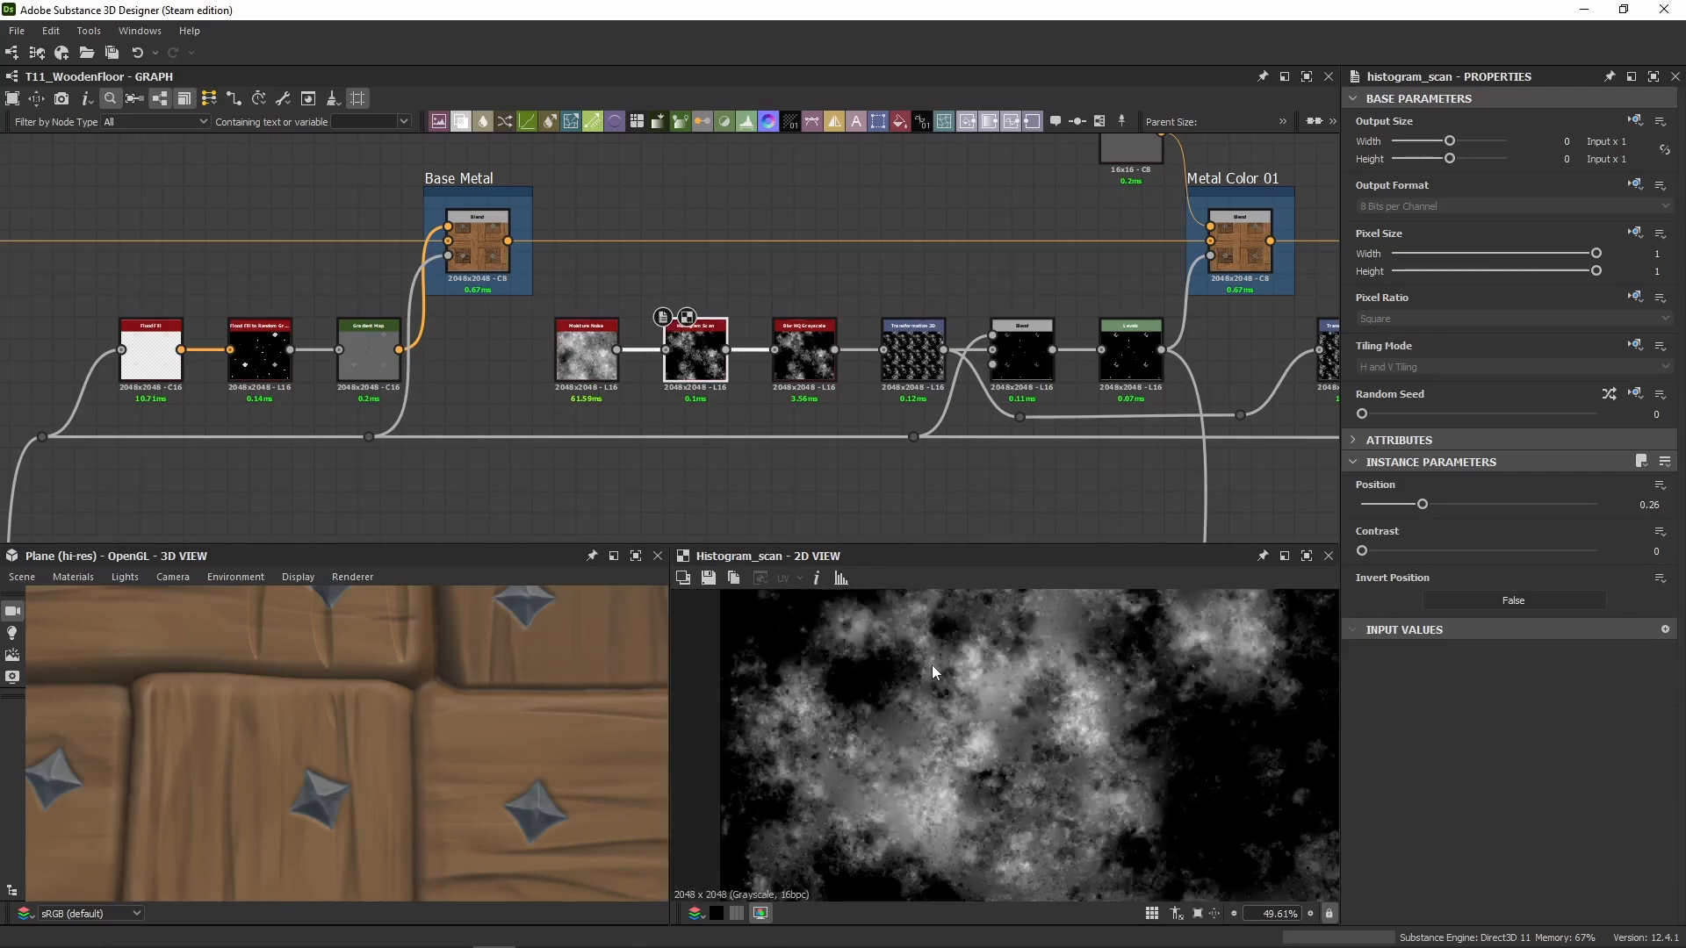
scroll(688, 331, up, 4)
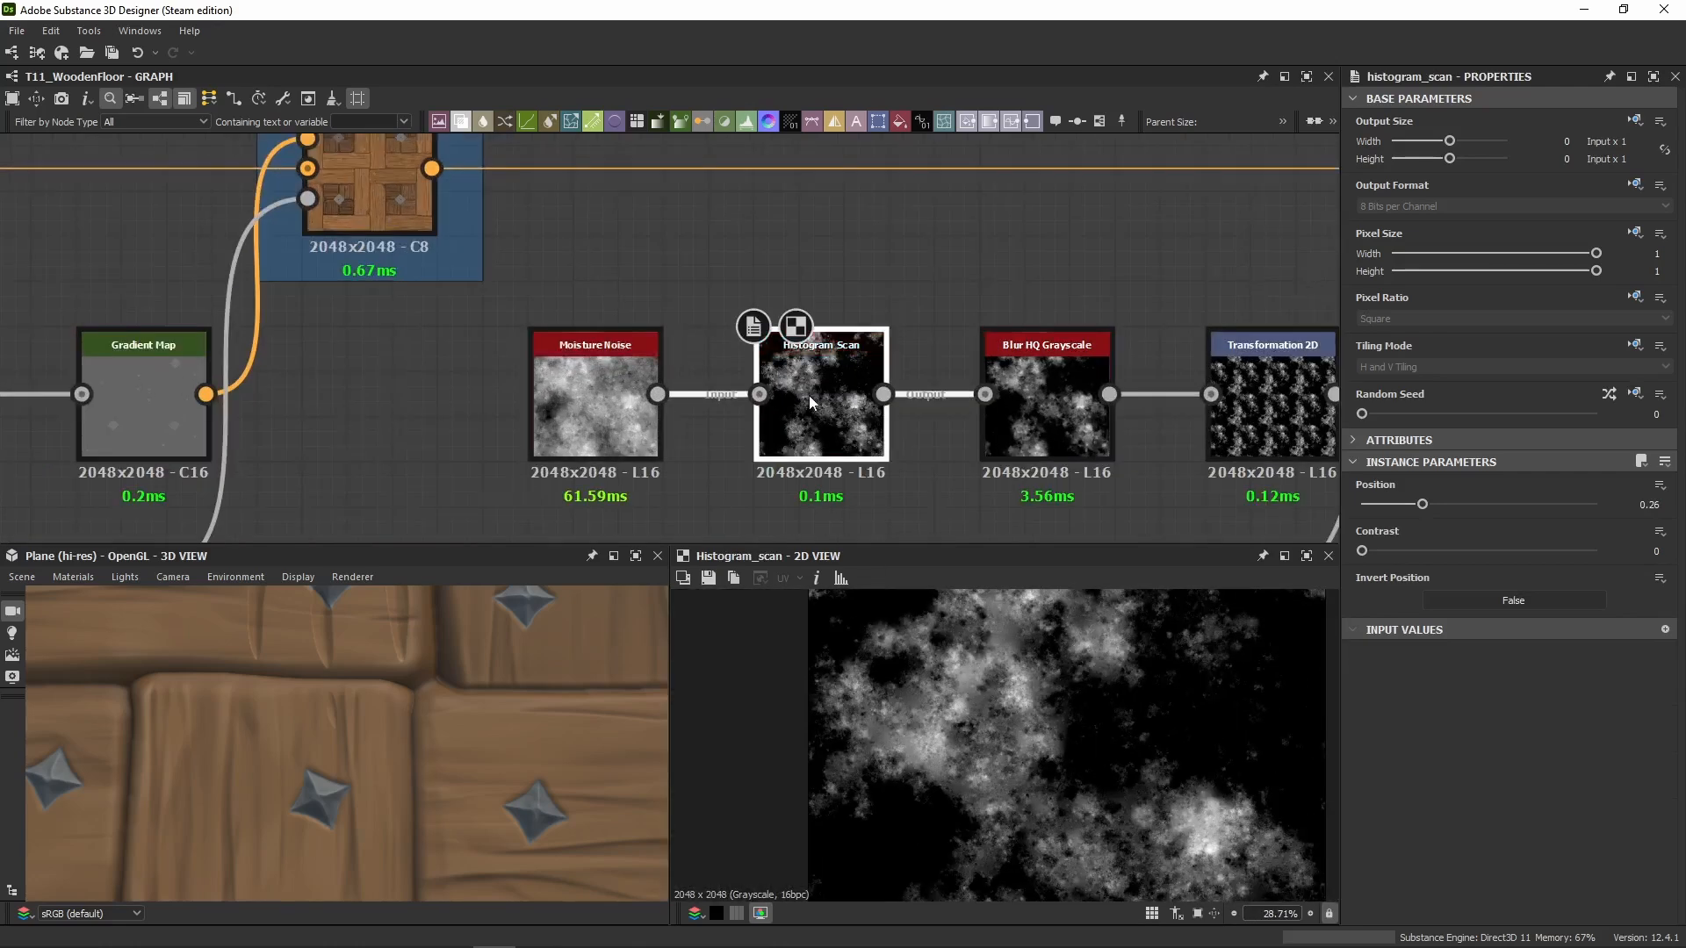
middle_drag(809, 395, 496, 295)
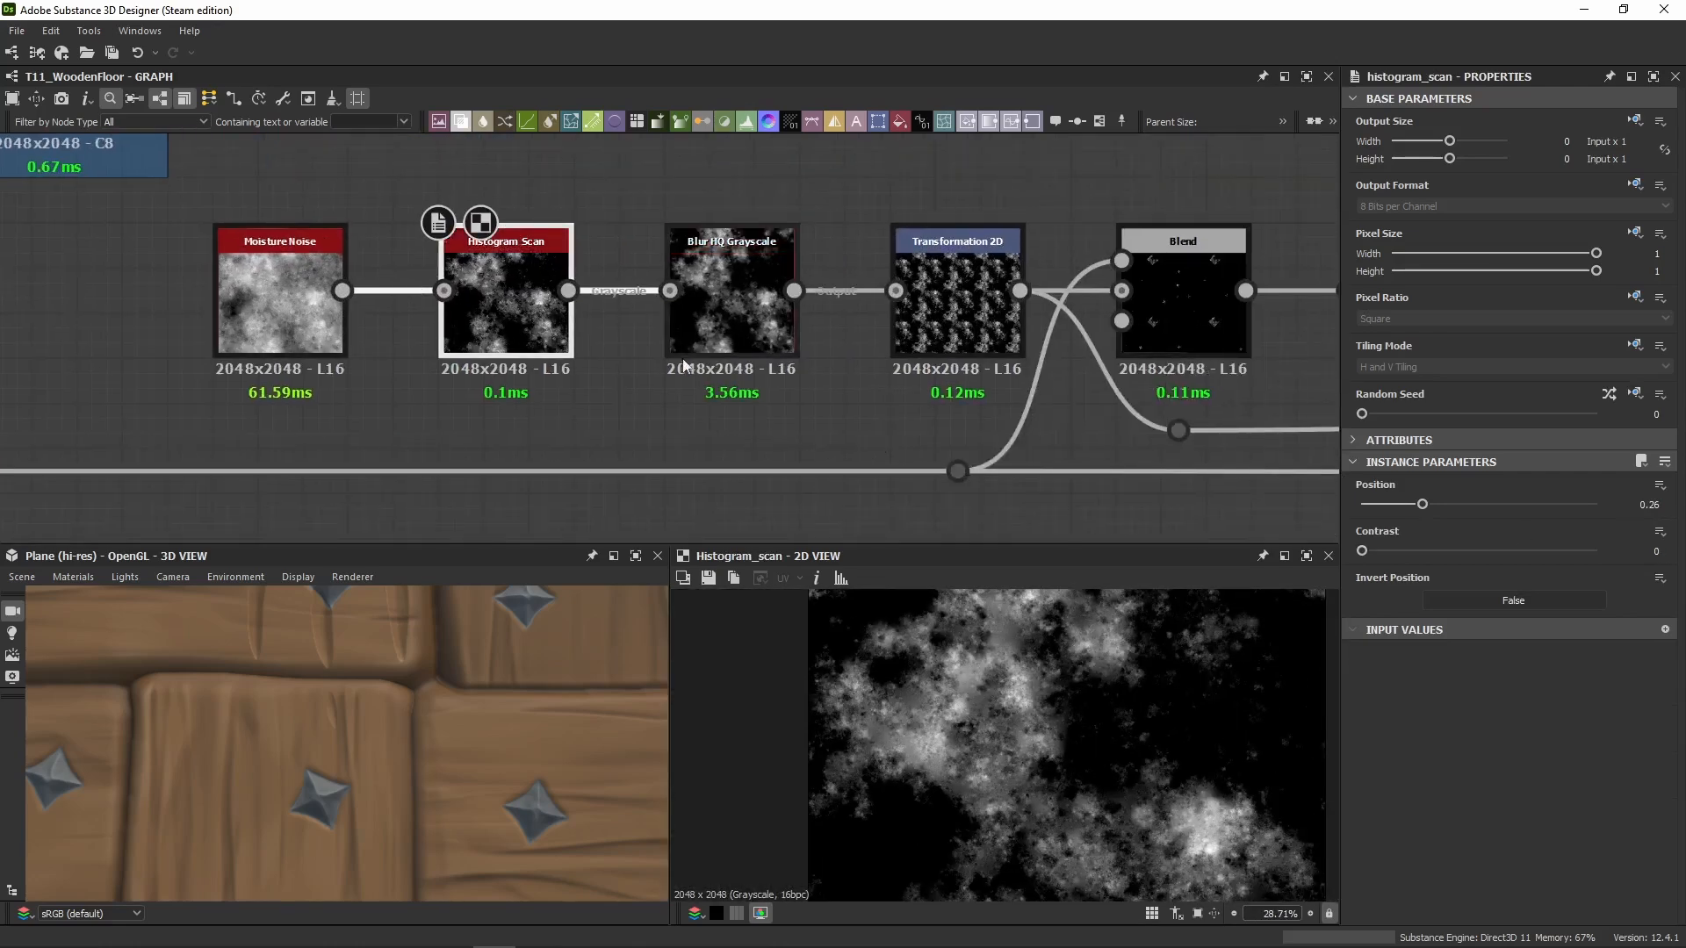
scroll(915, 627, up, 4)
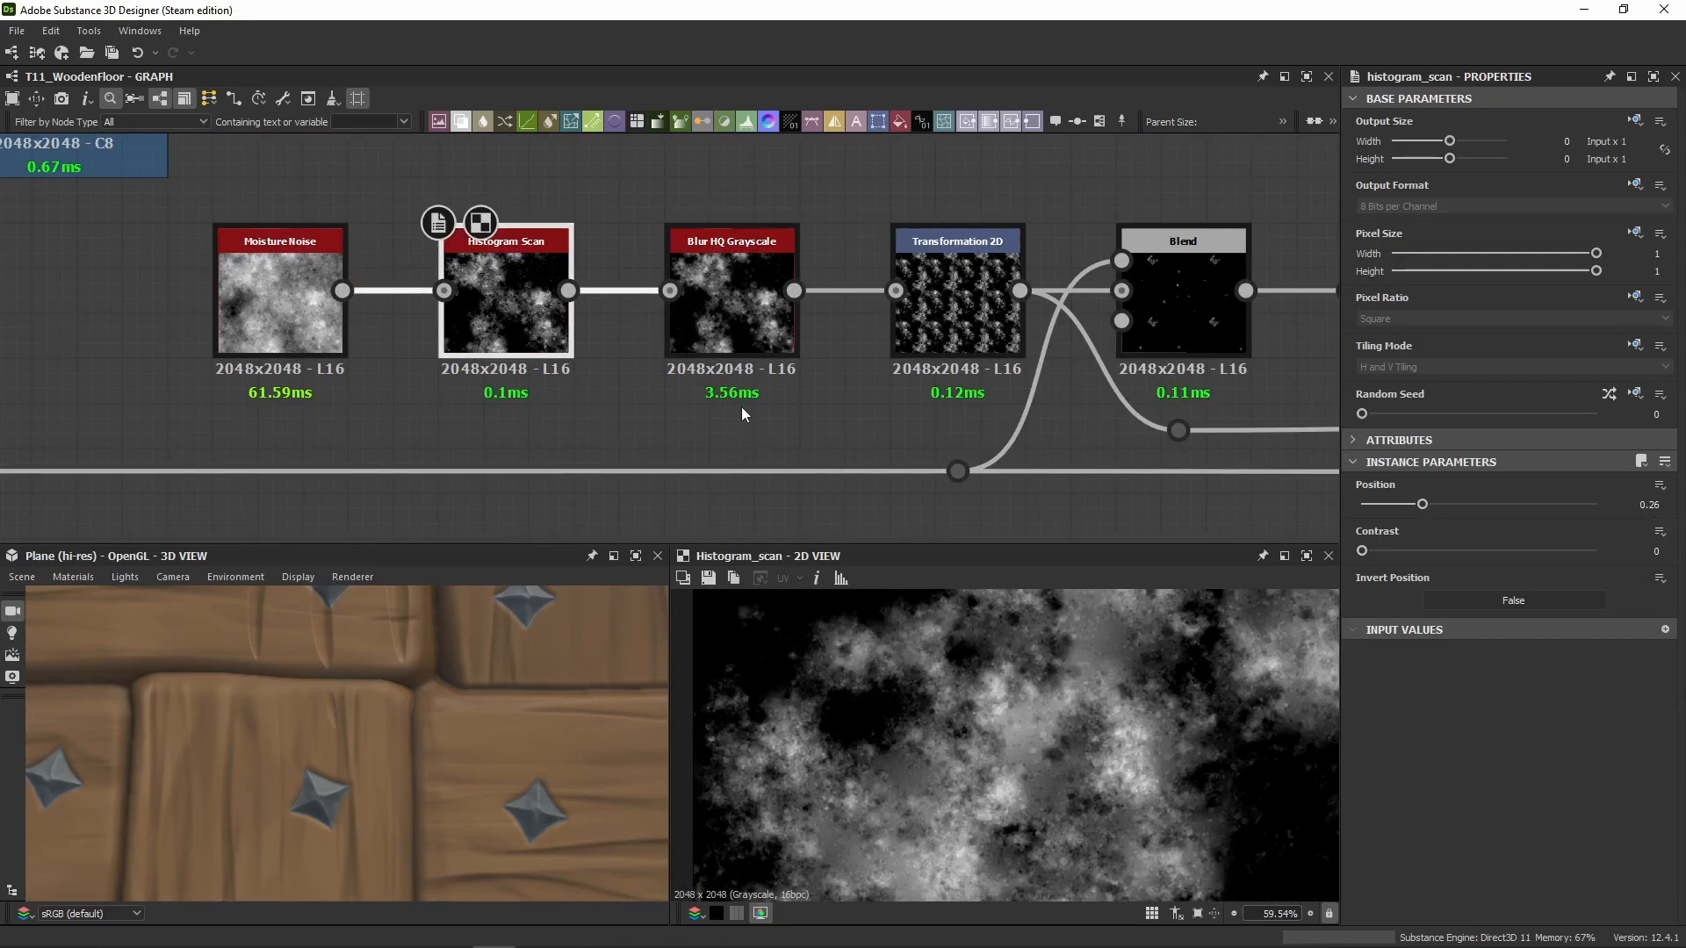
scroll(892, 740, up, 5)
scroll(898, 738, up, 3)
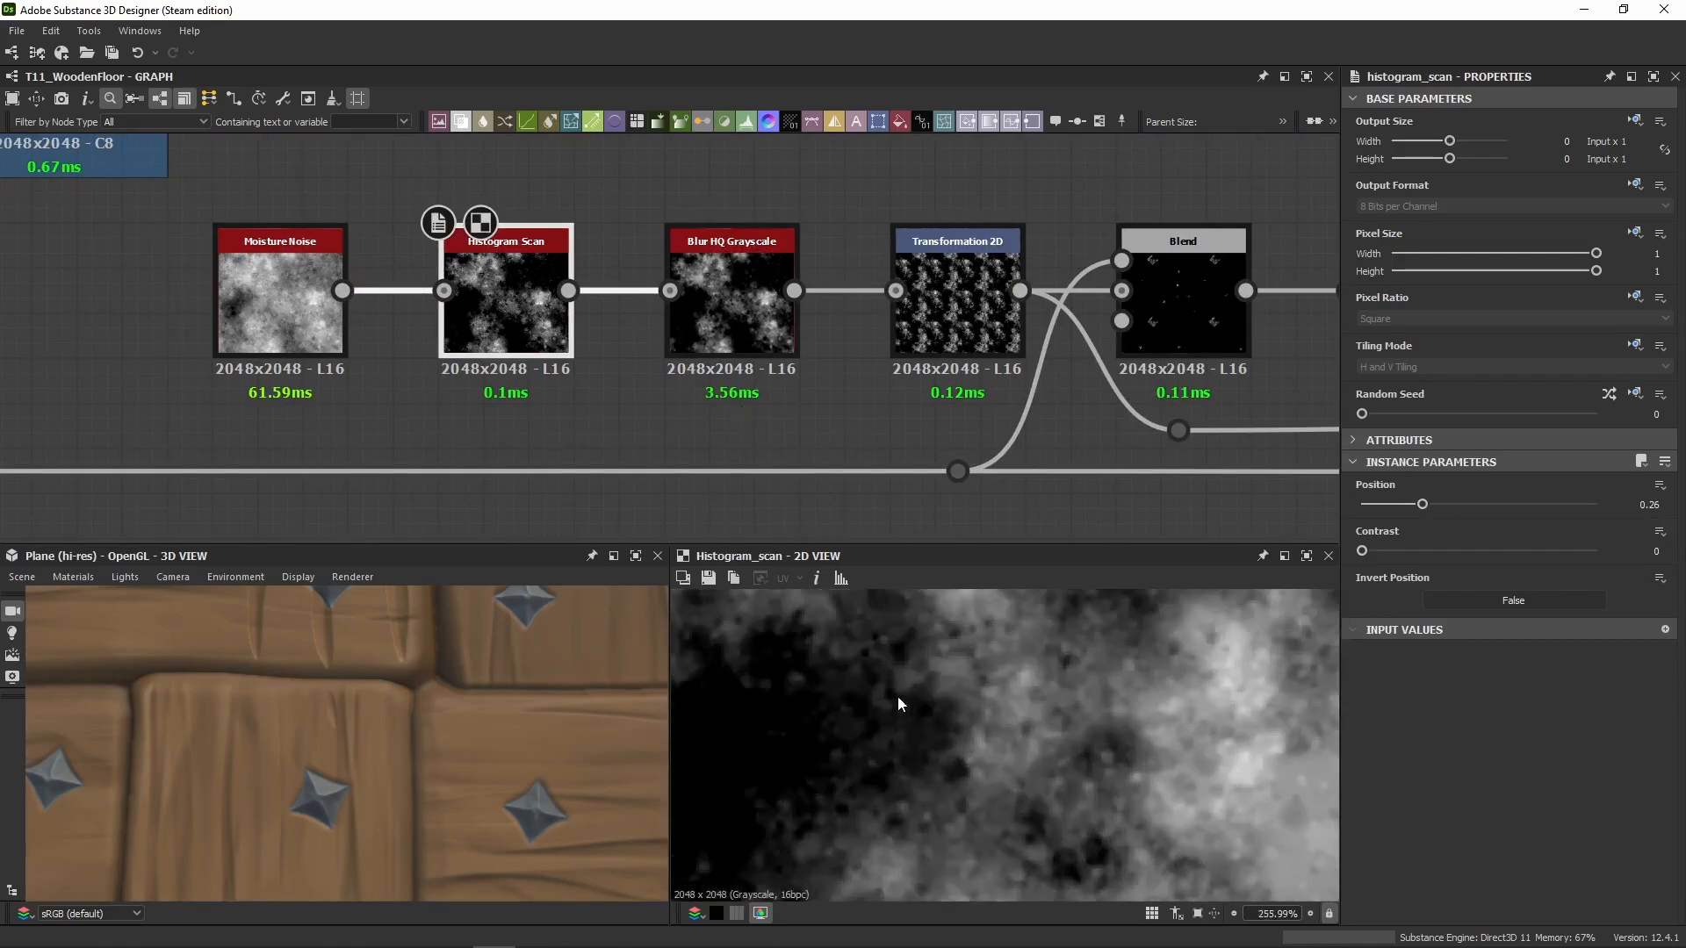
Step: Preview the Blur HQ Grayscale and Transformation 2D outputs, show the transform matrix values, and view the Moisture Noise parameters
click(744, 314)
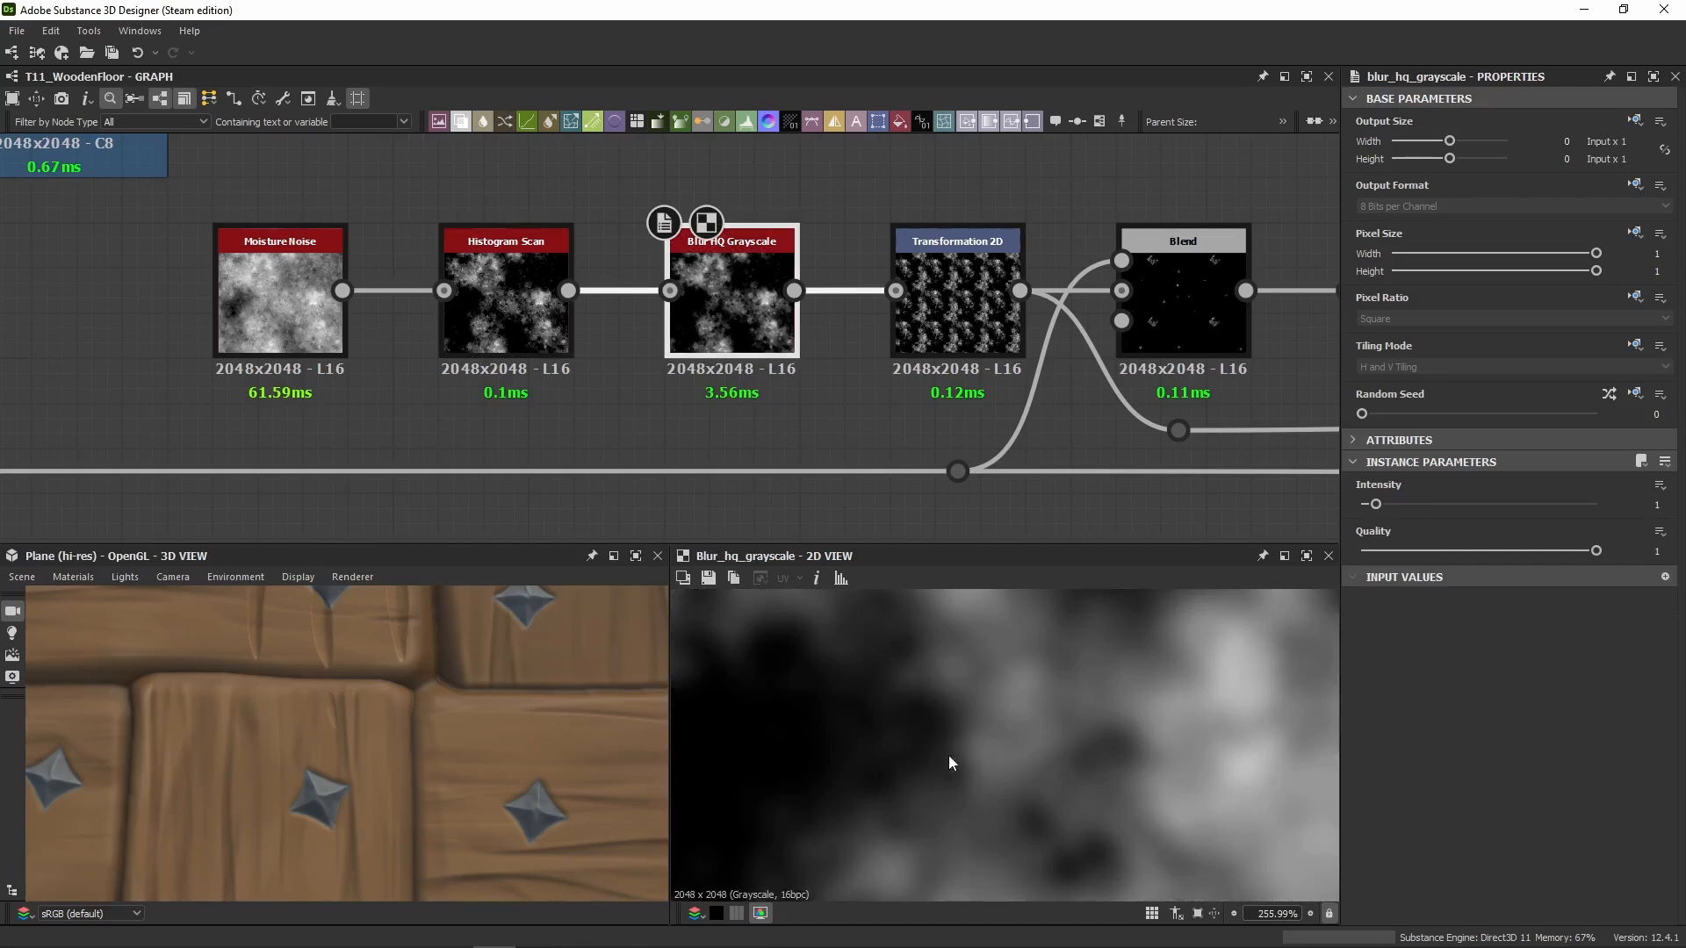
click(946, 312)
scroll(1006, 773, down, 15)
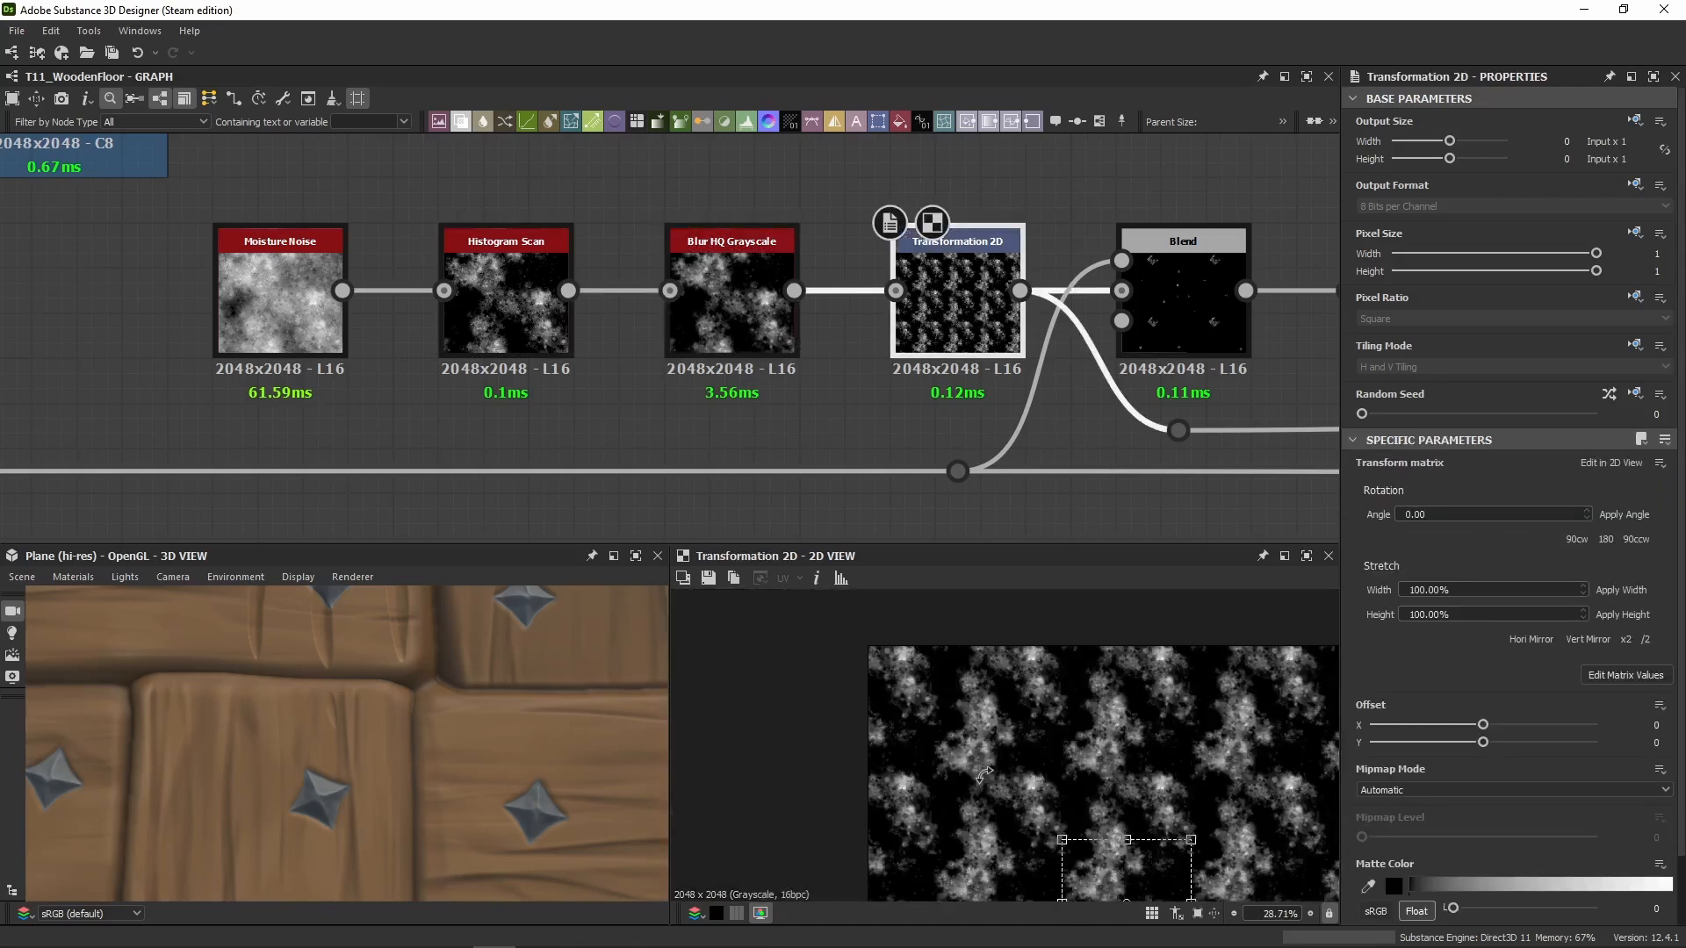
scroll(1005, 772, up, 3)
click(1623, 676)
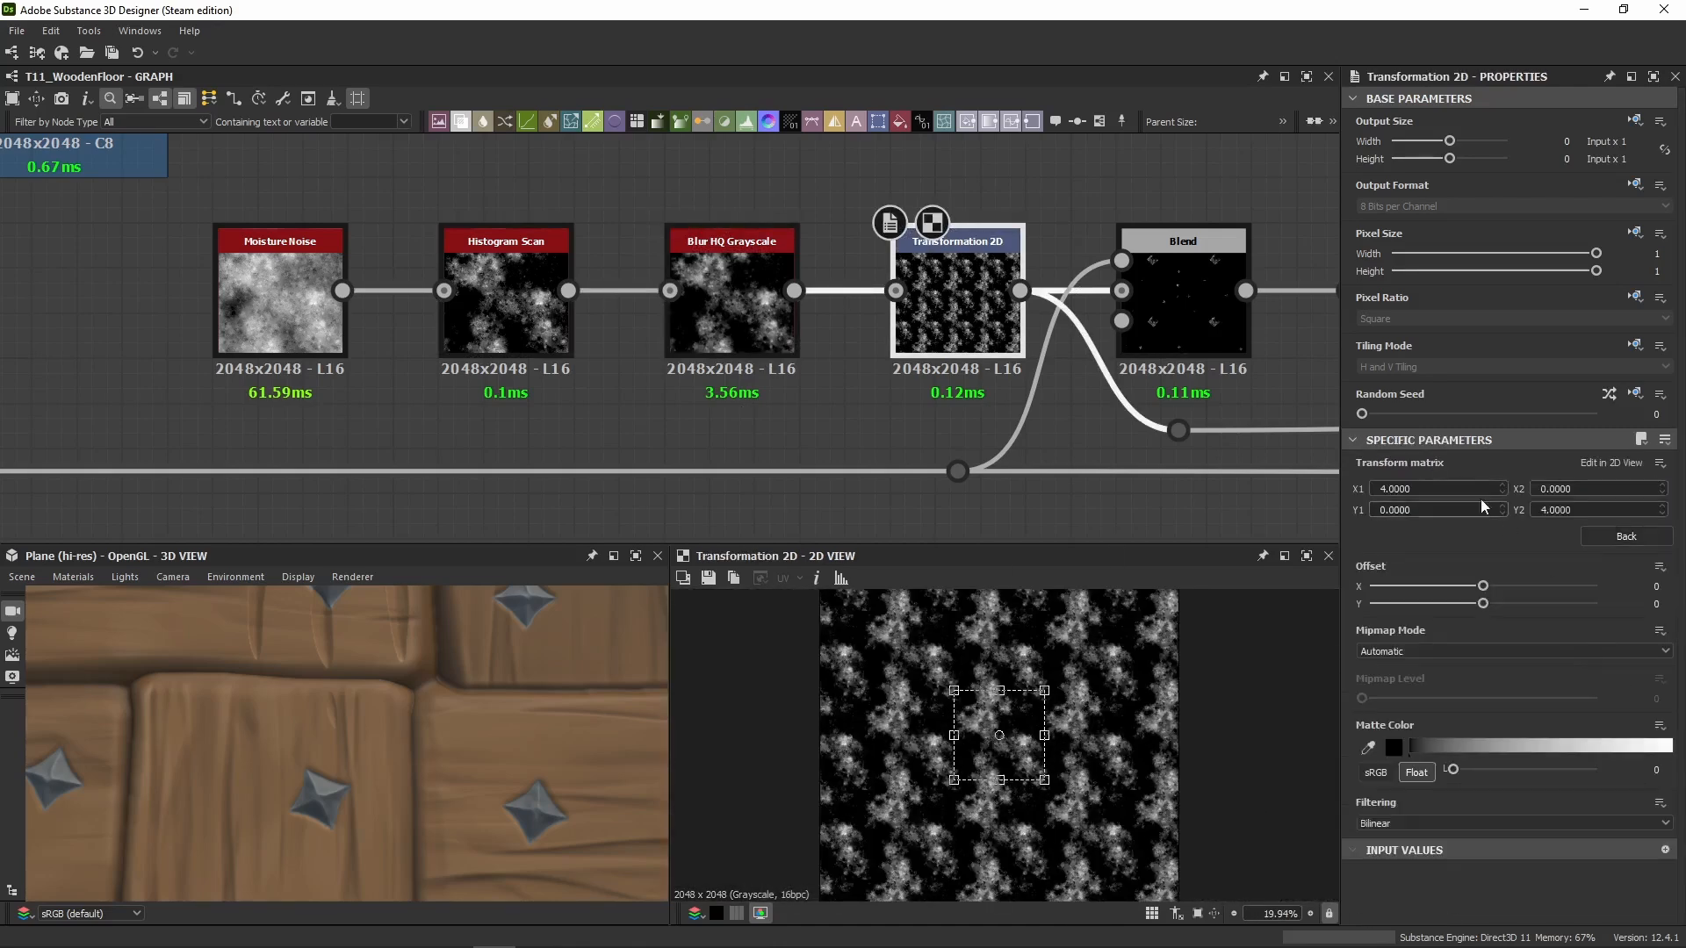
click(286, 288)
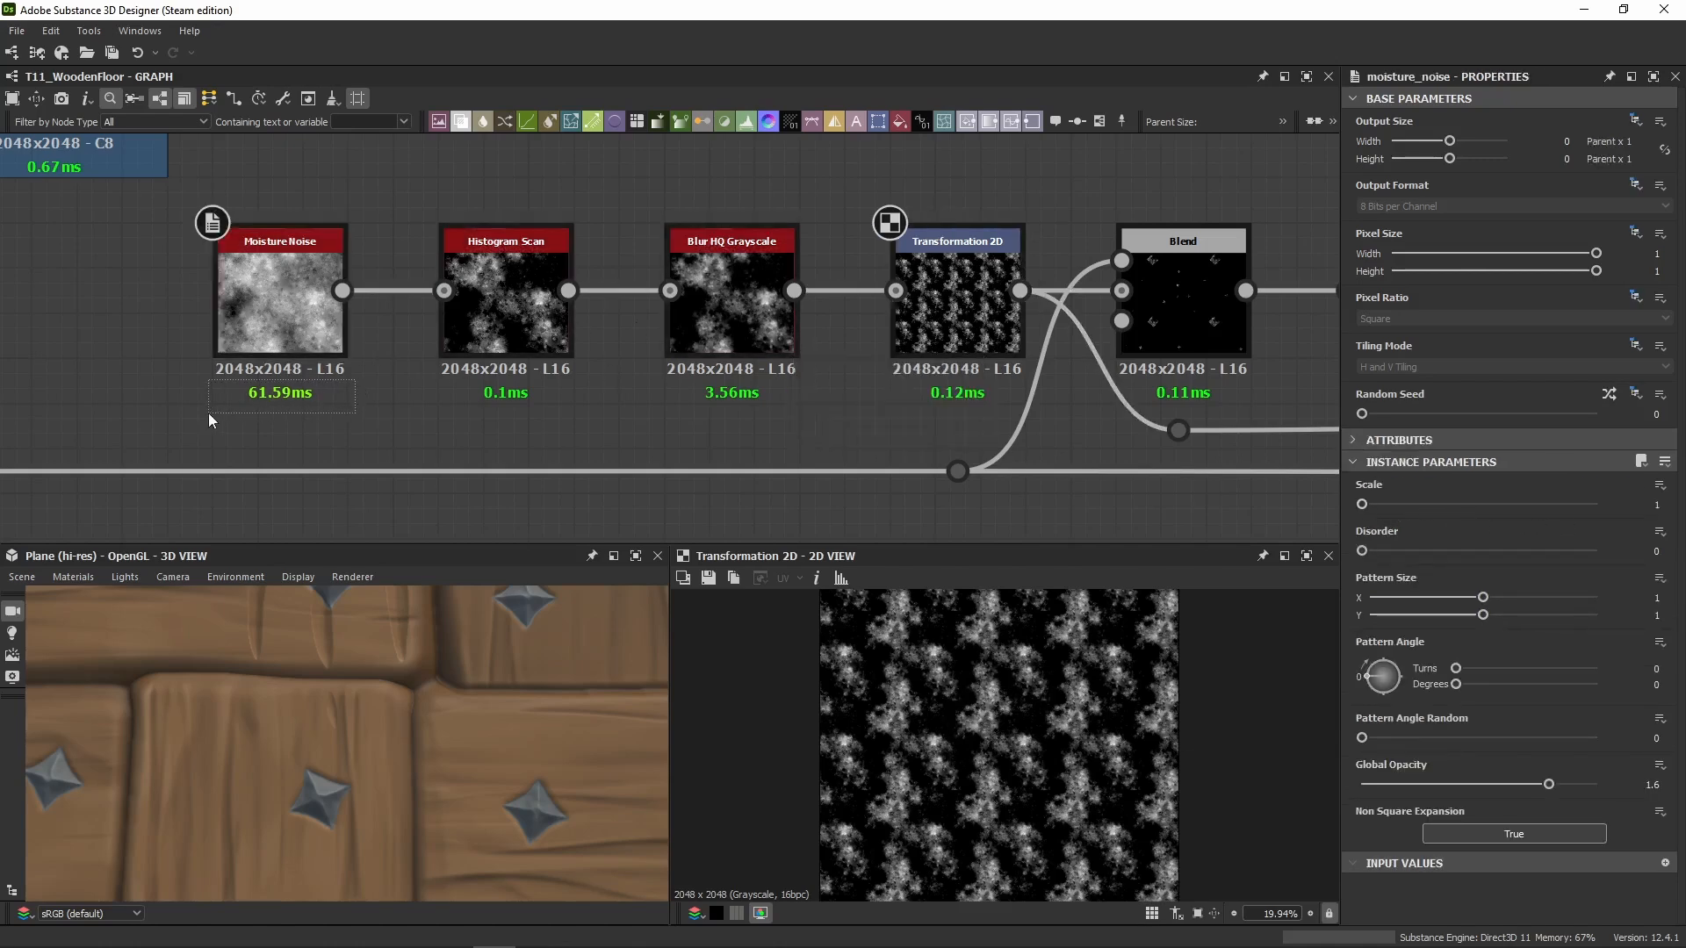
Step: Preview the Transformation 2D node in the Metal Color 01 chain and show its transform matrix values
double_click(749, 309)
double_click(936, 313)
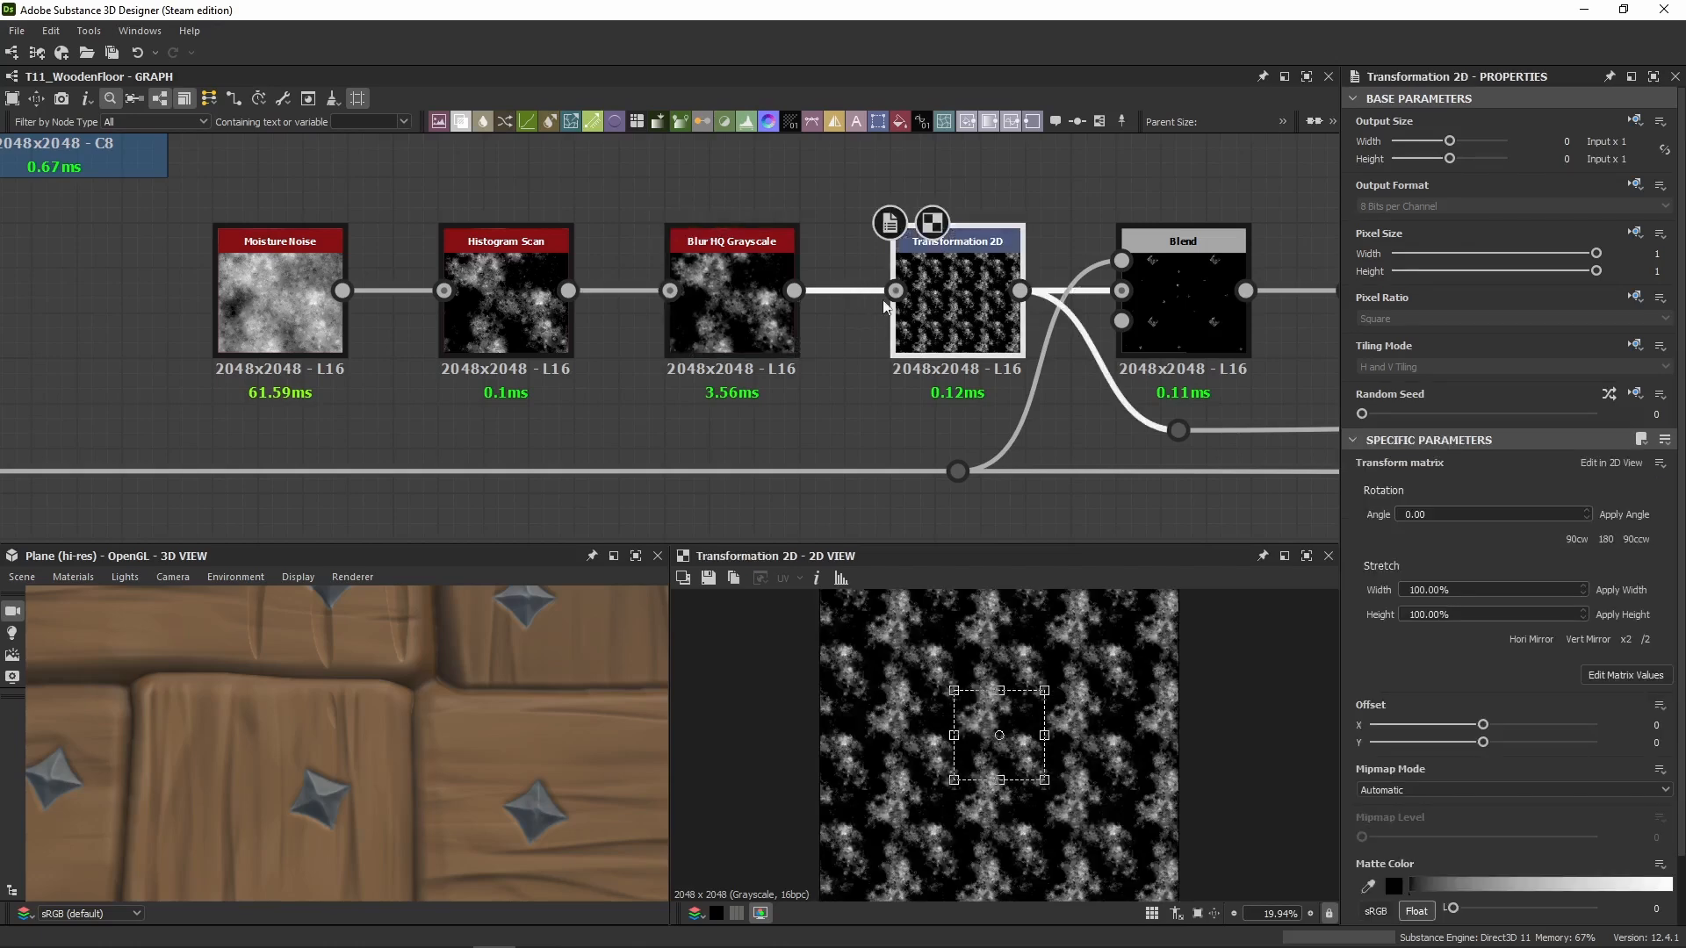
click(1590, 674)
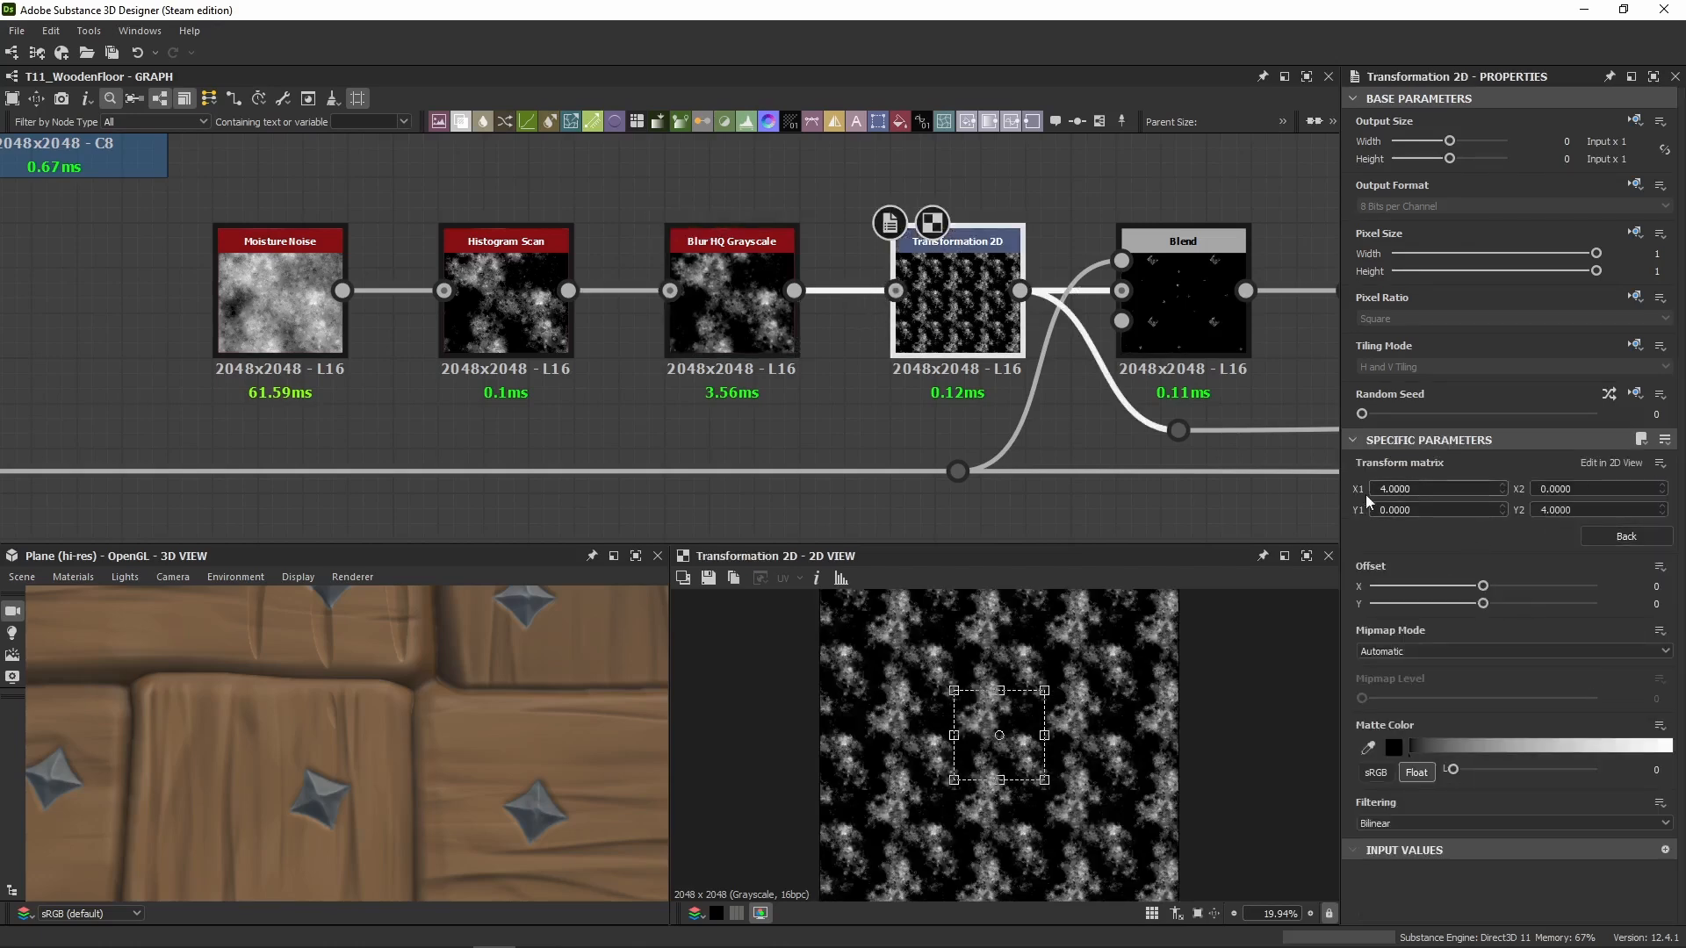
Step: Preview the Blend node fed by the tiled noise in the Metal Color 01 chain and view its blending mode
middle_drag(1019, 367, 759, 346)
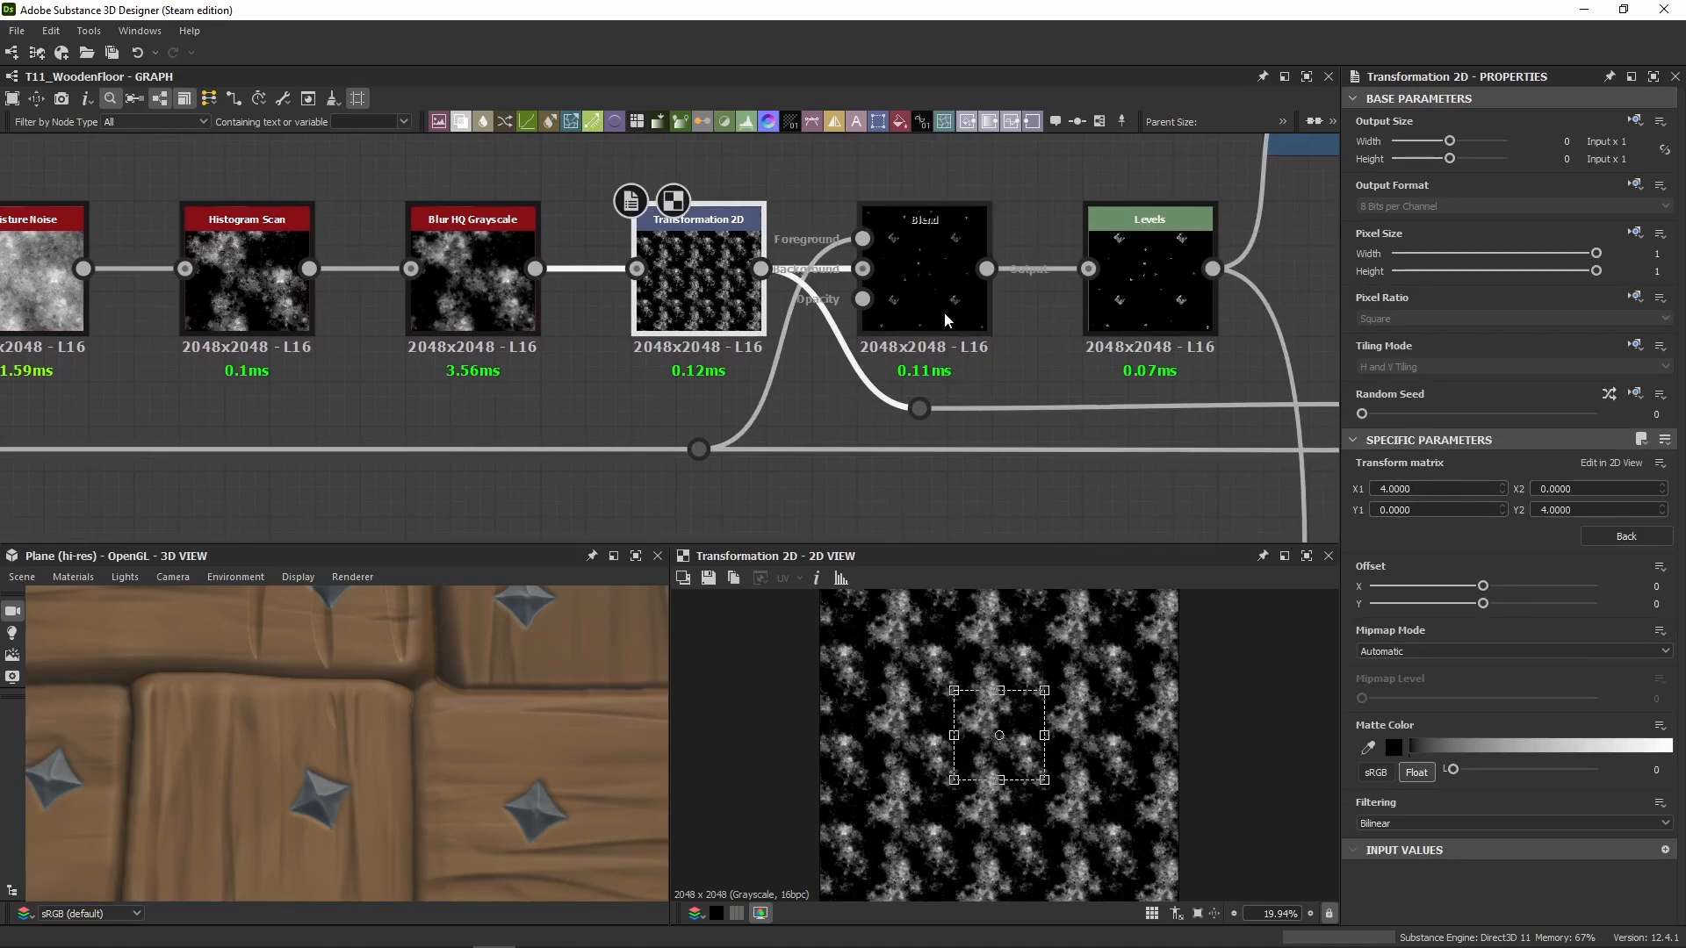
scroll(653, 281, down, 5)
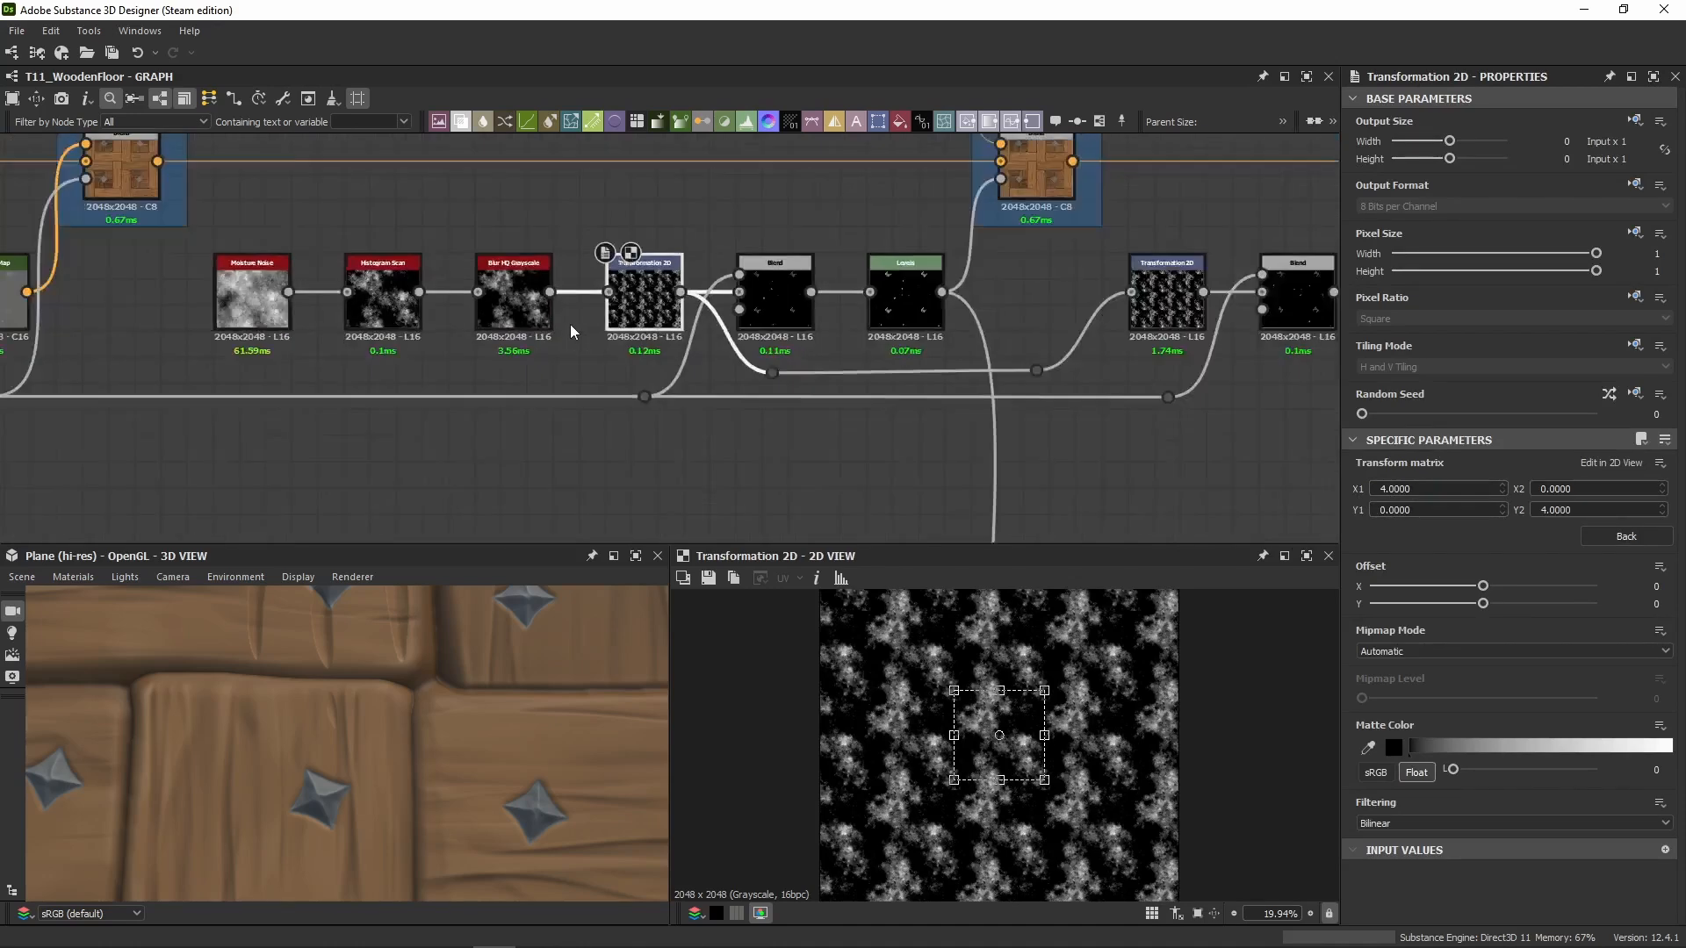
middle_drag(570, 323, 755, 298)
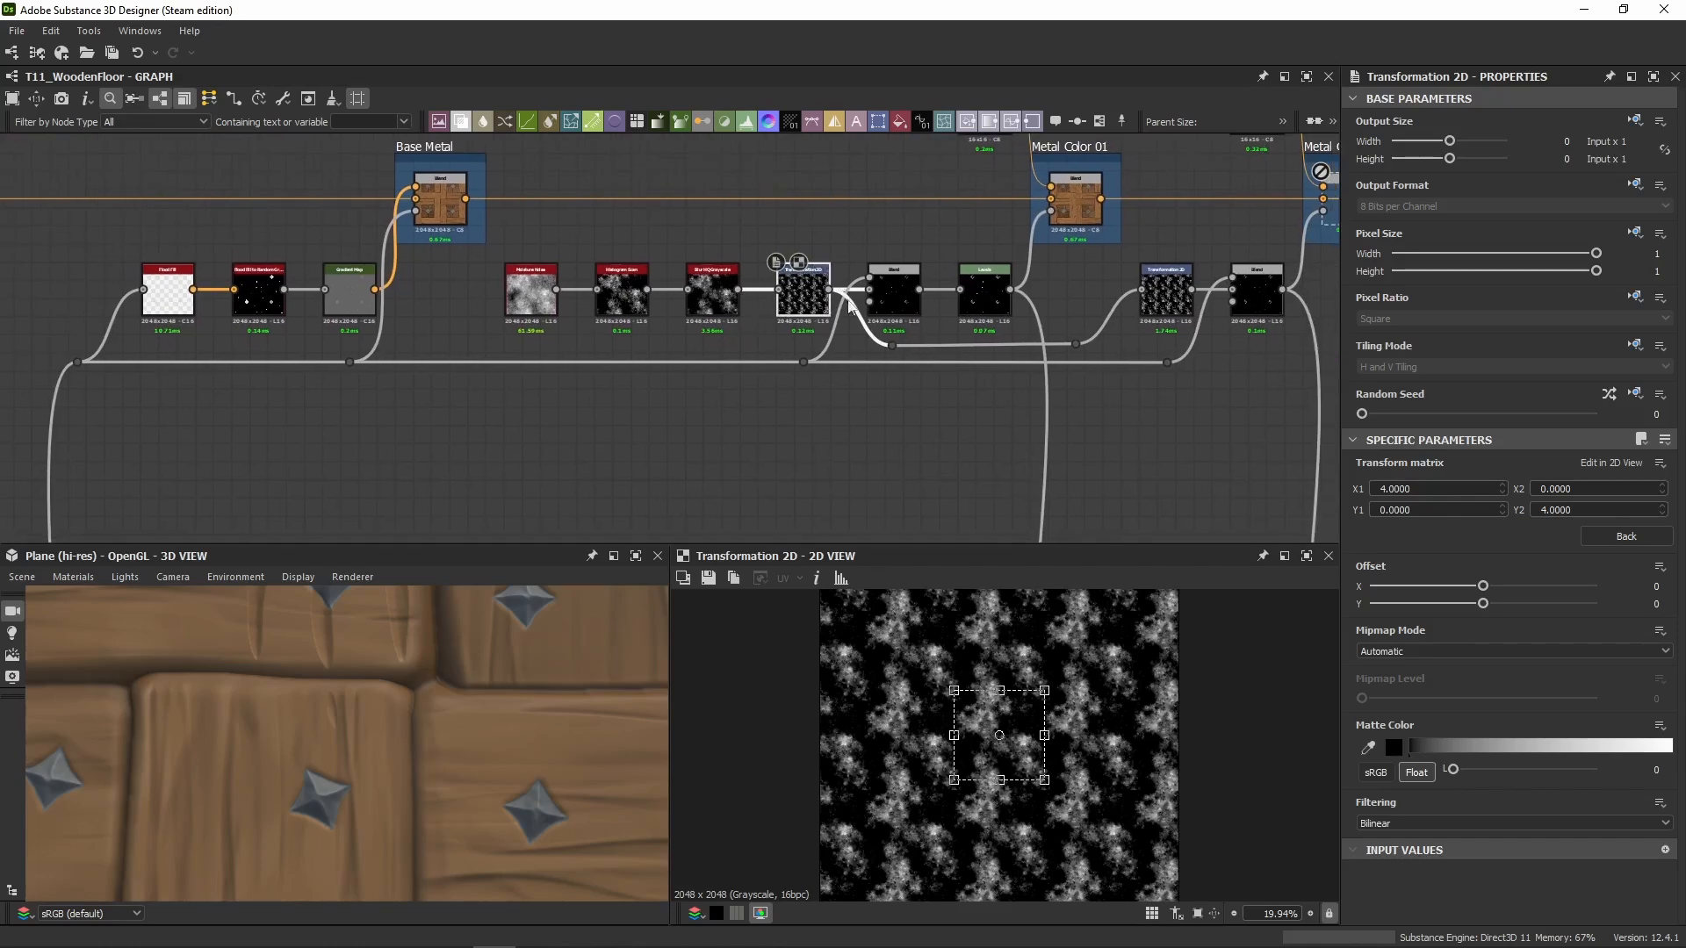
scroll(878, 285, up, 3)
click(931, 303)
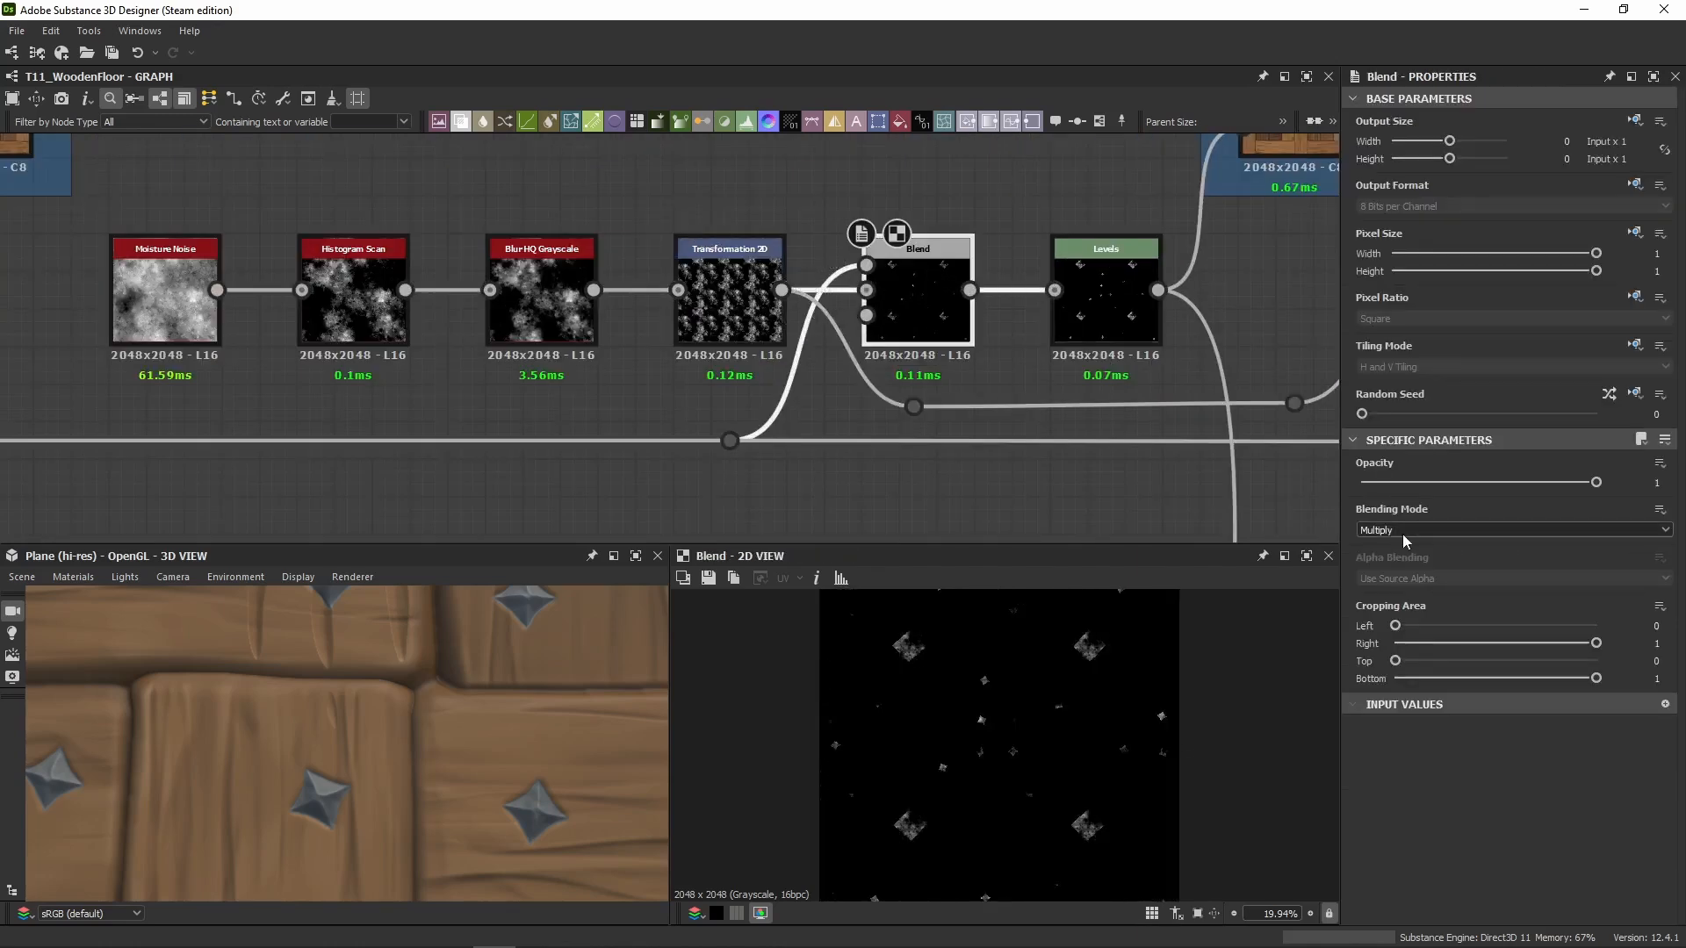
Step: Compare the metal mask and the tiled noise feeding the Metal Color 01 chain's mask Blend with its combined output
middle_drag(342, 390, 1113, 342)
scroll(1114, 342, down, 2)
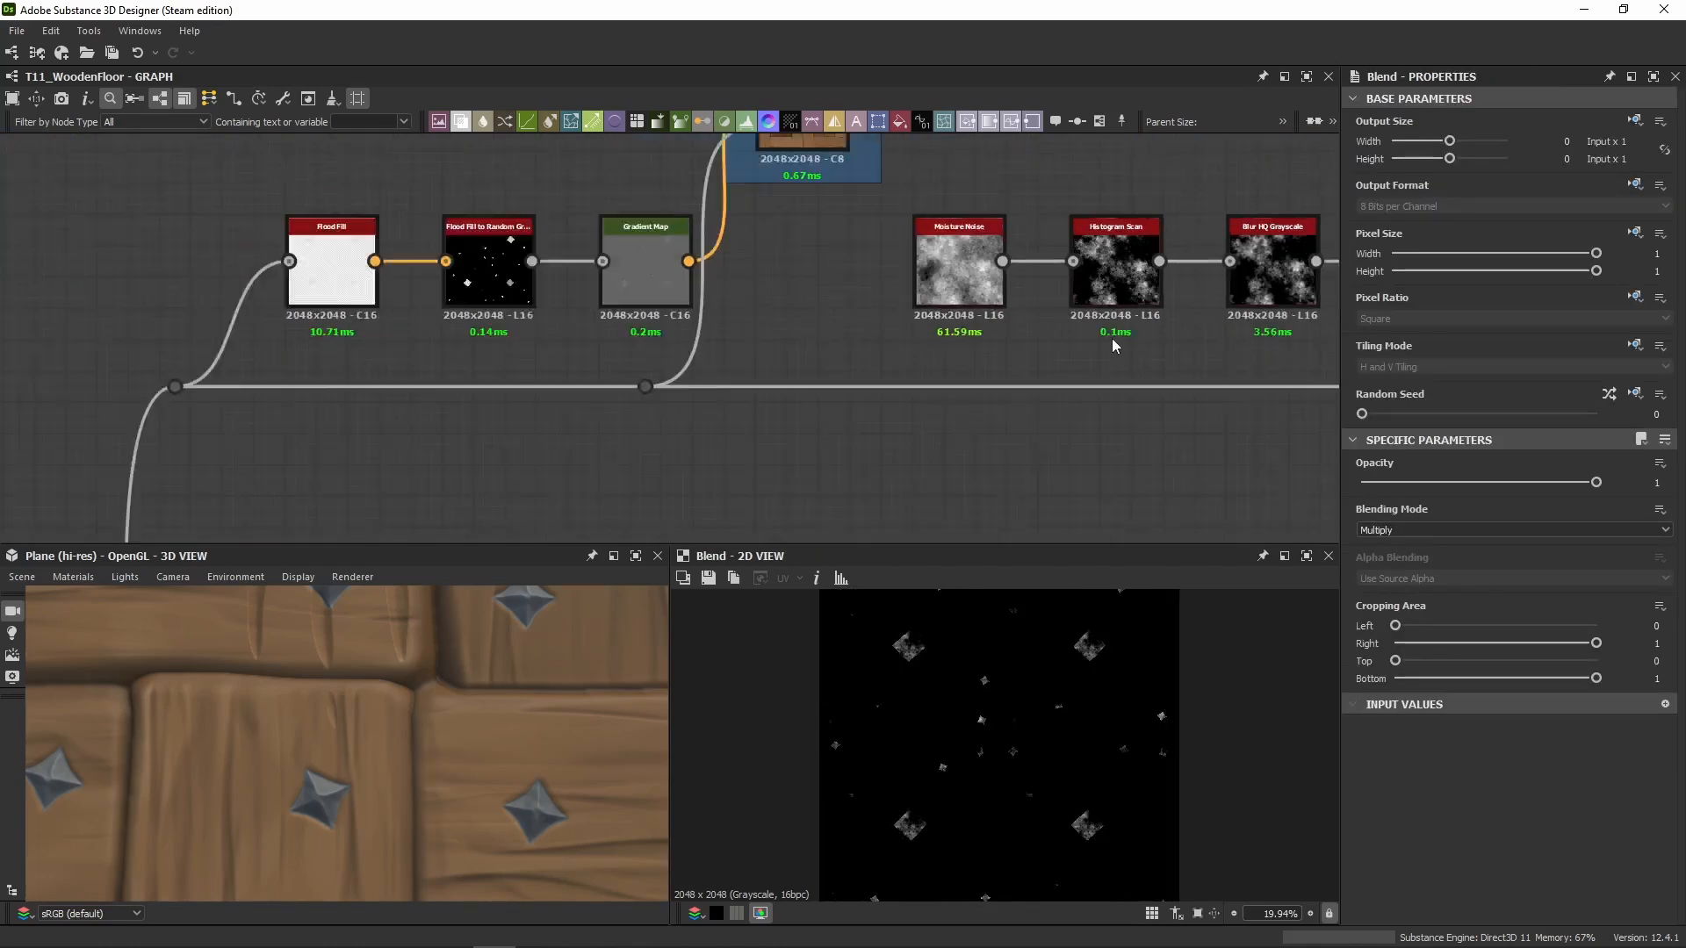
double_click(743, 378)
scroll(1030, 715, down, 2)
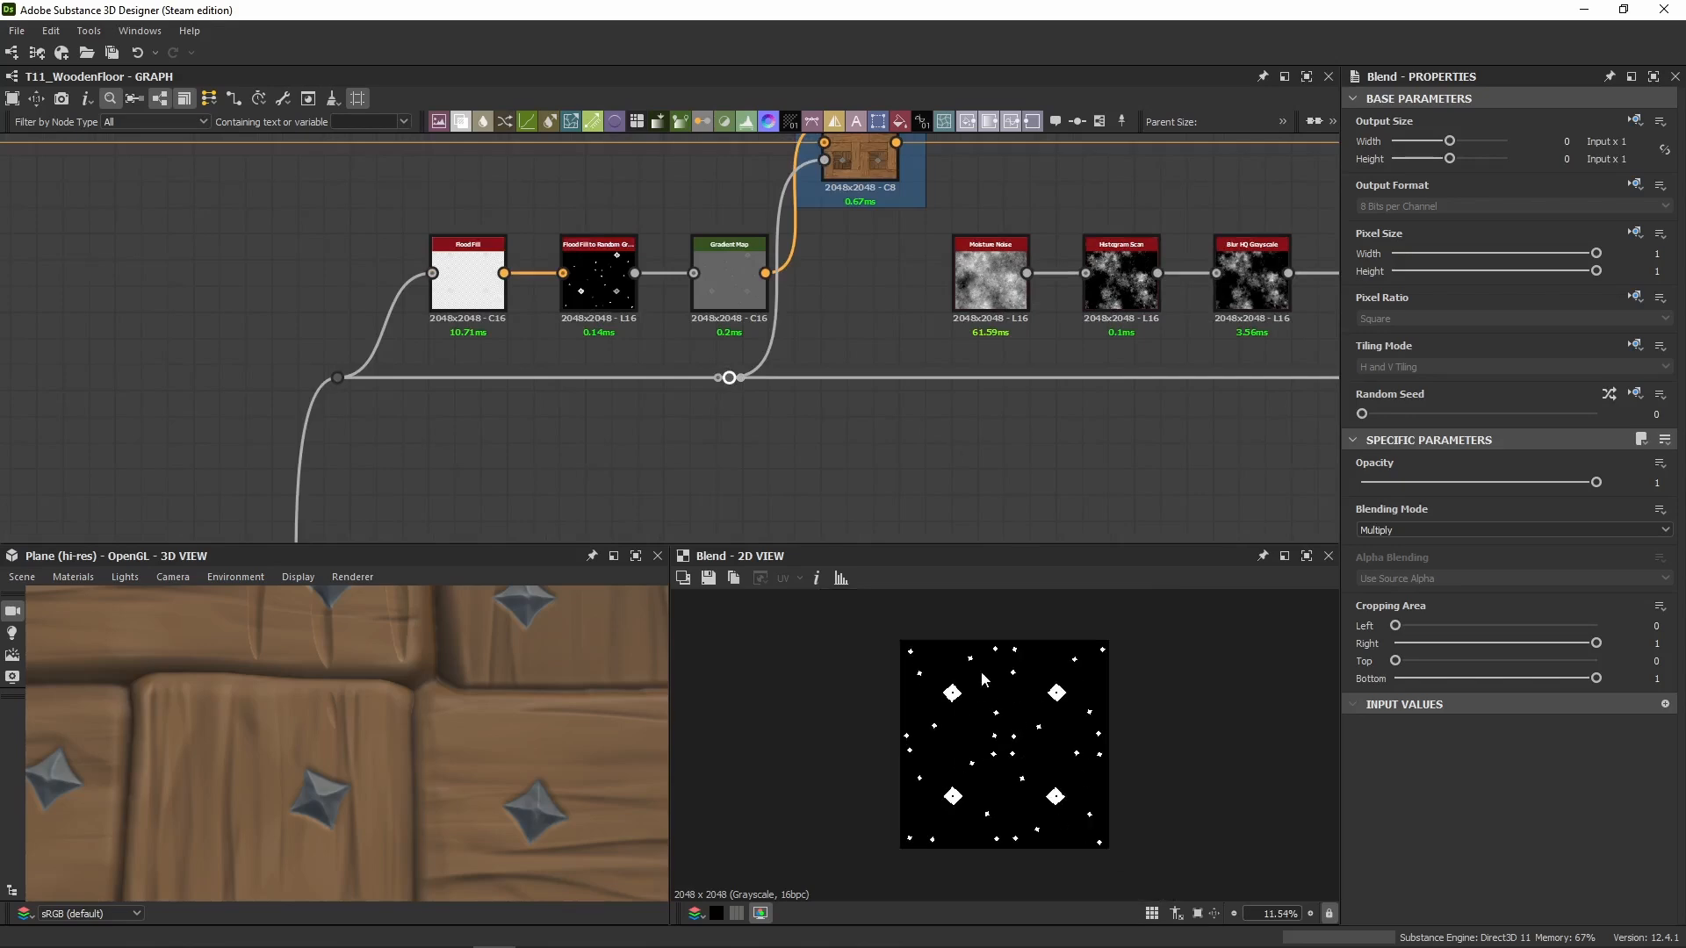
middle_drag(903, 433, 383, 437)
scroll(894, 300, up, 4)
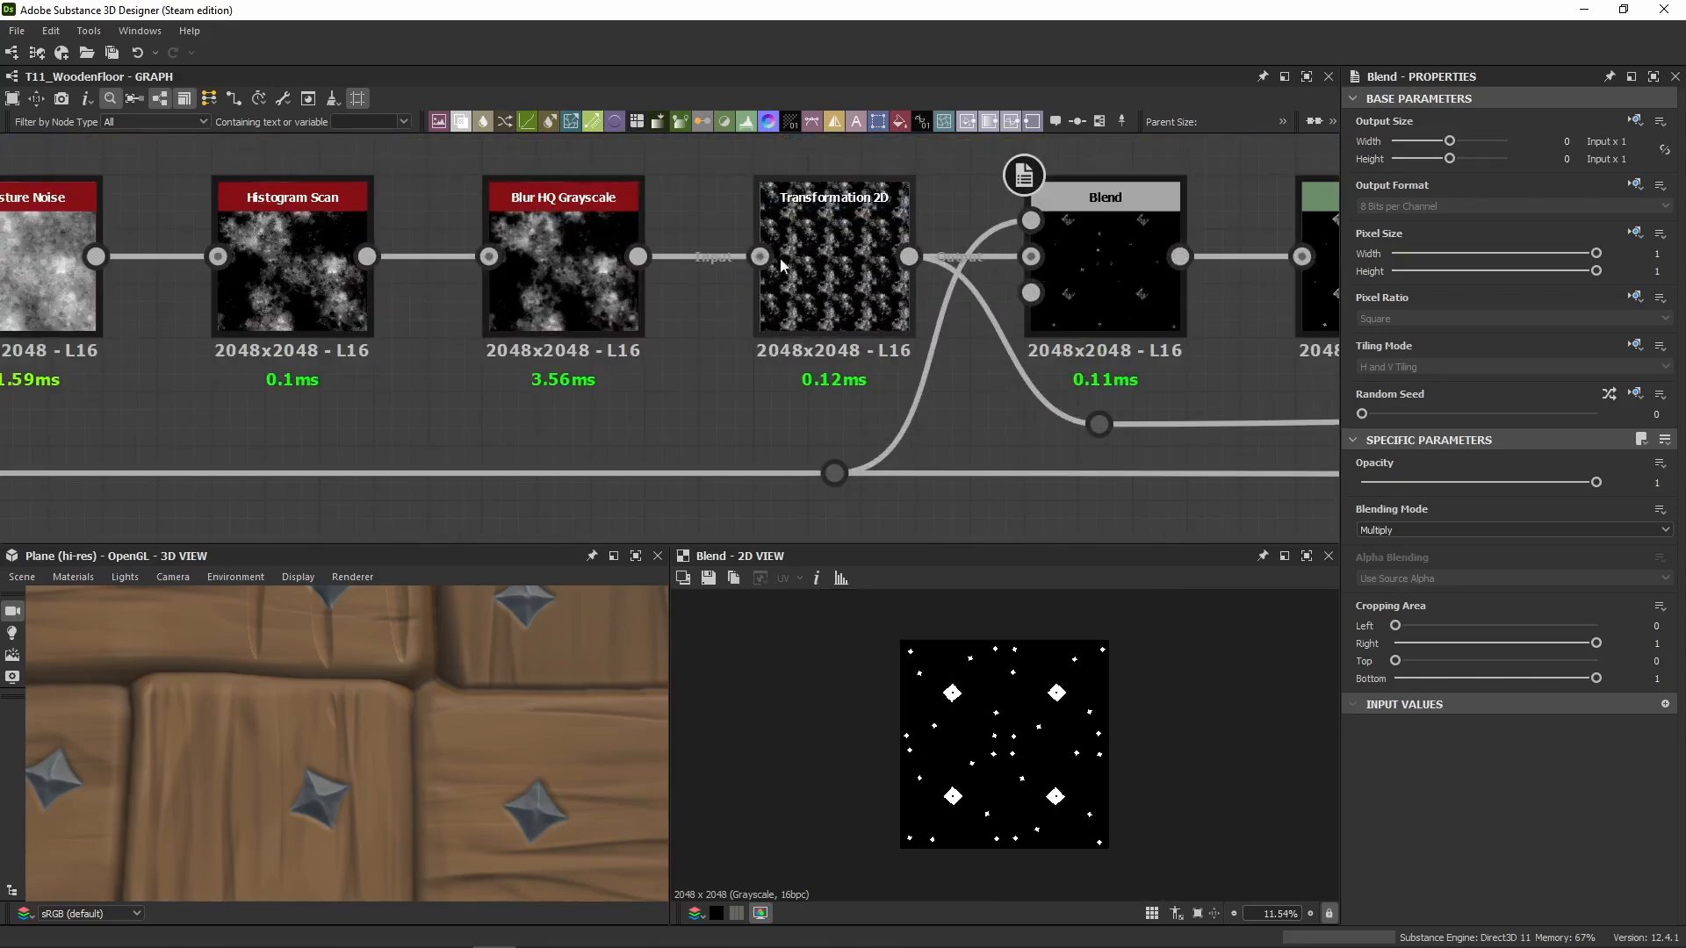
click(1105, 278)
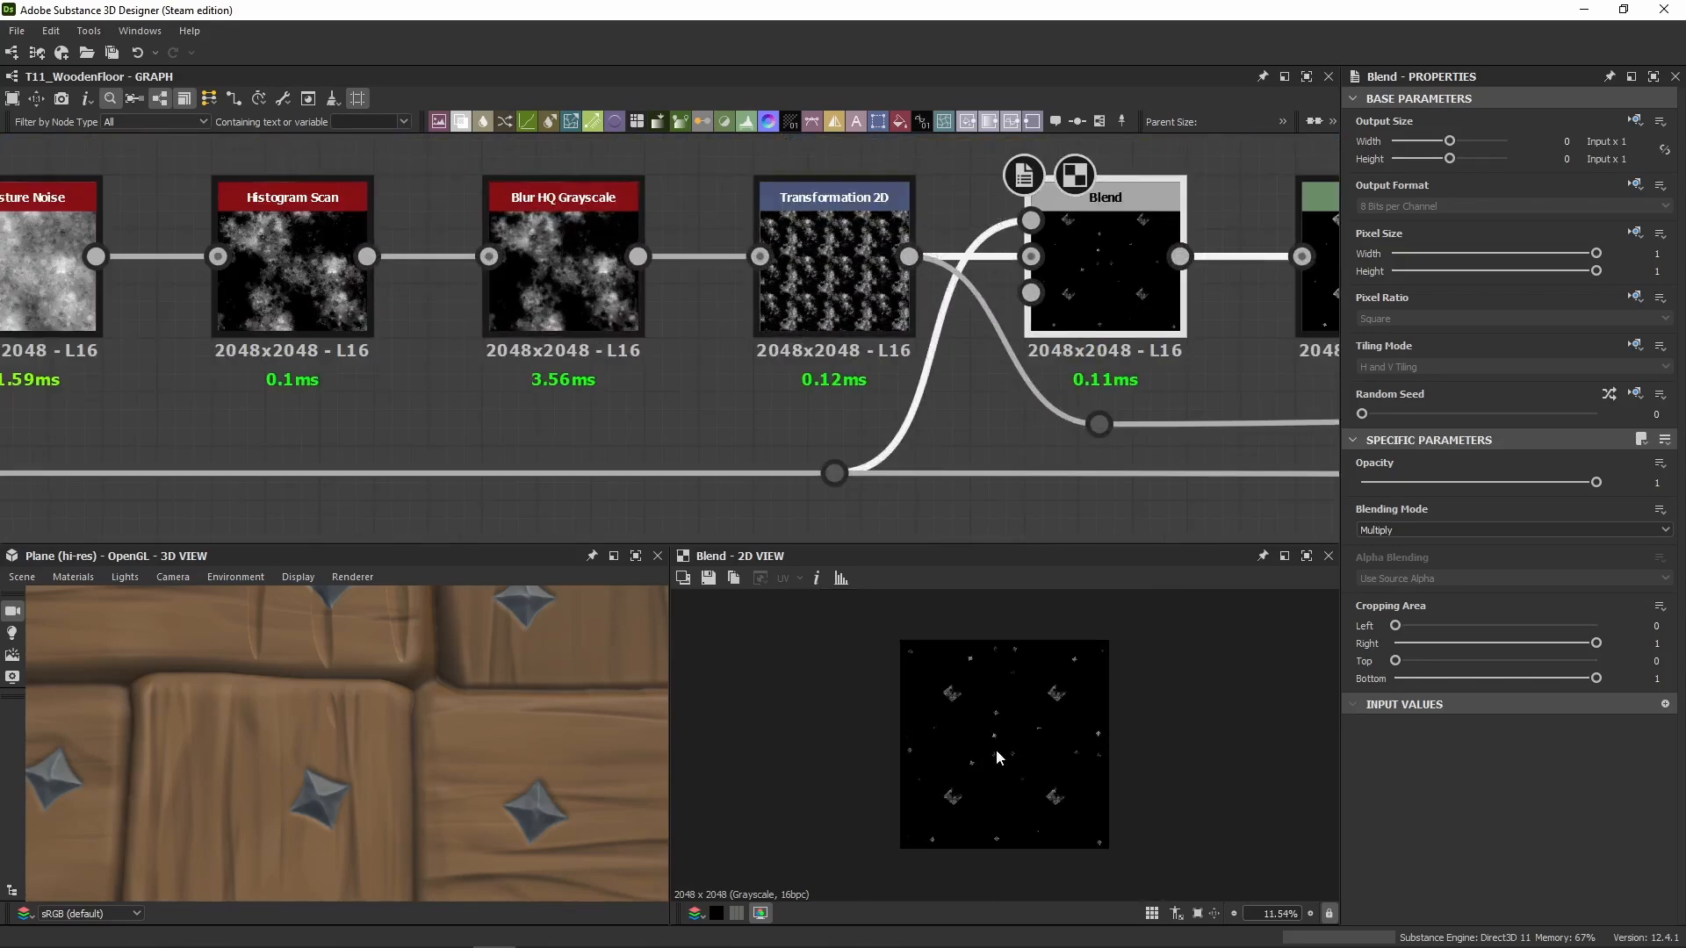
double_click(1025, 231)
double_click(1031, 256)
middle_drag(1076, 261, 687, 287)
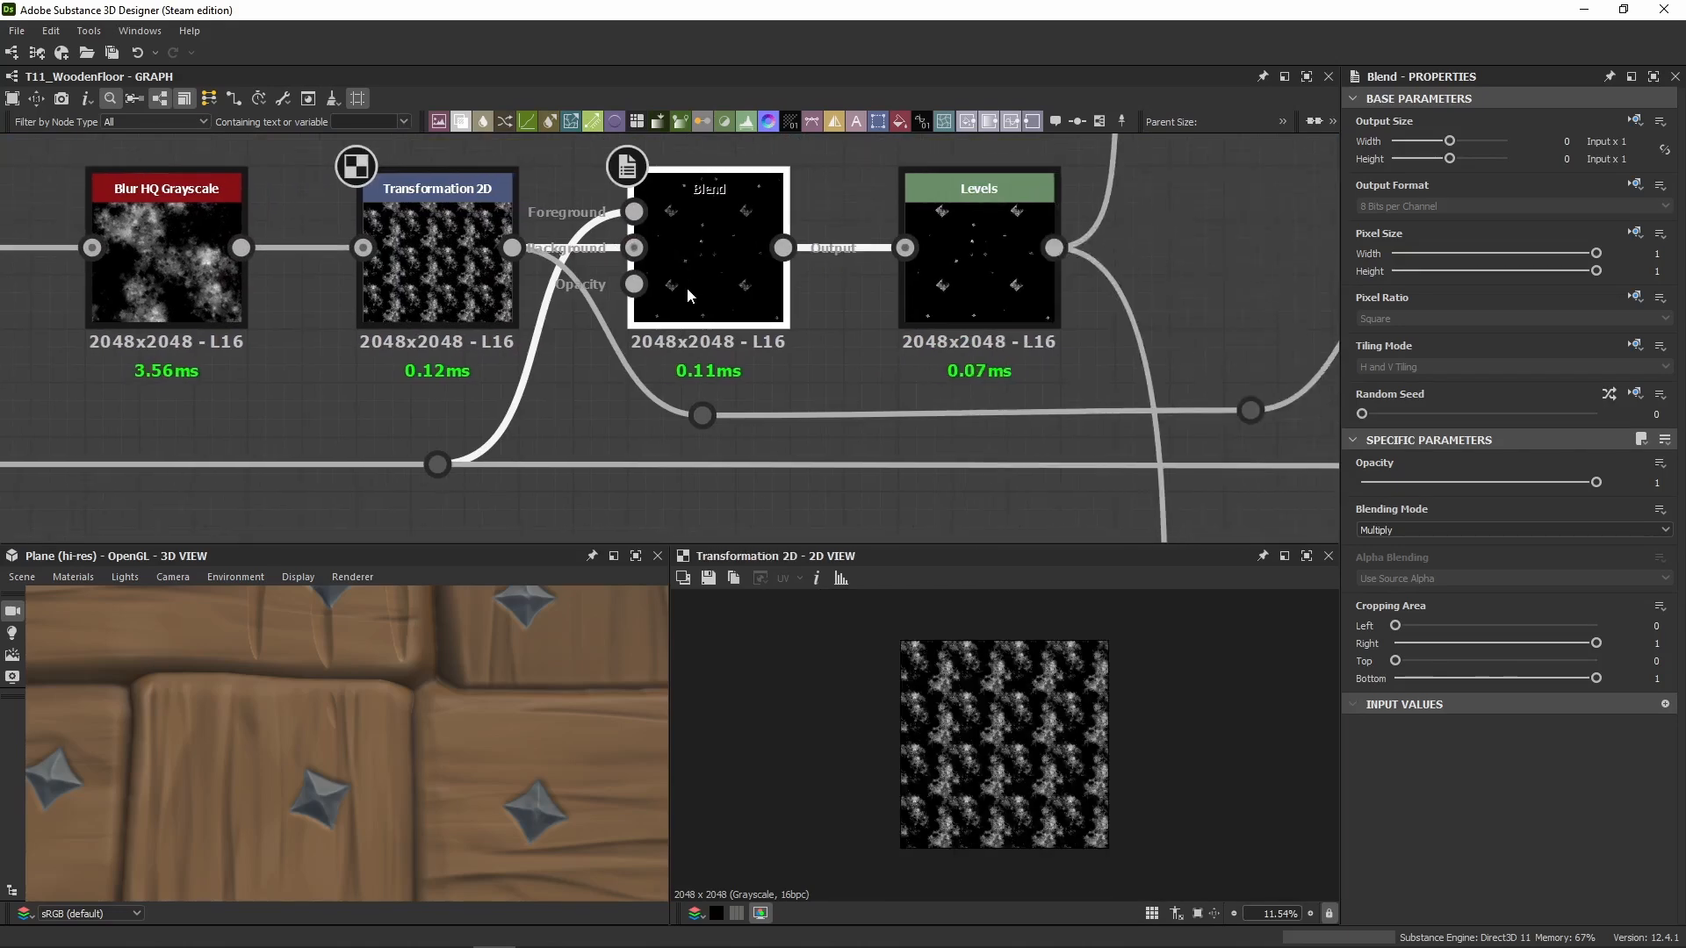
double_click(687, 287)
Step: Preview the Levels node of the Metal Color 01 chain and show its level settings as numeric parameters
middle_drag(884, 281, 812, 331)
double_click(887, 330)
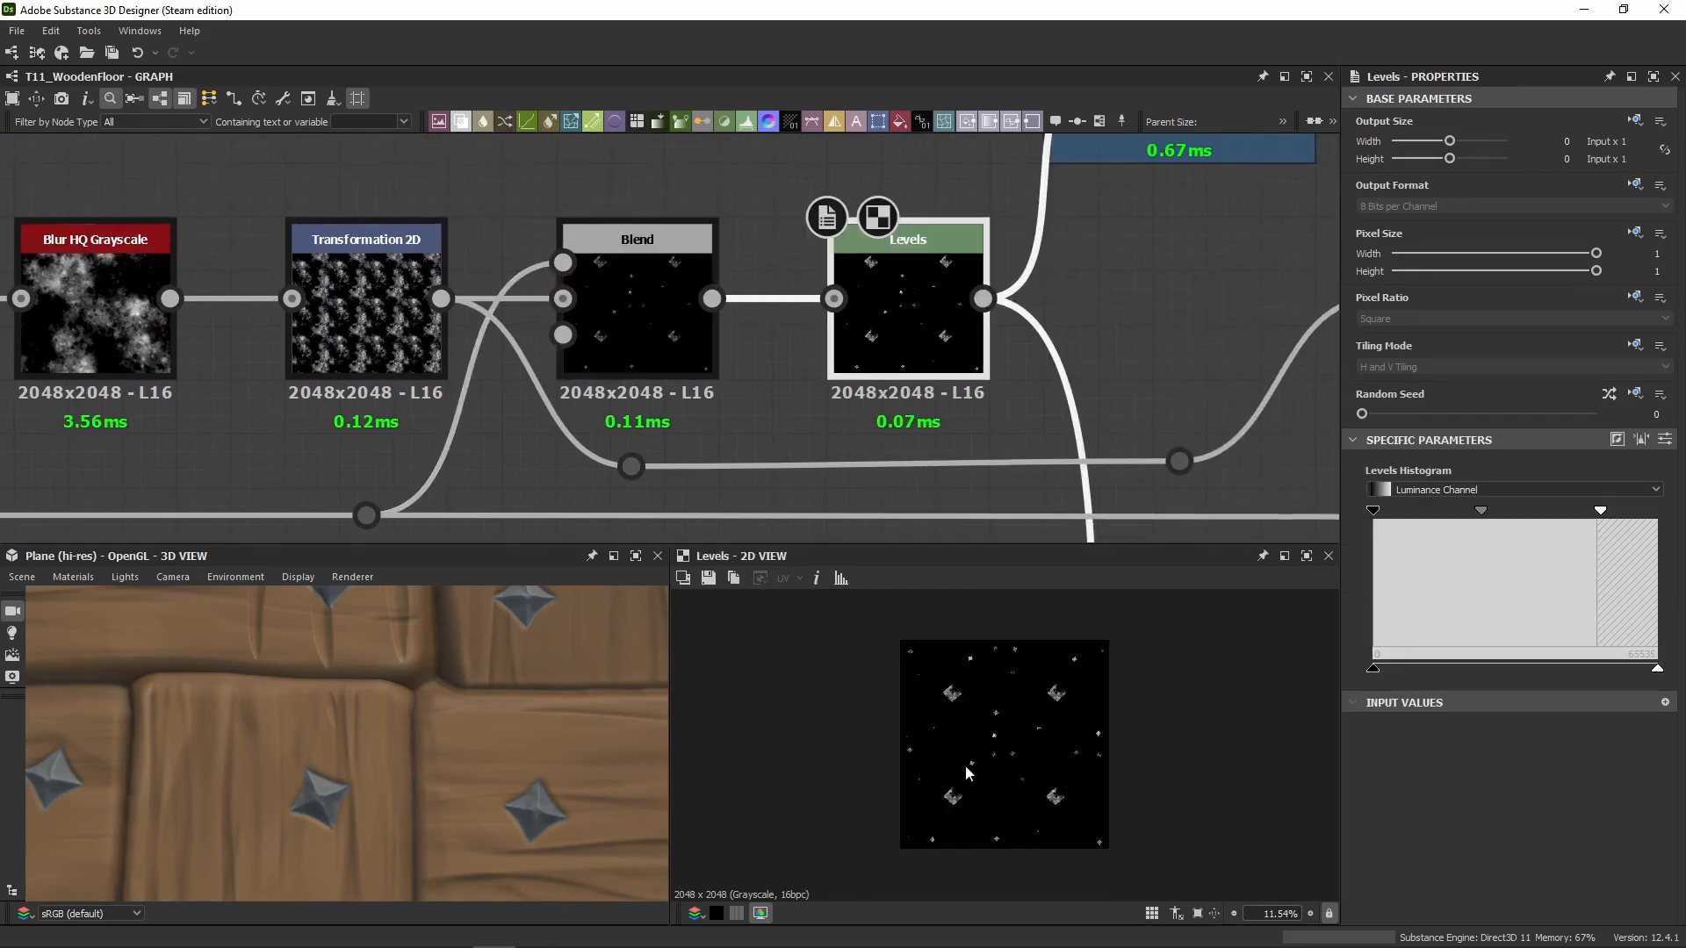
click(1665, 439)
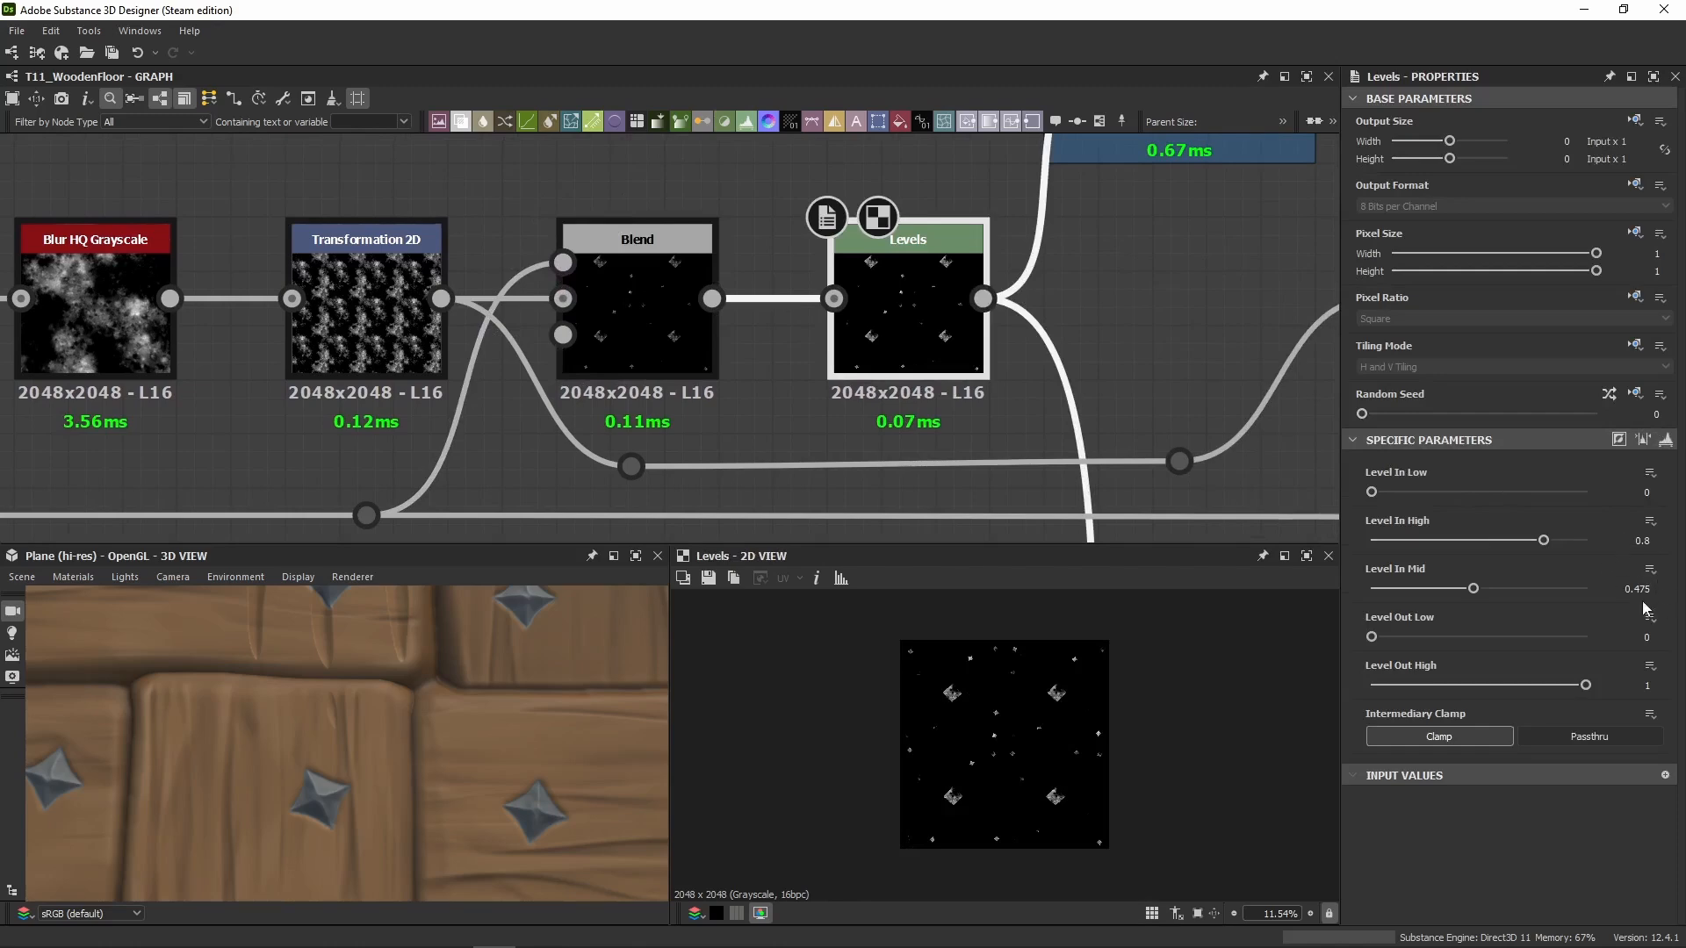
Step: View the color values of the Uniform Color node feeding the Metal Color 01 blend's foreground
middle_drag(1069, 228, 720, 466)
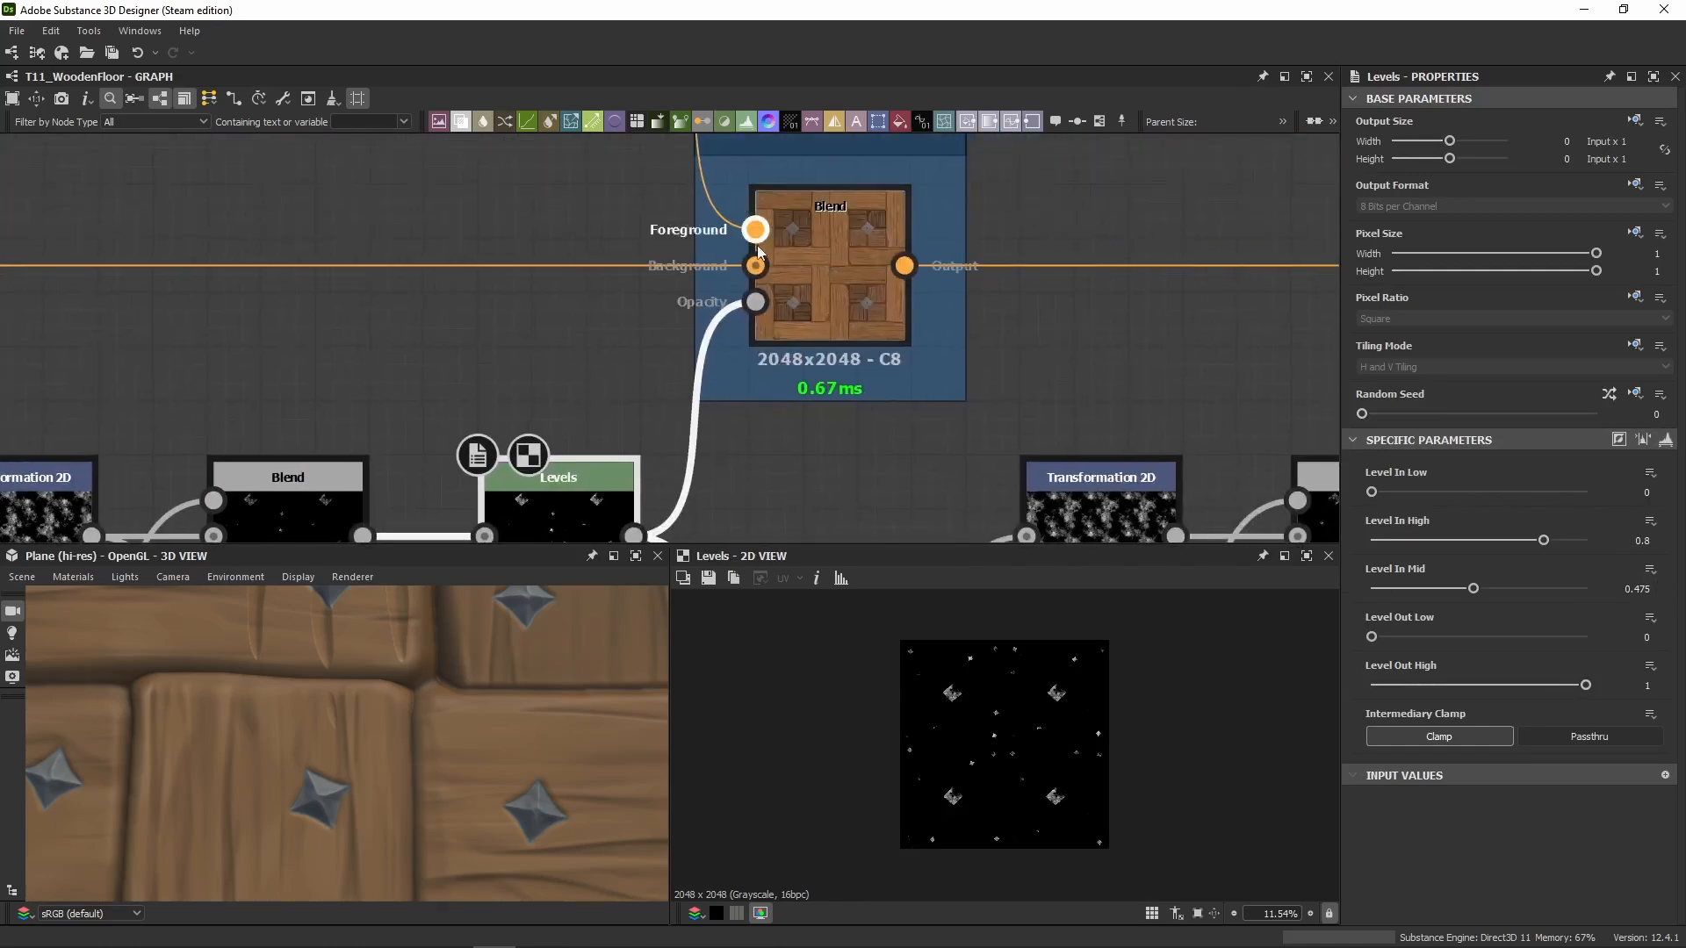
middle_drag(757, 252, 870, 390)
scroll(977, 397, down, 3)
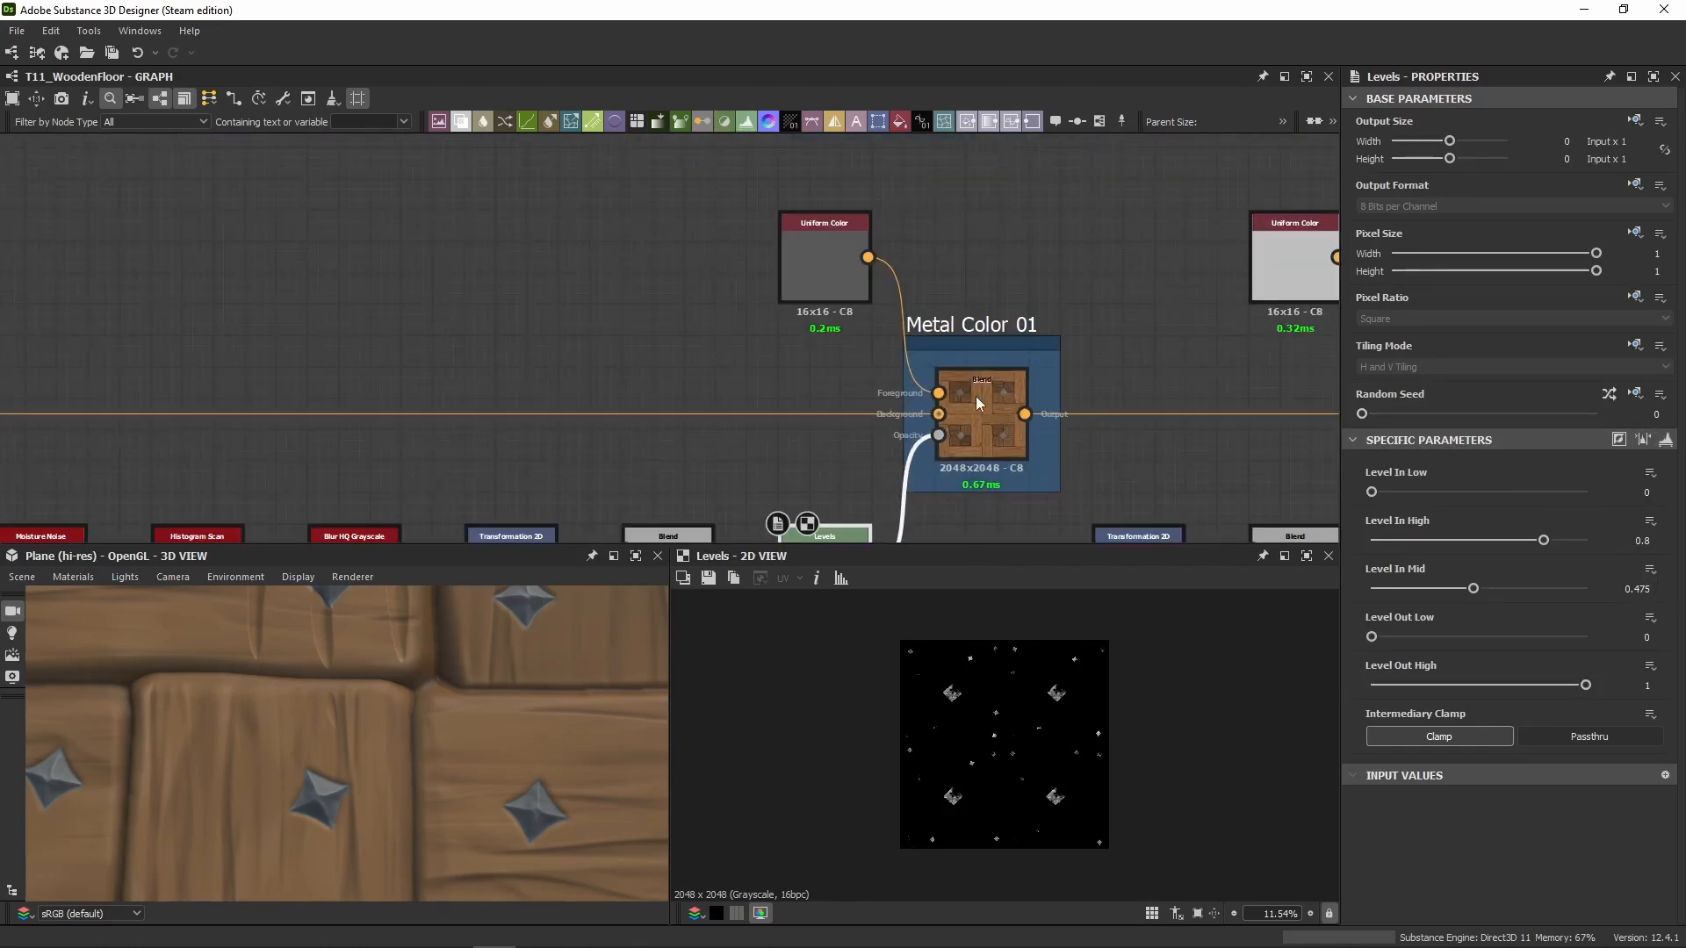
click(838, 291)
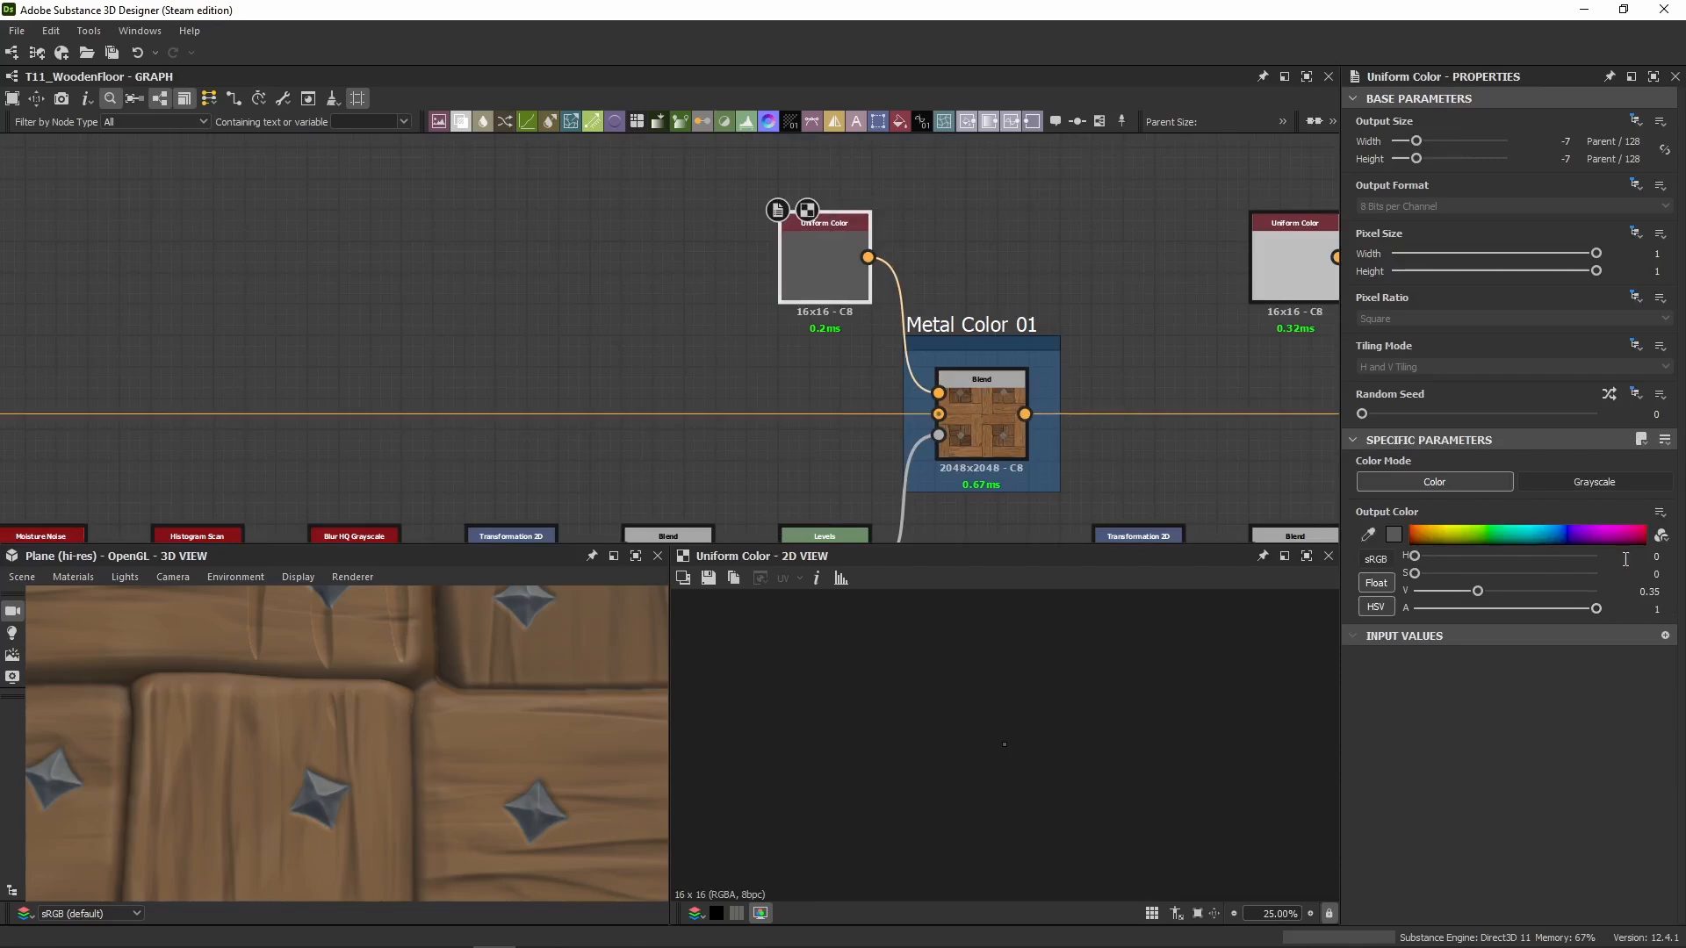
Step: Preview the Metal Color 01 blend and examine the coloring on the large metal plate and a small stud
click(979, 414)
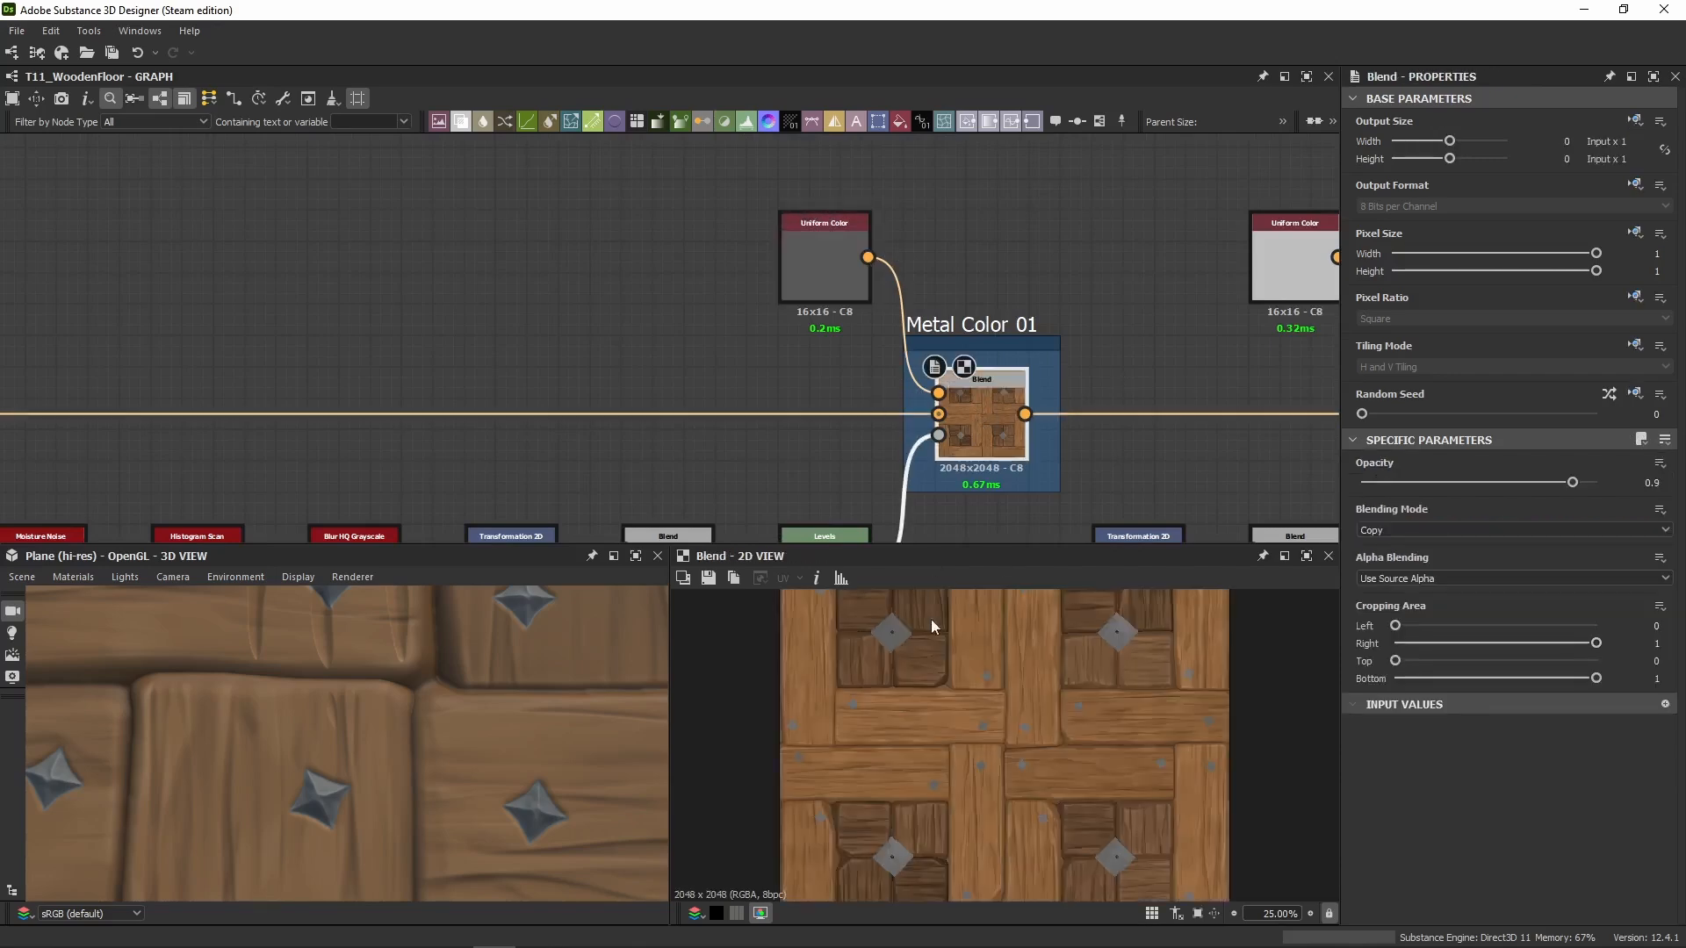
scroll(873, 623, up, 5)
scroll(999, 678, up, 4)
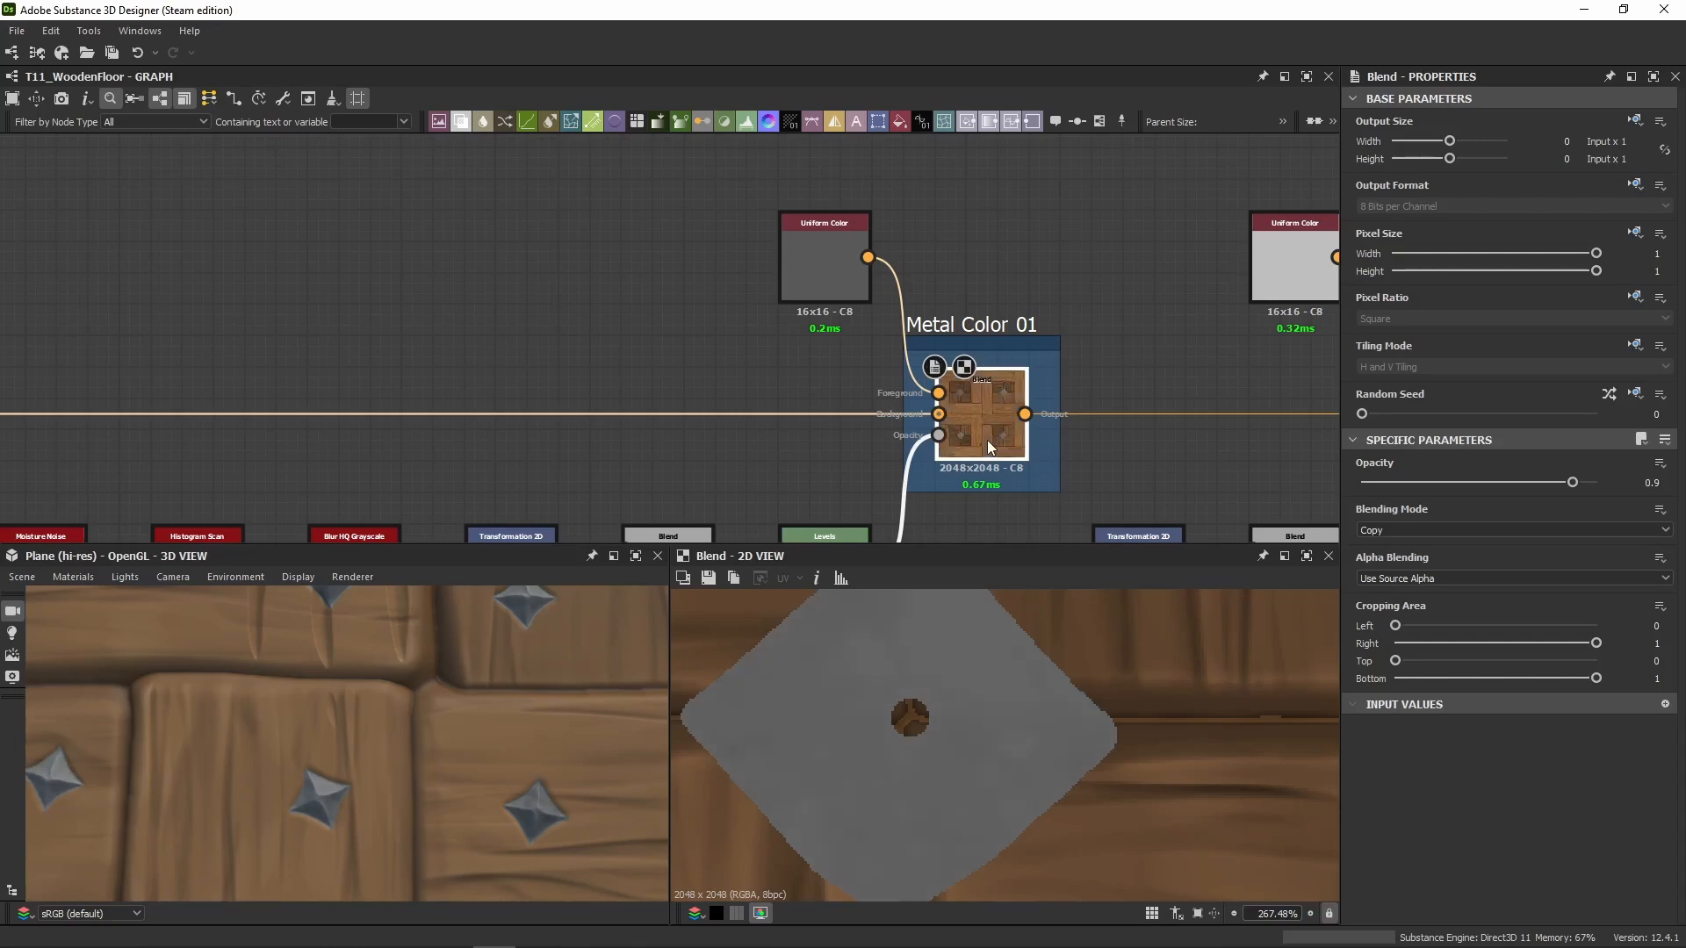
scroll(939, 717, down, 6)
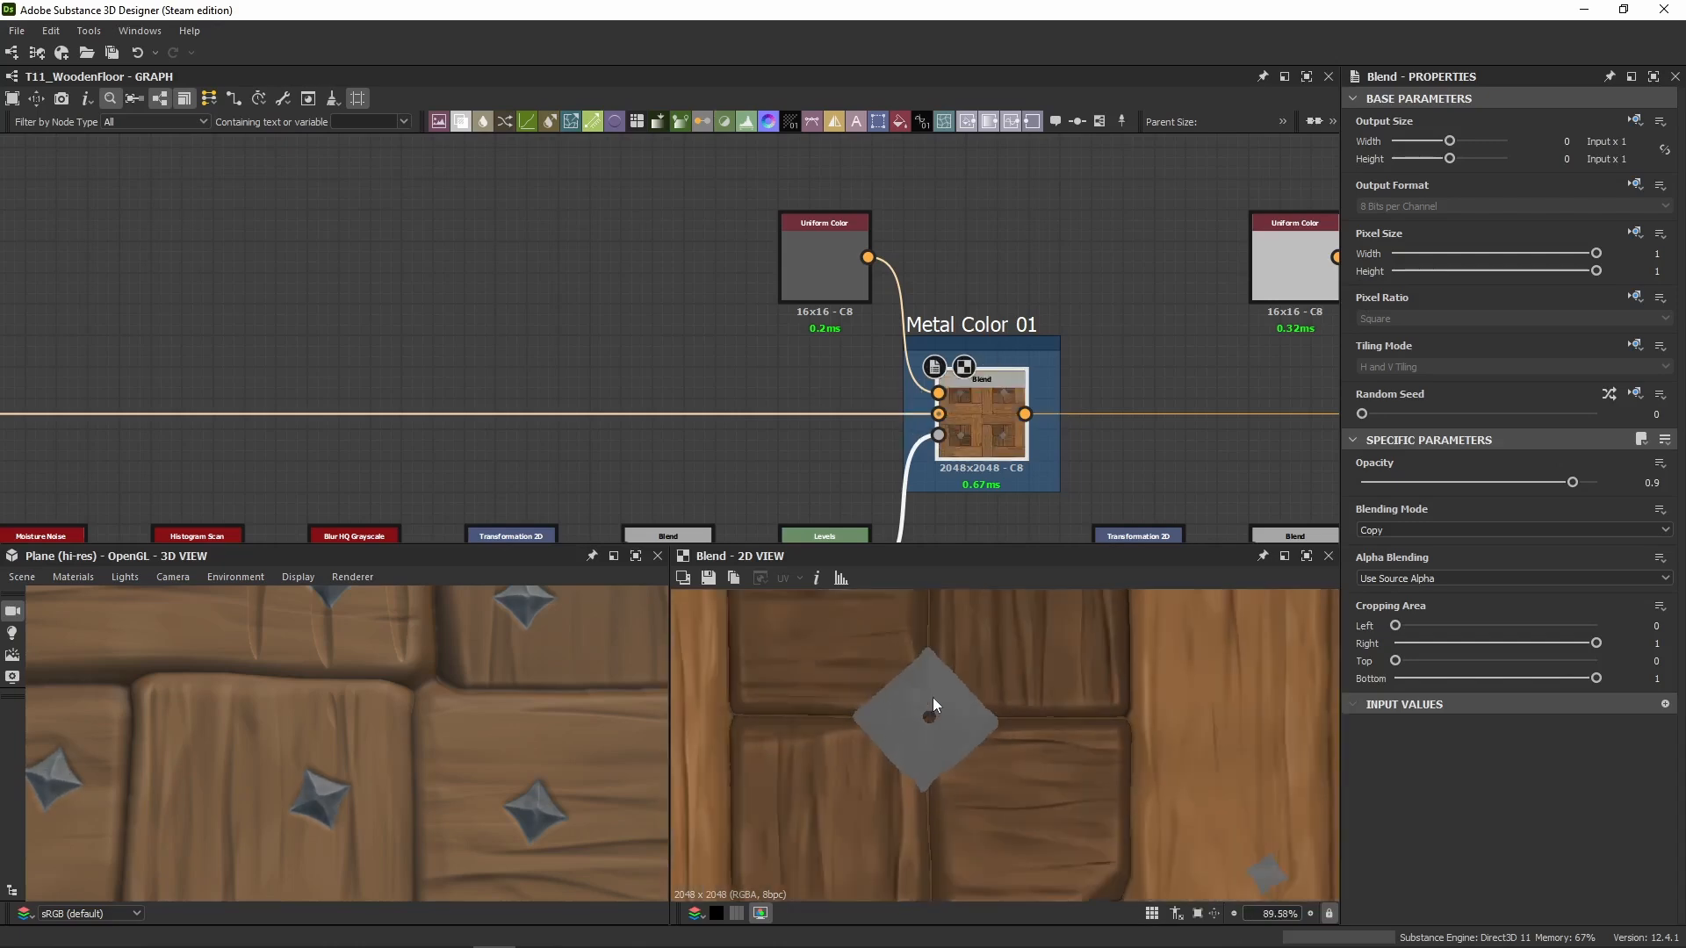
middle_drag(1132, 813, 983, 608)
scroll(1132, 658, up, 8)
scroll(1023, 666, down, 5)
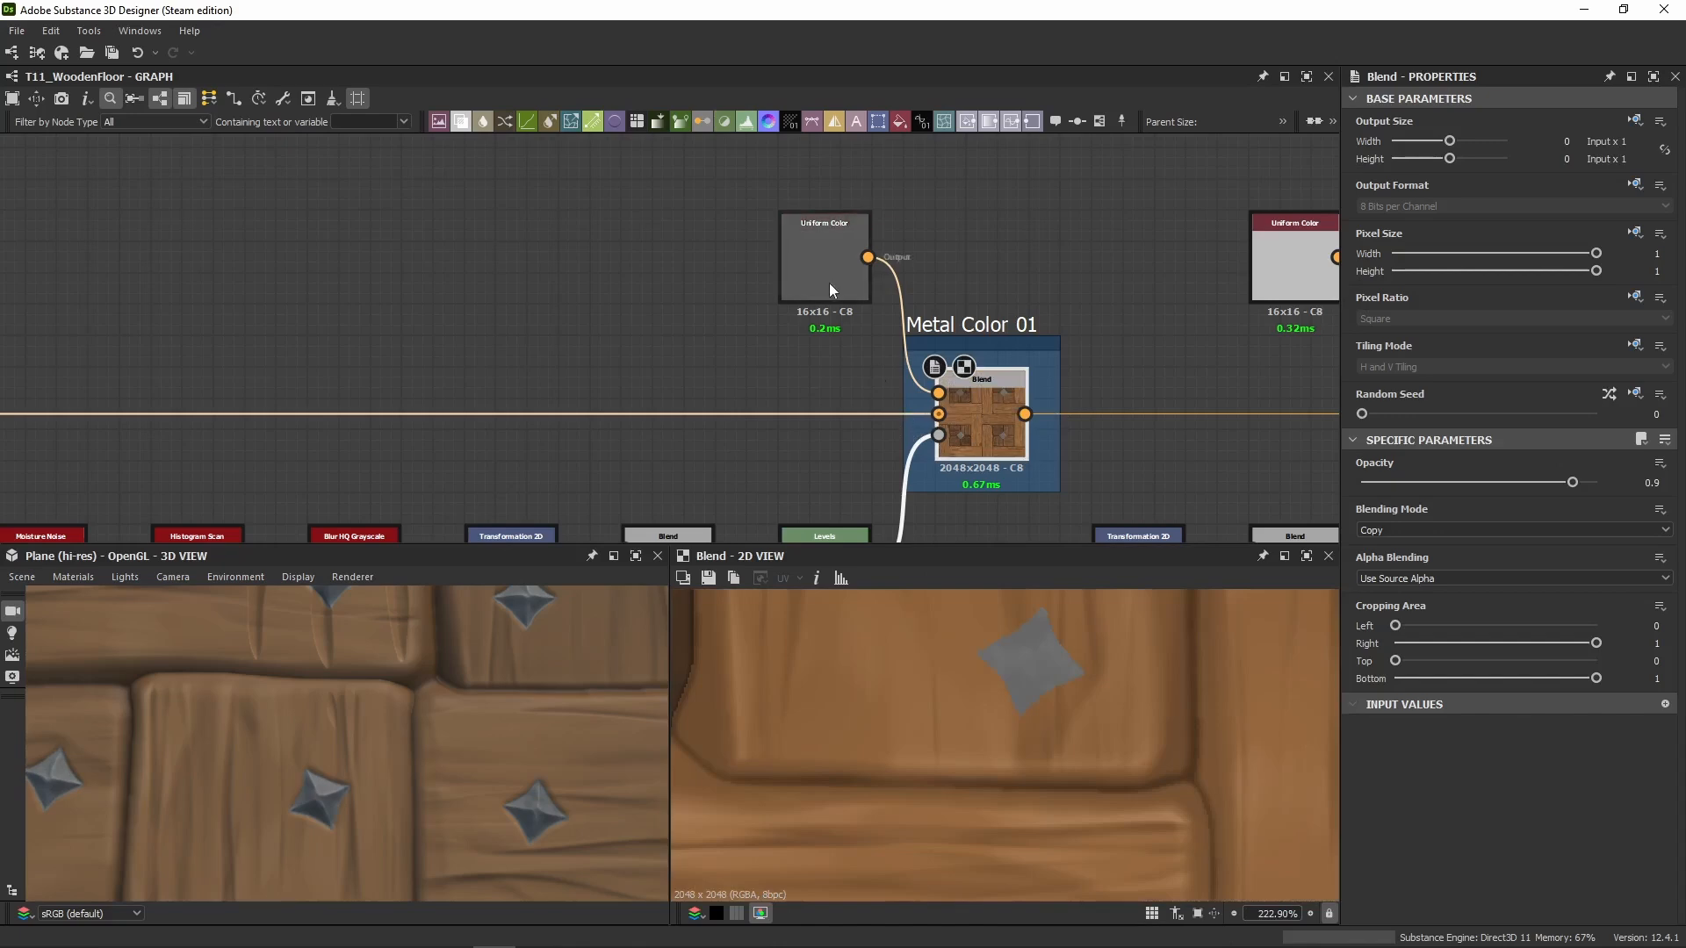
Step: Compare the dark gray Uniform Color with the Metal Color 01 blend output
middle_drag(668, 401, 1275, 383)
middle_drag(908, 315, 349, 319)
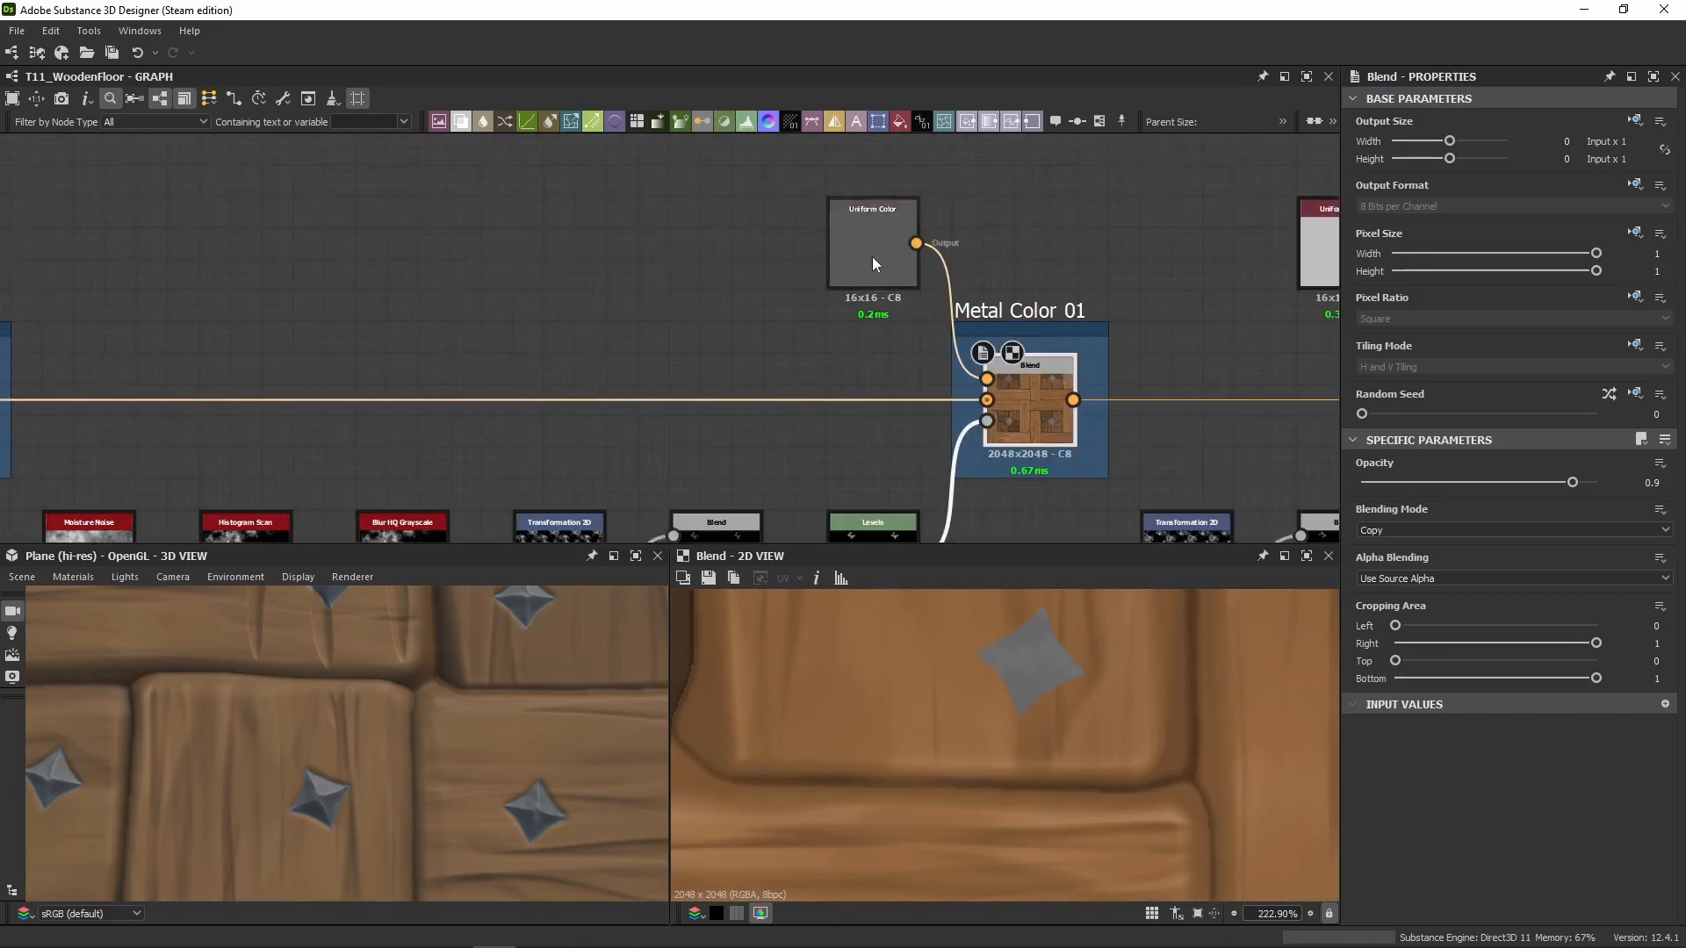
double_click(865, 258)
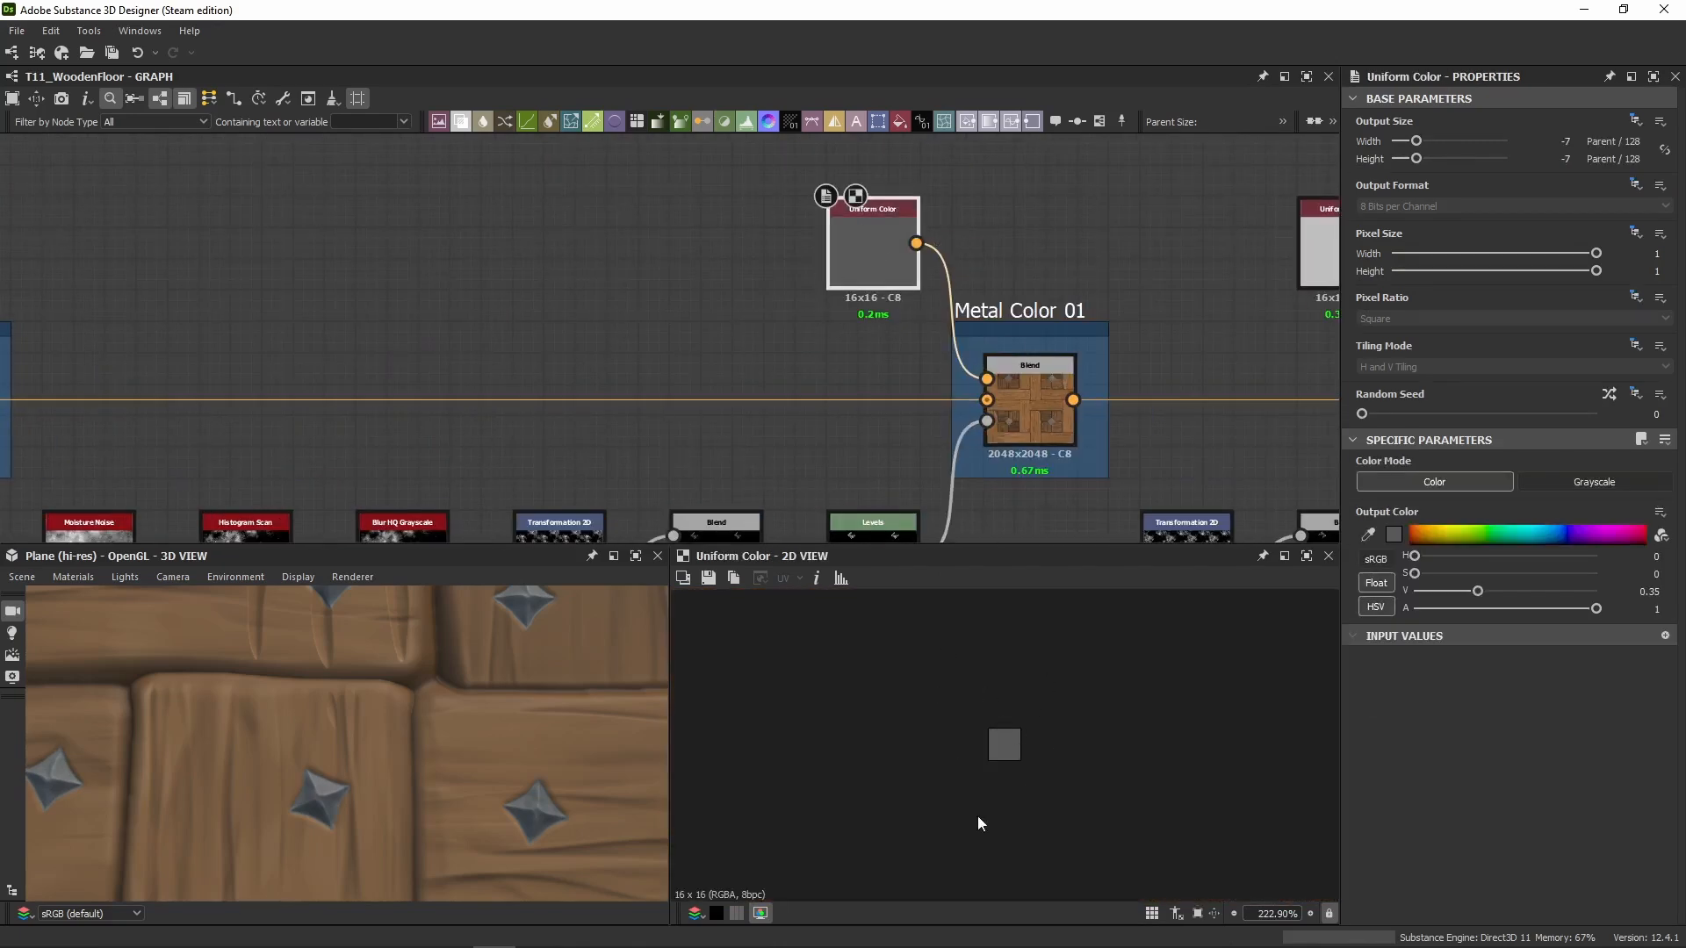
double_click(1014, 413)
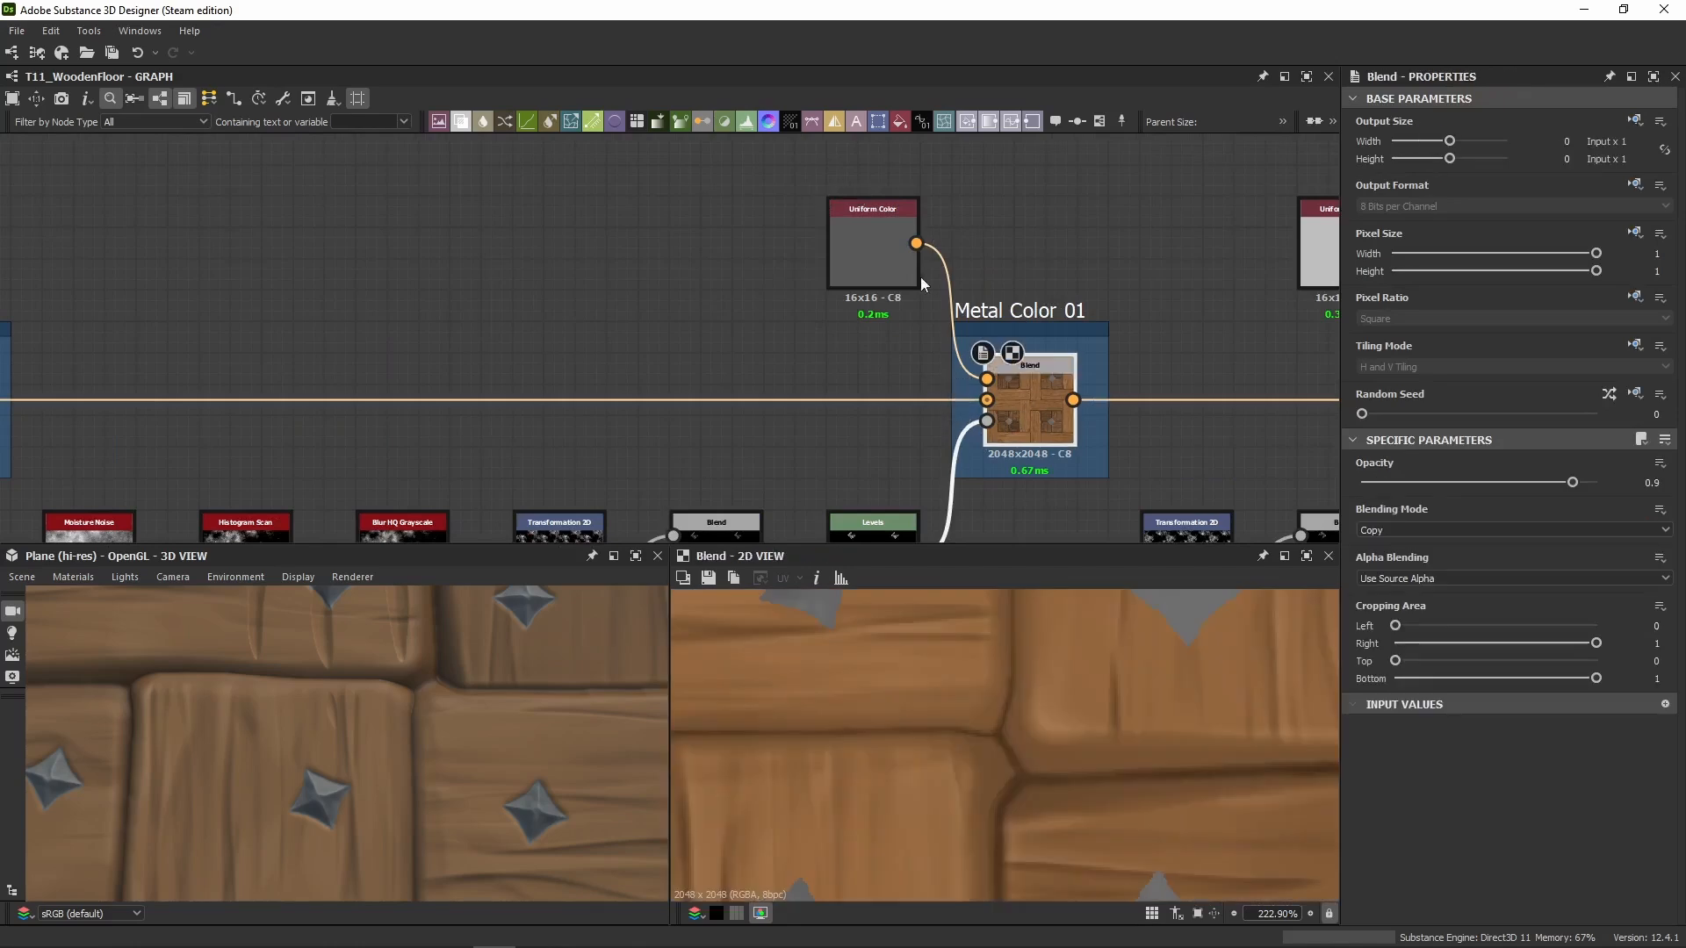
Step: Examine the tone variation on several small metal studs in the Metal Color 01 blend output
middle_drag(698, 327, 1045, 327)
scroll(814, 376, down, 4)
middle_drag(1200, 459, 866, 348)
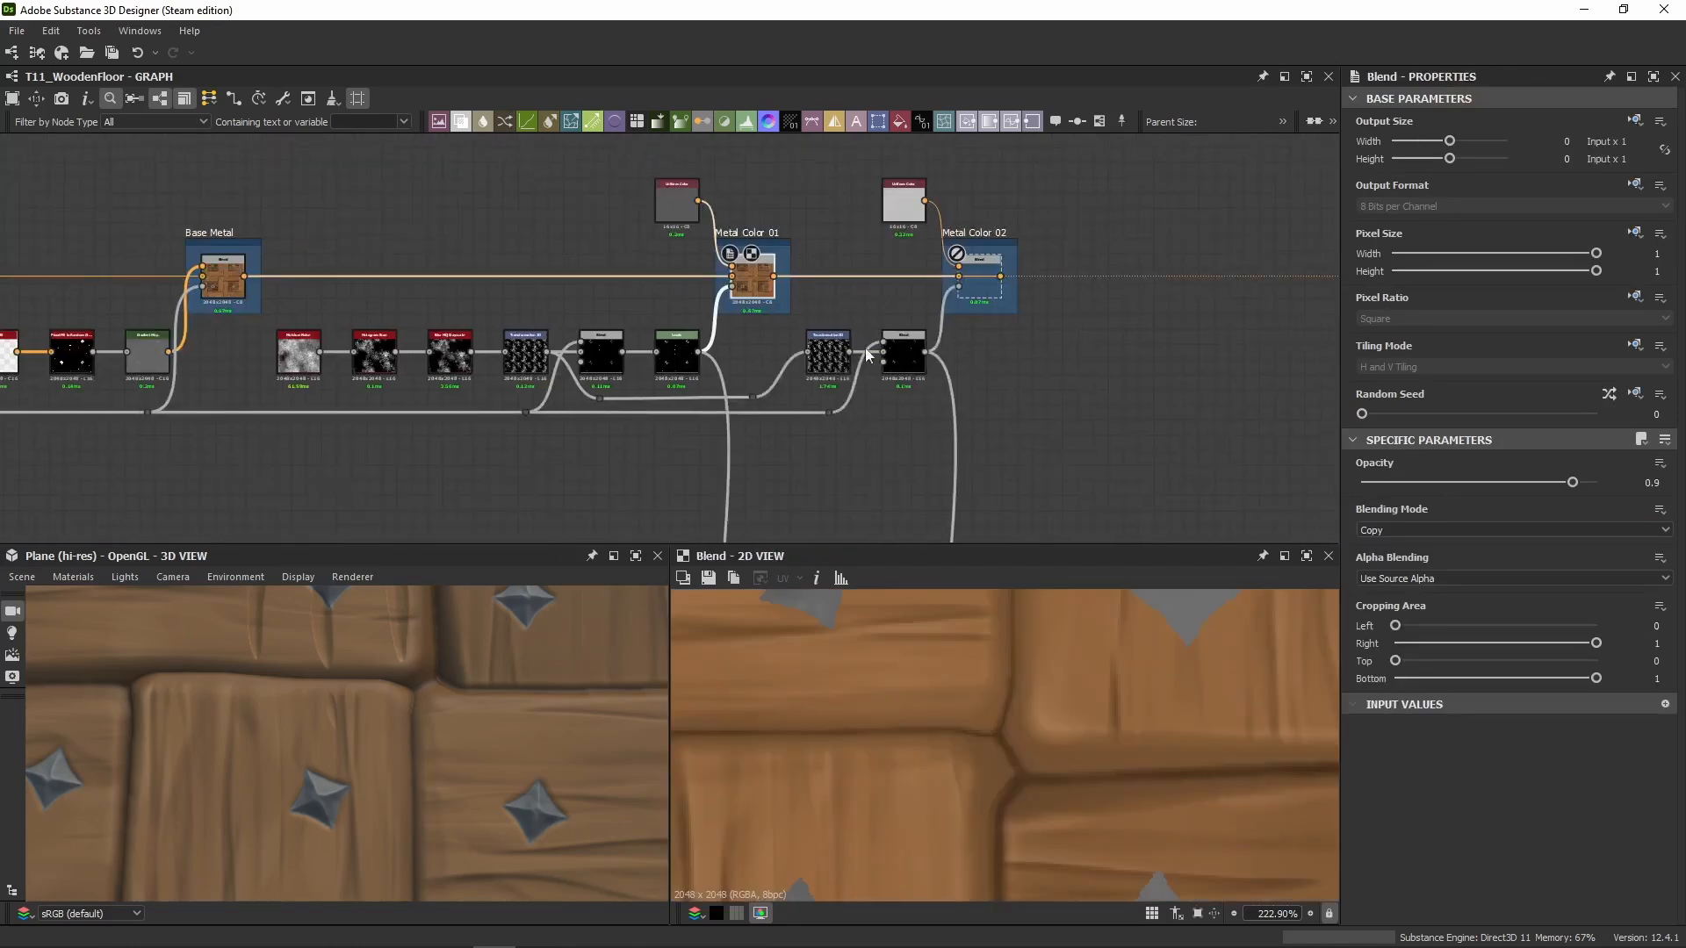
scroll(1045, 750, down, 2)
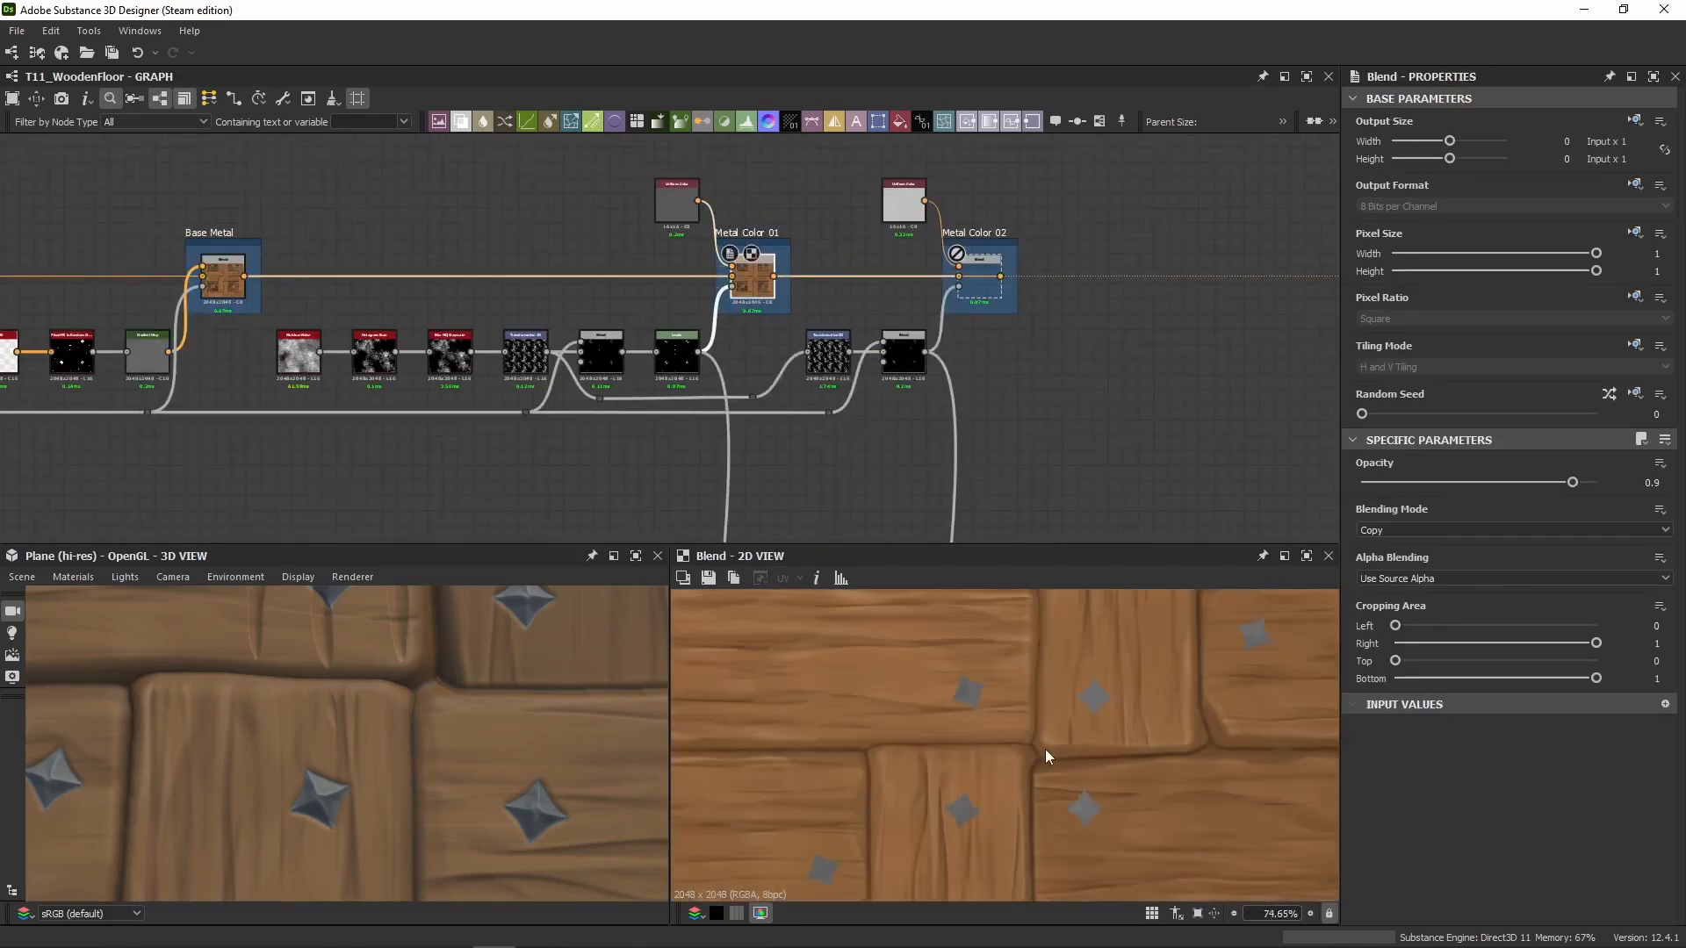
scroll(1062, 815, up, 6)
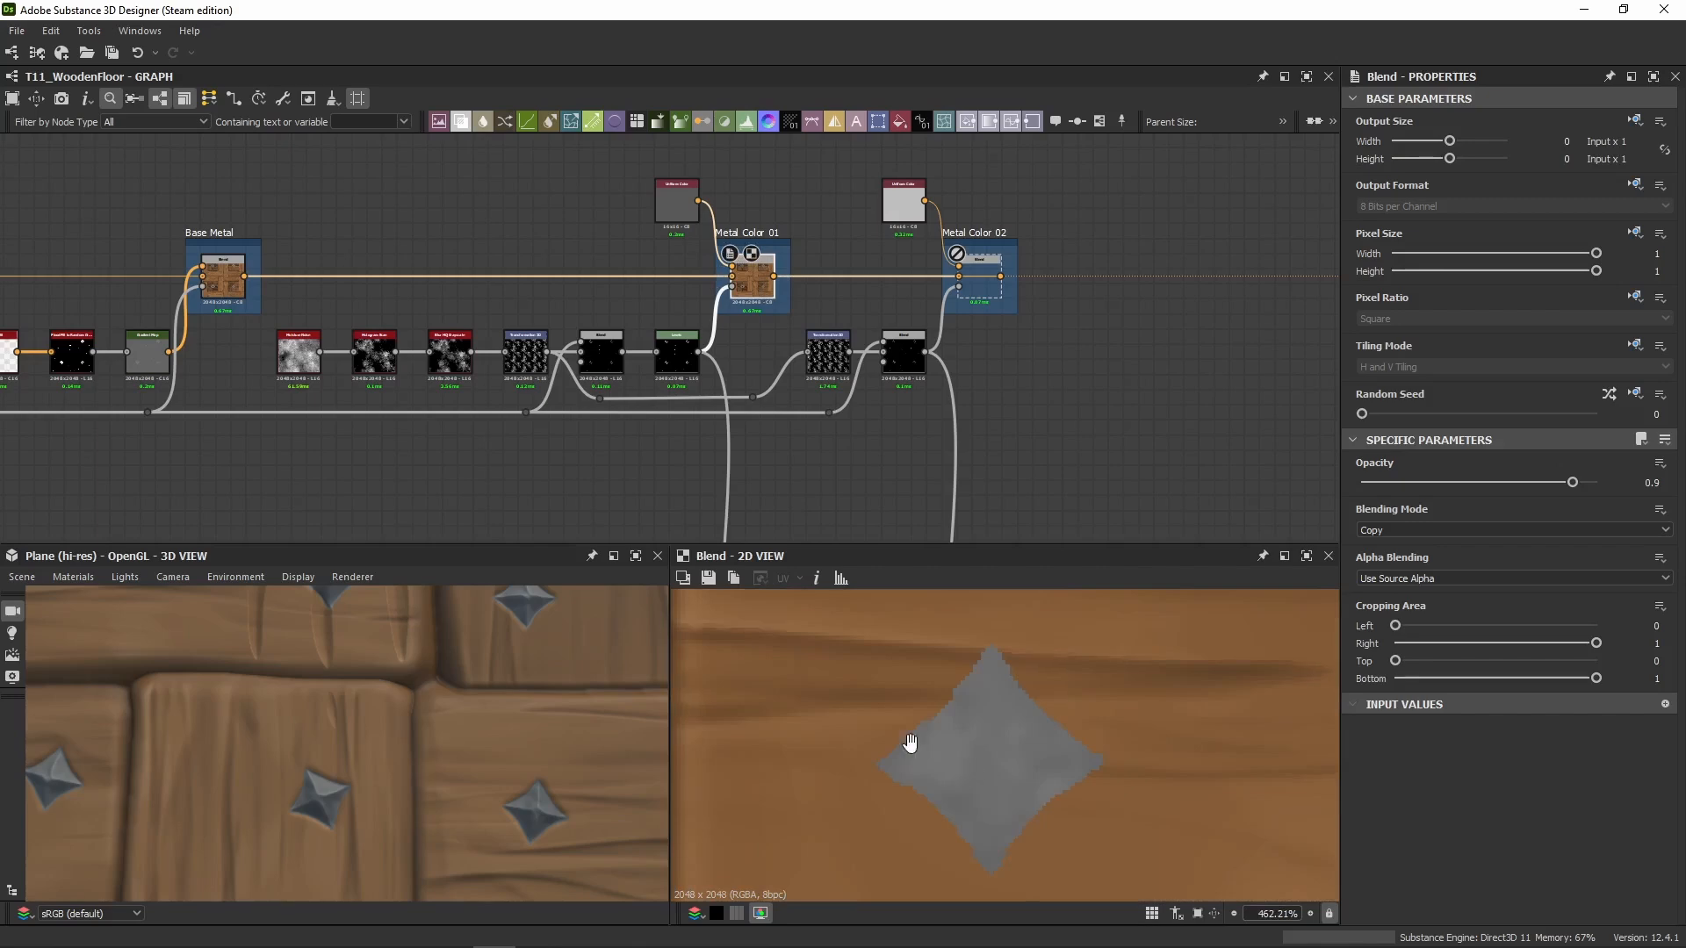
middle_drag(911, 744, 1382, 764)
scroll(1018, 803, up, 1)
middle_drag(1018, 803, 865, 731)
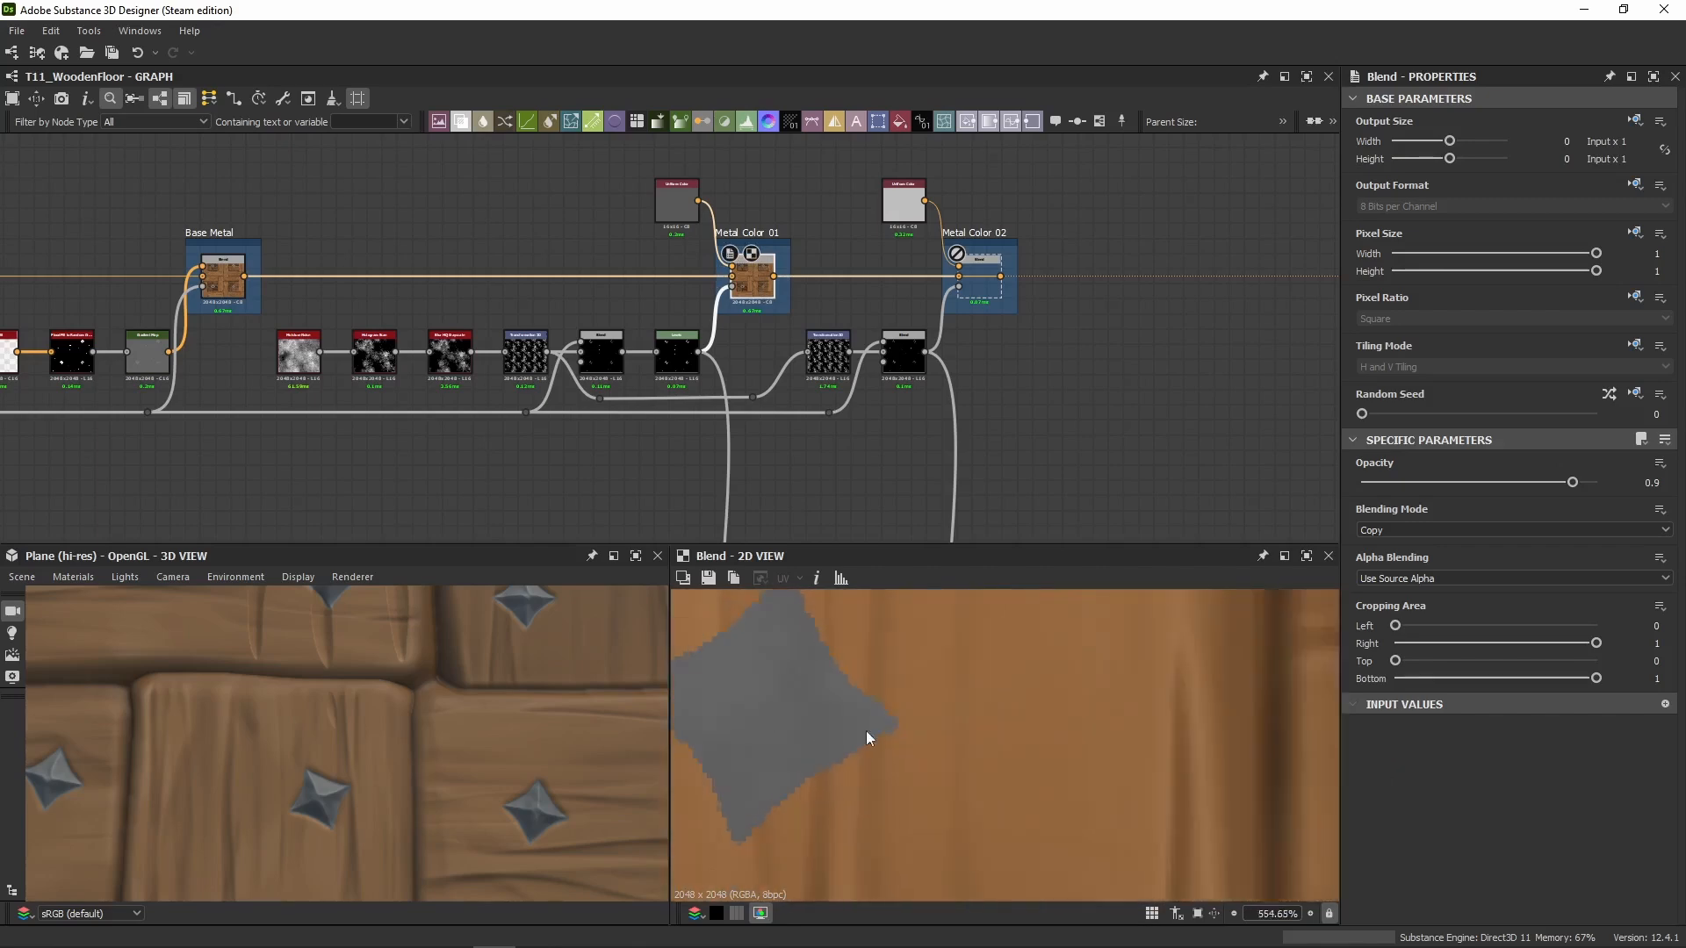
scroll(922, 730, down, 7)
Step: Compare the Levels mask with the Metal Color 01 blend it drives
middle_drag(605, 270, 569, 264)
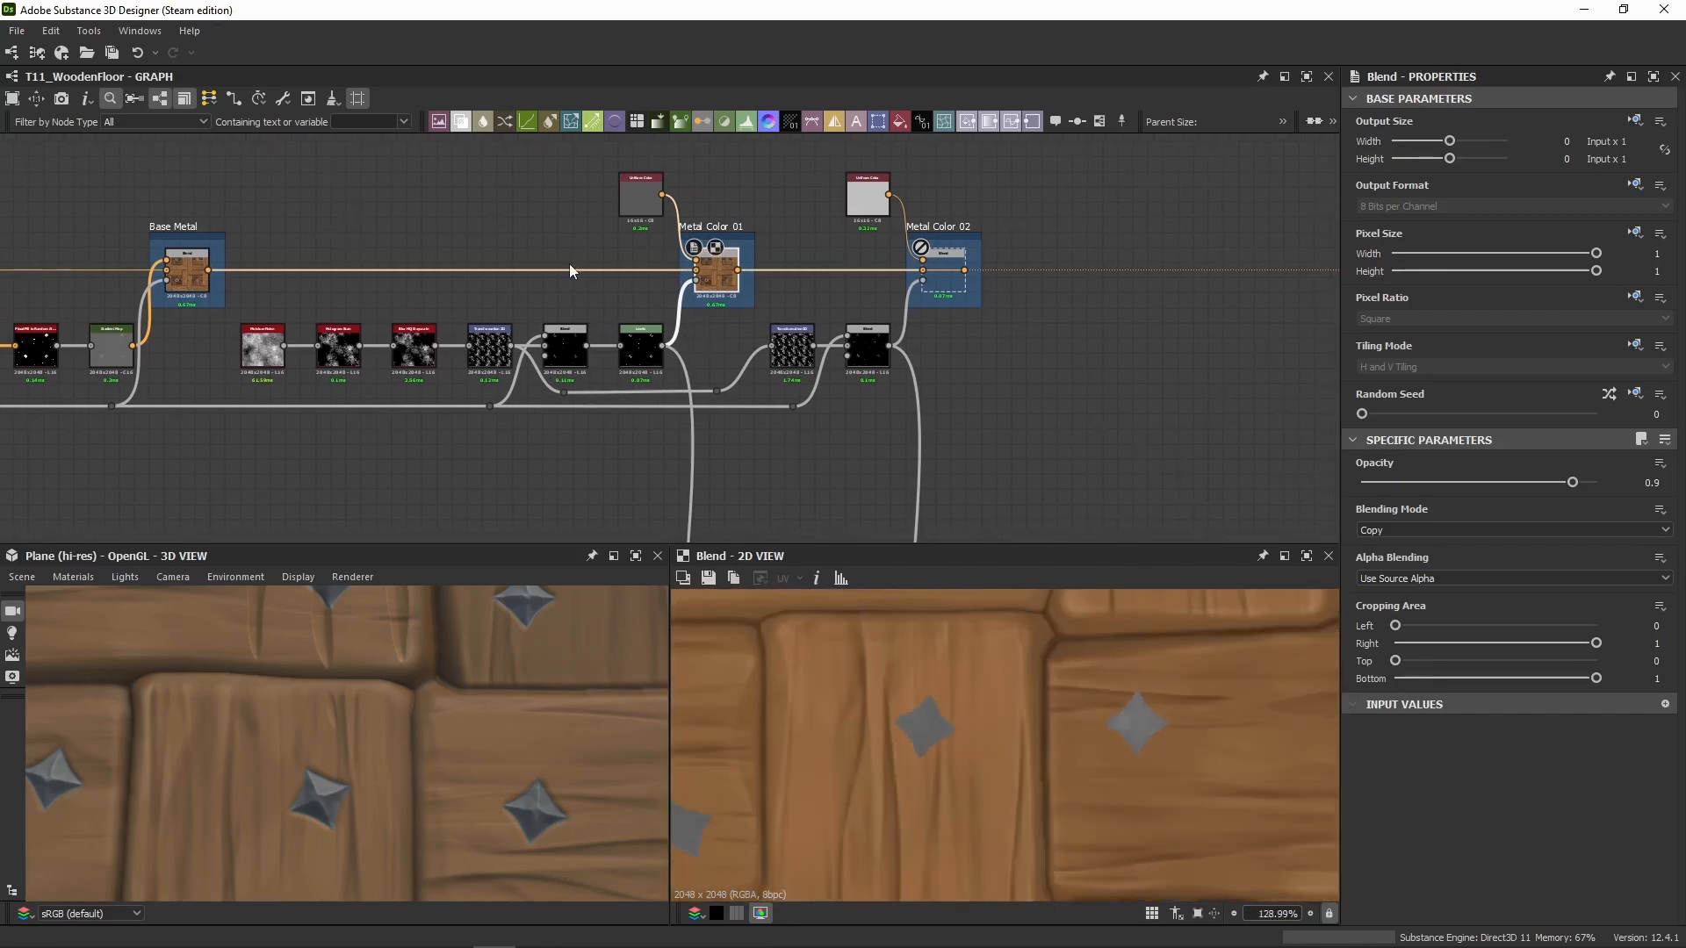
double_click(640, 350)
double_click(715, 270)
Step: Enable the Metal Color 02 blend node and compare its output with the light gray Uniform Color feeding it
click(937, 273)
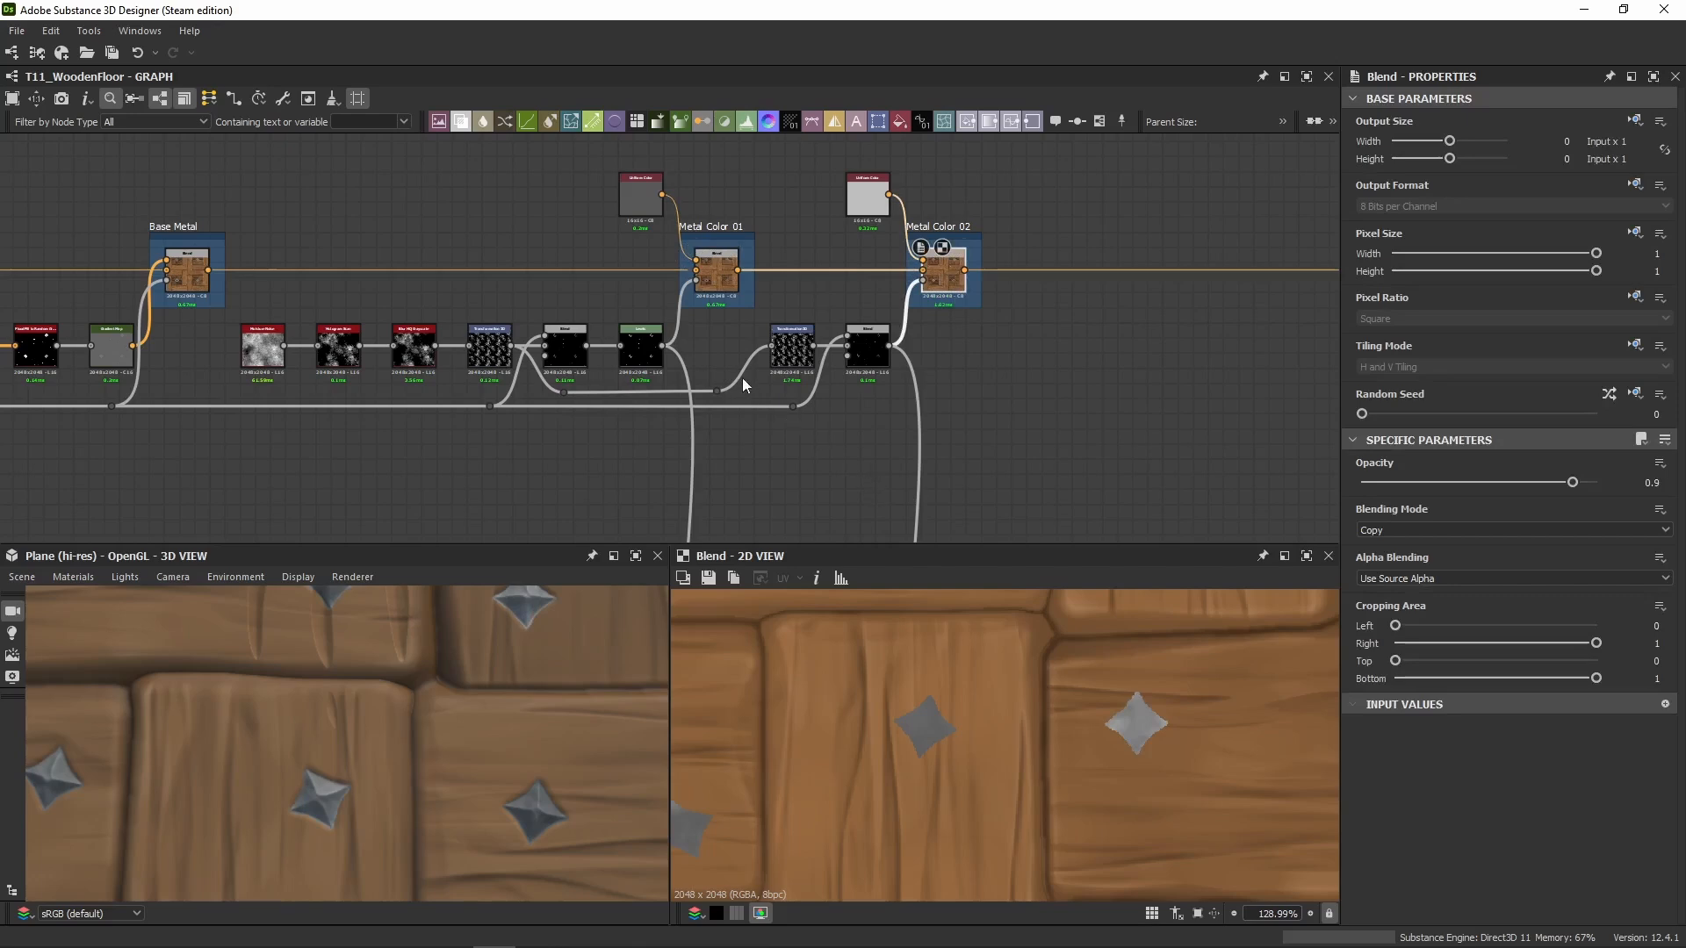
click(855, 203)
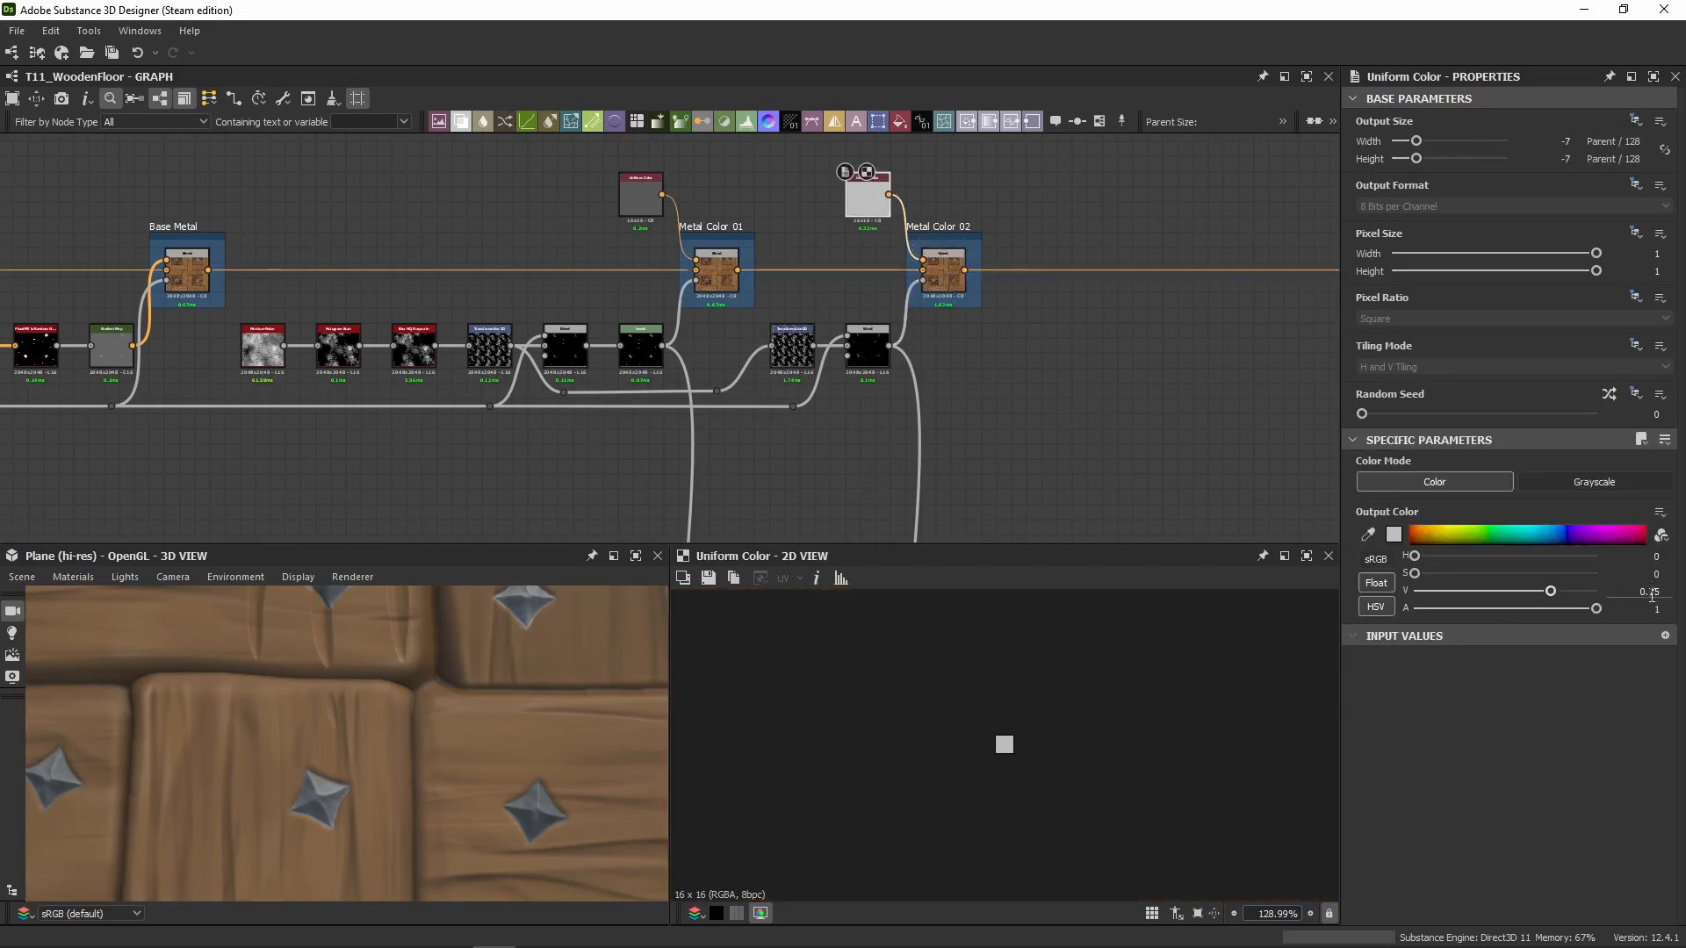
click(942, 267)
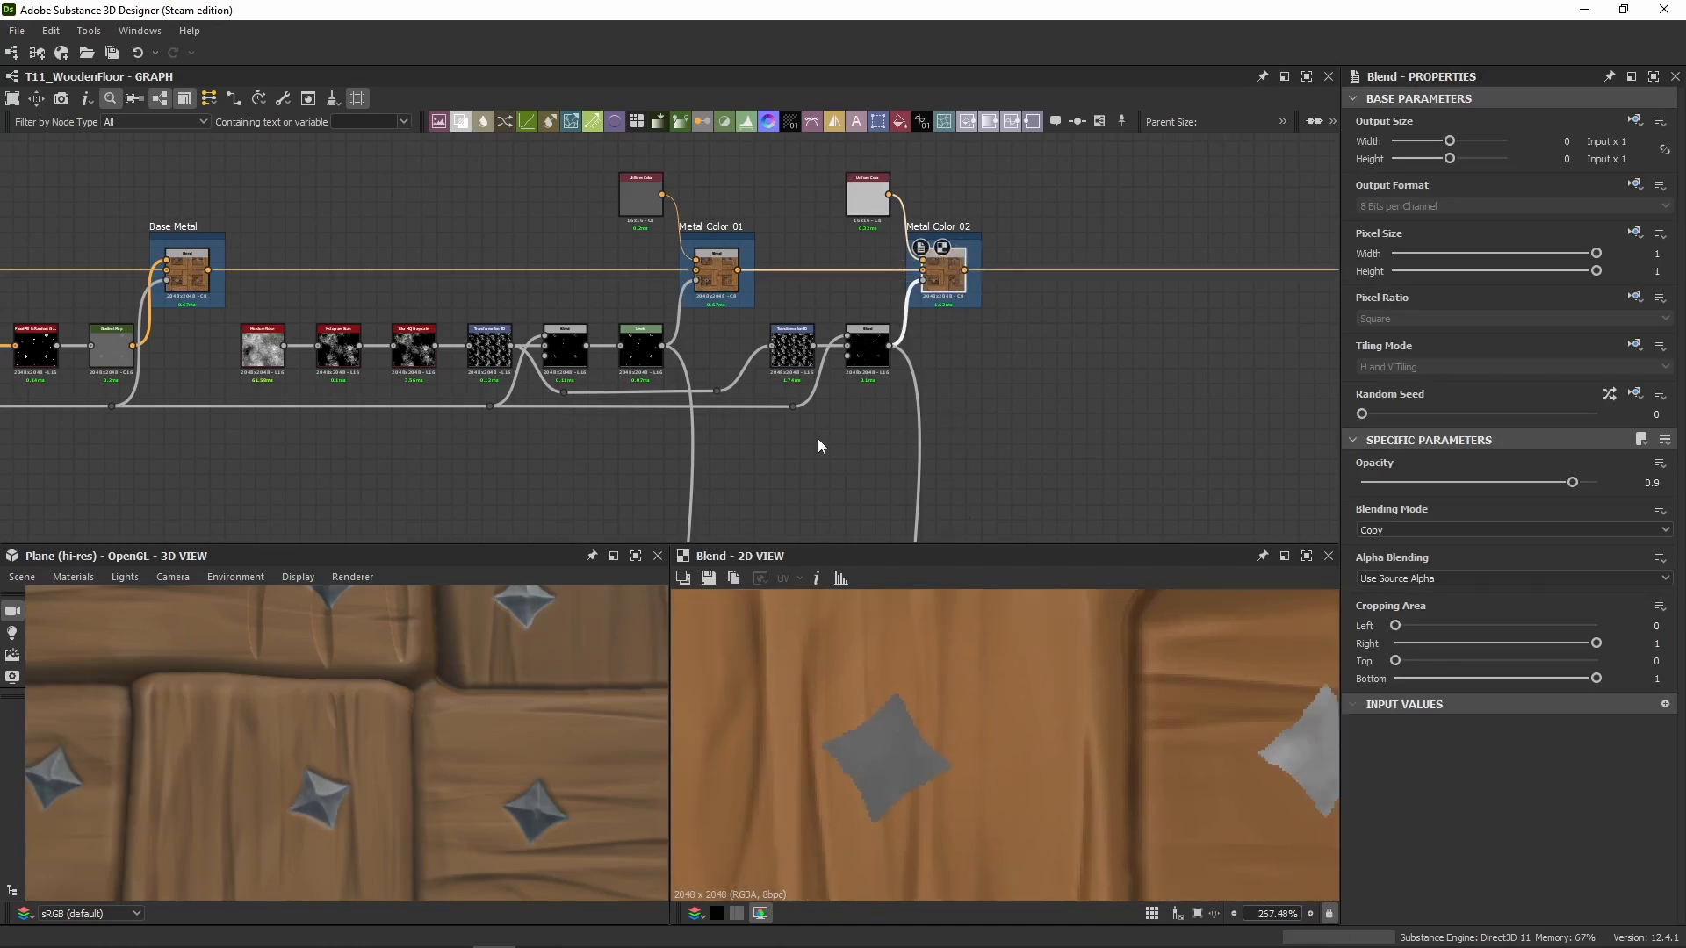
Step: Preview the mask Blend for Metal Color 02 and the Transformation 2D noise that feeds it
double_click(868, 350)
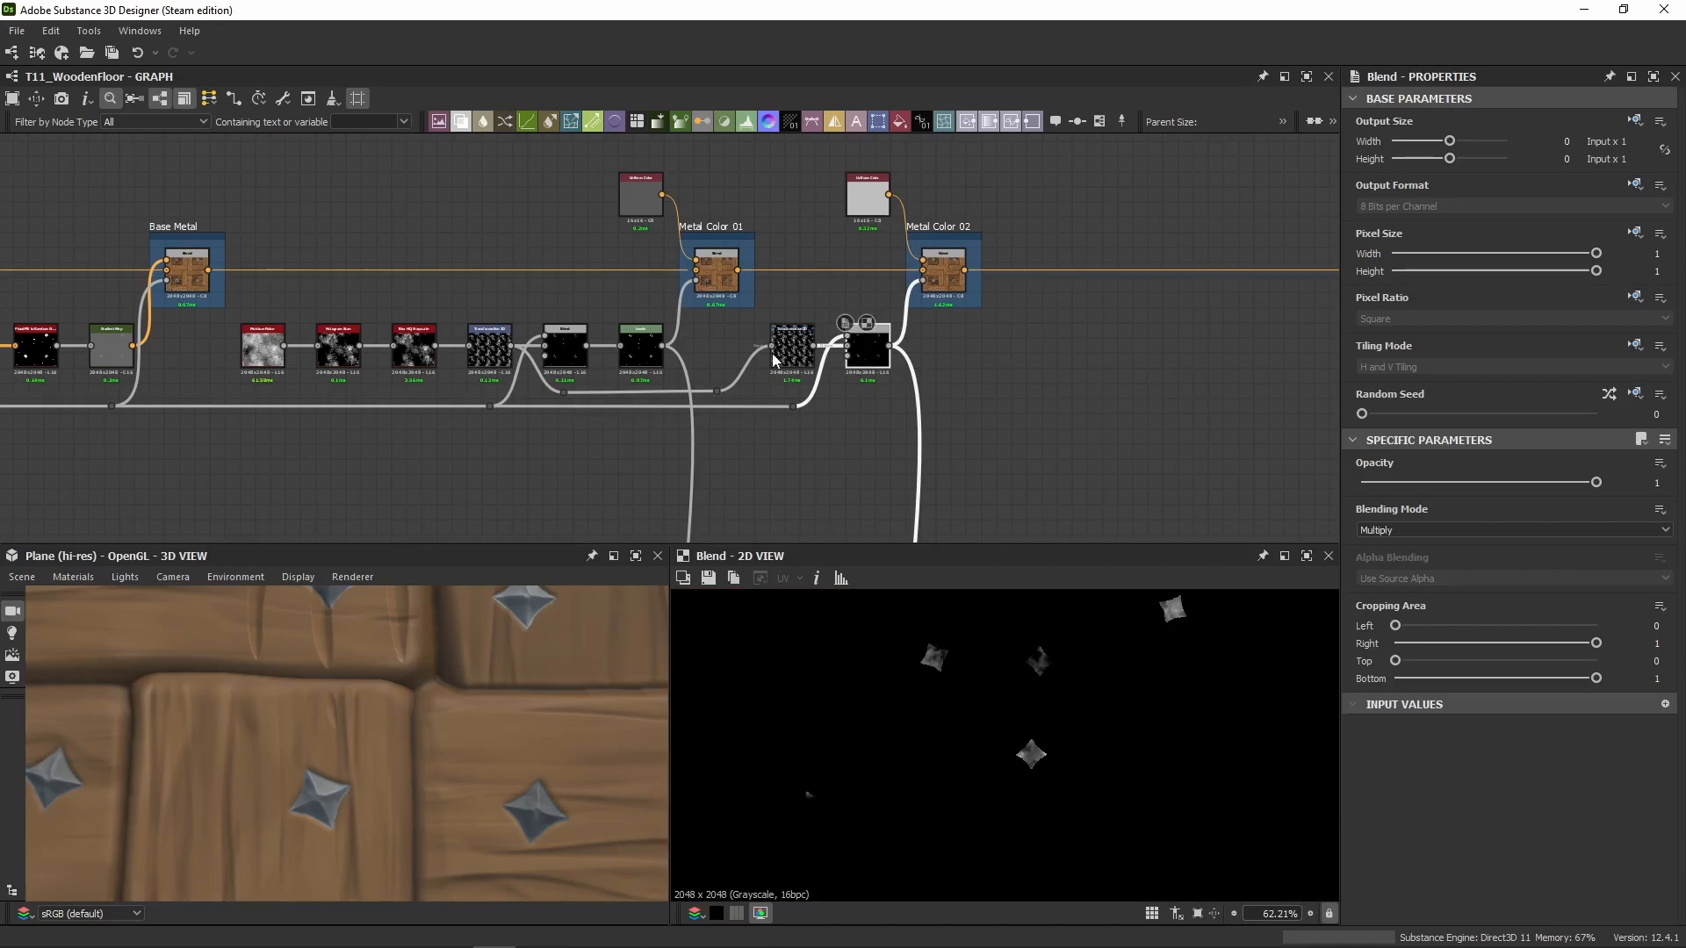
double_click(774, 358)
scroll(1001, 700, down, 3)
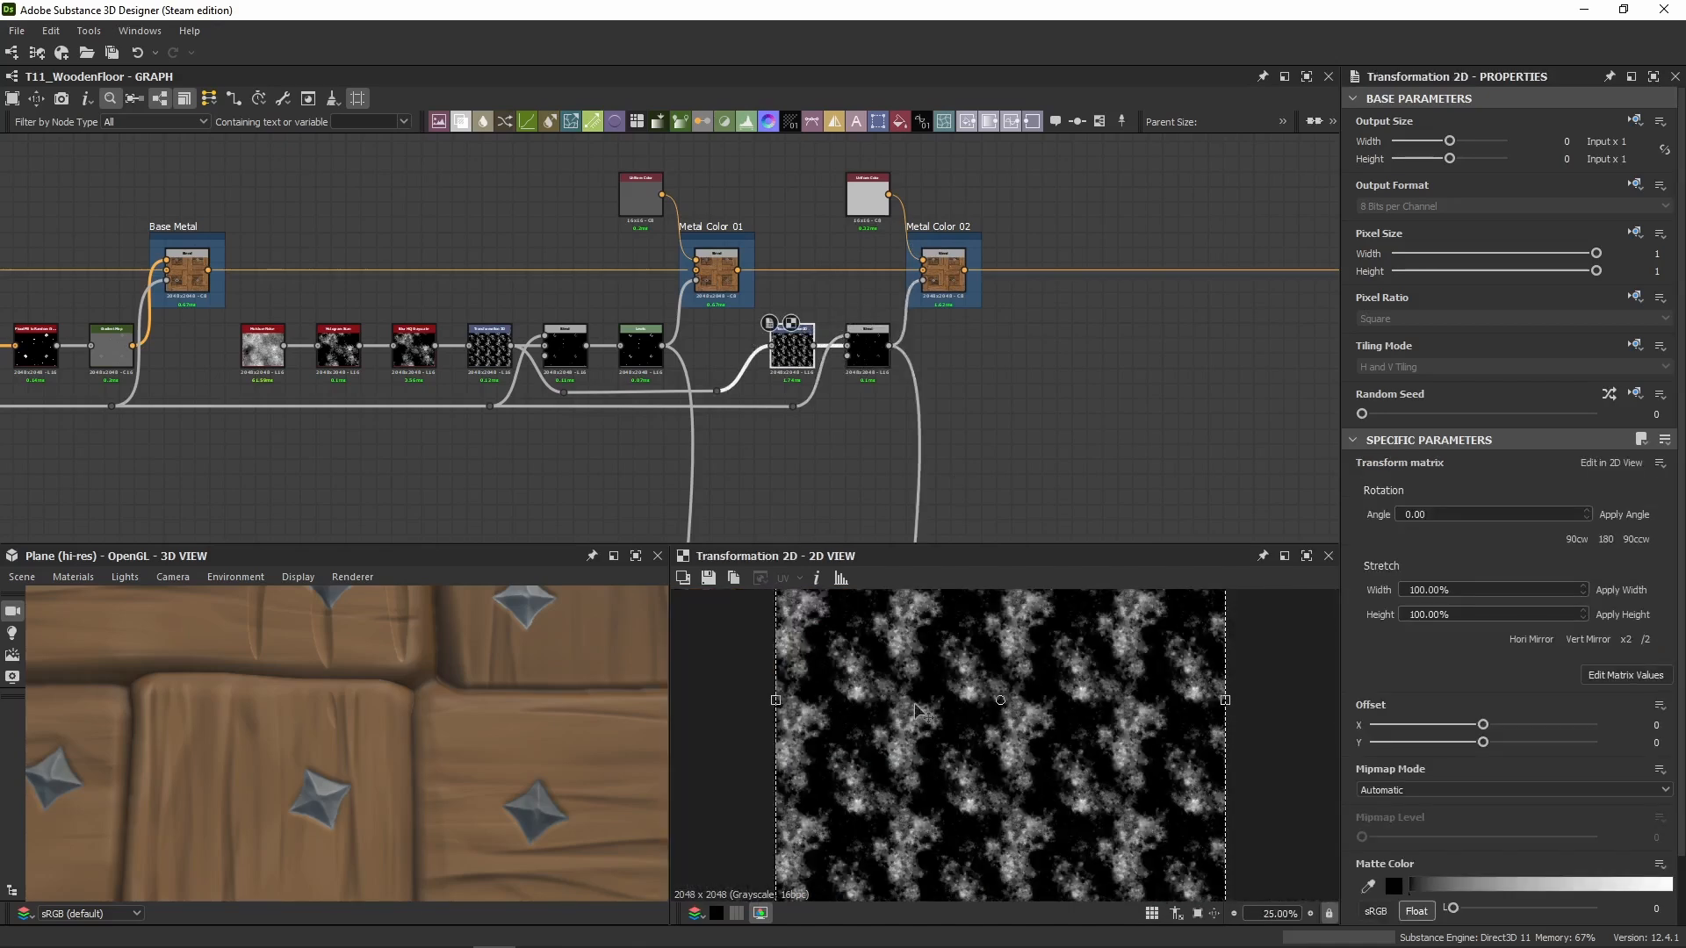
Step: Compare the two Transformation 2D noise outputs and rotate the one feeding the Metal Color 02 mask 90 degrees clockwise
click(489, 351)
scroll(490, 352, up, 2)
double_click(500, 364)
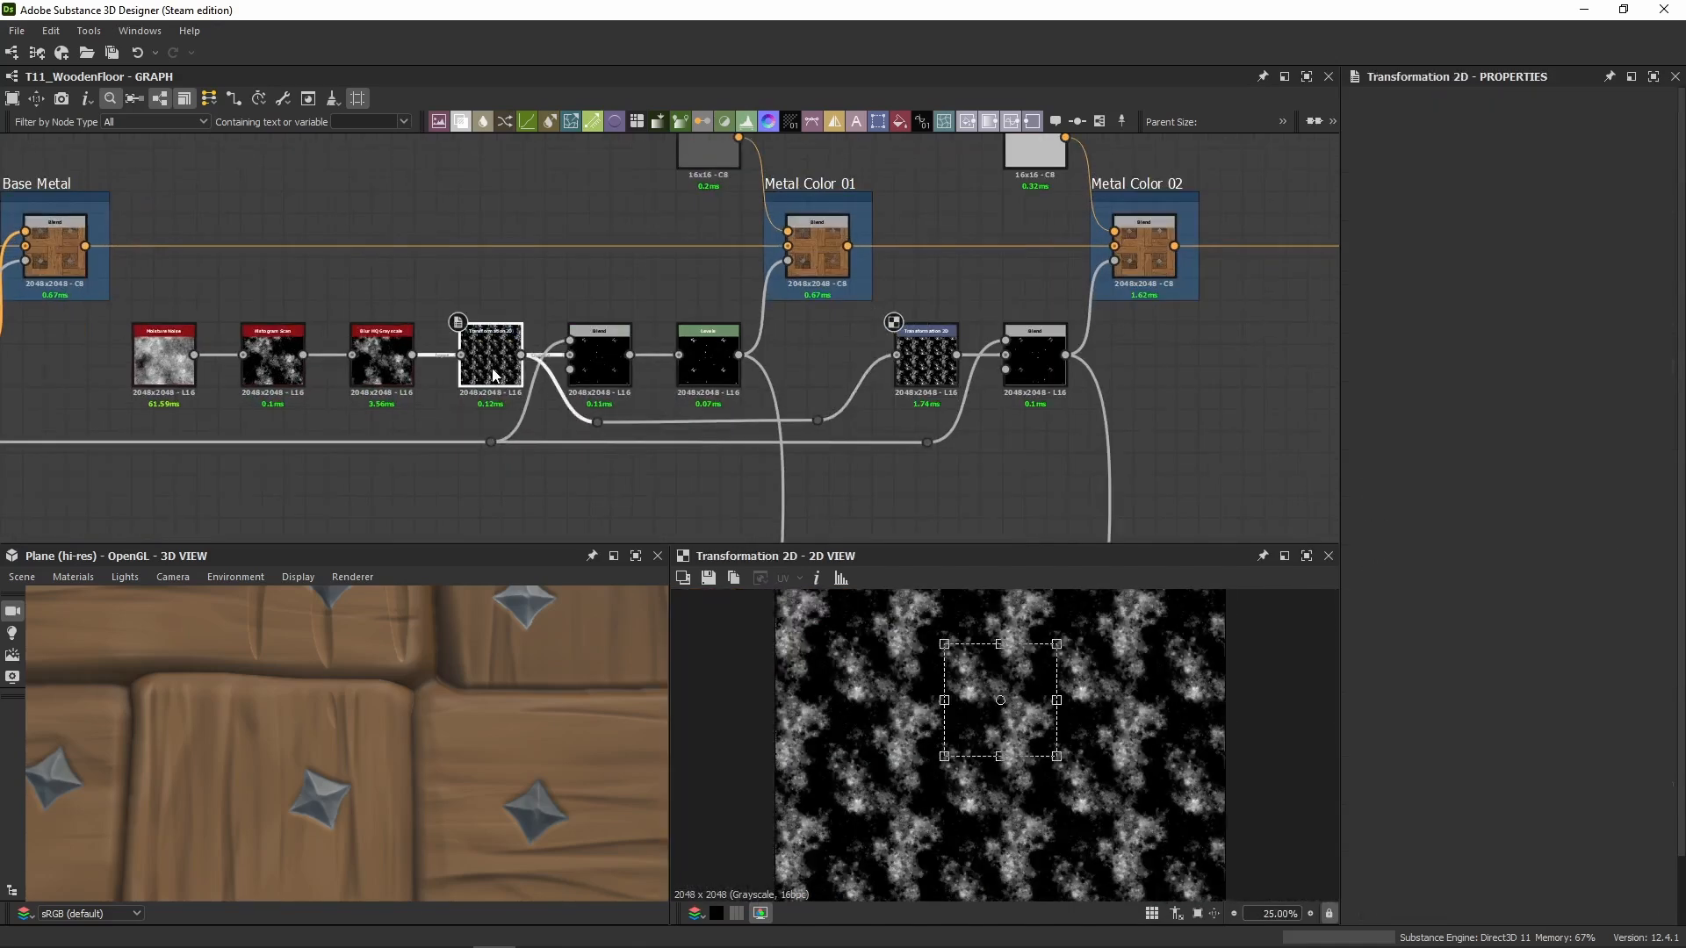
click(935, 370)
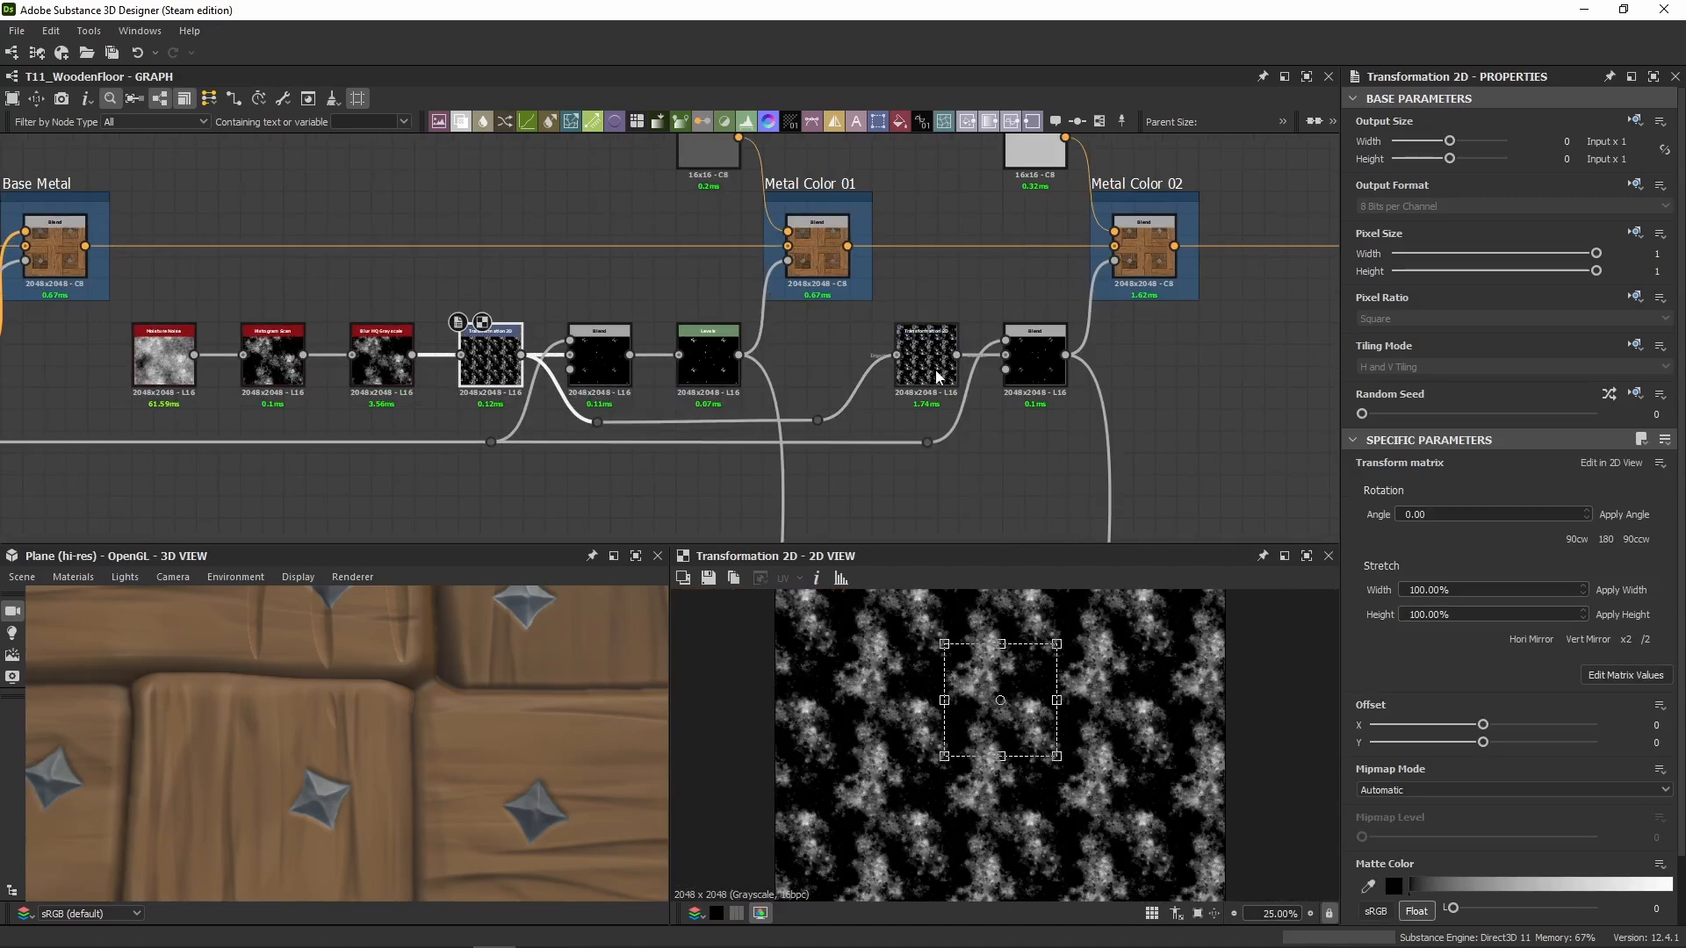
double_click(935, 371)
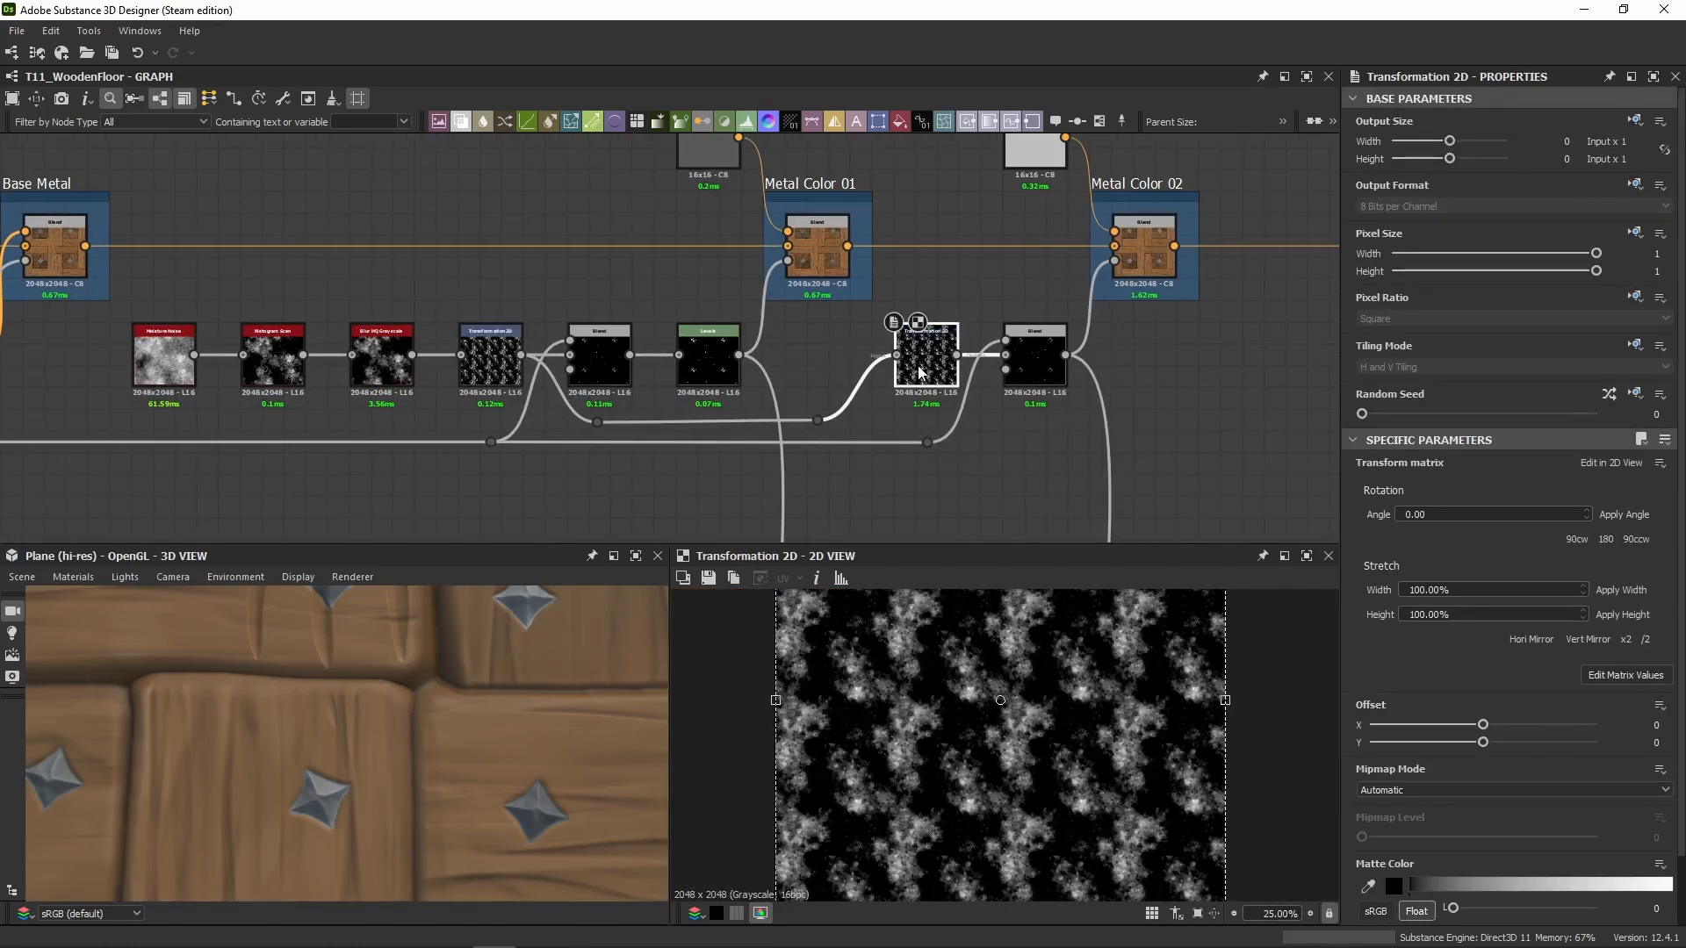
click(1578, 544)
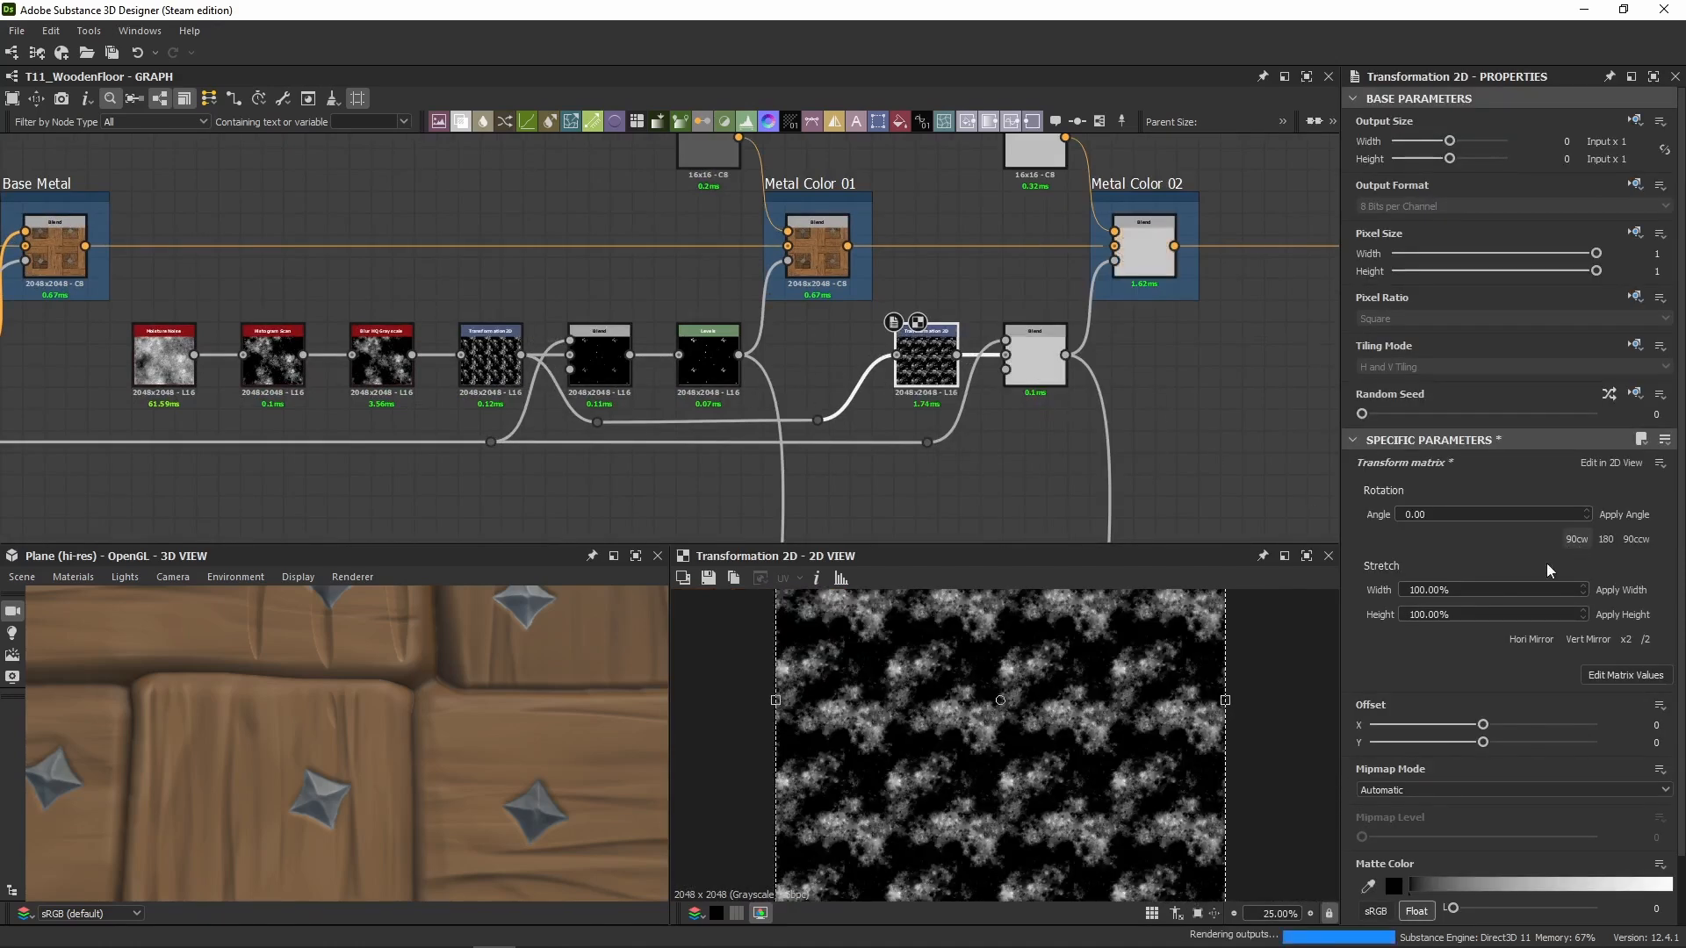
Step: Compare the original tiled Transformation 2D noise with the rotated version used for Metal Color 02
click(498, 382)
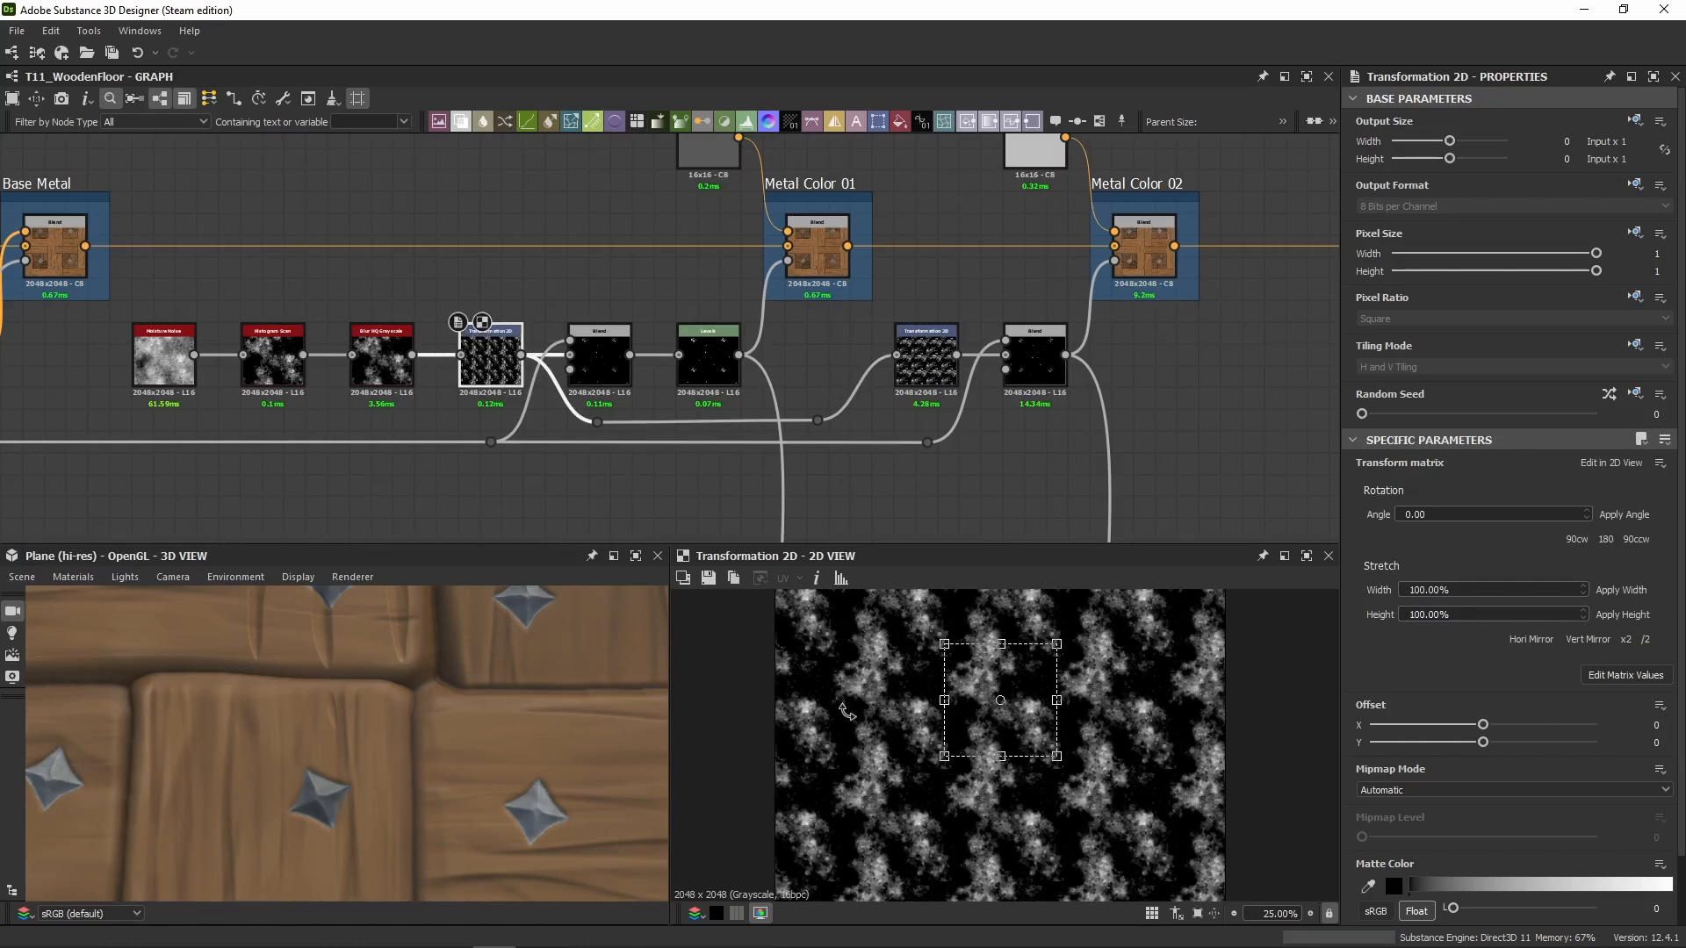
scroll(976, 750, down, 2)
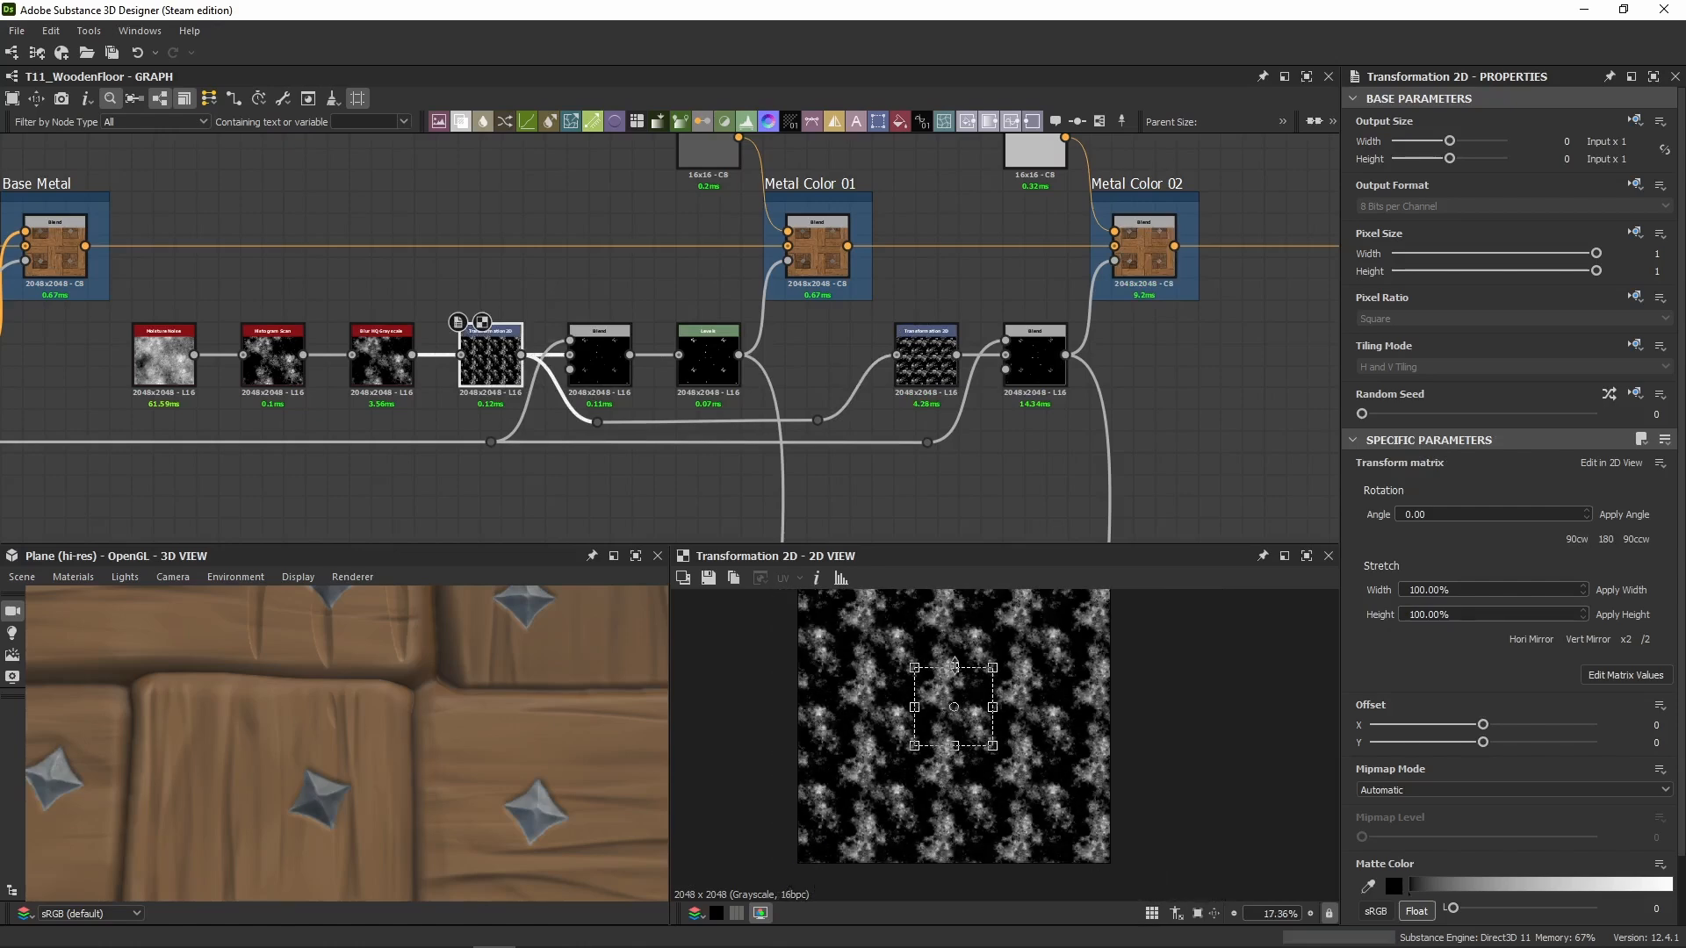
scroll(953, 661, up, 3)
scroll(813, 677, down, 2)
scroll(799, 720, down, 2)
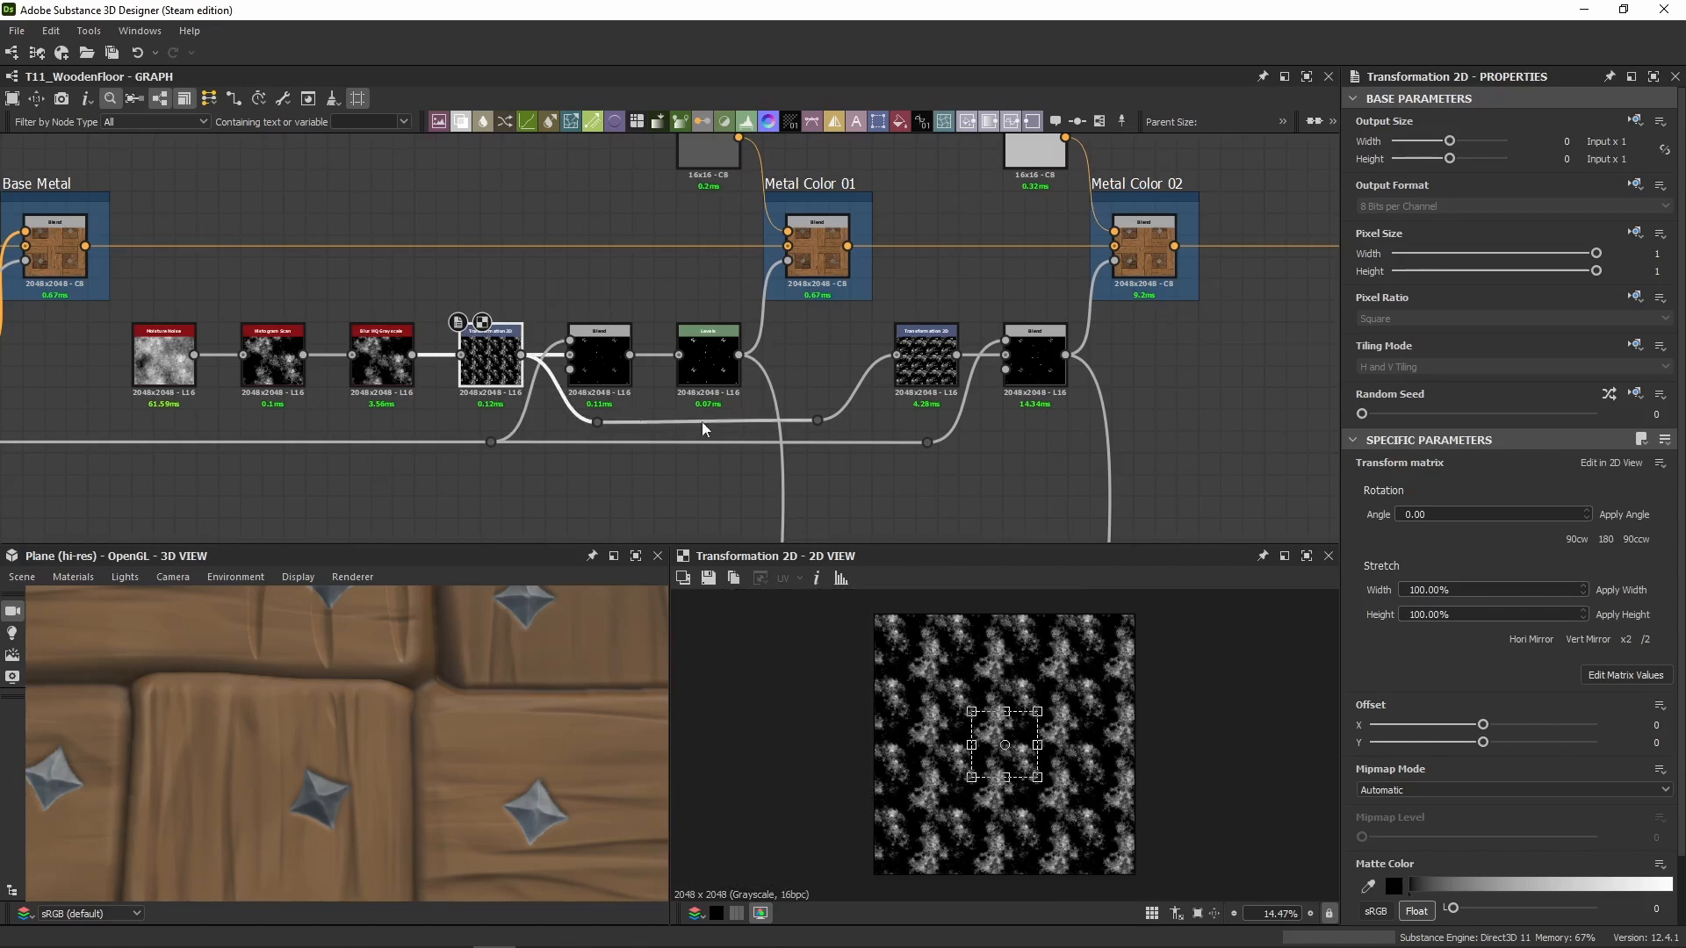
click(929, 374)
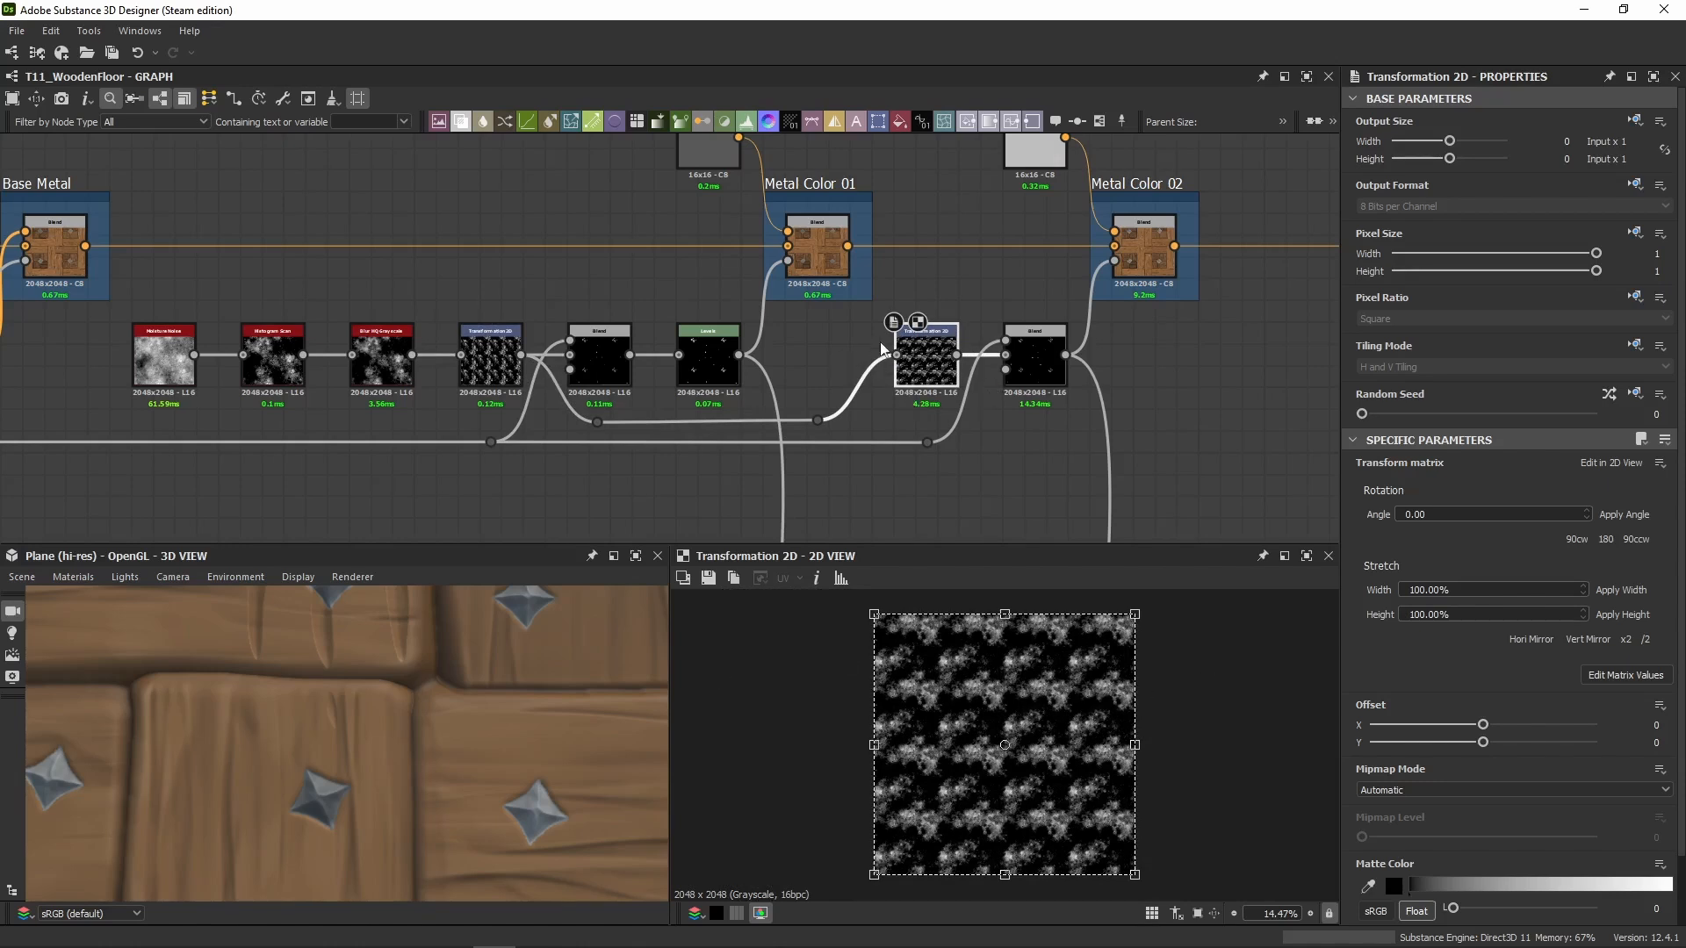
Step: Preview the Multiply Blend that combines the rotated noise with the metal mask for Metal Color 02
double_click(1040, 370)
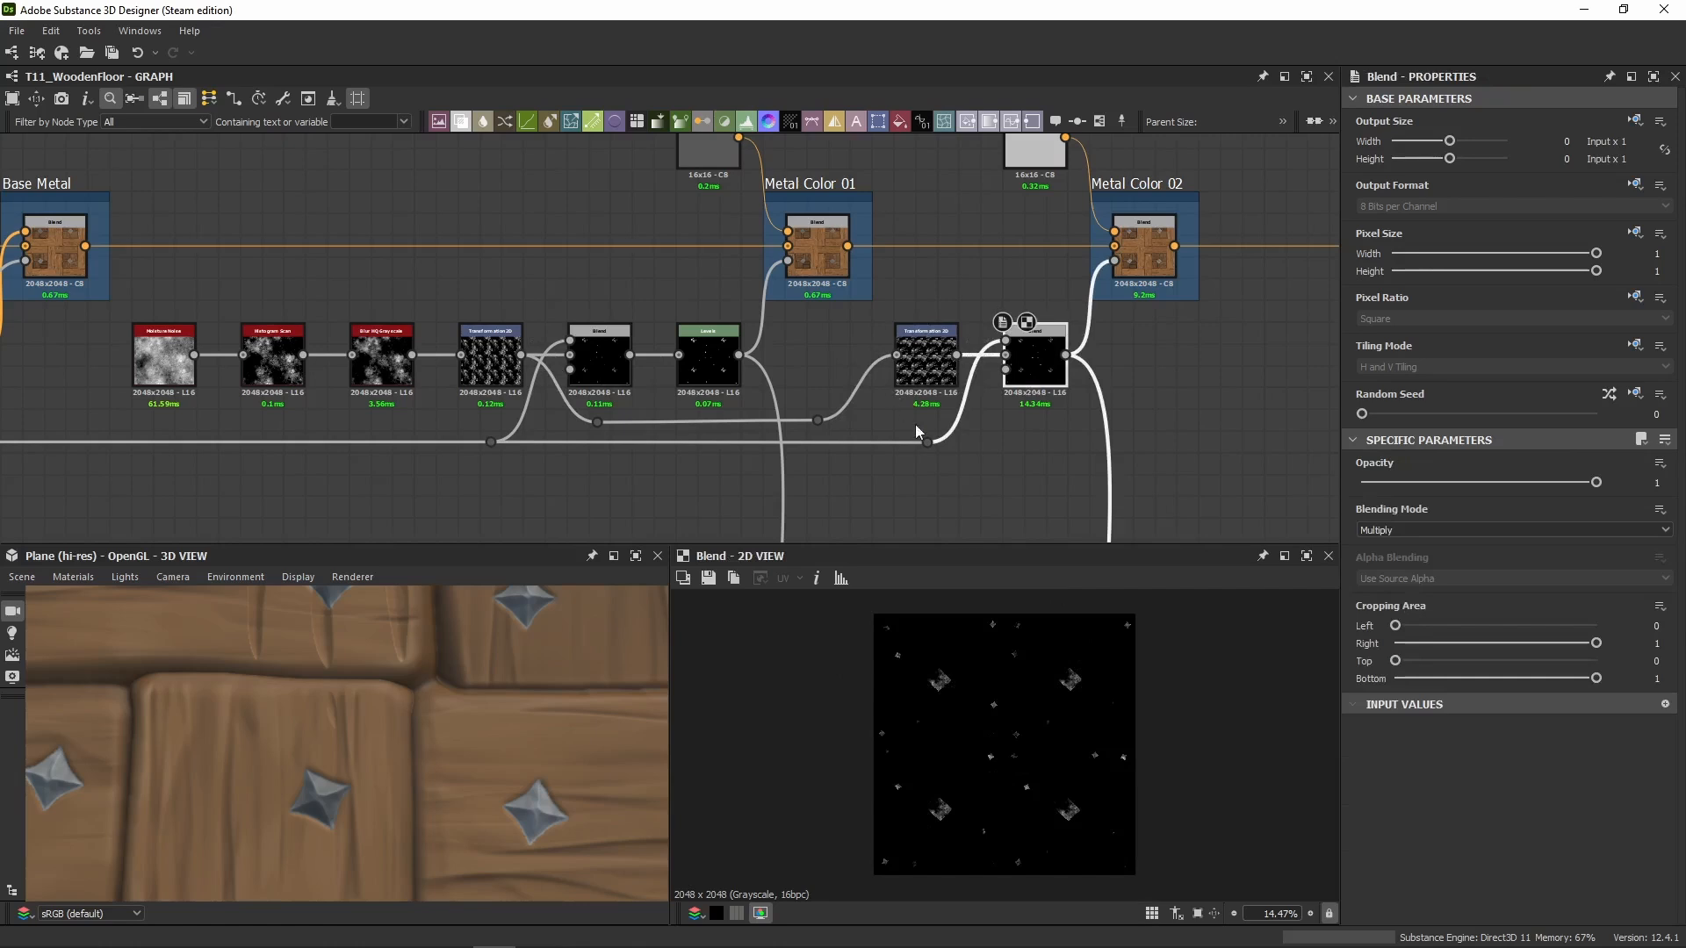
double_click(1034, 360)
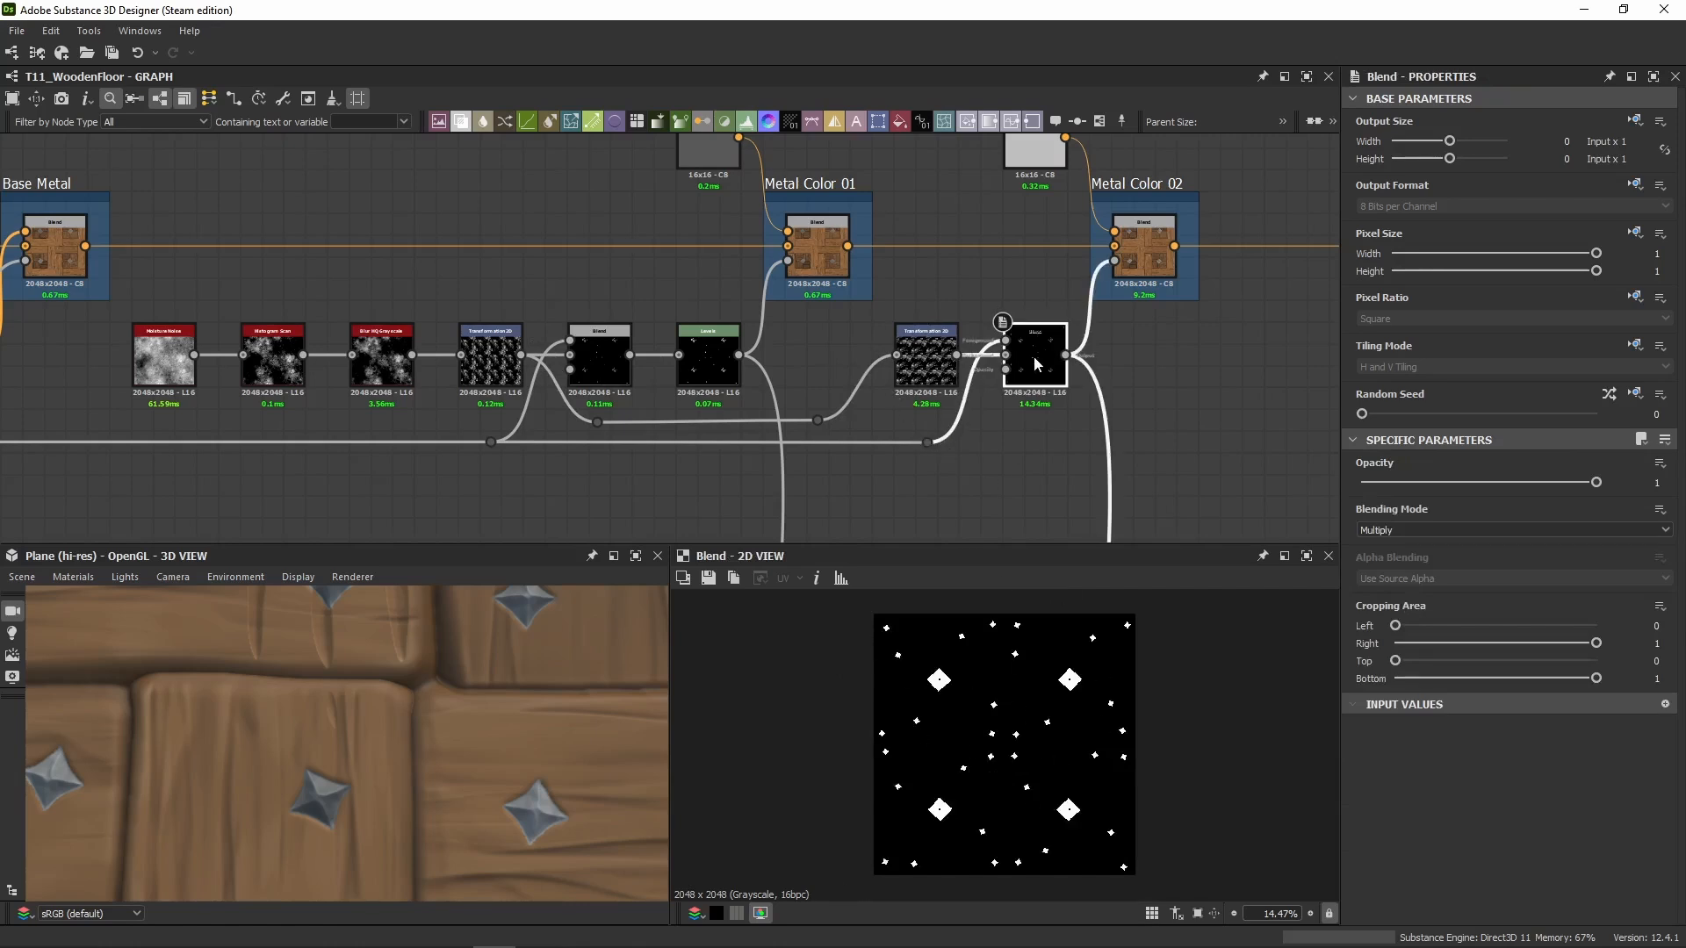
middle_drag(922, 322, 796, 376)
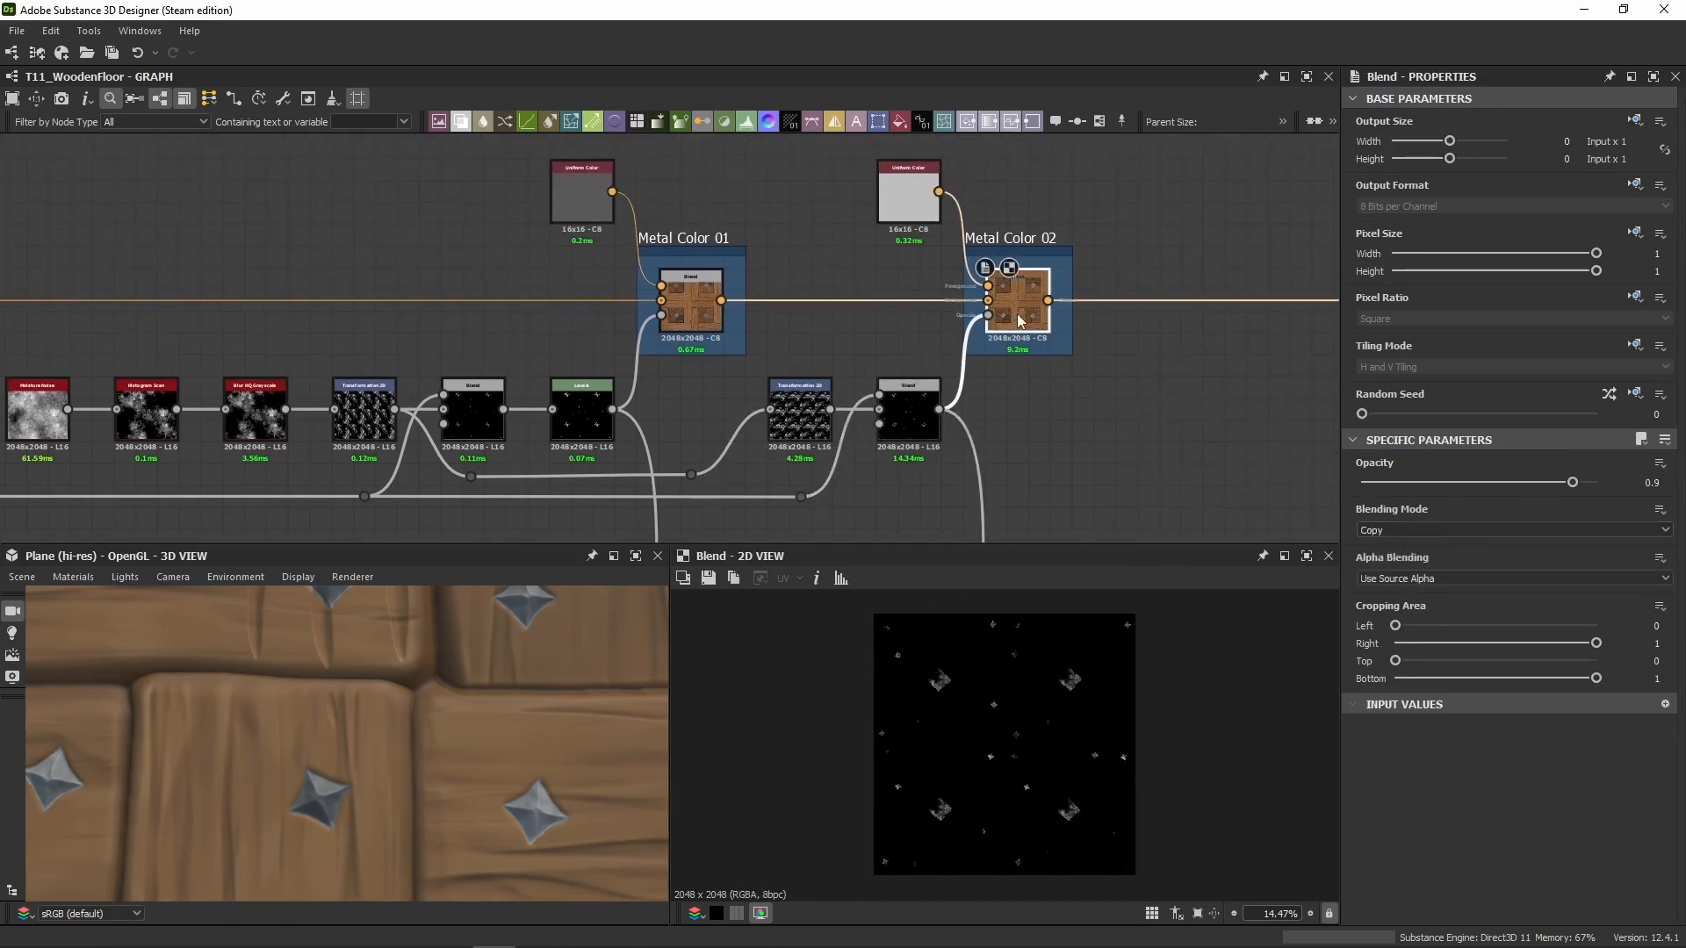
Step: Toggle the Metal Color 02 blend off and on while examining a large diamond-shaped metal plate in its output
double_click(1001, 321)
scroll(950, 671, up, 10)
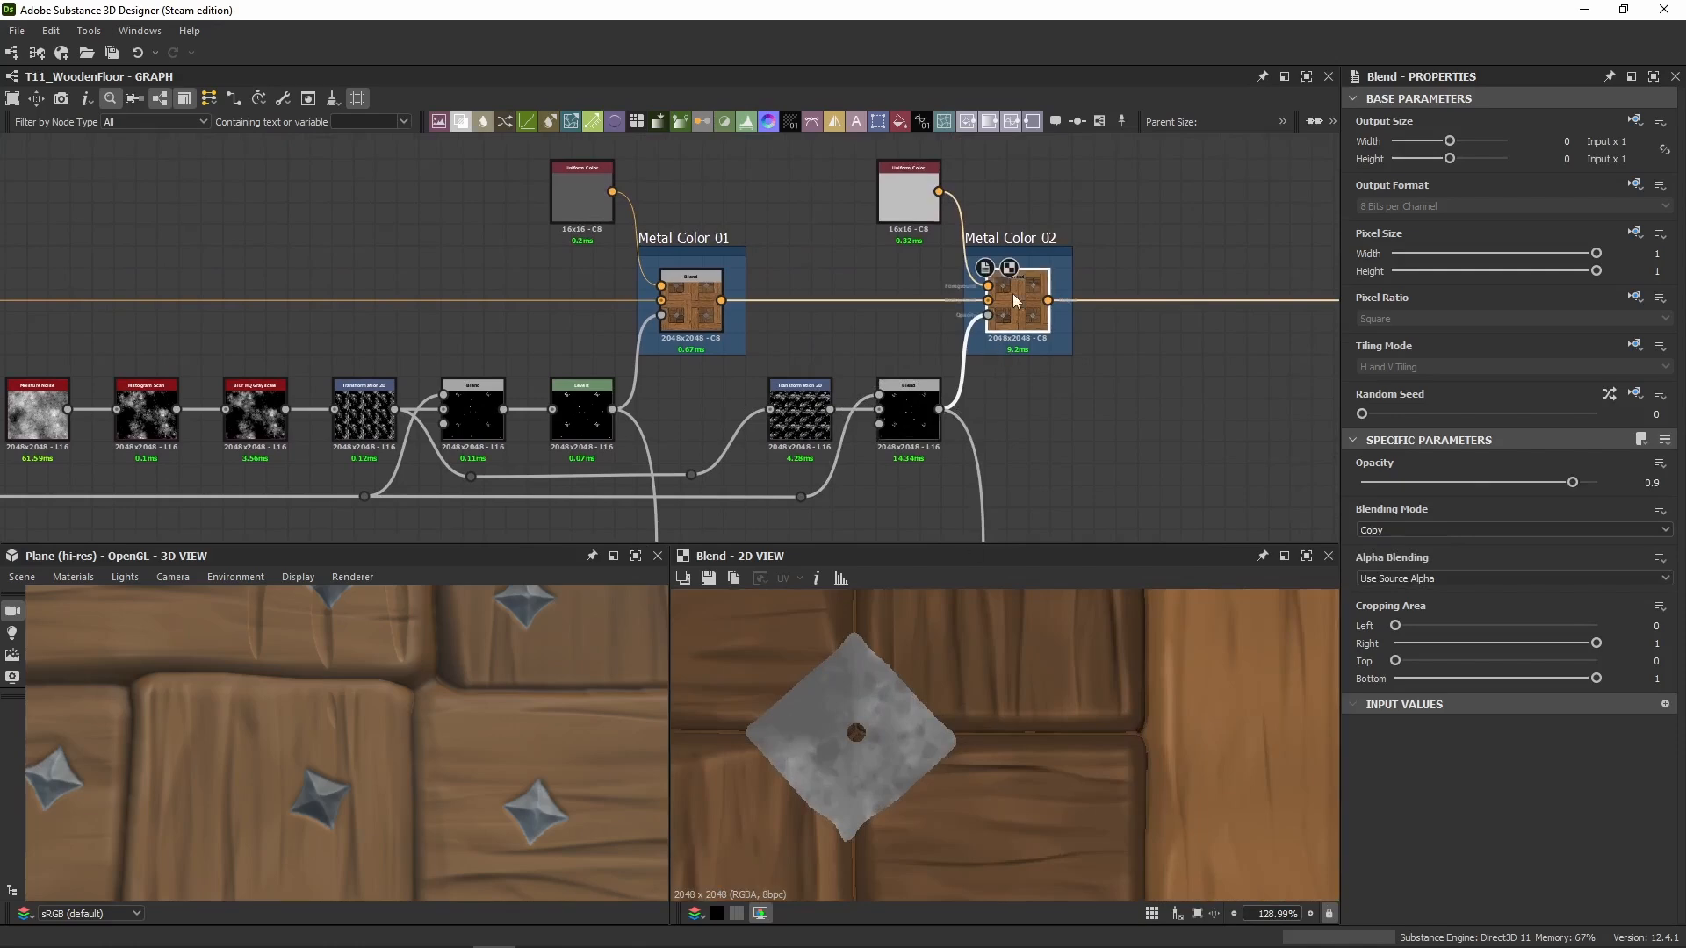
key(shift+d)
key(shift+d)
key(shift+d)
key(shift+d)
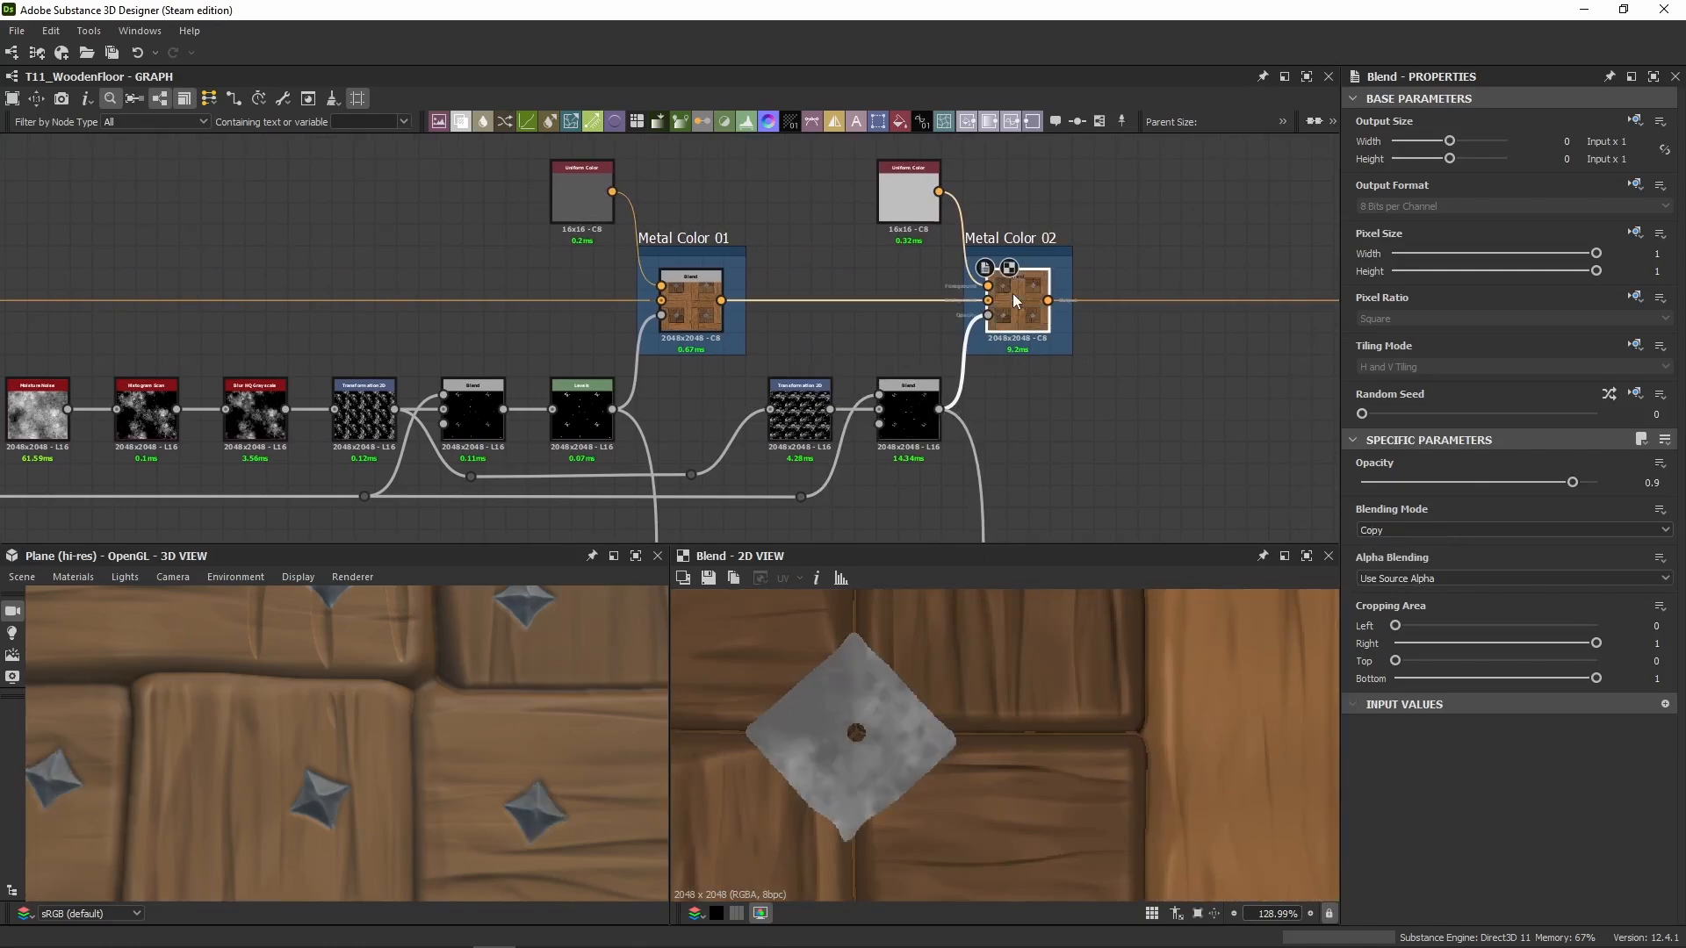
scroll(908, 636, down, 9)
Step: Set the HSV value of Metal Color 02's Uniform Color to 0.6 and inspect the large metal plate in the blend output
middle_drag(927, 298, 919, 330)
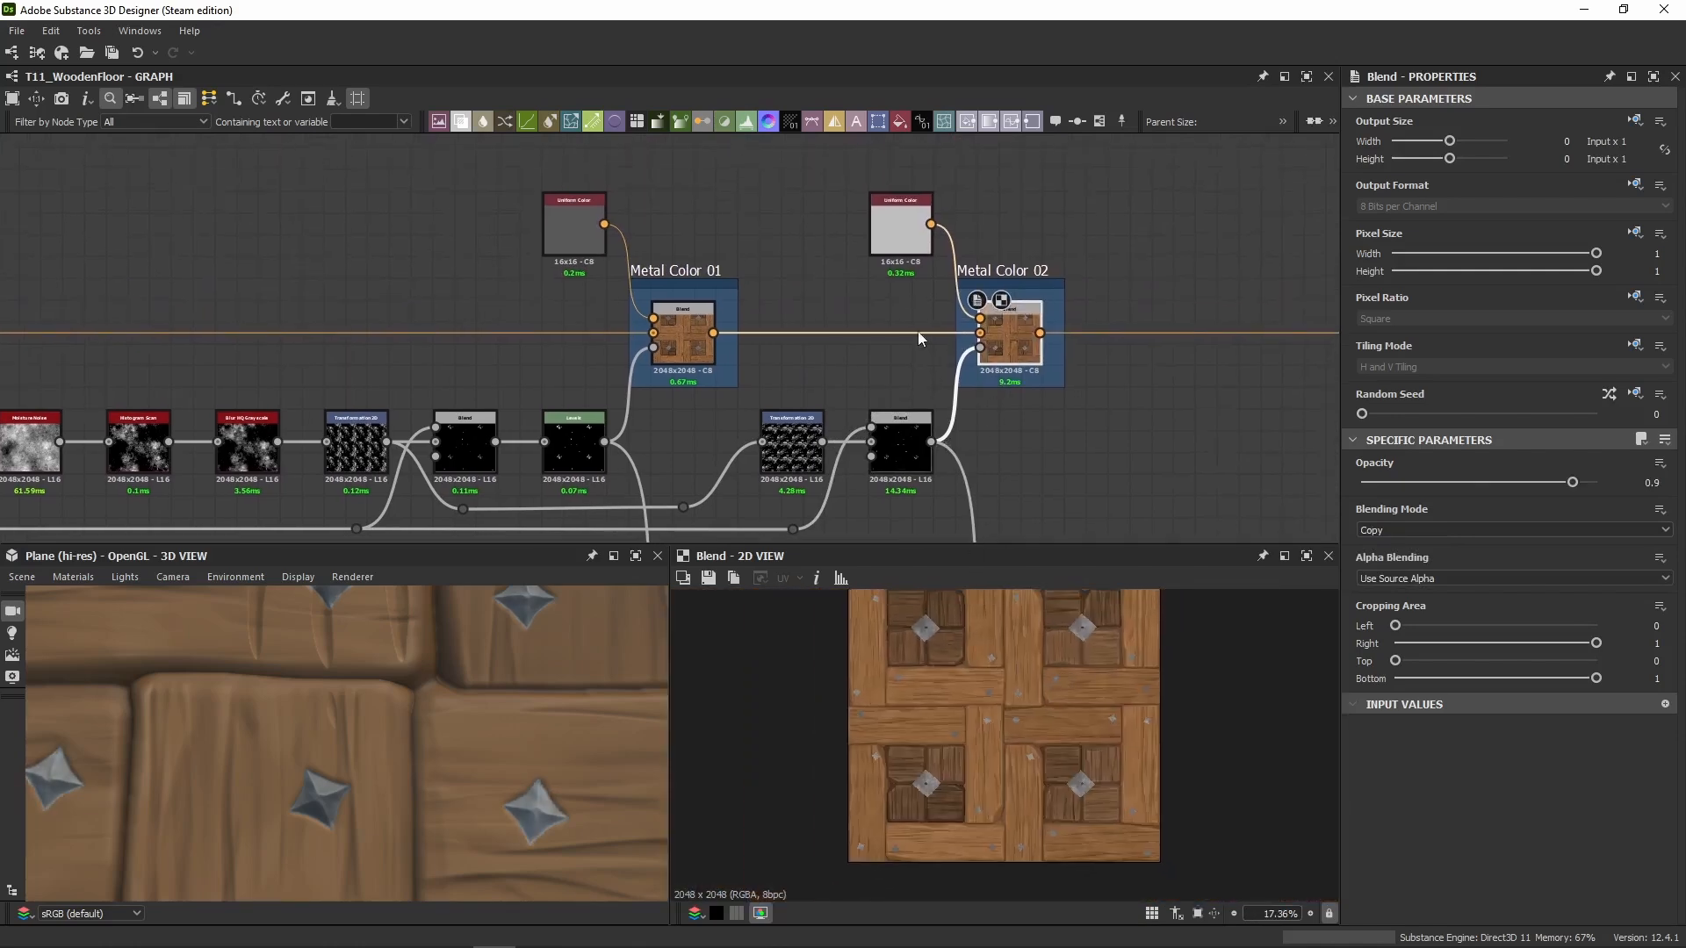
click(907, 233)
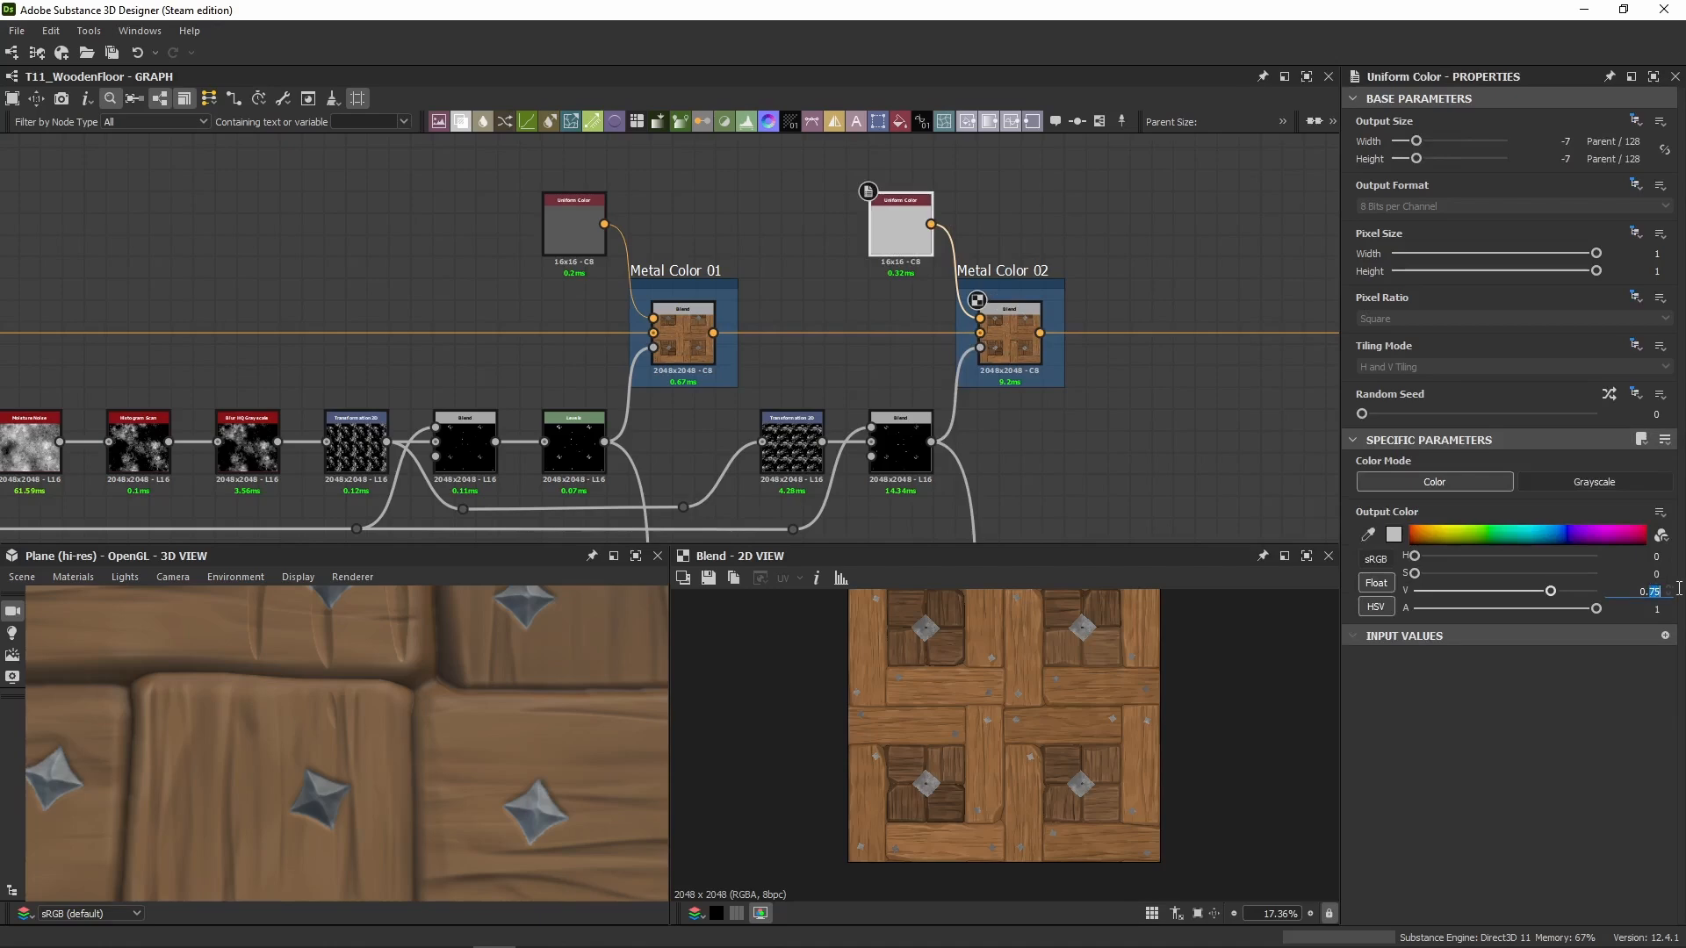
key(Return)
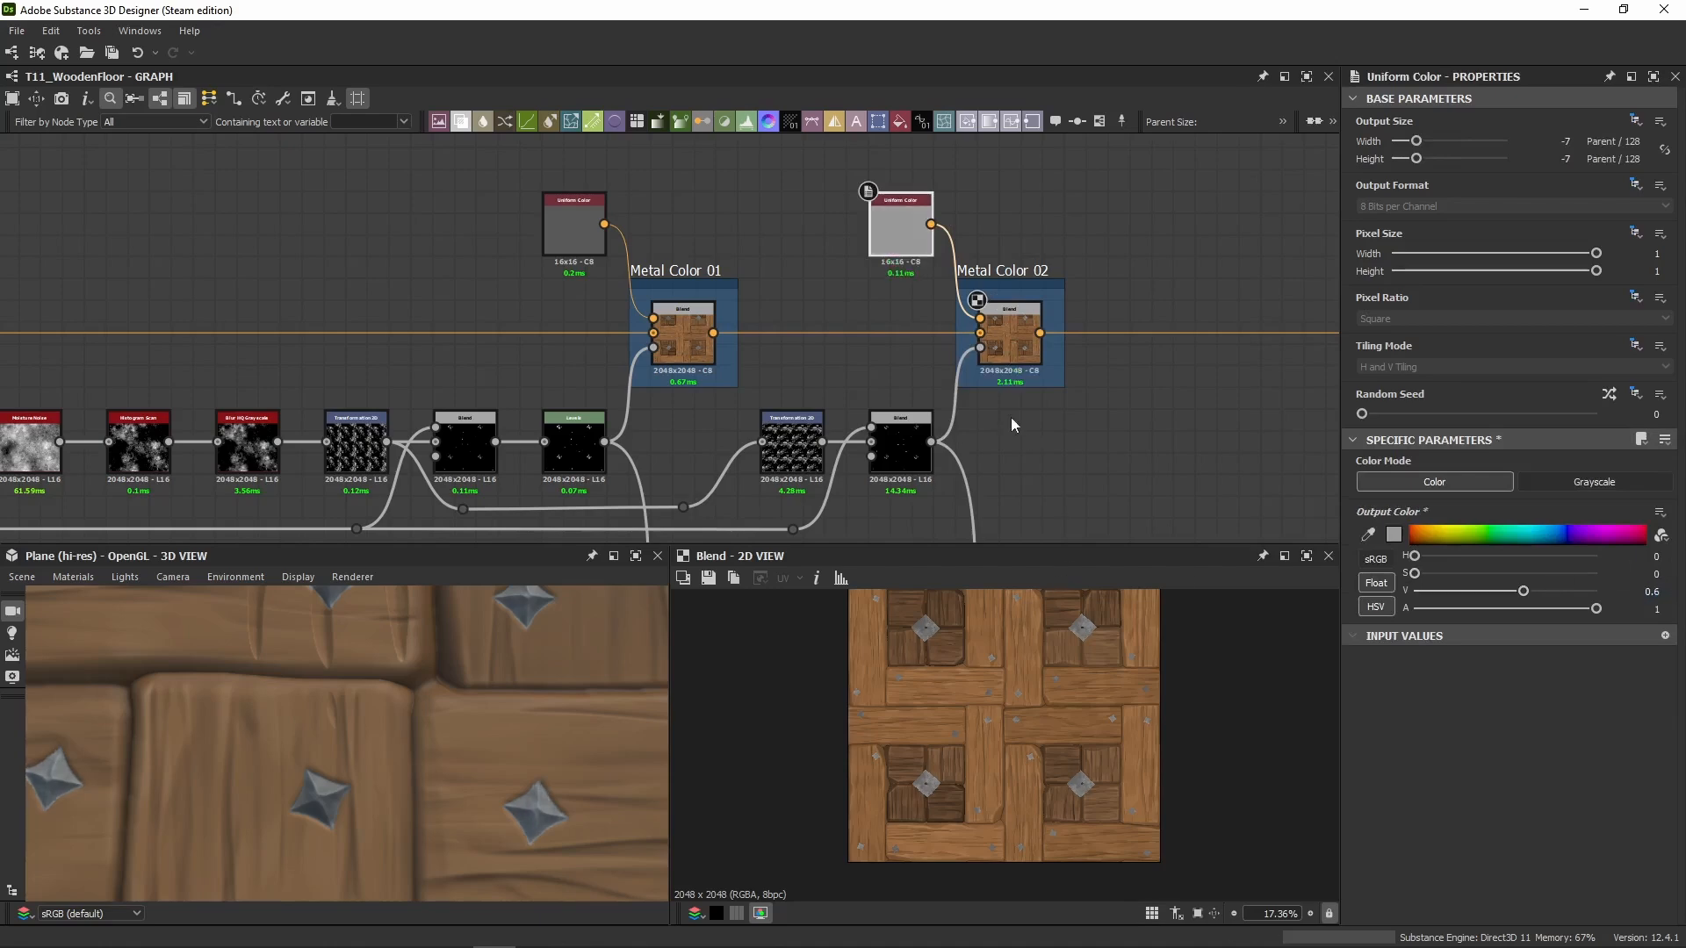
click(1008, 332)
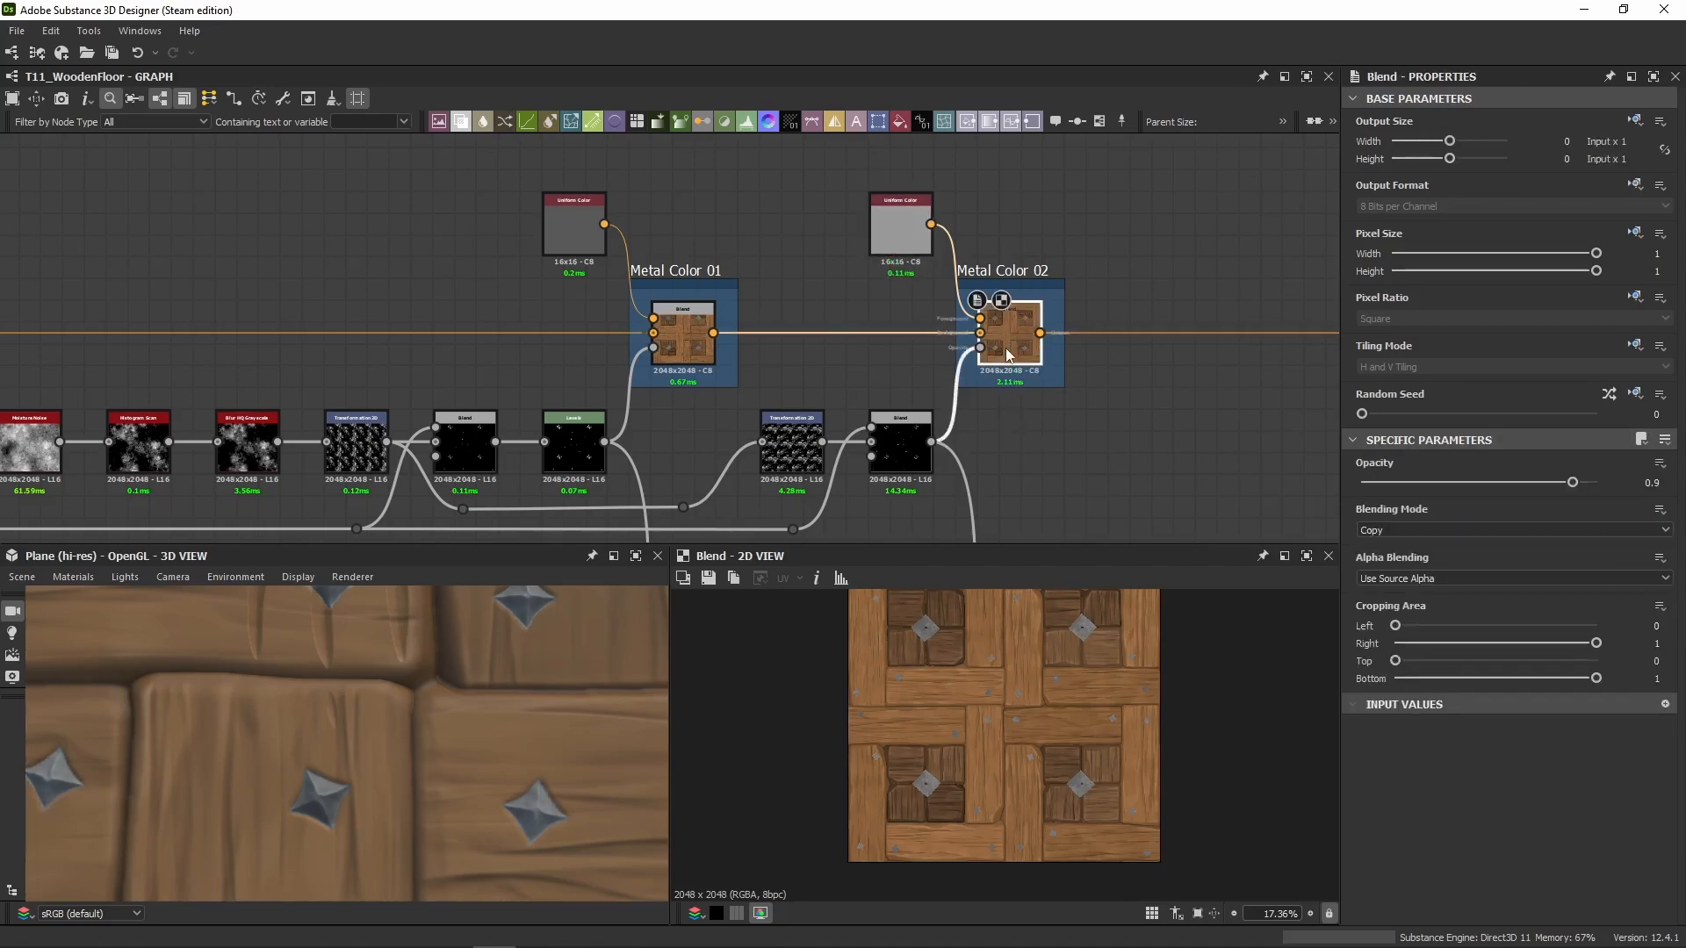
scroll(1094, 639, up, 10)
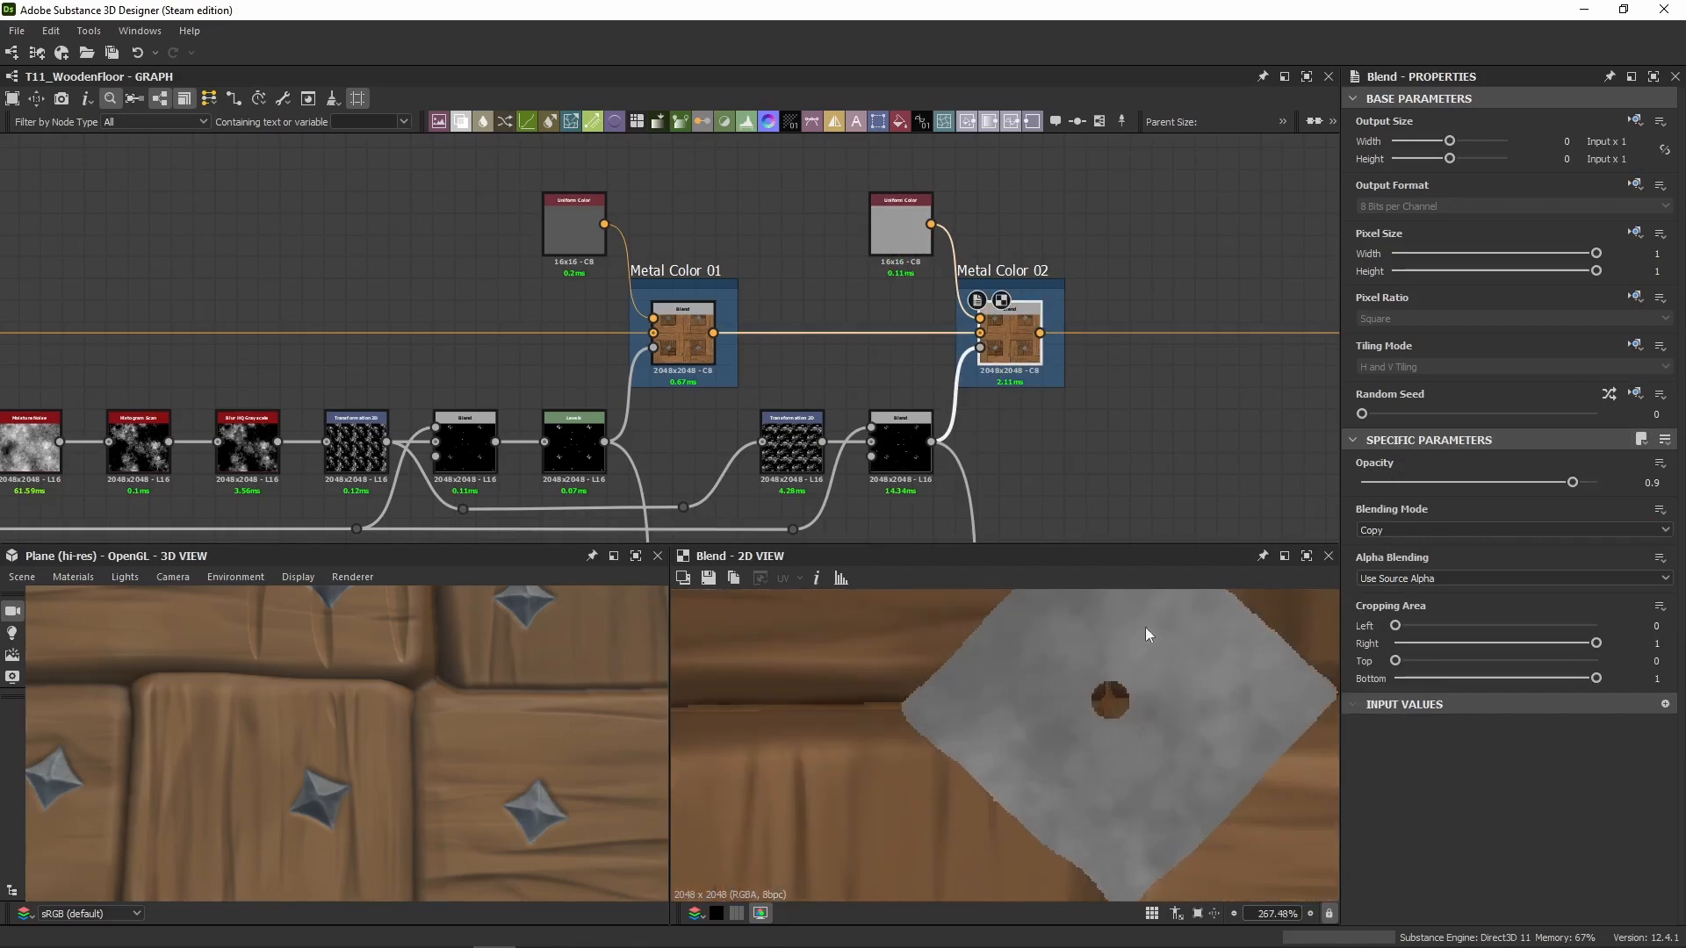
middle_drag(1107, 717, 1055, 779)
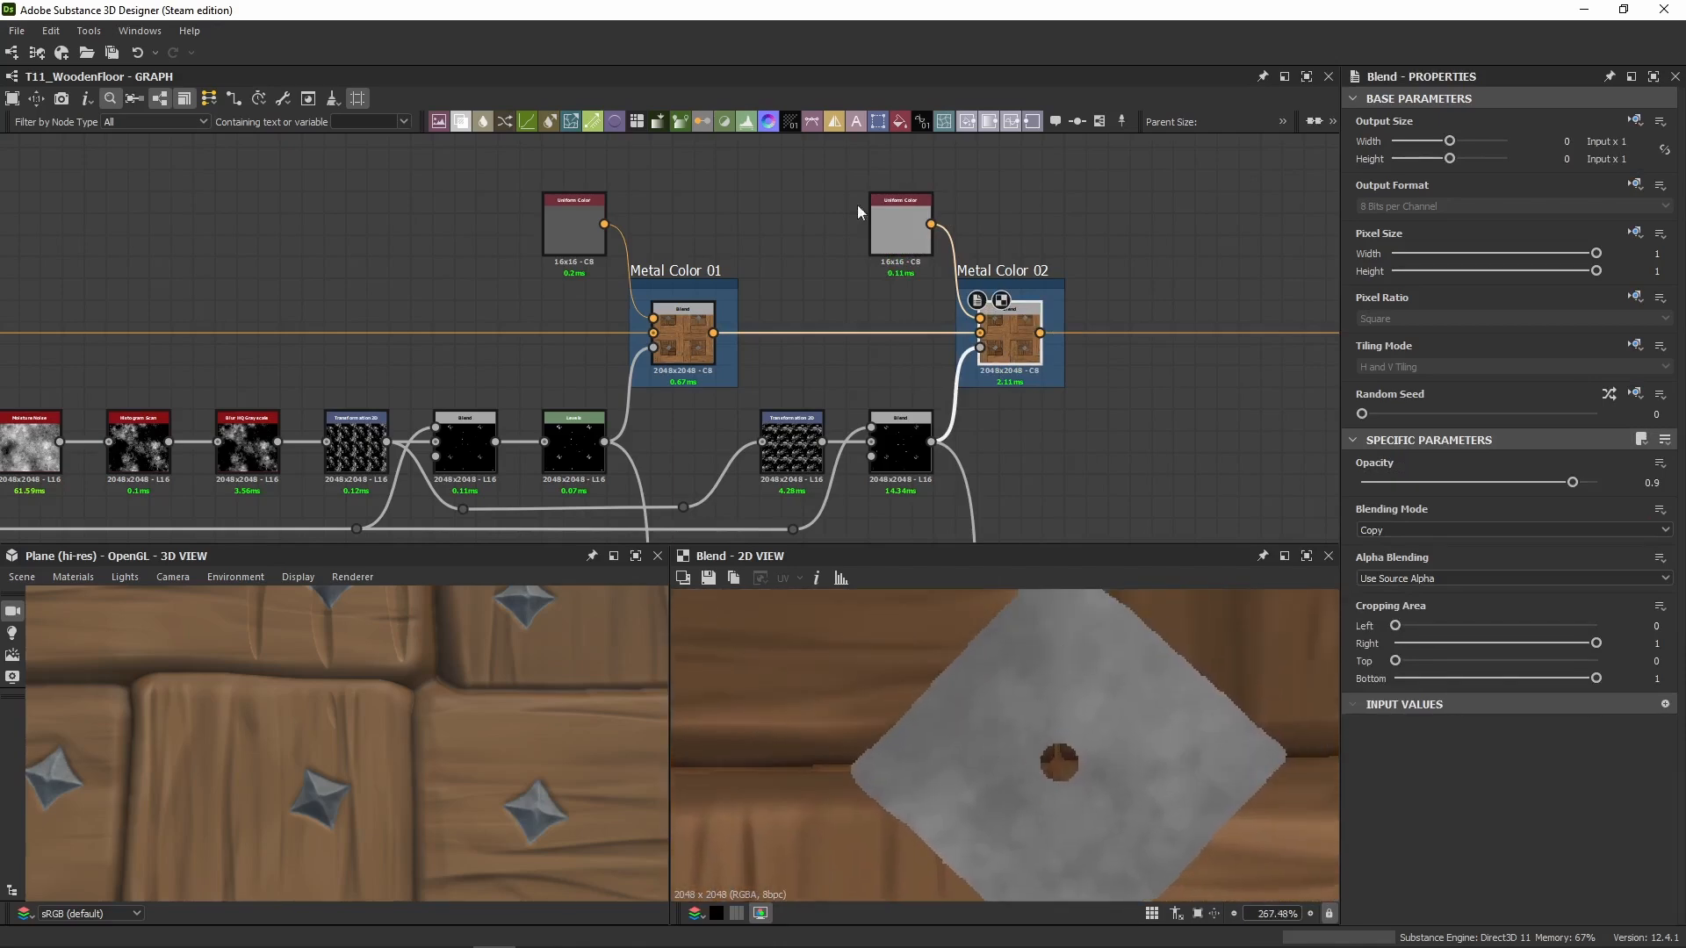
Step: Enable the Metal Highlight 01 blend node and examine the edge highlights on the large metal plate and the 3D model's stud
scroll(944, 462, down, 8)
middle_drag(948, 462, 825, 211)
middle_drag(943, 182, 694, 340)
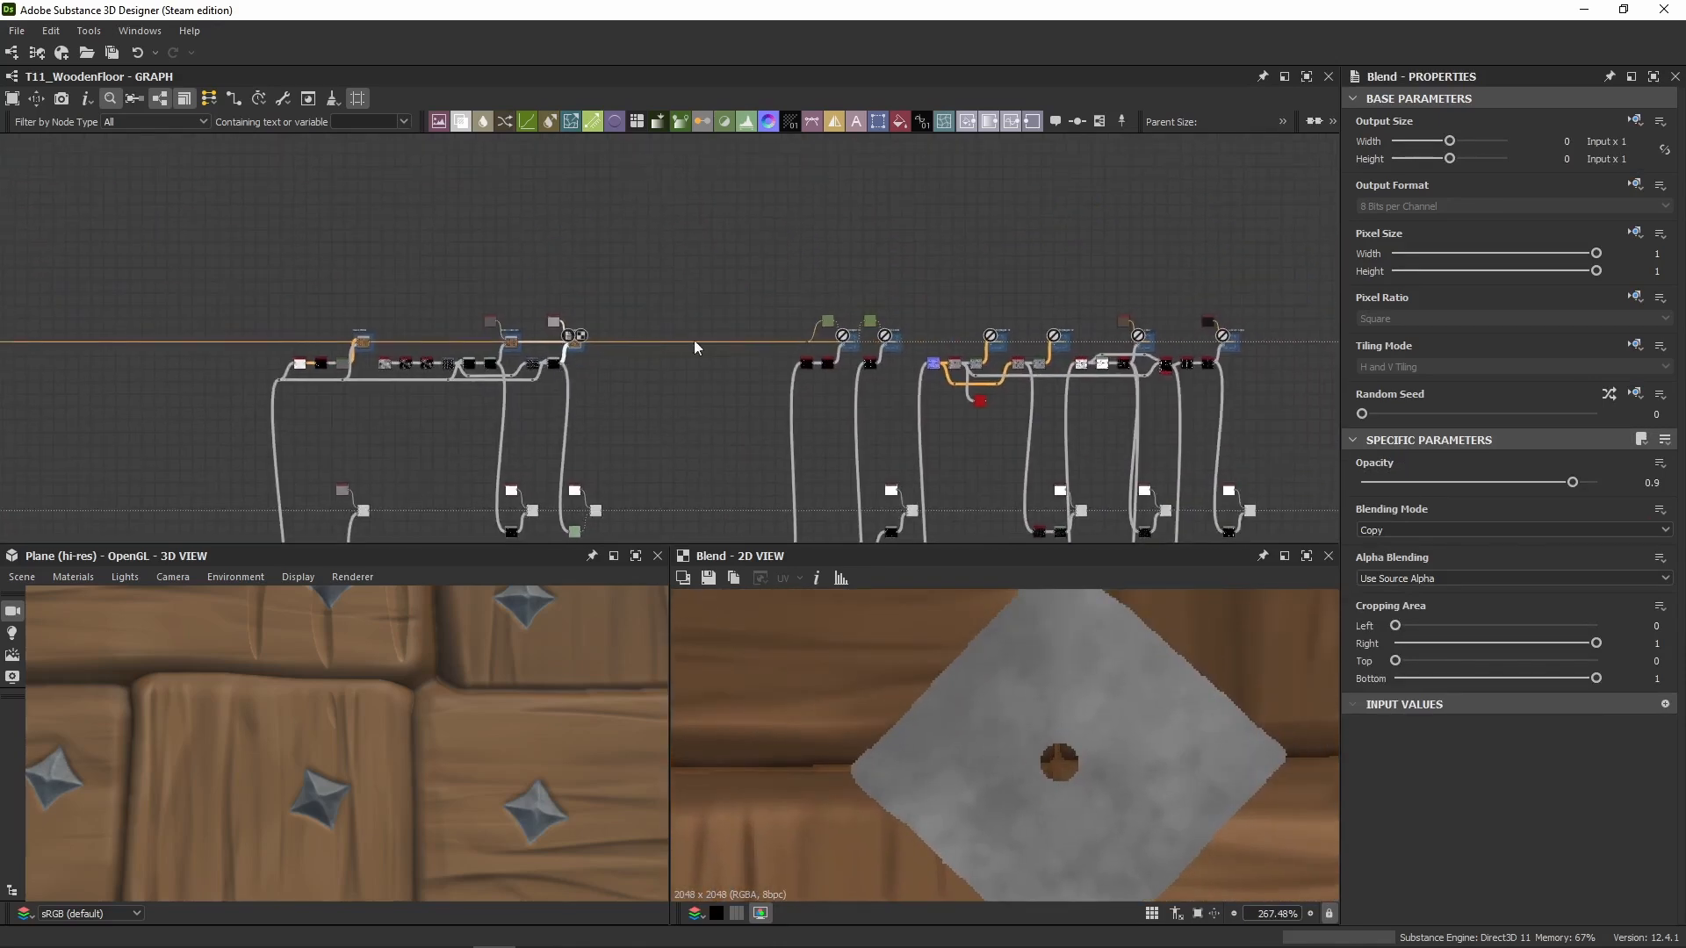
scroll(863, 366, up, 6)
double_click(896, 387)
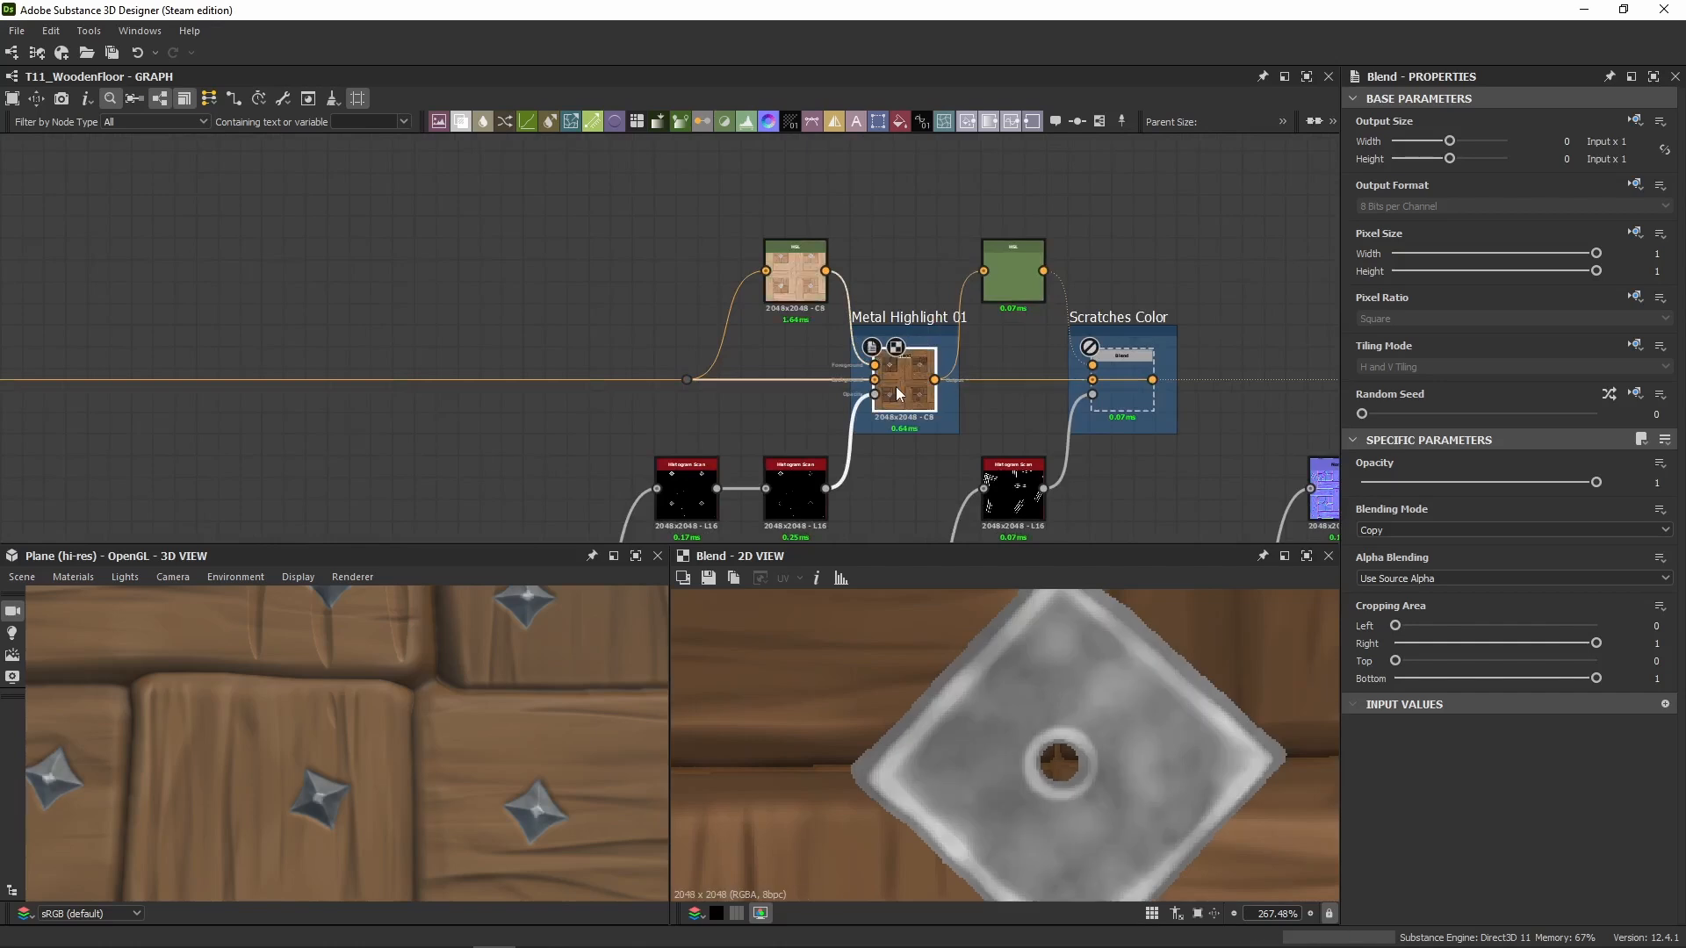
key(shift+d)
key(shift+d)
drag(549, 783, 357, 781)
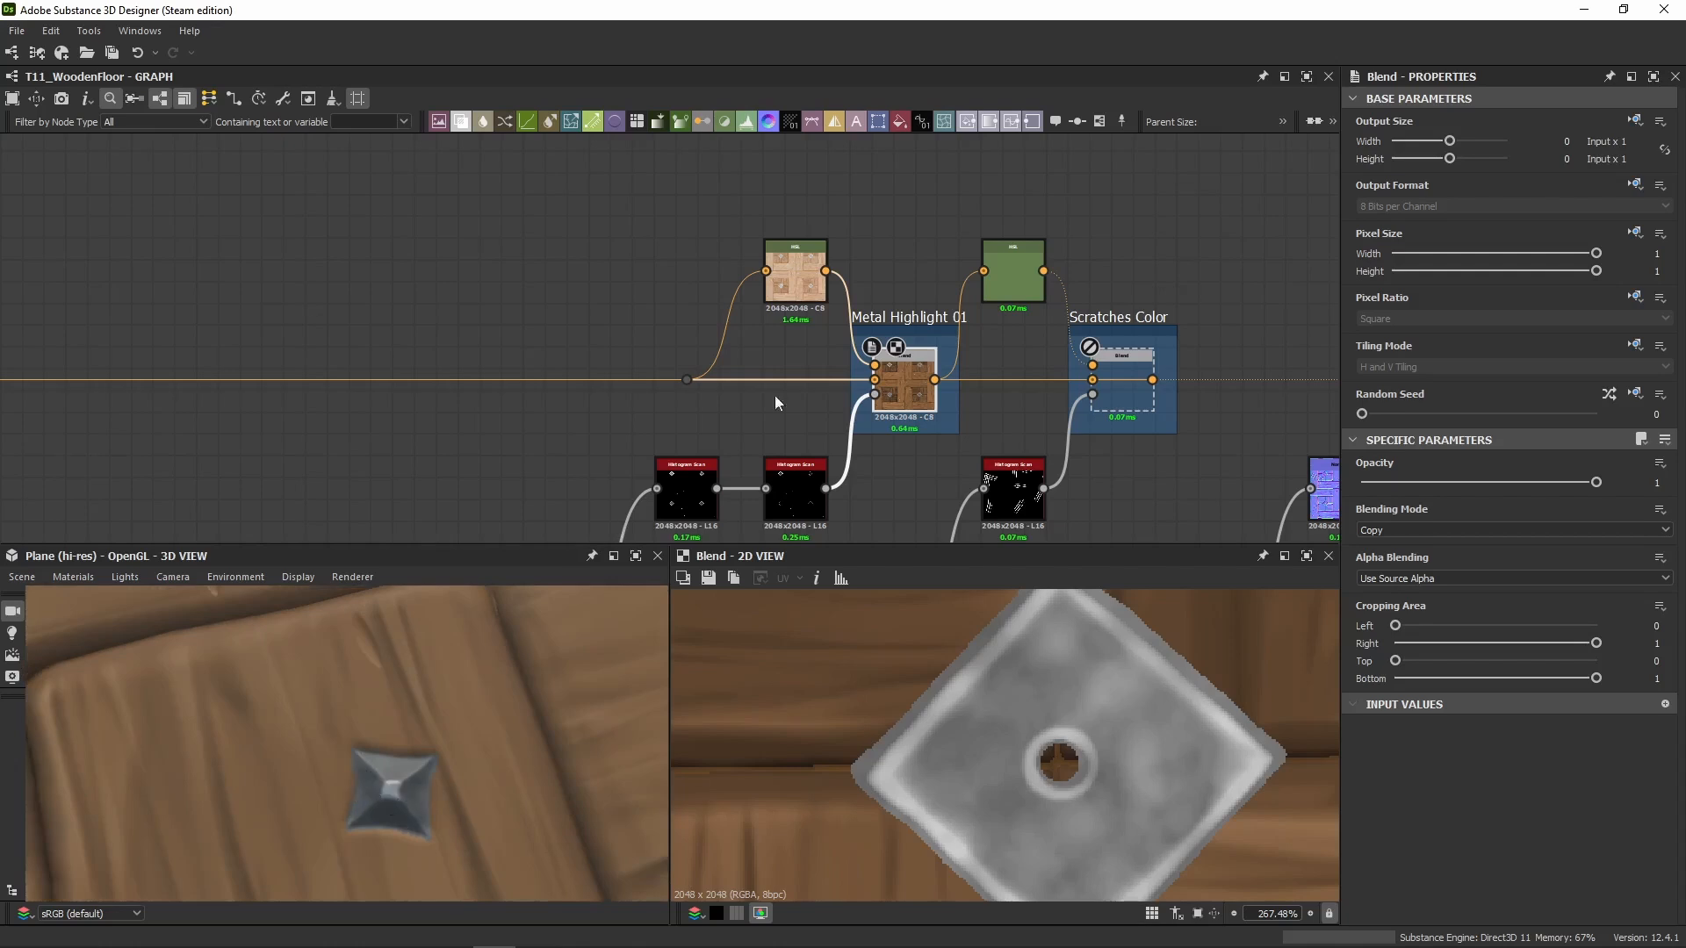
Step: Check the Lightness of the HSL node feeding Metal Highlight 01 and compare its output with the highlight blend
middle_drag(774, 395, 750, 313)
middle_drag(614, 274, 631, 311)
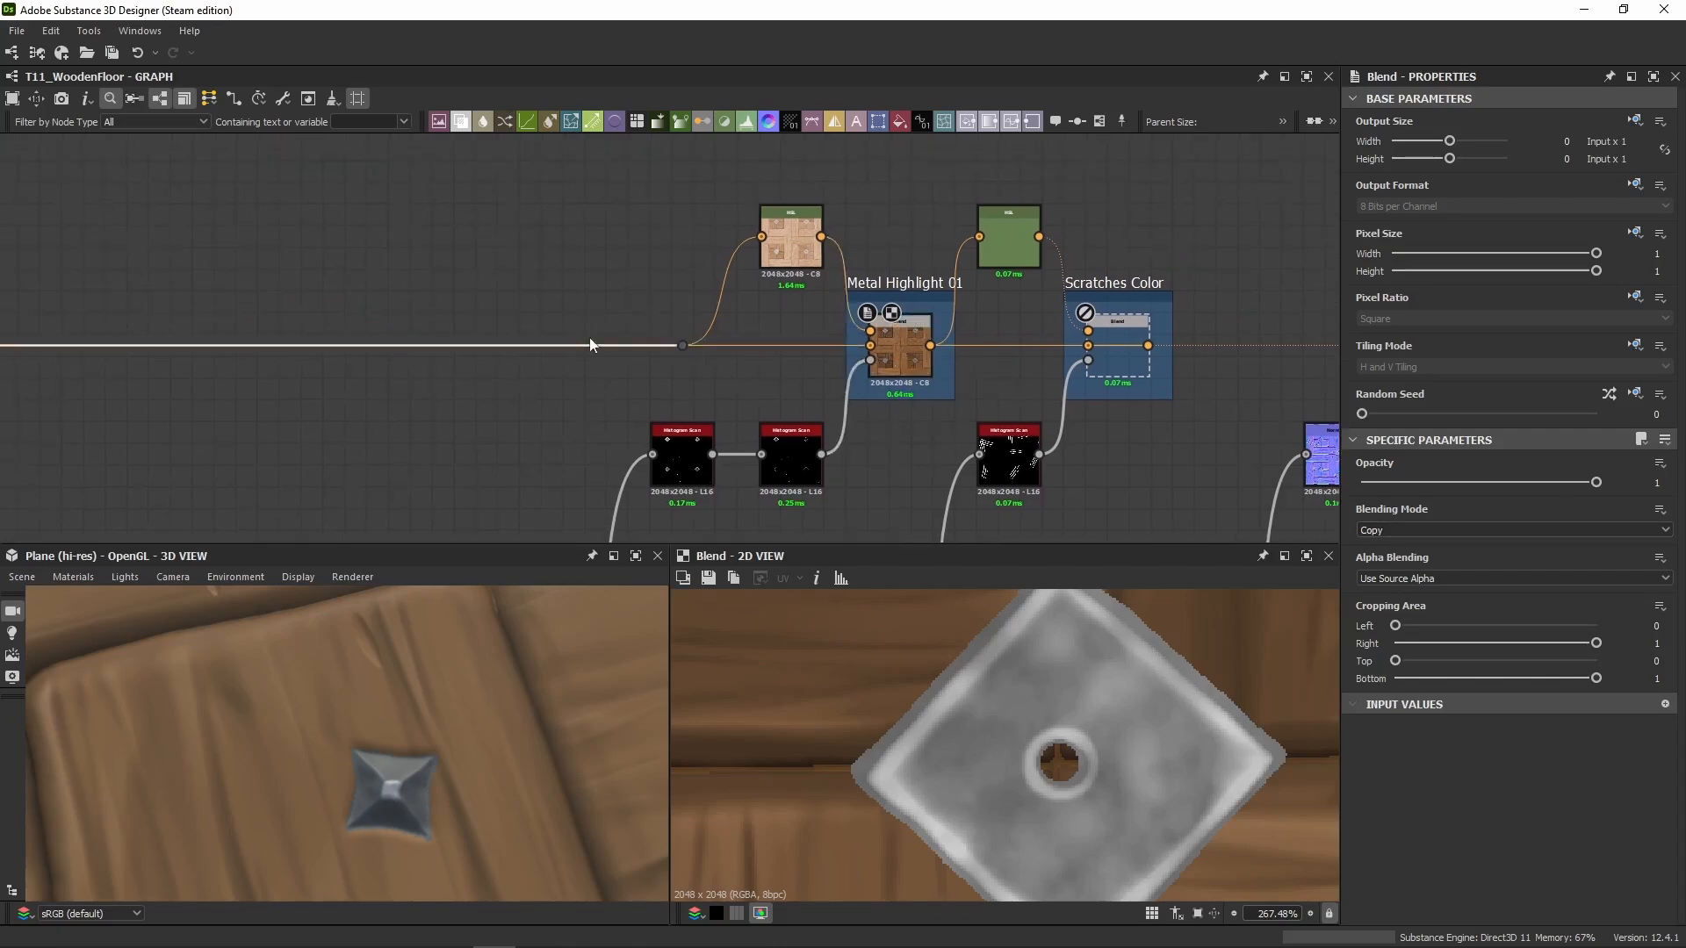
click(768, 233)
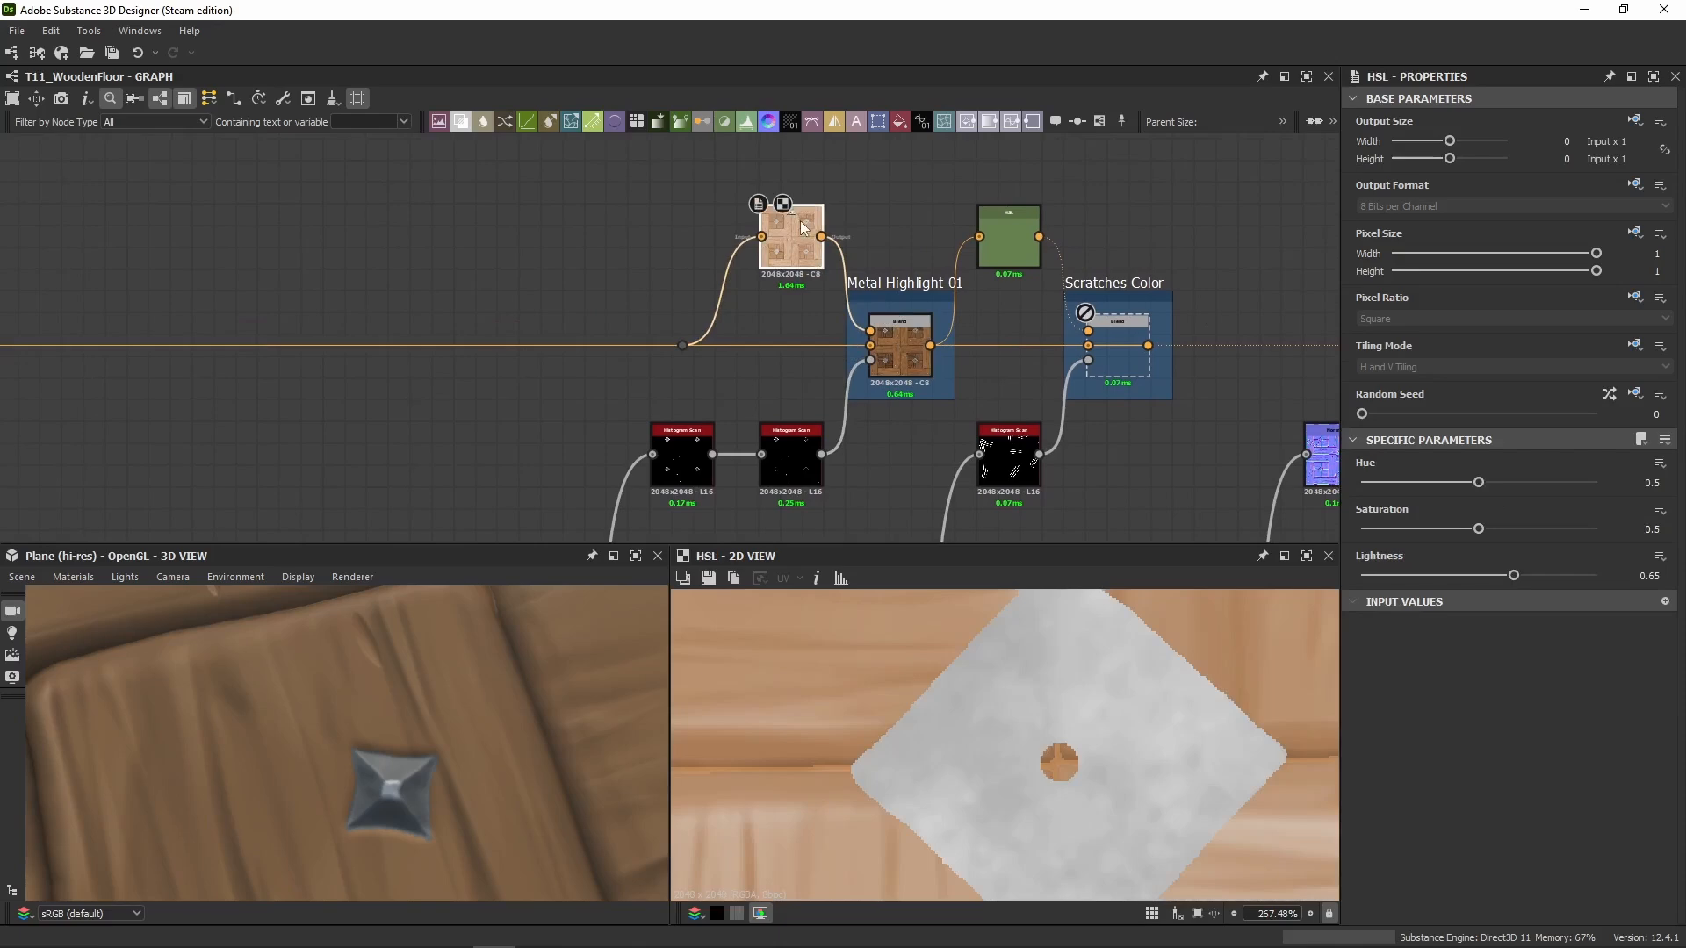
click(1650, 576)
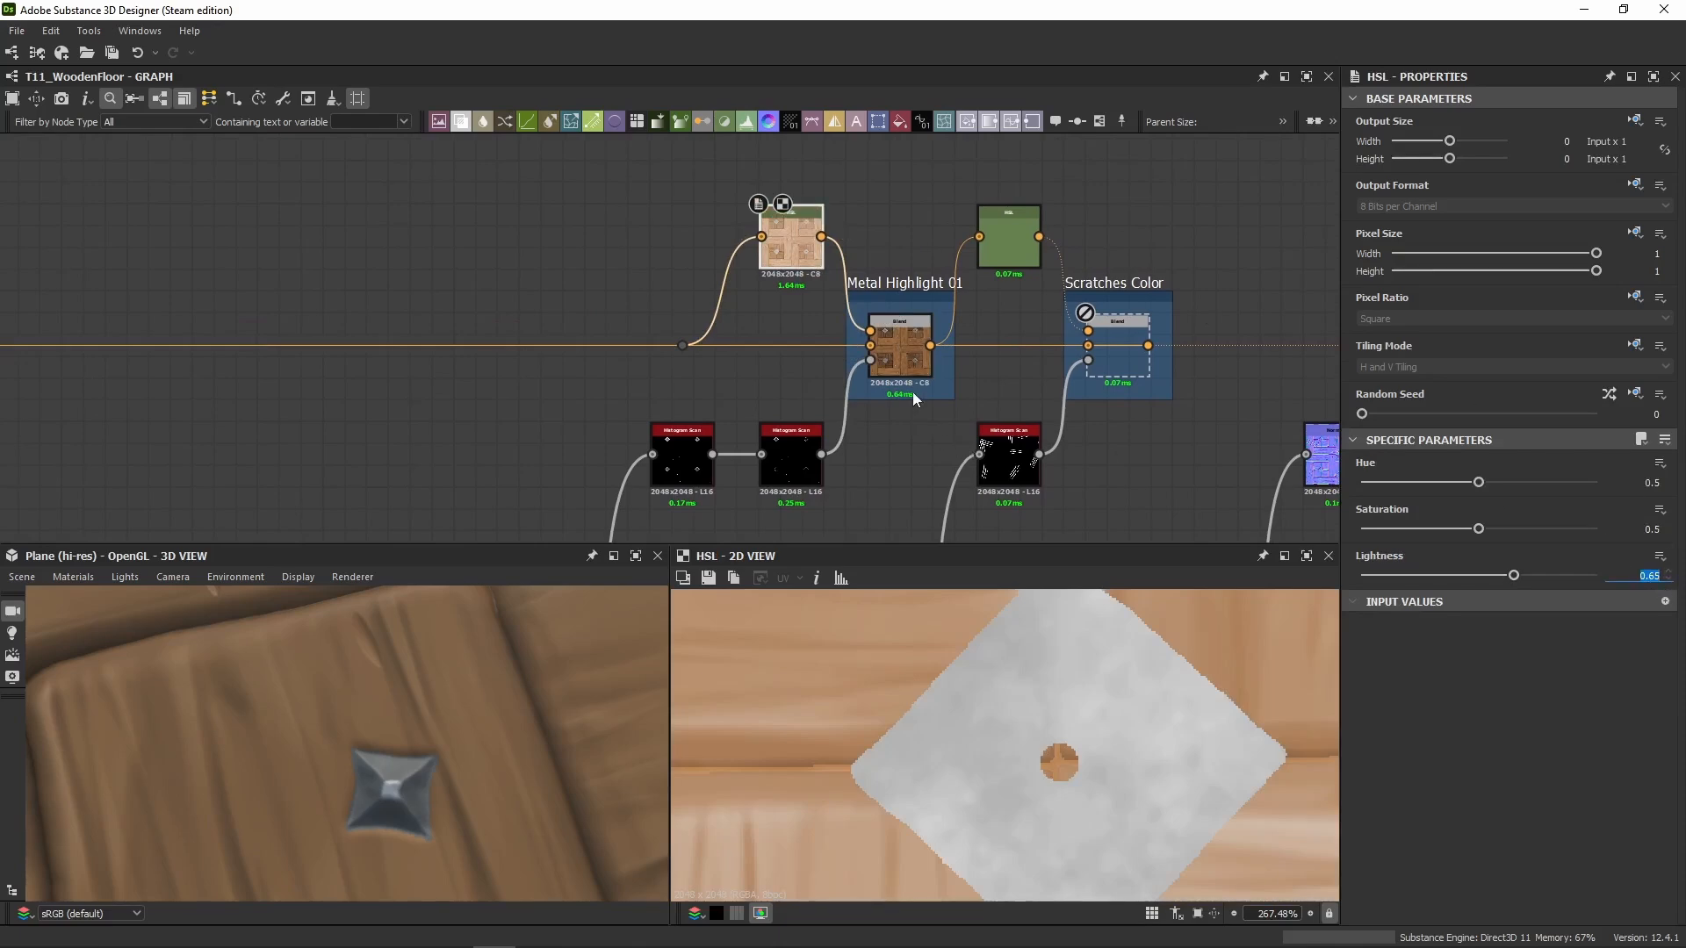
click(911, 360)
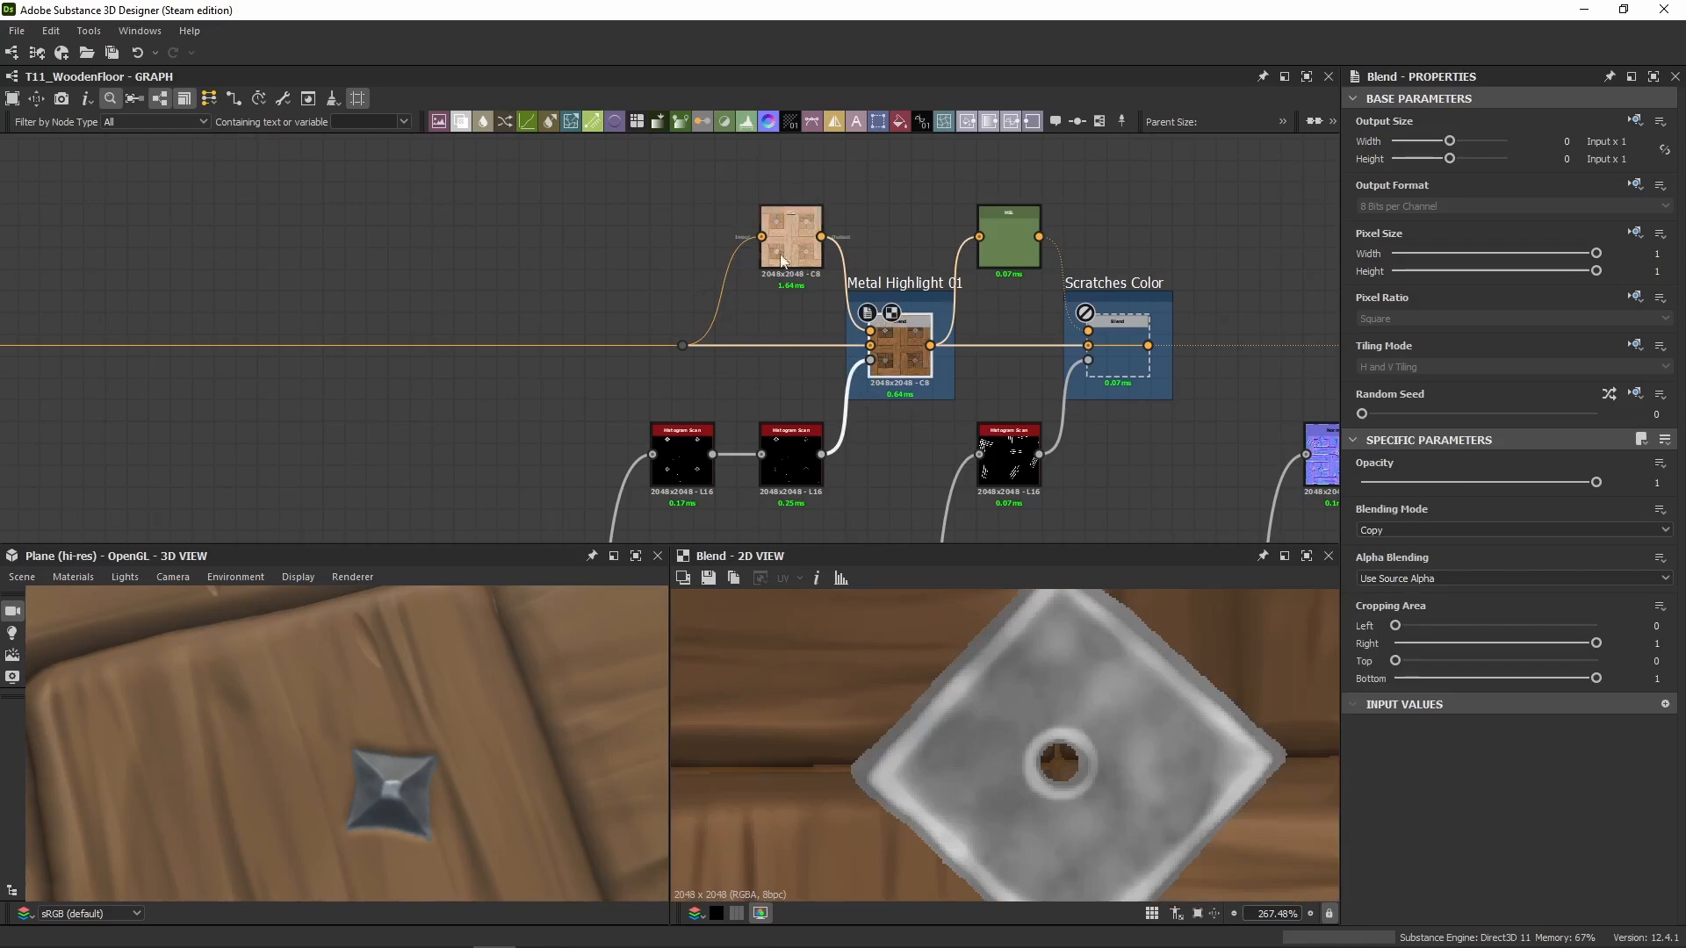
Step: Trace the Metal Highlight 01 mask connection back to its source and preview the Add (Linear Dodge) Blend there
middle_drag(720, 454, 865, 277)
scroll(863, 285, down, 5)
scroll(848, 334, down, 1)
middle_drag(790, 430, 789, 309)
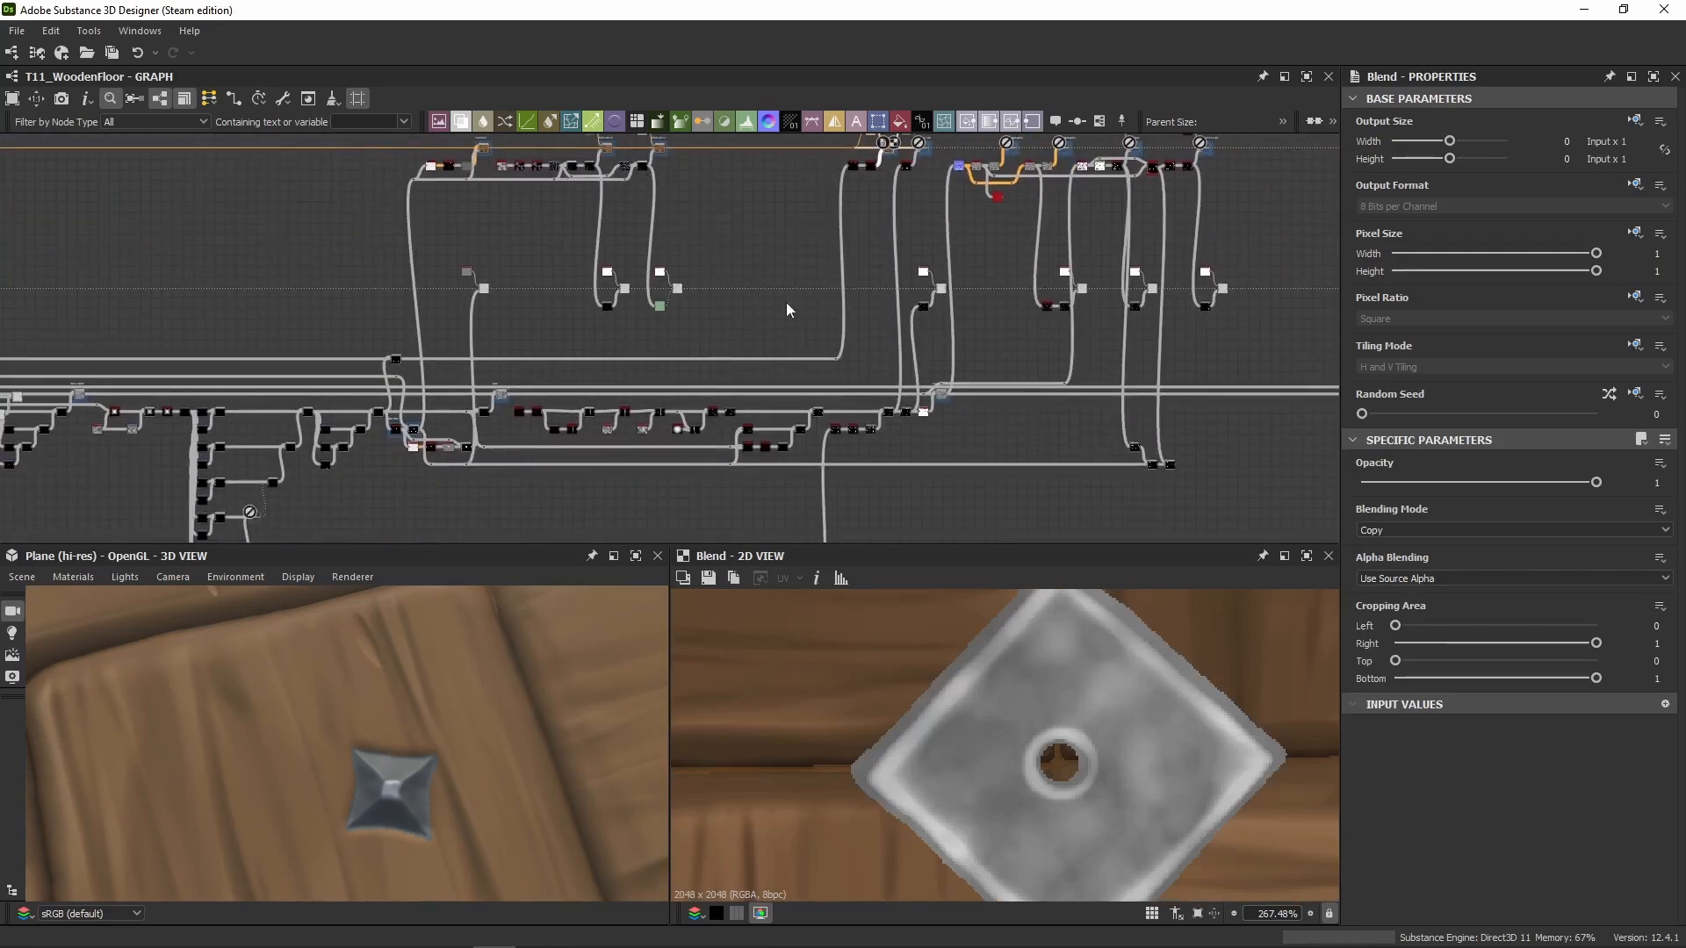
middle_drag(387, 367, 839, 338)
scroll(970, 324, up, 1)
middle_drag(1097, 316, 694, 317)
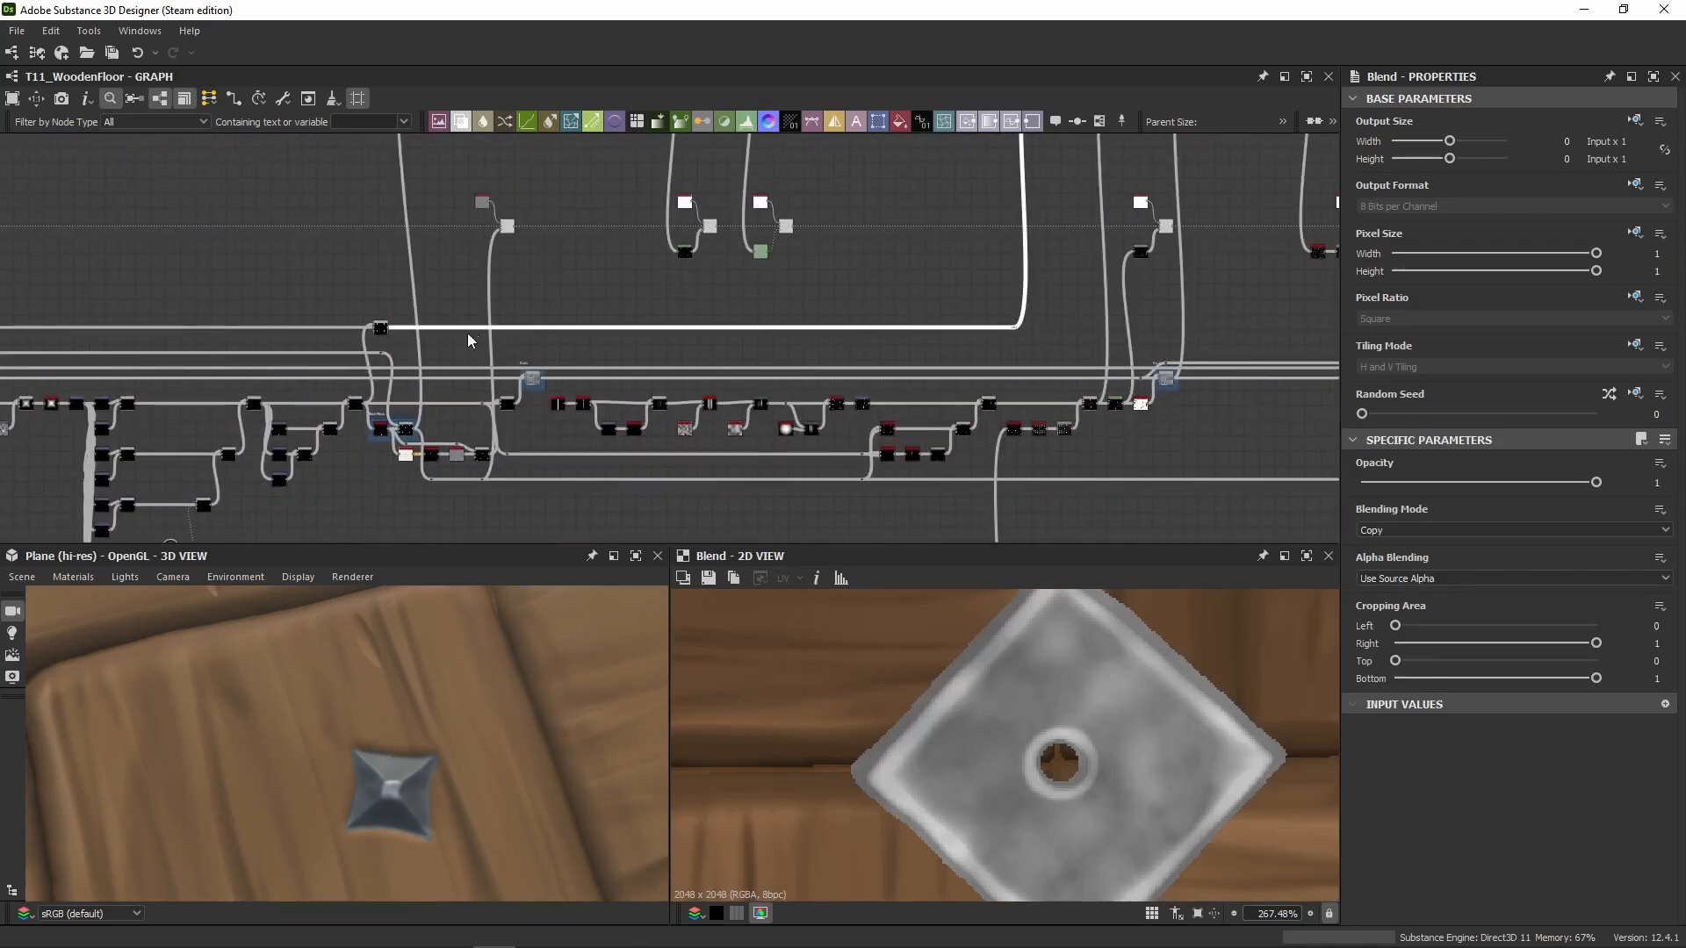
scroll(309, 330, up, 5)
middle_drag(309, 329, 550, 323)
double_click(785, 341)
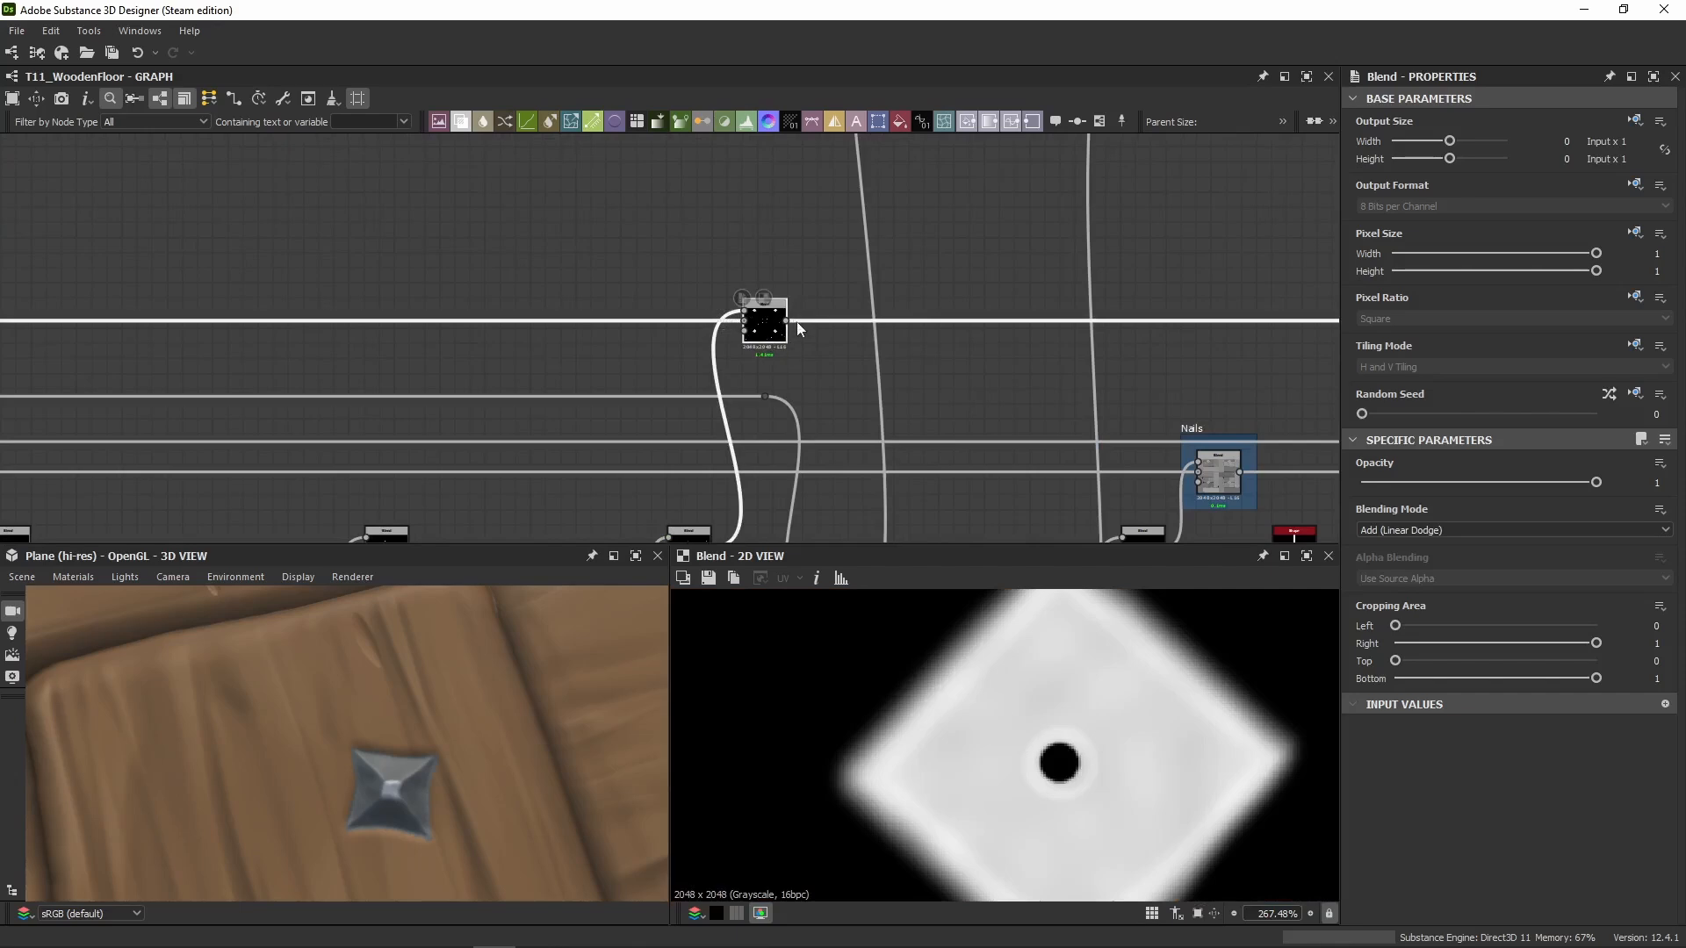
Step: Preview the two chained Histogram Scan nodes that isolate the metal plate's edges for Metal Highlight 01
scroll(790, 321, down, 5)
middle_drag(1013, 254, 882, 350)
scroll(1008, 248, up, 5)
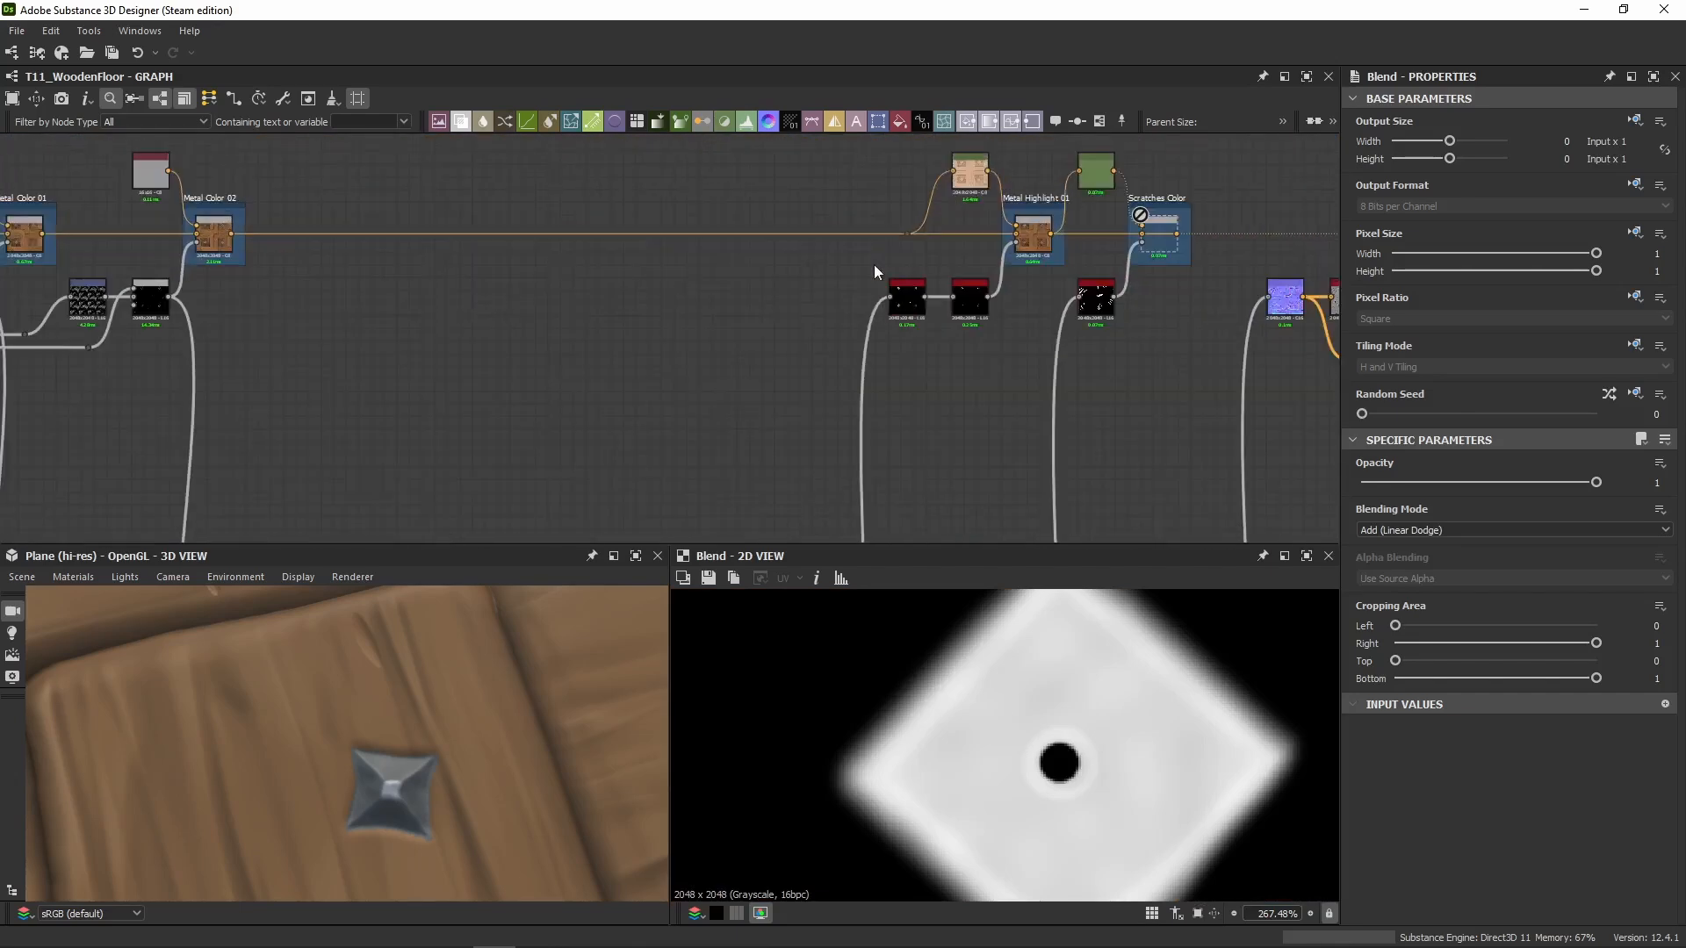
double_click(939, 327)
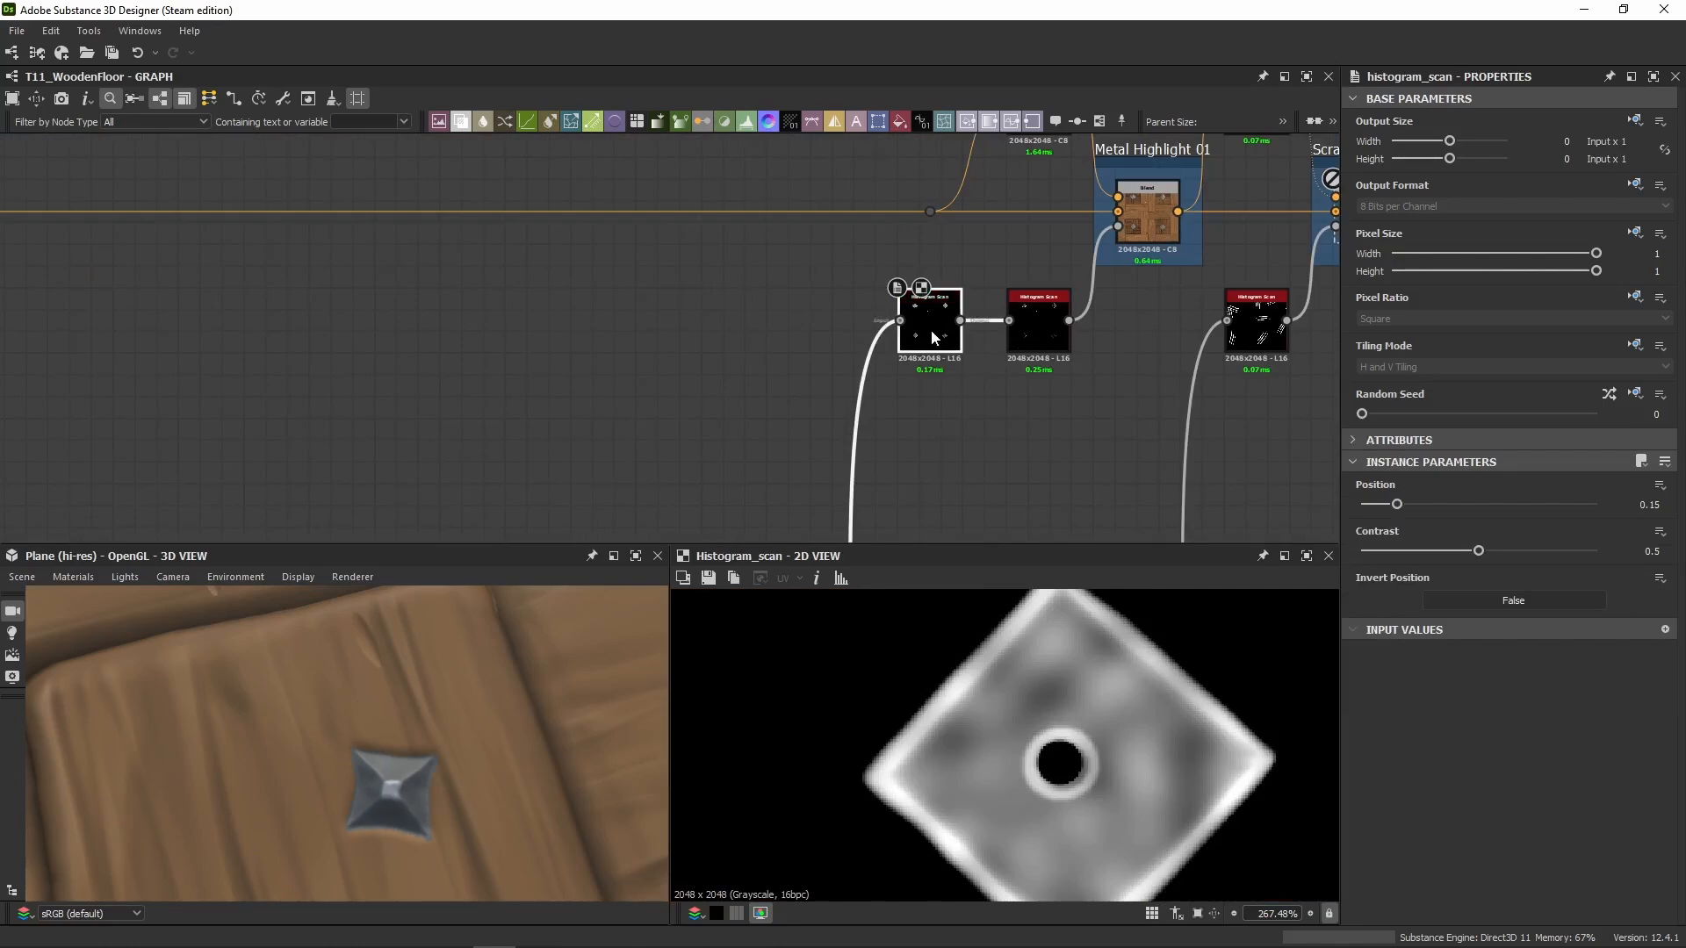
double_click(901, 322)
double_click(1038, 336)
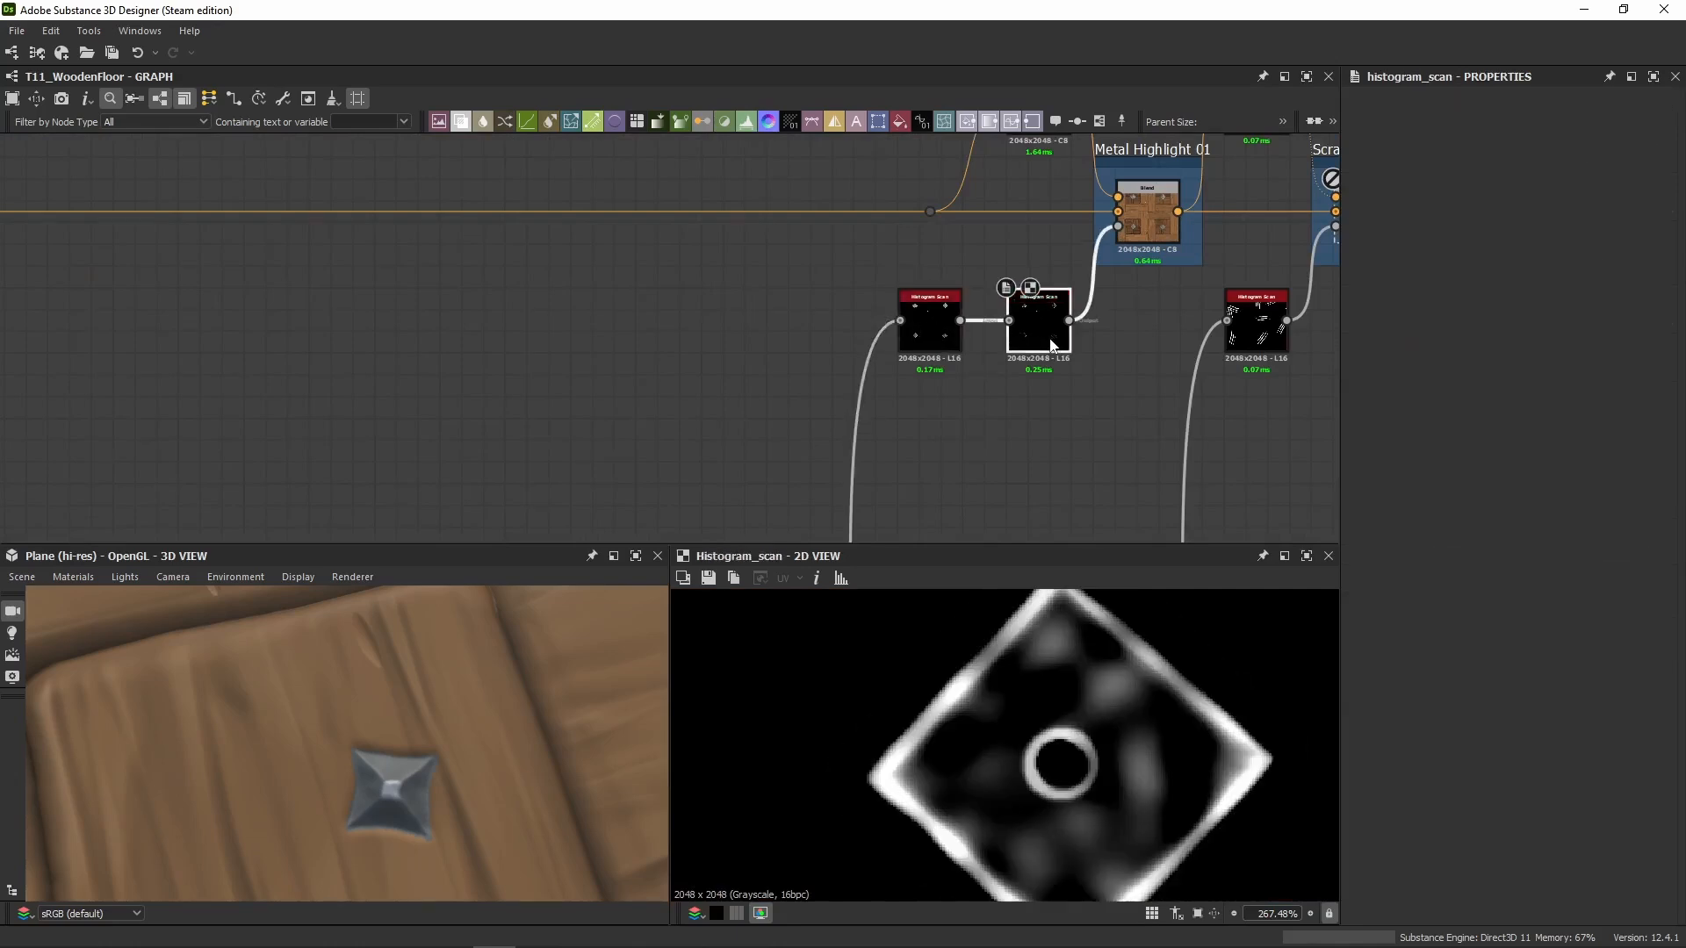
Step: Return from the Metal Highlight 01 Histogram Scans to the Add (Linear Dodge) Blend that feeds them and preview it
scroll(878, 342, down, 5)
middle_drag(648, 526, 883, 151)
middle_drag(1091, 263, 975, 298)
scroll(742, 379, up, 8)
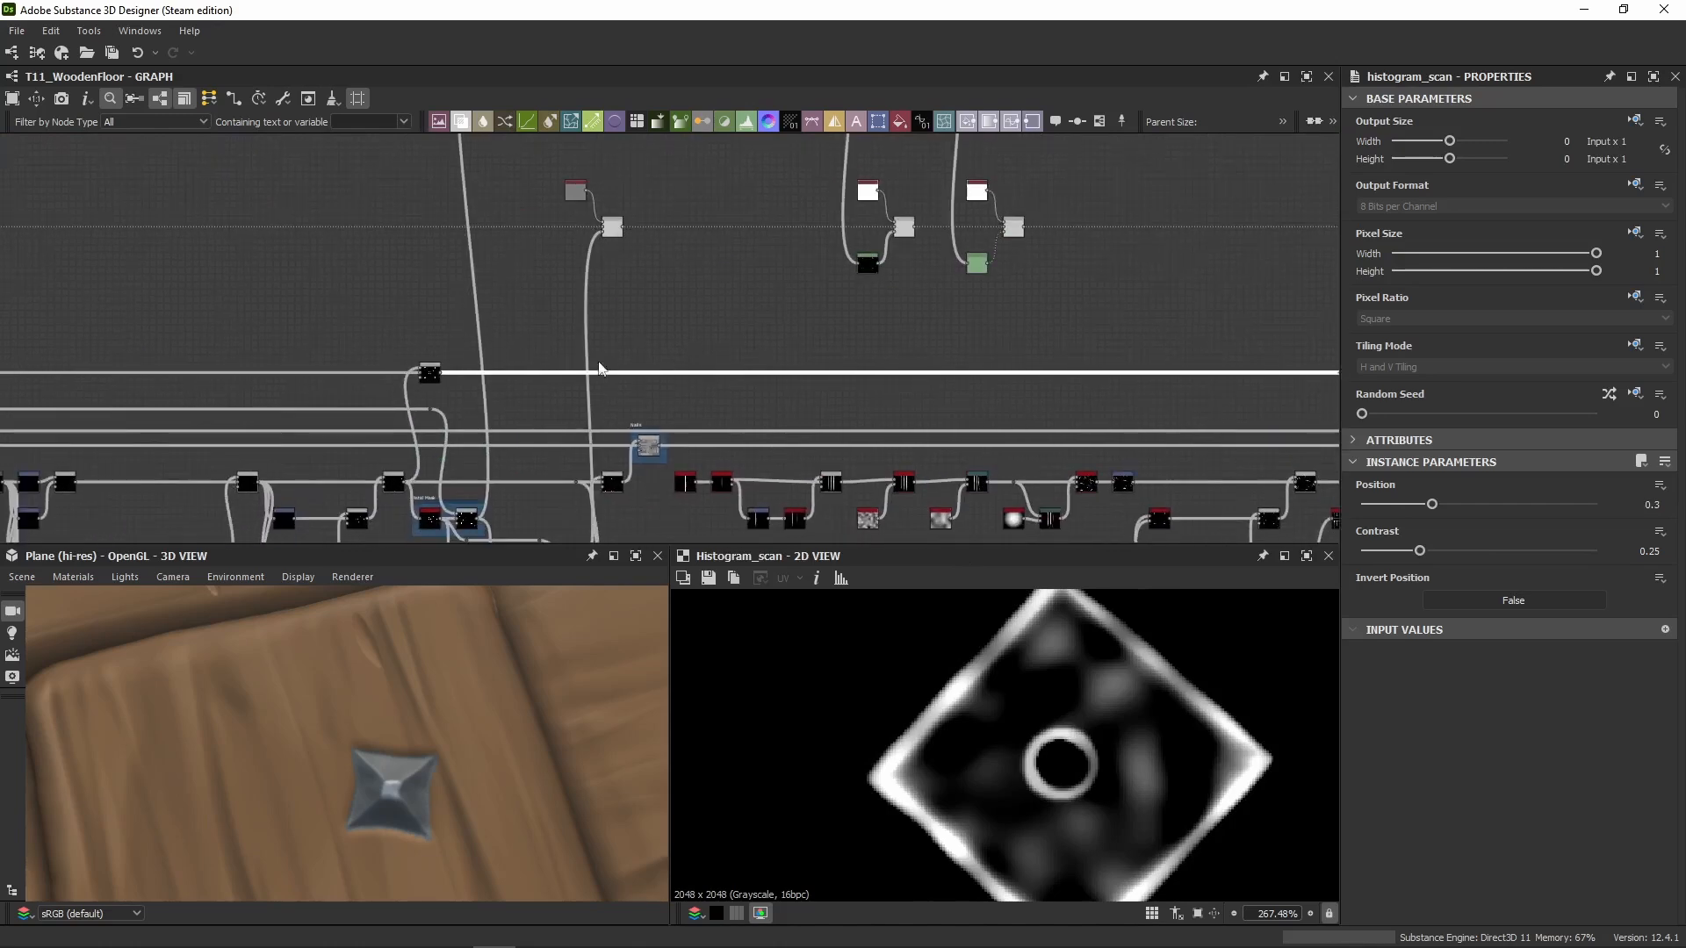
double_click(742, 379)
scroll(742, 379, down, 5)
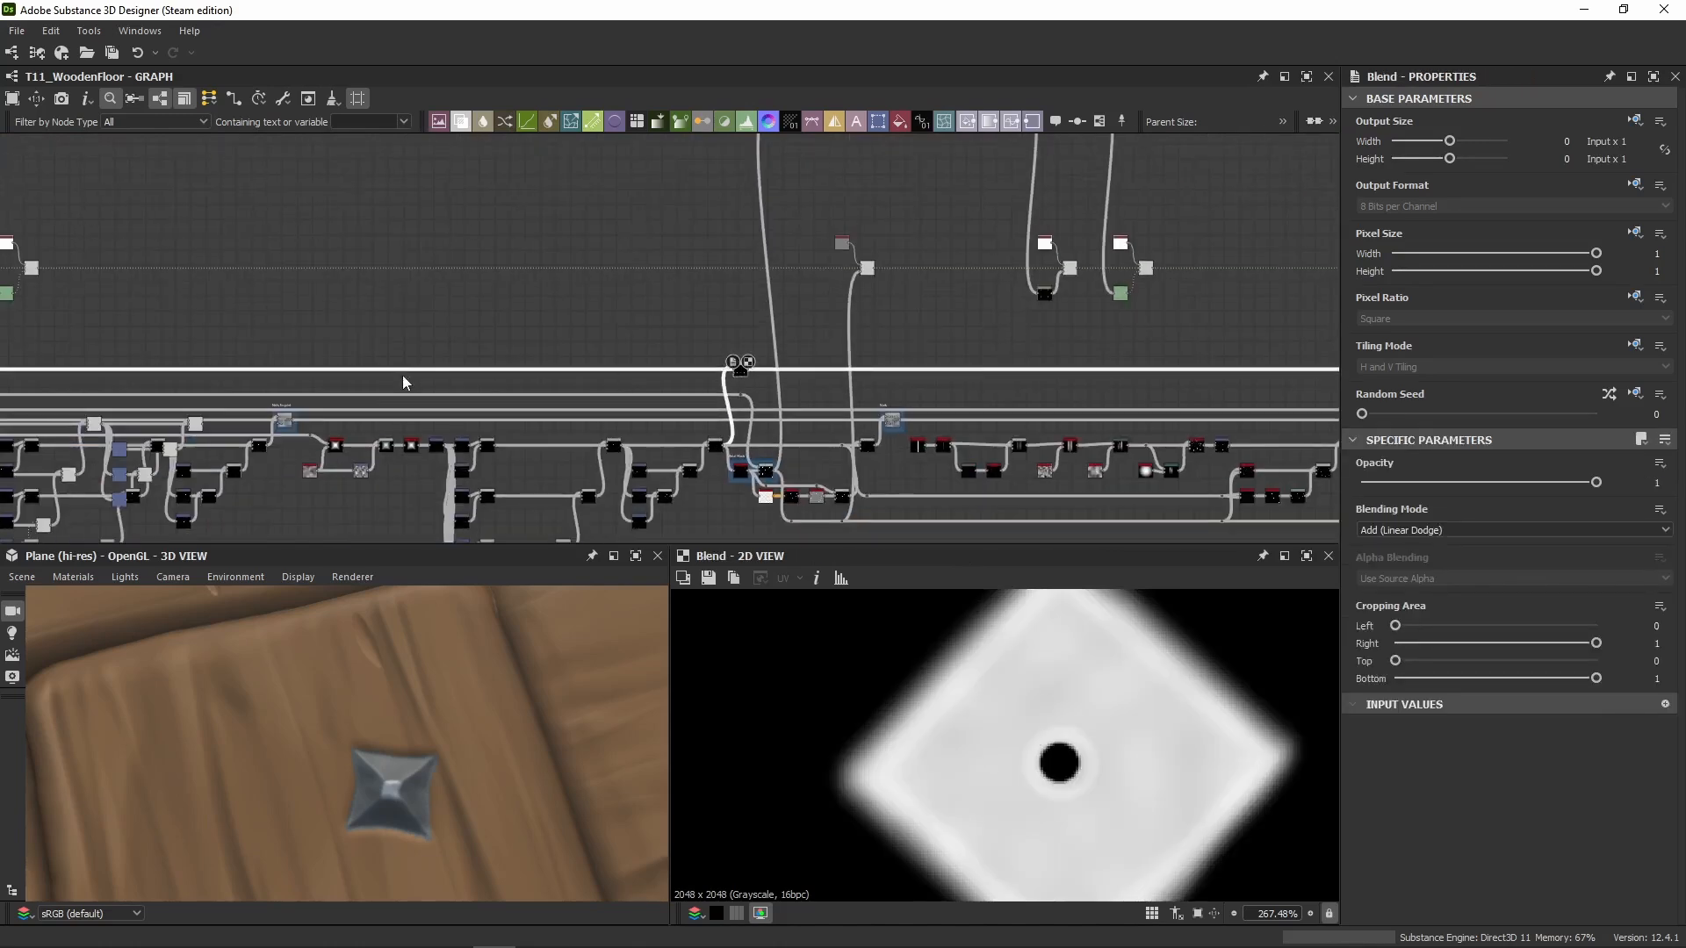
Step: Trace the Add (Linear Dodge) Blend's background input to the Multiply Blend that shapes the metal plates and preview it
middle_drag(742, 379, 947, 335)
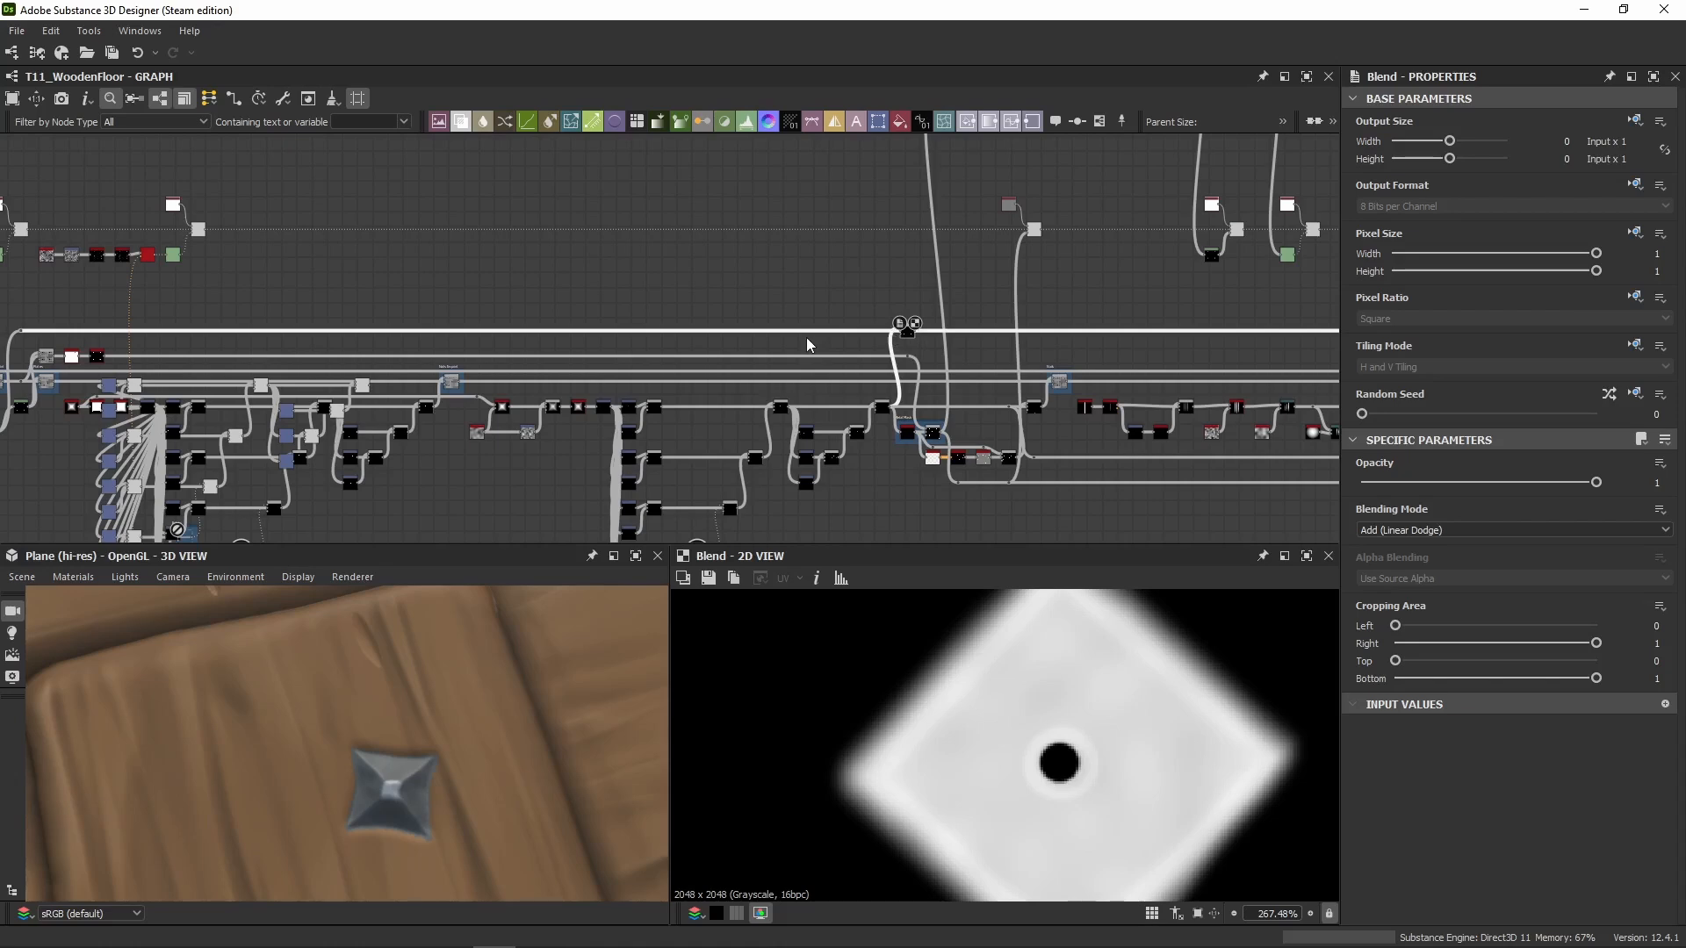
middle_drag(806, 345, 952, 293)
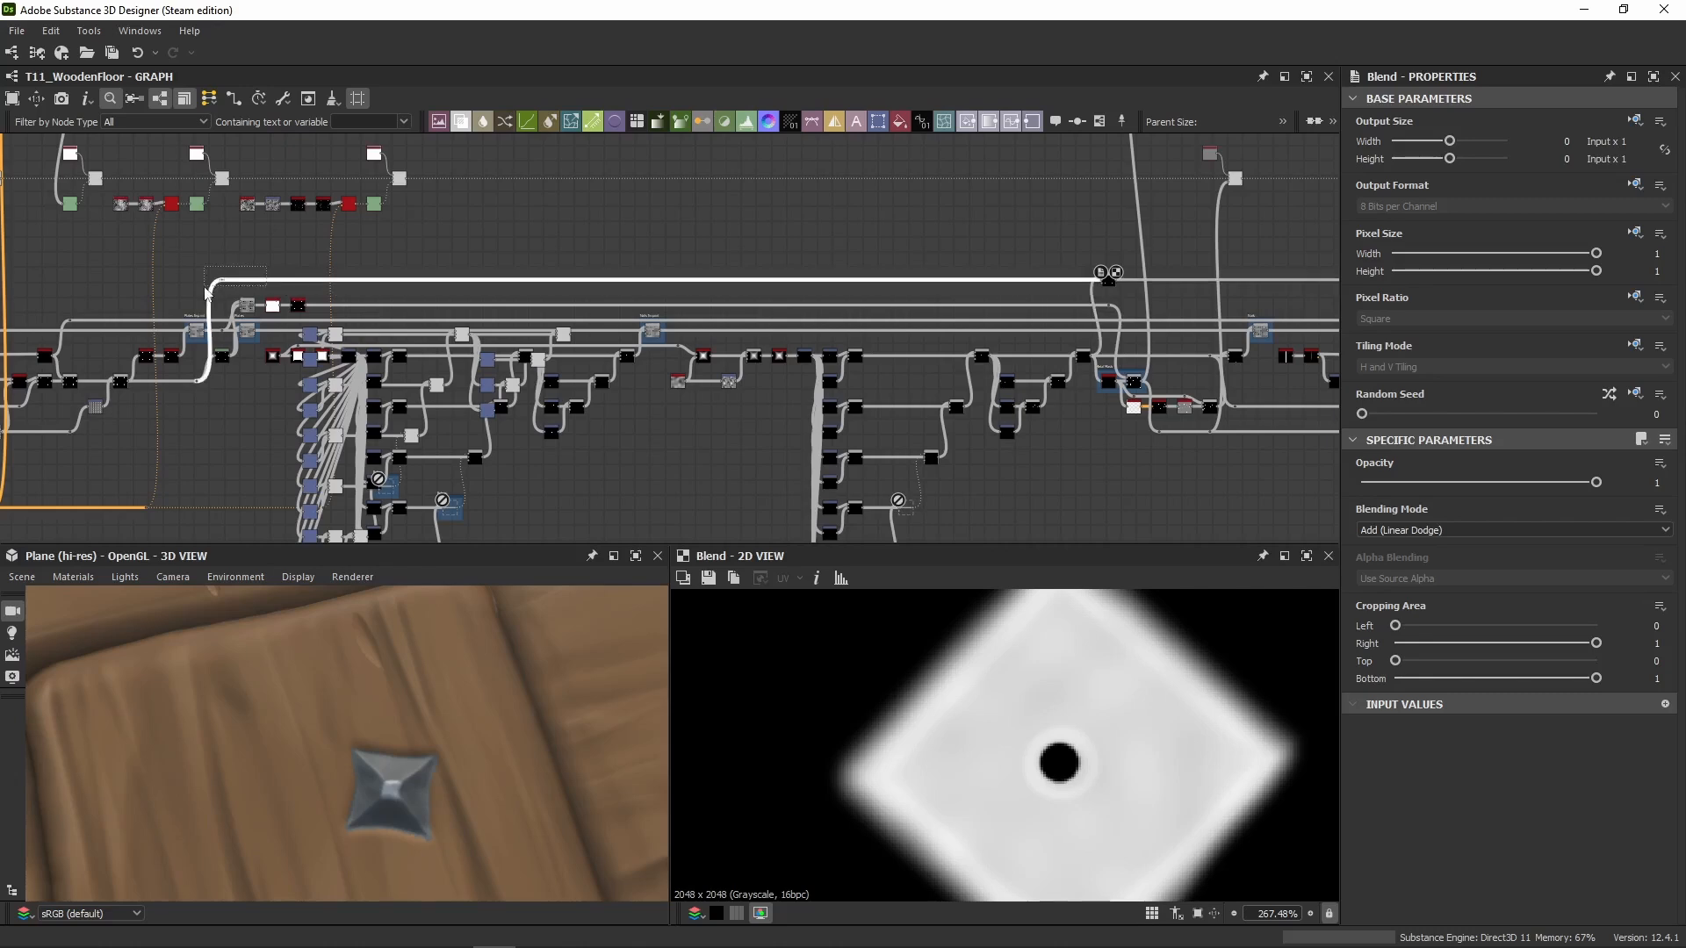
middle_drag(204, 355, 829, 318)
scroll(450, 317, up, 6)
scroll(613, 346, up, 3)
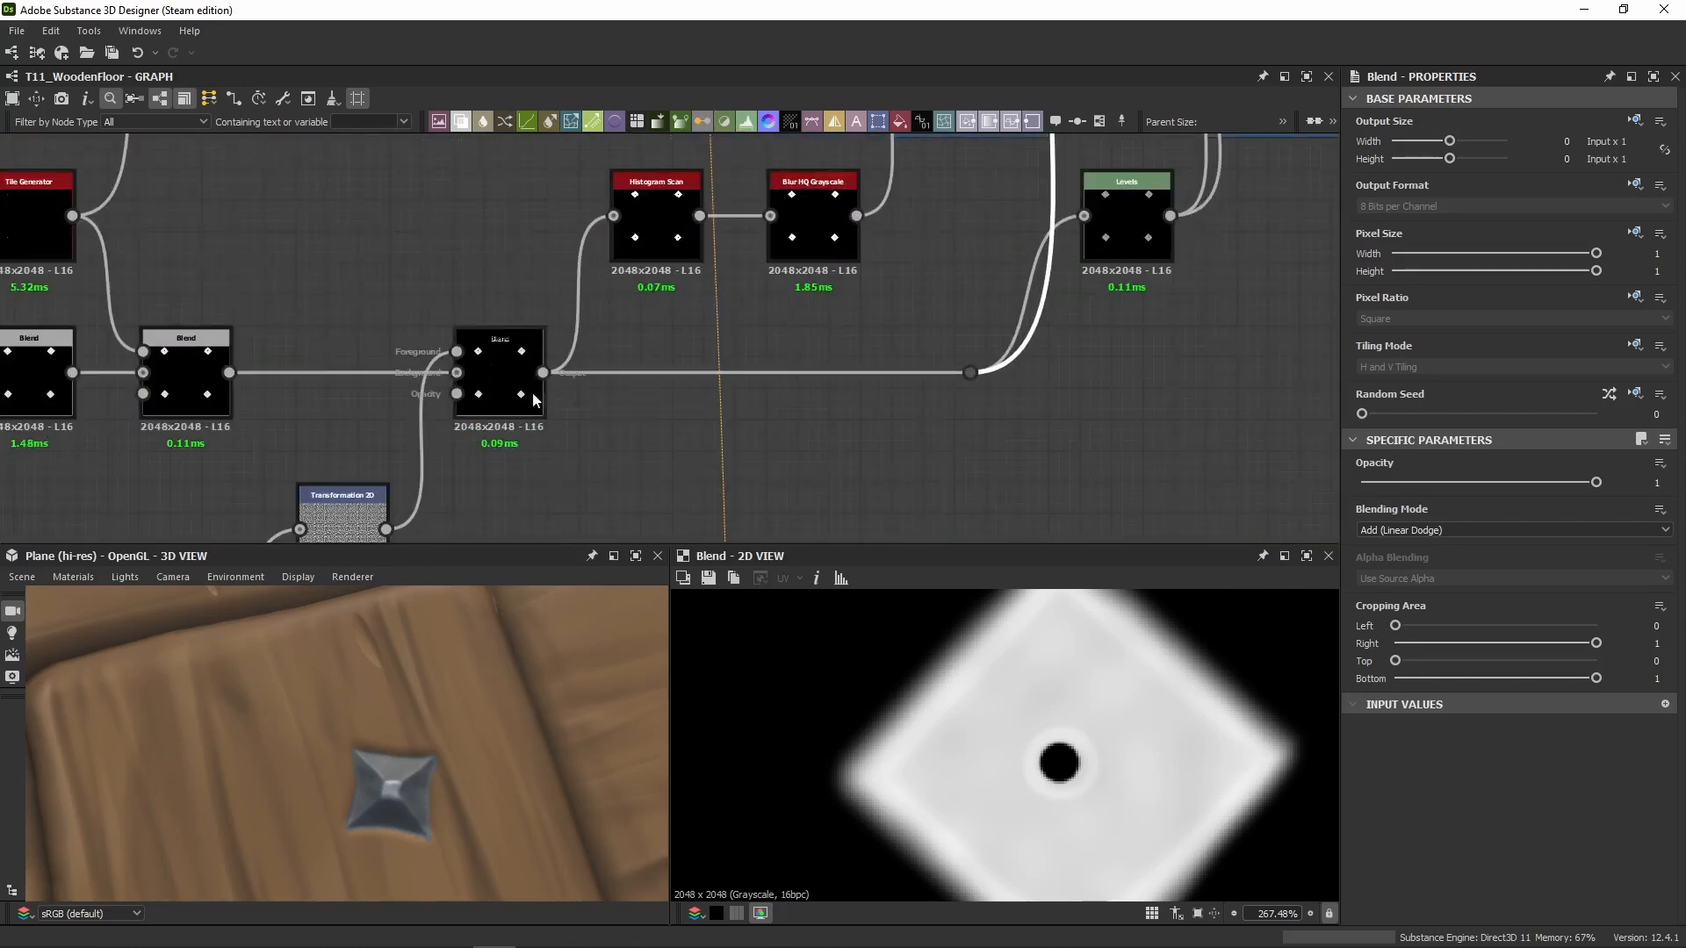
click(527, 391)
scroll(494, 464, down, 5)
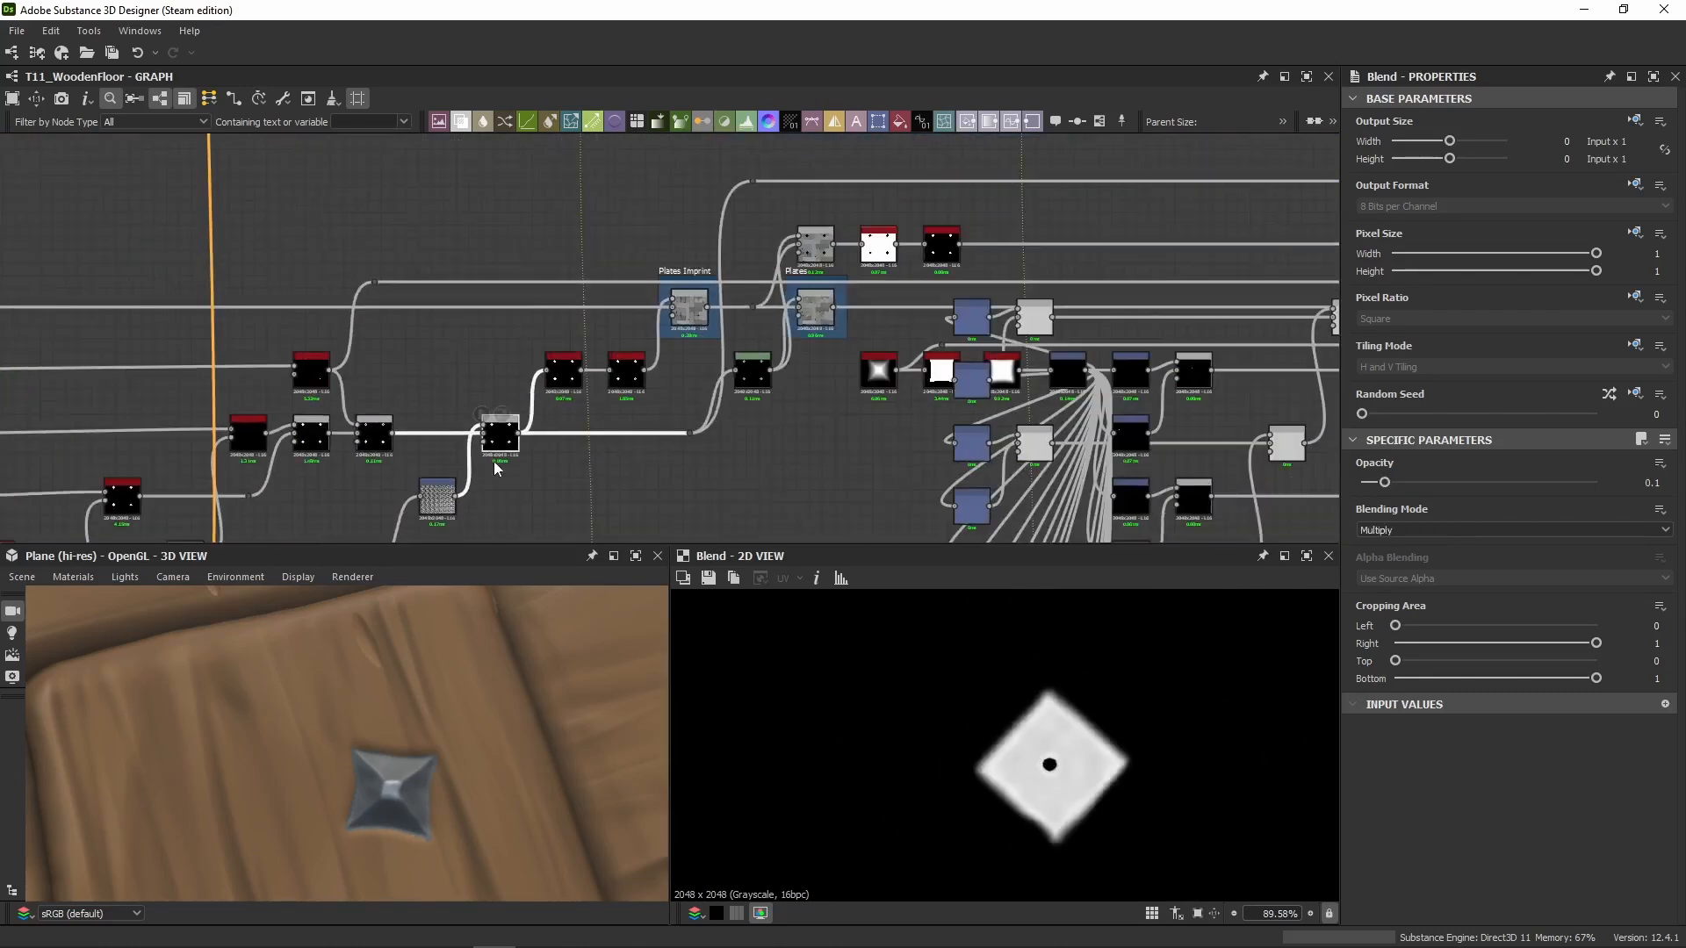
Step: Examine the nodes upstream of the plates' Multiply Blend and frame a large metal plate on the 3D model
middle_drag(494, 461, 1198, 339)
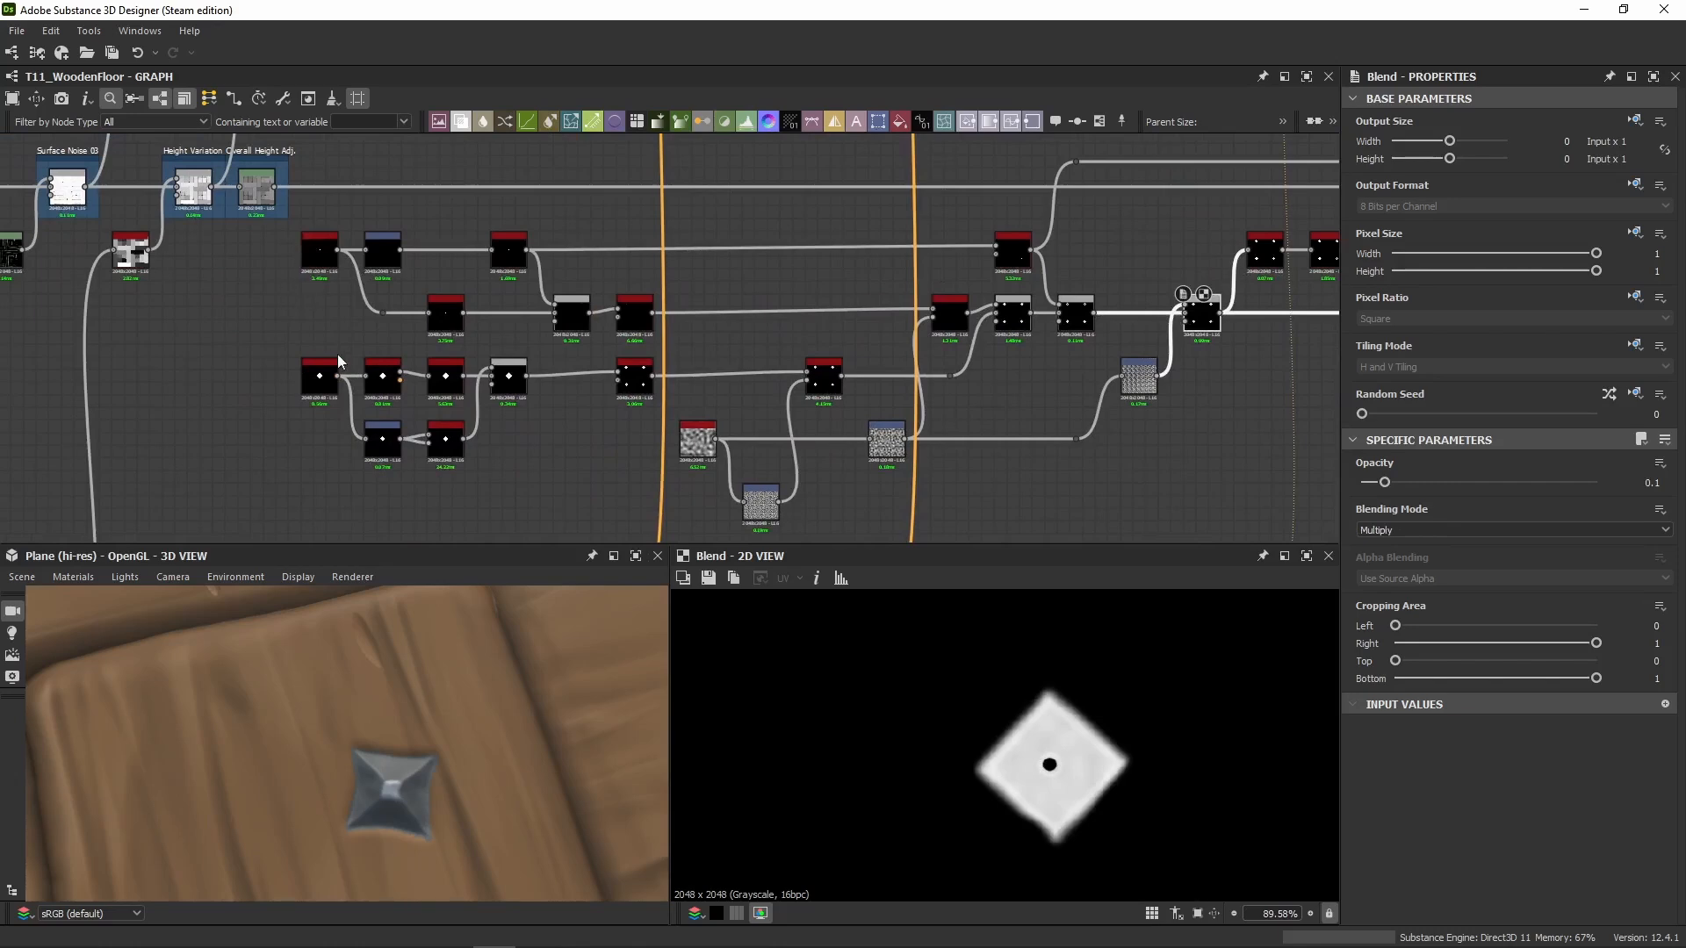
scroll(397, 738, down, 5)
middle_drag(413, 713, 409, 626)
scroll(408, 626, up, 4)
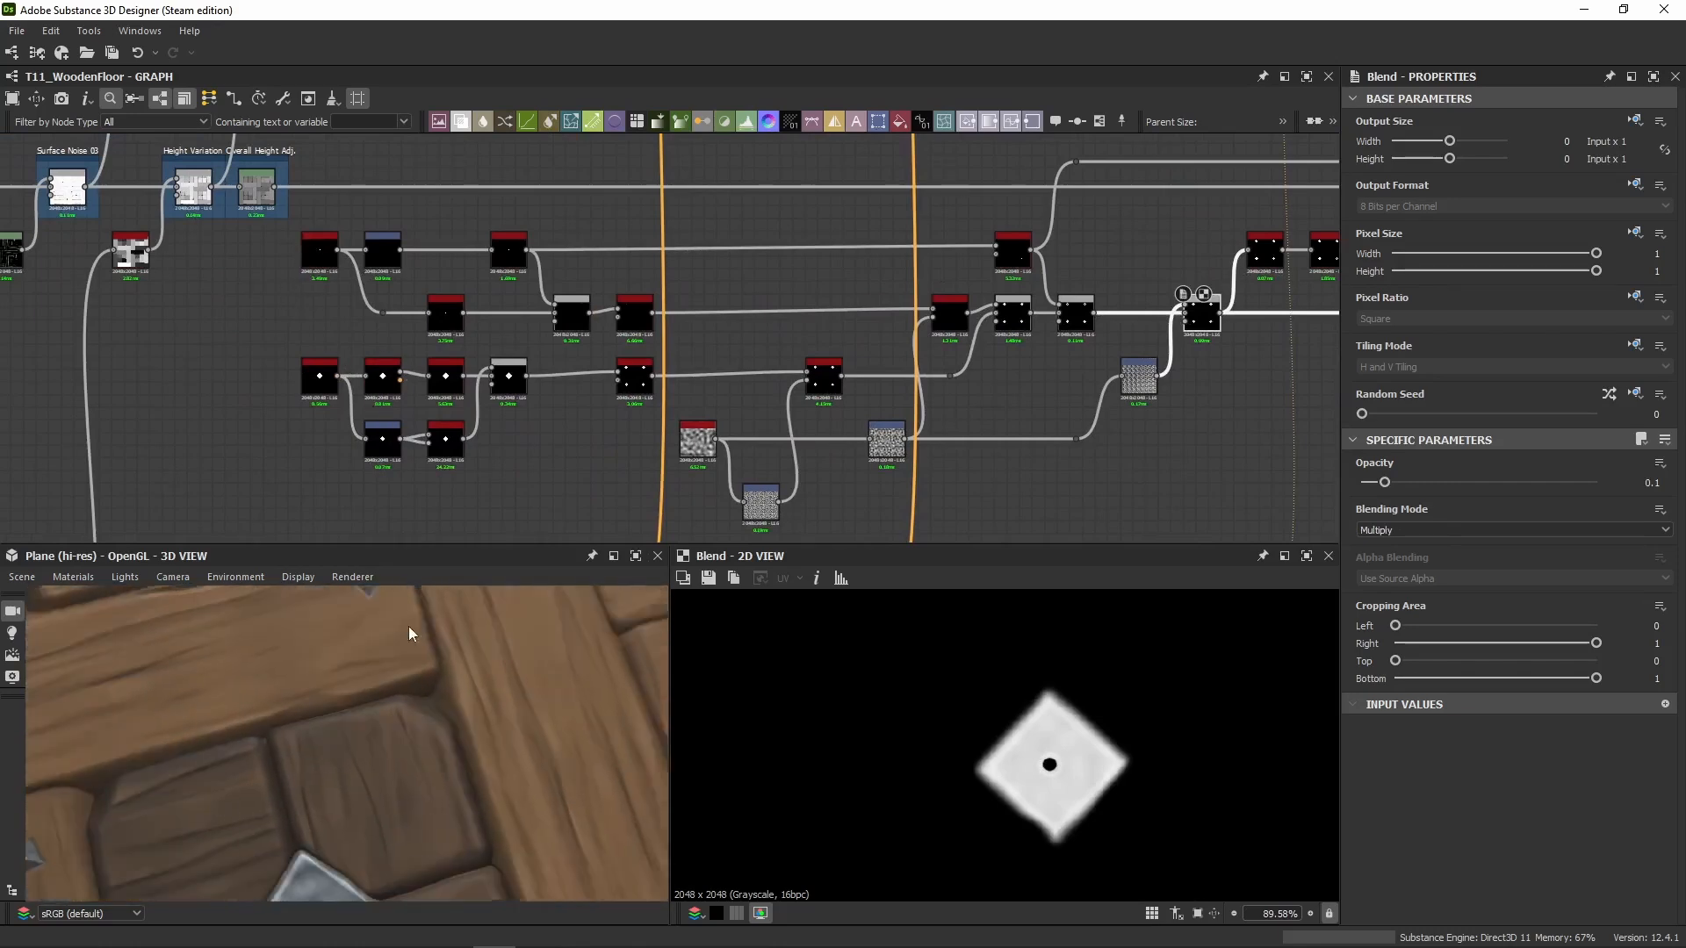
middle_drag(377, 751, 444, 614)
middle_drag(878, 334, 349, 353)
scroll(551, 399, up, 5)
scroll(618, 432, down, 3)
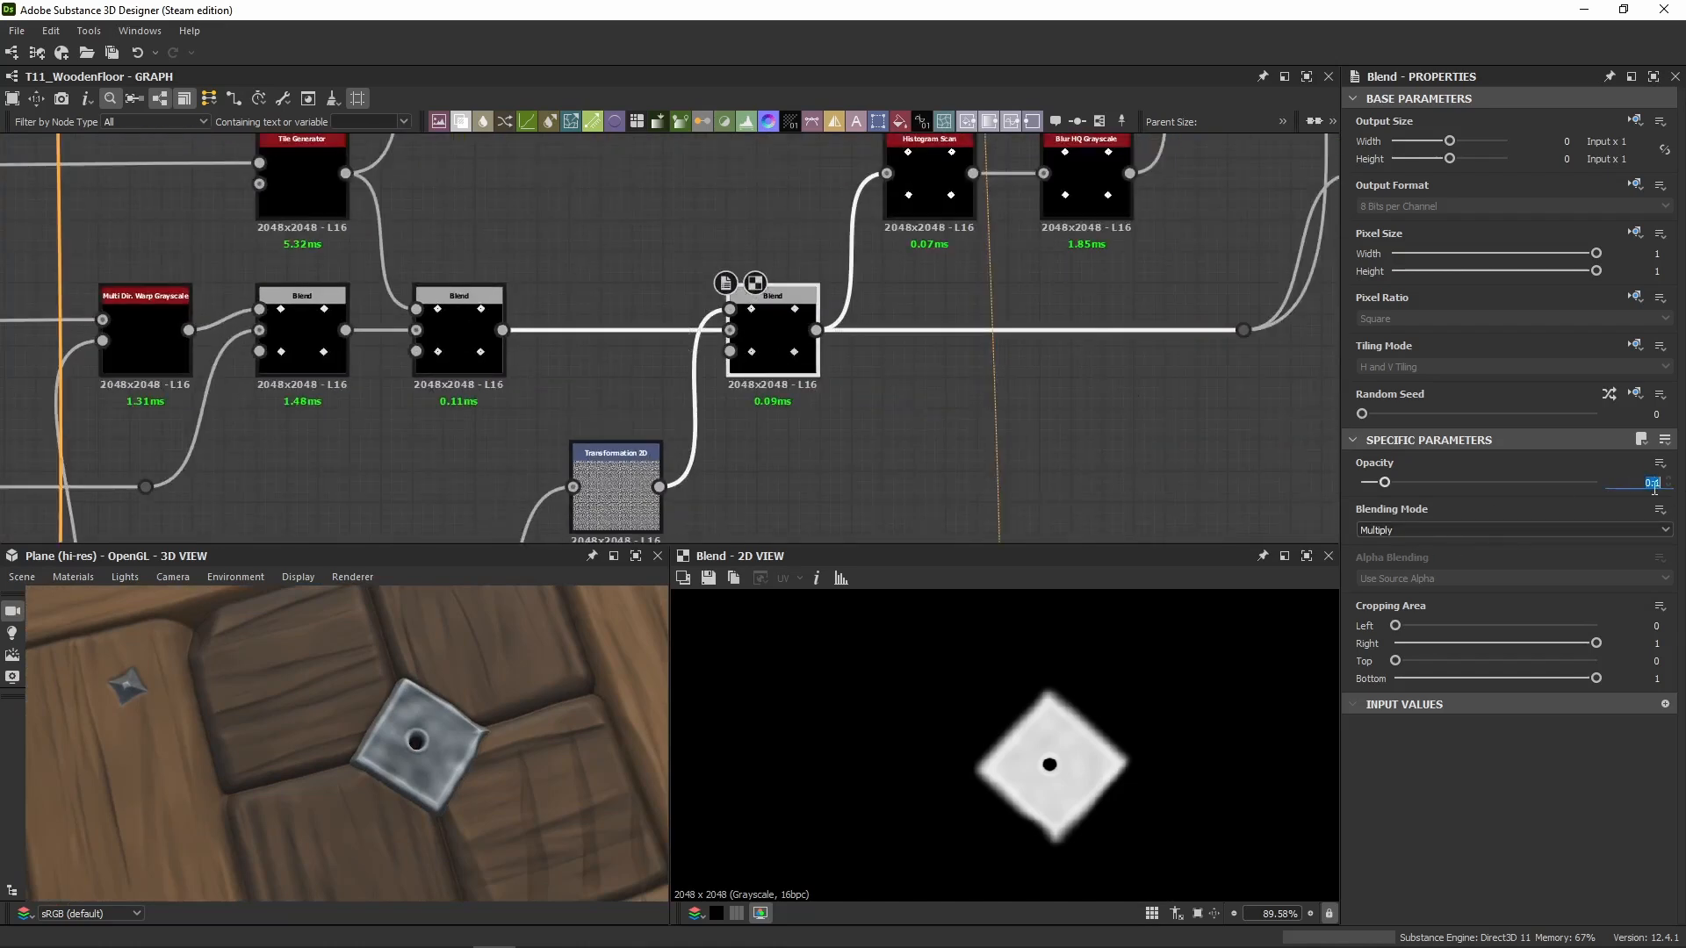
Step: Check the Opacity of the plates' Multiply Blend and inspect where its output goes around the Plates Imprint and Plates nodes
click(767, 334)
middle_drag(1254, 308, 766, 562)
middle_drag(835, 286, 814, 504)
middle_drag(811, 275, 673, 366)
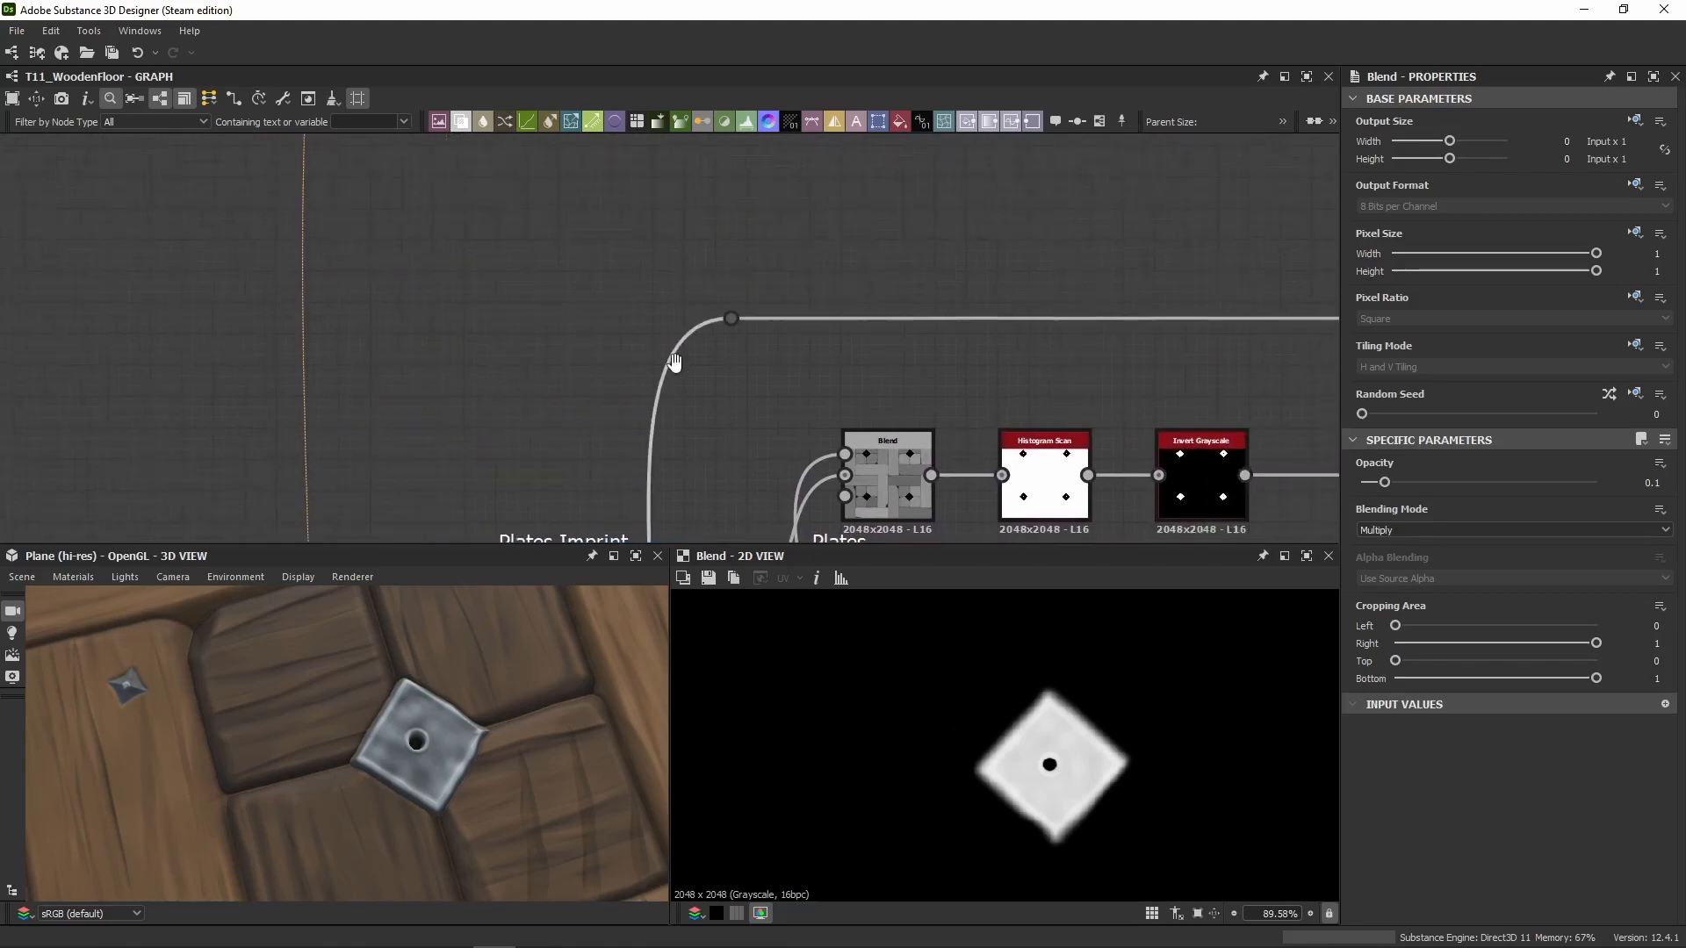
middle_drag(634, 509, 729, 208)
scroll(730, 208, down, 1)
scroll(730, 208, down, 1)
middle_drag(592, 492, 685, 323)
scroll(685, 322, up, 2)
middle_drag(848, 278, 716, 419)
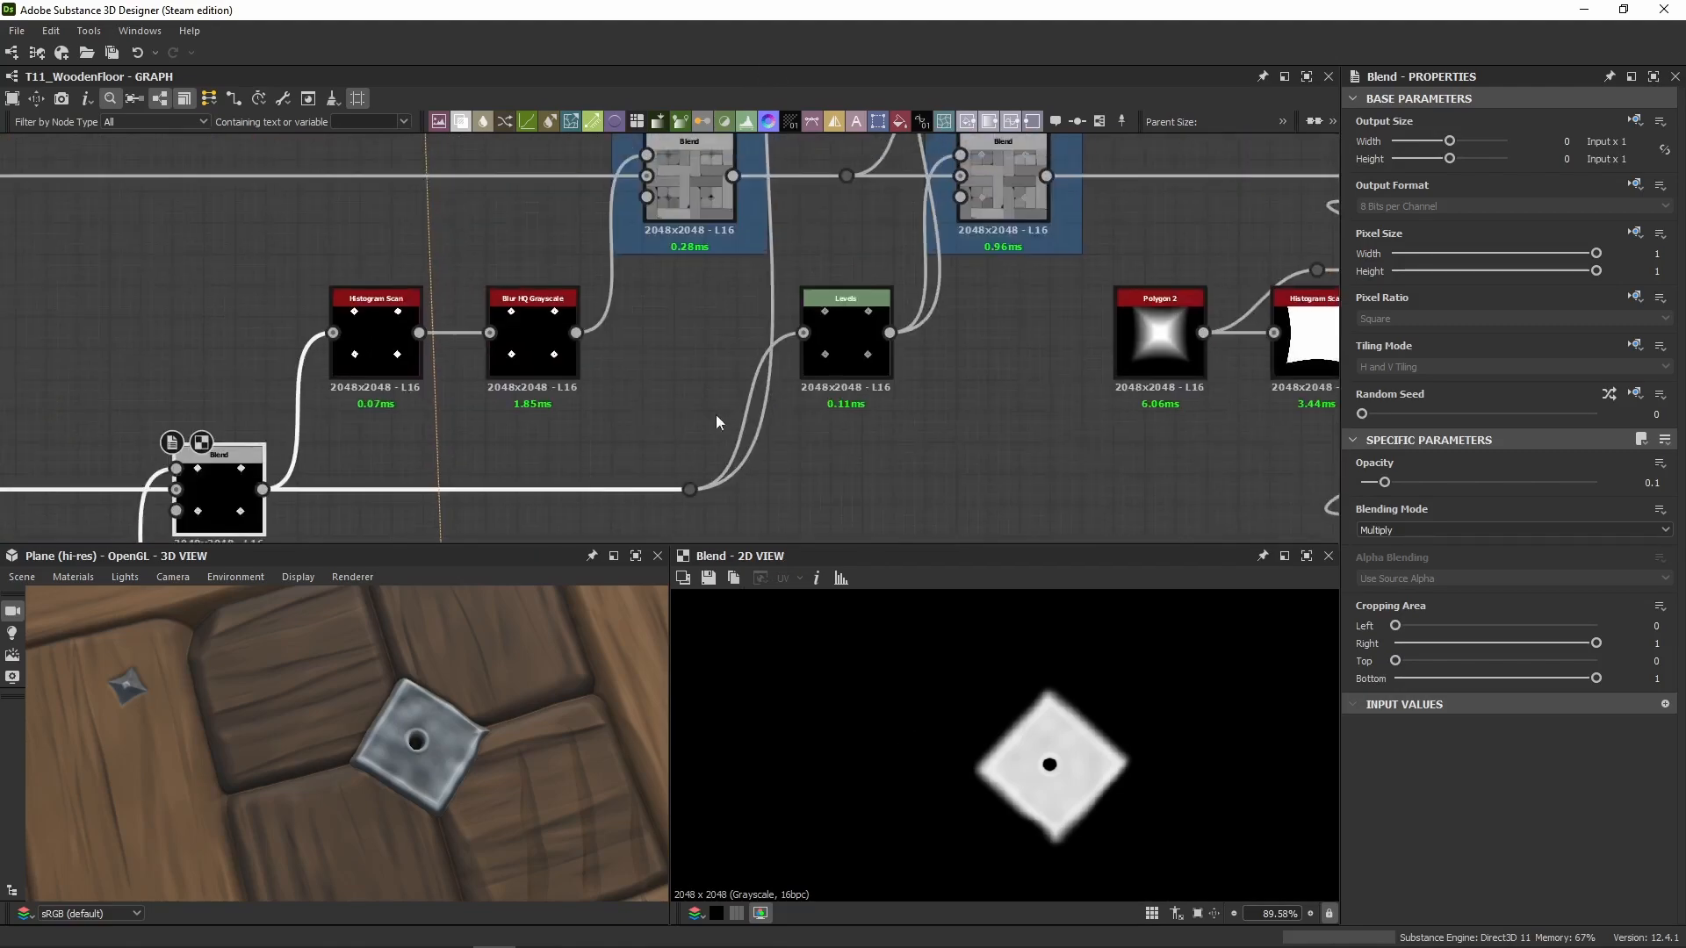
Step: Highlight the plates' long output connection, follow it to the Add (Linear Dodge) Blend, and preview that node
drag(763, 418, 757, 425)
click(761, 428)
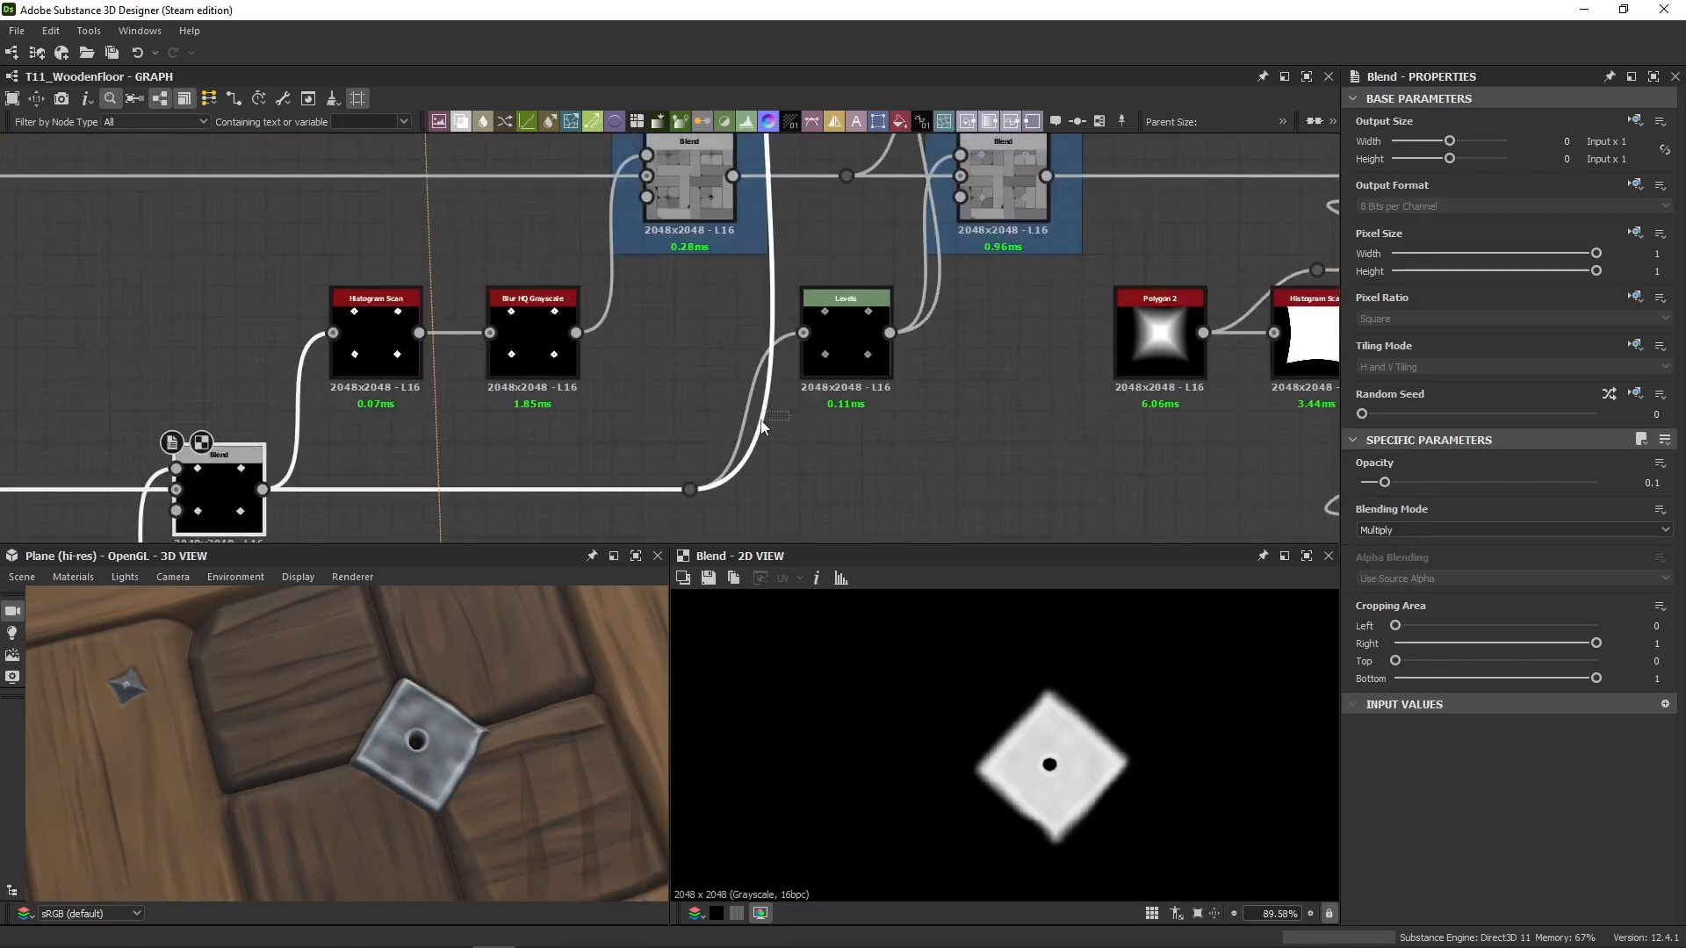
middle_drag(814, 241, 737, 430)
middle_drag(769, 253, 601, 462)
ctrl+click(685, 262)
scroll(1019, 301, down, 9)
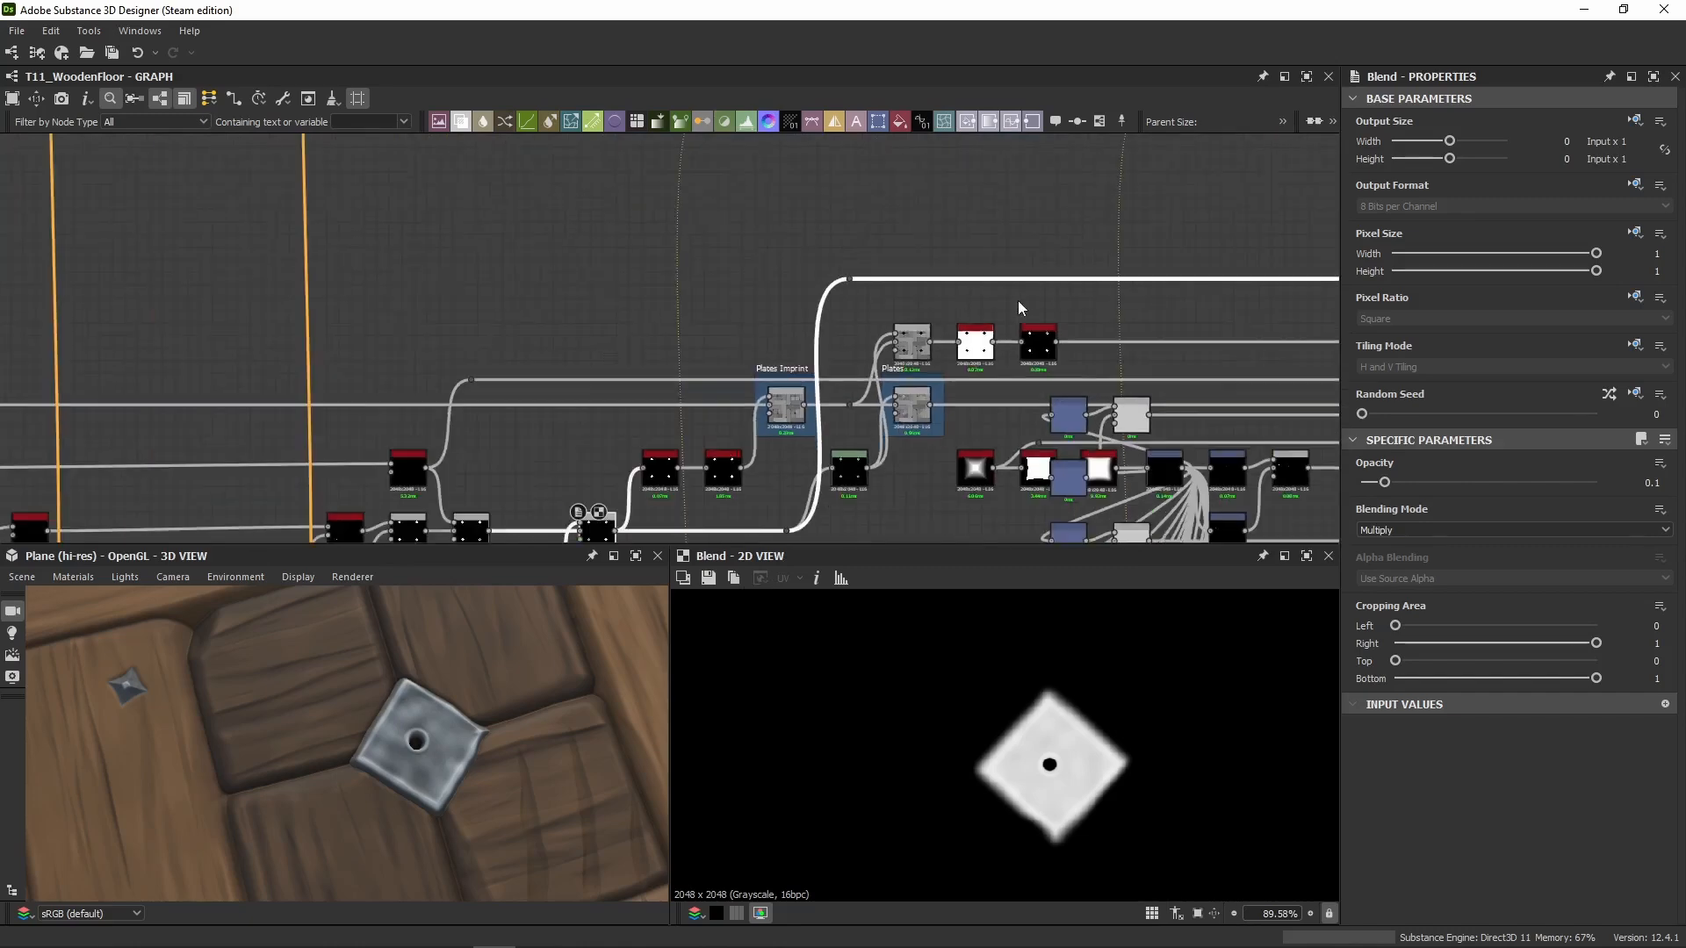
middle_drag(1041, 323, 327, 342)
middle_drag(941, 334, 626, 340)
scroll(1003, 332, up, 9)
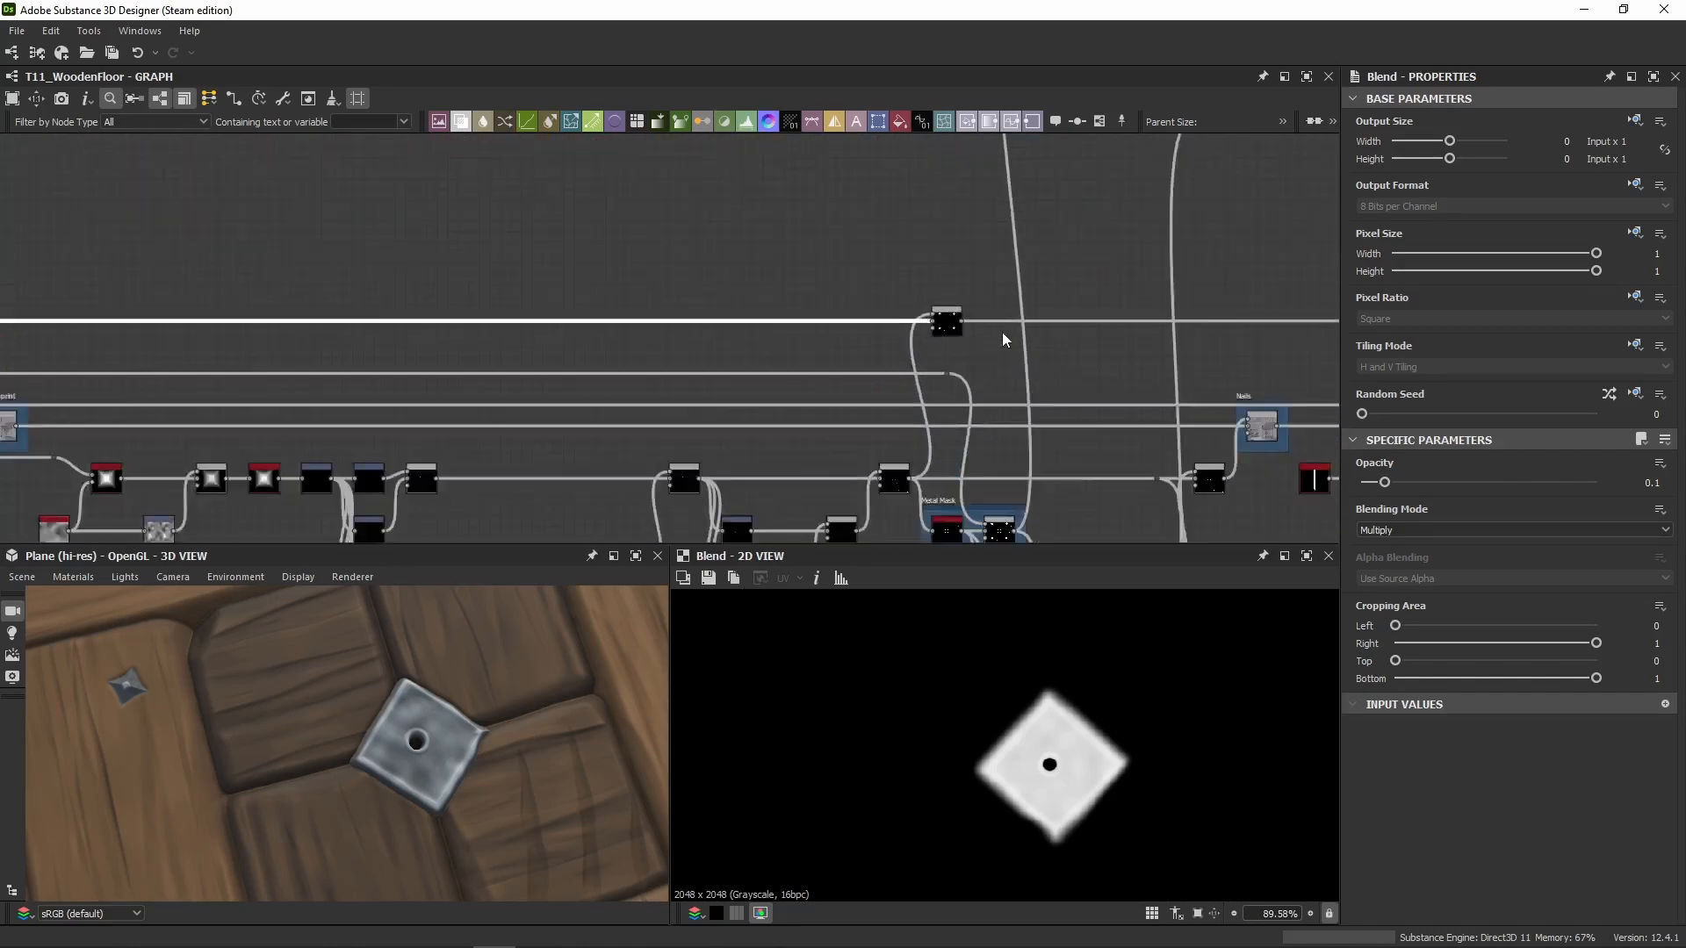
double_click(945, 328)
scroll(943, 338, down, 2)
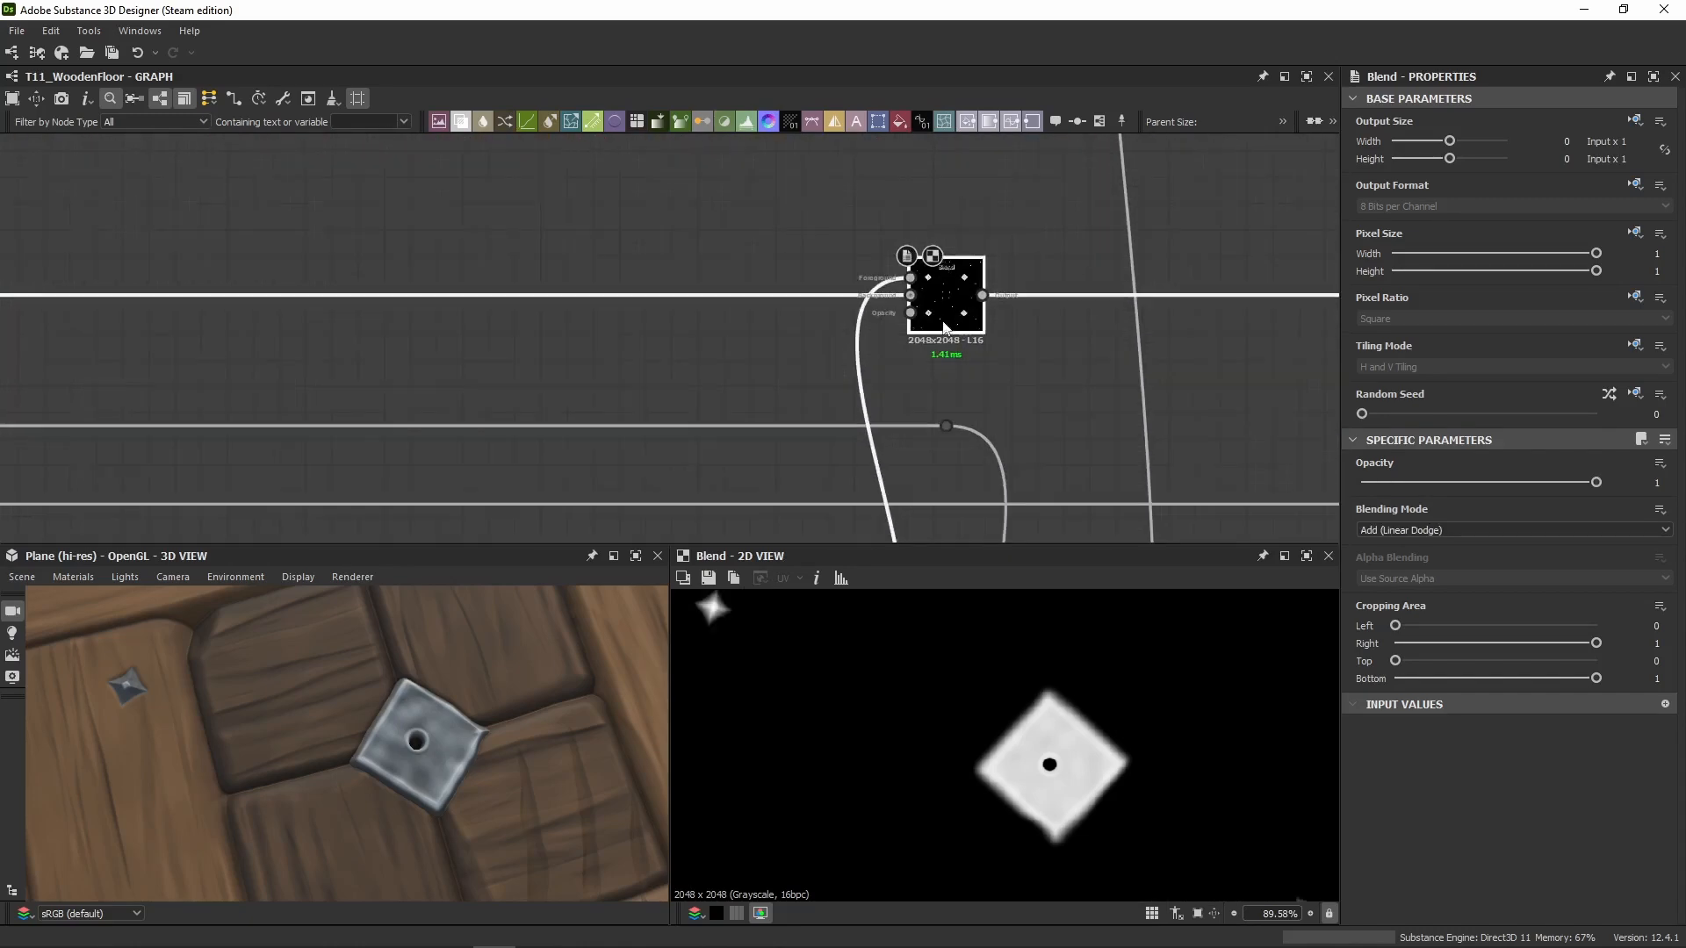
Step: Preview the Blend nodes that scatter the small metal studs above the Metal Mask frame, ending on their combined output
middle_drag(933, 376, 949, 278)
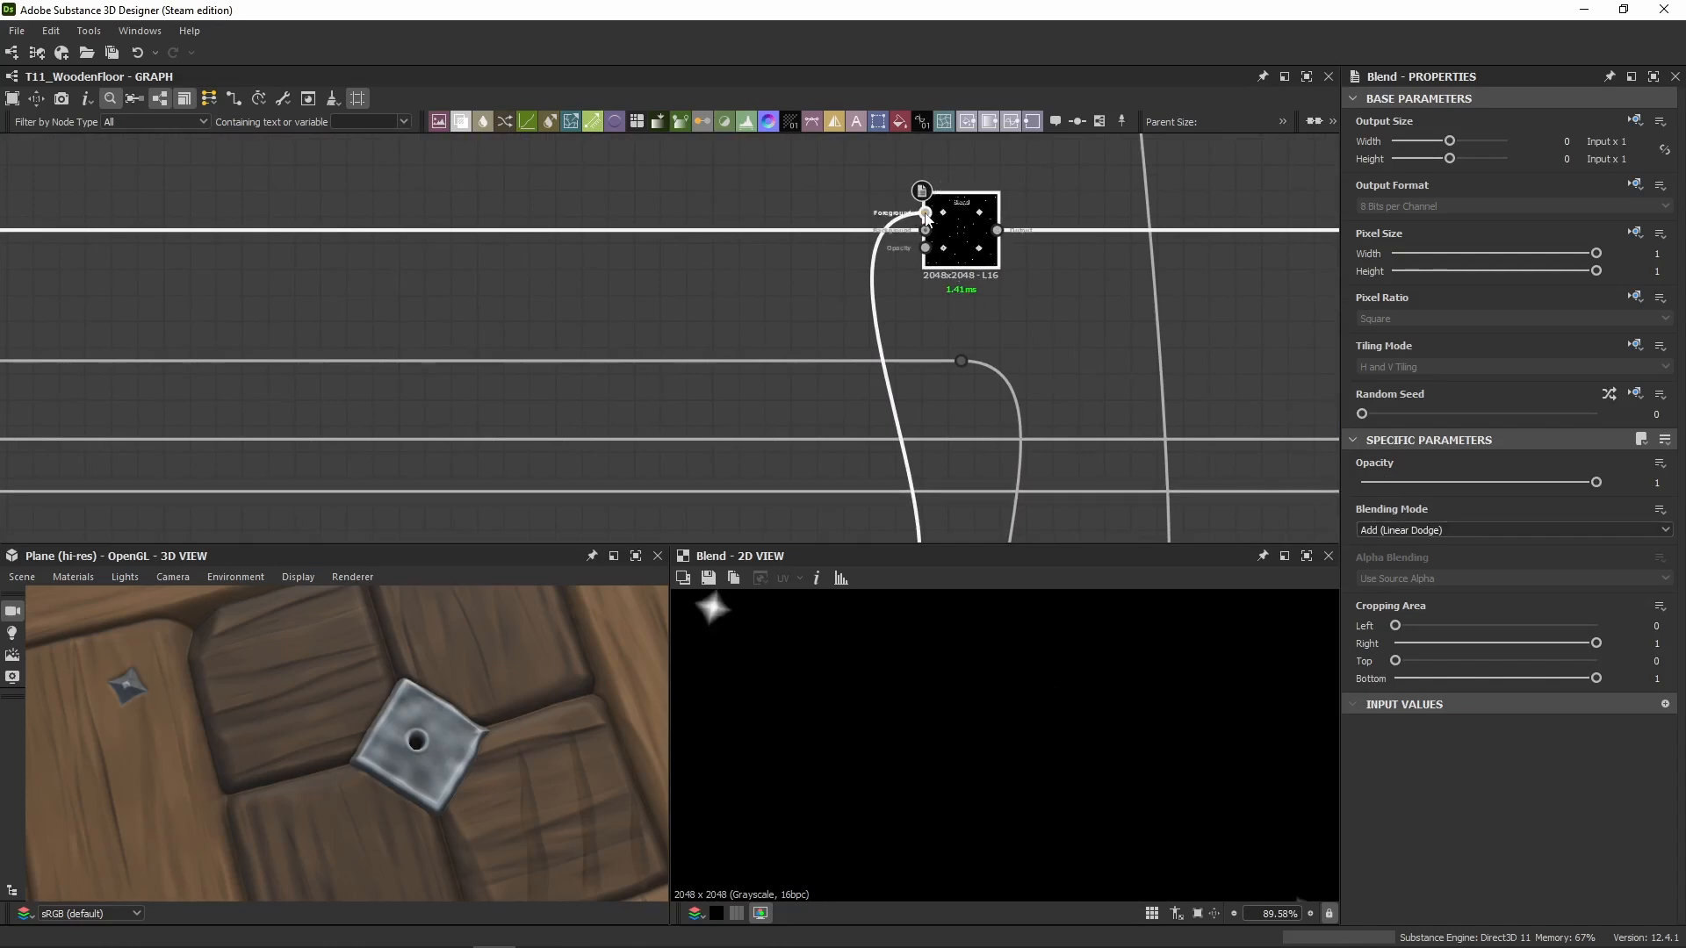
scroll(935, 305, down, 4)
scroll(934, 305, up, 5)
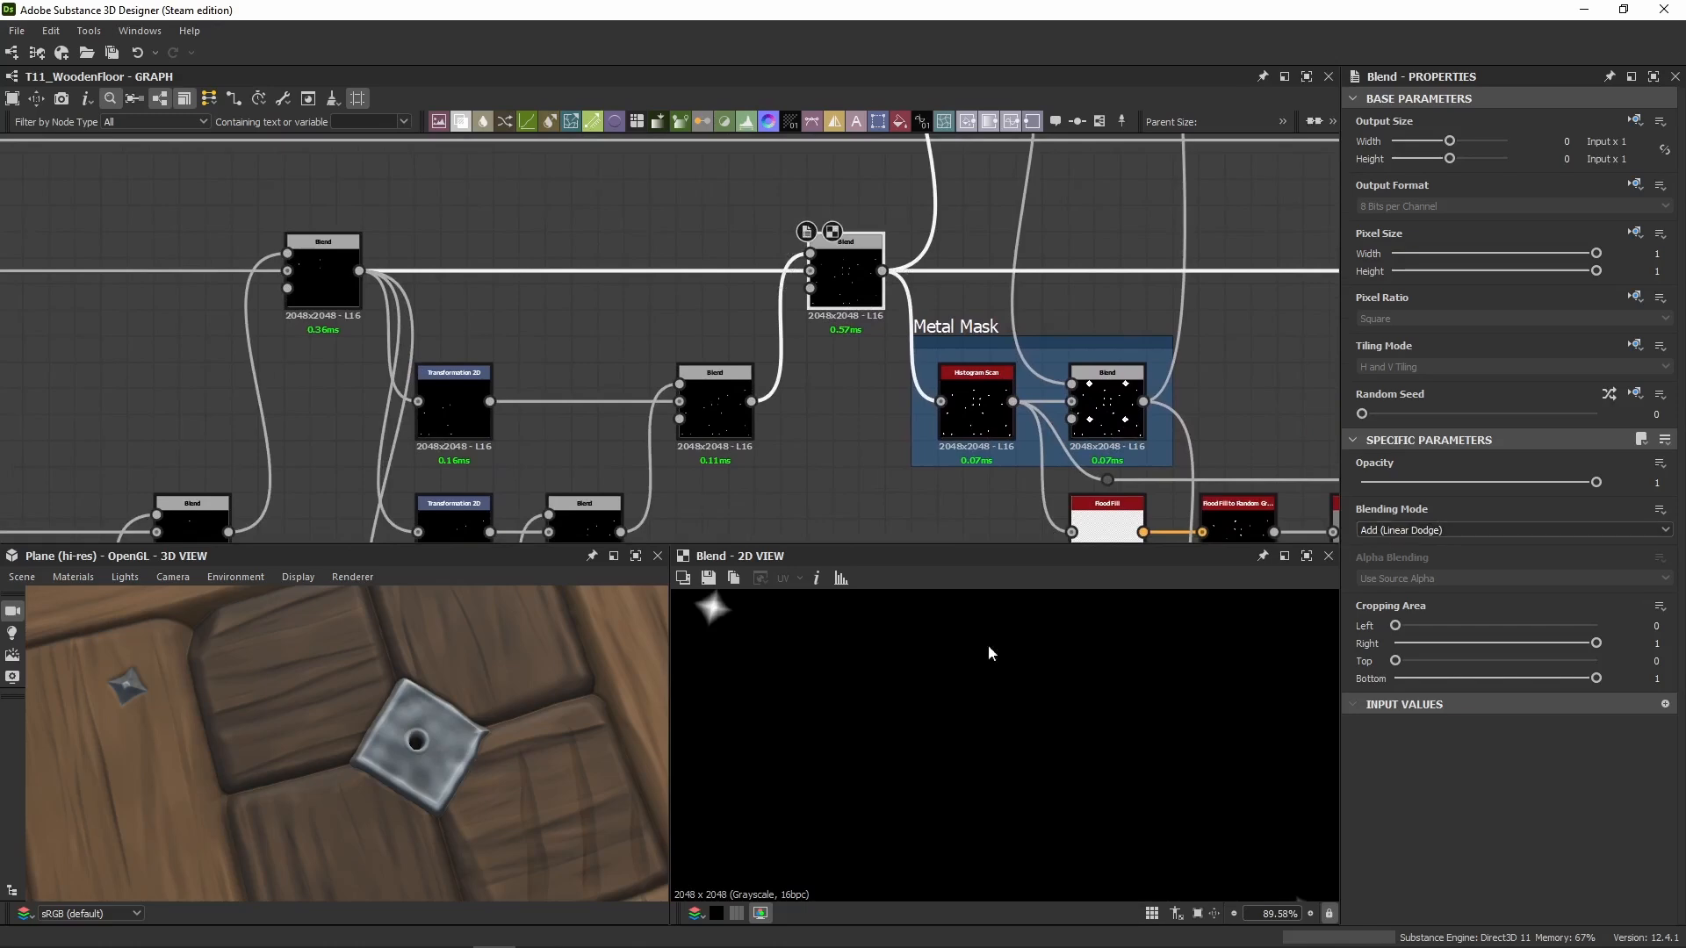
scroll(988, 653, down, 5)
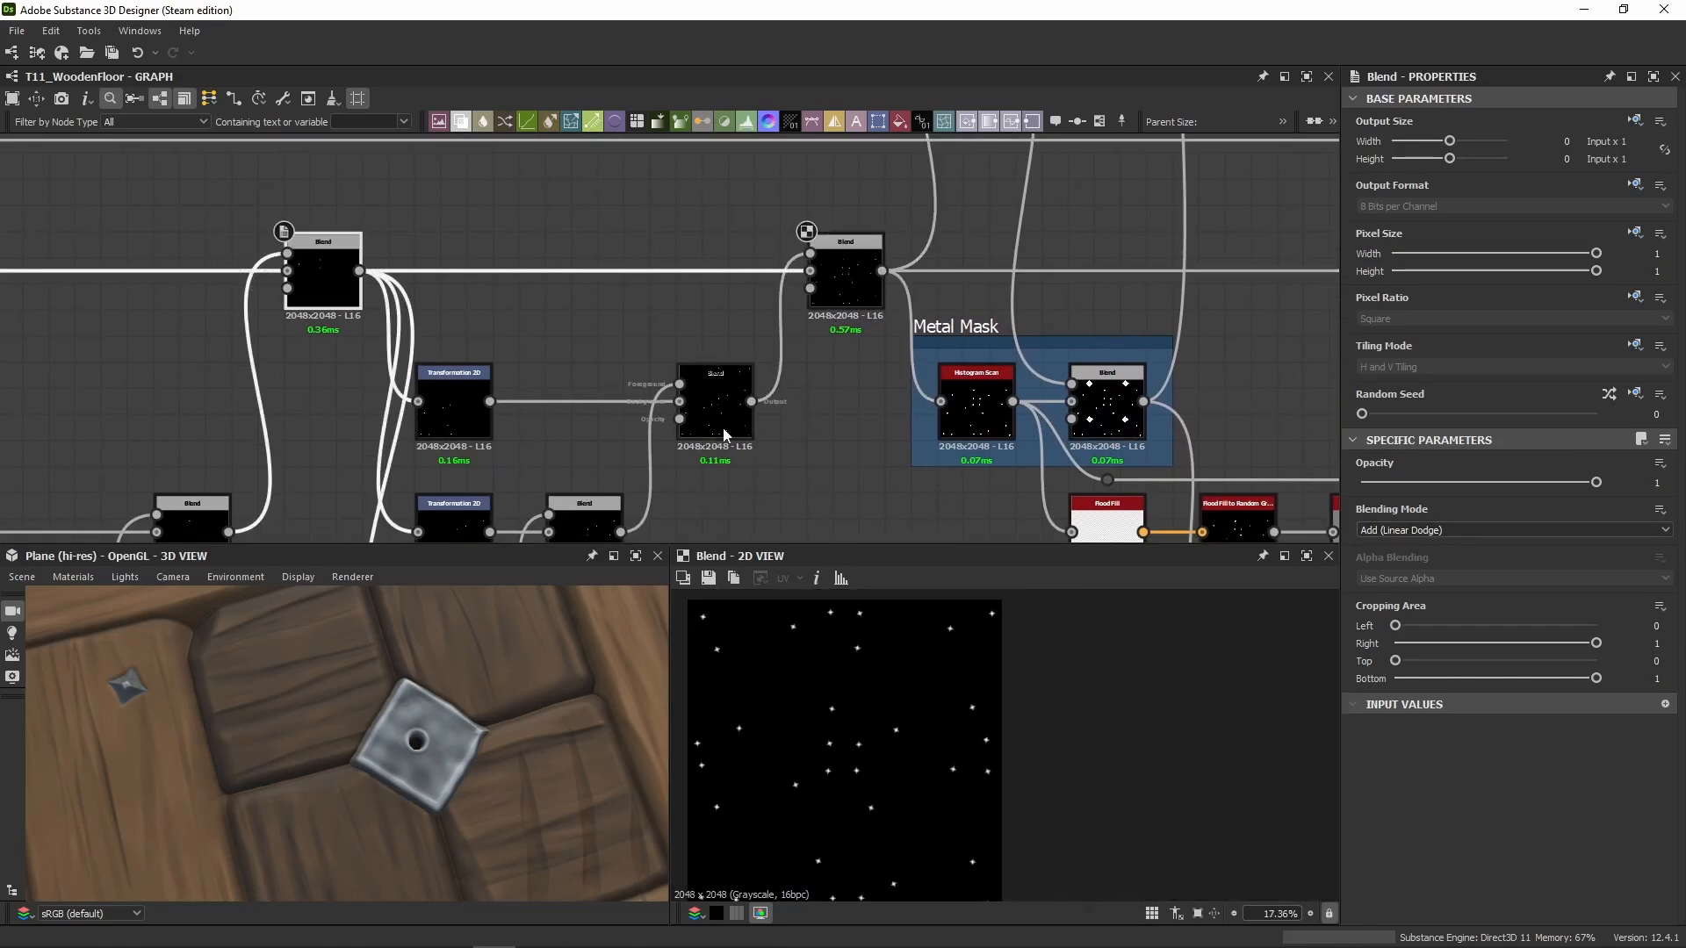
click(451, 437)
double_click(716, 417)
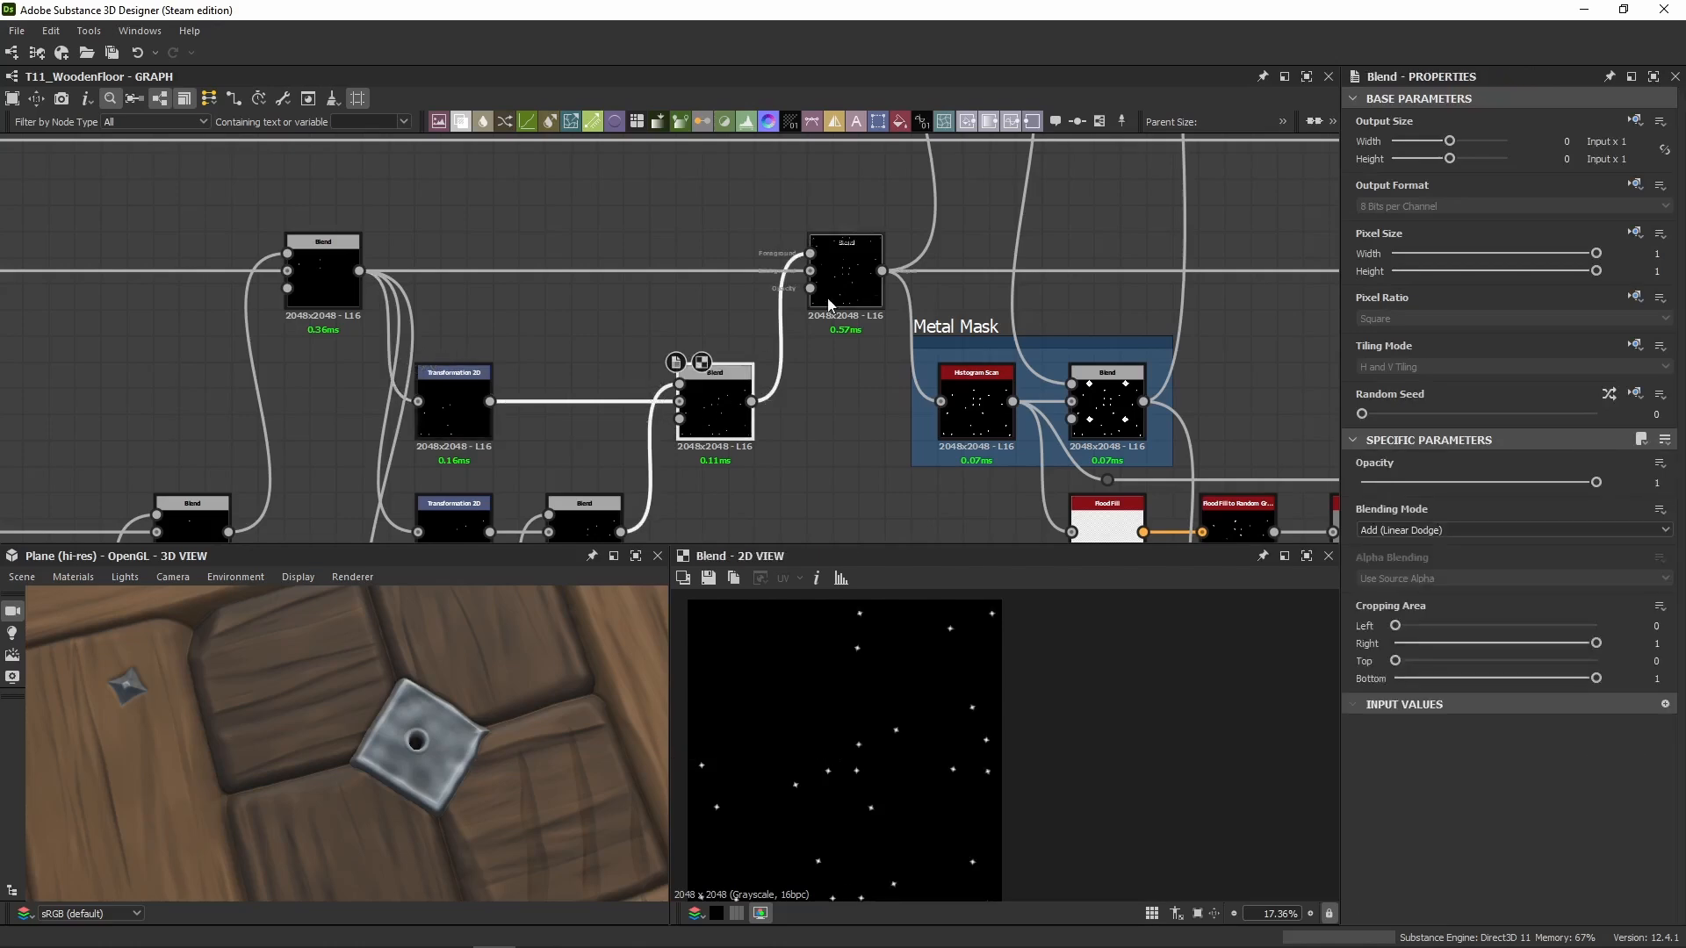
double_click(830, 303)
Step: Compare the combined plates-and-studs Blend with the Histogram Scan in the Metal Mask frame
middle_drag(884, 335, 829, 449)
scroll(829, 450, down, 5)
scroll(868, 304, up, 3)
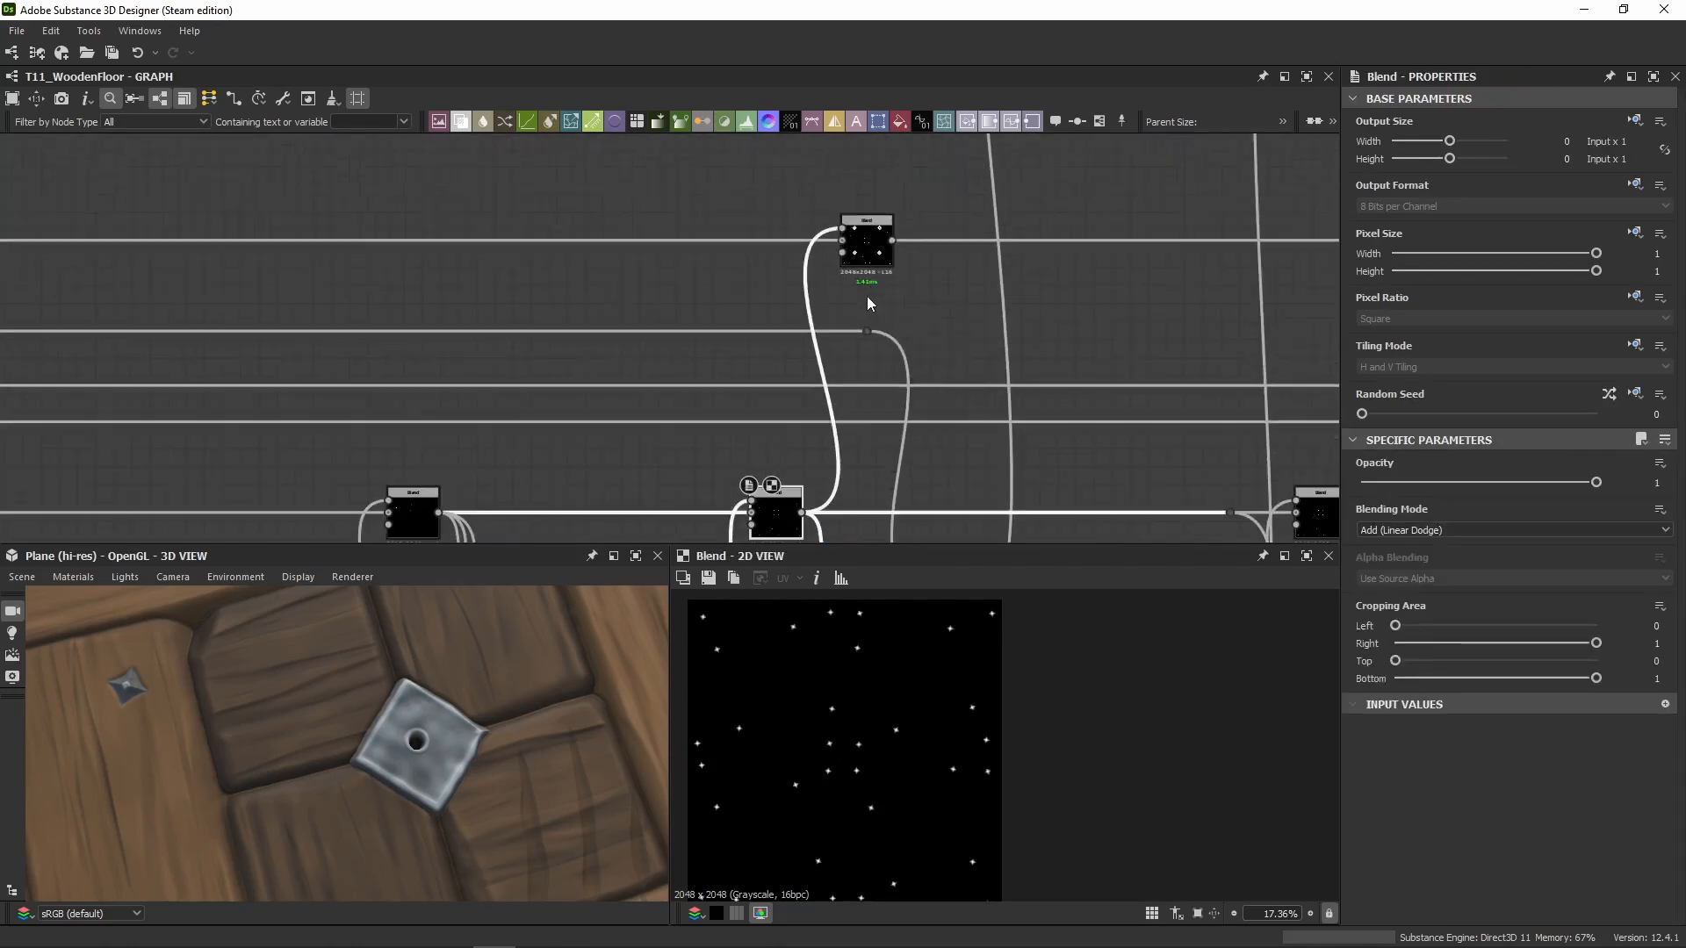
double_click(873, 256)
scroll(850, 351, down, 3)
double_click(850, 448)
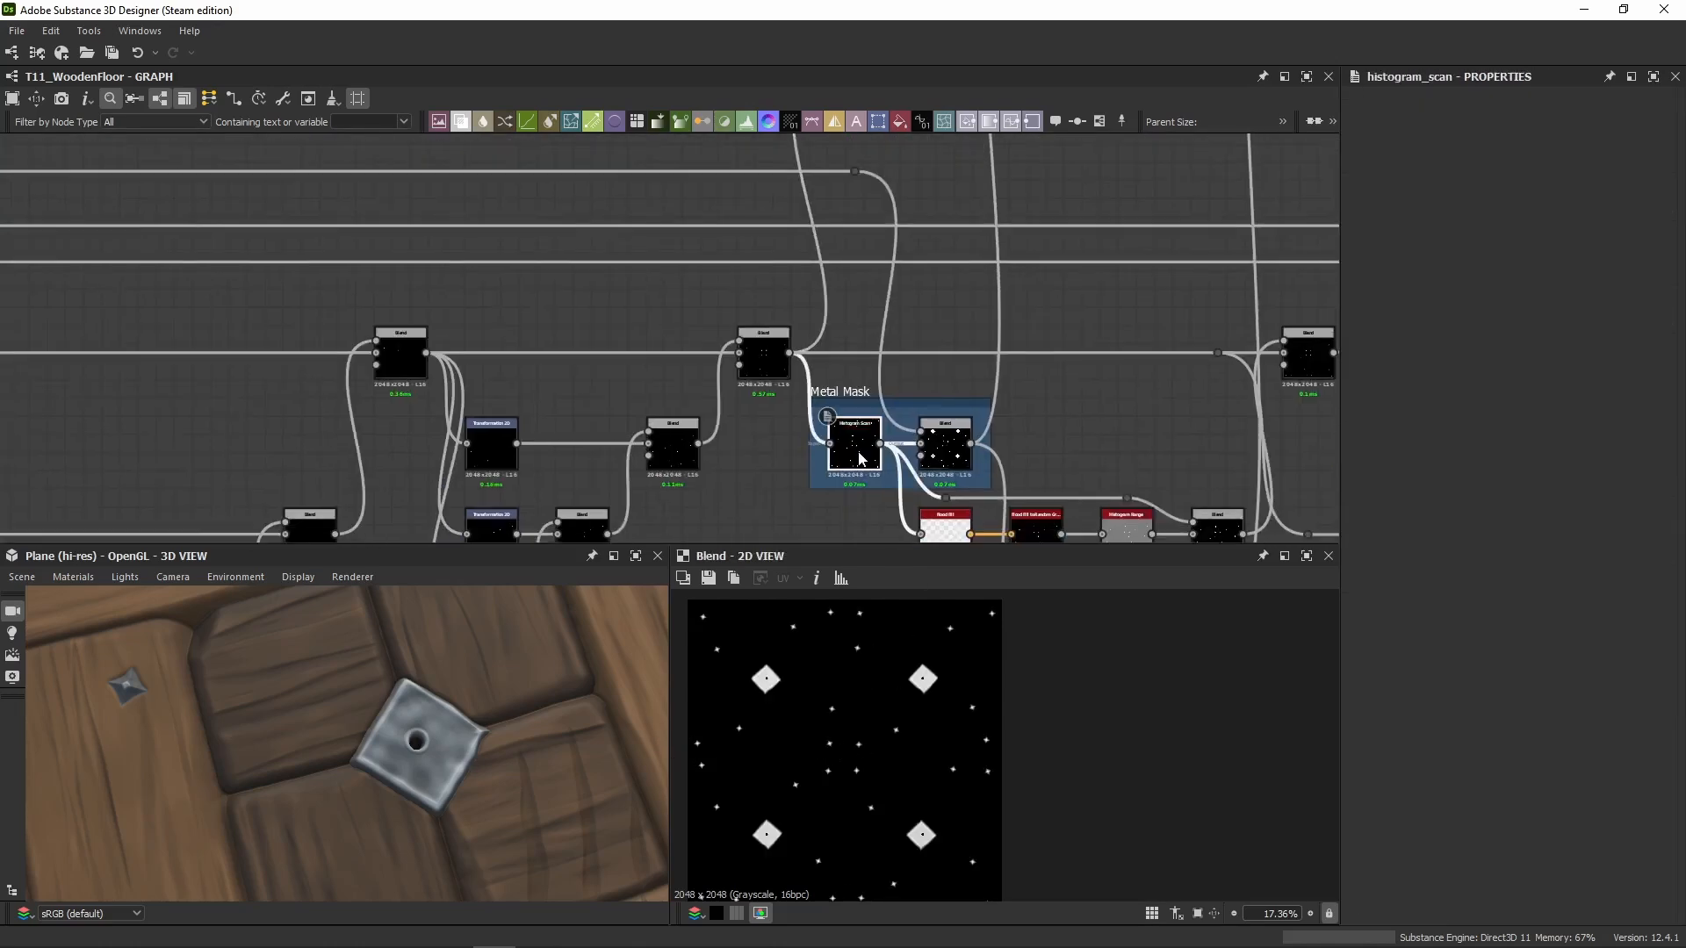
scroll(848, 334, up, 3)
double_click(850, 209)
Step: Follow the plates-and-studs Blend's output to the first Histogram Scan of Metal Highlight 01 and preview it
middle_drag(896, 250, 682, 256)
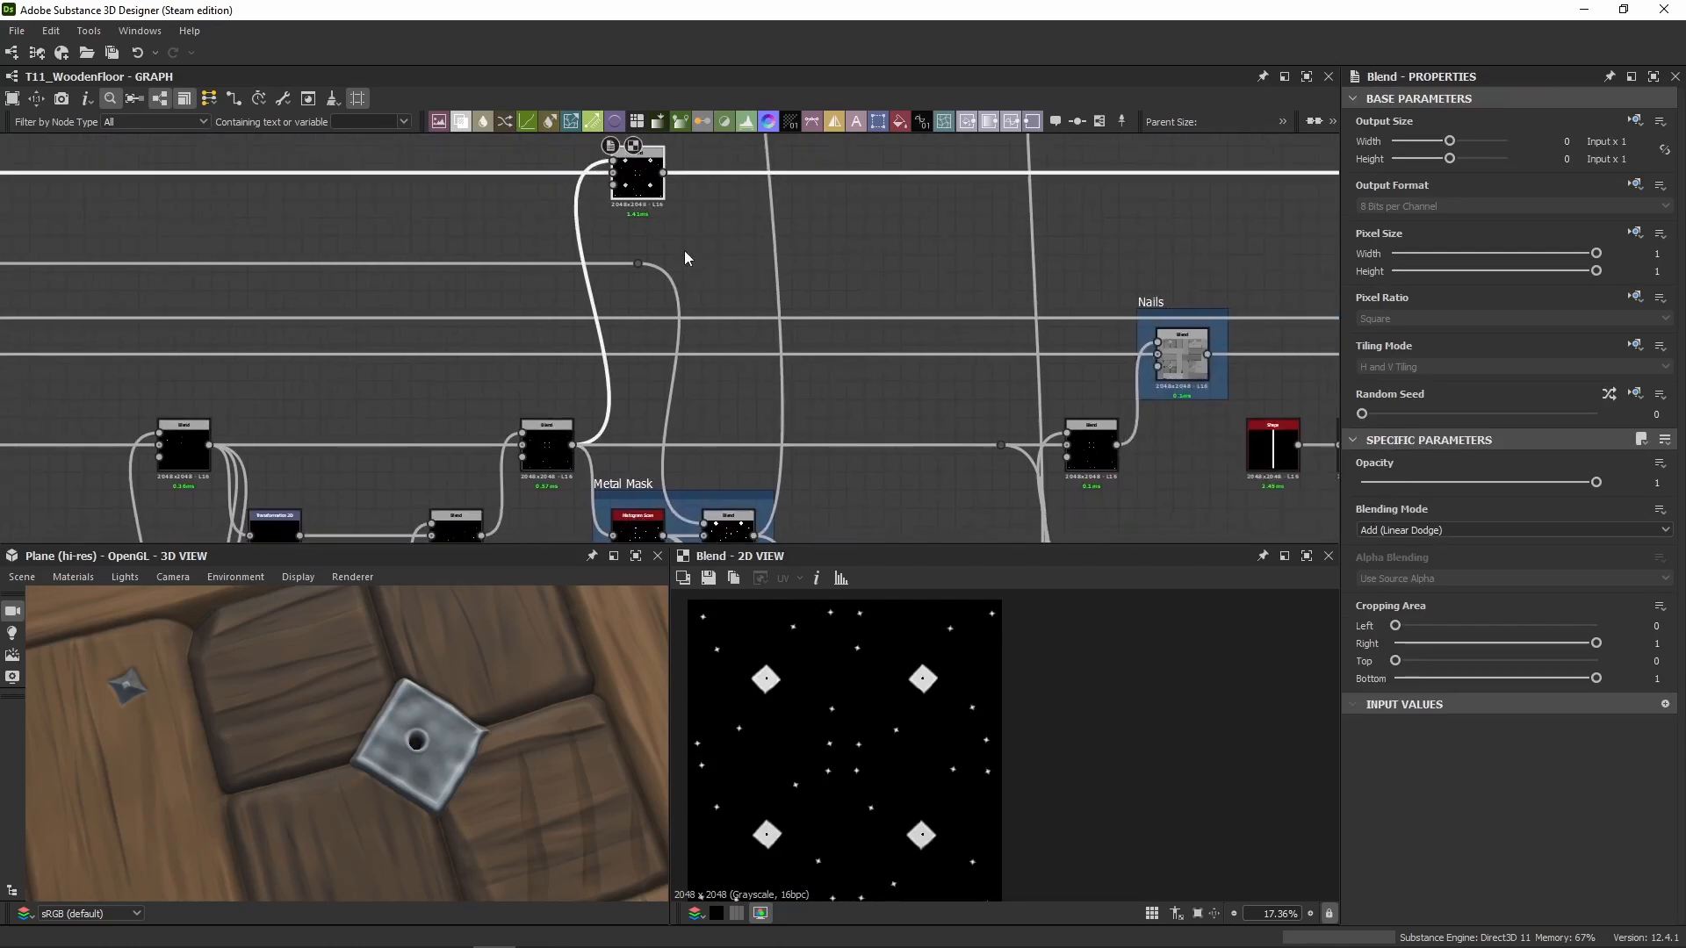
middle_drag(671, 173, 556, 328)
scroll(763, 338, down, 4)
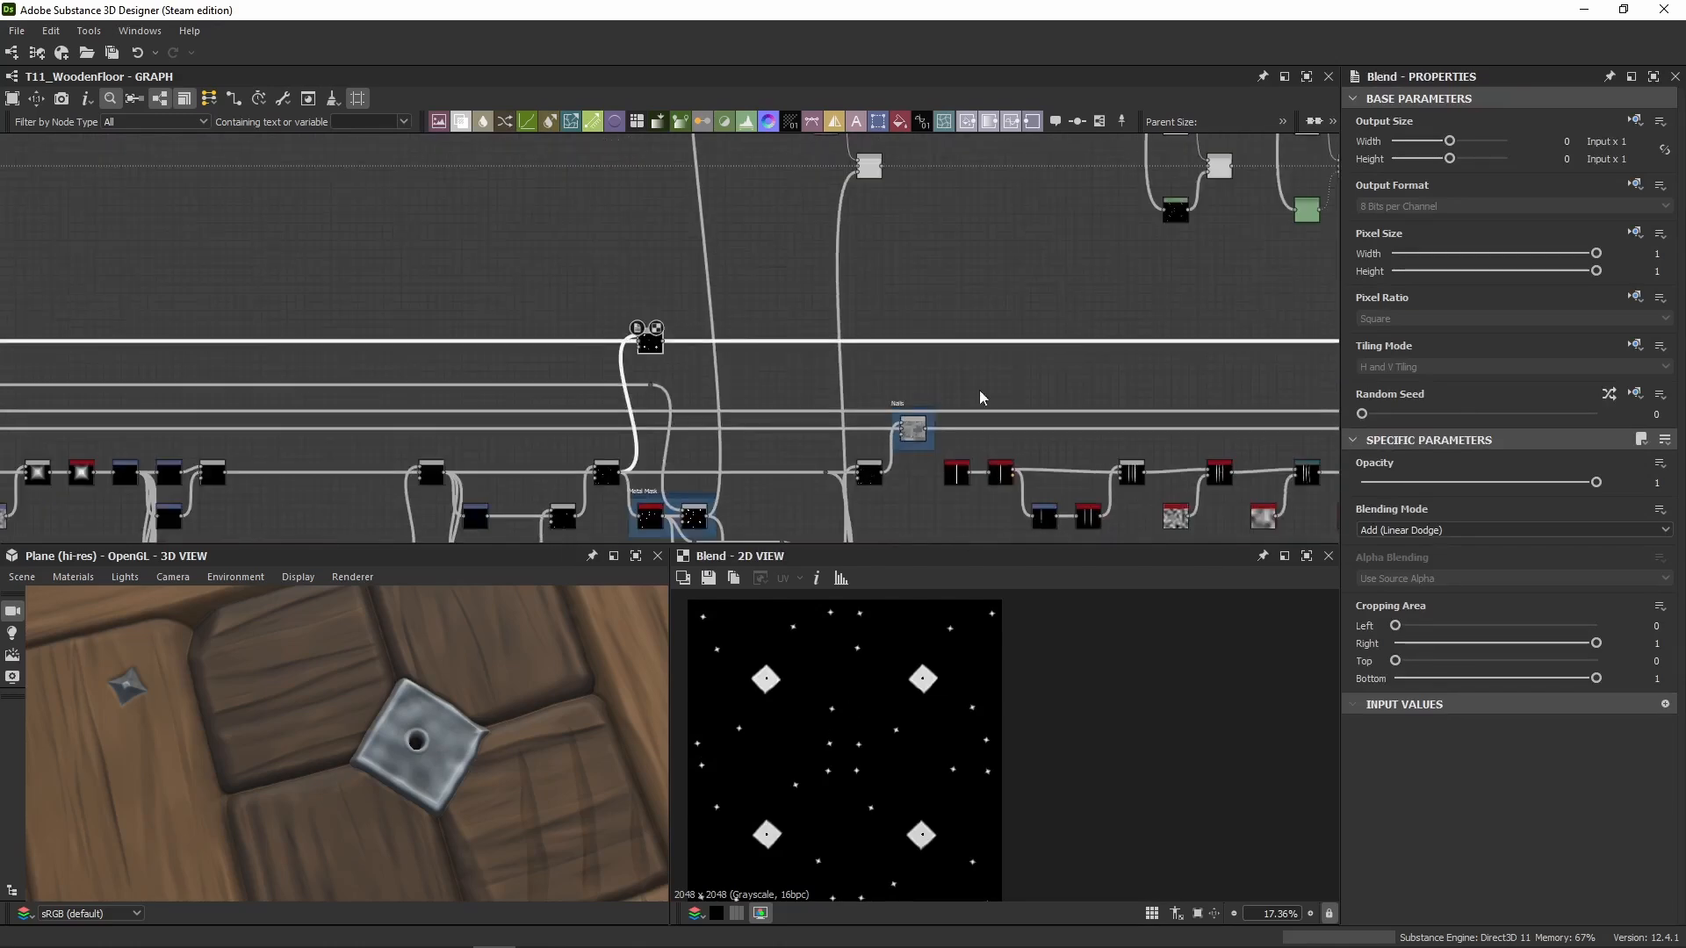
middle_drag(979, 390, 486, 390)
middle_drag(998, 346, 673, 462)
middle_drag(991, 376, 963, 600)
middle_drag(919, 339, 886, 474)
scroll(922, 383, up, 9)
double_click(956, 328)
scroll(755, 681, up, 5)
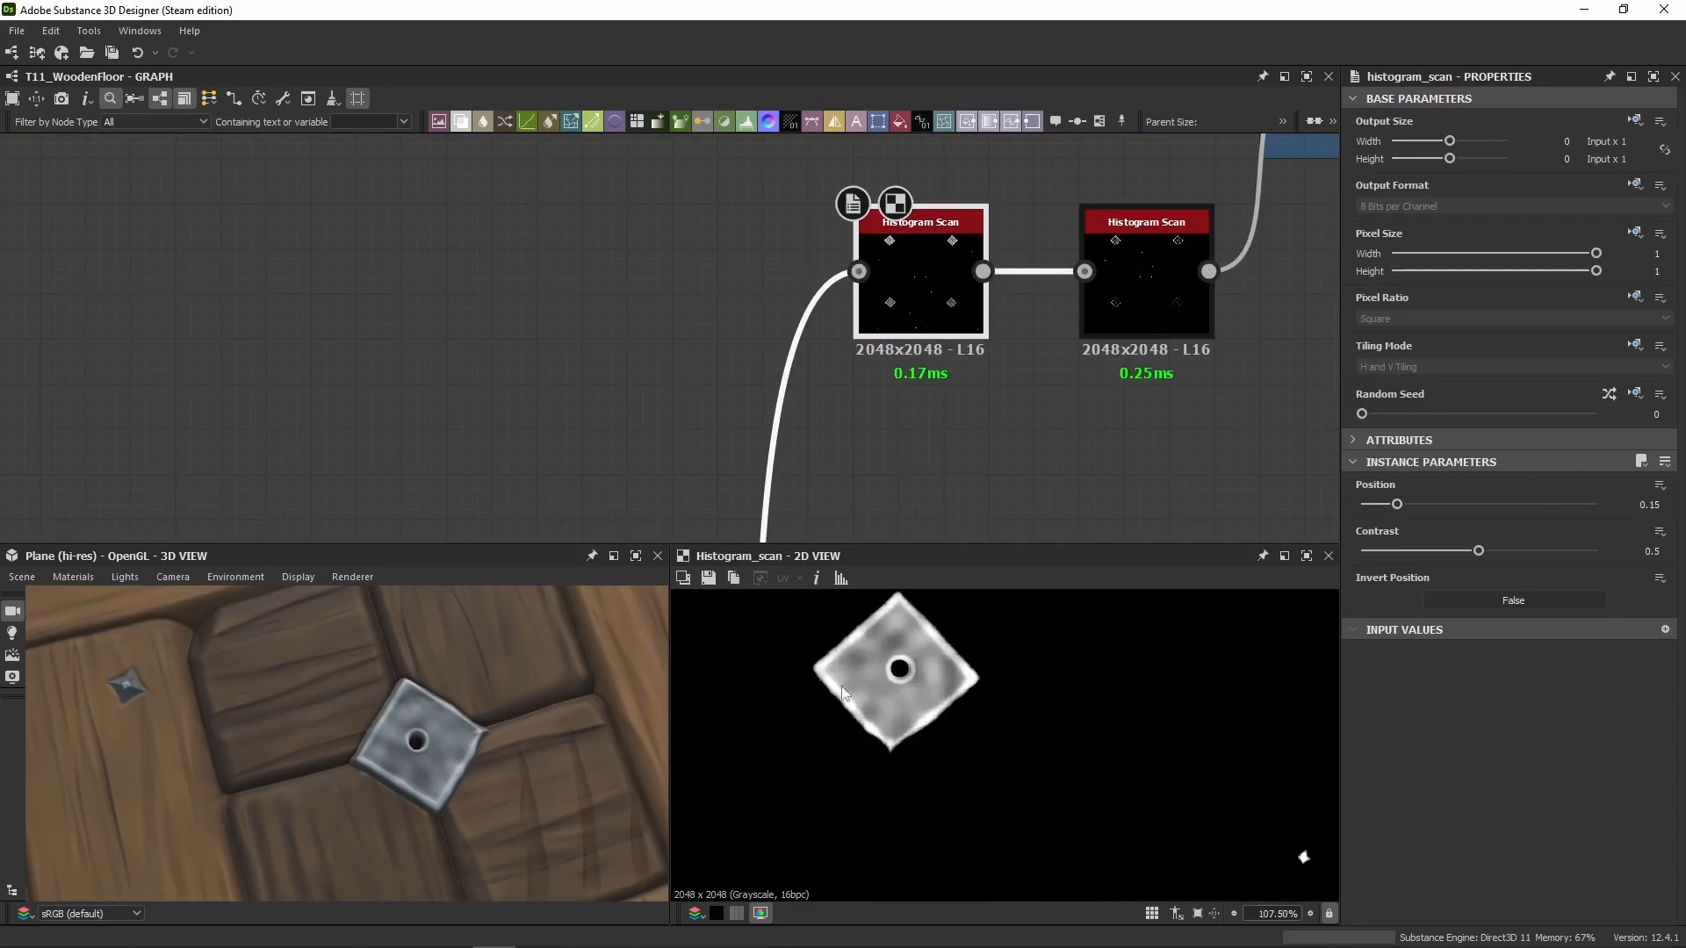
Step: Compare both chained Histogram Scans close up on a metal plate and check the second one's Position and Contrast
scroll(1008, 656, down, 5)
scroll(1008, 656, up, 10)
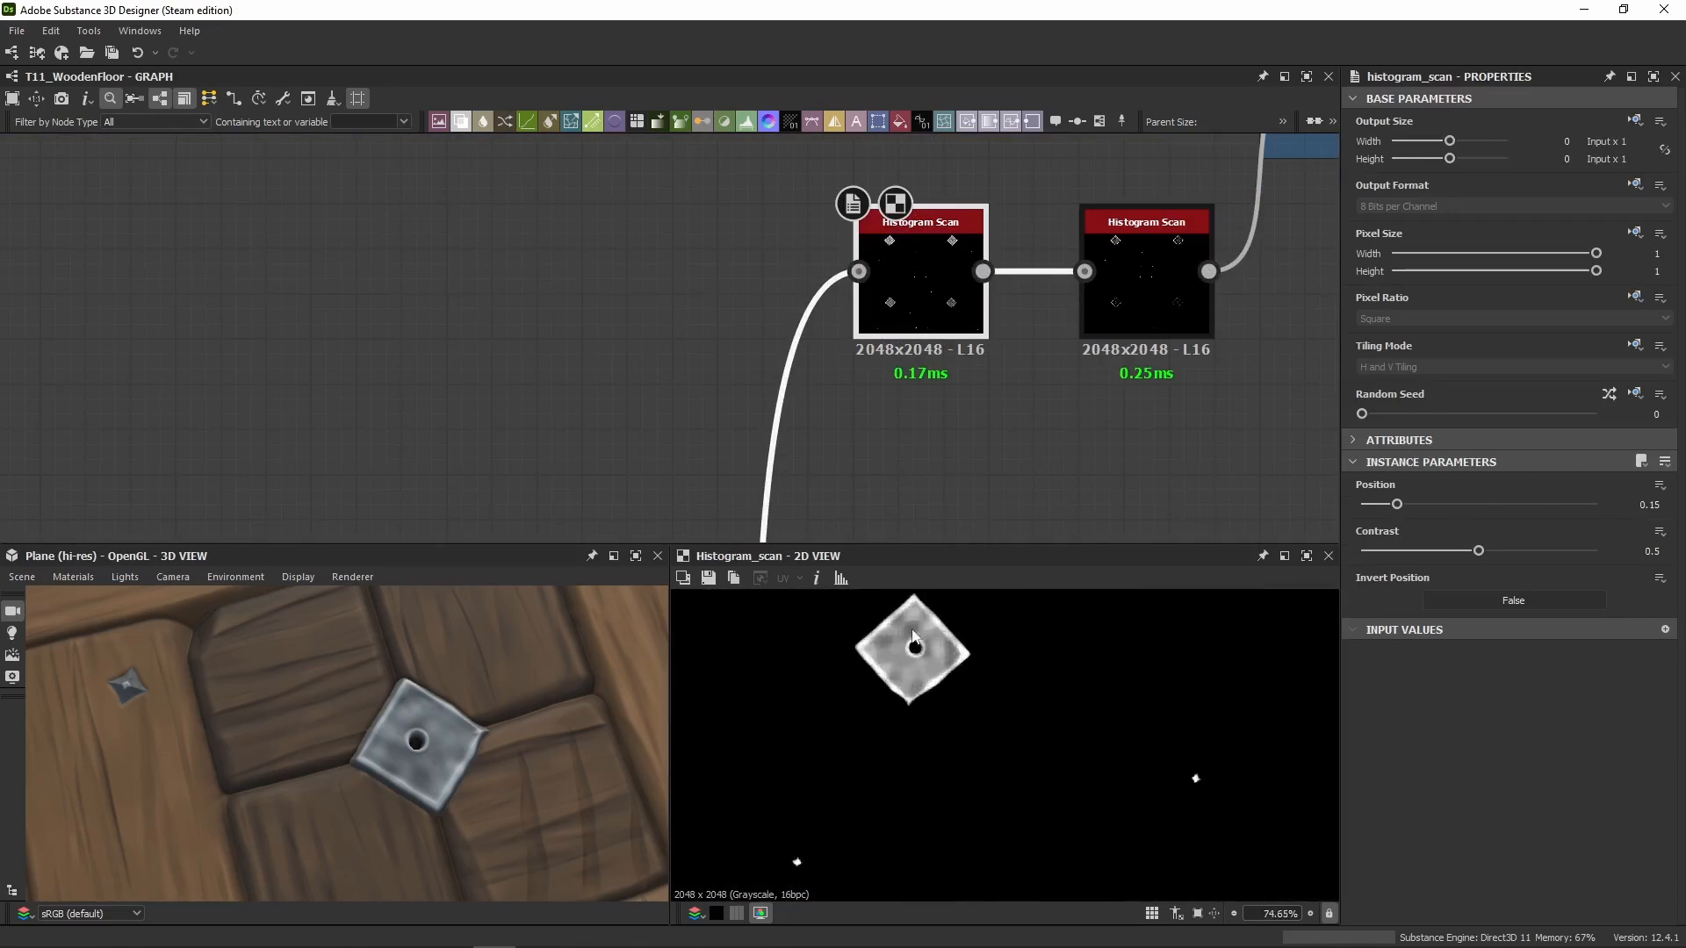
middle_drag(944, 622, 929, 677)
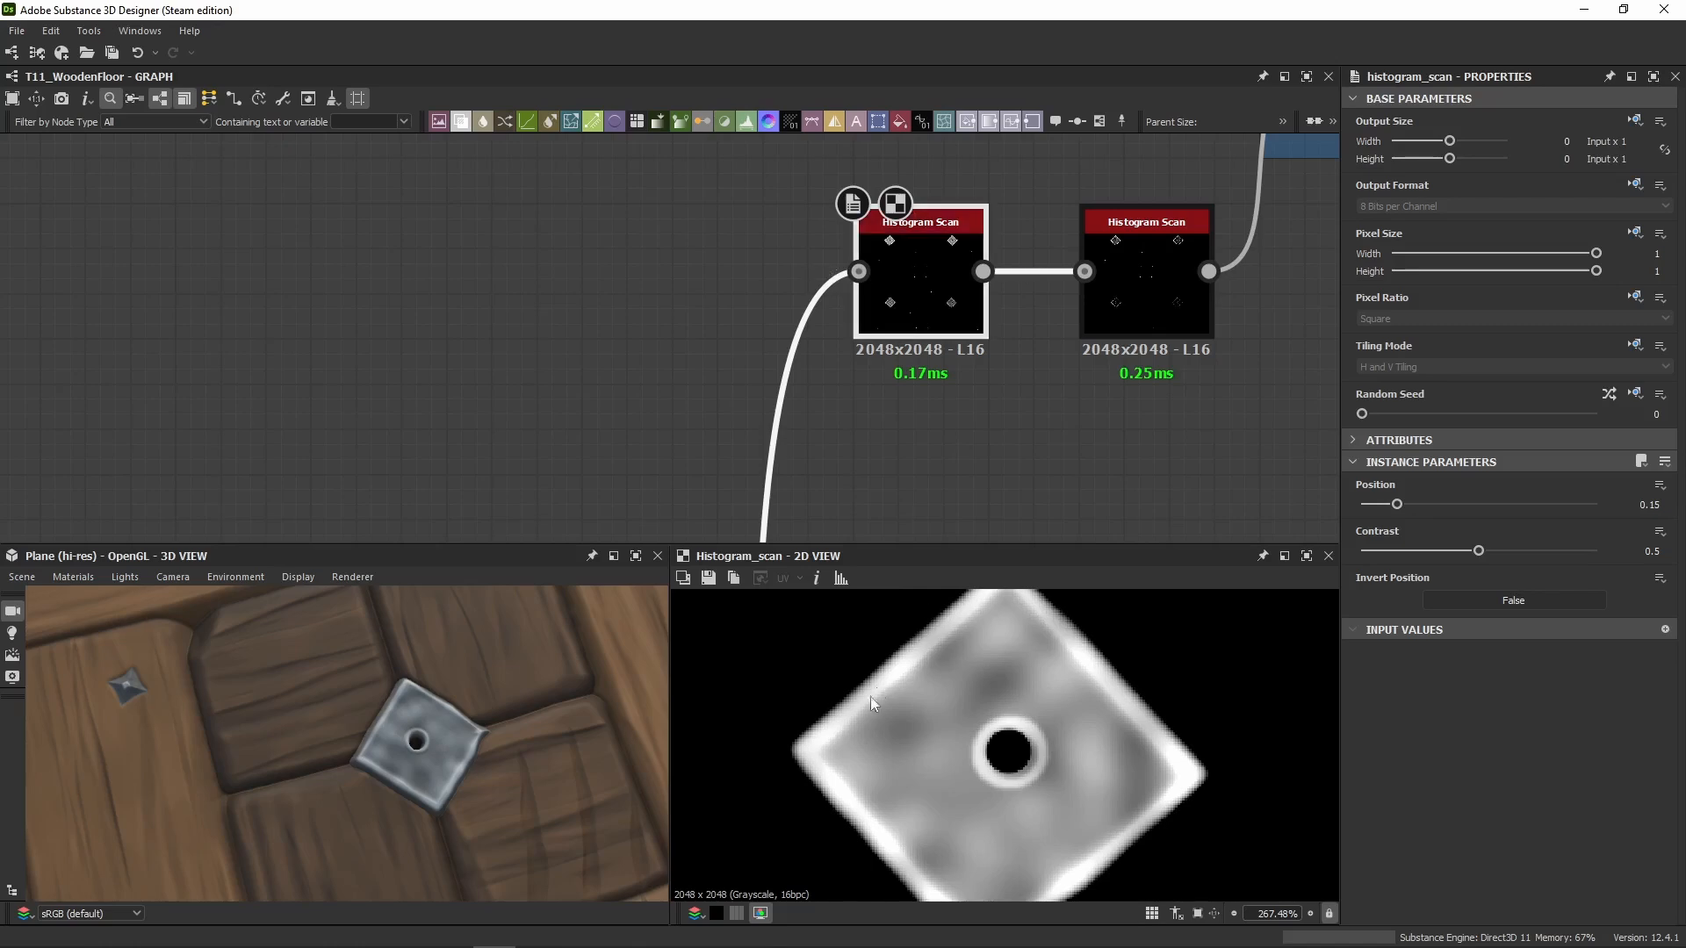
middle_drag(1104, 392, 793, 451)
double_click(836, 367)
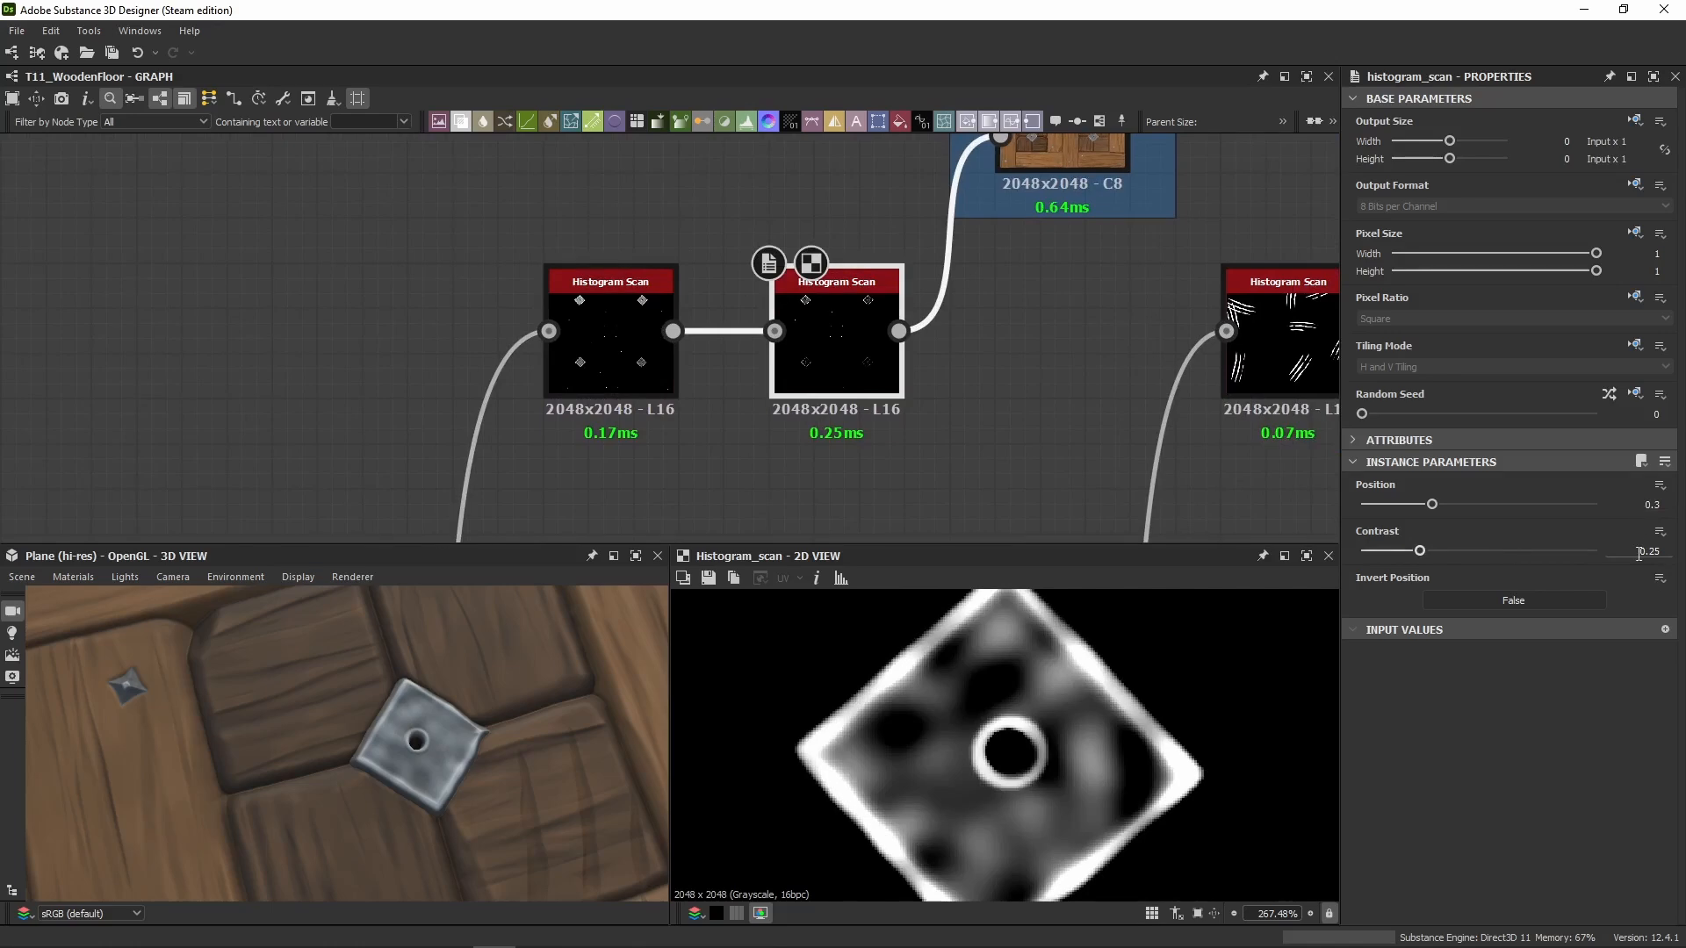
middle_drag(914, 293, 630, 429)
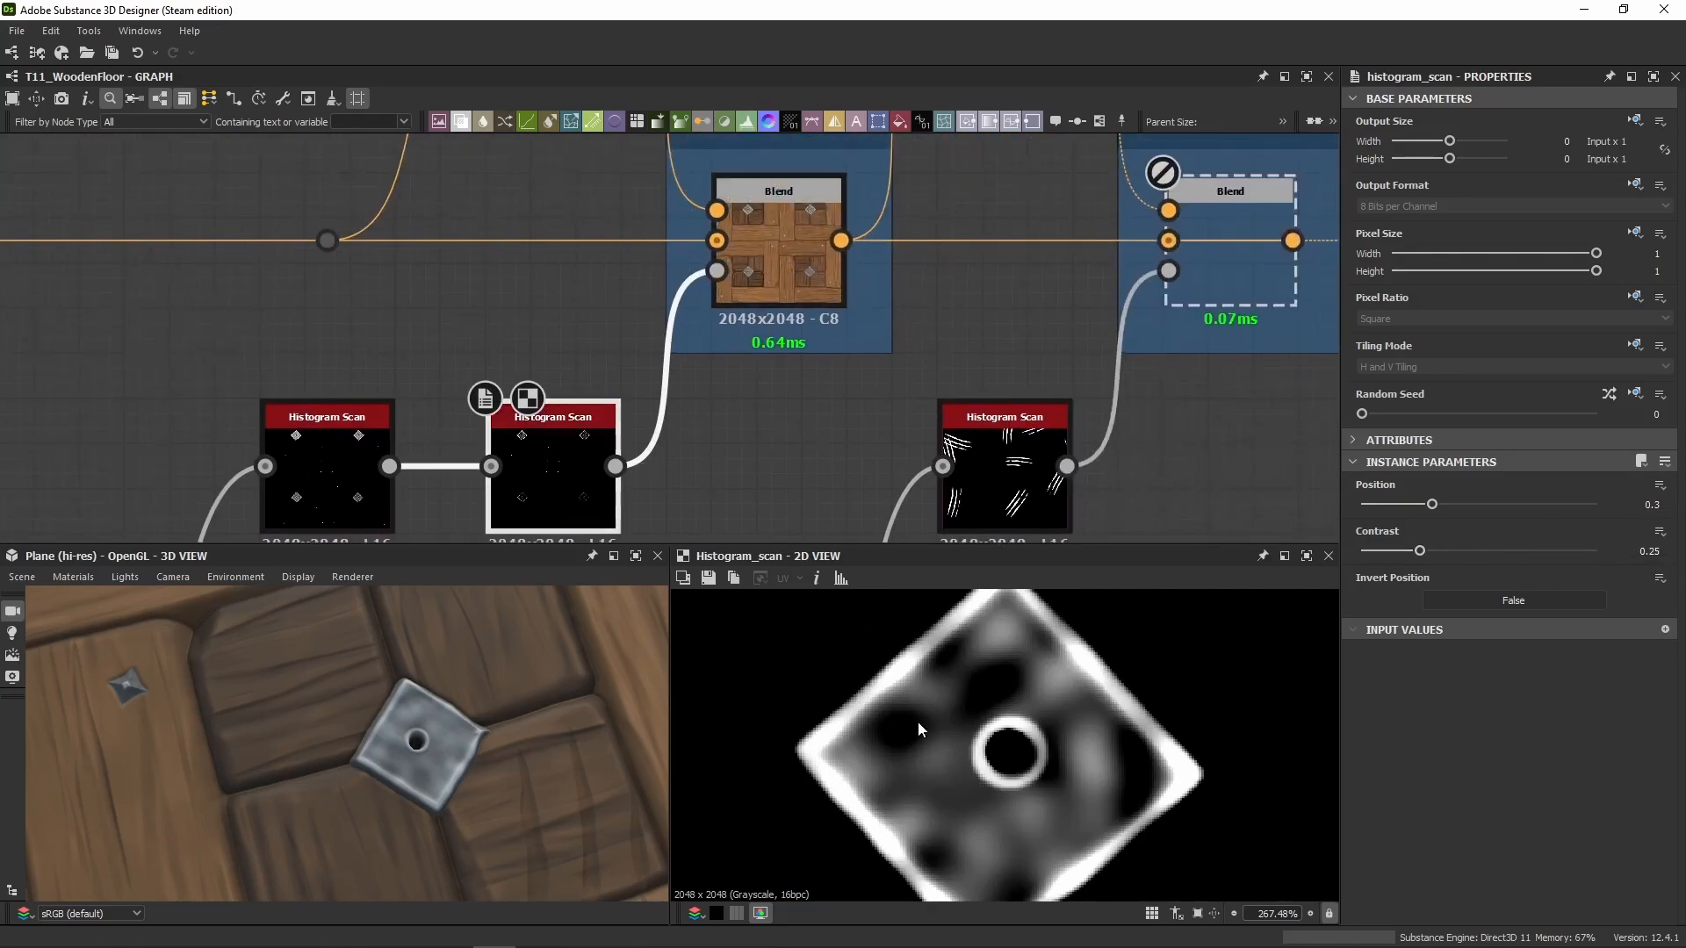
scroll(882, 722, up, 2)
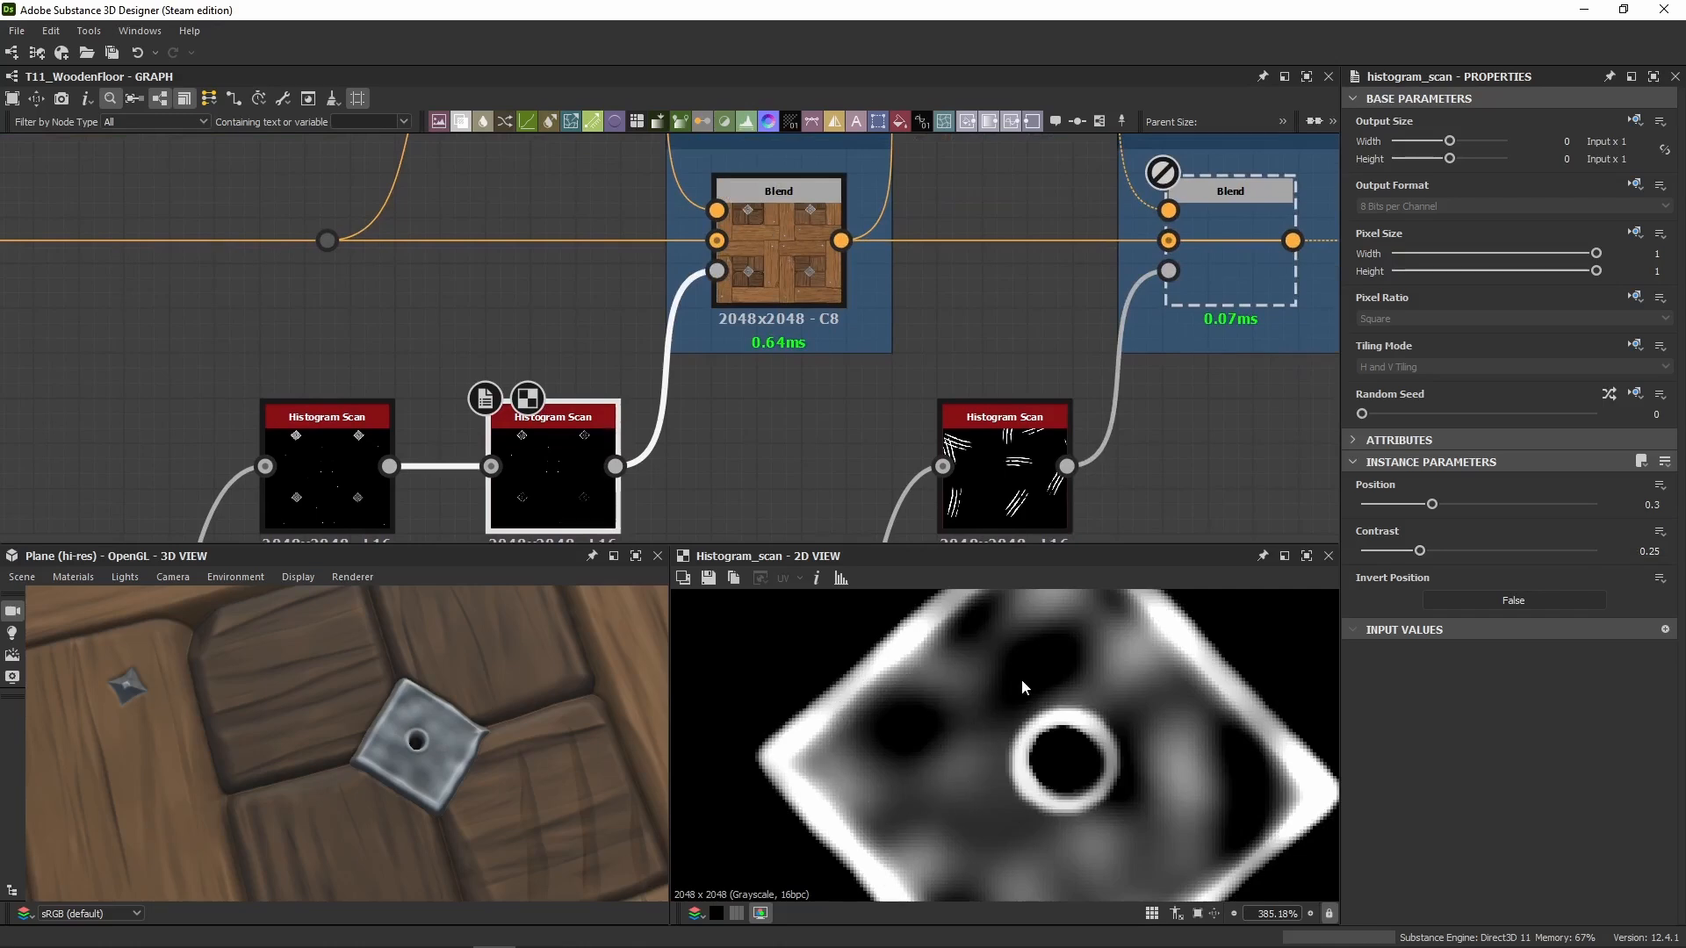
Step: Compare the Metal Highlight 01 Blend with its HSL input and inspect the highlights on a plate and a stud
middle_drag(527, 360, 548, 388)
scroll(661, 429, down, 2)
click(765, 398)
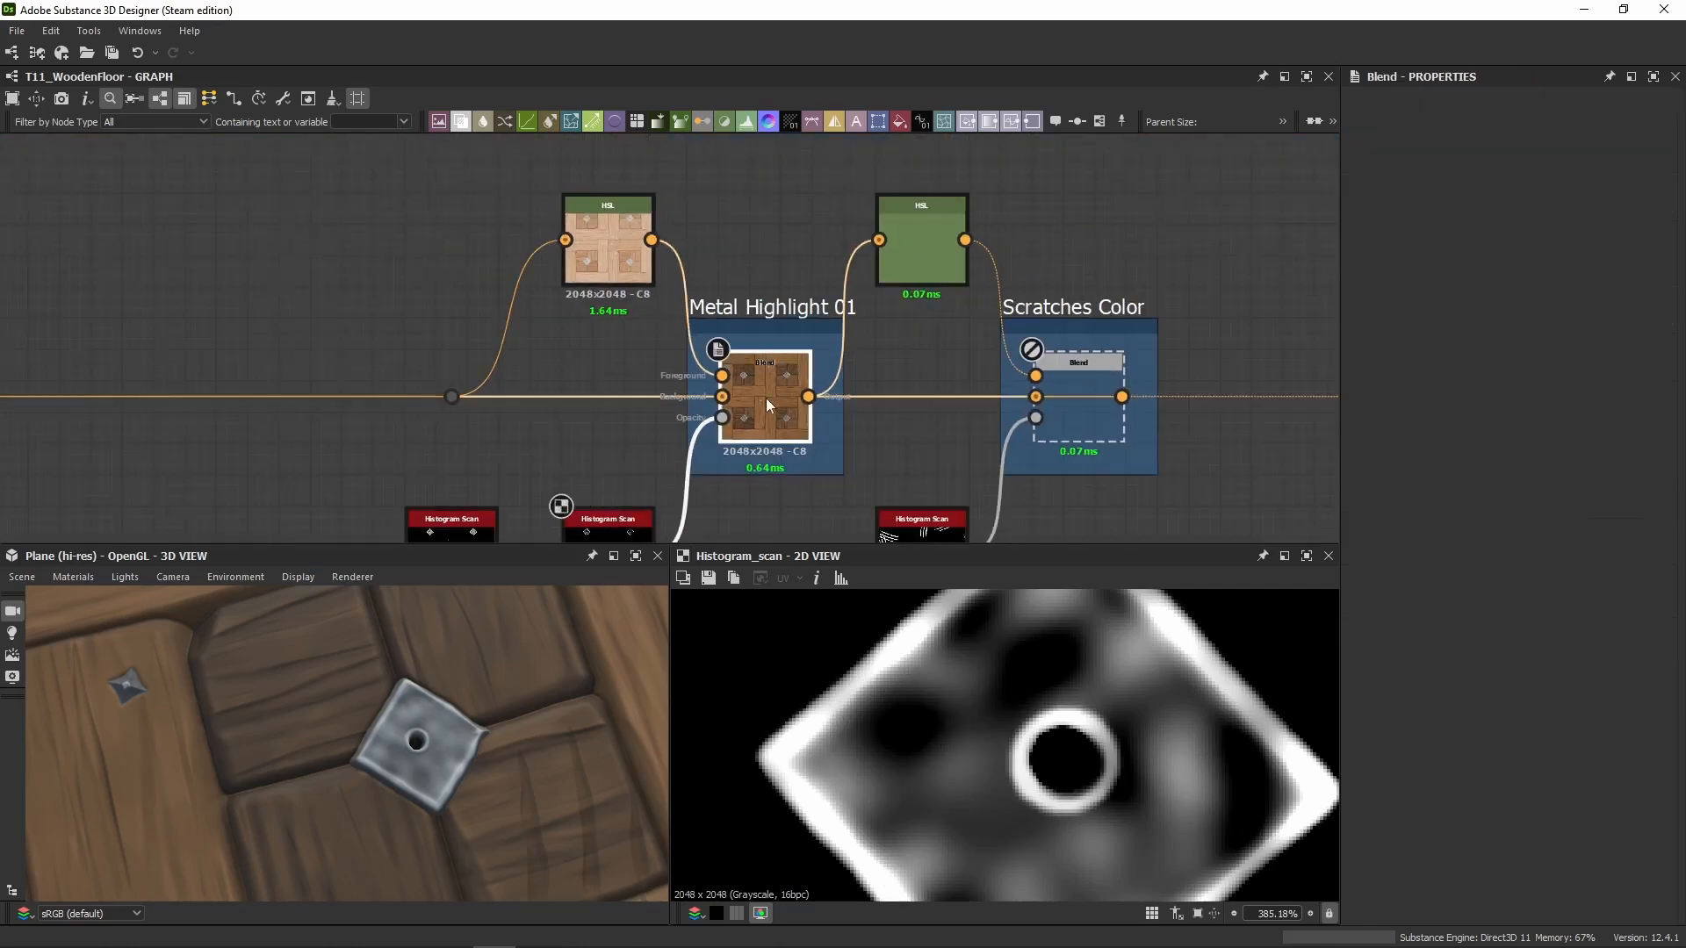
scroll(883, 751, down, 2)
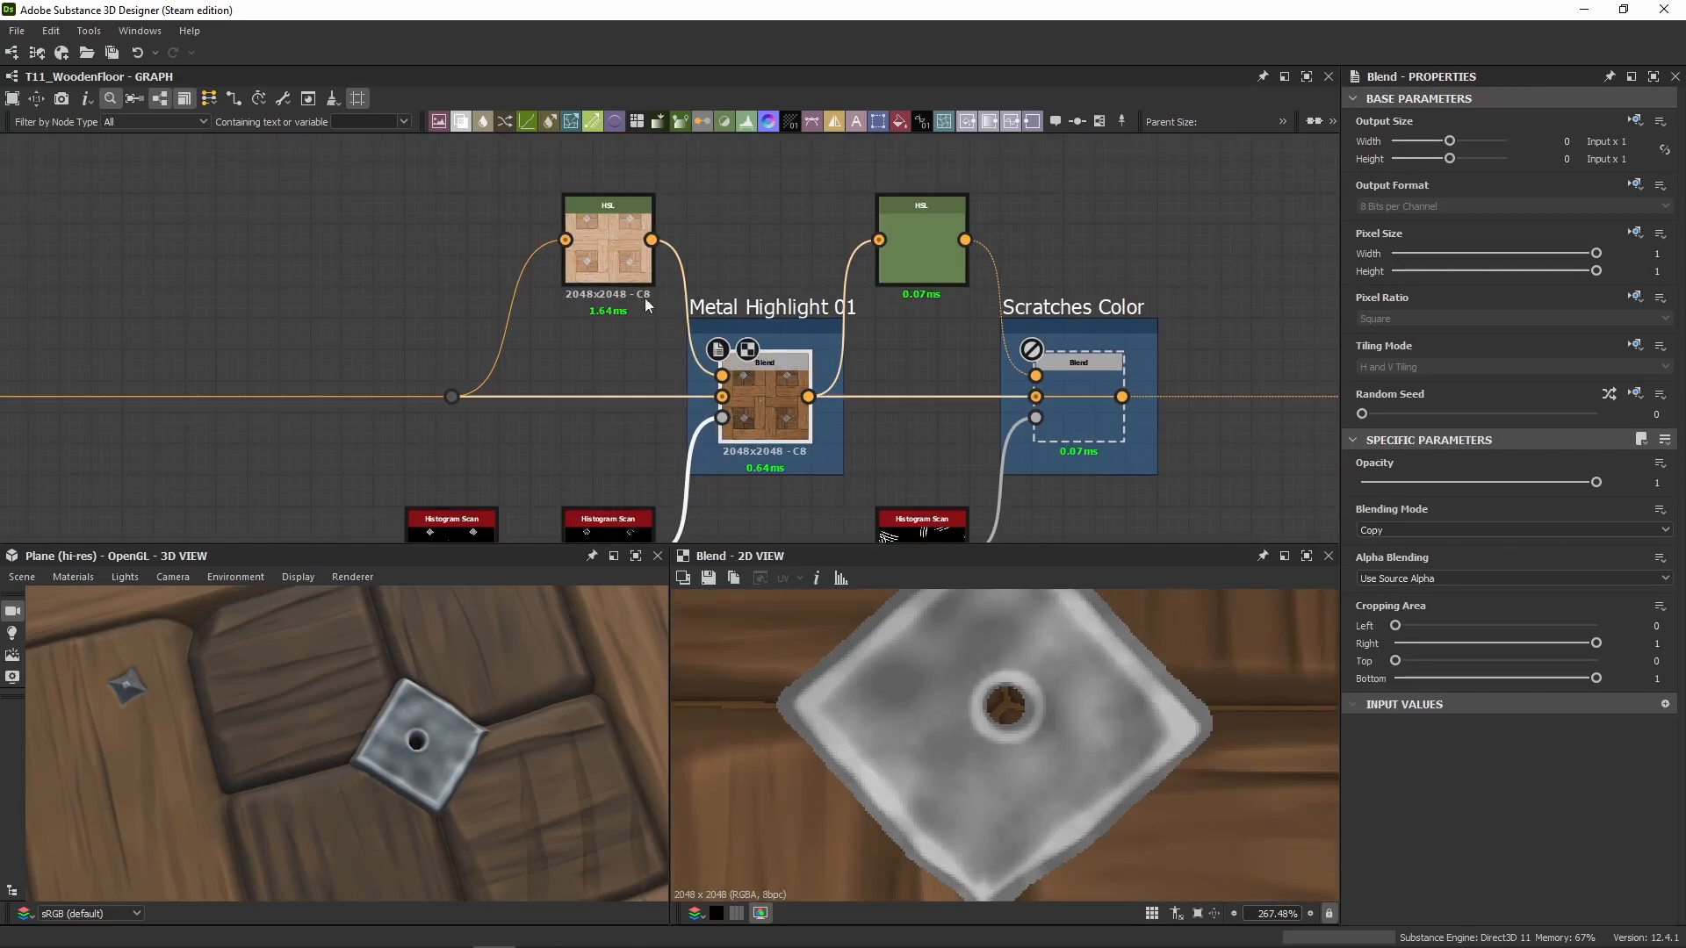
click(608, 242)
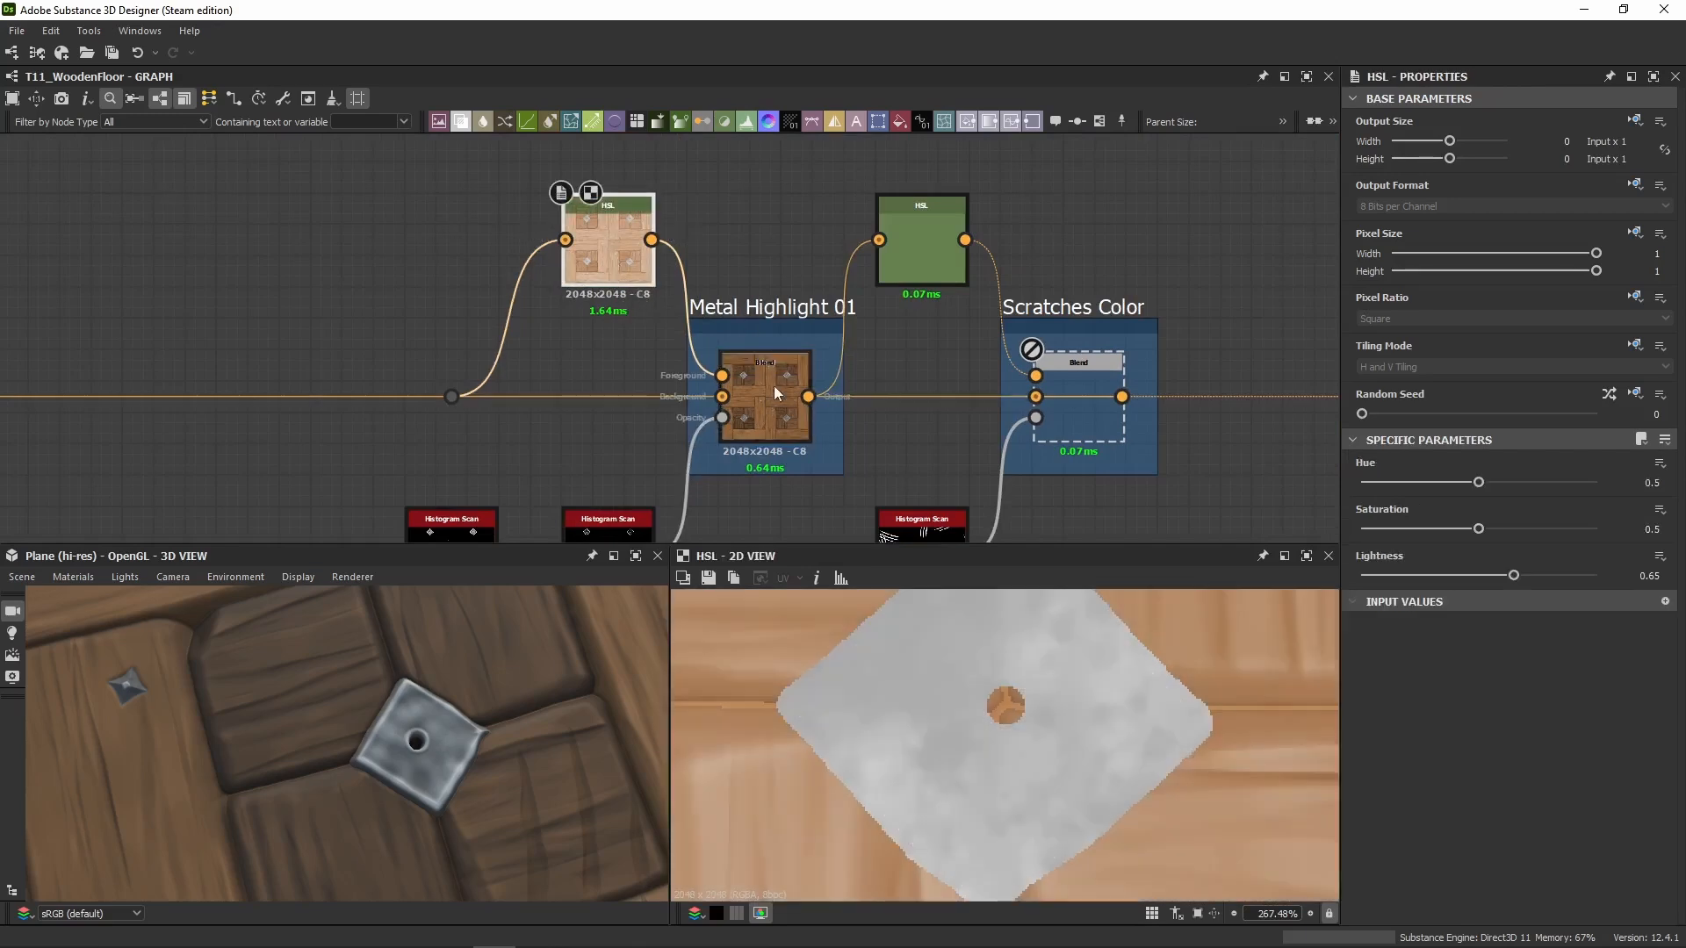
click(772, 393)
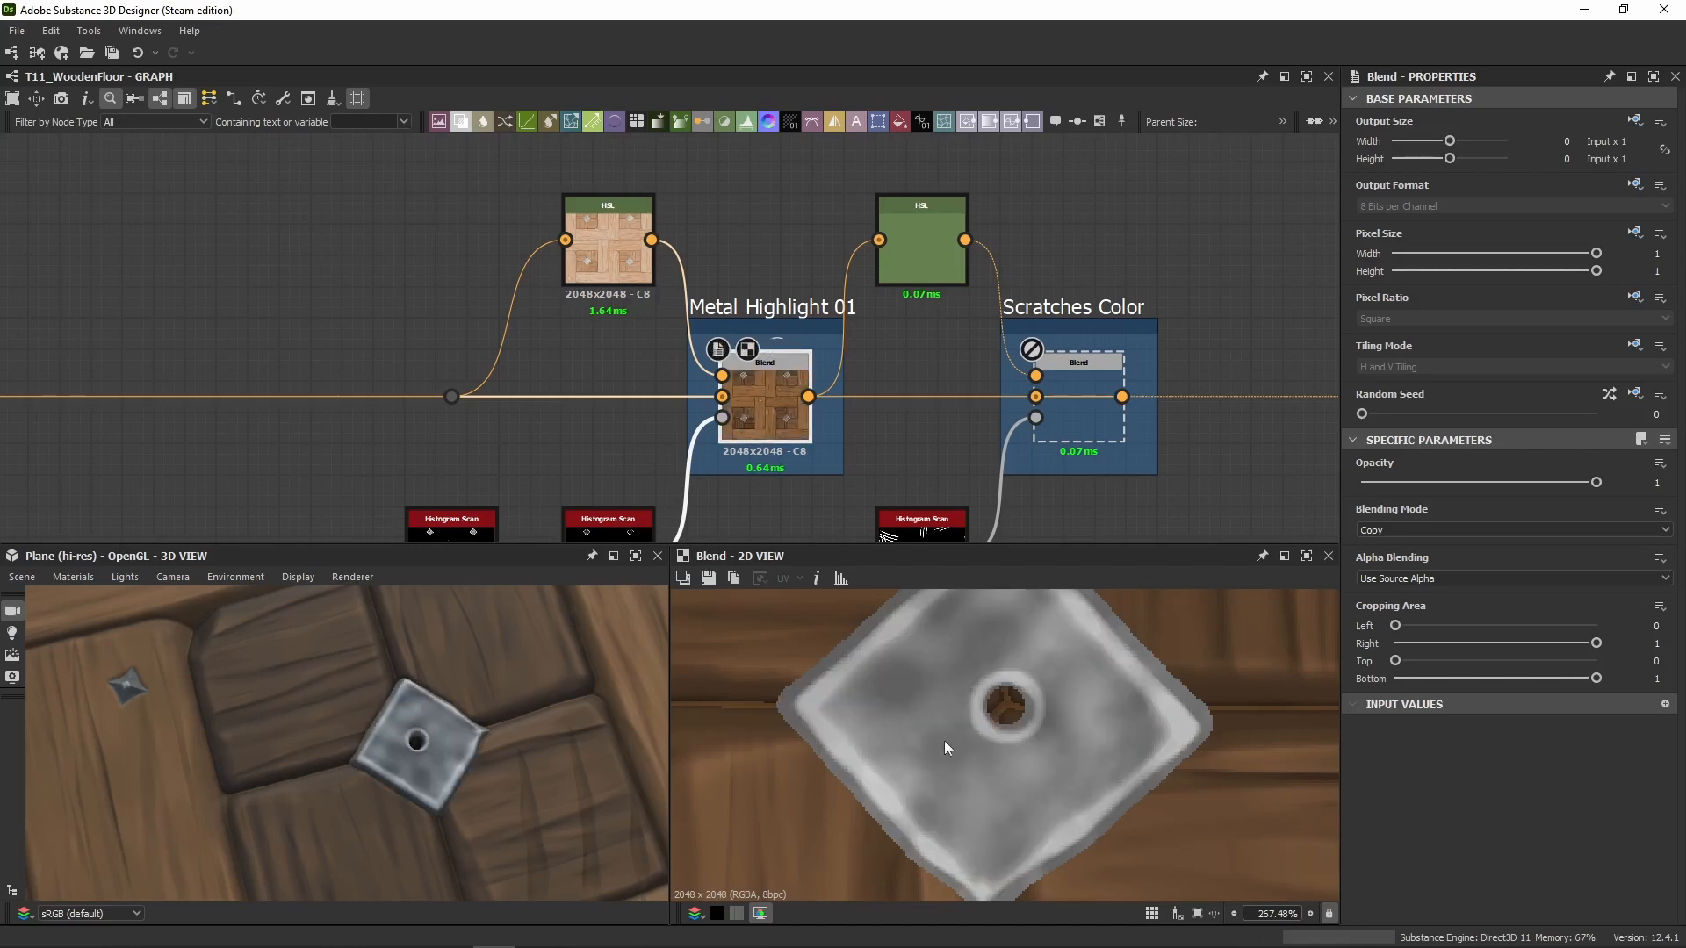
scroll(899, 709, down, 10)
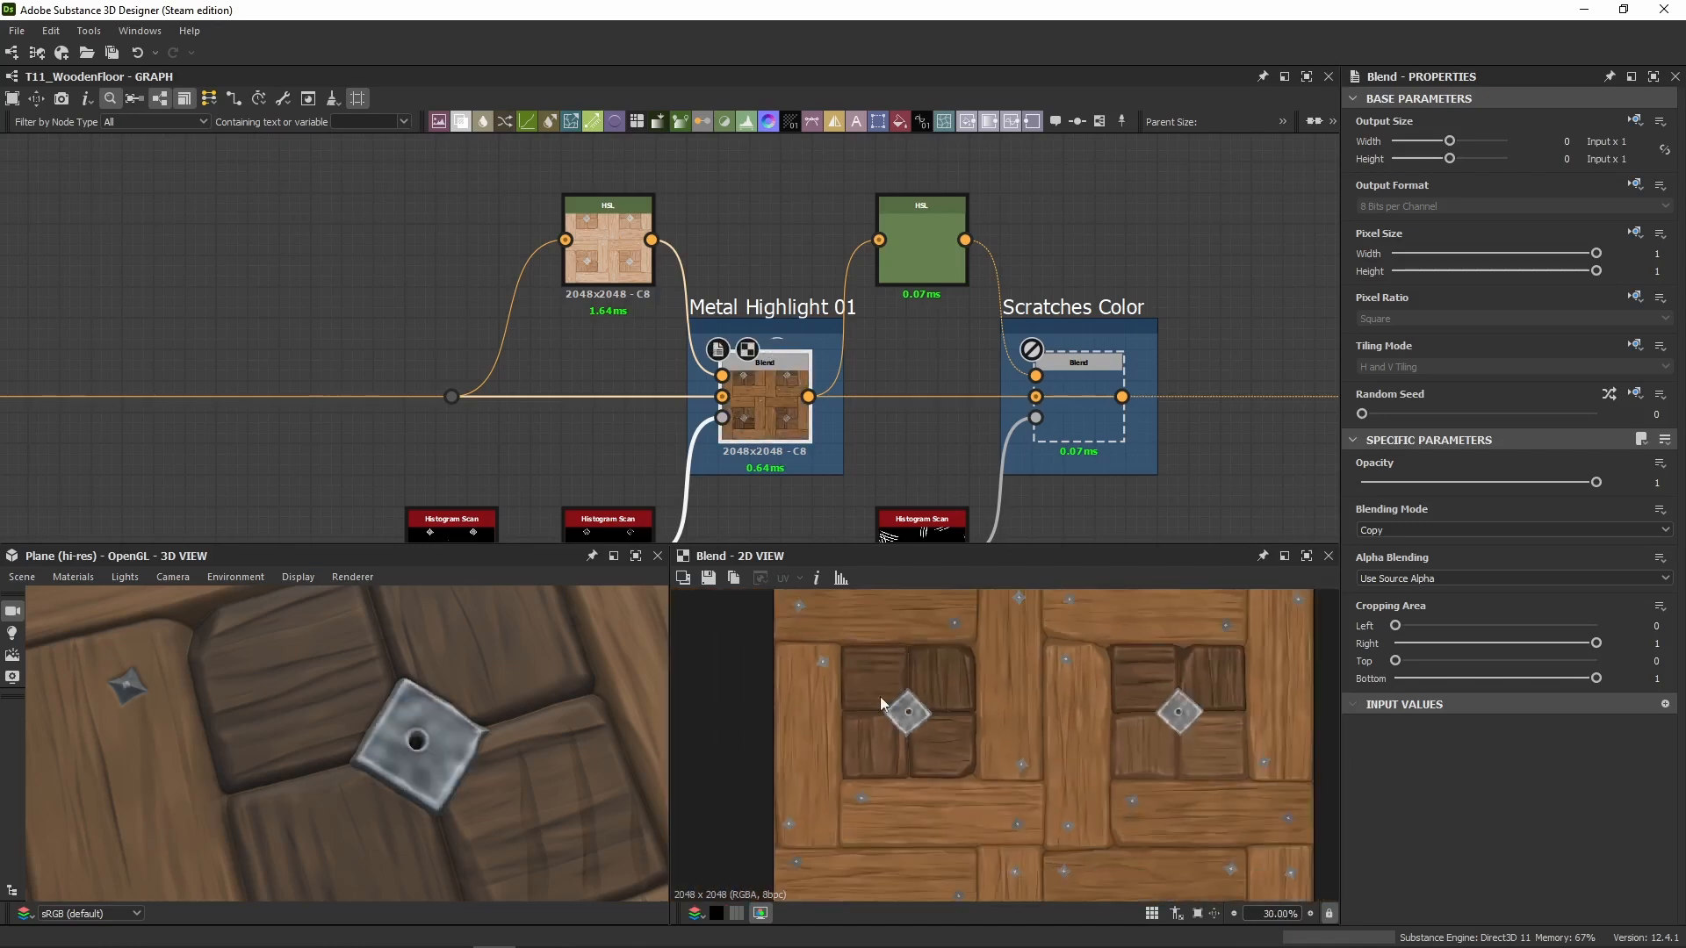
scroll(840, 668, up, 10)
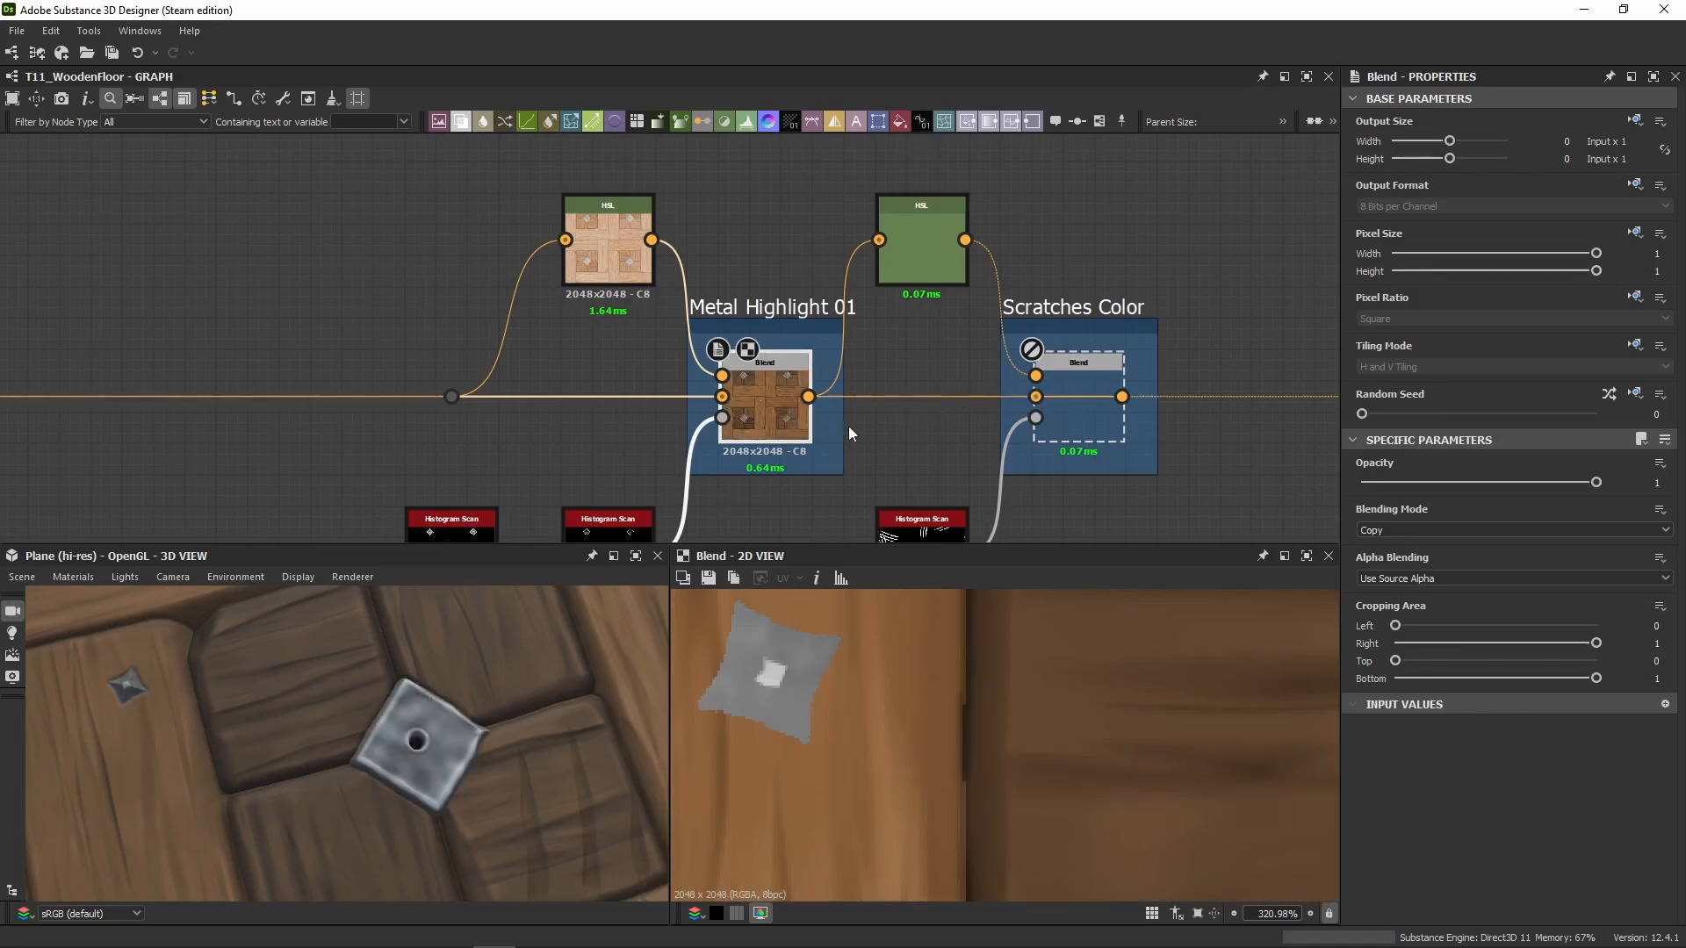
Step: Enable the Scratches Color Blend and view its effect on the whole floor in the 3D preview
middle_drag(850, 432, 718, 411)
click(972, 378)
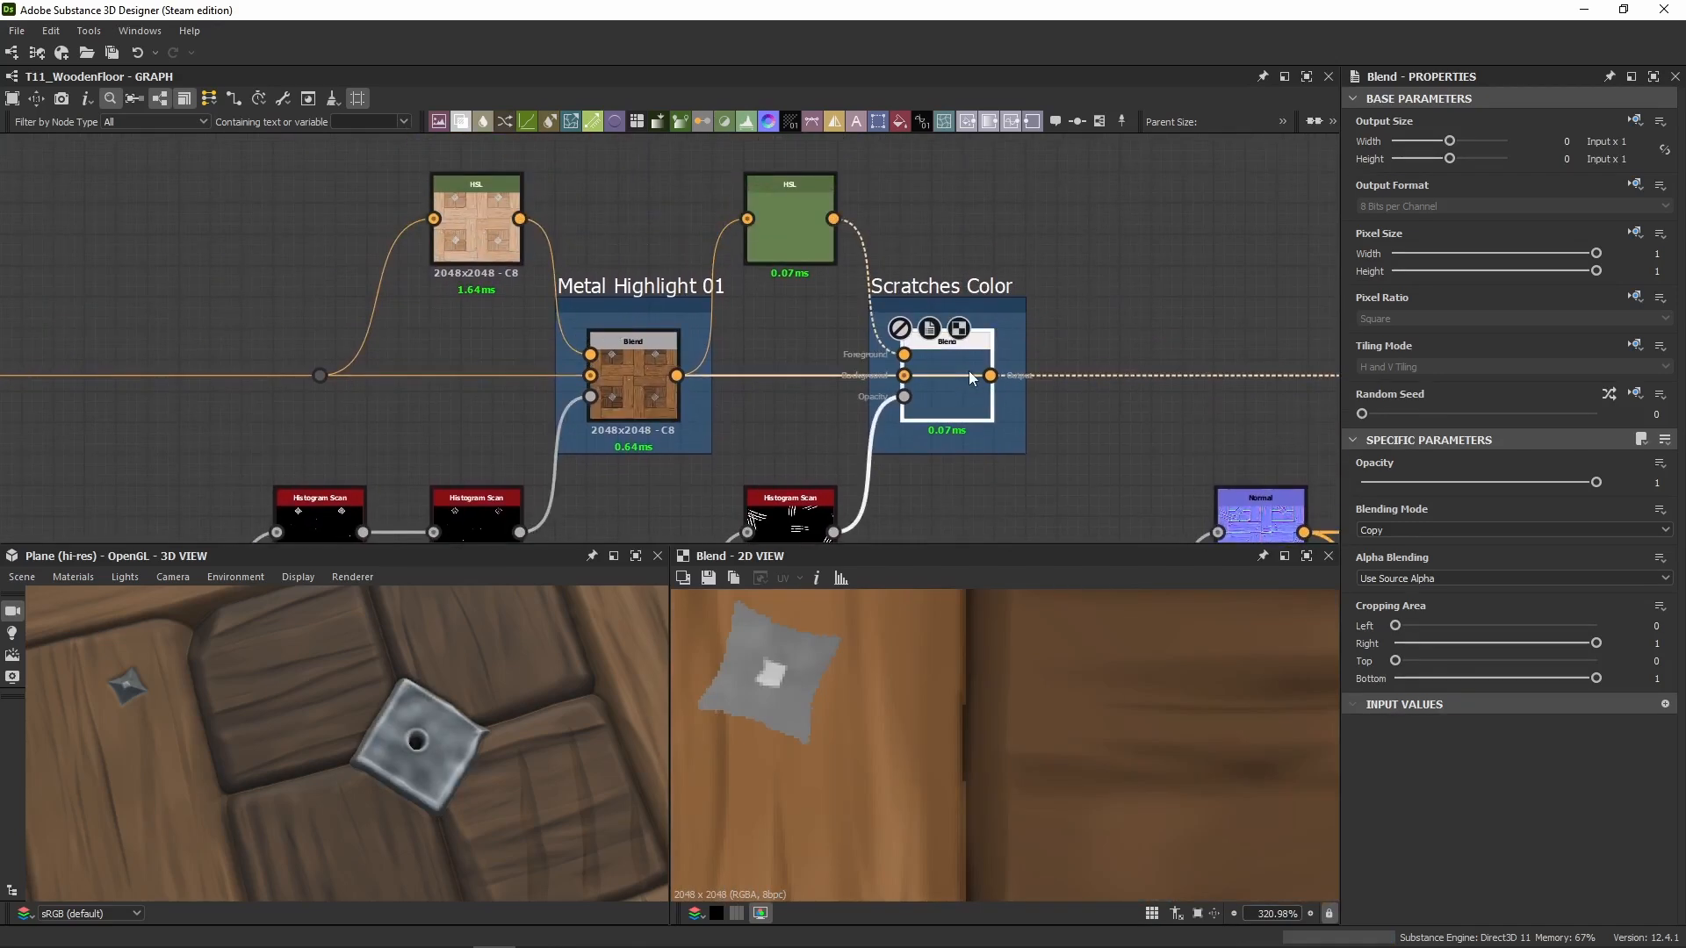
key(shift+d)
scroll(404, 697, down, 8)
middle_drag(406, 742, 368, 807)
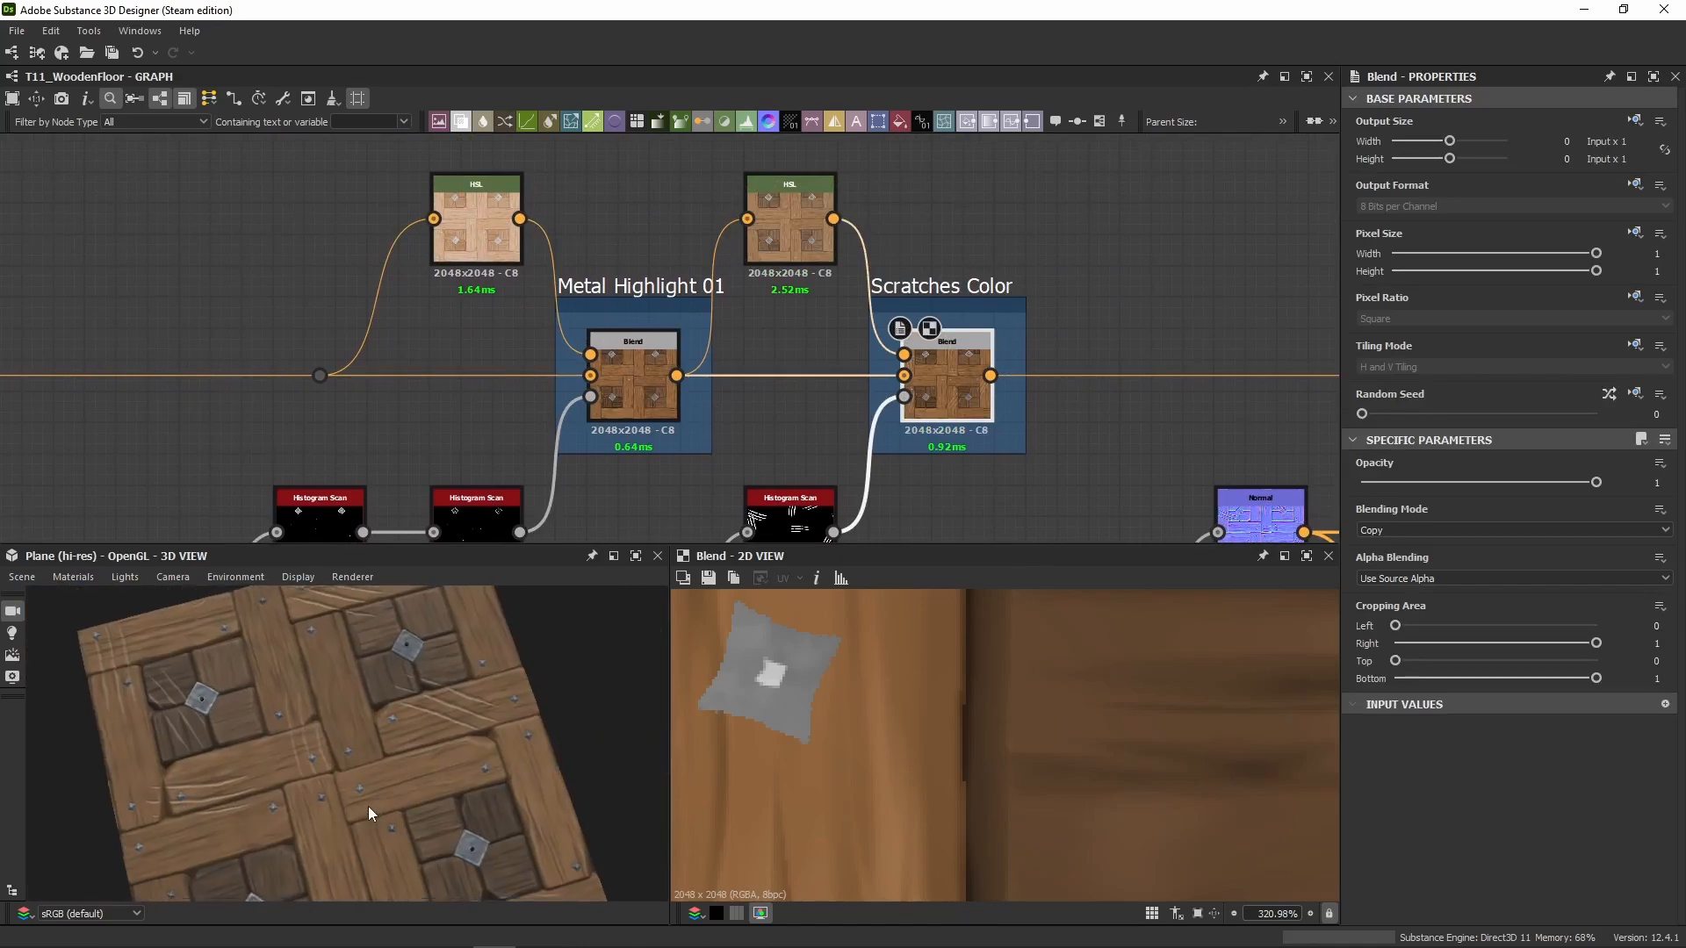
drag(367, 806, 336, 730)
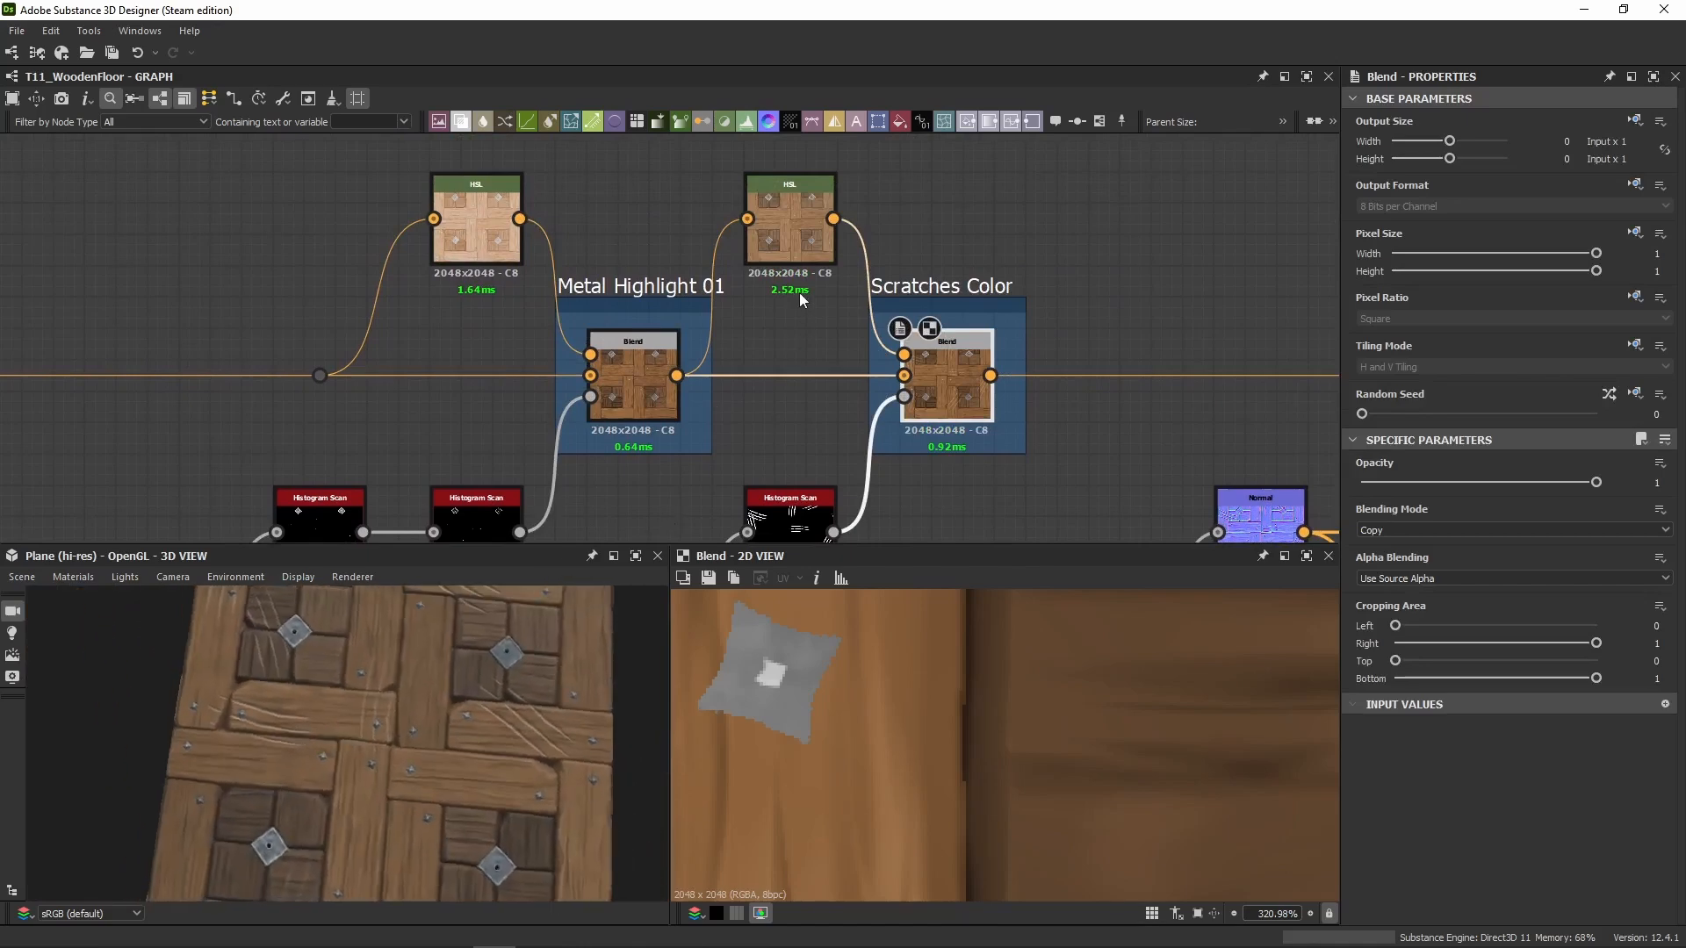
Step: Compare the Metal Highlight 01 Blend, the HSL fed by it, and the Scratches Color Blend
click(624, 369)
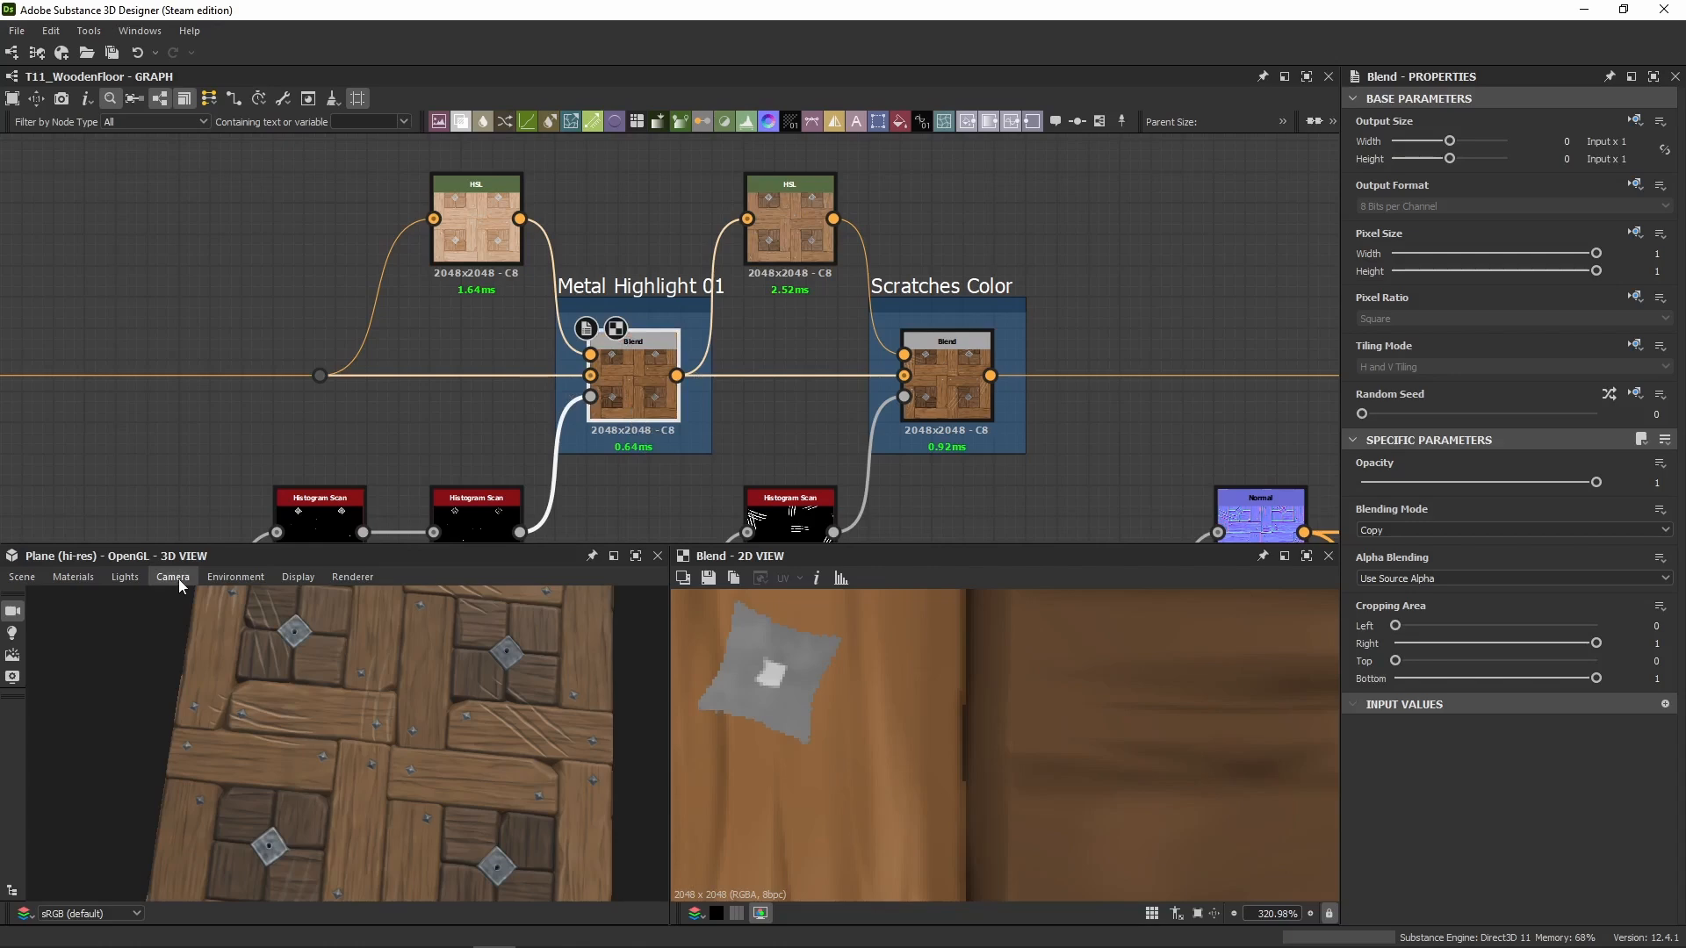
click(799, 244)
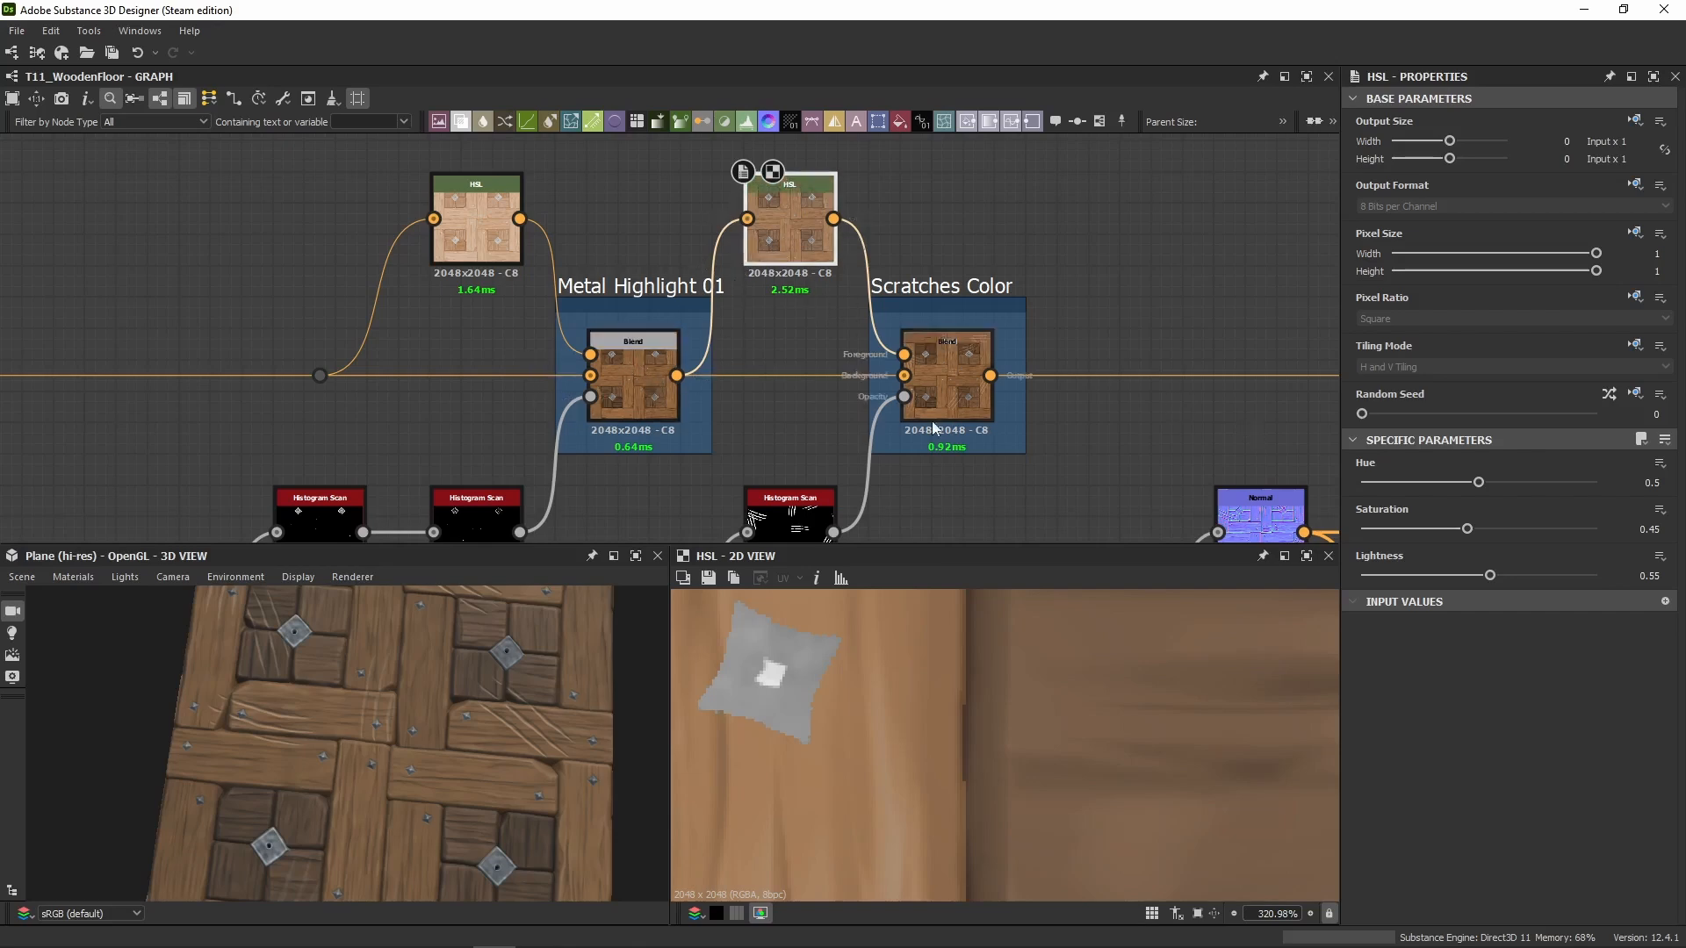
click(922, 376)
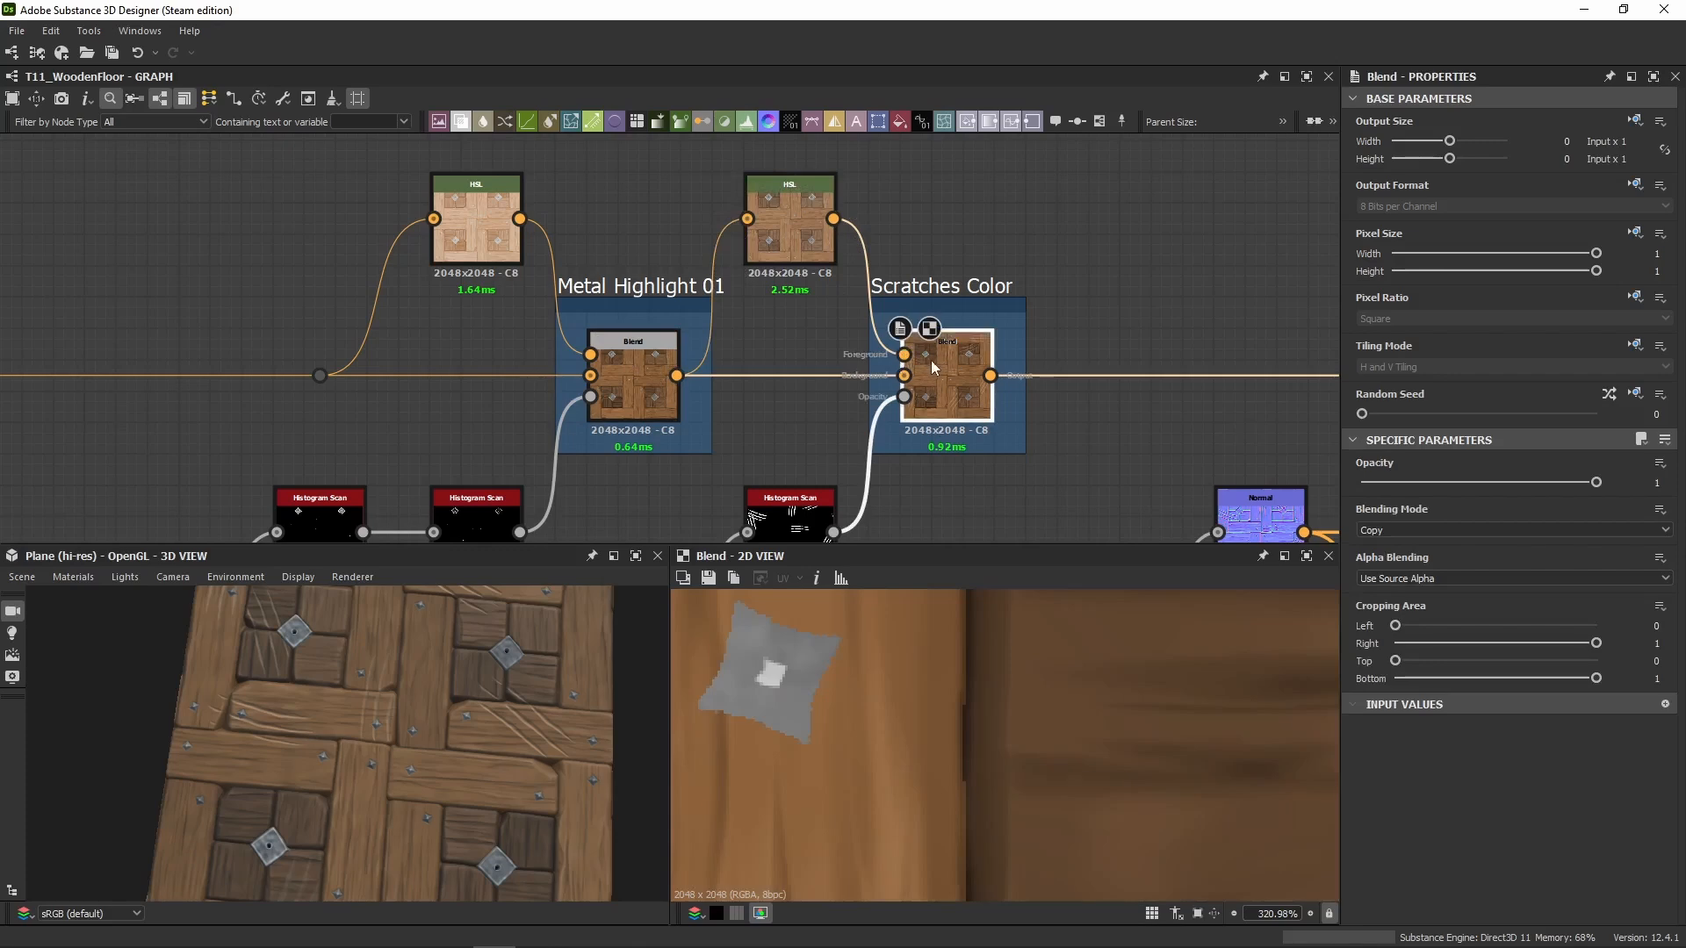
Step: Check the Histogram Scan masking Scratches Color and trace its input back to the scratches Blend set to Subtract
middle_drag(946, 375, 950, 265)
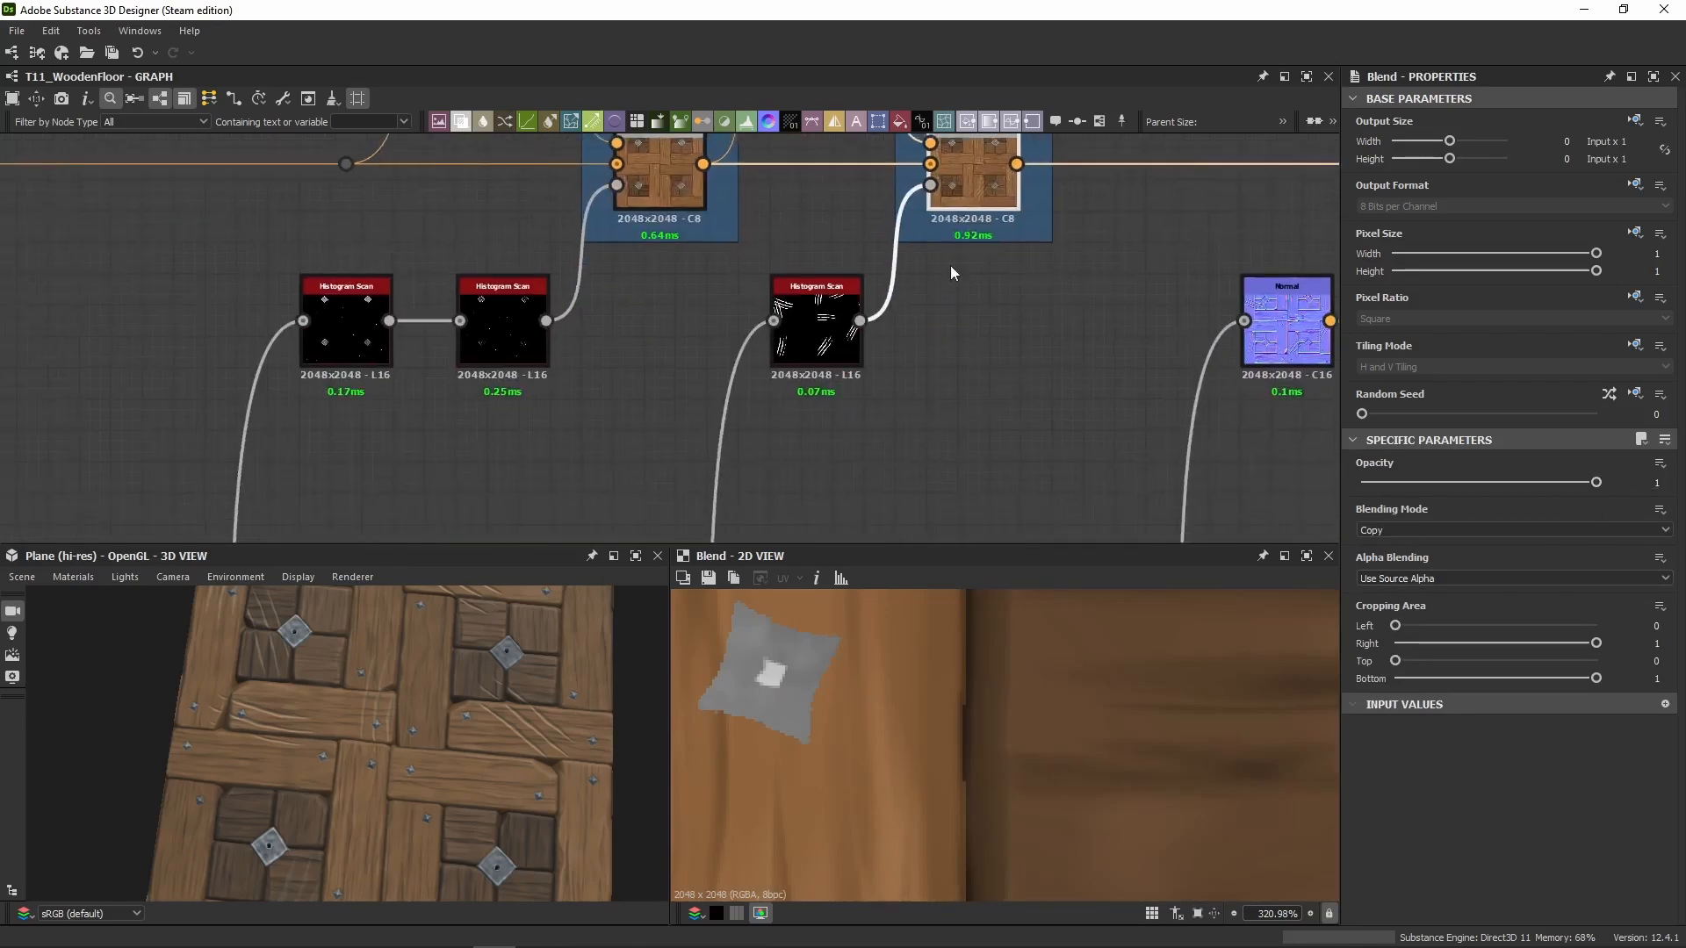
scroll(950, 265, down, 5)
click(891, 307)
scroll(892, 308, up, 5)
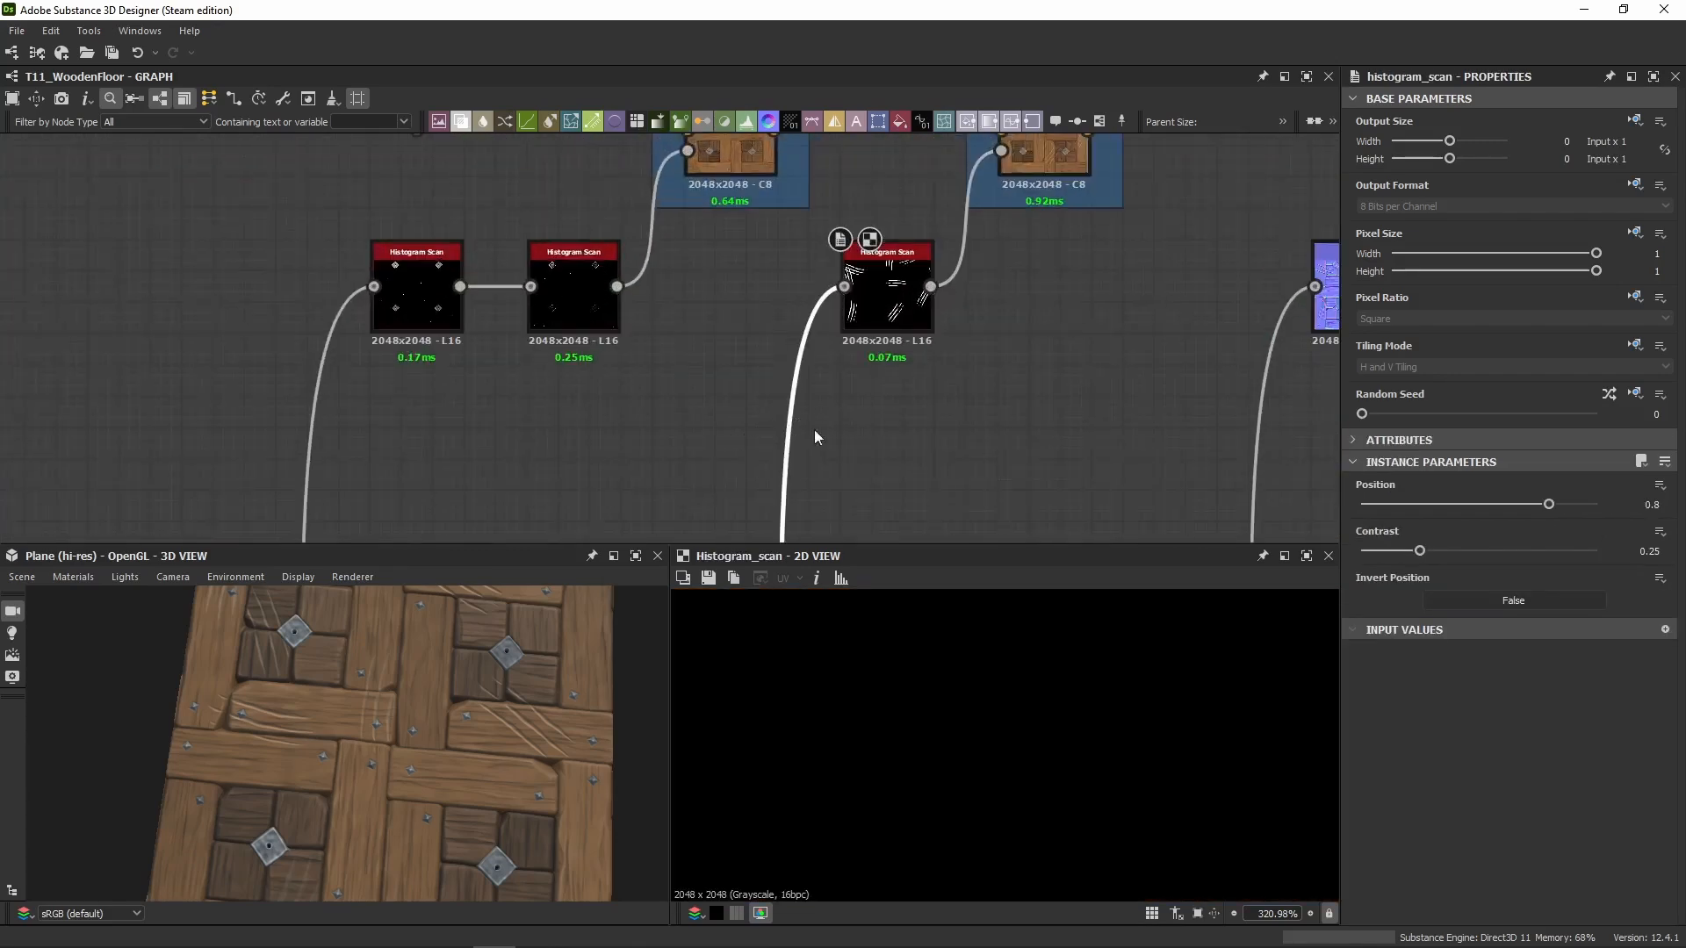
scroll(872, 418, down, 5)
mouse_move(860, 479)
middle_down()
mouse_move(836, 203)
mouse_move(817, 260)
mouse_move(810, 166)
middle_up()
middle_drag(786, 527, 774, 387)
scroll(774, 386, up, 5)
click(742, 399)
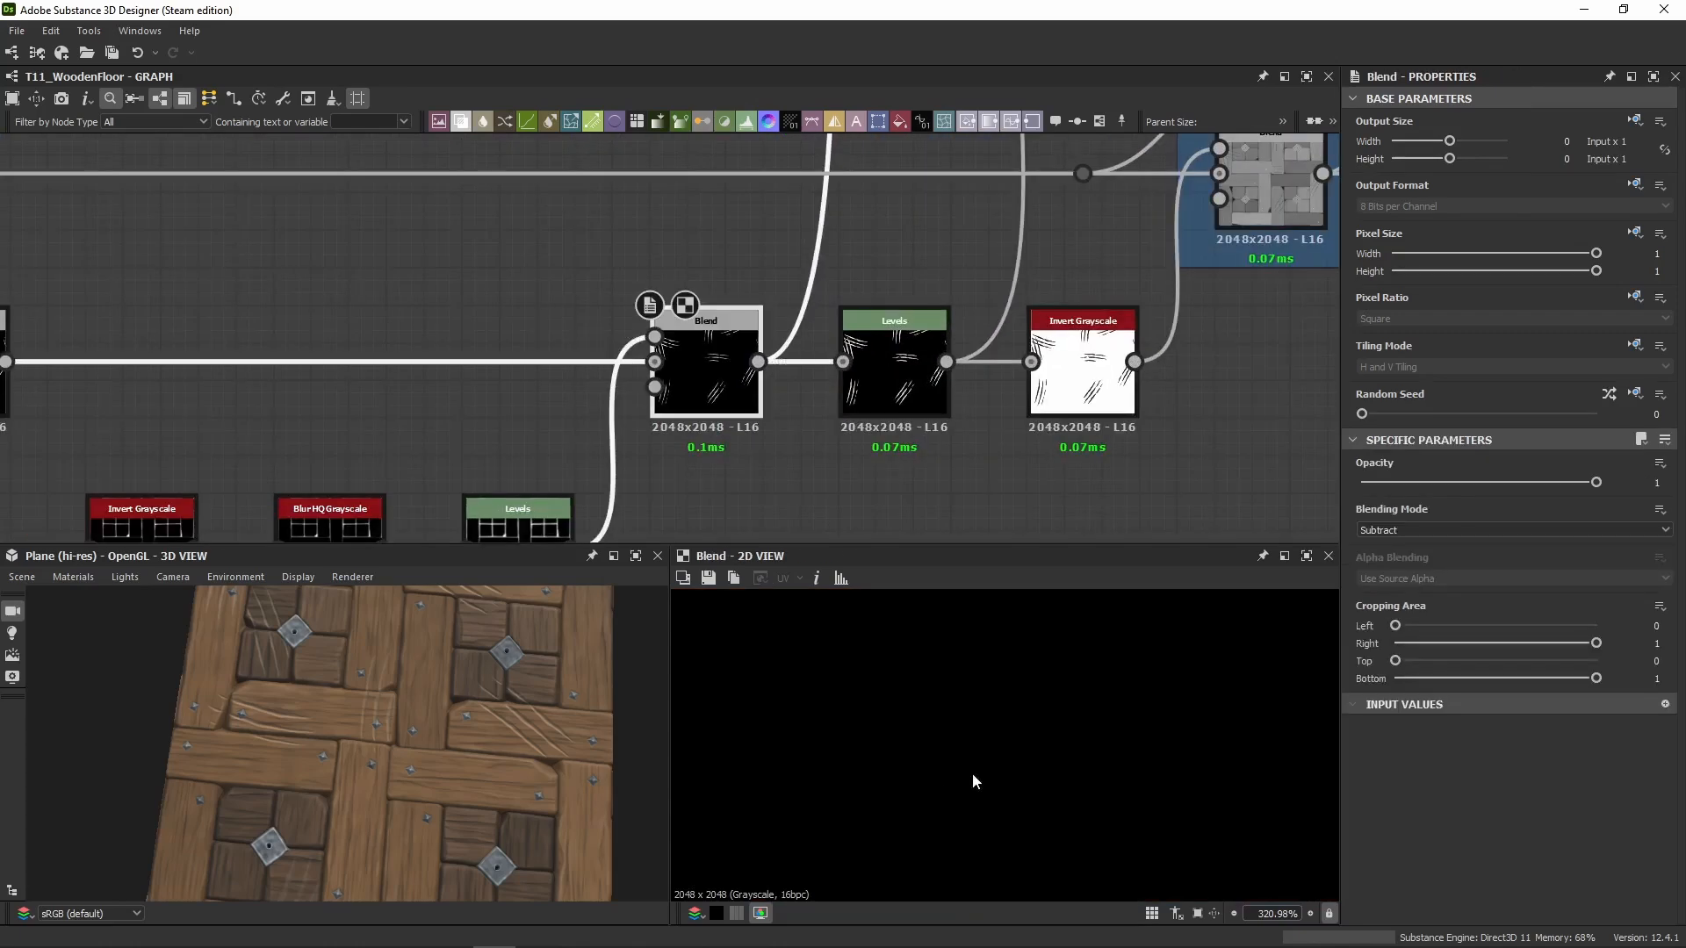
Step: Preview the Levels and Invert Grayscale after the scratches Blend, and return to the Histogram Scan masking Scratches Color
click(894, 378)
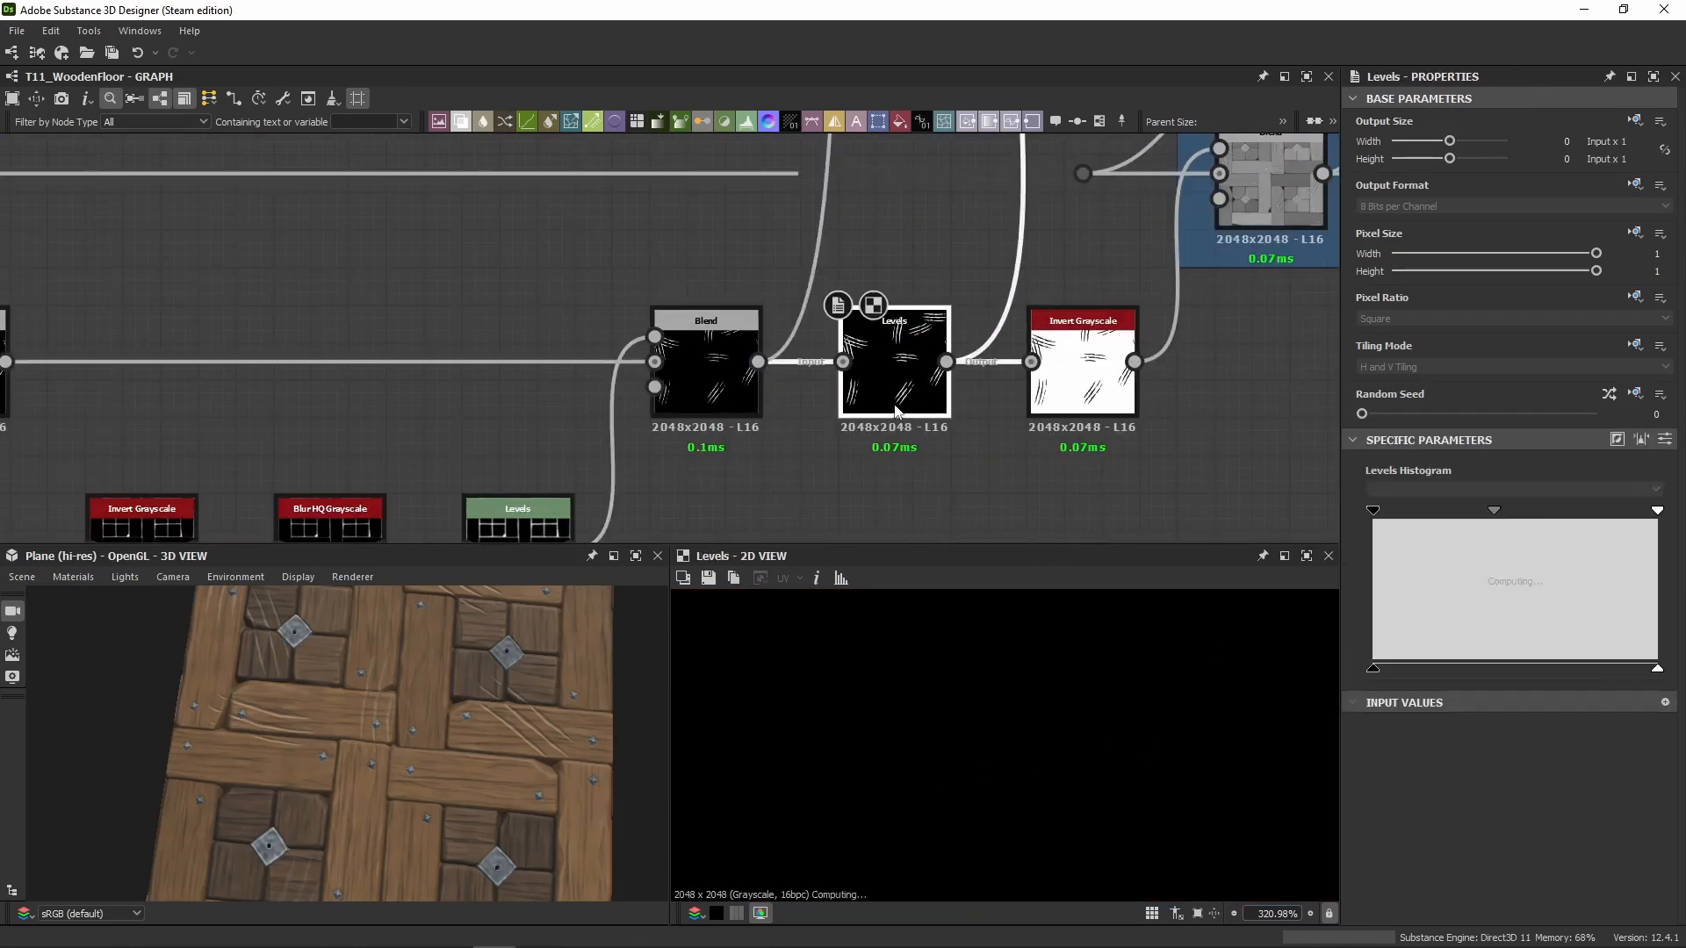
click(1089, 390)
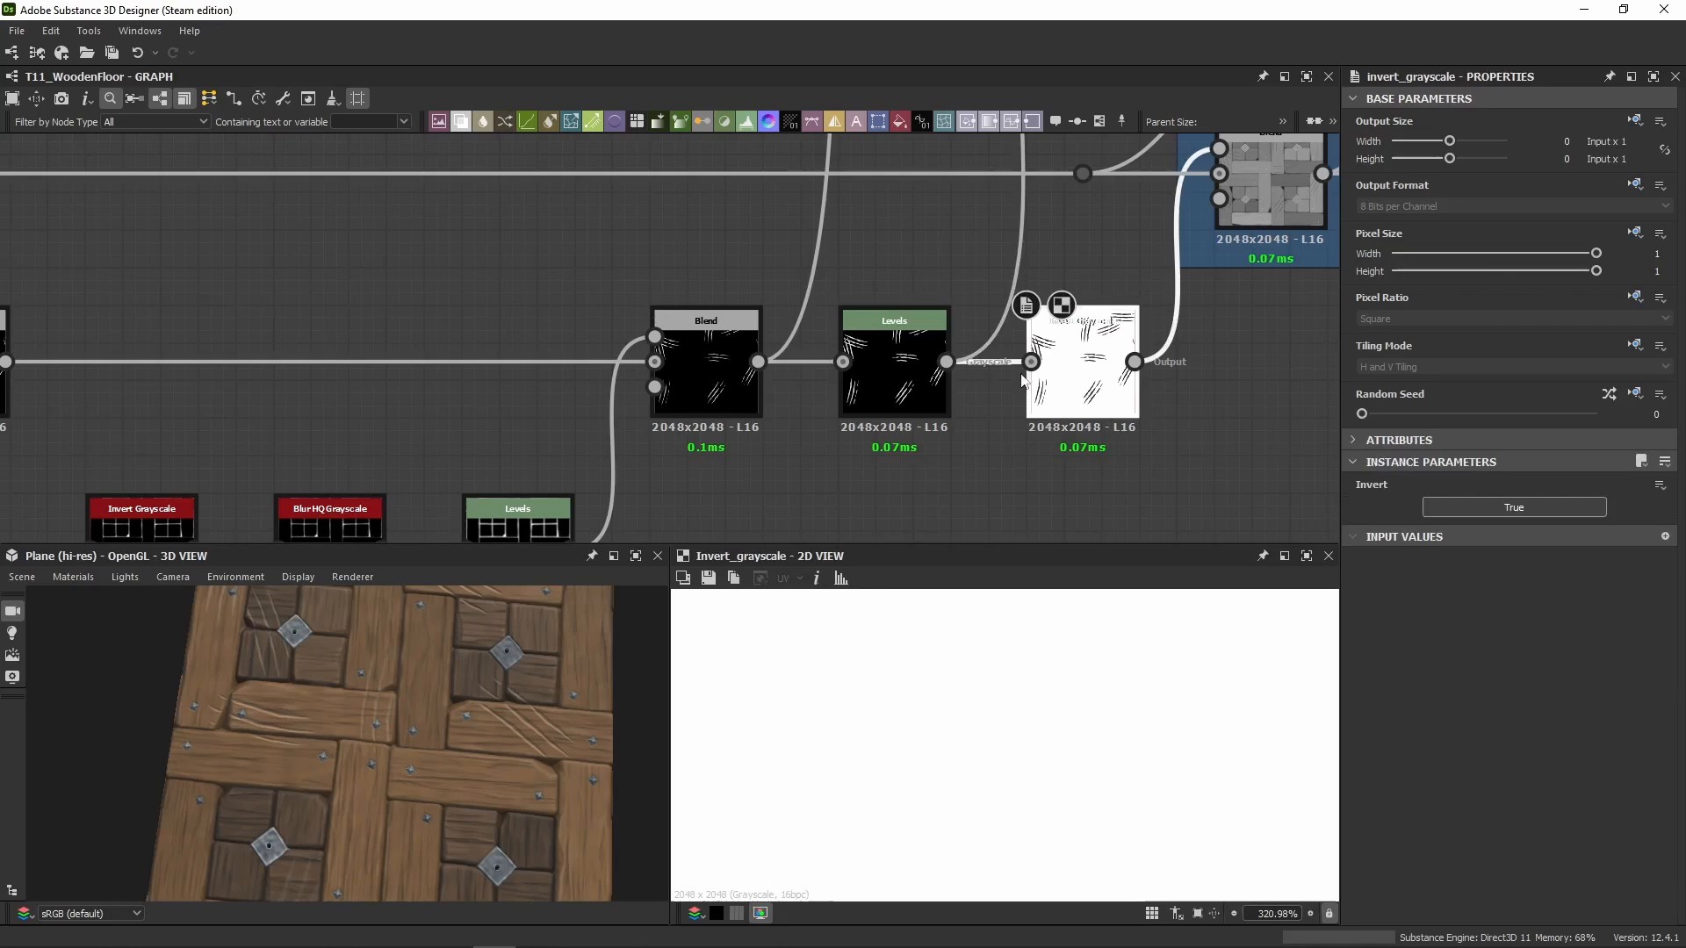
click(729, 382)
scroll(763, 316, down, 3)
middle_drag(792, 221, 767, 684)
scroll(747, 286, up, 5)
click(761, 361)
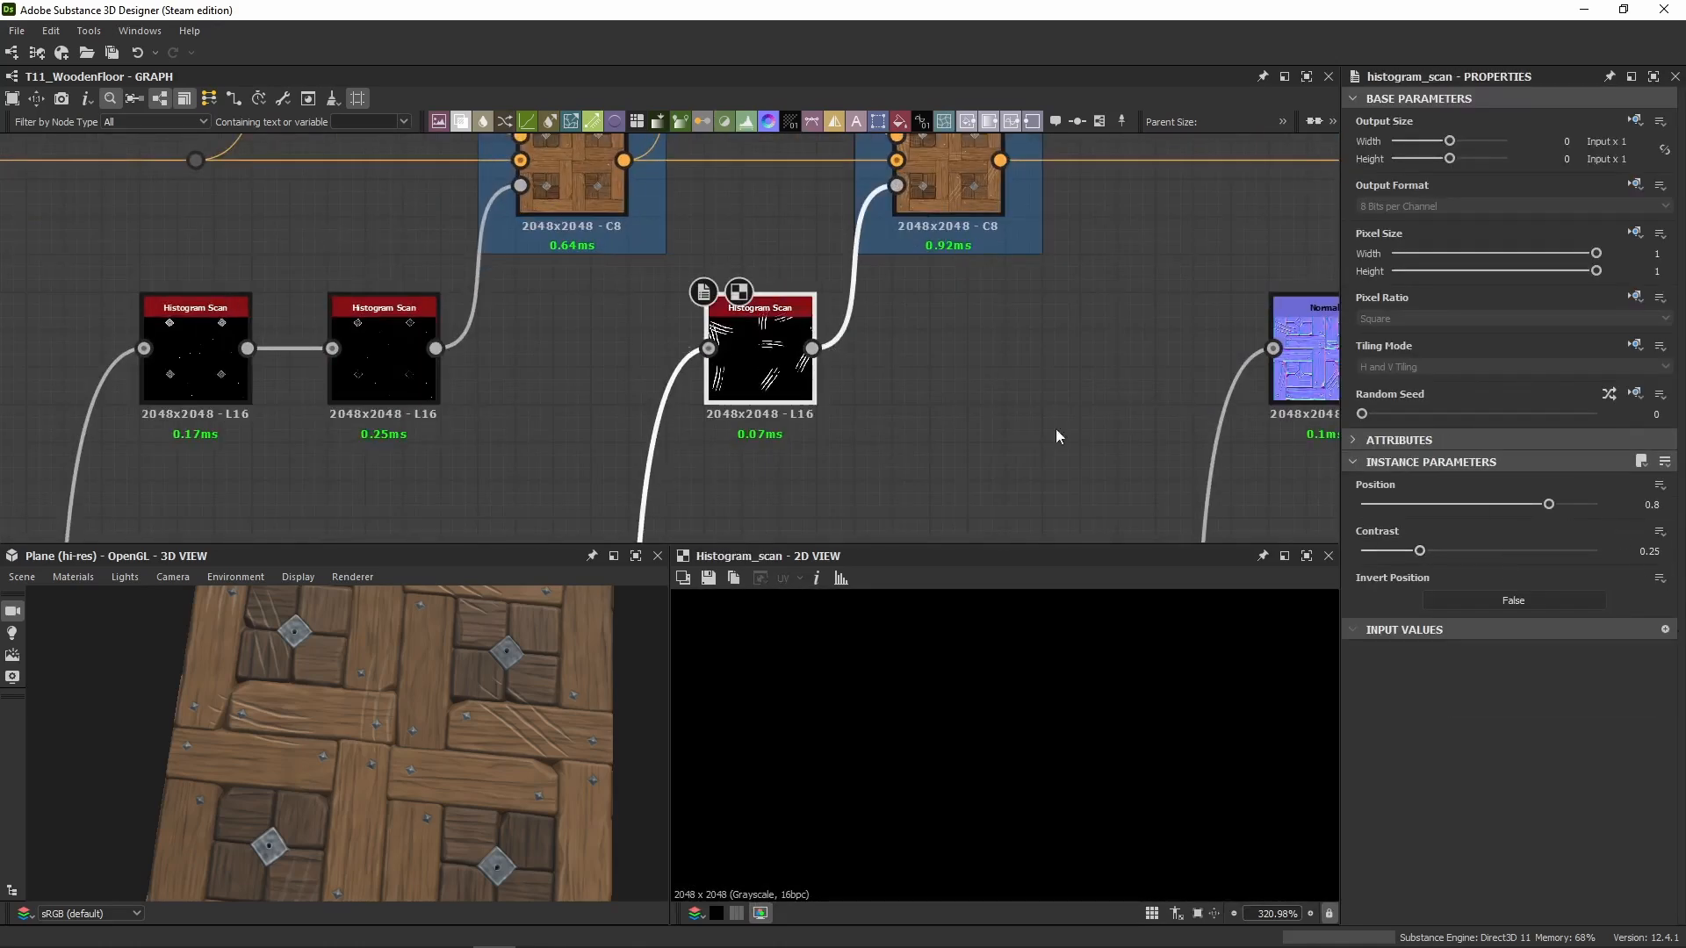
Step: Preview the Scratches Color Blend and inspect the colored scratches close up on a plank
middle_drag(985, 292, 930, 441)
click(893, 312)
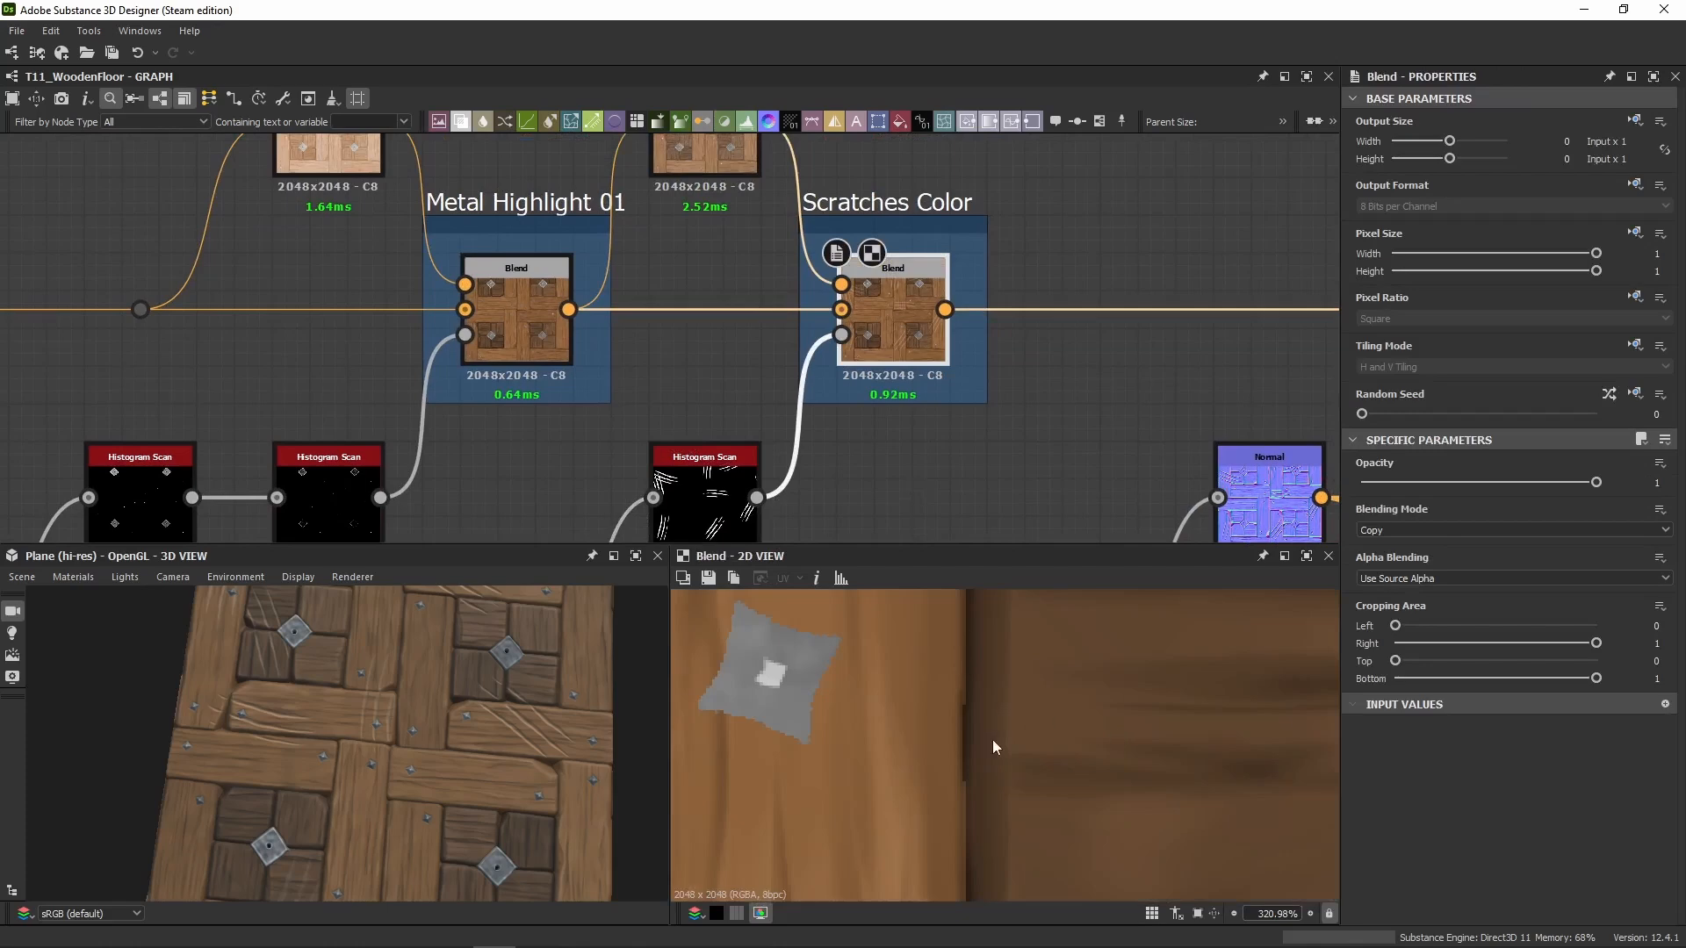
scroll(992, 742, down, 14)
scroll(978, 724, up, 9)
middle_drag(923, 782, 1047, 666)
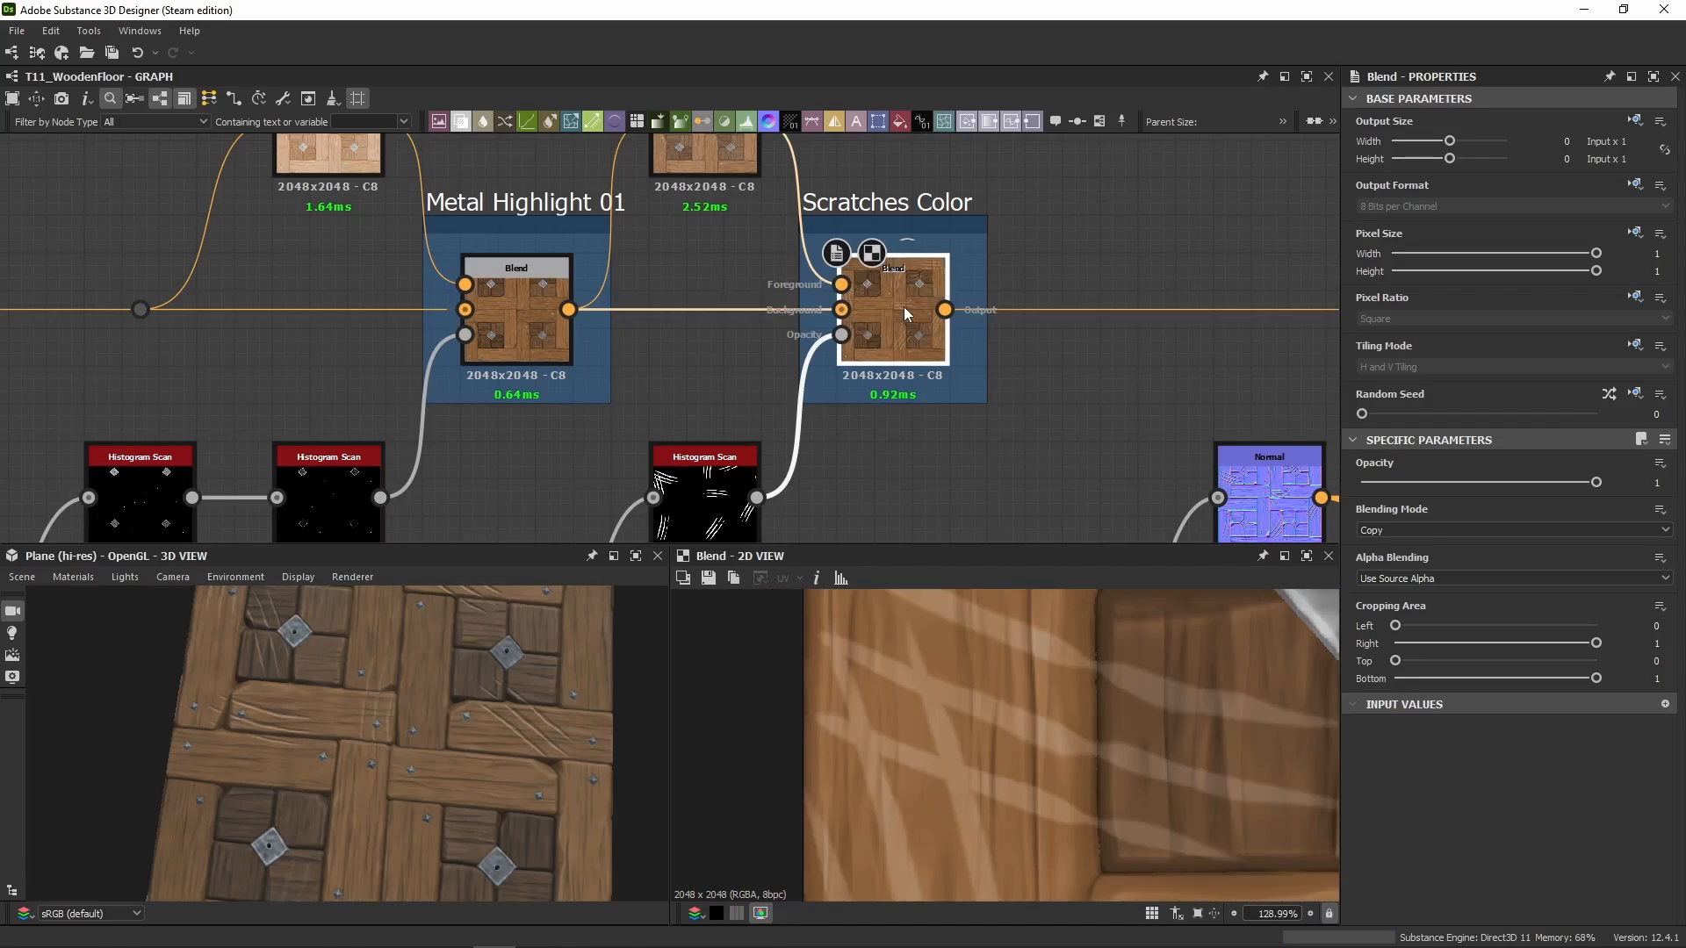
Step: Enable the Overall Highlight 01 Blend and view the planks closer in the 3D preview
scroll(1101, 347, down, 5)
middle_drag(1092, 300, 594, 230)
scroll(301, 231, down, 6)
scroll(594, 230, up, 5)
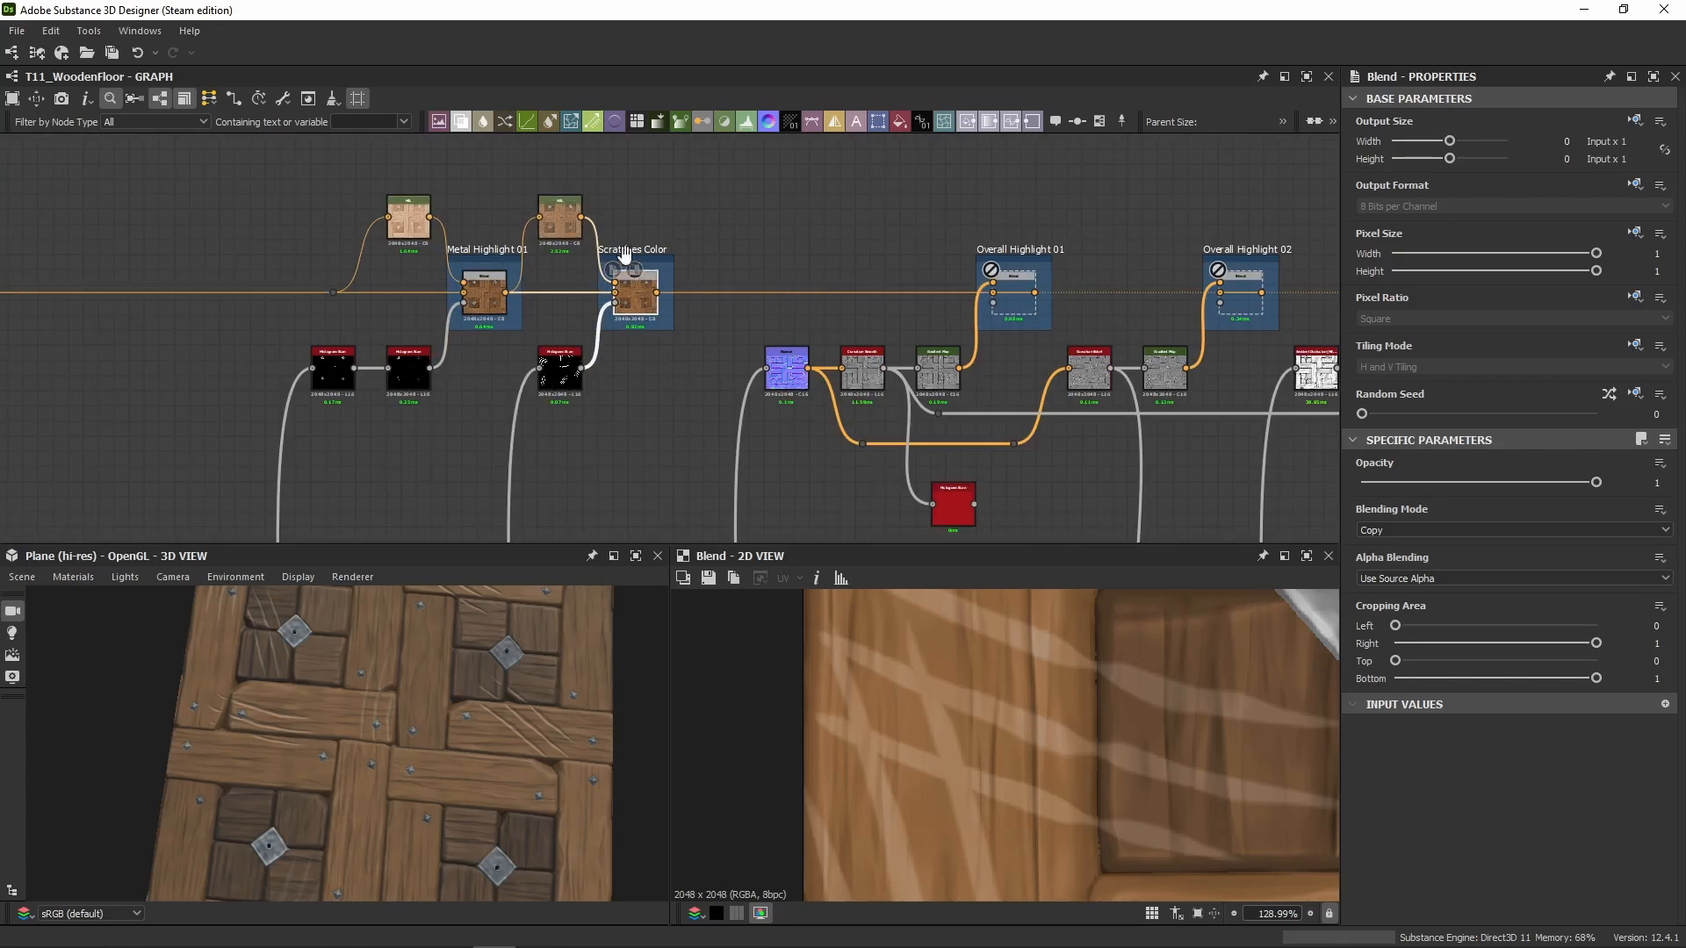
click(1007, 300)
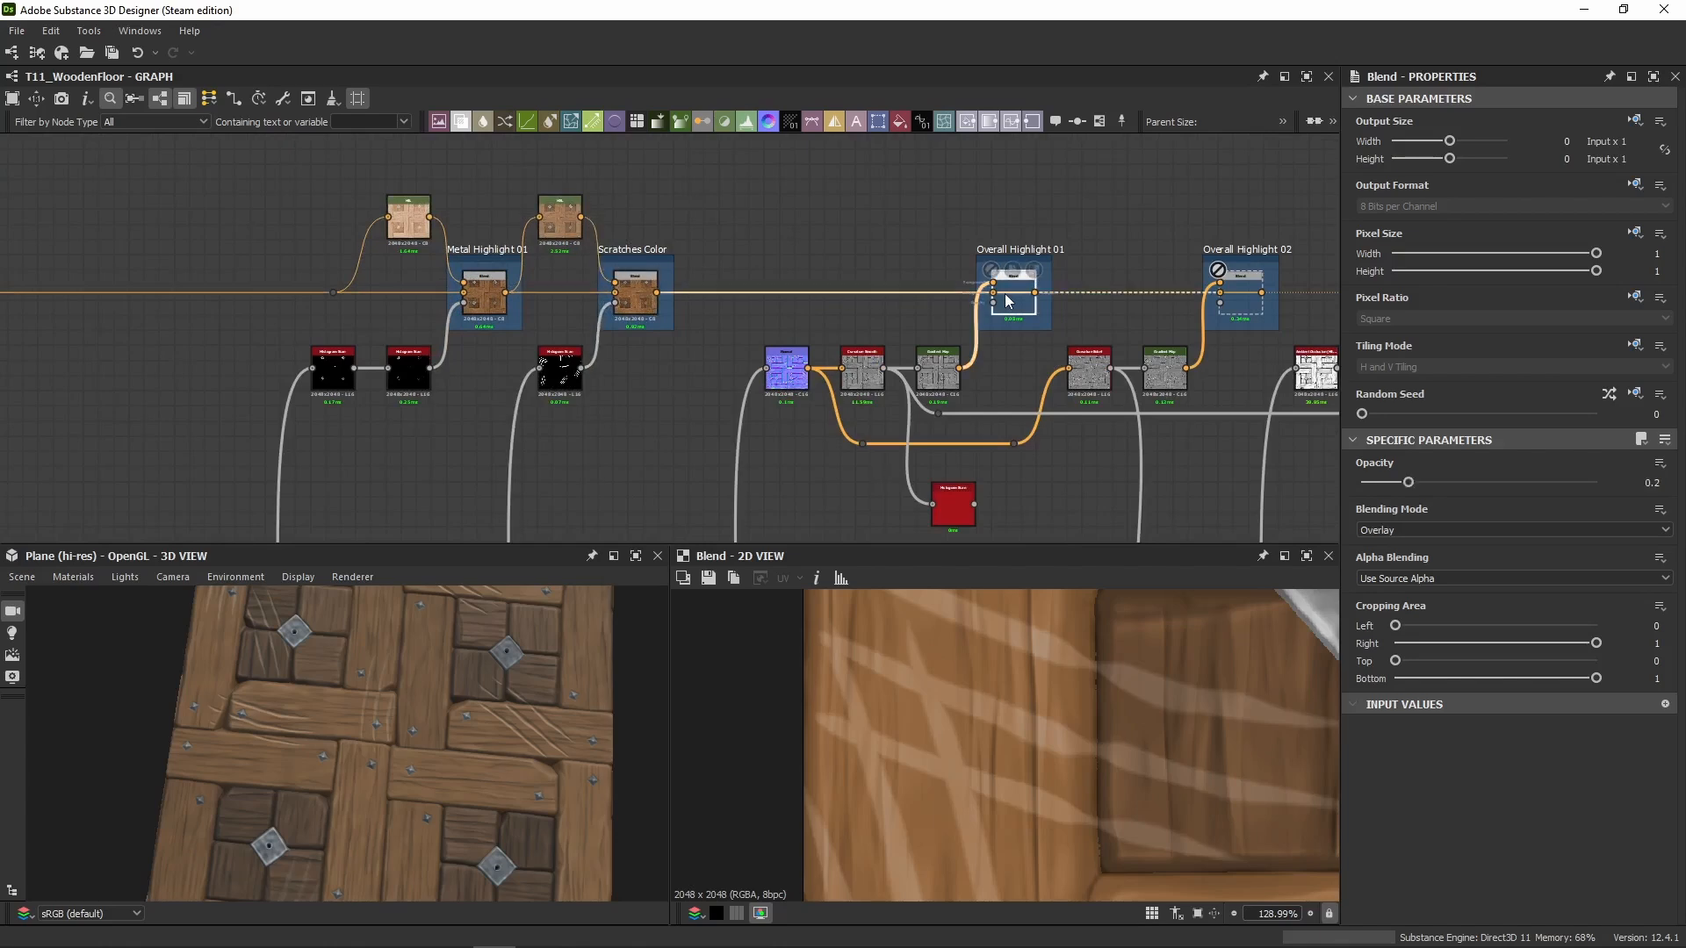
scroll(371, 681, up, 3)
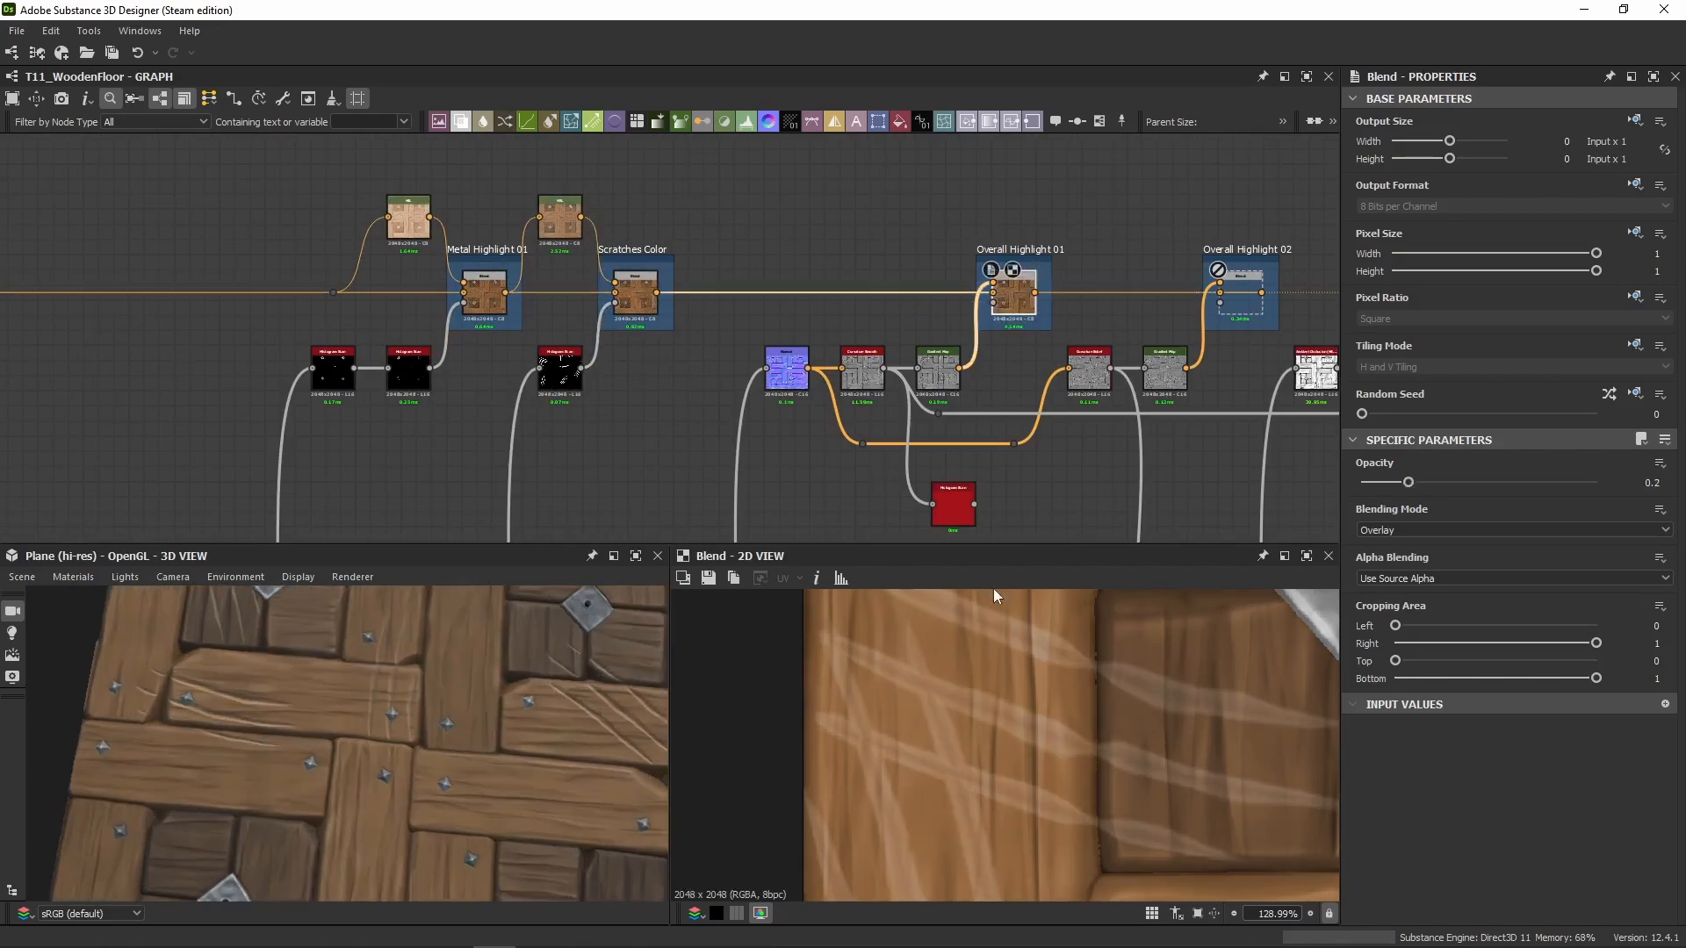
Step: Trace the Normal node's input down to the Blend in the Scratches frame and preview its height result
middle_drag(790, 487, 770, 190)
scroll(771, 358, down, 5)
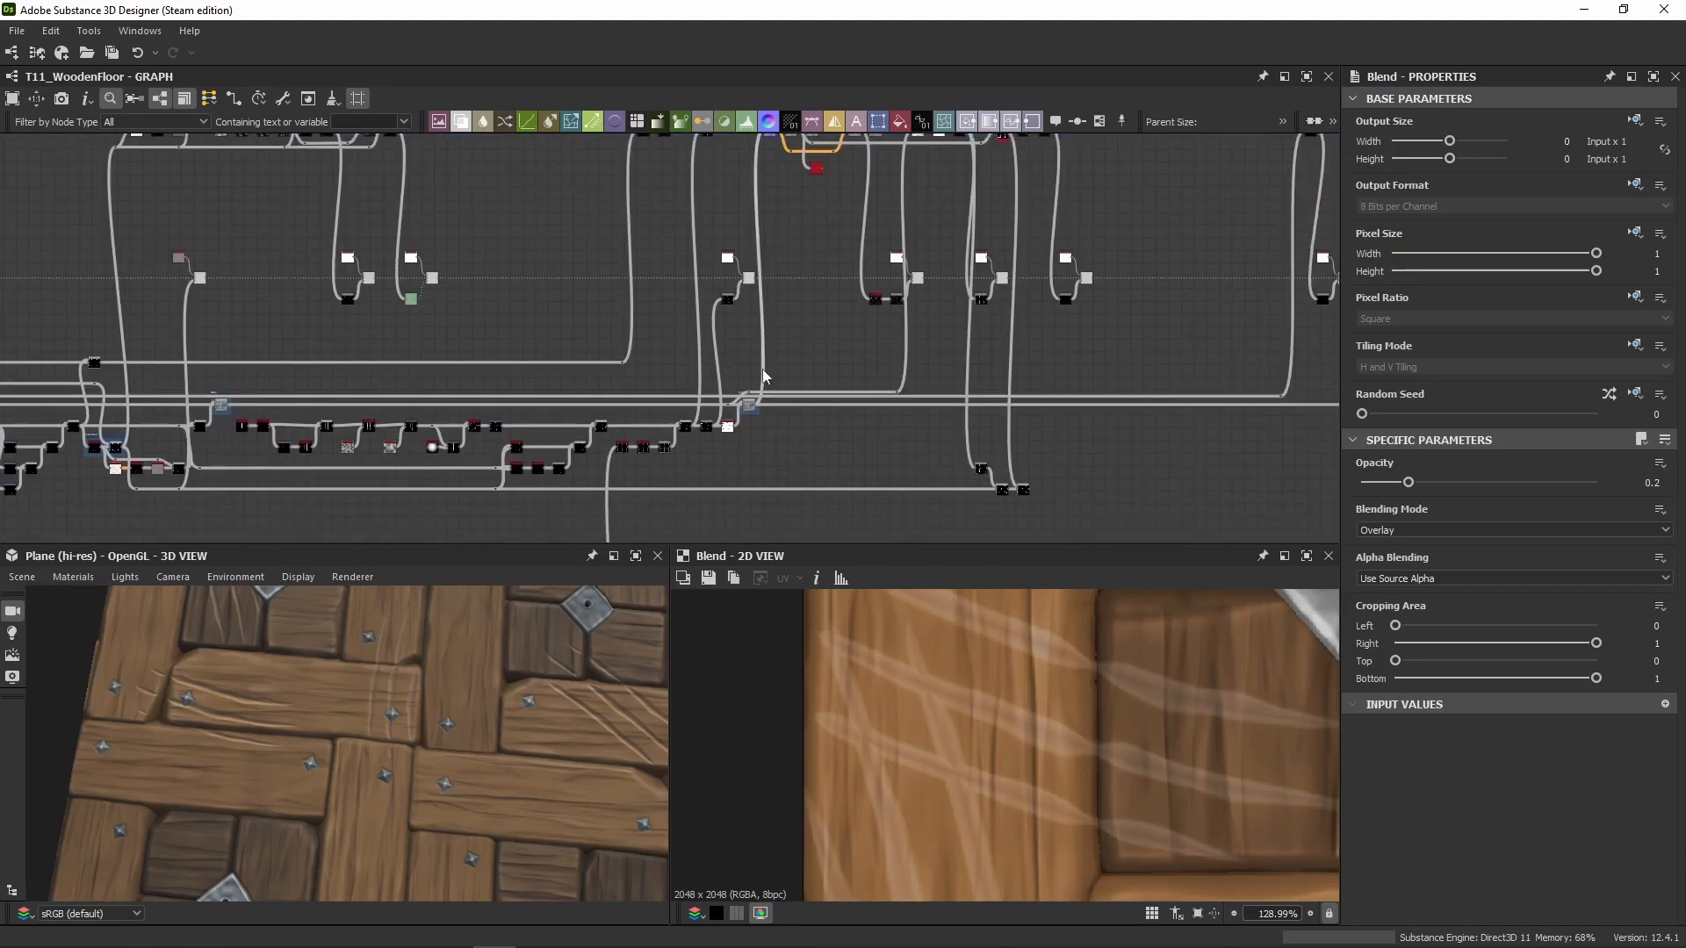
scroll(737, 423, up, 8)
double_click(692, 455)
scroll(692, 454, down, 6)
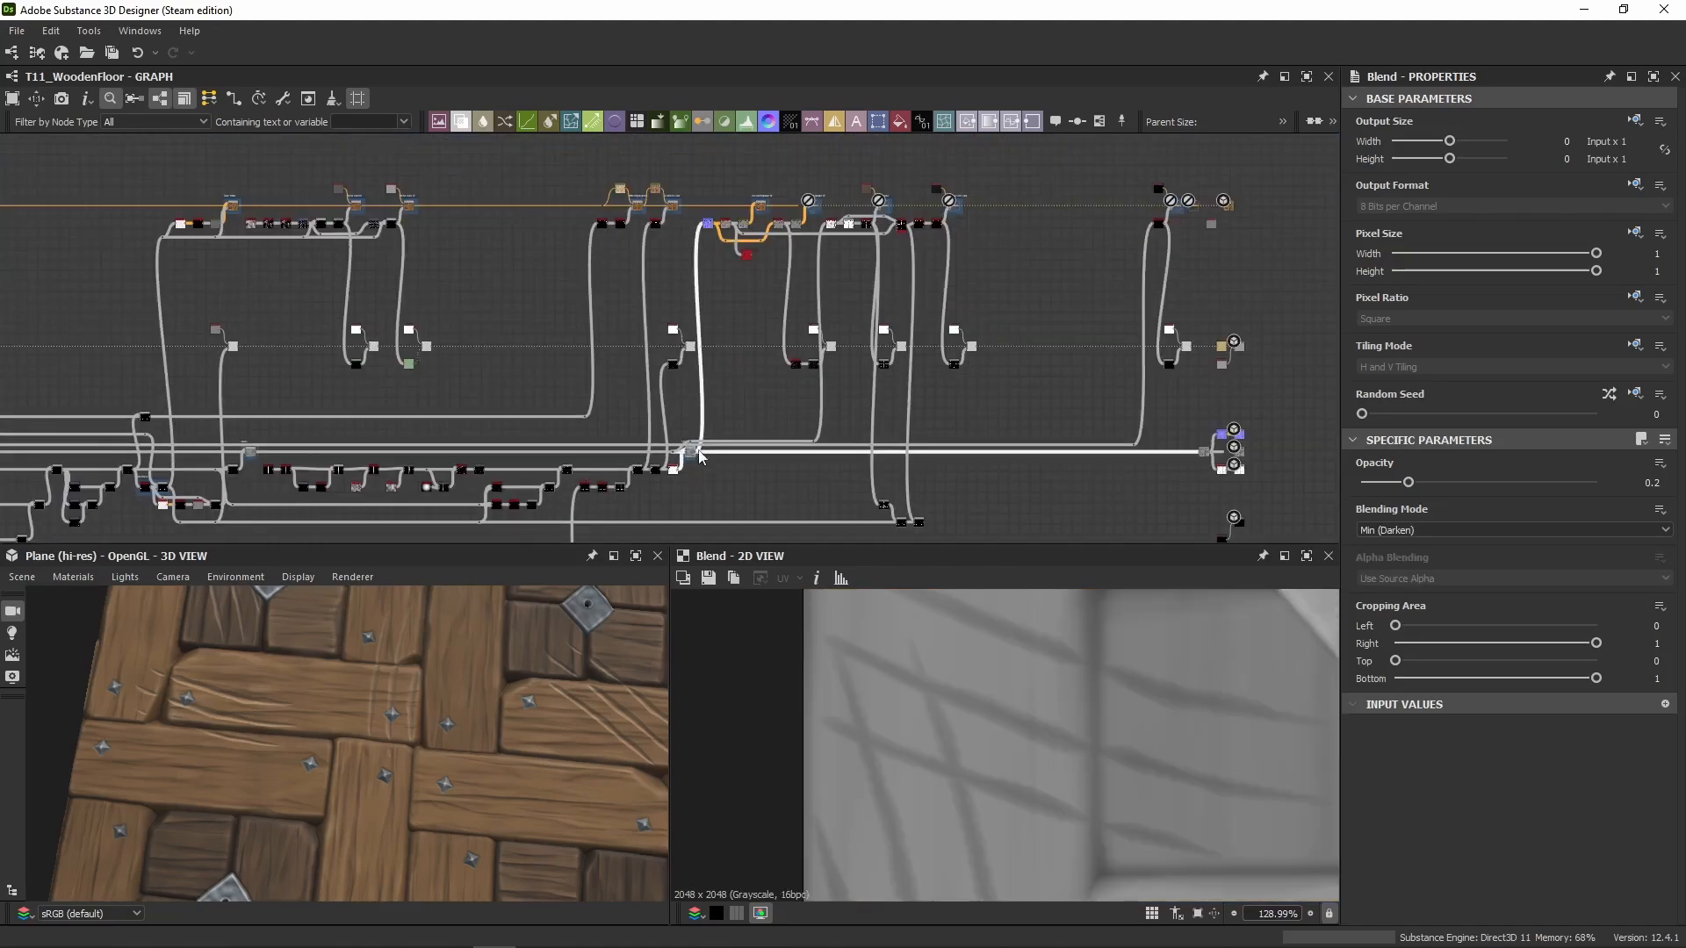
scroll(696, 458, up, 6)
scroll(695, 458, up, 2)
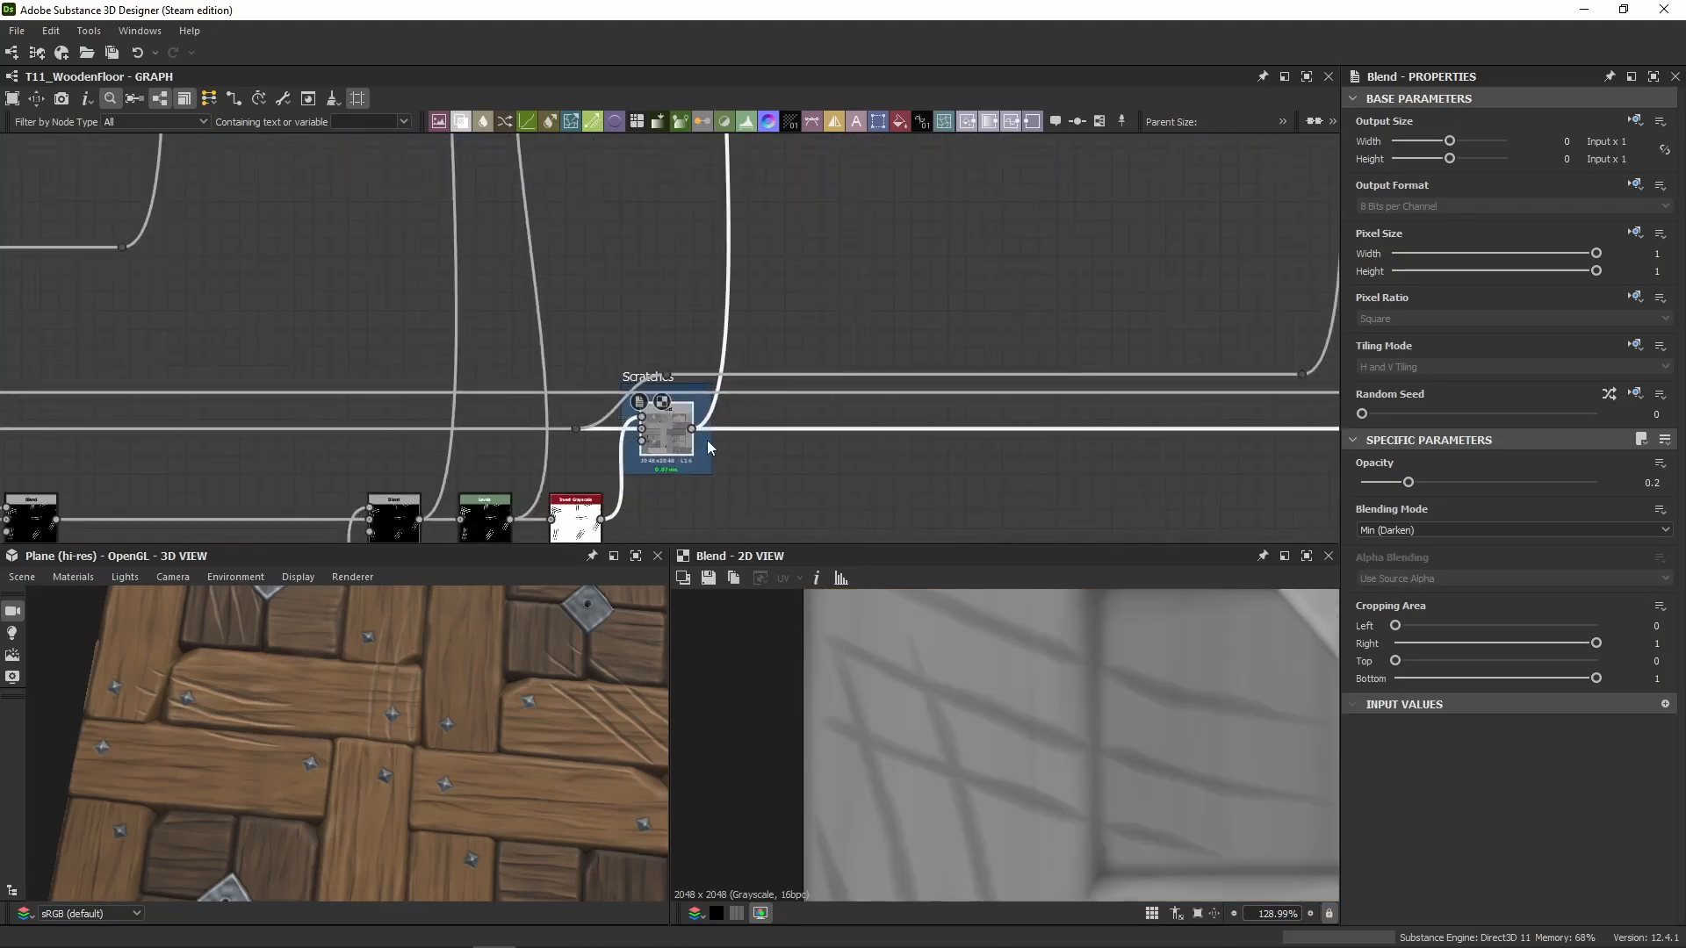
Step: Follow the Scratches Blend's output back up to the Normal node and check its Intensity and Normal Format
scroll(761, 329, down, 2)
middle_drag(760, 326, 778, 514)
middle_drag(780, 254, 757, 519)
middle_drag(703, 180, 648, 558)
scroll(654, 395, up, 4)
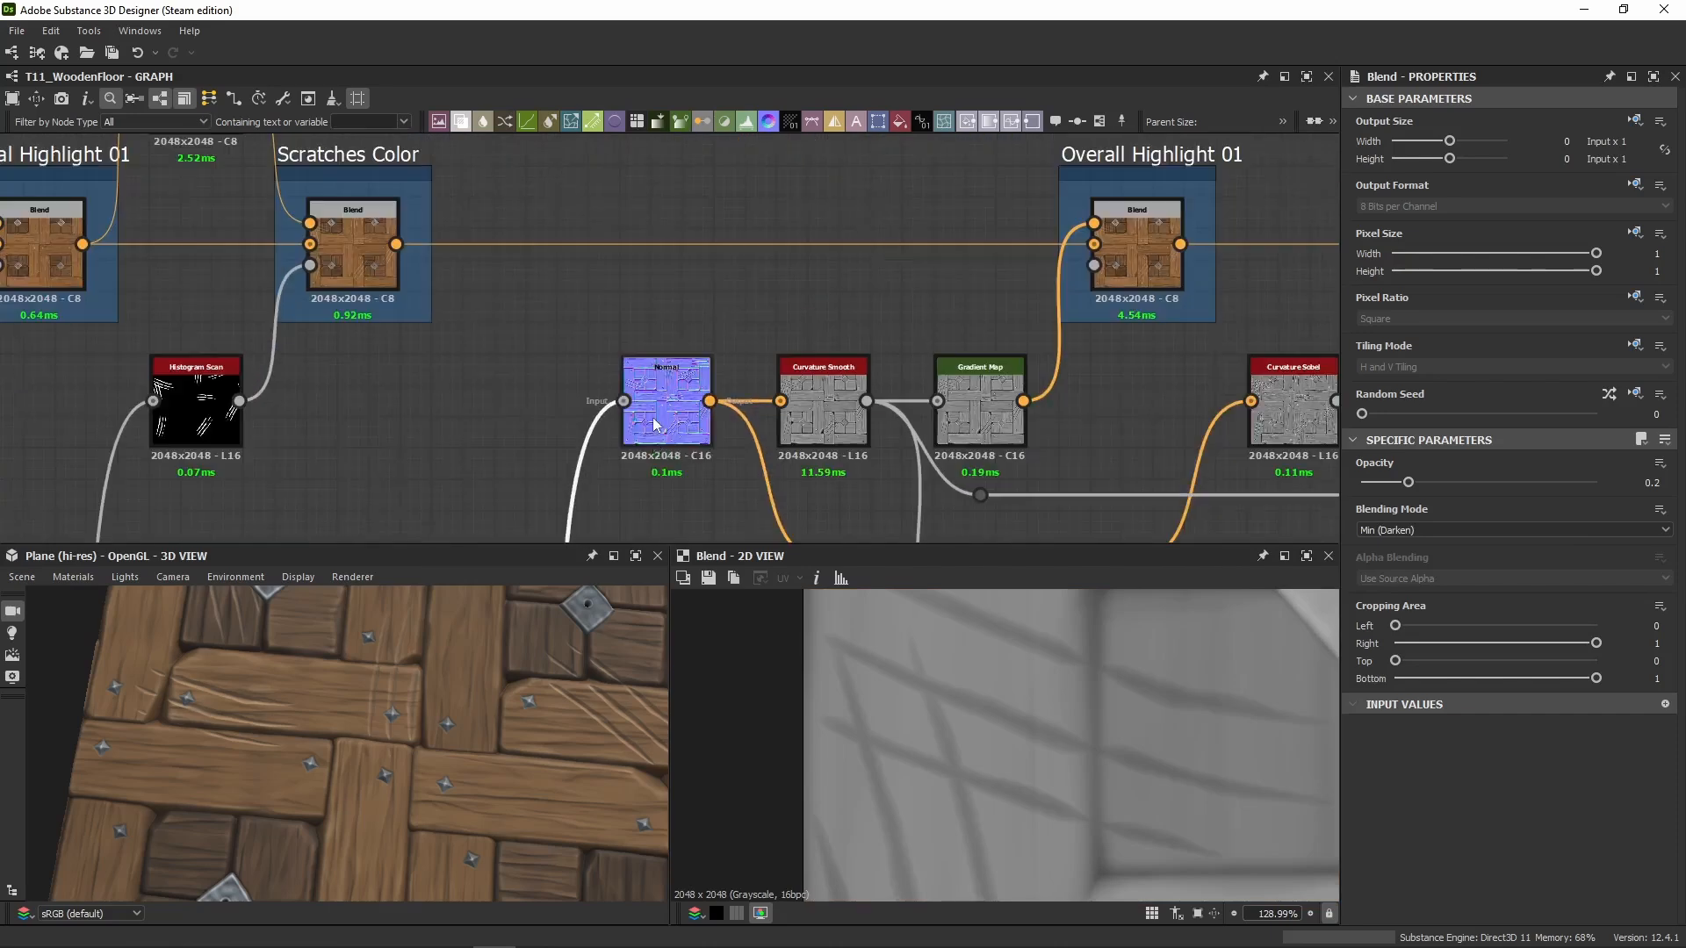
double_click(656, 423)
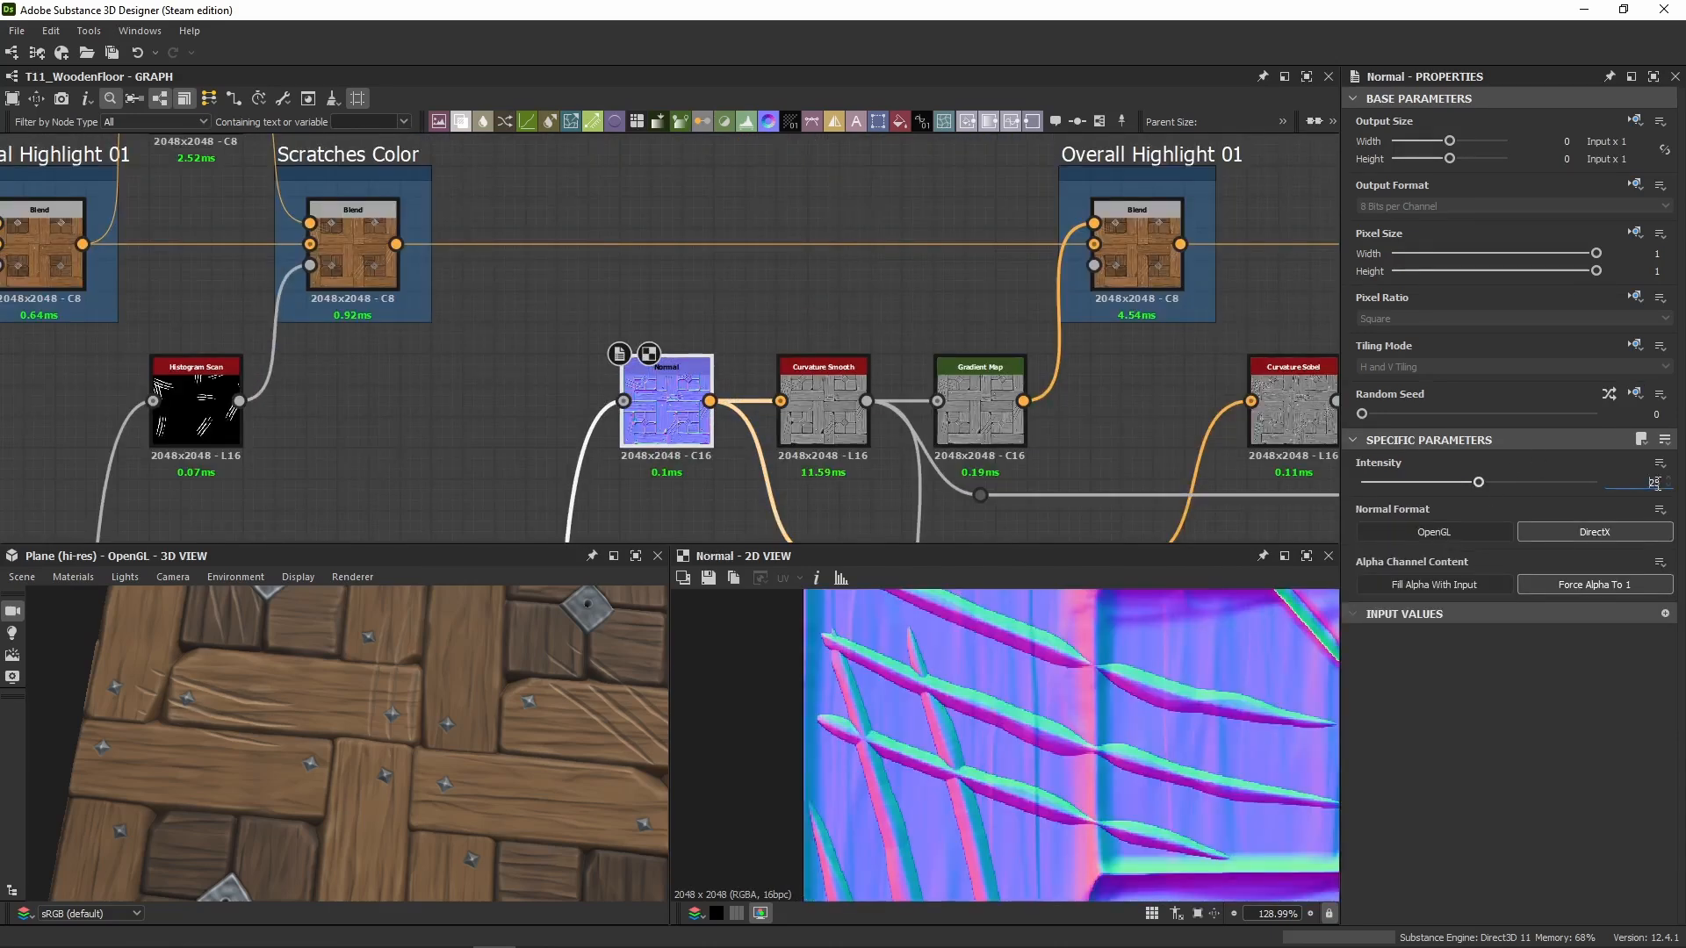
Step: Preview Curvature Smooth, its Gradient Map and the Overall Highlight 01 Blend, checking the Blend's Opacity and Blending Mode
middle_drag(909, 416, 703, 372)
double_click(824, 335)
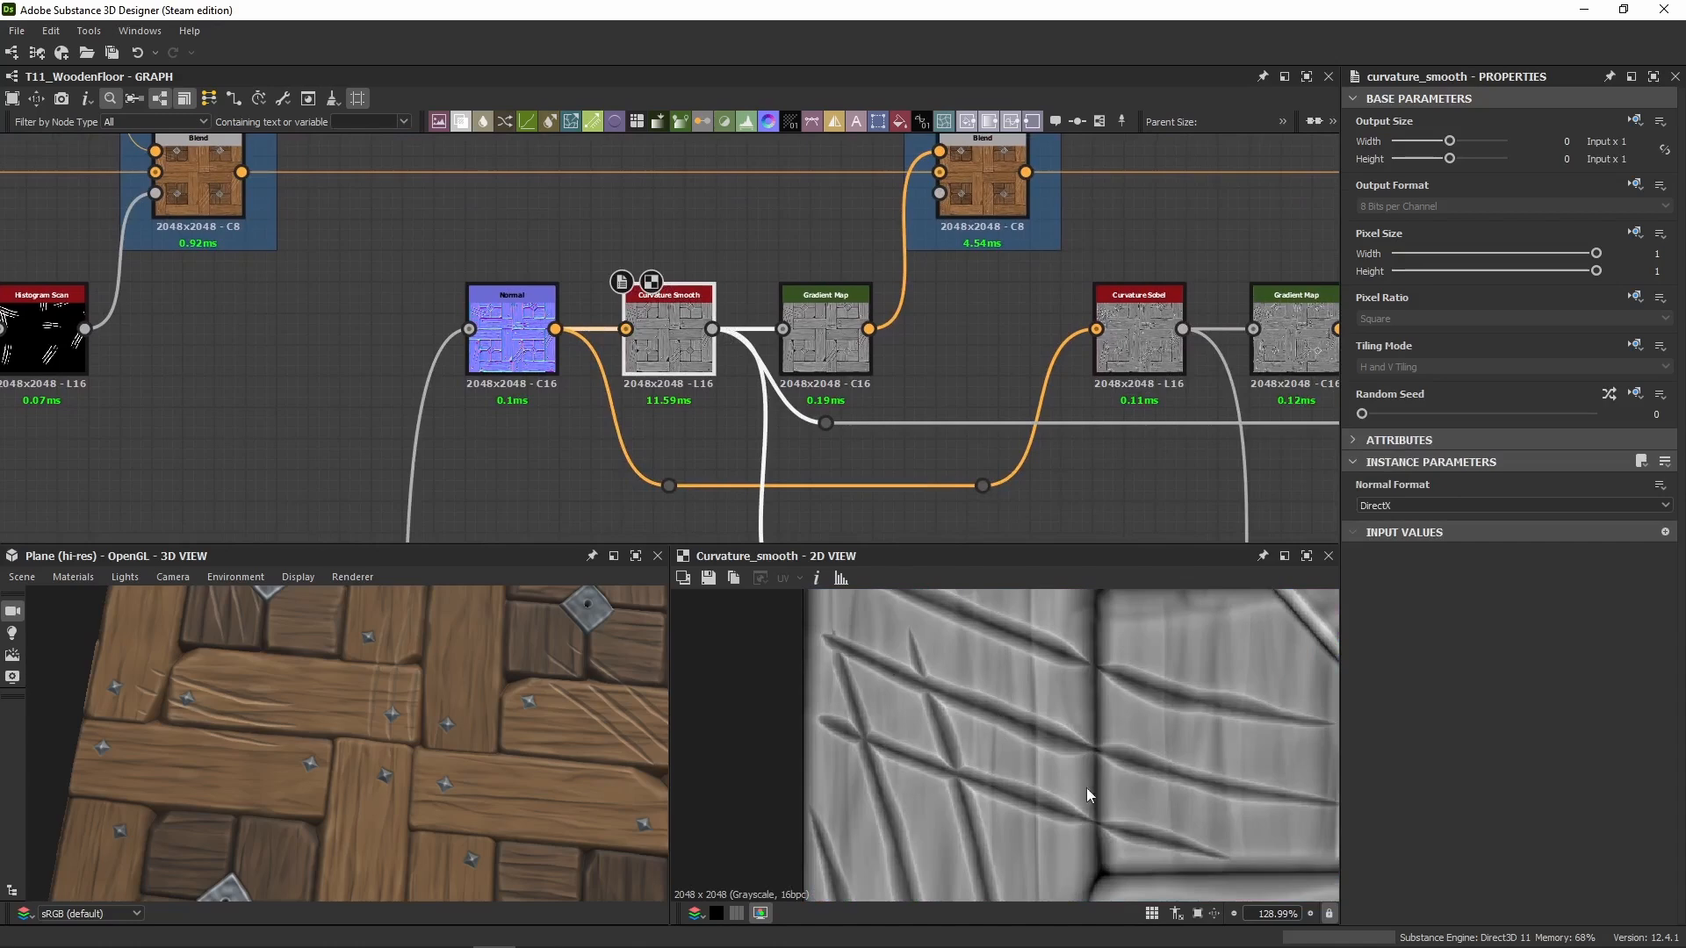
middle_drag(825, 350, 769, 401)
double_click(770, 400)
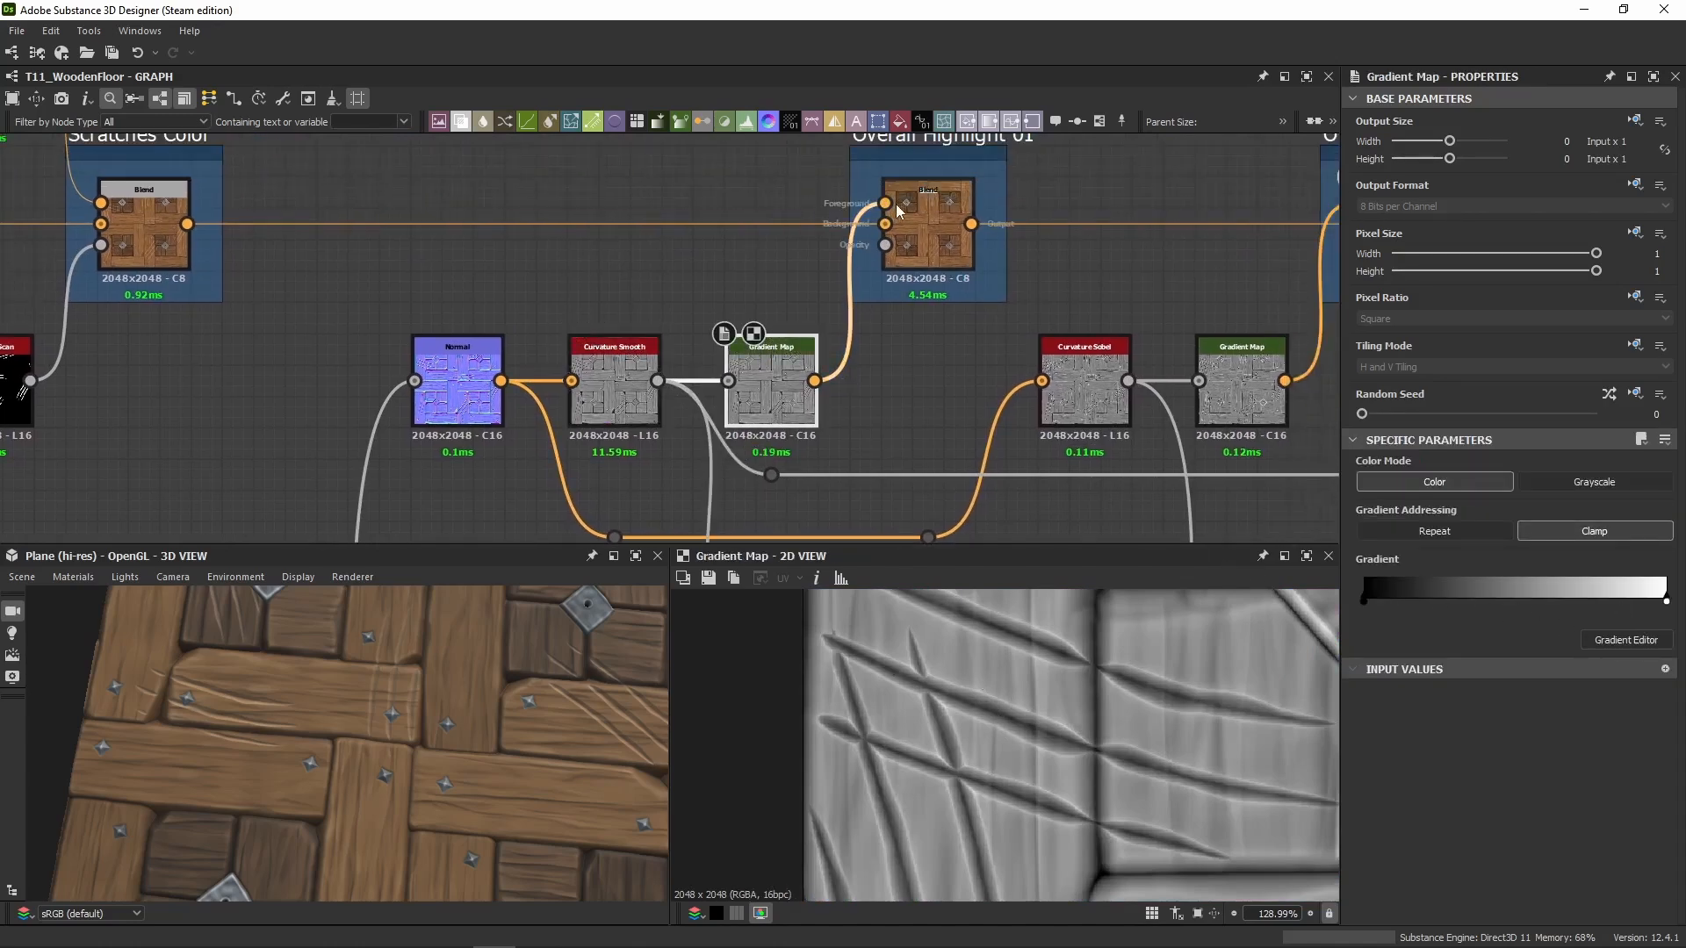
double_click(918, 219)
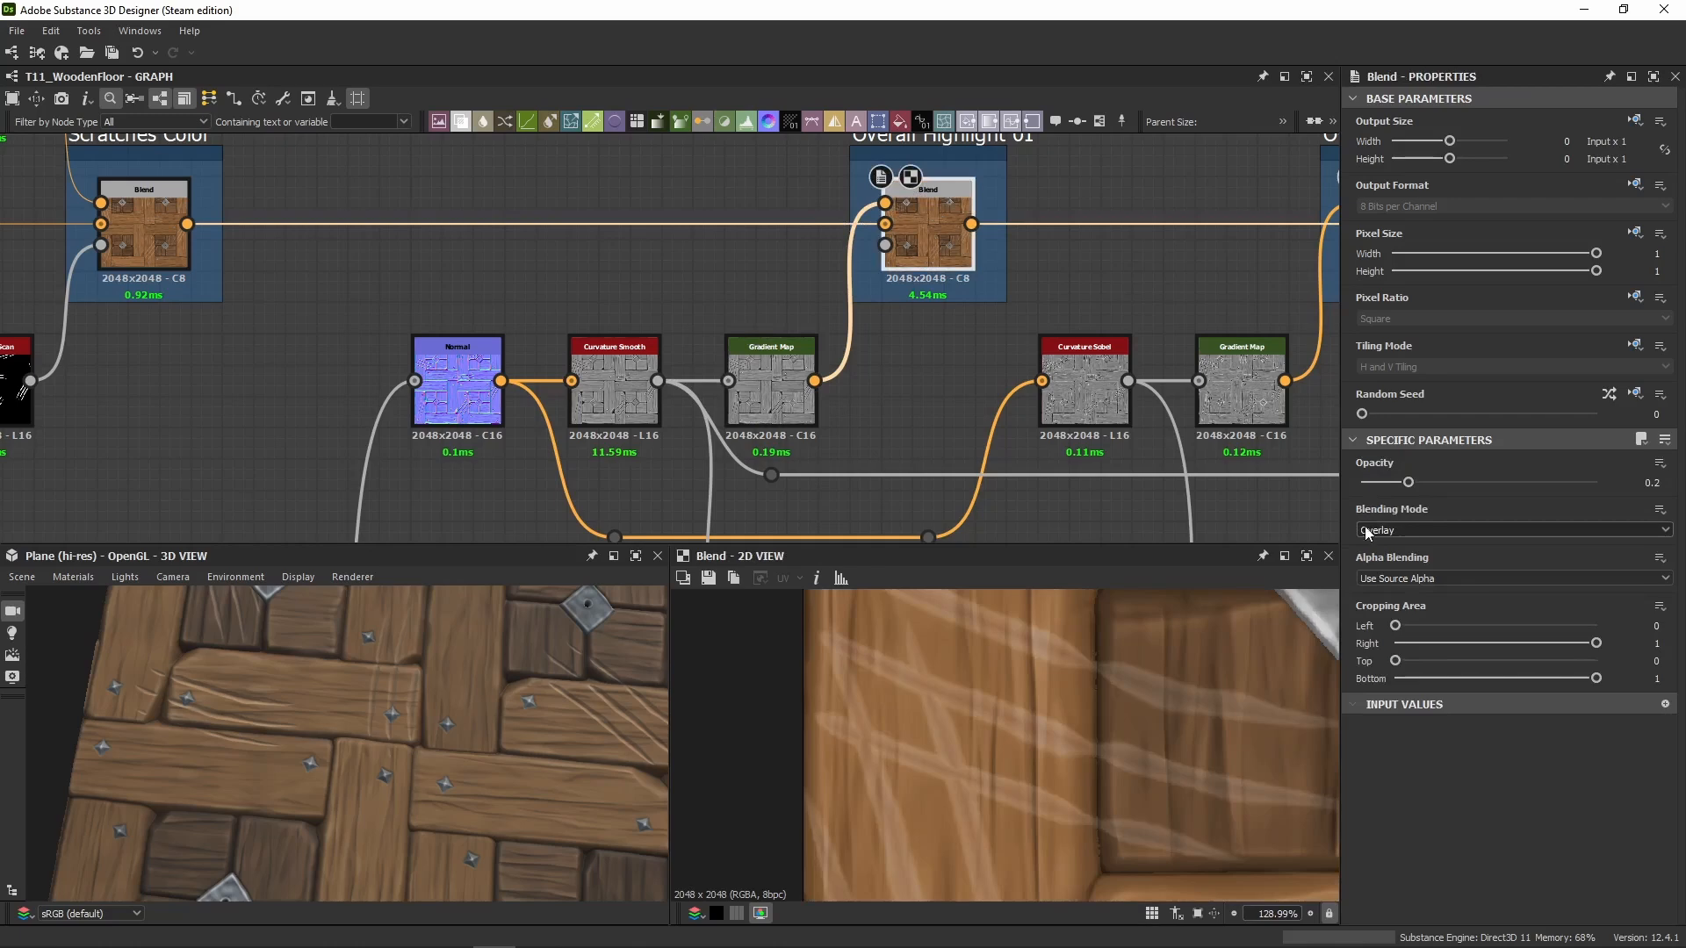
Step: Enable the Overall Highlight 02 Blend and compare the scratches close up with it off and on
middle_drag(889, 305, 839, 392)
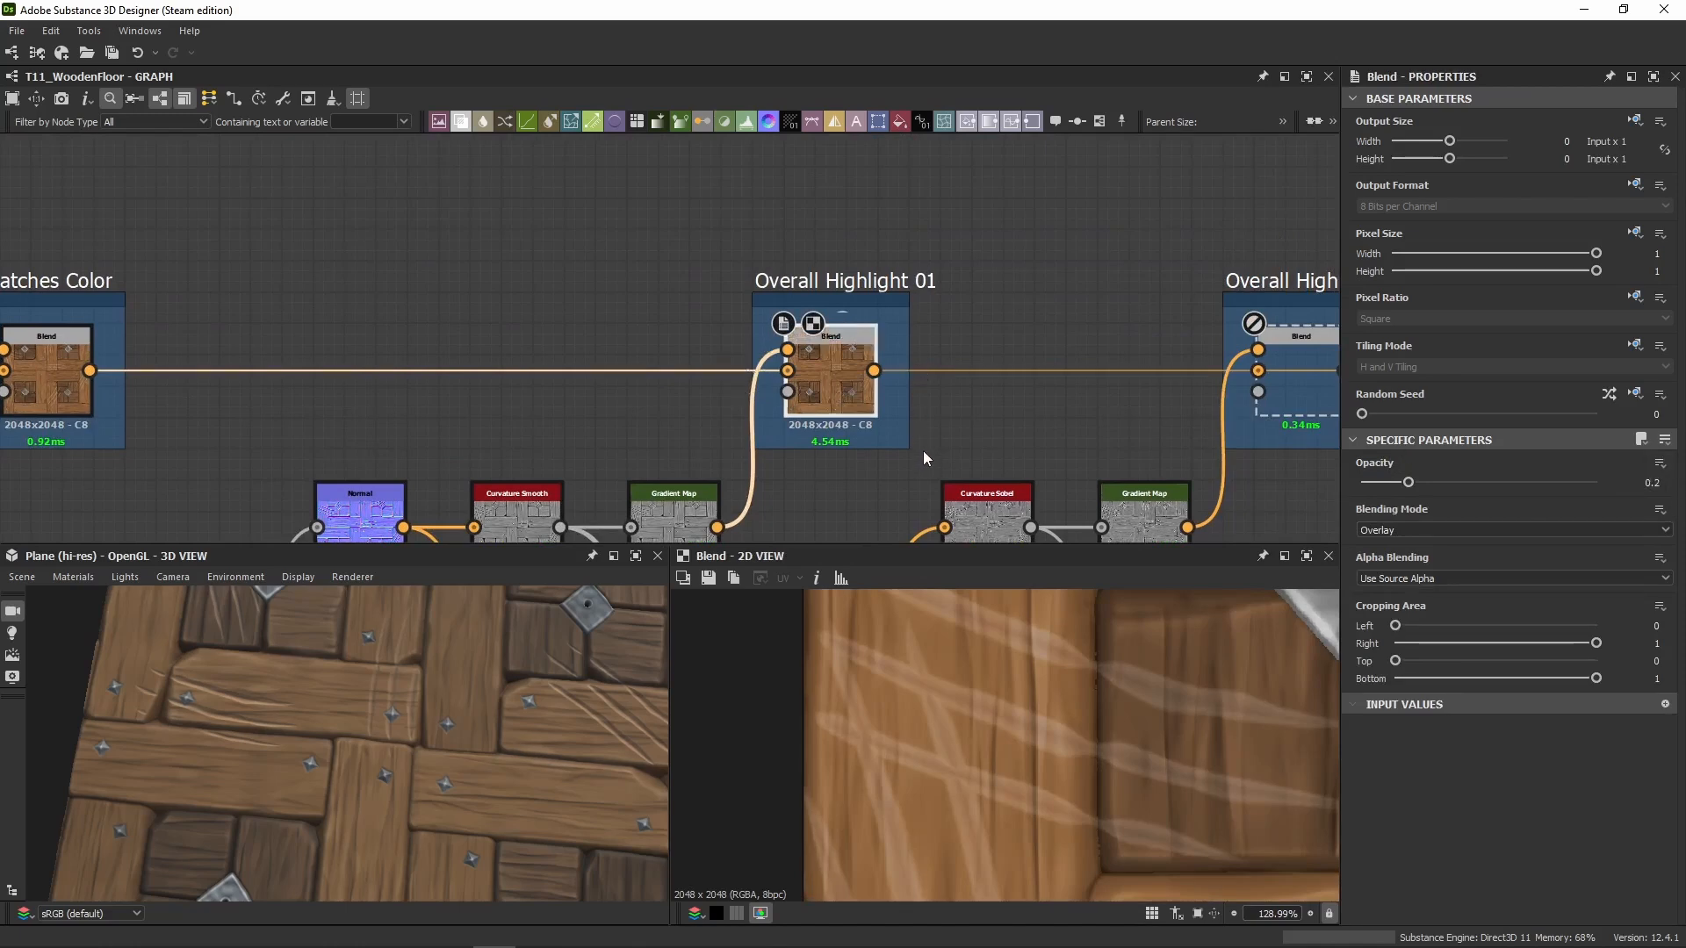
middle_drag(924, 450, 819, 252)
scroll(735, 339, down, 2)
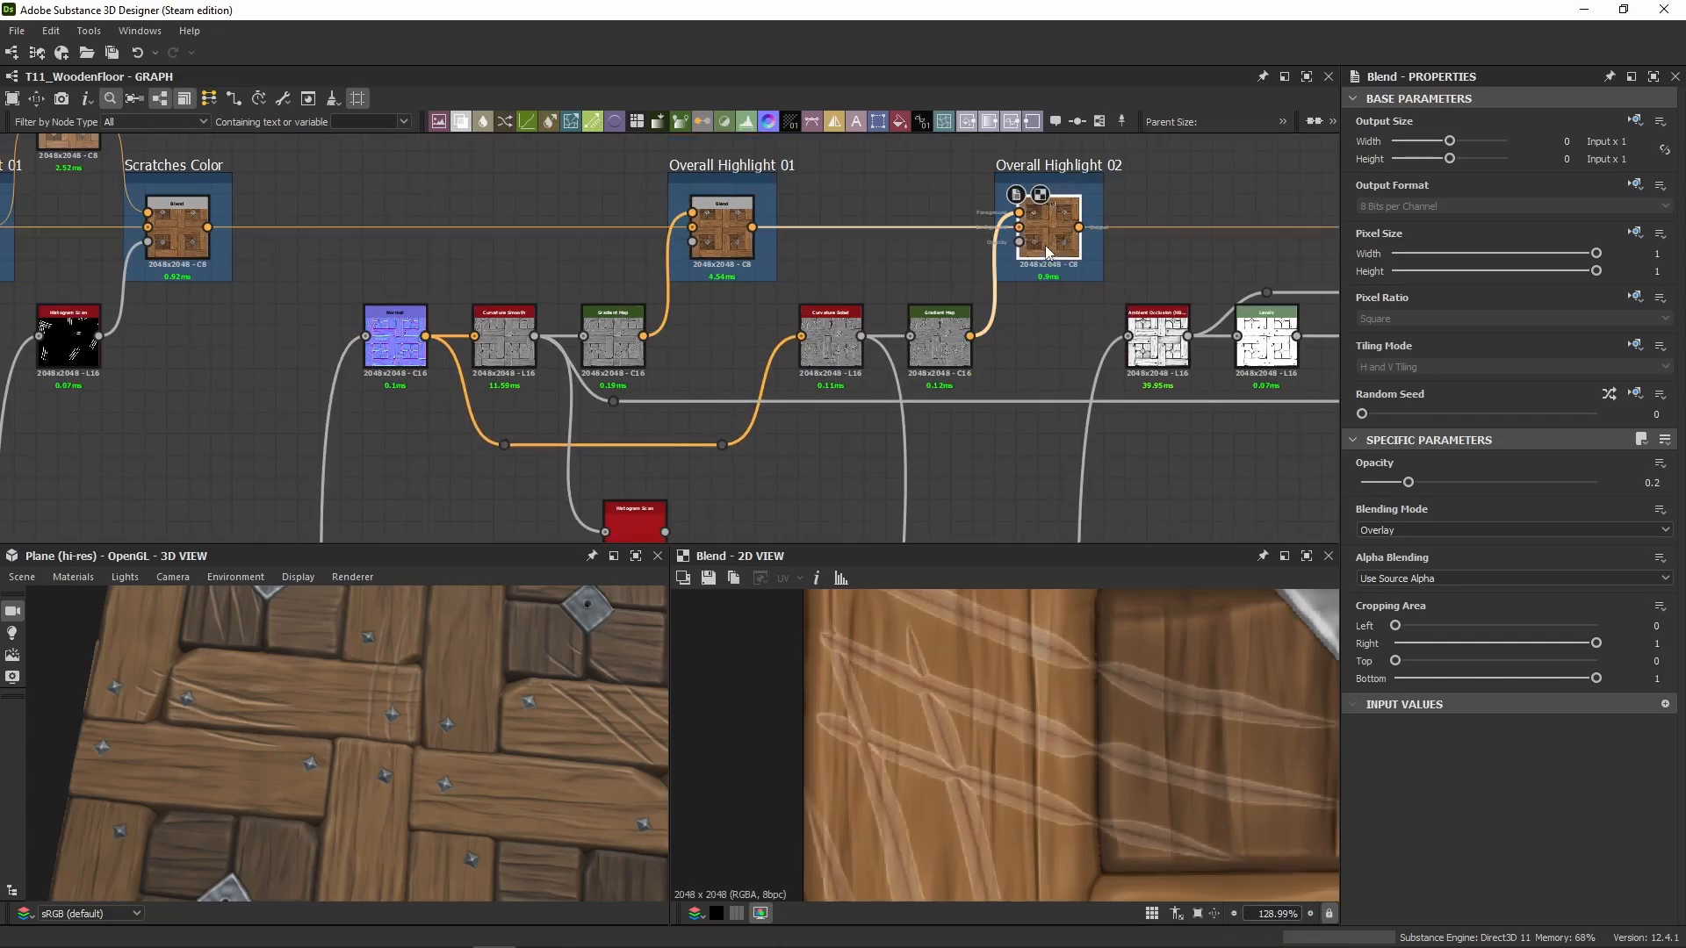
scroll(893, 730, up, 7)
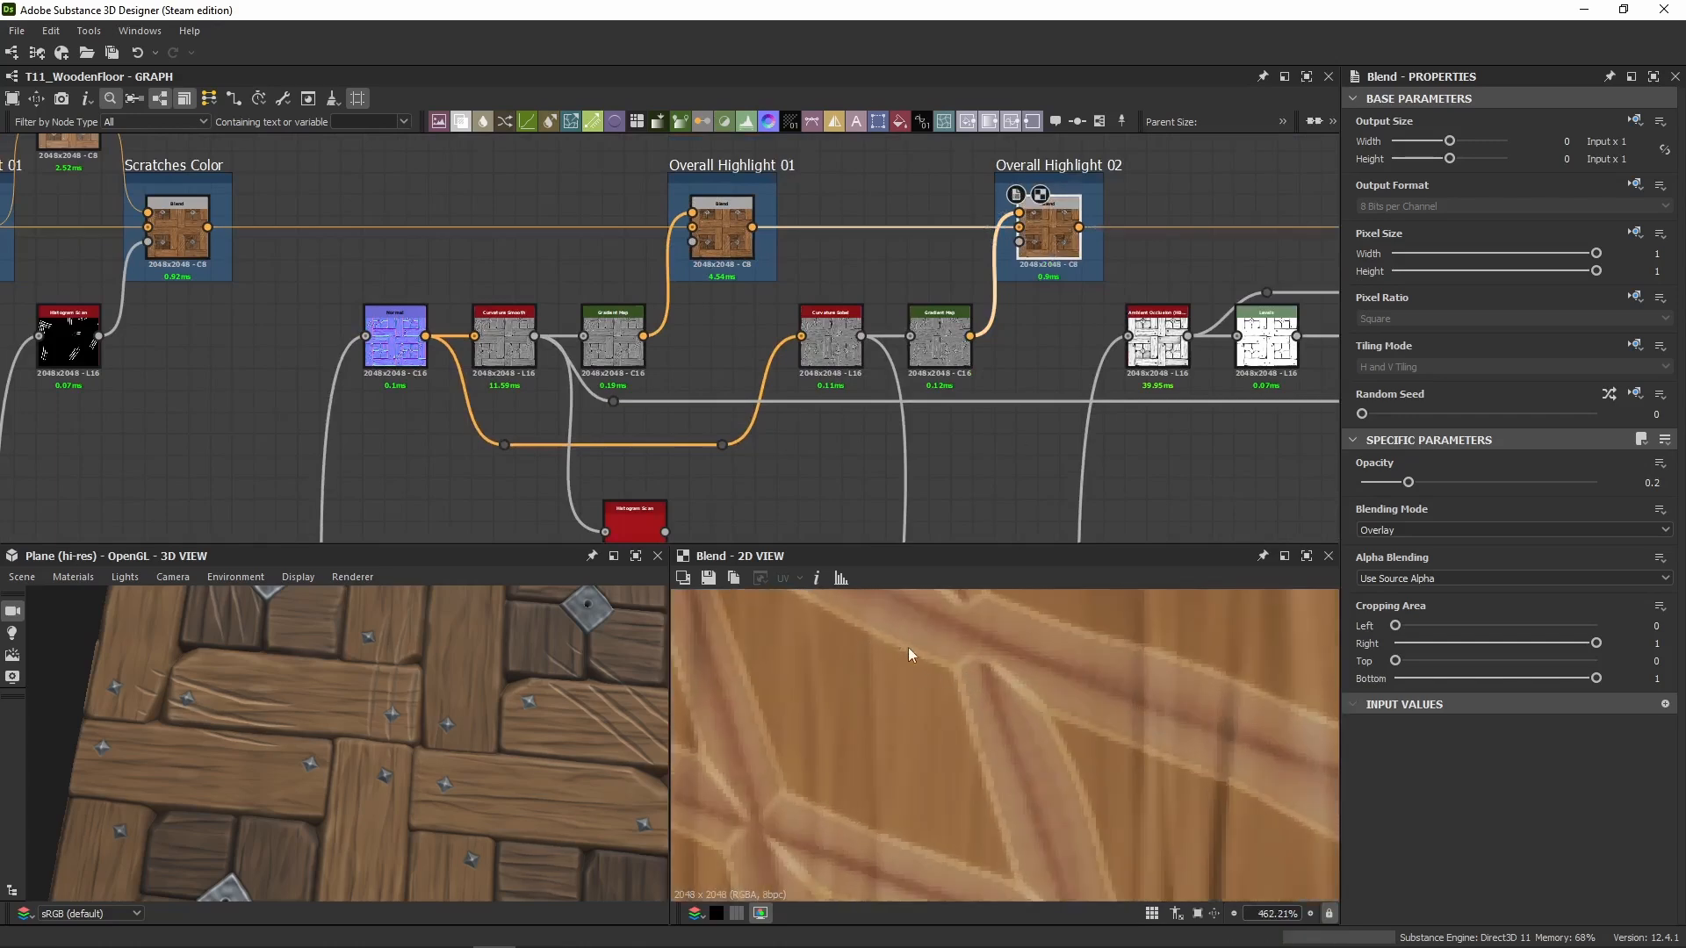
key(shift+d)
key(shift+d)
Step: Delete the unused Histogram Scan connected to Curvature Smooth
middle_drag(750, 492, 824, 310)
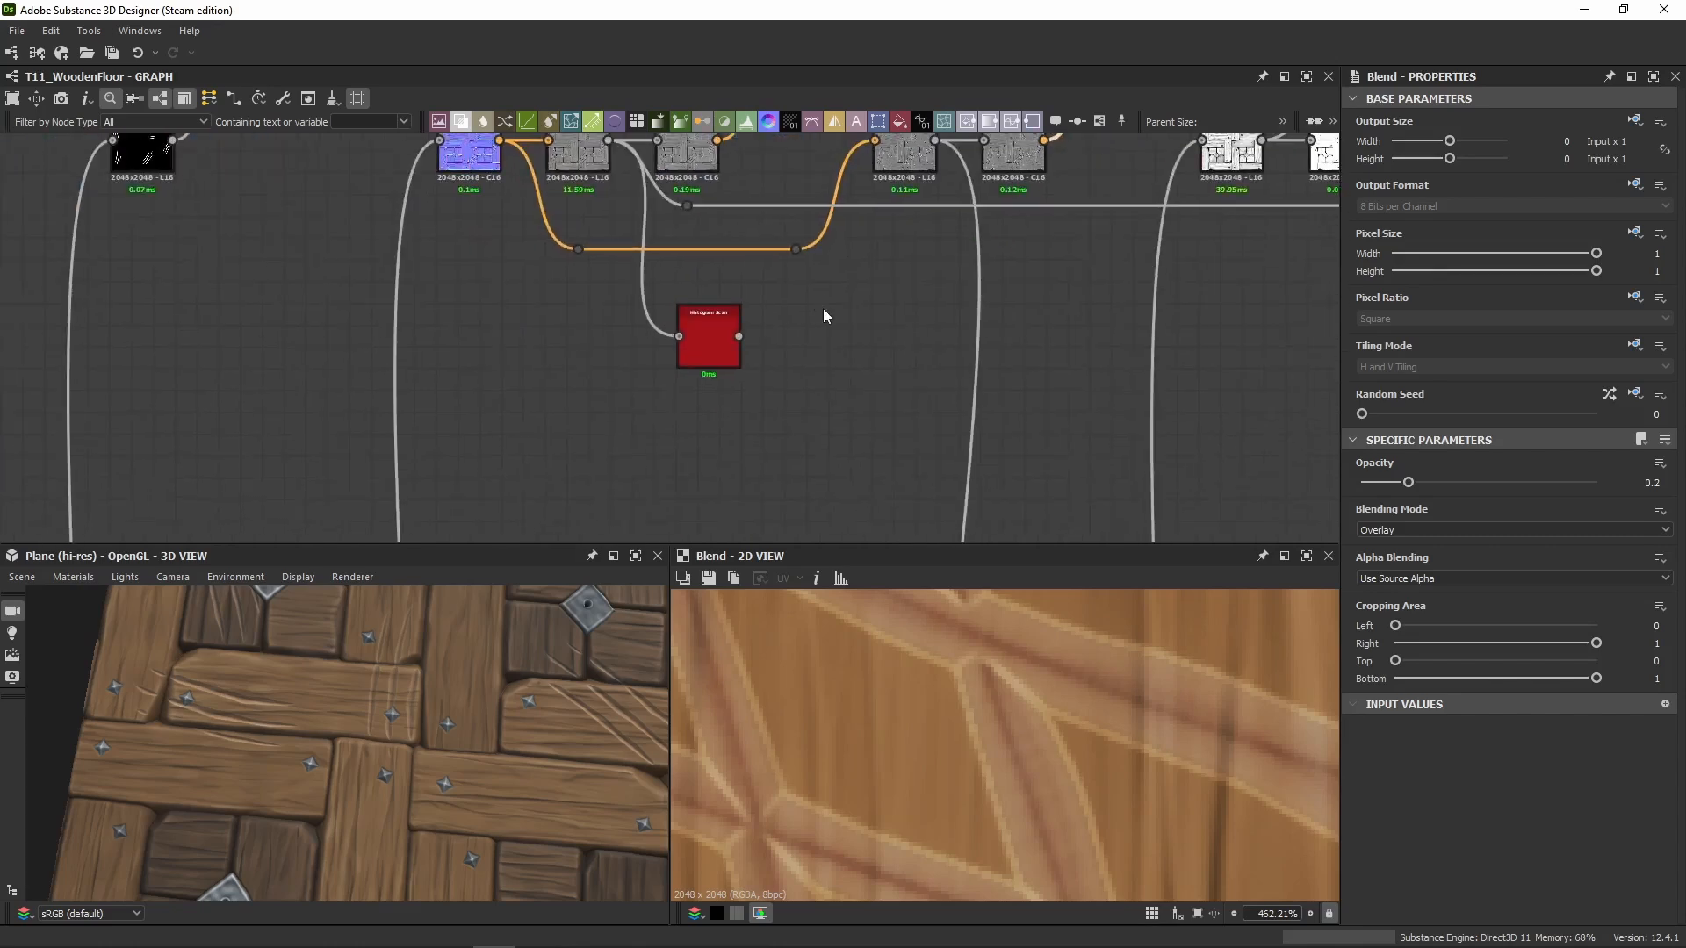
key(Delete)
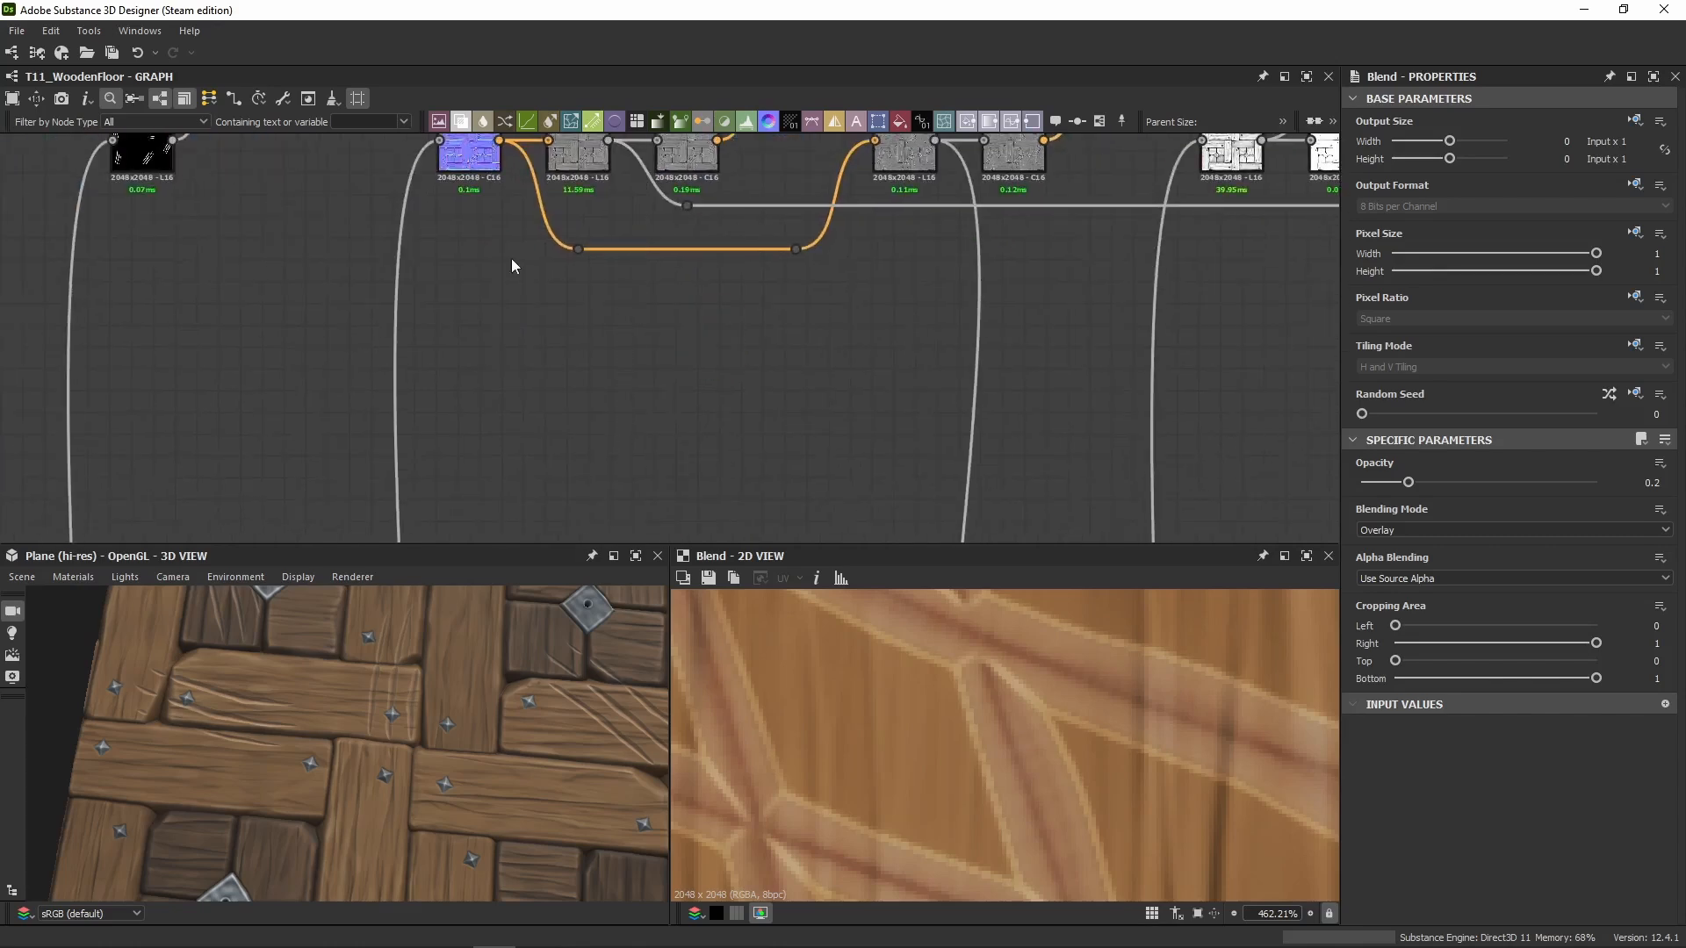
Step: Examine Curvature Sobel, its Gradient Map and the Overall Highlight 02 Blend, including the Blend's Opacity and Blending Mode
middle_drag(512, 264, 302, 431)
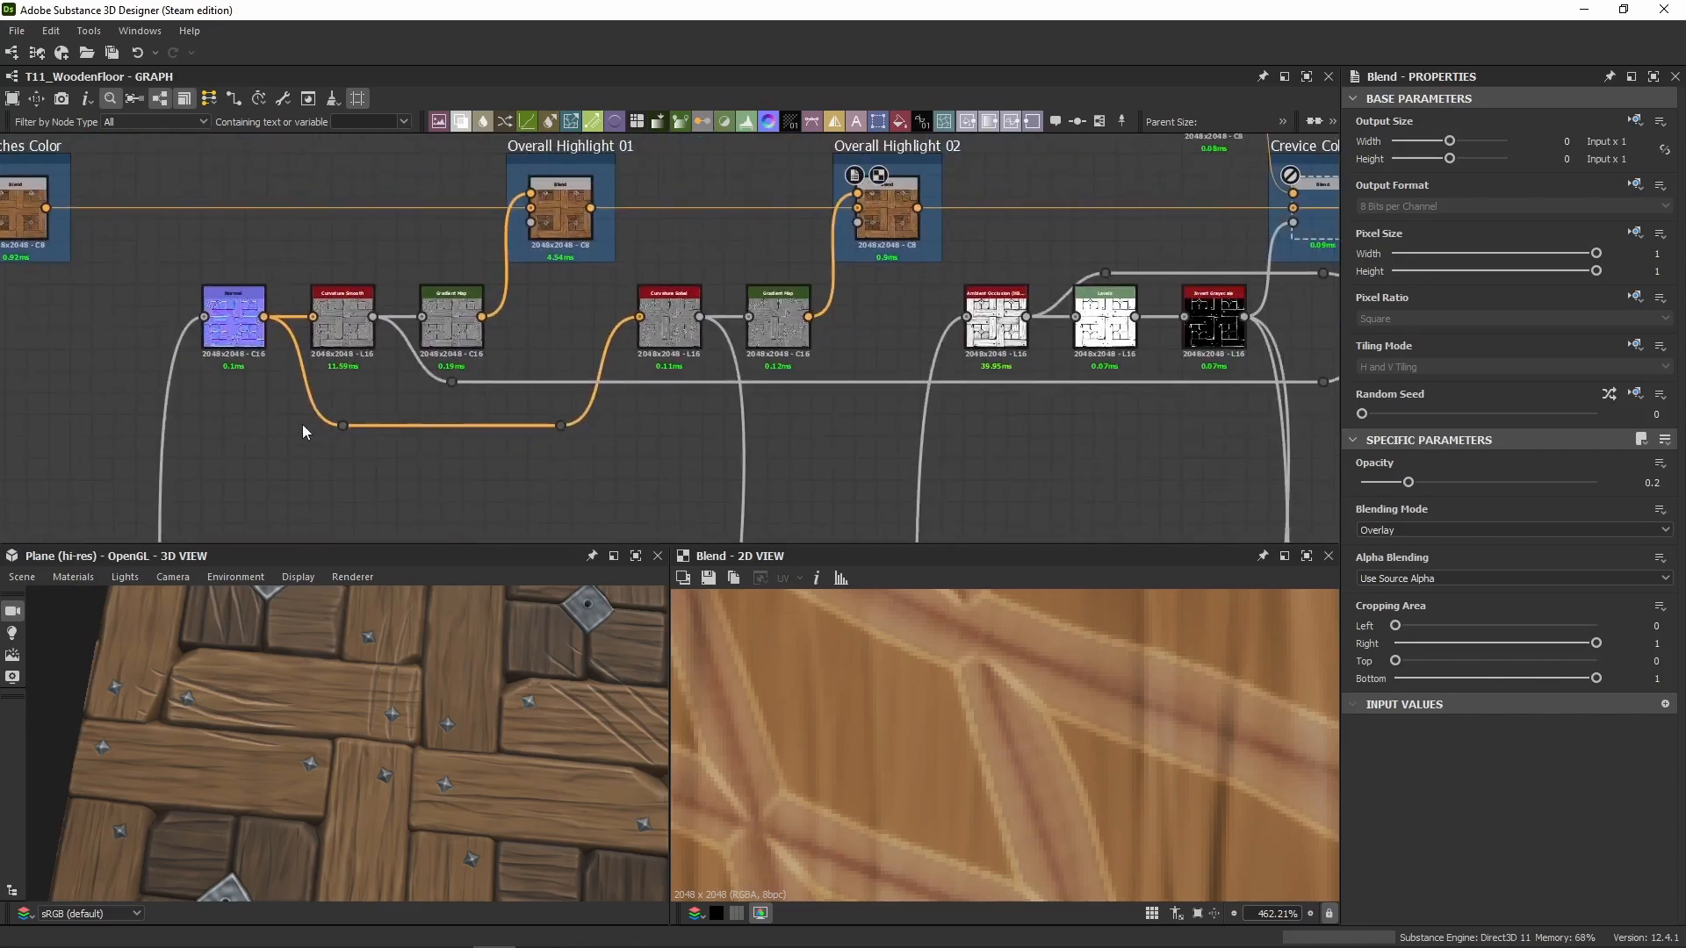
double_click(665, 331)
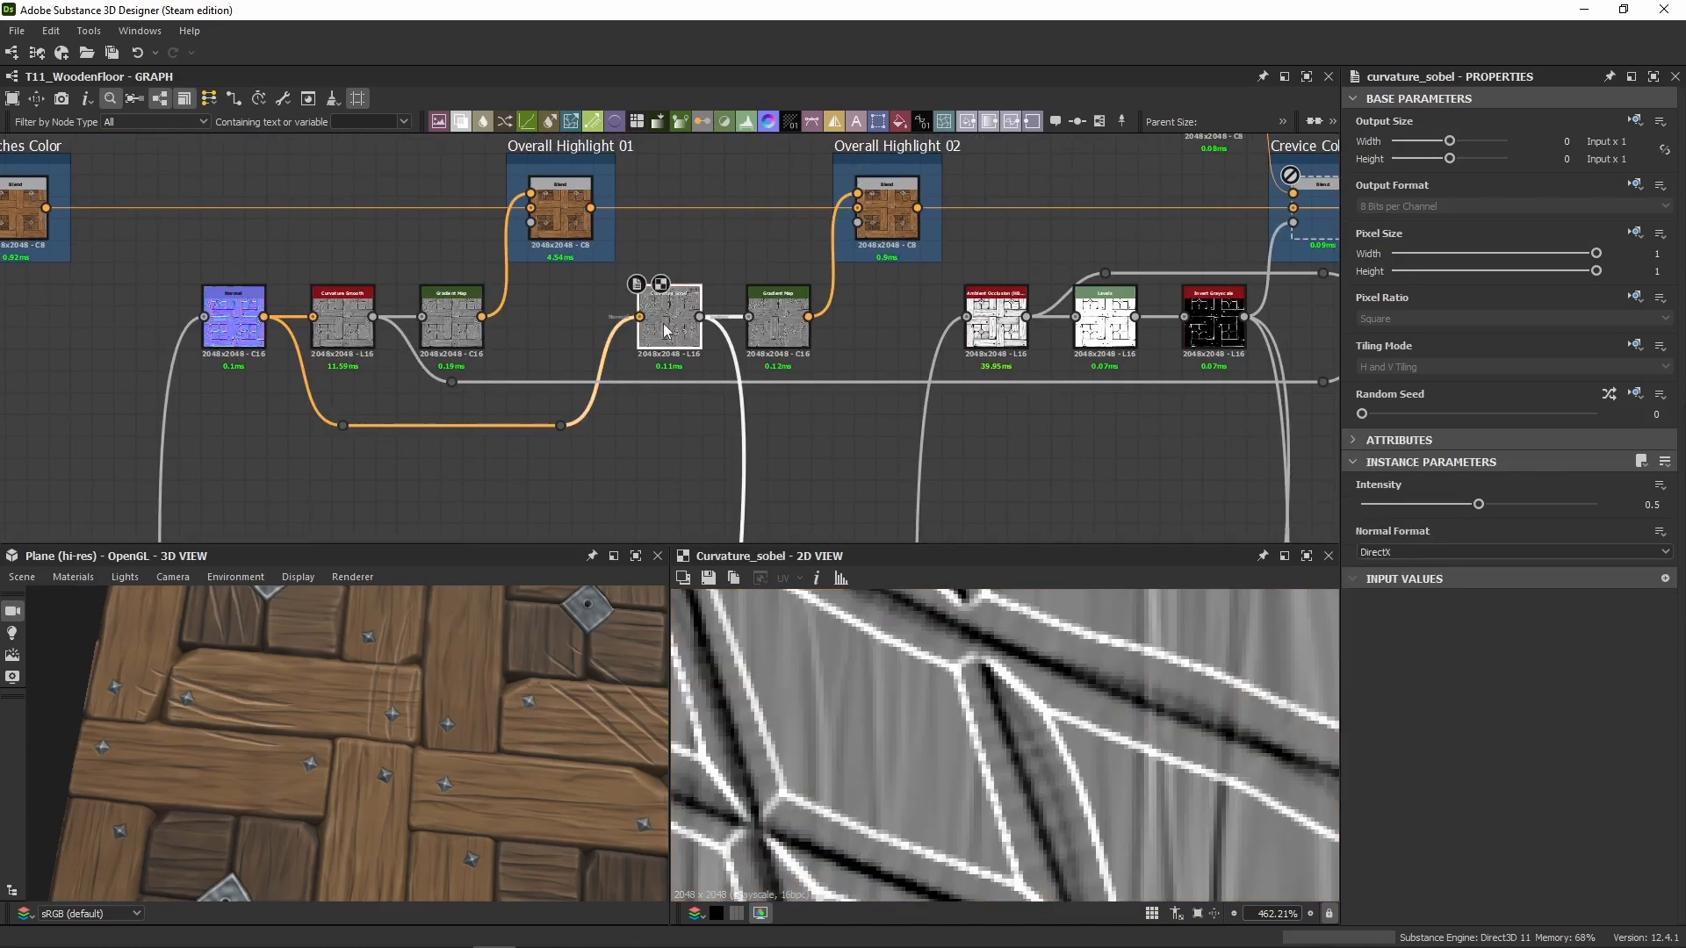
double_click(784, 350)
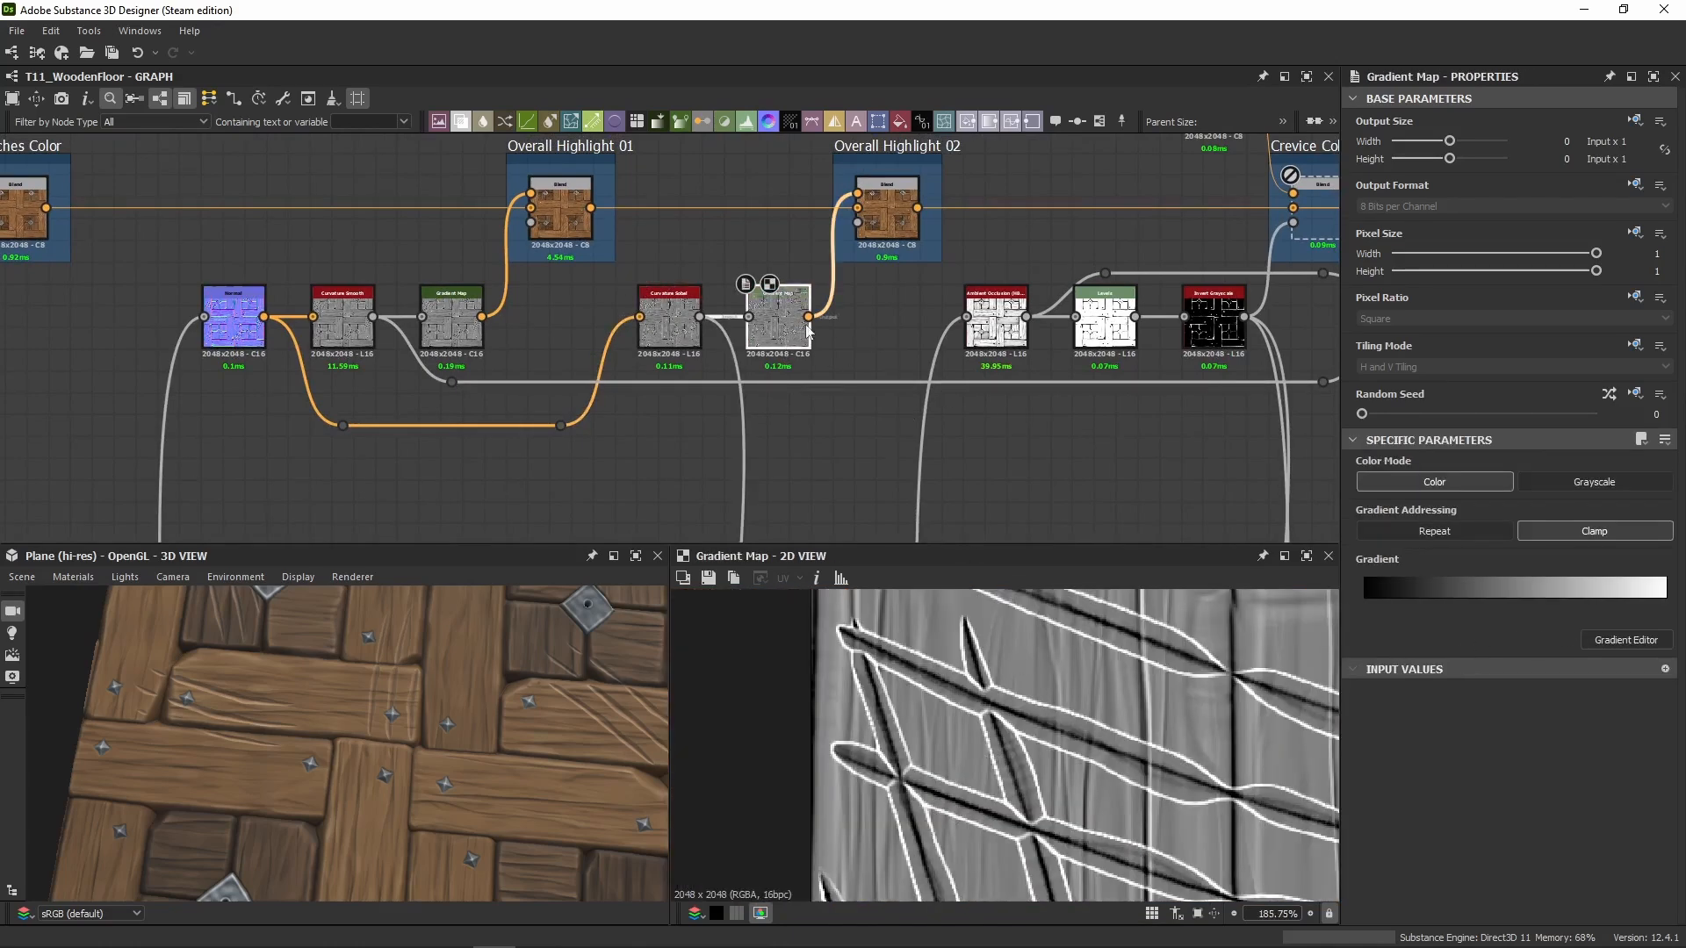
click(889, 209)
double_click(889, 208)
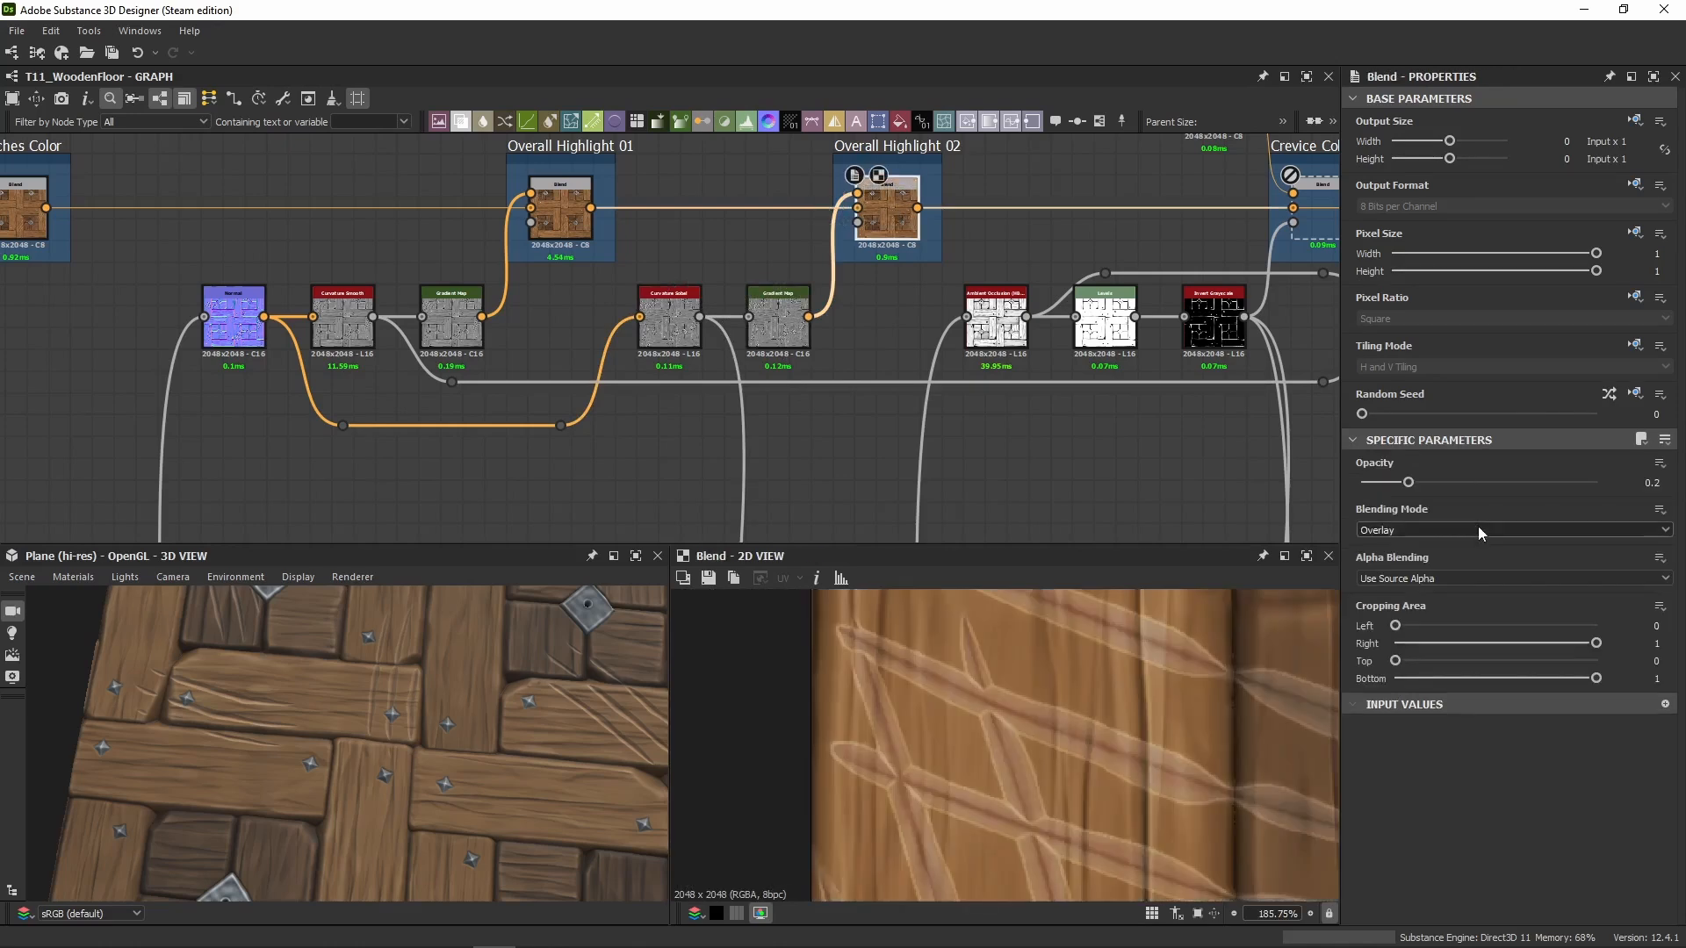
scroll(727, 303, up, 5)
click(869, 335)
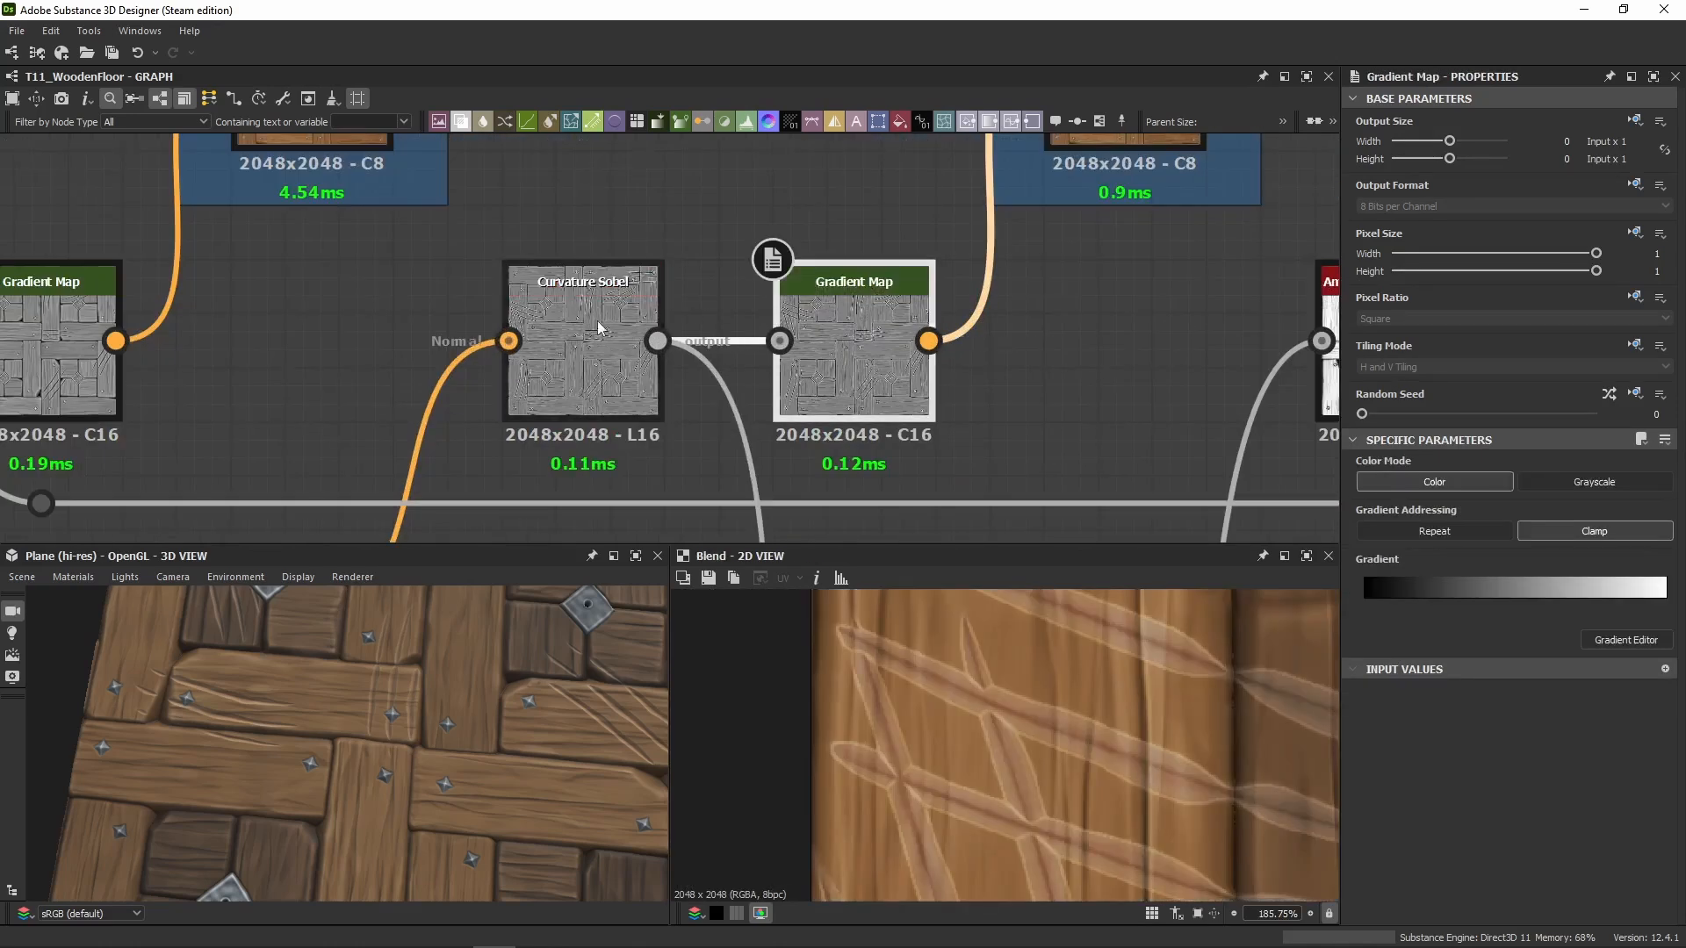
Step: Preview Curvature Sobel and its Gradient Map, and compare them with the Overall Highlight 02 Blend's result
double_click(591, 312)
double_click(887, 330)
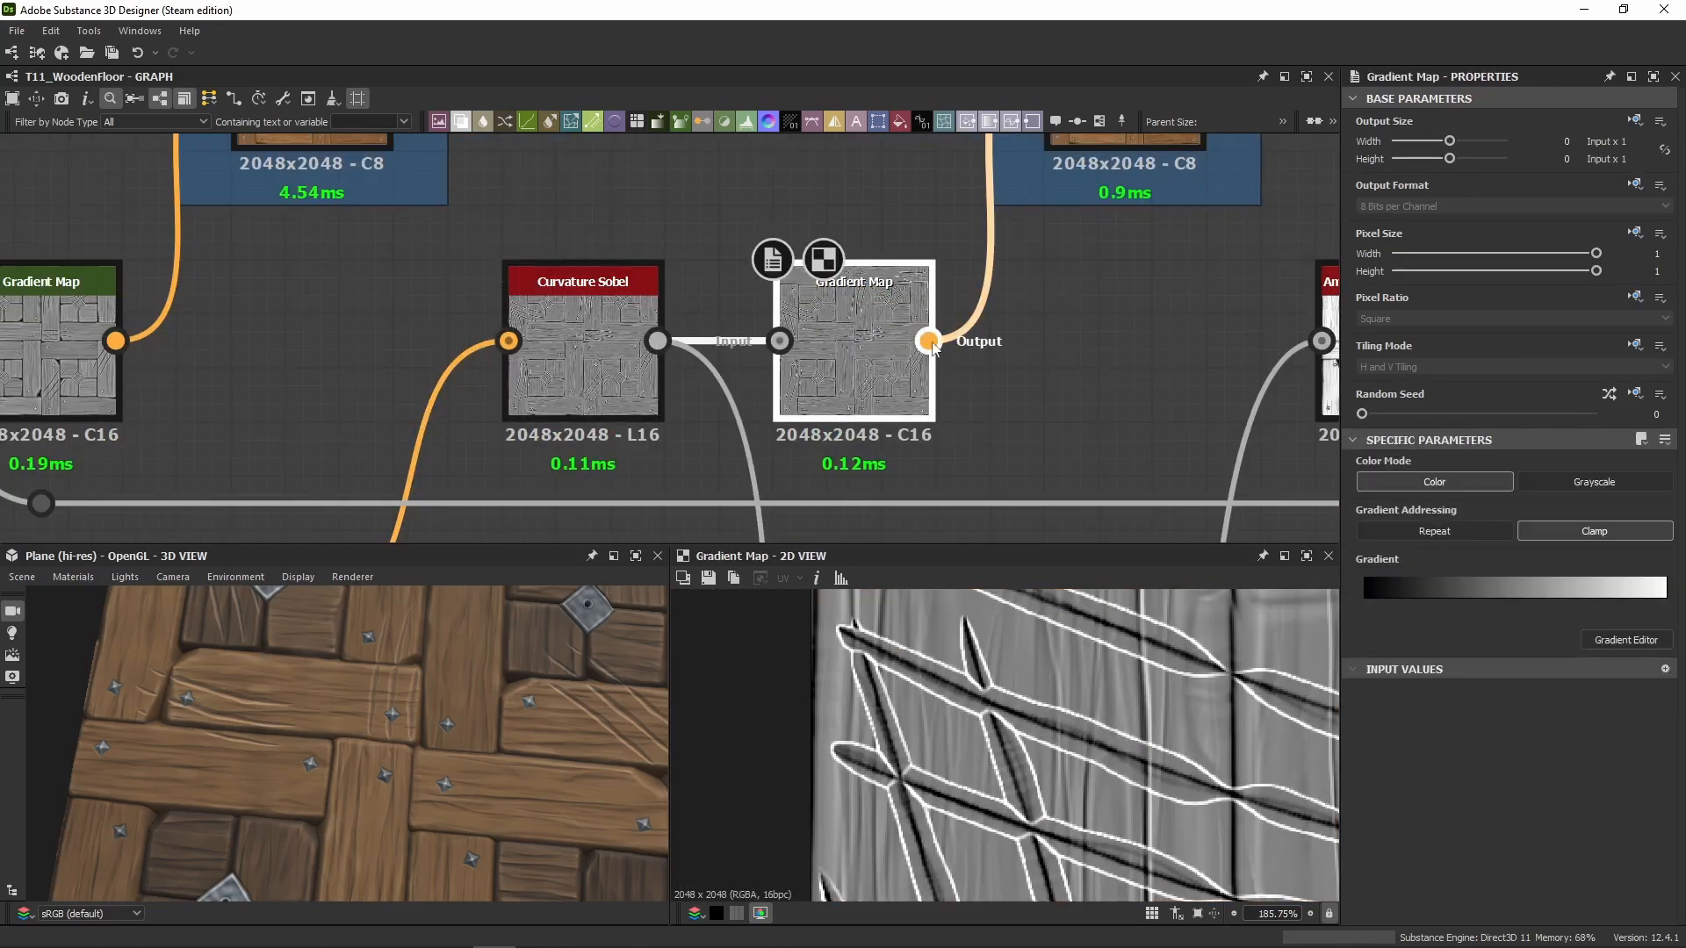
scroll(870, 387, down, 3)
double_click(876, 335)
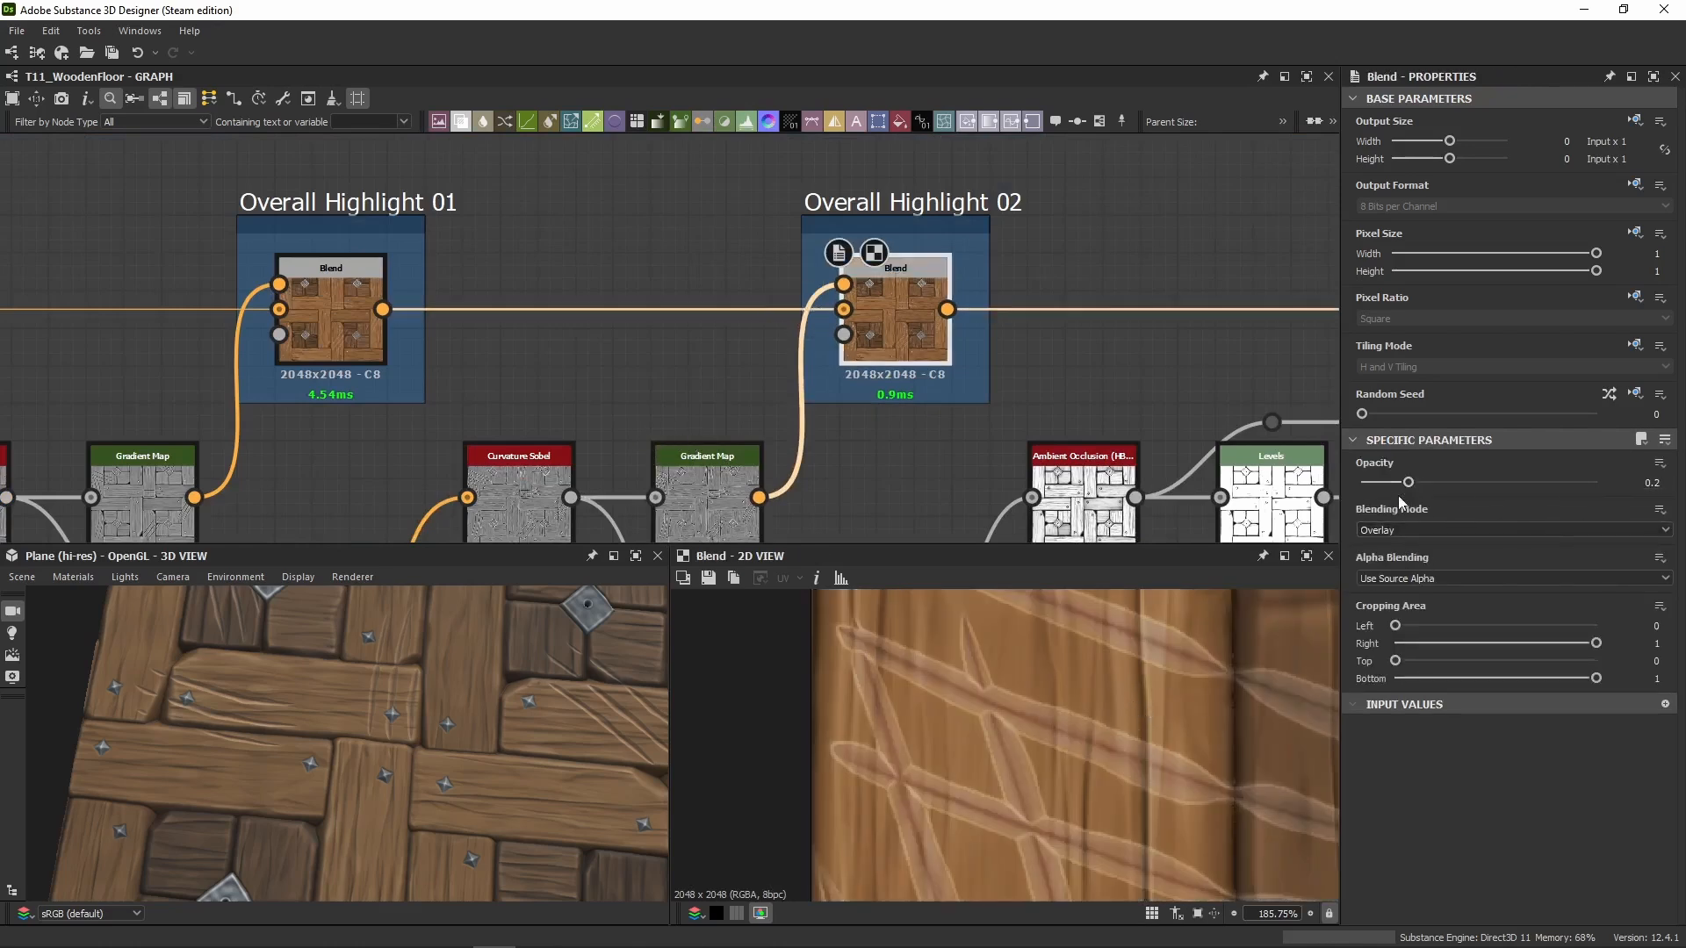
middle_drag(1013, 420, 815, 318)
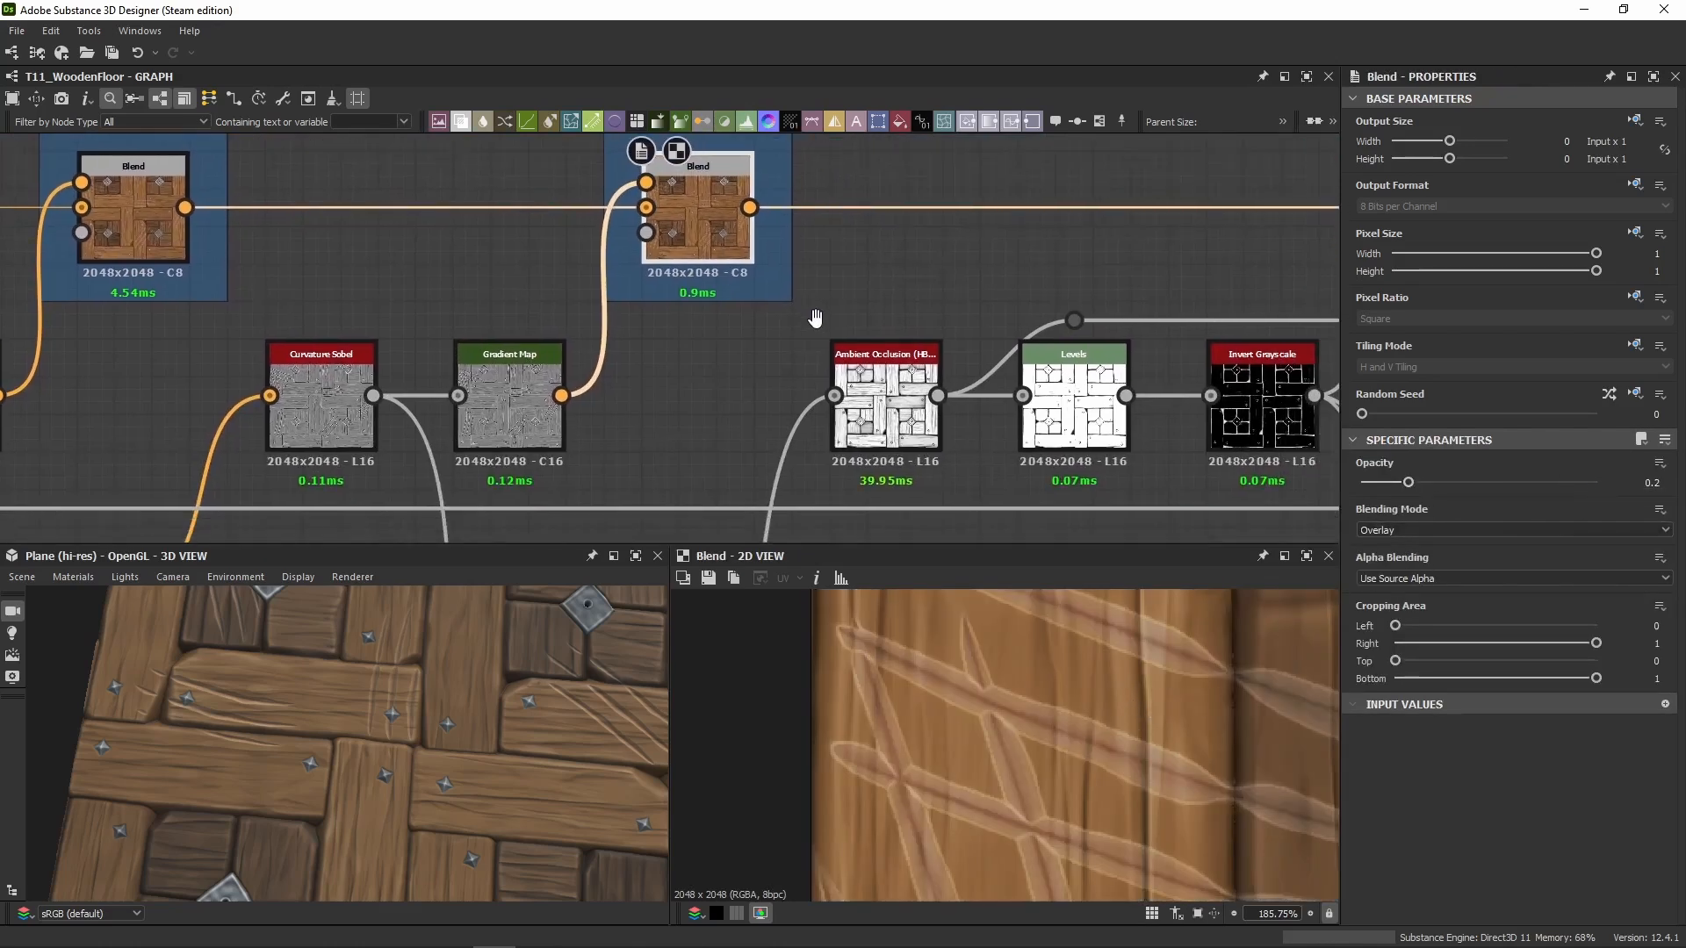
Step: Inspect the scratch edges close up in the Curvature Sobel Gradient Map and in the Overall Highlight 02 Blend
scroll(993, 708, up, 3)
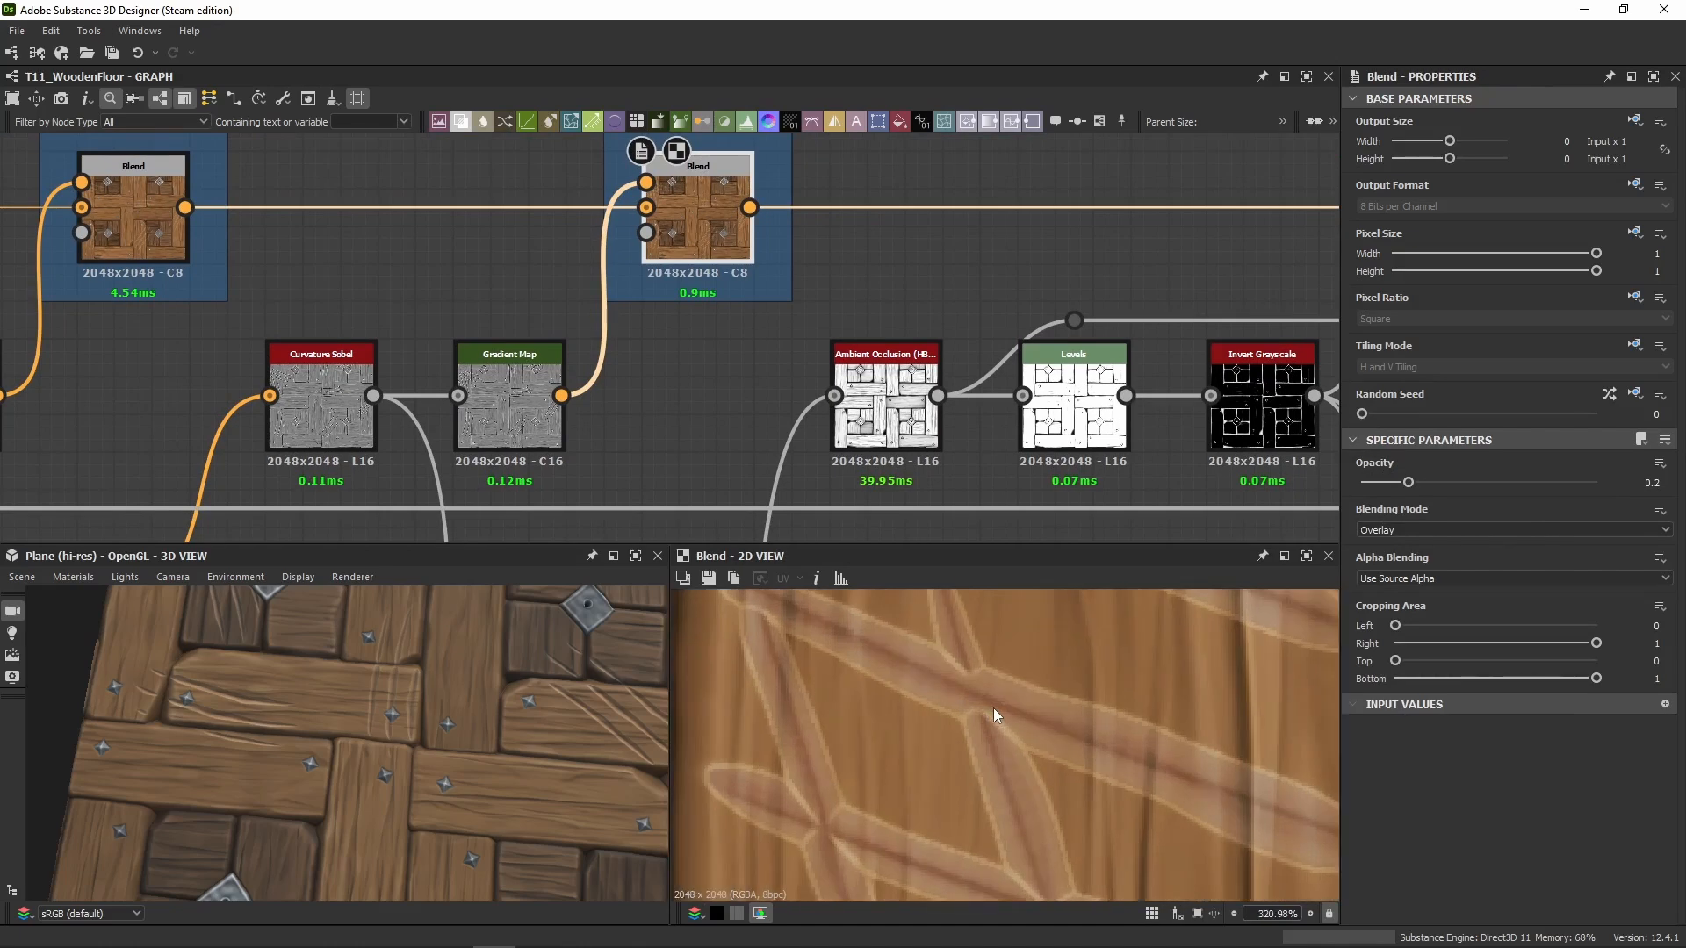
click(517, 404)
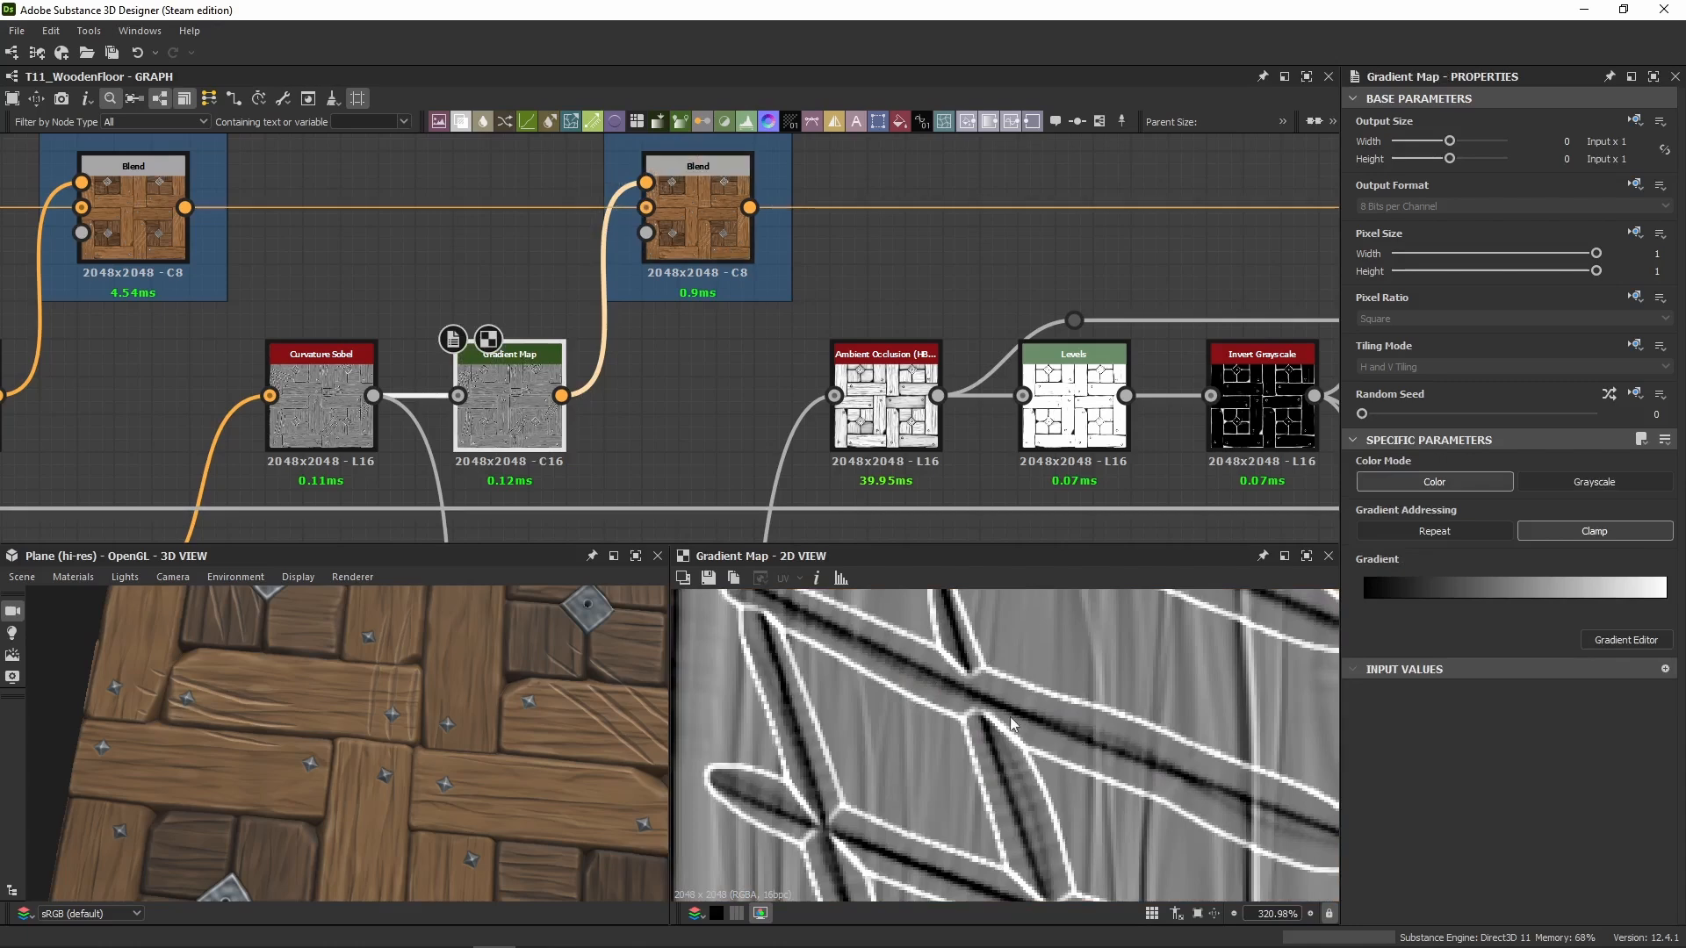
scroll(1004, 691, up, 4)
middle_drag(1201, 756, 720, 569)
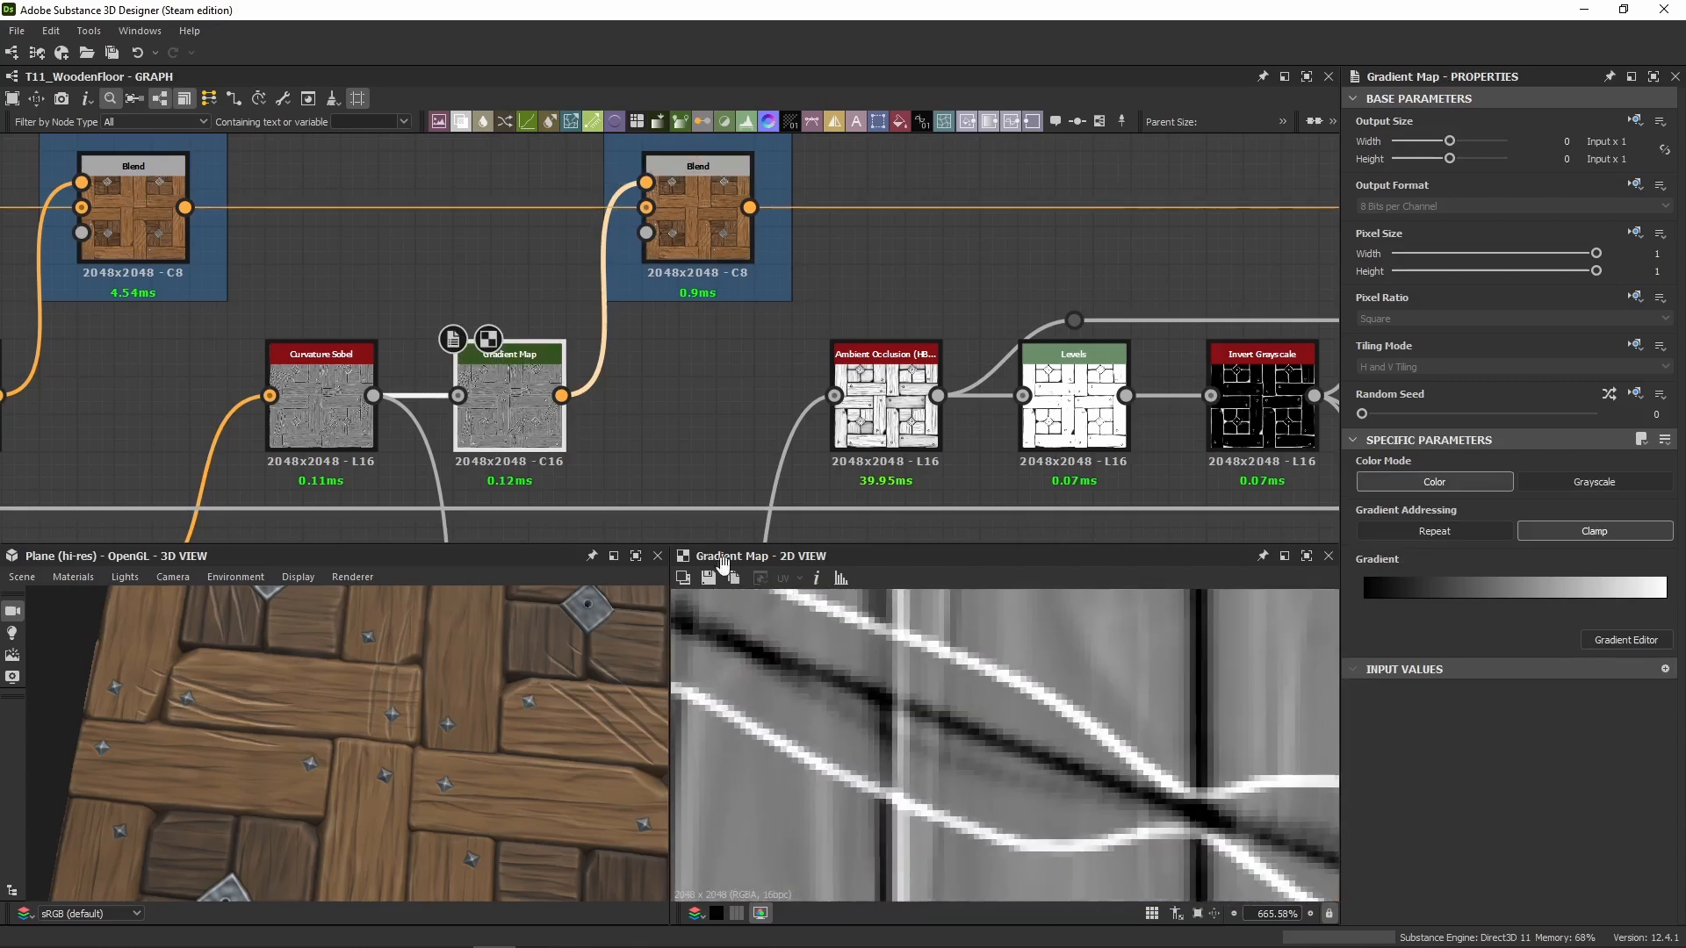
middle_drag(1146, 671, 895, 671)
scroll(895, 676, down, 3)
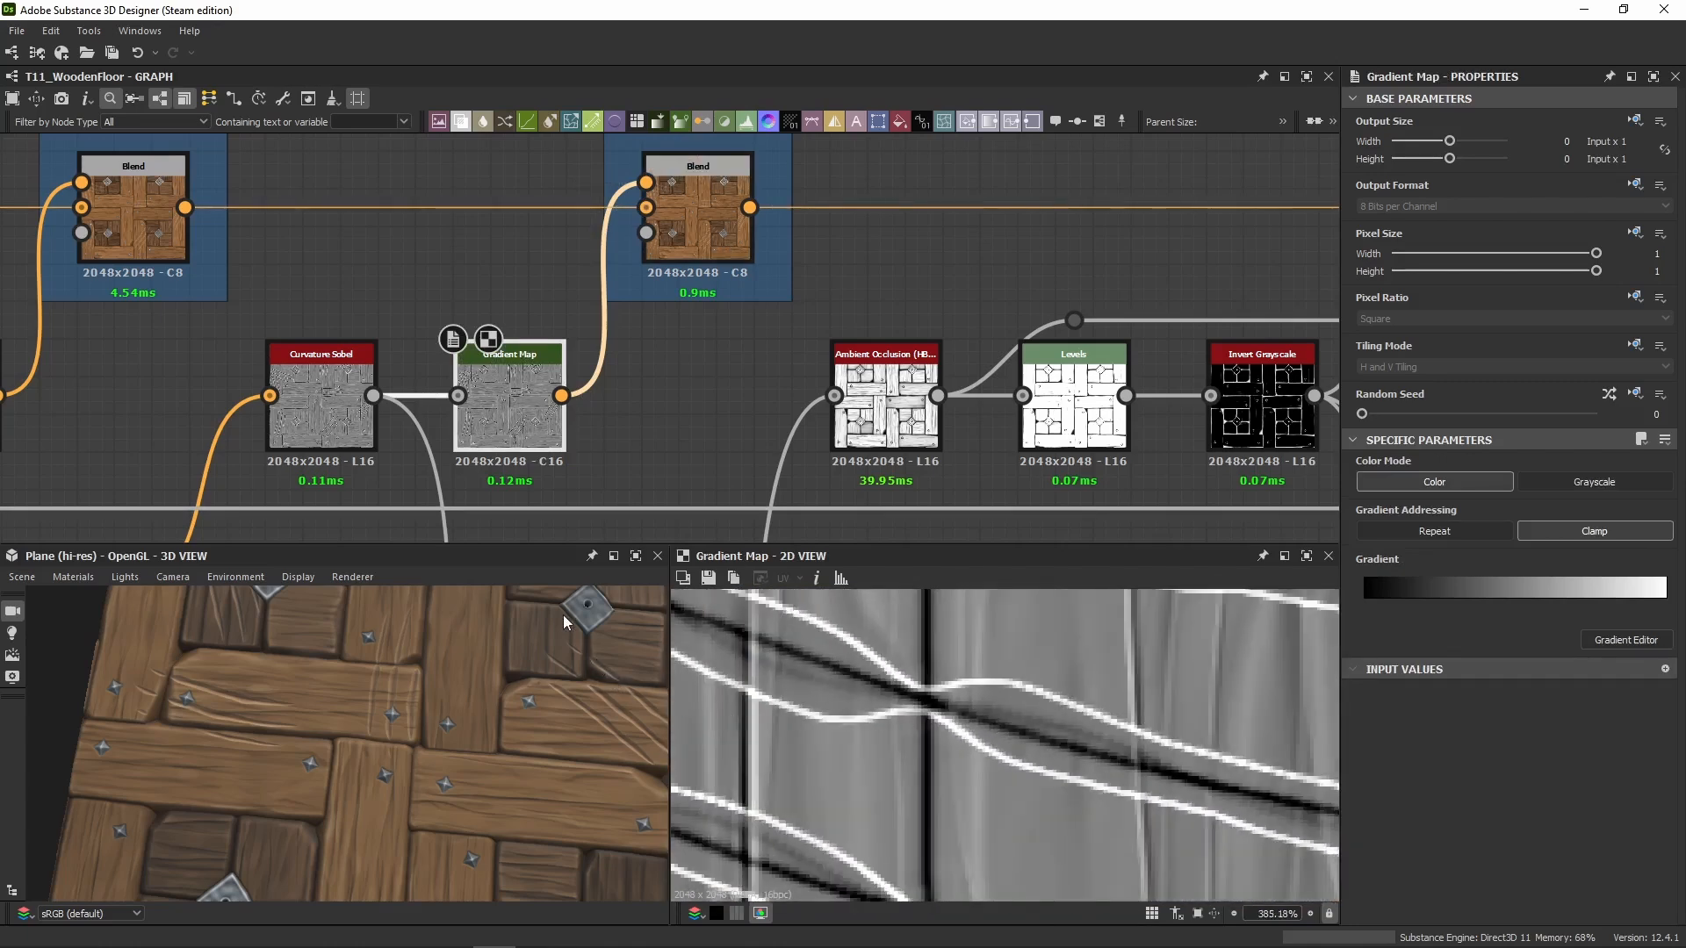
double_click(698, 220)
scroll(899, 664, down, 10)
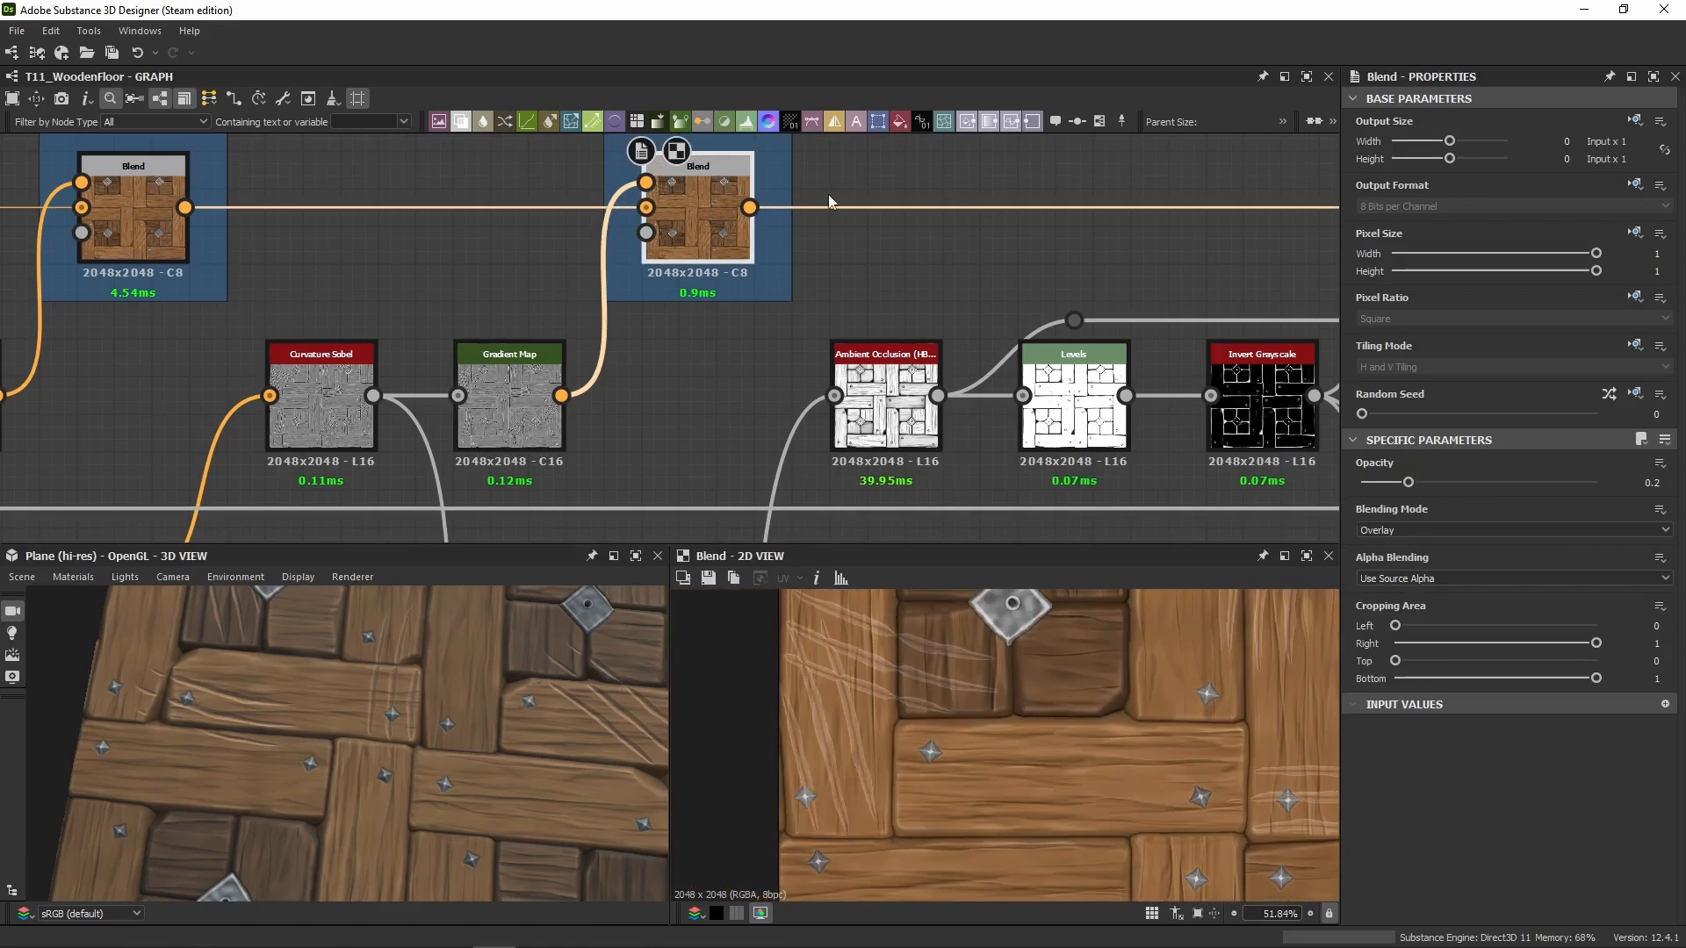
Step: Enable the disabled Blend node in the Crevice Color frame
scroll(829, 194, down, 3)
middle_drag(830, 200, 726, 325)
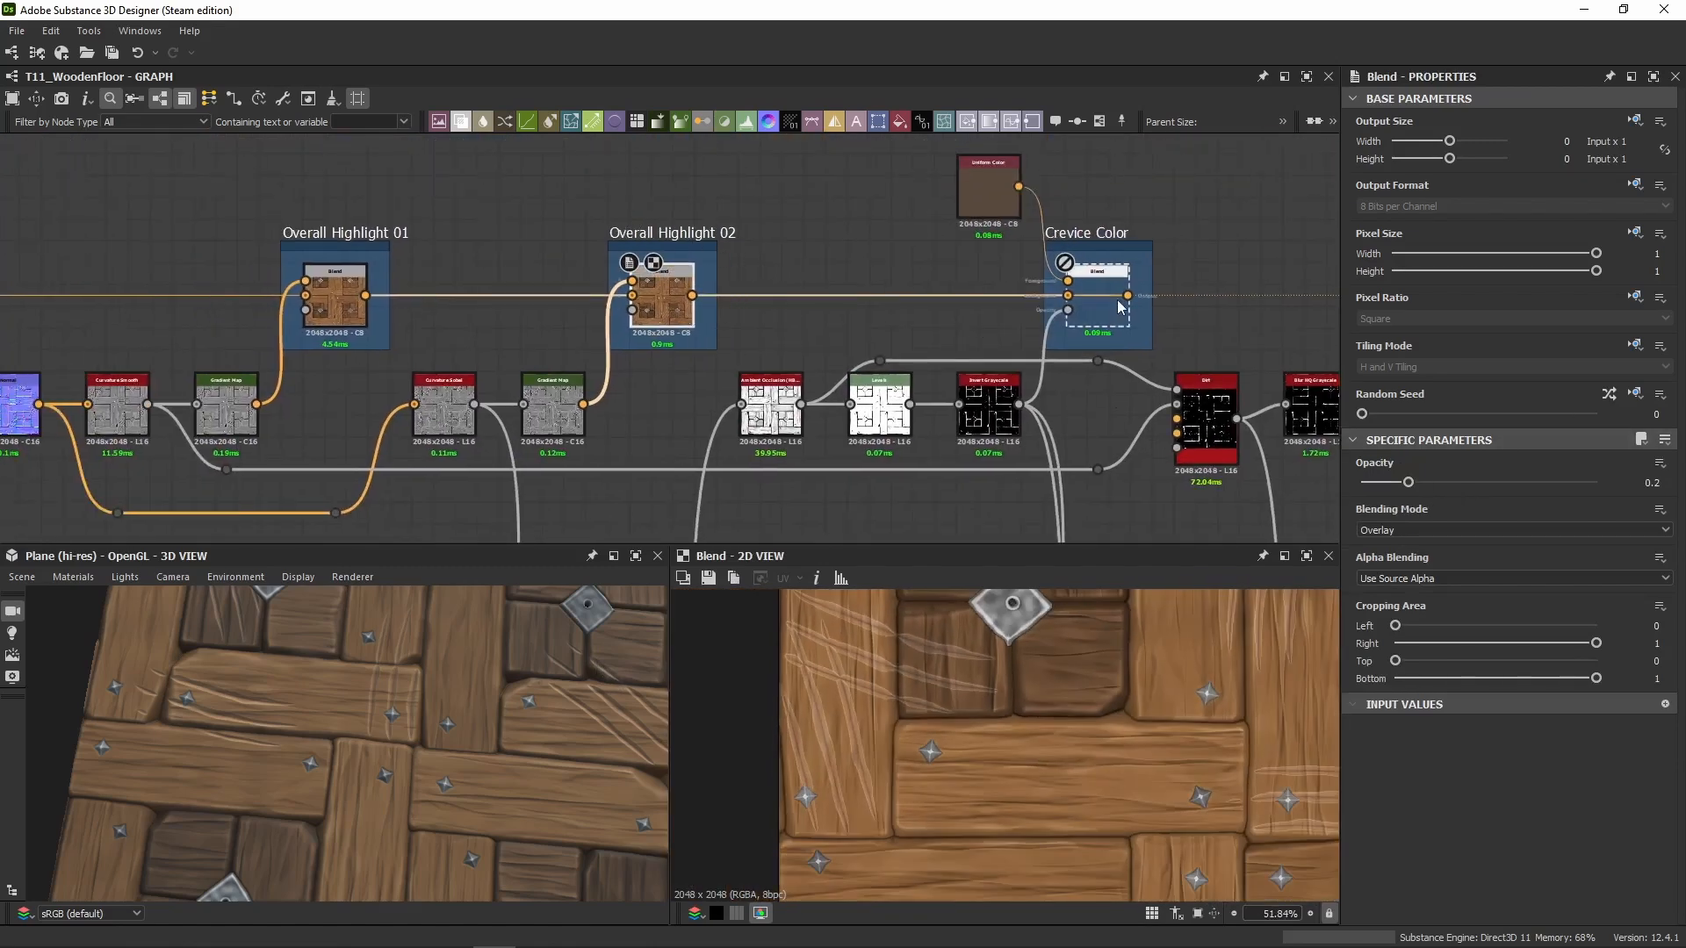
click(1089, 307)
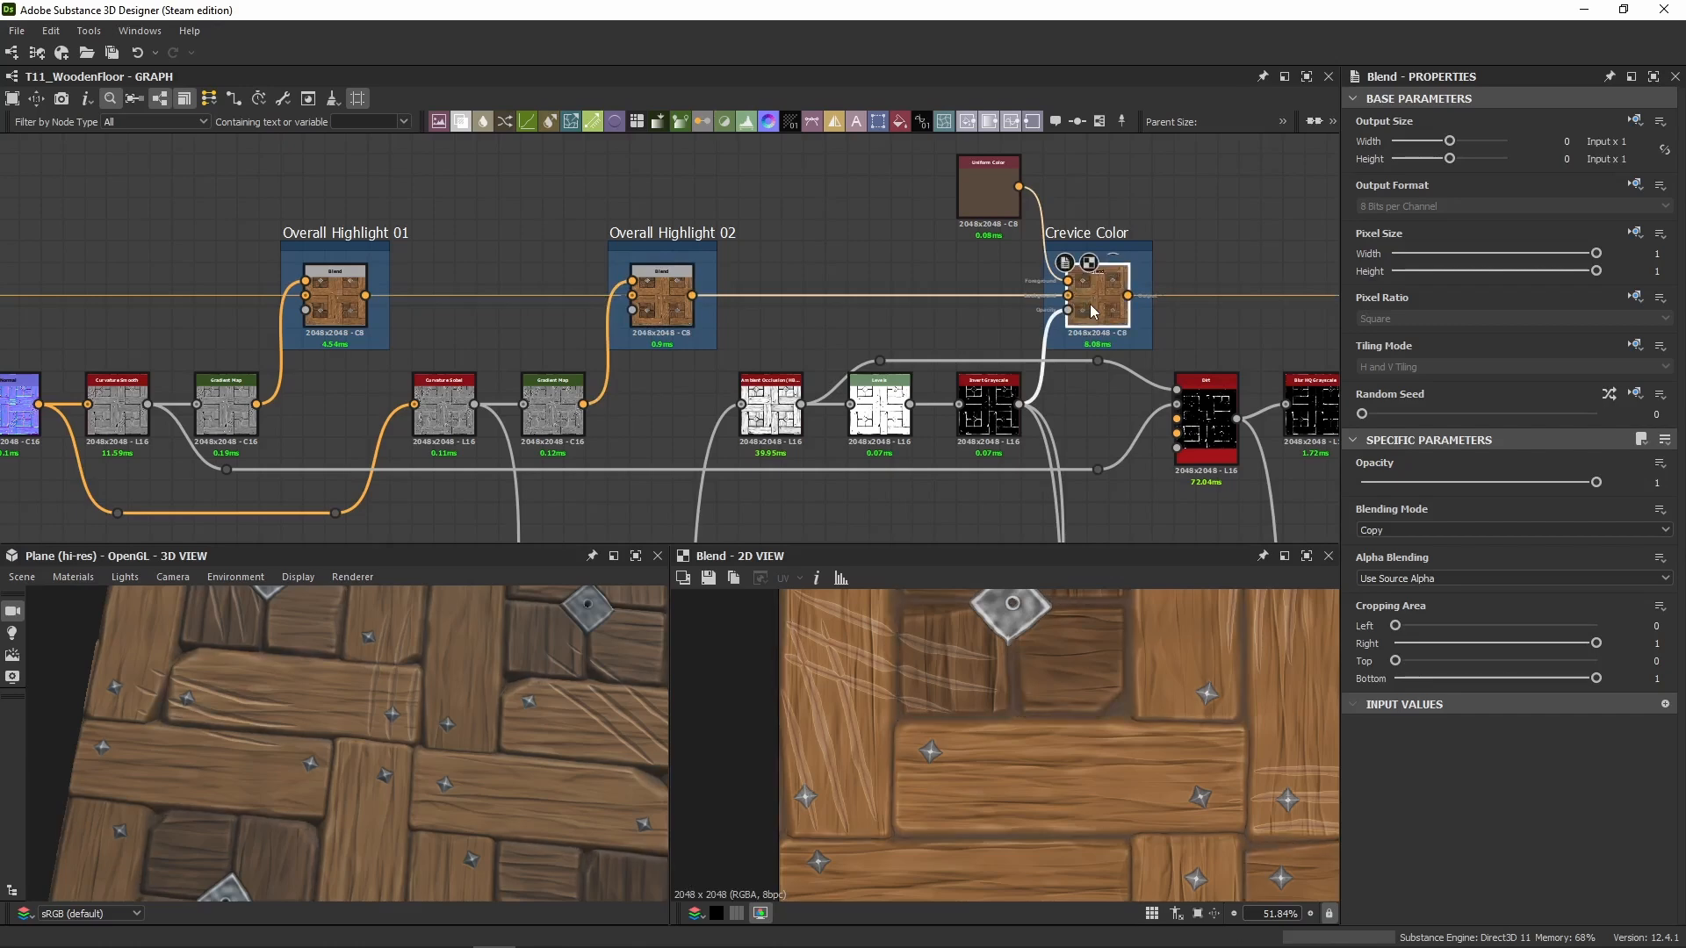
middle_drag(998, 302, 782, 230)
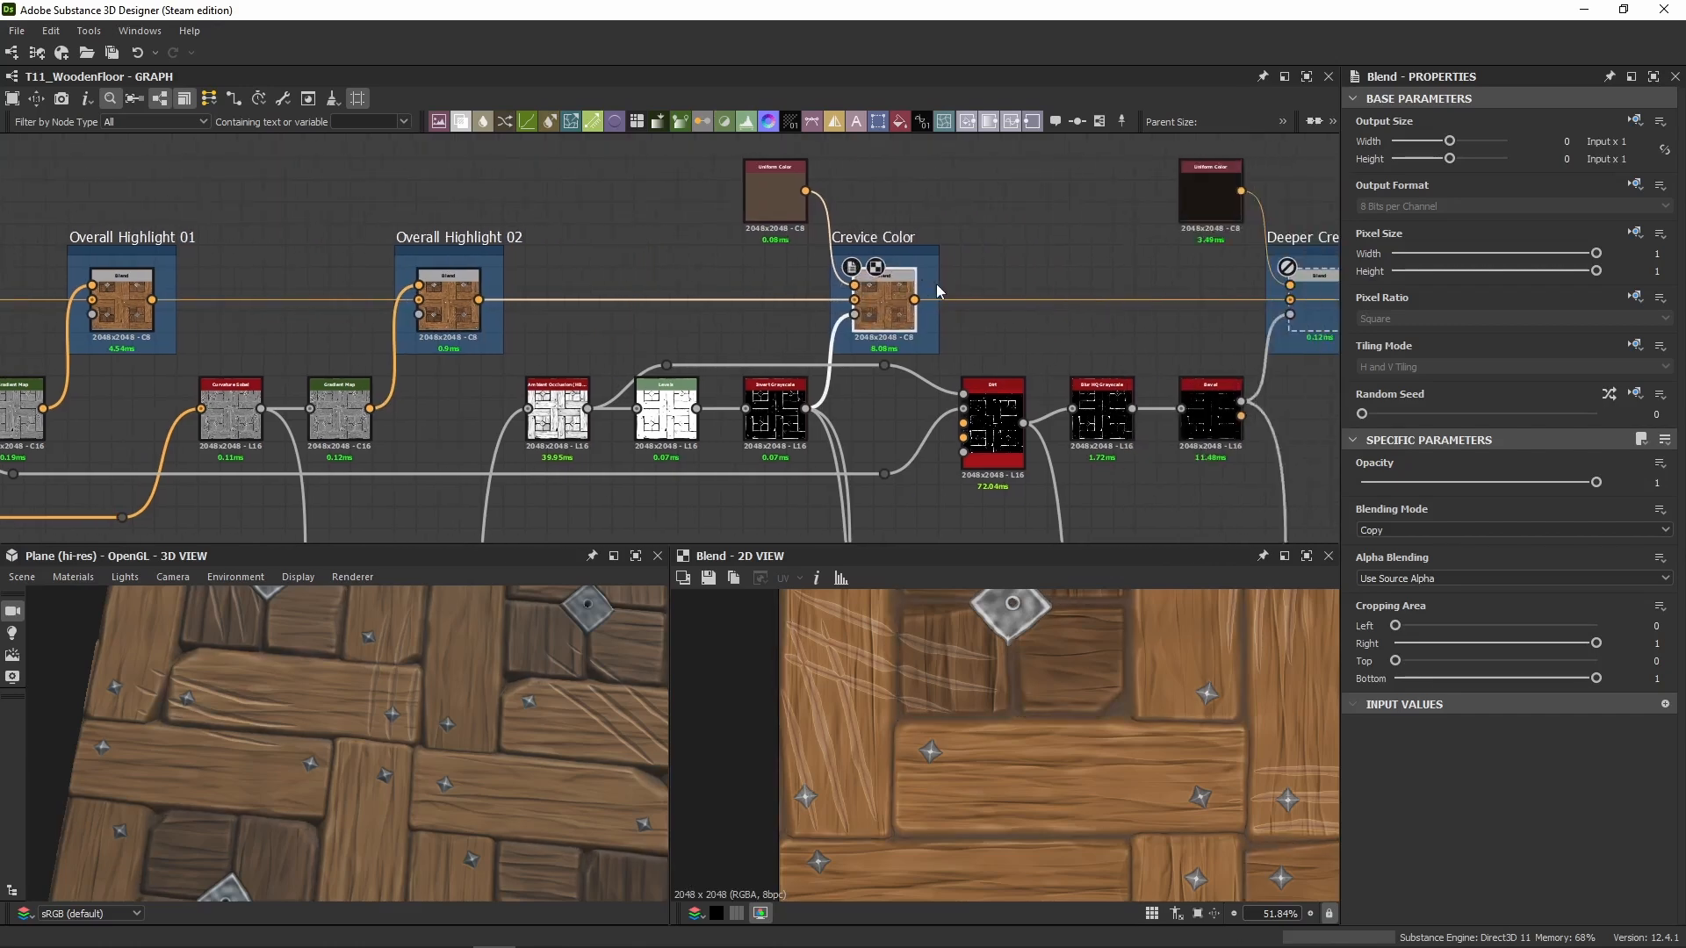
Step: Trace the Ambient Occlusion input back to the Scratches frame and preview the height map with and without scratches
middle_drag(995, 291, 991, 326)
middle_drag(762, 397, 753, 338)
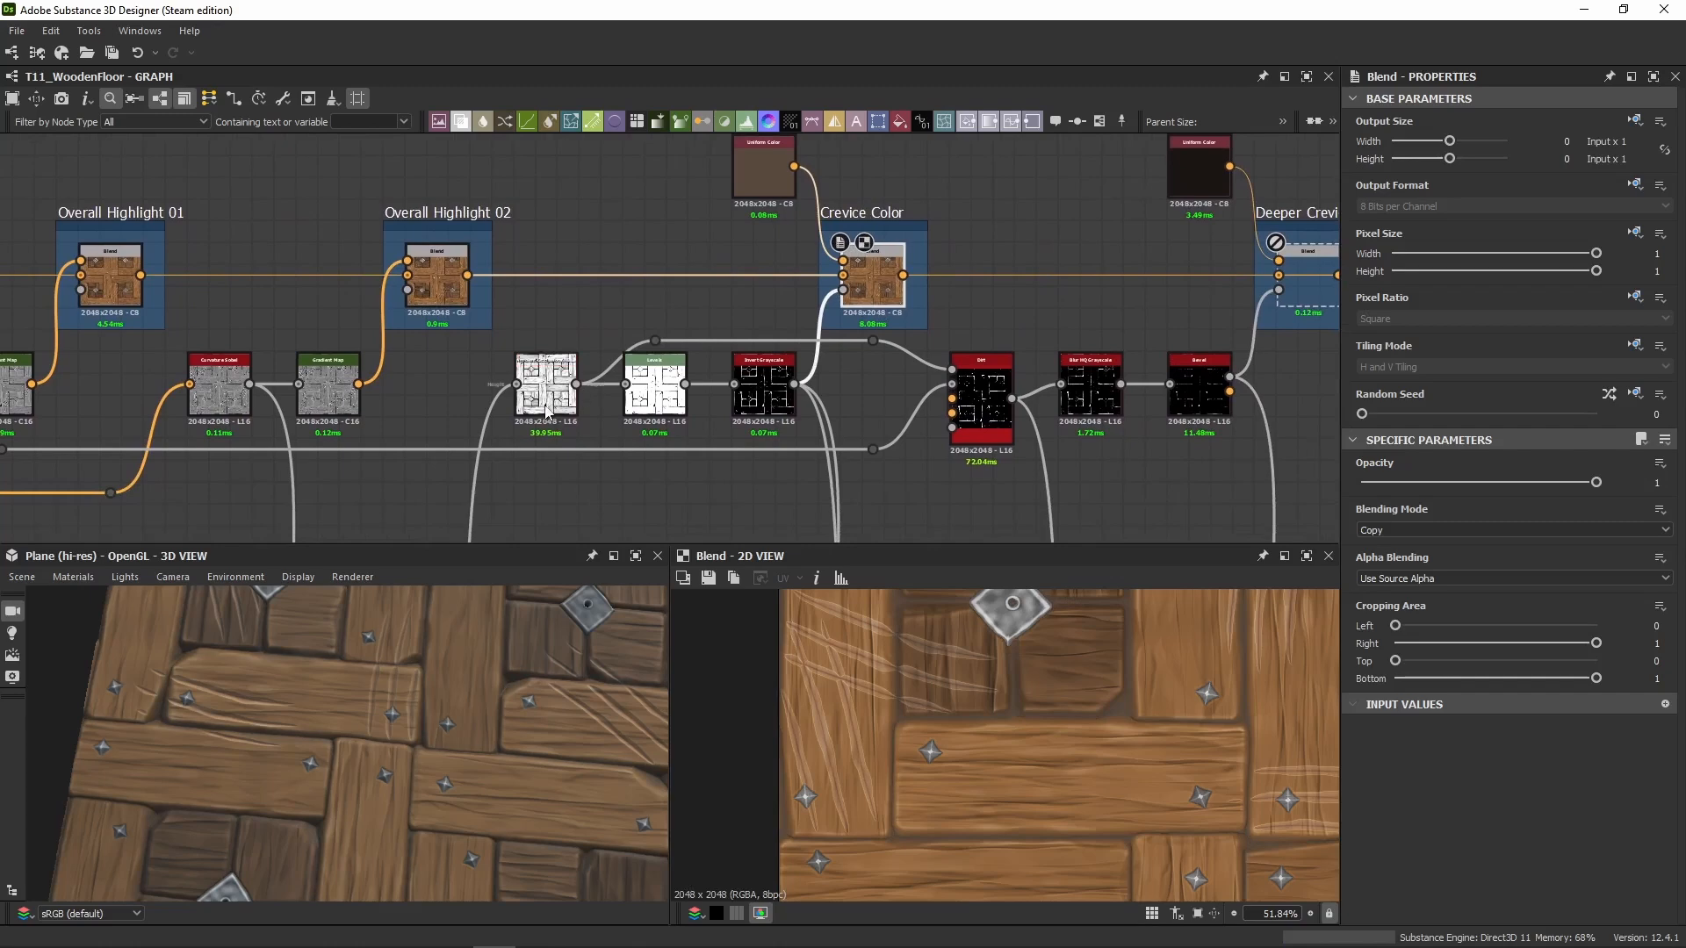
scroll(545, 407, down, 5)
middle_drag(621, 433, 895, 115)
middle_drag(825, 381, 826, 110)
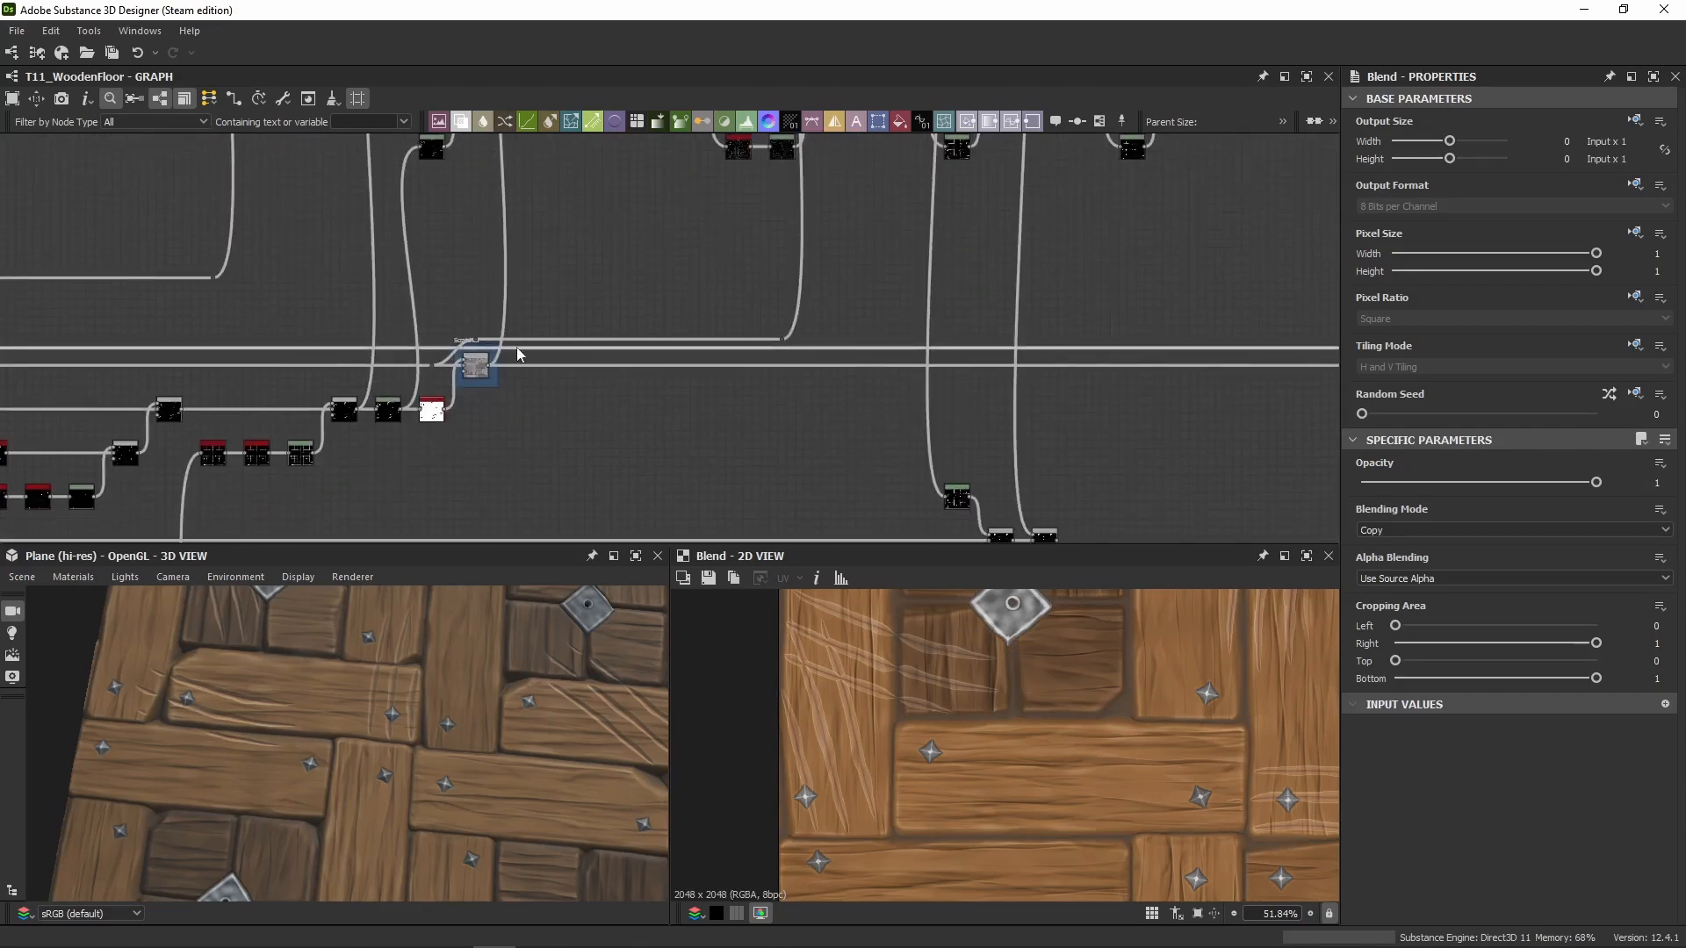
scroll(497, 361, up, 4)
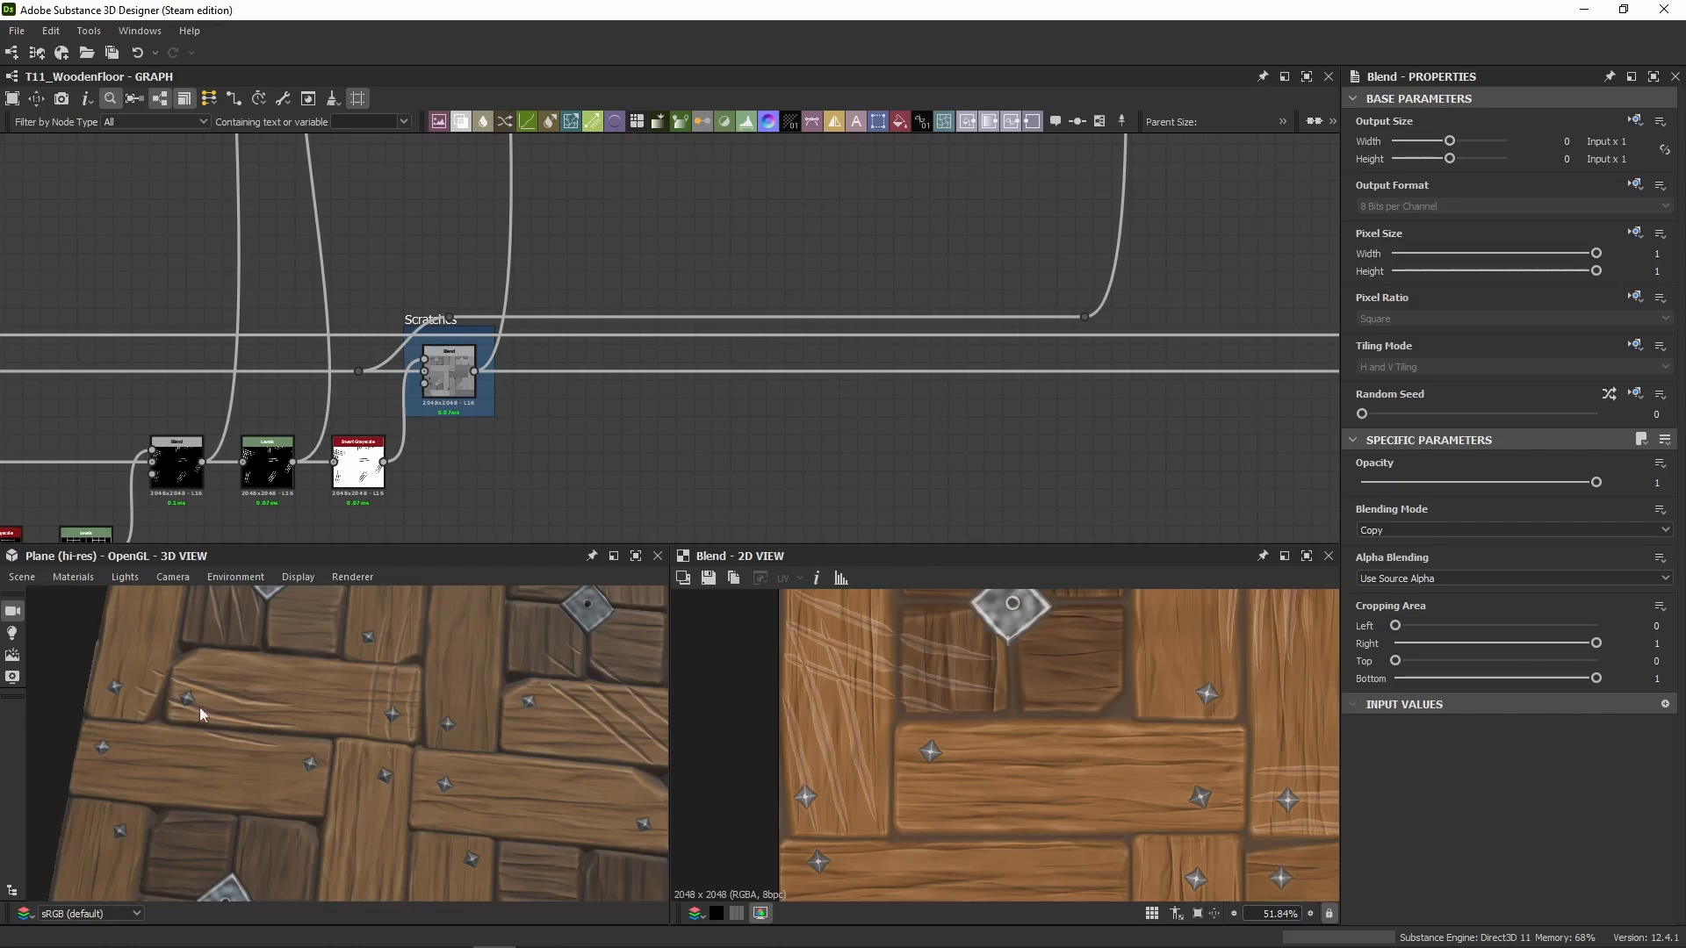
scroll(188, 666, up, 3)
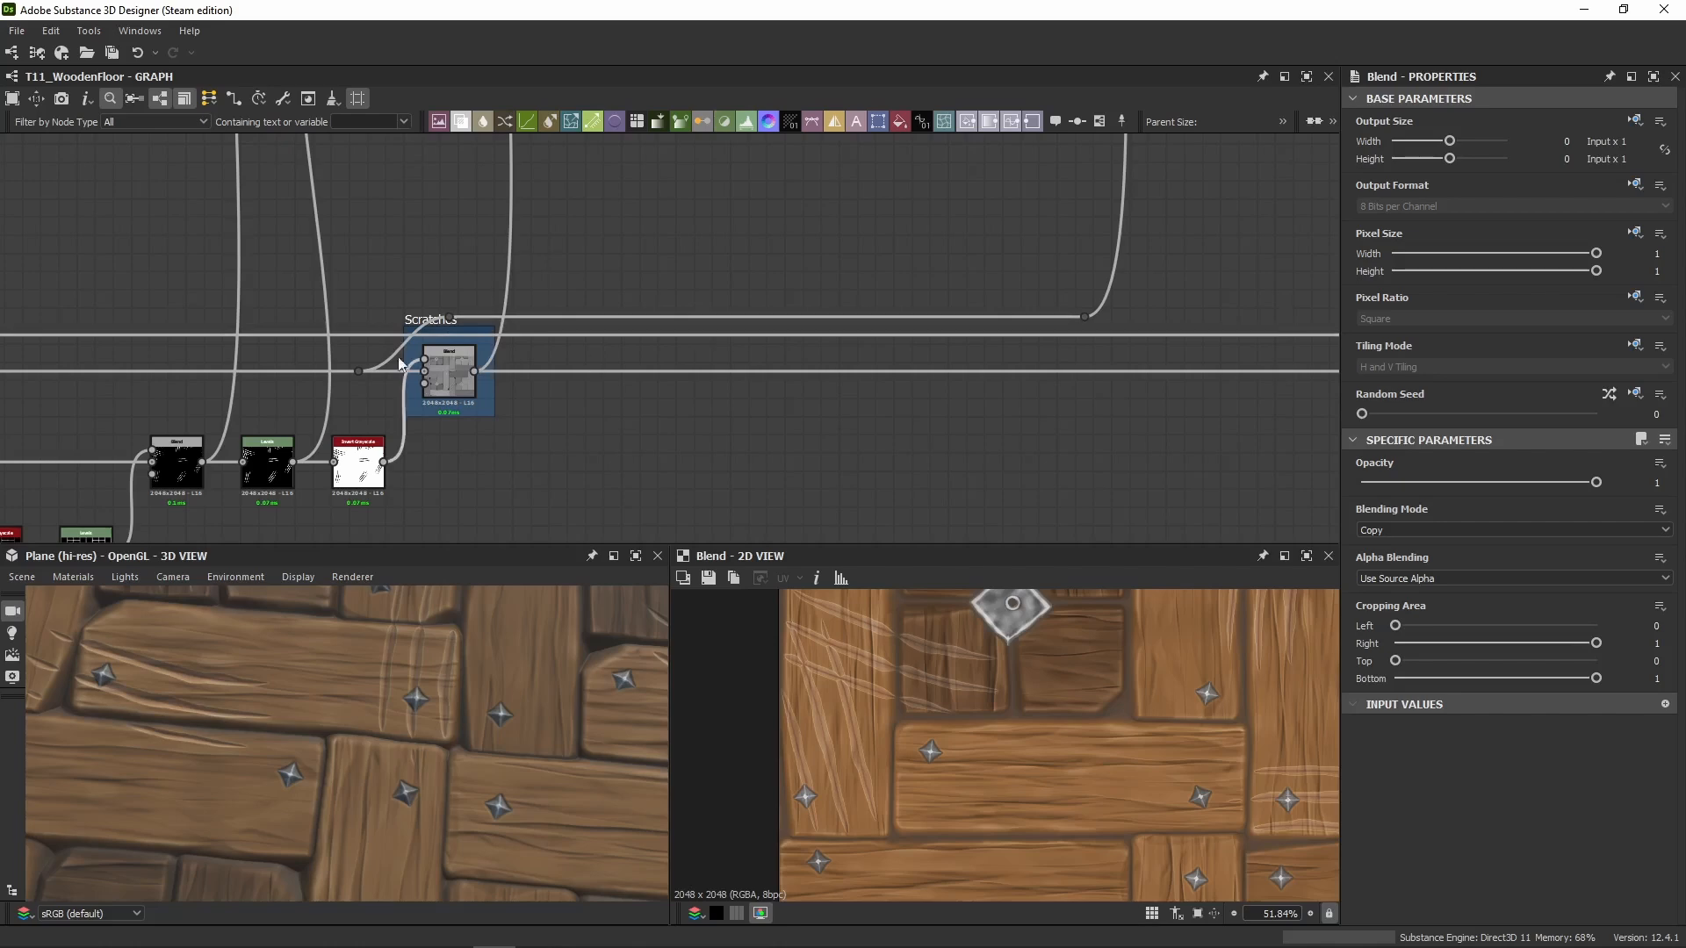
double_click(455, 377)
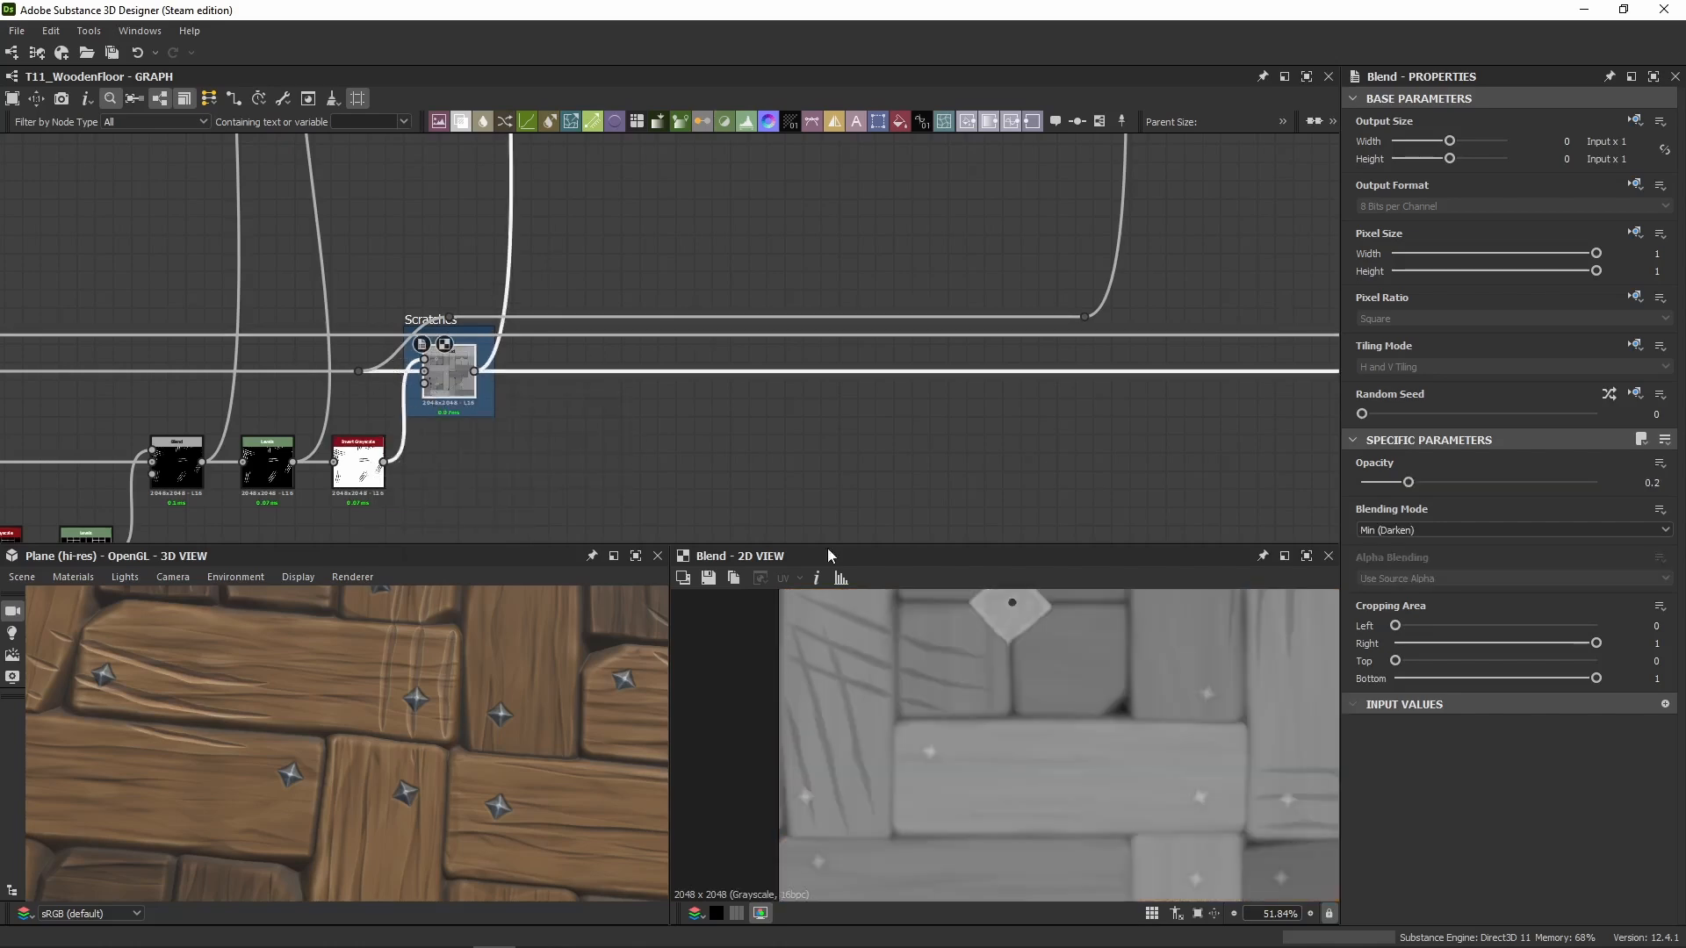
double_click(361, 371)
scroll(1038, 750, down, 8)
scroll(834, 202, down, 5)
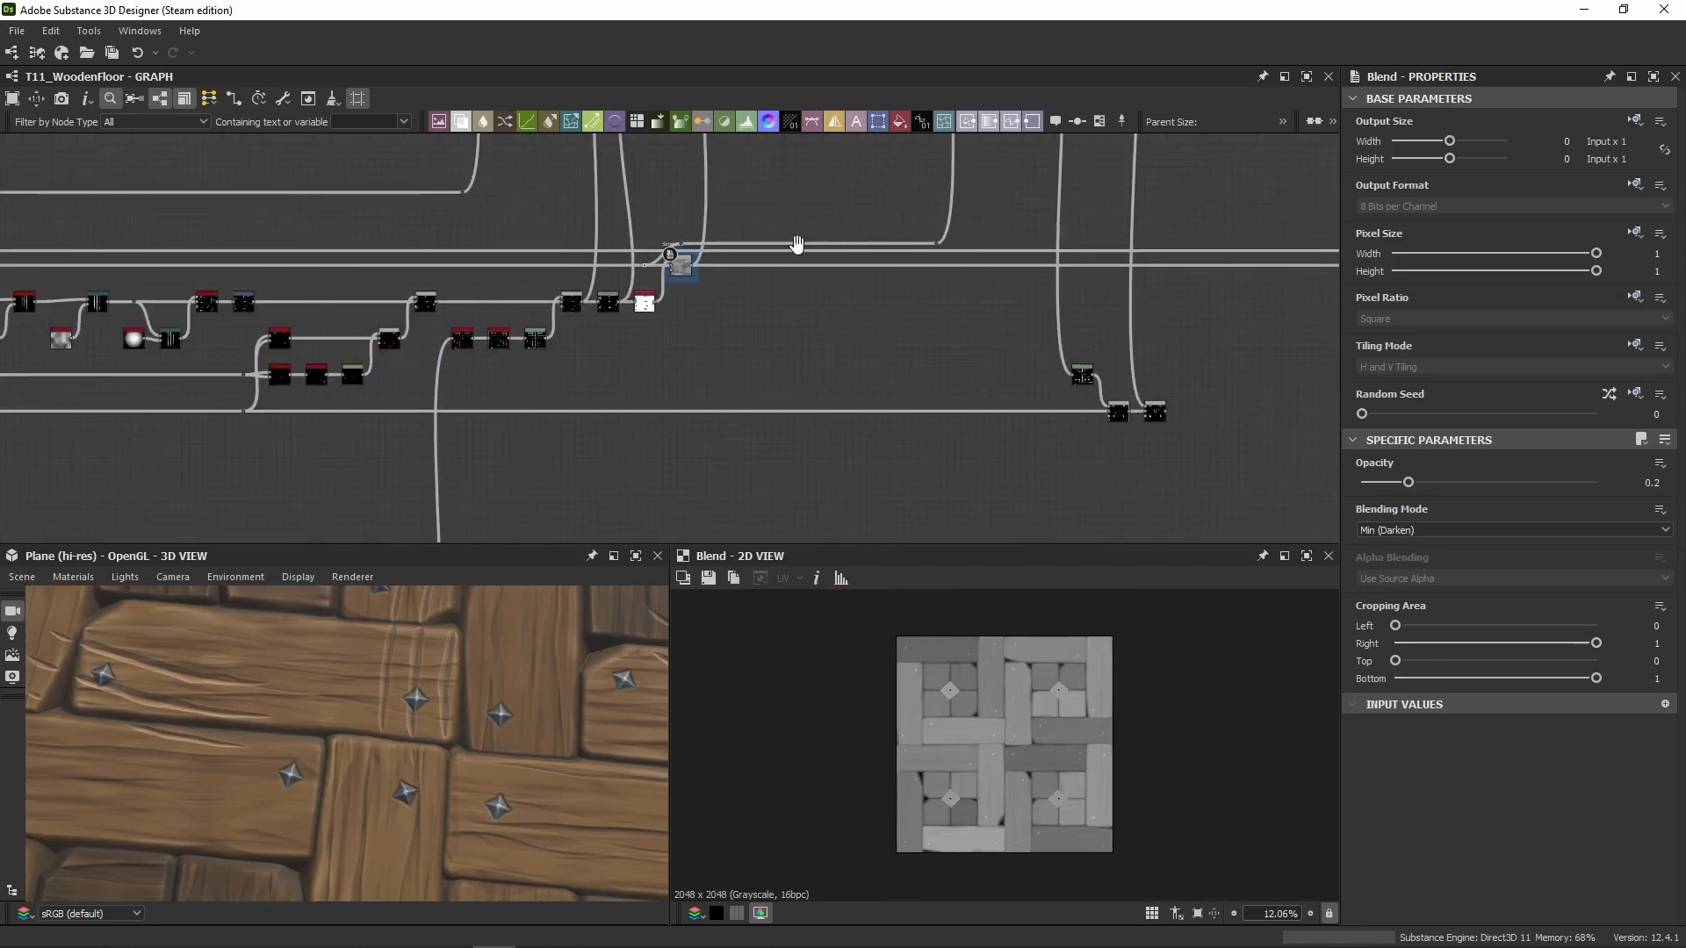
middle_drag(795, 246, 735, 412)
scroll(856, 338, up, 3)
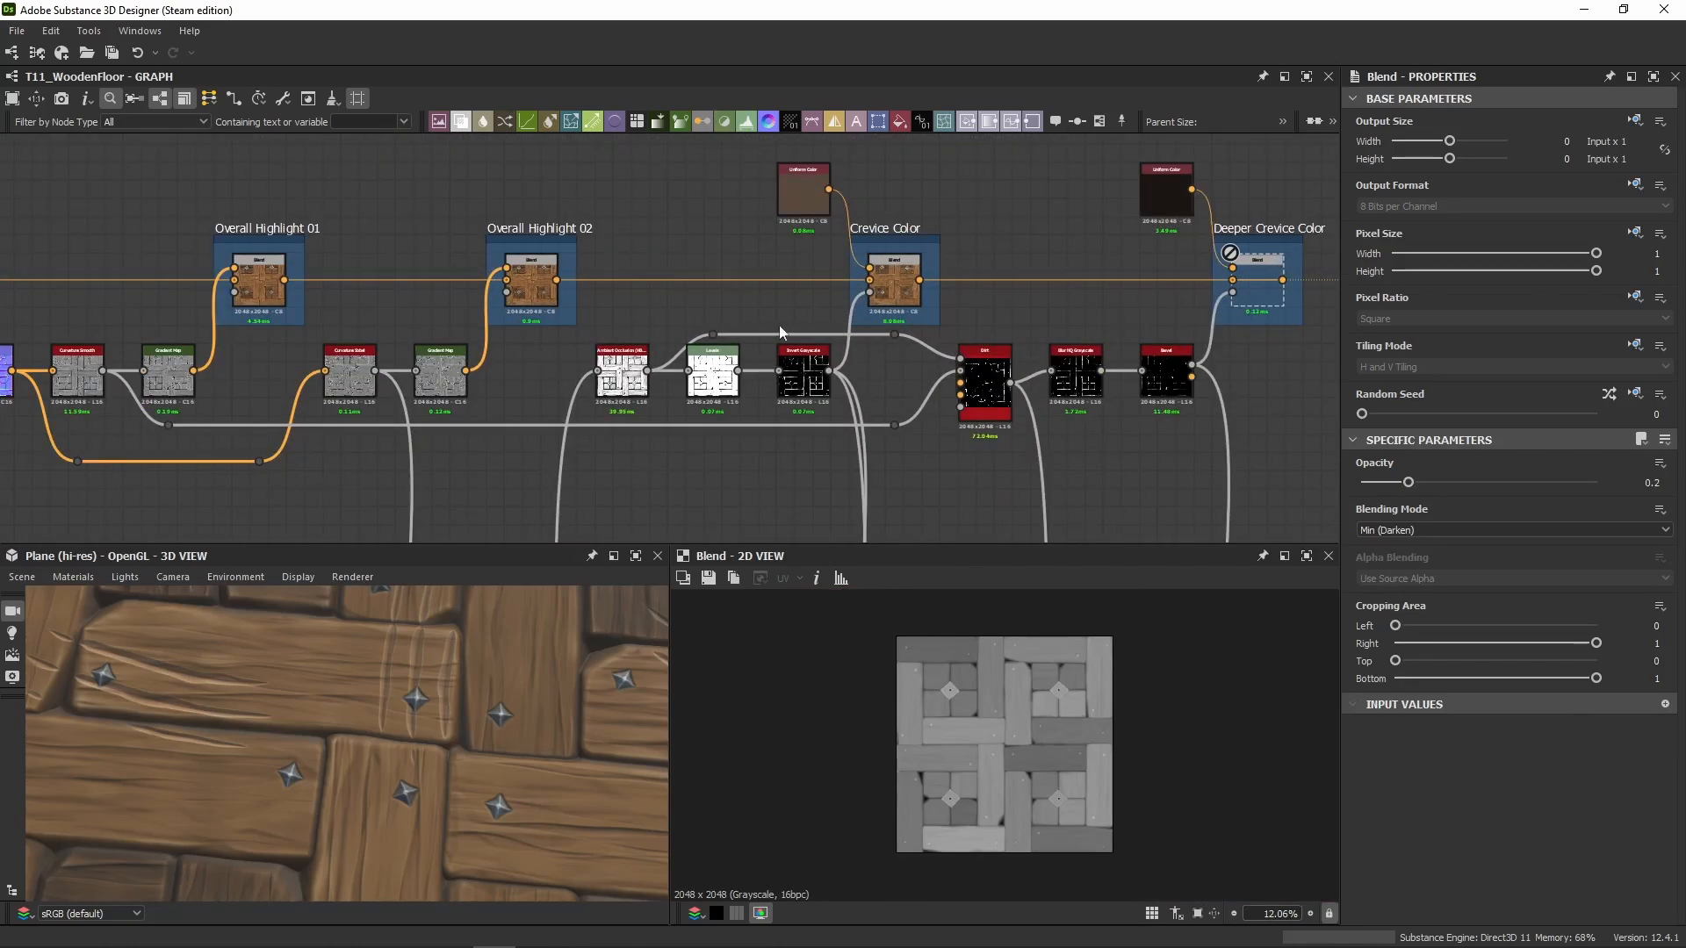
Step: Preview the Ambient Occlusion, Levels and Invert Grayscale nodes behind the Crevice Color mask, showing the Levels parameters as sliders
scroll(778, 324, up, 5)
double_click(591, 392)
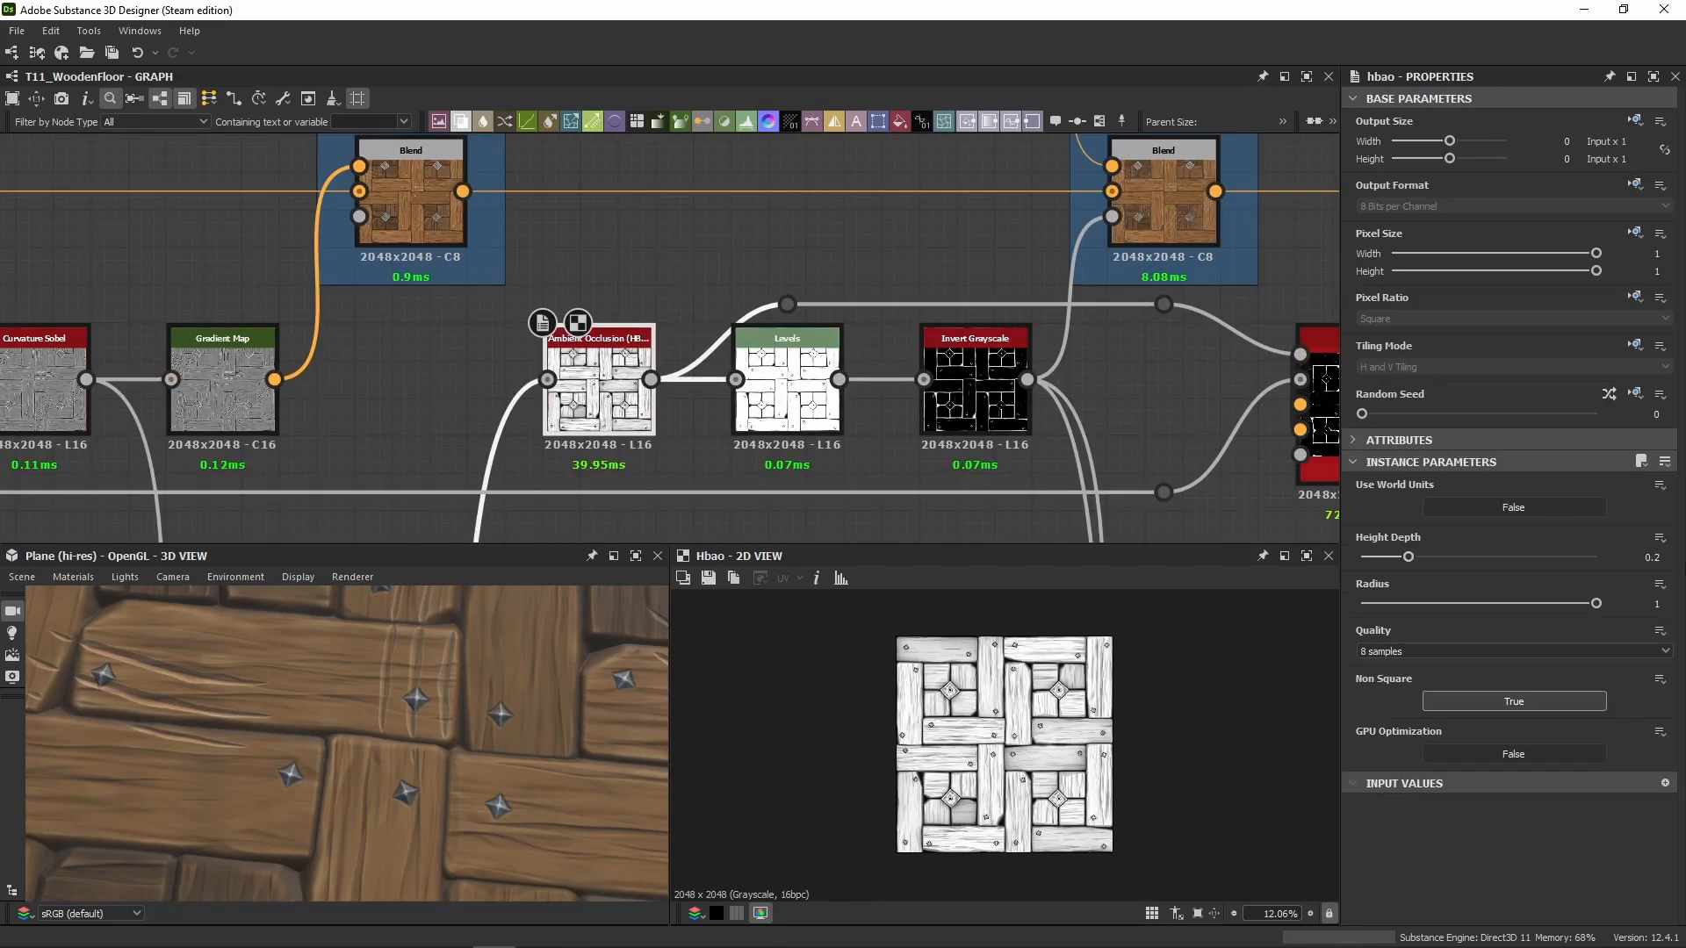
scroll(894, 657, up, 2)
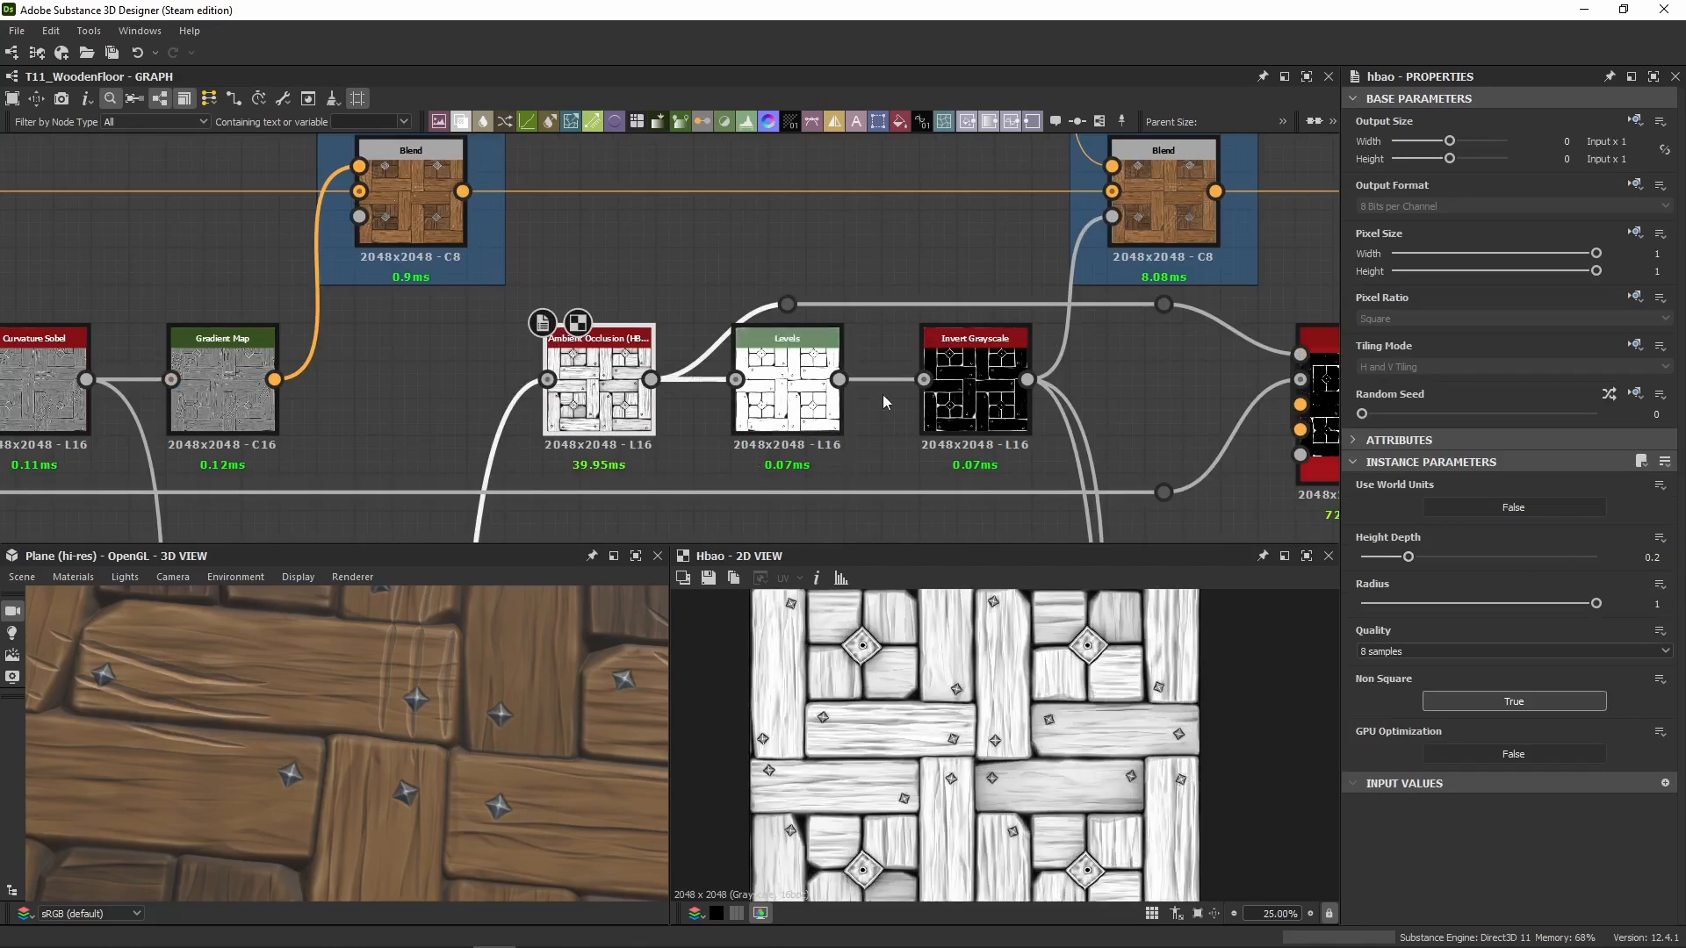
double_click(786, 386)
middle_drag(1140, 414, 990, 423)
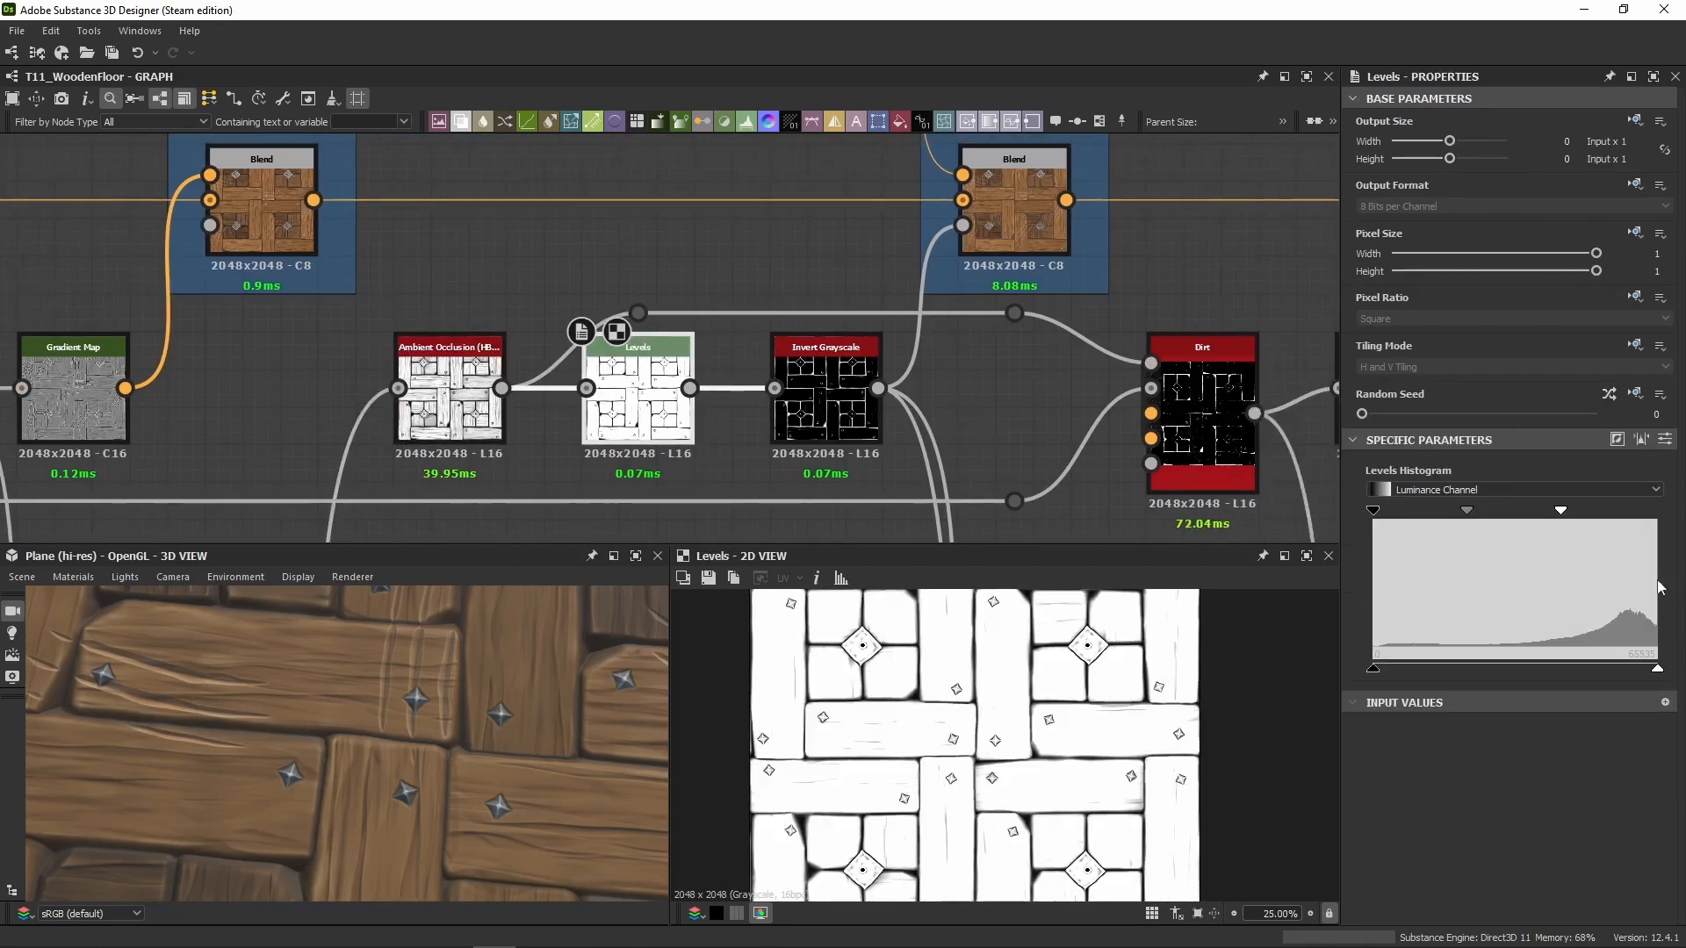
click(1665, 439)
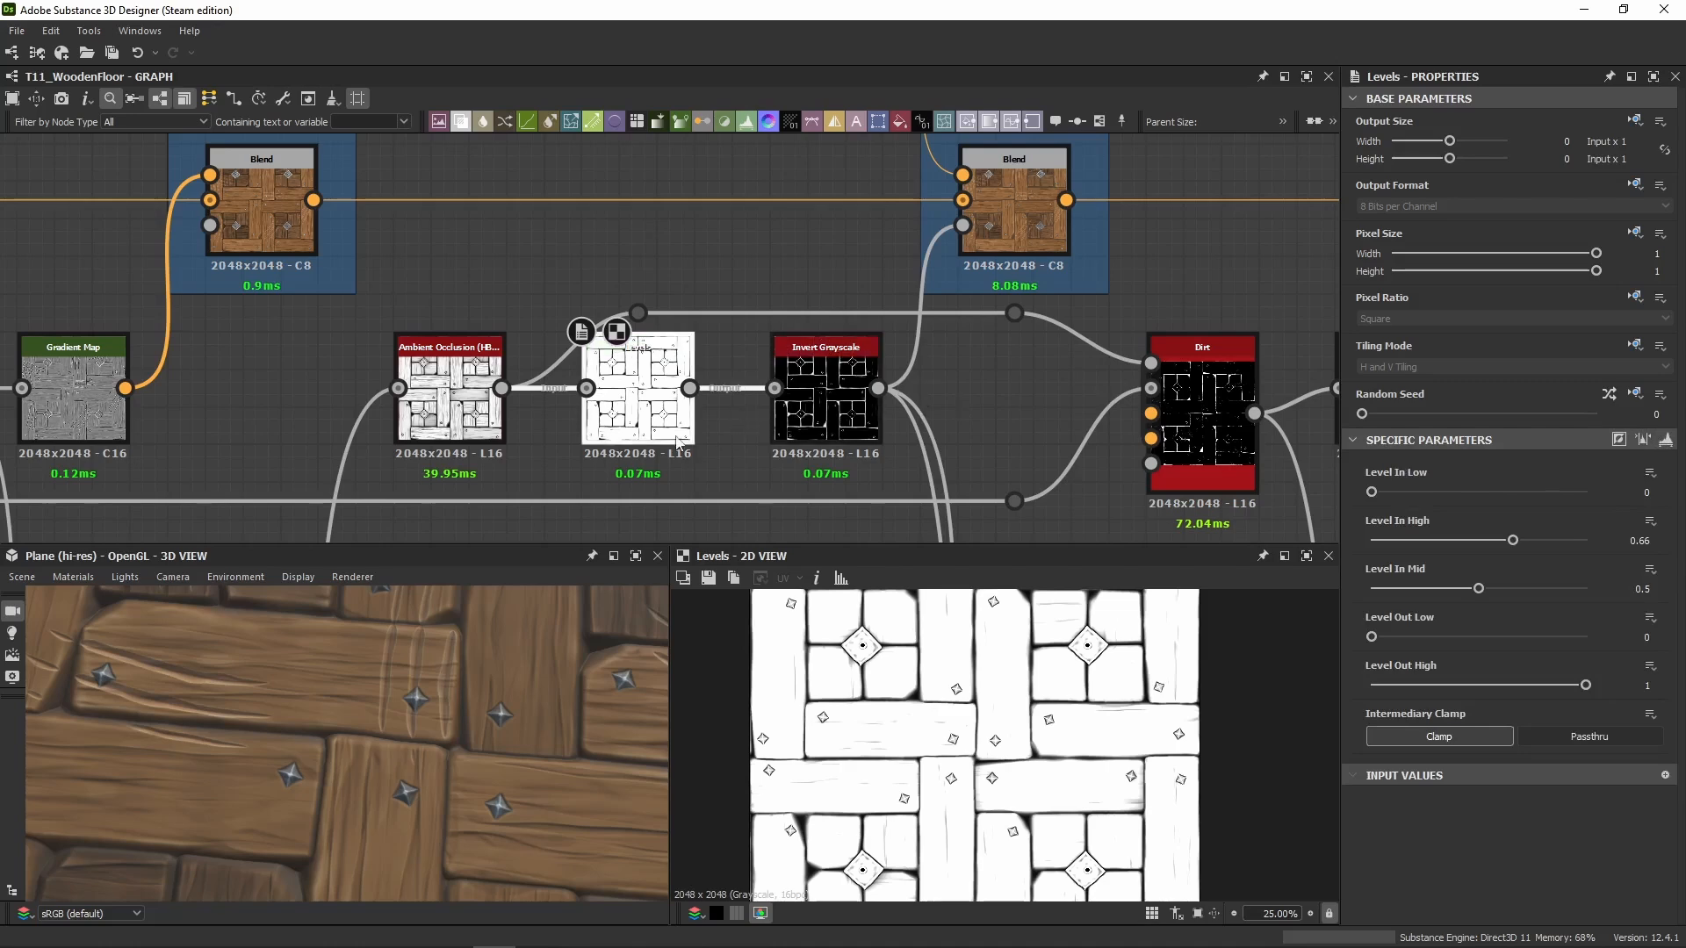
click(818, 413)
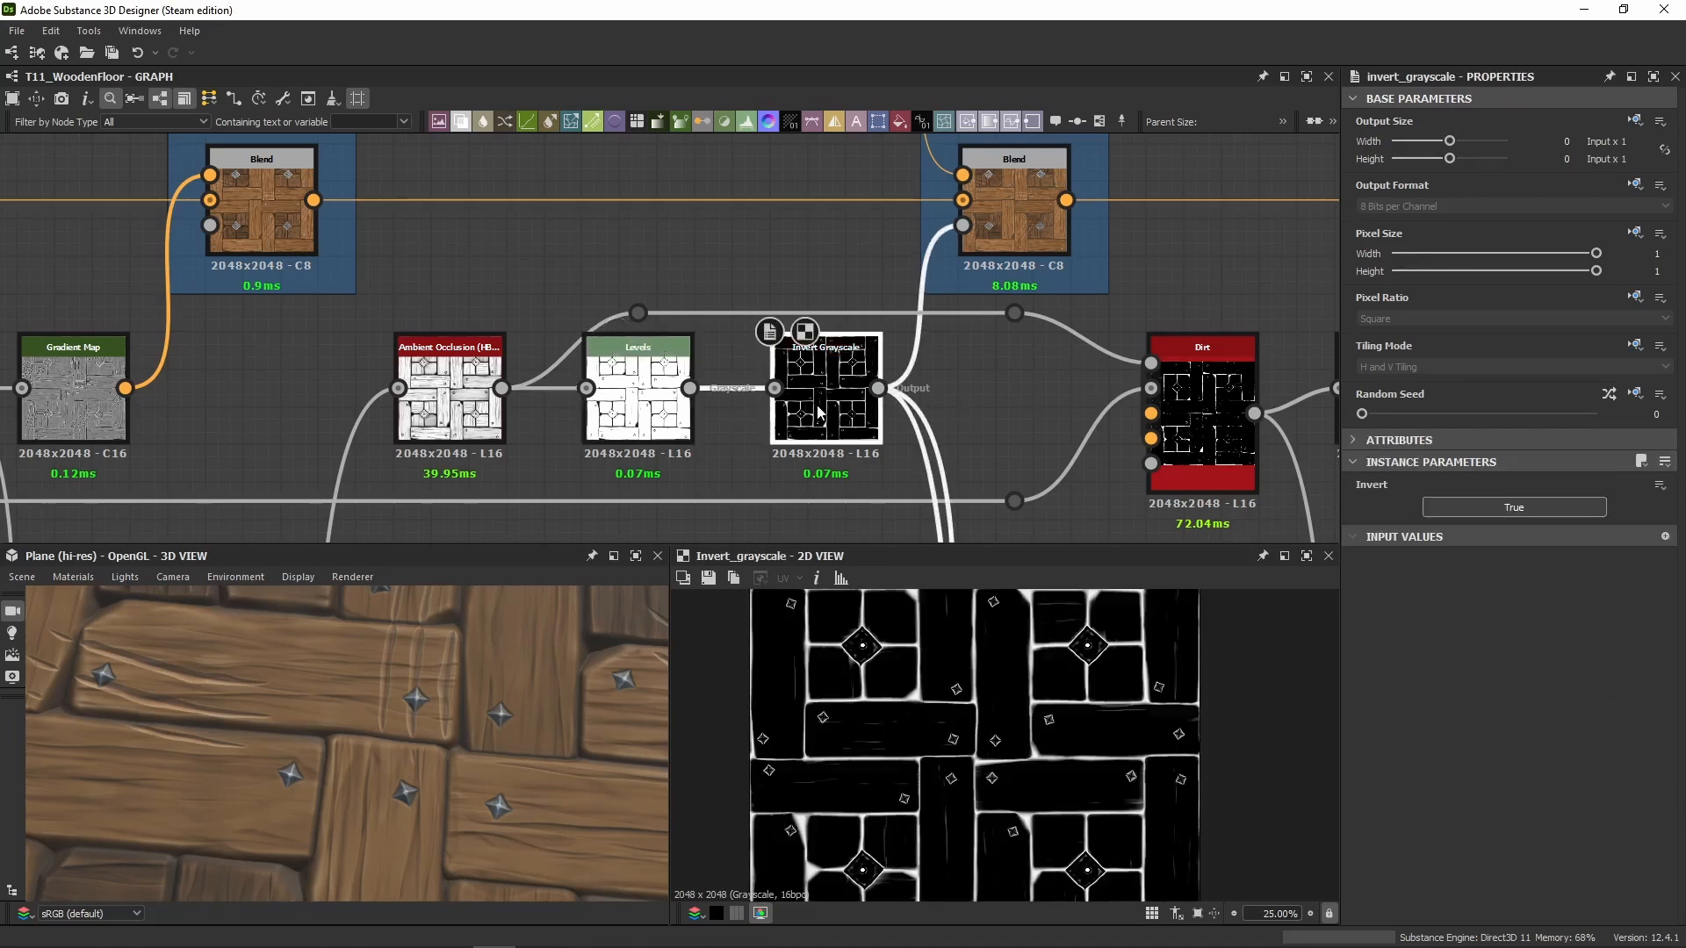
Step: Examine the HSV values of the Uniform Color feeding Crevice Color, along with the Crevice Color Blend's settings
click(1024, 221)
middle_drag(1024, 221, 920, 448)
click(745, 271)
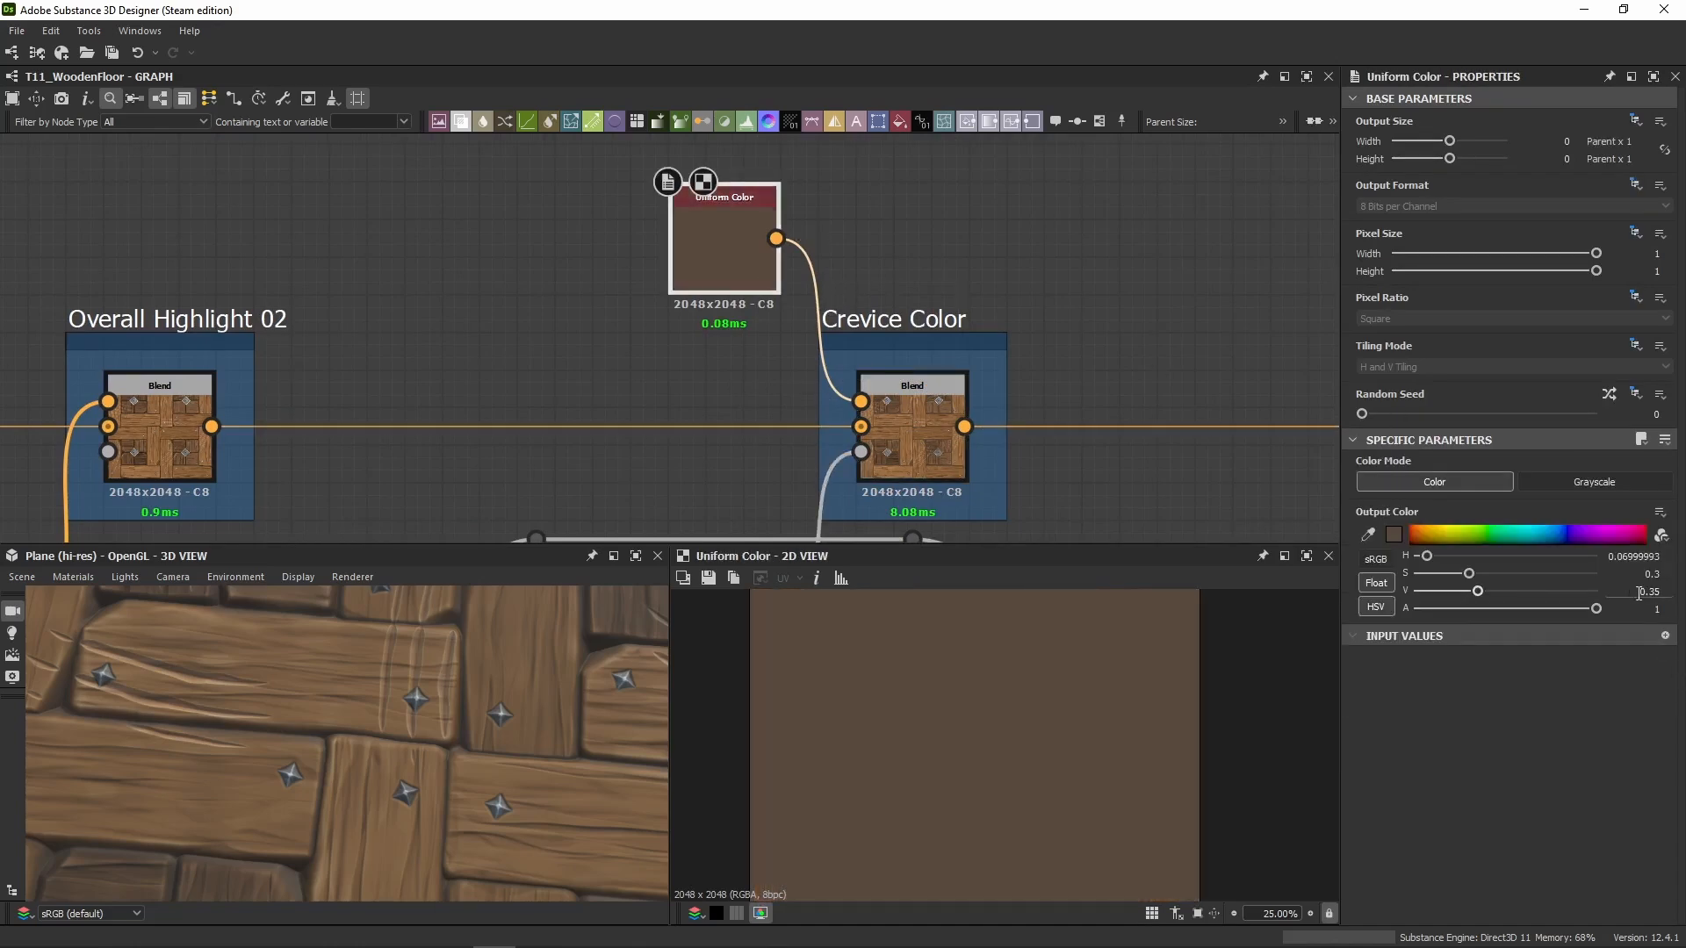
drag(1627, 557, 1668, 563)
middle_drag(930, 448, 902, 309)
click(902, 310)
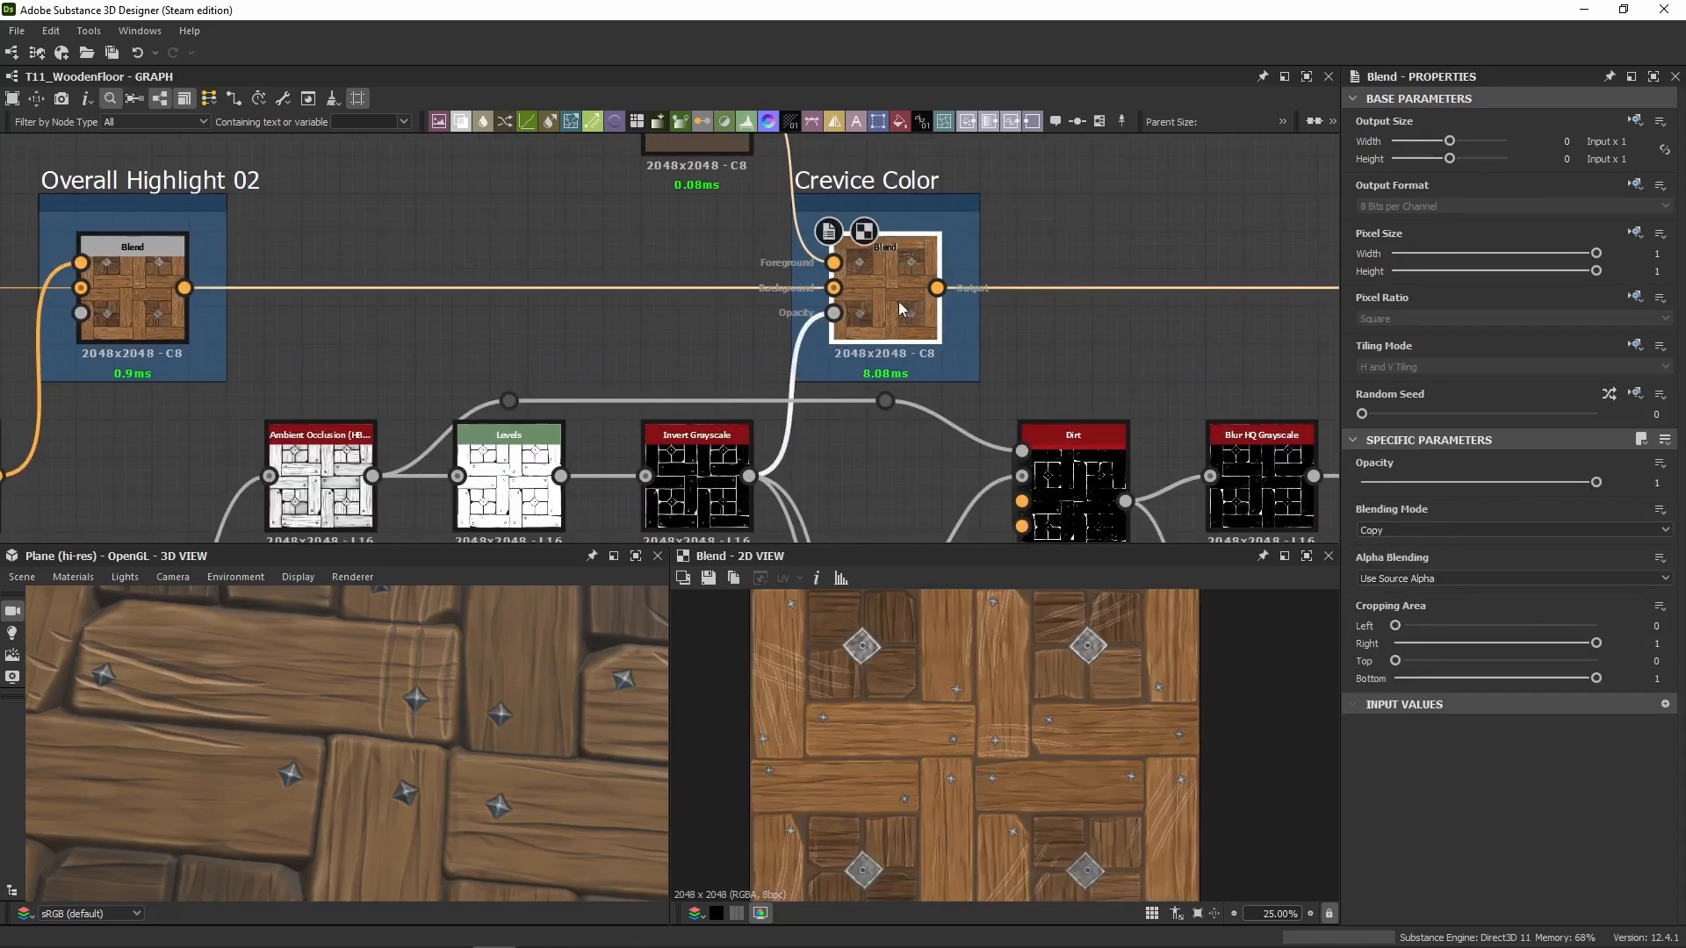
Step: Compare the wooden floor with the Crevice Color Blend switched off and on, leaving it enabled
key(shift+d)
key(shift+d)
key(shift+d)
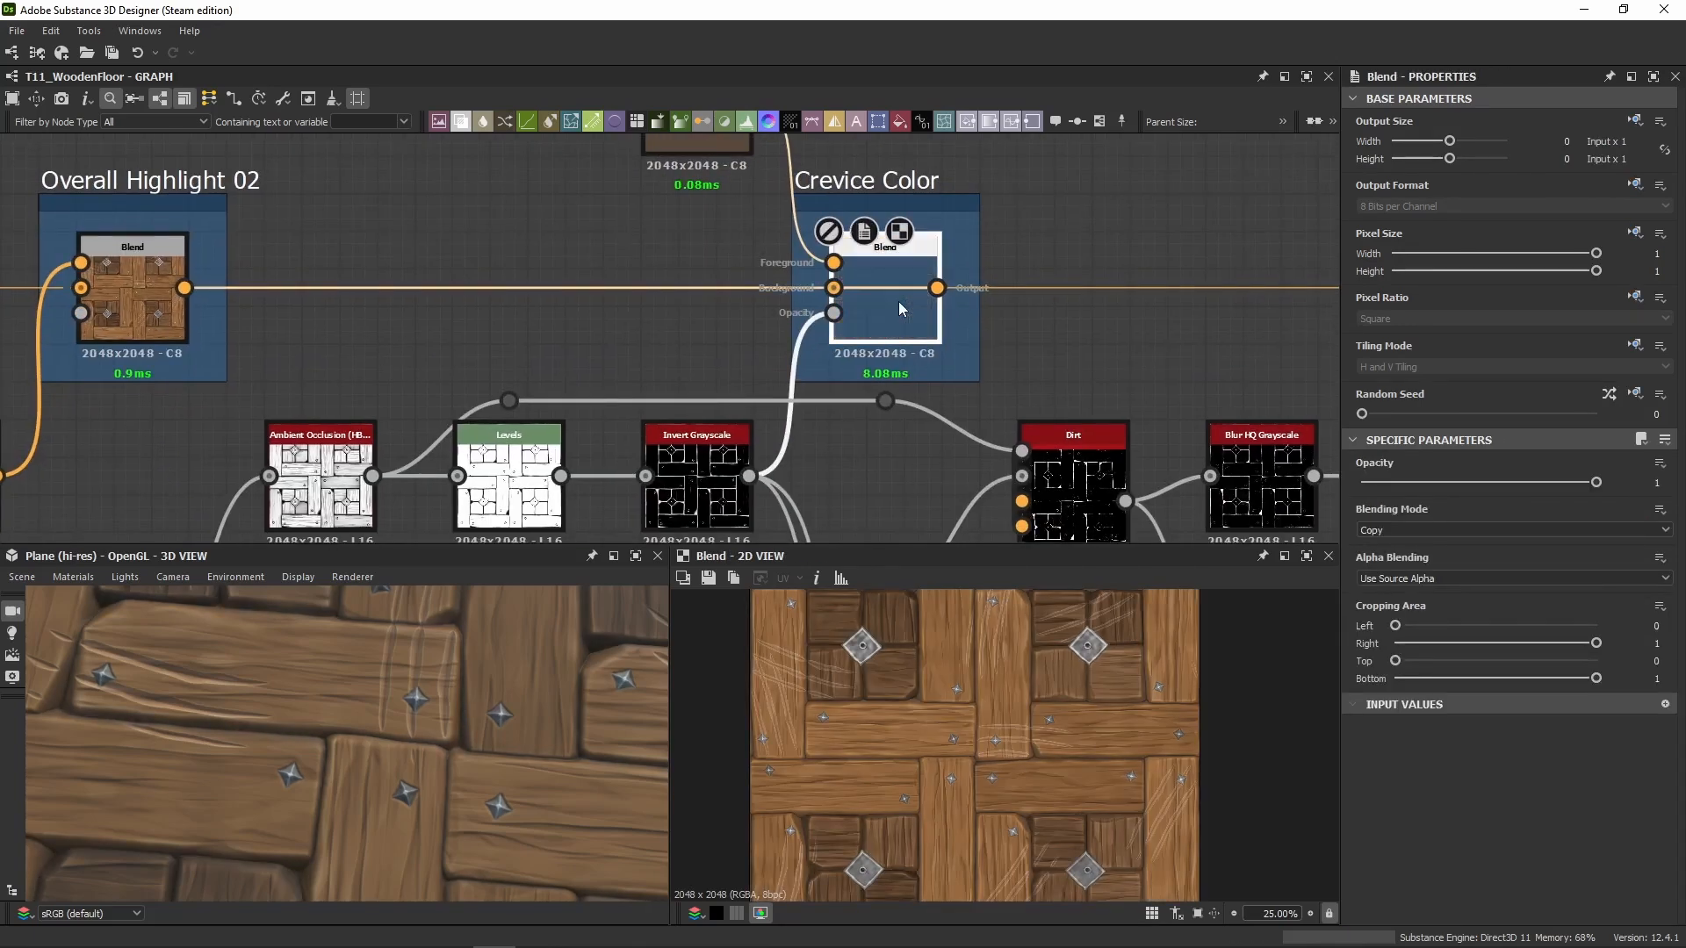
key(shift+d)
key(shift+d)
key(shift+d)
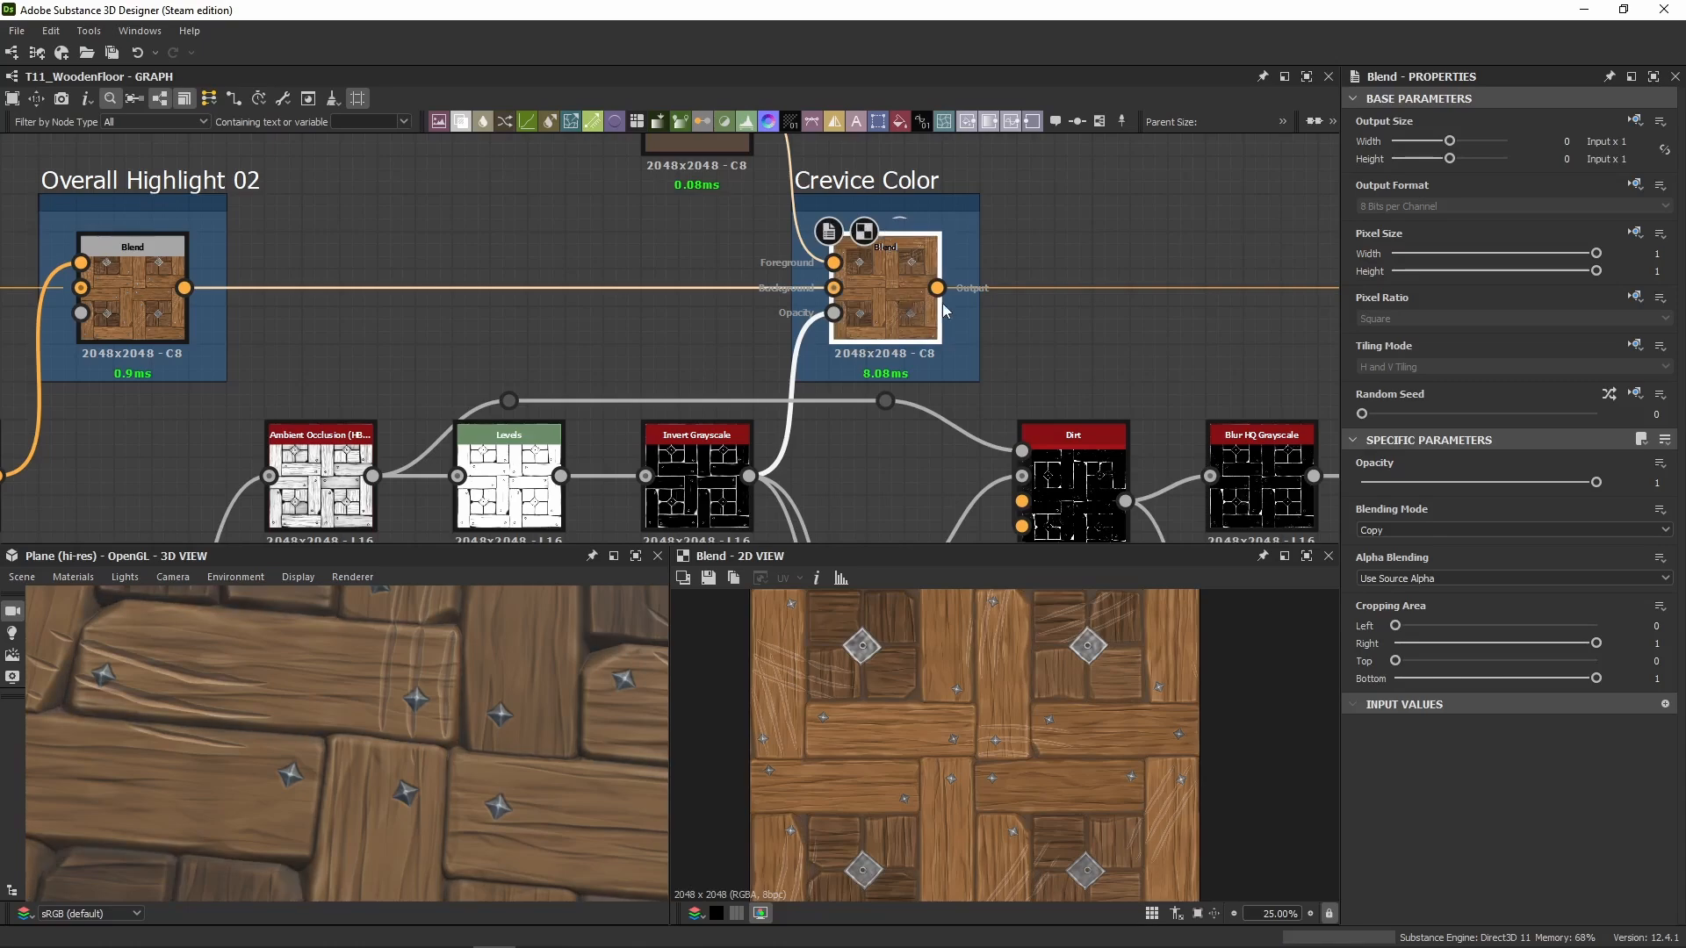
Step: Enable the disabled Blend node in the Deeper Crevice Color frame
scroll(1072, 358, down, 8)
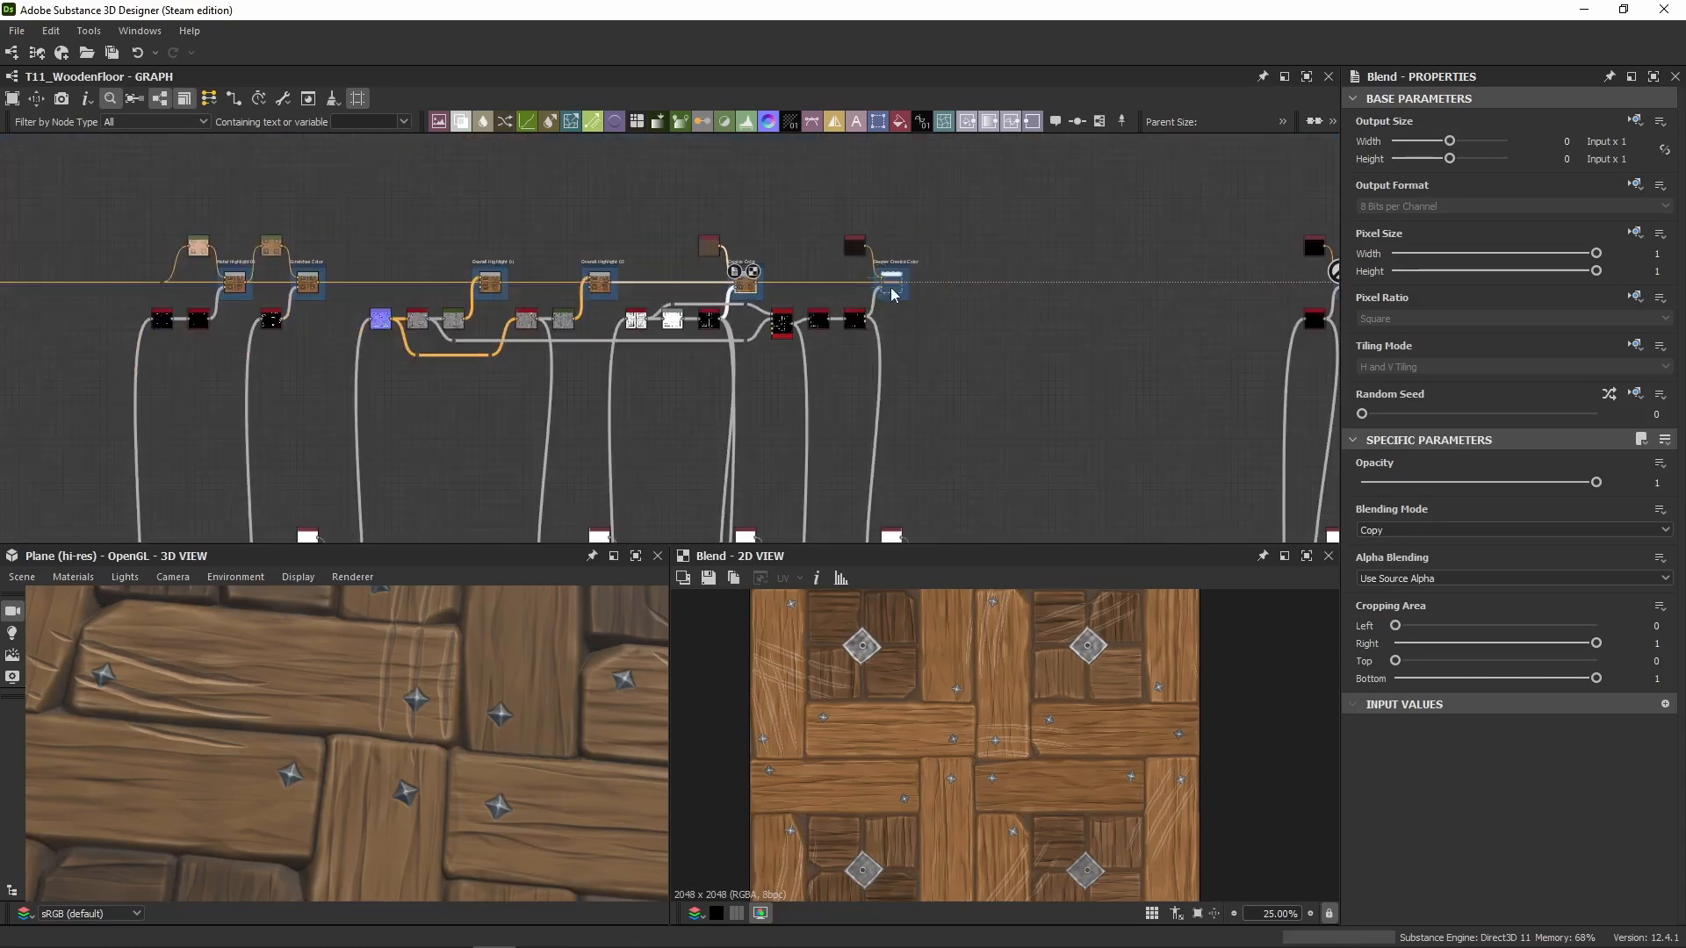
click(892, 291)
scroll(892, 292, up, 6)
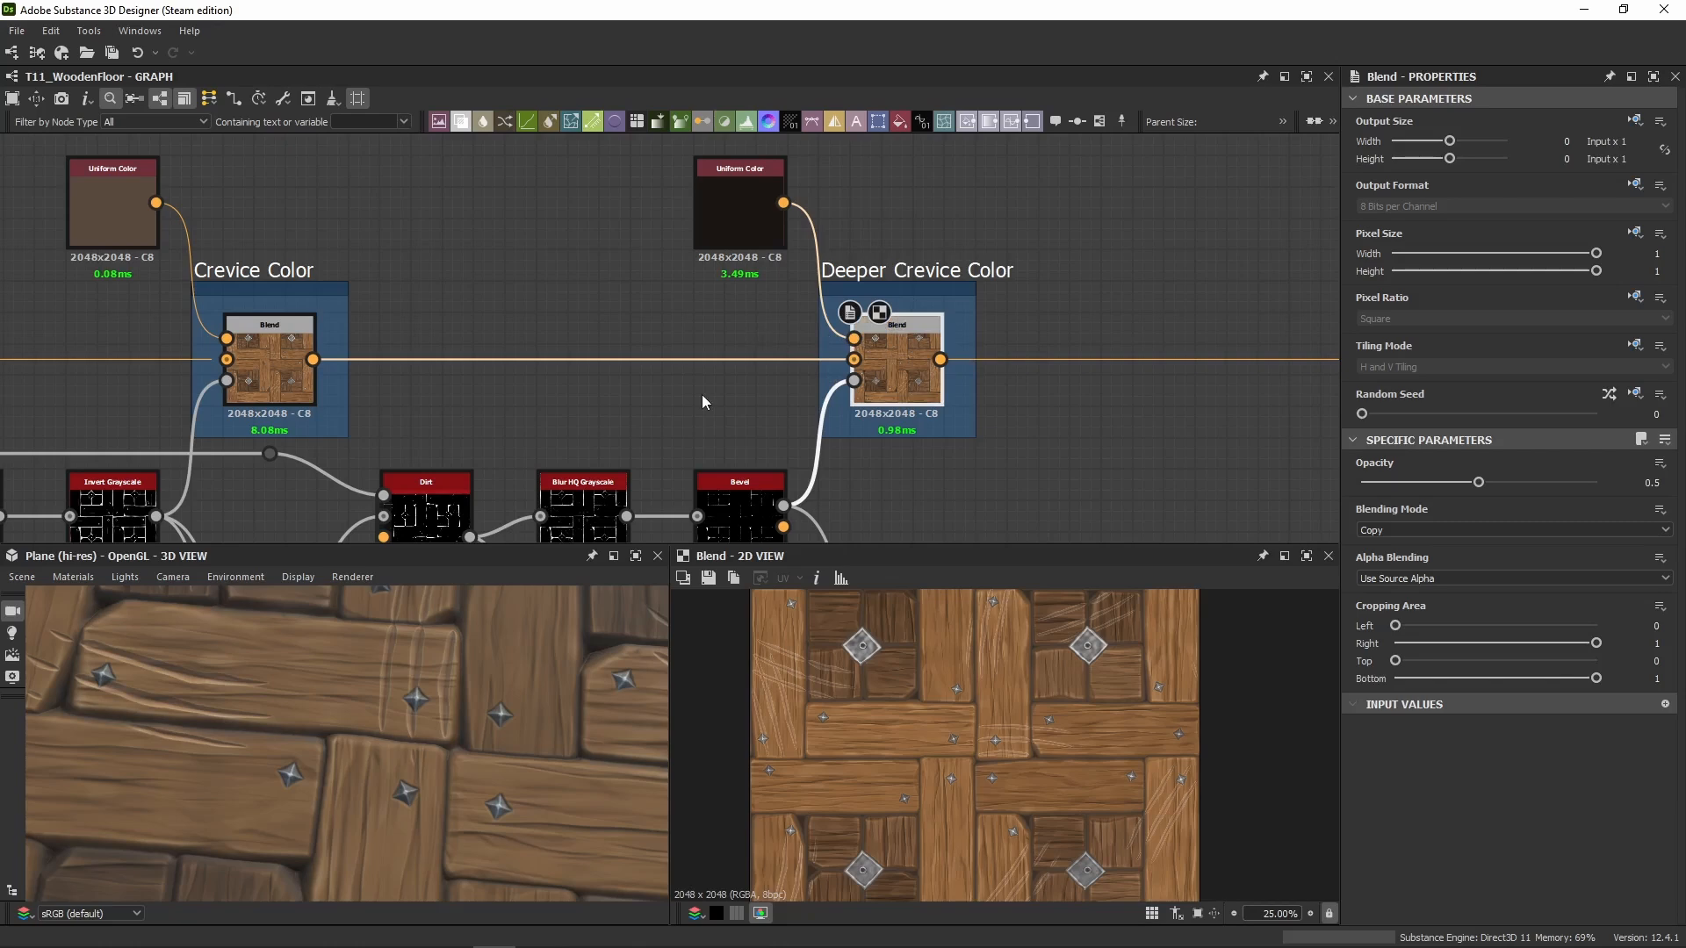
Step: Preview the Dirt node and its parameters, and compare its mask with the Invert Grayscale crevice mask close up
middle_drag(598, 376, 656, 219)
click(589, 360)
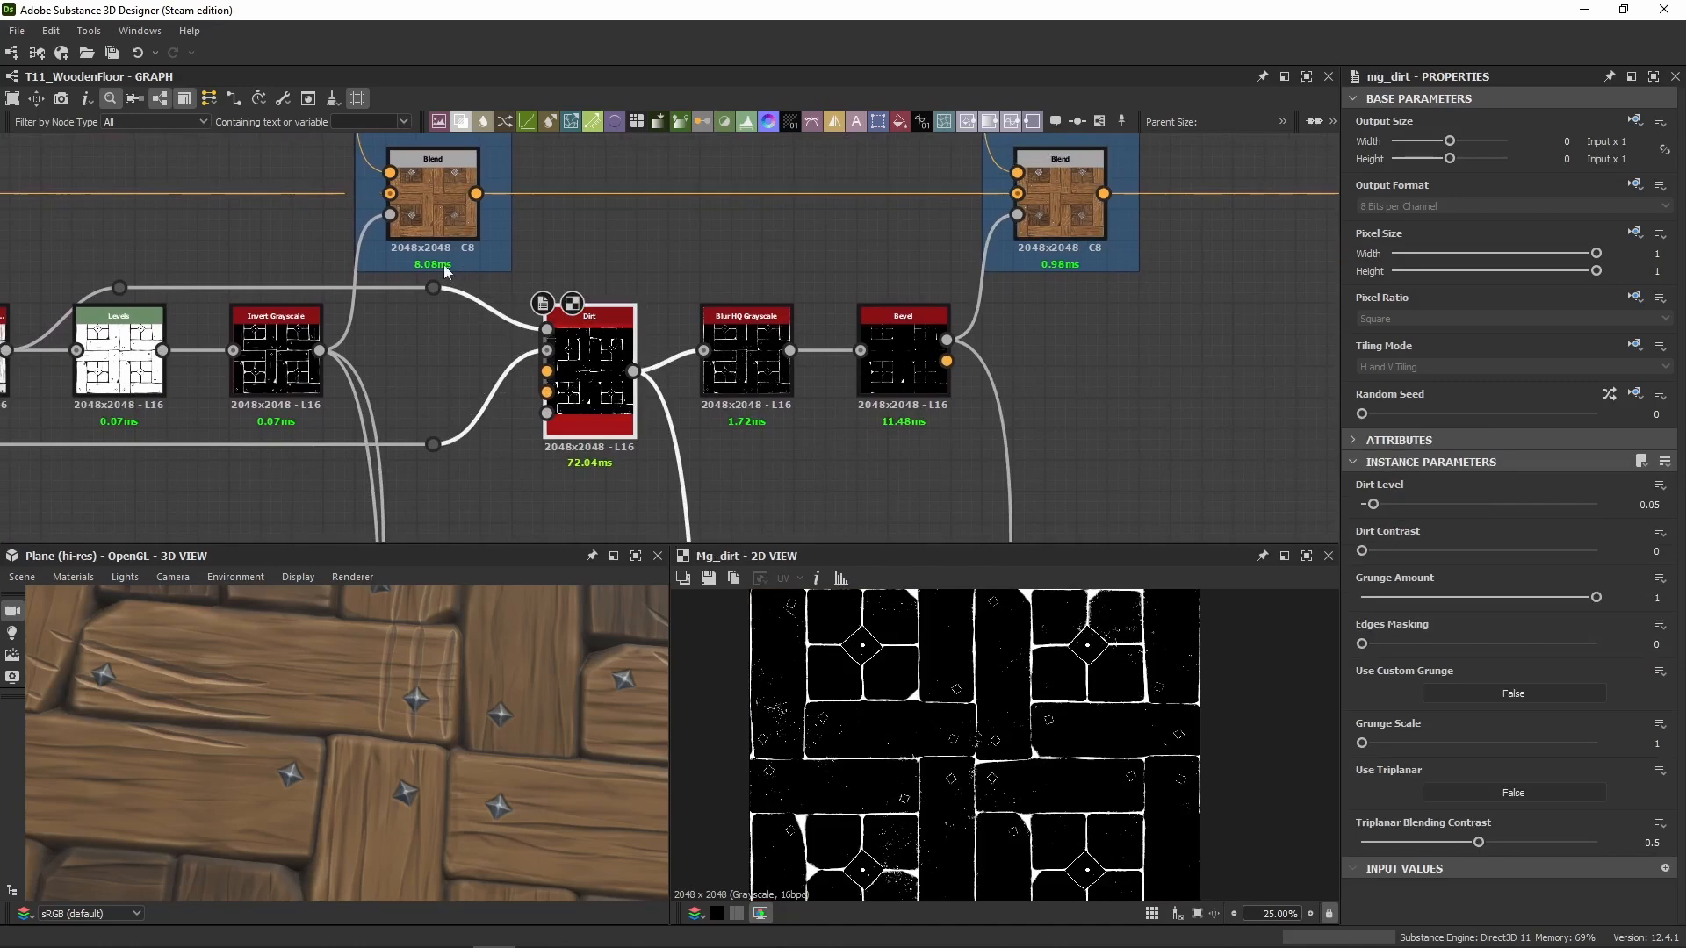
middle_drag(446, 270, 878, 244)
click(708, 338)
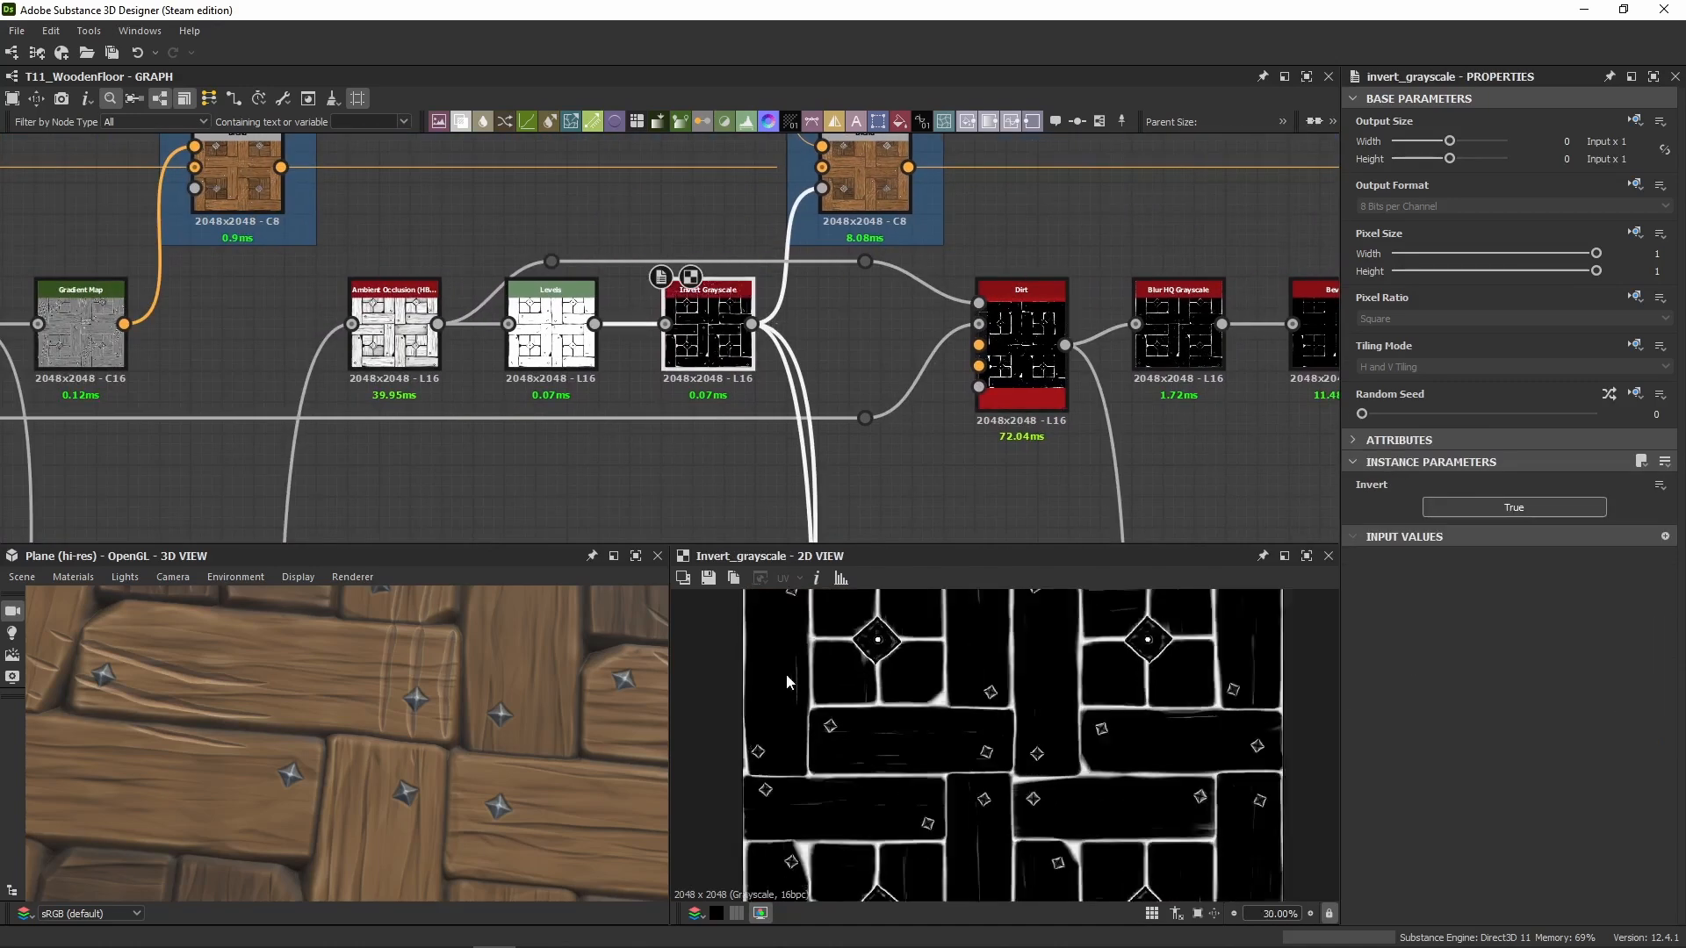
scroll(788, 682, up, 5)
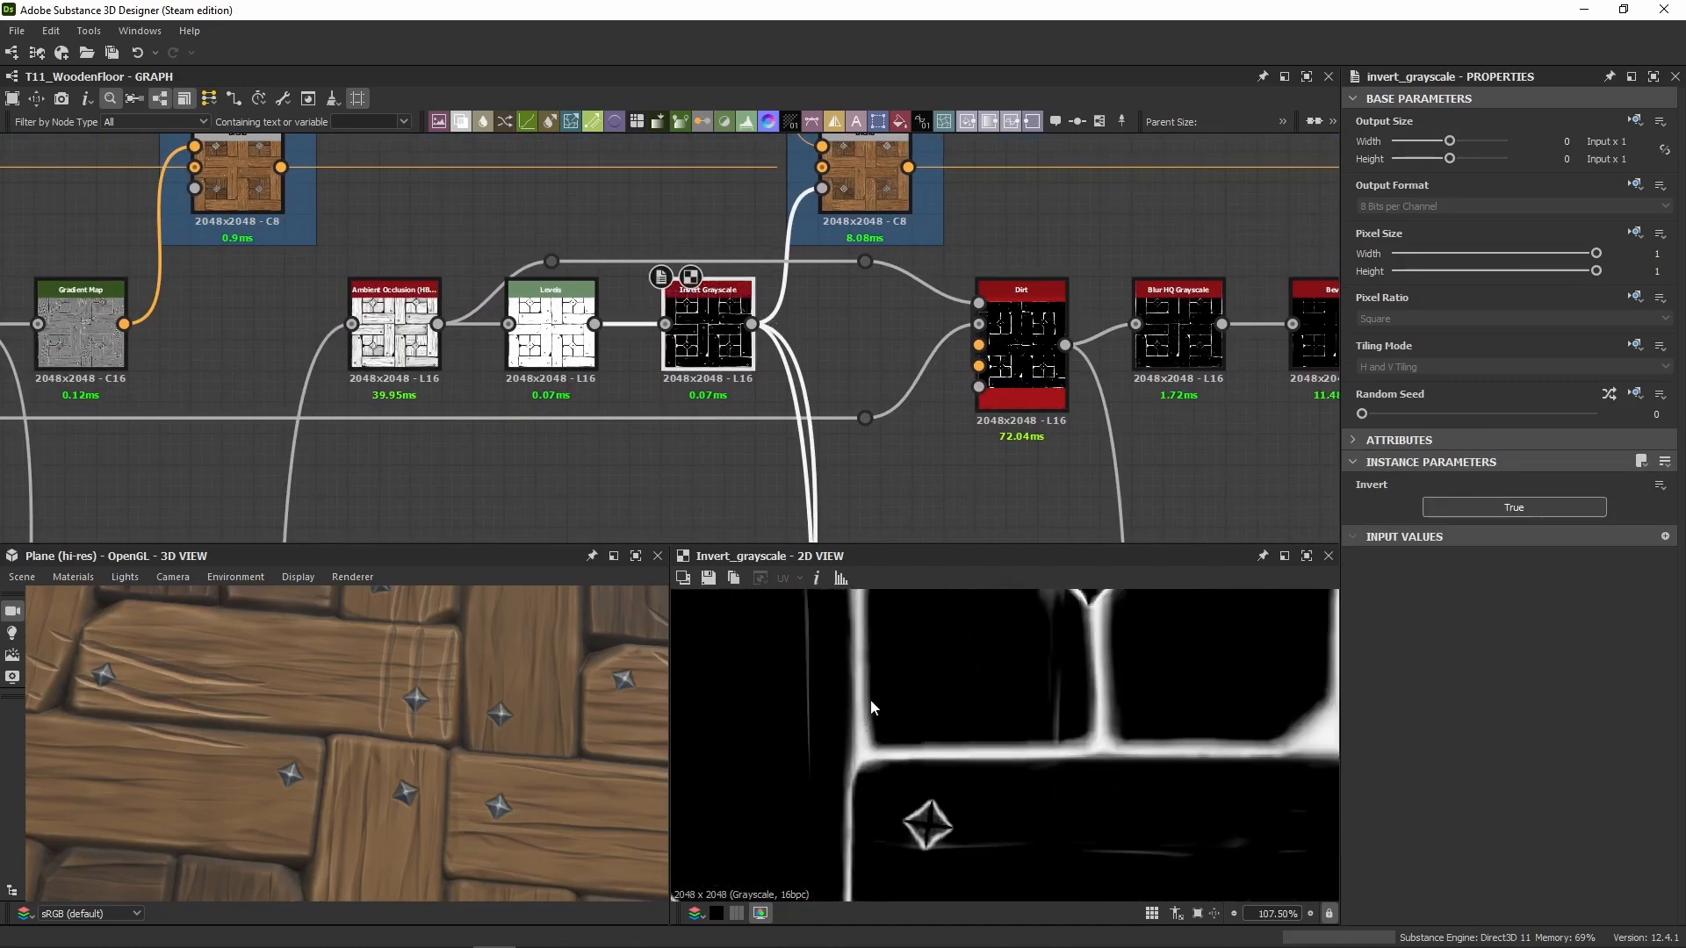
Step: Examine the Dirt node's inputs, previewing the Ambient Occlusion close up against the Dirt mask
middle_drag(904, 419, 628, 501)
double_click(752, 458)
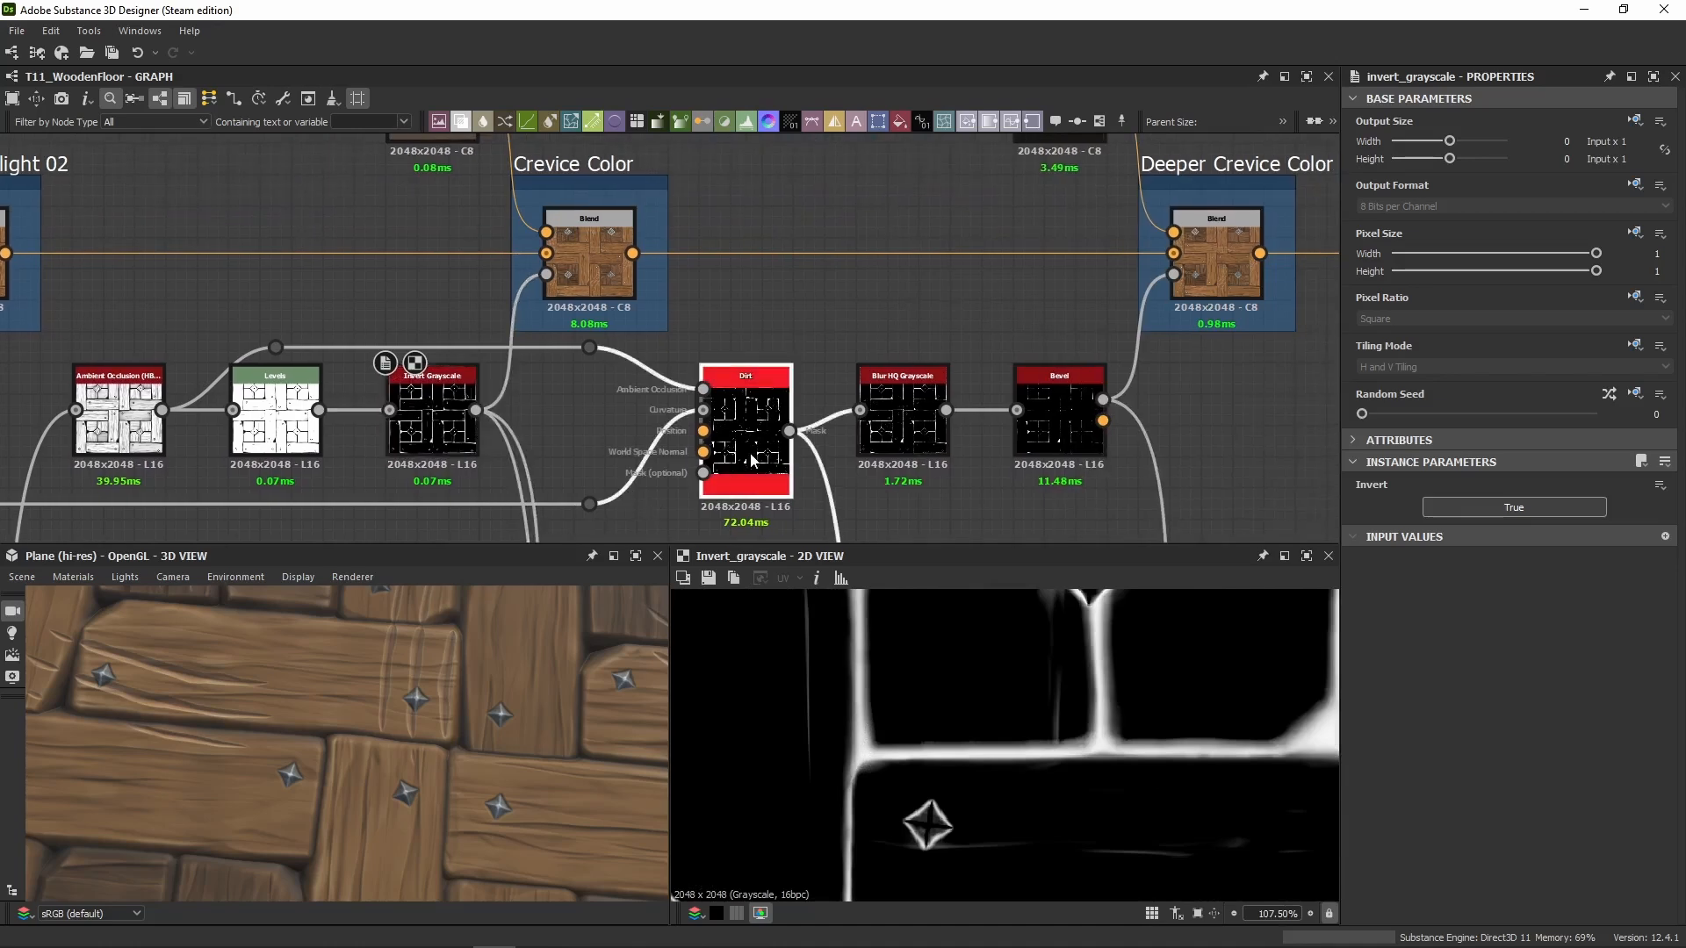
middle_drag(422, 361, 874, 294)
click(437, 298)
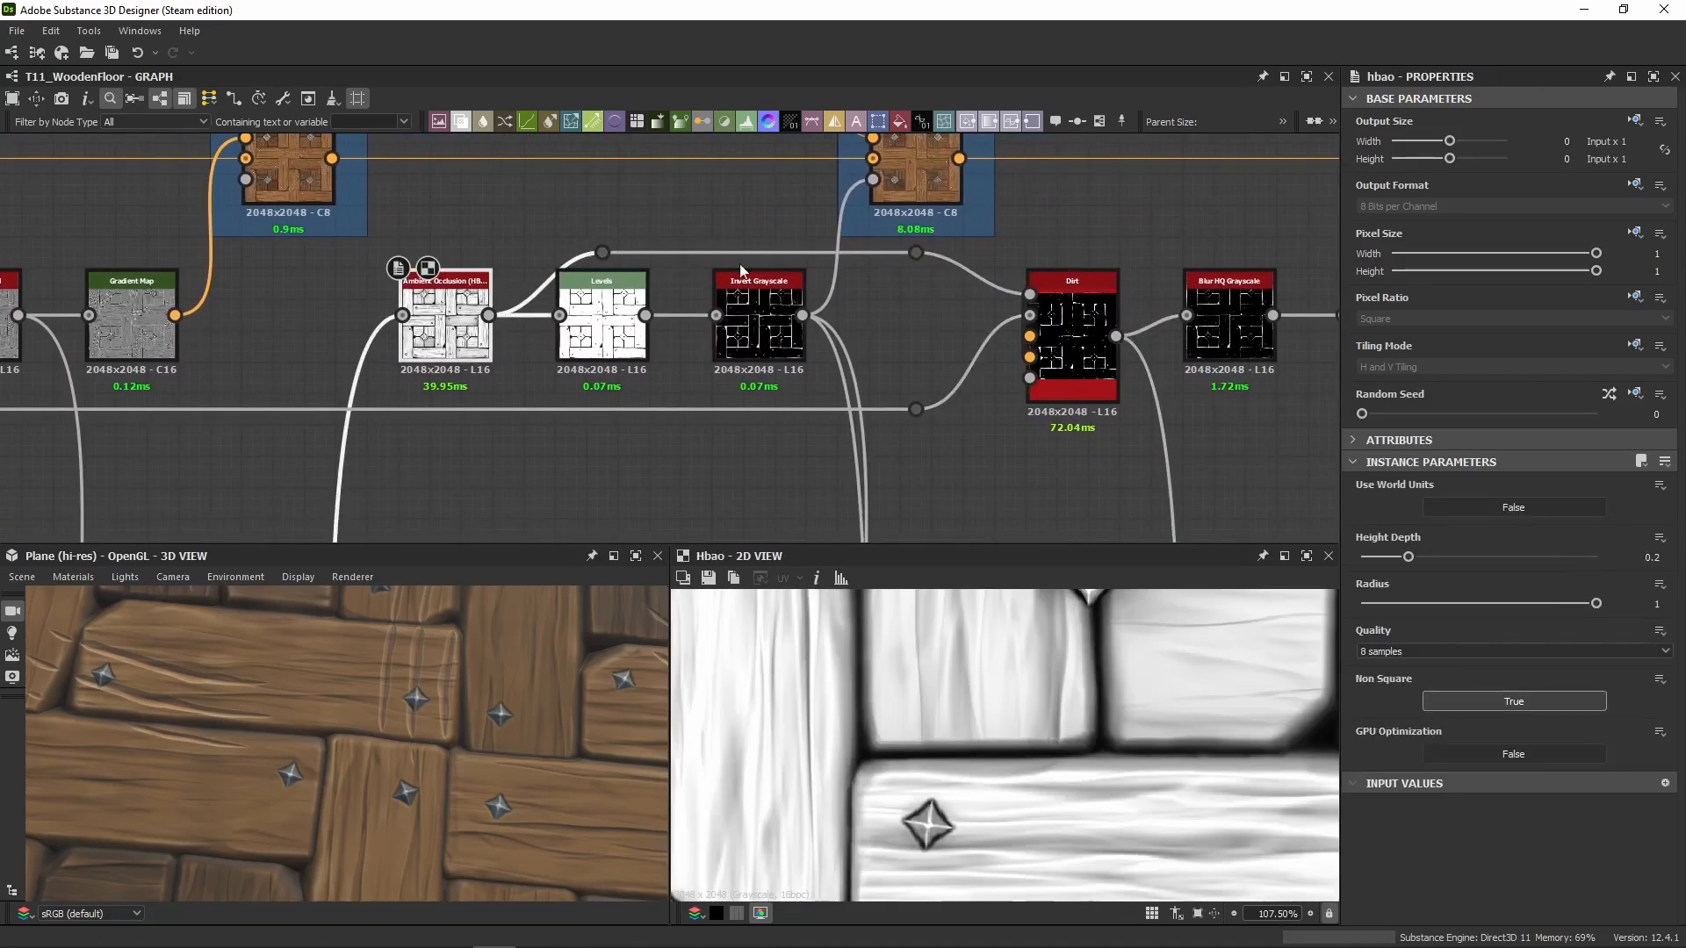
click(1061, 299)
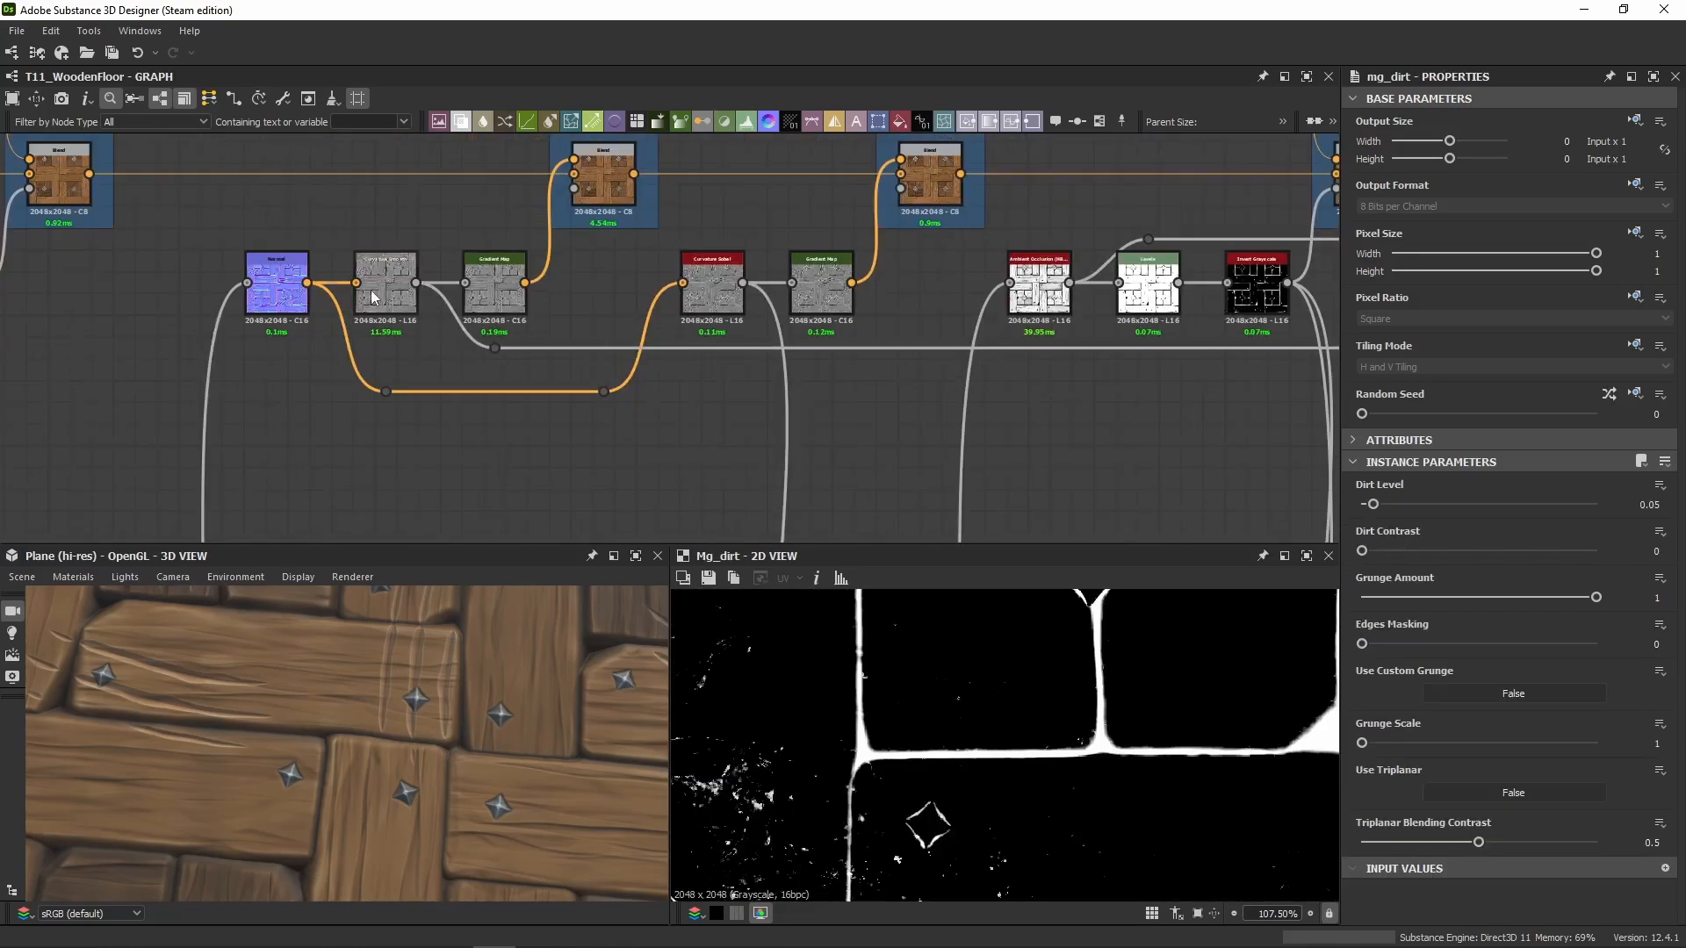
Step: Preview the Curvature Smooth map that feeds the Dirt node, comparing it close up with the Dirt mask
click(386, 282)
middle_drag(802, 365, 351, 362)
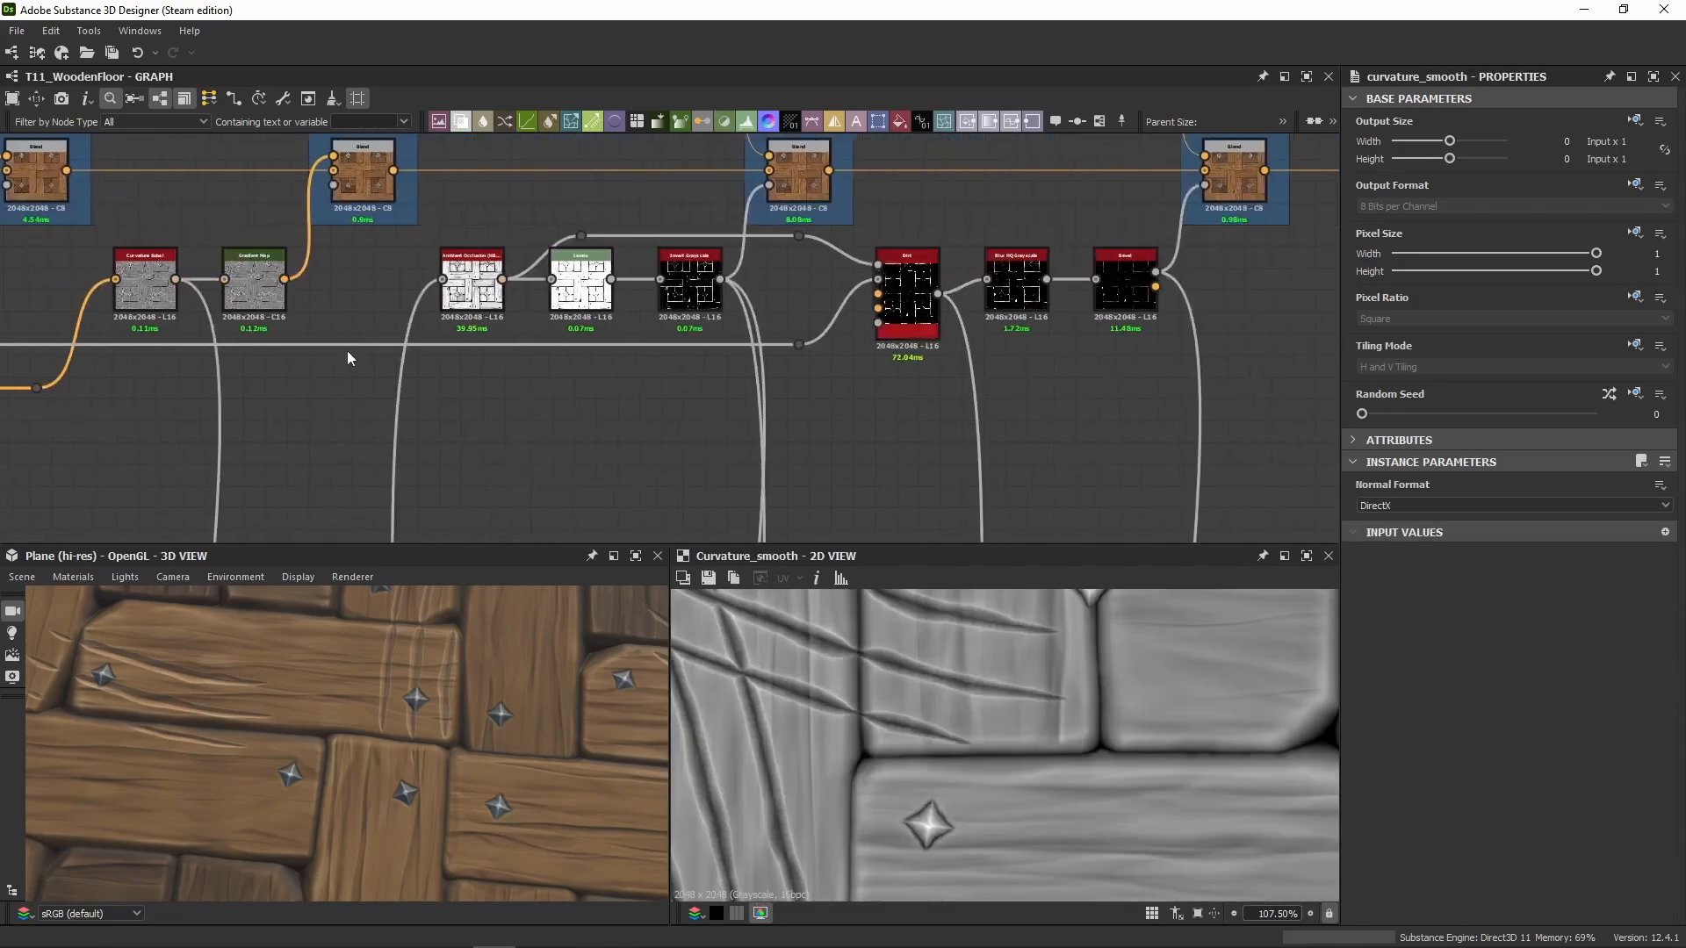
scroll(856, 250, up, 5)
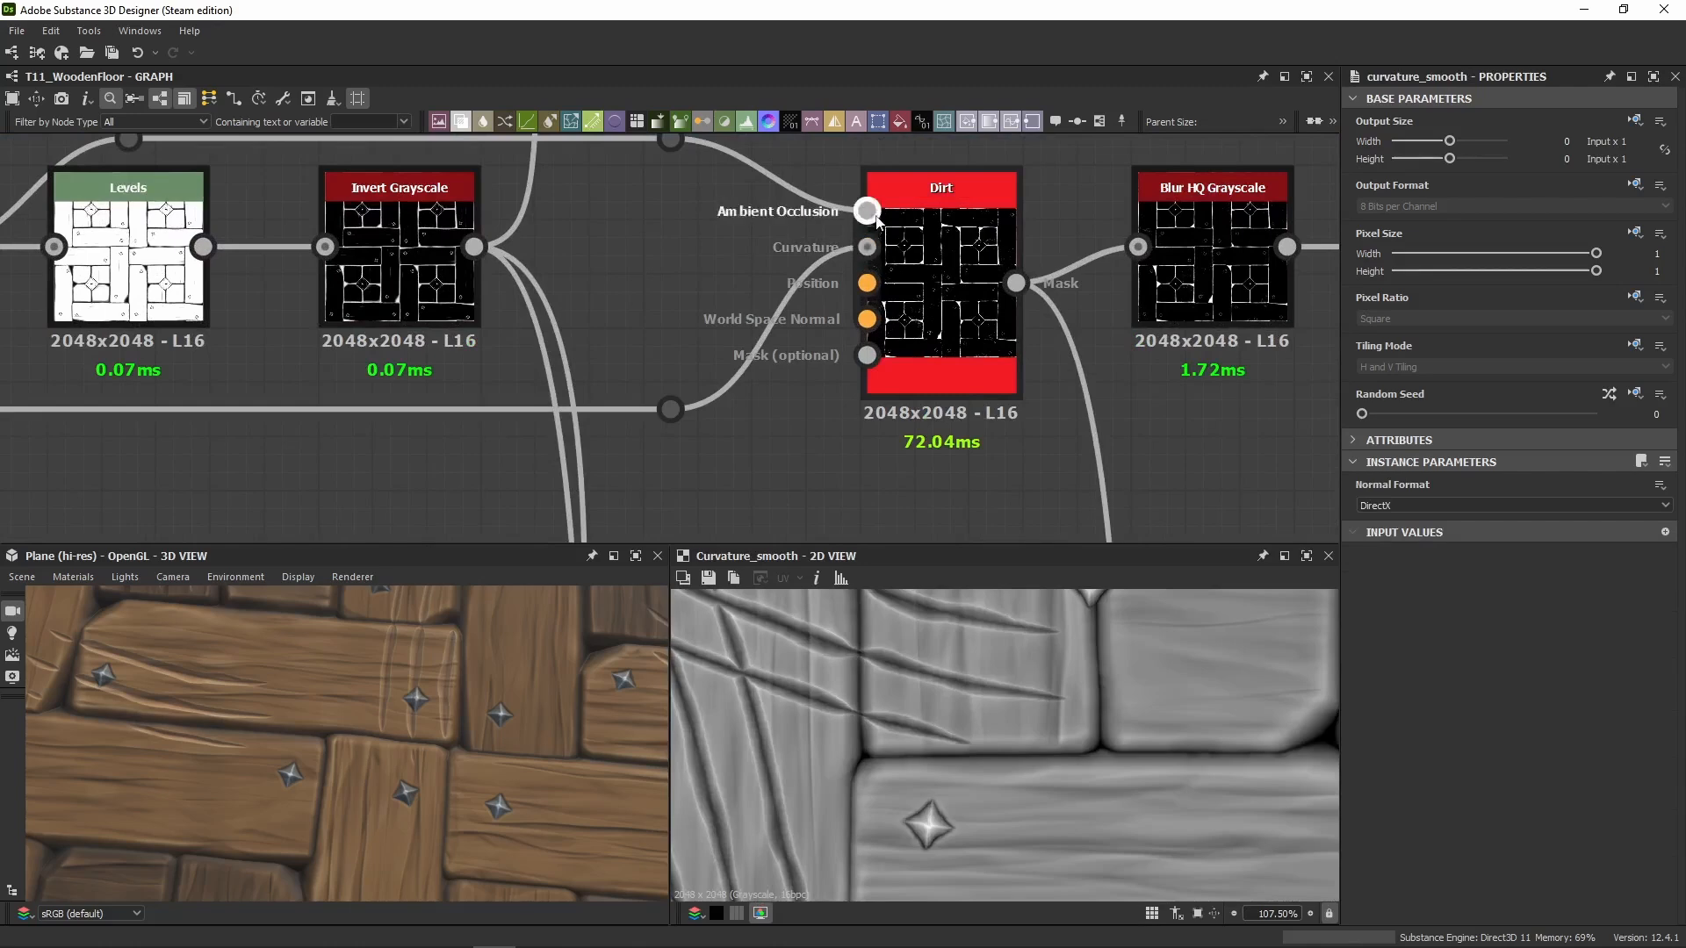
click(883, 251)
middle_drag(884, 251, 694, 218)
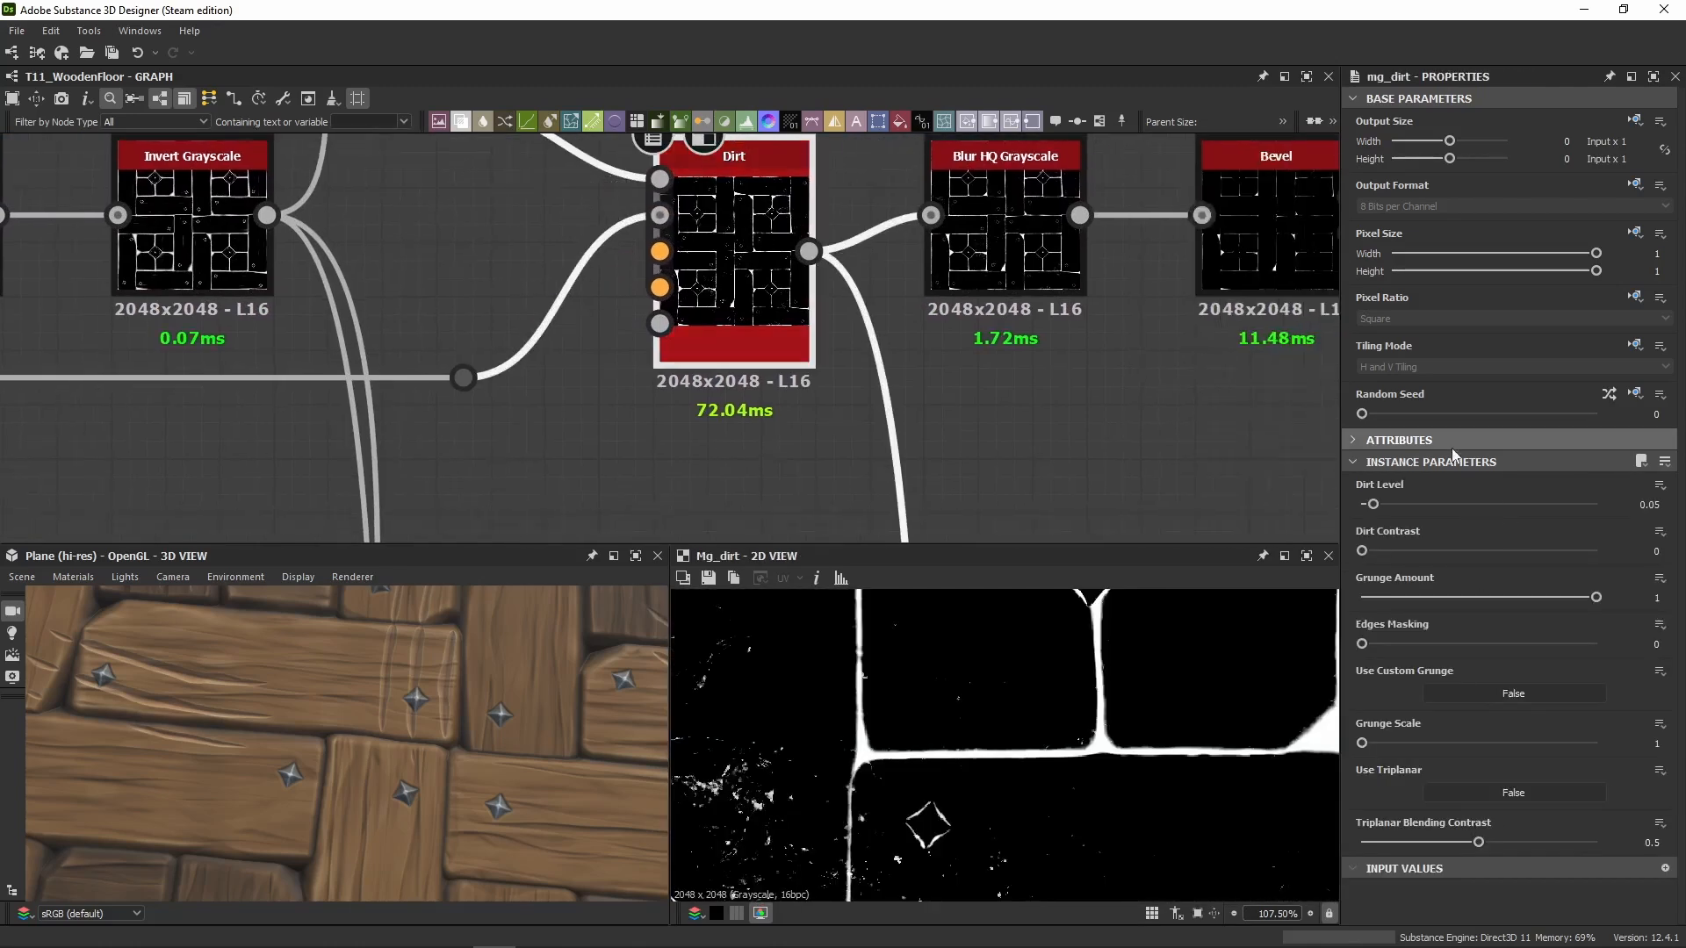
Step: Set the Dirt node's Grunge Amount to 0.5 and check the resulting mask across the whole tile
scroll(1114, 732, down, 5)
scroll(938, 732, down, 4)
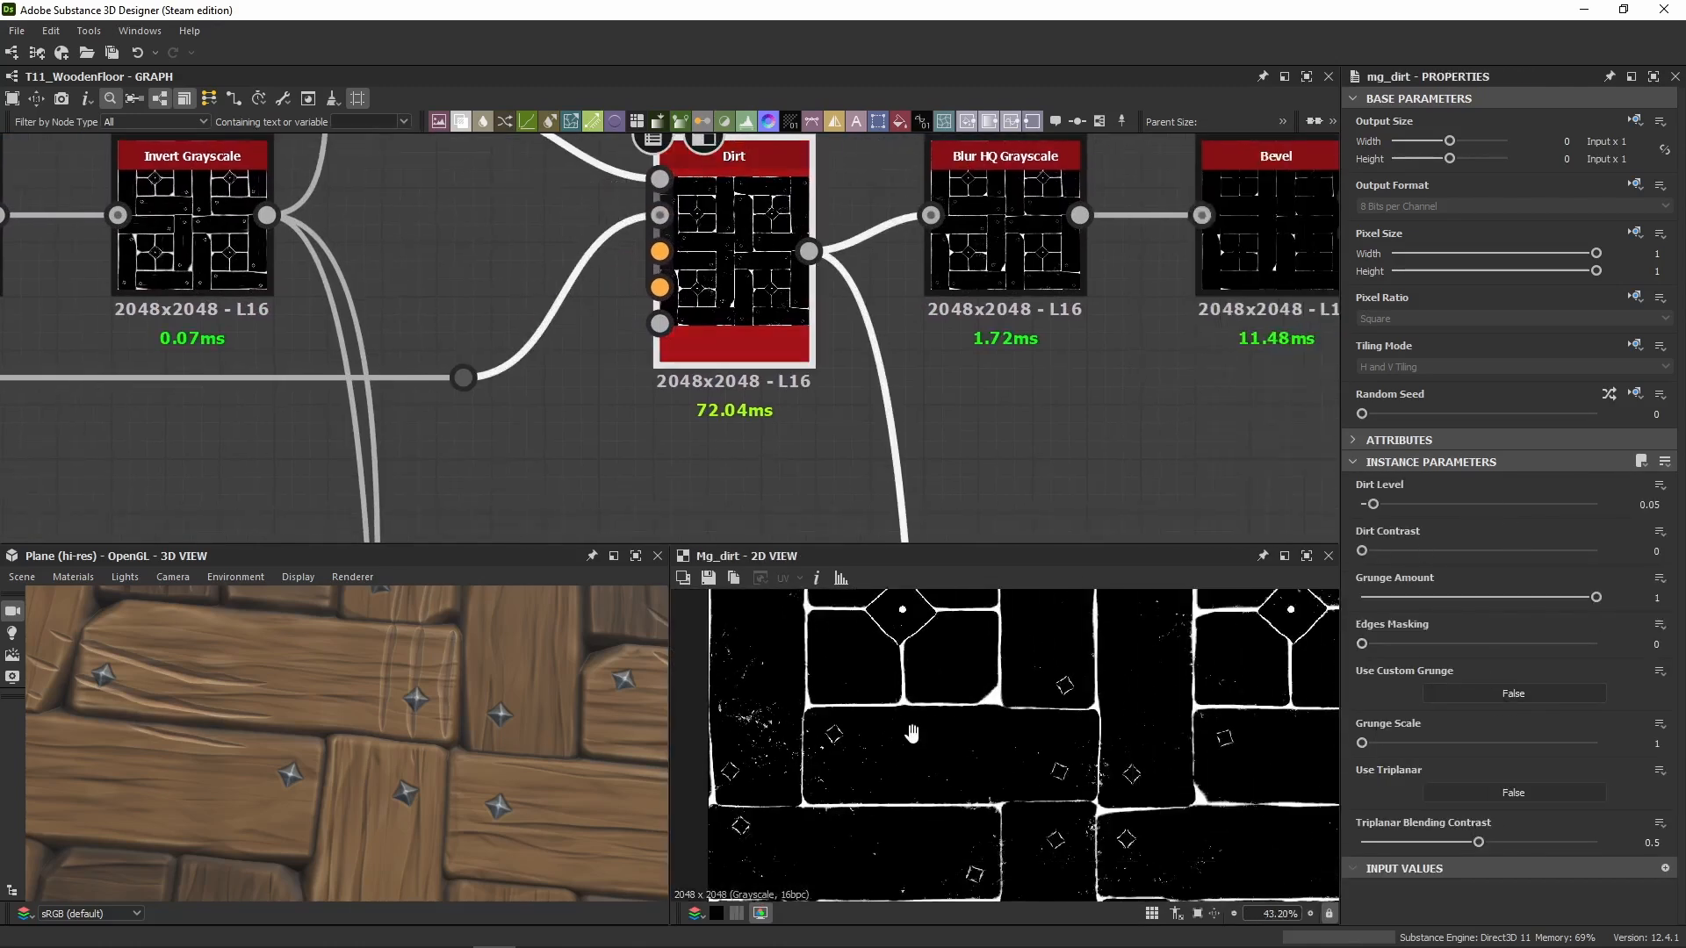
middle_drag(1025, 324, 993, 357)
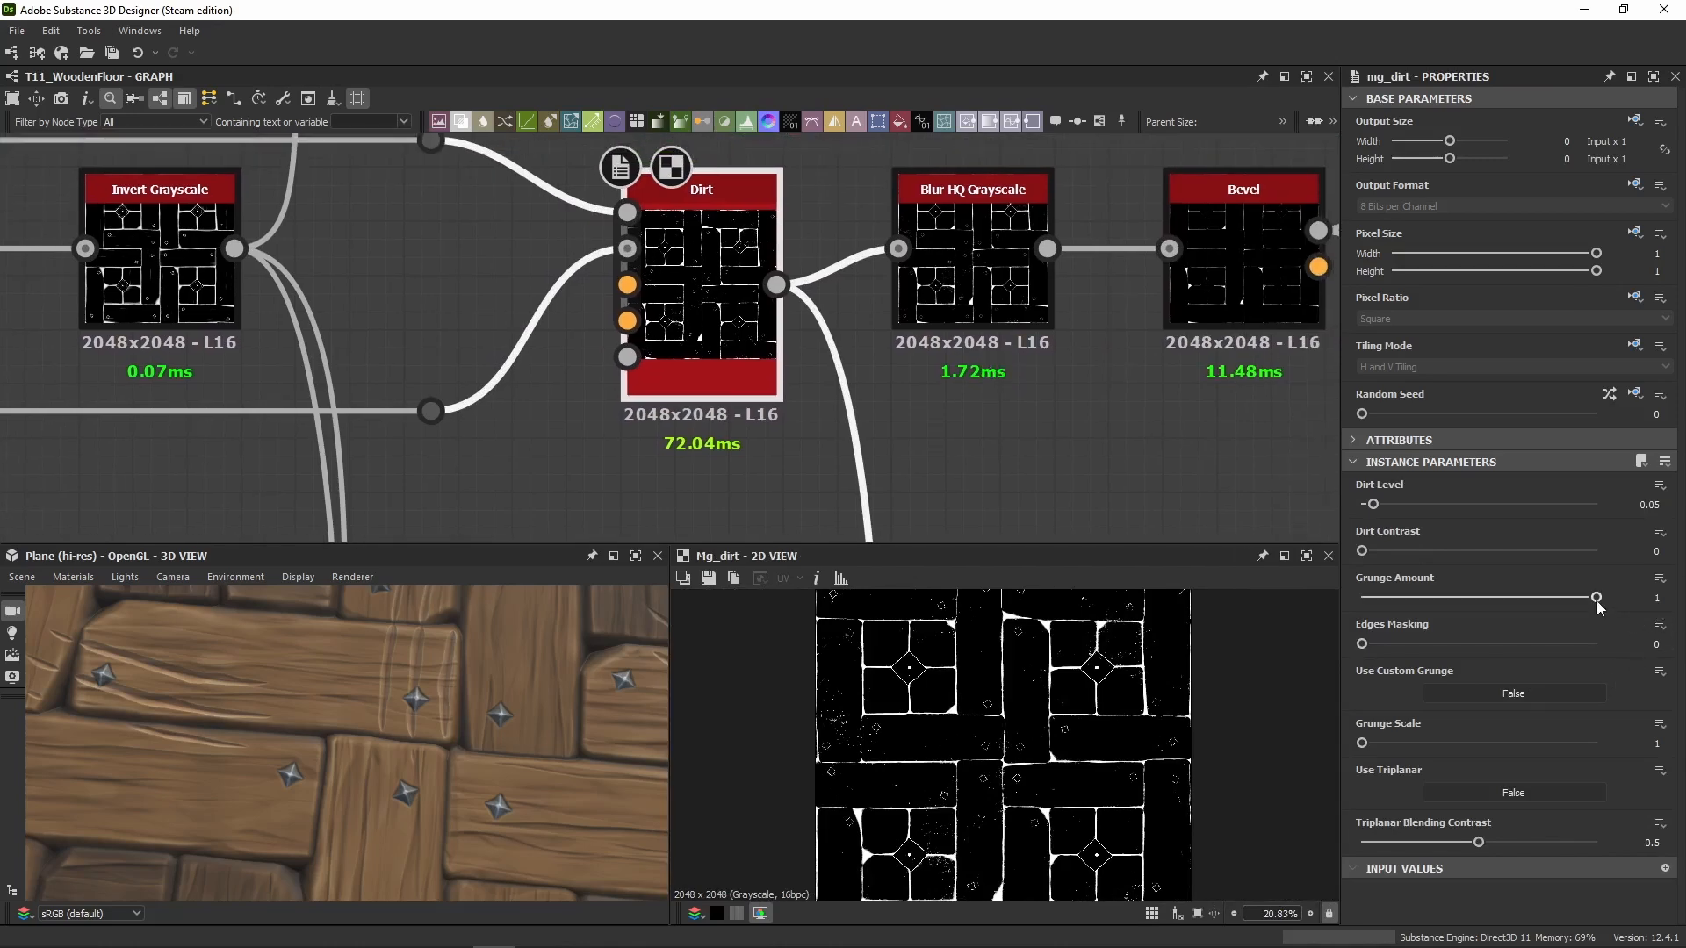
text(0.5)
key(Return)
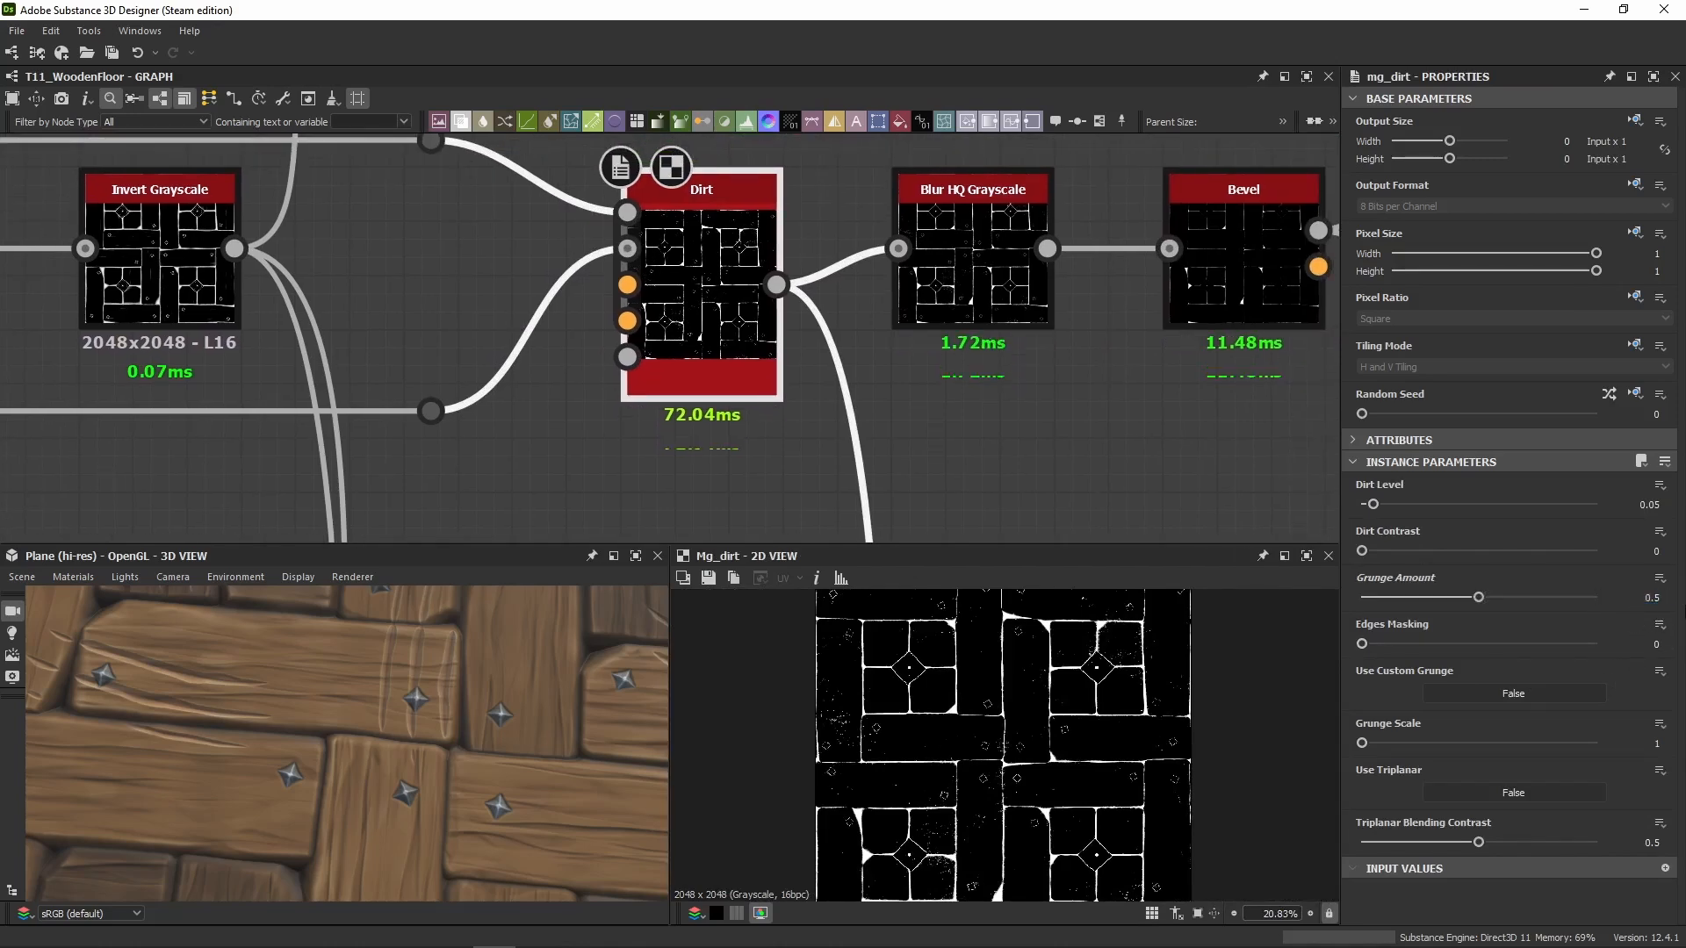
scroll(976, 729, up, 3)
scroll(1000, 758, up, 3)
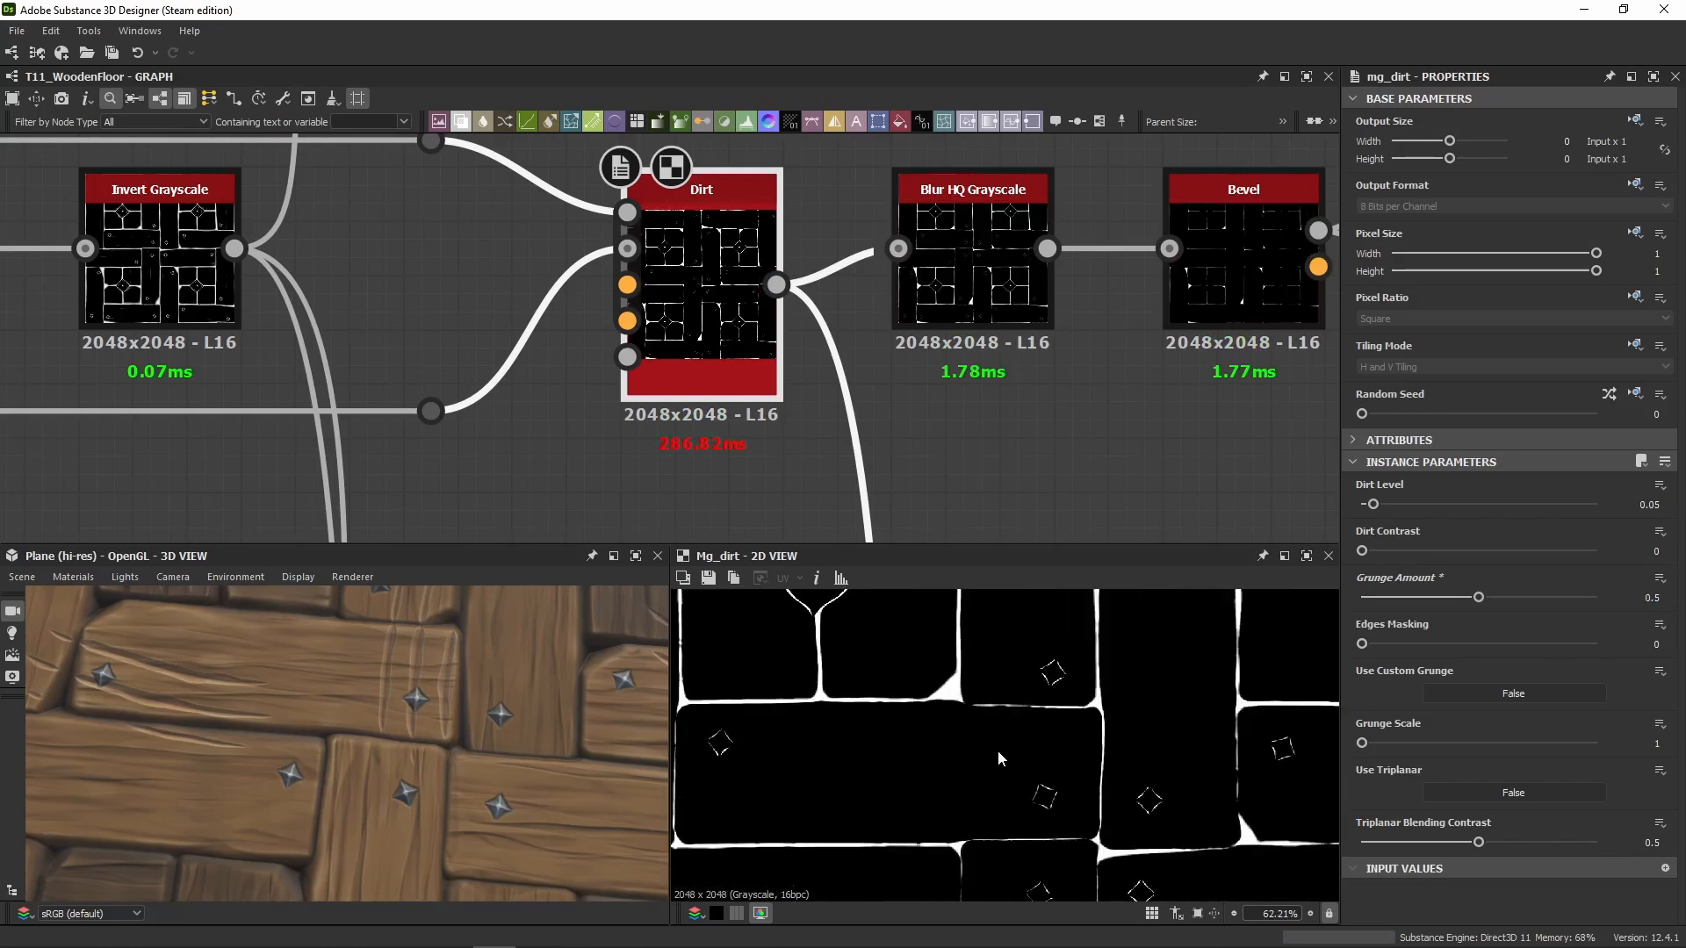
scroll(730, 428, down, 4)
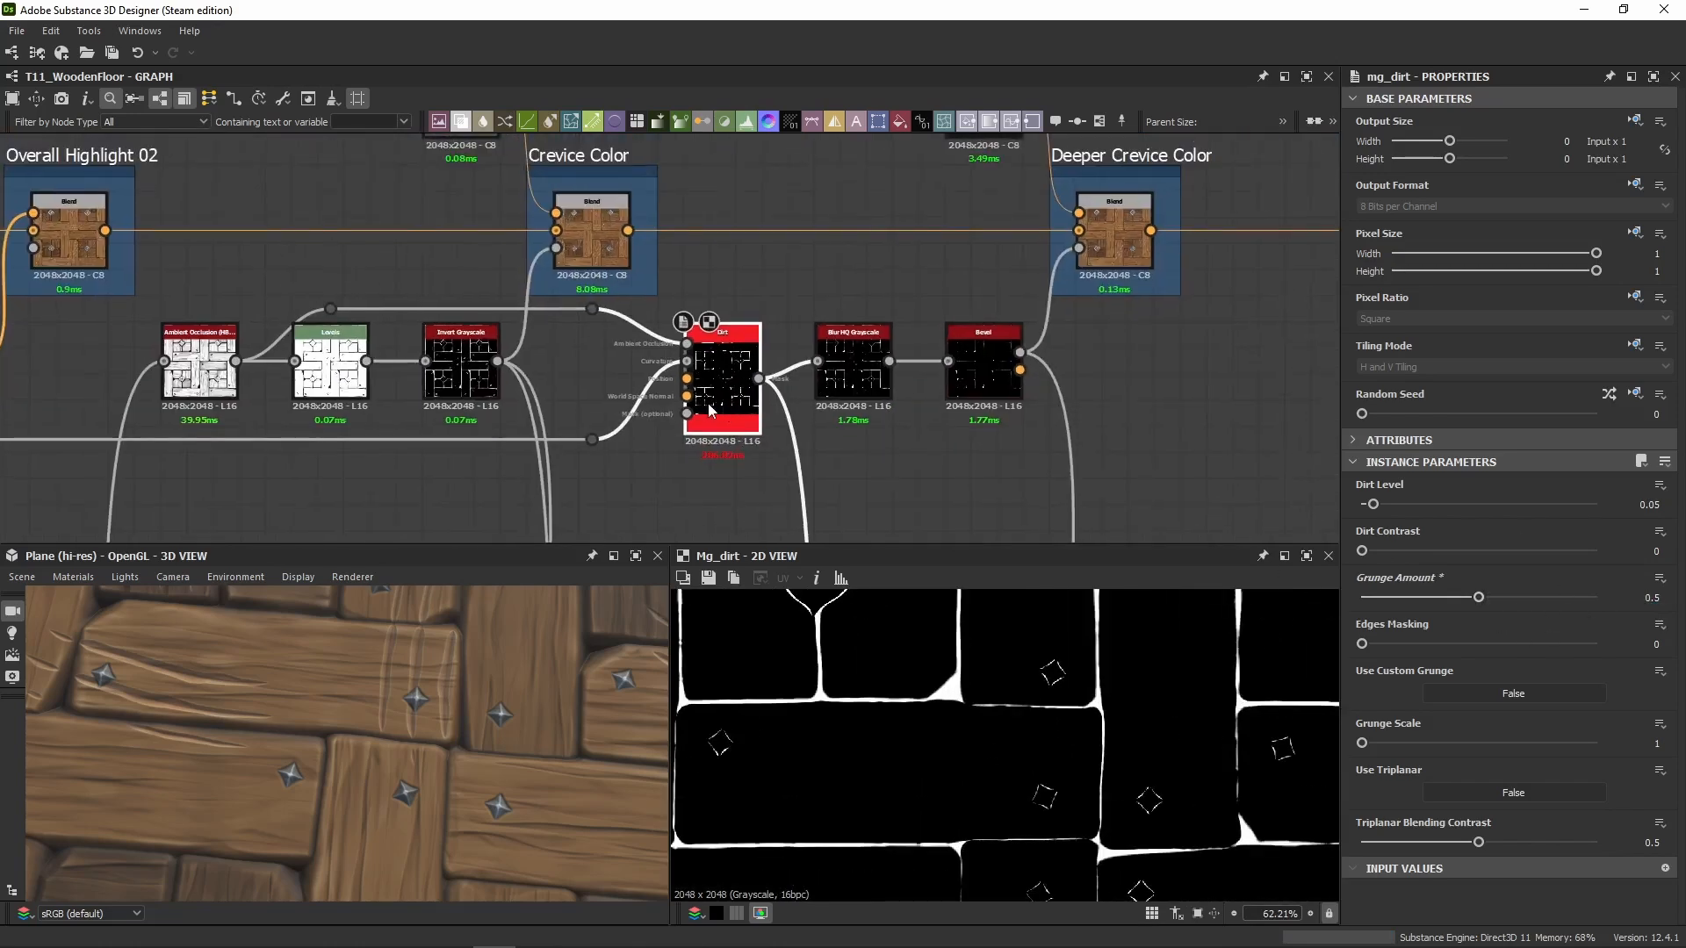
scroll(736, 711, down, 6)
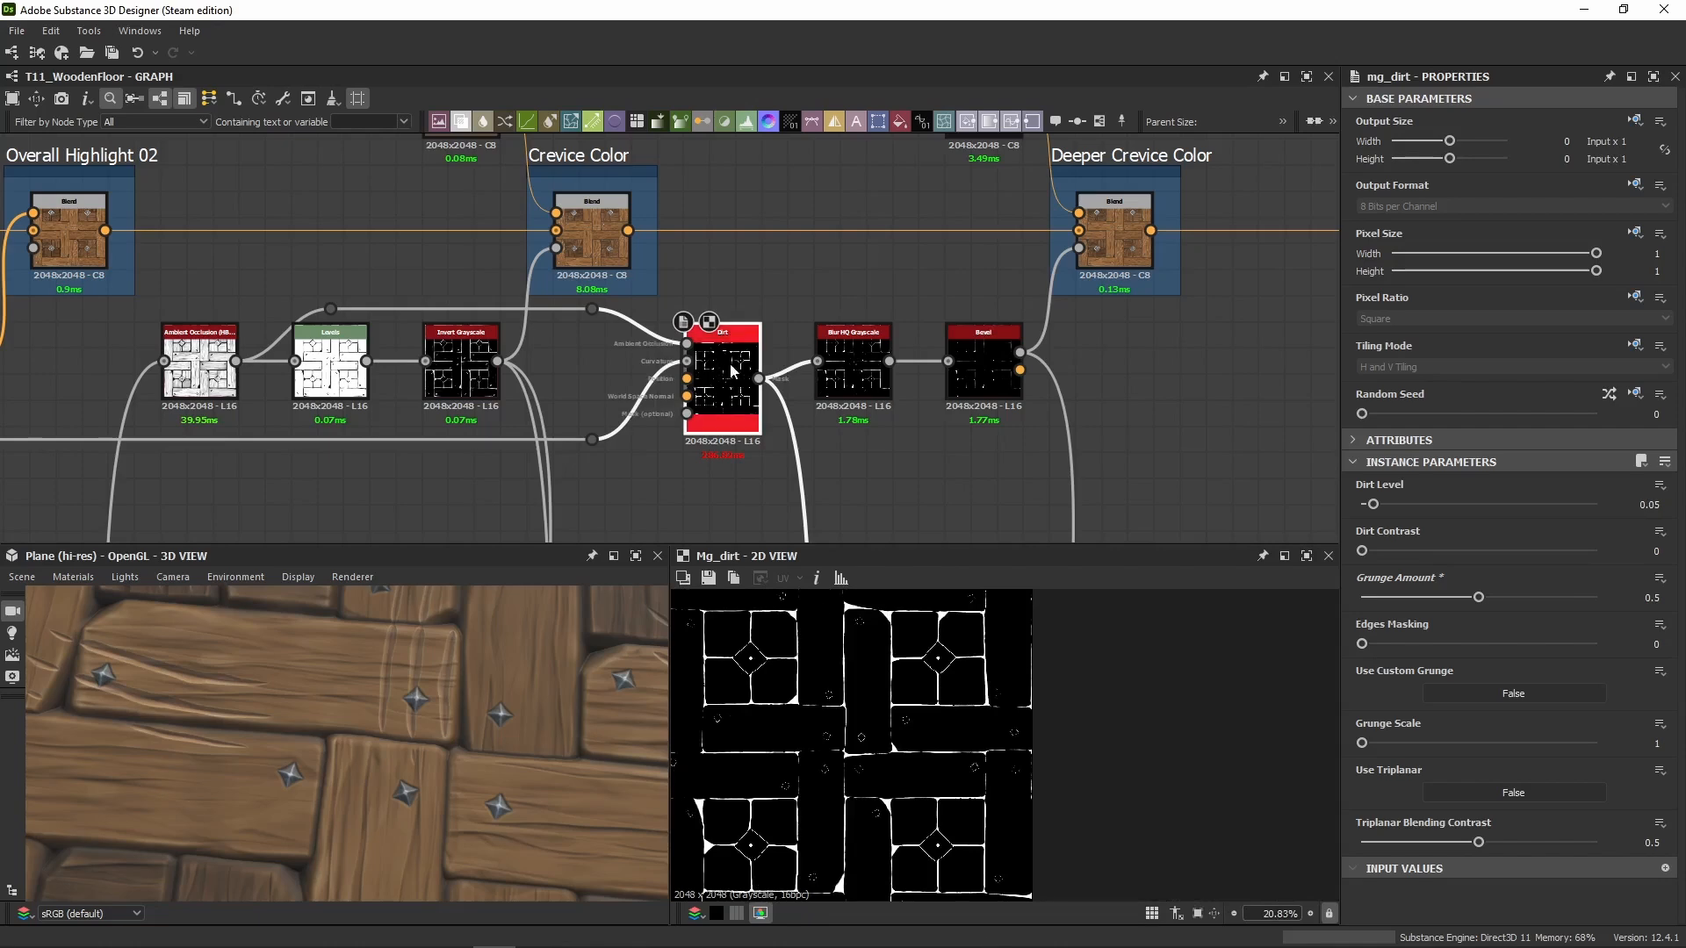
Step: Preview the Blur HQ Grayscale node and compare its softened edges with the Dirt mask close up
scroll(725, 364, up, 3)
double_click(967, 326)
scroll(727, 686, up, 5)
scroll(878, 746, up, 8)
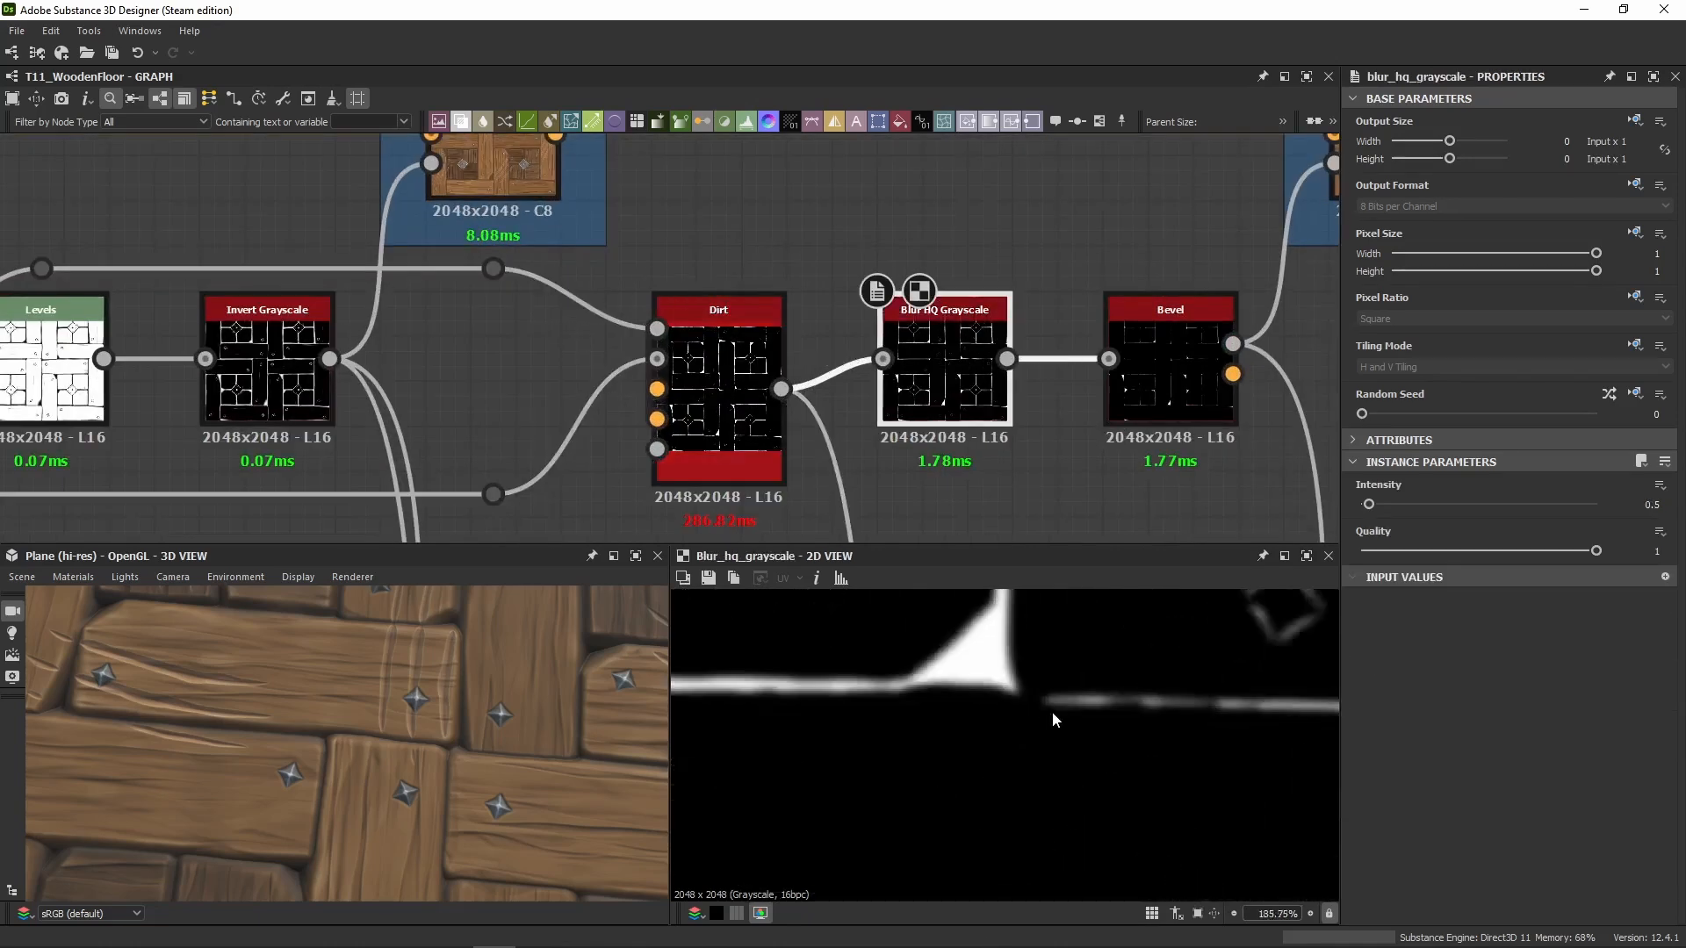
middle_drag(987, 659, 964, 734)
scroll(963, 734, up, 1)
double_click(739, 444)
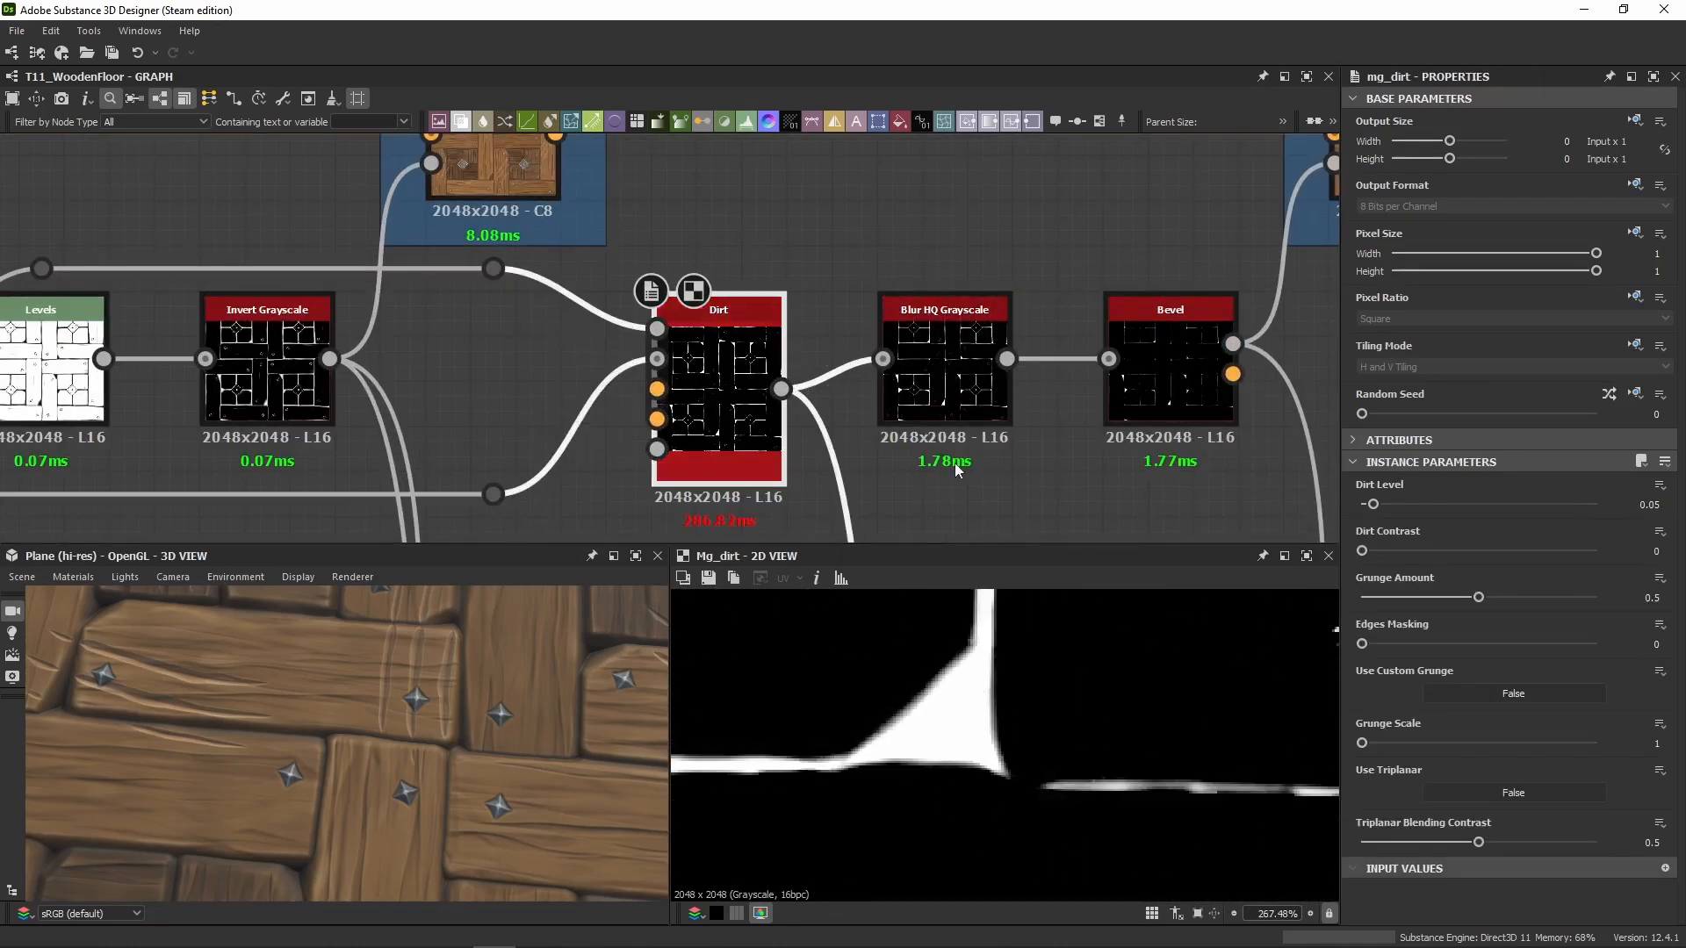
double_click(966, 392)
middle_drag(966, 392, 743, 446)
Step: Preview the Bevel node's height output and parameters, comparing it with the Blur HQ Grayscale mask close up
click(965, 437)
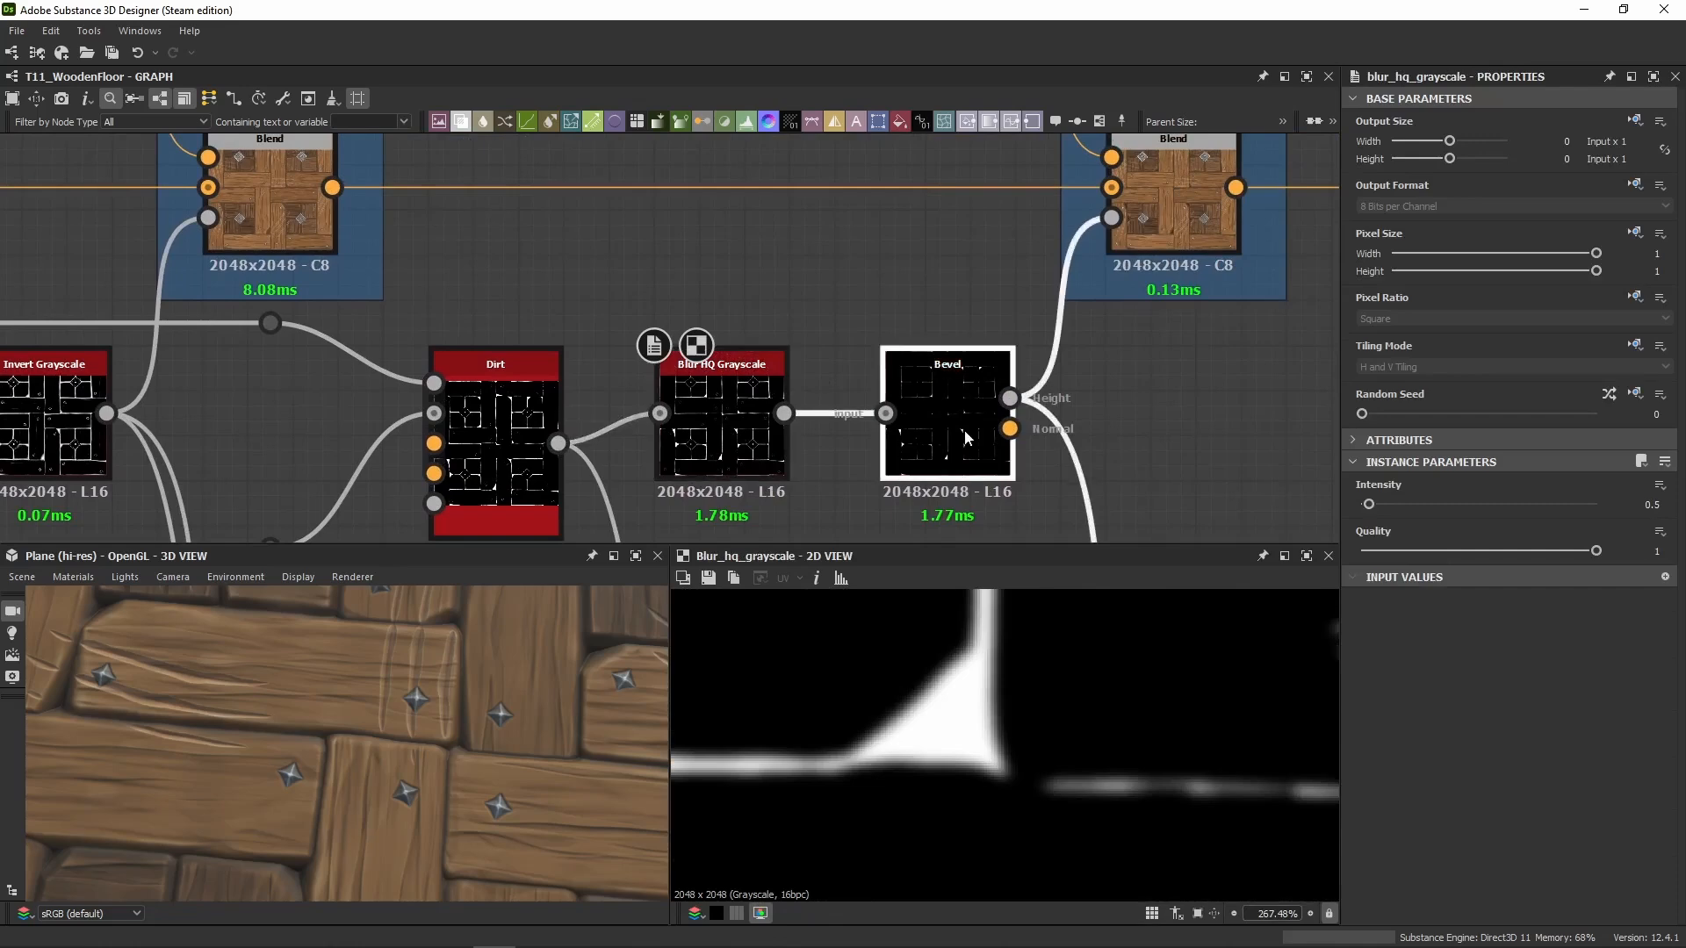
double_click(966, 436)
scroll(966, 709, up, 5)
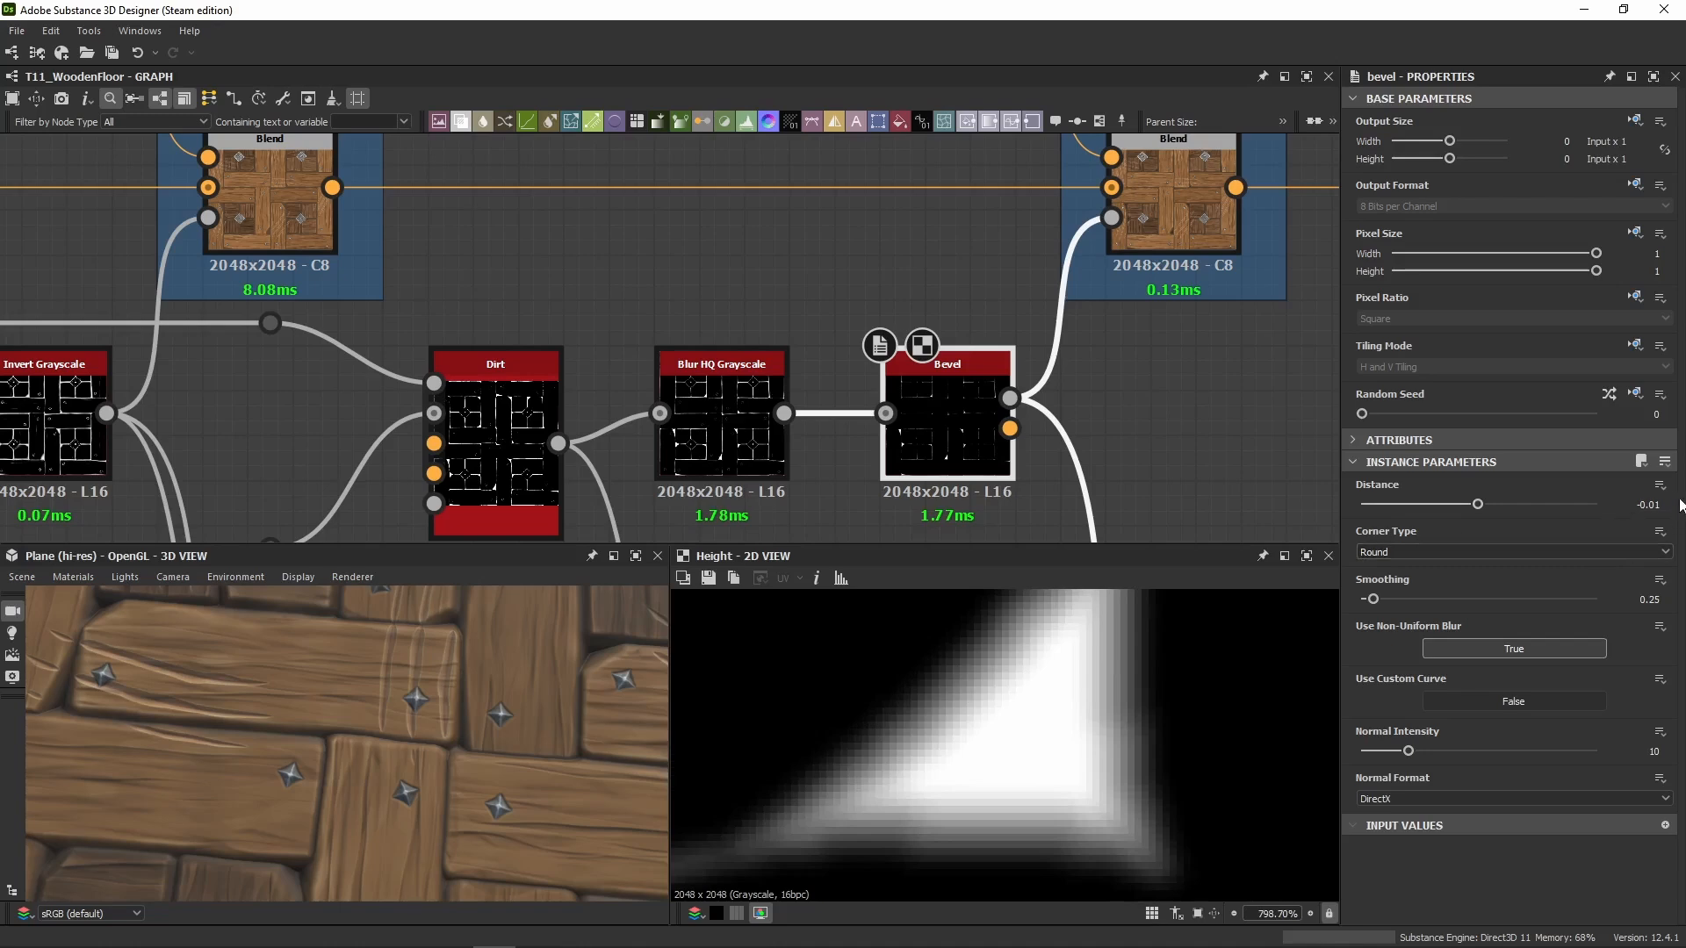
double_click(722, 430)
double_click(939, 446)
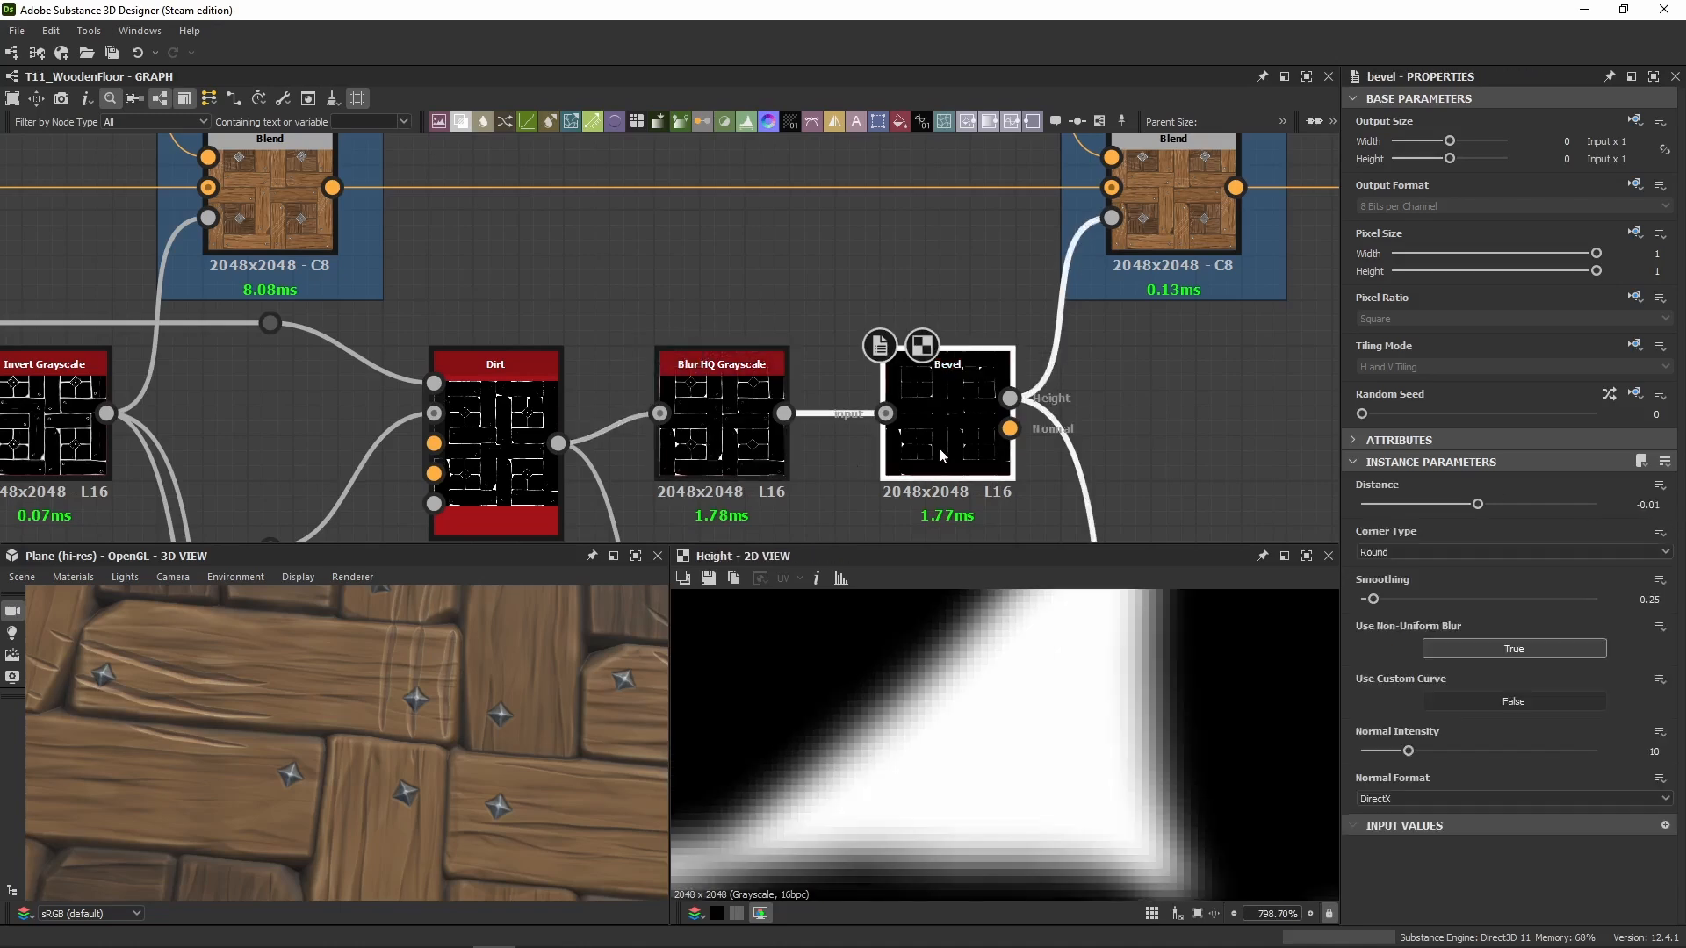
scroll(1010, 738, down, 4)
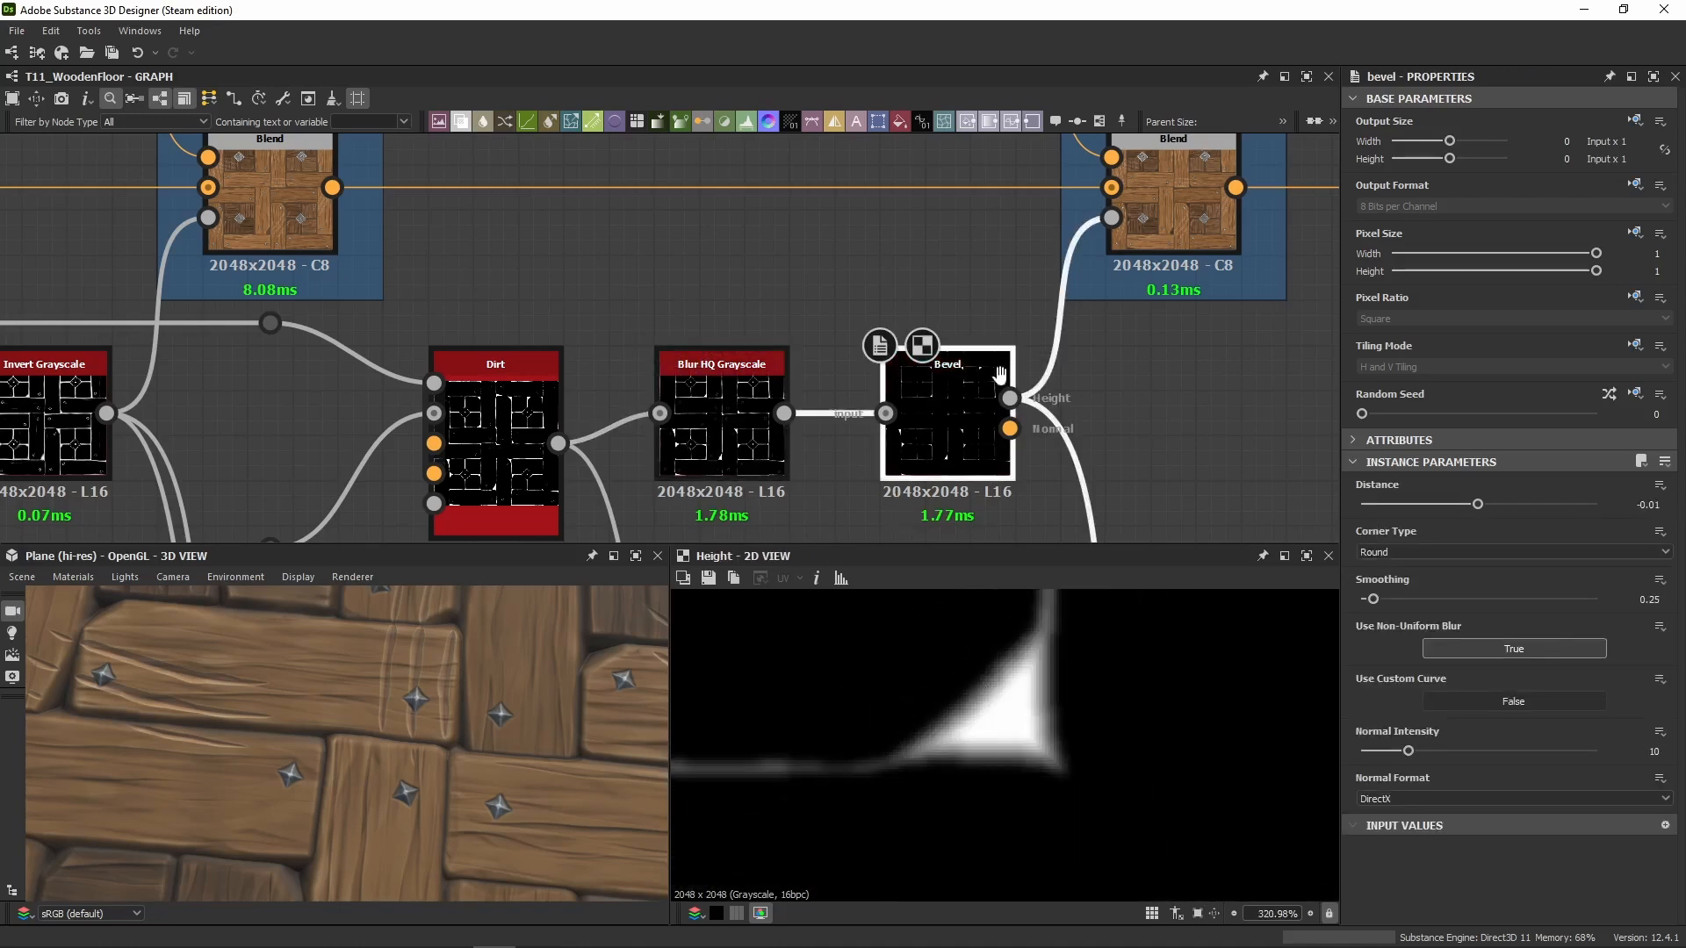
Step: Preview the Deeper Crevice Color Blend close up at a gap between the planks
middle_drag(1111, 282, 866, 355)
double_click(903, 297)
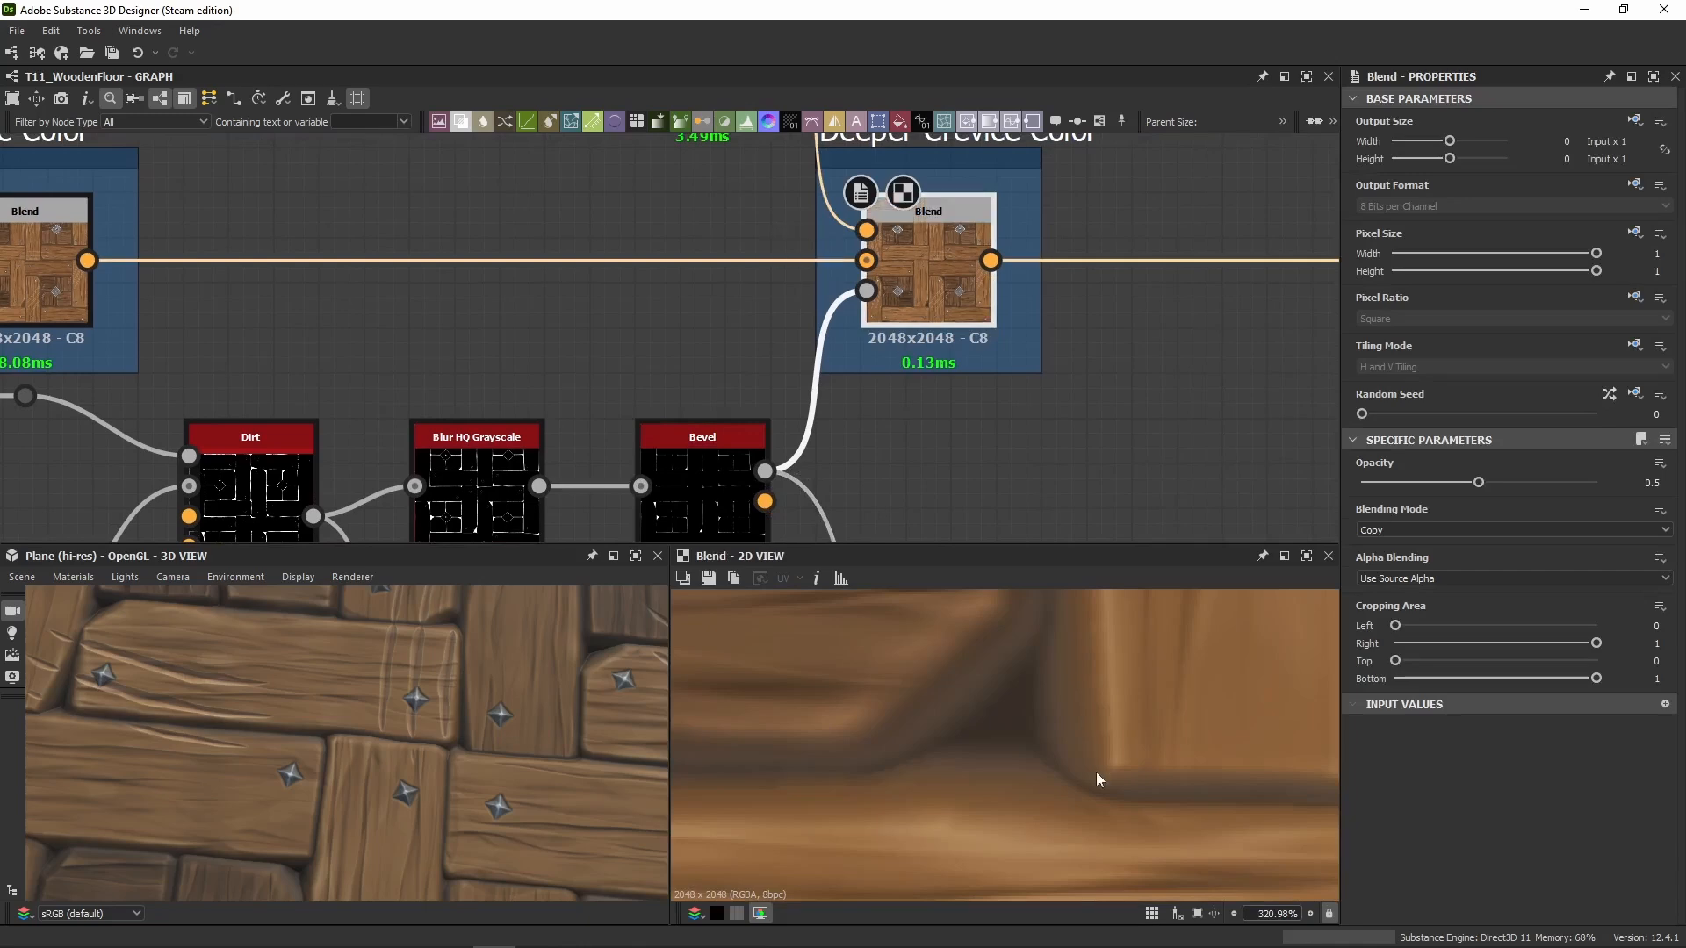
scroll(993, 703, up, 2)
Step: Set the hue of the Uniform Color feeding the Deeper Crevice Color Blend to 0.07
middle_drag(880, 195, 876, 424)
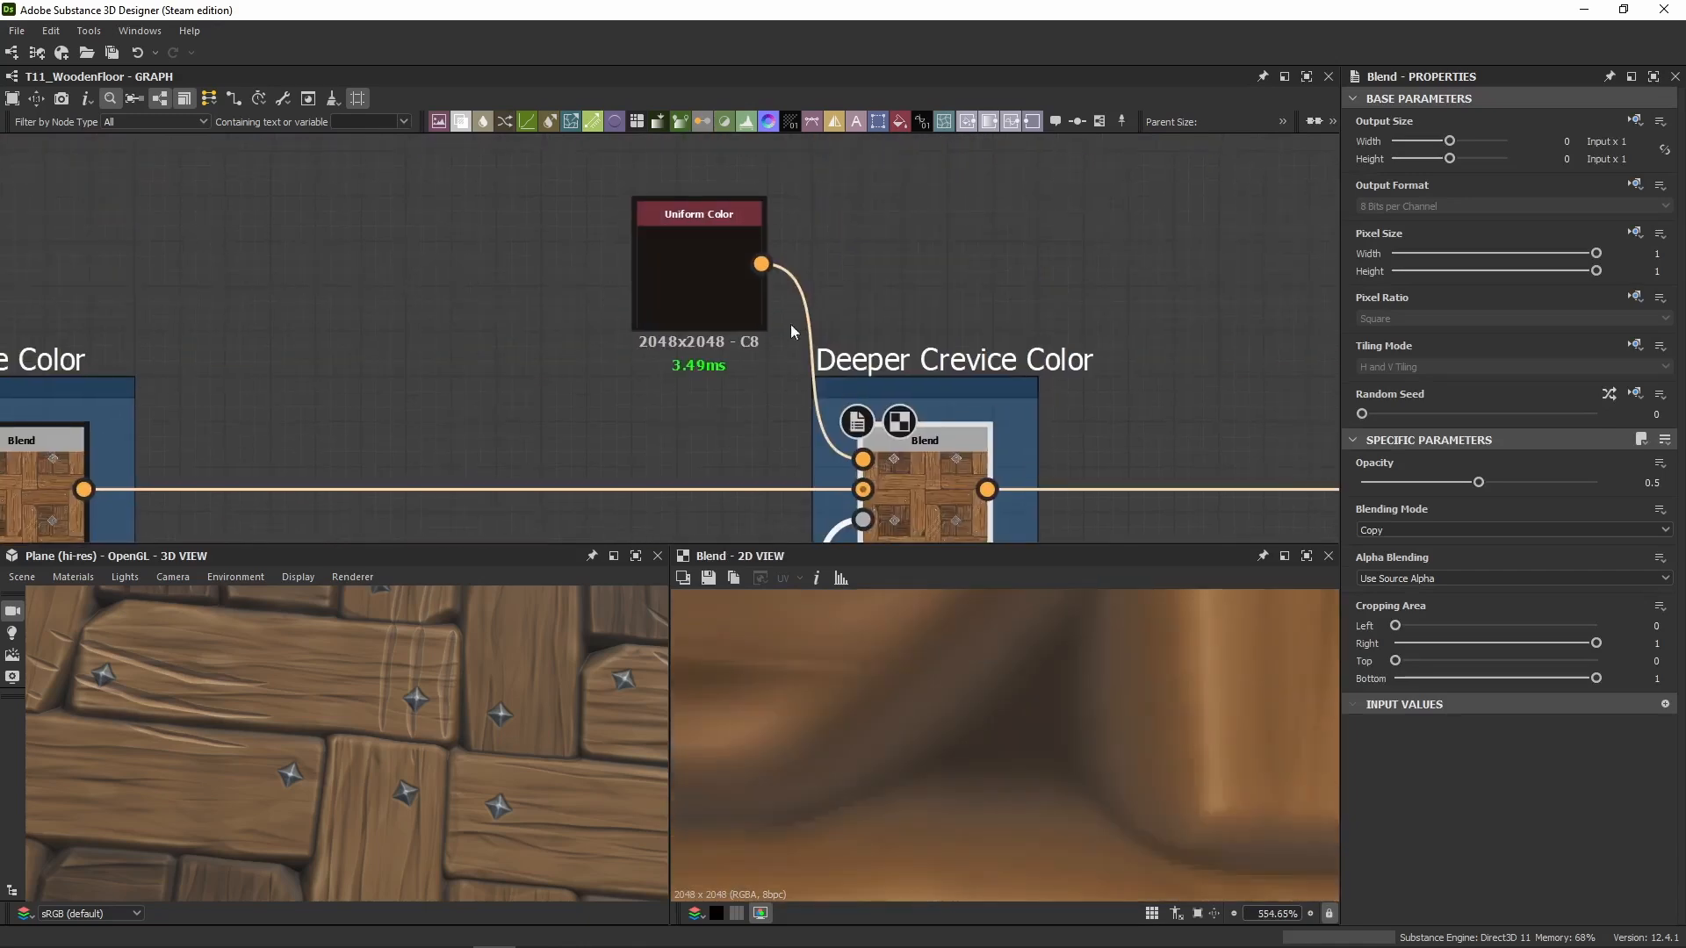
click(730, 285)
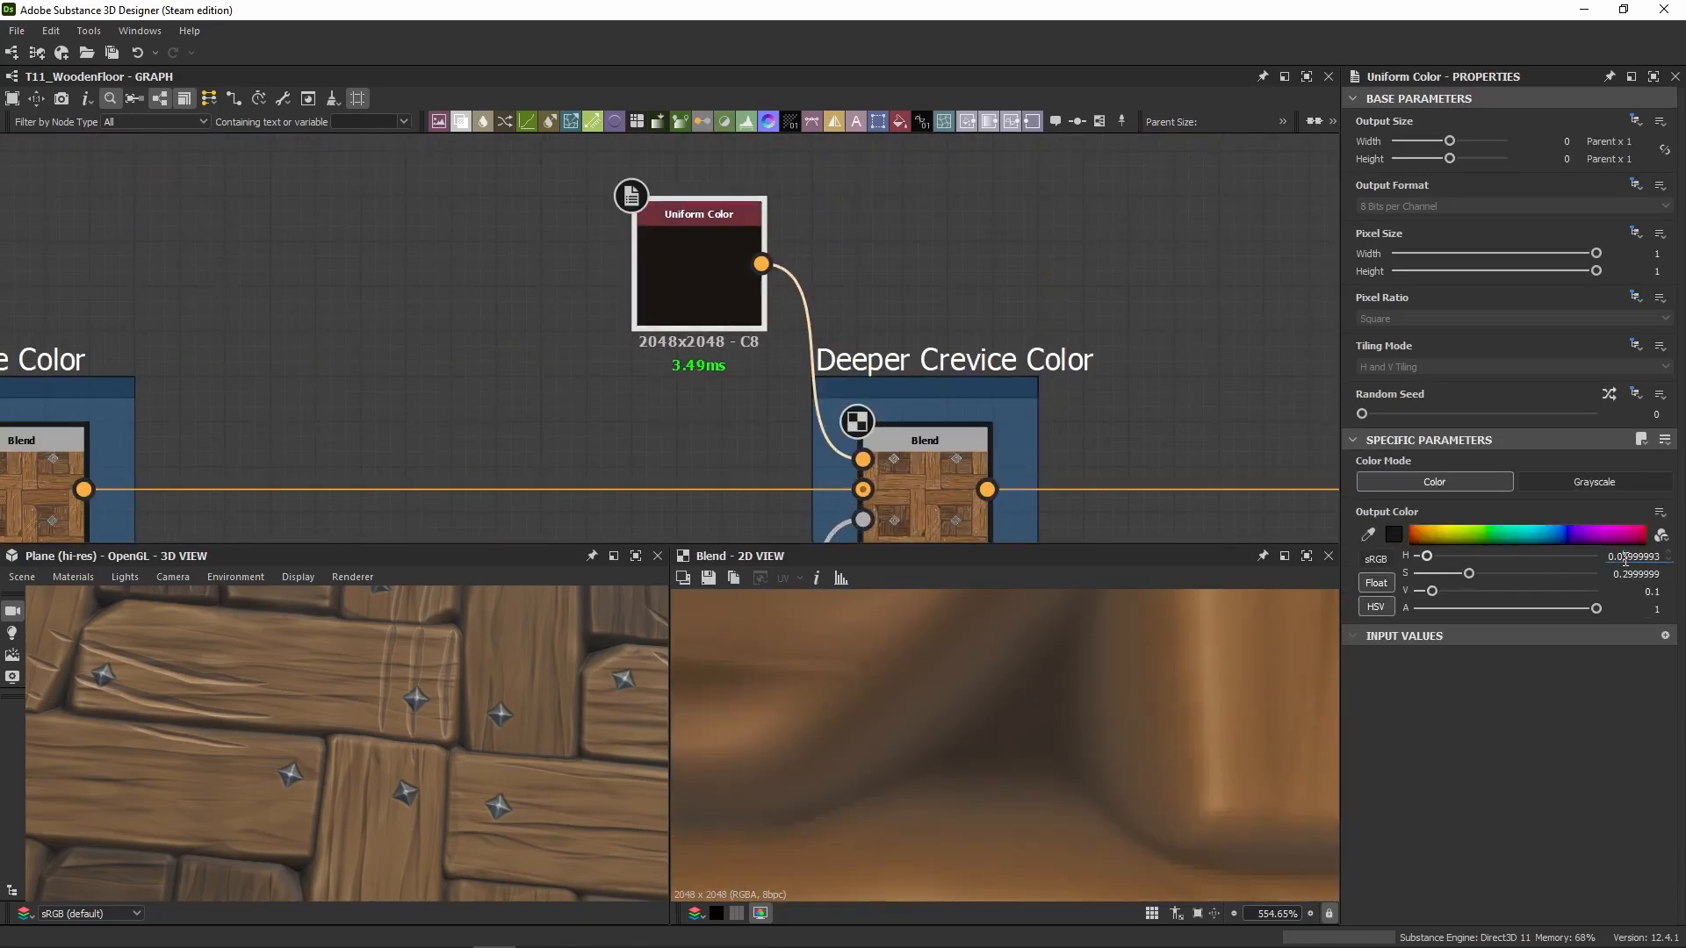
text(7)
key(Return)
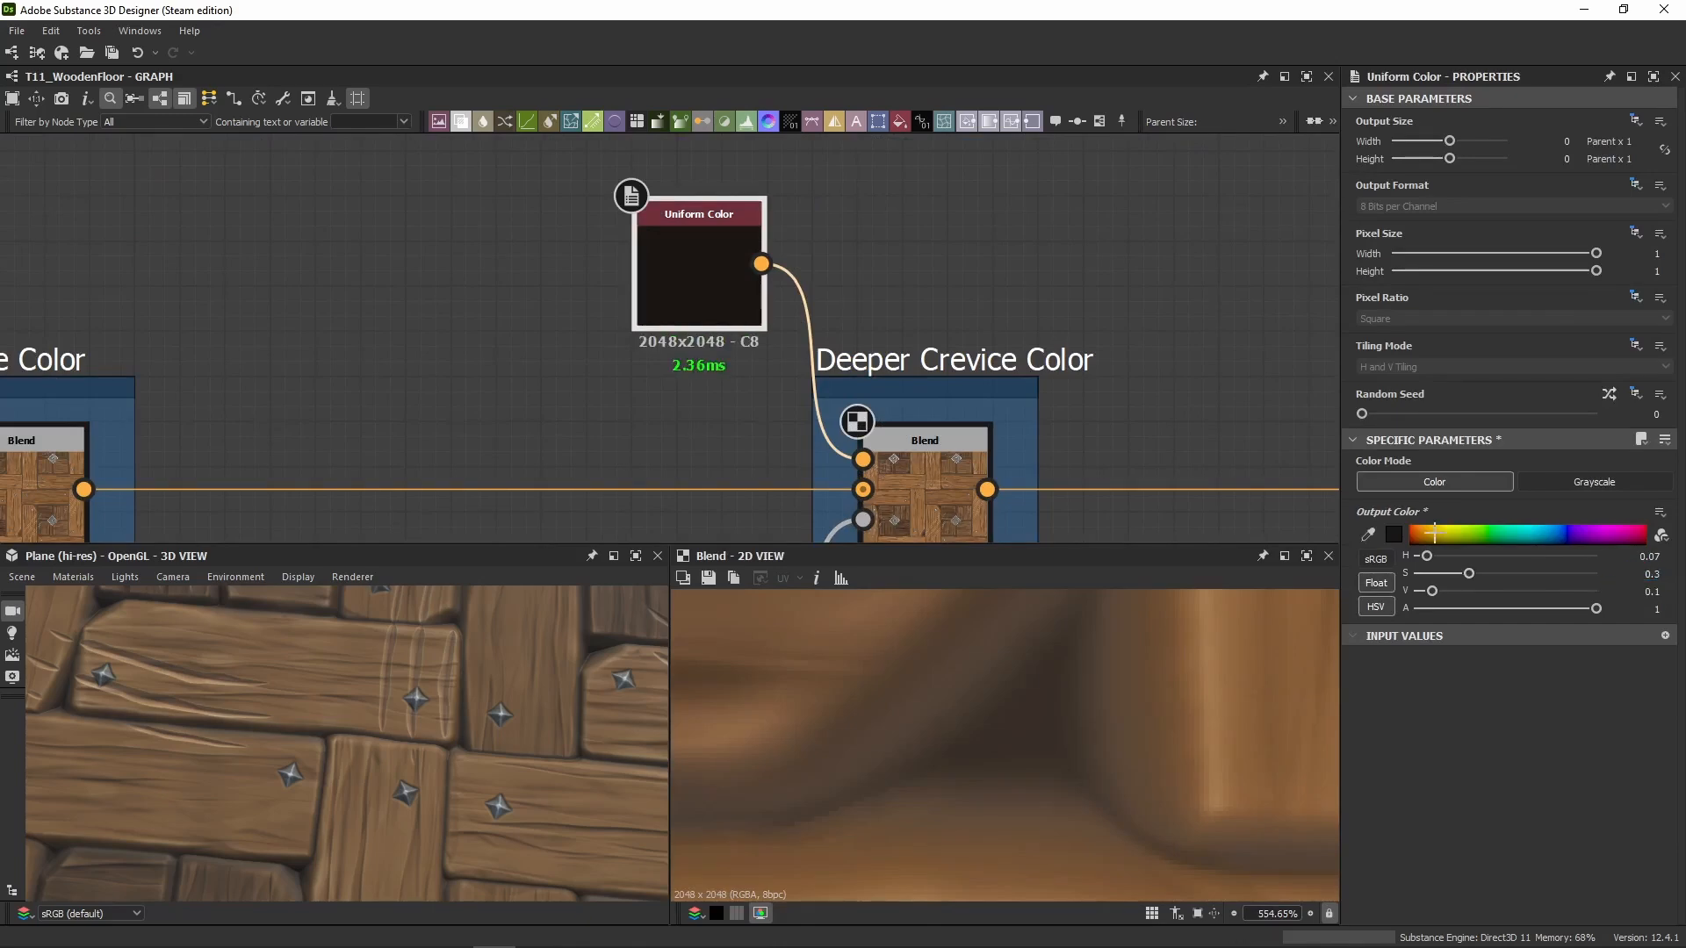
Step: Examine the Deeper Crevice Color Blend's parameters and its result across the tile and in the plank gaps
middle_drag(915, 486, 915, 332)
click(914, 360)
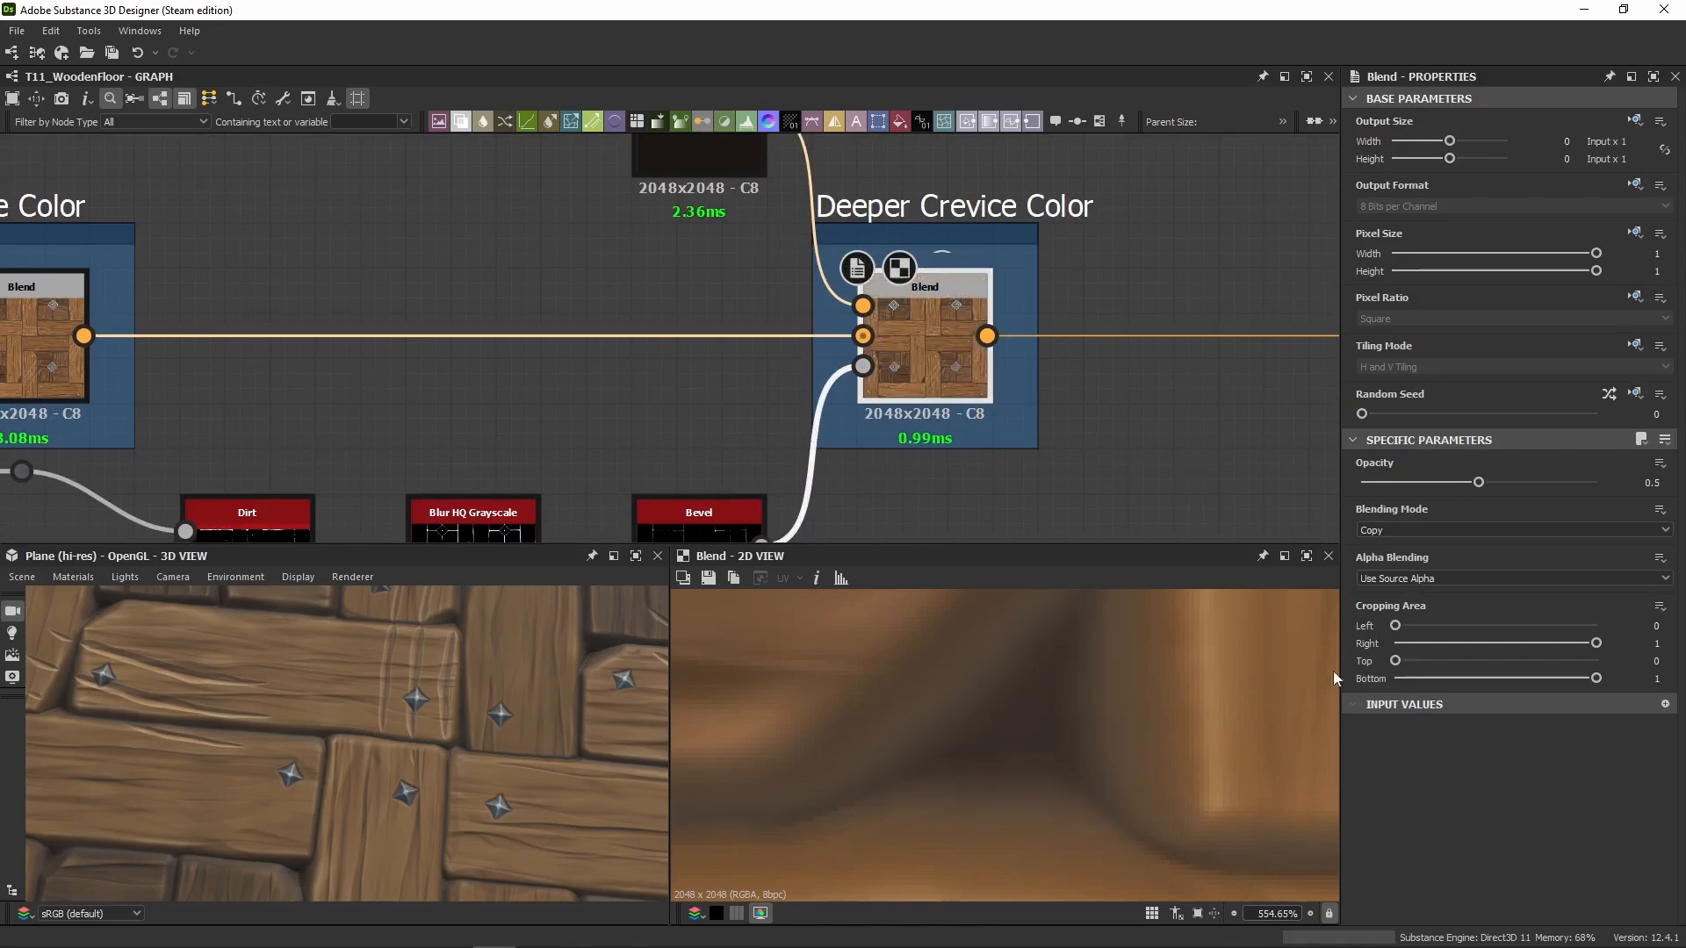
scroll(1087, 702, down, 5)
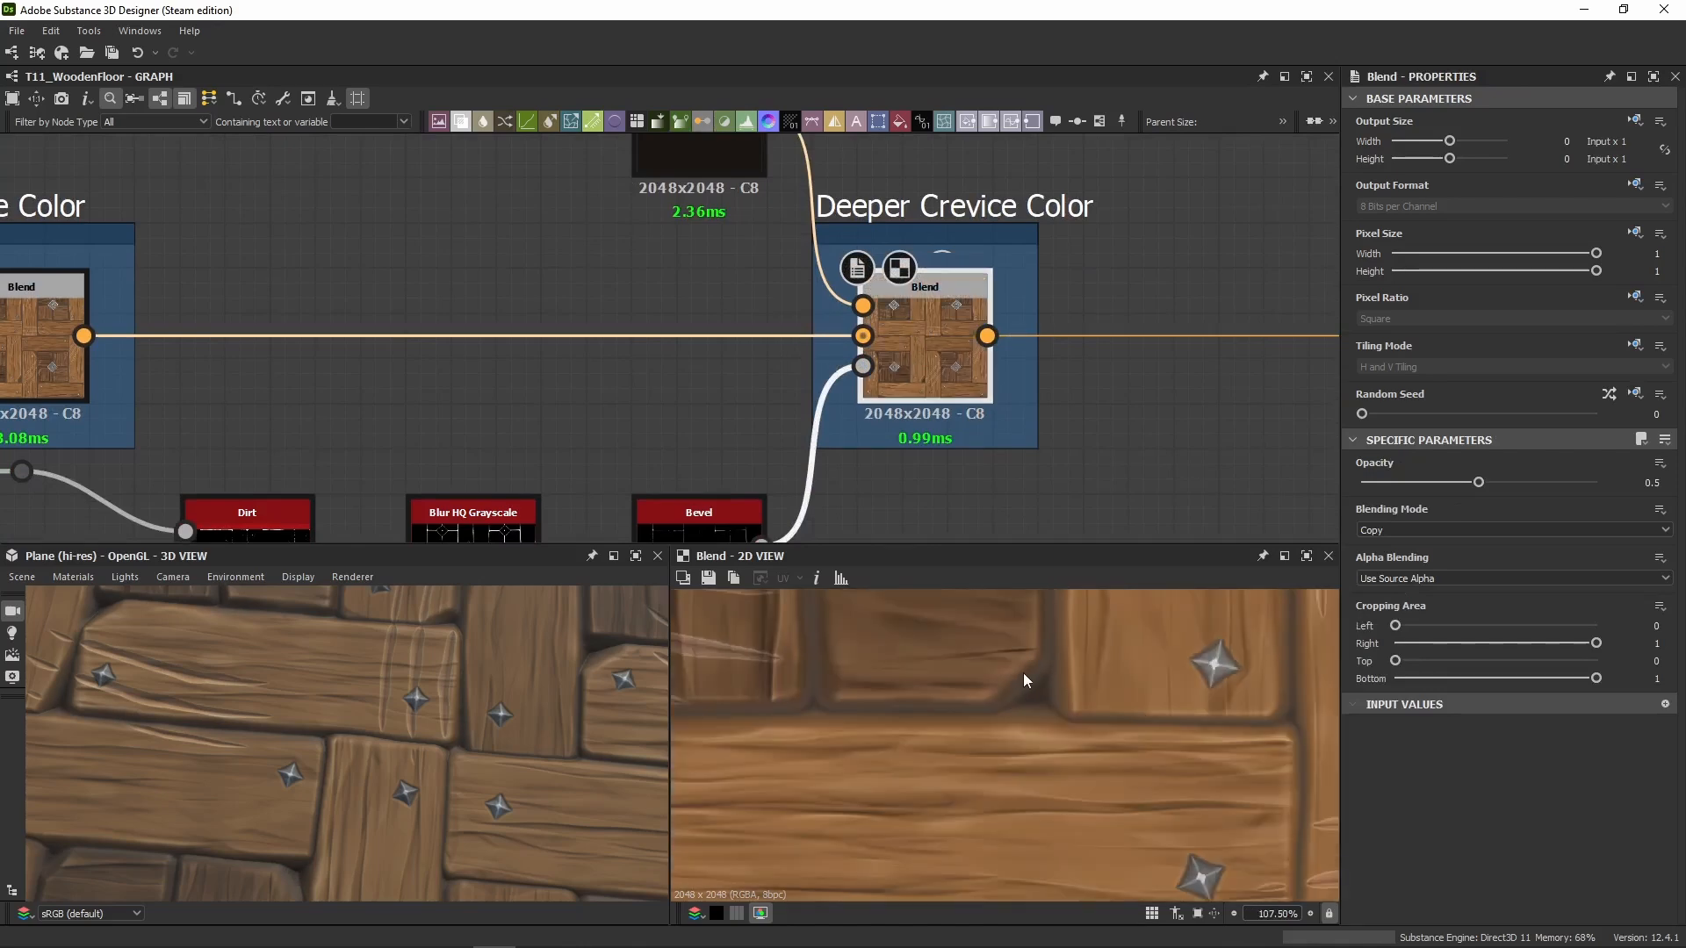
scroll(1003, 363, down, 6)
middle_drag(961, 459, 850, 290)
scroll(943, 345, down, 1)
scroll(850, 298, down, 3)
middle_drag(818, 420, 675, 370)
scroll(663, 328, up, 3)
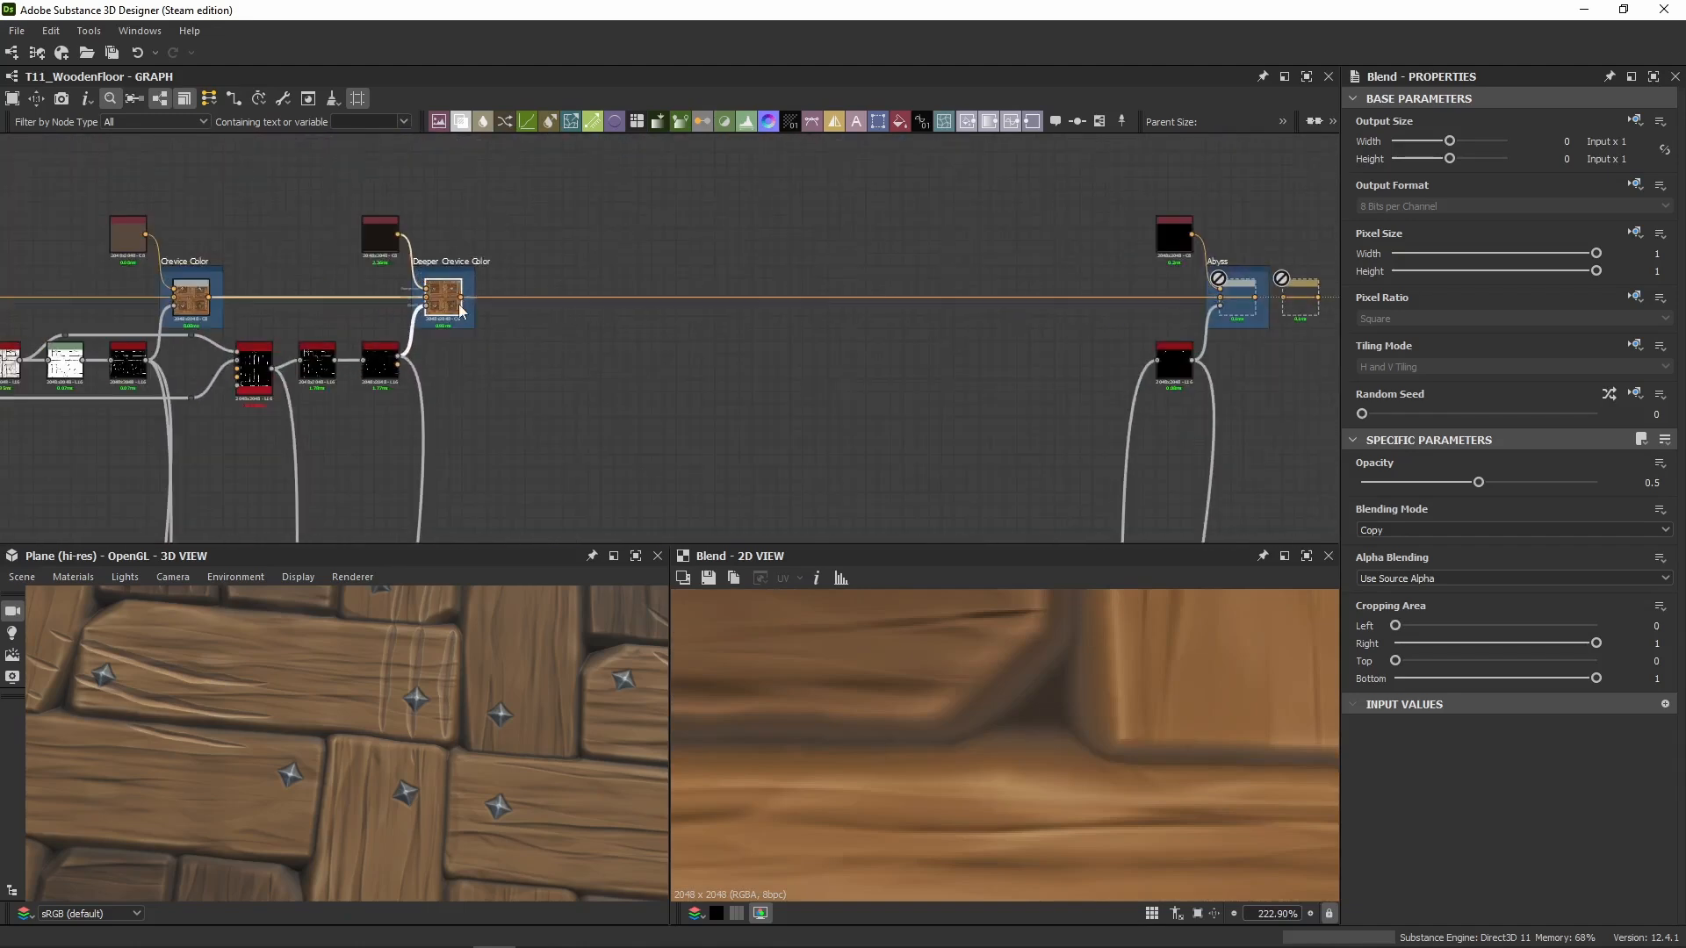
Step: Enable the disabled Blend node in the Abyss frame and check the metal plate's hole in 2D and 3D
middle_drag(778, 465, 618, 492)
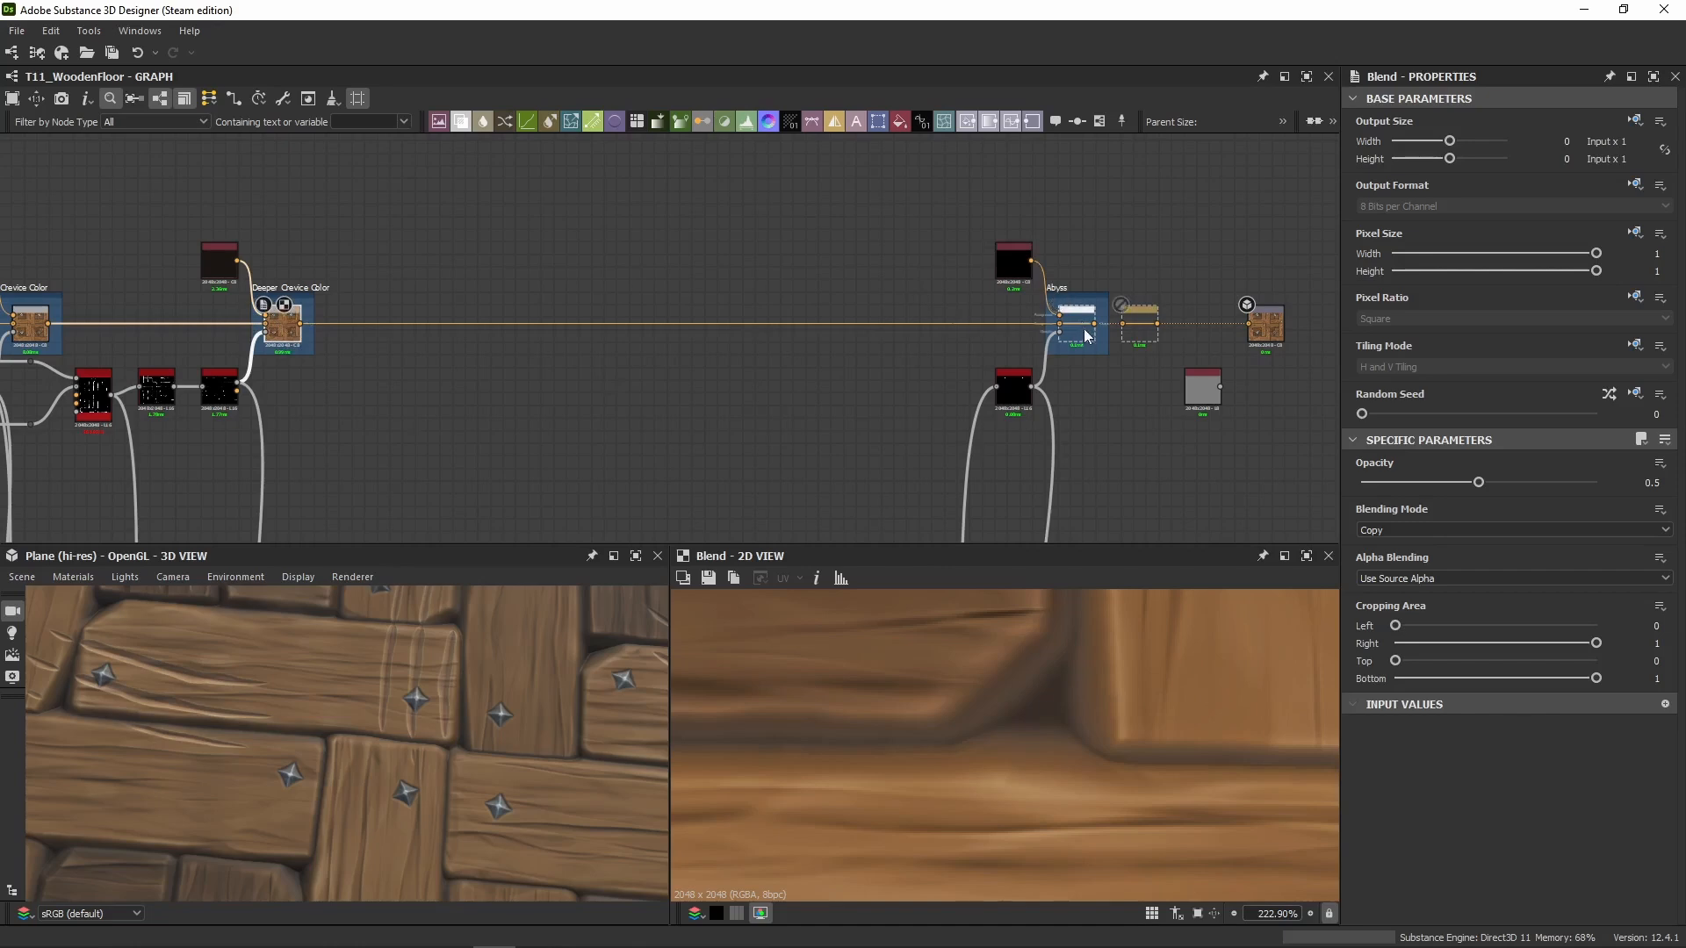
scroll(933, 685, down, 8)
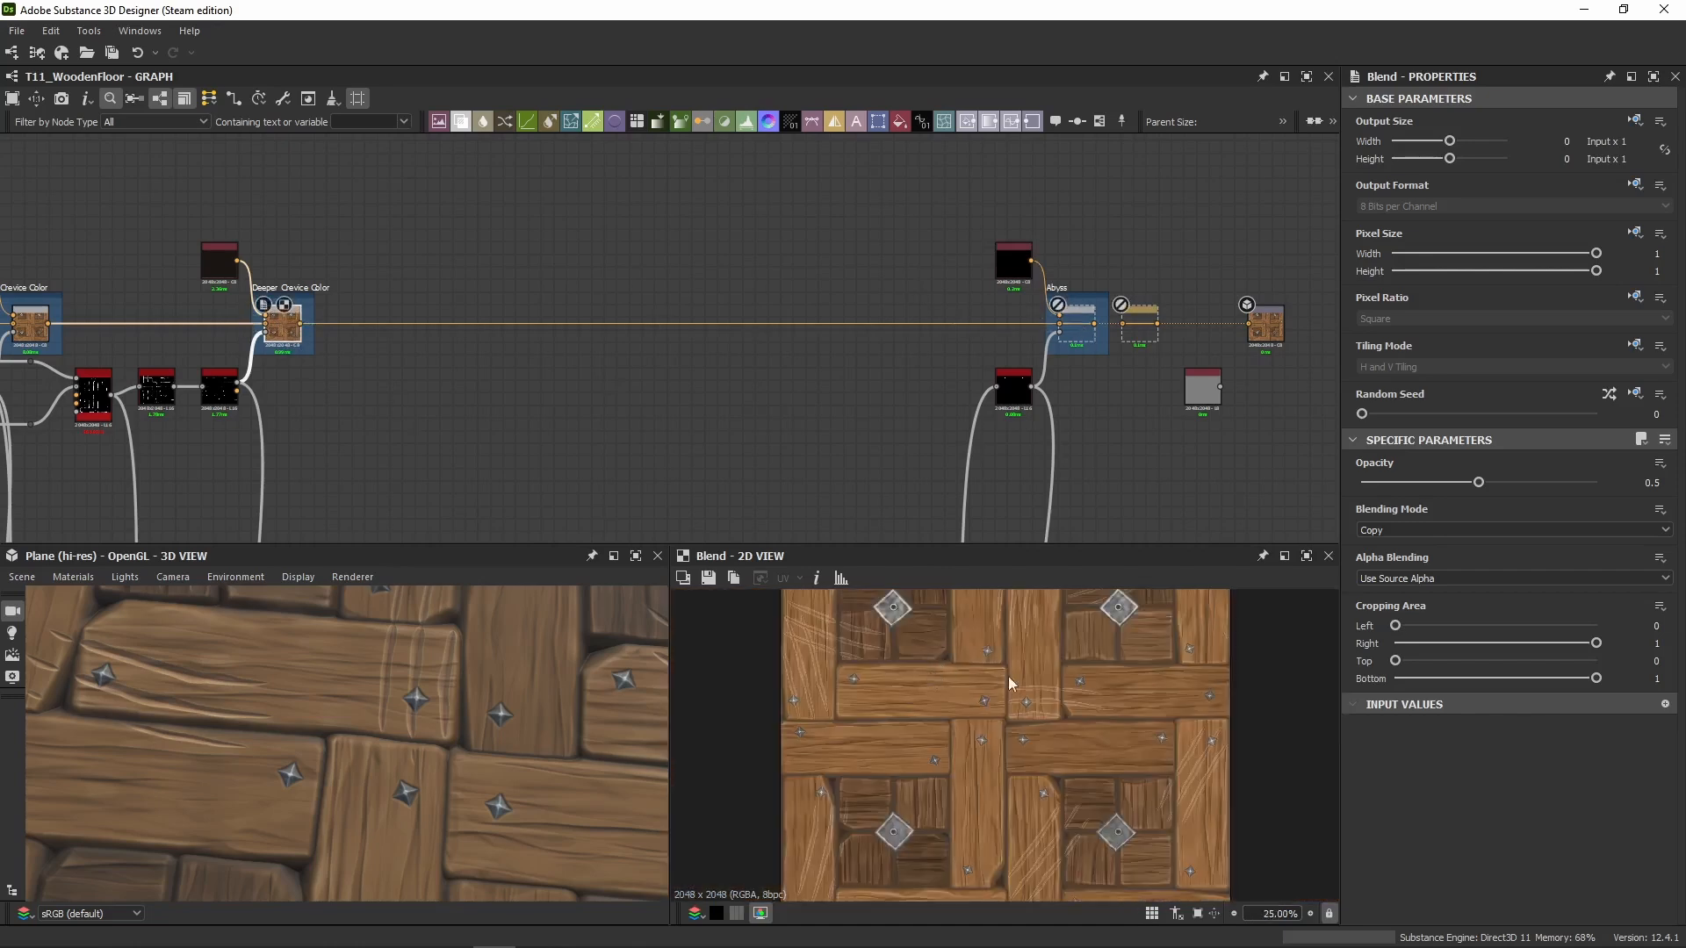
scroll(877, 627, up, 13)
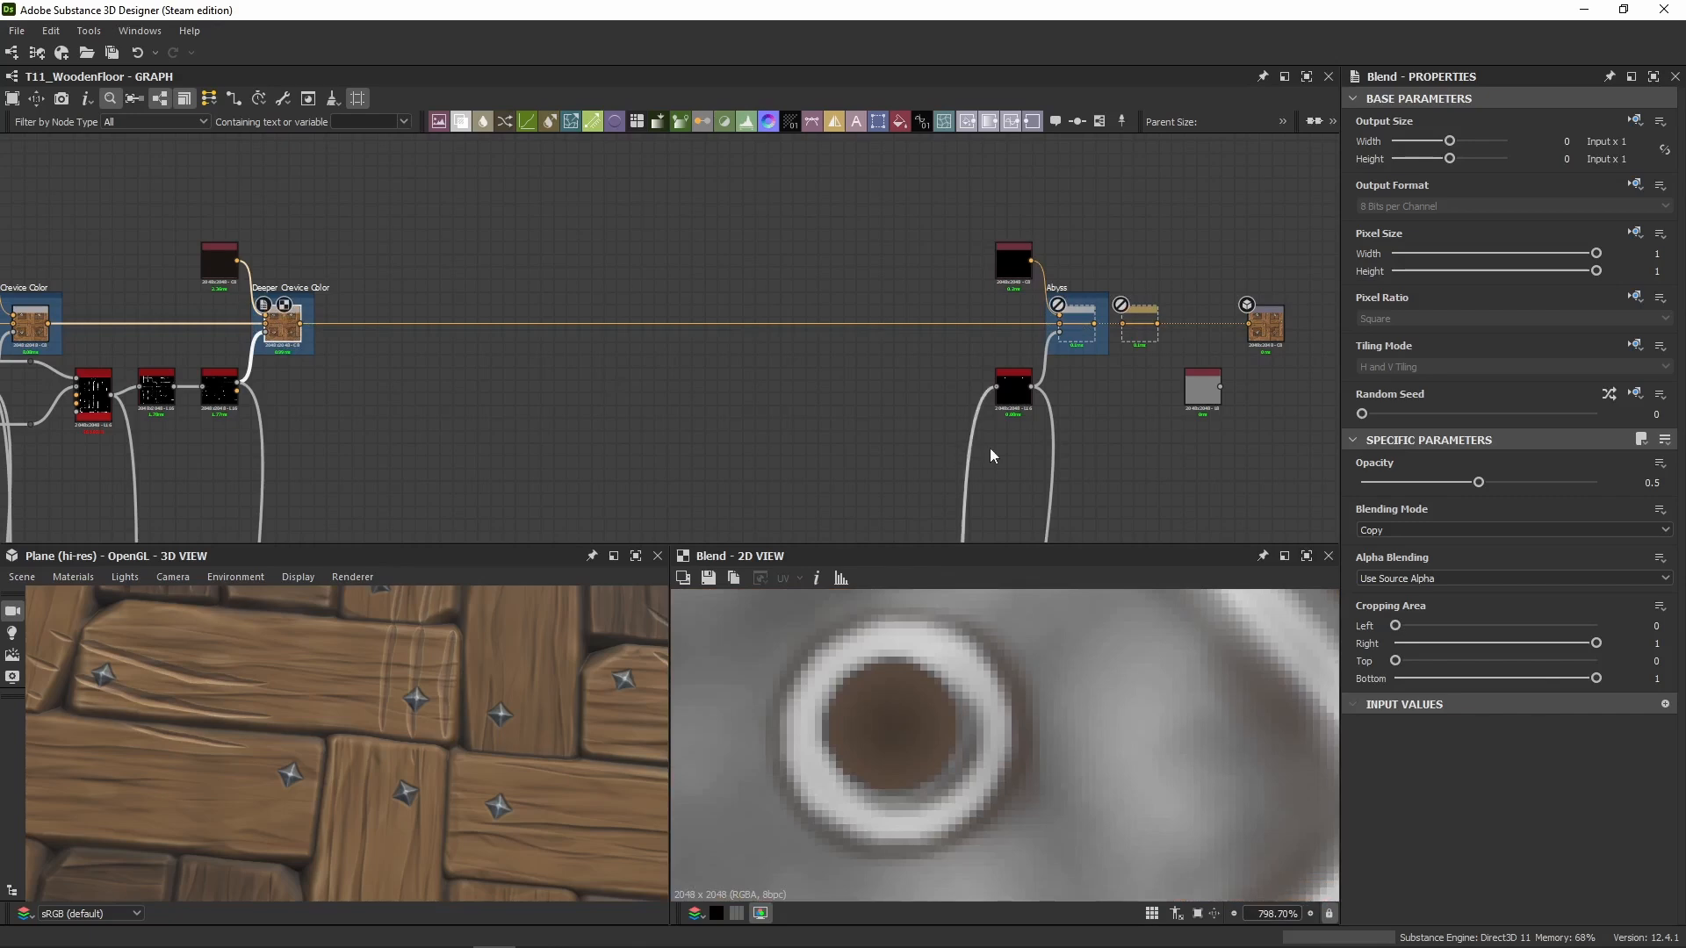
double_click(1087, 339)
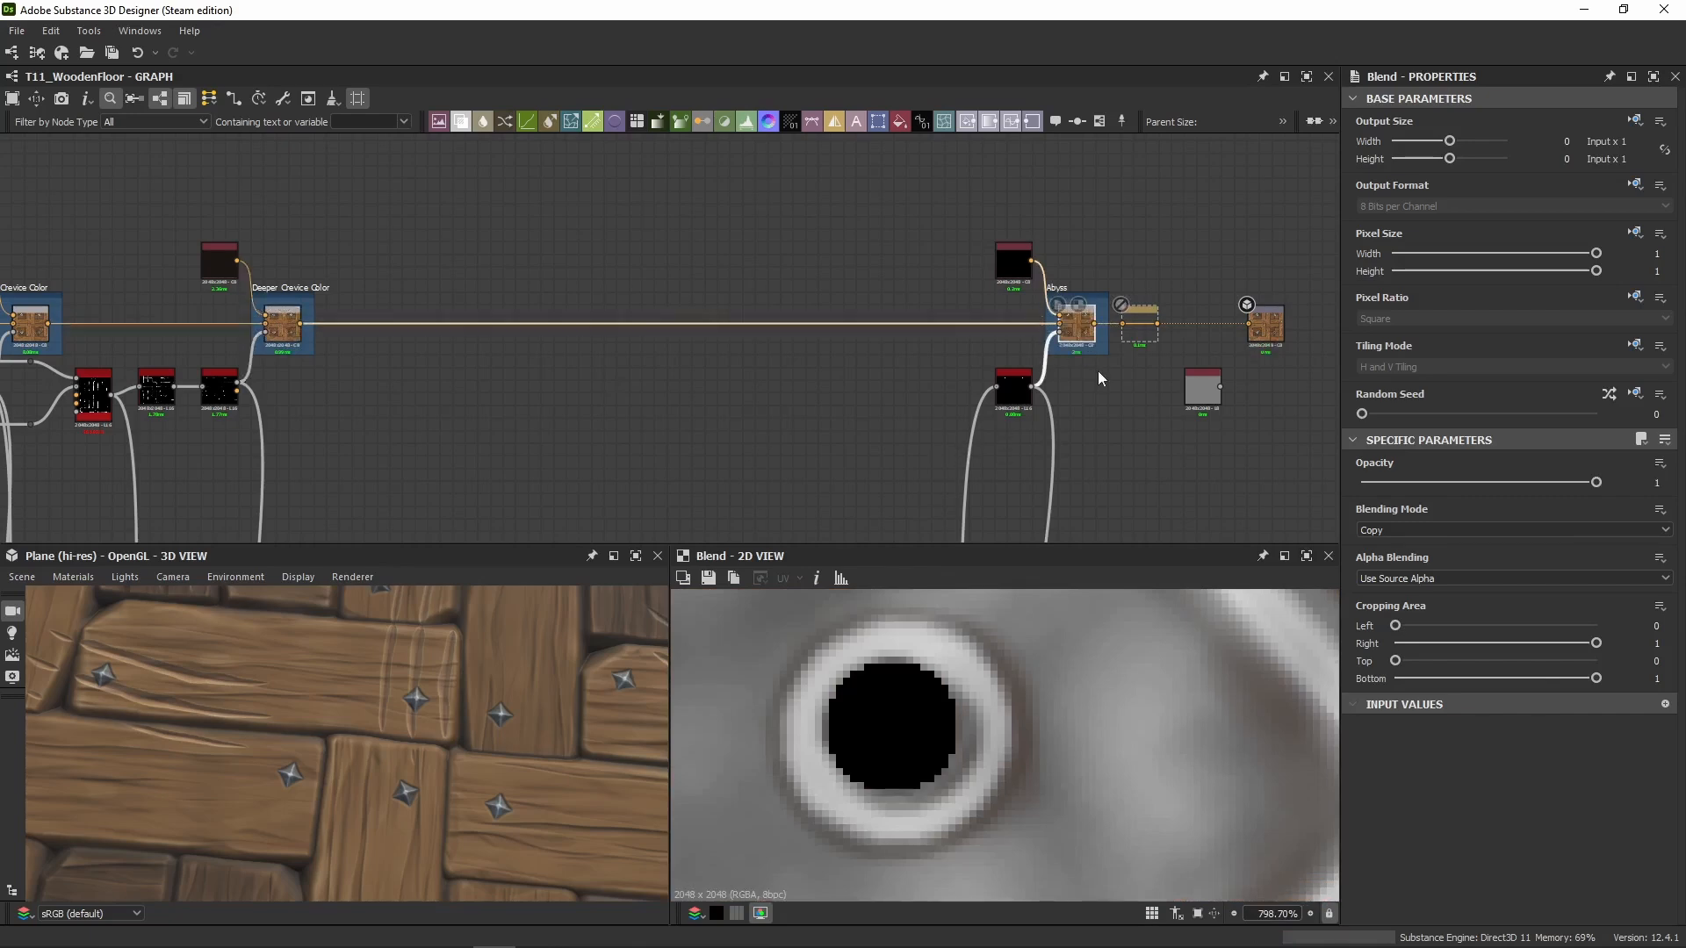
middle_drag(1098, 371, 1016, 362)
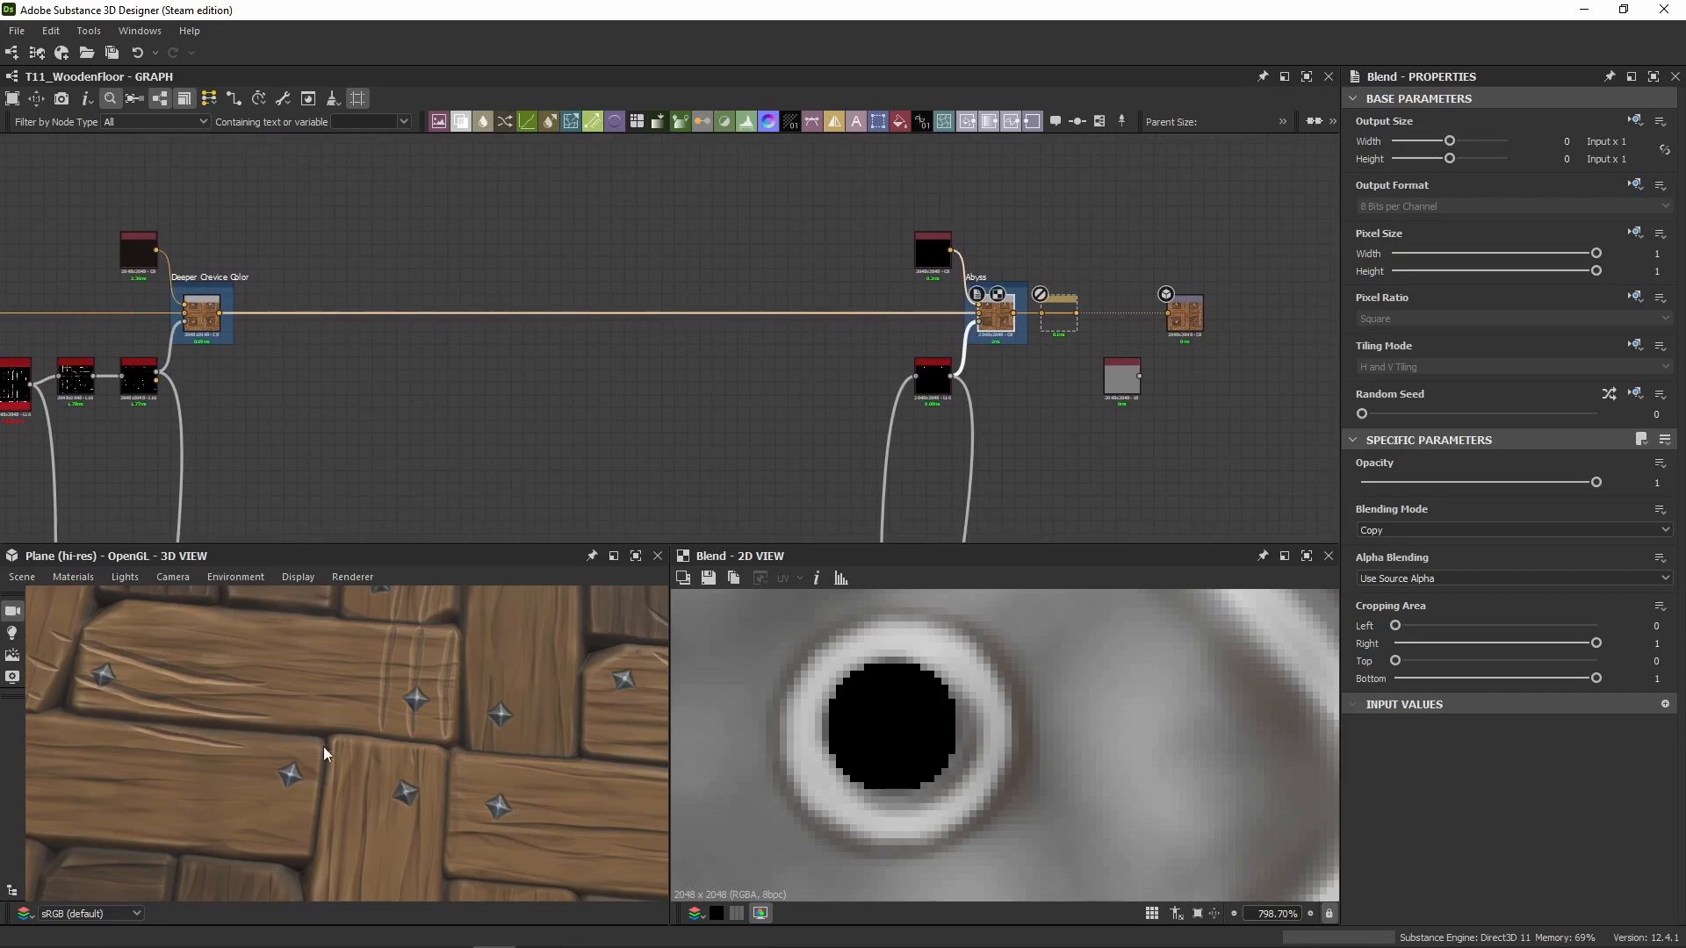
scroll(323, 746, up, 10)
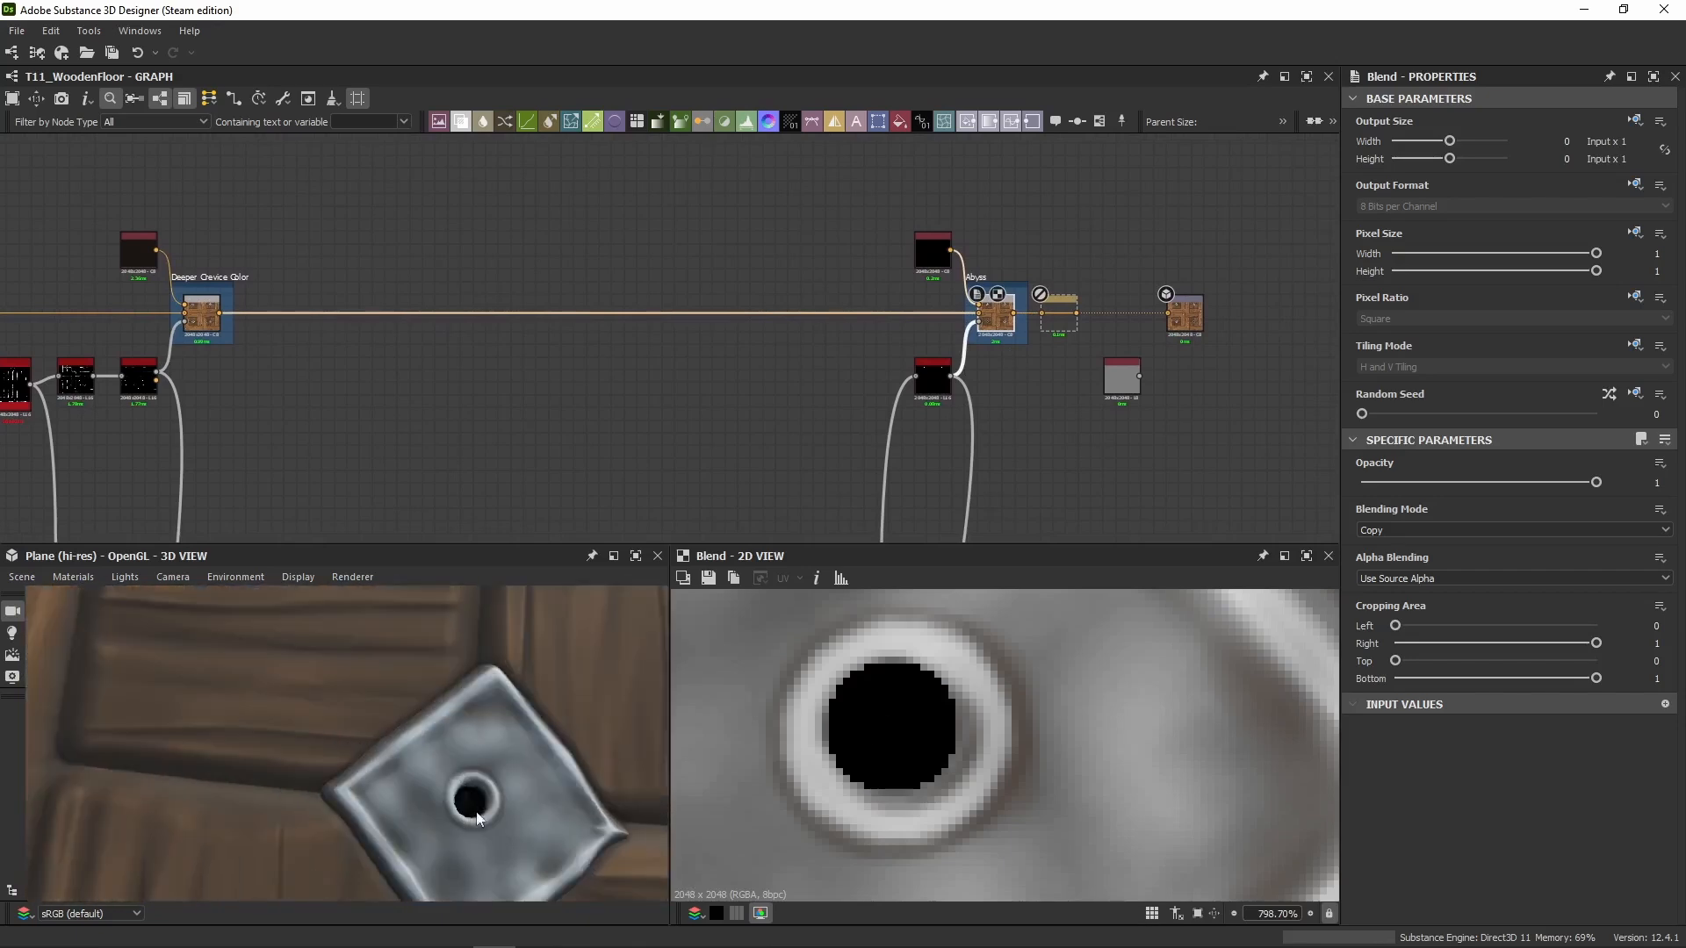
Step: Preview the Uniform Color and Histogram Scan nodes that feed the Abyss Blend
double_click(915, 260)
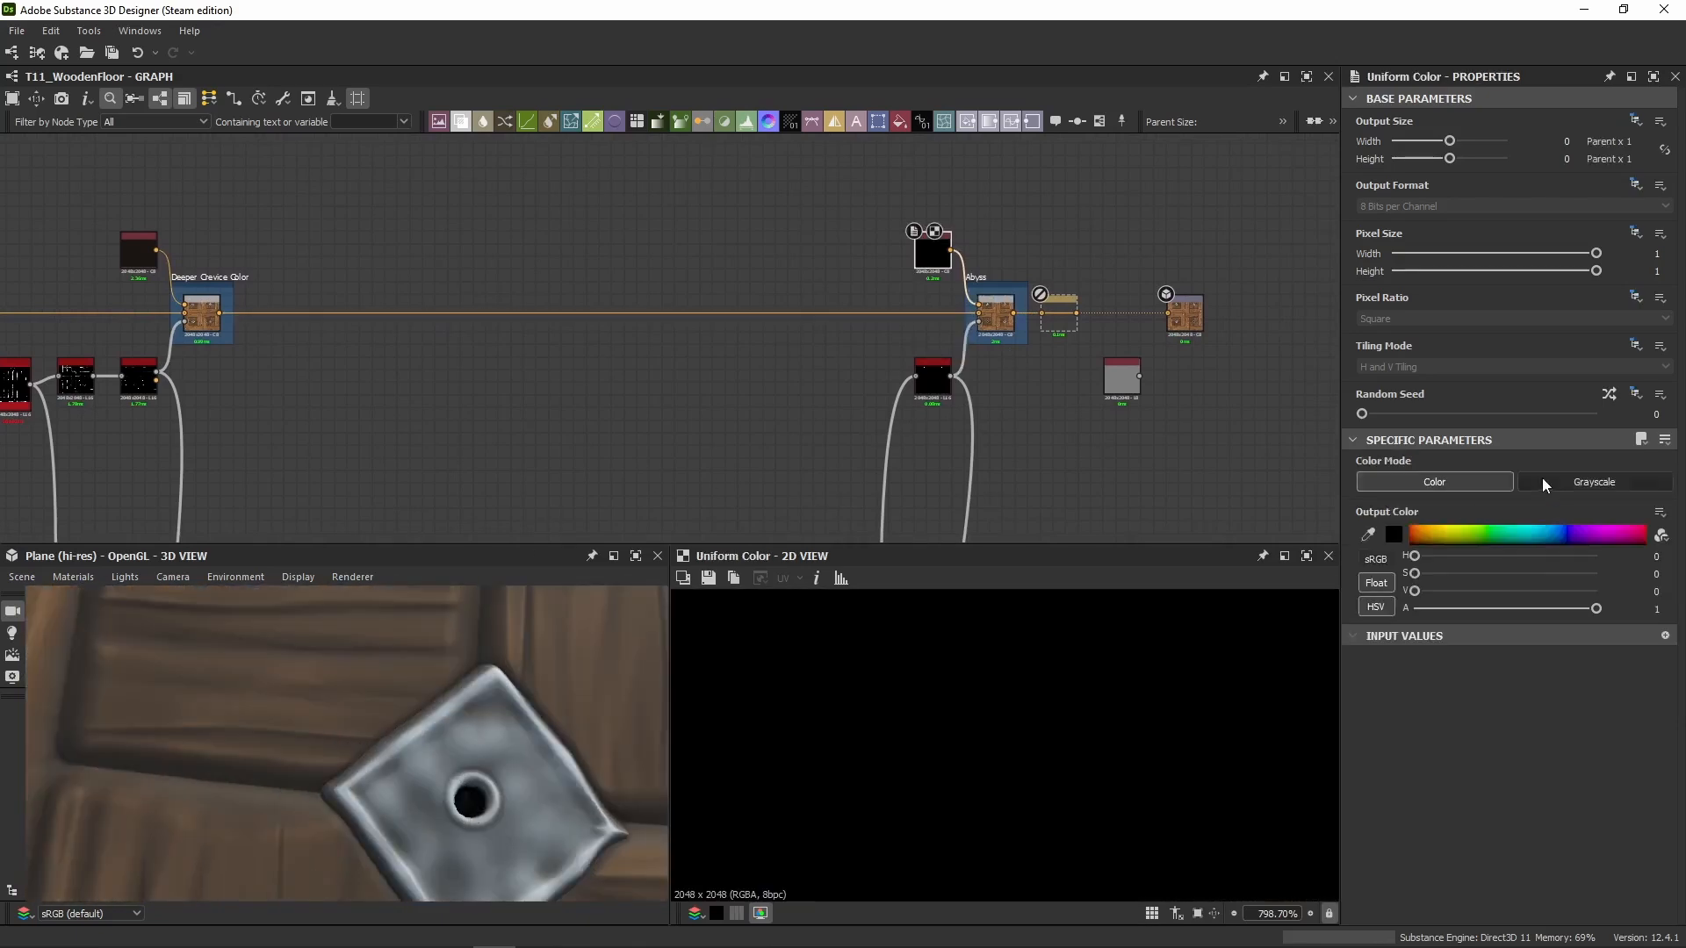
double_click(933, 379)
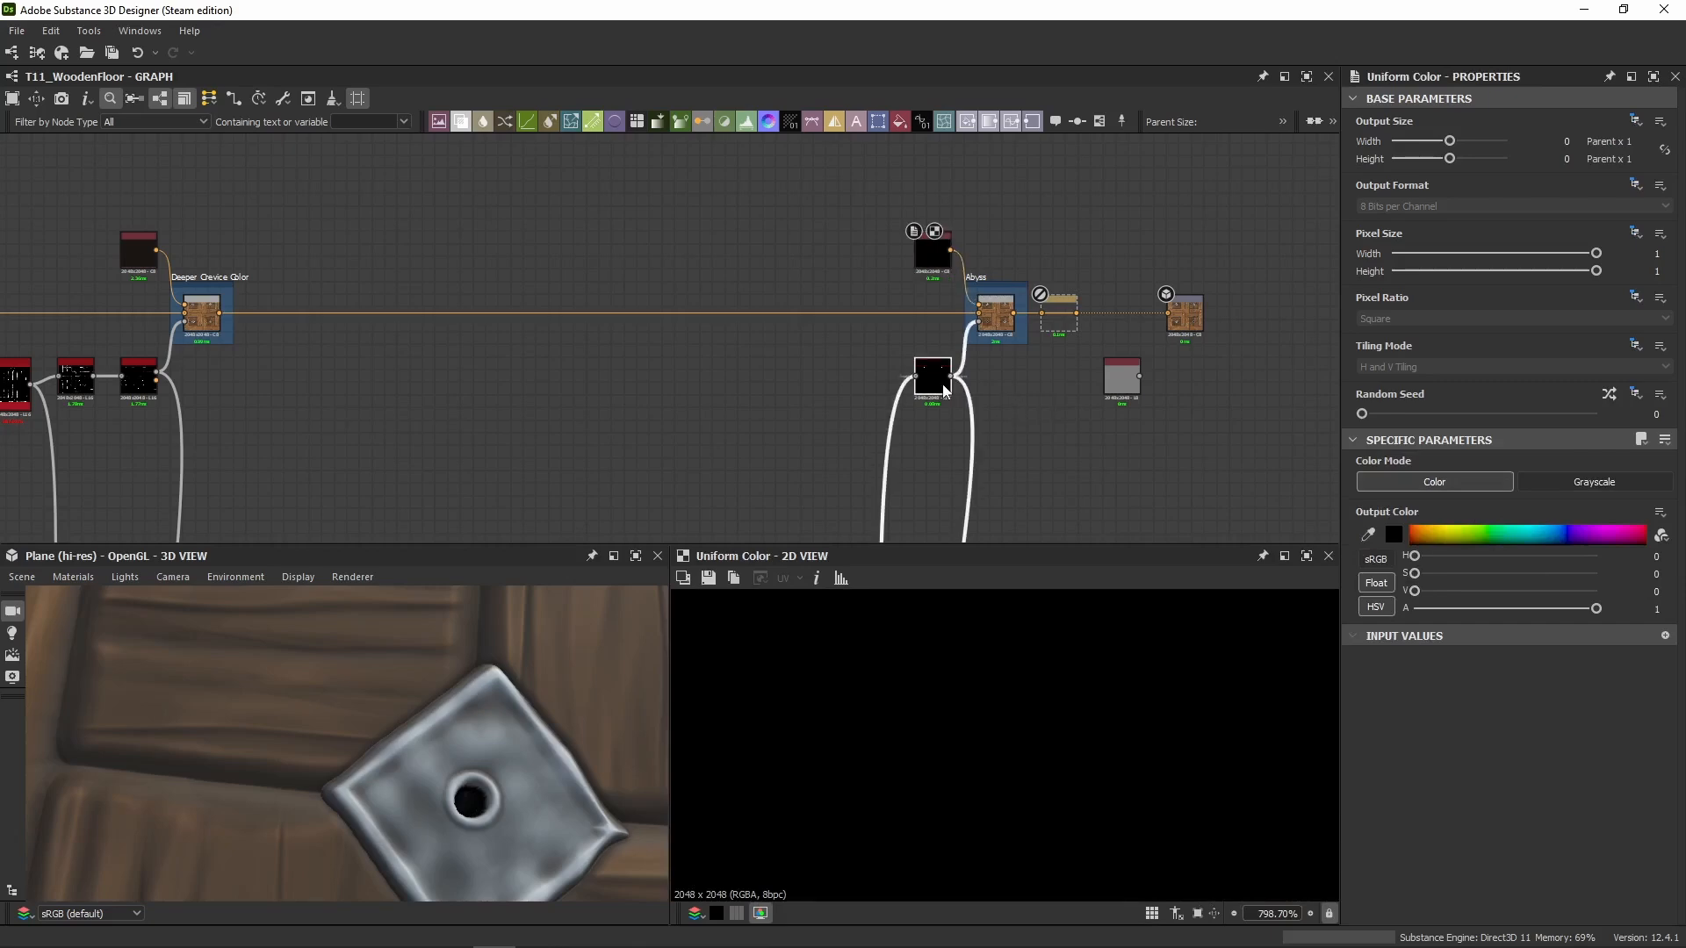
scroll(934, 374, up, 5)
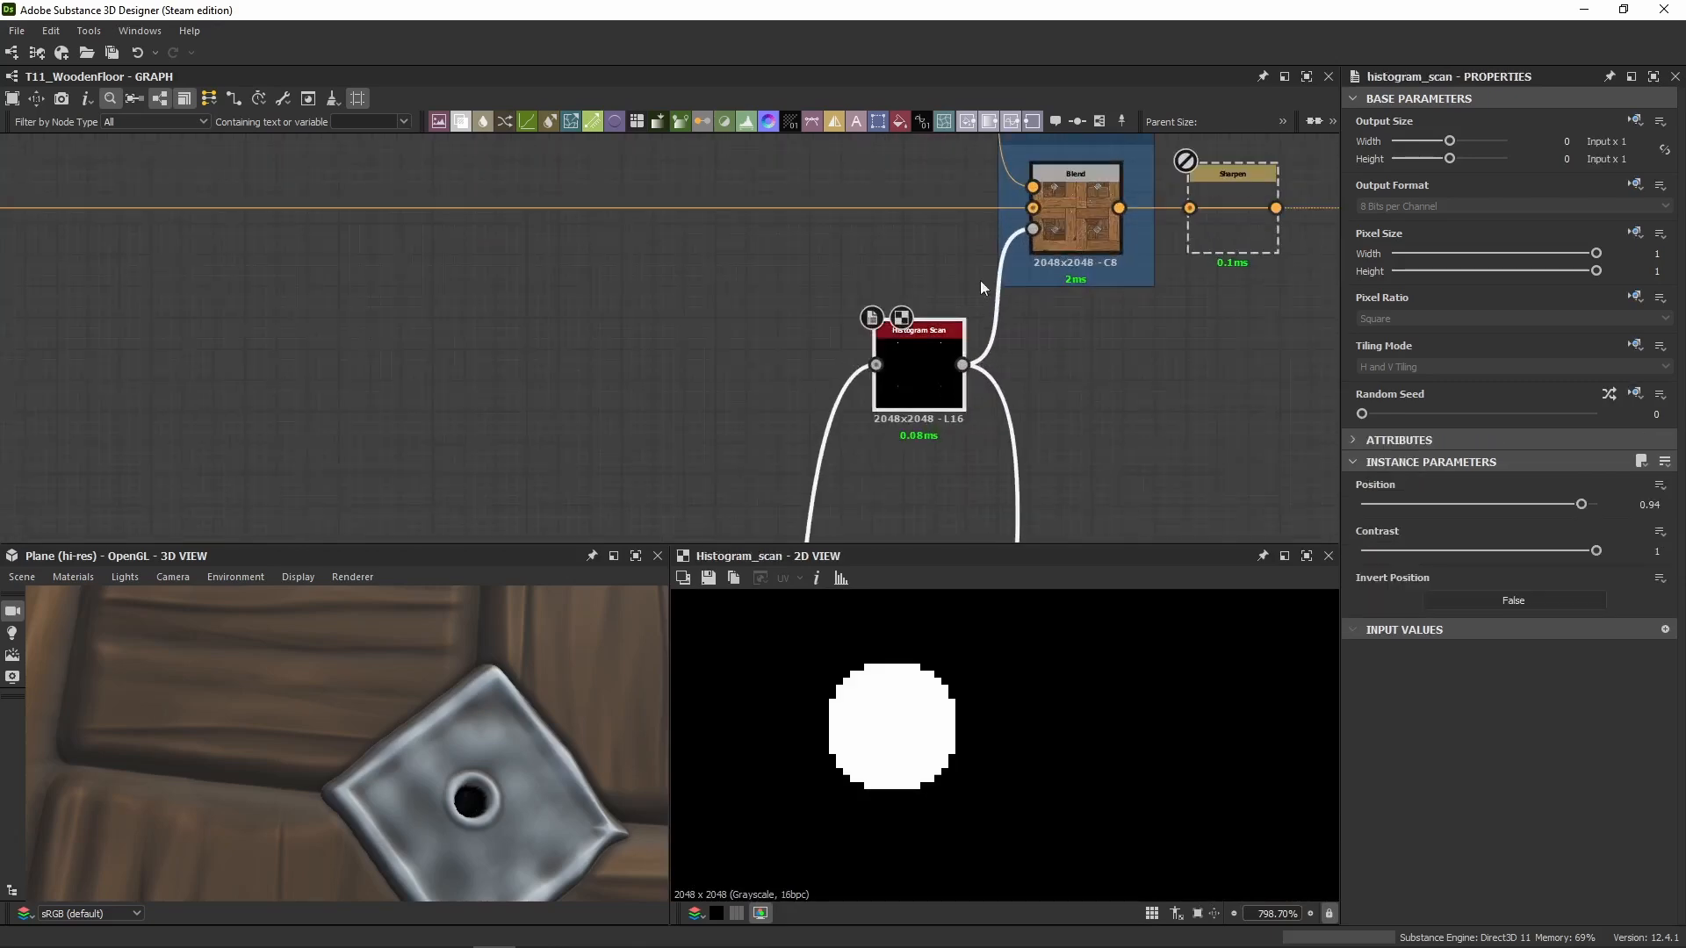
double_click(1069, 229)
middle_drag(1069, 229, 1003, 246)
scroll(777, 237, down, 5)
Step: Trace the Histogram Scan's input connection back through the height graph to the Tile Generator
double_click(779, 239)
scroll(777, 279, down, 3)
middle_drag(748, 502, 774, 271)
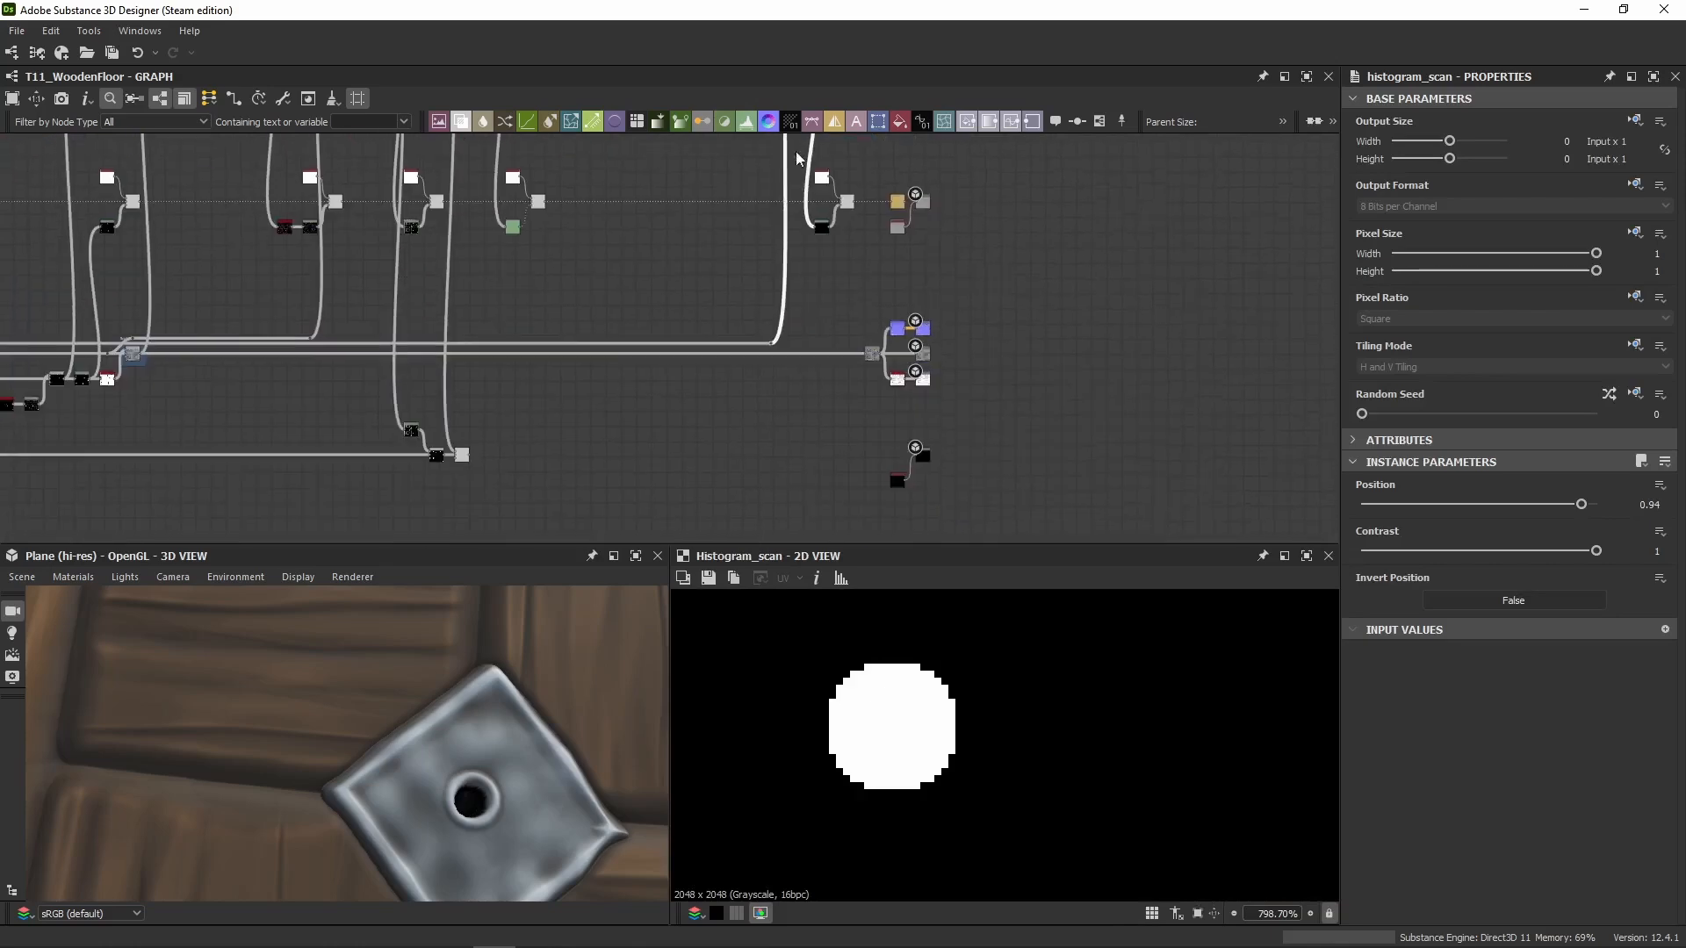
middle_drag(754, 332, 1192, 324)
click(1206, 336)
middle_drag(354, 274, 878, 279)
middle_drag(281, 279, 840, 268)
middle_drag(239, 262, 658, 258)
middle_drag(299, 263, 742, 299)
scroll(742, 358, up, 3)
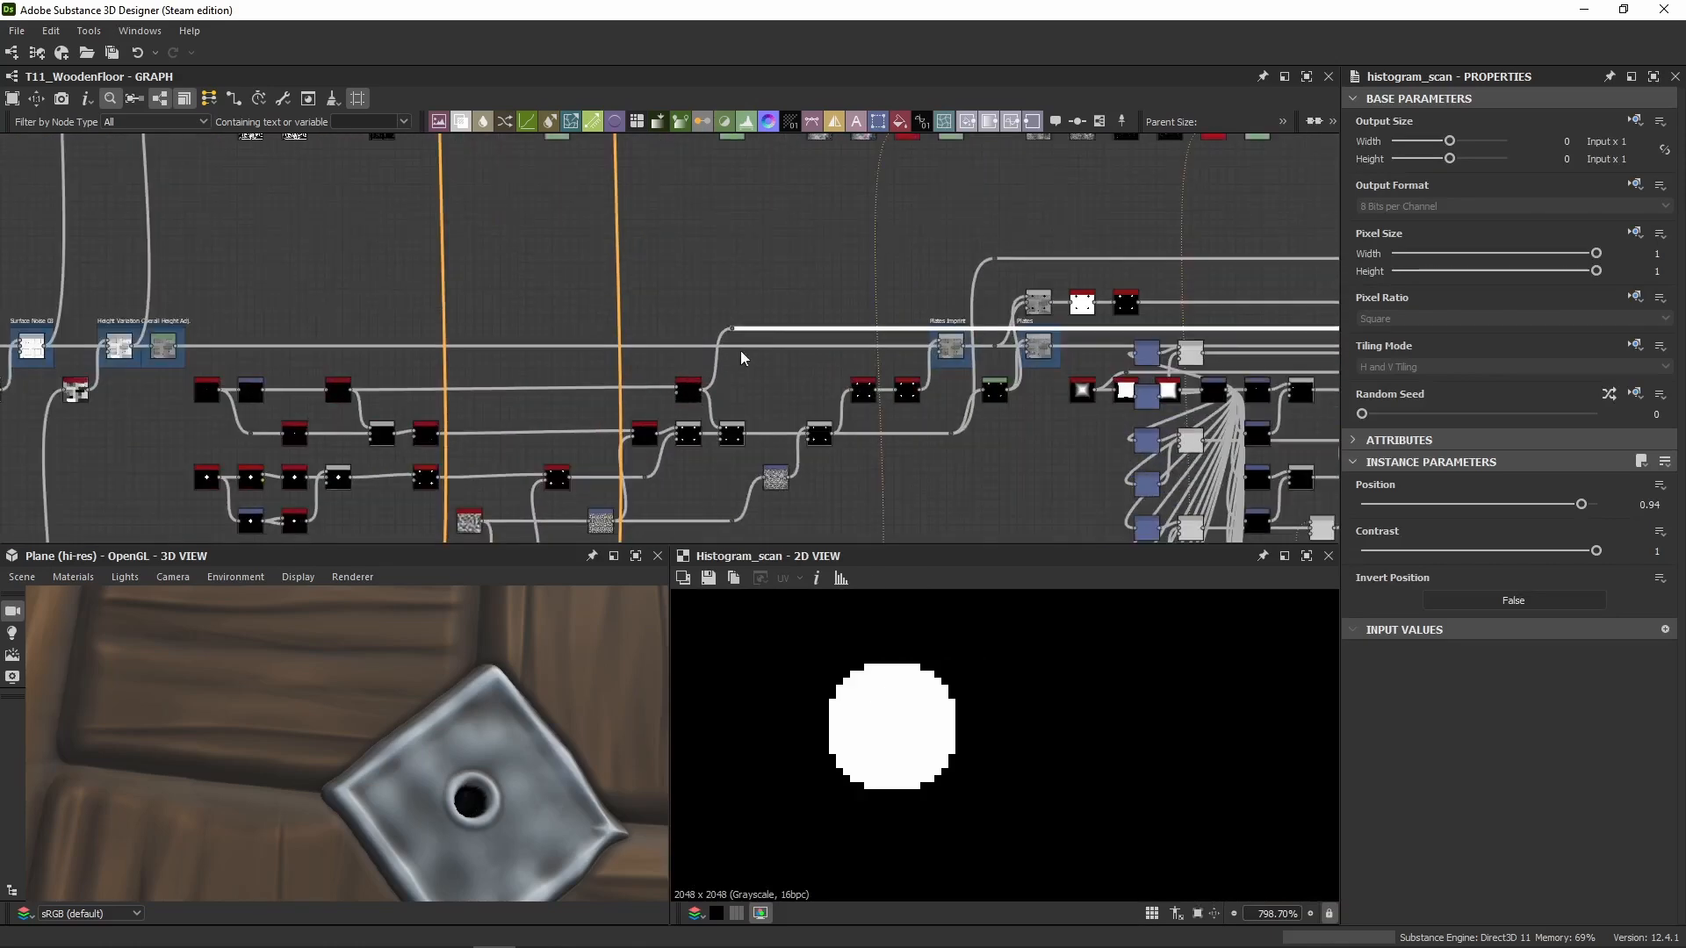
scroll(290, 396, up, 5)
middle_drag(798, 353, 638, 330)
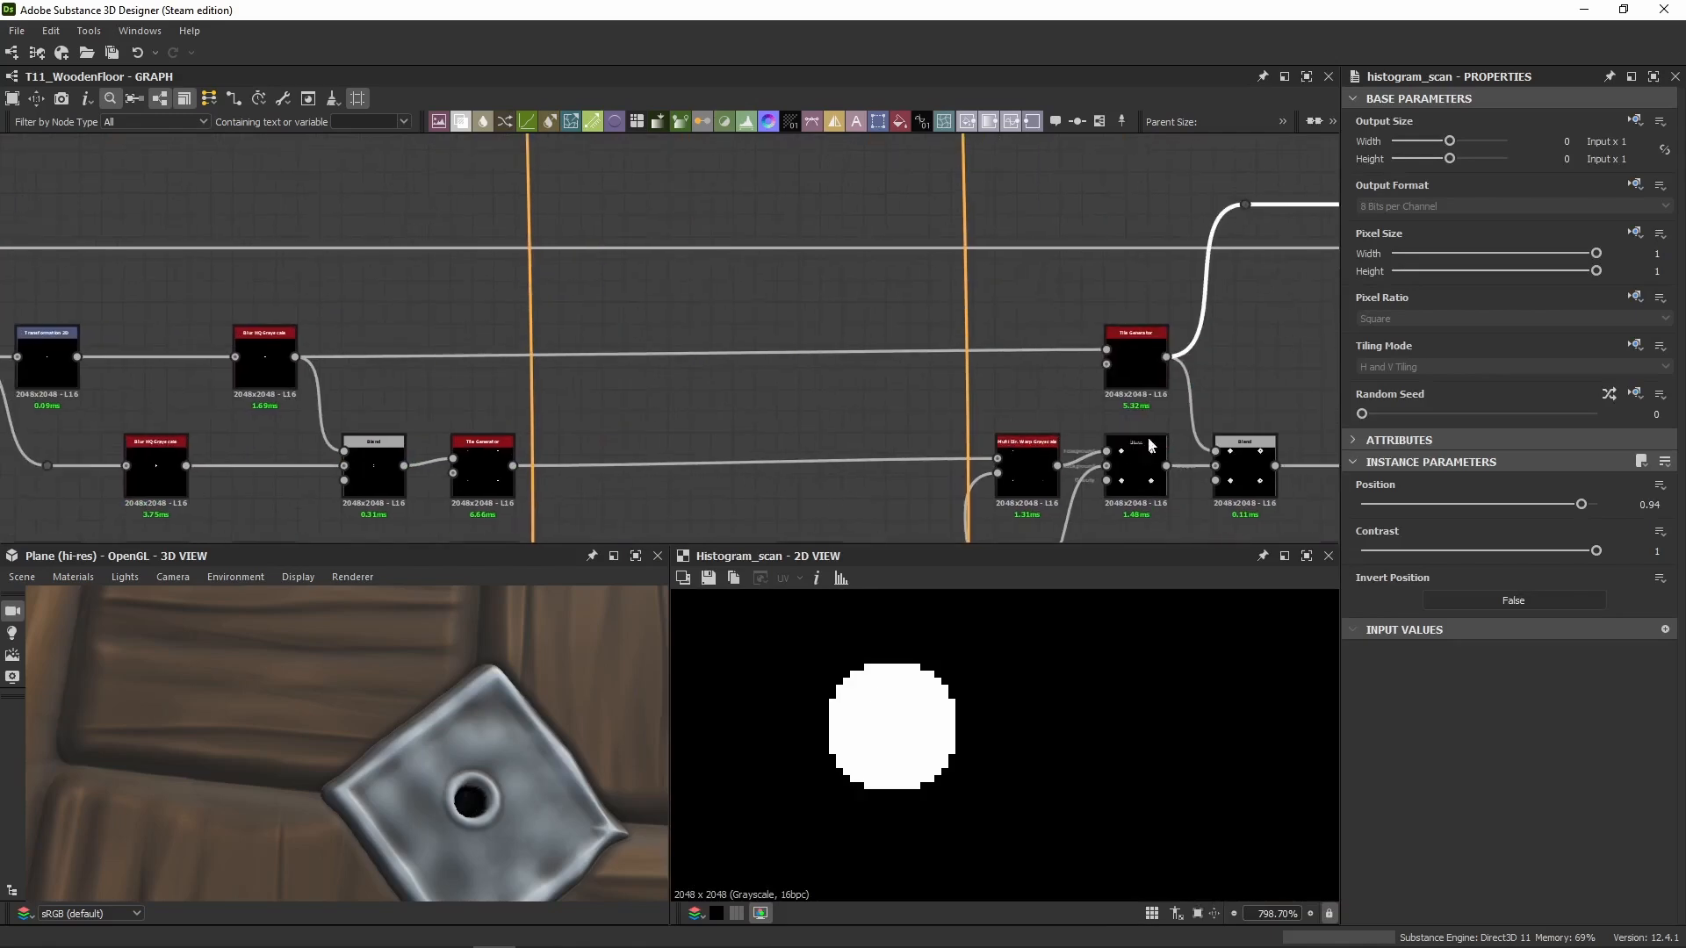
Step: Trace the Tile Generator's input back to the Shape node and preview the Shape and Tile Generator patterns
click(1164, 380)
middle_drag(117, 408, 689, 413)
click(503, 382)
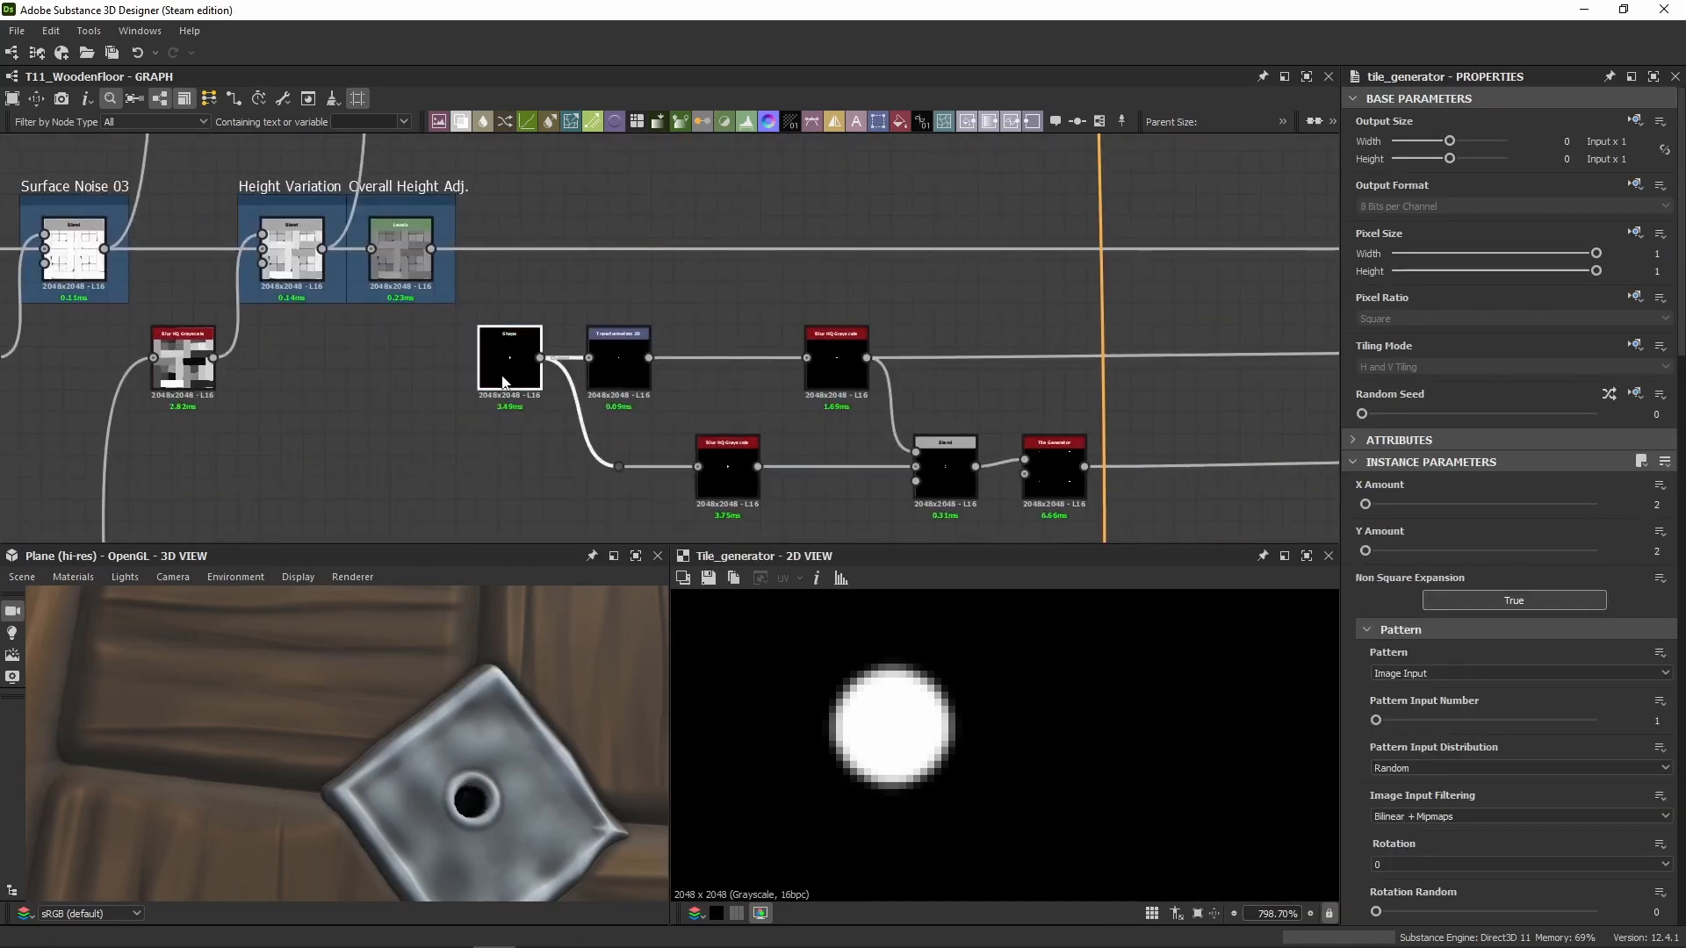
click(618, 365)
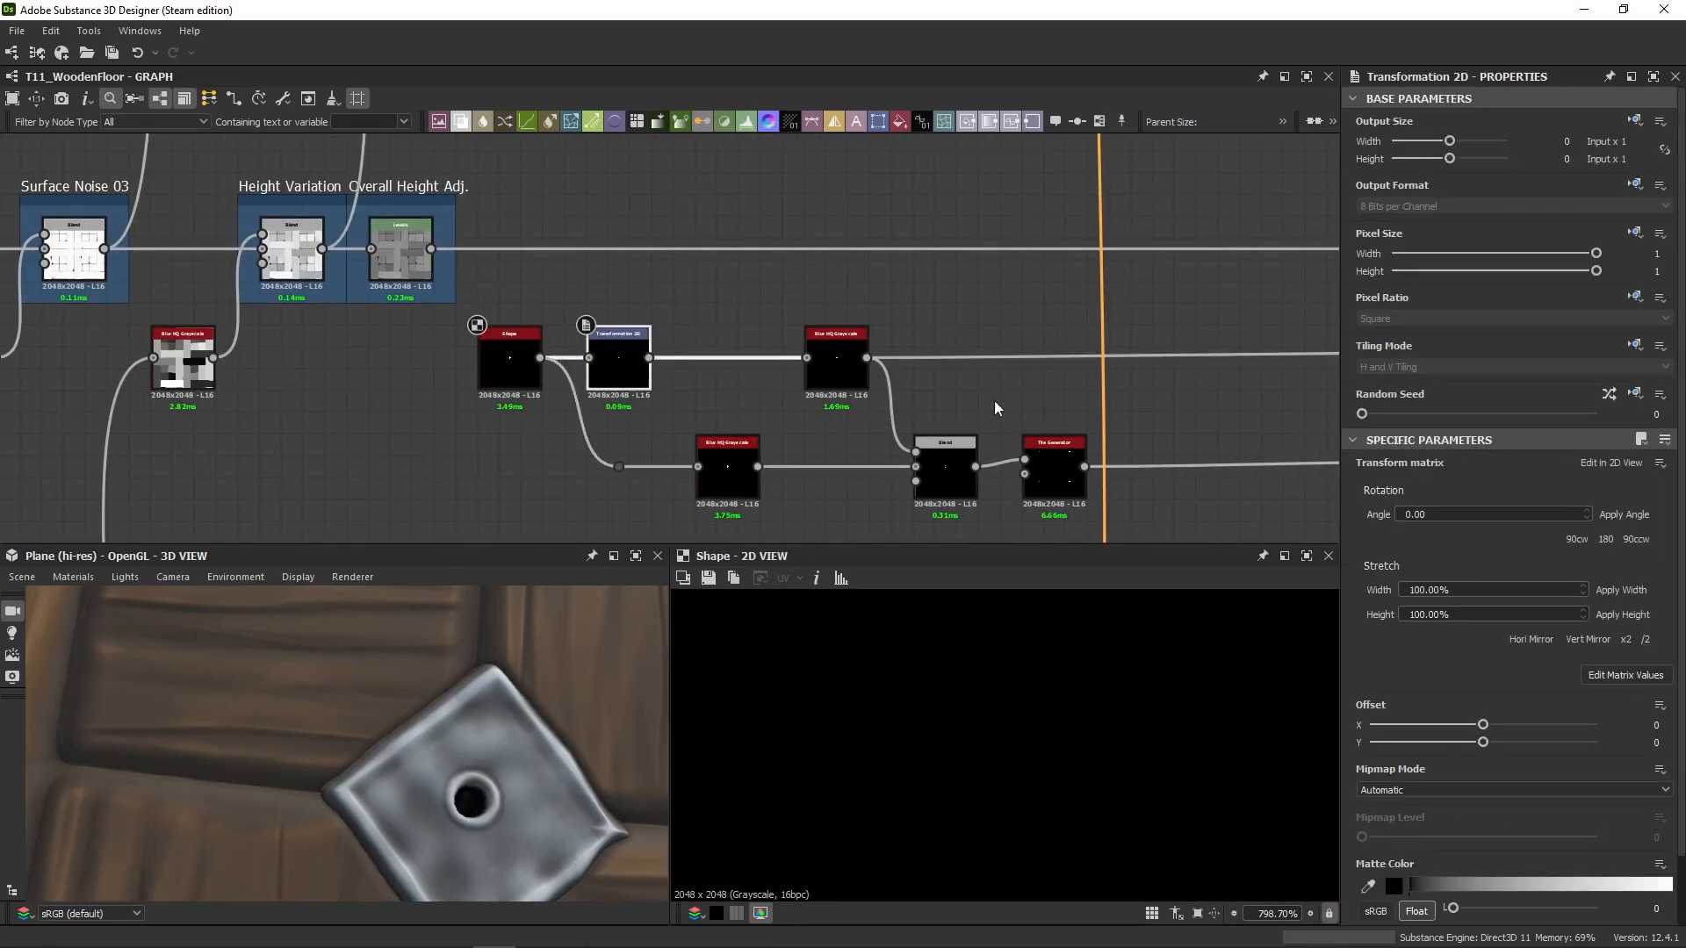
middle_drag(860, 377, 233, 354)
click(1087, 343)
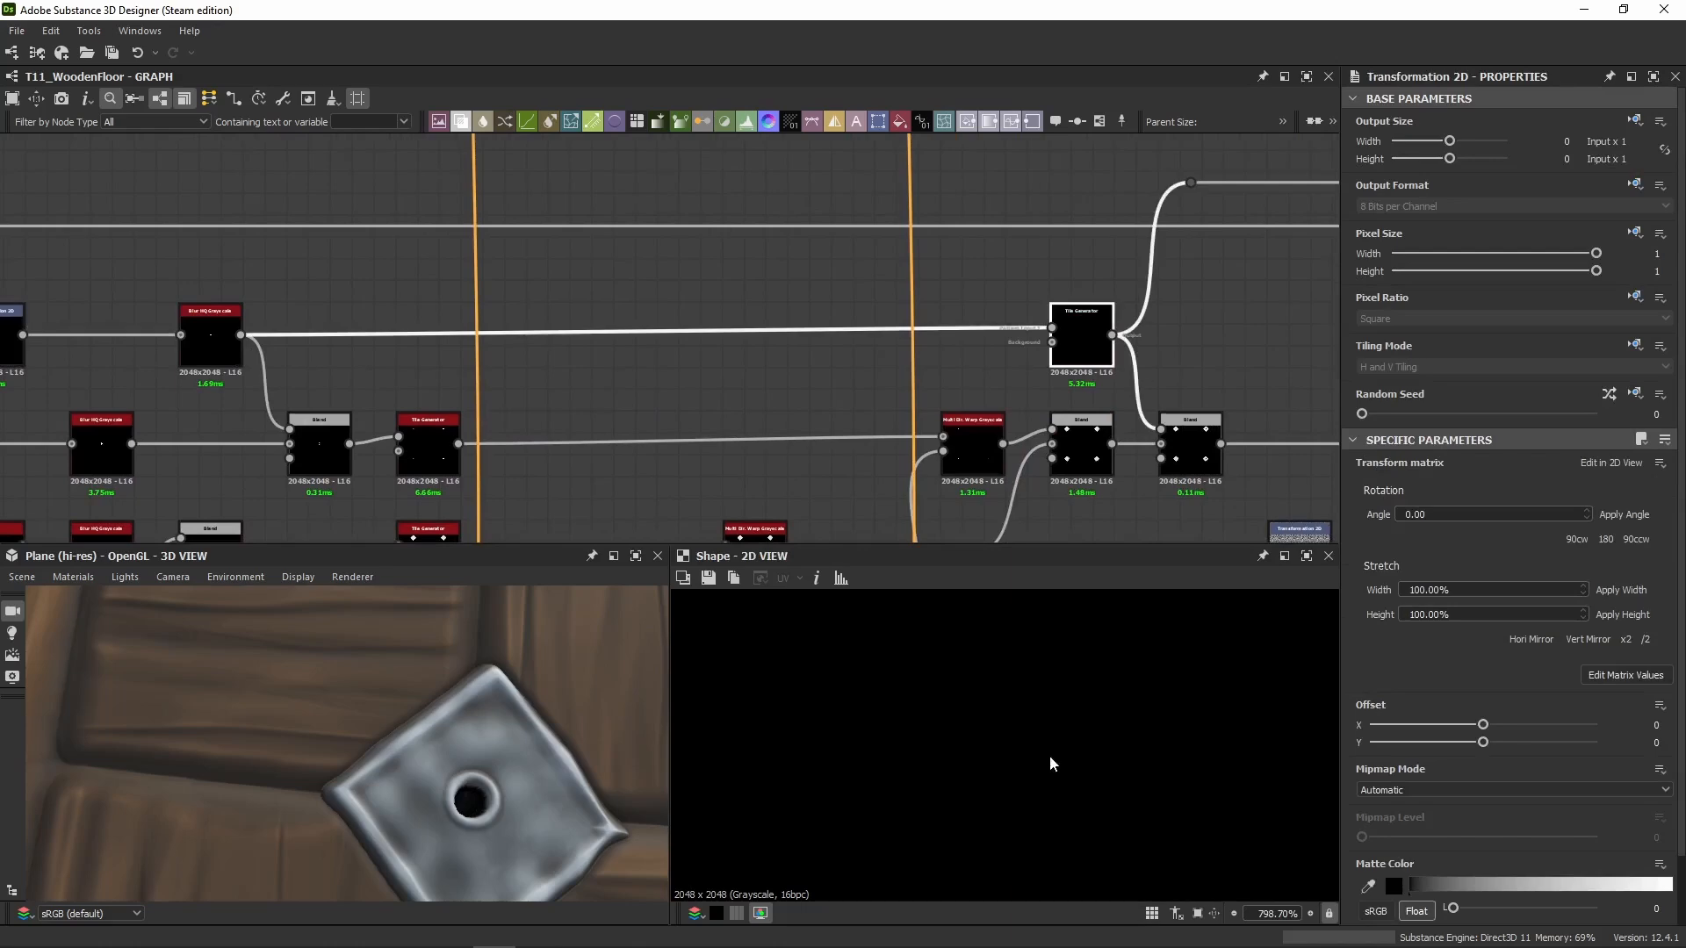
key(f)
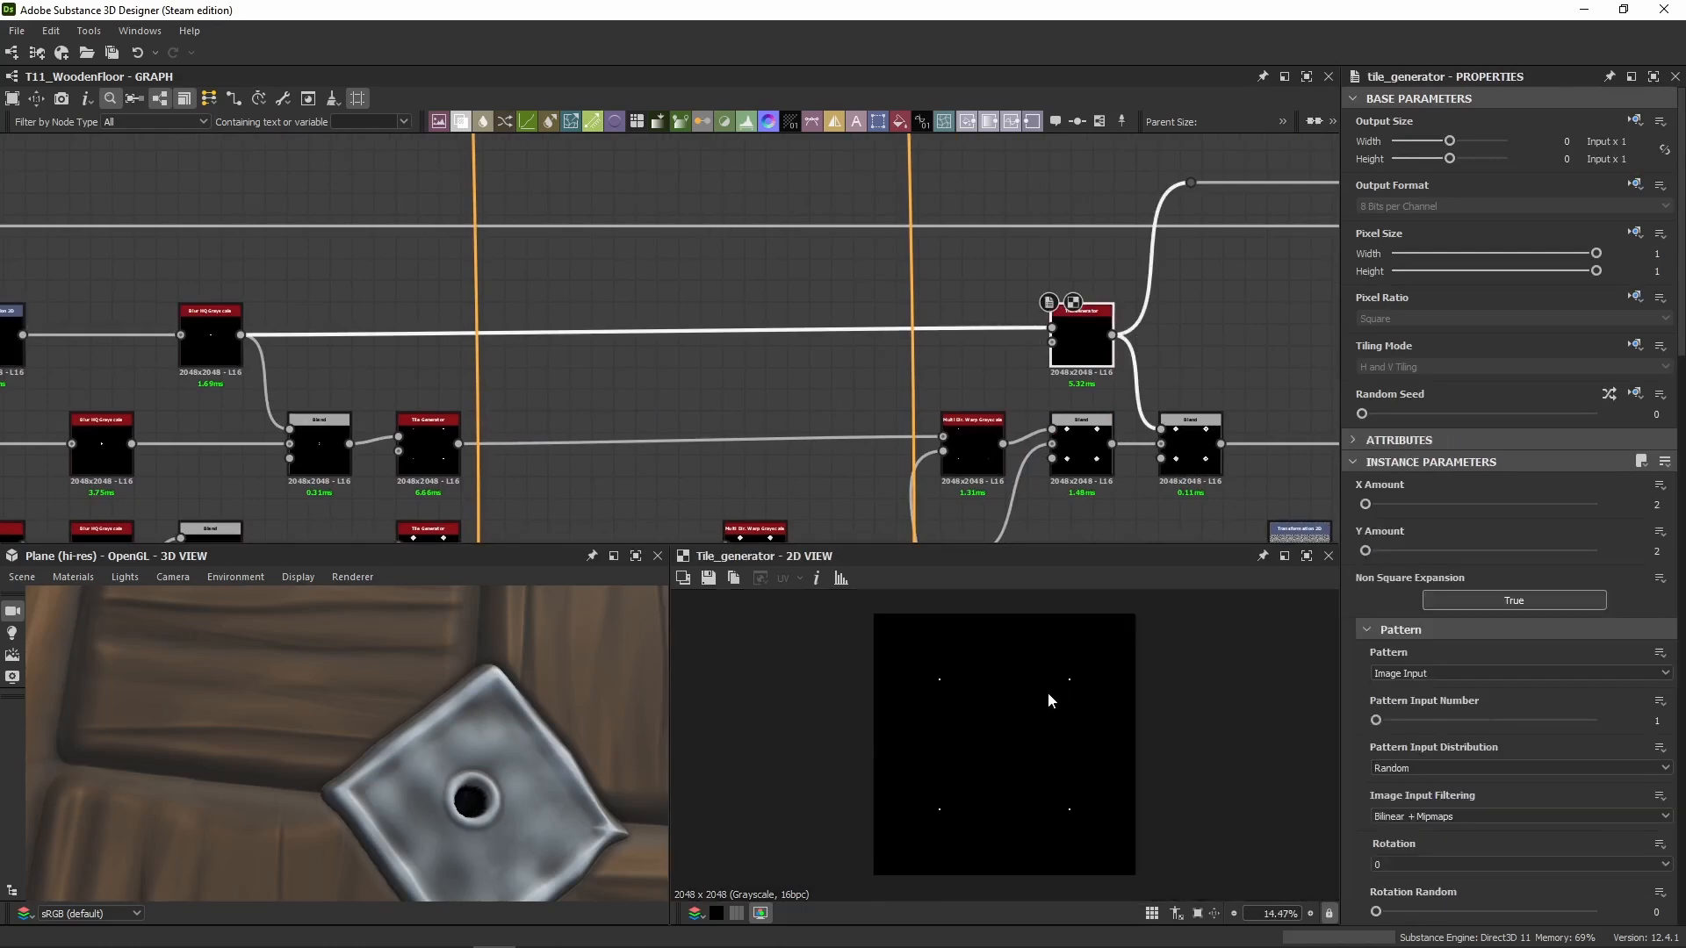
Step: Follow the Tile Generator's output through the graph to the Histogram Scan and preview its circular mask up close
middle_drag(1174, 397, 878, 521)
scroll(1109, 384, down, 5)
drag(1051, 346, 1018, 378)
middle_drag(1144, 374, 194, 344)
middle_drag(1203, 288, 167, 373)
middle_drag(1178, 350, 632, 386)
scroll(974, 453, up, 2)
middle_drag(975, 452, 200, 457)
drag(952, 439, 816, 476)
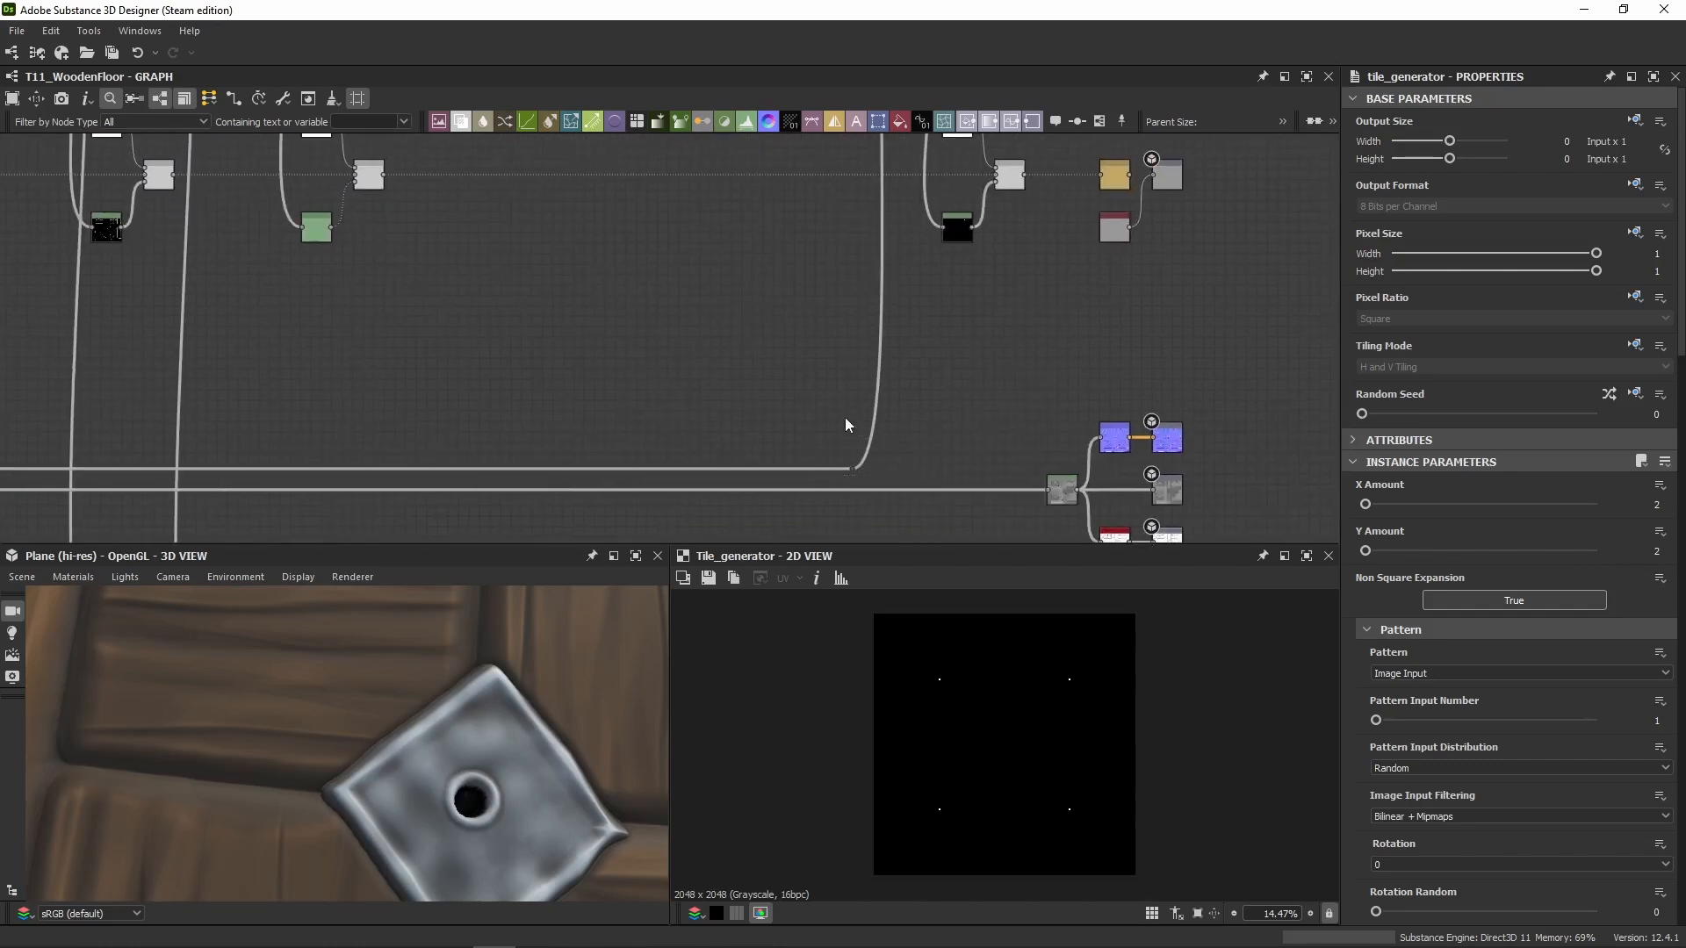
middle_drag(901, 343, 894, 646)
middle_drag(908, 266, 865, 527)
scroll(869, 293, up, 4)
double_click(873, 275)
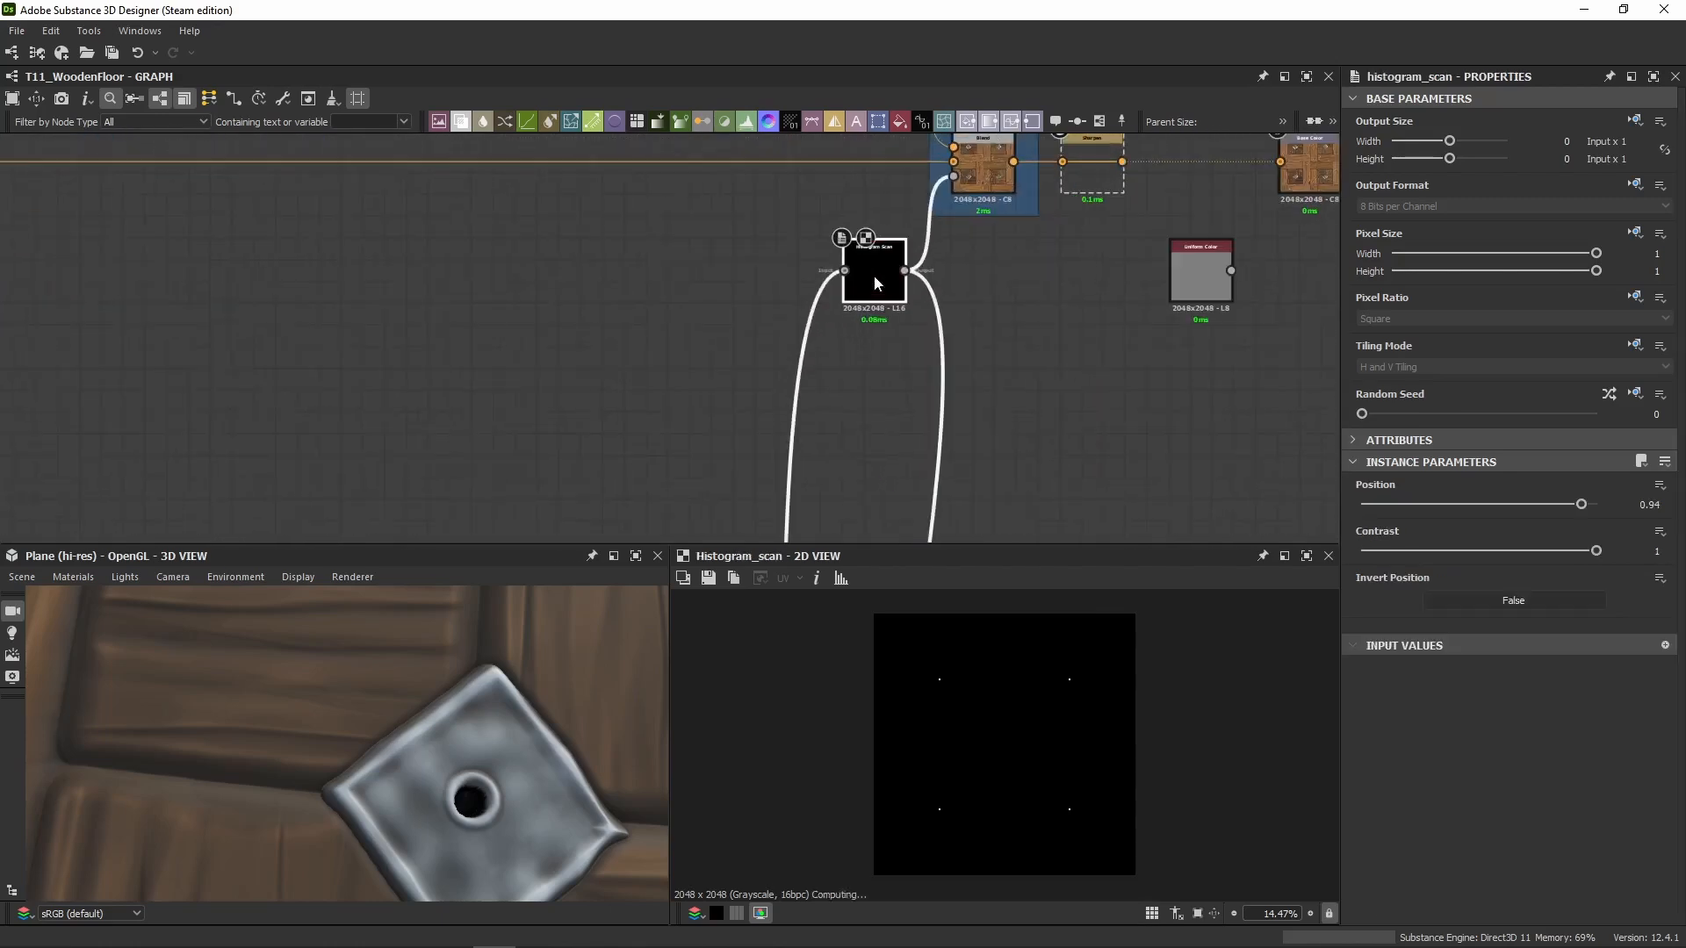
scroll(989, 673, up, 6)
scroll(984, 729, up, 8)
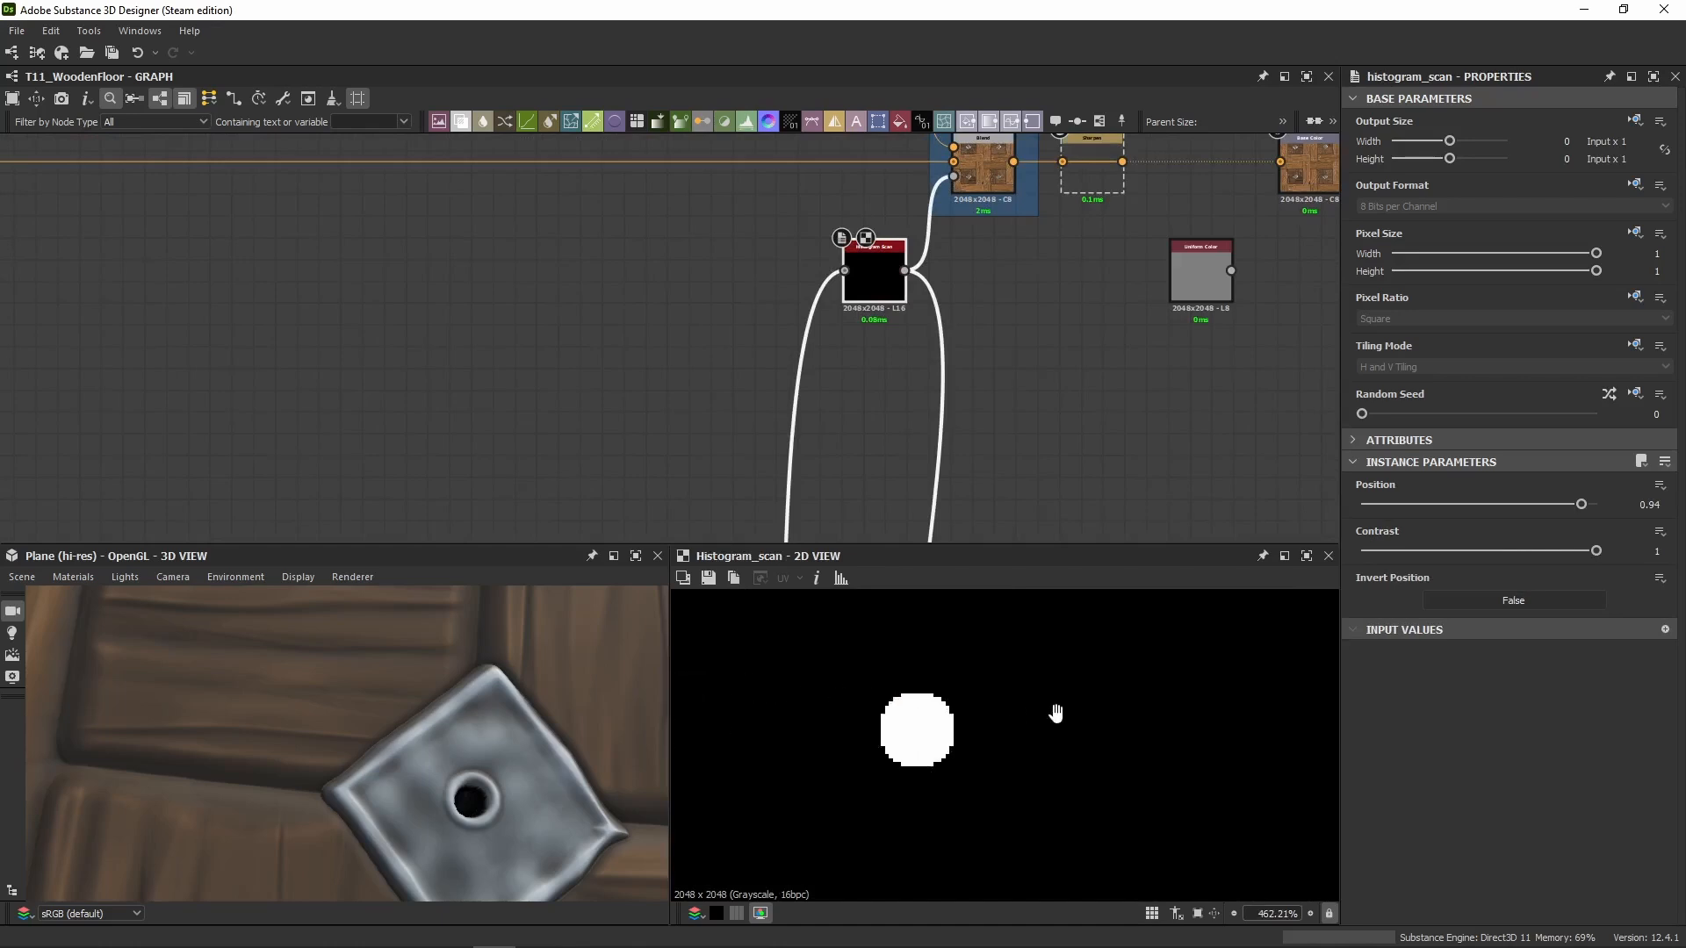
Step: Preview the Abyss Blend up close, try a lower Position on its Histogram Scan mask, and undo the change
double_click(989, 176)
scroll(933, 667, up, 3)
click(874, 274)
drag(1583, 505, 1497, 499)
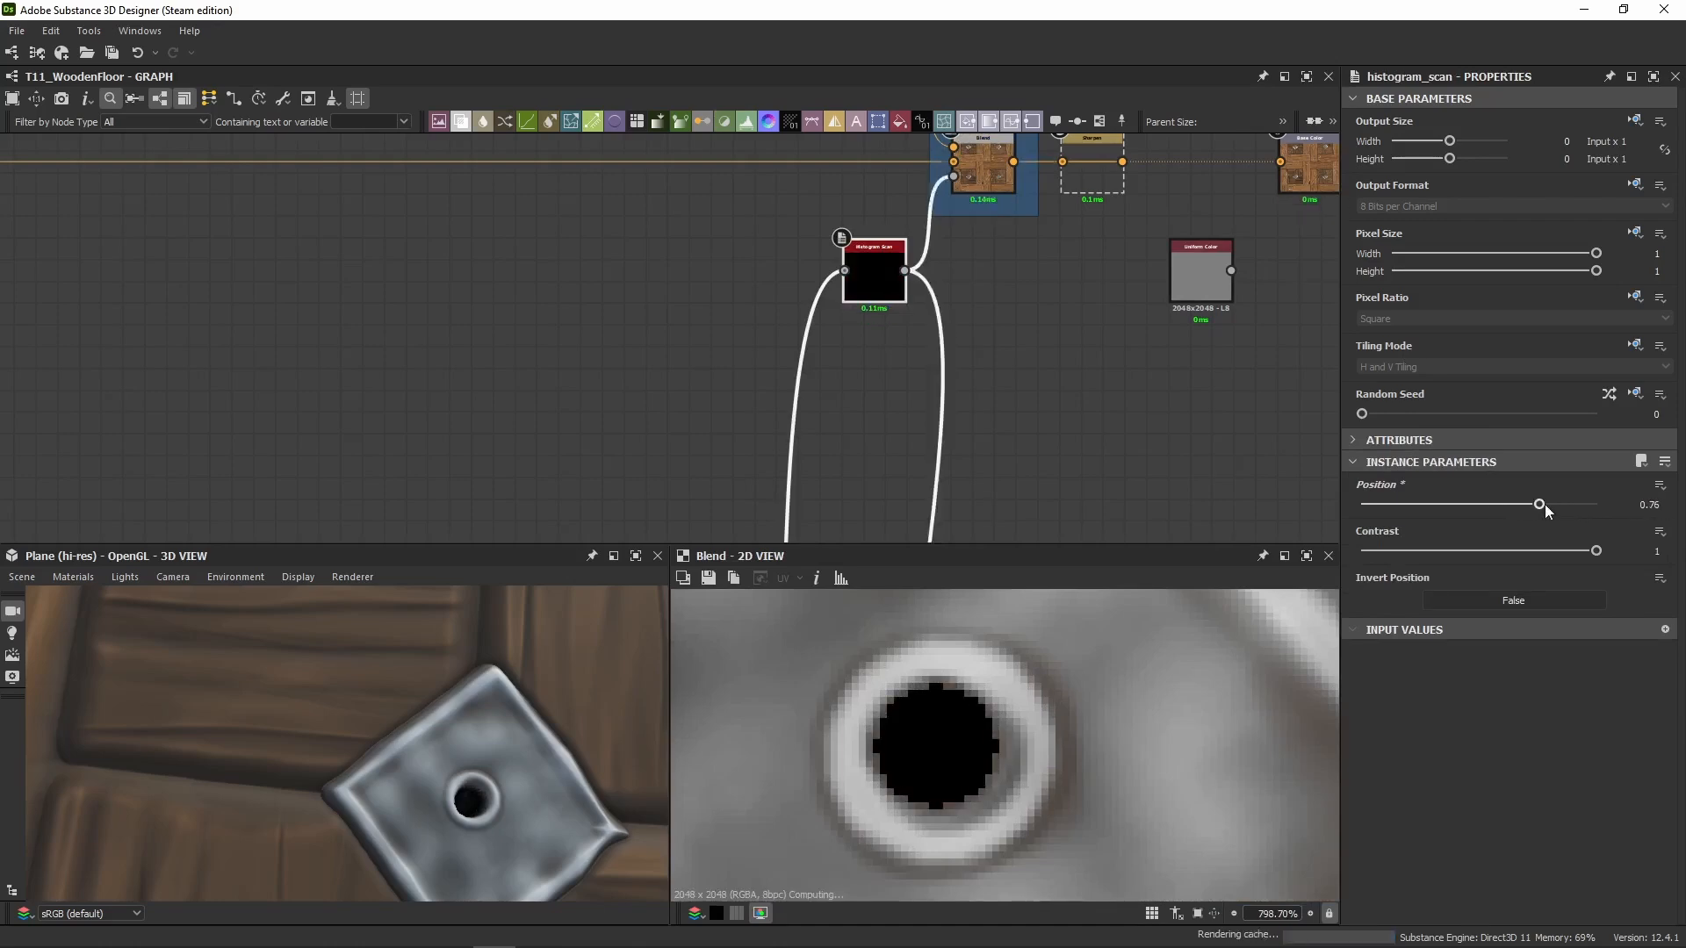
key(ctrl+z)
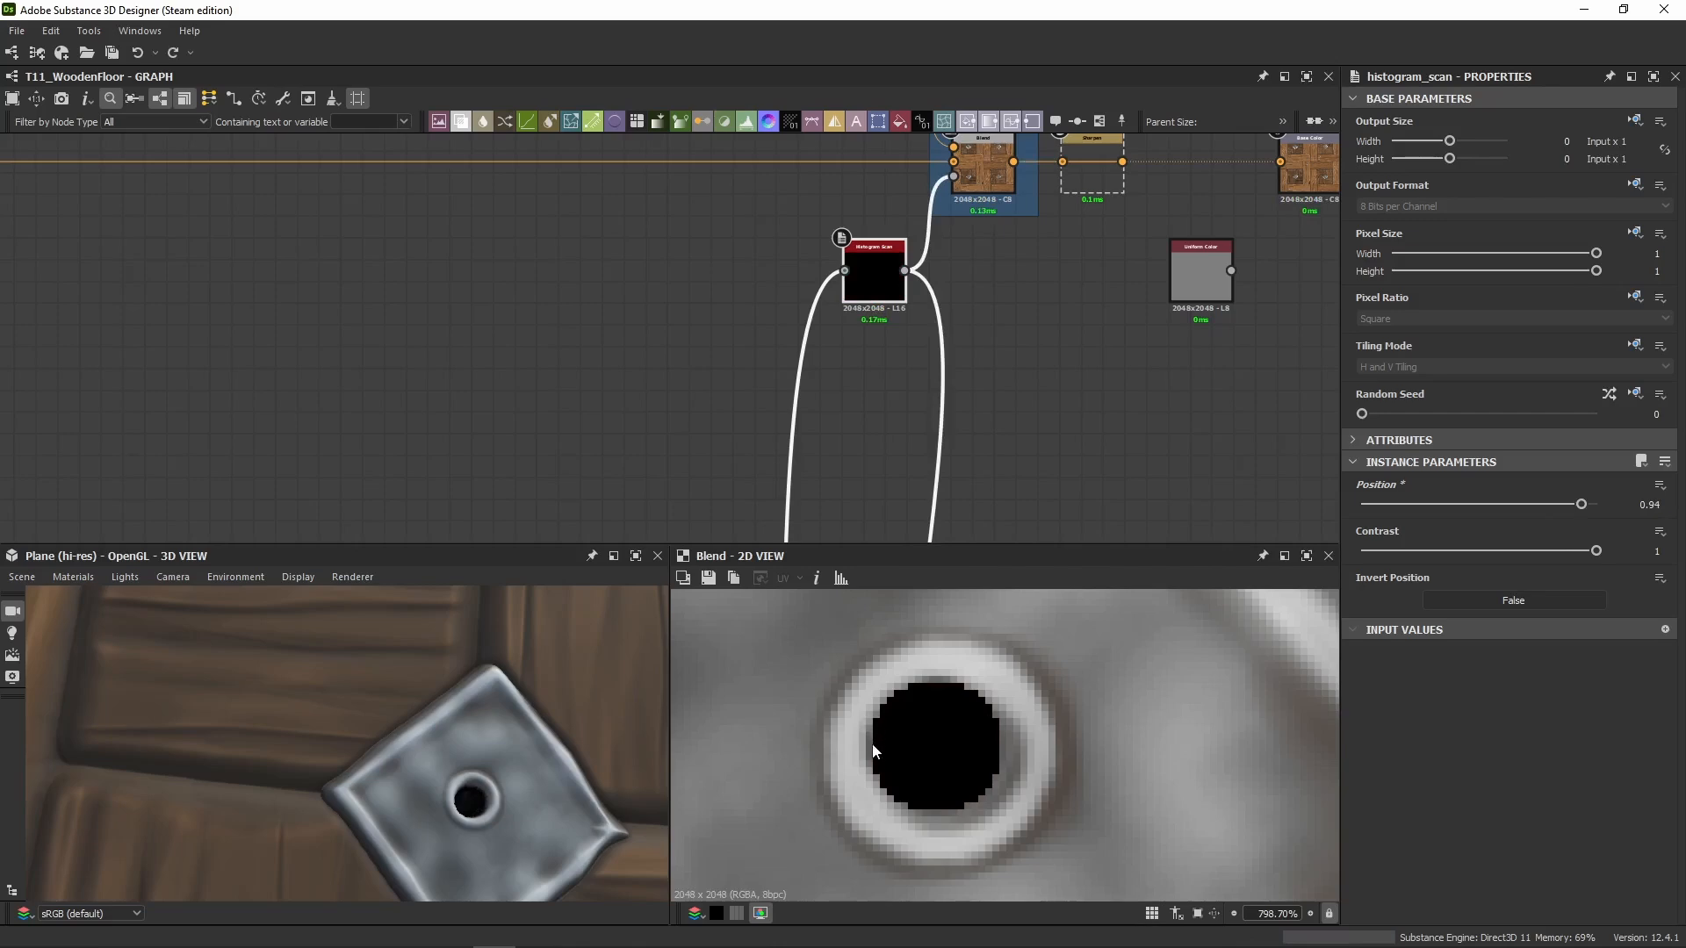
Step: Toggle the Abyss Blend off and on to compare the metal plate's hole in 2D and 3D
middle_drag(1000, 253, 933, 428)
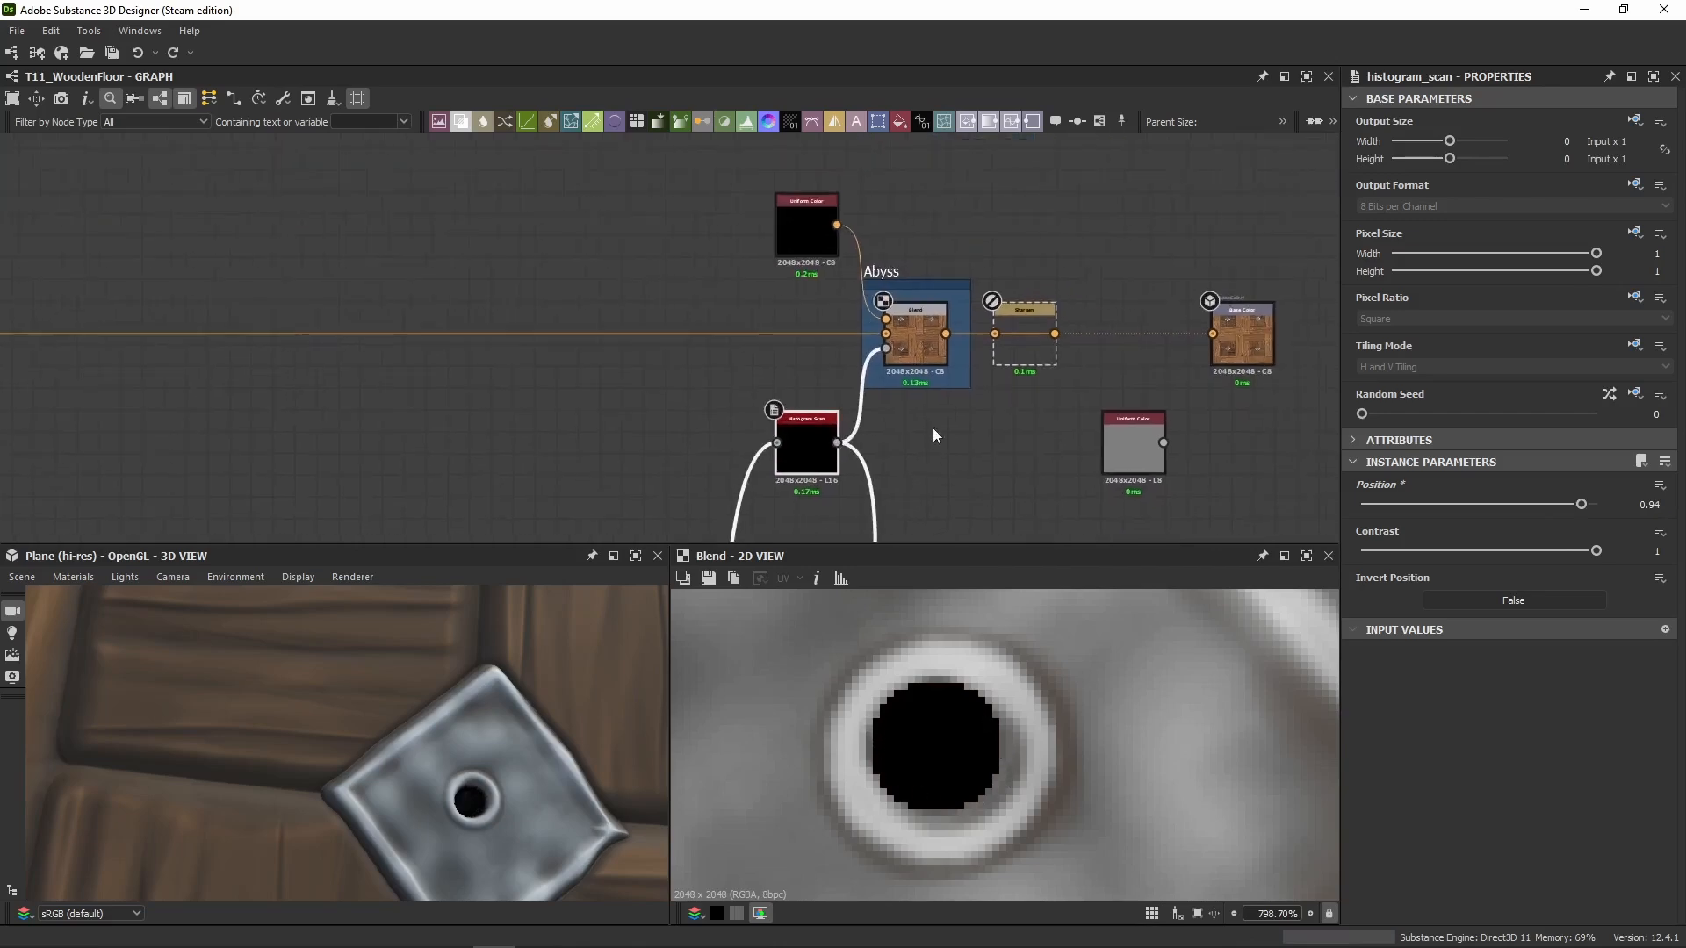
click(922, 350)
key(shift+d)
key(shift+d)
key(shift+d)
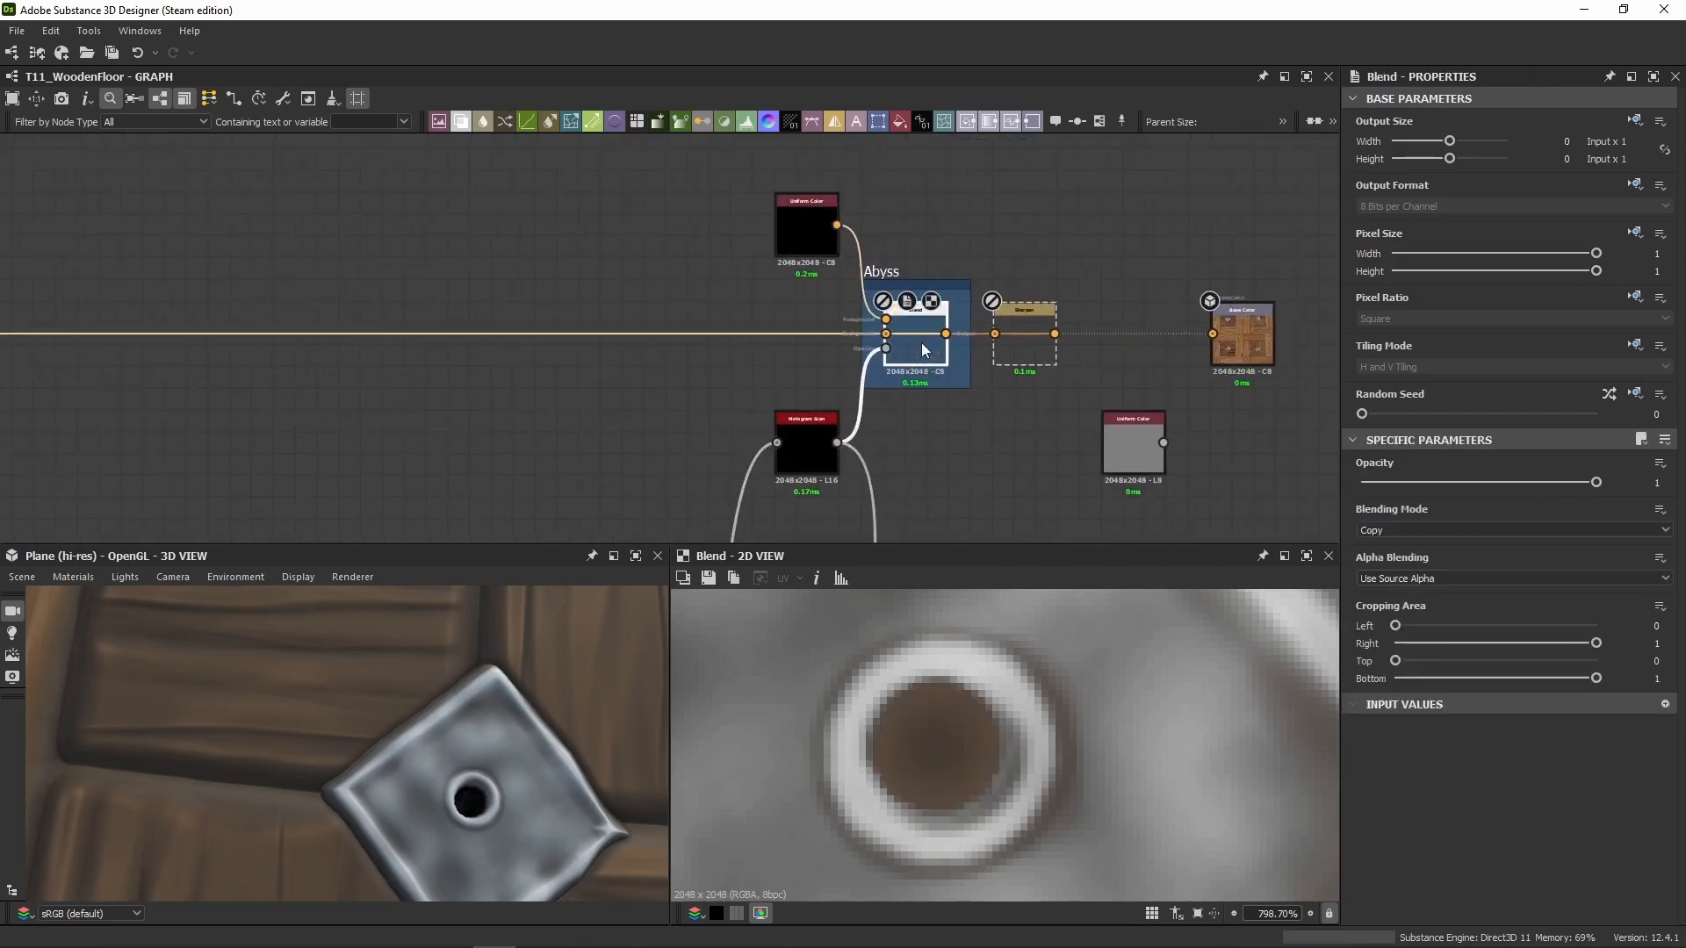
scroll(336, 797, up, 10)
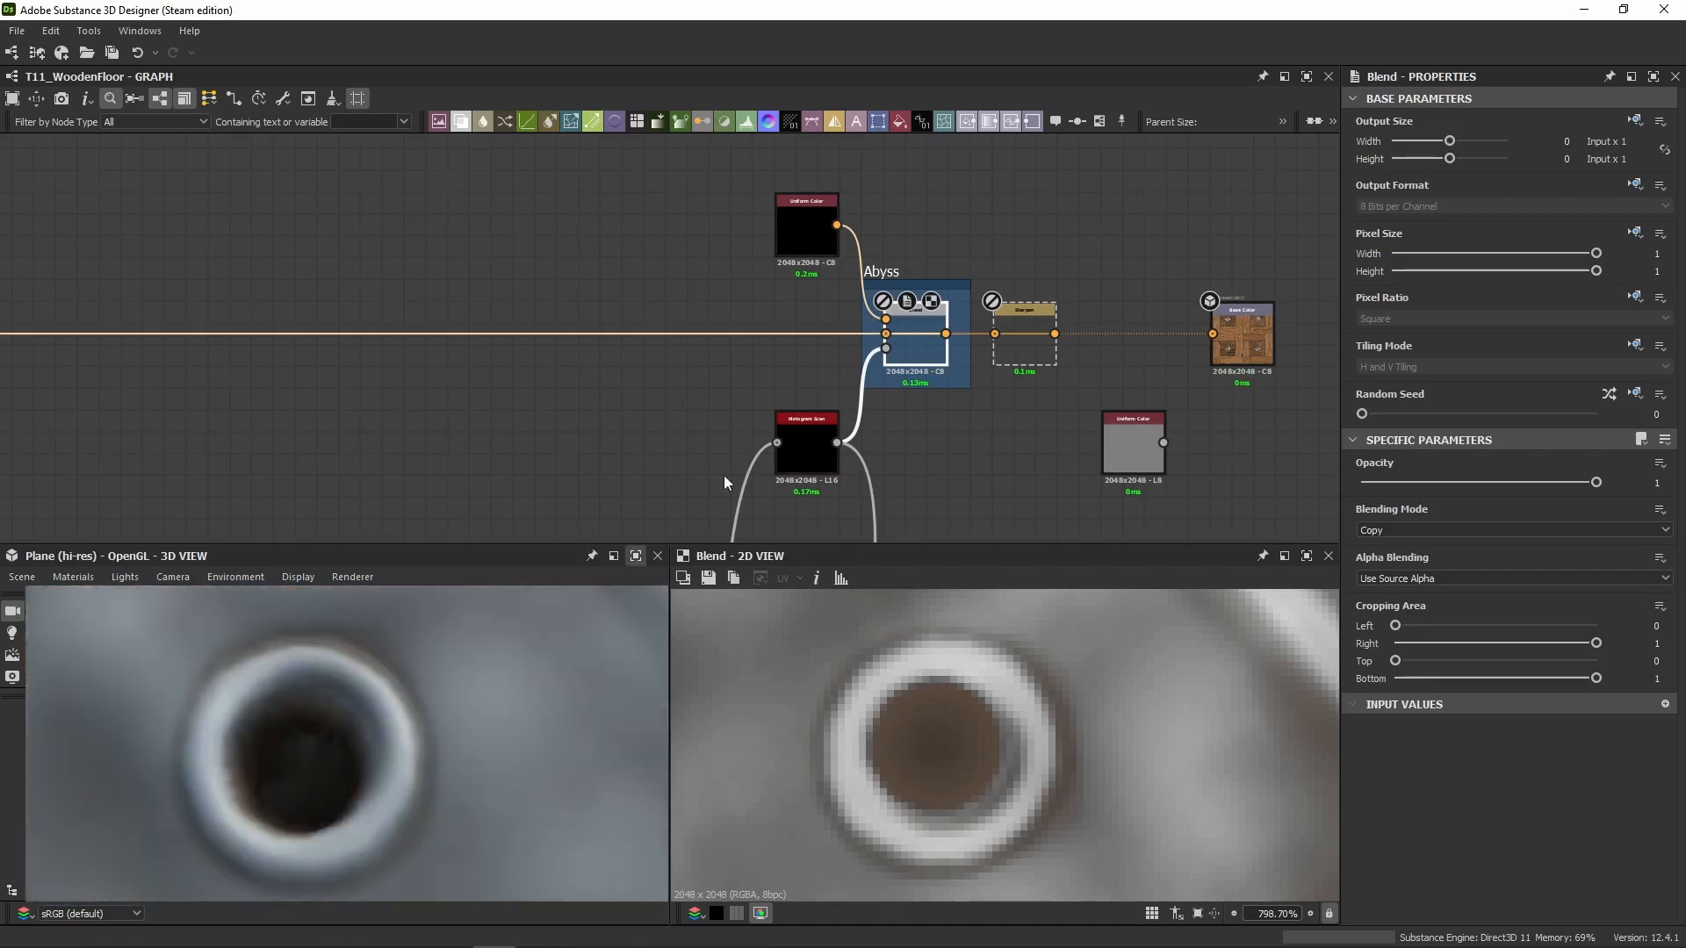
key(shift+d)
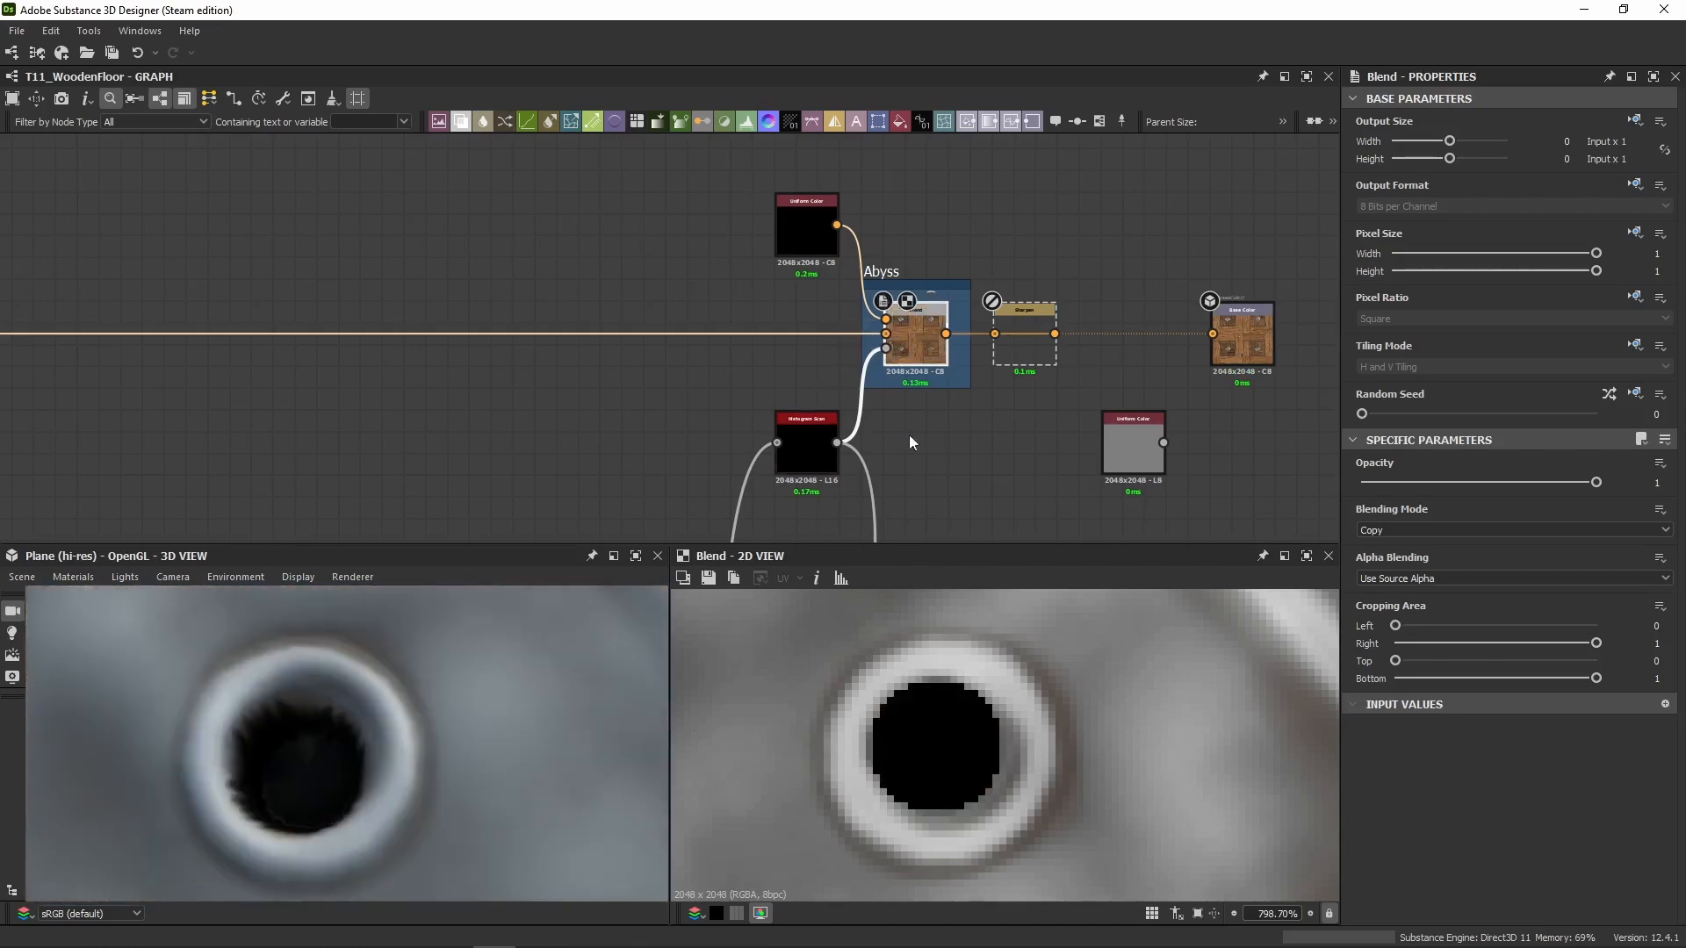
Step: Enable the Sharpen node after the Abyss Blend, comparing the plate's hole with and without sharpening
middle_drag(1053, 448, 956, 472)
click(925, 369)
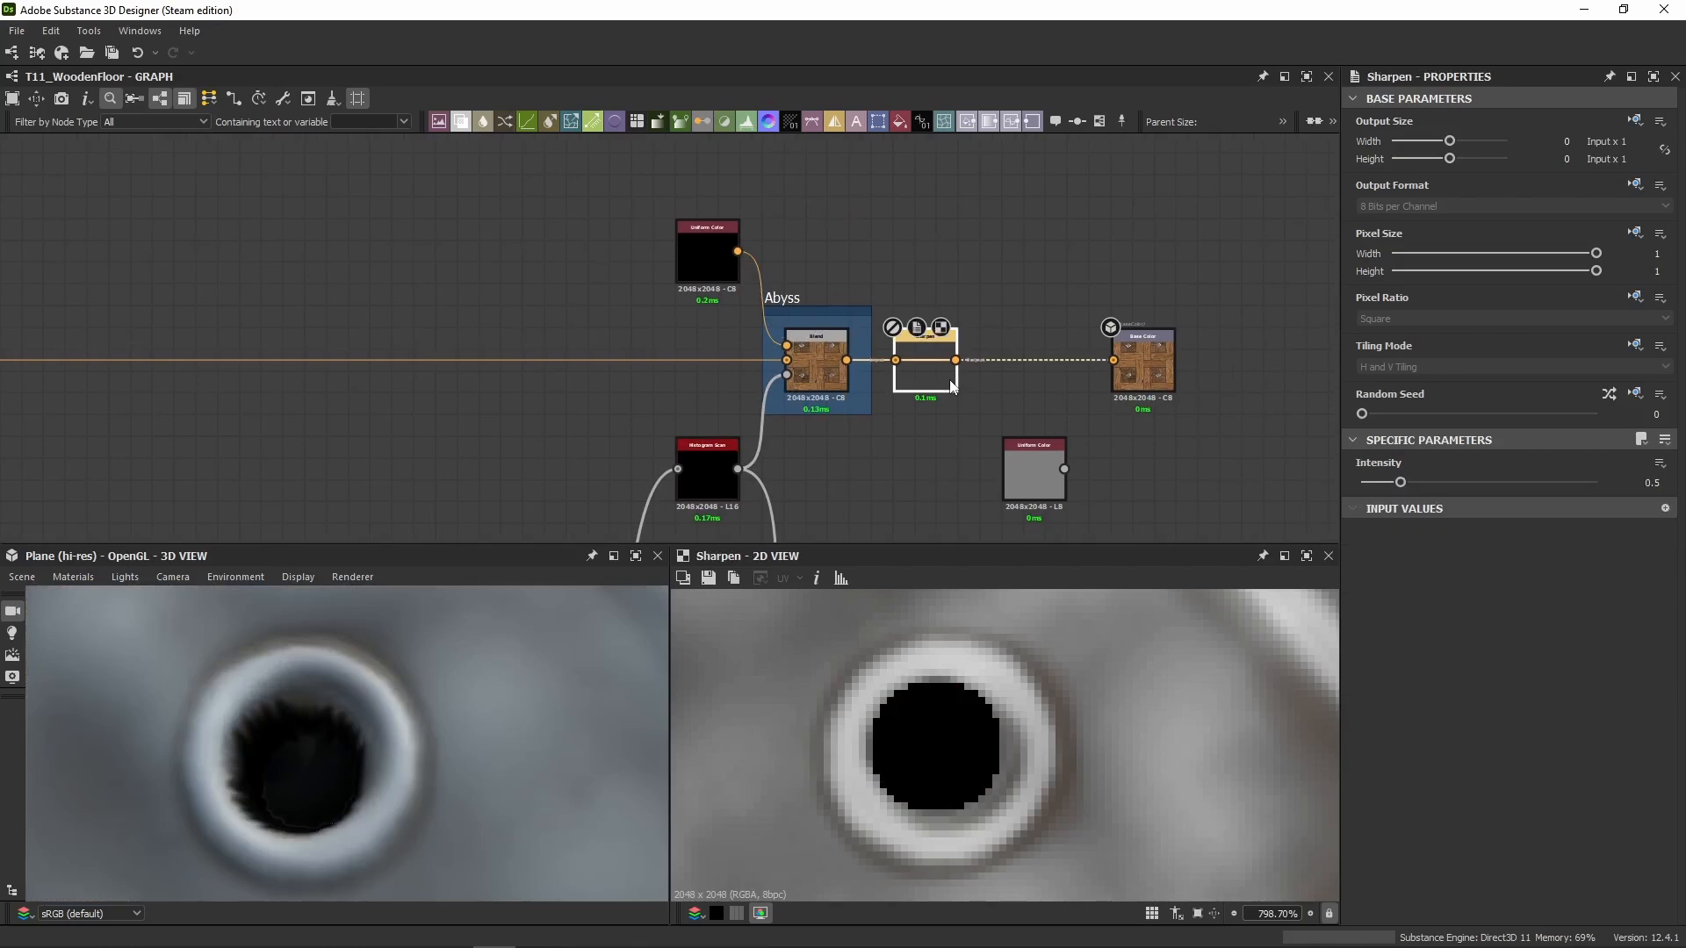
key(shift+d)
key(shift+d)
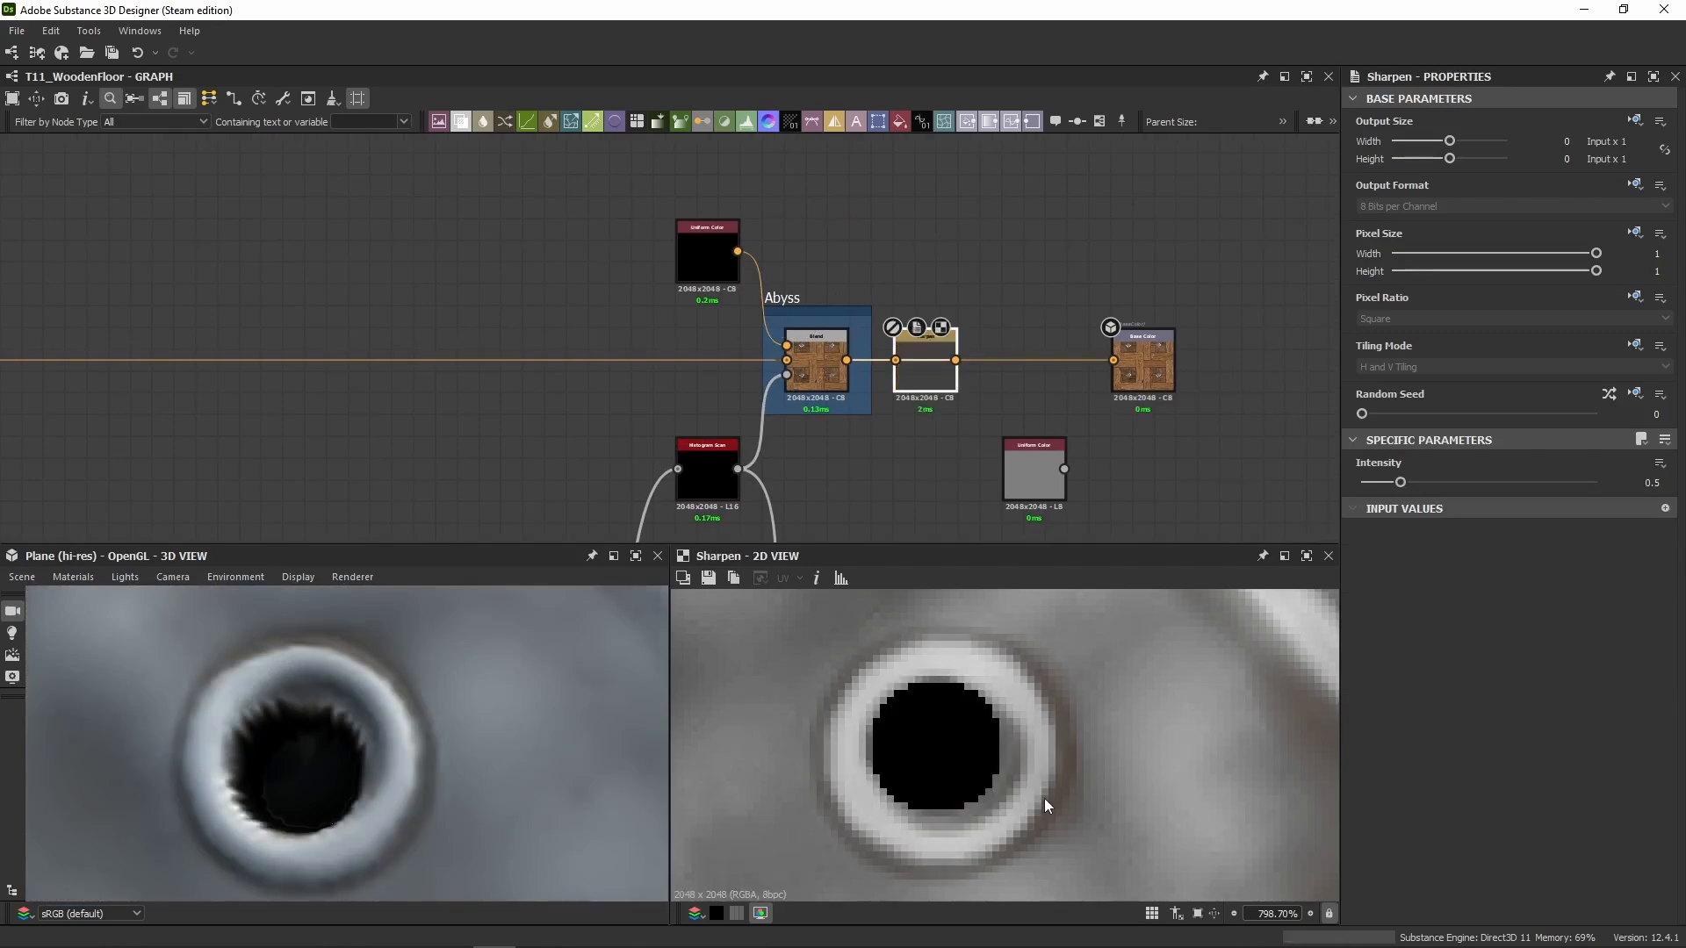
key(shift+d)
key(shift+d)
key(shift+d)
key(shift+d)
key(shift+d)
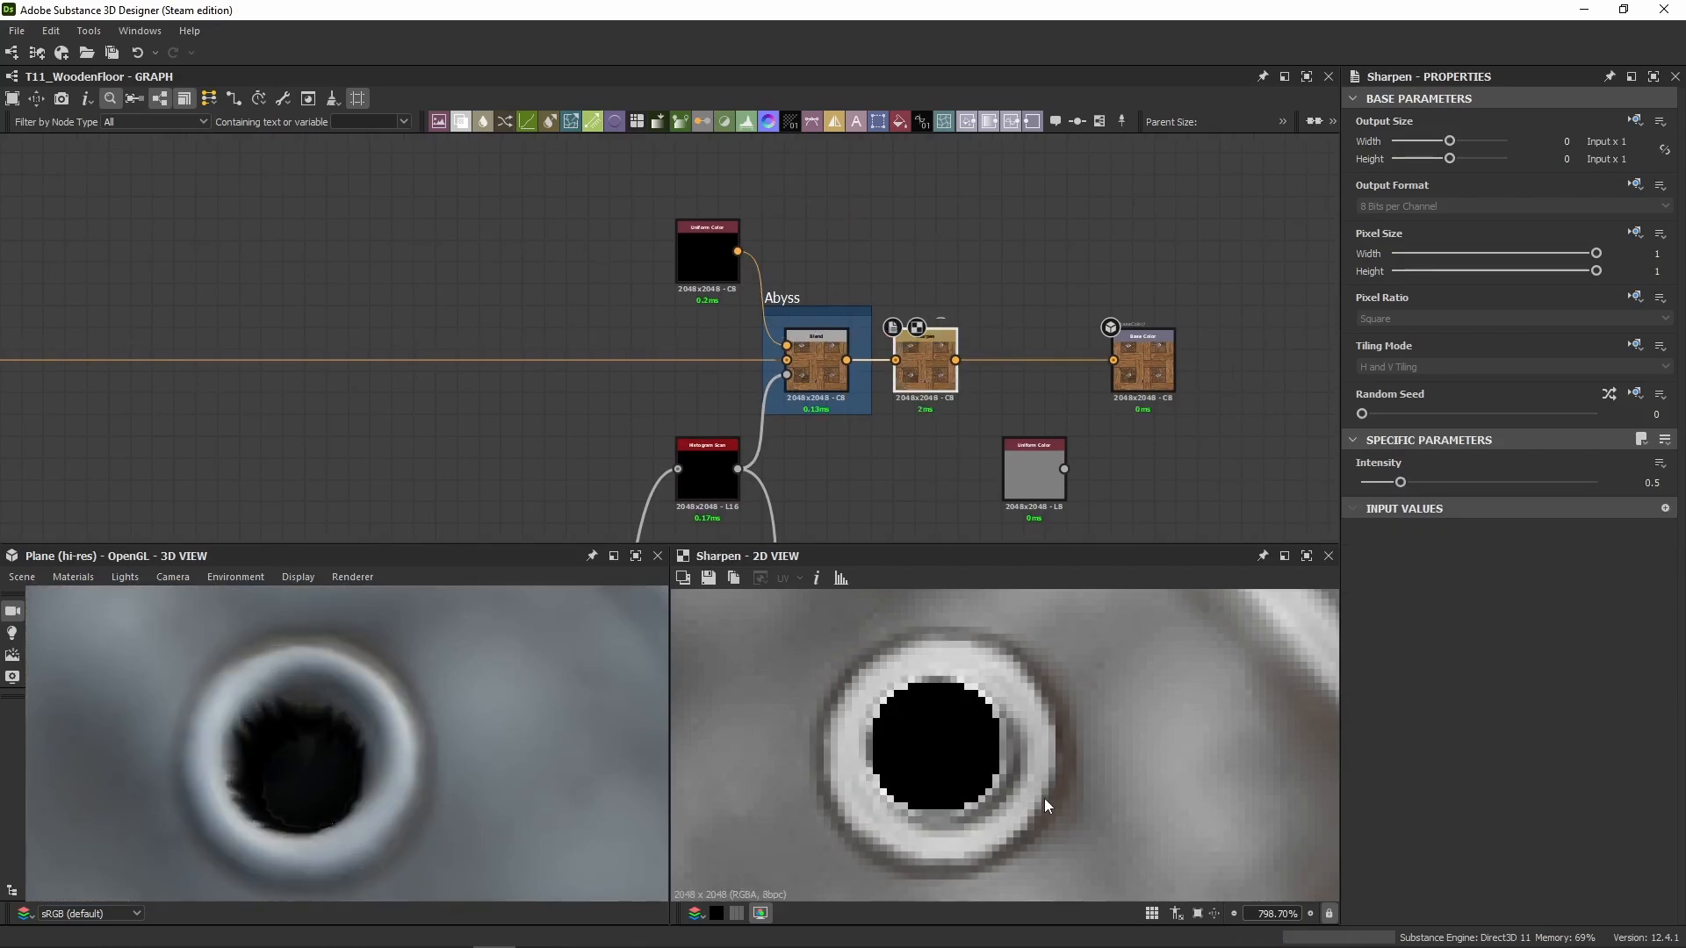
Step: Compare the metal plate and surrounding wood planks with the Sharpen node off and on
scroll(1019, 729, down, 5)
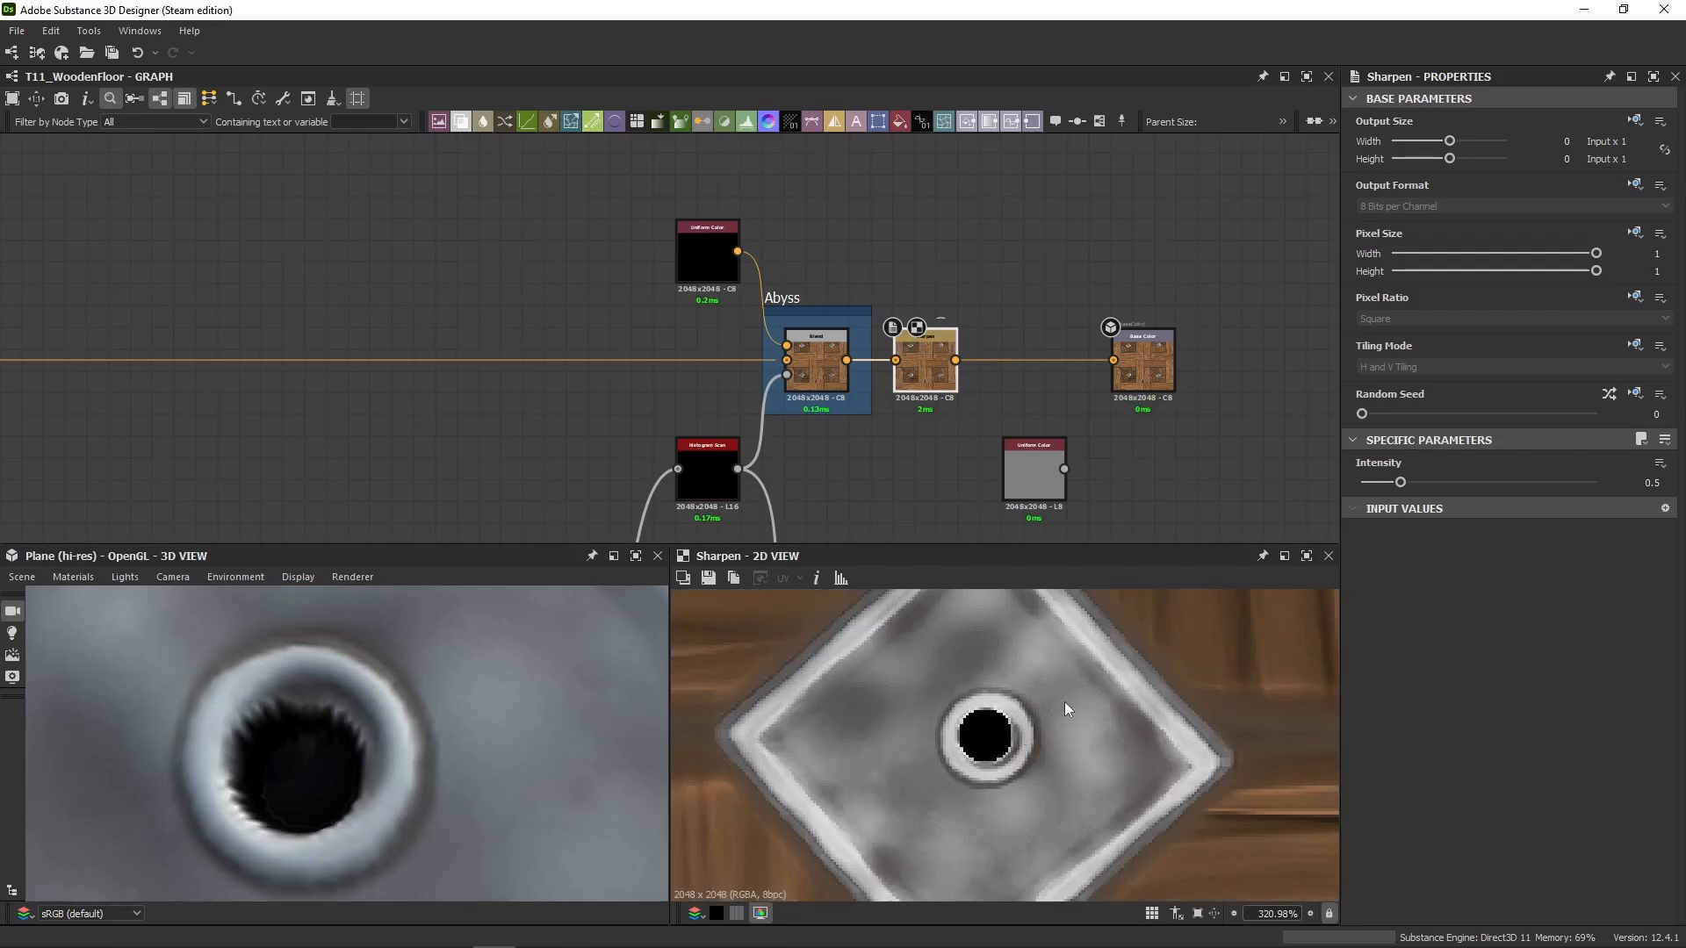
scroll(965, 764, up, 2)
key(shift+d)
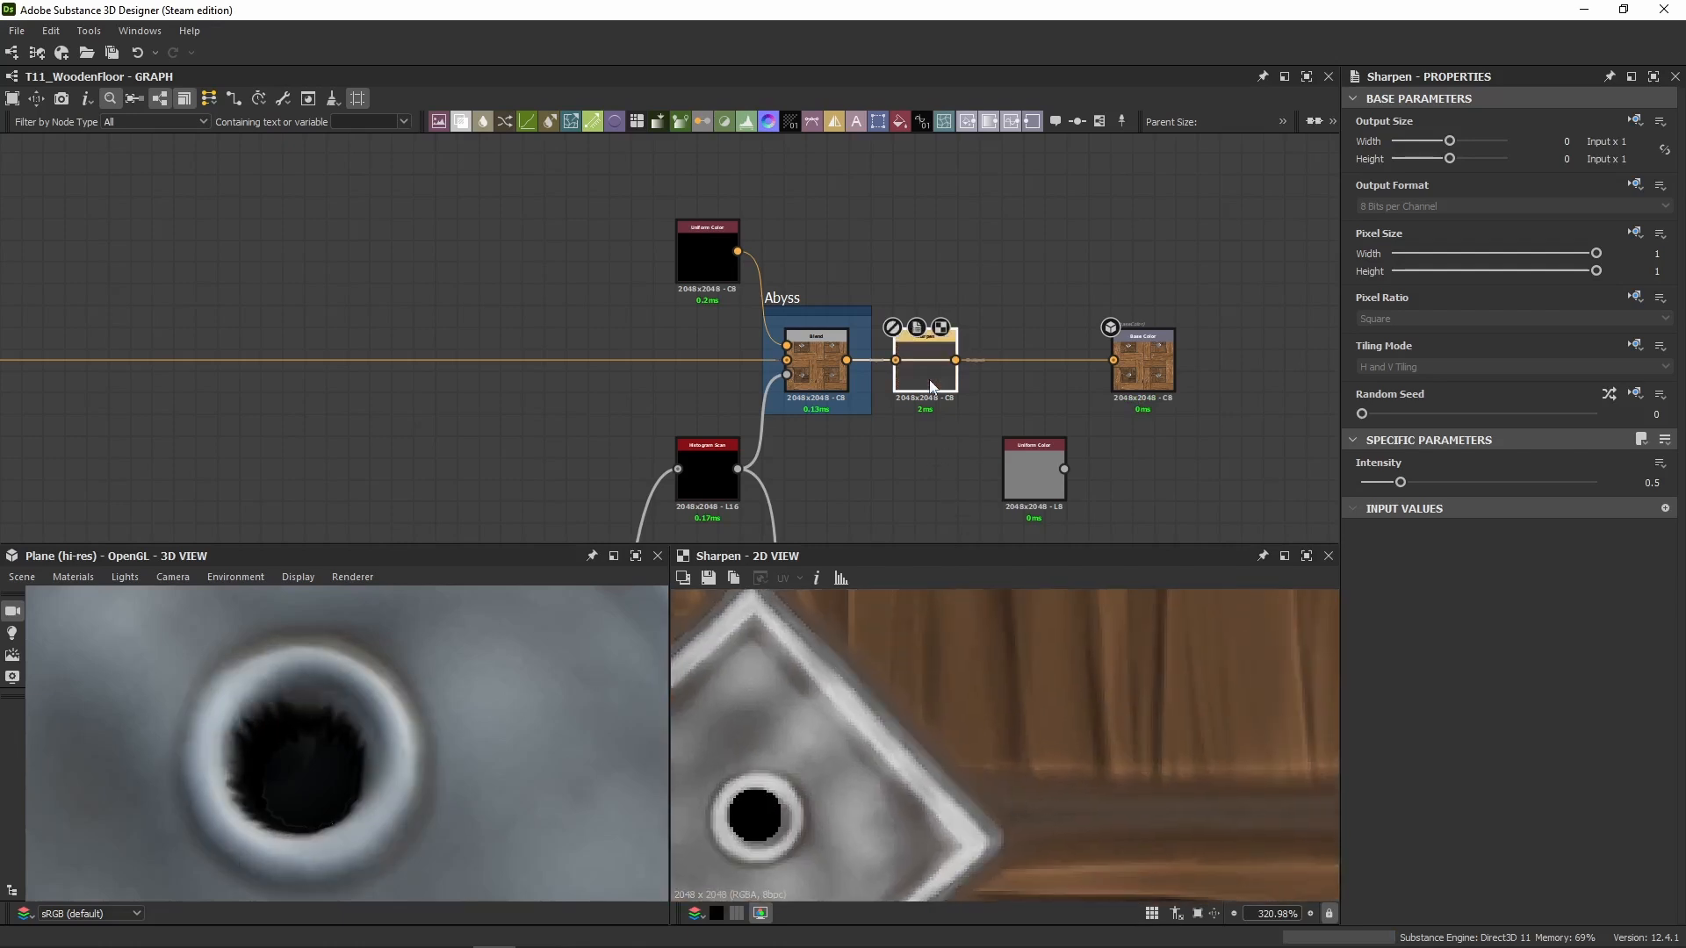
key(shift+d)
Step: Preview the Base Color output over the full tile and show the whole floor plane in 3D
click(1151, 378)
scroll(978, 749, down, 10)
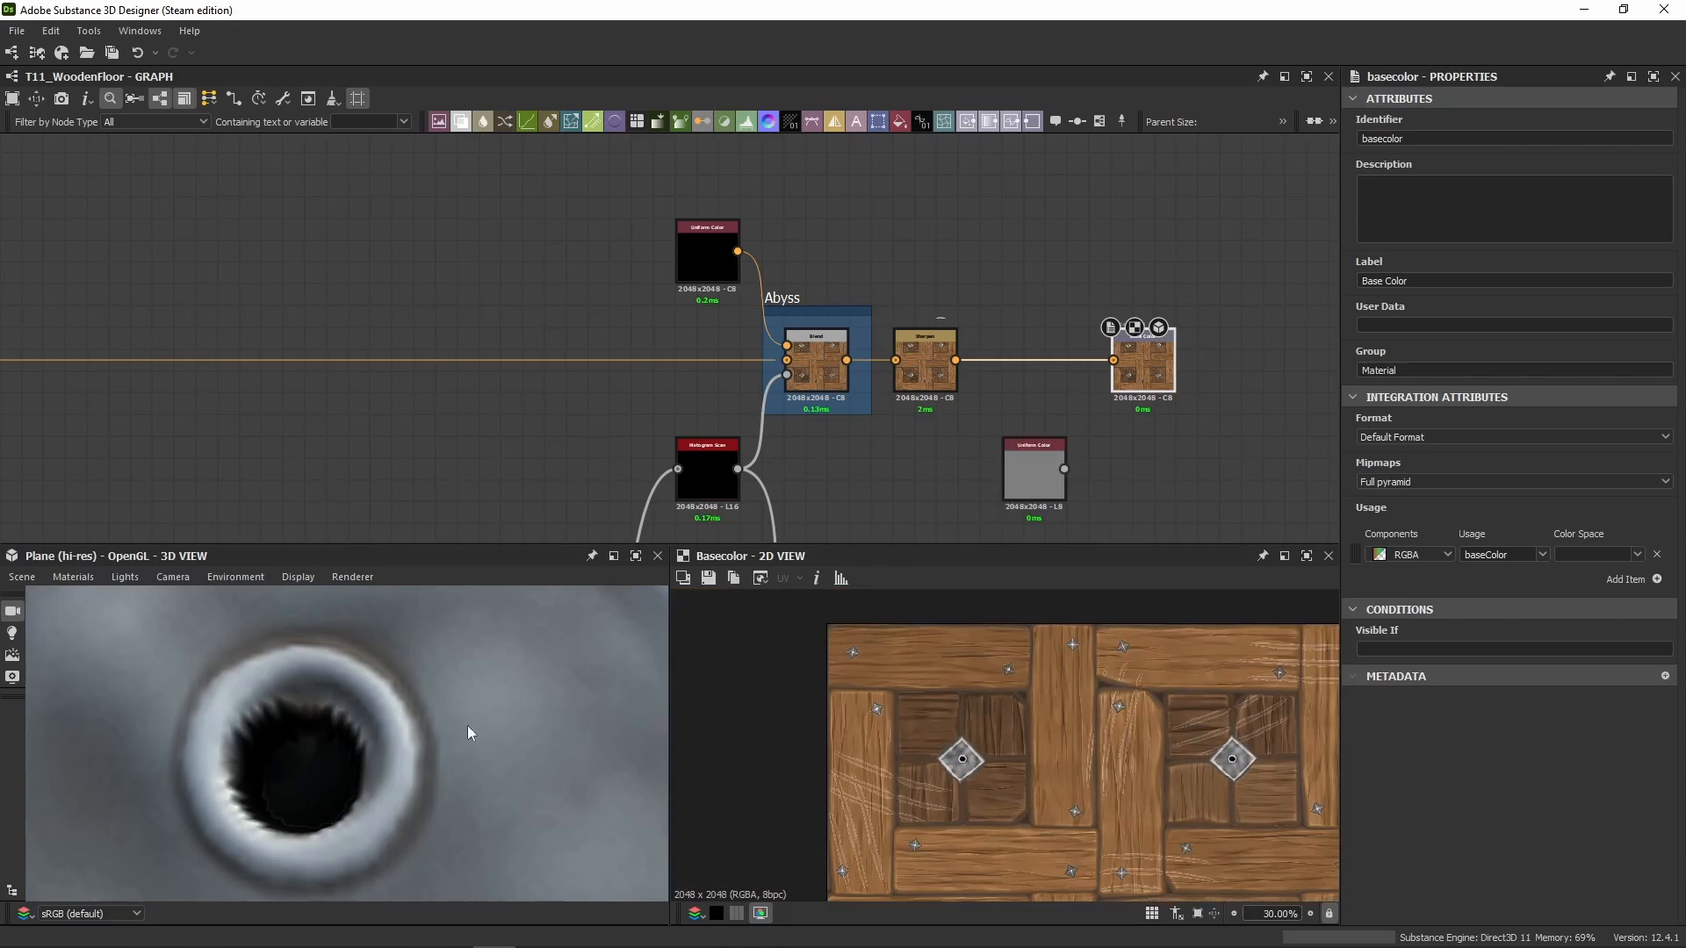
scroll(468, 734, down, 8)
key(f)
scroll(350, 752, down, 5)
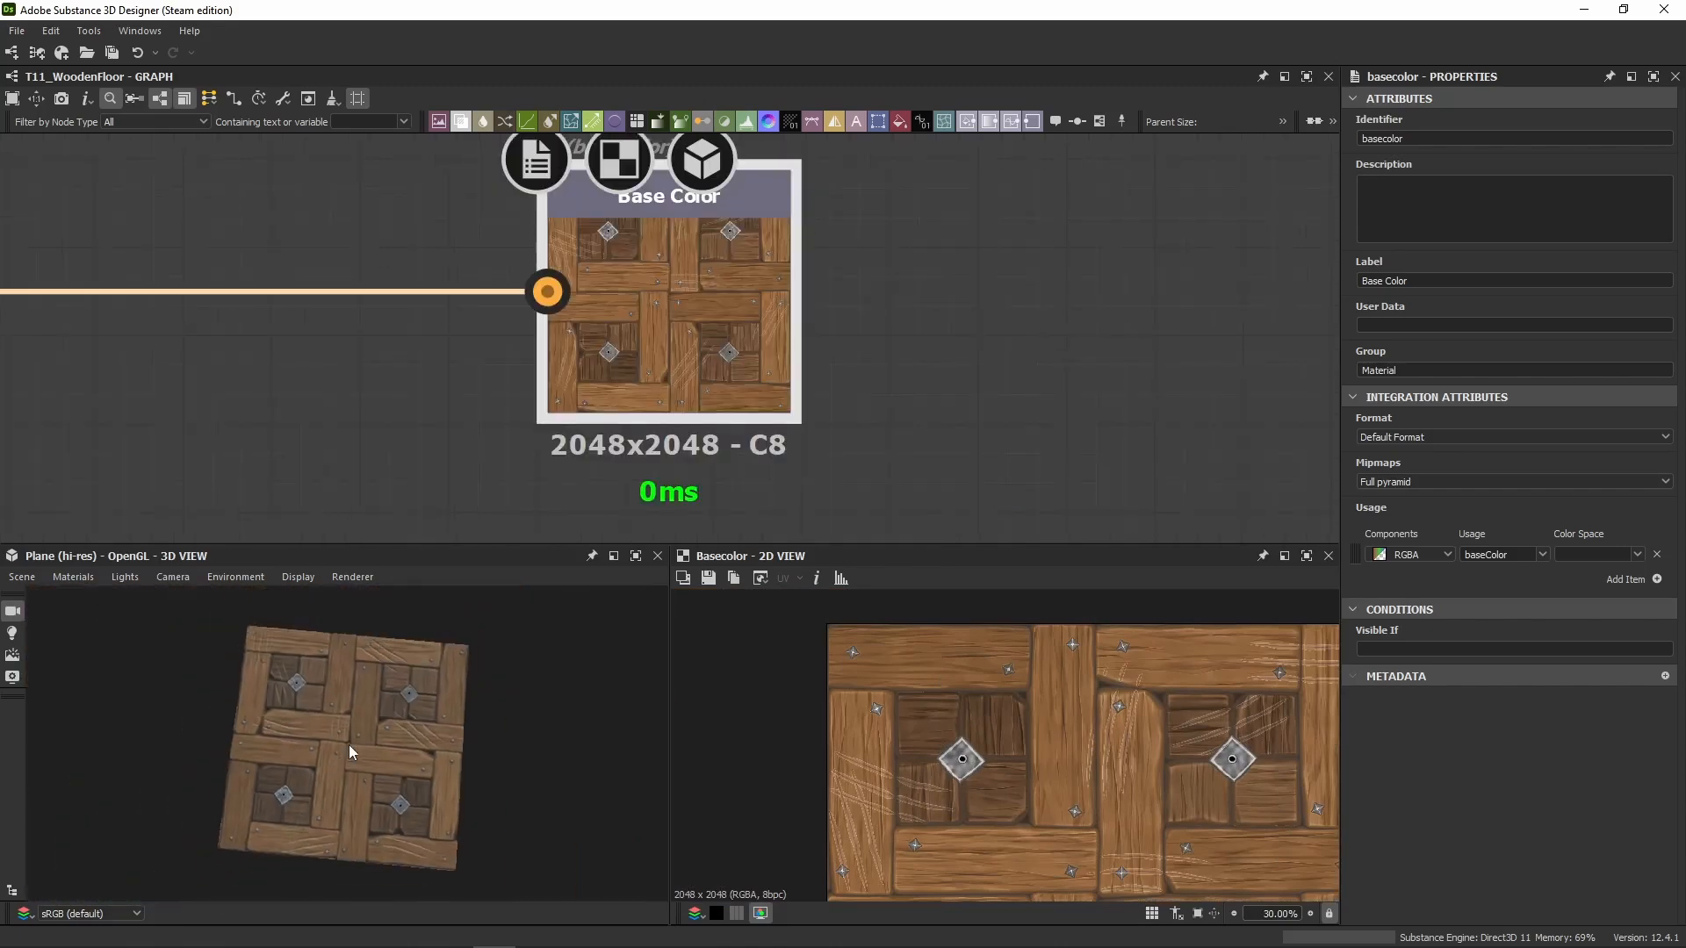
Step: Feed the gray Uniform Color into Base Color to compare the uncolored floor in 3D, and reconnect the Sharpen output
scroll(470, 403, down, 5)
drag(552, 454, 648, 241)
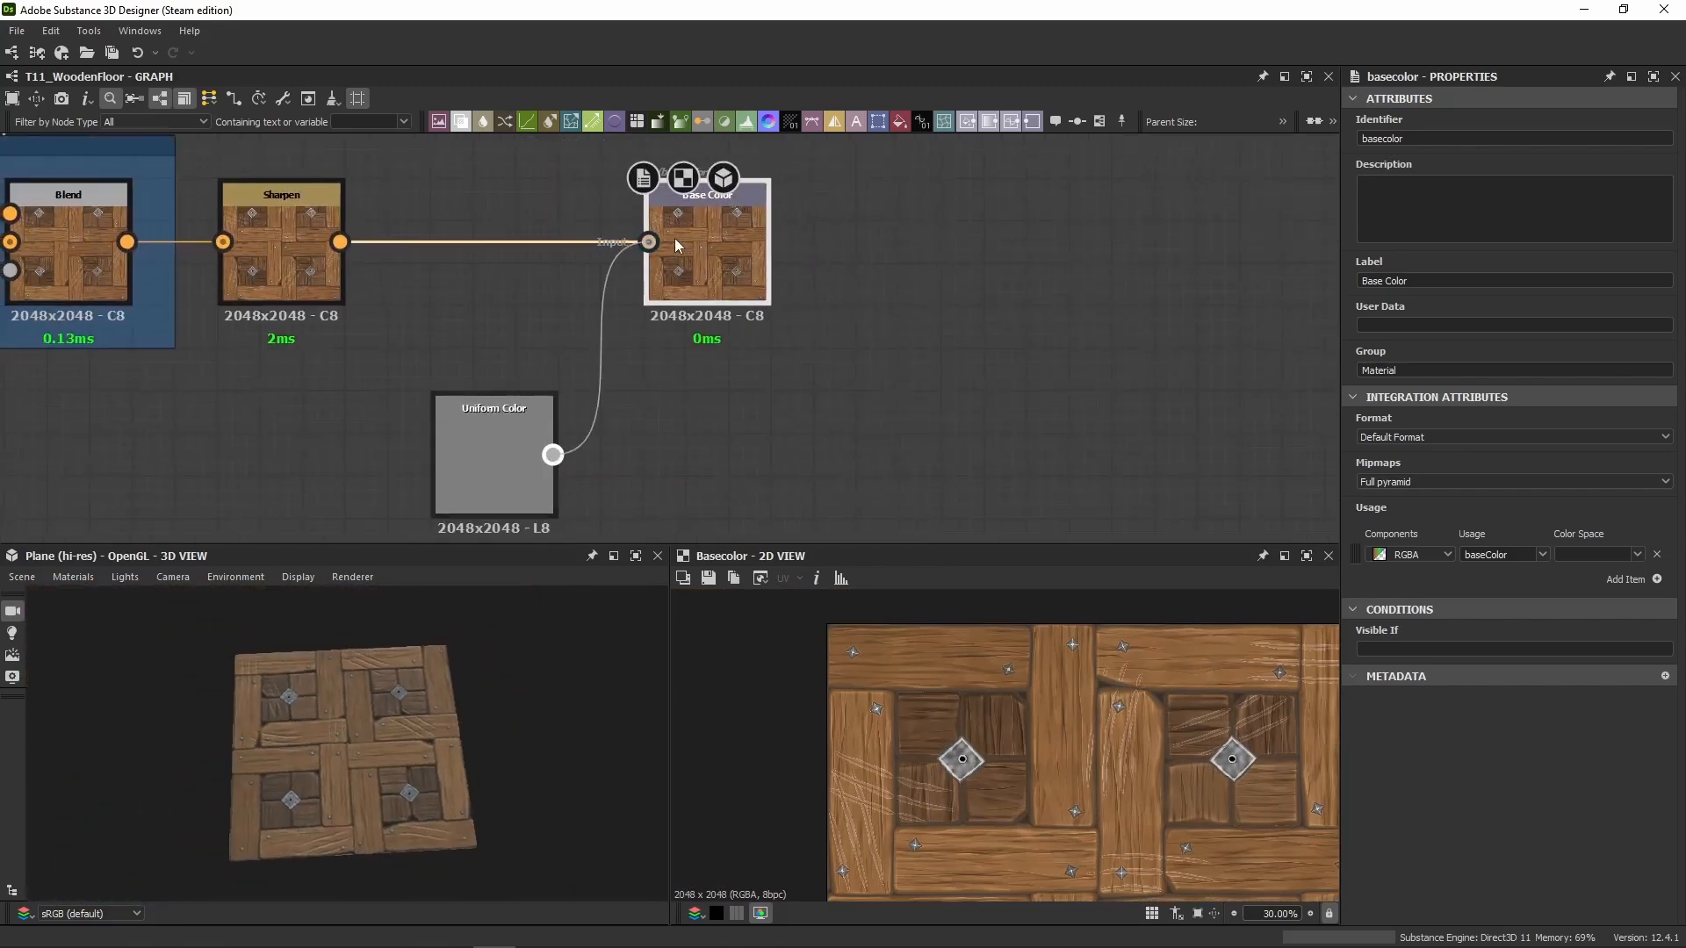
drag(385, 713, 469, 608)
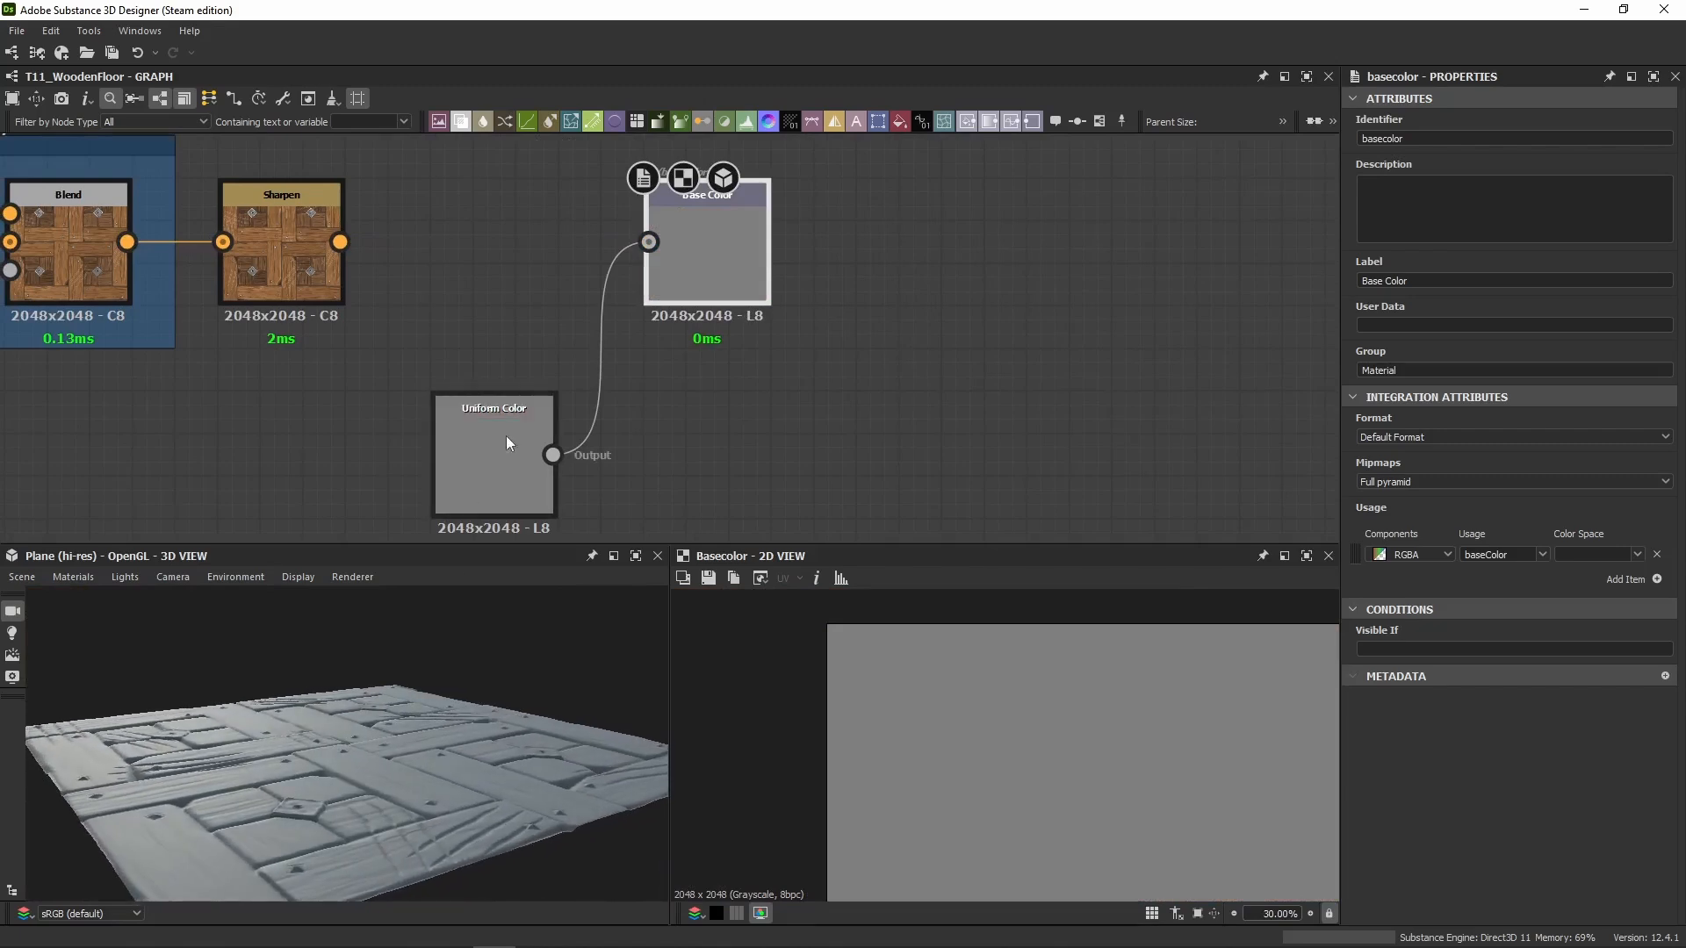
drag(339, 241, 648, 241)
drag(527, 676, 378, 872)
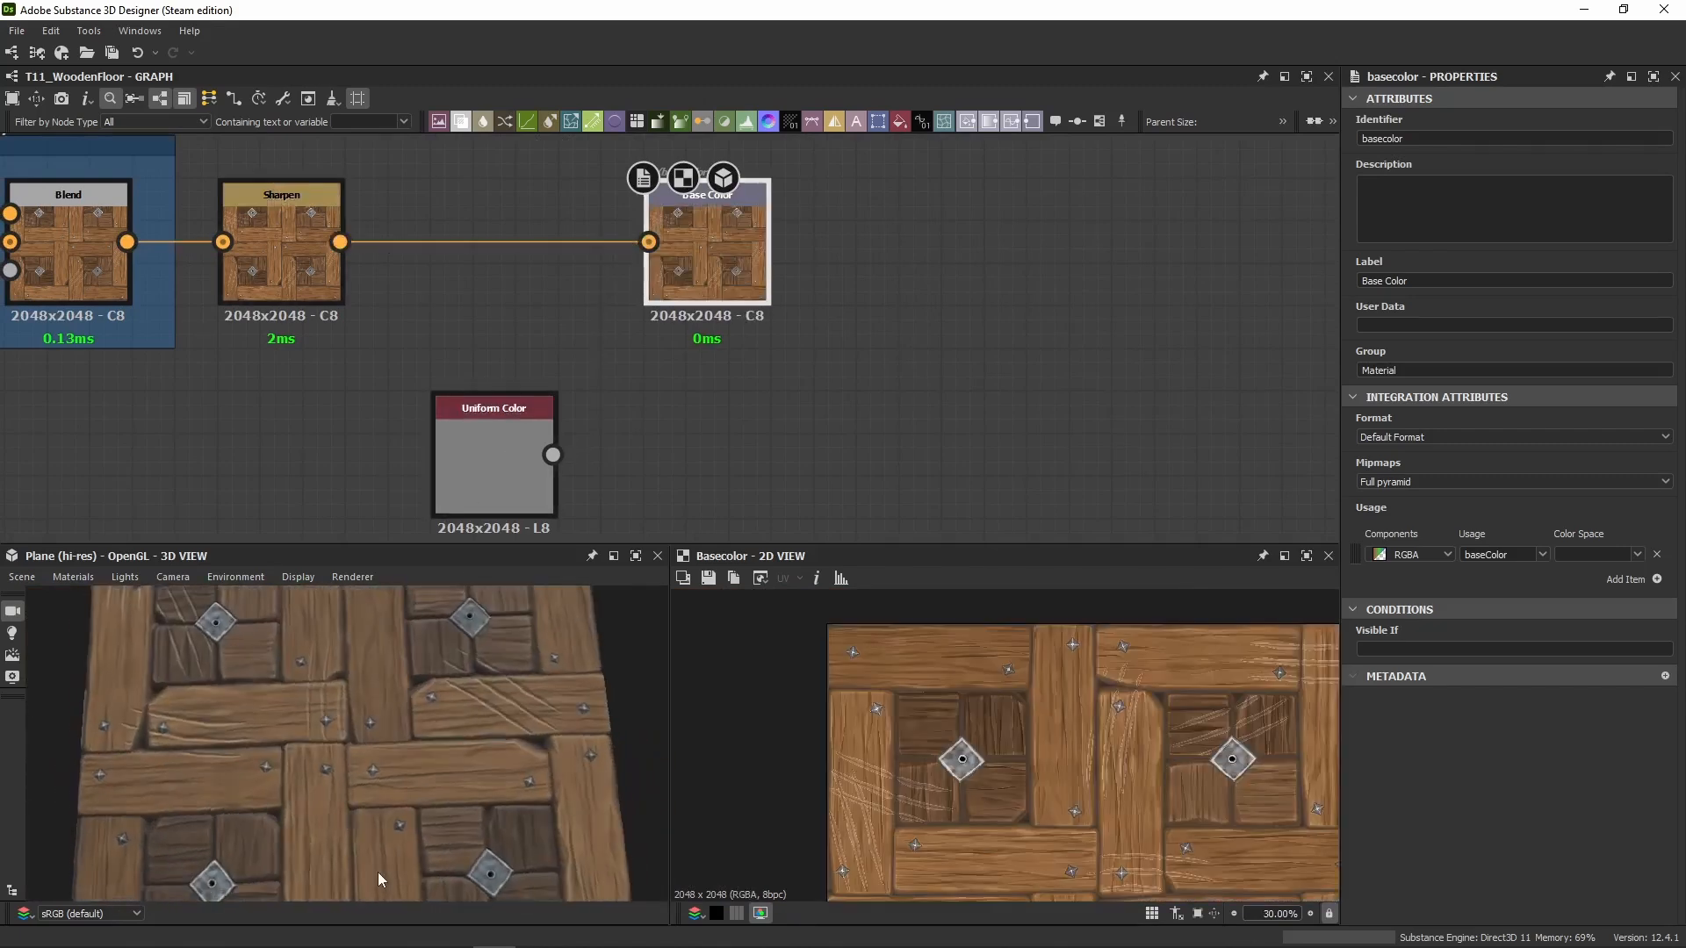
Step: Survey the complete wooden floor graph, from the Base Color chain back through the height and color branches
click(764, 412)
scroll(733, 406, down, 7)
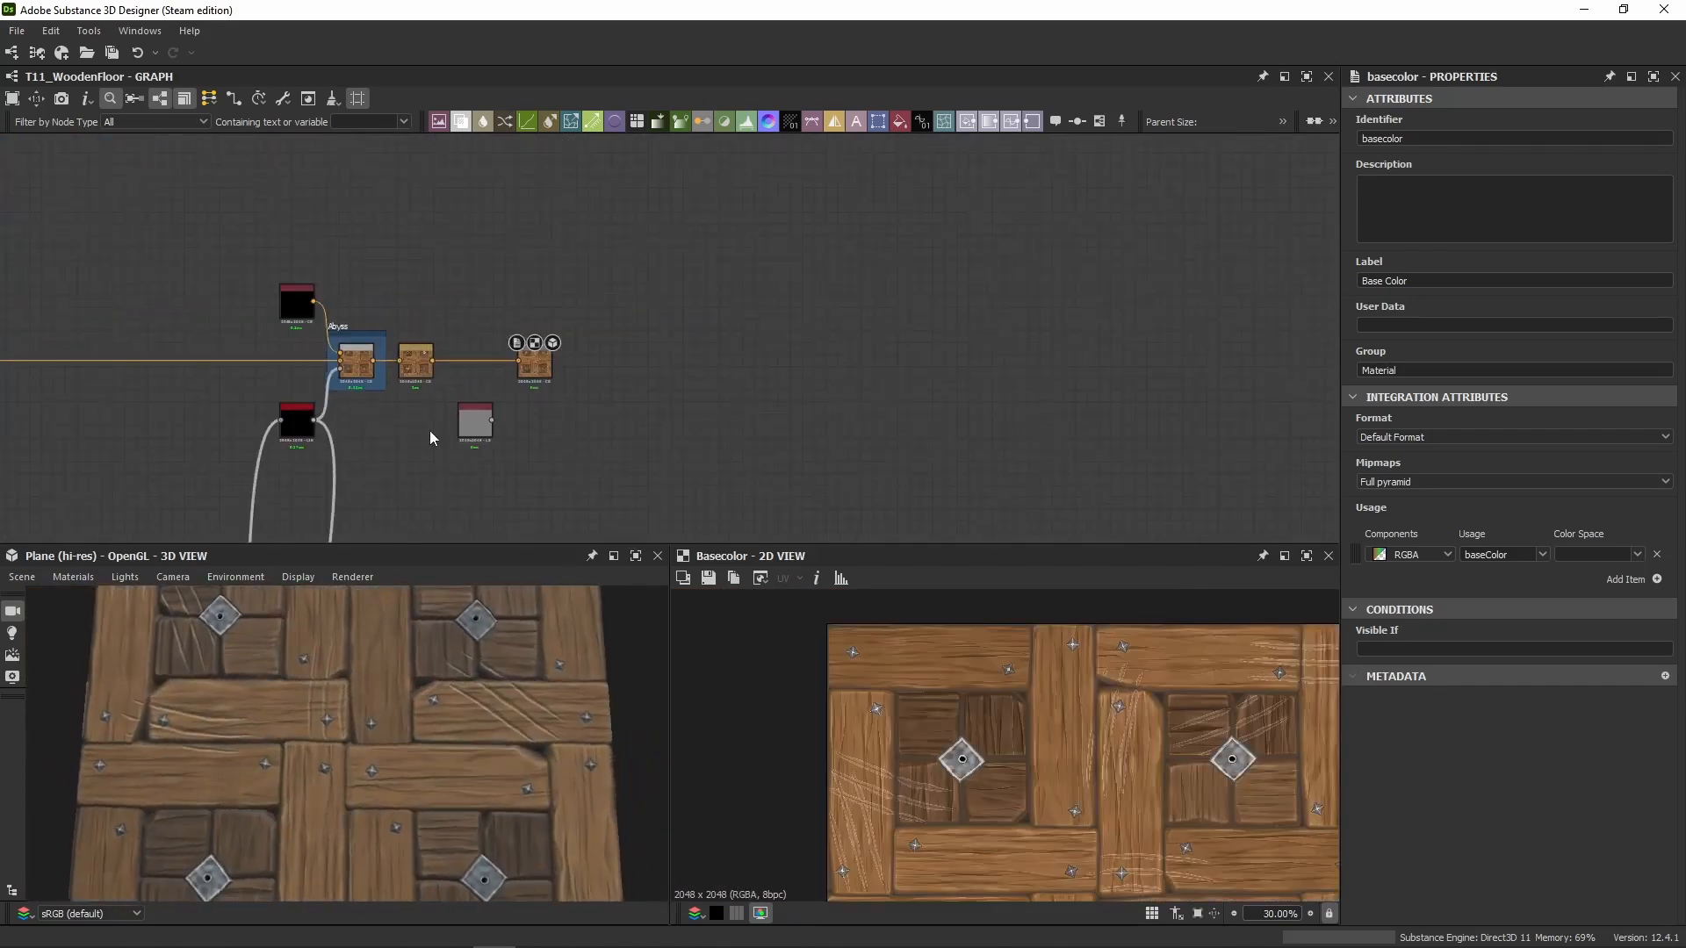
scroll(74, 288, down, 1)
middle_drag(74, 288, 1098, 210)
scroll(1097, 211, down, 6)
scroll(632, 228, down, 4)
middle_drag(190, 279, 540, 249)
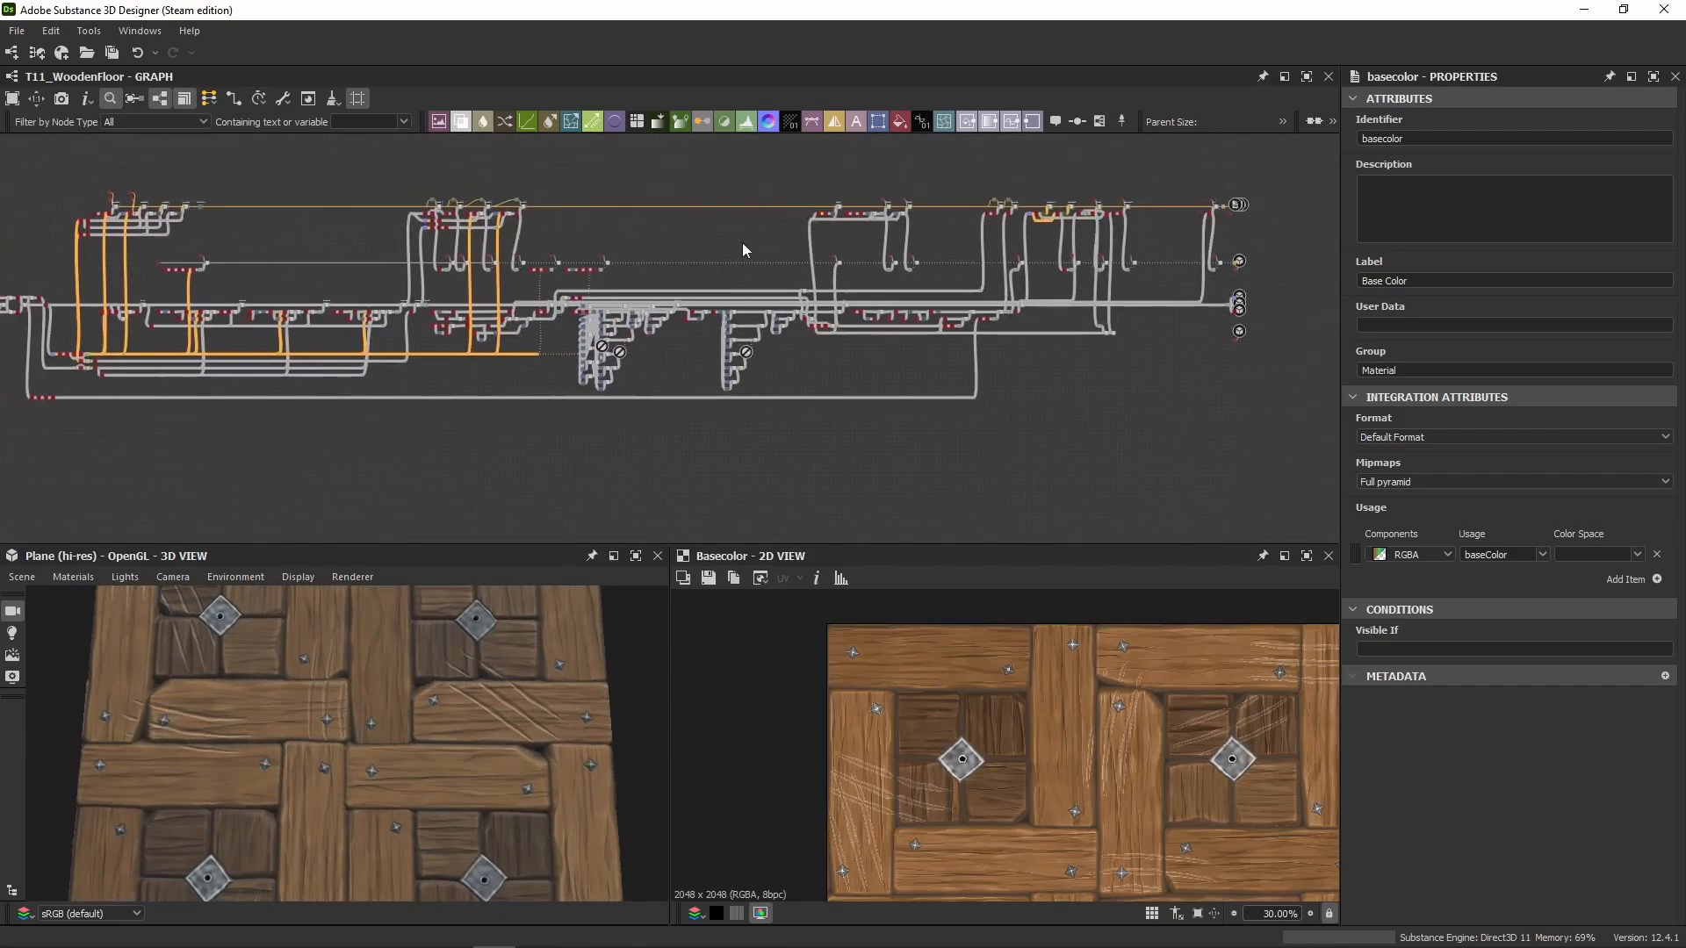
scroll(190, 260, up, 2)
scroll(329, 272, up, 2)
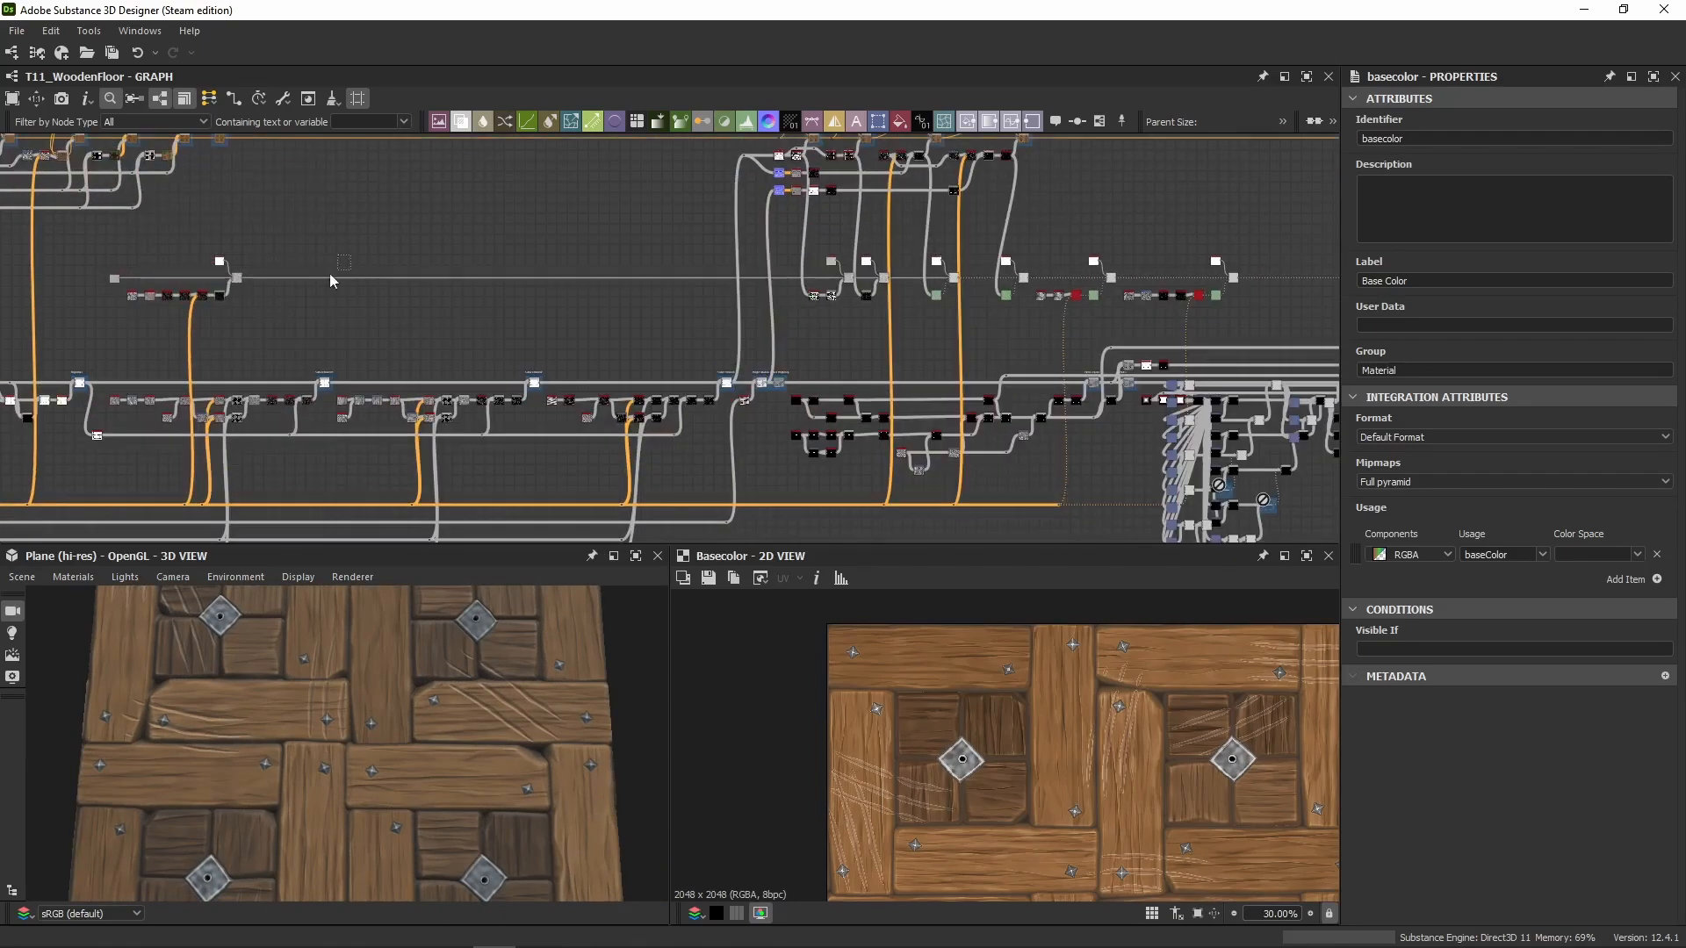
scroll(349, 263, up, 3)
middle_drag(853, 223, 702, 249)
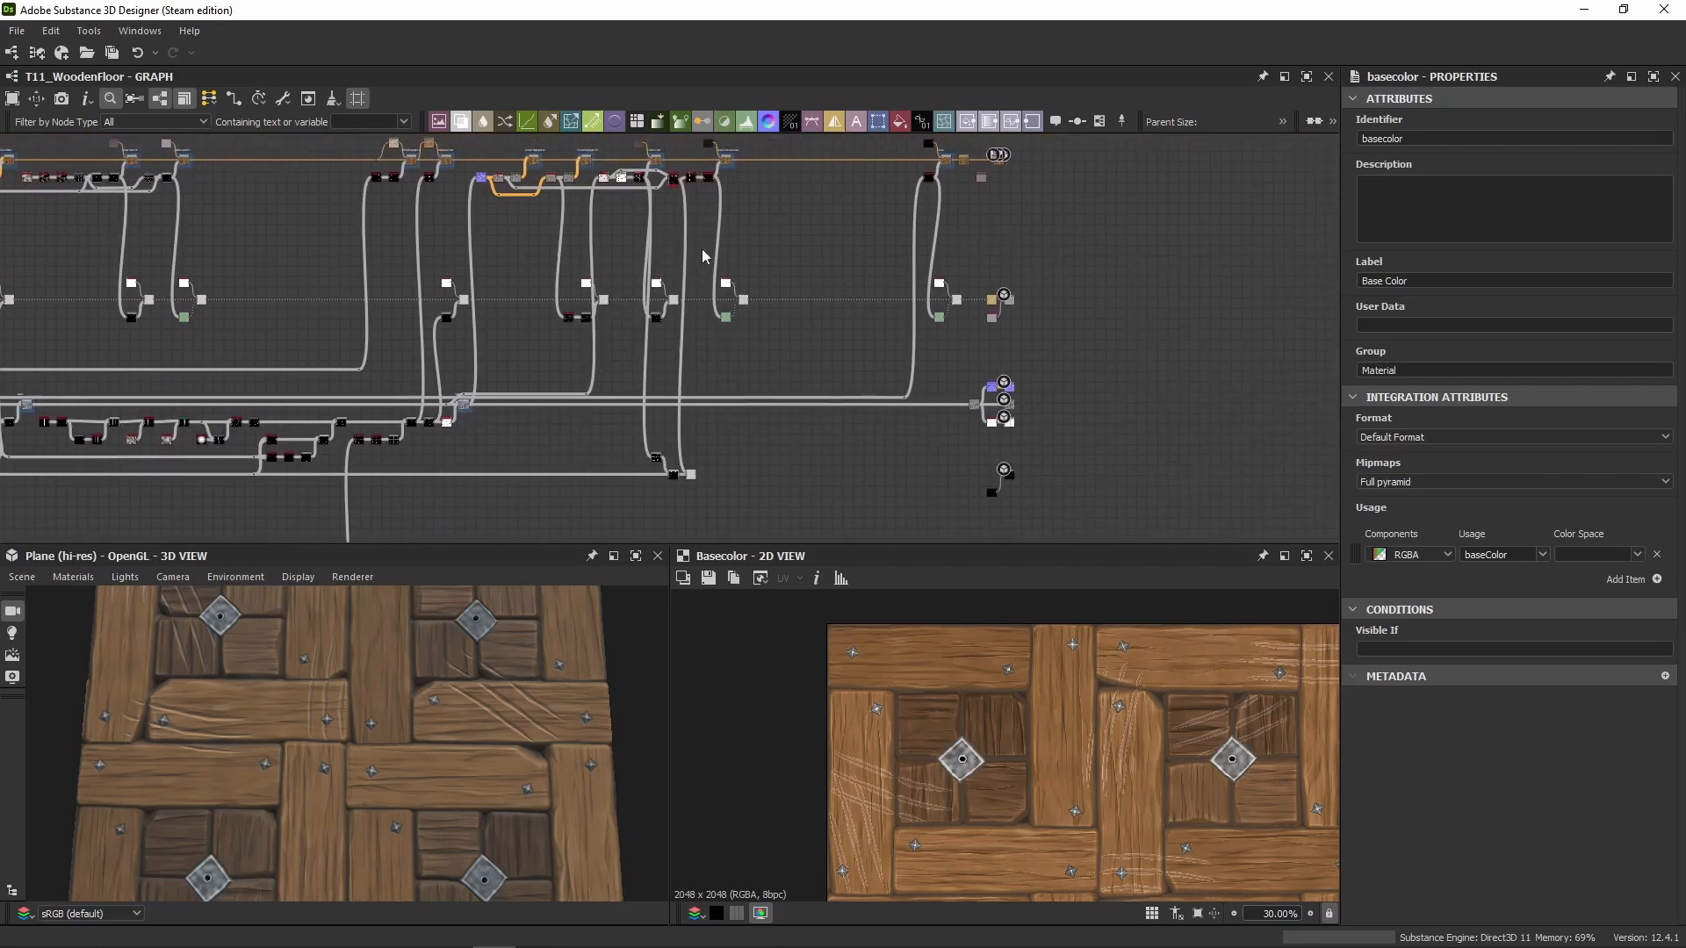
Step: Examine the mask nodes beside the height chain and the row of blend nodes below the Base Color chain
middle_drag(819, 429, 921, 317)
mouse_move(915, 327)
mouse_down()
mouse_move(672, 435)
mouse_move(829, 330)
mouse_move(573, 500)
mouse_move(606, 494)
mouse_up()
scroll(828, 330, up, 5)
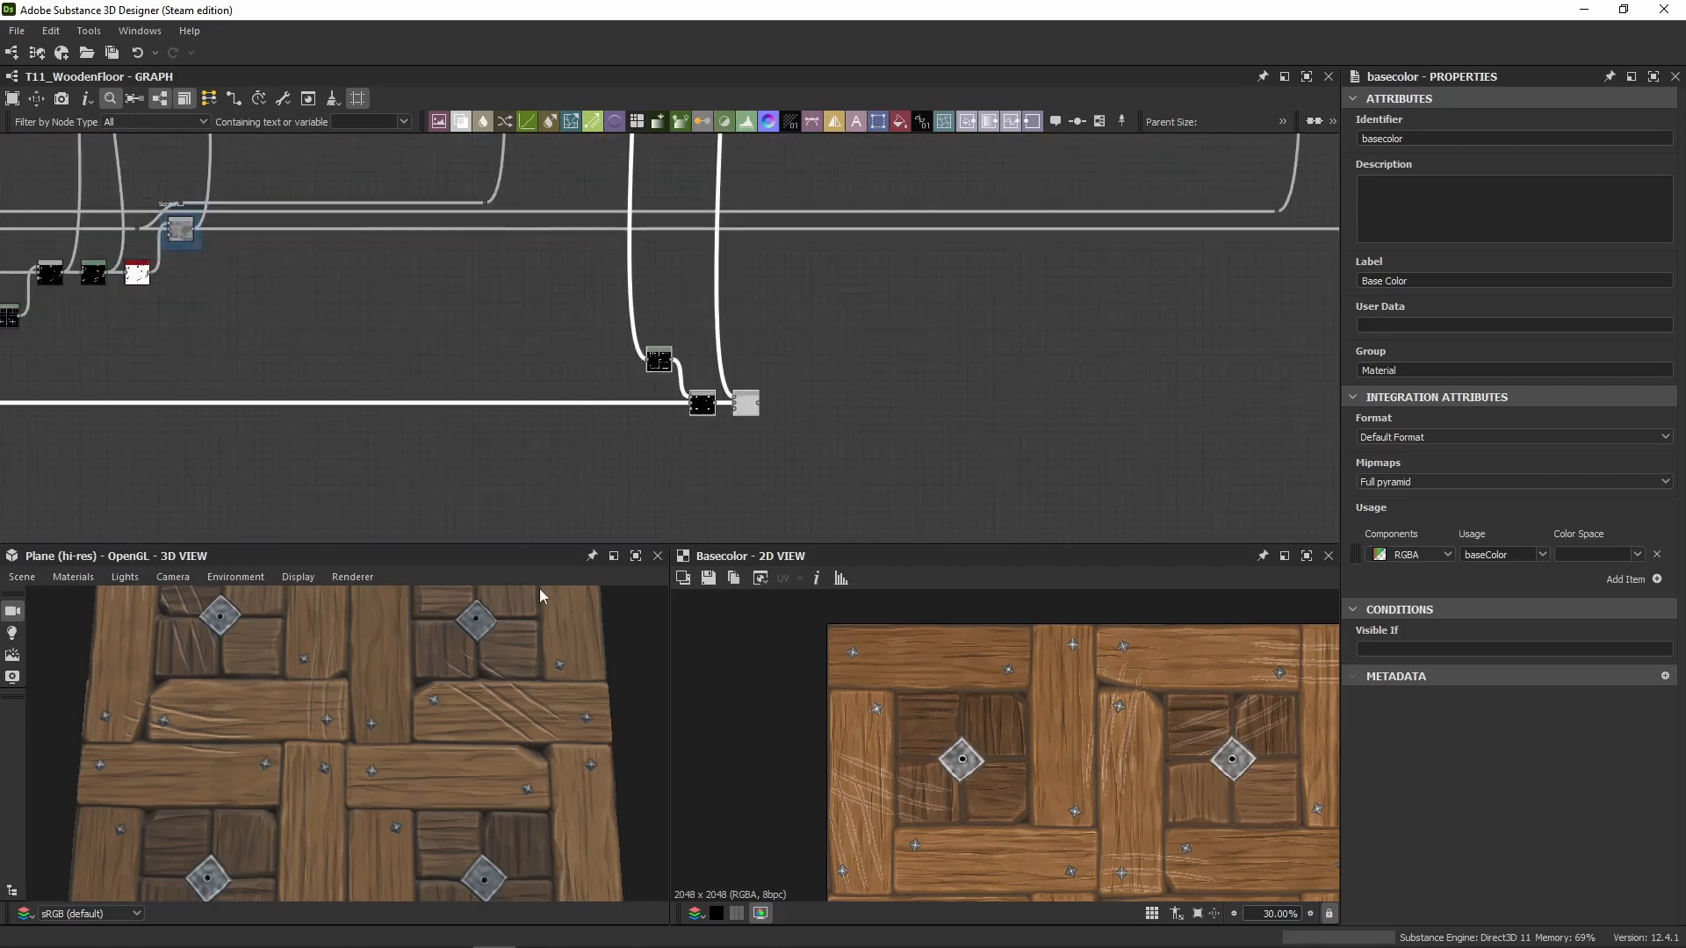
scroll(308, 685, down, 5)
click(1089, 267)
middle_drag(1083, 193, 1016, 524)
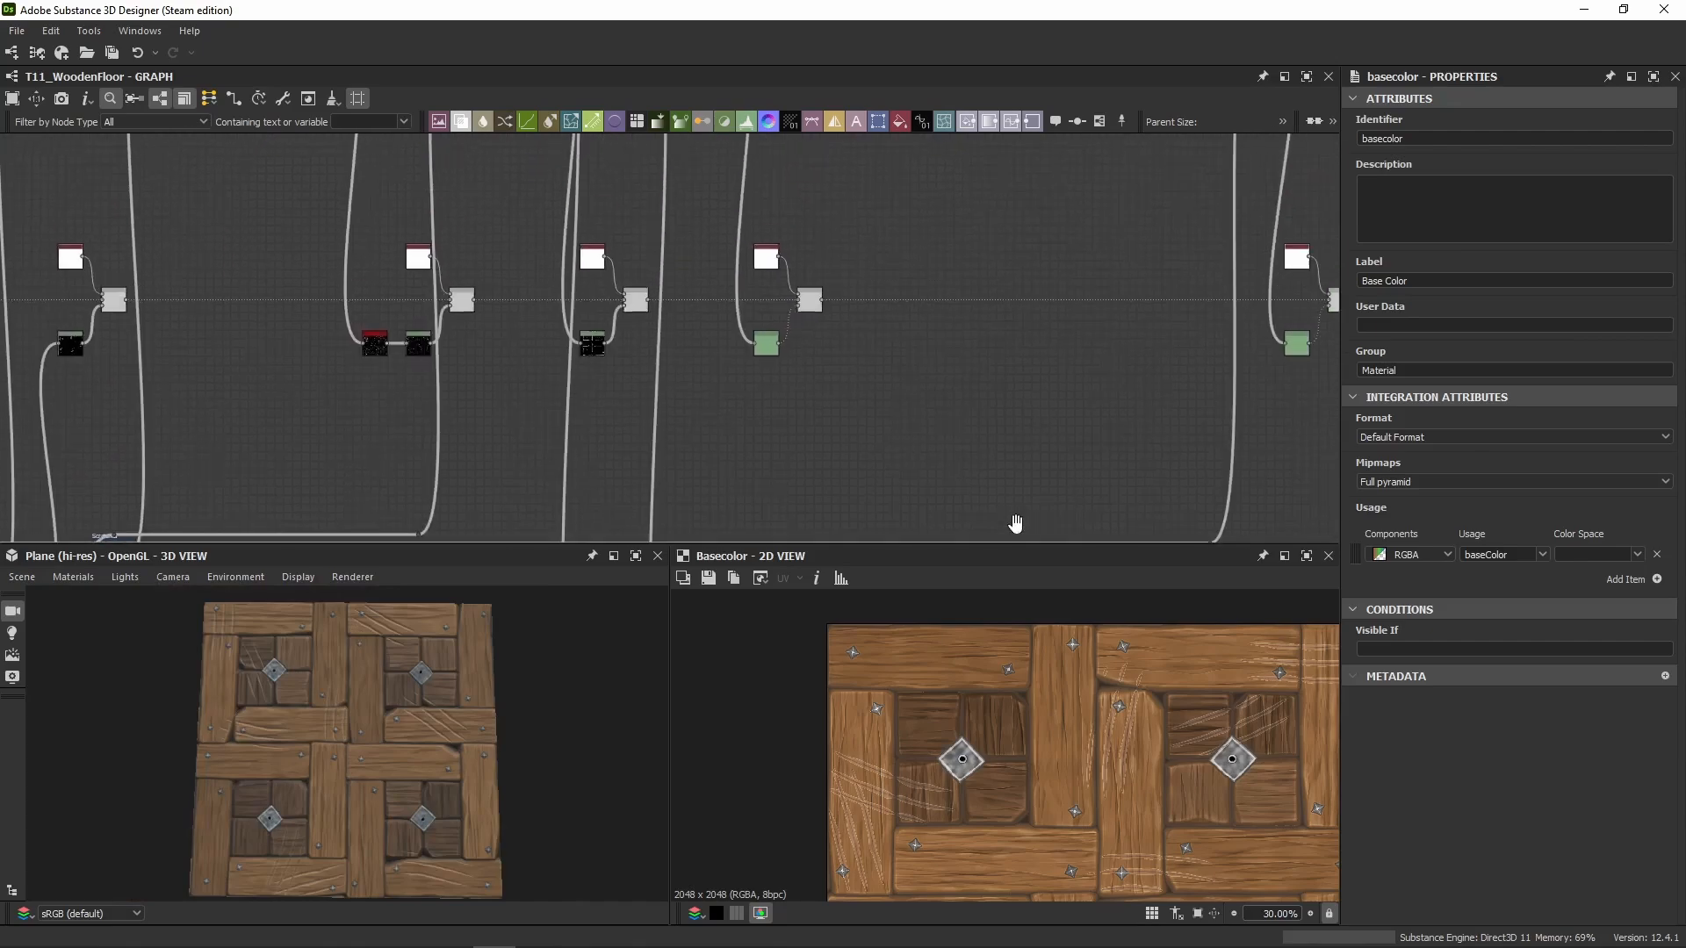
scroll(1033, 313, down, 5)
middle_drag(1032, 313, 771, 373)
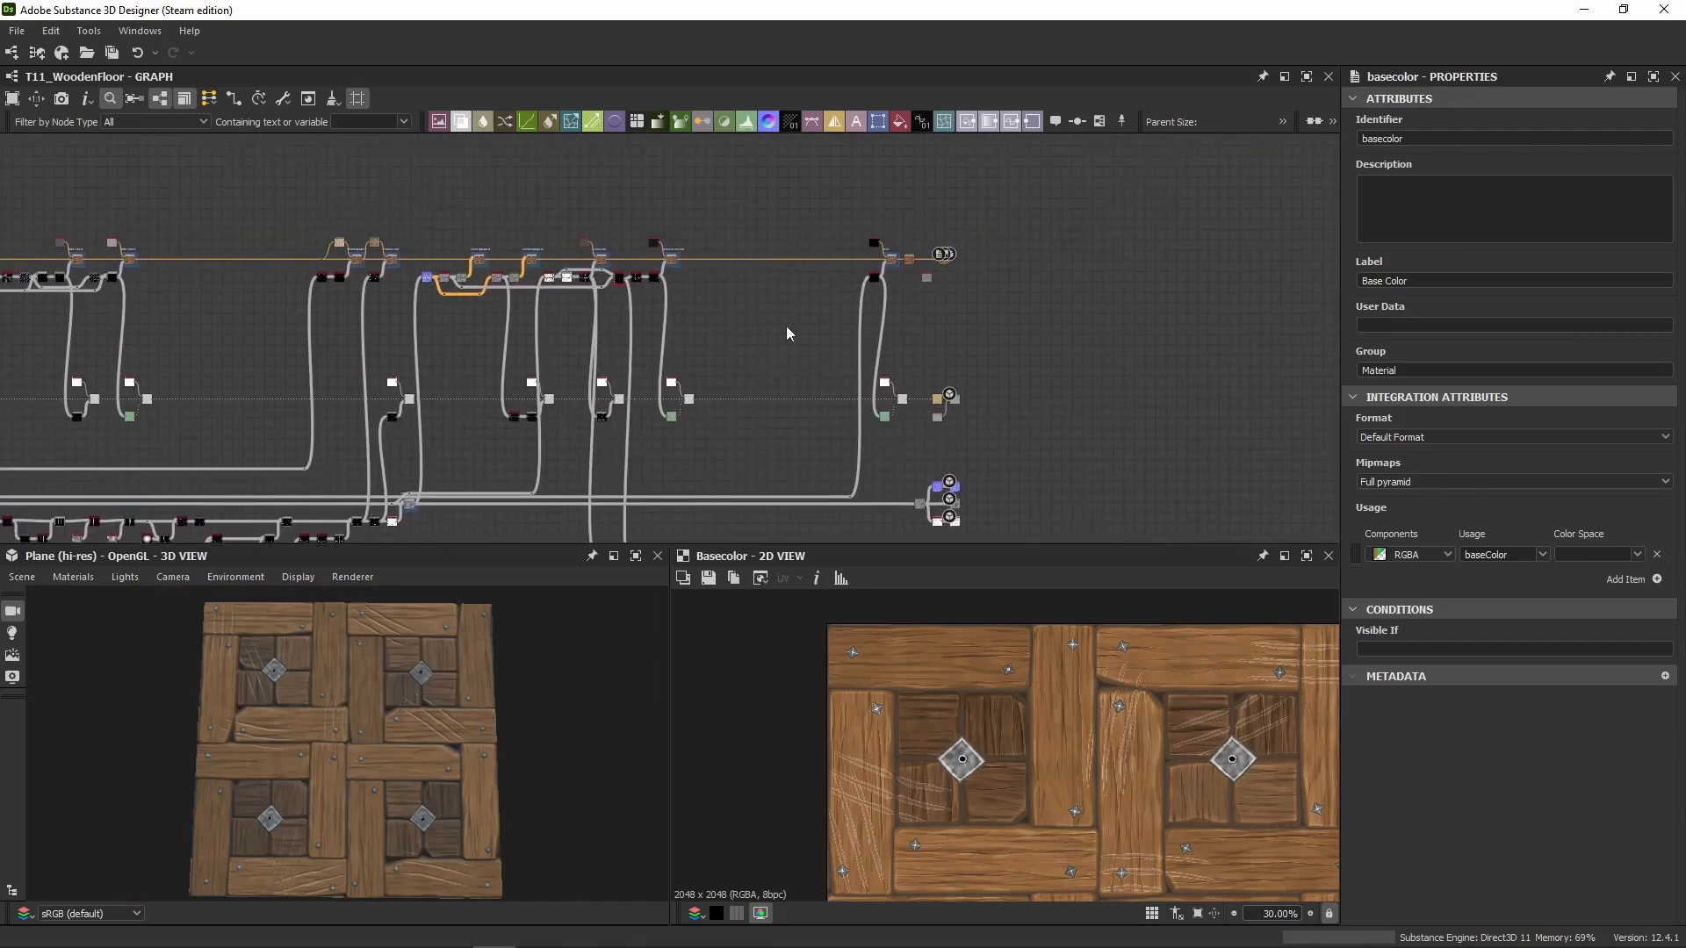